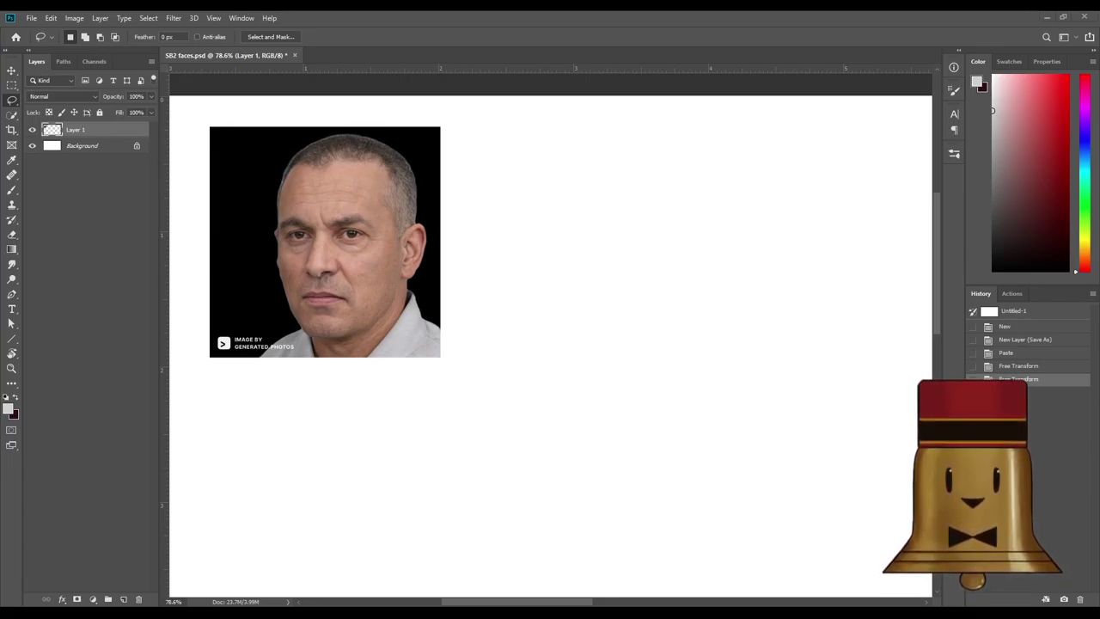
Add a new empty layer above the reference photo layer.
scroll(490, 268, down, 2)
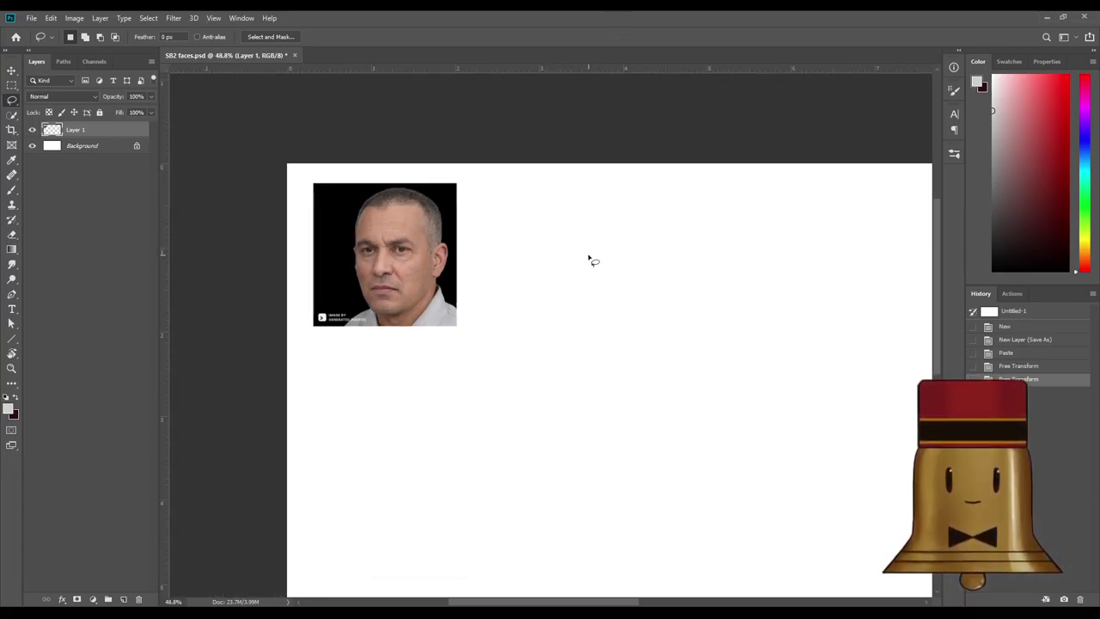
scroll(577, 285, down, 2)
scroll(588, 299, up, 2)
scroll(532, 305, up, 2)
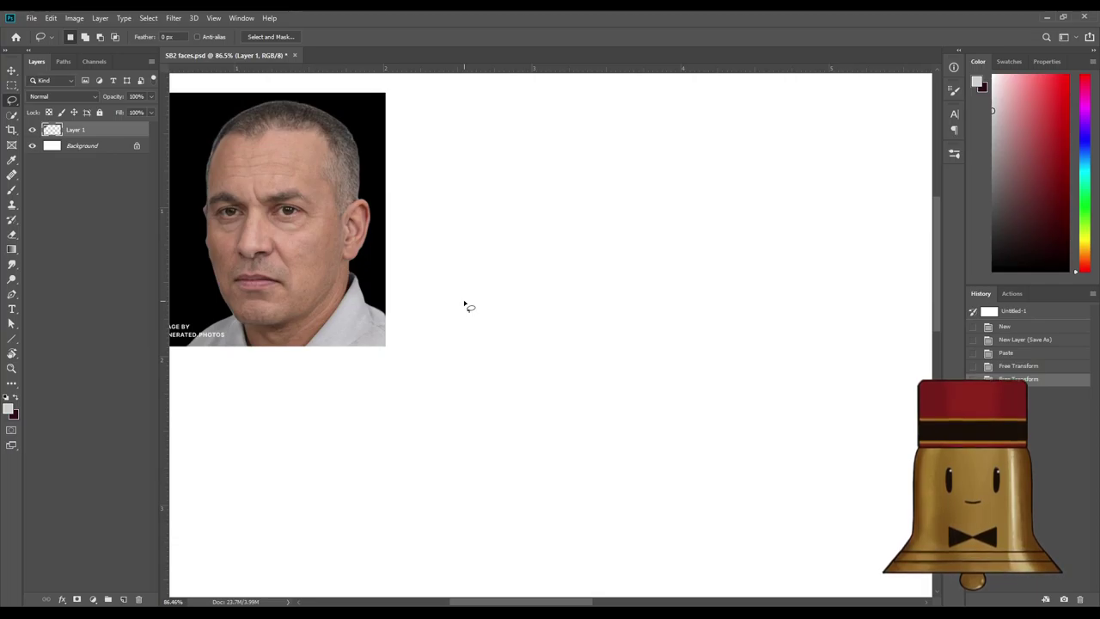
mouse_move(537, 602)
mouse_down()
mouse_move(548, 602)
mouse_move(537, 603)
mouse_up()
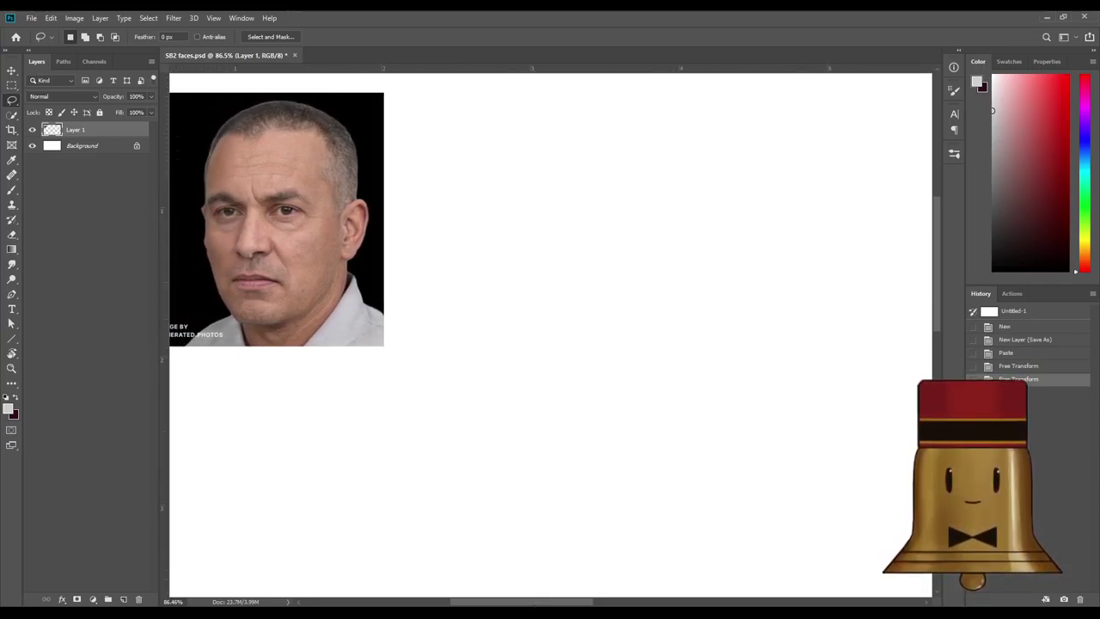
click(123, 599)
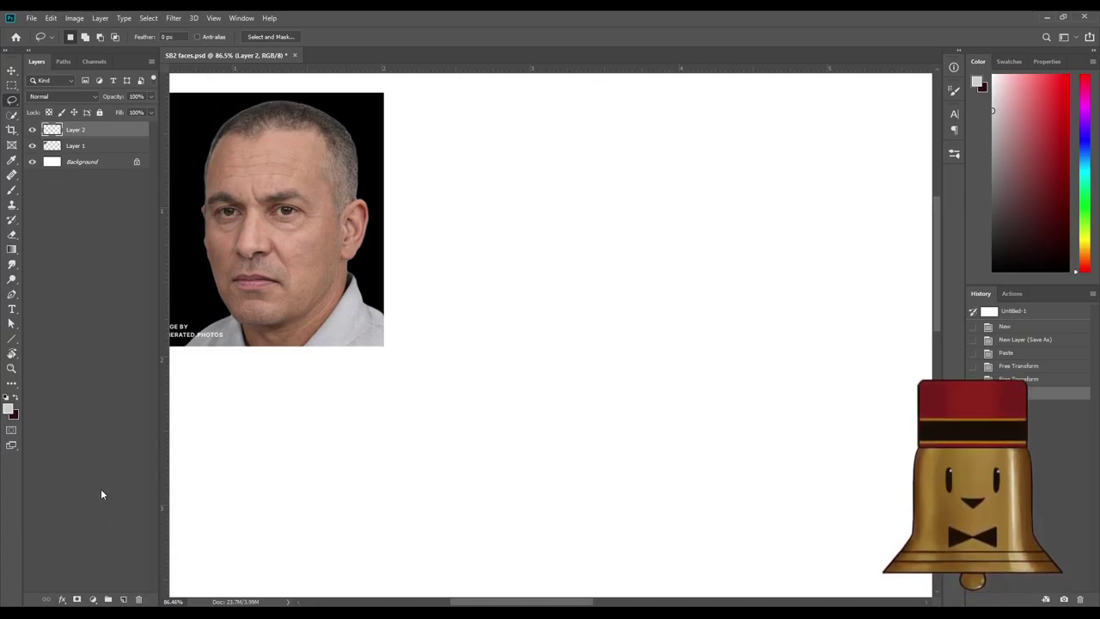
Set up the Brush tool with a dark red foreground colour and a narrow elliptical tip at size 25.
scroll(639, 386, down, 1)
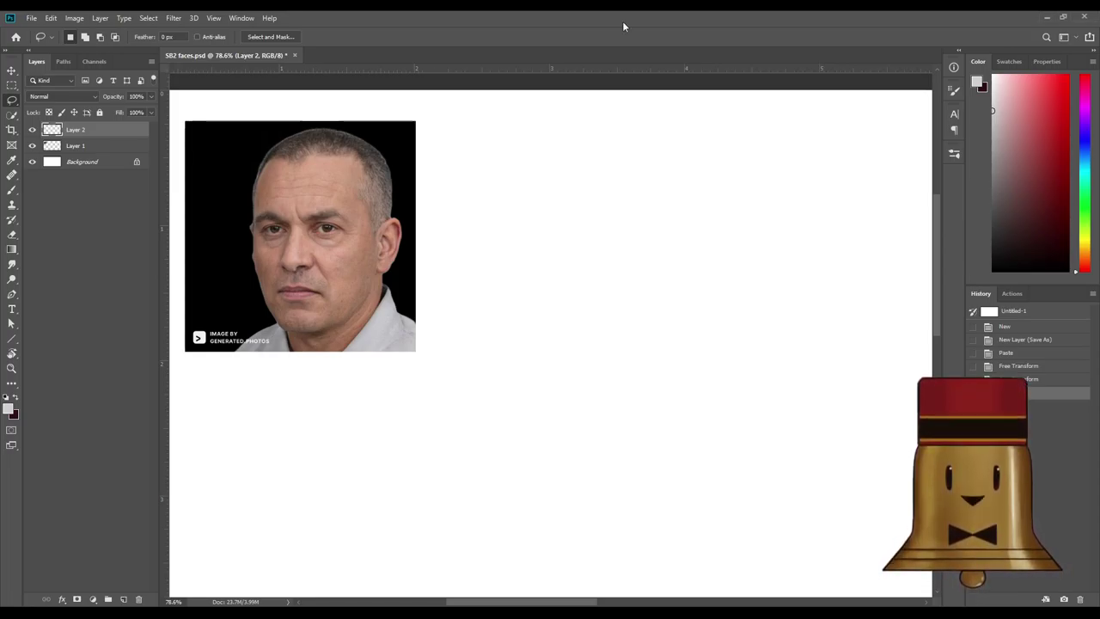
scroll(459, 297, up, 1)
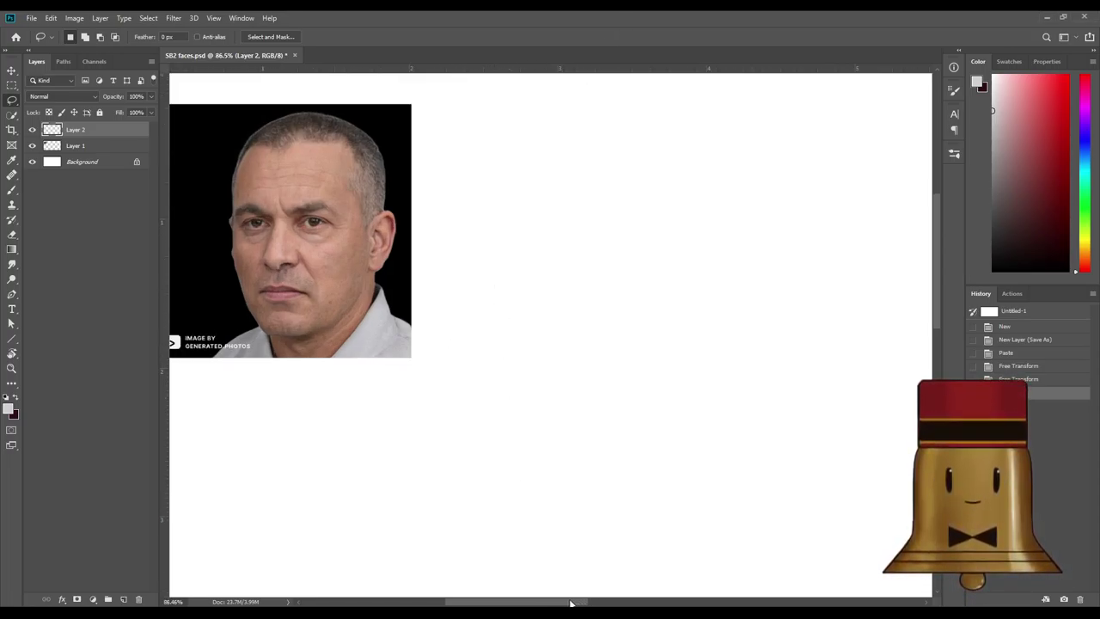
drag(570, 602, 568, 602)
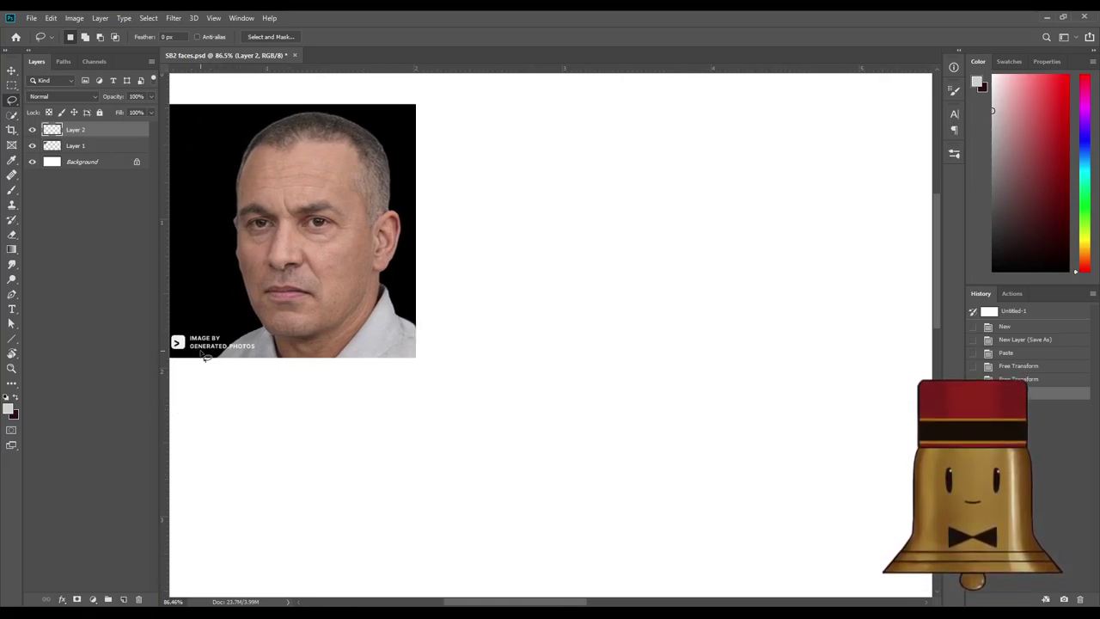
key(b)
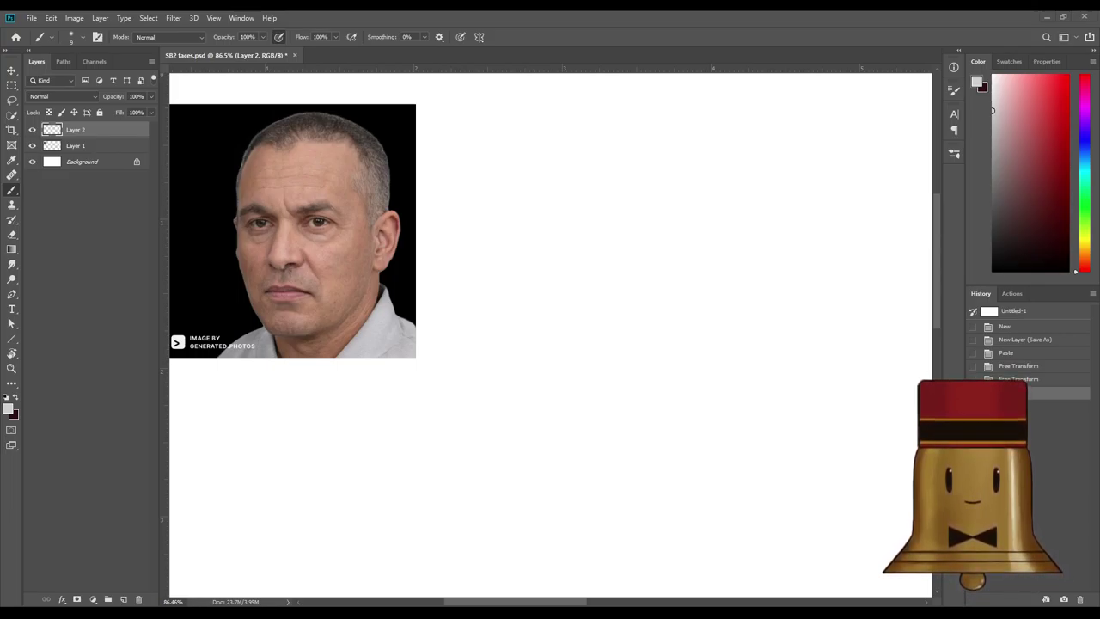
scroll(661, 230, down, 1)
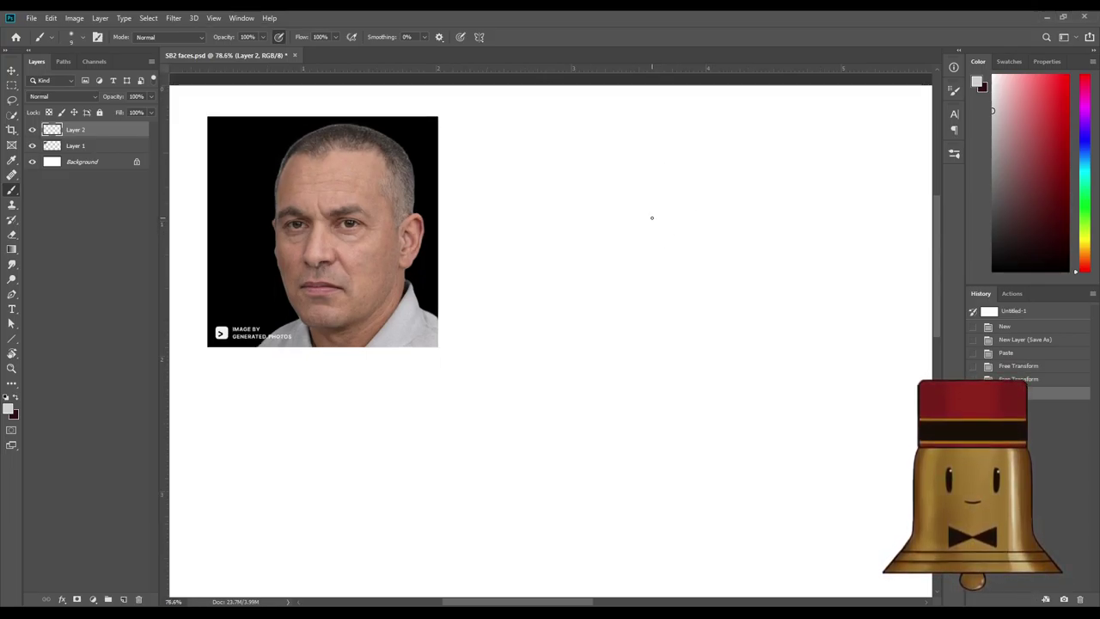
mouse_move(1044, 190)
mouse_down()
mouse_move(1062, 195)
mouse_move(1062, 181)
mouse_up()
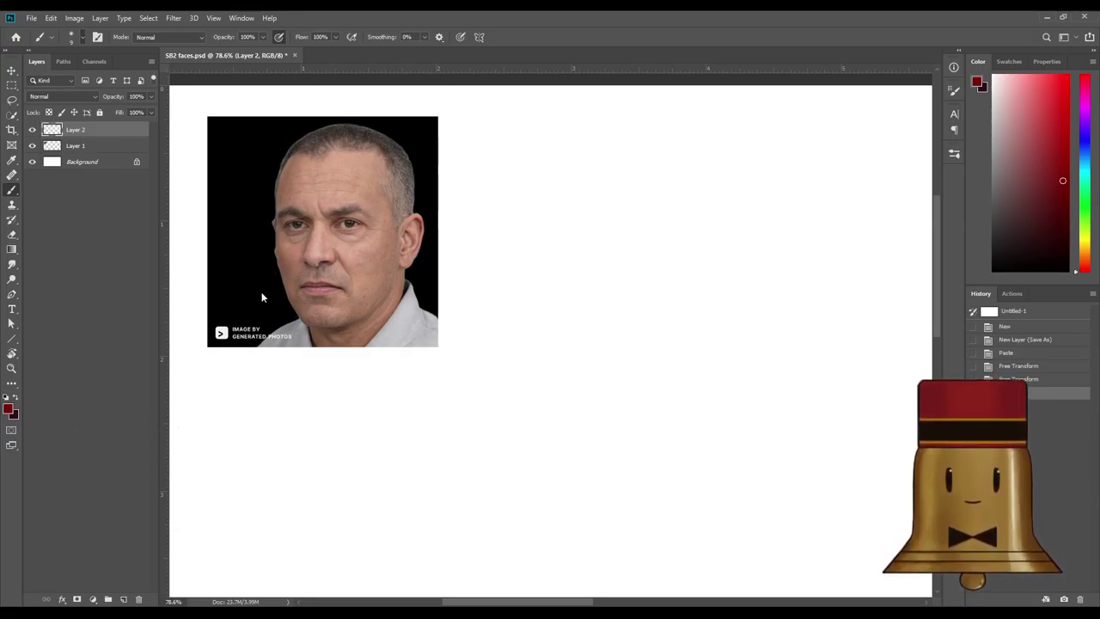
click(78, 233)
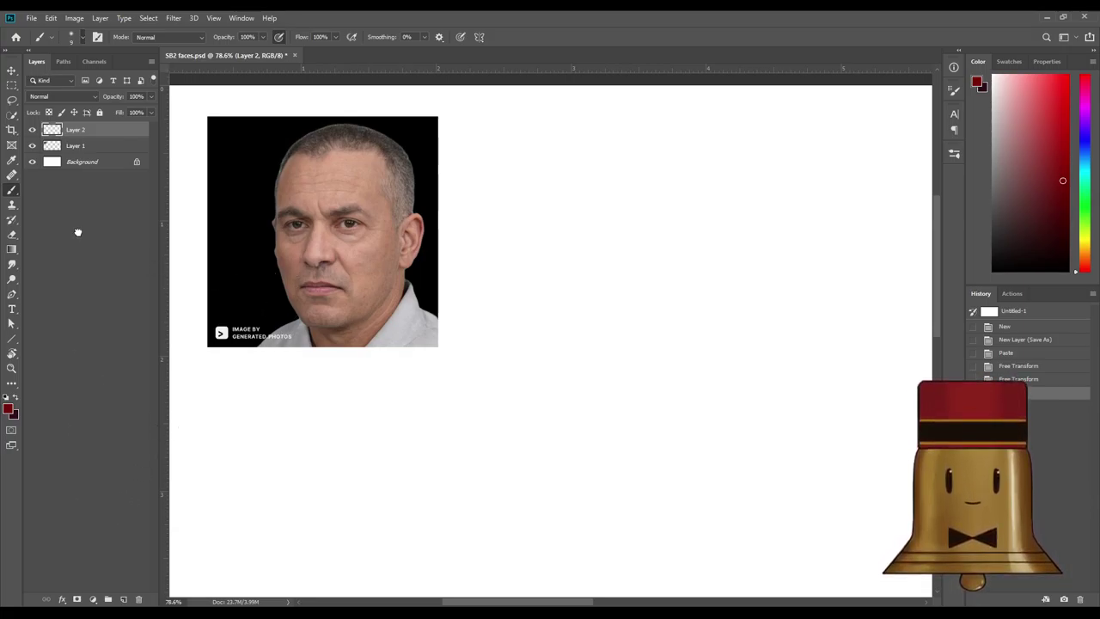
click(647, 47)
key(comma)
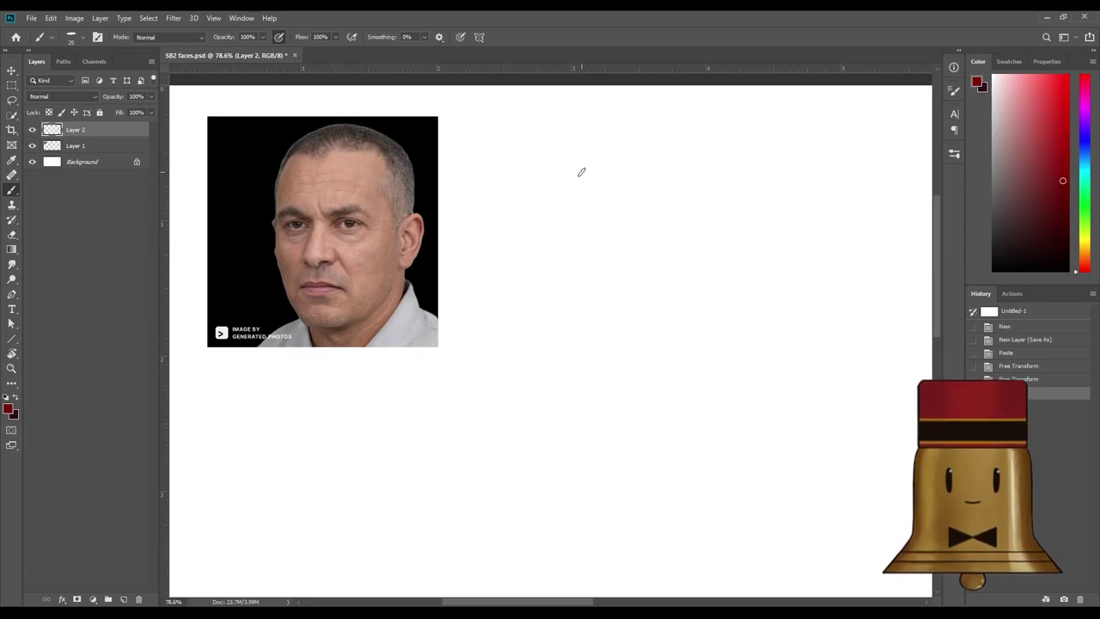
key(bracketleft)
key(bracketleft)
key(bracketleft)
key(bracketleft)
key(bracketleft)
mouse_move(643, 349)
mouse_down()
mouse_move(552, 226)
mouse_move(551, 277)
mouse_up()
key(ctrl+z)
mouse_move(665, 151)
mouse_down()
mouse_move(577, 134)
mouse_move(581, 147)
mouse_up()
key(ctrl+z)
mouse_move(522, 303)
mouse_down()
mouse_move(584, 132)
mouse_move(558, 309)
mouse_up()
key(ctrl+z)
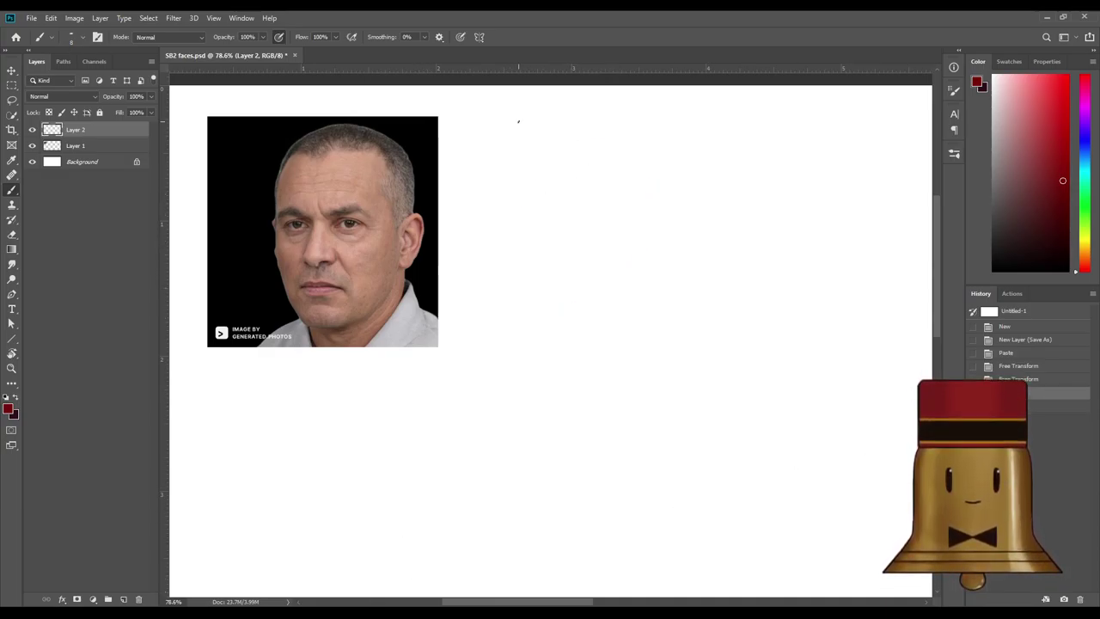
Enlarge the brush to size 20 and shift the foreground colour to a dark crimson.
key(])
key(])
key(])
key(])
mouse_move(1045, 174)
mouse_down()
mouse_move(1085, 130)
mouse_move(1086, 144)
mouse_move(1088, 77)
mouse_up()
click(1086, 183)
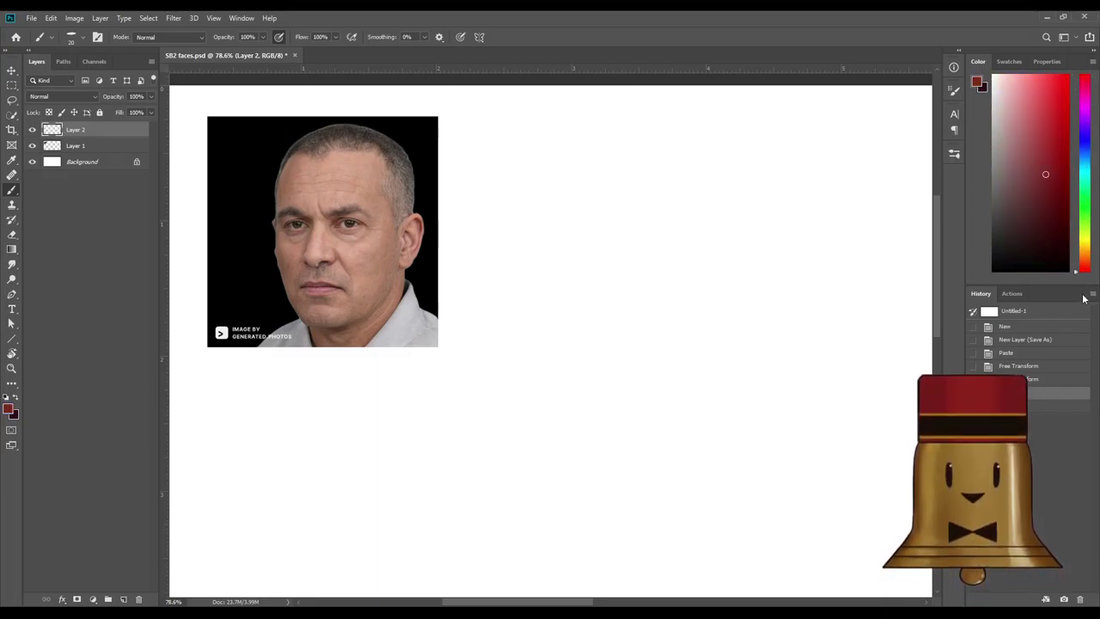
click(1063, 17)
drag(661, 26, 687, 11)
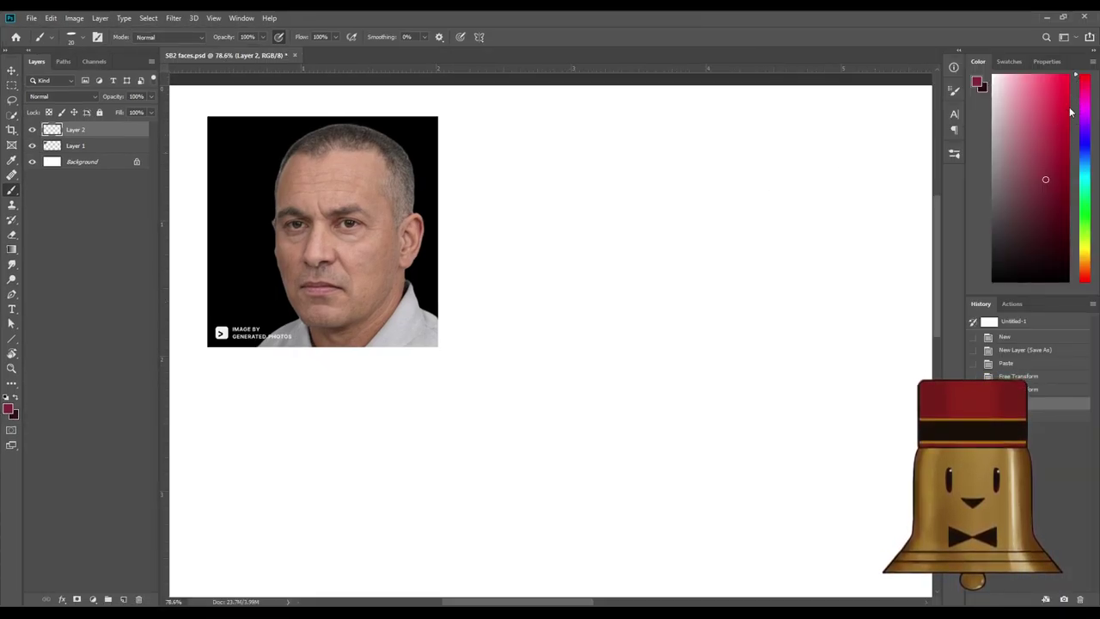
mouse_move(1041, 178)
mouse_down()
mouse_move(1057, 90)
mouse_move(1053, 188)
mouse_up()
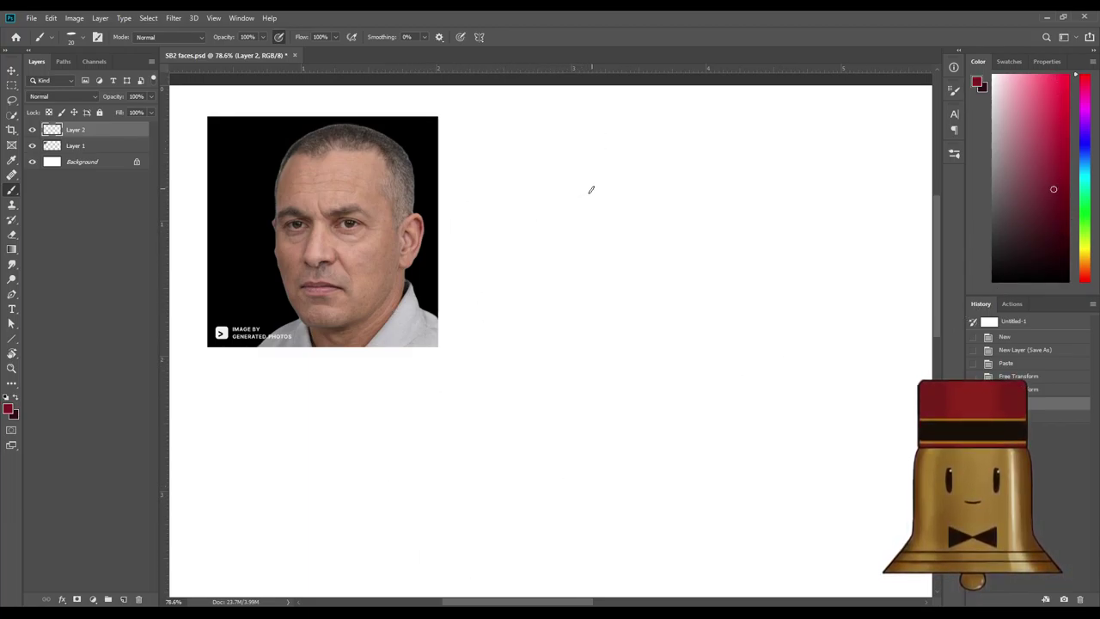
Sketch a slightly tilted oval for the head beside the reference photo, redoing strokes until the shape fits.
drag(618, 169, 618, 176)
drag(520, 194, 614, 220)
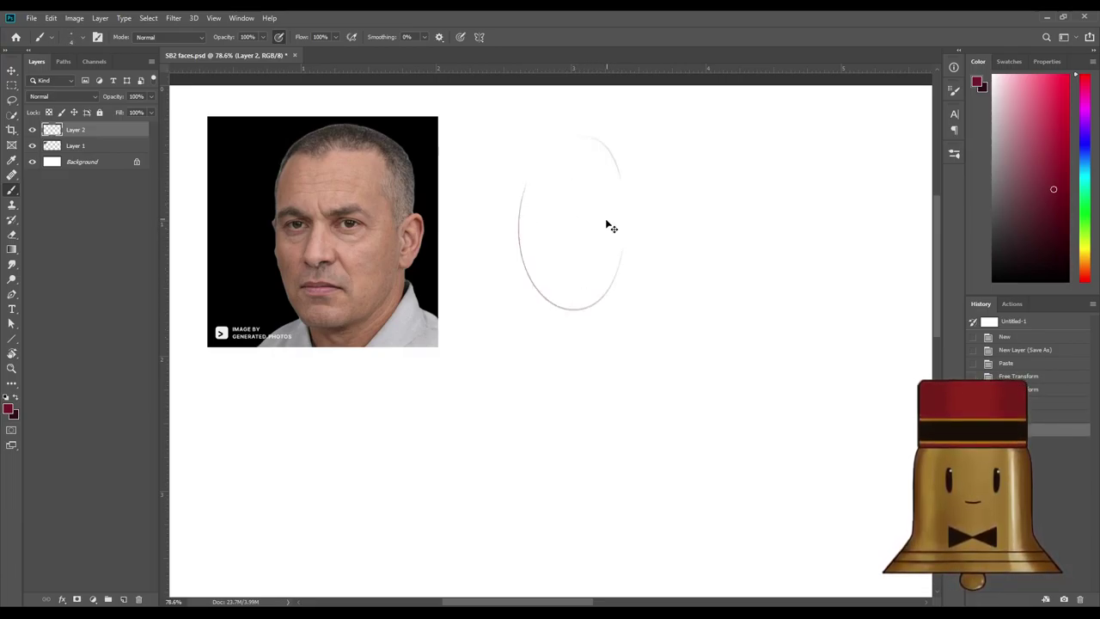
key(ctrl+z)
key(bracketright)
key(bracketright)
key(bracketright)
key(bracketright)
key(bracketright)
key(bracketright)
key(ctrl+z)
mouse_move(653, 284)
mouse_down()
mouse_move(655, 155)
mouse_move(633, 308)
mouse_move(574, 128)
mouse_move(609, 304)
mouse_up()
key(ctrl+z)
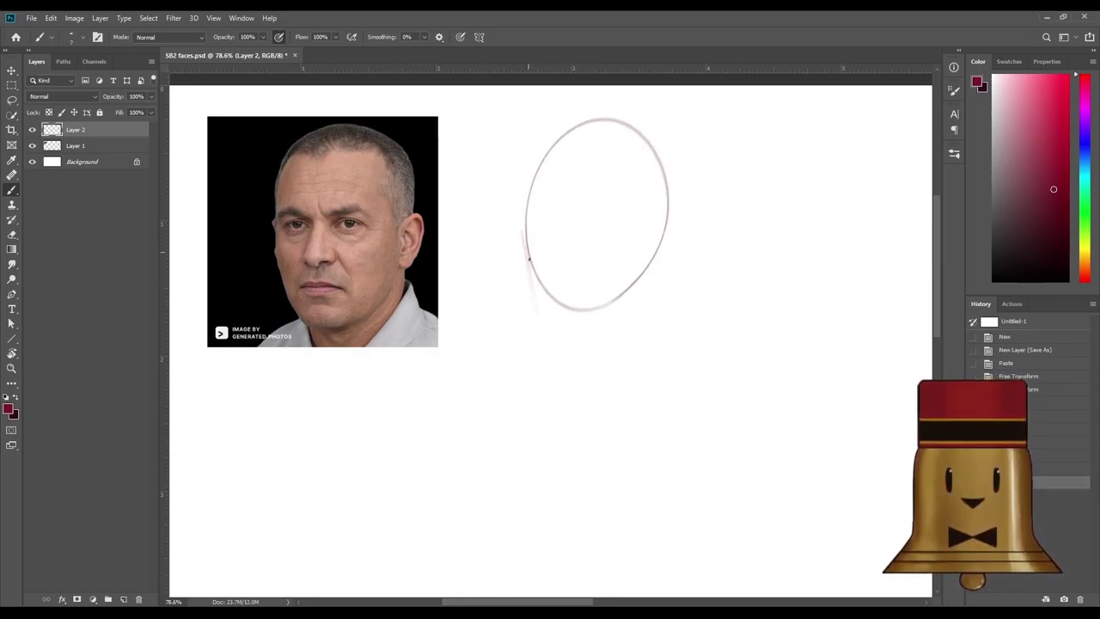
Sketch the side of the face, the chin and the angled jaw and neck lines around the oval's lower half.
mouse_move(525, 230)
mouse_down()
mouse_move(547, 332)
mouse_move(632, 318)
mouse_move(637, 298)
mouse_up()
key(ctrl+z)
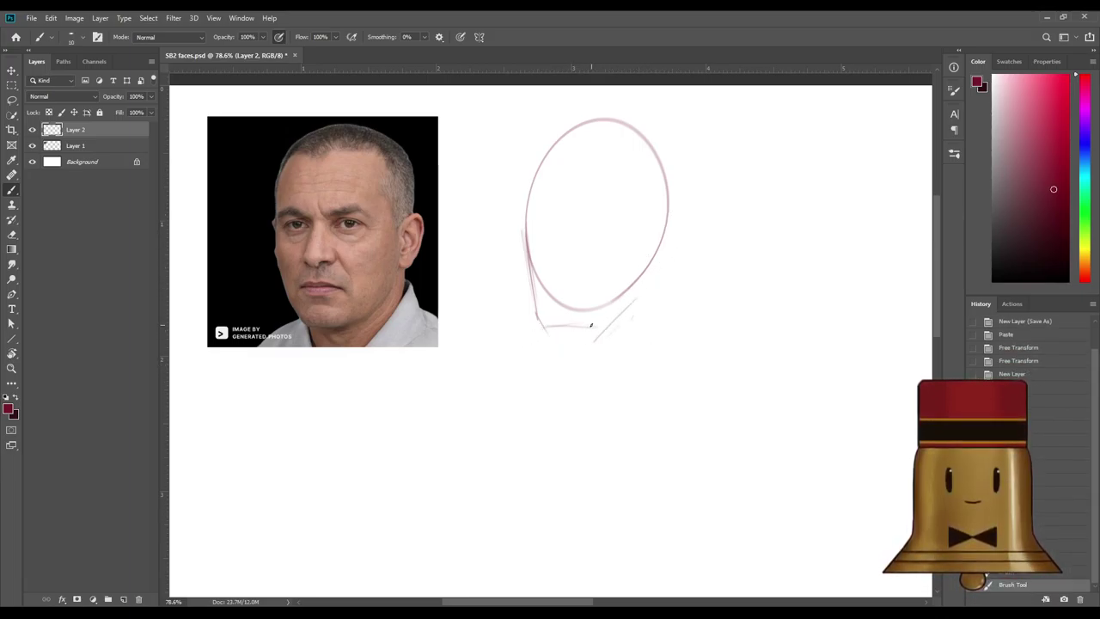
mouse_move(591, 339)
mouse_down()
mouse_move(625, 316)
mouse_move(640, 295)
mouse_up()
drag(662, 257, 636, 342)
drag(679, 199, 628, 335)
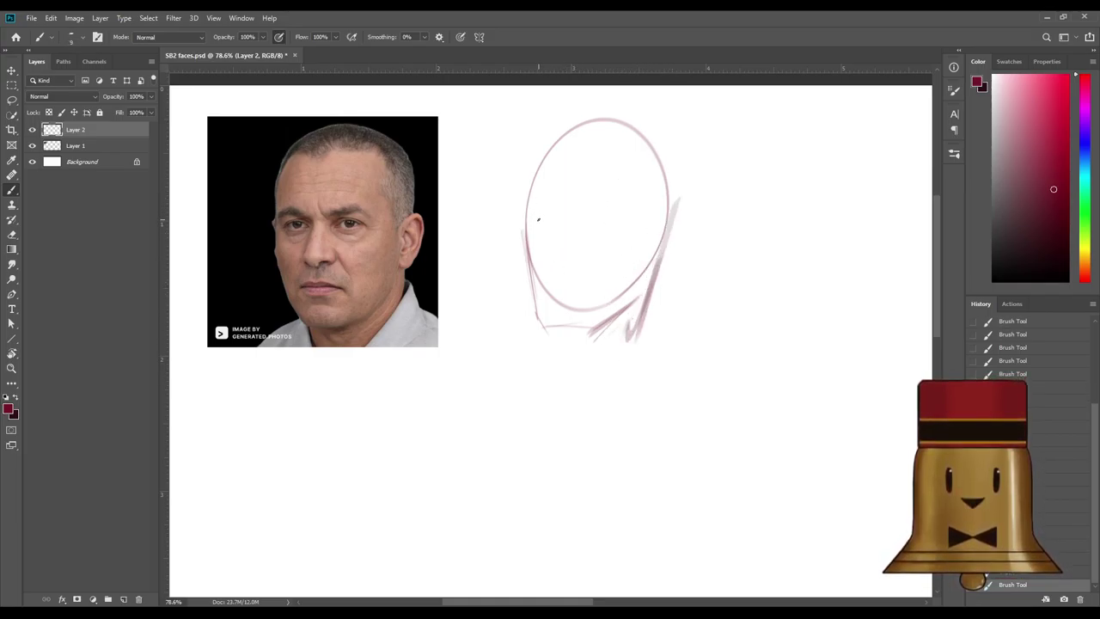
Block in the far eye socket at the left edge of the head oval with a larger brush.
key(])
key(])
key(])
key(])
key(])
key(])
key(])
key(])
key(])
key(])
mouse_move(530, 225)
mouse_down()
mouse_move(568, 212)
mouse_move(530, 215)
mouse_move(554, 206)
mouse_move(569, 225)
mouse_move(559, 220)
mouse_up()
key(ctrl+z)
Paint the shadow under the nose with a size 25 brush.
key([)
key([)
key([)
key([)
key([)
key([)
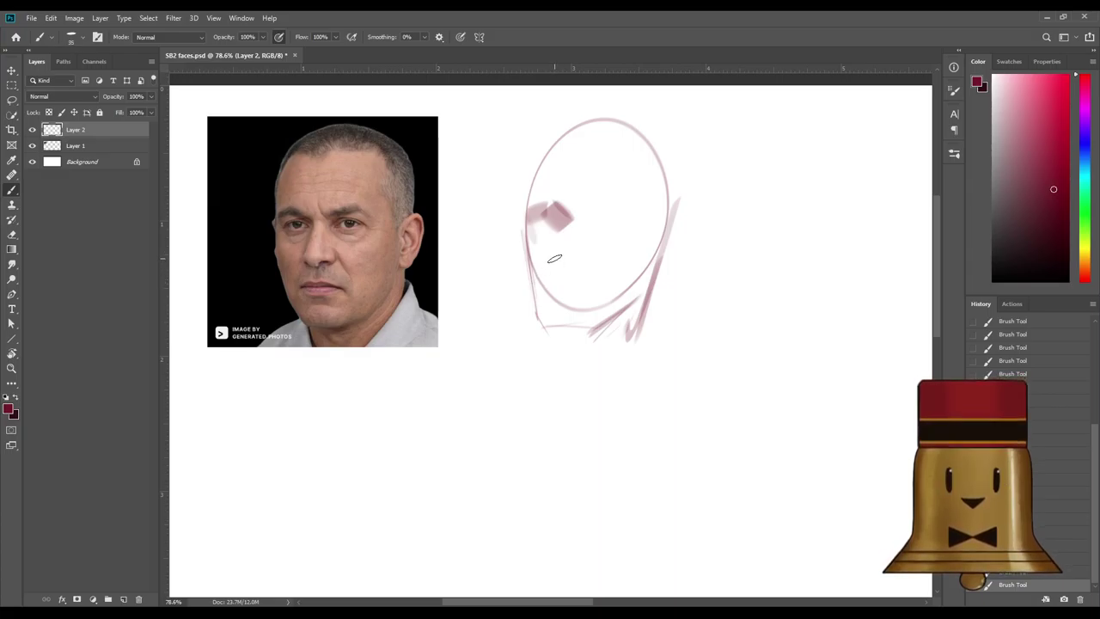
mouse_move(556, 263)
mouse_down()
mouse_move(560, 274)
mouse_move(578, 269)
mouse_up()
key(ctrl+z)
key([)
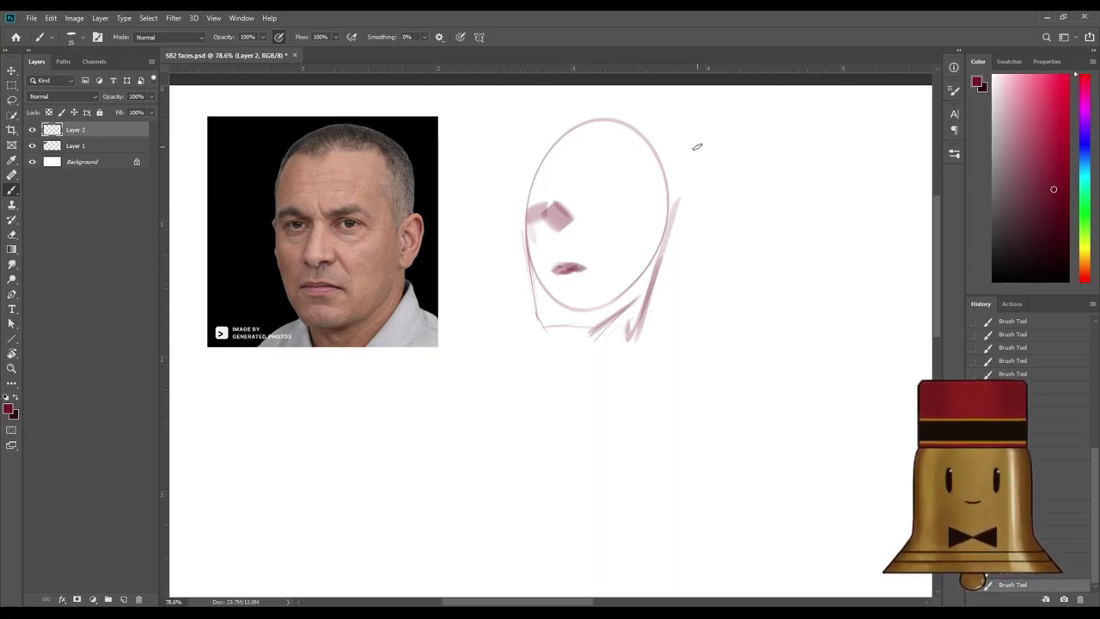
Block in the near eye socket as a dark four-sided patch with a size 60 brush.
key(bracketright)
key(bracketright)
key(bracketright)
key(bracketright)
key(bracketright)
key(bracketleft)
mouse_move(594, 215)
mouse_down()
mouse_move(613, 252)
mouse_move(593, 215)
mouse_move(633, 220)
mouse_move(604, 230)
mouse_move(598, 220)
mouse_move(617, 245)
mouse_move(601, 232)
mouse_move(630, 219)
mouse_move(600, 284)
mouse_move(601, 221)
mouse_up()
key(ctrl+z)
key(ctrl+z)
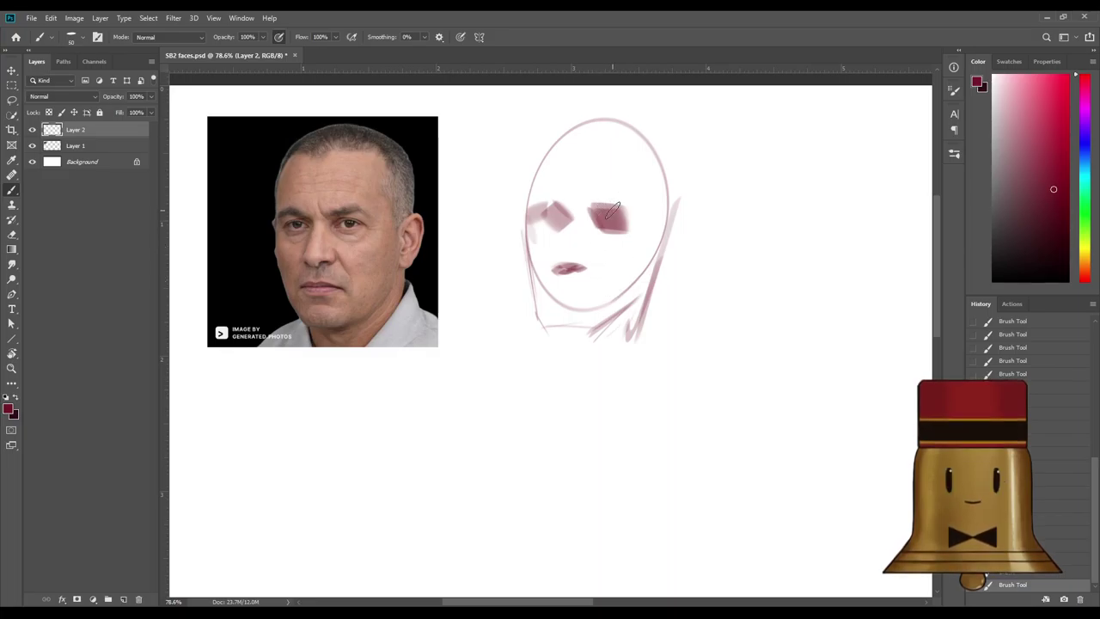
Darken the far brow and the face's left contour down to the chin with a size 25 brush.
key(bracketleft)
key(bracketleft)
key(bracketleft)
key(bracketleft)
key(bracketleft)
key(bracketleft)
key(bracketleft)
mouse_move(535, 203)
mouse_down()
mouse_move(561, 204)
mouse_move(535, 207)
mouse_move(529, 206)
mouse_up()
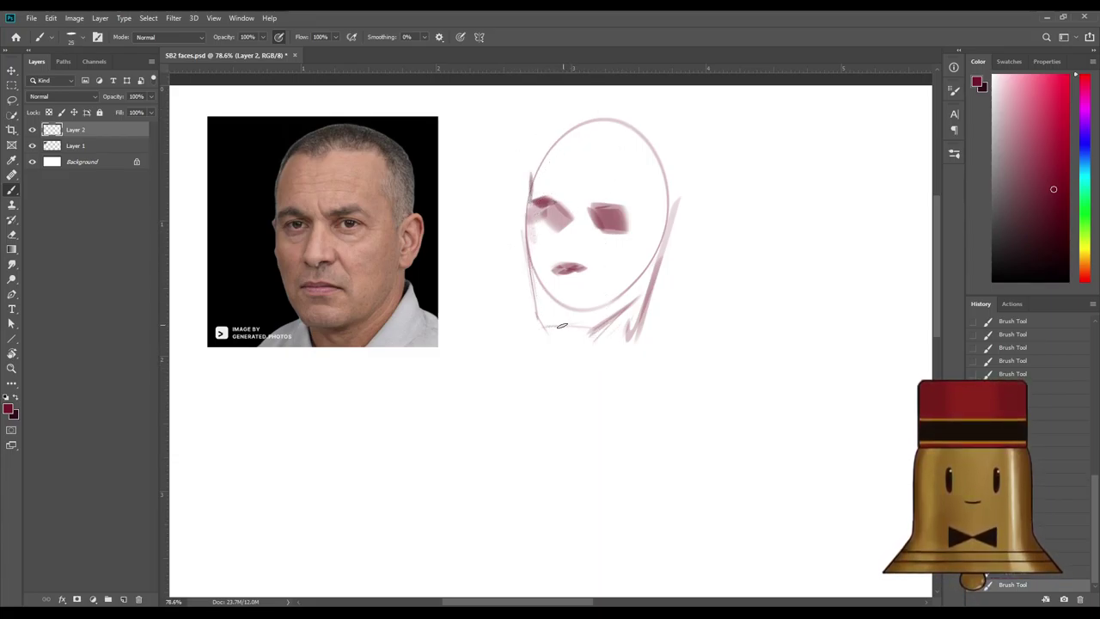
drag(530, 263, 543, 329)
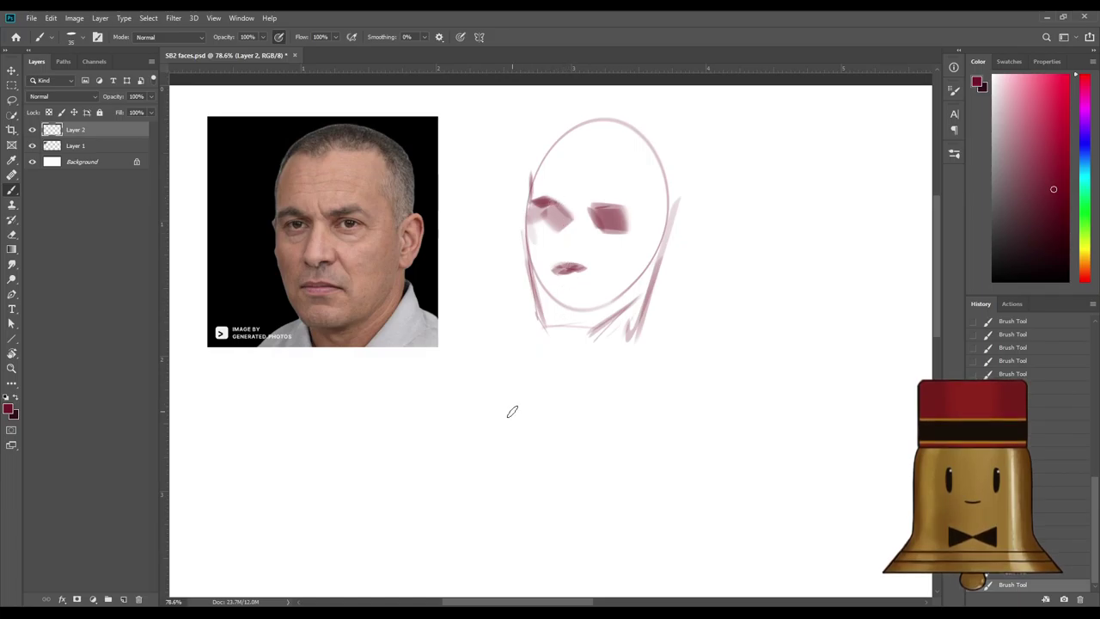
Add dark accents to the shadow under the nose and draw a thin line from the far eye socket to the nose tip.
key([)
key([)
key([)
key([)
key([)
key([)
key([)
drag(555, 269, 574, 270)
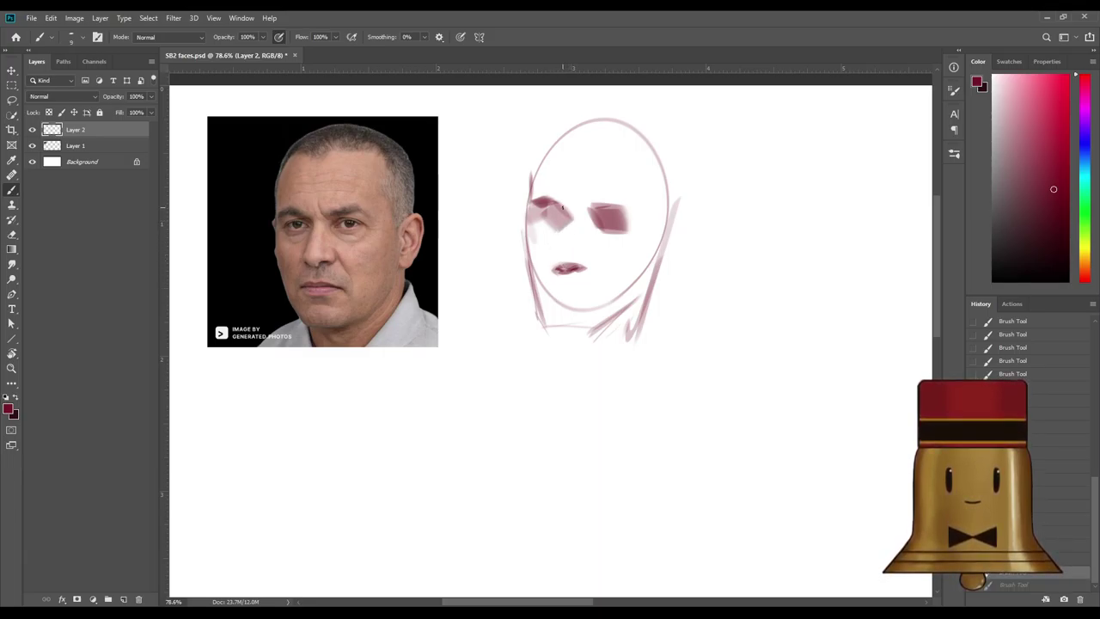
key(ctrl+z)
key(bracketright)
drag(559, 206, 555, 261)
key(bracketleft)
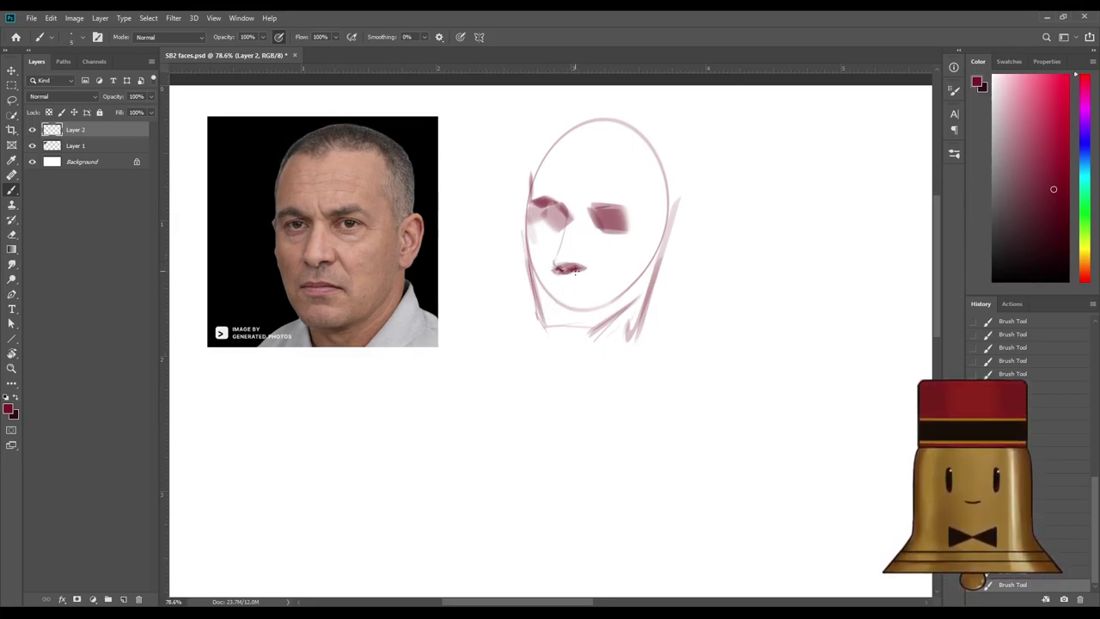
Sample a light pink from the nose shading and paint the soft tone around the nostrils with a size 20 brush.
alt+click(564, 265)
key(bracketright)
key(bracketright)
key(bracketright)
drag(575, 259, 592, 267)
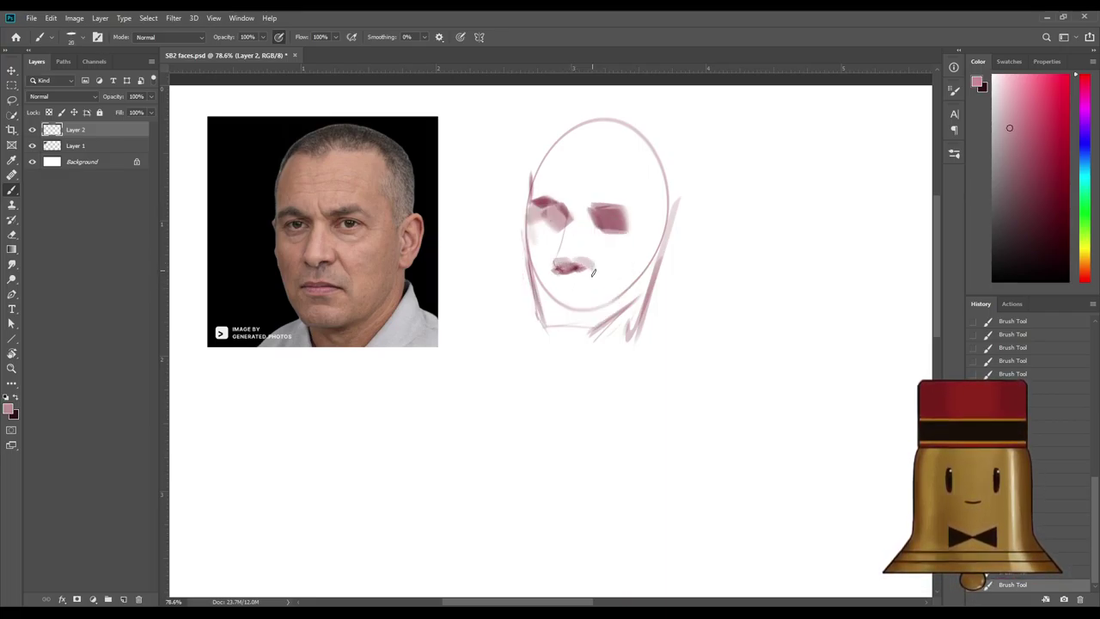
Shade the far cheek and the mouth and chin area in light pink with a larger brush.
key(bracketright)
key(bracketright)
key(bracketright)
key(bracketright)
key(bracketright)
key(bracketright)
drag(540, 225, 549, 283)
mouse_move(536, 244)
mouse_down()
mouse_move(541, 394)
mouse_move(561, 301)
mouse_move(574, 322)
mouse_move(551, 292)
mouse_move(611, 308)
mouse_move(561, 312)
mouse_move(602, 329)
mouse_move(596, 316)
mouse_move(617, 318)
mouse_move(577, 313)
mouse_move(618, 305)
mouse_move(667, 237)
mouse_move(602, 309)
mouse_up()
Shade the side of the nose and the cheek below the near eye socket with a broader brush.
key(bracketright)
key(bracketright)
key(bracketright)
key(bracketright)
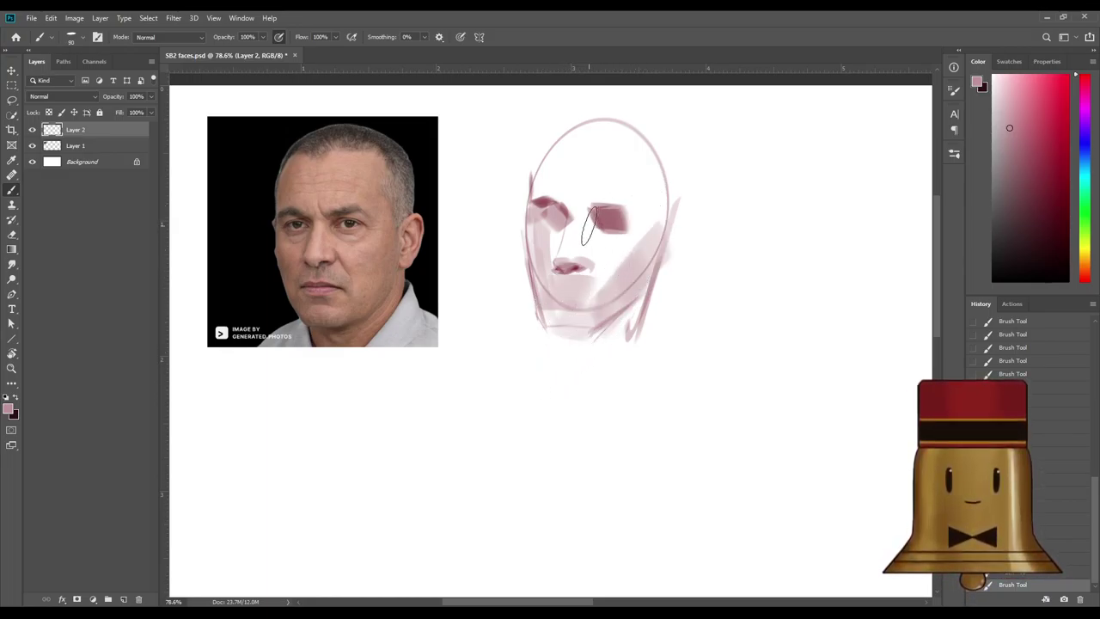
mouse_move(589, 226)
mouse_down()
mouse_move(570, 249)
mouse_move(593, 243)
mouse_move(583, 238)
mouse_move(599, 225)
mouse_move(616, 271)
mouse_move(593, 296)
mouse_up()
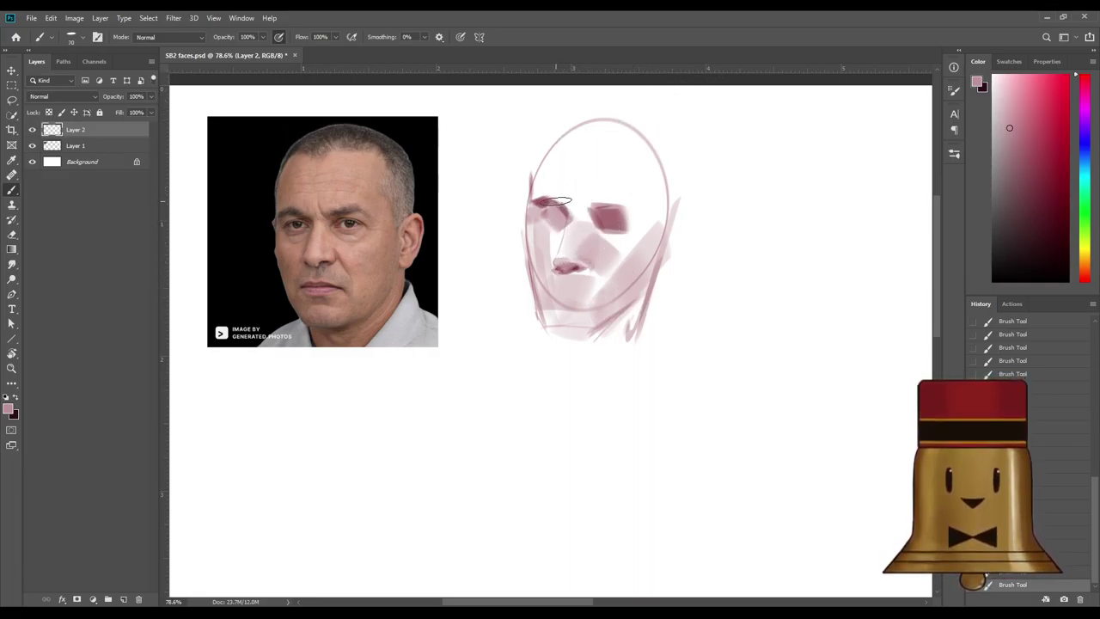
Shade the forehead with broad horizontal strokes and fill the temple beside the near eye, enlarging the brush to size 125.
drag(557, 201, 546, 153)
key(ctrl+z)
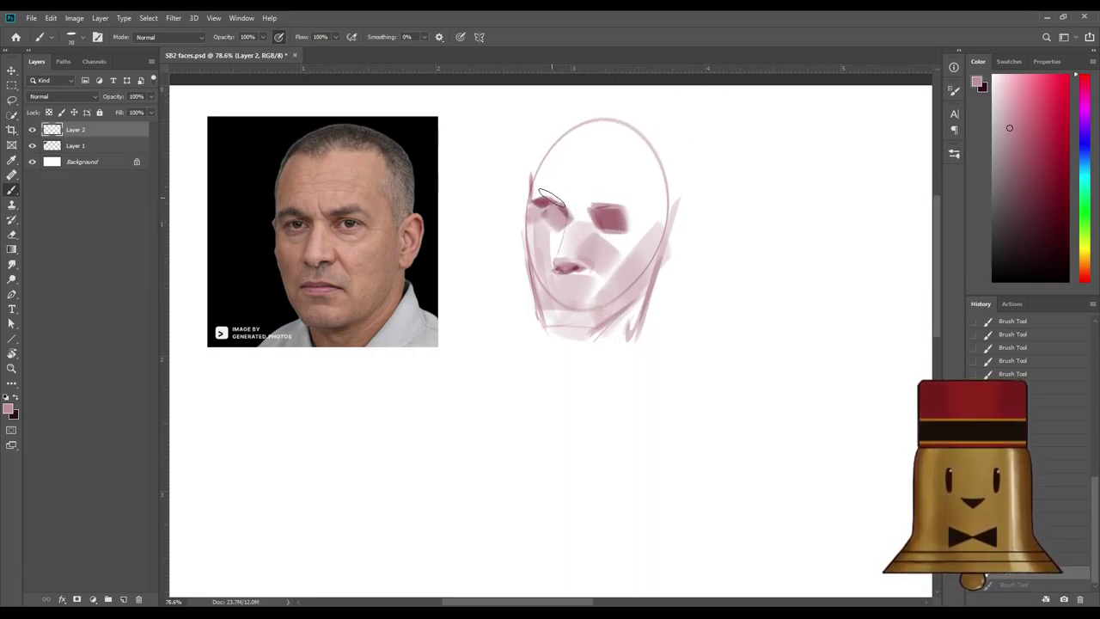
mouse_move(552, 198)
mouse_down()
mouse_move(549, 161)
mouse_move(619, 165)
mouse_up()
drag(550, 186, 614, 185)
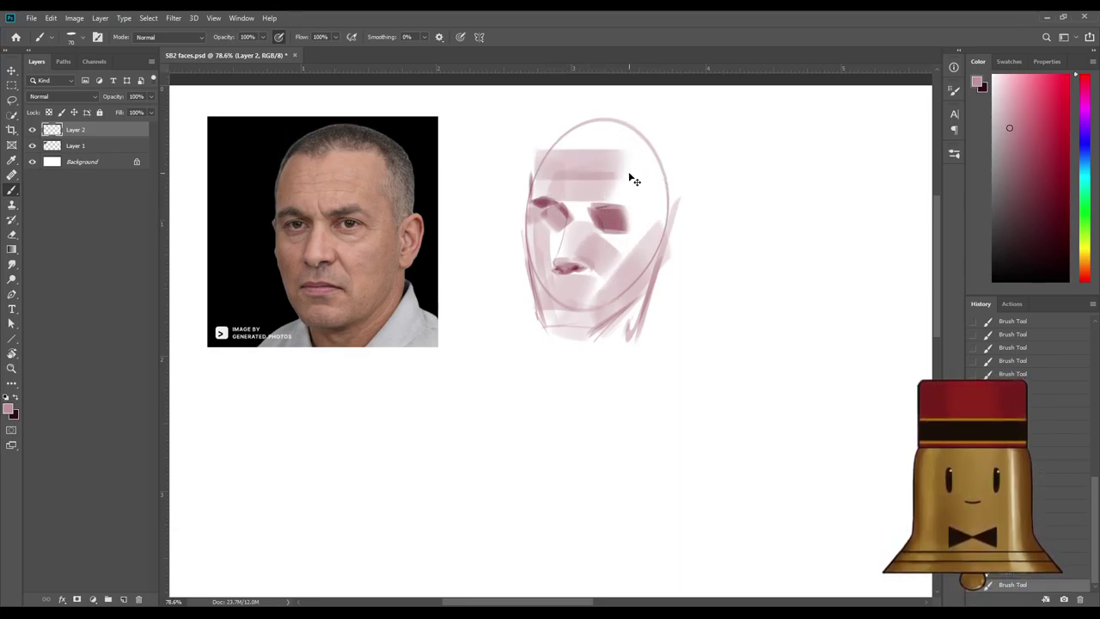
key(ctrl+z)
key(ctrl+shift+z)
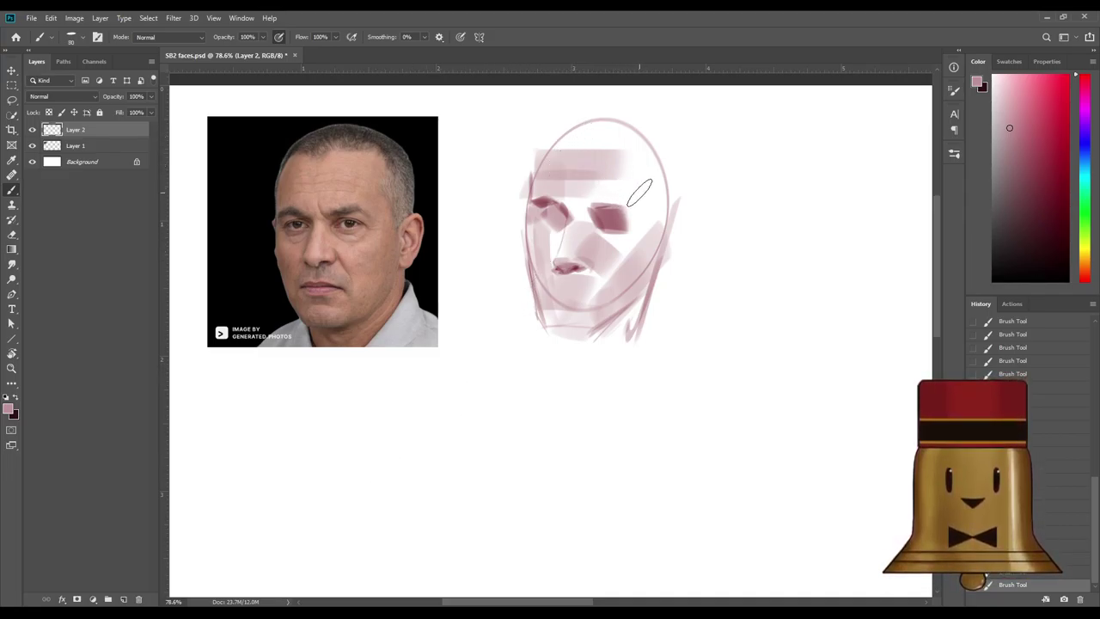
key(ctrl+z)
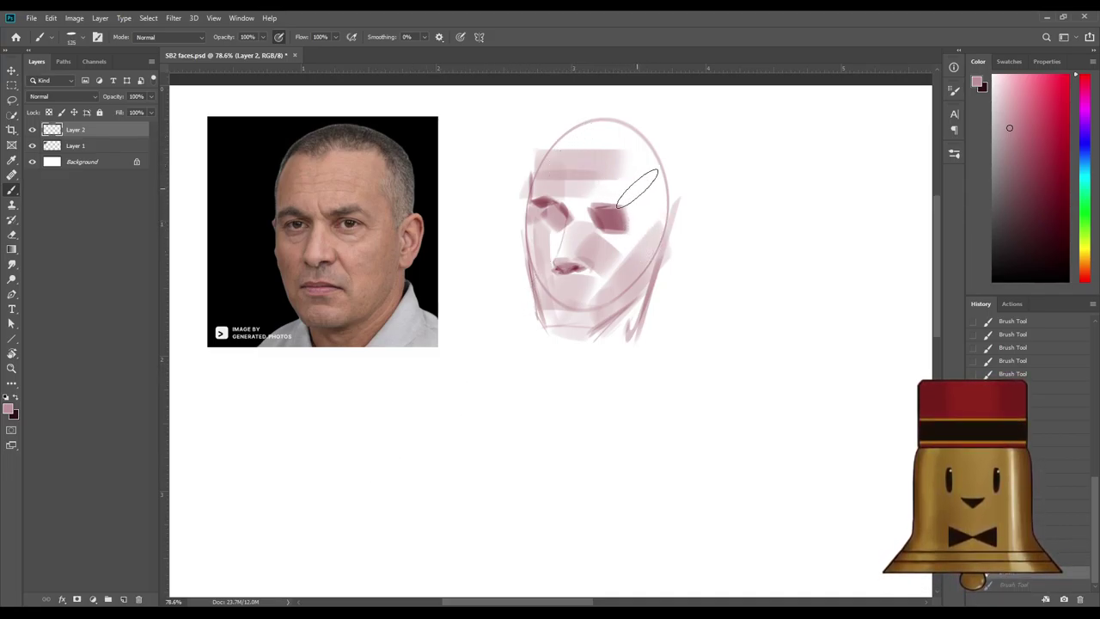
key(ctrl+shift+z)
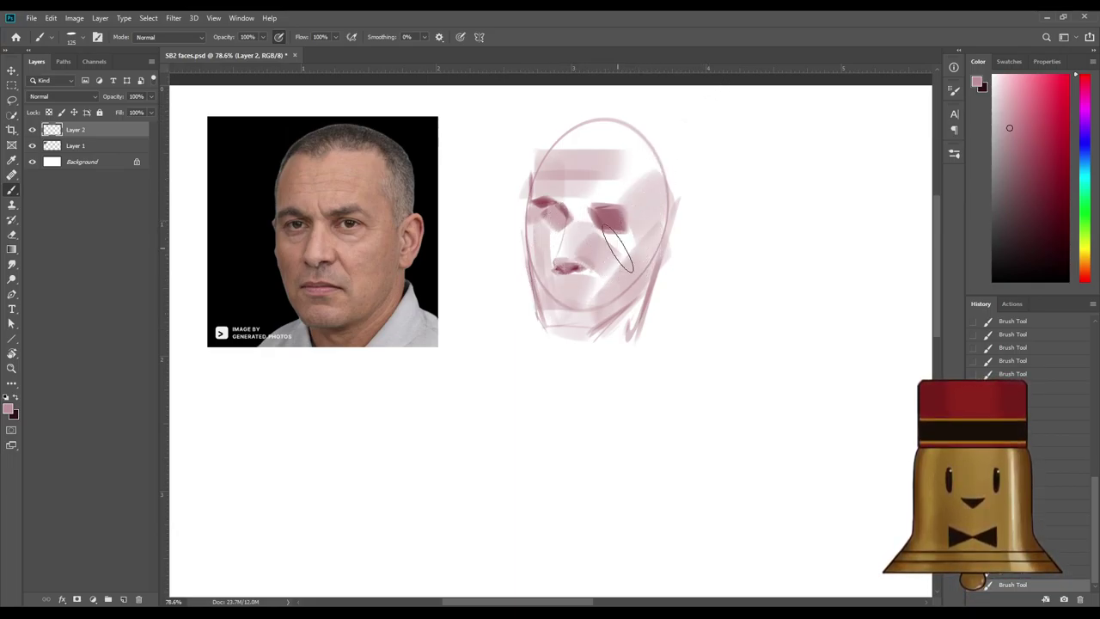
Fill the upper forehead and the crown with broad light pink strokes, covering the remaining white at the hairline.
drag(632, 141, 601, 195)
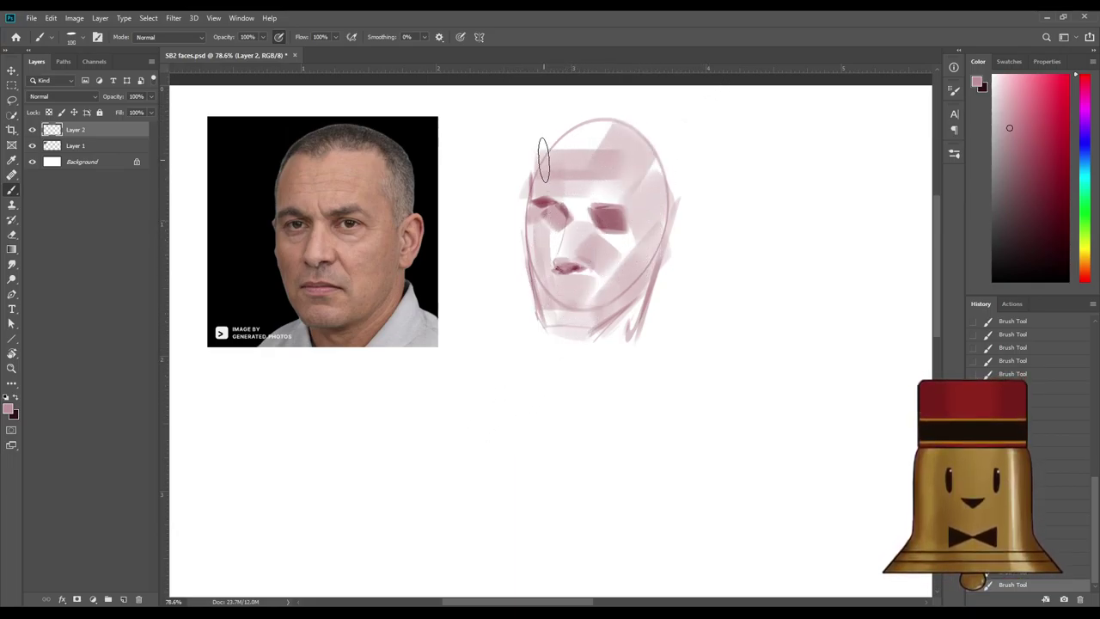
drag(544, 159, 608, 169)
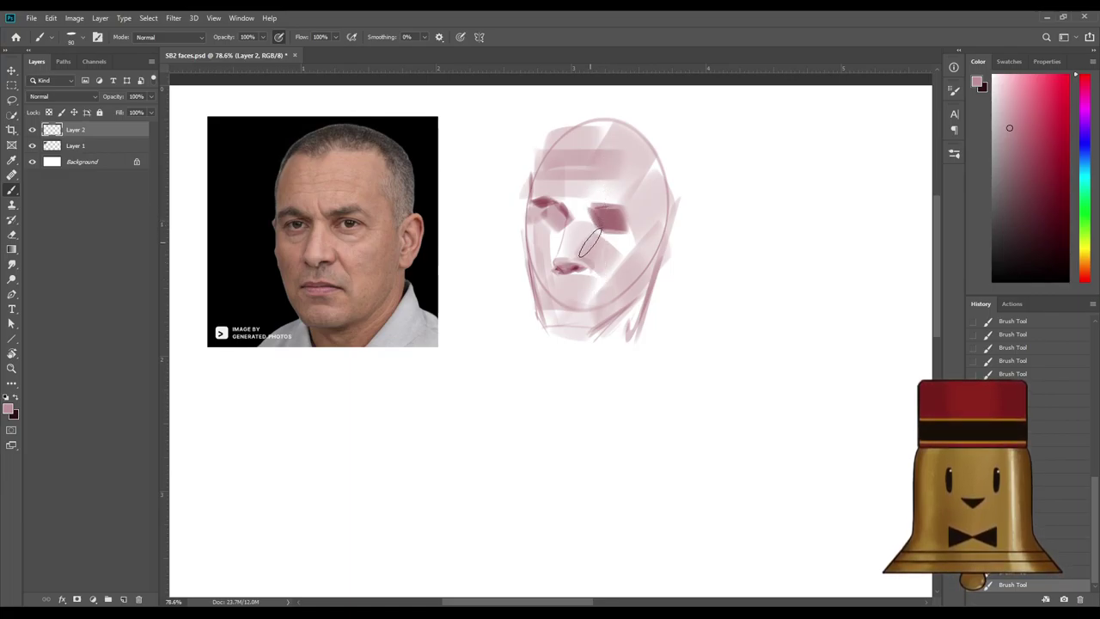
Pick a deep dark red and draw the far eye's upper lid and iris with a small brush.
alt+click(568, 202)
alt+click(575, 264)
click(1045, 202)
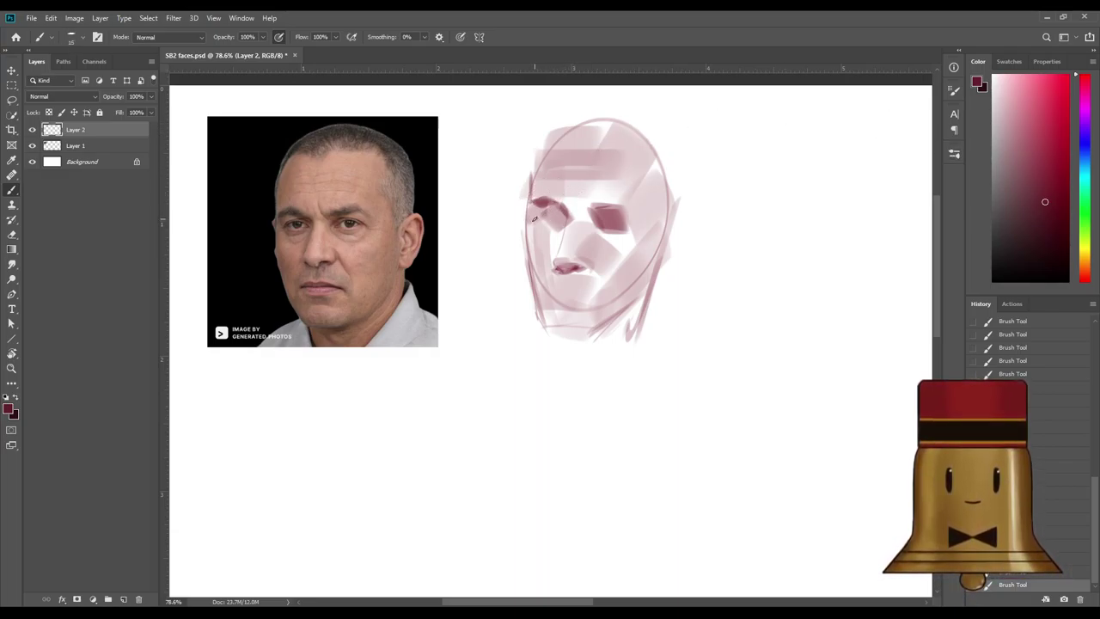
key([)
drag(536, 219, 565, 215)
drag(547, 217, 559, 220)
key(ctrl+z)
key(ctrl+z)
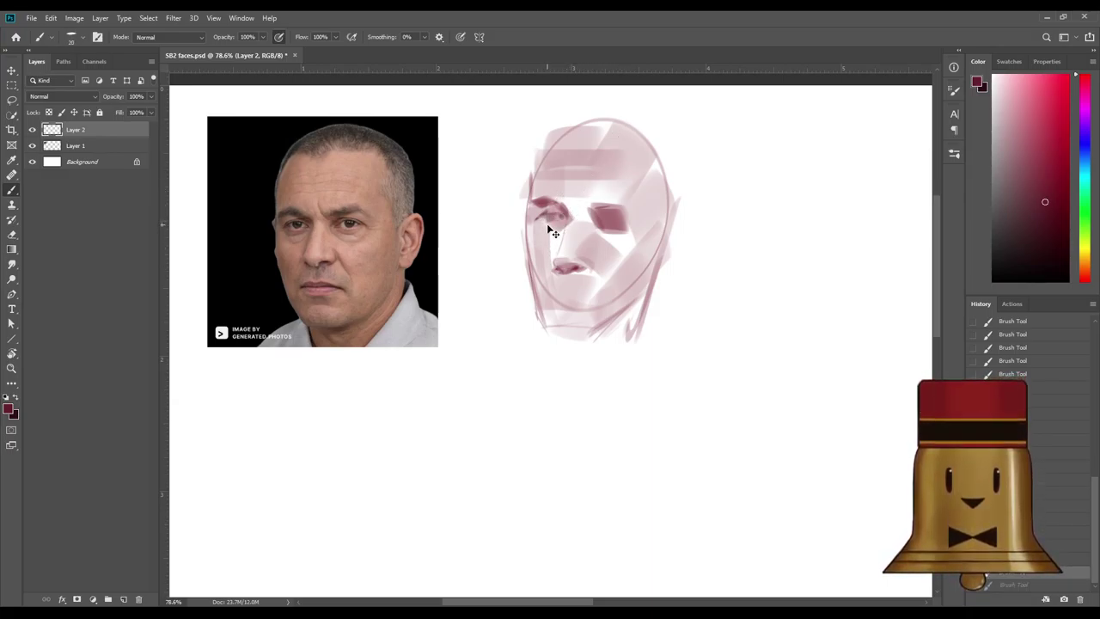
key([)
key(ctrl+shift+z)
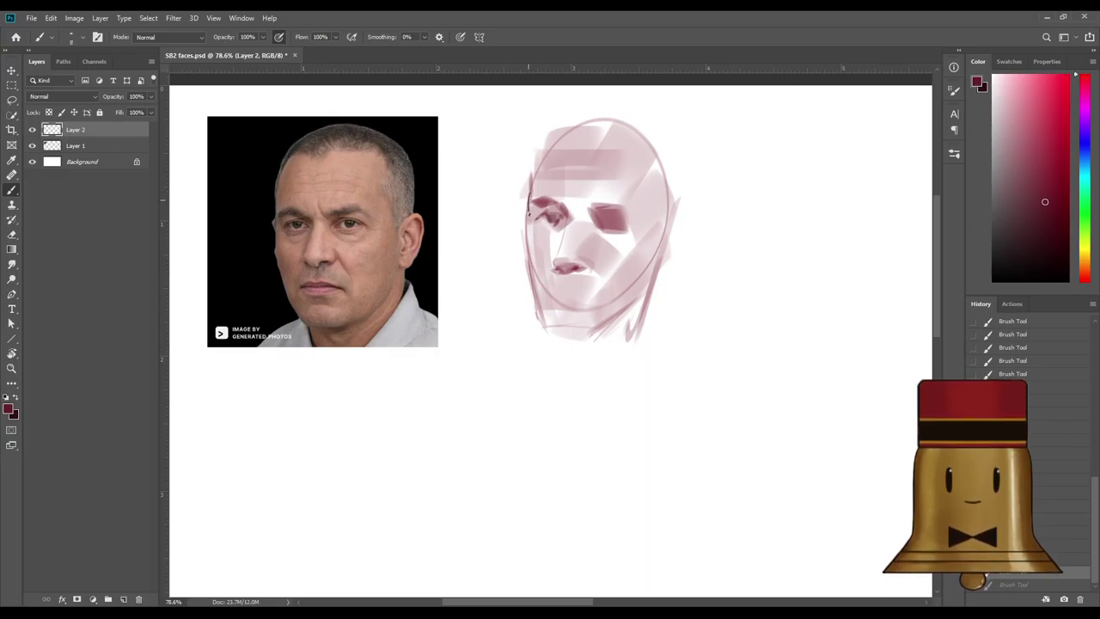
Undo the last contour strokes beside the far eye and darken the far eyebrow.
key(ctrl+z)
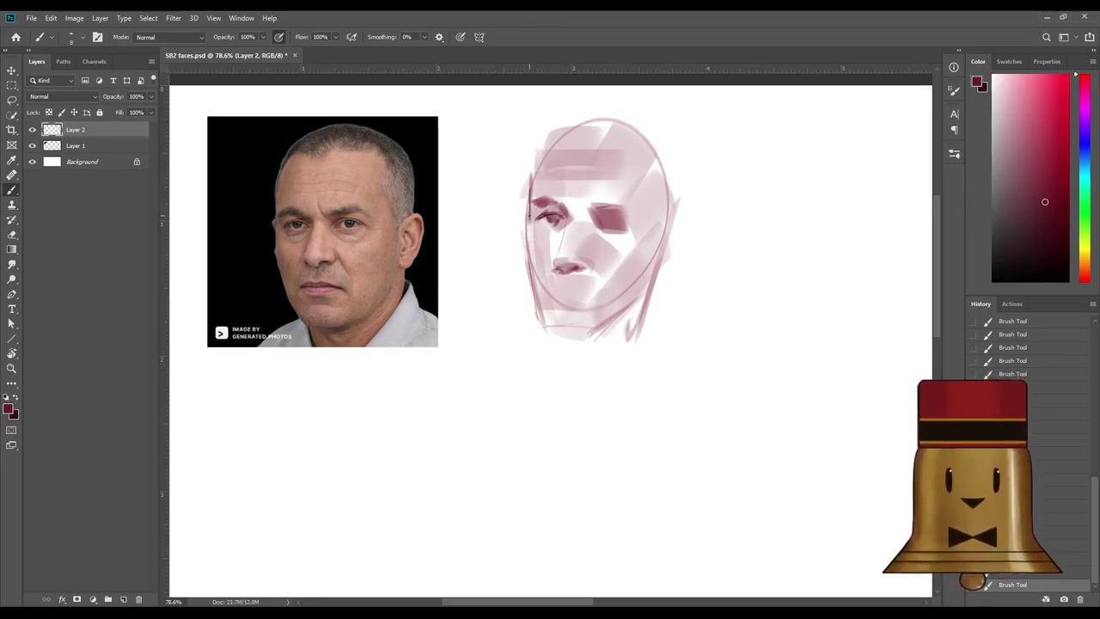
key(ctrl+z)
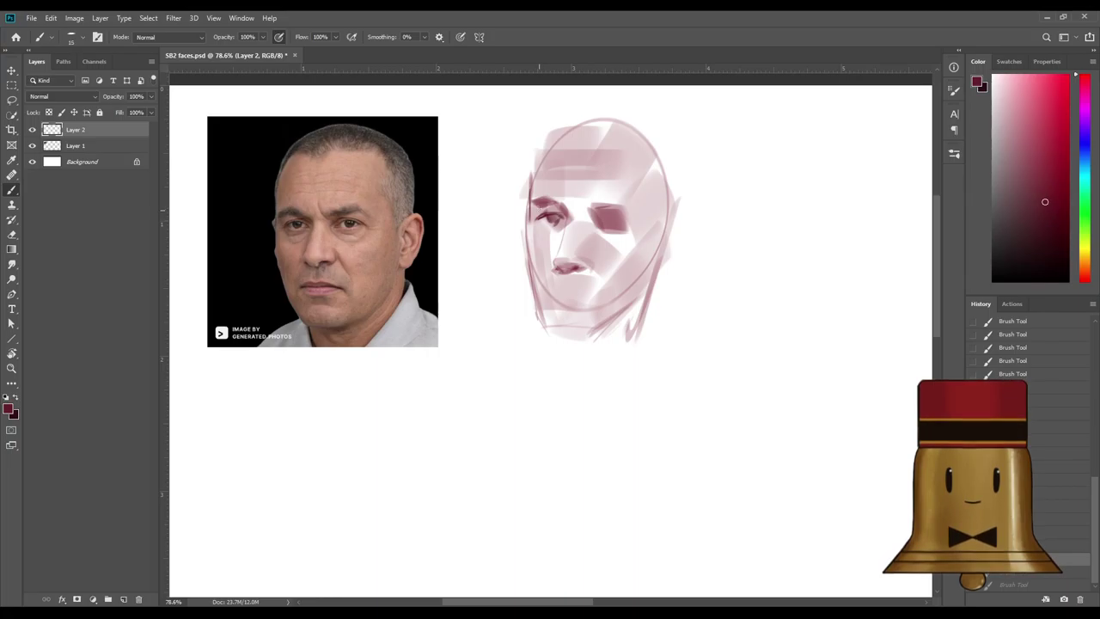
drag(535, 206, 553, 203)
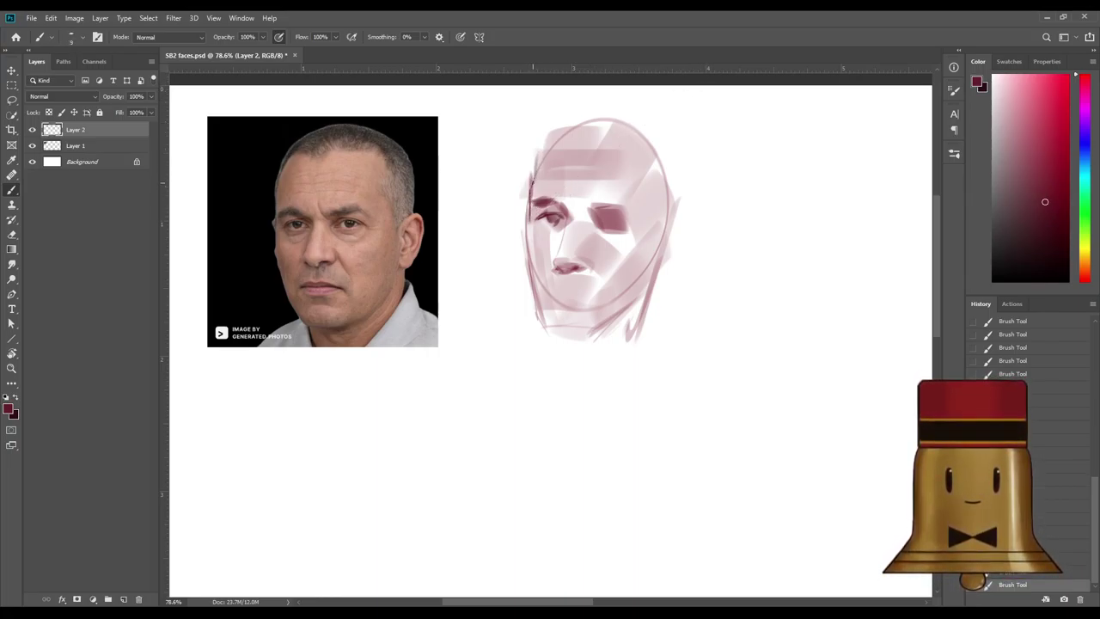
Outline the top and back of the skull and the near ear with thin dark red lines.
mouse_move(532, 179)
mouse_down()
mouse_move(559, 140)
mouse_move(611, 130)
mouse_move(563, 133)
mouse_move(656, 137)
mouse_up()
key(ctrl+z)
key(bracketleft)
mouse_move(578, 127)
mouse_down()
mouse_move(637, 129)
mouse_move(670, 168)
mouse_move(665, 143)
mouse_move(685, 187)
mouse_up()
mouse_move(676, 142)
mouse_down()
mouse_move(687, 238)
mouse_move(664, 283)
mouse_up()
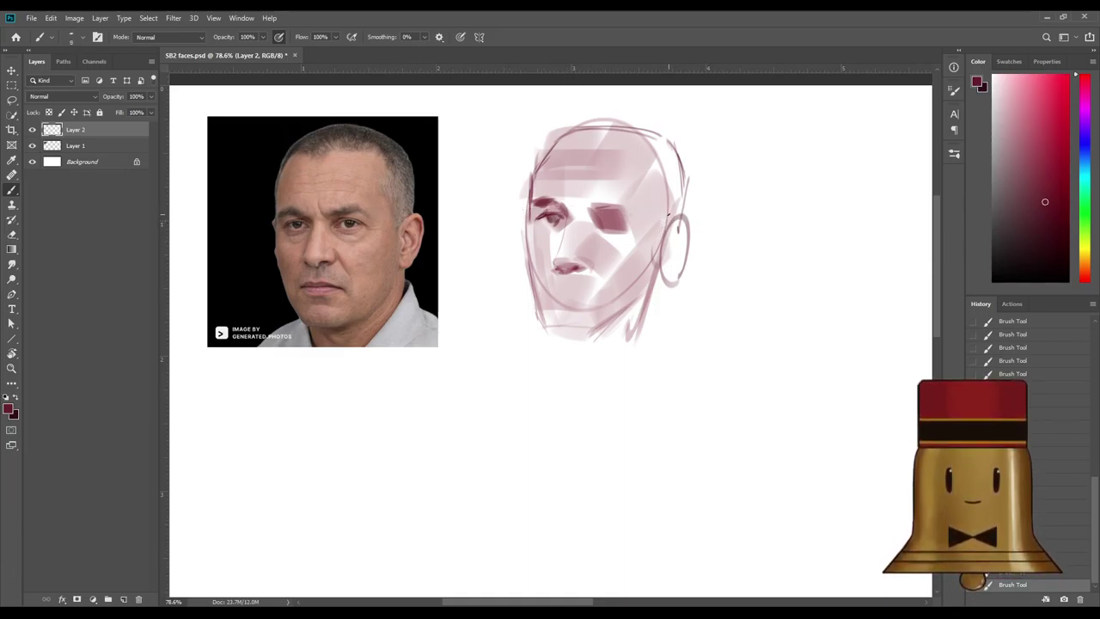
drag(667, 231, 678, 219)
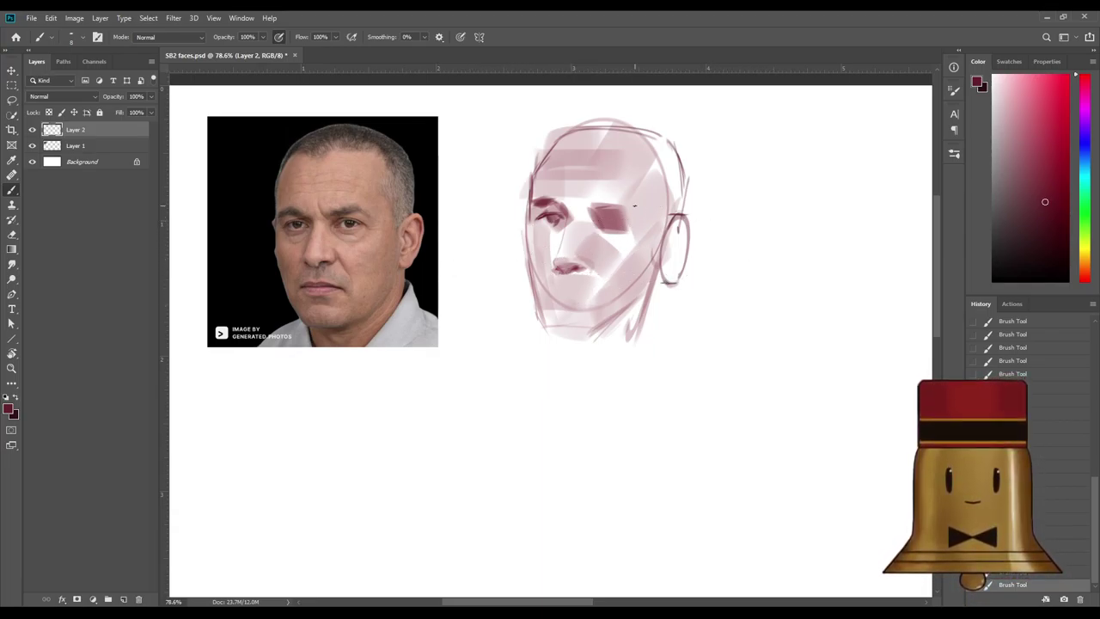
Draw a thin horizontal brow guideline across the near eye and darken the upper edge of its socket.
drag(655, 206, 587, 205)
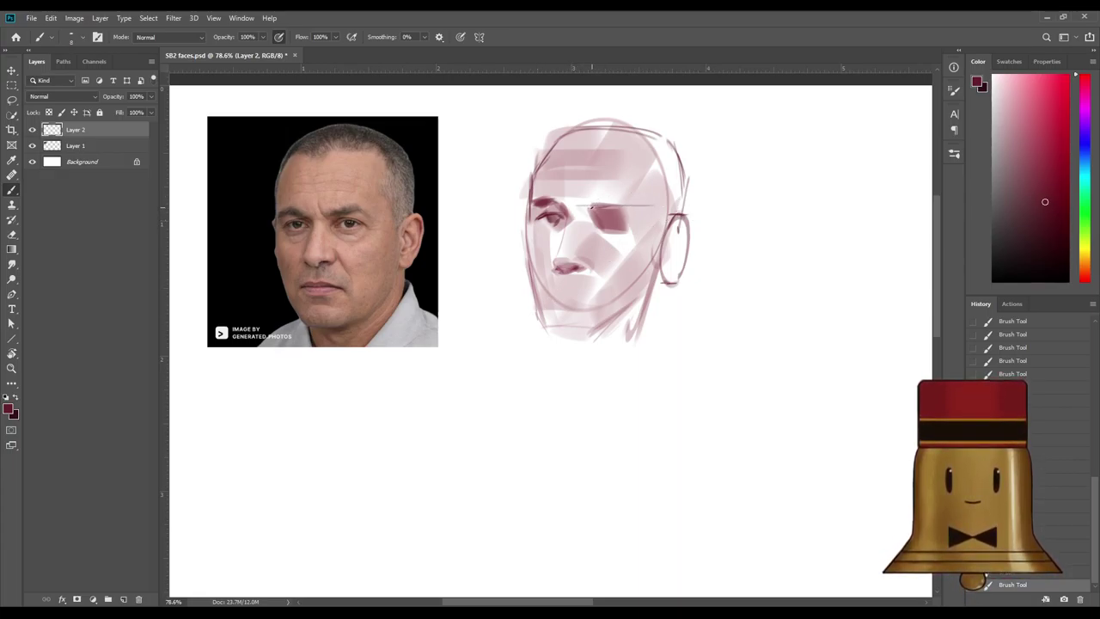
drag(589, 206, 630, 204)
drag(559, 266, 572, 285)
key(ctrl+z)
key(ctrl+z)
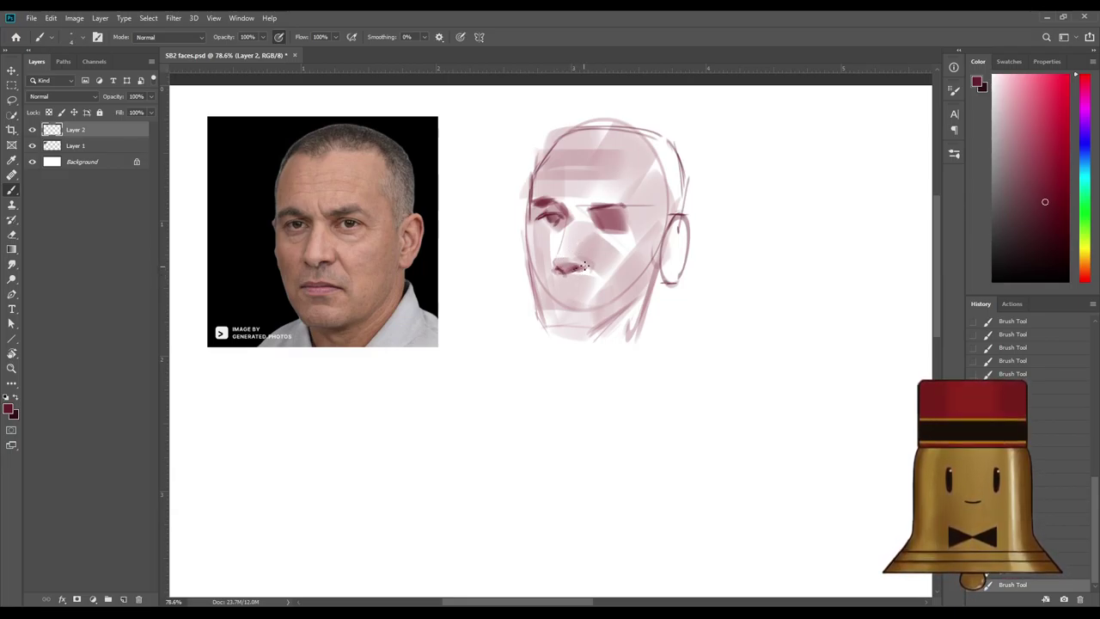
Darken the rear jaw edge and shade the side of the neck below the ear with a wider brush.
key(bracketright)
drag(657, 256, 642, 306)
key(ctrl+z)
key(ctrl+z)
key(bracketright)
drag(658, 267, 645, 316)
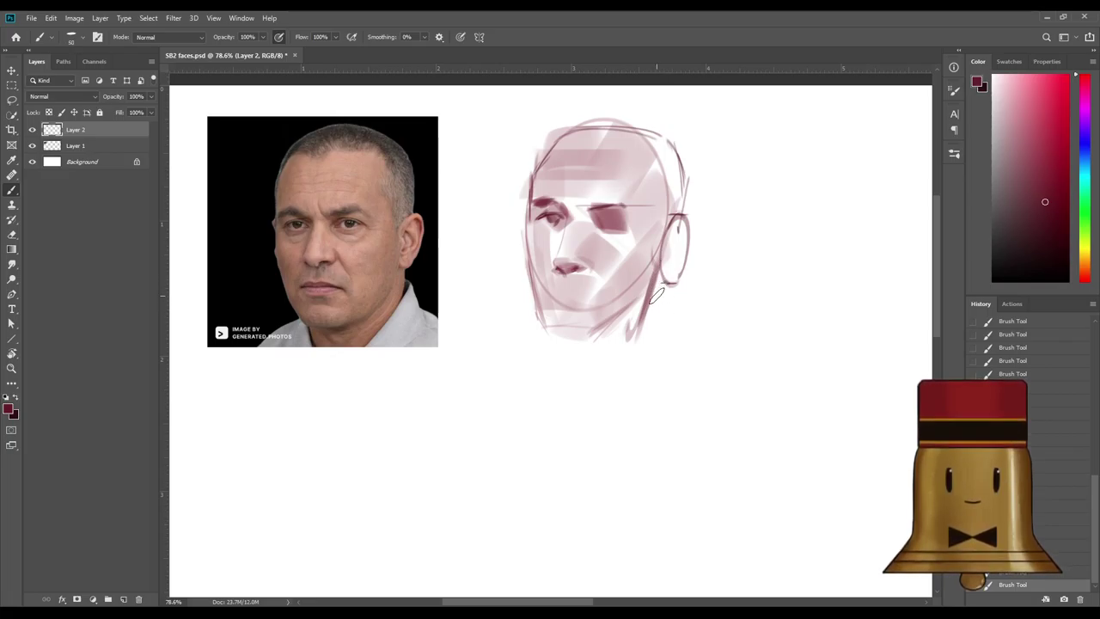
mouse_move(654, 279)
mouse_down()
mouse_move(648, 348)
mouse_move(605, 343)
mouse_up()
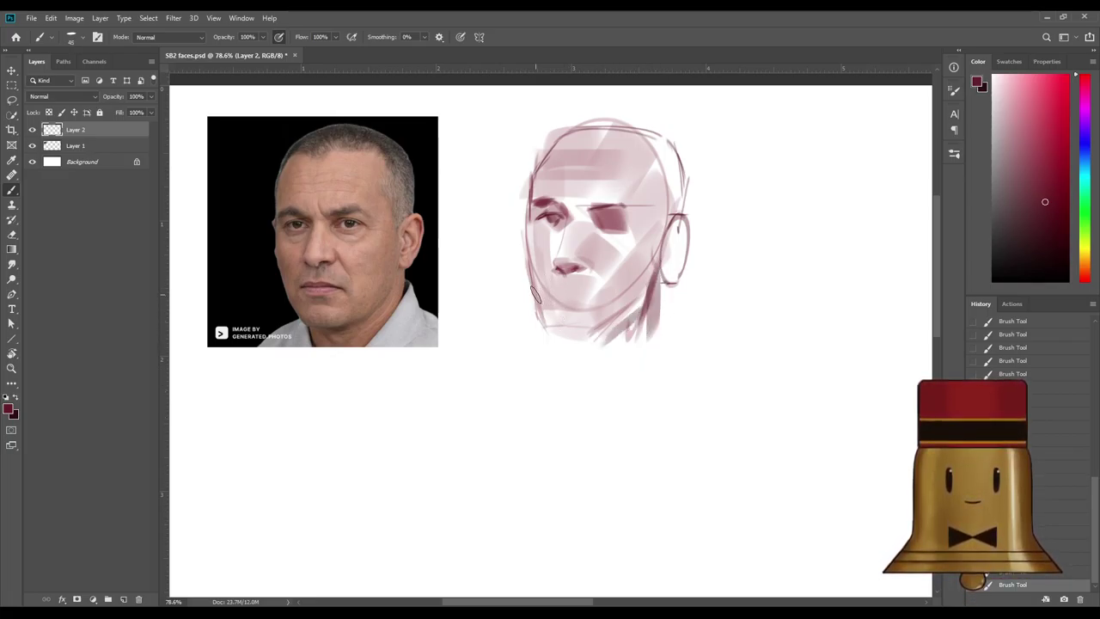
Reduce the brush to a thin line and trace the far side of the face from the cheek to the chin.
key(bracketleft)
key(bracketleft)
key(bracketleft)
key(bracketleft)
key(bracketleft)
key(bracketleft)
key(bracketleft)
key(bracketleft)
key(bracketleft)
key(bracketleft)
key(bracketleft)
key(bracketleft)
key(bracketleft)
key(bracketleft)
key(ctrl+z)
key(bracketright)
drag(527, 229, 541, 308)
key(ctrl+z)
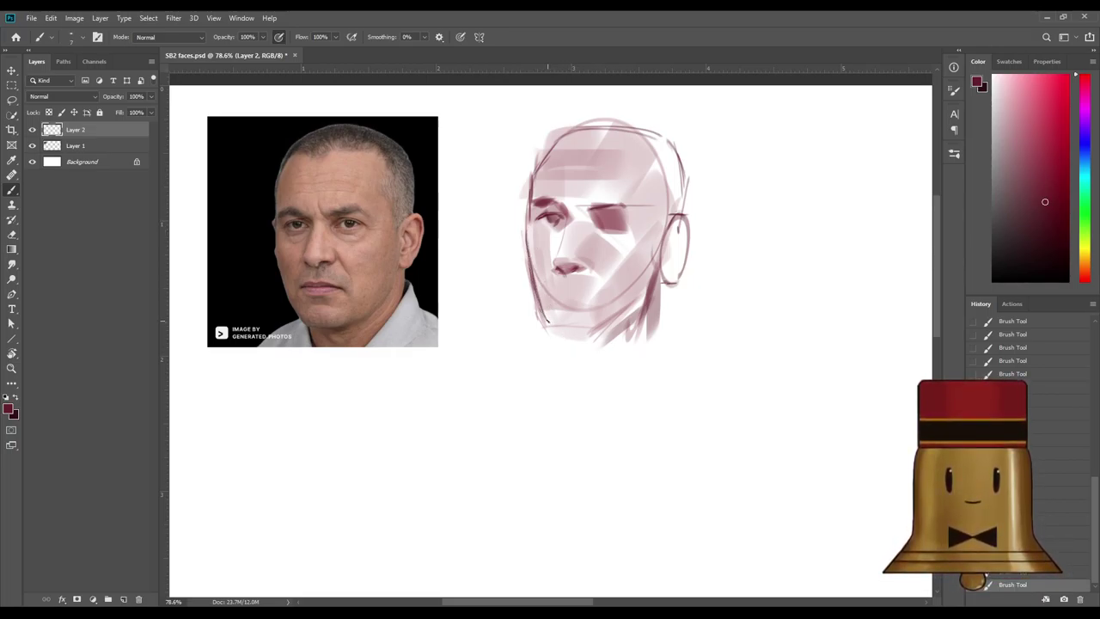
key(ctrl+z)
Draw the chin and jawline up to the ear and add the front edge of the neck in dark red.
mouse_move(545, 315)
mouse_down()
mouse_move(583, 332)
mouse_move(614, 328)
mouse_move(600, 342)
mouse_move(633, 309)
mouse_move(612, 322)
mouse_up()
key(ctrl+z)
key(ctrl+z)
key(ctrl+z)
key(ctrl+z)
drag(657, 256, 632, 322)
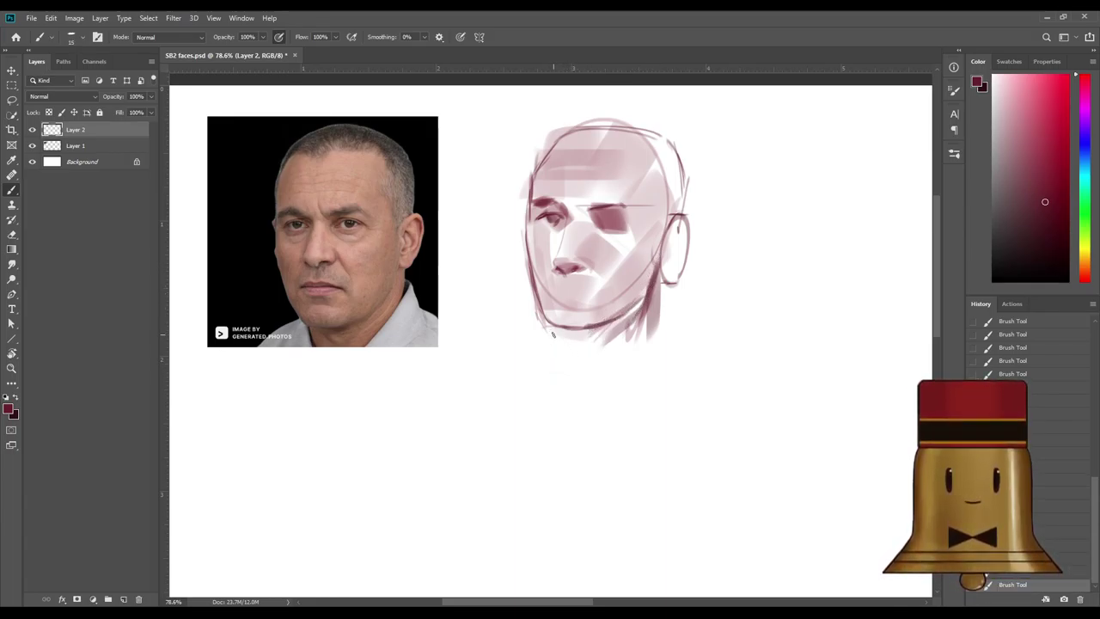
drag(552, 325, 571, 361)
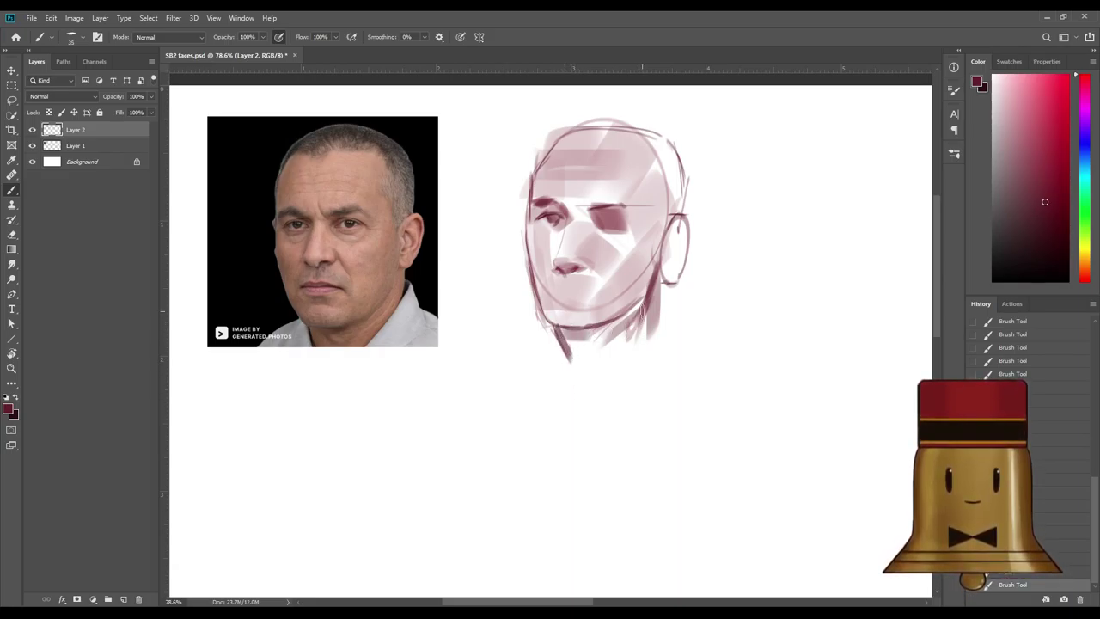
Shrink the brush and define the lower lid and the area beneath the far eye.
key([)
key([)
key([)
key([)
key([)
key([)
key(ctrl+z)
key([)
drag(540, 224, 547, 237)
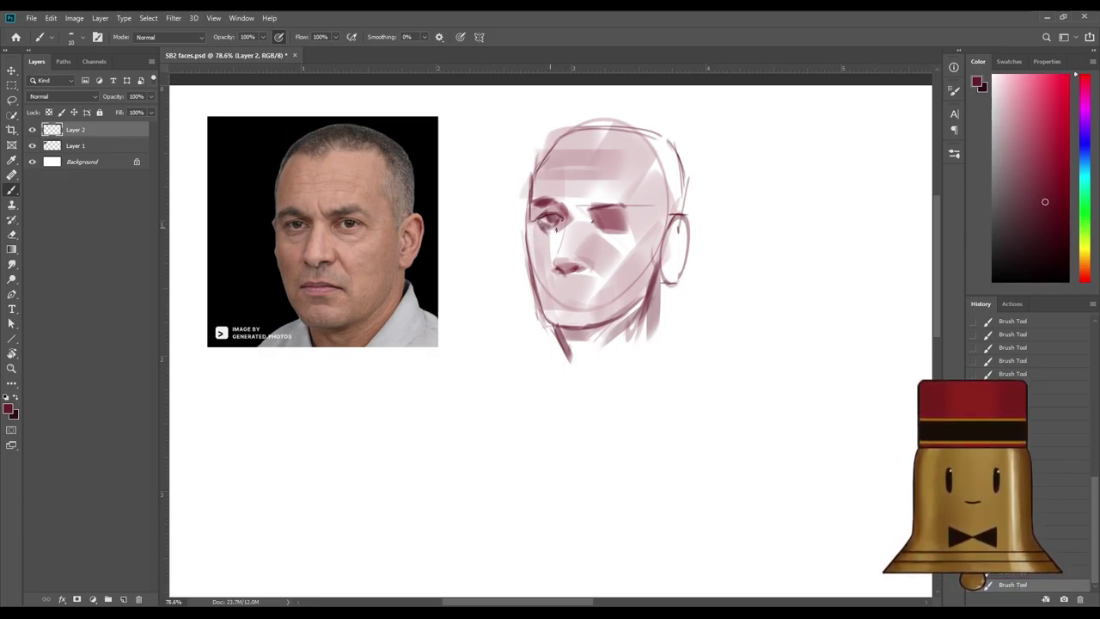
Switch to white and lighten the skin under the far eye with a size 30 brush.
key(bracketright)
key(bracketright)
key(bracketright)
key(x)
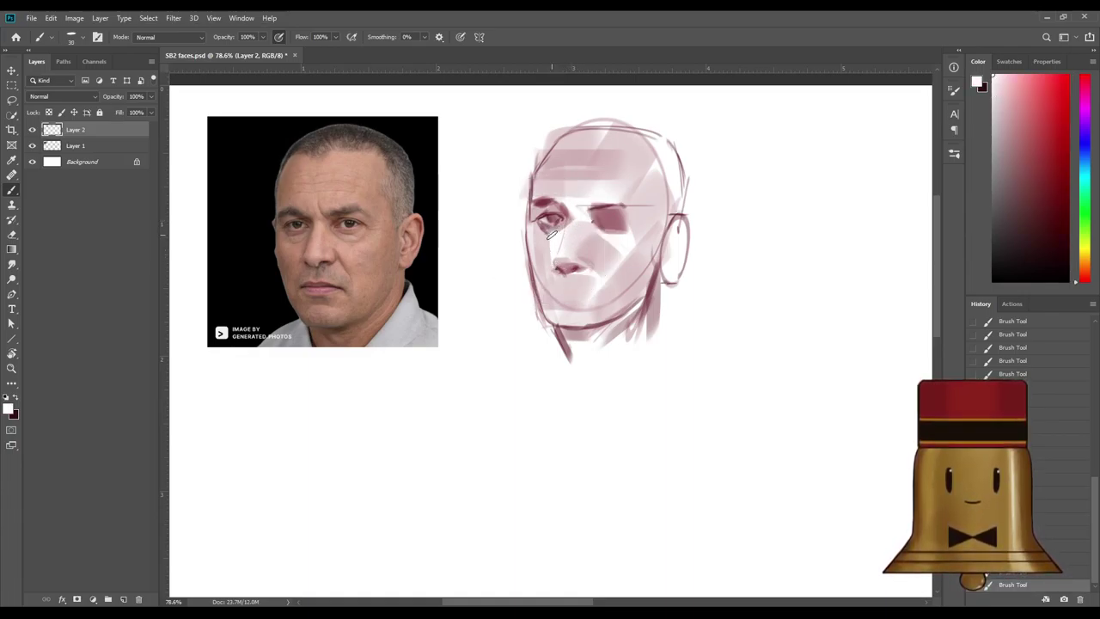
click(560, 233)
Sample tones around the brows and lighten the middle of the forehead in white with a size 80 brush.
alt+click(593, 219)
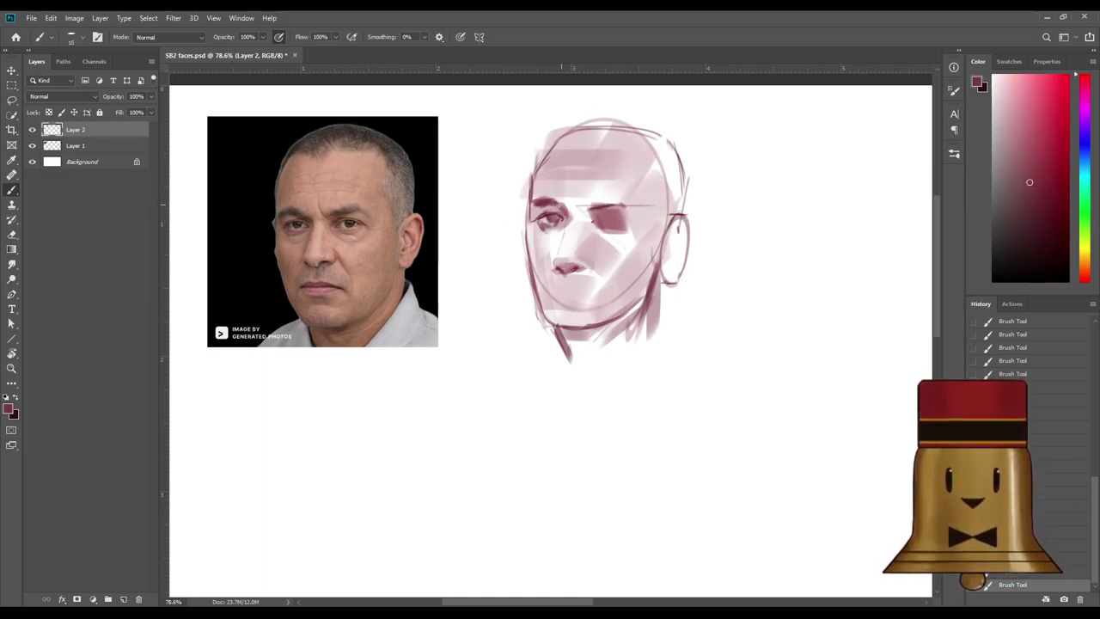
alt+click(563, 188)
alt+click(577, 197)
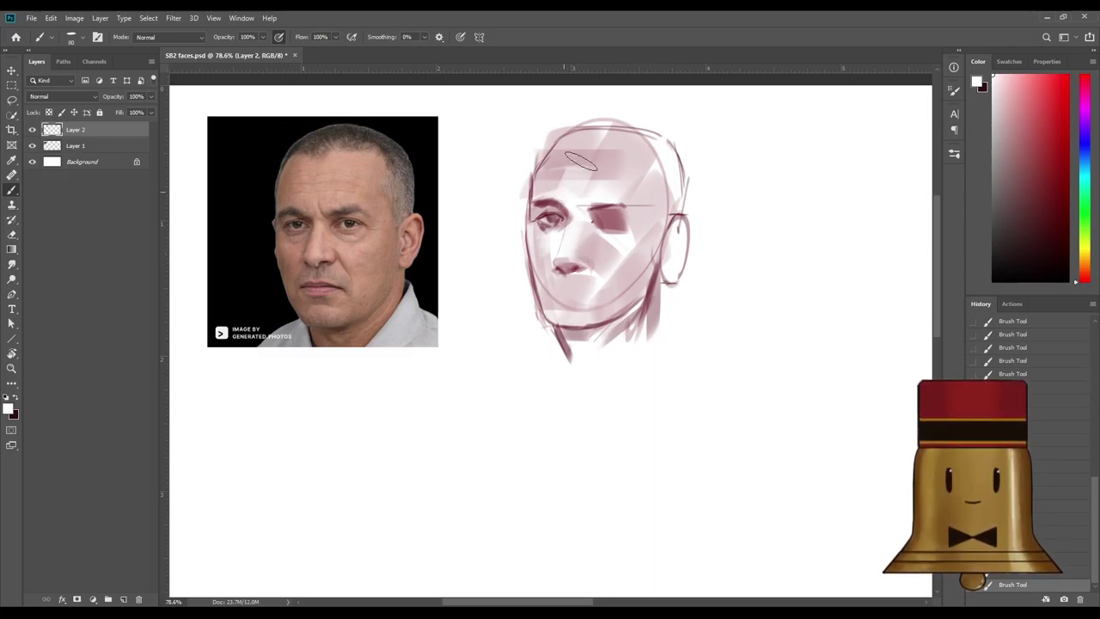
Pick a dark red and strengthen the far cheek contour down to the chin with a much smaller brush.
alt+click(563, 211)
alt+click(550, 217)
click(1048, 199)
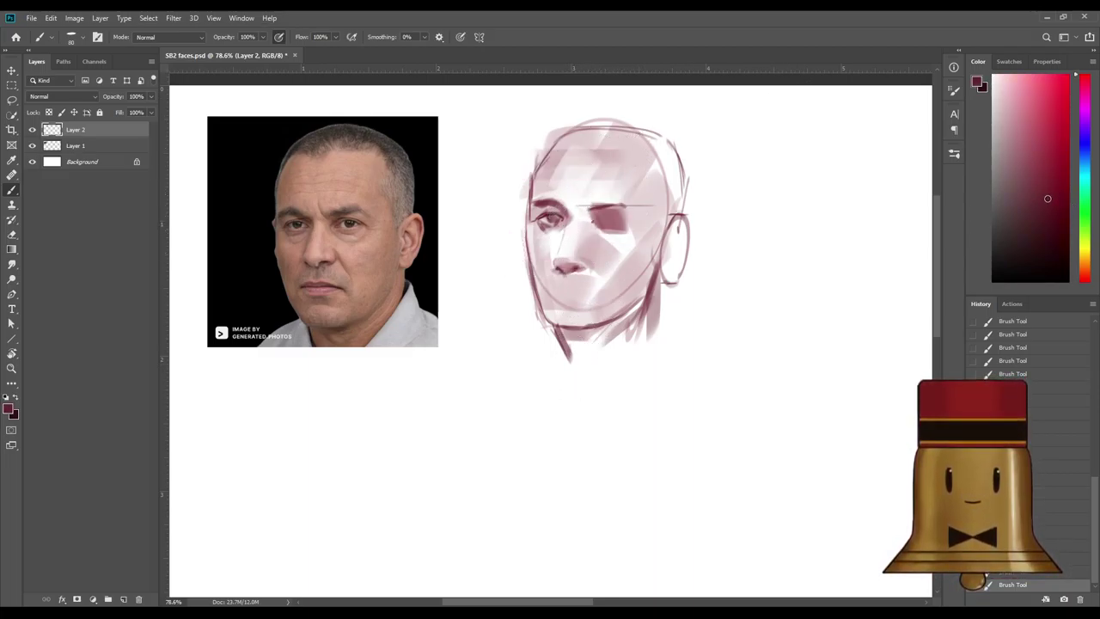
key(bracketleft)
key(bracketleft)
key(bracketleft)
key(bracketleft)
key(bracketleft)
key(bracketleft)
key(bracketleft)
key(bracketleft)
key(bracketleft)
key(bracketleft)
key(bracketleft)
key(bracketleft)
drag(532, 265, 552, 325)
key(bracketright)
key(bracketright)
key(bracketright)
key(bracketright)
key(bracketright)
key(ctrl+z)
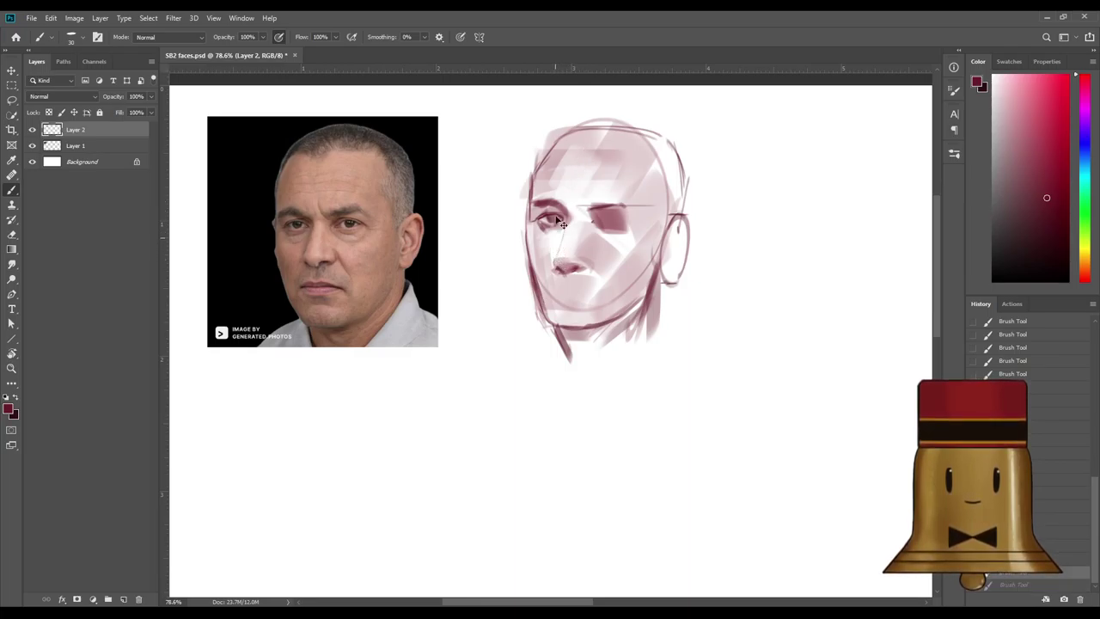
Sample white and lighten the far cheek beside the nose with an enlarged brush.
alt+click(551, 240)
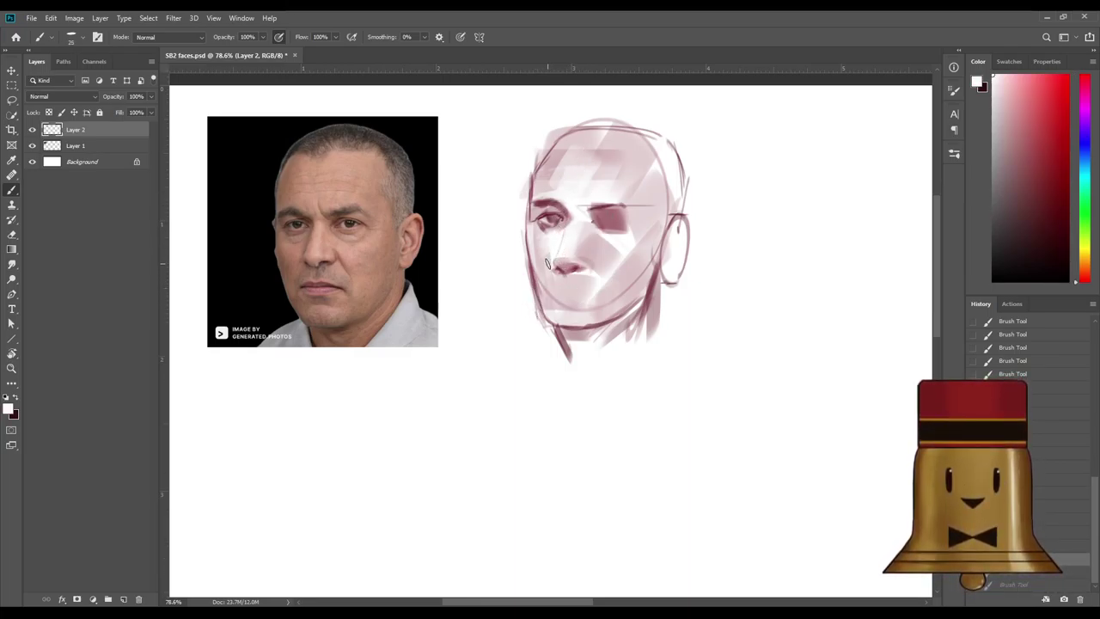
key(bracketright)
key(bracketright)
key(bracketright)
key(bracketright)
key(bracketright)
drag(539, 253, 546, 242)
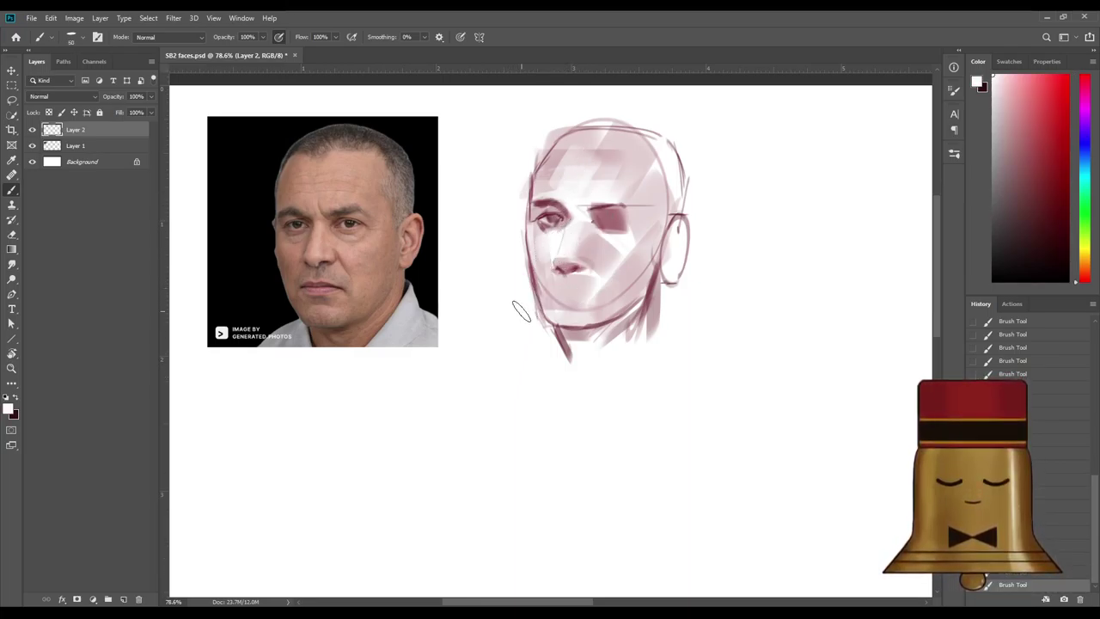
Lighten the area beside the mouth, the near cheek and the forehead with broad white strokes.
drag(548, 313, 553, 265)
key(bracketleft)
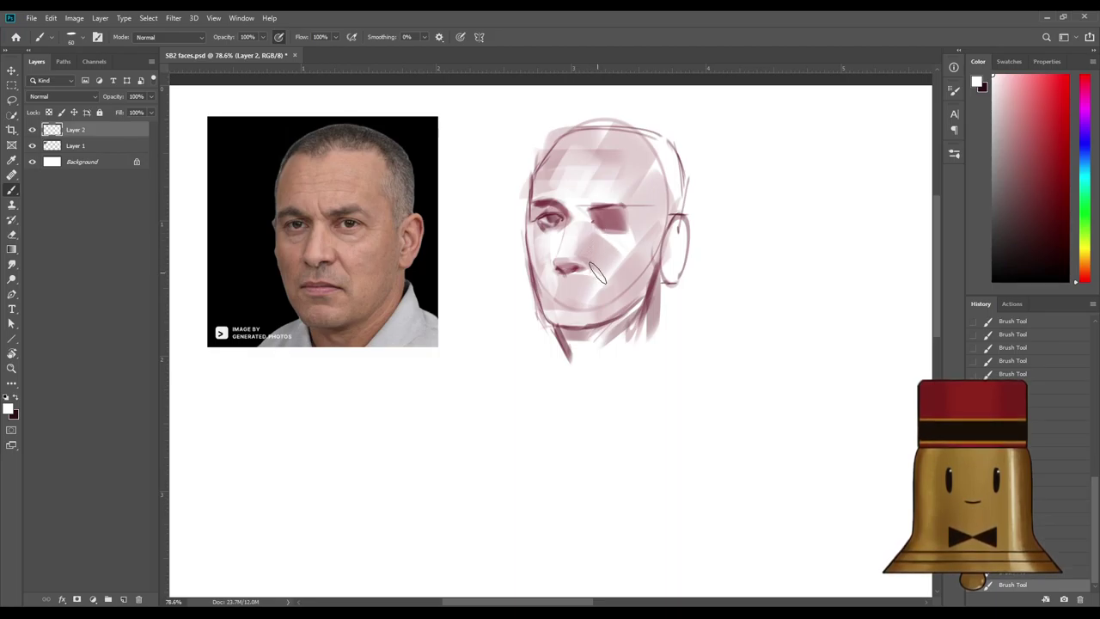
key(bracketright)
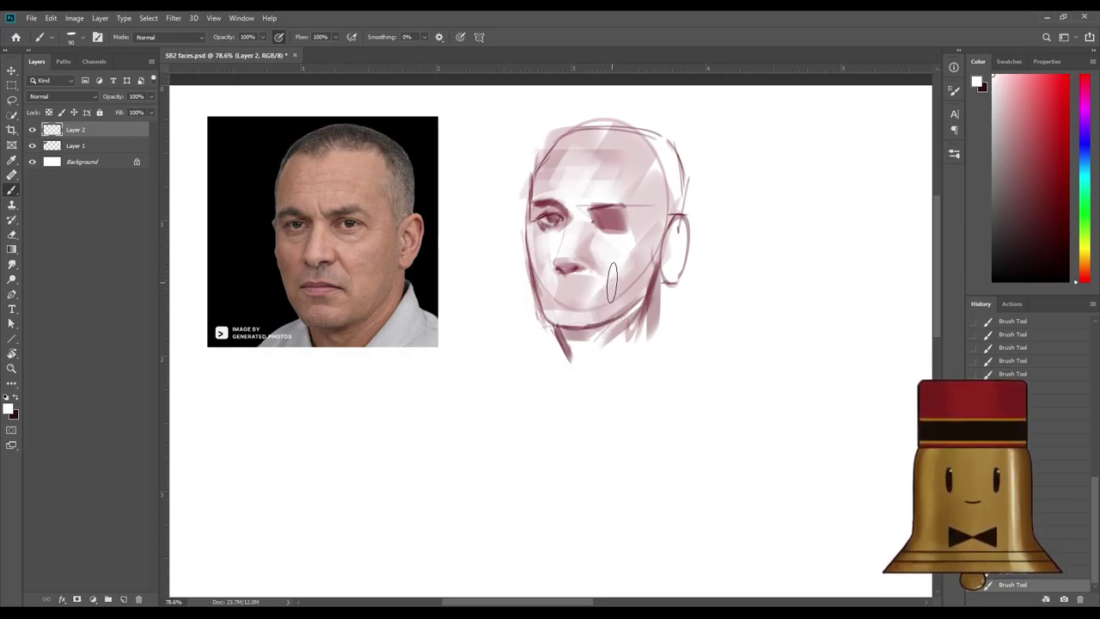
key([)
mouse_move(596, 164)
mouse_down()
mouse_move(610, 265)
mouse_move(539, 328)
mouse_move(583, 170)
mouse_move(540, 183)
mouse_up()
Sample a mid red from the far brow and darken the forehead's far contour with a smaller brush.
alt+click(545, 170)
alt+click(554, 201)
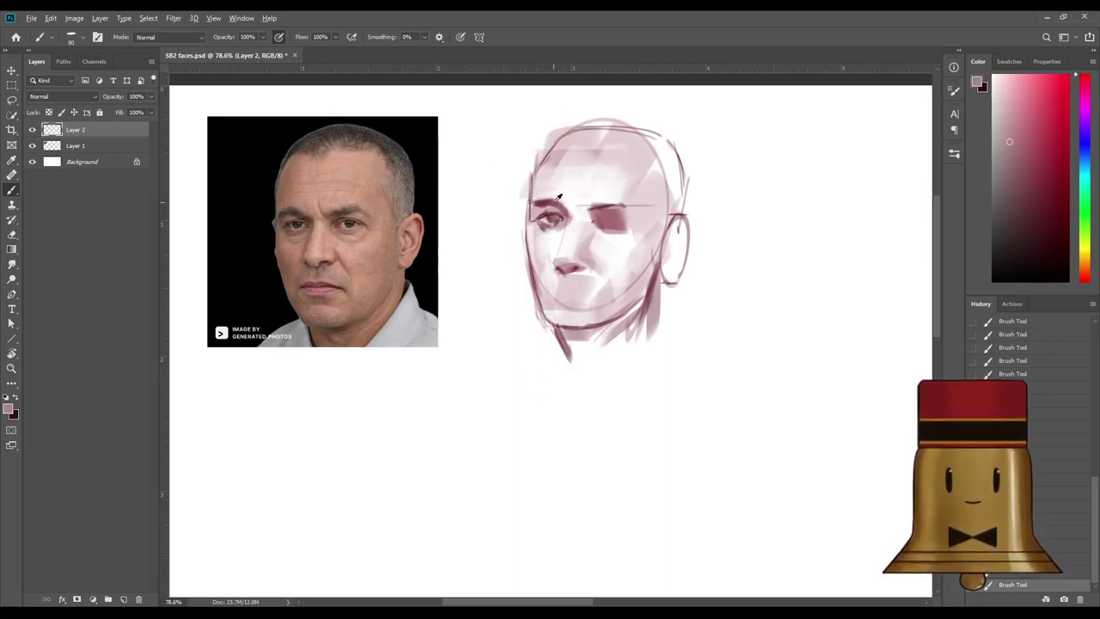
key(bracketleft)
key(bracketleft)
key(bracketleft)
key(bracketleft)
key(bracketleft)
key(bracketleft)
drag(539, 152, 533, 175)
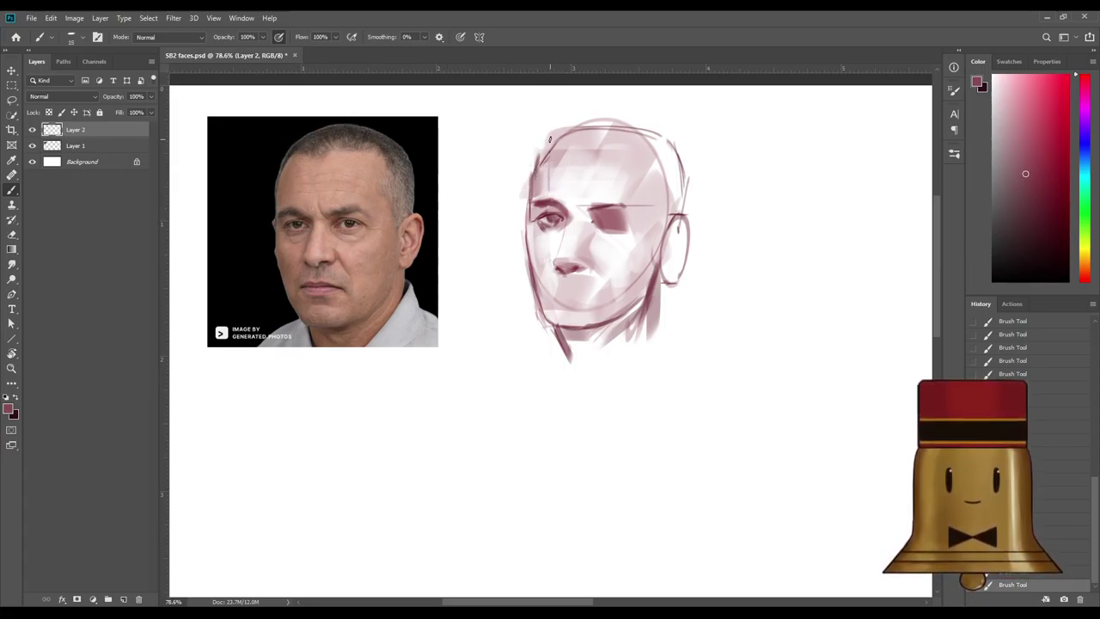
mouse_move(535, 167)
mouse_down()
mouse_move(557, 135)
mouse_move(608, 124)
mouse_move(551, 141)
mouse_move(533, 170)
mouse_up()
Enlarge the brush and shade the front edge of the hair above the forehead in mid red.
key(bracketright)
key(bracketright)
key(bracketright)
key(bracketright)
mouse_move(590, 129)
mouse_down()
mouse_move(560, 136)
mouse_move(582, 163)
mouse_move(564, 147)
mouse_up()
Shrink the brush and outline the hairline across the forehead down to the near temple.
key(bracketleft)
key(bracketleft)
key(bracketleft)
key(bracketleft)
key(bracketleft)
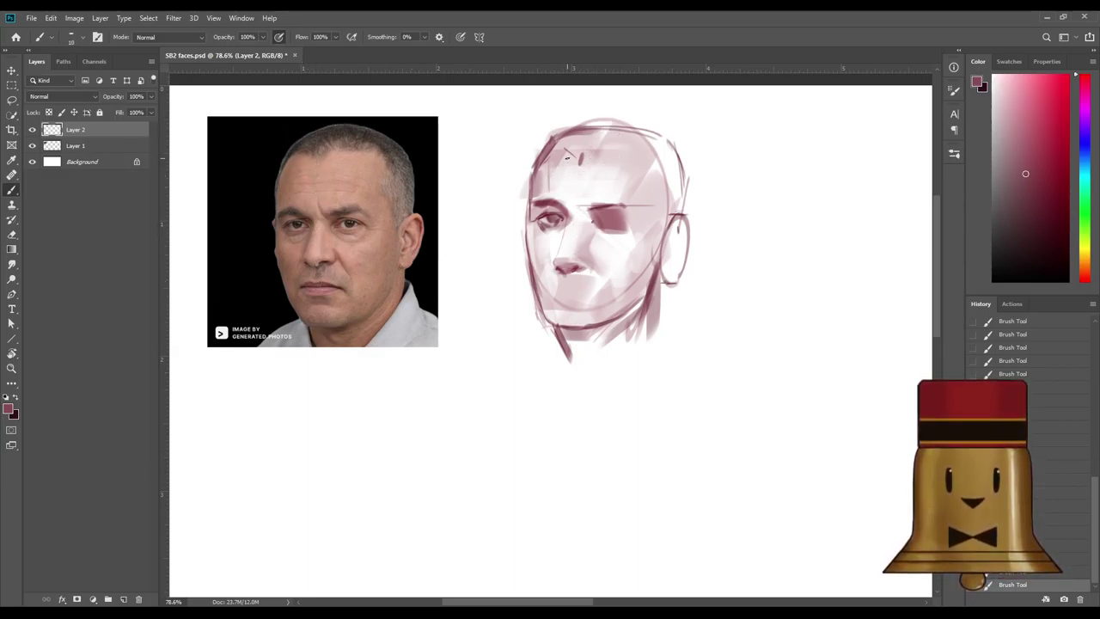
mouse_move(564, 148)
mouse_down()
mouse_move(552, 150)
mouse_move(646, 146)
mouse_move(654, 175)
mouse_up()
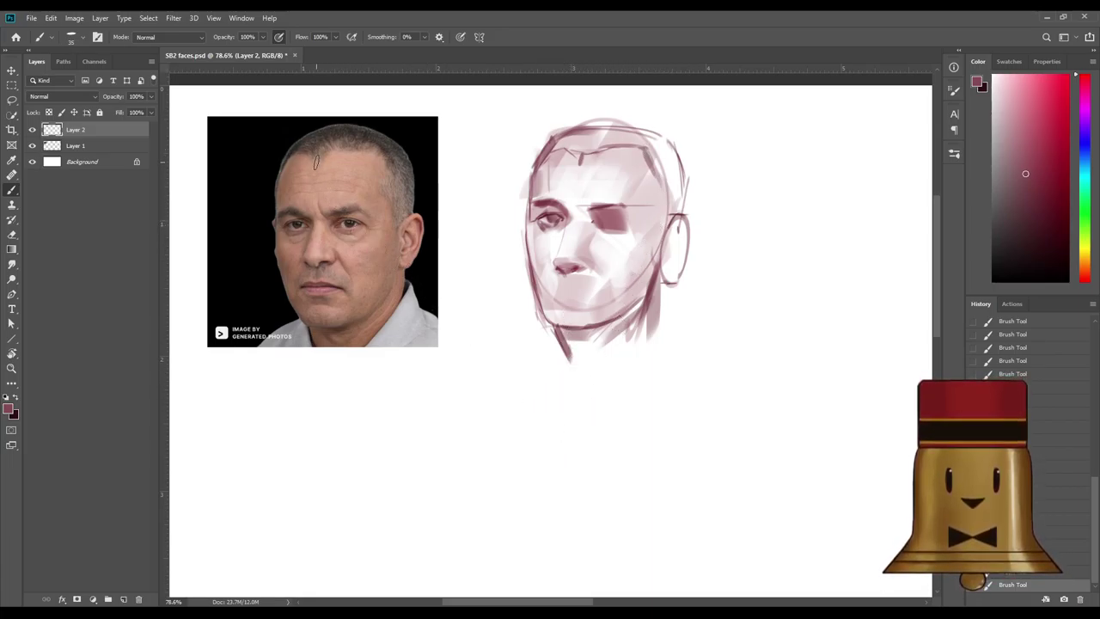
Sample the forehead's light pink and clean up the skin along the hairline with a size 40 brush.
key([)
key([)
key([)
key([)
key([)
key([)
key([)
alt+click(588, 160)
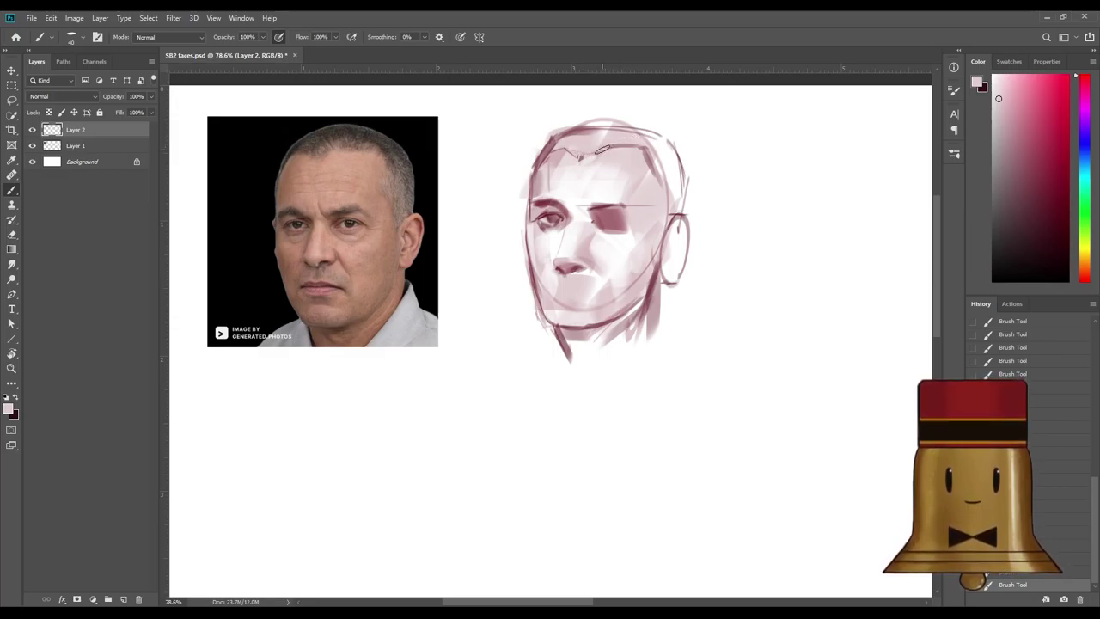
Pick a deep dark red and block in the short hair over the crown and down to the ear.
alt+click(605, 203)
click(1049, 211)
key(])
mouse_move(552, 149)
mouse_down()
mouse_move(584, 137)
mouse_move(565, 134)
mouse_move(618, 131)
mouse_move(604, 135)
mouse_move(671, 153)
mouse_move(671, 200)
mouse_move(649, 133)
mouse_up()
key([)
key(bracketright)
key(bracketright)
key(bracketright)
key(bracketright)
key(bracketright)
key(bracketleft)
key(bracketleft)
key(bracketleft)
key(bracketleft)
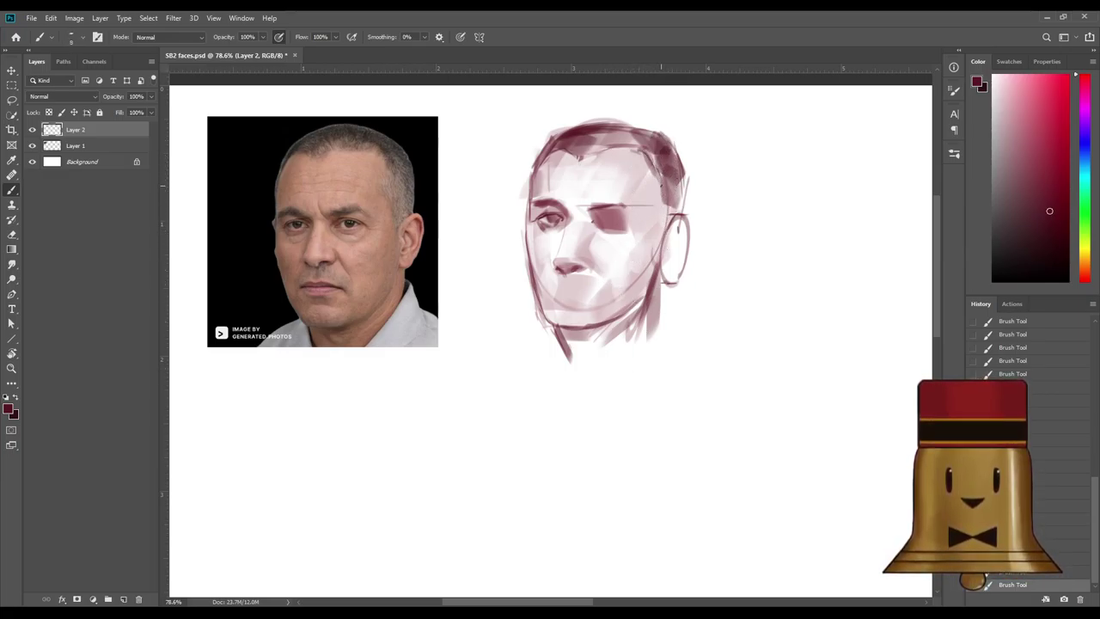
Darken the sideburn edge from the temple to the ear, and try a stroke inside the ear with a smaller brush.
mouse_move(653, 169)
mouse_down()
mouse_move(657, 202)
mouse_move(681, 215)
mouse_up()
key(bracketright)
key(bracketleft)
key(bracketleft)
key(bracketleft)
key(bracketleft)
key(bracketleft)
mouse_move(666, 230)
mouse_down()
mouse_move(683, 214)
mouse_move(677, 275)
mouse_up()
key(])
key(ctrl+z)
key(ctrl+z)
Shrink the brush and sketch and shade the inner folds of the ear, undoing the unwanted strokes.
key([)
key([)
key([)
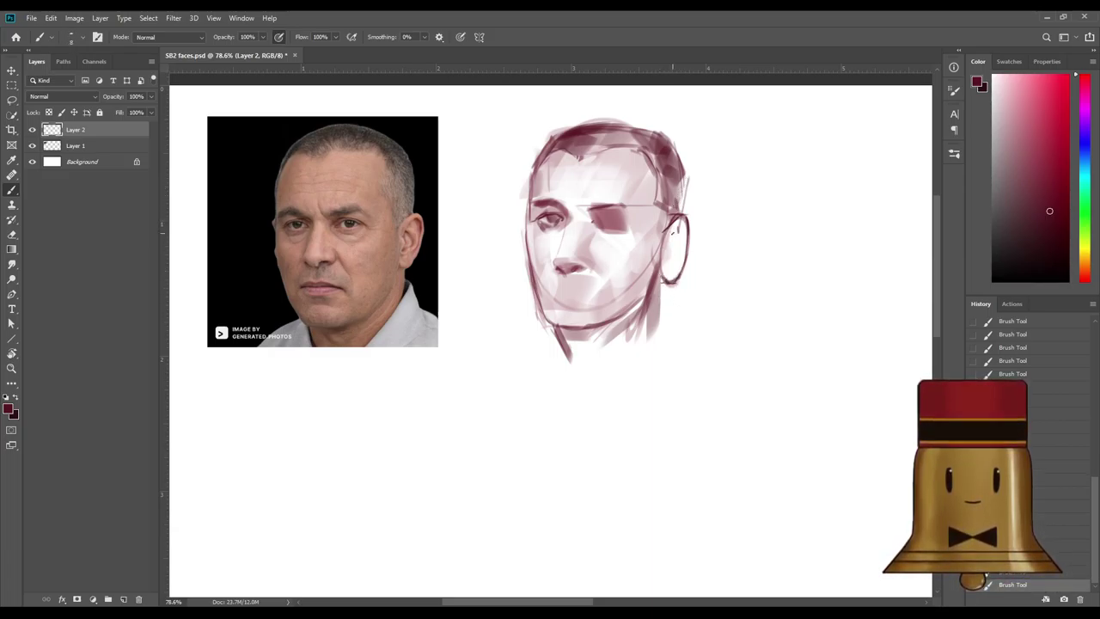
drag(676, 231, 677, 226)
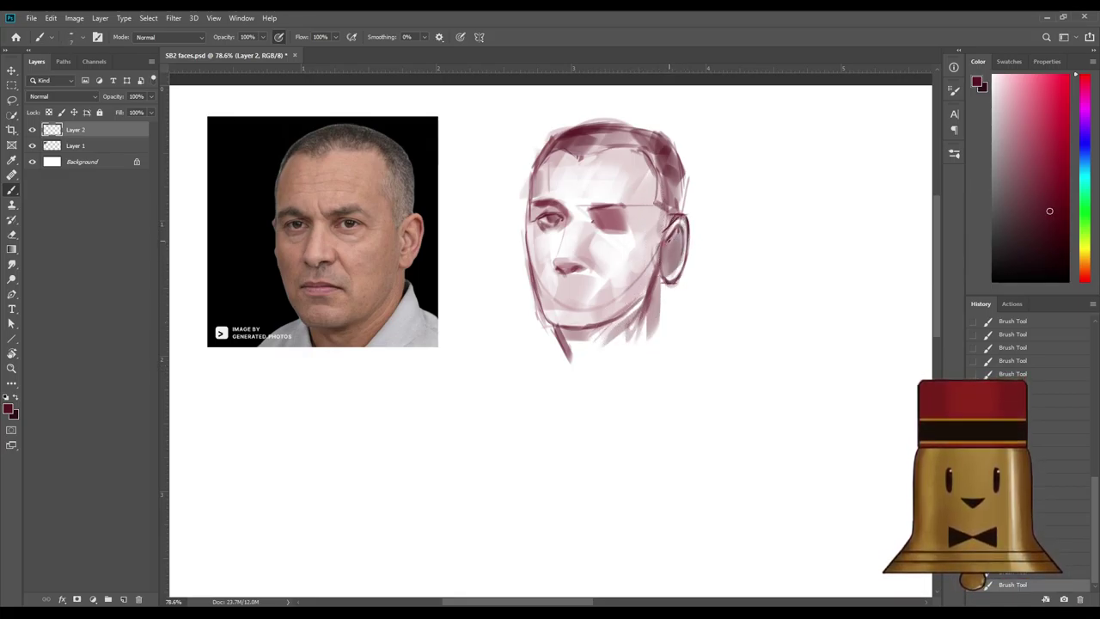
key(ctrl+z)
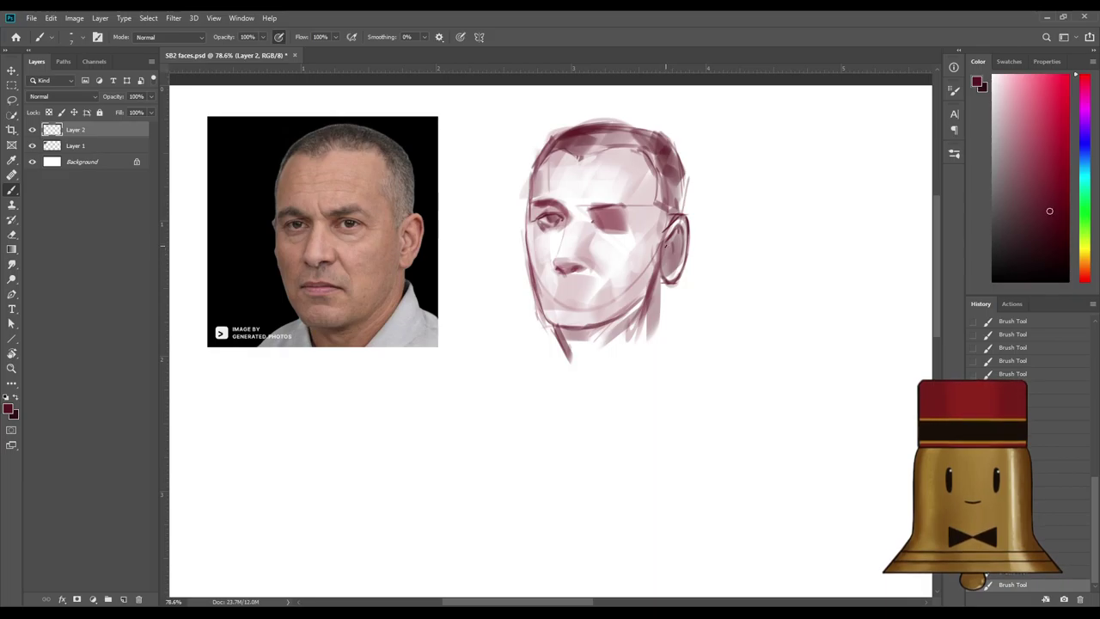
key(ctrl+z)
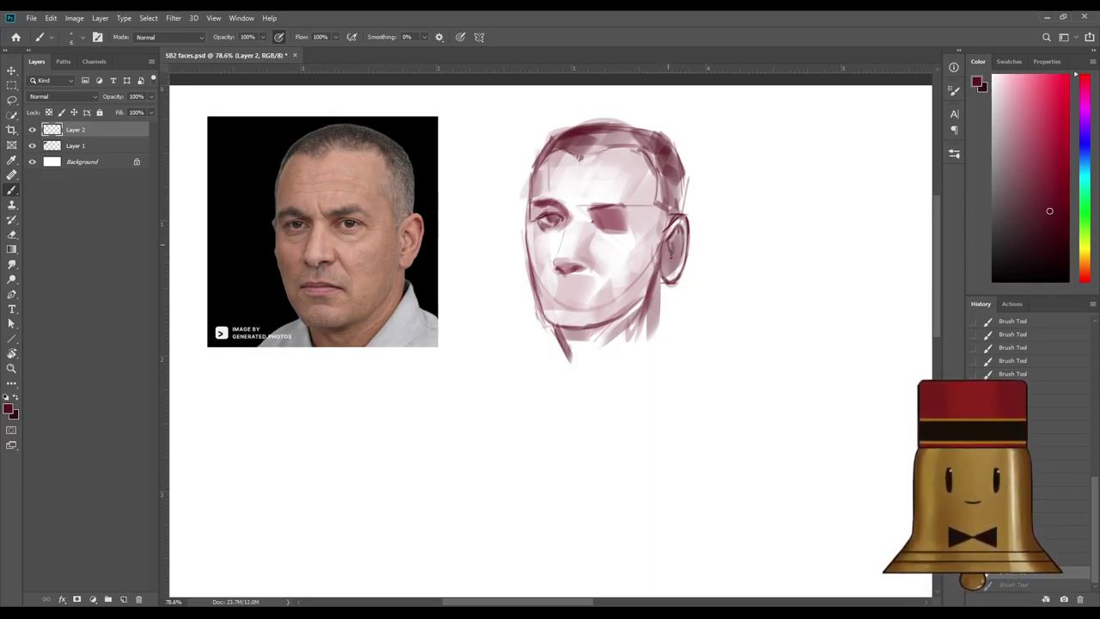
key(ctrl+z)
key(ctrl+z)
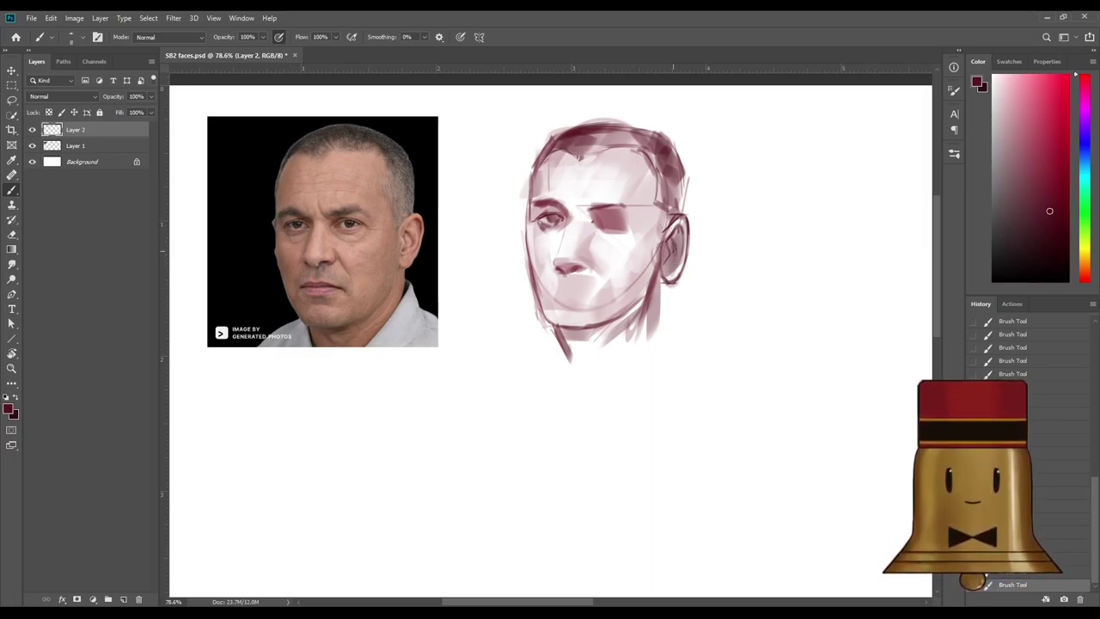
Sample the cheek's light pink and clean up the outer edge of the ear.
alt+click(662, 232)
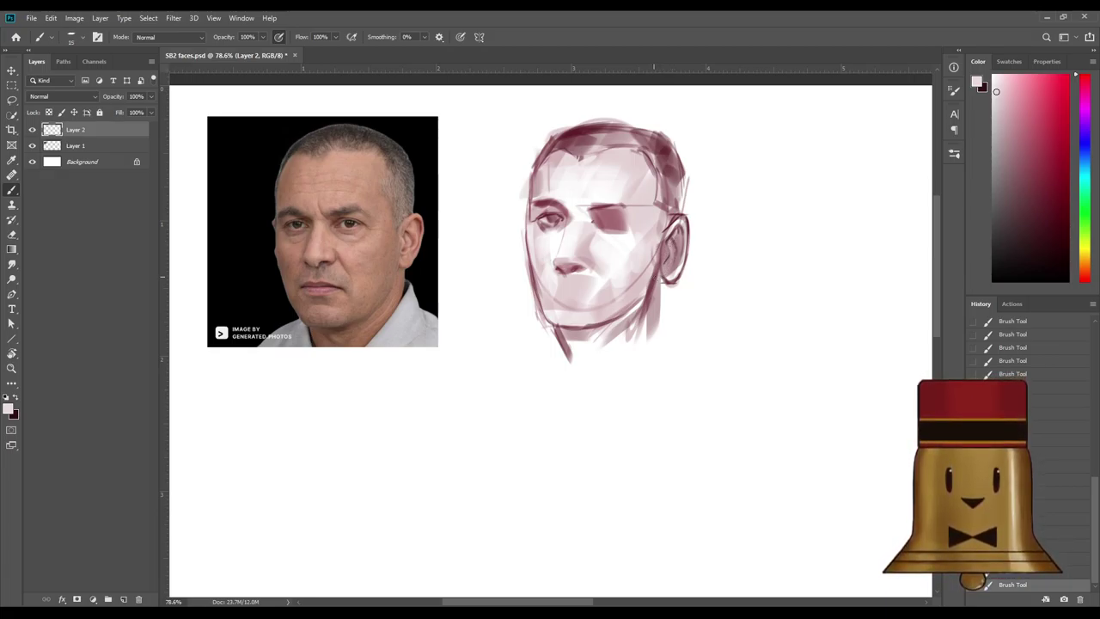
alt+click(650, 236)
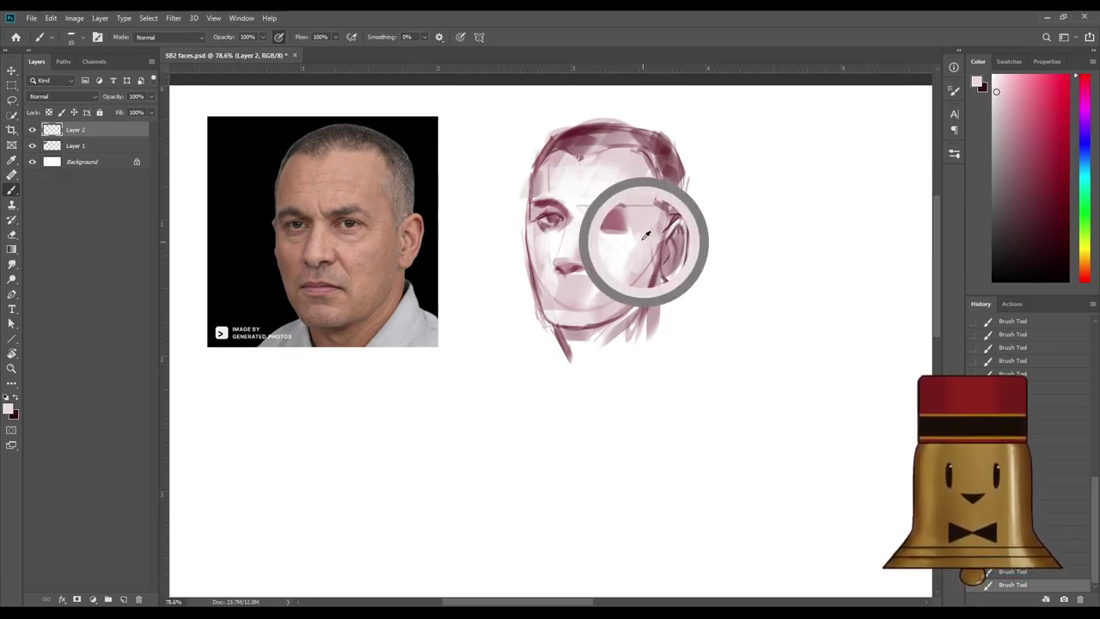
drag(684, 221, 688, 245)
key(bracketleft)
key(bracketleft)
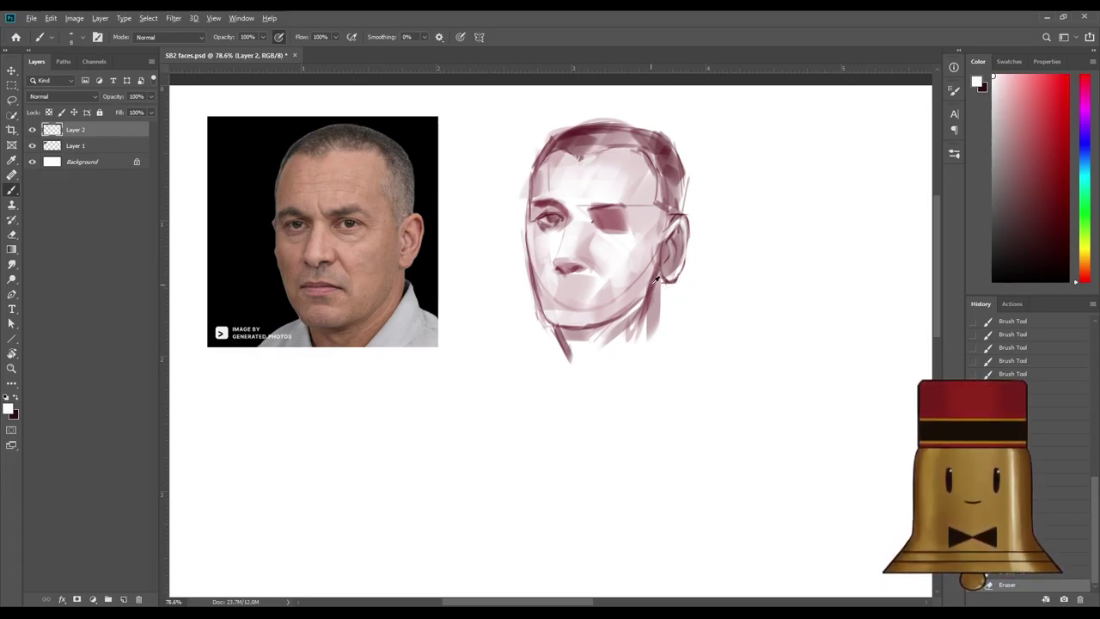
Sample the jaw's mid red and draw the collar line from below the ear to a point under the chin.
alt+click(654, 281)
mouse_move(662, 275)
mouse_down()
mouse_move(658, 325)
mouse_move(661, 316)
mouse_move(589, 377)
mouse_up()
key(bracketright)
key(ctrl+z)
key(ctrl+shift+z)
key(ctrl+z)
mouse_move(662, 299)
mouse_down()
mouse_move(605, 365)
mouse_move(578, 375)
mouse_move(651, 328)
mouse_up()
Draw short sloping shoulder lines on both sides of the neck.
drag(559, 331, 511, 361)
key(ctrl+z)
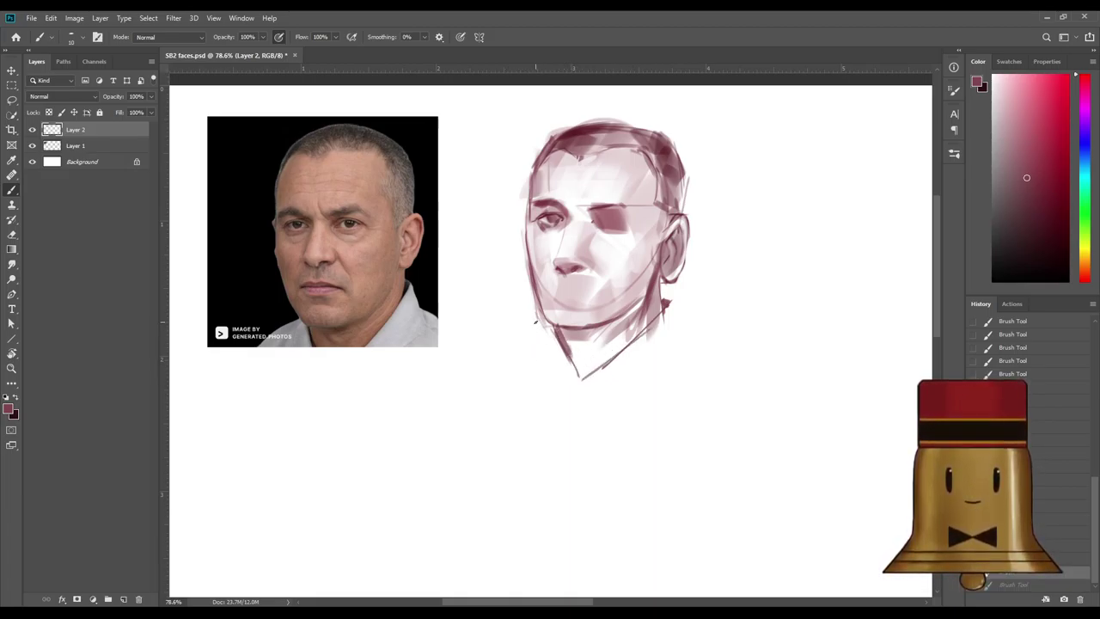
drag(543, 319, 507, 344)
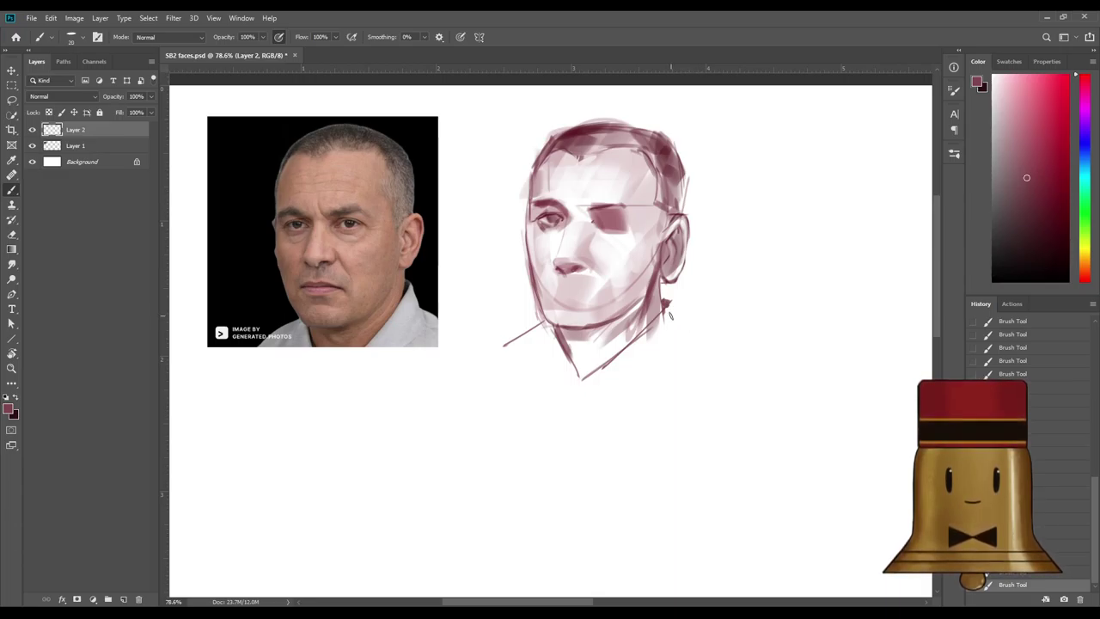
mouse_move(670, 304)
mouse_down()
mouse_move(673, 344)
mouse_move(670, 301)
mouse_move(682, 336)
mouse_move(678, 321)
mouse_move(702, 335)
mouse_up()
Enlarge the brush and add light shading beside the neck below the far side of the jaw.
key(bracketright)
key(bracketright)
key(bracketright)
key(bracketright)
key(bracketright)
key(bracketright)
drag(554, 334, 542, 339)
Shrink the brush and mark both corners of the mouth with small dots, matching the reference photo.
key(bracketleft)
key(bracketleft)
key(bracketleft)
key(bracketleft)
key(bracketleft)
key(bracketleft)
key(bracketleft)
key(bracketleft)
key(bracketleft)
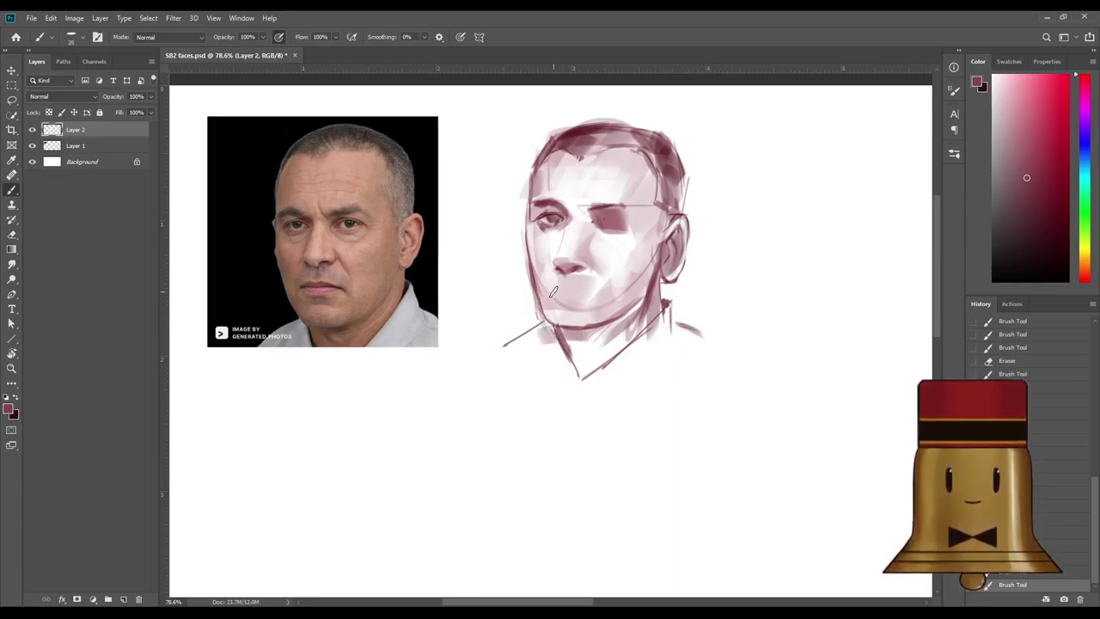
click(551, 290)
click(599, 290)
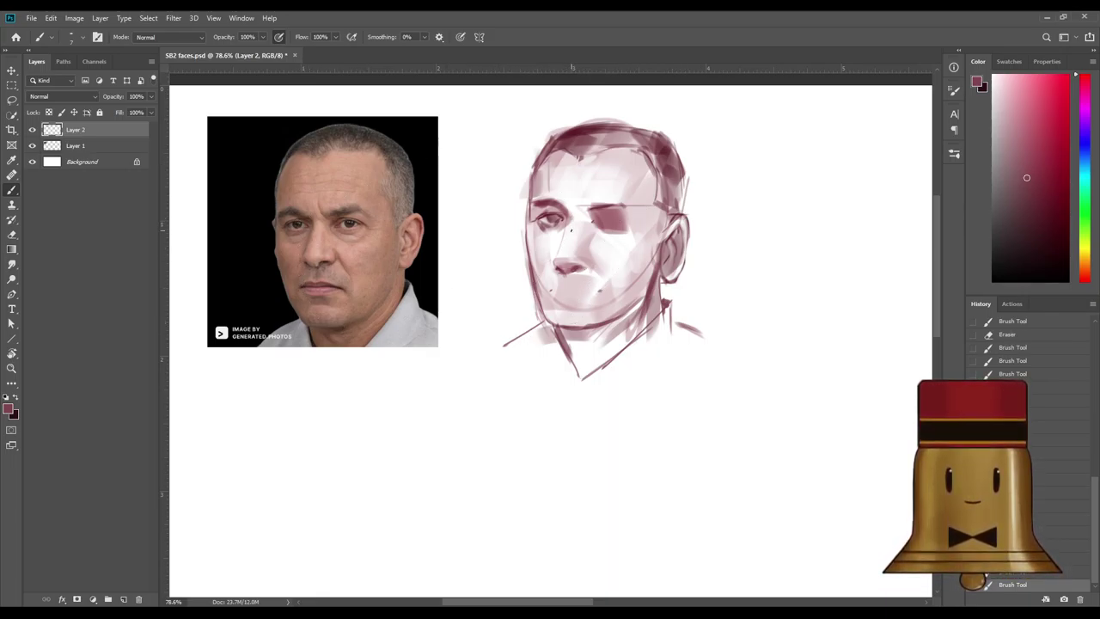
click(550, 289)
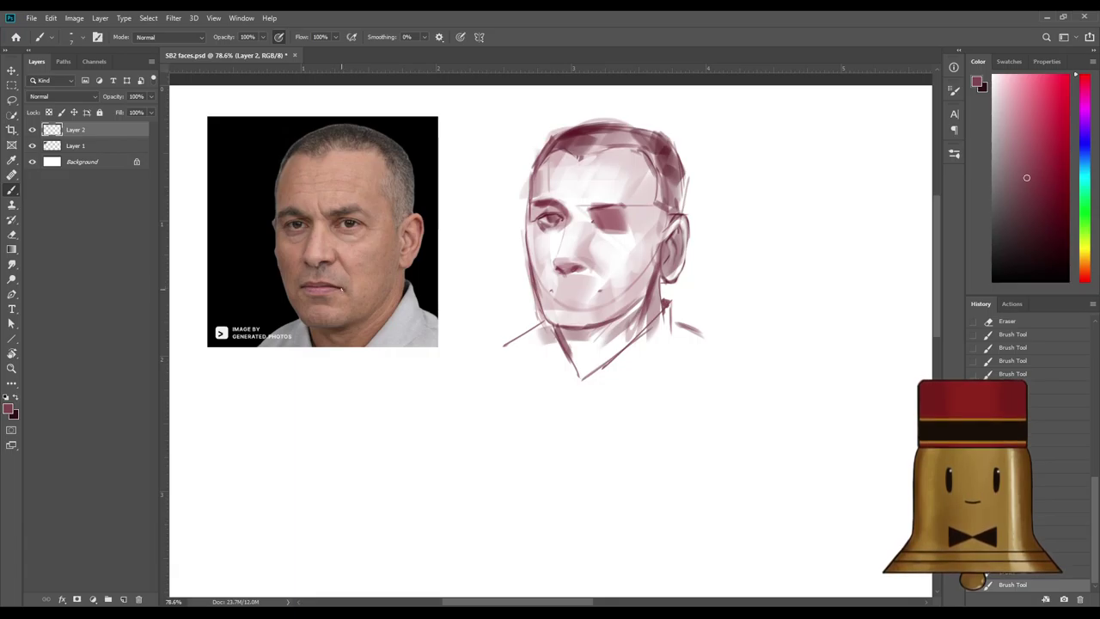
click(599, 286)
Pick a darker muted red and deepen the hair over the crown and side with a larger brush.
drag(1020, 205, 1034, 229)
key(ctrl+z)
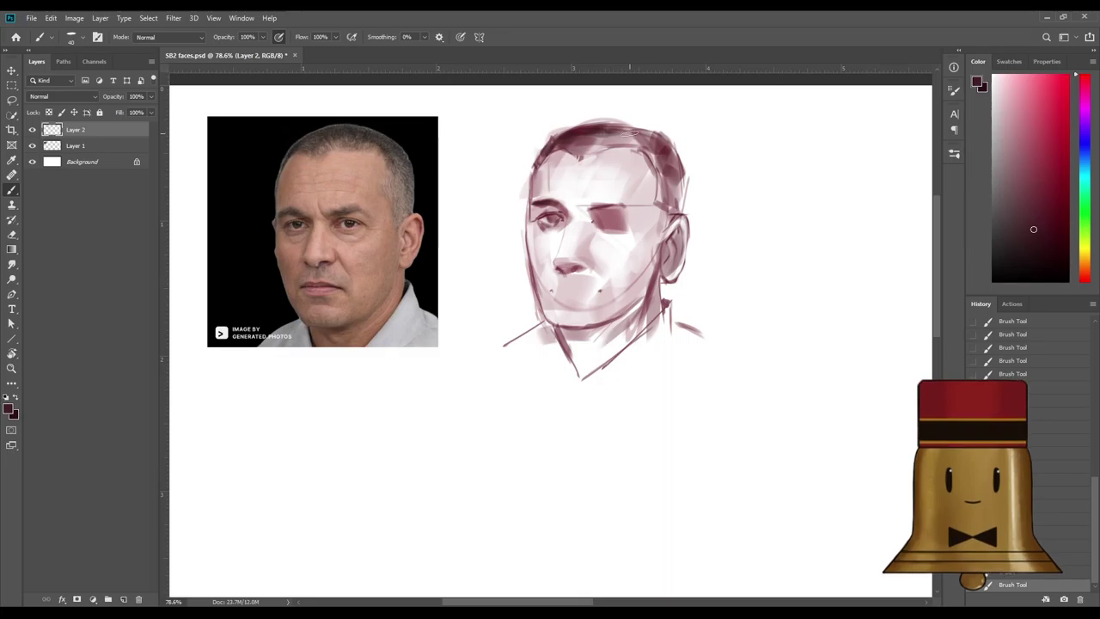
key(])
key(])
mouse_move(632, 137)
mouse_down()
mouse_move(661, 137)
mouse_move(680, 179)
mouse_up()
key(])
alt+click(609, 137)
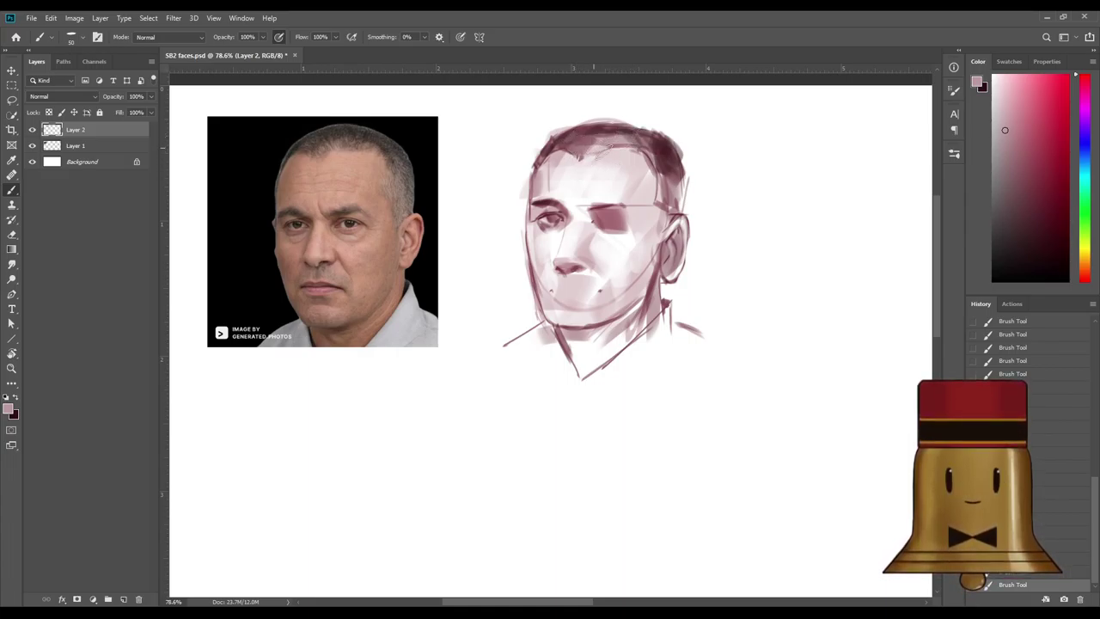
Sample tones around the far eye, pick a saturated deep red and define its iris and lower lid.
alt+click(552, 203)
alt+click(573, 212)
click(1053, 164)
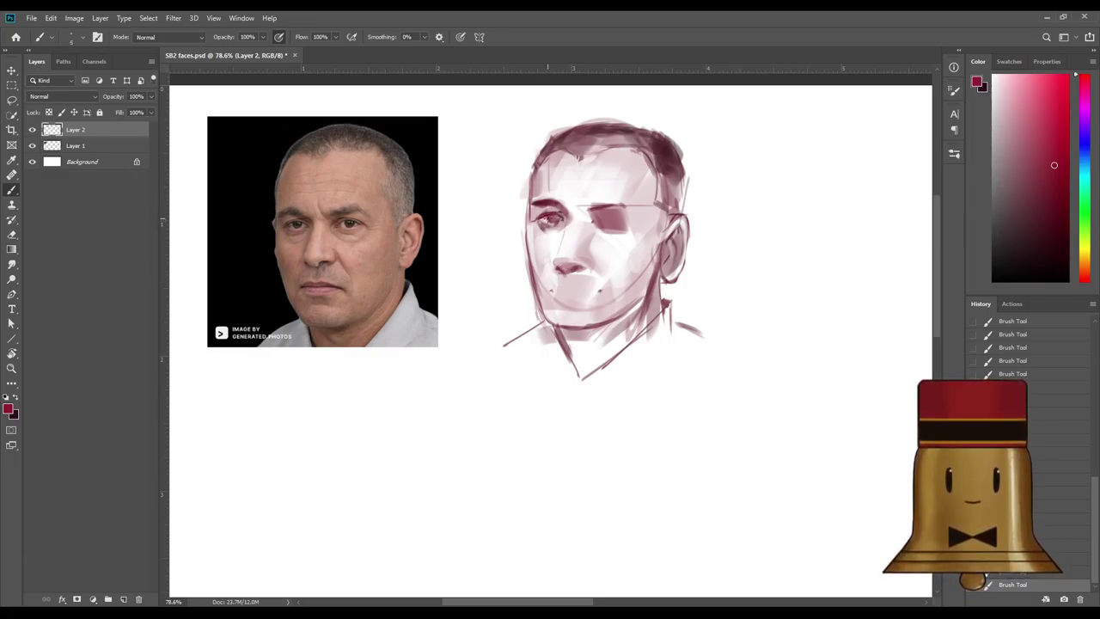
drag(551, 218, 561, 230)
Sample tones around the far eye and darken the inner end of its eyebrow with a smaller brush.
alt+click(568, 209)
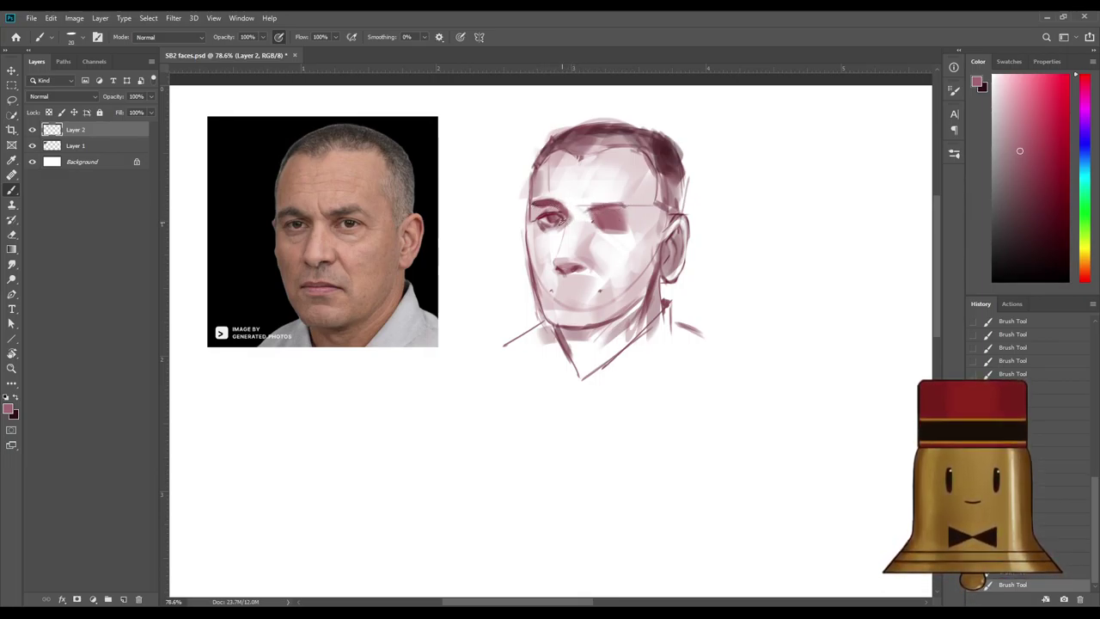
alt+click(551, 210)
alt+click(547, 215)
key([)
drag(557, 203, 570, 208)
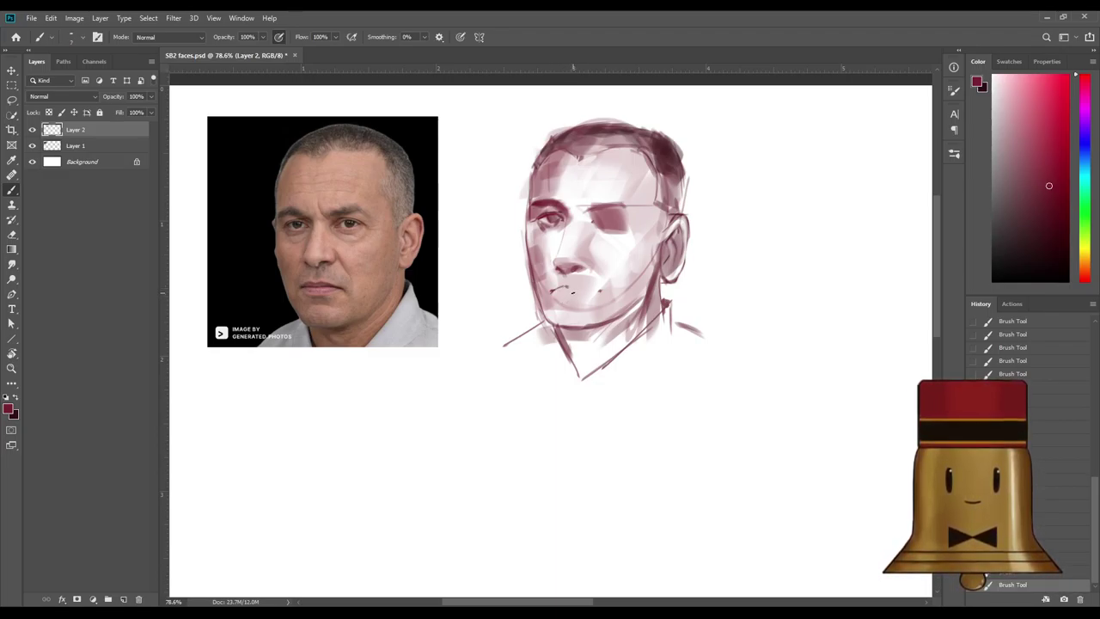
Draw the line between the lips and the upper lip contour out to the near corner of the mouth.
key(ctrl+z)
key(ctrl+shift+z)
key(ctrl+z)
key(ctrl+shift+z)
drag(577, 286, 600, 291)
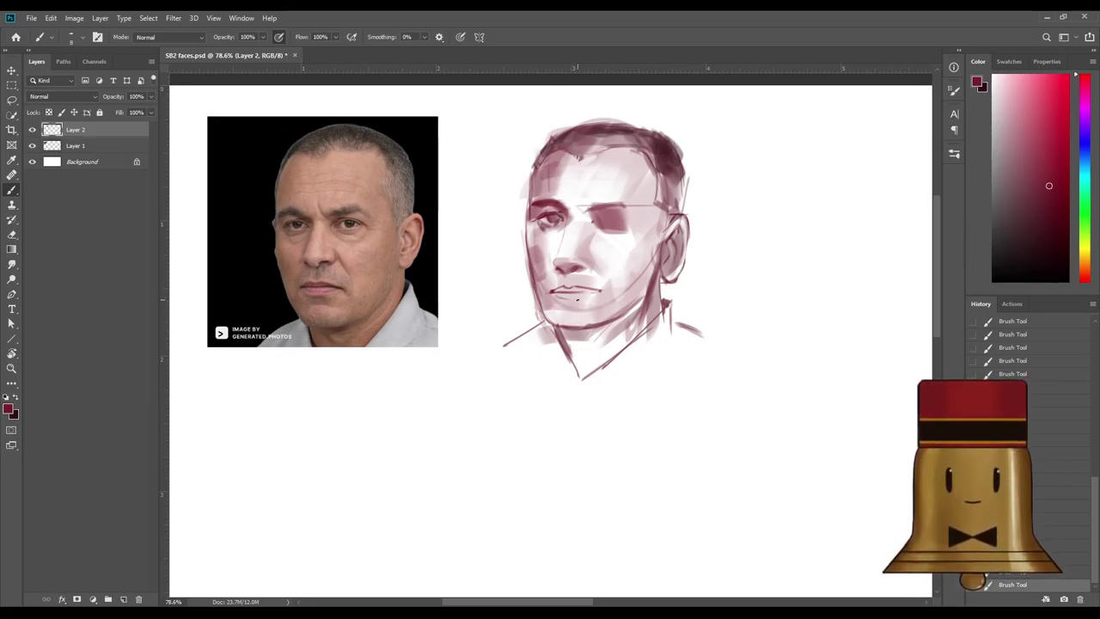
Enlarge the brush and fill in the lips in deep red.
key(])
key(])
key(])
key(])
key(])
key(])
drag(558, 295, 592, 291)
Shrink the brush and strengthen the near jawline from below the ear toward the chin.
key(bracketleft)
key(bracketleft)
key(bracketleft)
mouse_move(541, 301)
mouse_down()
mouse_move(557, 326)
mouse_move(638, 306)
mouse_up()
key(ctrl+z)
key(bracketleft)
drag(651, 264, 640, 308)
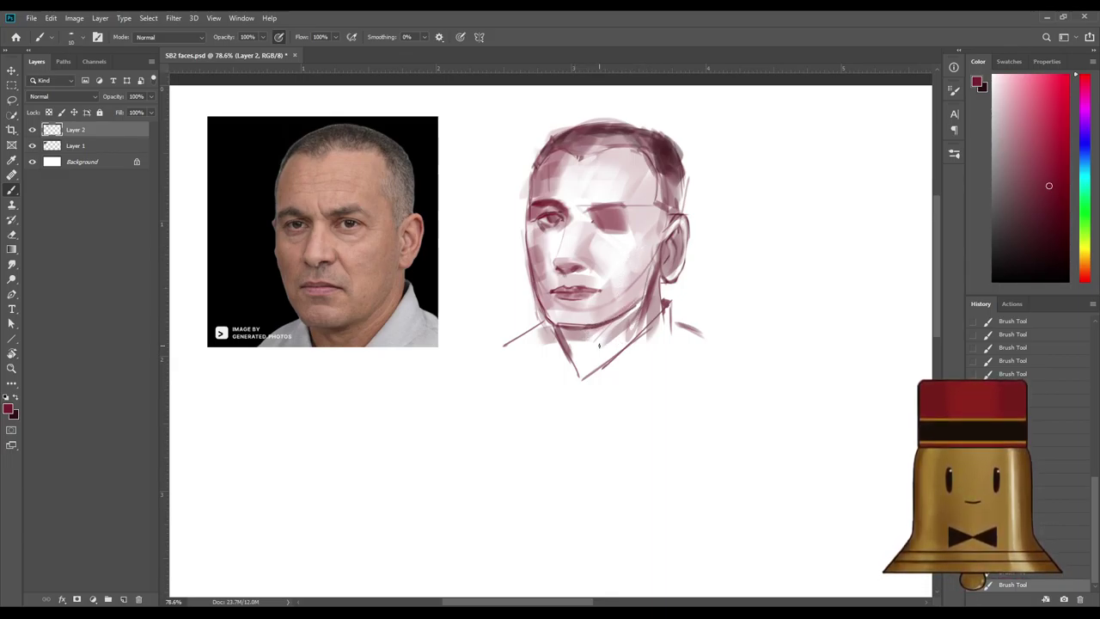
Pick a brighter crimson and redraw the far cheek's contour down to the jaw with a small brush.
scroll(604, 324, down, 5)
scroll(363, 252, up, 3)
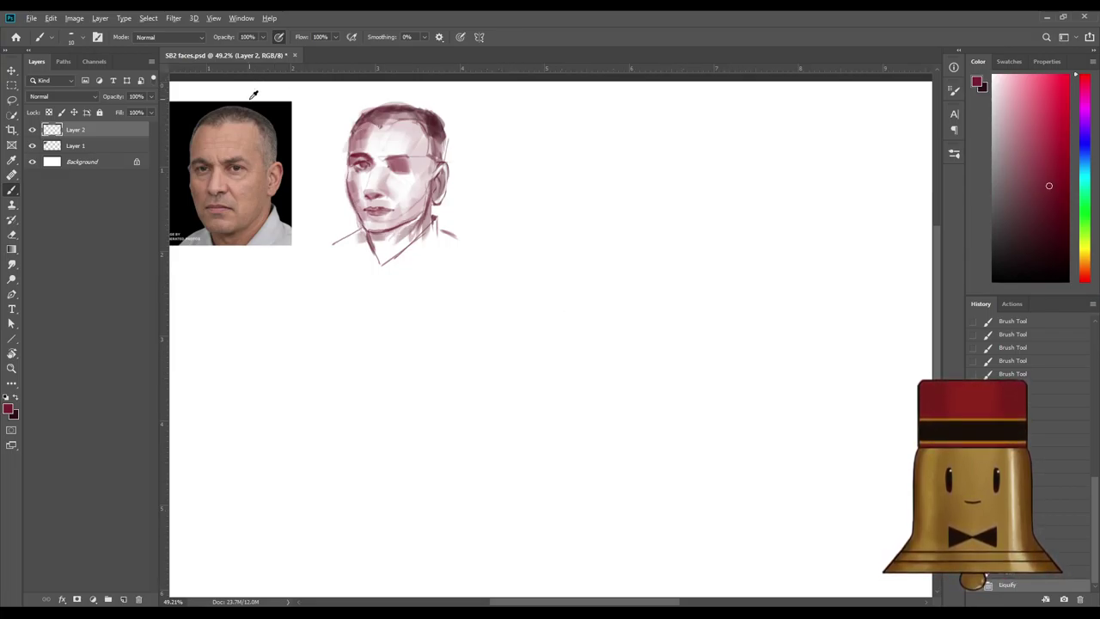
scroll(254, 95, down, 1)
scroll(253, 164, up, 2)
scroll(211, 167, down, 2)
scroll(211, 167, up, 2)
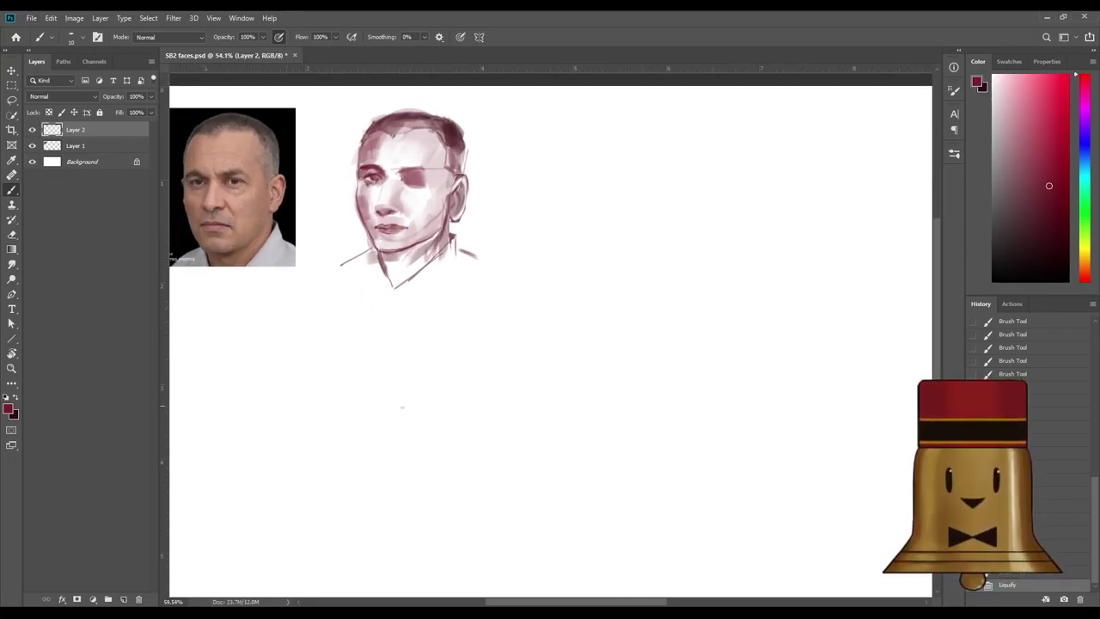
drag(554, 601, 531, 602)
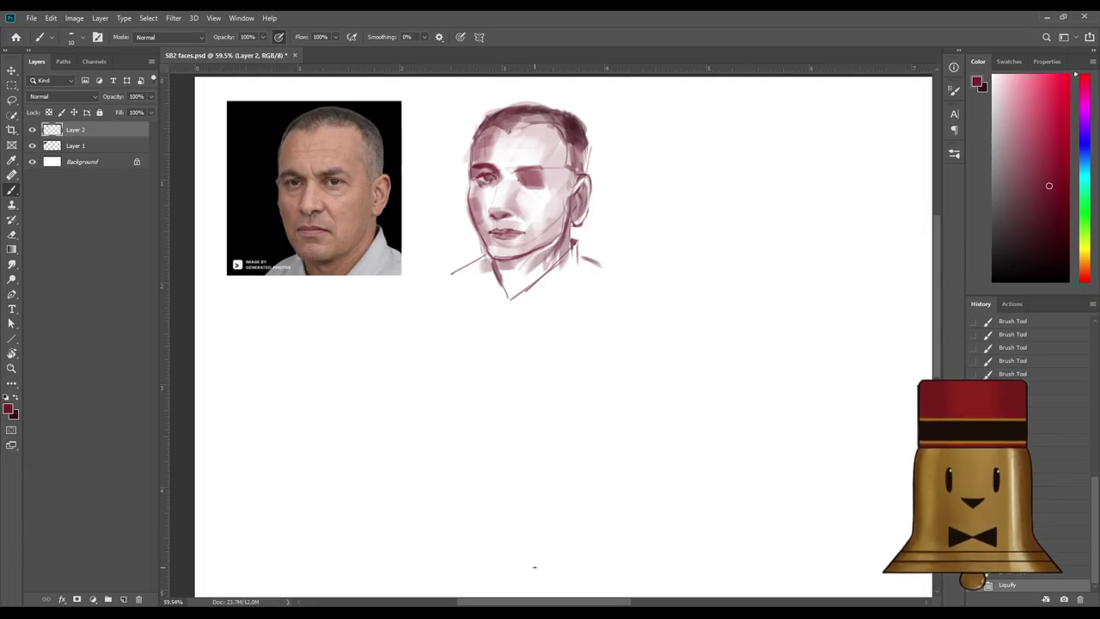
click(1018, 151)
click(1038, 200)
click(1052, 166)
key([)
key([)
key([)
key([)
key([)
drag(473, 200, 483, 237)
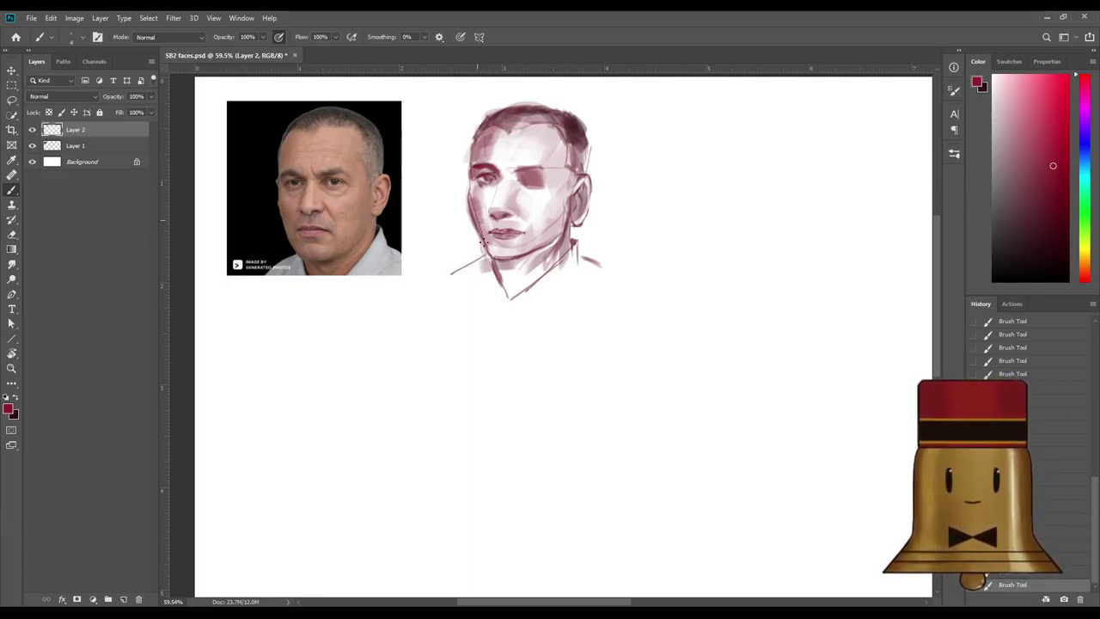
Undo the last cheek stroke and erase the stray edge outside the far cheek.
key(ctrl+z)
key(e)
mouse_move(465, 211)
mouse_down()
mouse_move(469, 197)
mouse_move(464, 217)
mouse_move(477, 229)
mouse_up()
Enlarge the brush and paint crimson over the front hair and the top of the head.
key(])
mouse_move(489, 127)
mouse_down()
mouse_move(493, 256)
mouse_move(517, 120)
mouse_move(482, 129)
mouse_move(520, 110)
mouse_move(504, 110)
mouse_move(538, 136)
mouse_move(506, 112)
mouse_move(543, 114)
mouse_move(509, 117)
mouse_move(541, 112)
mouse_up()
key(])
key(])
key(])
key(])
drag(522, 108, 542, 109)
Extend the crimson over the crown and down the side hair toward the ear.
key([)
key([)
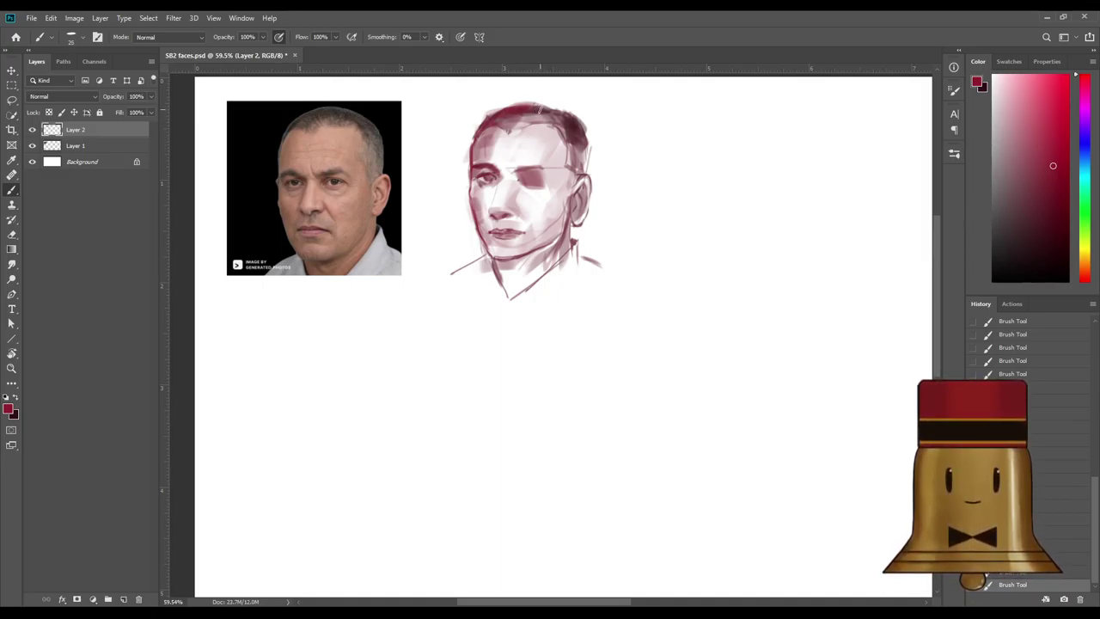
drag(538, 110, 569, 129)
key(])
key(])
key(])
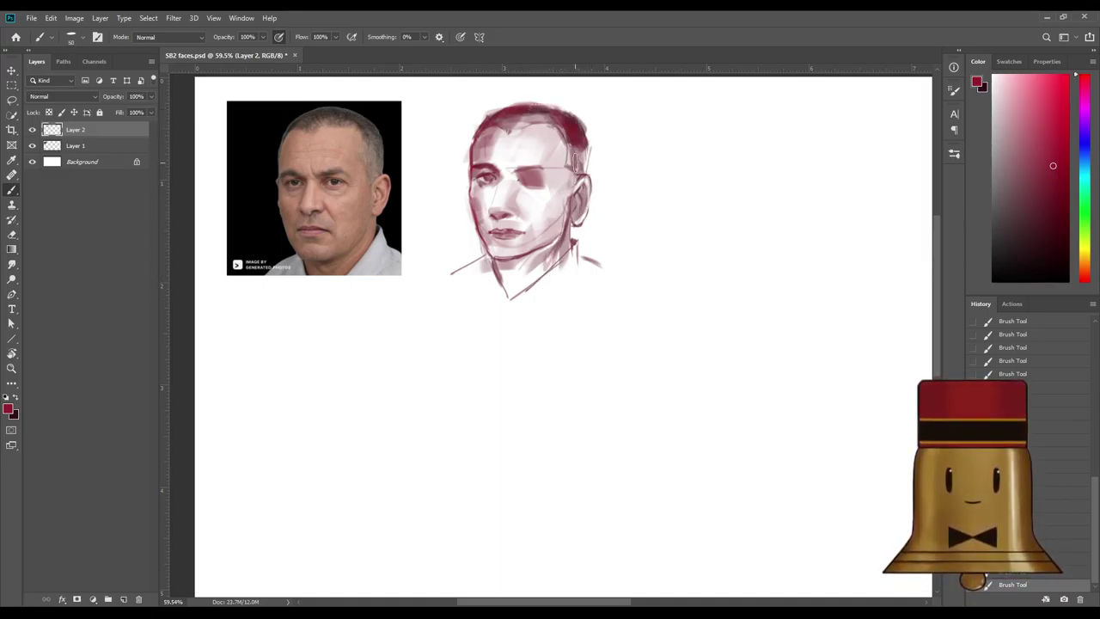
Touch up the hairline with sampled forehead pink, and draw a pointed hair-red spike rising from the top of the head.
alt+click(520, 127)
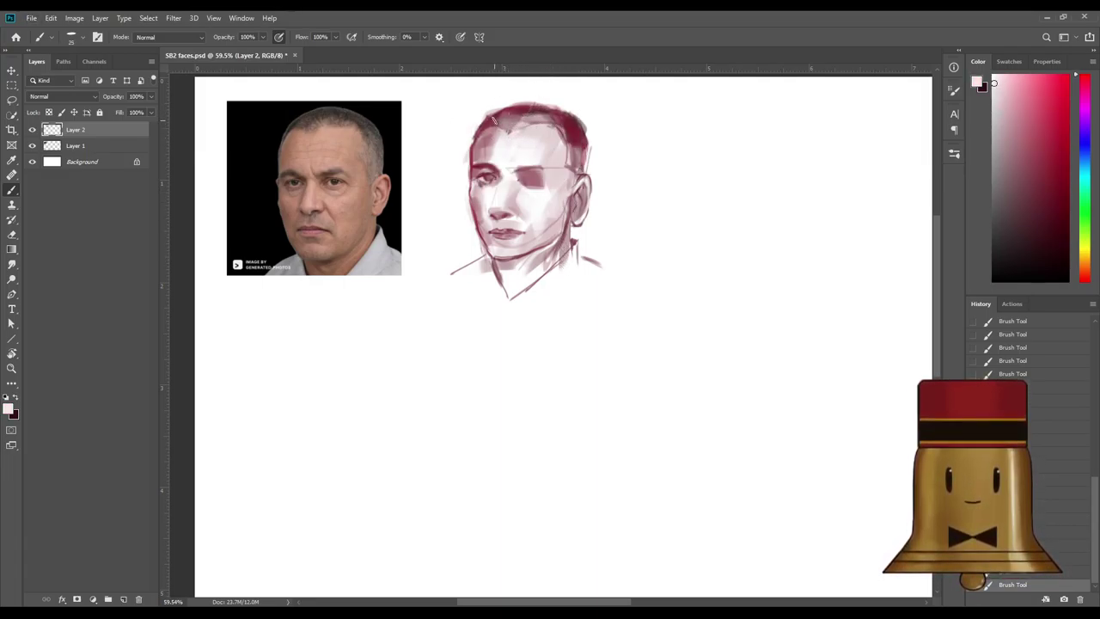
alt+click(536, 106)
alt+click(529, 102)
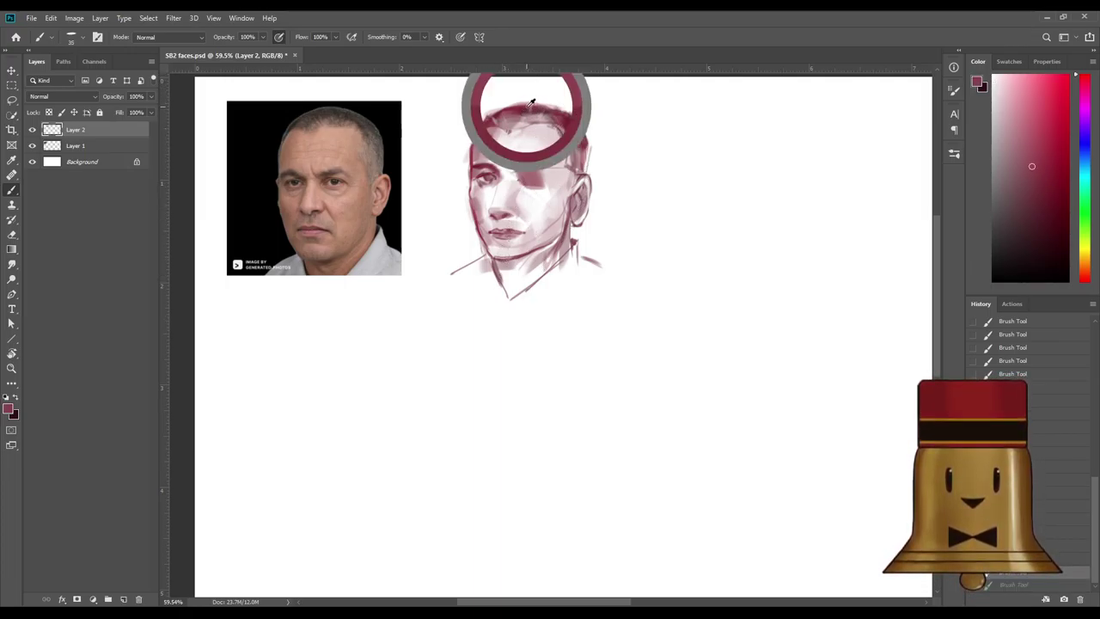
alt+click(525, 108)
drag(529, 112, 539, 84)
Sample the hair and forehead tones and refine the hair around the base of the top spike.
alt+click(532, 113)
key([)
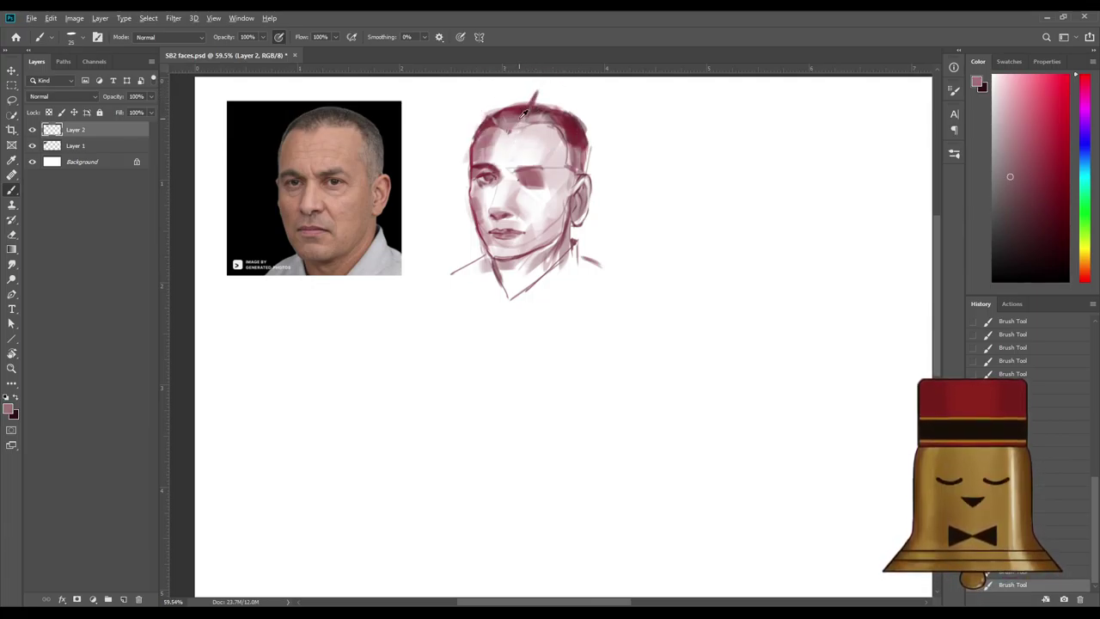
alt+click(518, 127)
alt+click(529, 102)
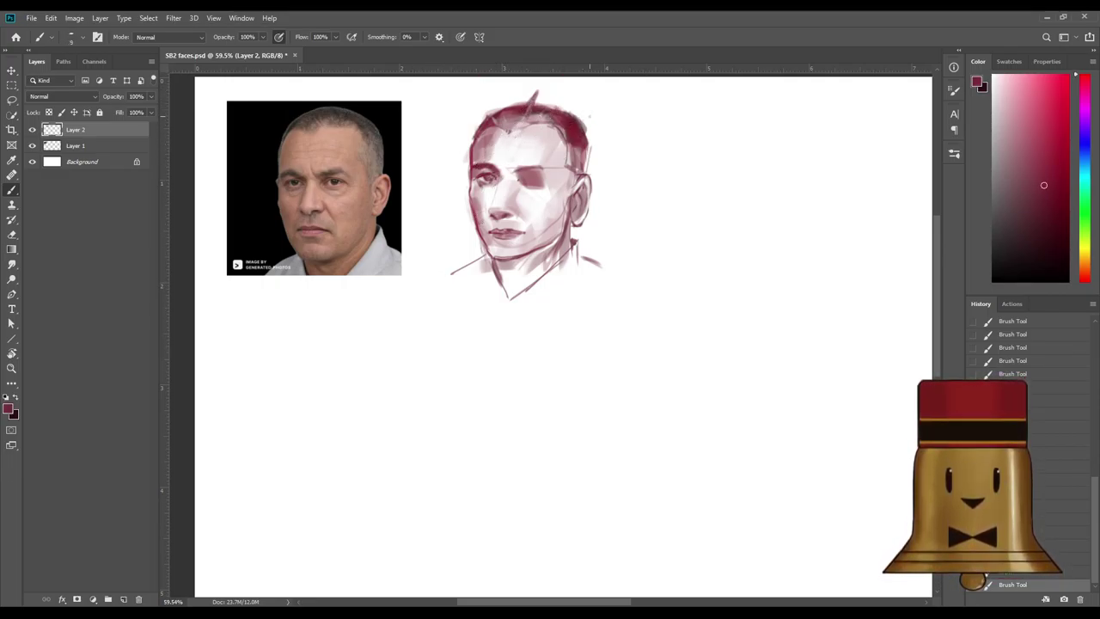
Sample the side hair's dark red and draw a second pointed stroke outward from the back of the crown.
alt+click(576, 118)
drag(580, 123, 593, 112)
key([)
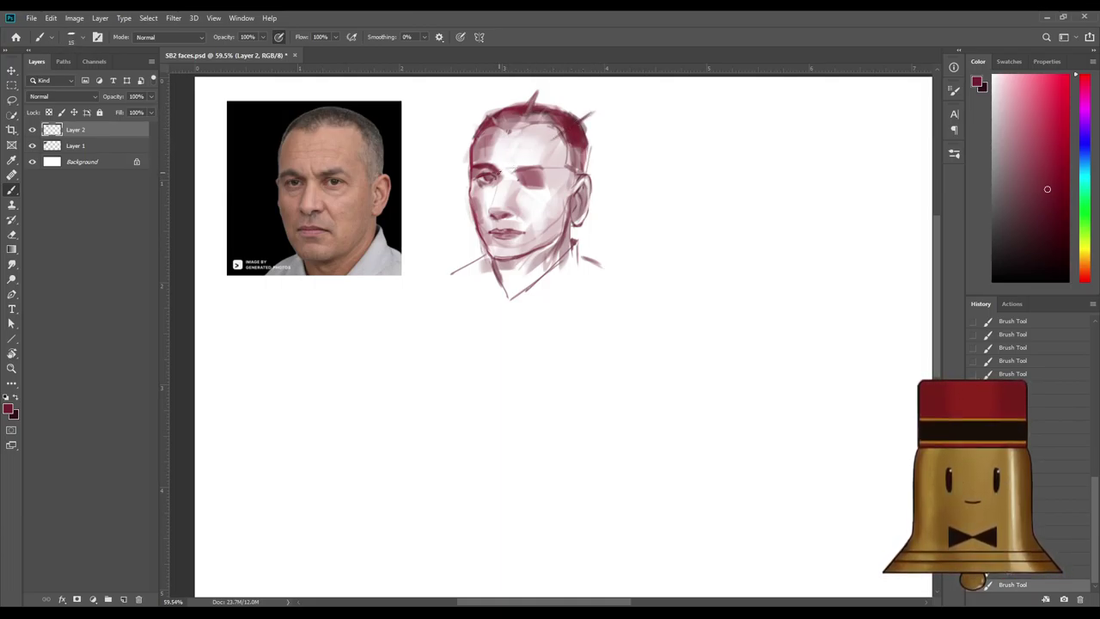
Sample skin tones from the temple, forehead and cheek and shade the near side of the face.
alt+click(562, 139)
alt+click(541, 165)
alt+click(560, 230)
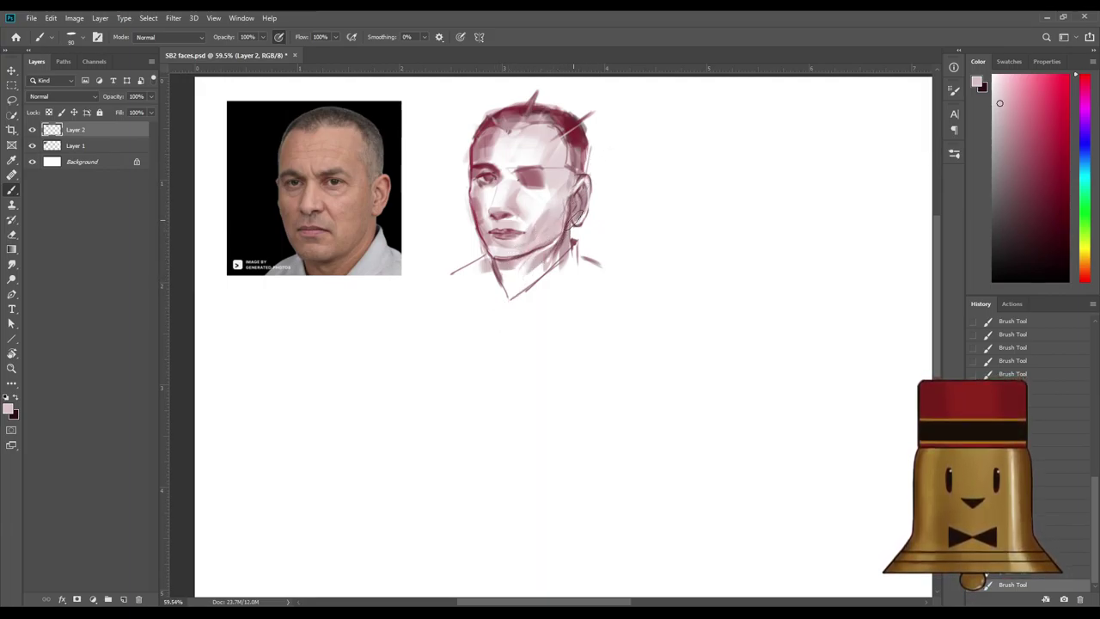
alt+click(574, 226)
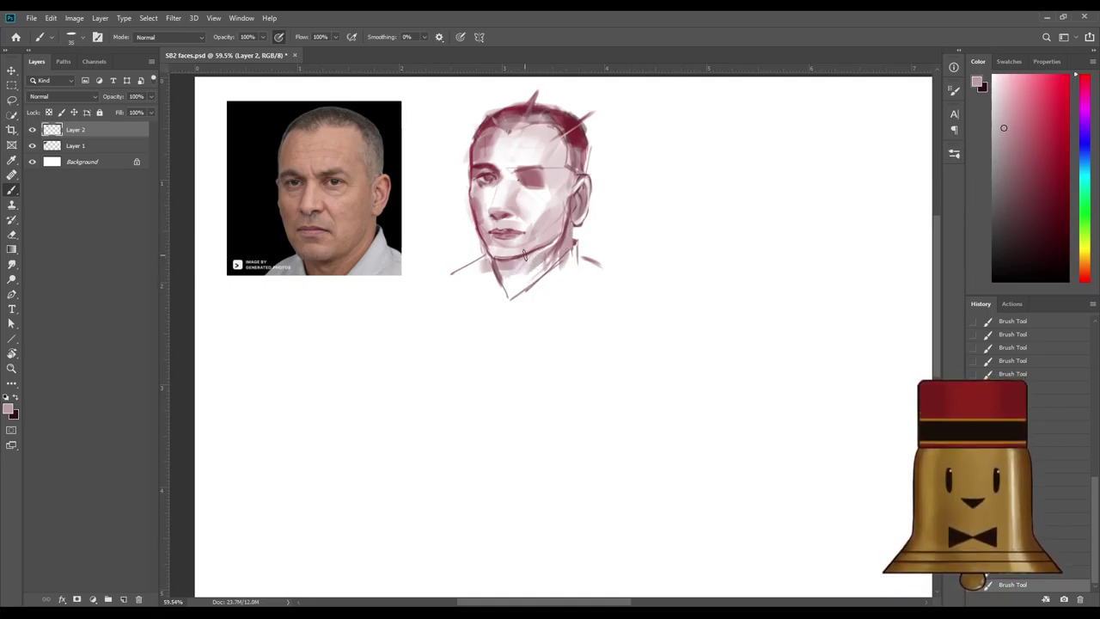
Sample the dark red at the far eyebrow and shade the neck from the jaw down to the collar.
alt+click(492, 163)
key([)
key([)
key([)
mouse_move(504, 263)
mouse_down()
mouse_move(553, 249)
mouse_move(495, 268)
mouse_move(504, 251)
mouse_move(507, 299)
mouse_move(506, 279)
mouse_move(512, 290)
mouse_move(538, 271)
mouse_move(519, 293)
mouse_move(572, 244)
mouse_up()
key(])
key(])
key(])
key(])
key(])
key(])
key(])
Switch to white, lighten the near side of the neck along the collar, and reduce the brush size to 25.
key(x)
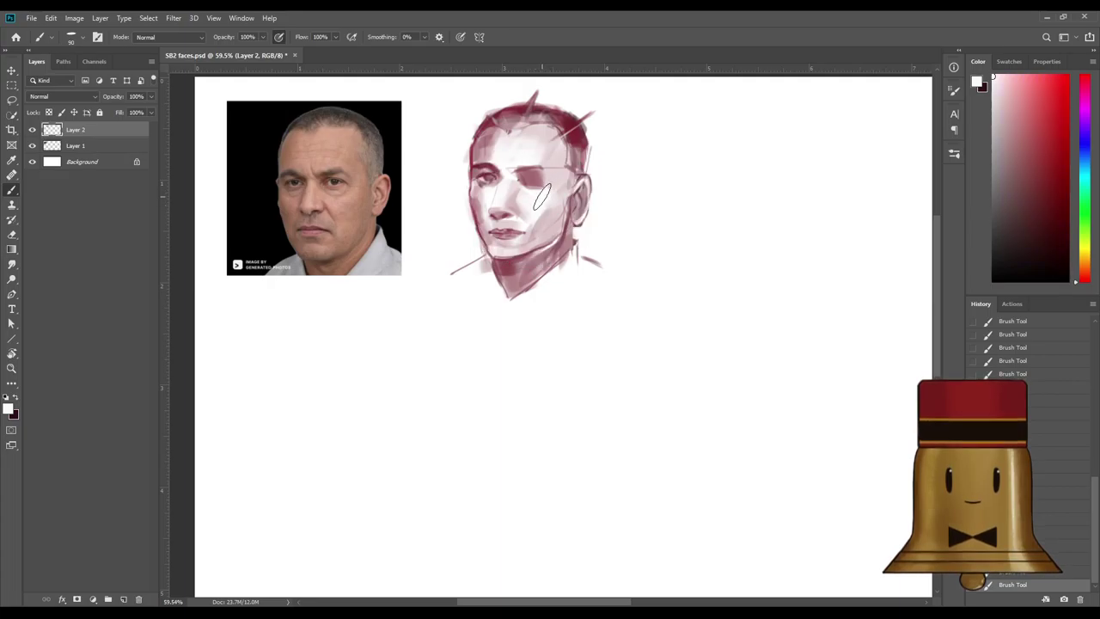
key([)
key([)
key(ctrl+z)
drag(563, 243, 534, 271)
key([)
key([)
key([)
key([)
key([)
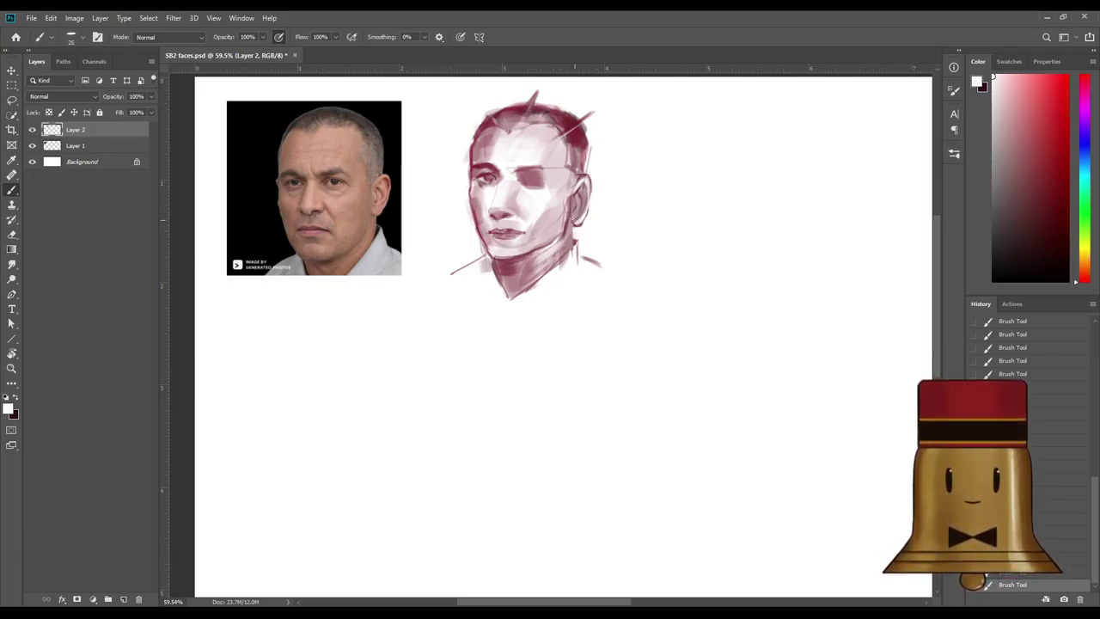
Shade beneath the lower lip with the neck's red and lighten the chin with a pale face tone, reducing the brush size to 15.
alt+click(510, 260)
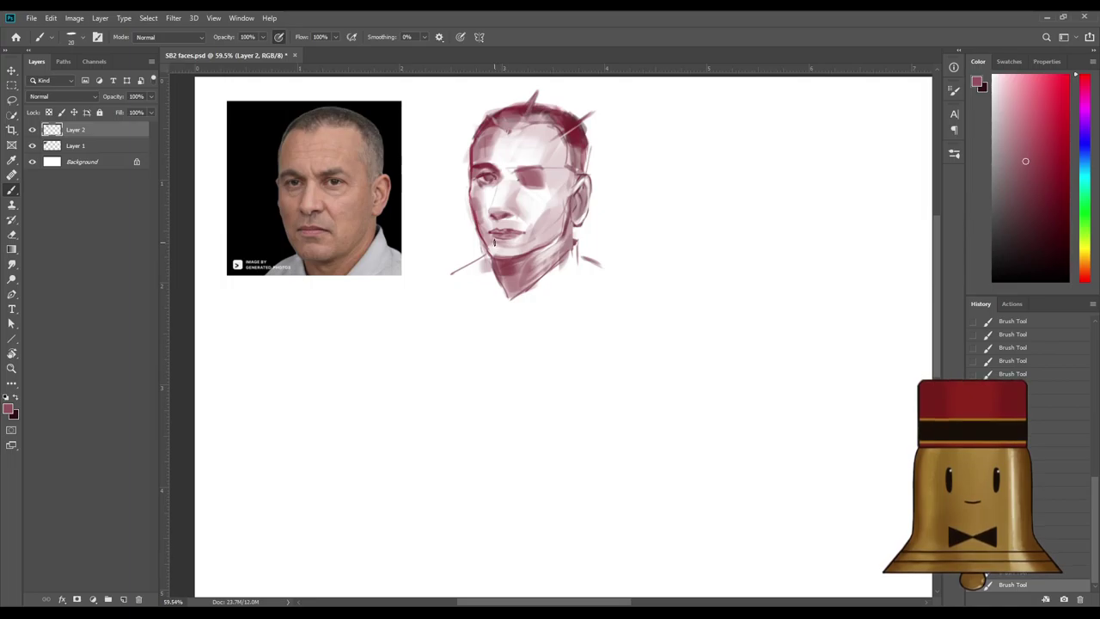
drag(495, 241, 523, 242)
alt+click(533, 205)
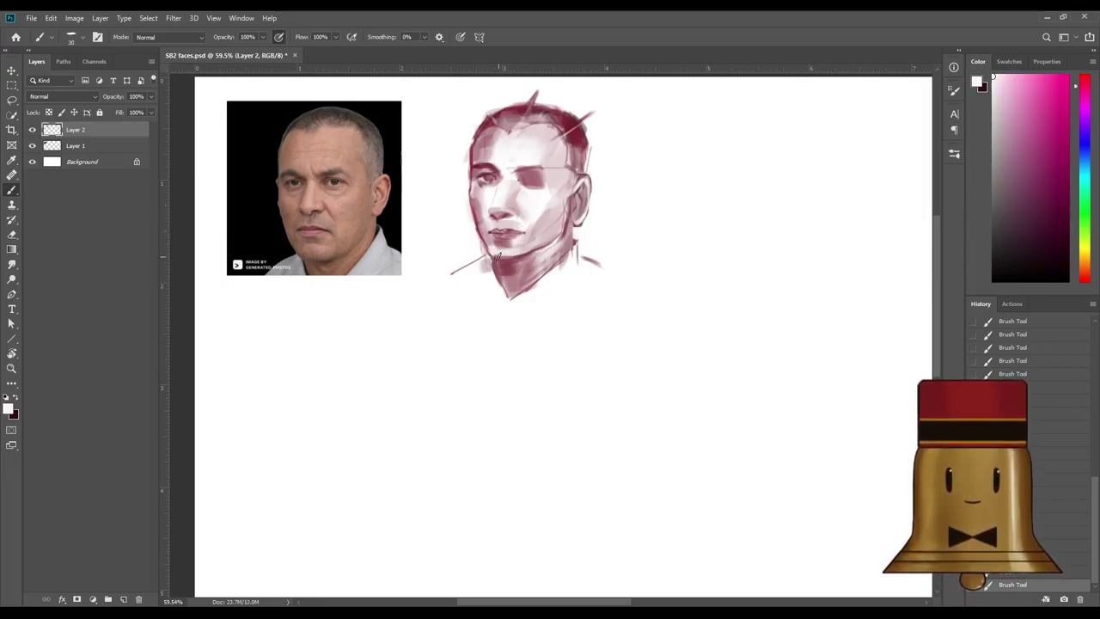
key(bracketleft)
key(bracketleft)
drag(490, 251, 499, 246)
alt+click(503, 246)
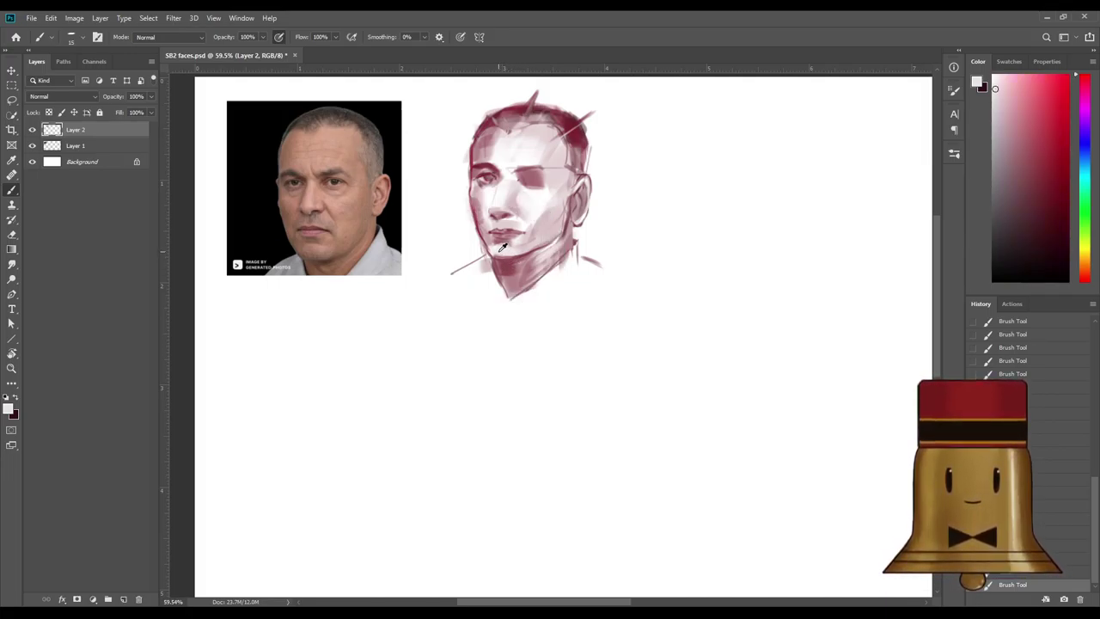
Sample the side hair's dark red and sketch the near eye's lid and iris inside the socket shadow, checking the last strokes with undo and redo.
alt+click(490, 172)
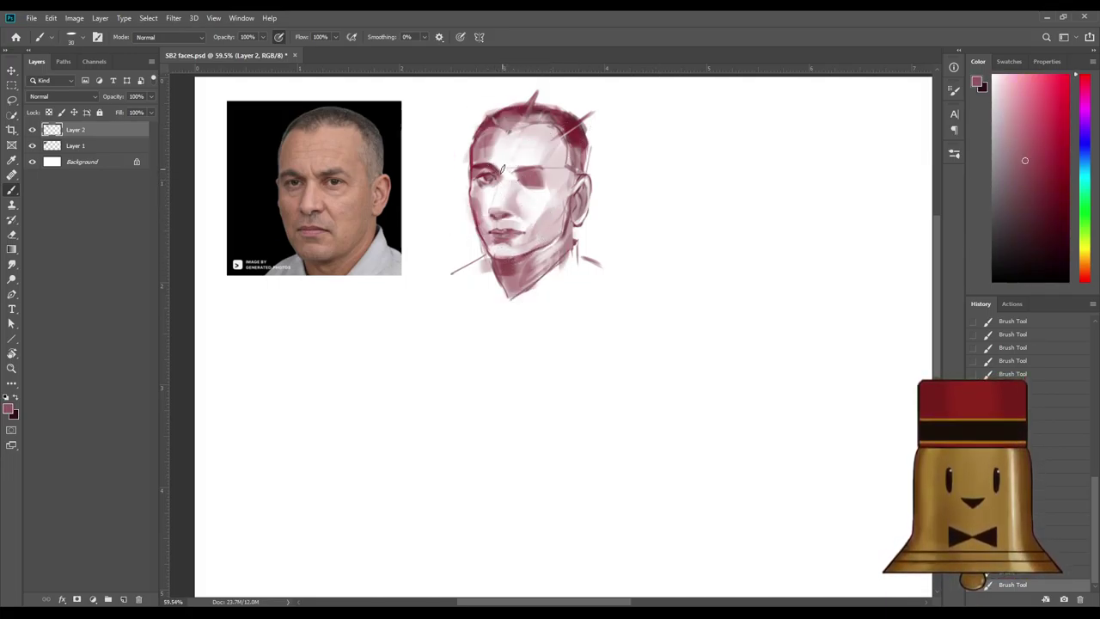
alt+click(574, 136)
drag(543, 176, 518, 181)
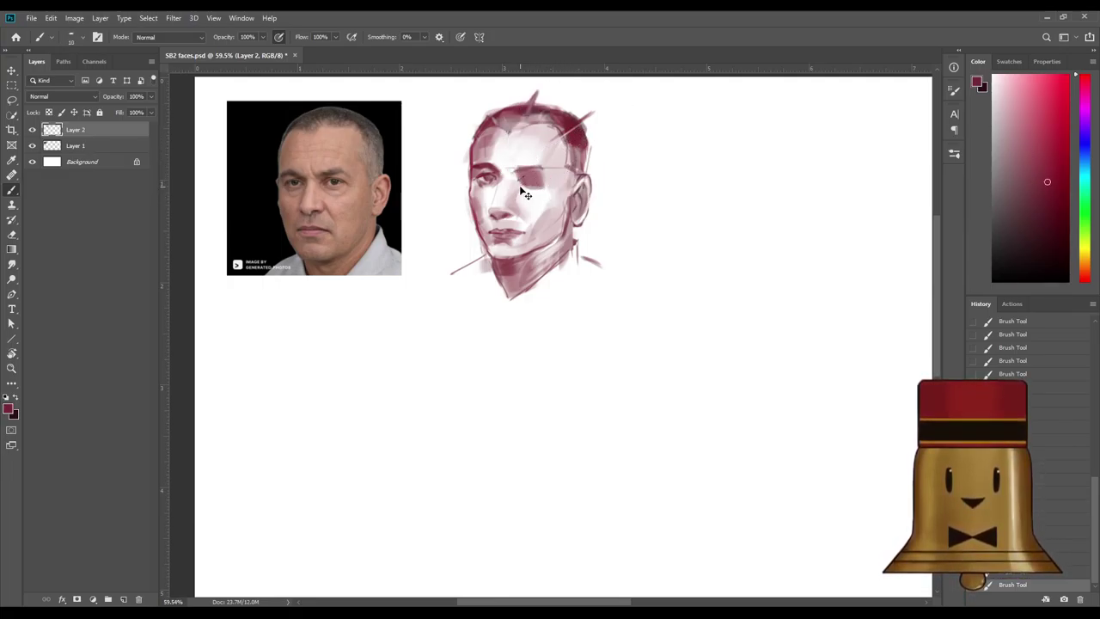
key(ctrl+z)
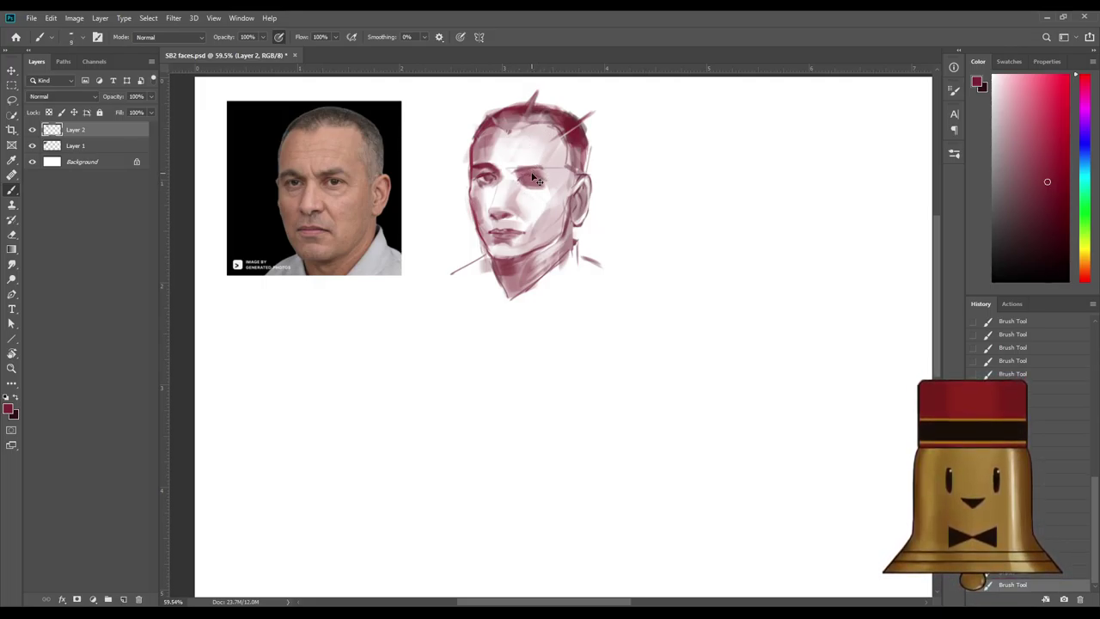
key(ctrl+z)
key(ctrl+z)
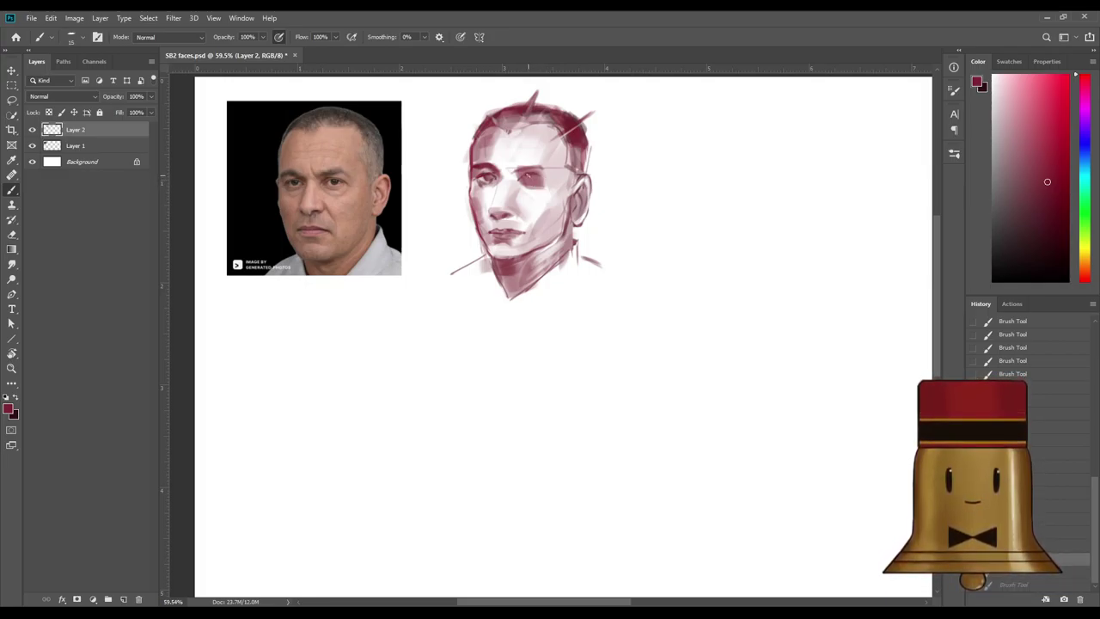
key(ctrl+shift+z)
key(ctrl+shift+z)
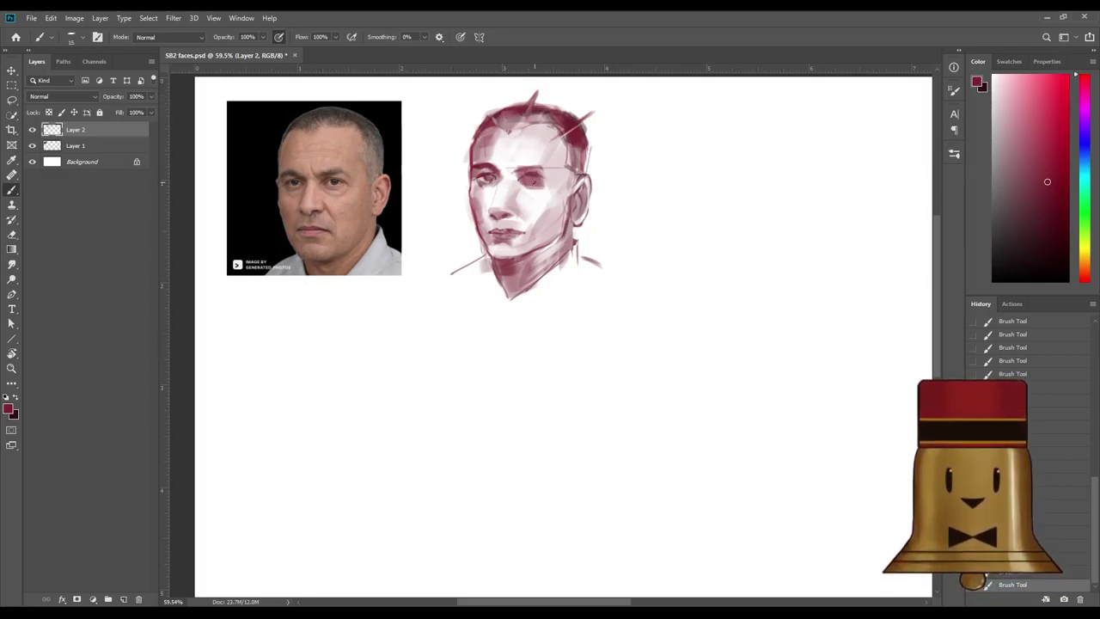
Sample the dark red of the far eye and draw the near eye's iris and upper lid with a much smaller brush.
alt+click(522, 157)
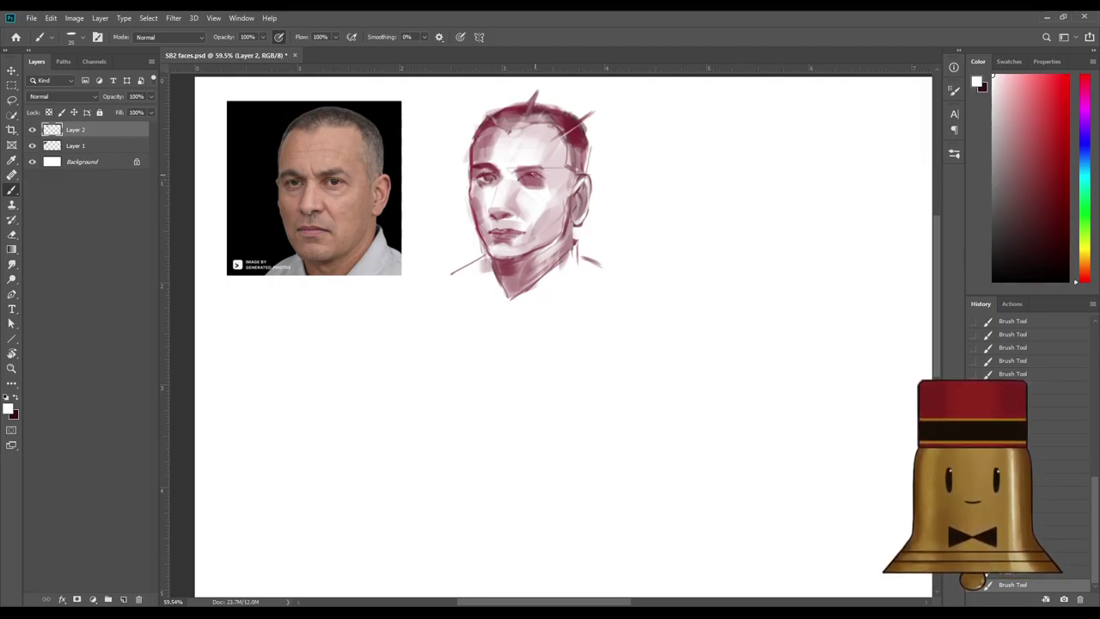
key(bracketright)
key(x)
alt+click(493, 177)
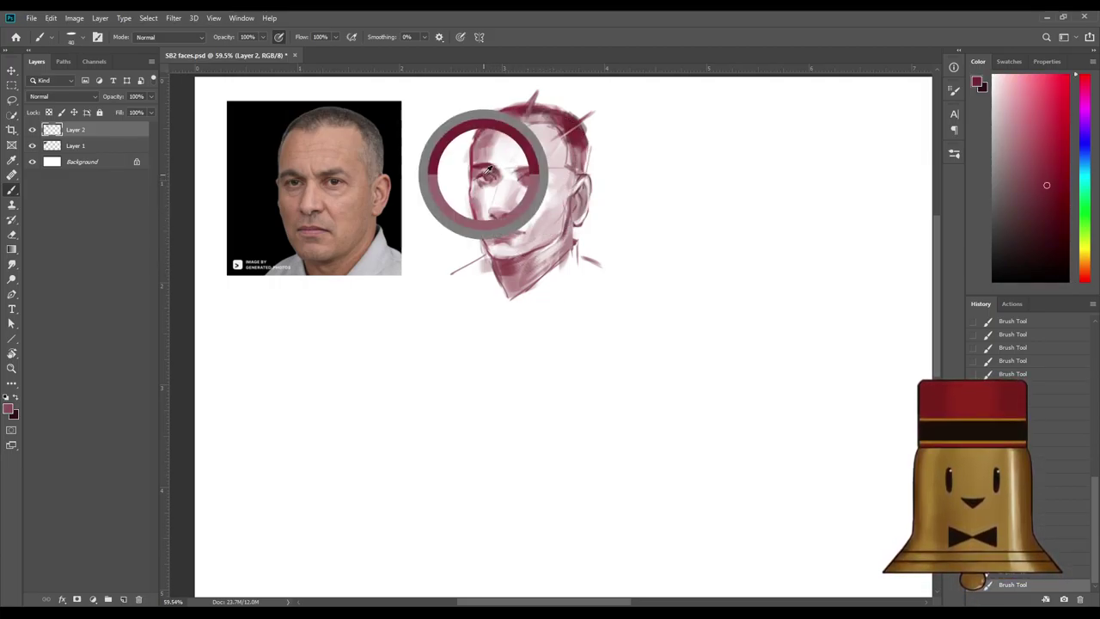
key(bracketleft)
key(bracketleft)
key(bracketleft)
key(bracketleft)
key(bracketleft)
key(bracketleft)
key(bracketleft)
key(bracketleft)
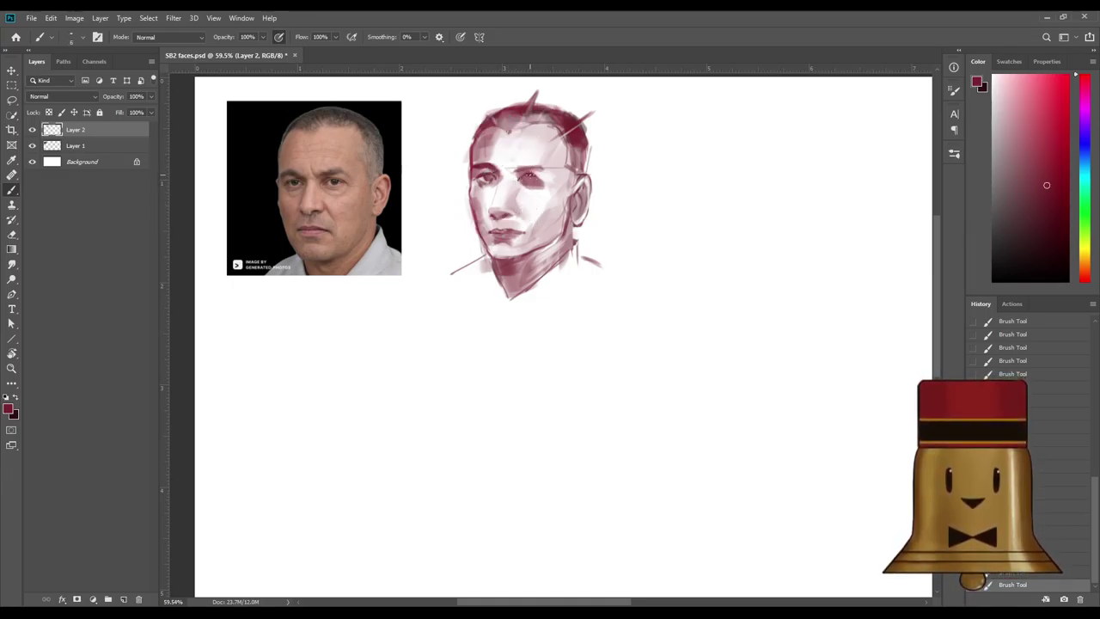
key(bracketleft)
key(bracketleft)
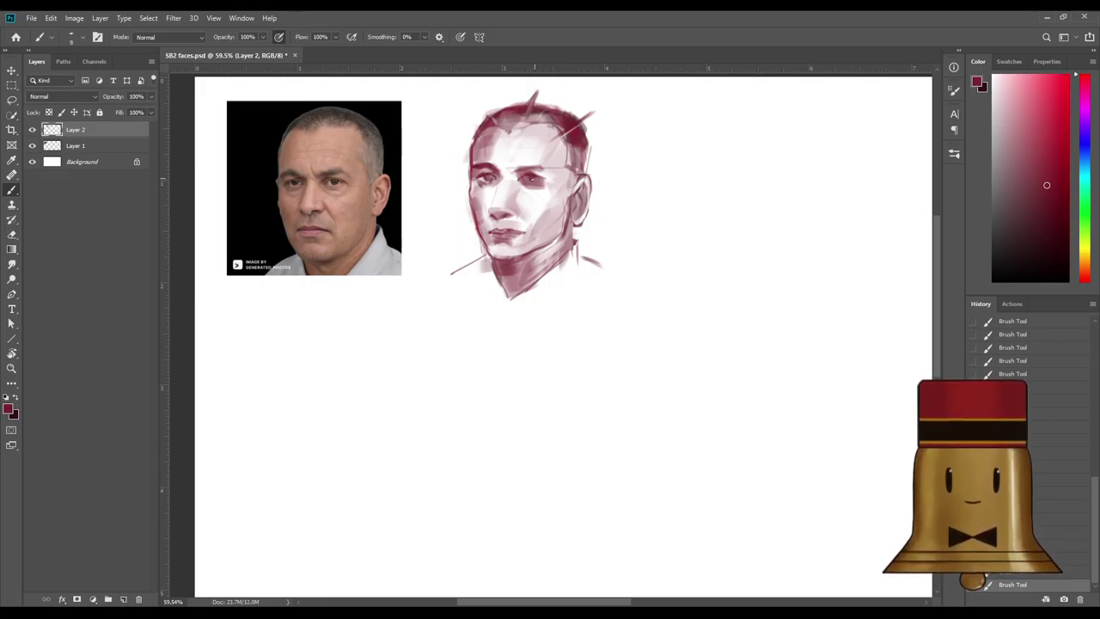
Choose a medium dark red, sample a darker one from the near eye, and refine that eye's lids and corners.
alt+click(488, 174)
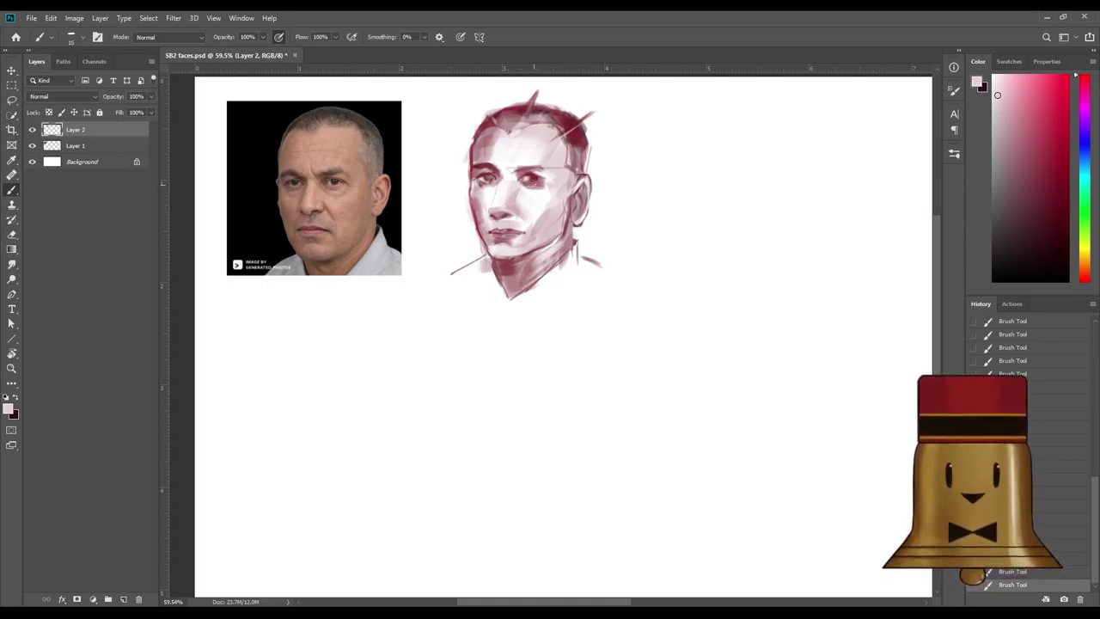
click(1036, 174)
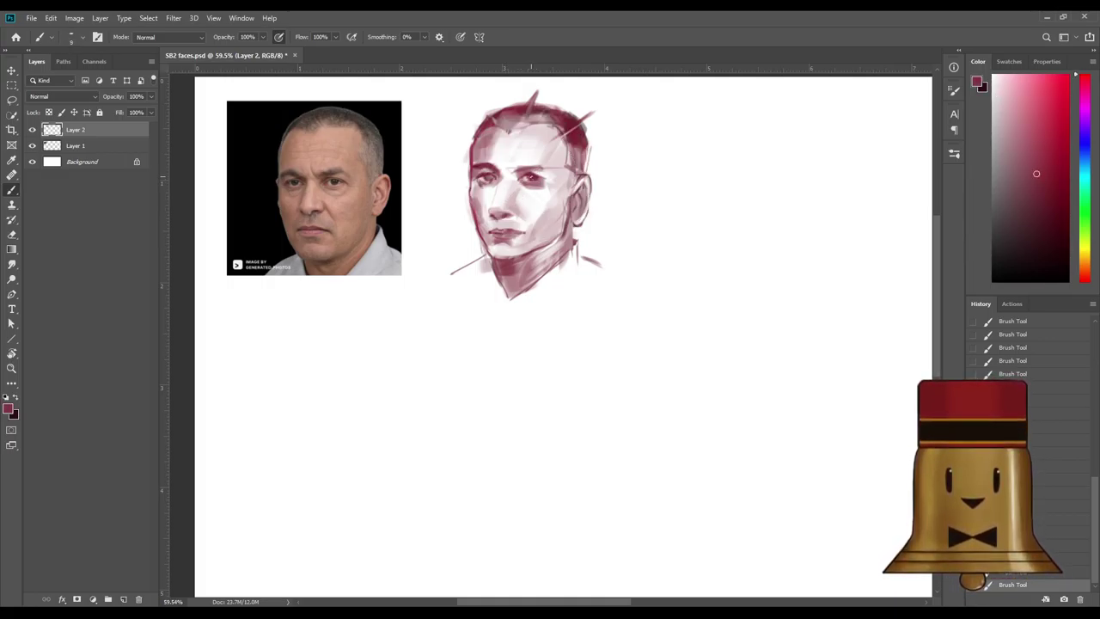
key(bracketleft)
alt+click(527, 182)
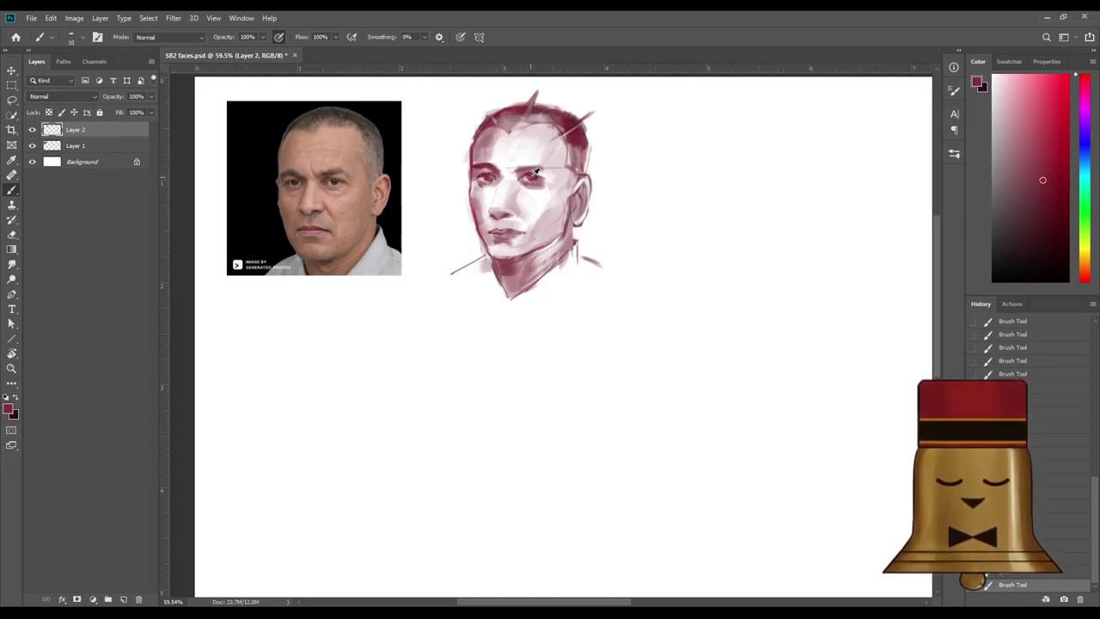
Sample the near-white of the forehead and add small light touches inside both eyes.
alt+click(517, 153)
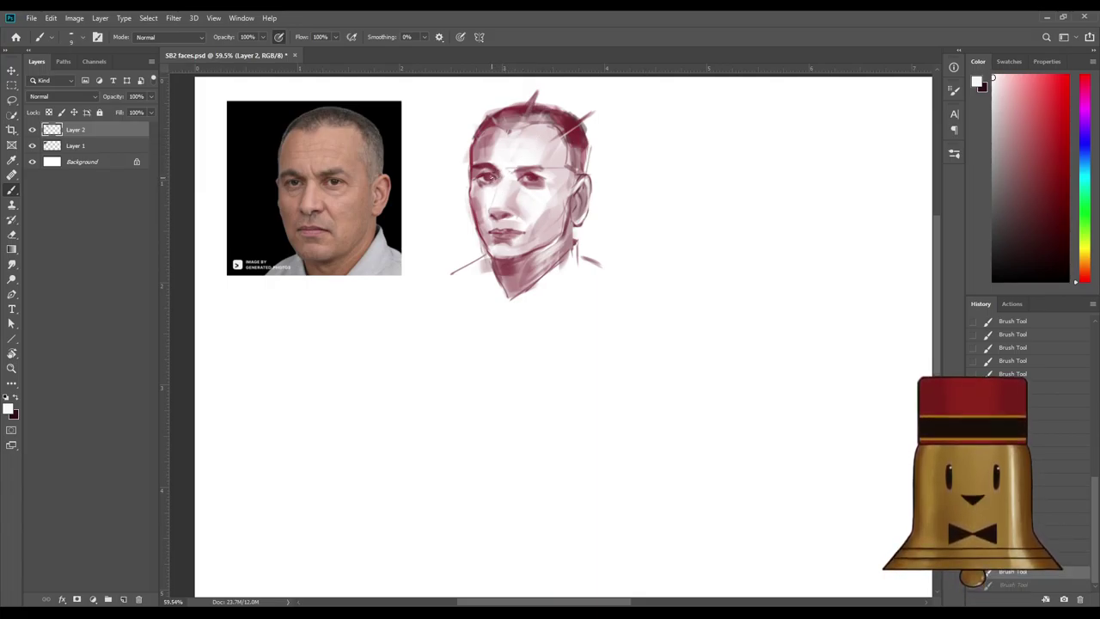
key(ctrl+z)
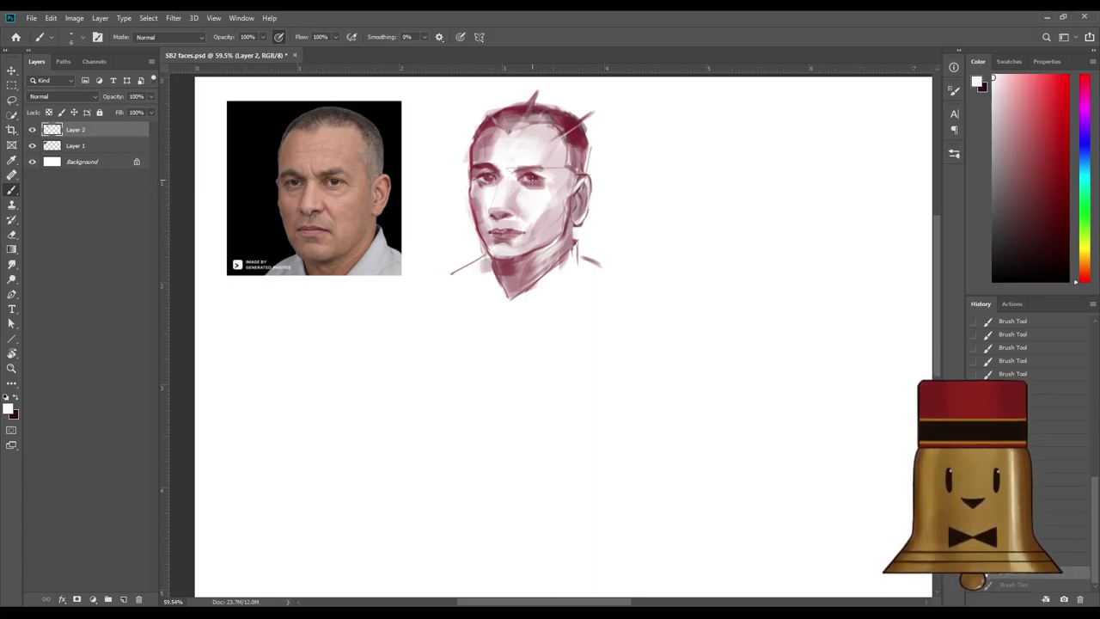
key(ctrl+shift+z)
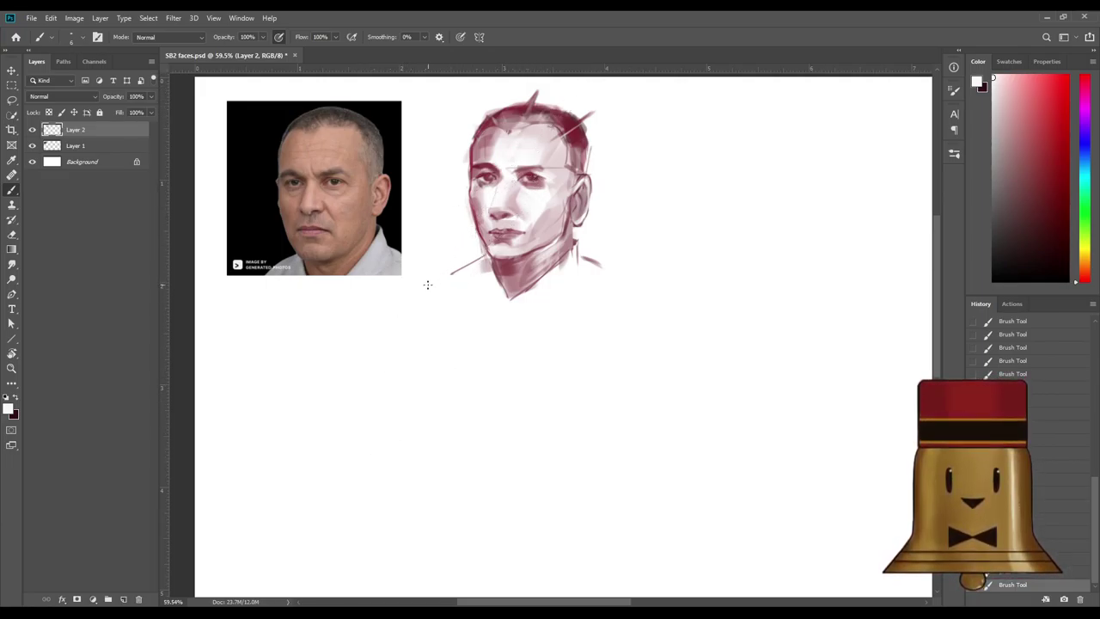
click(531, 176)
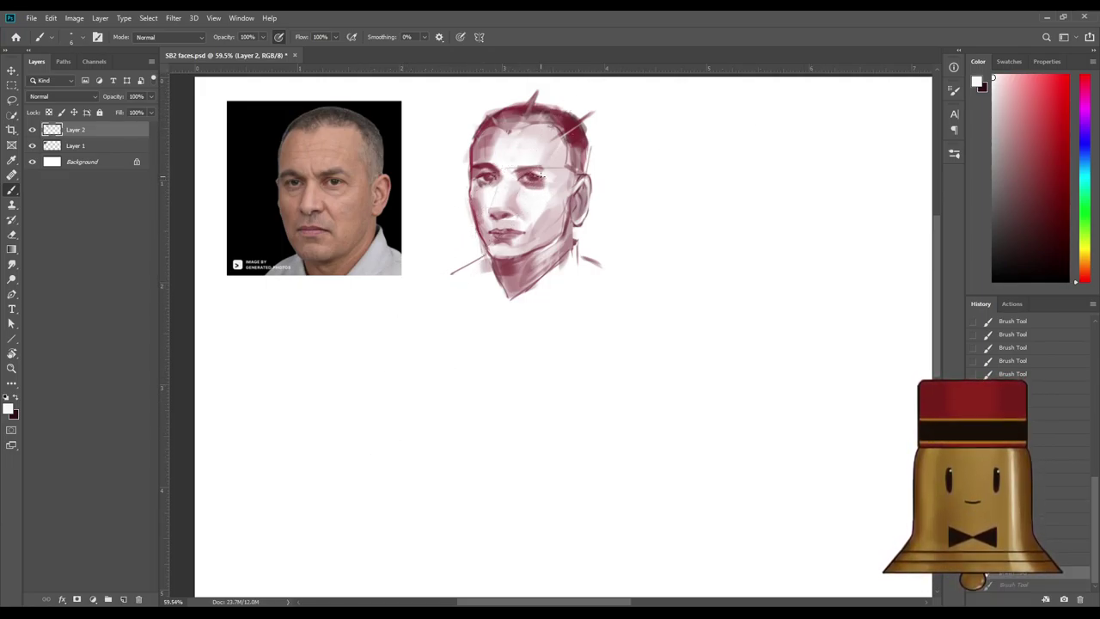
click(531, 177)
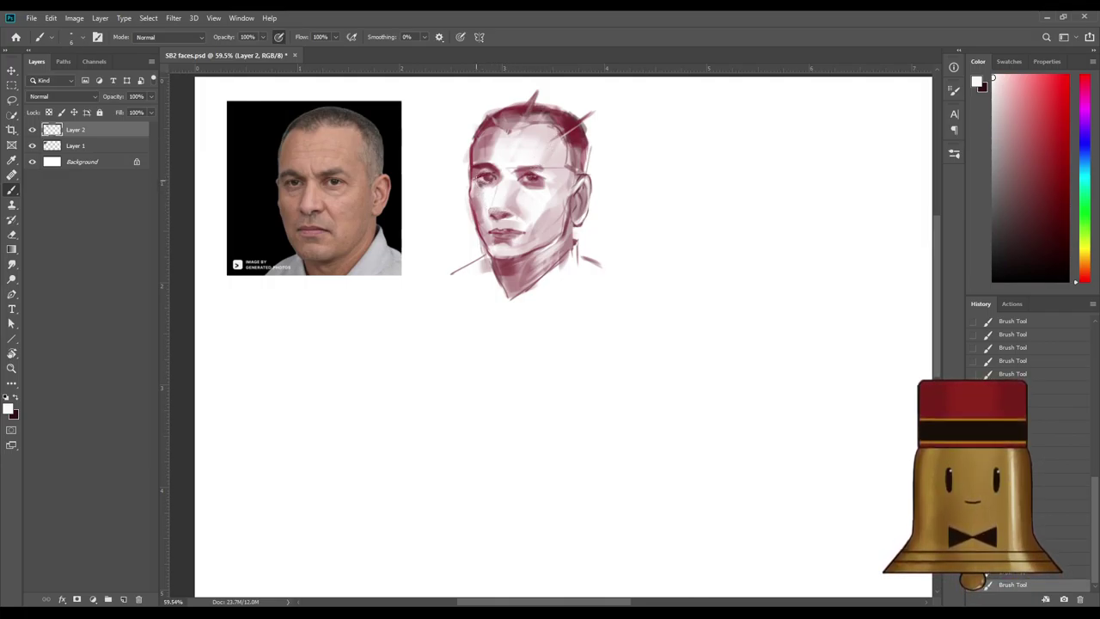
click(489, 177)
Sample dark reds from the near eye and strengthen its iris, upper lid and the inner end of the eyebrow.
alt+click(536, 174)
alt+click(531, 177)
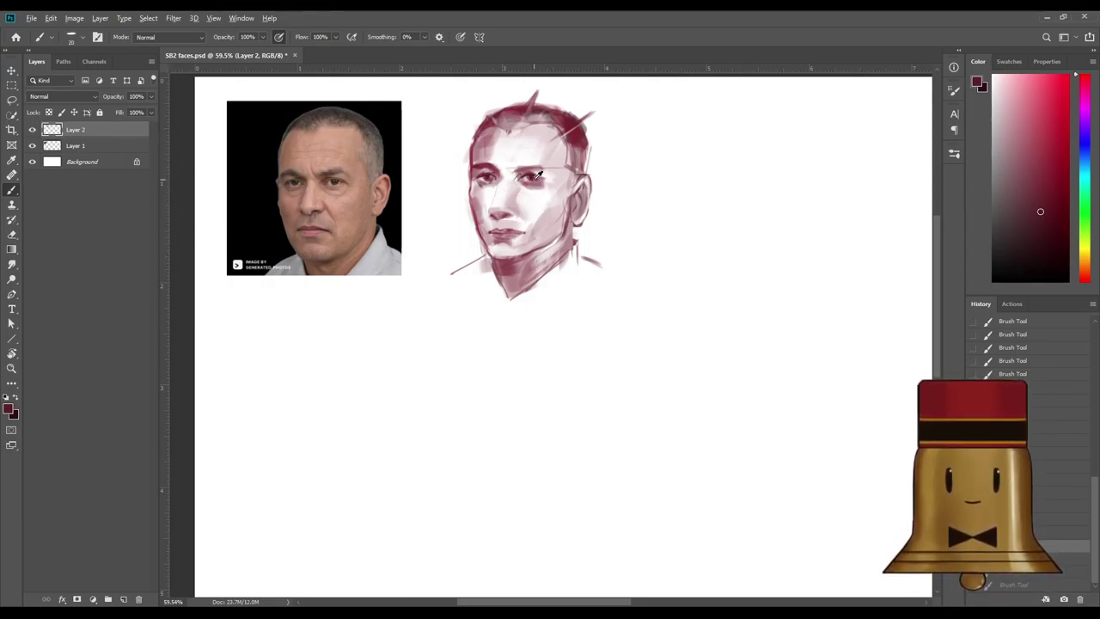
alt+click(540, 176)
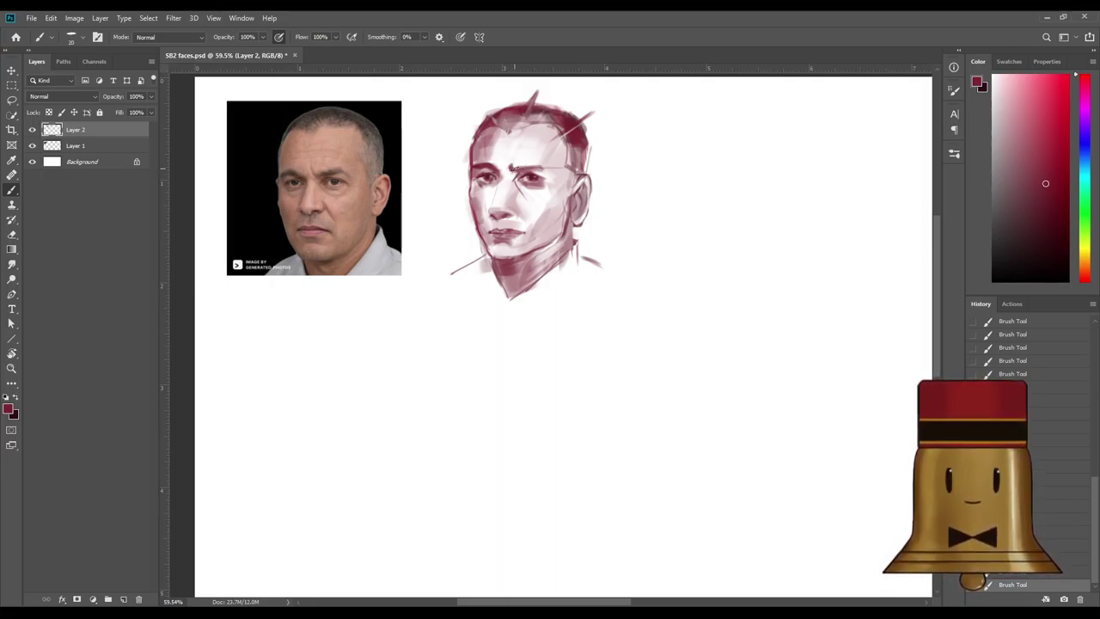
Alternate sampled light and dark tones to sharpen the near brow's inner end and the crease at the inner eye corner.
alt+click(519, 156)
alt+click(519, 172)
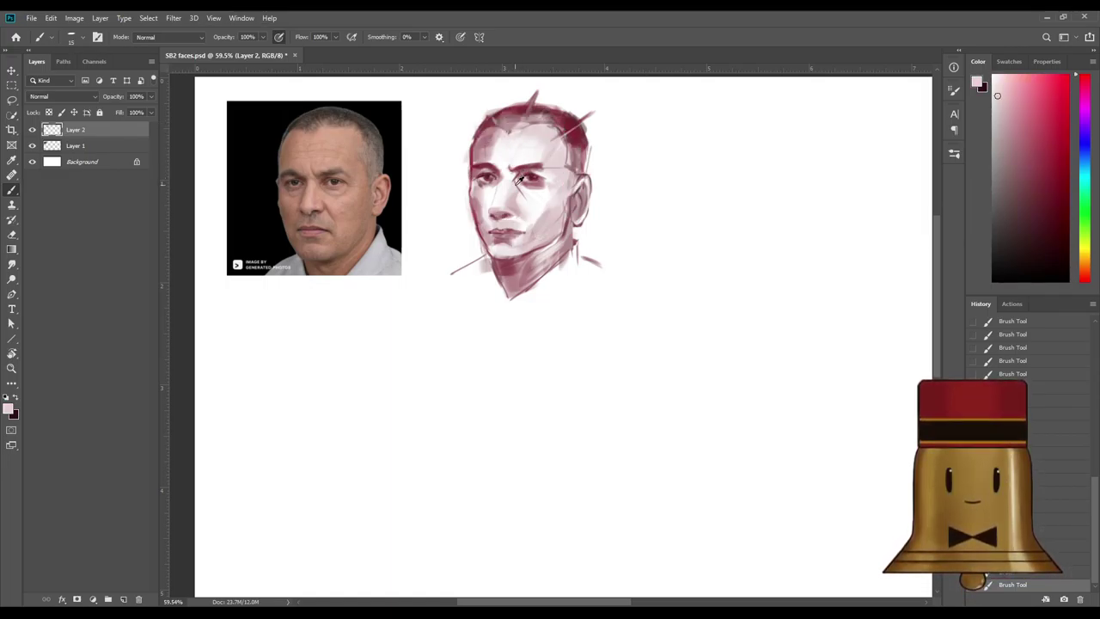
alt+click(519, 176)
alt+click(519, 184)
key(])
Shade the bag under the near eye with a medium red and lighten the cheek below it with white at brush size 25.
alt+click(532, 162)
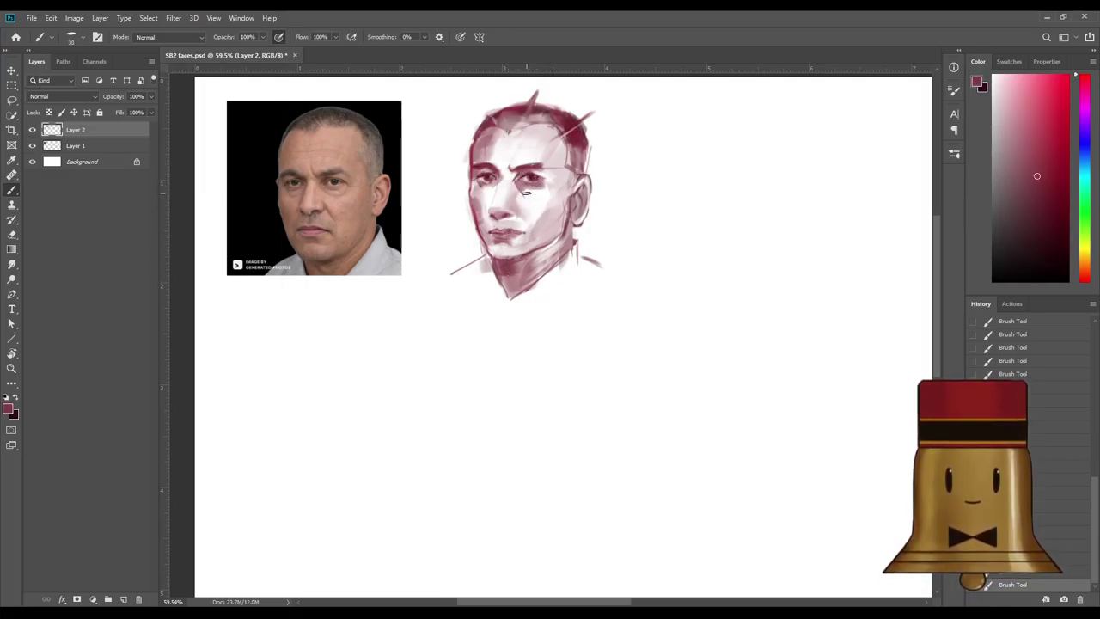
drag(541, 190, 550, 188)
key(x)
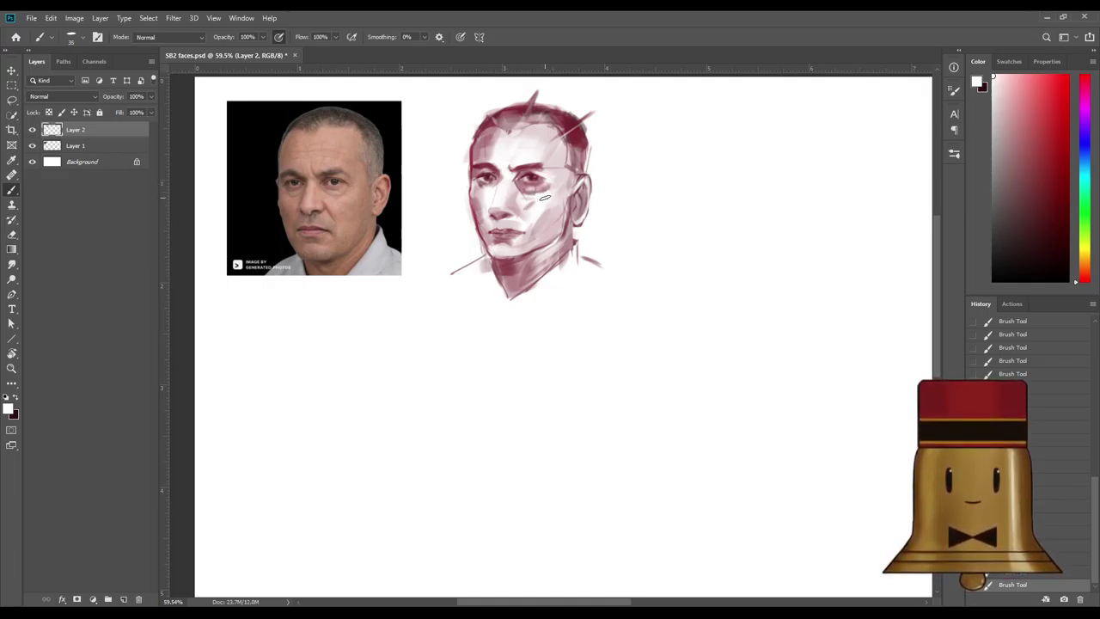
key(bracketright)
Sample reds around the far eye and tones from the near cheek, and shade and soften the areas beneath both eyes.
alt+click(483, 182)
alt+click(491, 175)
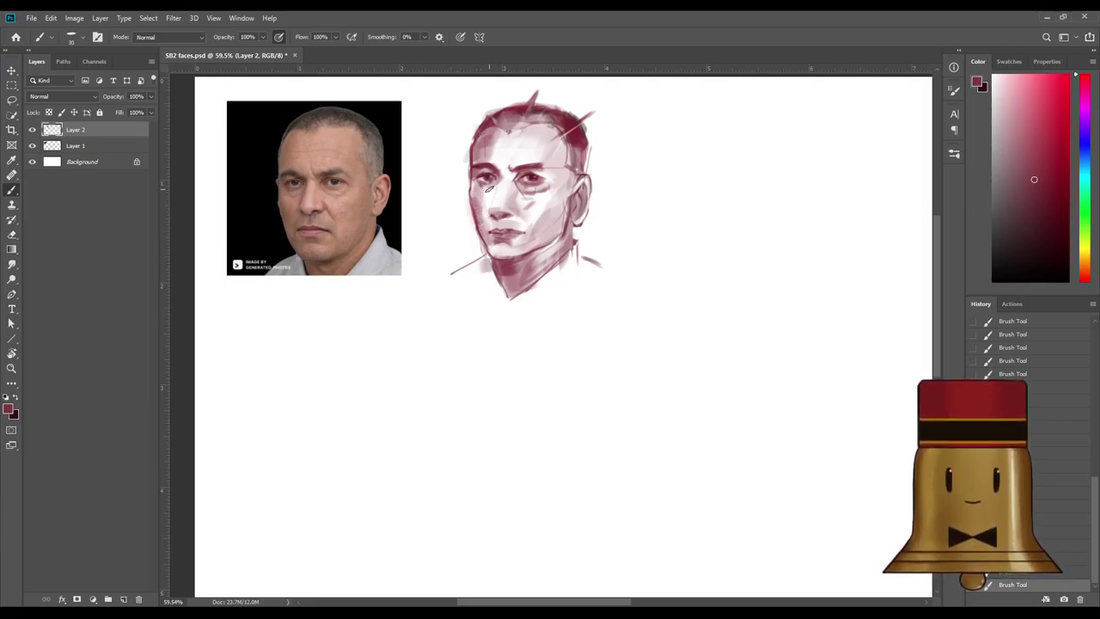
alt+click(542, 199)
alt+click(530, 189)
alt+click(525, 198)
Enlarge the brush and shade the near cheek, the side of the nose and the far cheek with sampled mid-tones.
key(bracketright)
key(bracketright)
key(bracketright)
key(bracketright)
alt+click(521, 176)
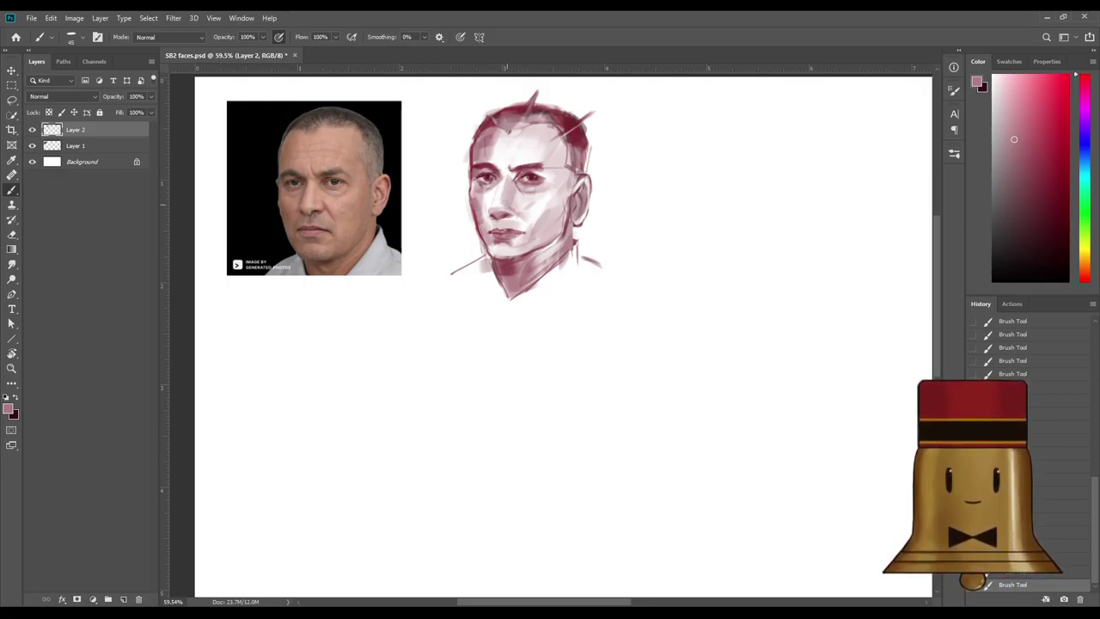
alt+click(498, 196)
alt+click(513, 188)
key(bracketright)
key(bracketright)
key(bracketright)
drag(485, 195, 495, 204)
Sample a tone between the brows, reduce the brush size to 7, and refine the frown crease and nose bridge.
alt+click(510, 160)
key(bracketleft)
key(bracketleft)
key(bracketleft)
key(bracketleft)
key(bracketleft)
key(bracketleft)
key(bracketleft)
key(bracketleft)
key(bracketleft)
key(bracketleft)
key(bracketleft)
key(bracketleft)
key(bracketleft)
key(bracketleft)
key(bracketleft)
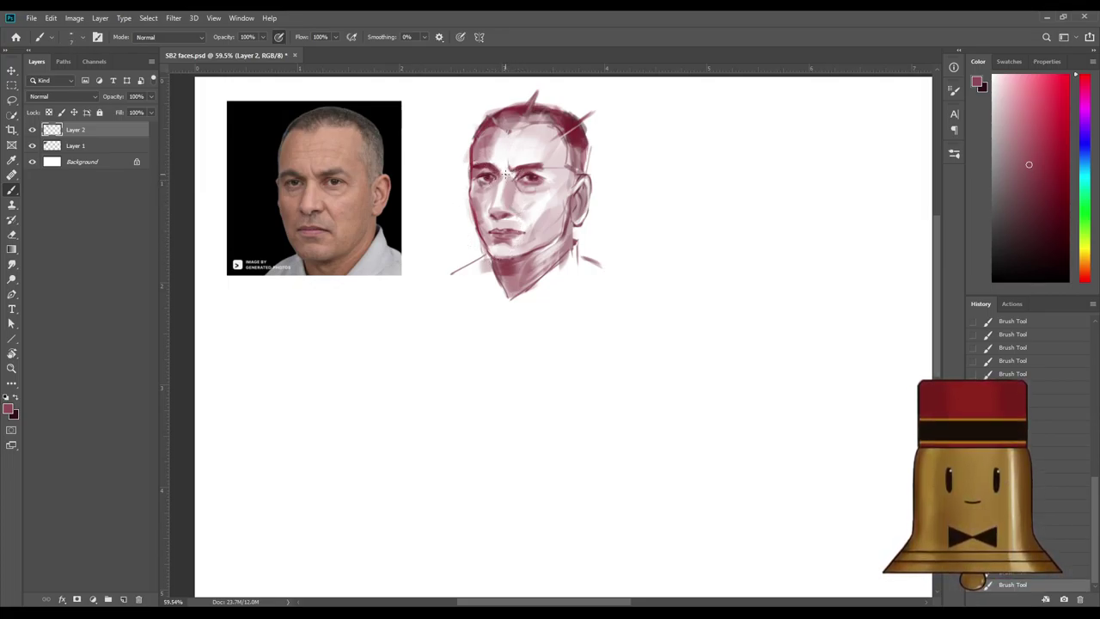
Lighten the near cheek and the area beside the nose with near-white, reducing the brush size to 30.
key(x)
key(bracketleft)
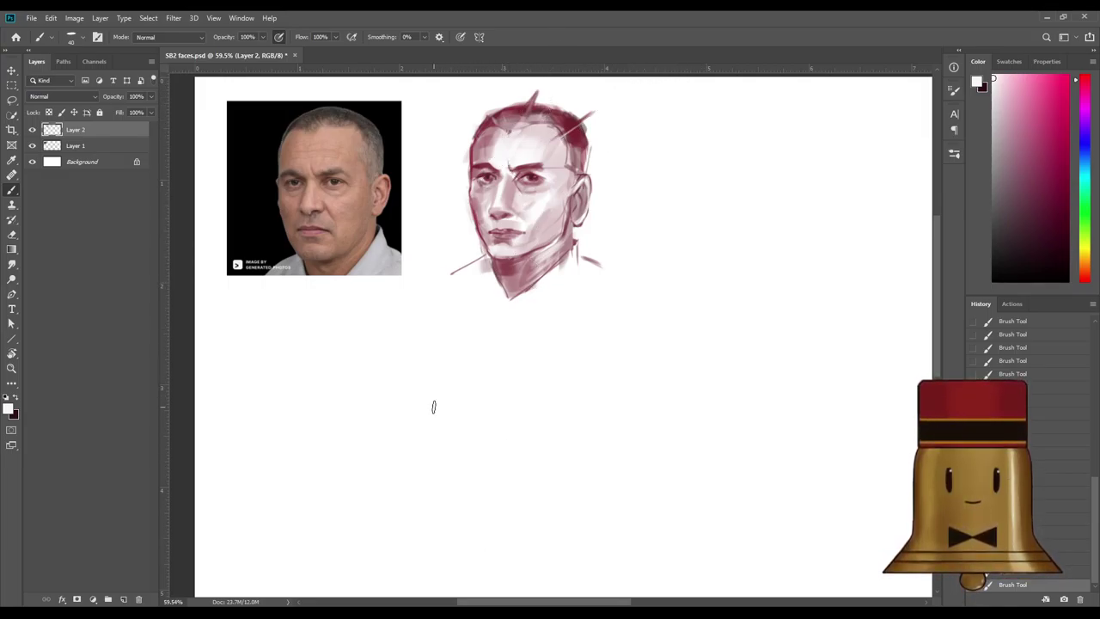
alt+click(544, 208)
key(bracketleft)
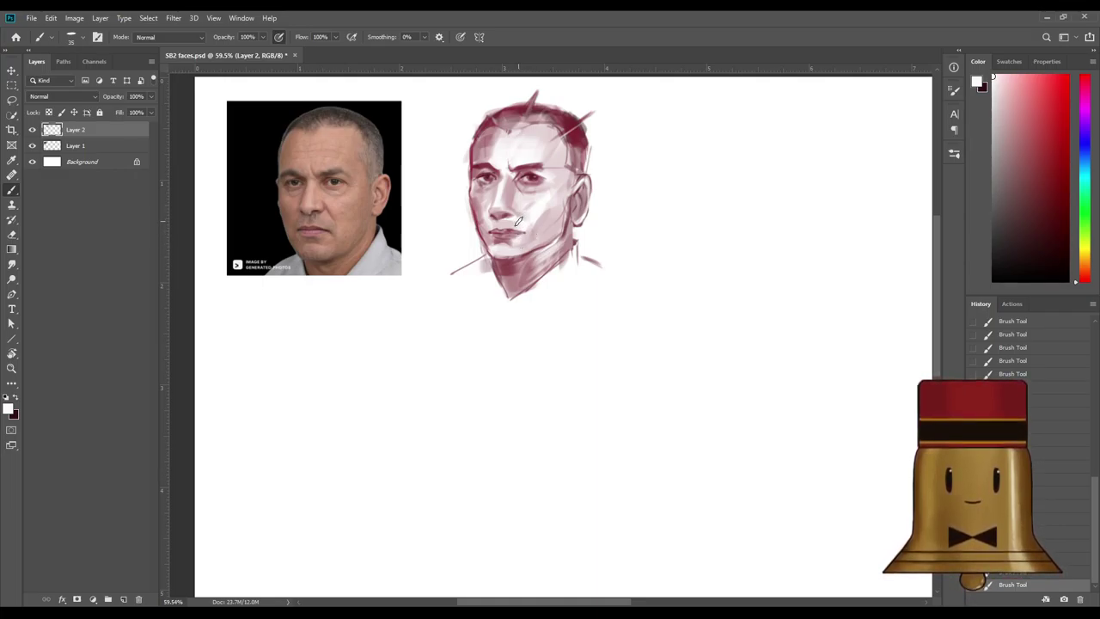
key(bracketleft)
Sample the red beside the near eye and draw the fold from the nostril to the mouth corner at brush size 10.
alt+click(520, 171)
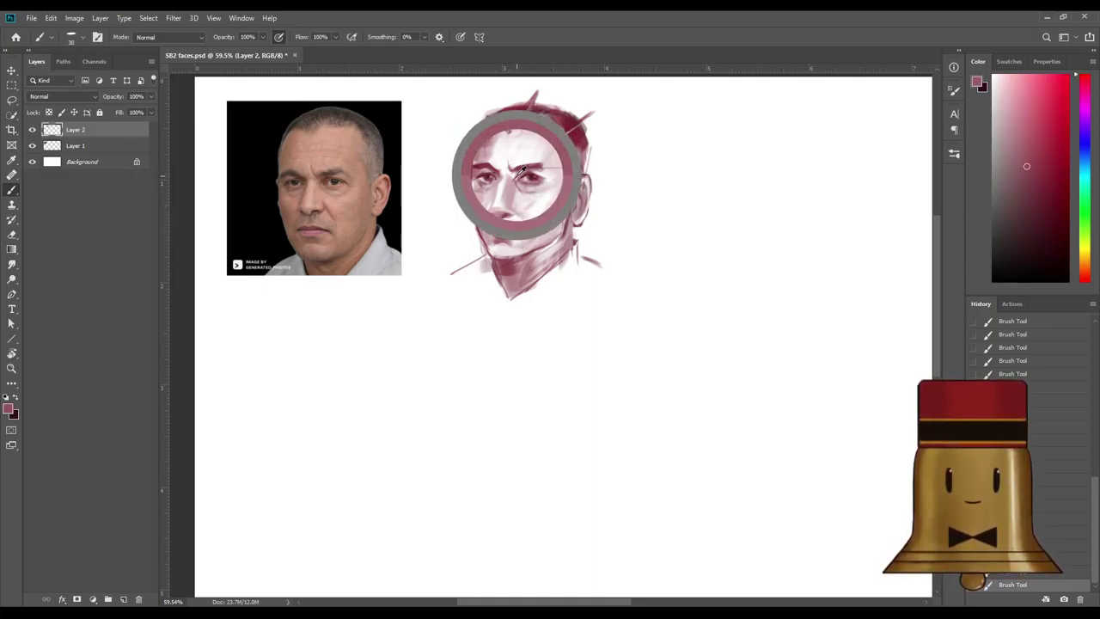
key(bracketleft)
key(bracketleft)
key(bracketleft)
key(bracketleft)
drag(514, 209, 521, 225)
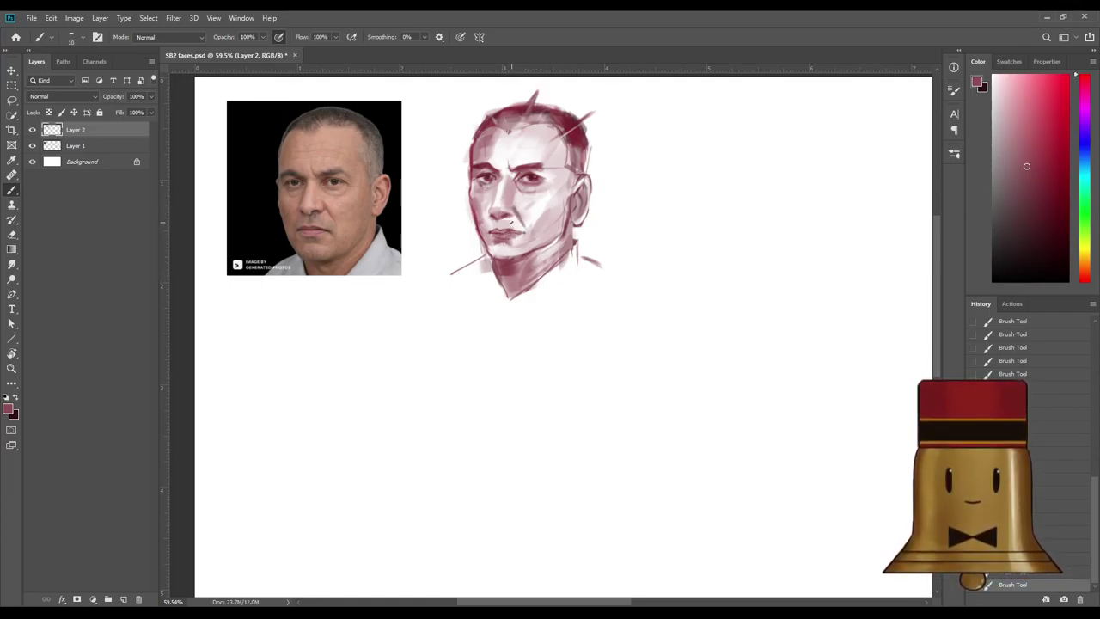
Sample dark and light tones around the eyes and refine the far eye's lid and the gap beneath its eyebrow.
alt+click(534, 172)
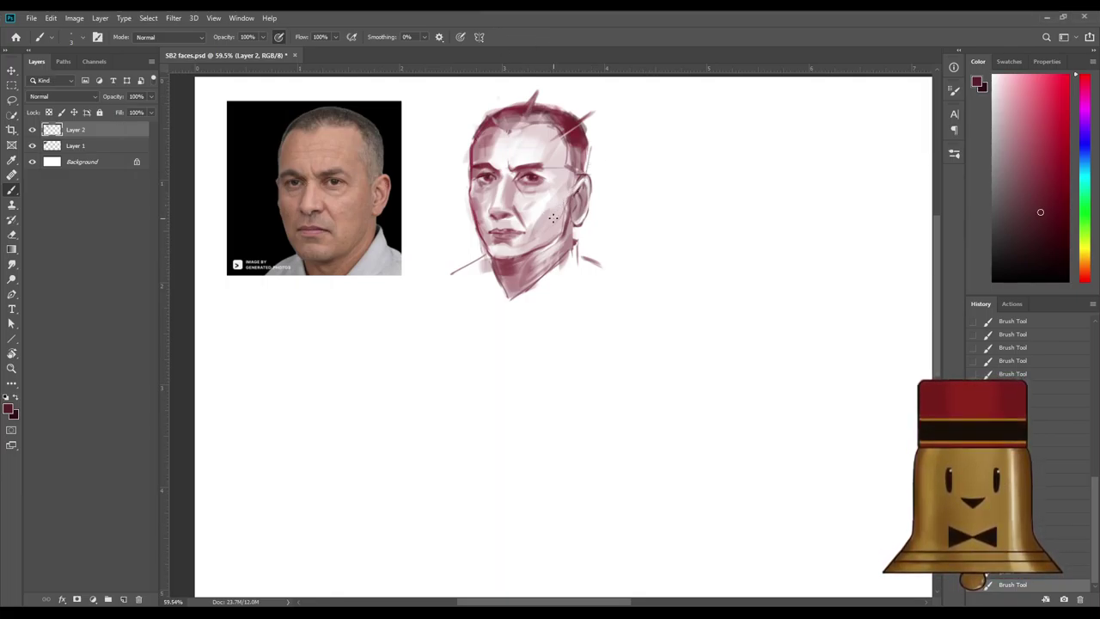
alt+click(490, 175)
alt+click(484, 167)
drag(487, 164, 479, 170)
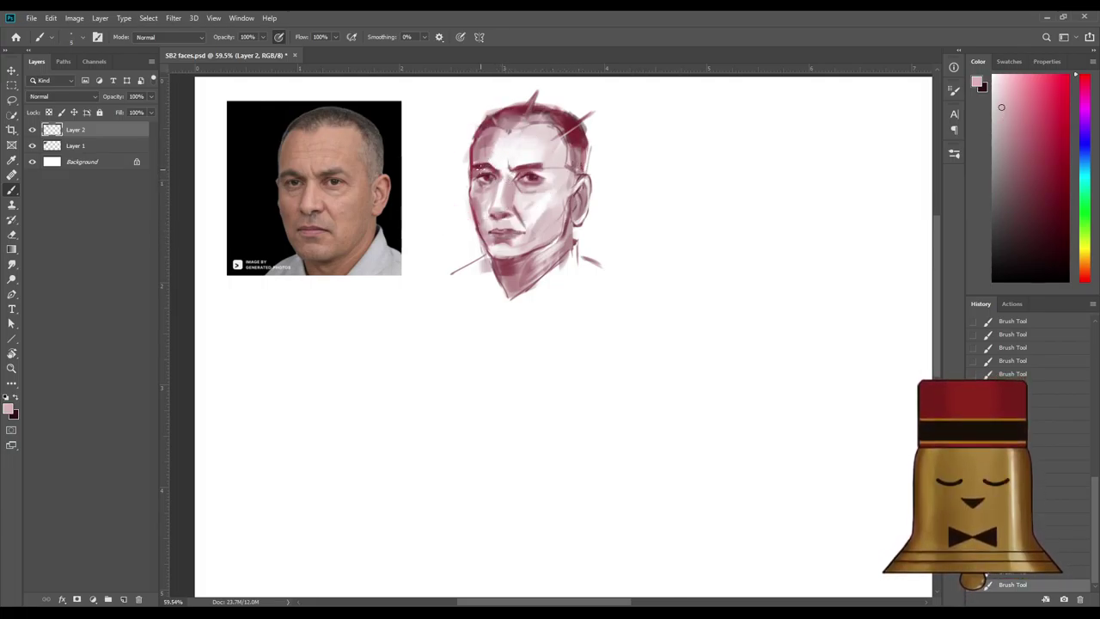
alt+click(519, 151)
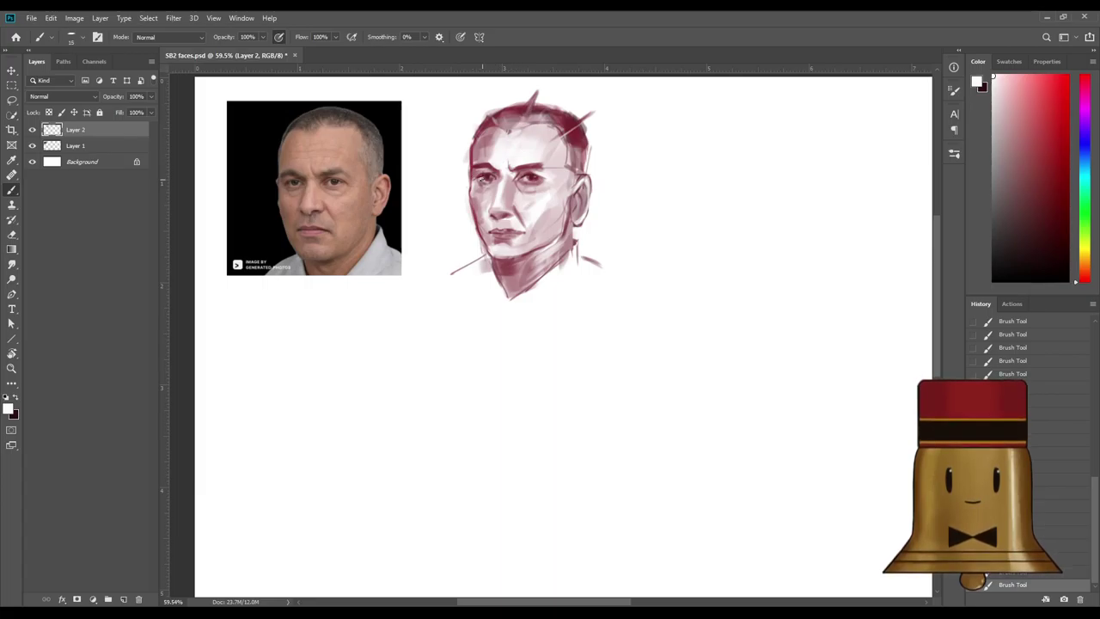
Add faint wrinkle lines and light gaps on the forehead, alternating dark red and white sampled around the eyebrows.
key(bracketright)
key(bracketright)
key(bracketright)
key(bracketright)
alt+click(538, 165)
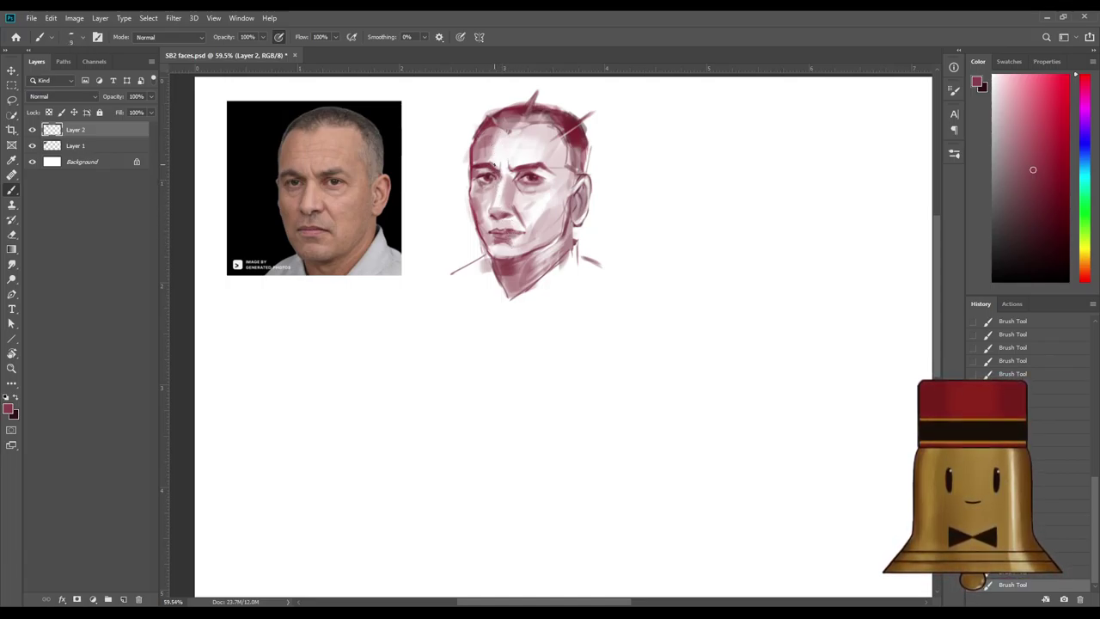
alt+click(502, 161)
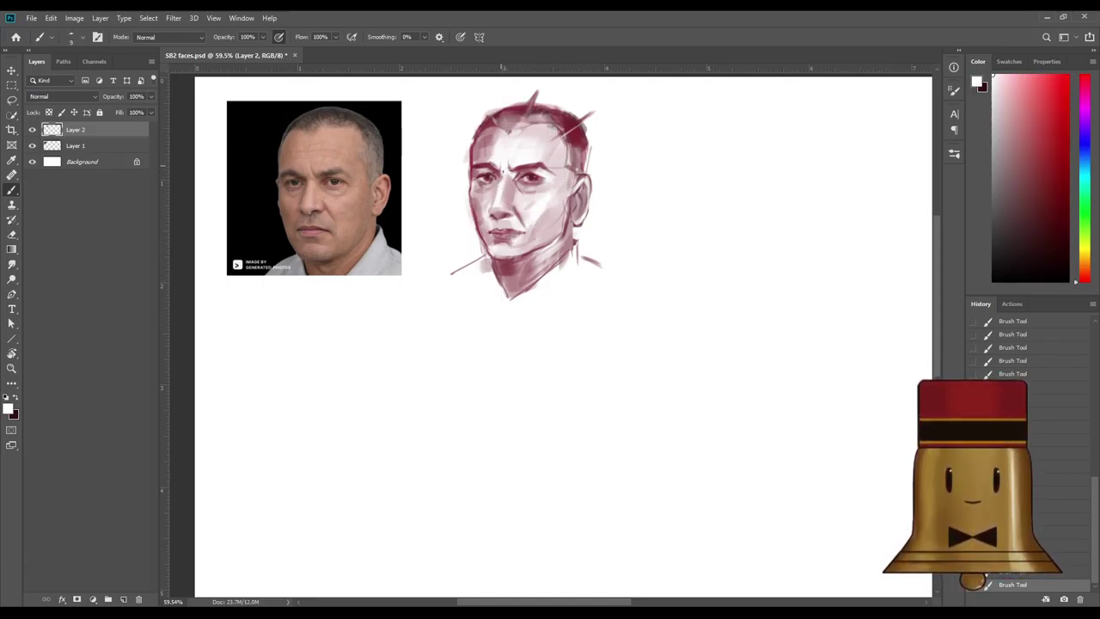
alt+click(486, 165)
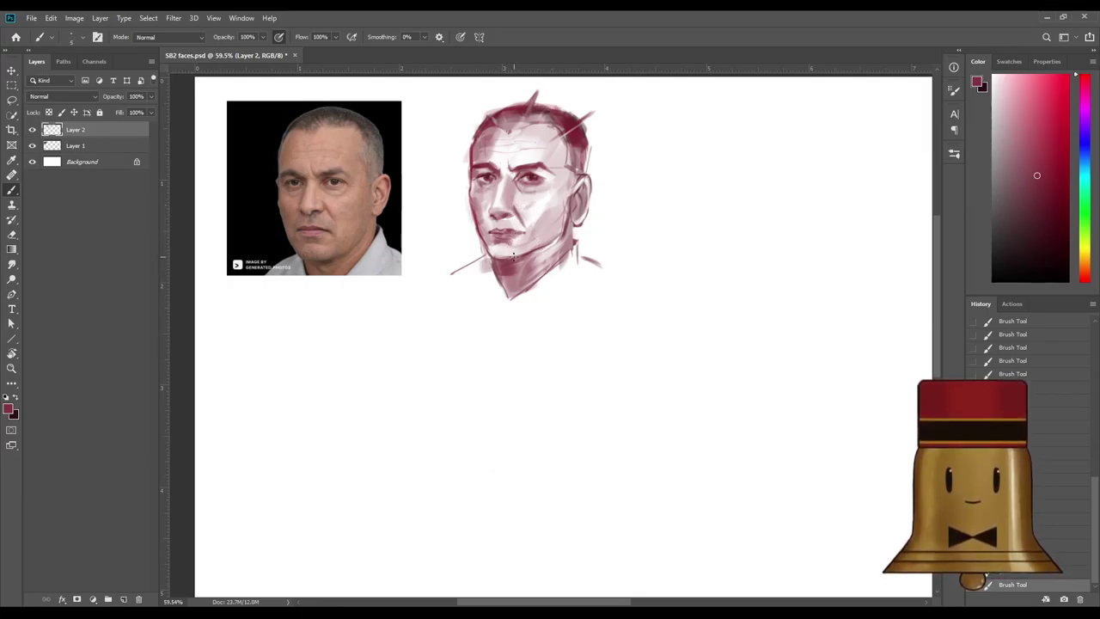
Sample dark reds around the near eye, enlarge the brush slightly, and refine the shading along the nose bridge.
alt+click(529, 177)
alt+click(533, 174)
alt+click(533, 172)
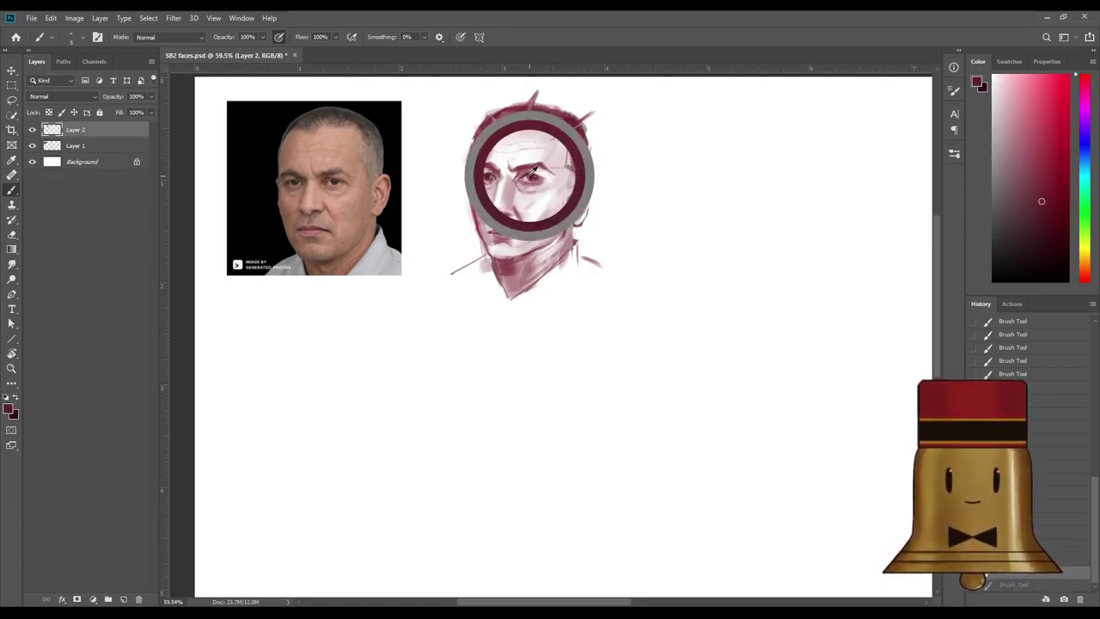
key(bracketright)
key(bracketright)
key(bracketright)
key(bracketright)
drag(499, 175, 492, 208)
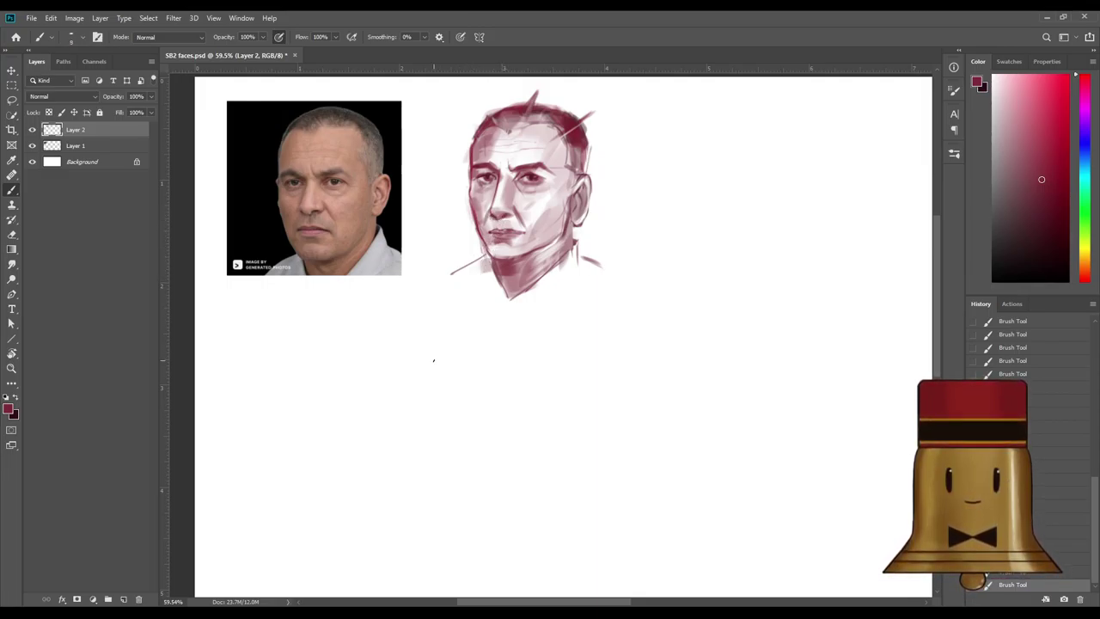
Refine the cheek edge in front of the ear with tones sampled around the ear, using a brush size of 25.
scroll(566, 209, down, 7)
scroll(533, 216, up, 3)
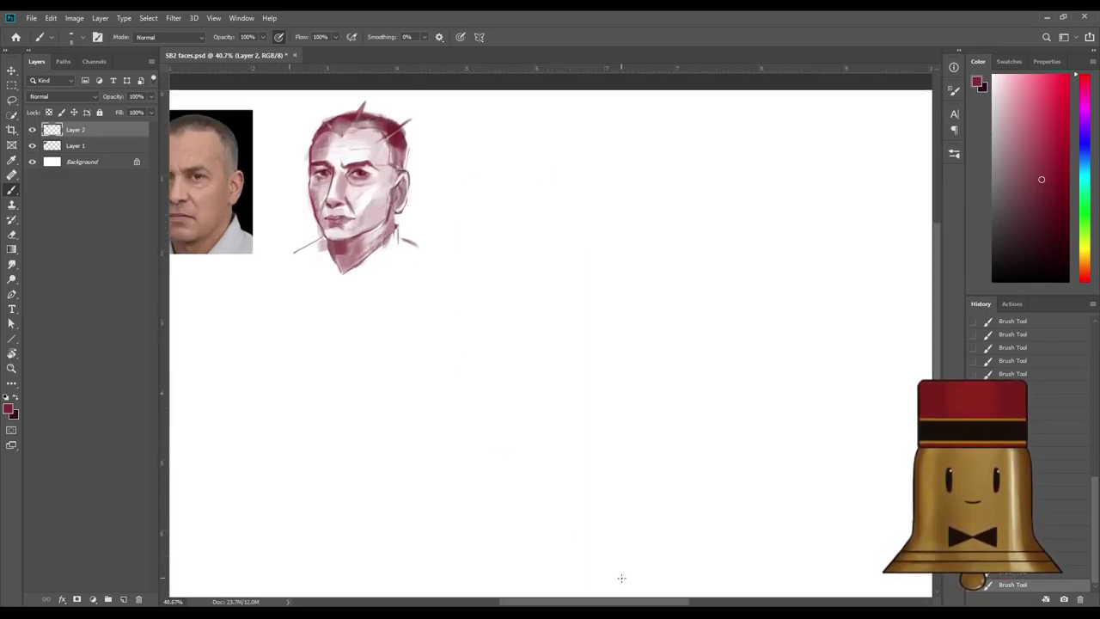
scroll(288, 99, down, 1)
scroll(288, 98, up, 2)
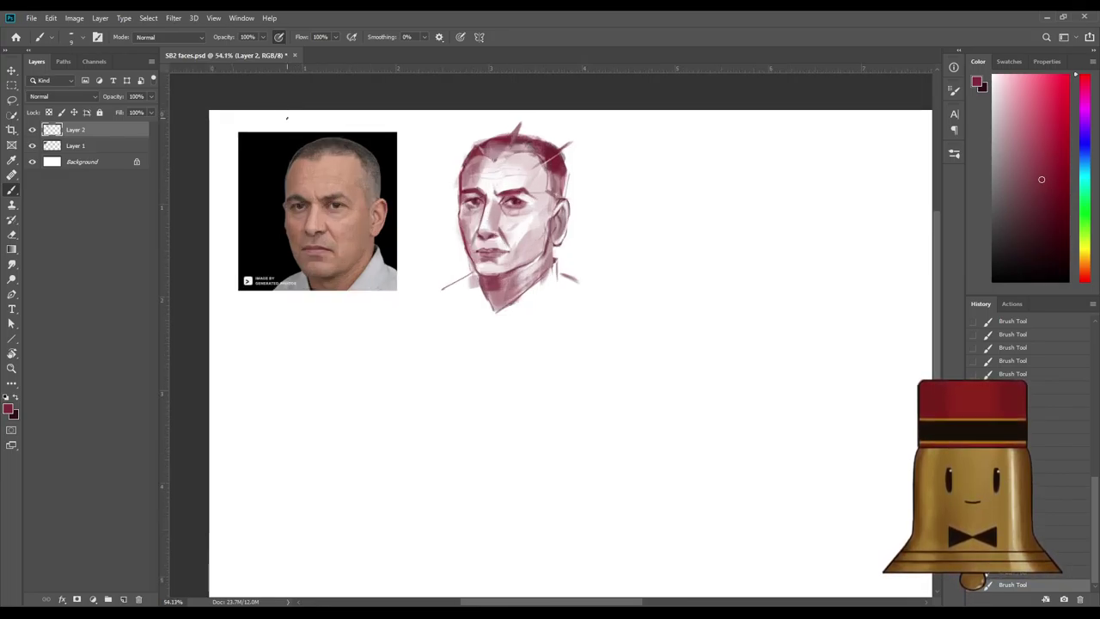
alt+click(557, 206)
key(bracketright)
key(bracketright)
key(bracketright)
drag(549, 229, 552, 219)
alt+click(553, 222)
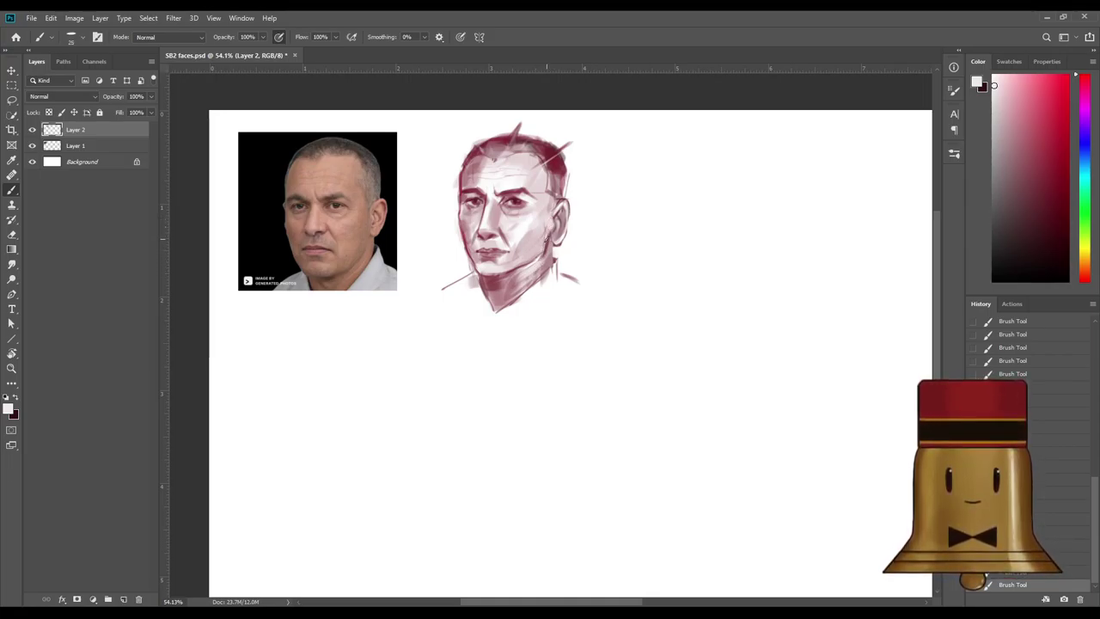
Sample dark red from the near eye and darken the inside of the ear at brush size 20.
alt+click(546, 234)
alt+click(518, 198)
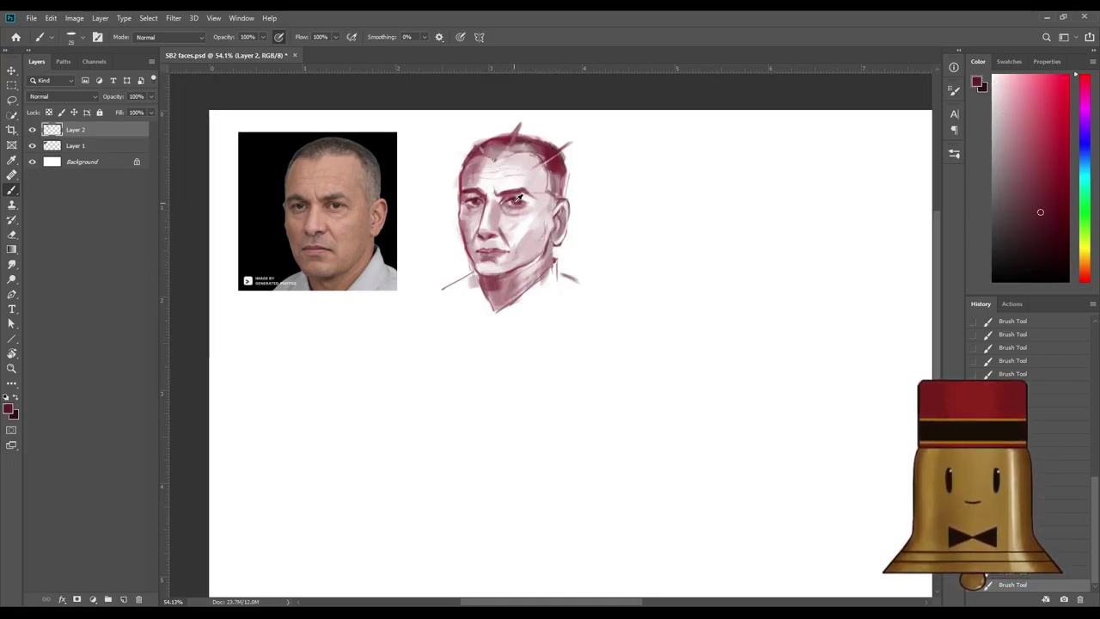
alt+click(538, 207)
key(bracketleft)
key(bracketleft)
key(bracketleft)
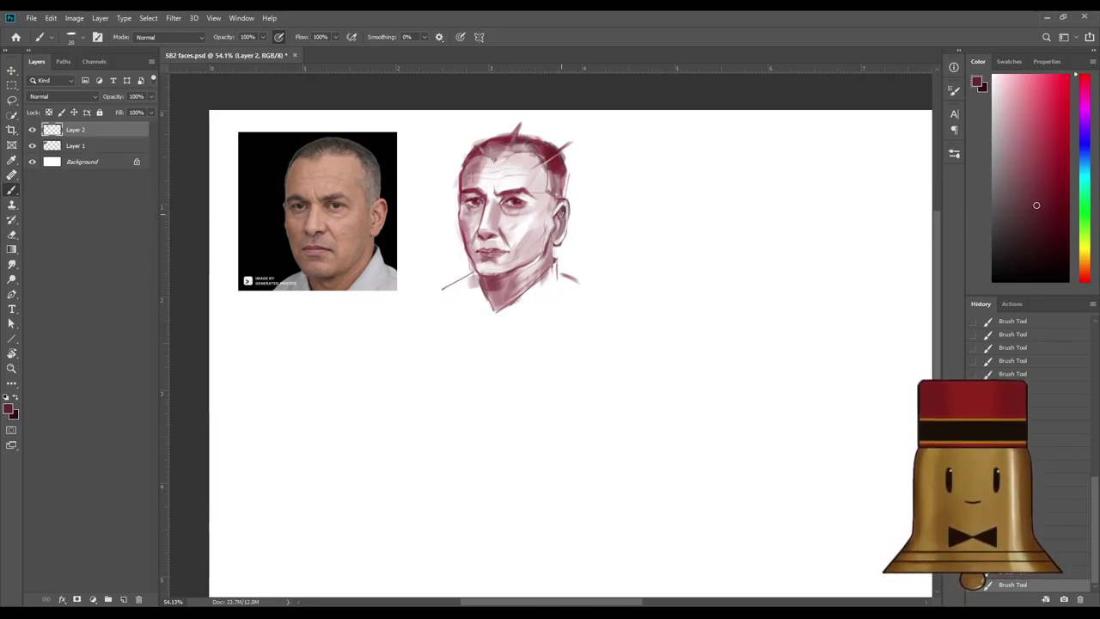
Model the ear's inner folds and upper rim with light and dark tones sampled from it, using brush sizes 20 and 15.
alt+click(562, 225)
alt+click(560, 229)
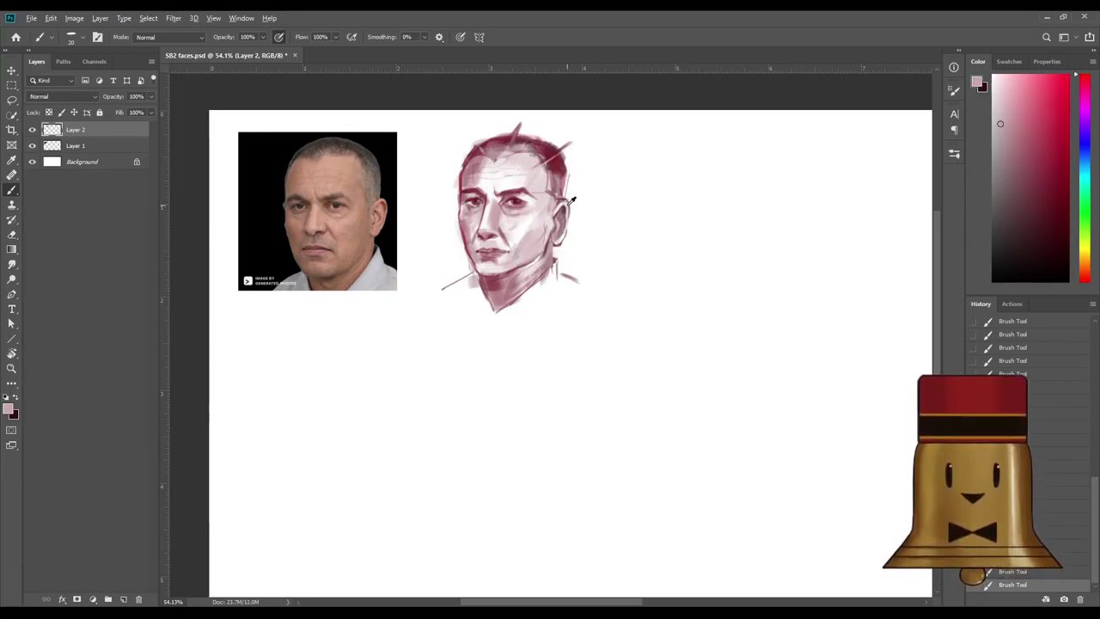
alt+click(556, 227)
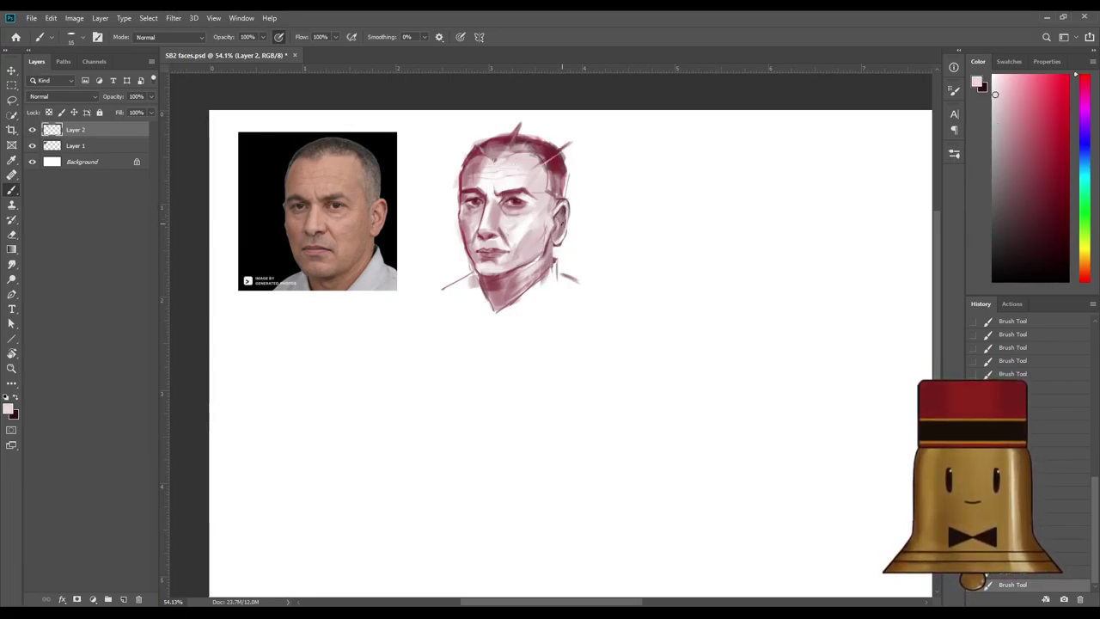
alt+click(565, 204)
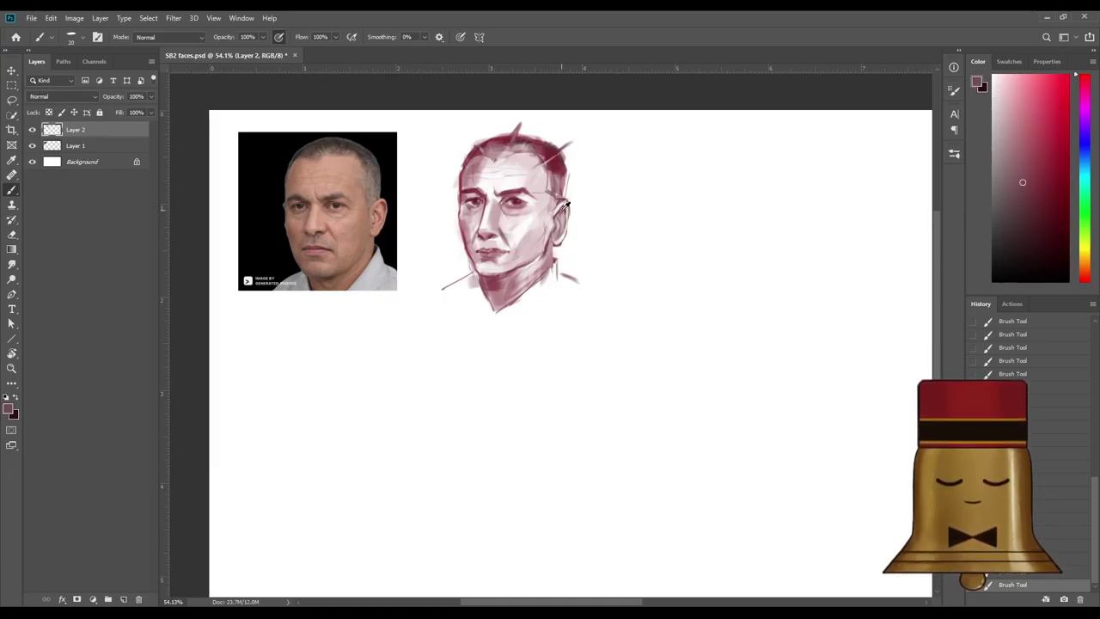
alt+click(564, 208)
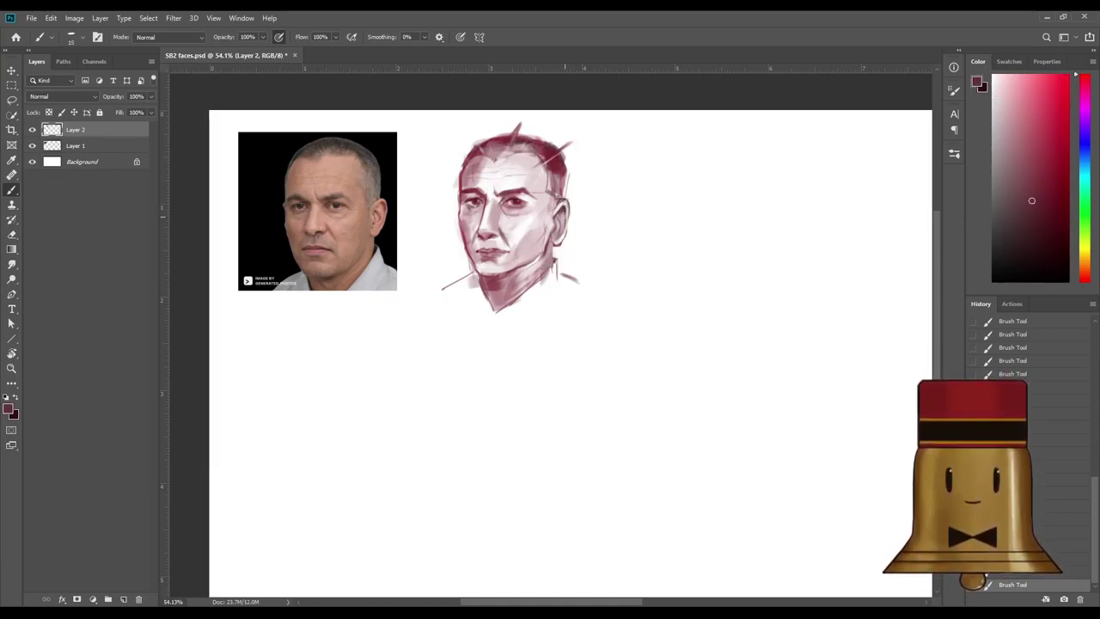
Blend the earlobe, outer rim and adjoining cheek with pale and mid pinks sampled nearby, enlarging the brush to 25.
alt+click(559, 227)
alt+click(550, 246)
alt+click(559, 207)
alt+click(559, 204)
alt+click(552, 209)
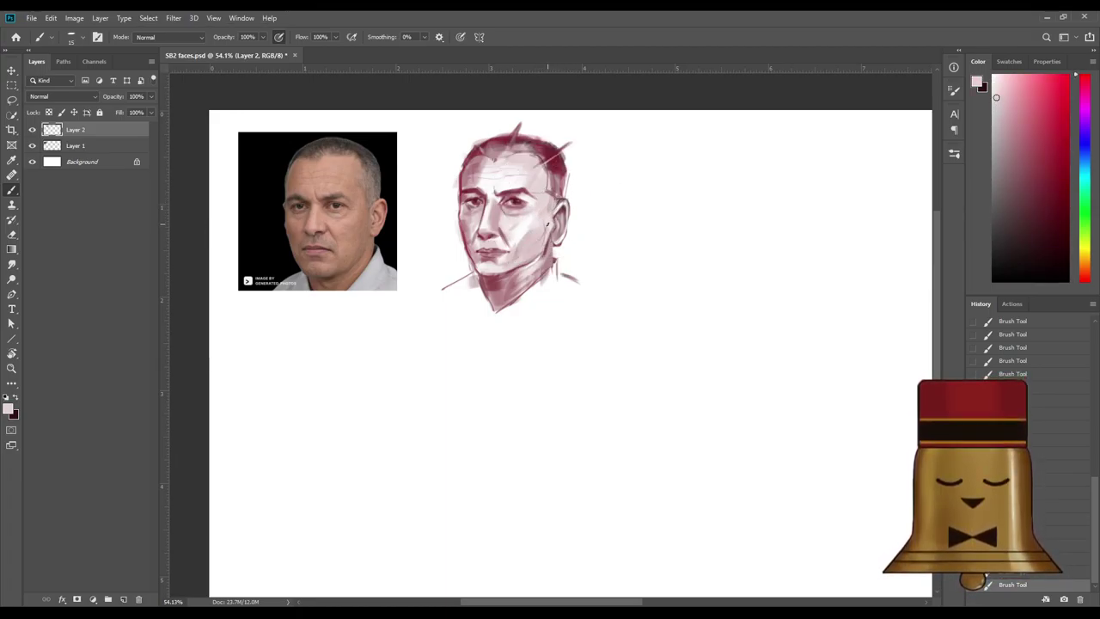
alt+click(562, 224)
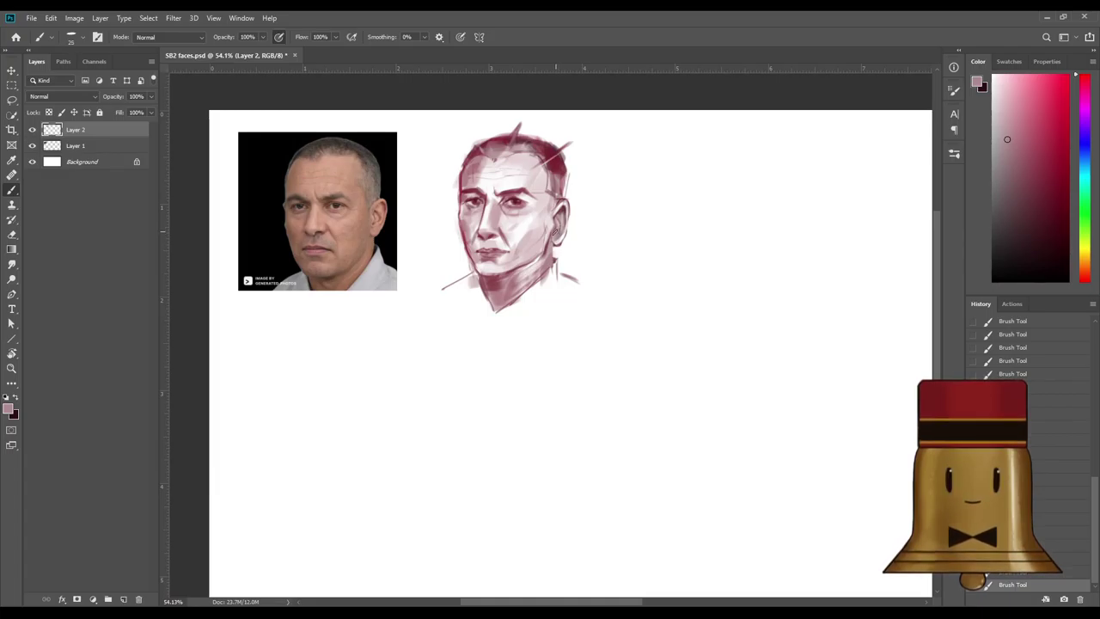
alt+click(550, 223)
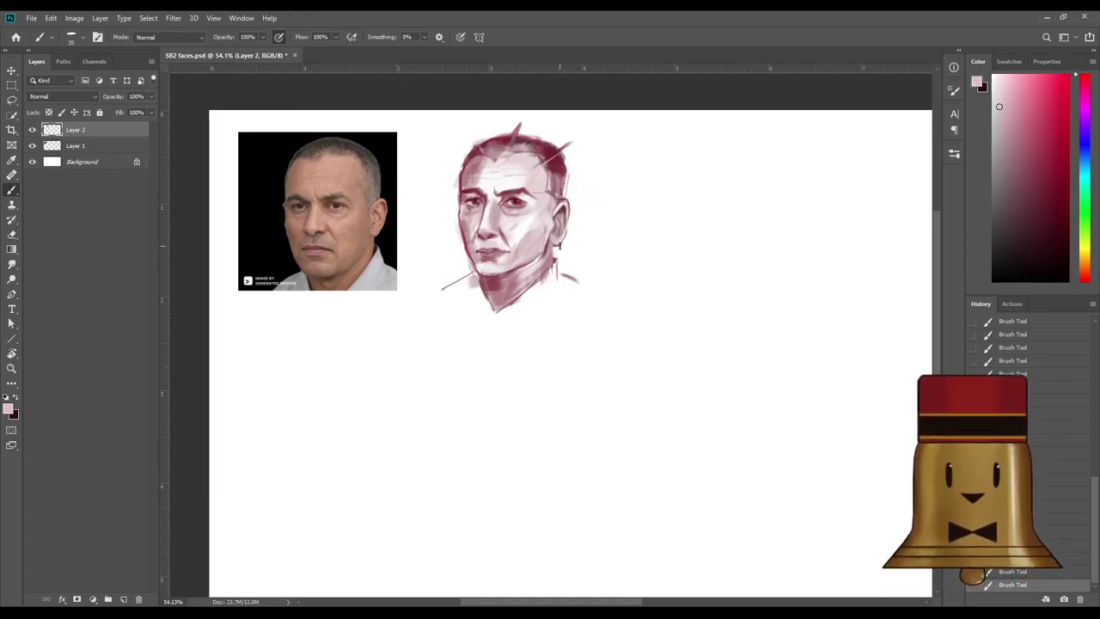
alt+click(562, 207)
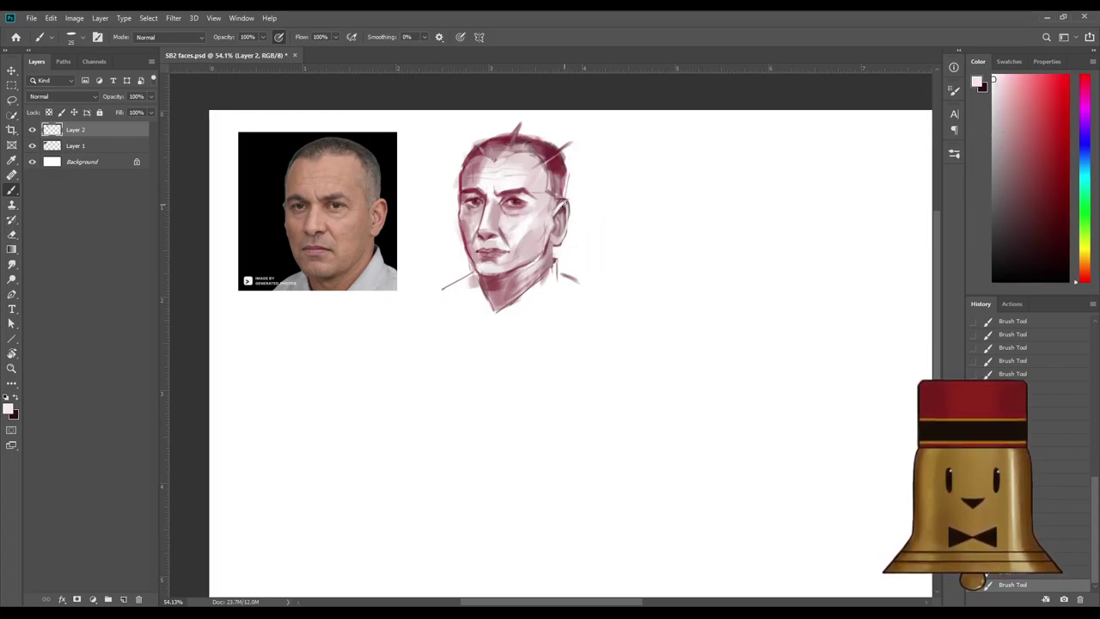
Shade the ear with dark red sampled from the side hair, and pick a brighter, more saturated red.
alt+click(562, 169)
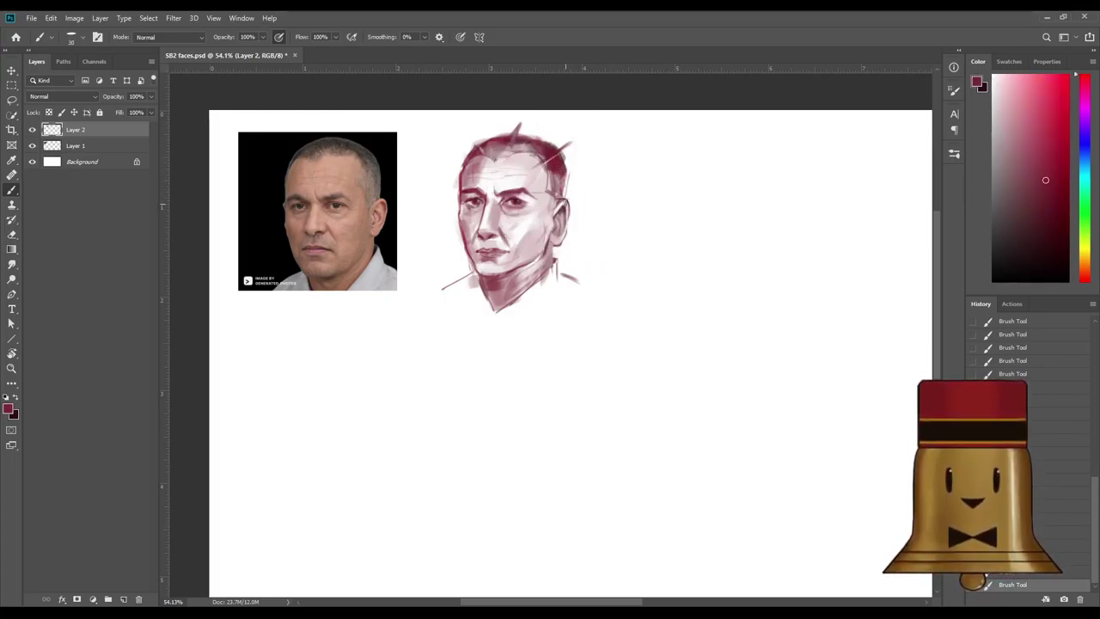
mouse_move(563, 206)
mouse_down()
mouse_move(569, 239)
mouse_move(557, 258)
mouse_move(548, 243)
mouse_move(557, 262)
mouse_up()
drag(1047, 118, 1060, 115)
Try a broad bright-red blush on the near cheek with the brush enlarged to size 500.
key(bracketright)
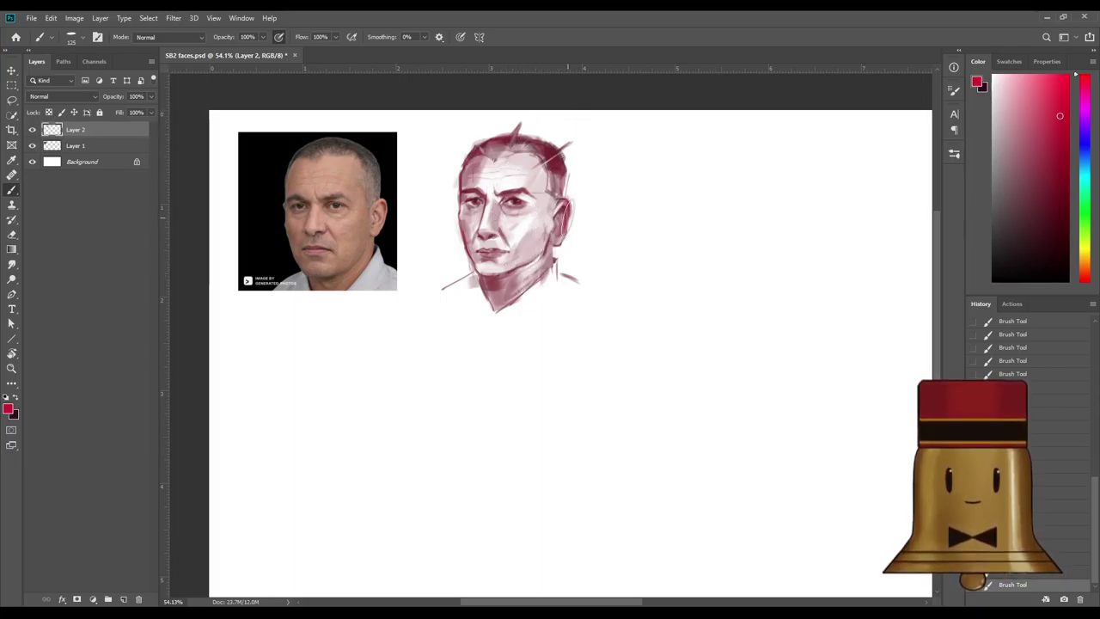
drag(521, 233, 542, 206)
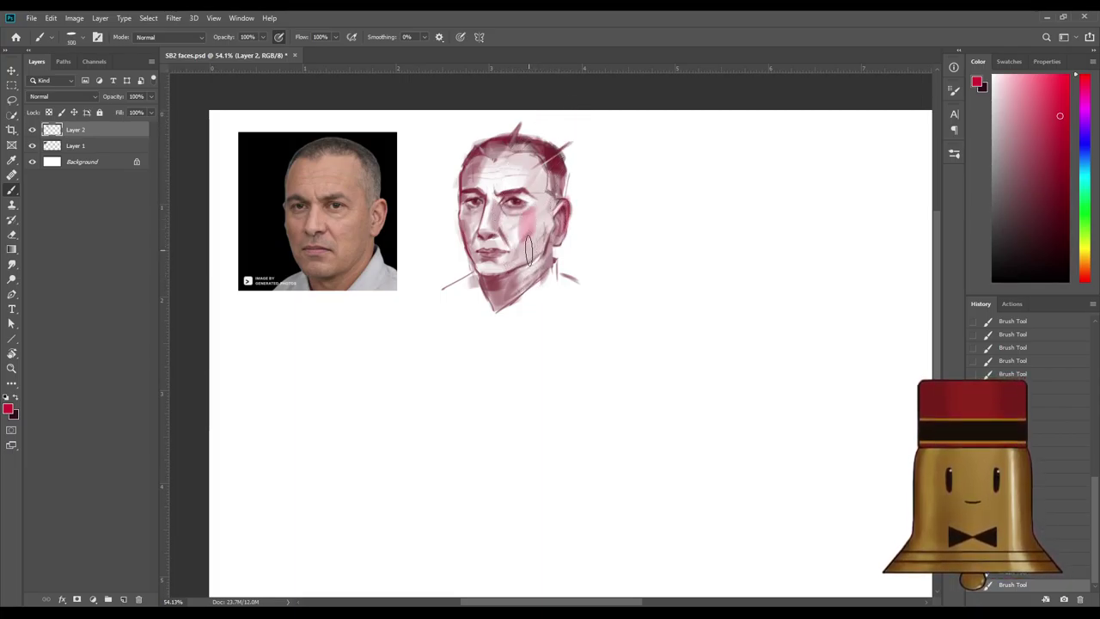
key(ctrl+z)
key(ctrl+shift+z)
key(ctrl+z)
Reduce the brush size and tint the nose with bright red, blending with a pink sampled from its tip.
key(bracketleft)
key(bracketleft)
key(bracketleft)
key(bracketleft)
key(bracketleft)
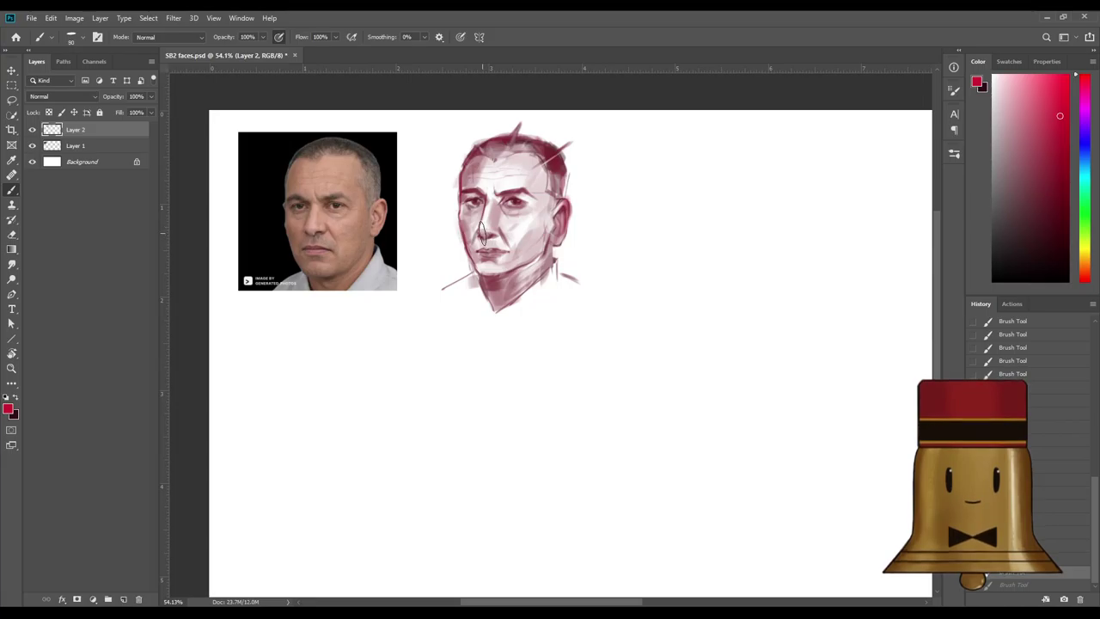
drag(481, 229, 490, 205)
alt+click(486, 227)
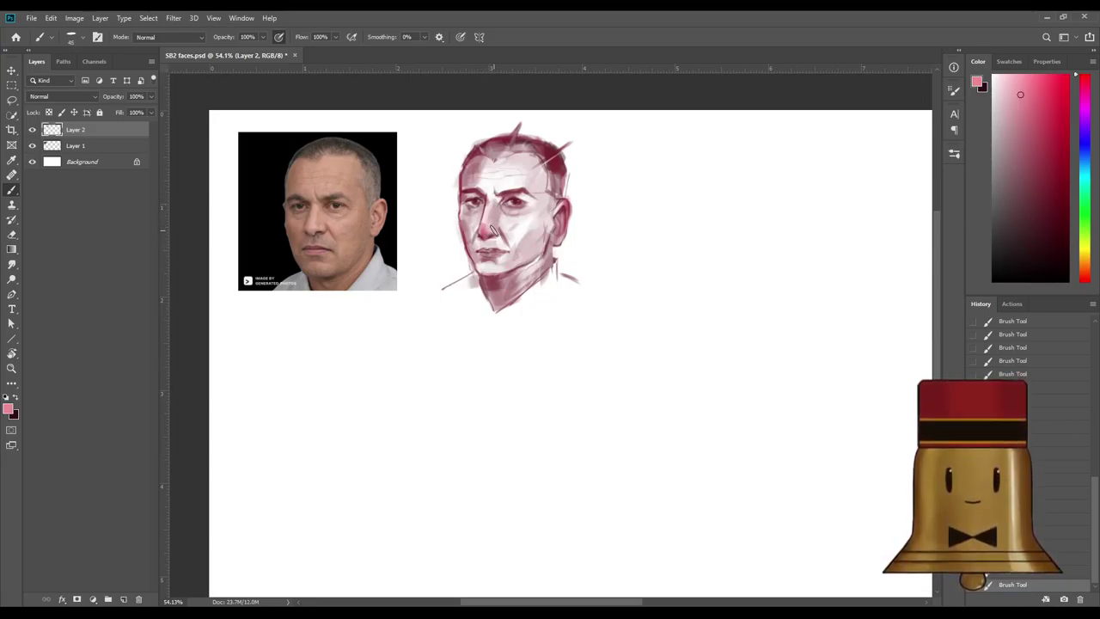
Redden the lips with tones sampled from the ear, and sample near-white from the chin to refine the area beneath them.
alt+click(567, 205)
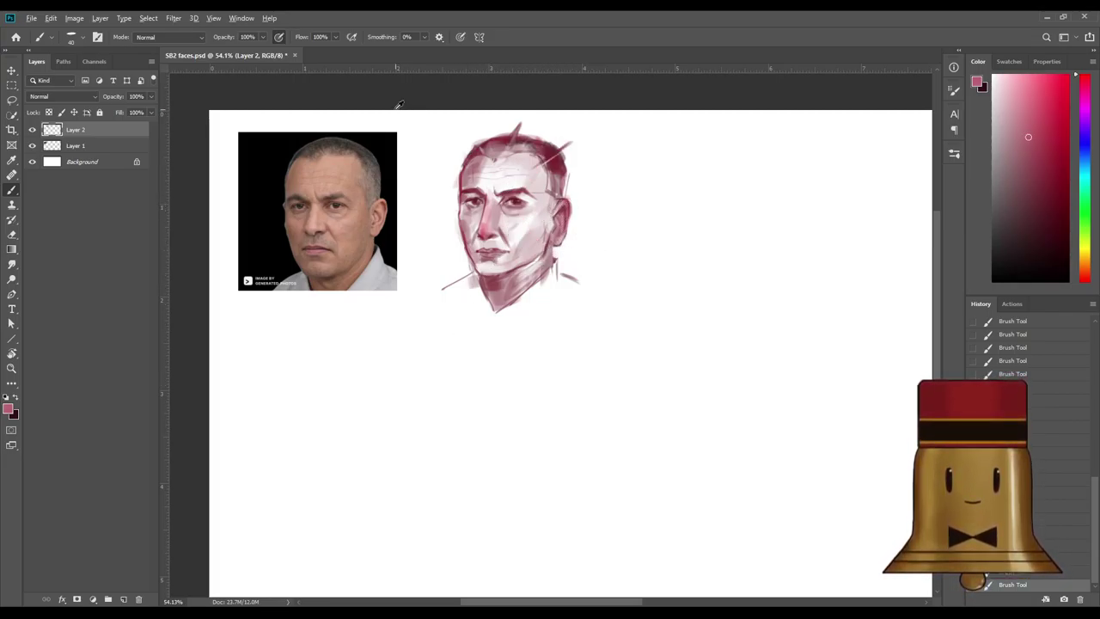
scroll(473, 174, down, 2)
scroll(470, 159, up, 1)
alt+click(556, 220)
alt+click(556, 219)
key([)
mouse_move(486, 258)
mouse_down()
mouse_move(478, 262)
mouse_move(502, 254)
mouse_up()
alt+click(491, 267)
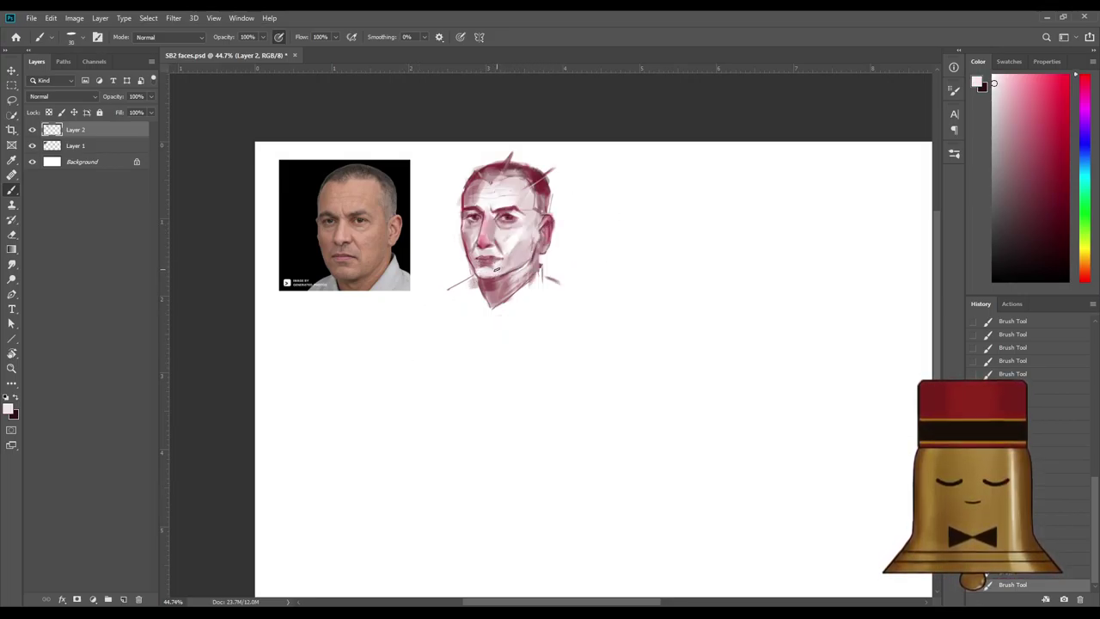
alt+click(491, 267)
Sample dark red from the hair, shade the neck, and add loose vertical strokes on both sides of it.
alt+click(540, 164)
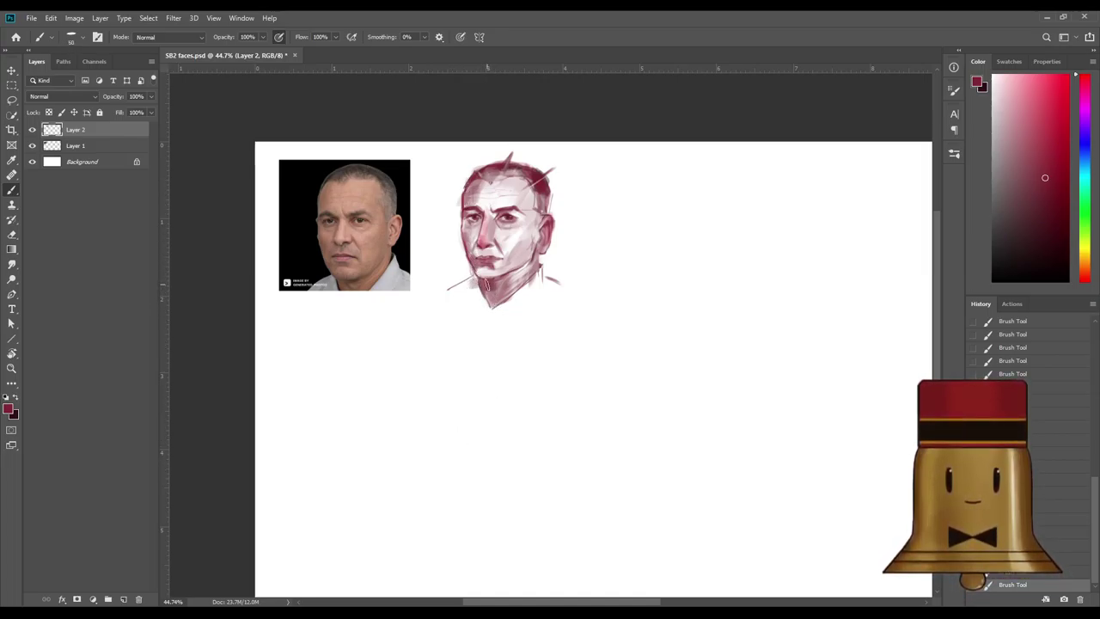
key(bracketleft)
key(bracketleft)
drag(540, 263, 532, 277)
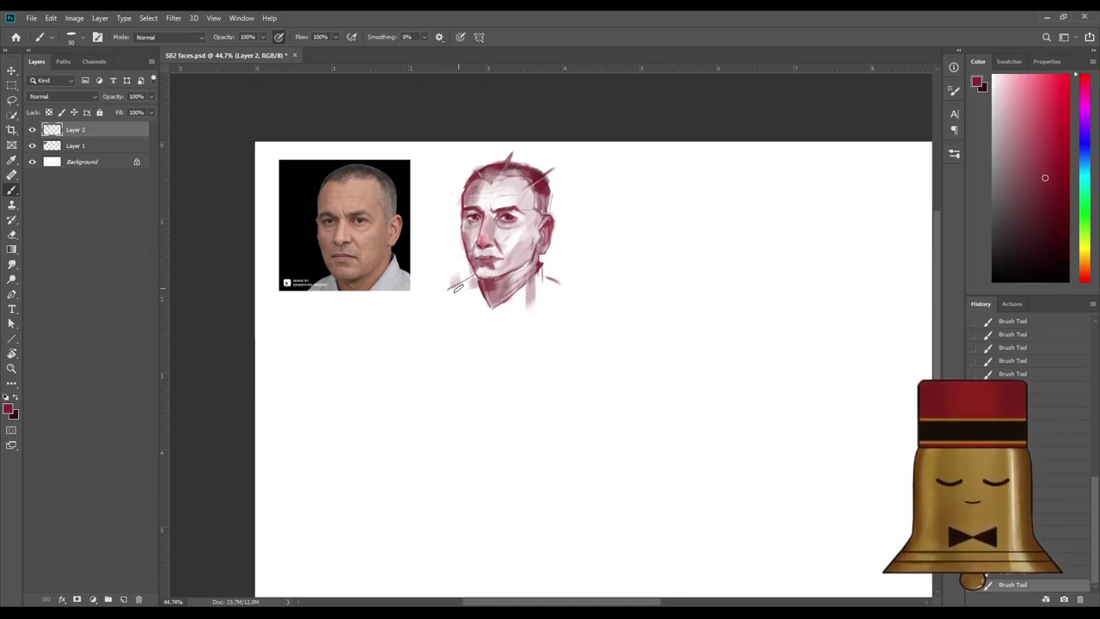
key(x)
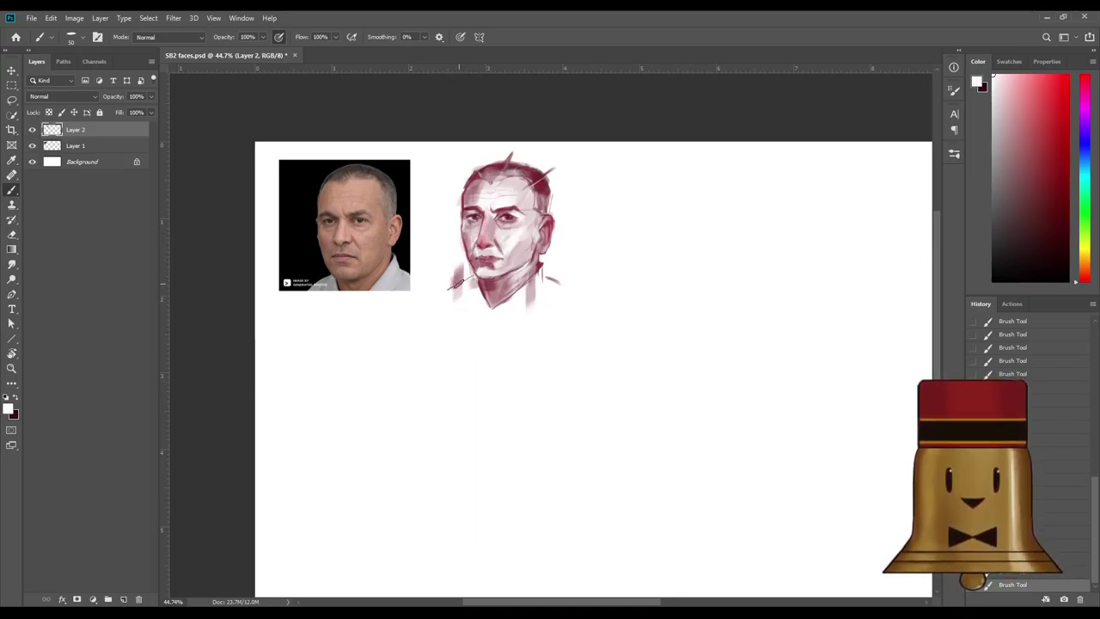
alt+click(460, 280)
drag(461, 263, 463, 302)
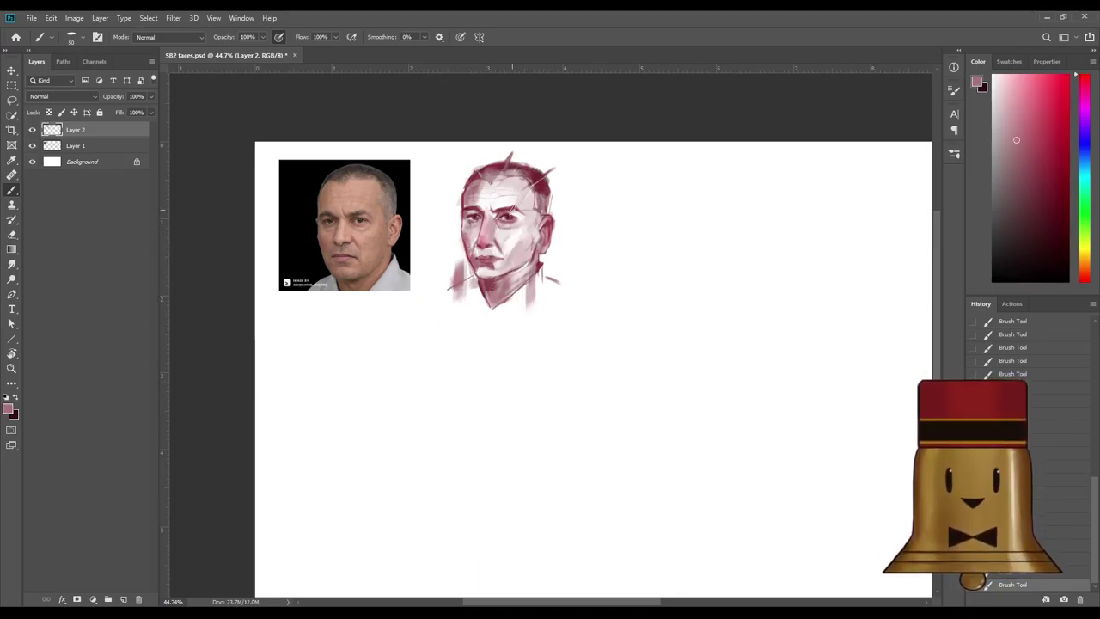
Add loose strokes around the upper hair edges with sampled hair reds, undoing and repainting those above the near temple.
alt+click(465, 184)
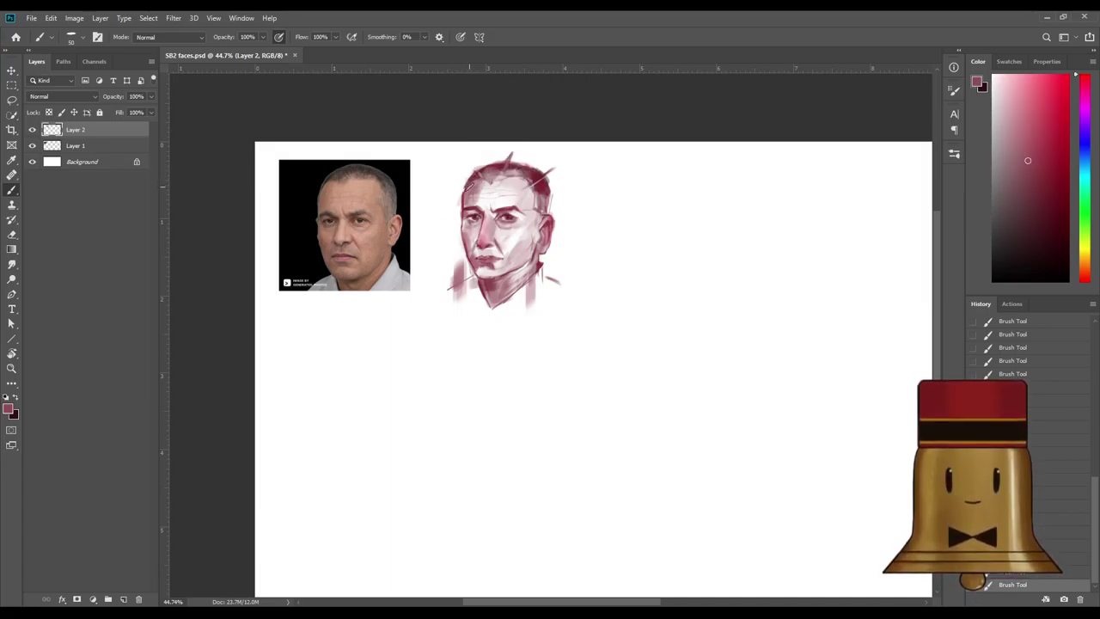
alt+click(543, 187)
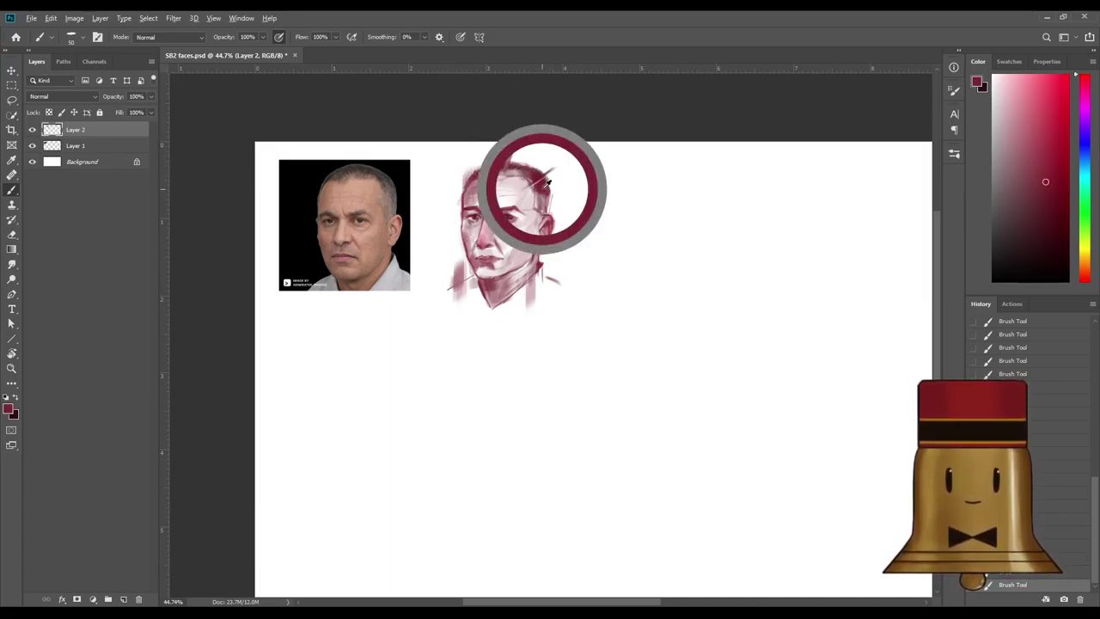
mouse_move(546, 174)
mouse_down()
mouse_move(550, 215)
mouse_move(543, 156)
mouse_up()
key(ctrl+z)
alt+click(544, 182)
key(ctrl+z)
alt+click(538, 189)
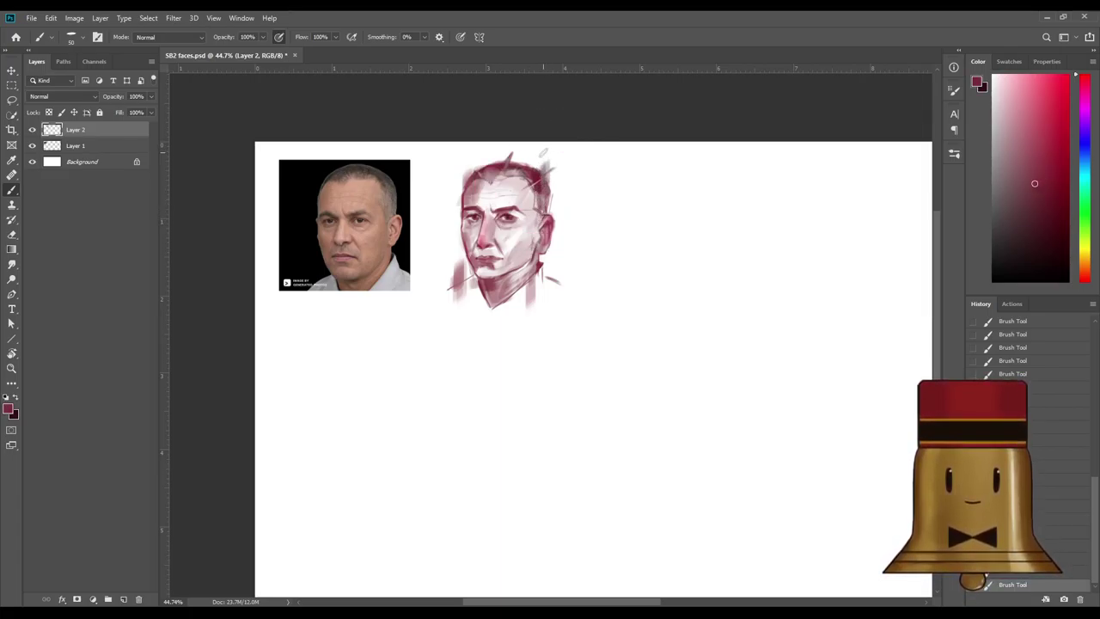
scroll(528, 332, down, 3)
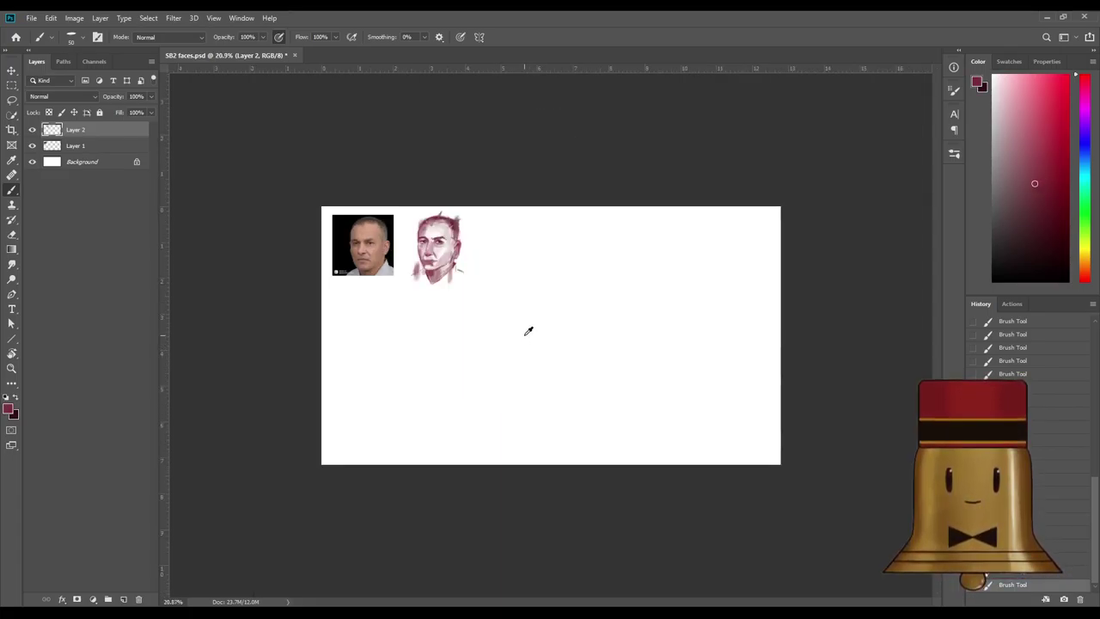
scroll(513, 307, up, 3)
scroll(489, 287, down, 3)
scroll(278, 196, up, 2)
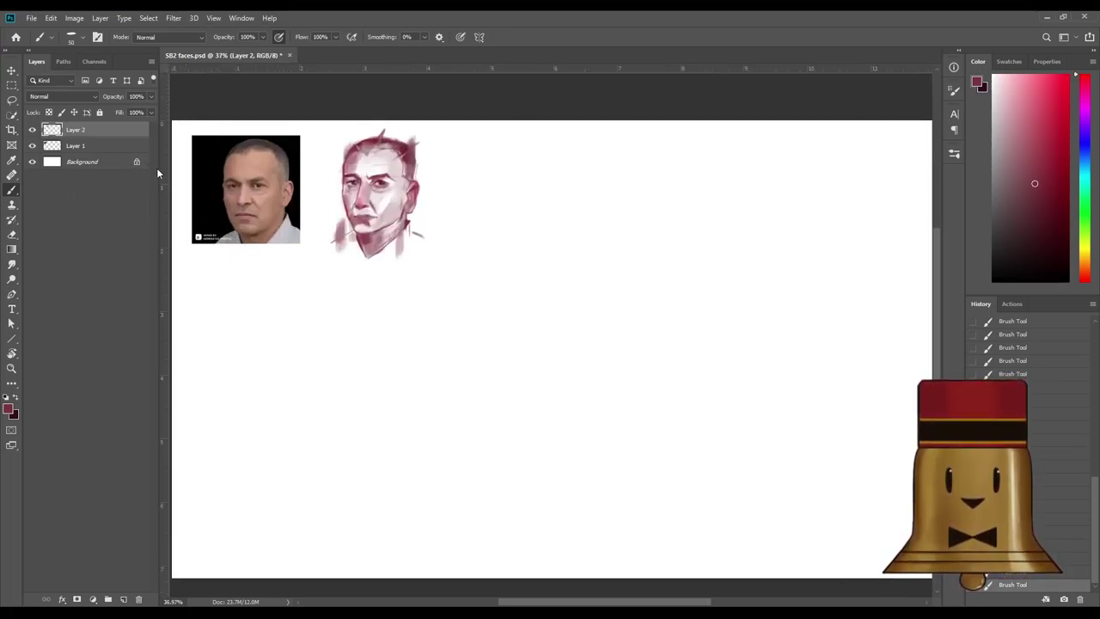
scroll(555, 296, up, 1)
scroll(400, 378, left, 4)
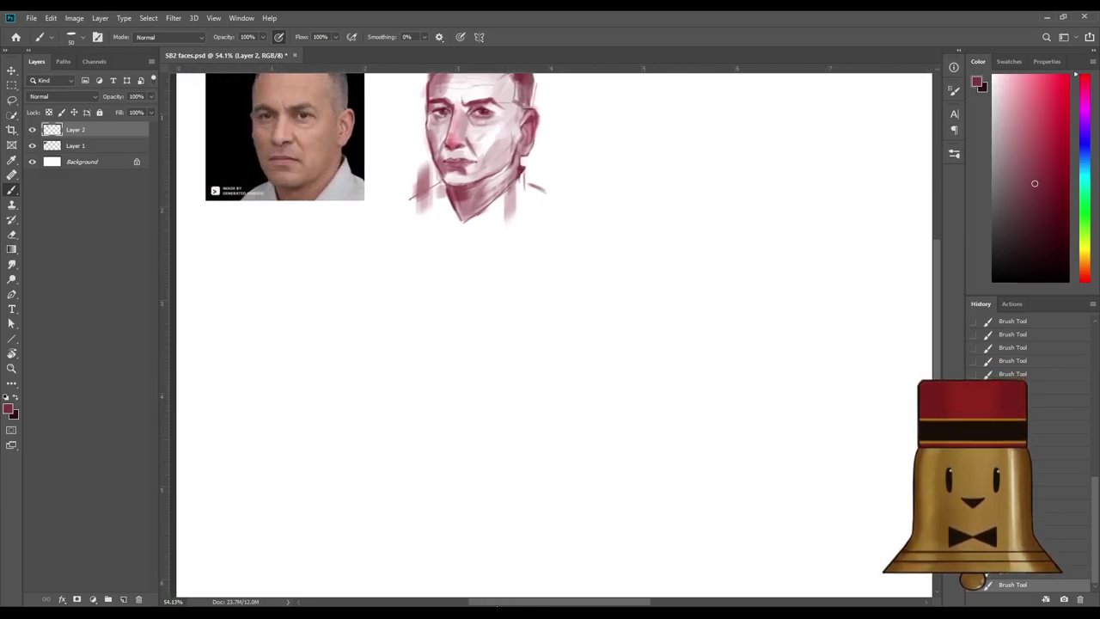
Paste the boy's reference photo and place it directly beneath the man's photo, aligned with its edges.
scroll(398, 381, down, 2)
scroll(341, 366, up, 1)
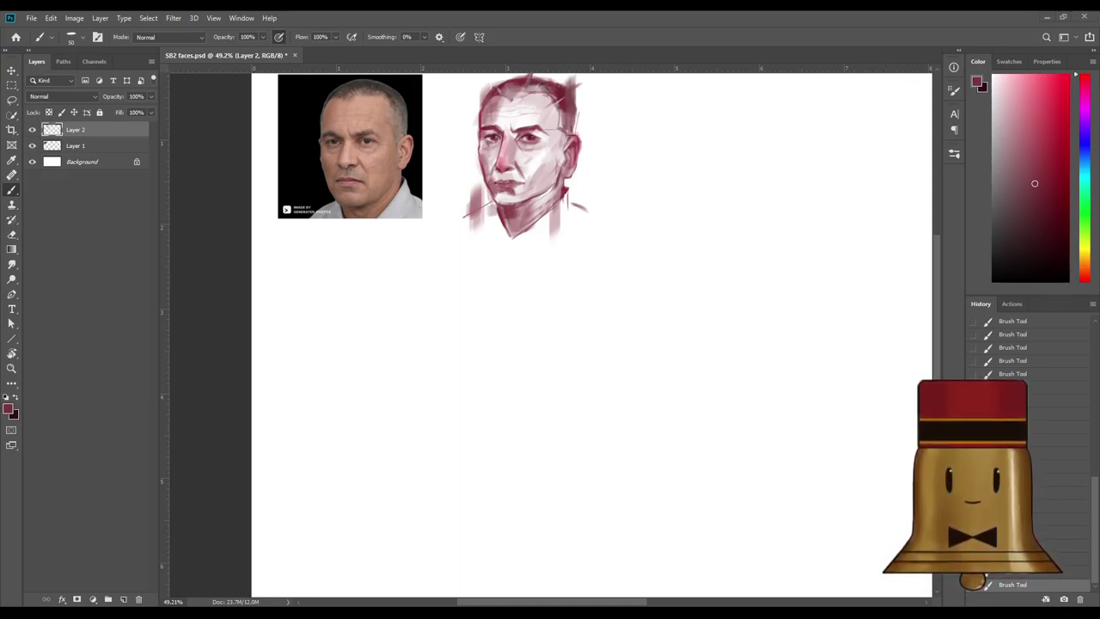
key(m)
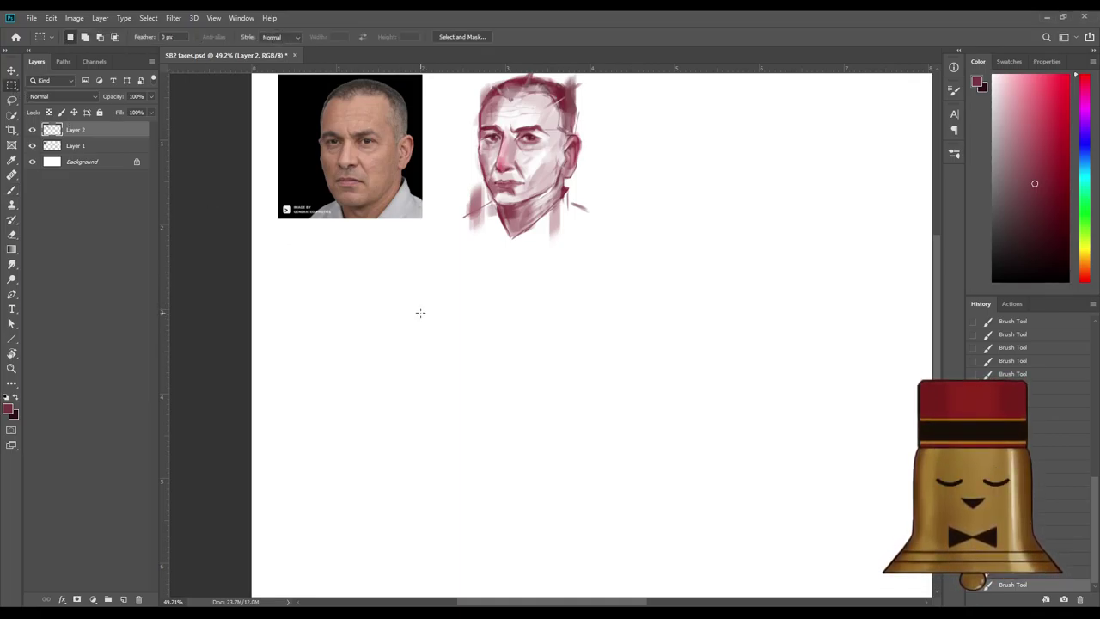
key(ctrl+v)
key(ctrl+t)
drag(584, 351, 370, 365)
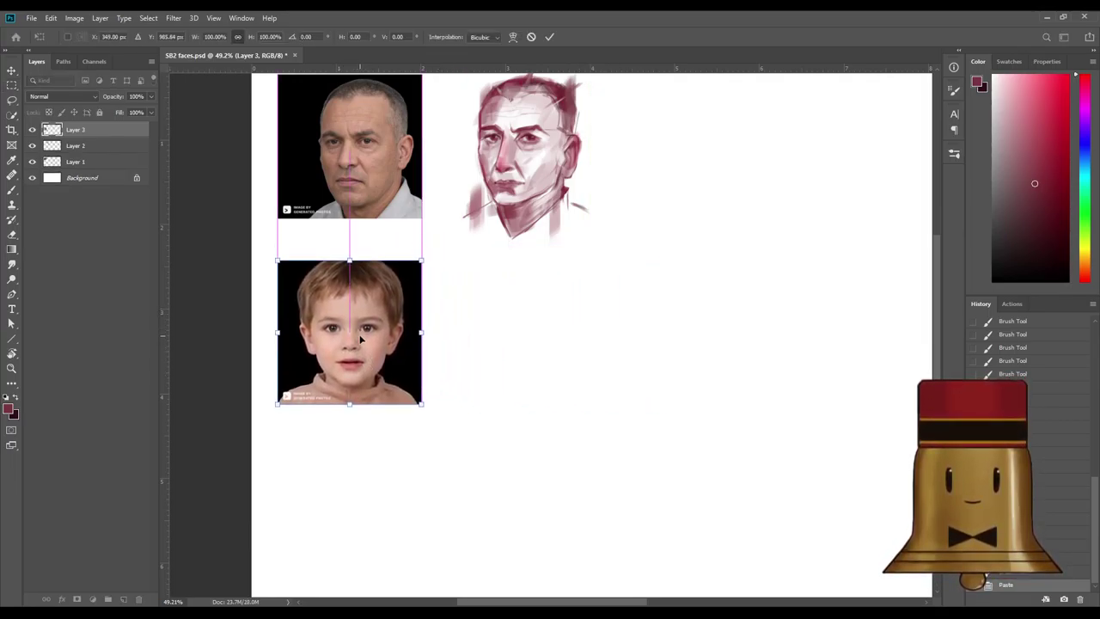
key(Return)
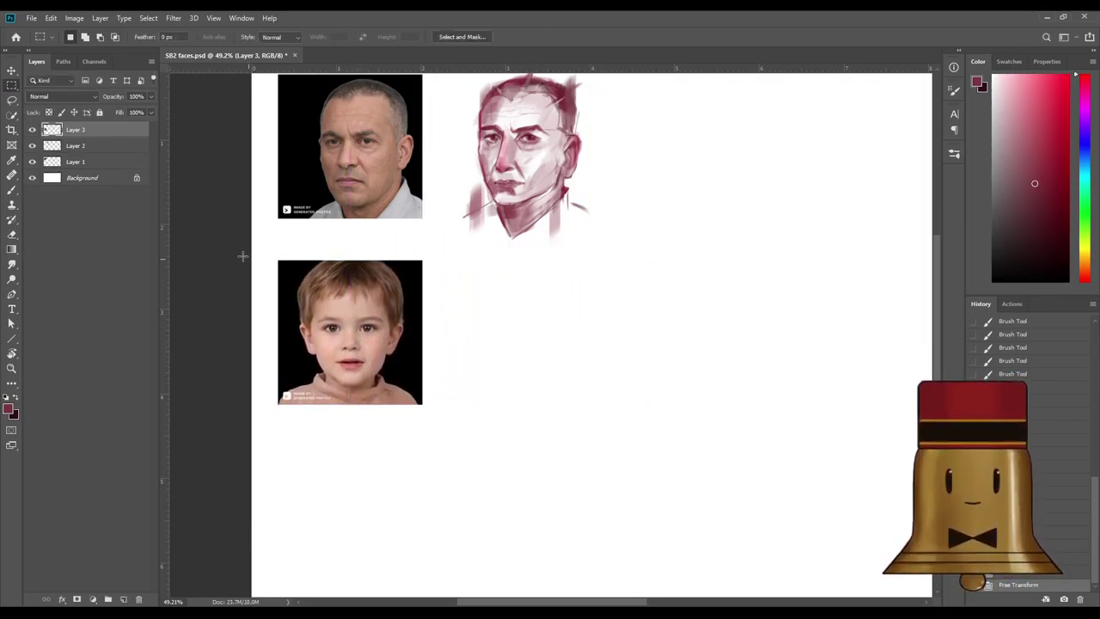
Try to merge Layer 2 with Layer 1.
click(112, 150)
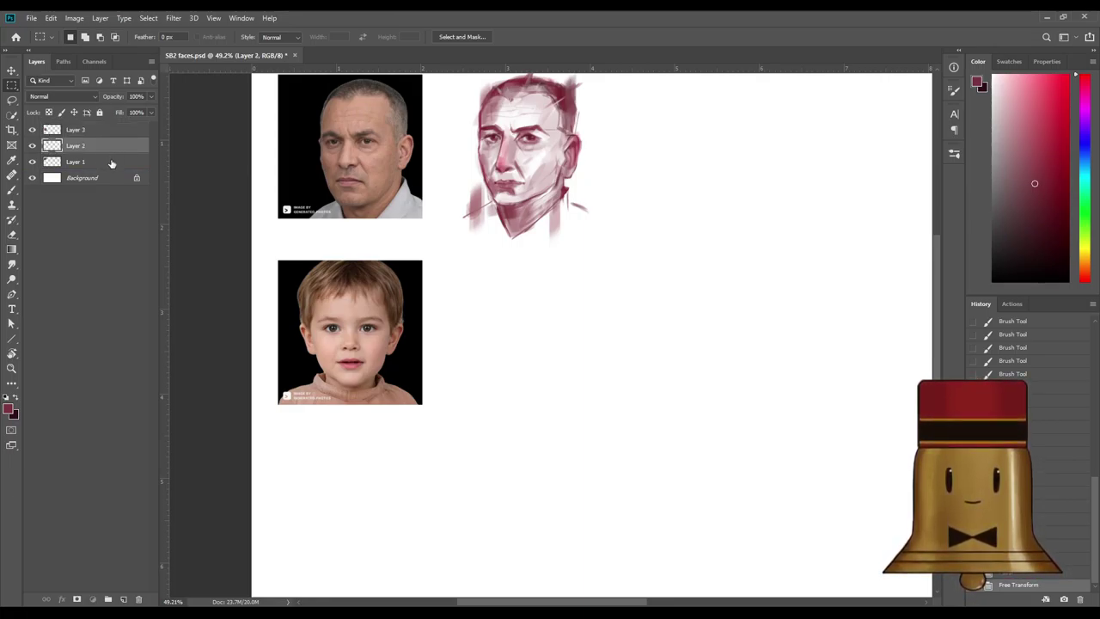
shift+click(111, 163)
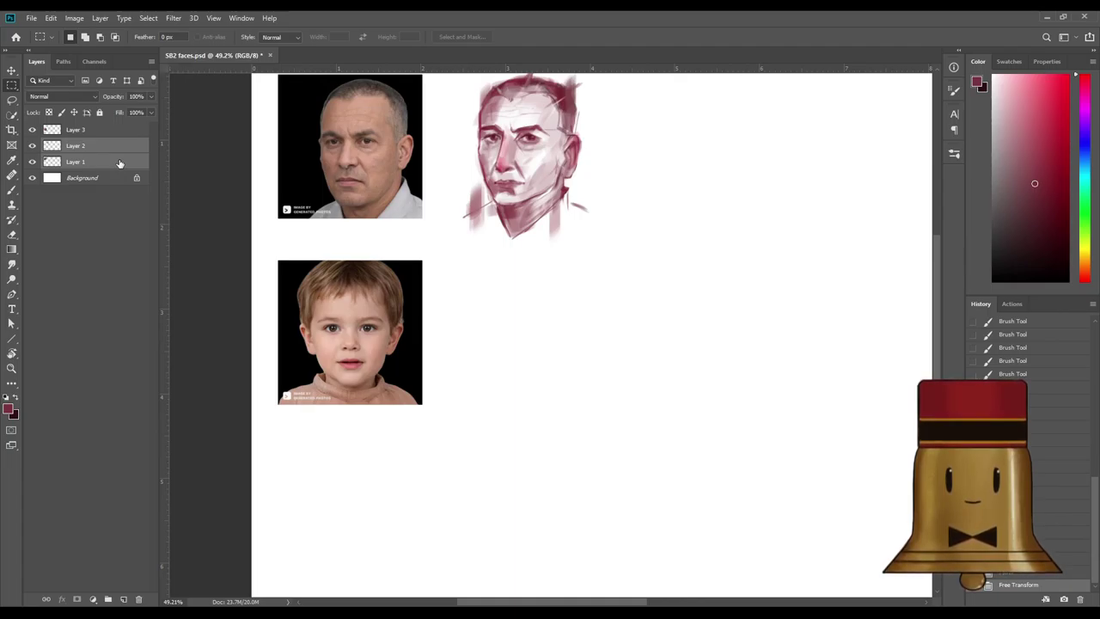
key(ctrl+e)
click(77, 131)
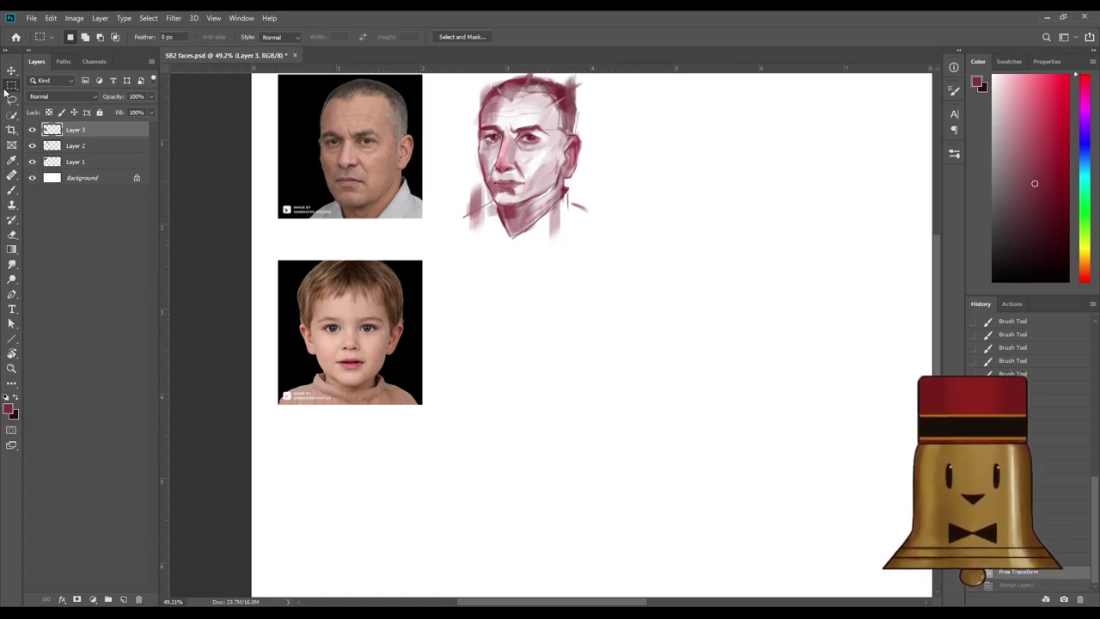
key(ctrl+z)
Group Layer 1 and Layer 2, and make Layer 3 active.
shift+click(90, 163)
drag(90, 166, 109, 599)
click(92, 129)
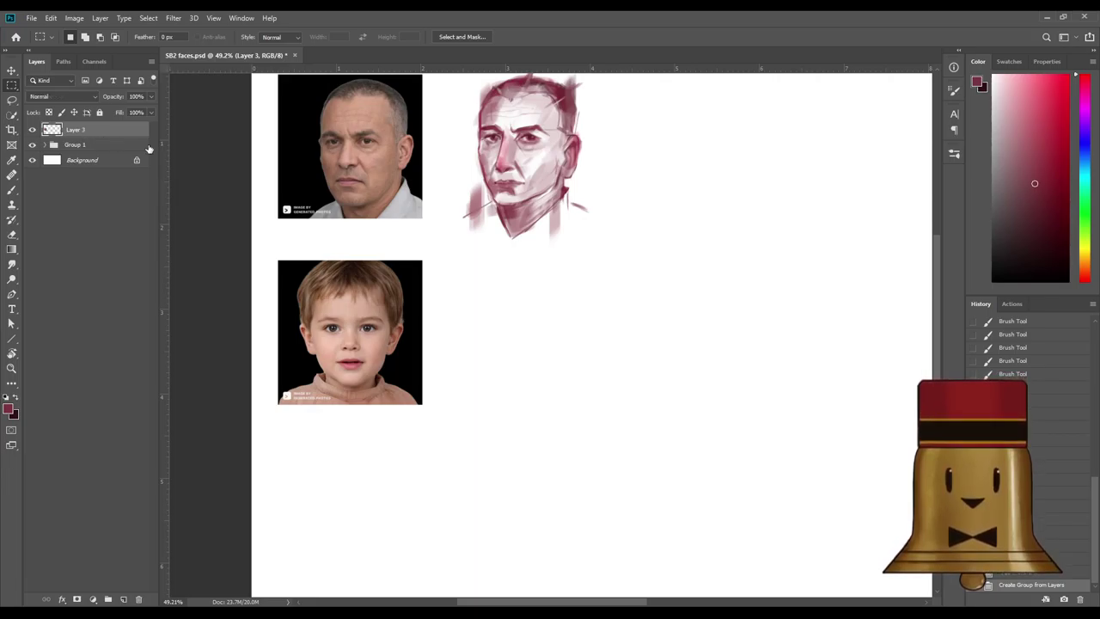
Move the boy's photo slightly down to widen the gap below the man's photo.
scroll(391, 284, up, 3)
scroll(615, 297, down, 4)
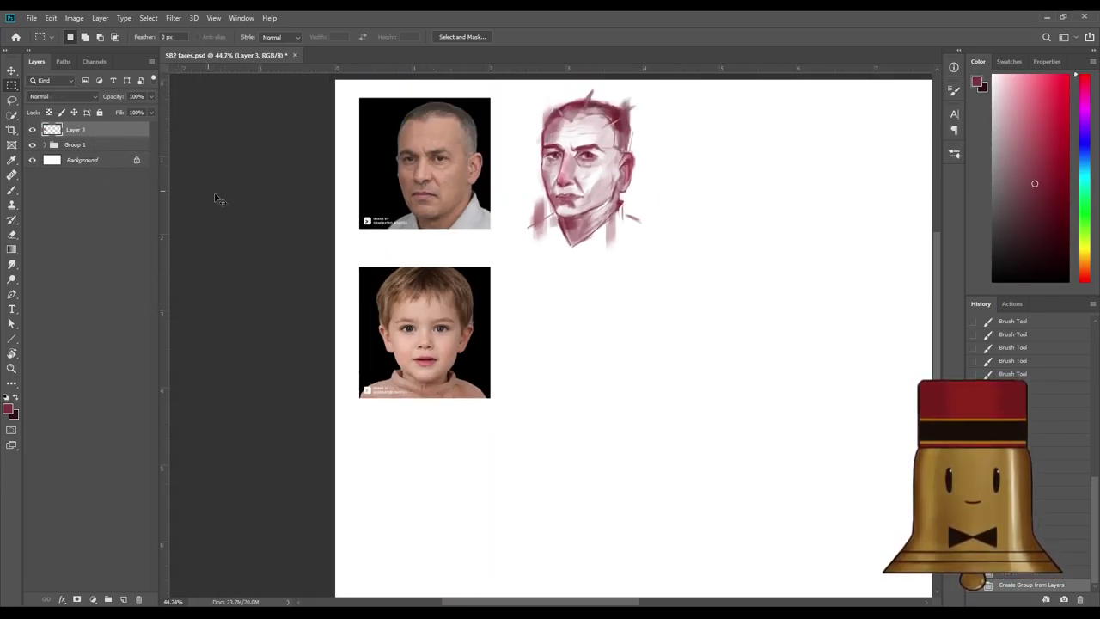
key(ctrl+t)
drag(433, 321, 432, 345)
key(Return)
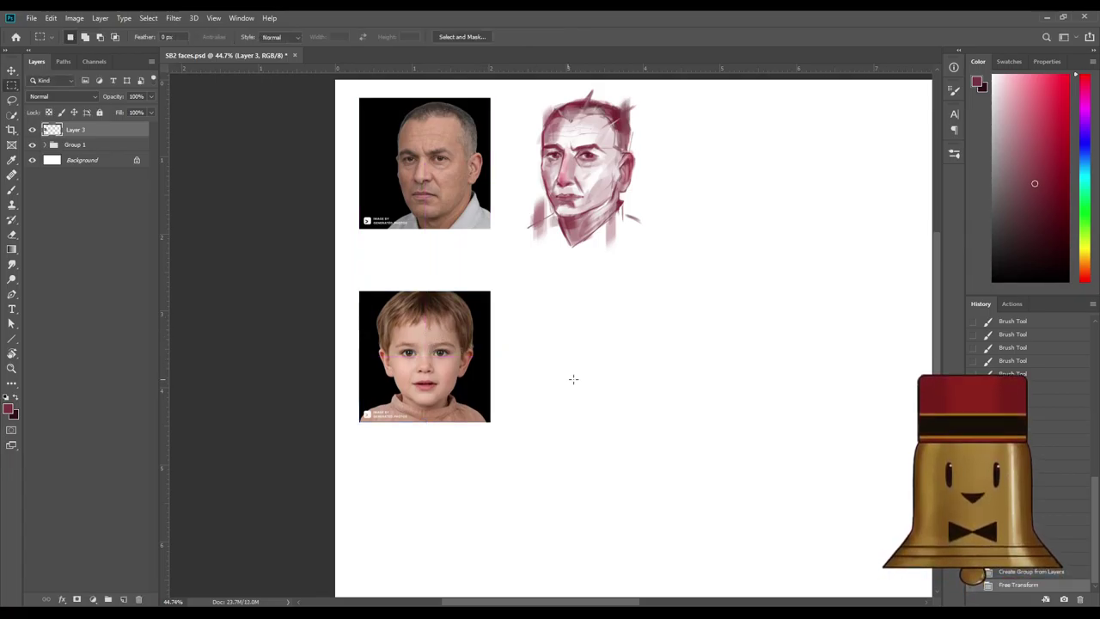
Pick a dark purple, reduce the brush to about 20 px, and sketch an oval beside the boy's photo, redoing the first try.
scroll(584, 349, down, 4)
scroll(312, 312, up, 7)
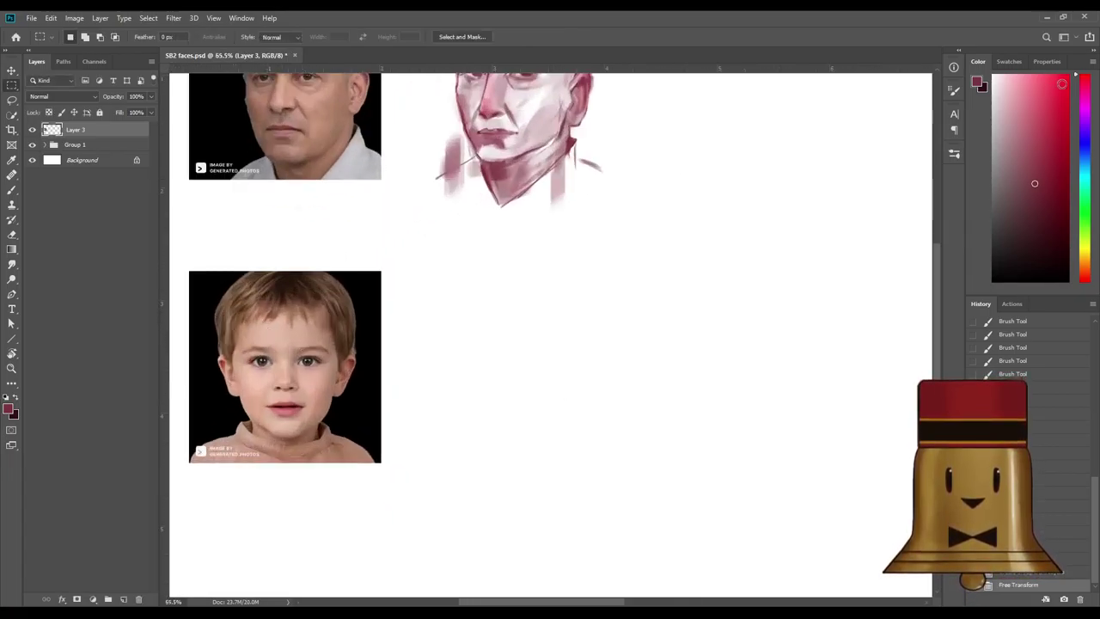
mouse_move(1083, 86)
mouse_down()
mouse_move(1078, 108)
mouse_move(1079, 97)
mouse_up()
click(1041, 187)
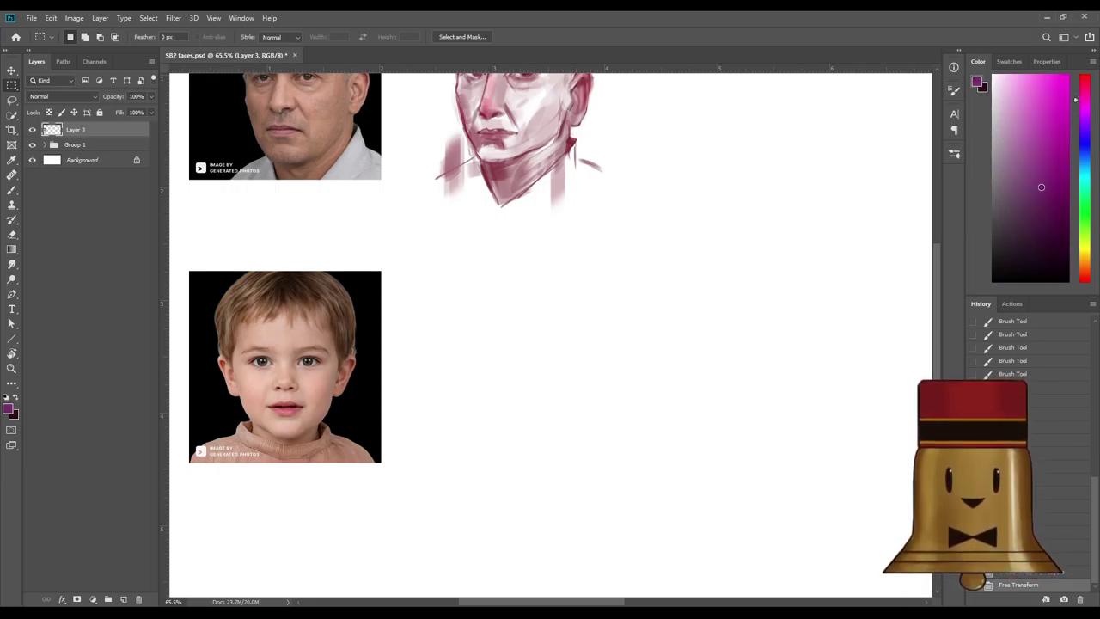
key(b)
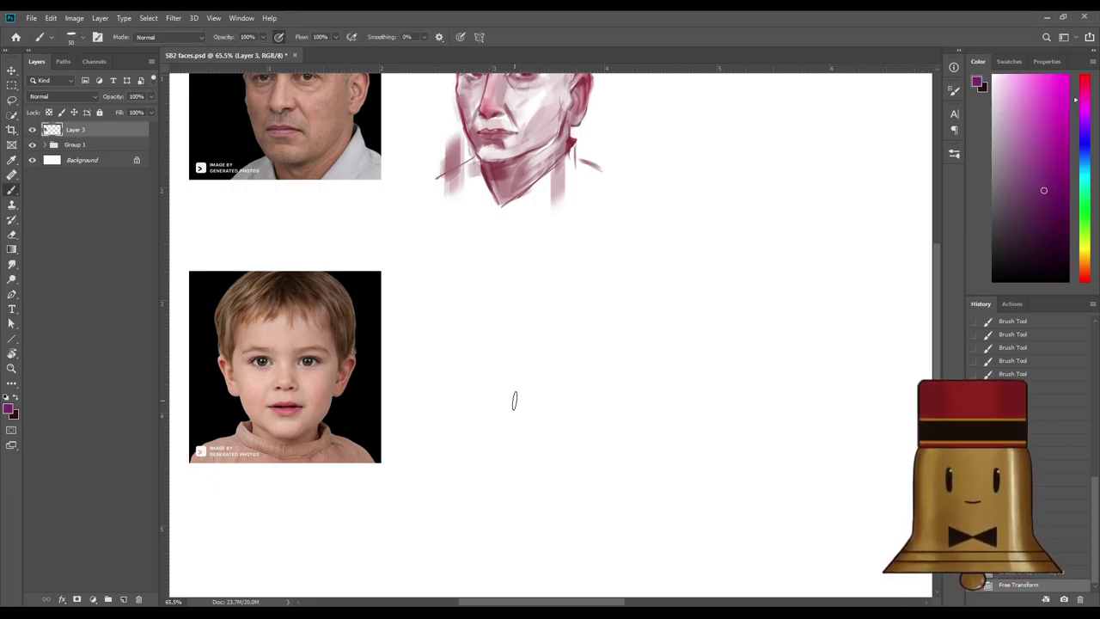
key([)
key([)
key([)
key([)
key([)
mouse_move(545, 294)
mouse_down()
mouse_move(470, 319)
mouse_move(525, 428)
mouse_up()
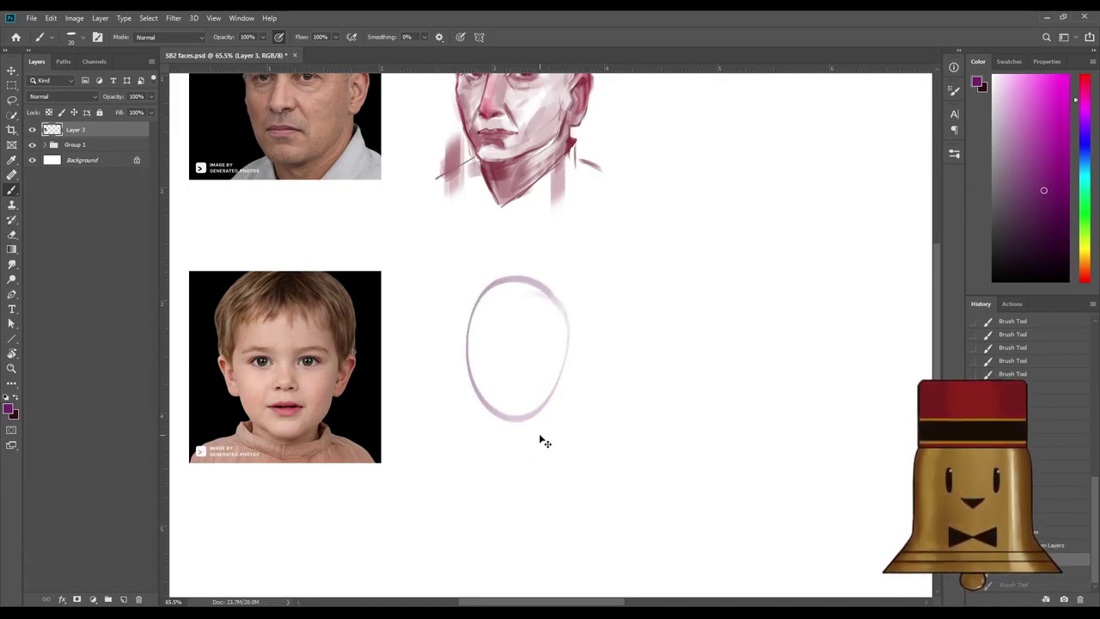
key(ctrl+z)
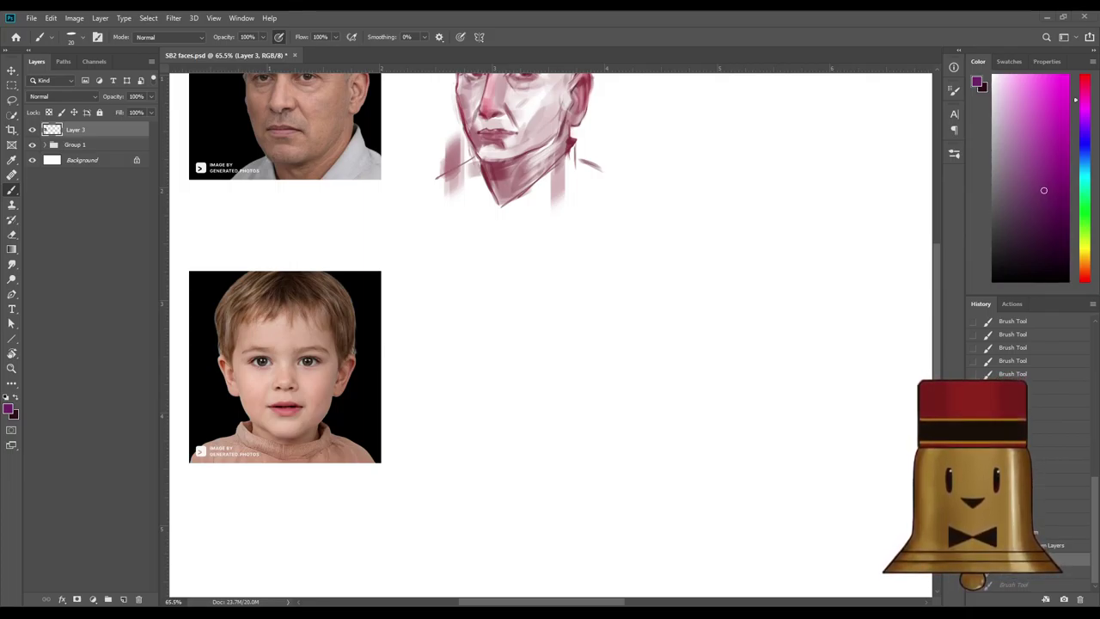
mouse_move(527, 280)
mouse_down()
mouse_move(492, 421)
mouse_move(479, 305)
mouse_move(591, 345)
mouse_up()
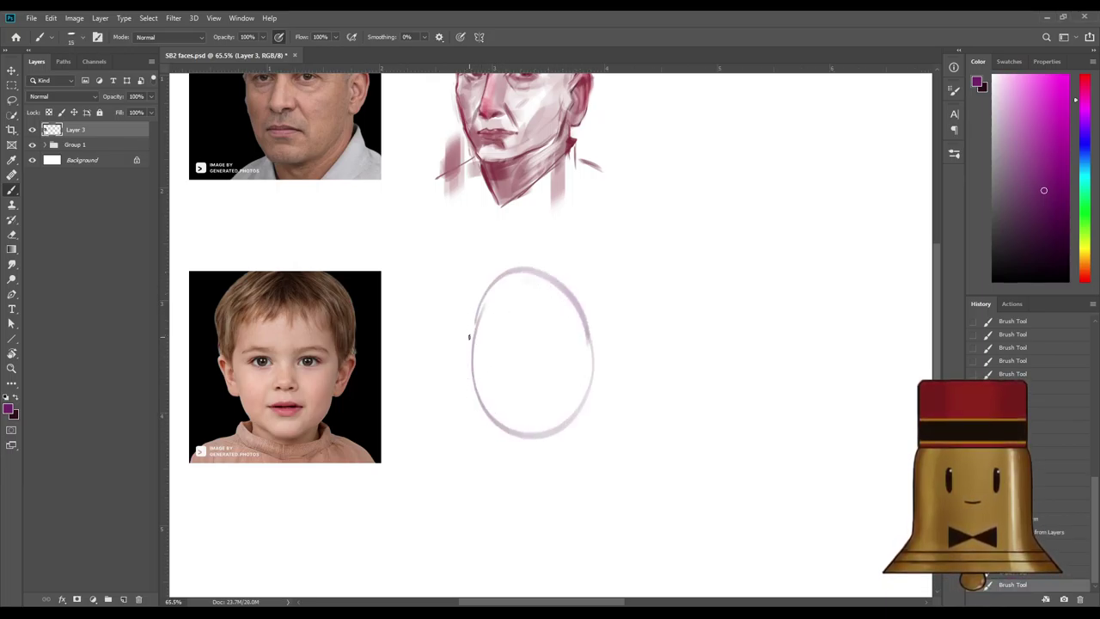
Sketch guide strokes along both sides of the oval and a flat line under the chin.
drag(470, 330, 475, 399)
drag(468, 361, 496, 436)
mouse_move(474, 394)
mouse_down()
mouse_move(492, 423)
mouse_move(521, 437)
mouse_up()
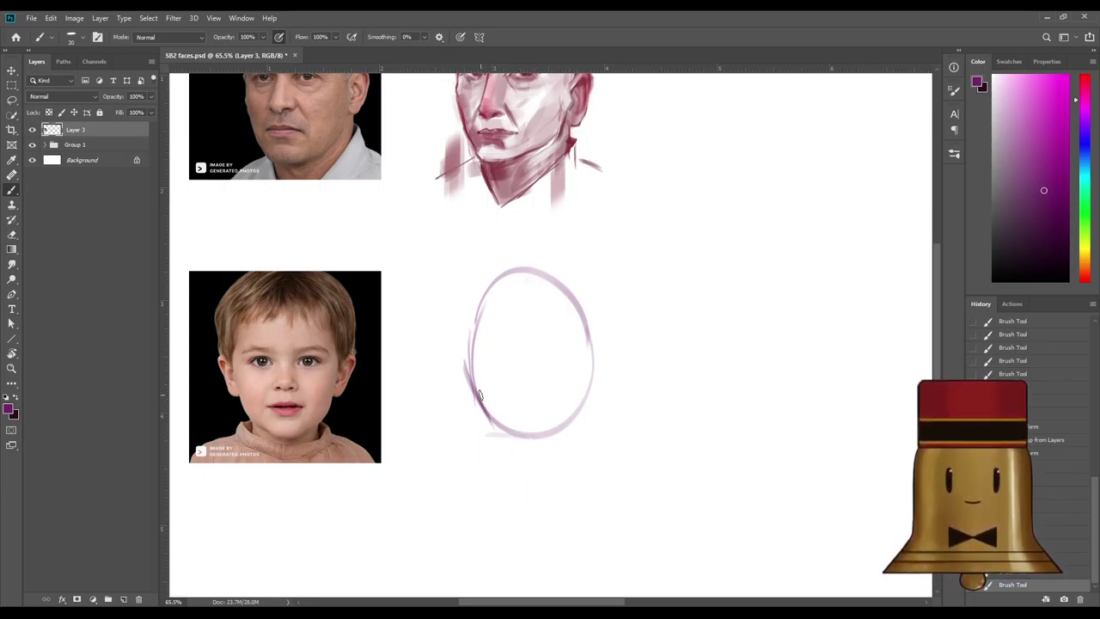
mouse_move(478, 400)
mouse_down()
mouse_move(505, 437)
mouse_move(596, 440)
mouse_up()
drag(455, 314, 464, 397)
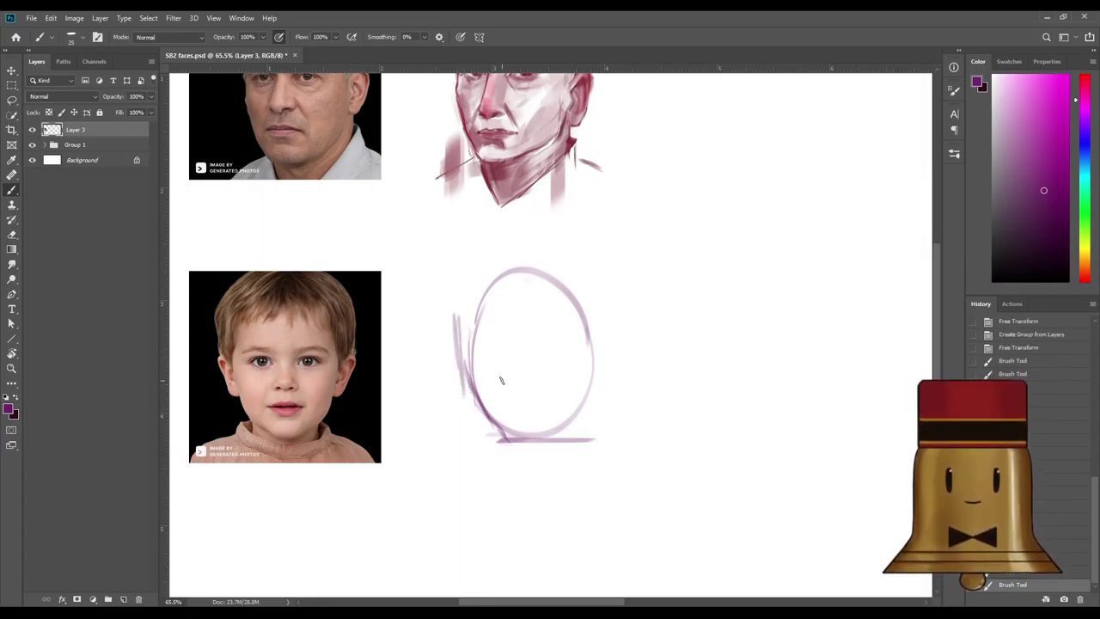
mouse_move(601, 321)
mouse_down()
mouse_move(591, 423)
mouse_move(588, 398)
mouse_up()
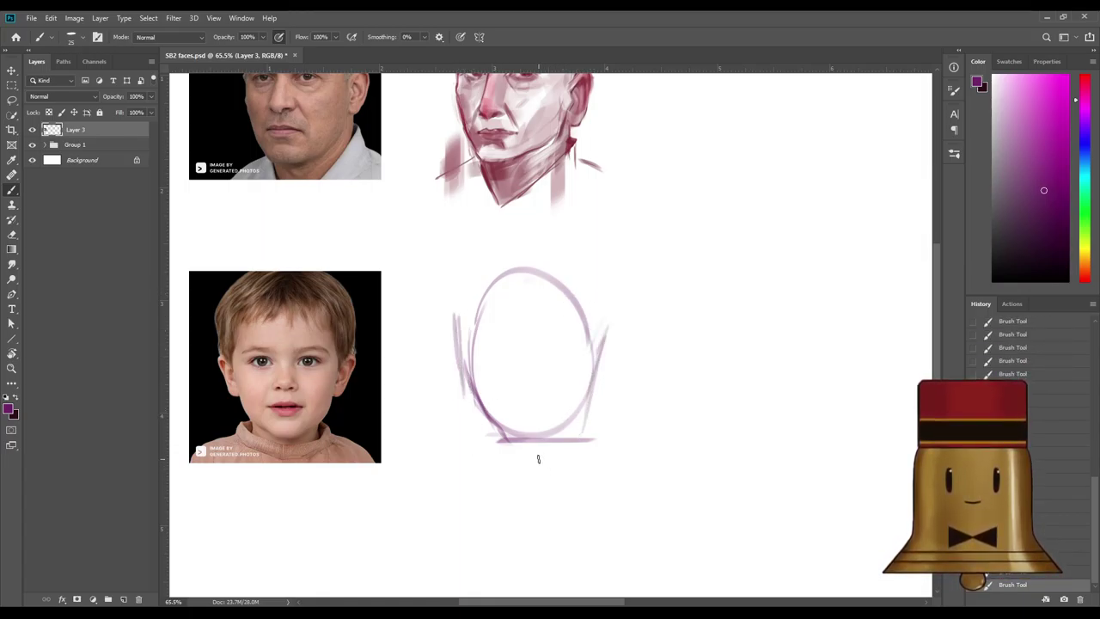
Enlarge the brush to 60 px, reinforce the boy's left-hand jaw line, and block in that upper corner of the head.
key(bracketright)
key(bracketright)
key(bracketright)
key(bracketright)
key(bracketright)
key(bracketright)
key(bracketright)
drag(467, 332, 490, 450)
drag(460, 335, 501, 466)
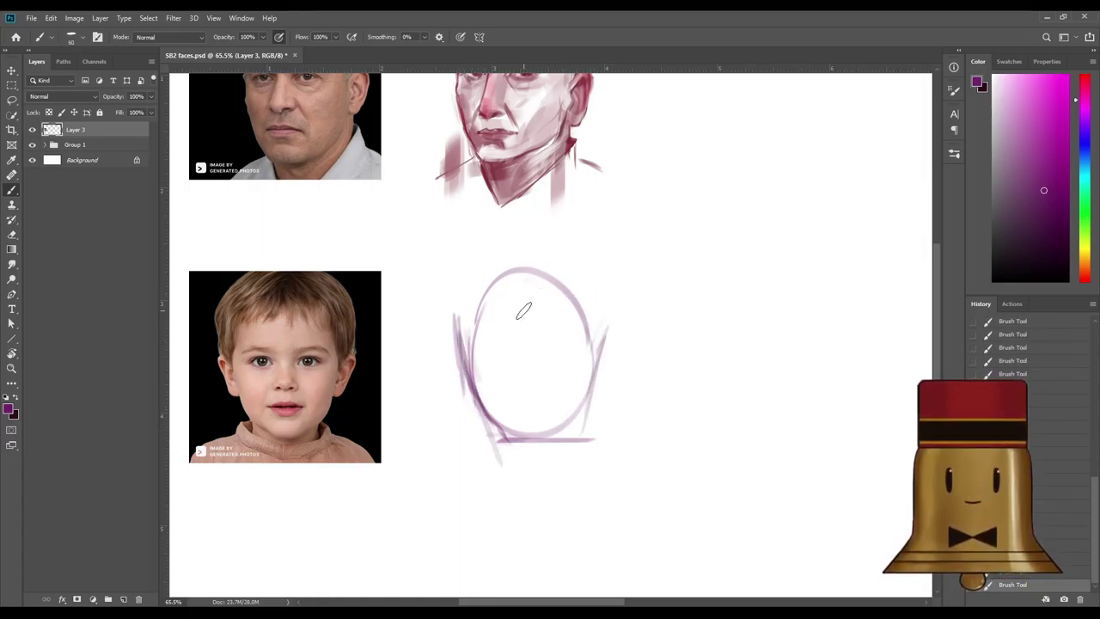
drag(452, 275, 458, 326)
drag(447, 283, 498, 253)
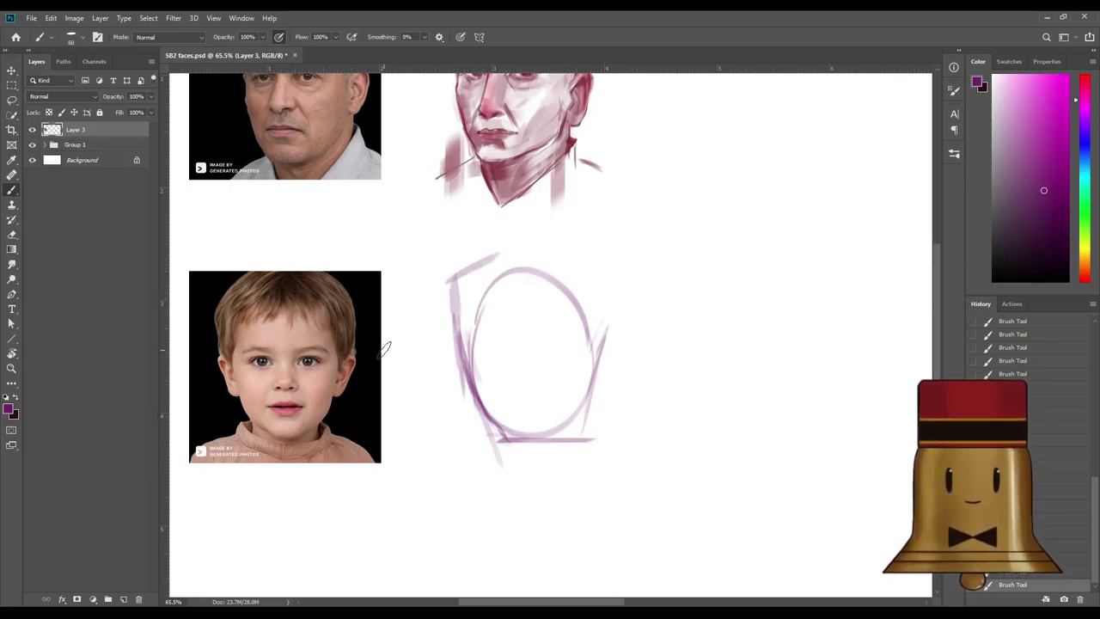
Reduce the brush slightly and sketch a broad arc over the oval for the top of the boy's hair.
scroll(640, 267, down, 5)
scroll(341, 230, up, 2)
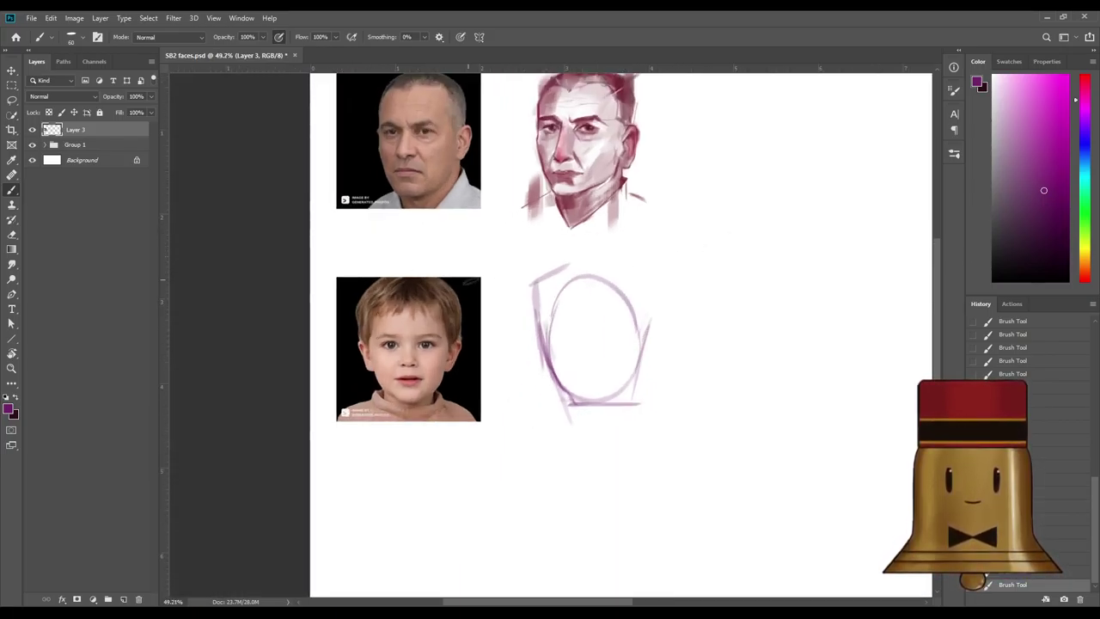
scroll(471, 281, up, 2)
scroll(643, 392, up, 1)
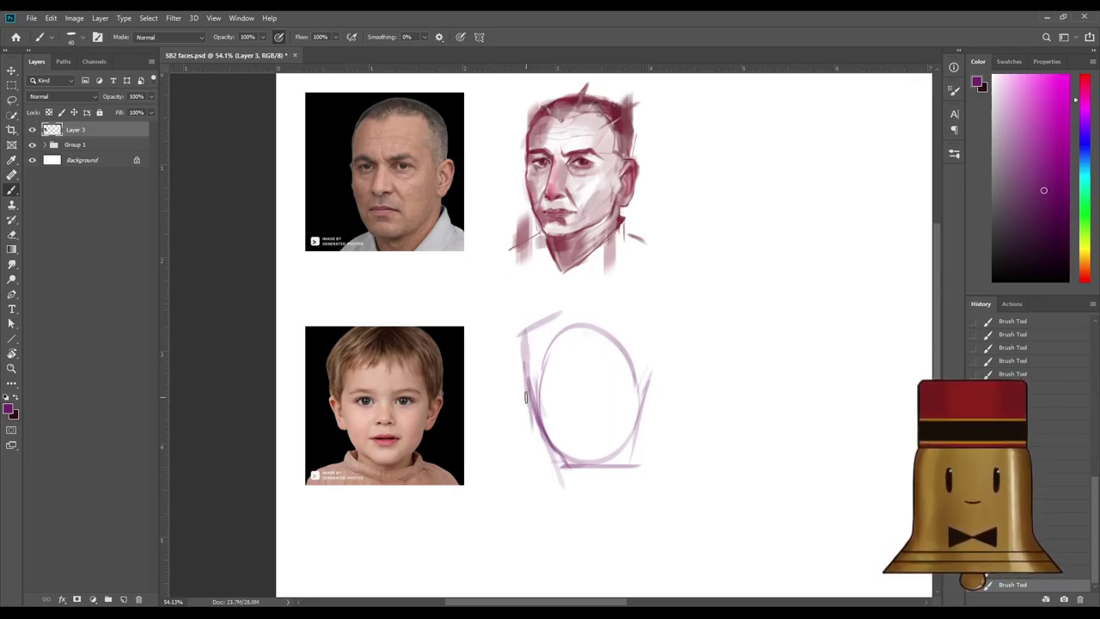
key([)
mouse_move(543, 330)
mouse_down()
mouse_move(644, 332)
mouse_move(598, 304)
mouse_move(639, 338)
mouse_move(653, 383)
mouse_move(628, 469)
mouse_up()
Reduce the brush size, strengthen the right-hand cheek and jaw line, and reinforce the chin curve.
key([)
key([)
key([)
drag(649, 380, 624, 466)
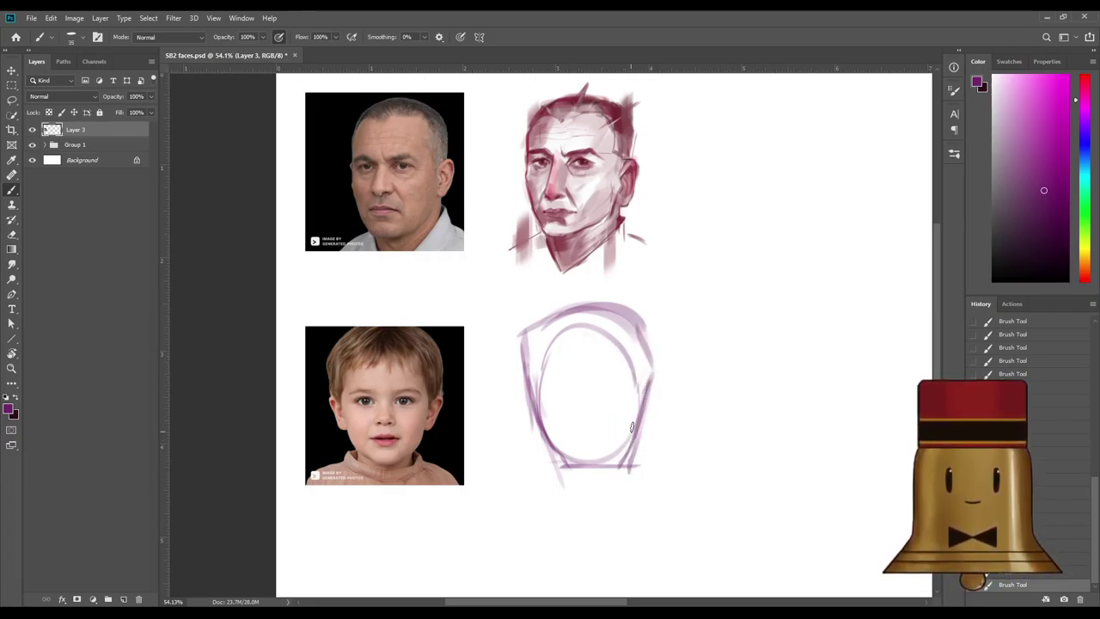
drag(638, 410, 617, 472)
mouse_move(550, 451)
mouse_down()
mouse_move(558, 464)
mouse_move(630, 465)
mouse_move(603, 464)
mouse_up()
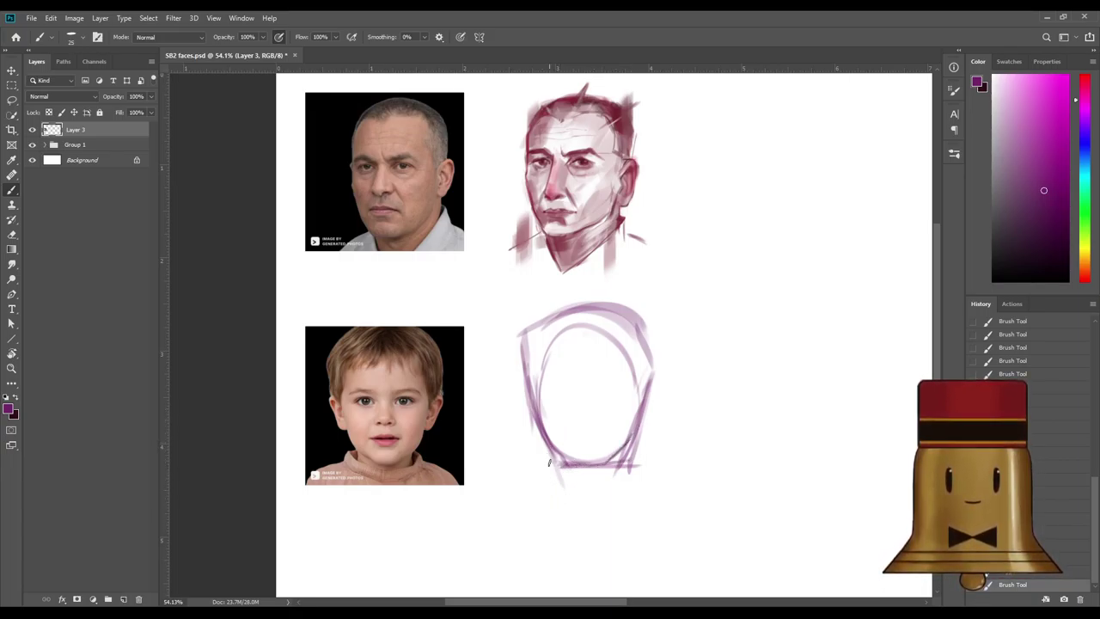
Undo the full-width eye line, mark a short stroke at the left-hand eye, and add two horizontal guidelines across the forehead.
drag(536, 398, 639, 397)
key(ctrl+z)
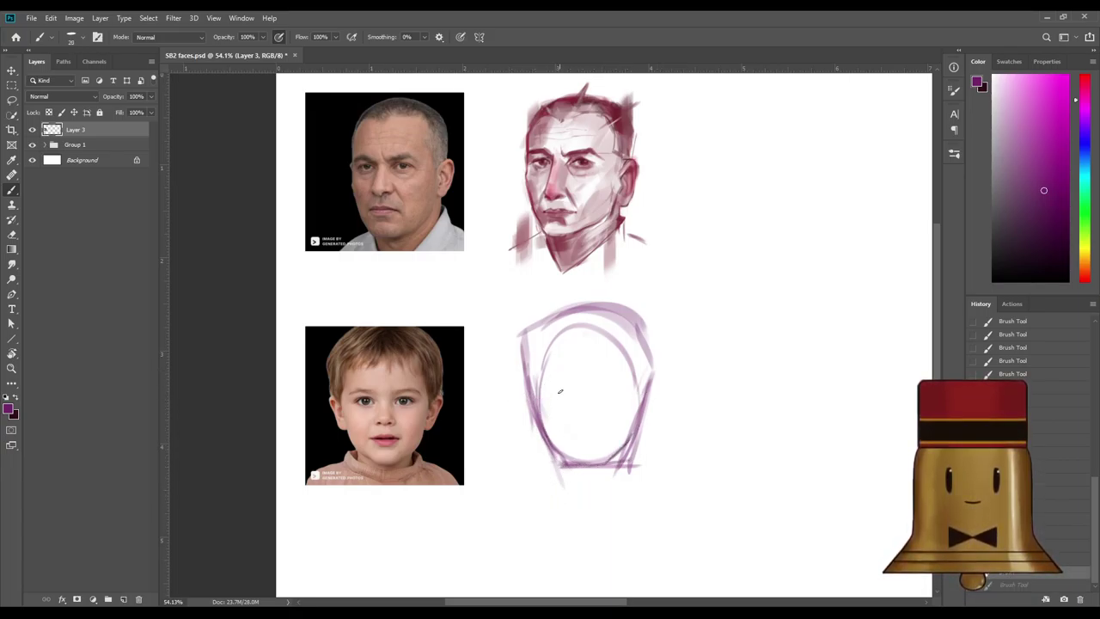
drag(543, 392, 574, 388)
drag(548, 347, 637, 344)
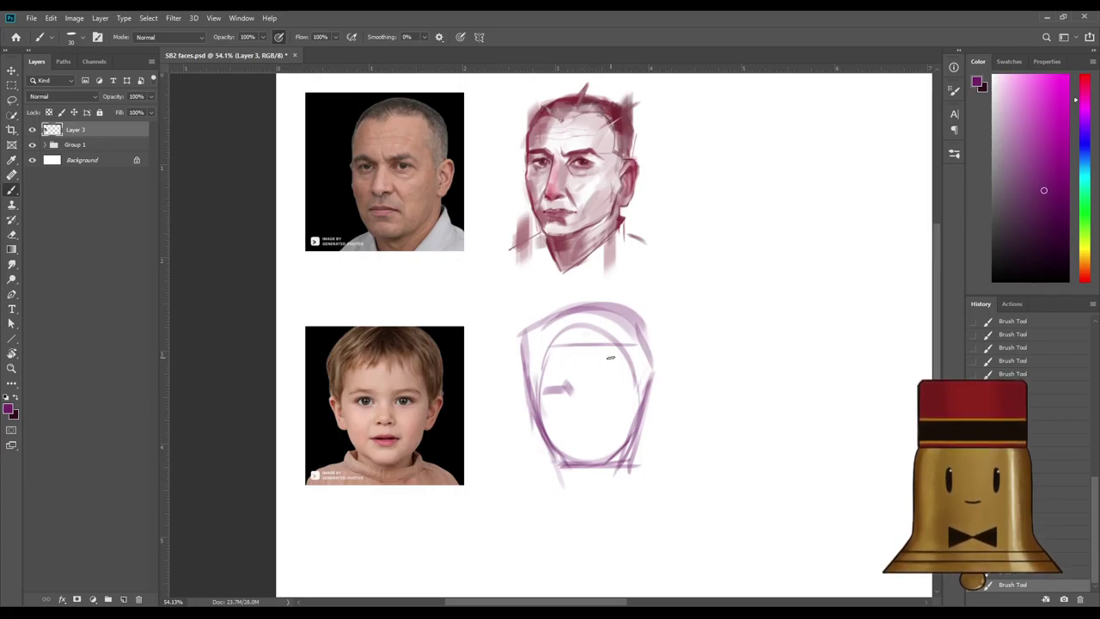
mouse_move(561, 355)
mouse_down()
mouse_move(619, 354)
mouse_move(604, 332)
mouse_move(599, 356)
mouse_move(615, 334)
mouse_move(617, 355)
mouse_move(616, 338)
mouse_move(558, 360)
mouse_up()
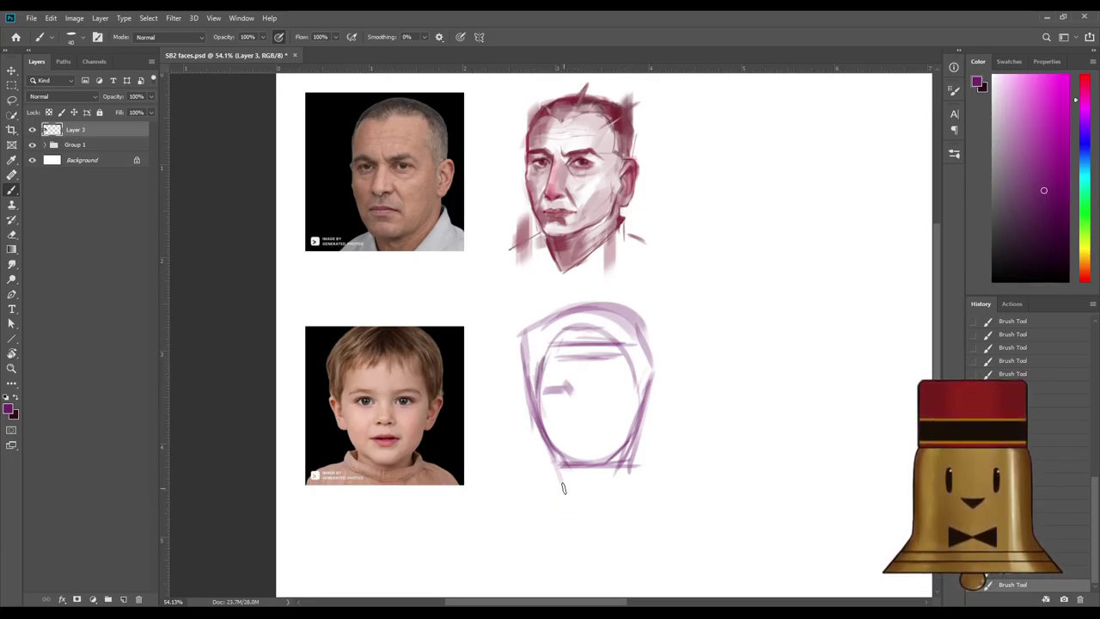
Darken the left-hand side of the face and sketch an ear on each side of the head.
drag(532, 371, 535, 394)
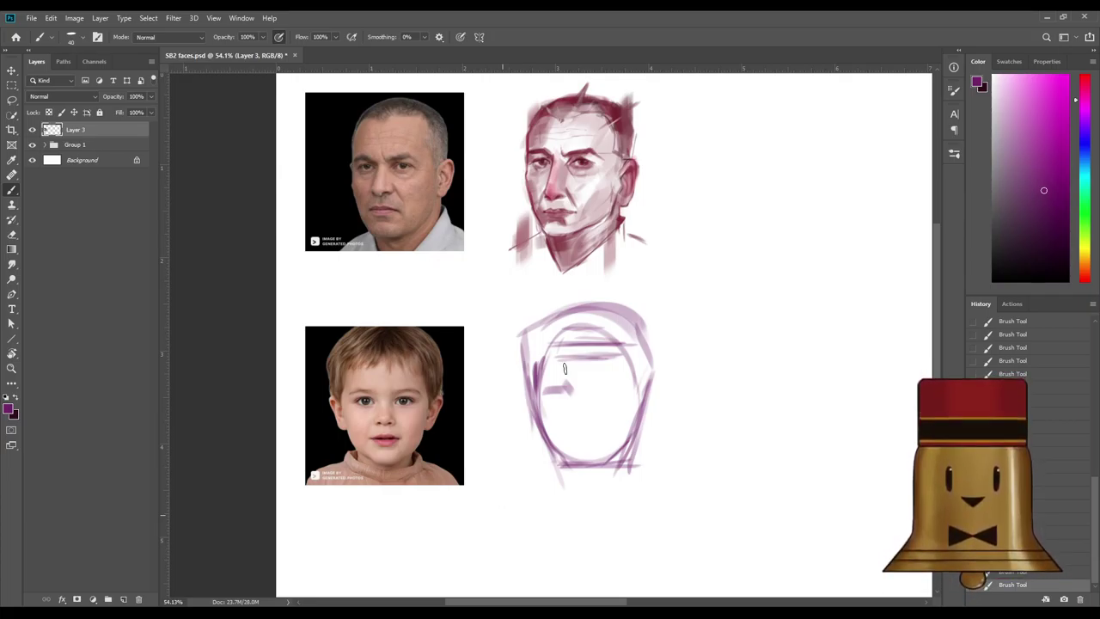
drag(533, 390, 542, 431)
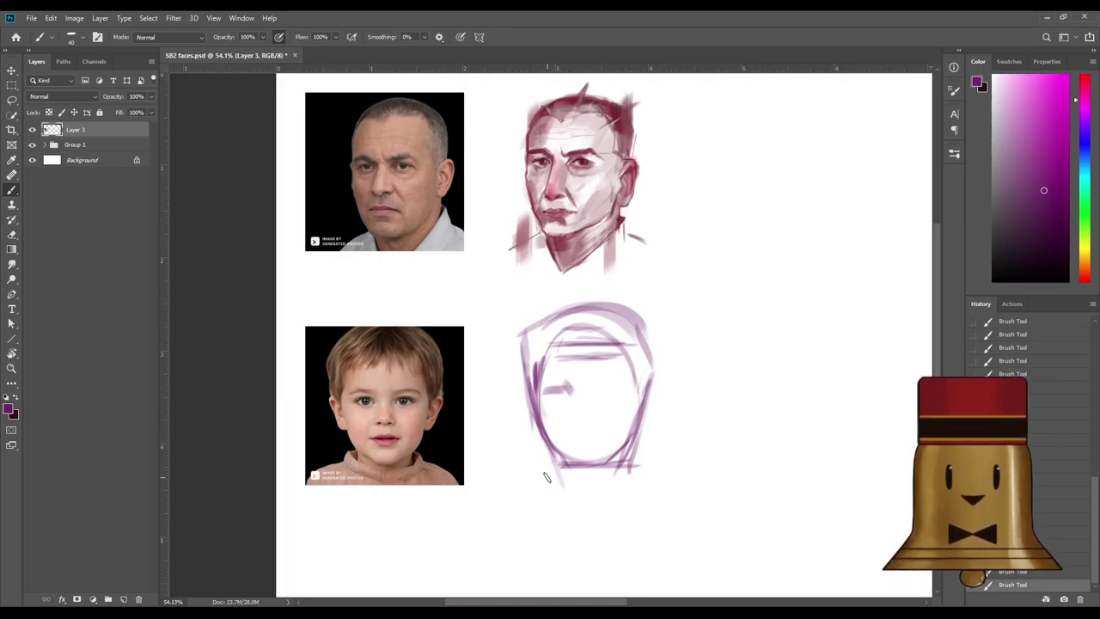
drag(519, 392, 536, 426)
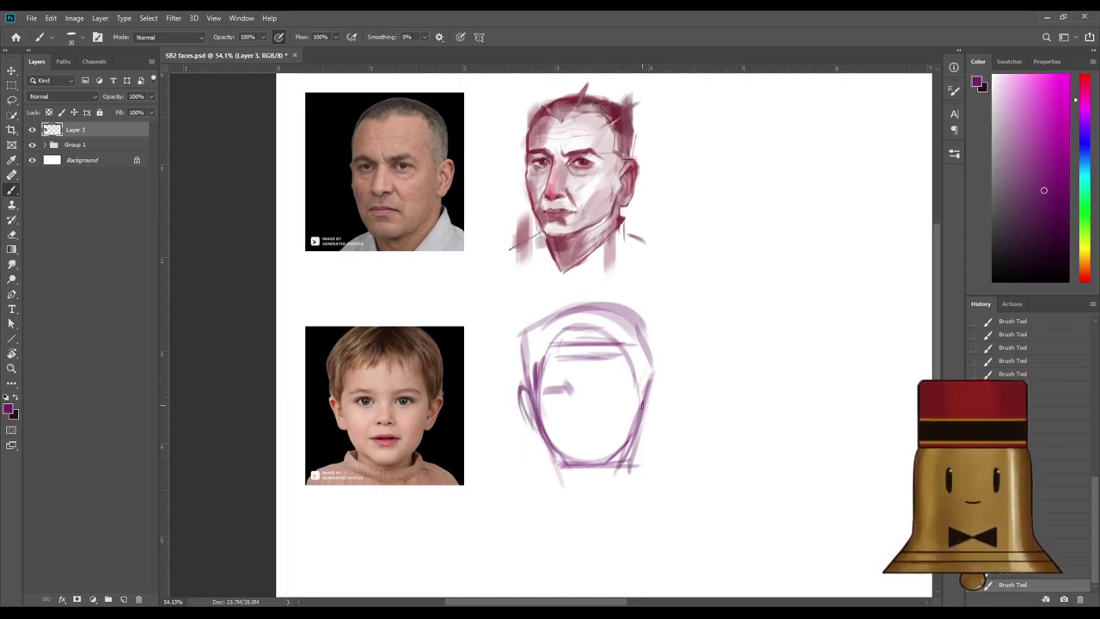
drag(651, 385, 646, 430)
drag(653, 383, 640, 427)
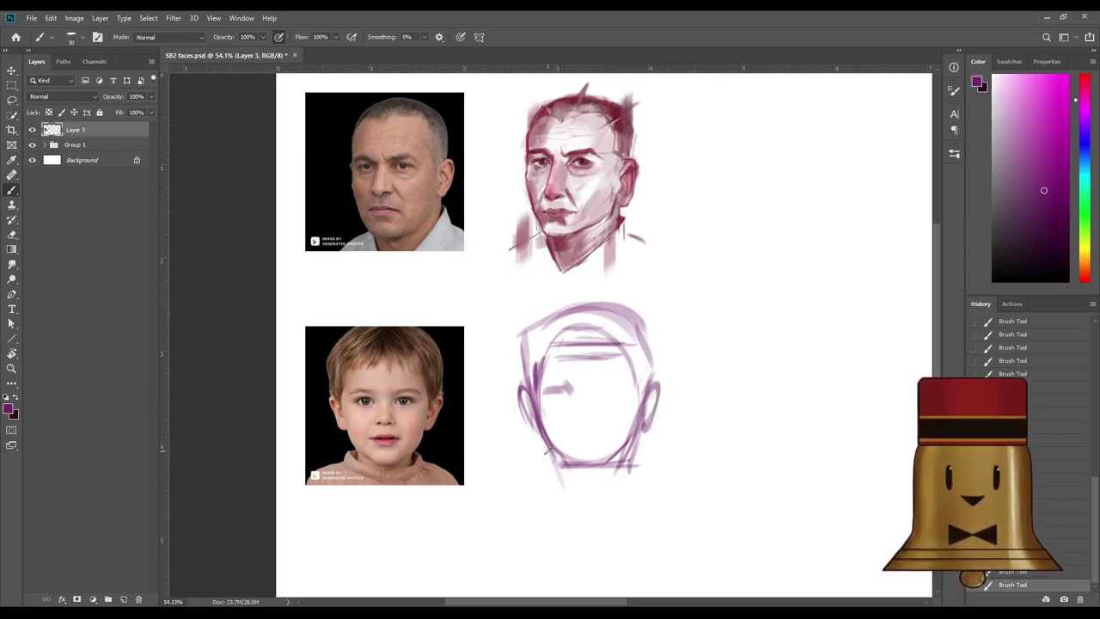
Enlarge the brush and block in the boy's two eye sockets in purple, undoing unsatisfactory strokes.
key(])
key(])
key(])
mouse_move(555, 394)
mouse_down()
mouse_move(626, 400)
mouse_move(575, 401)
mouse_move(622, 401)
mouse_move(563, 391)
mouse_move(579, 411)
mouse_up()
key(ctrl+z)
key(])
key(])
key(ctrl+z)
key(ctrl+z)
Mark the boy's nose base and mouth line with small purple strokes, clearing edges in white and undoing unsatisfactory marks.
alt+click(583, 382)
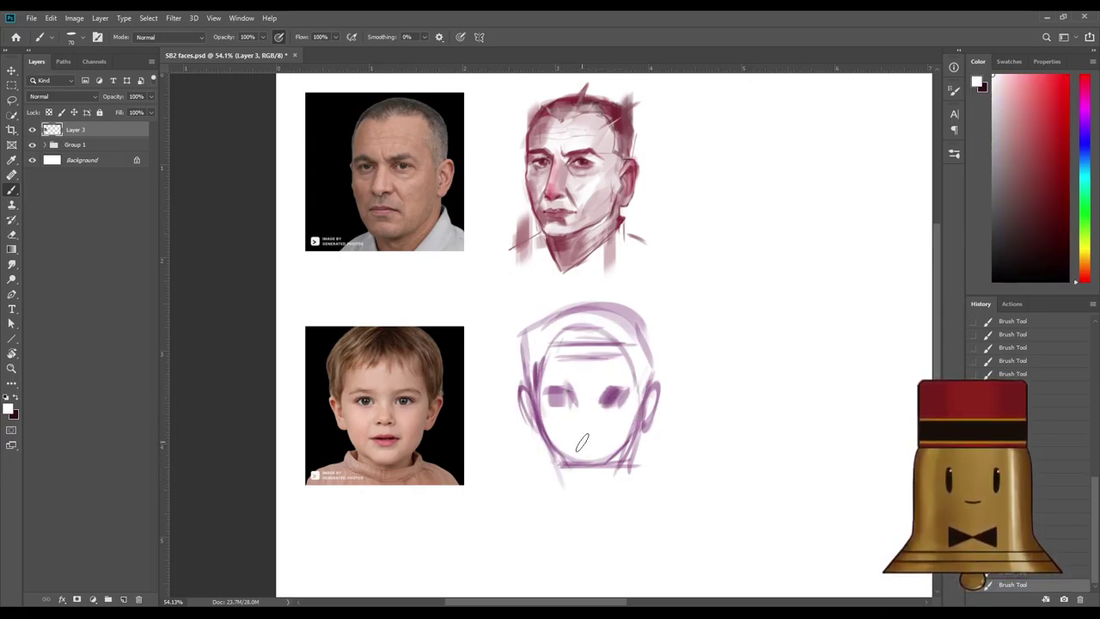
alt+click(612, 399)
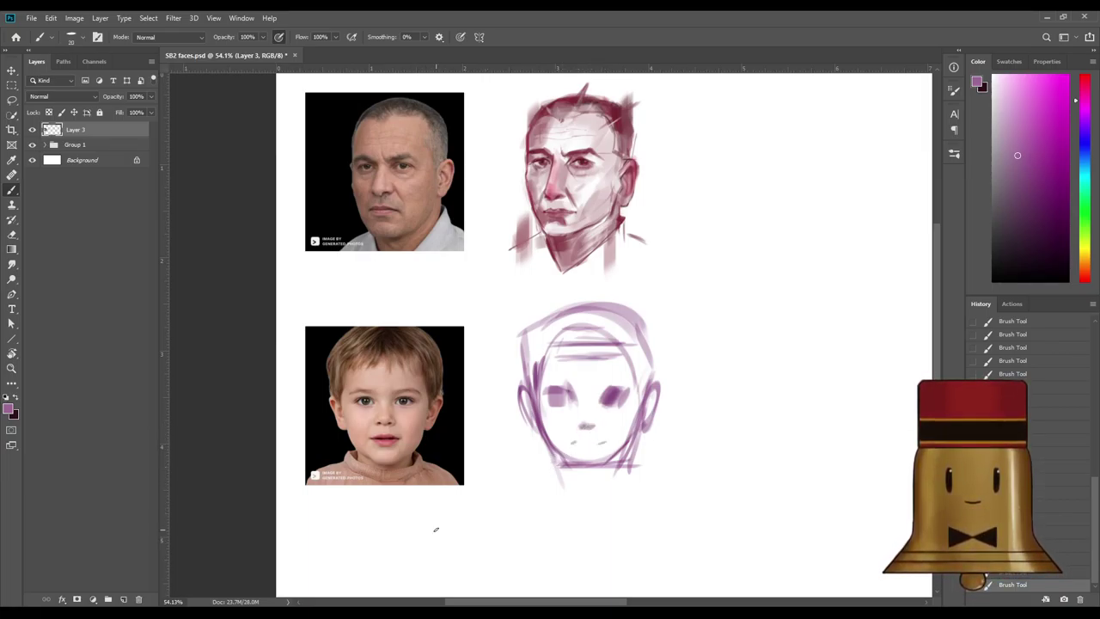
key(ctrl+z)
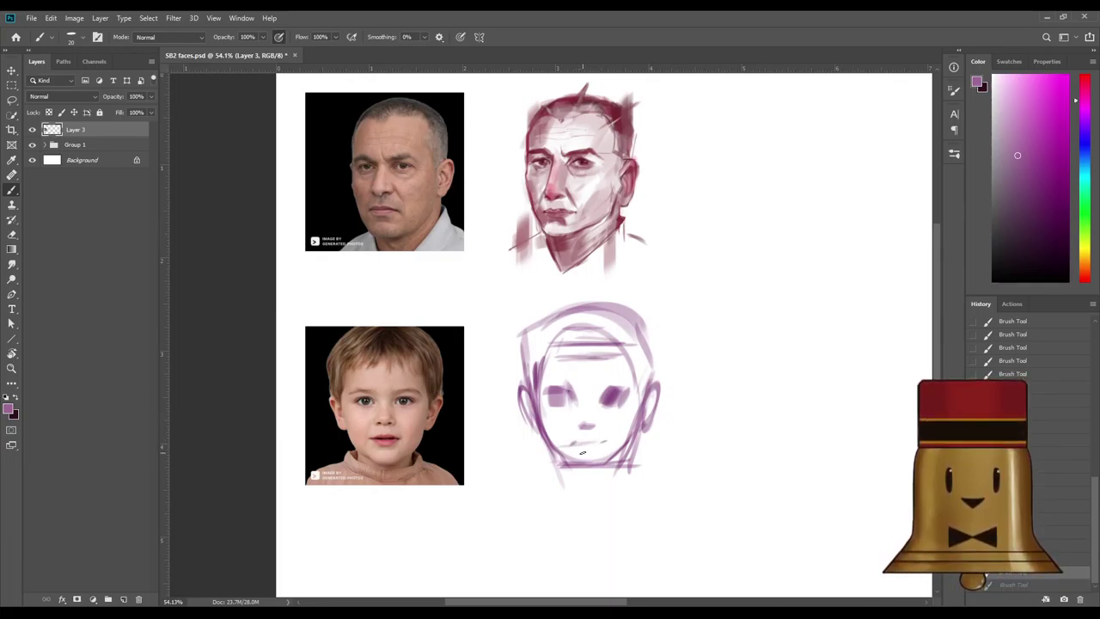
key(ctrl+z)
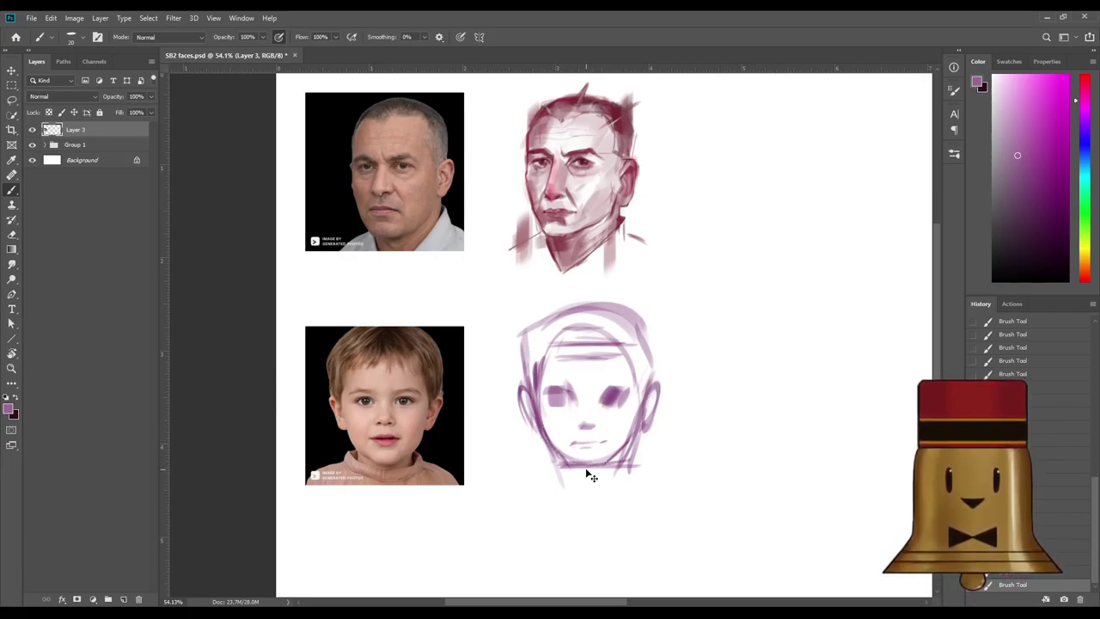
key(ctrl+z)
Erase the stray guideline ends and overlapping strokes below both sides of the boy's jaw.
alt+click(557, 416)
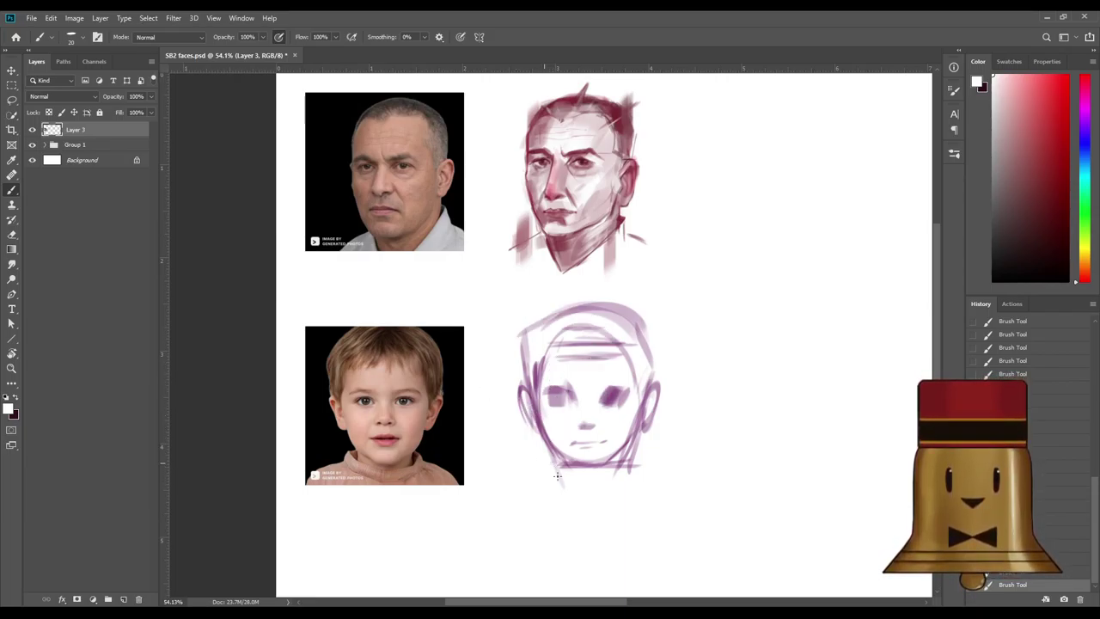
drag(562, 469, 544, 440)
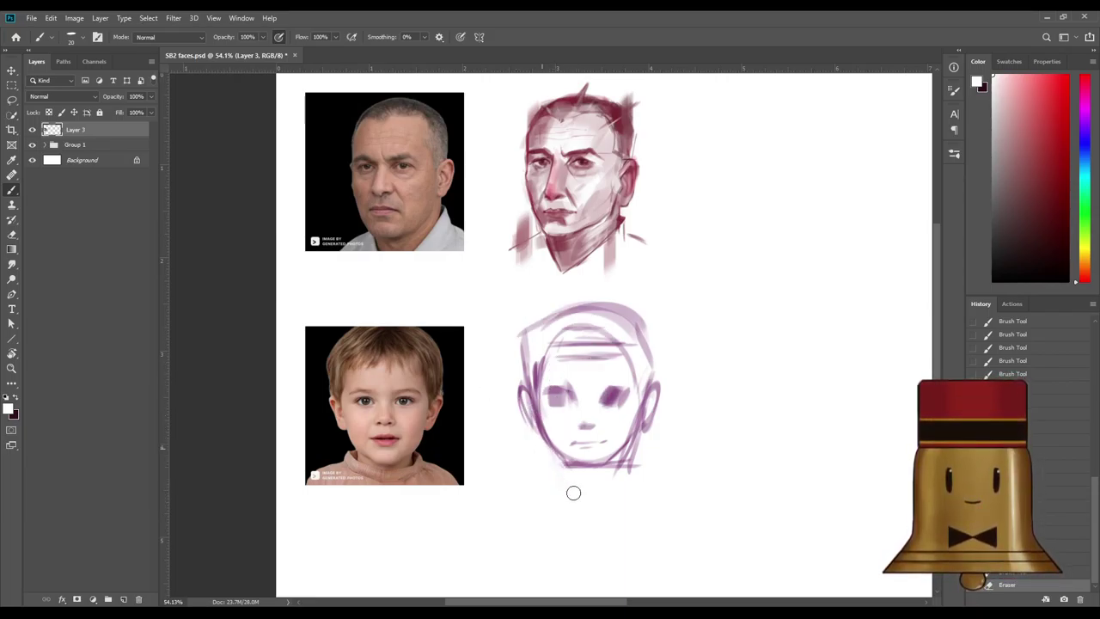
drag(628, 473, 601, 496)
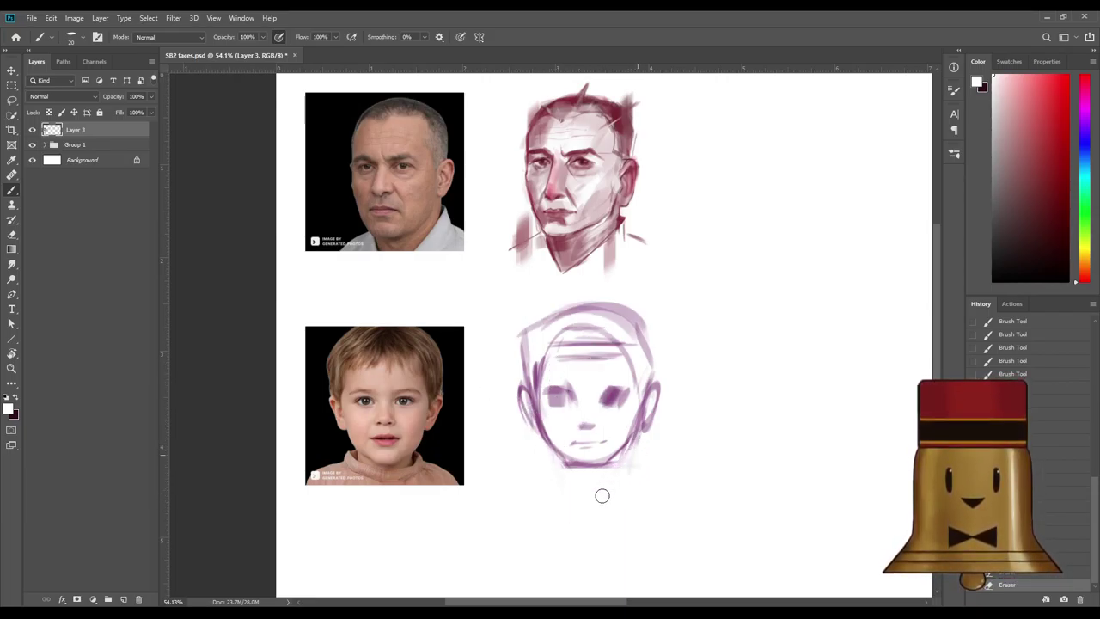
Sample purple from the sketch and draw the boy's neck sides, turtleneck collar and both sloping shoulder lines.
alt+click(535, 380)
drag(558, 452, 559, 478)
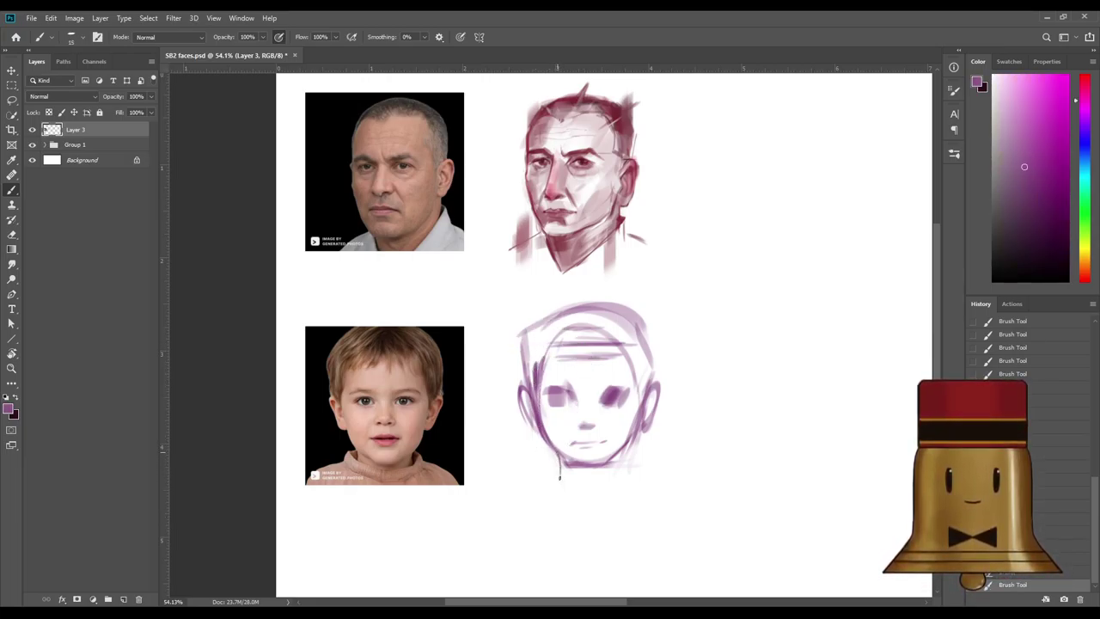
drag(623, 453, 620, 483)
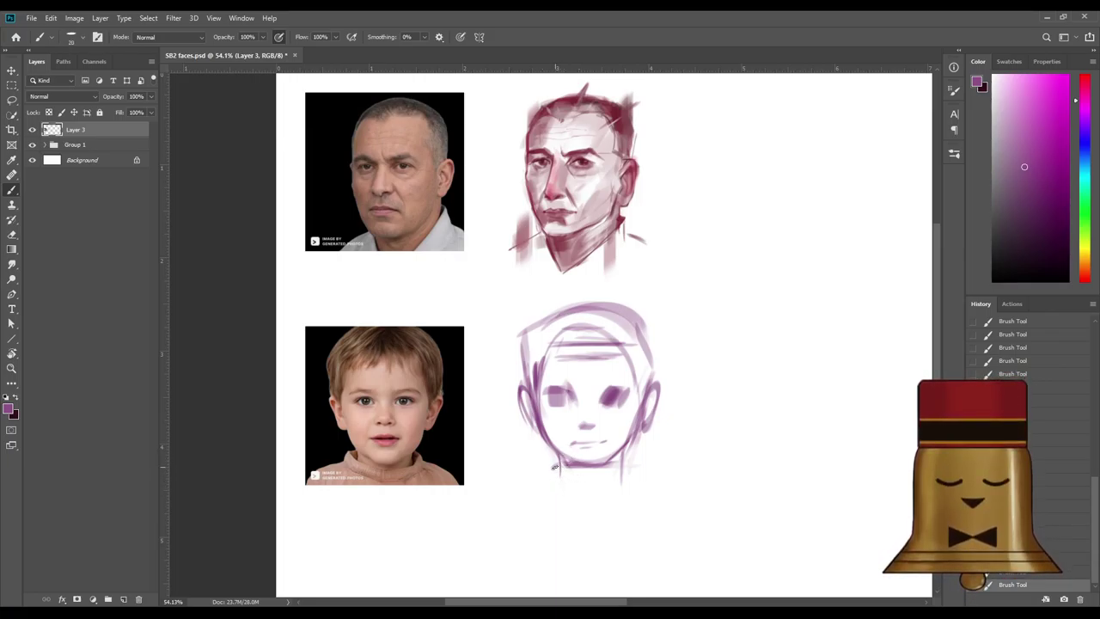
mouse_move(555, 467)
mouse_down()
mouse_move(610, 479)
mouse_move(591, 475)
mouse_move(627, 476)
mouse_move(605, 479)
mouse_up()
key(ctrl+z)
key(ctrl+z)
key(bracketleft)
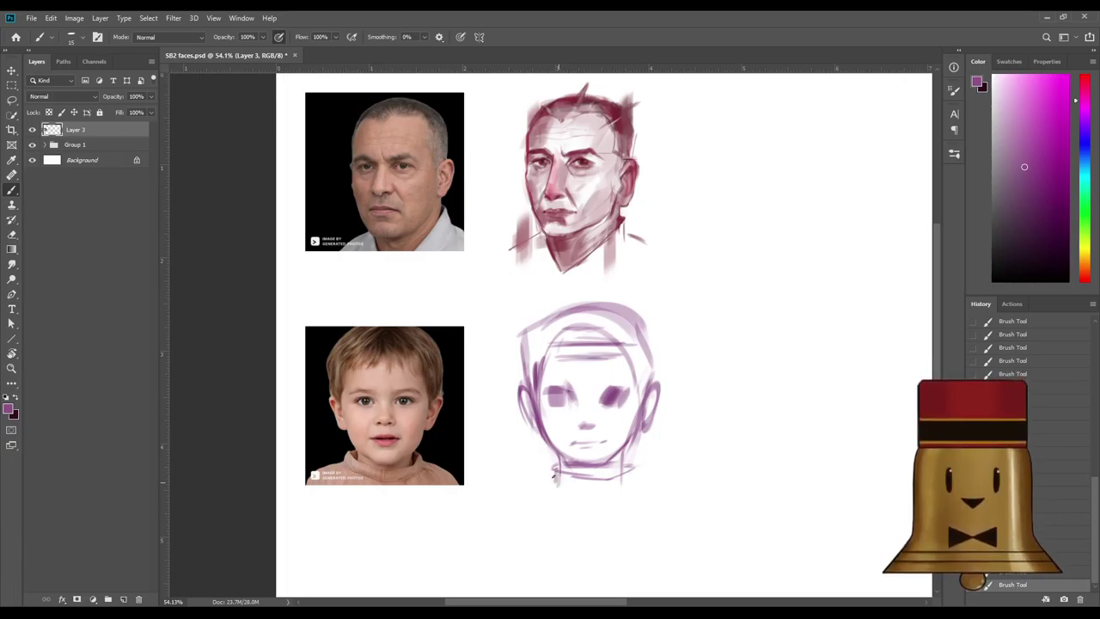
drag(512, 493, 560, 479)
mouse_move(633, 468)
mouse_down()
mouse_move(635, 486)
mouse_move(669, 494)
mouse_up()
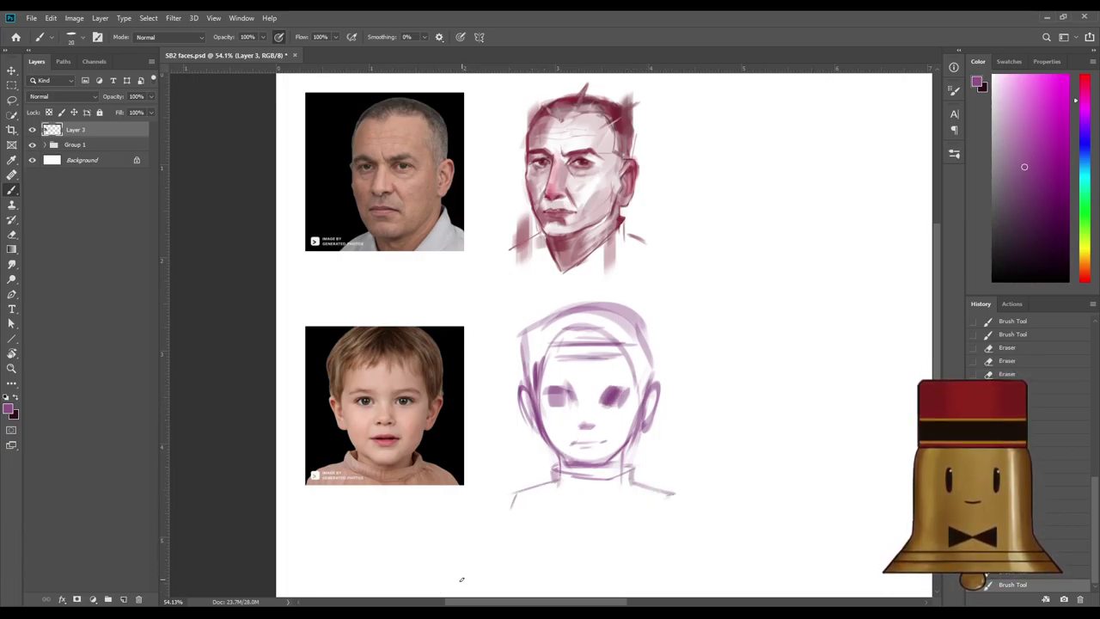
Sample the purple at the left-hand temple and hatch in the hair over the left side of the boy's head.
alt+click(533, 385)
mouse_move(528, 359)
mouse_down()
mouse_move(526, 331)
mouse_move(531, 383)
mouse_move(538, 325)
mouse_move(530, 363)
mouse_move(570, 316)
mouse_move(555, 356)
mouse_move(581, 309)
mouse_move(586, 359)
mouse_move(572, 314)
mouse_move(582, 307)
mouse_move(509, 342)
mouse_up()
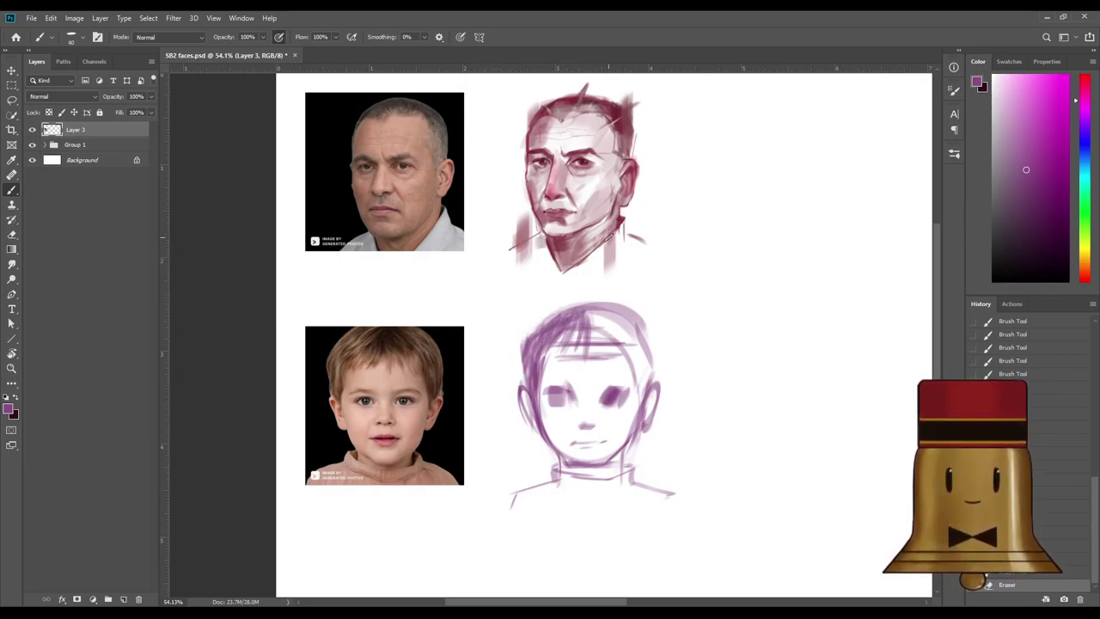
mouse_move(571, 311)
mouse_down()
mouse_move(519, 347)
mouse_move(521, 372)
mouse_up()
Enlarge the brush and fill in the hair across the crown and down the right-hand side of the head.
key([)
key([)
key(])
key(])
key(])
key(])
key(])
key(])
mouse_move(589, 313)
mouse_down()
mouse_move(639, 370)
mouse_move(621, 323)
mouse_move(633, 365)
mouse_move(602, 324)
mouse_move(634, 378)
mouse_up()
drag(627, 350, 634, 399)
Build up the hair along both temples and add a short fringe over the upper forehead with a slightly smaller brush.
drag(550, 342, 538, 384)
drag(548, 343, 540, 366)
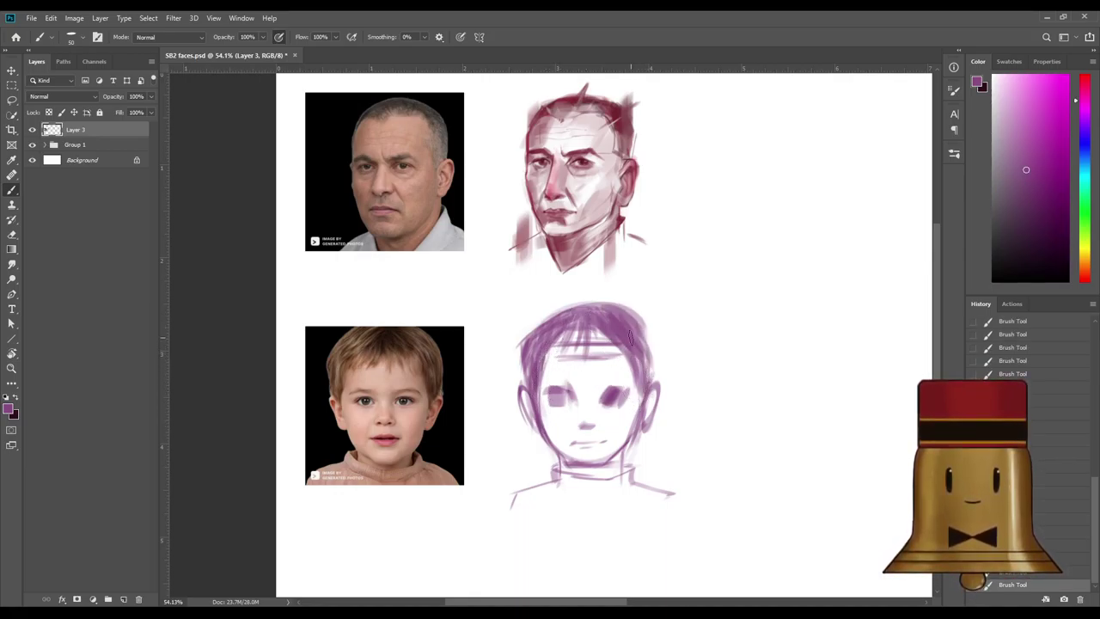
drag(631, 335, 642, 360)
key([)
mouse_move(565, 335)
mouse_down()
mouse_move(546, 367)
mouse_move(593, 324)
mouse_up()
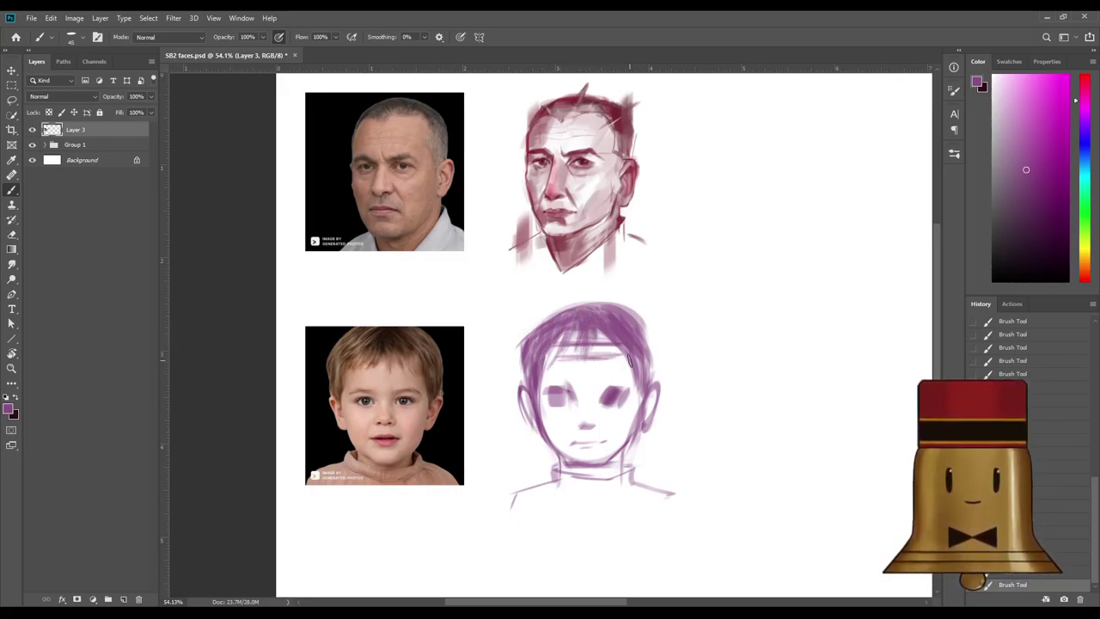
Undo the stray stroke above the head, trim the hair's upper outline and restroke its right-hand edge.
mouse_move(567, 304)
mouse_down()
mouse_move(638, 304)
mouse_move(641, 255)
mouse_up()
key(ctrl+z)
drag(614, 303, 663, 335)
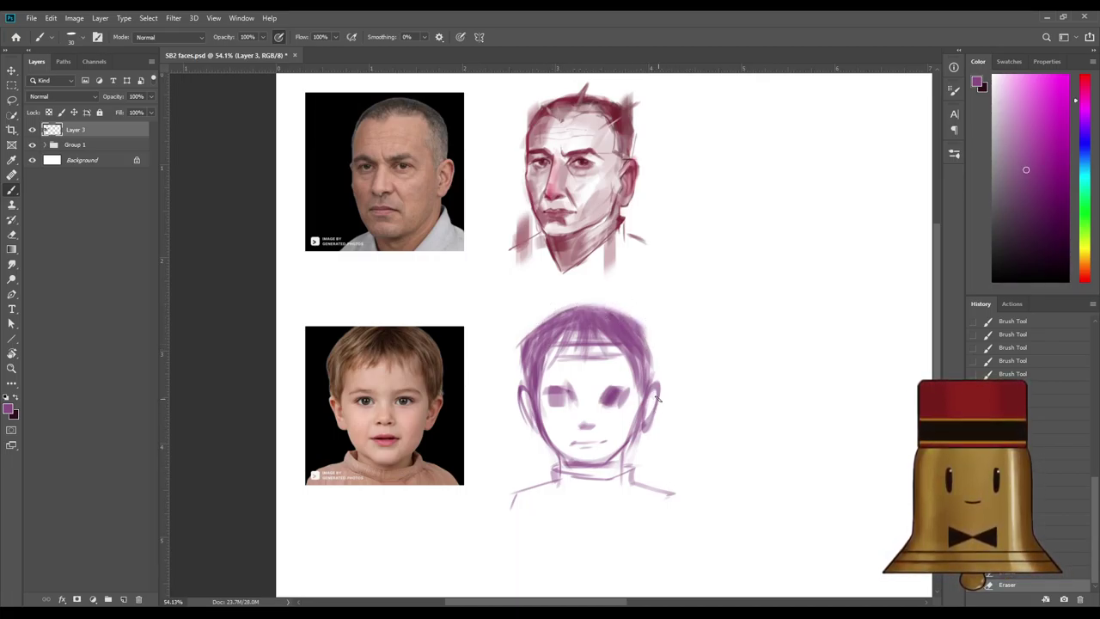
key([)
drag(634, 325, 649, 373)
Pick a darker purple, enlarge the brush and shade the crown towards the left-hand hairline.
drag(1032, 198, 1039, 208)
key(])
key(])
key(])
key(])
key(])
key(])
drag(584, 323, 541, 352)
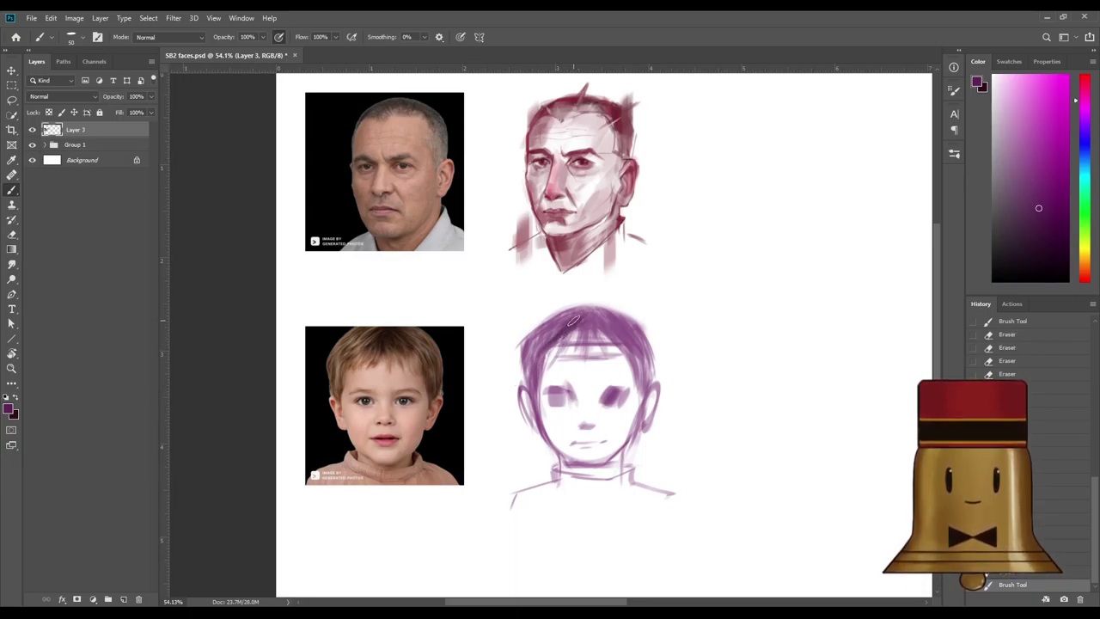
Reduce the brush size and darken the hair at the centre of the crown and towards its right-hand side.
key([)
key([)
mouse_move(586, 319)
mouse_down()
mouse_move(554, 354)
mouse_move(588, 318)
mouse_move(579, 311)
mouse_move(588, 323)
mouse_move(601, 316)
mouse_move(623, 405)
mouse_up()
drag(605, 326, 629, 341)
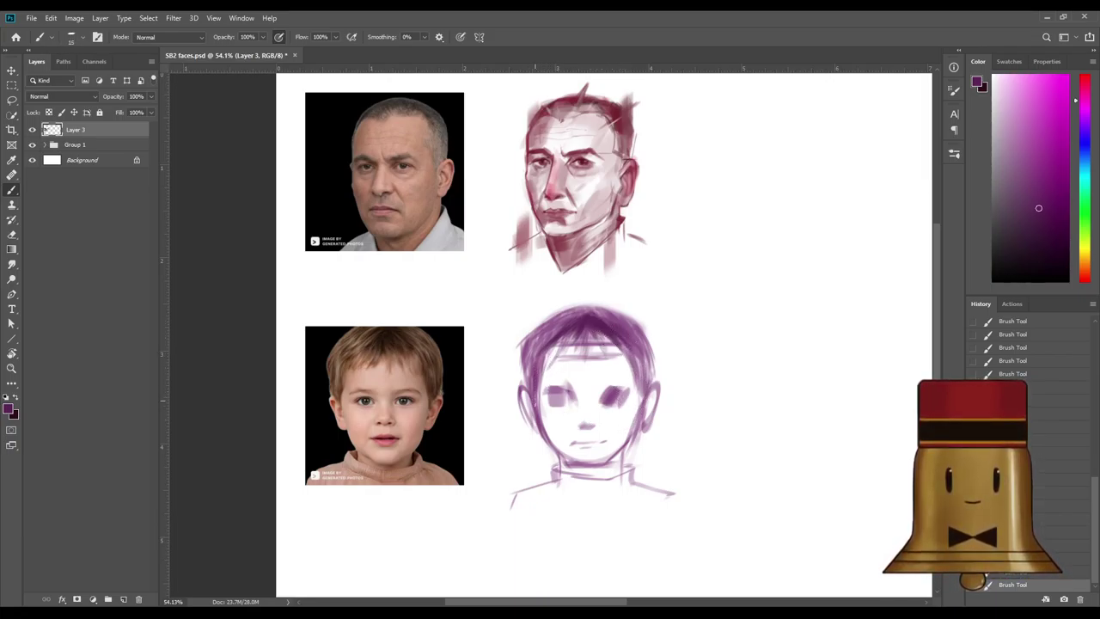
Enlarge the brush slightly and darken the hair beside both temples down to the ears.
key(])
key(])
drag(534, 405, 535, 352)
mouse_move(635, 354)
mouse_down()
mouse_move(636, 420)
mouse_move(646, 378)
mouse_up()
drag(645, 416, 646, 369)
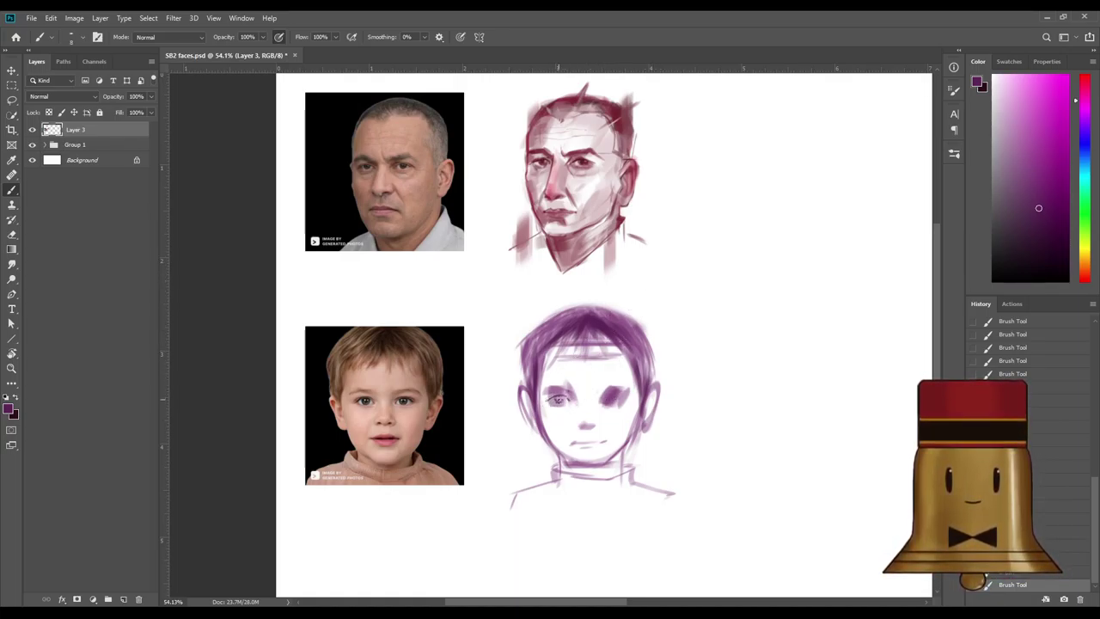
Alternate sampled white and purple tones to carve out the left-hand eye and reshape the right-hand eye socket.
alt+click(613, 409)
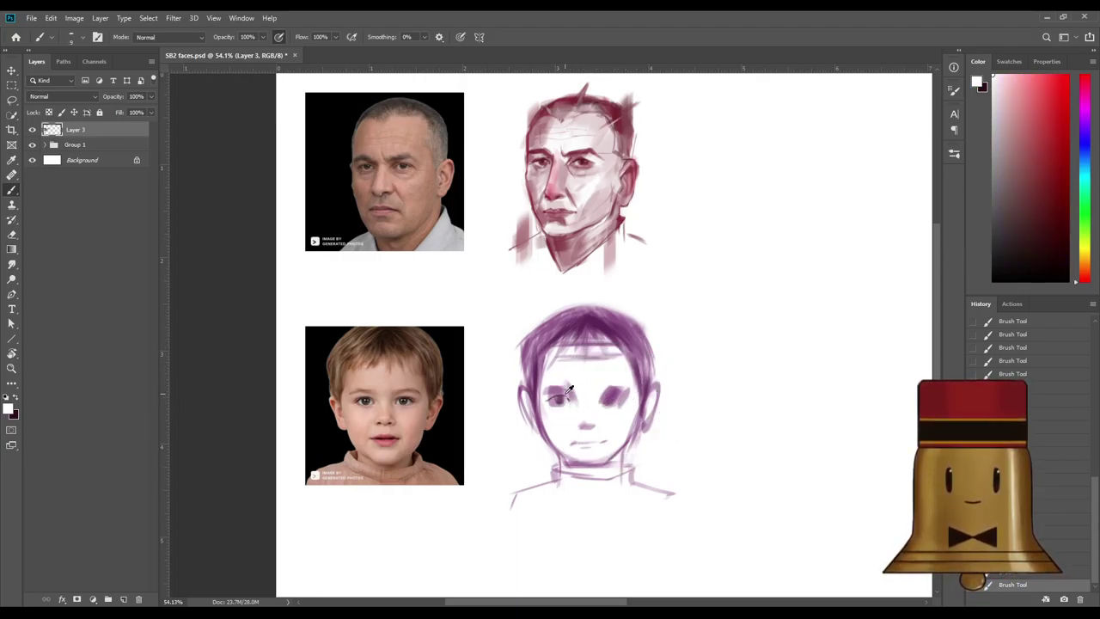
alt+click(609, 397)
alt+click(608, 397)
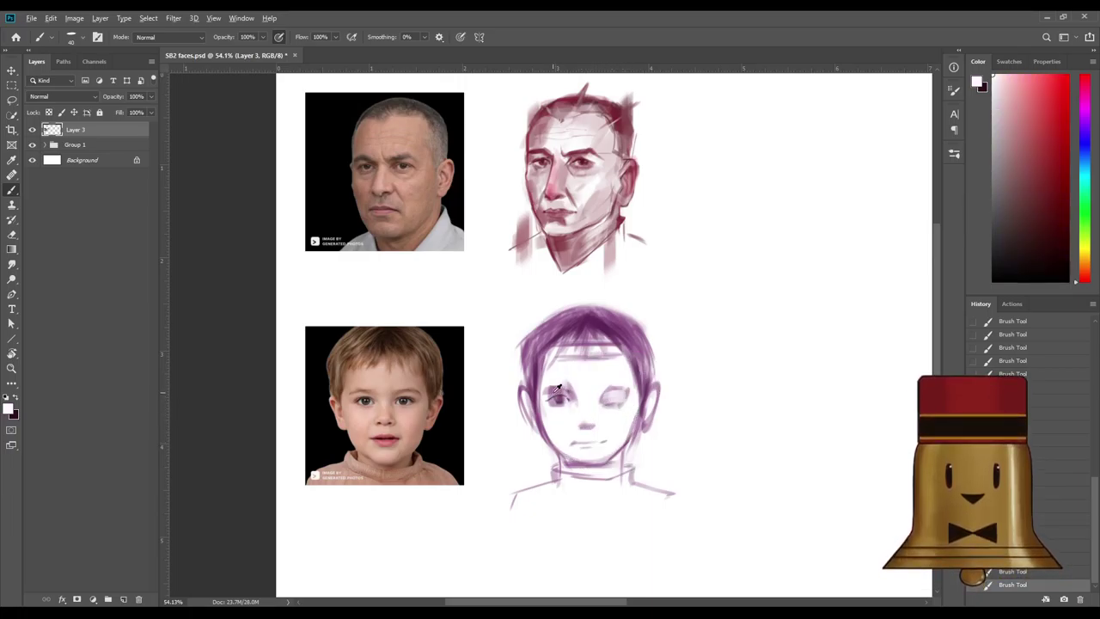
alt+click(601, 417)
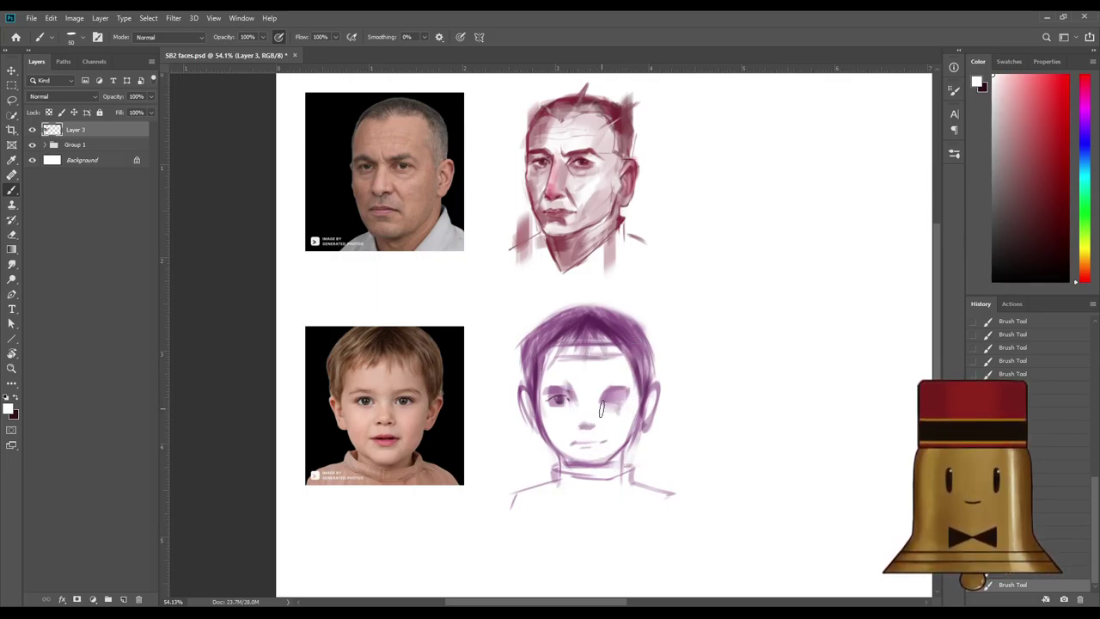
alt+click(627, 409)
alt+click(628, 406)
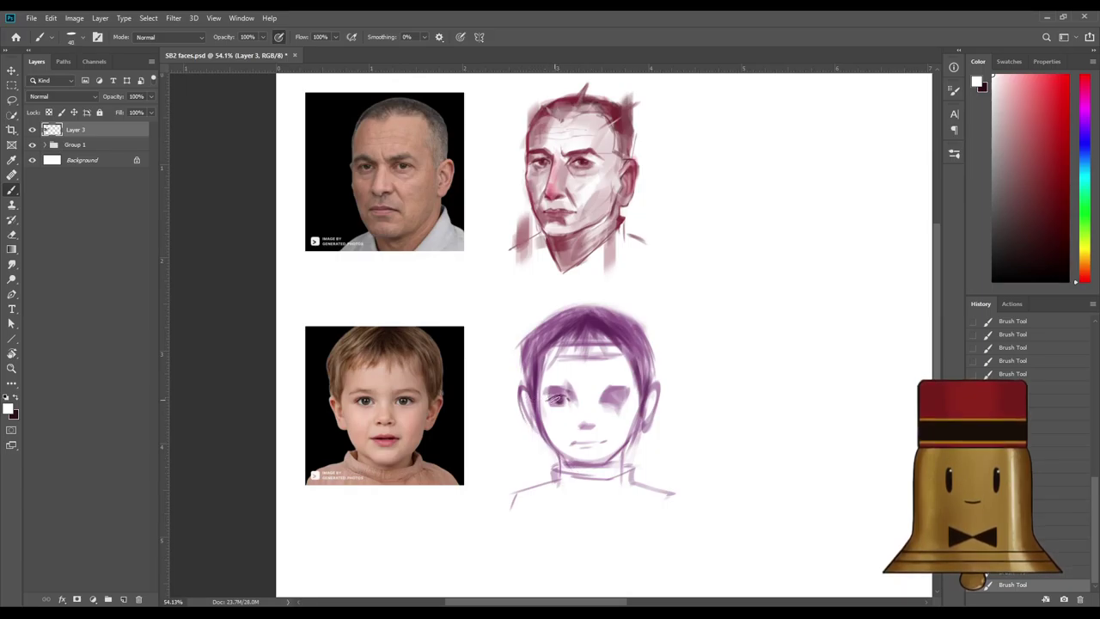
Sample a deeper purple from the eye area and draw the lid line of the right-hand eye with a fine brush.
alt+click(567, 395)
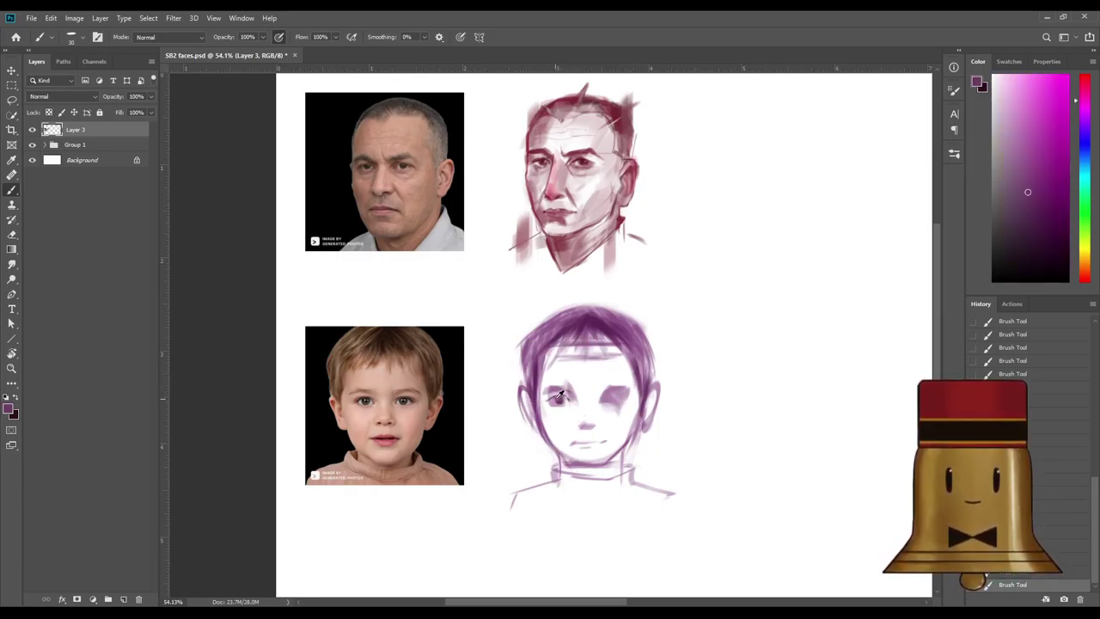
alt+click(606, 396)
drag(608, 396, 613, 395)
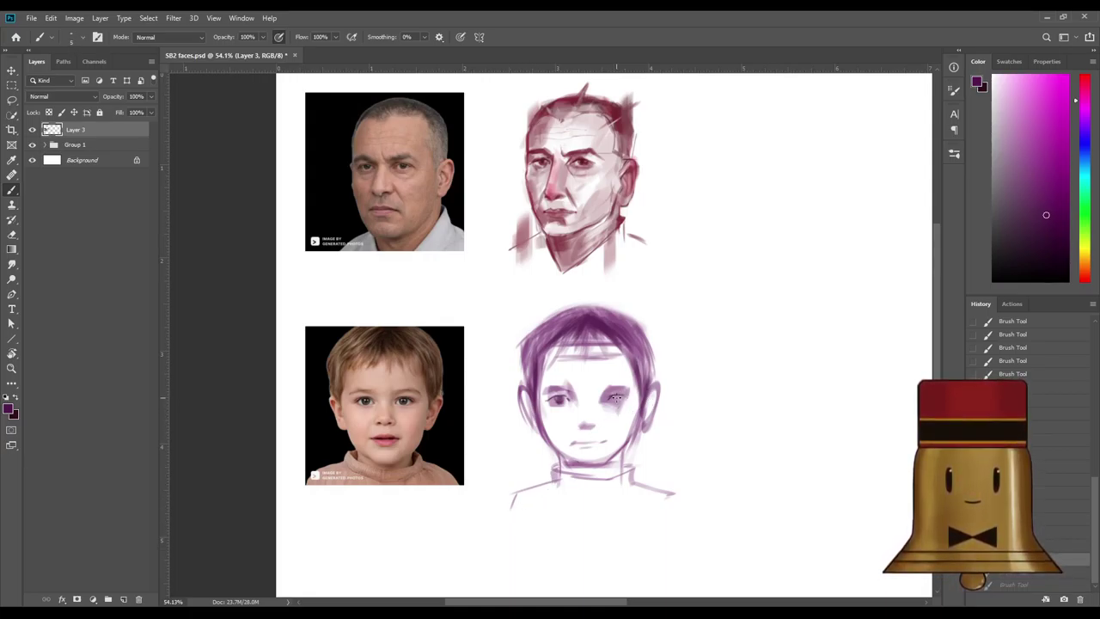
drag(618, 395, 636, 400)
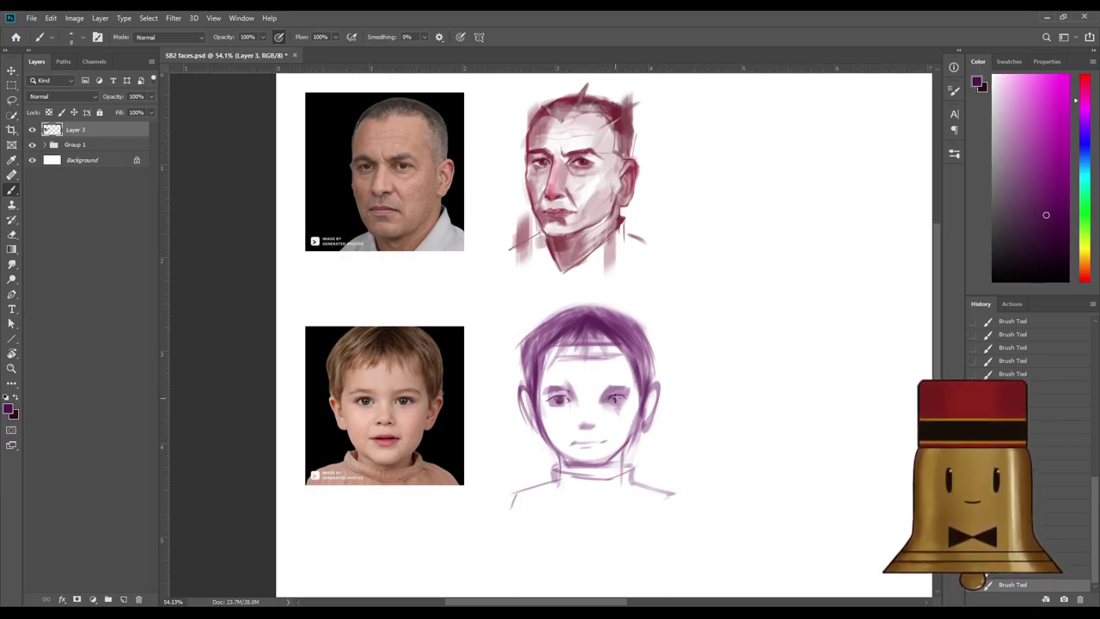
Undo the last eye stroke, paint the right-hand iris with a small brush and touch up the left-hand eye.
key(ctrl+z)
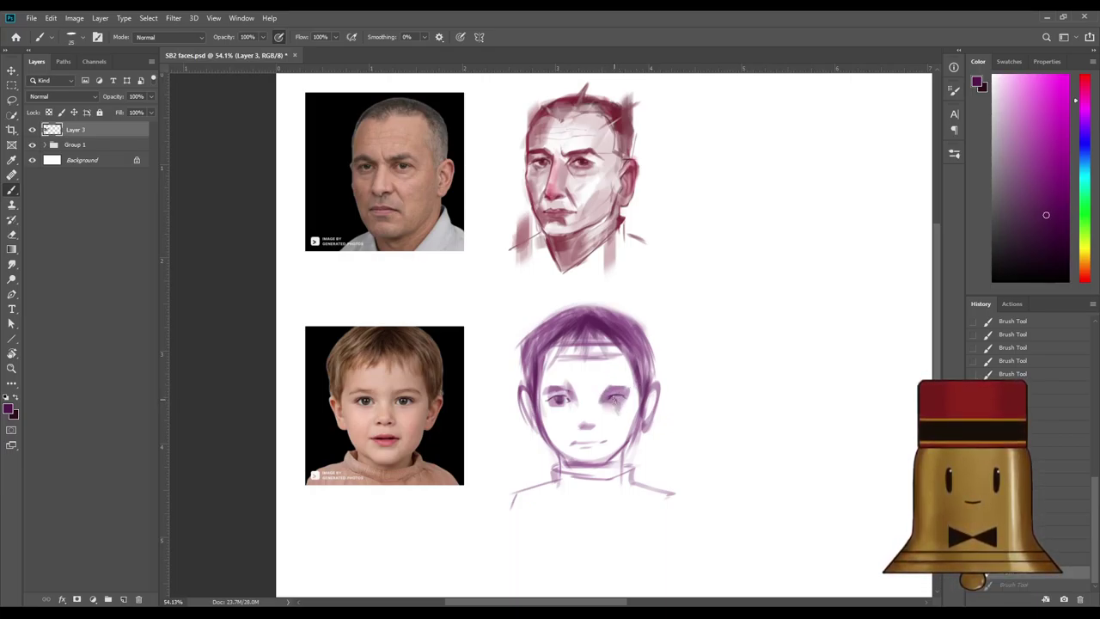
key([)
drag(612, 398, 620, 397)
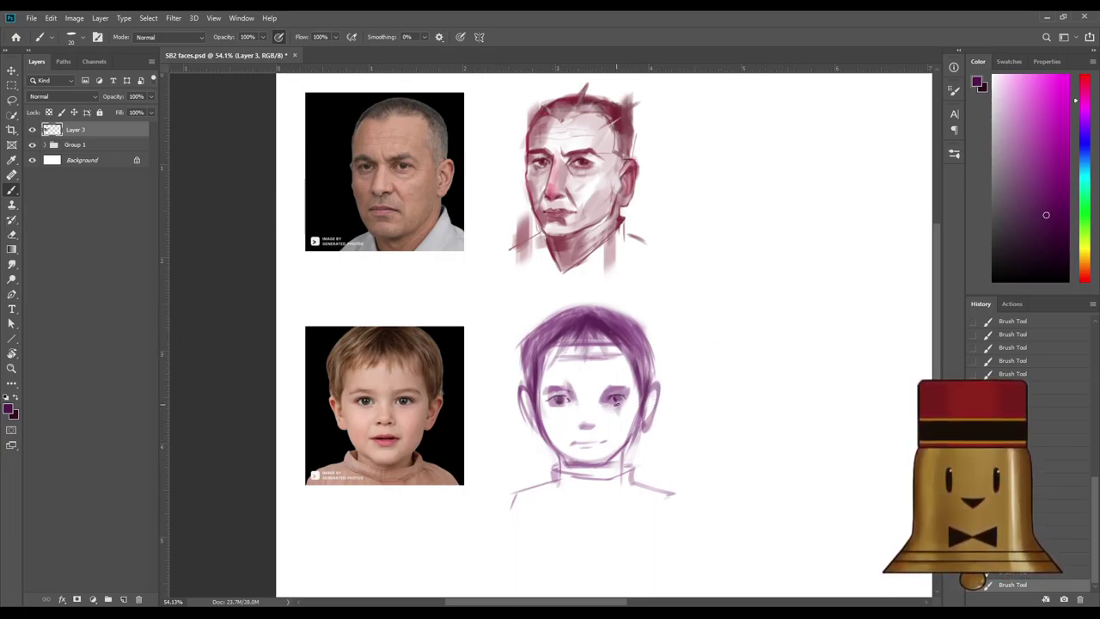
drag(616, 397, 612, 401)
drag(557, 397, 547, 398)
Clean the nose and eye areas with white and deepen the nostril and eye accents using darker purples.
alt+click(587, 417)
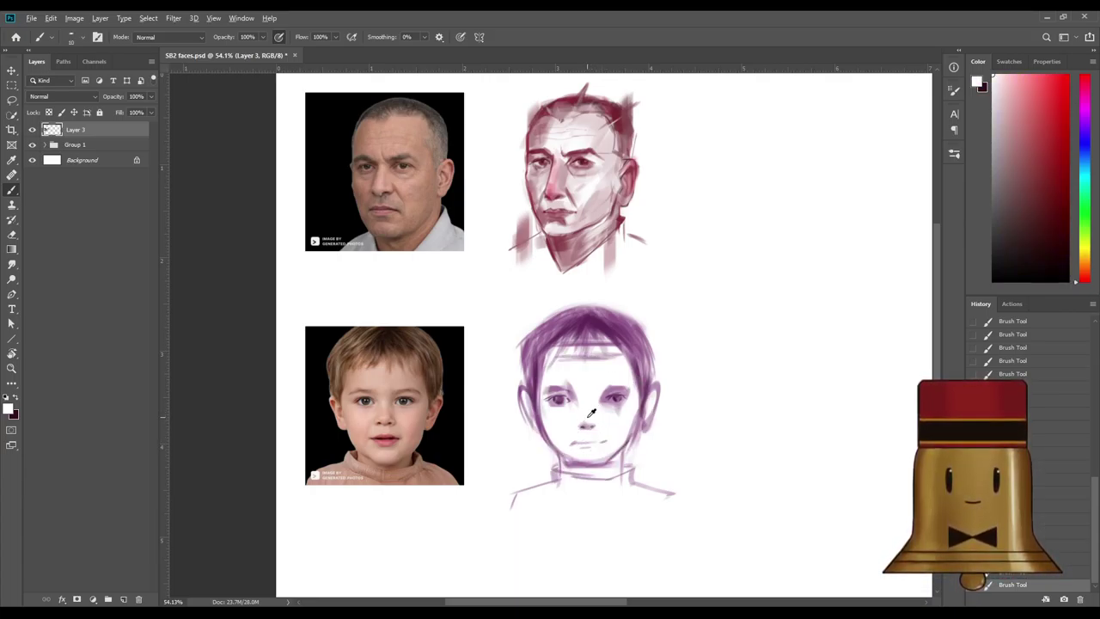
alt+click(563, 398)
click(1036, 243)
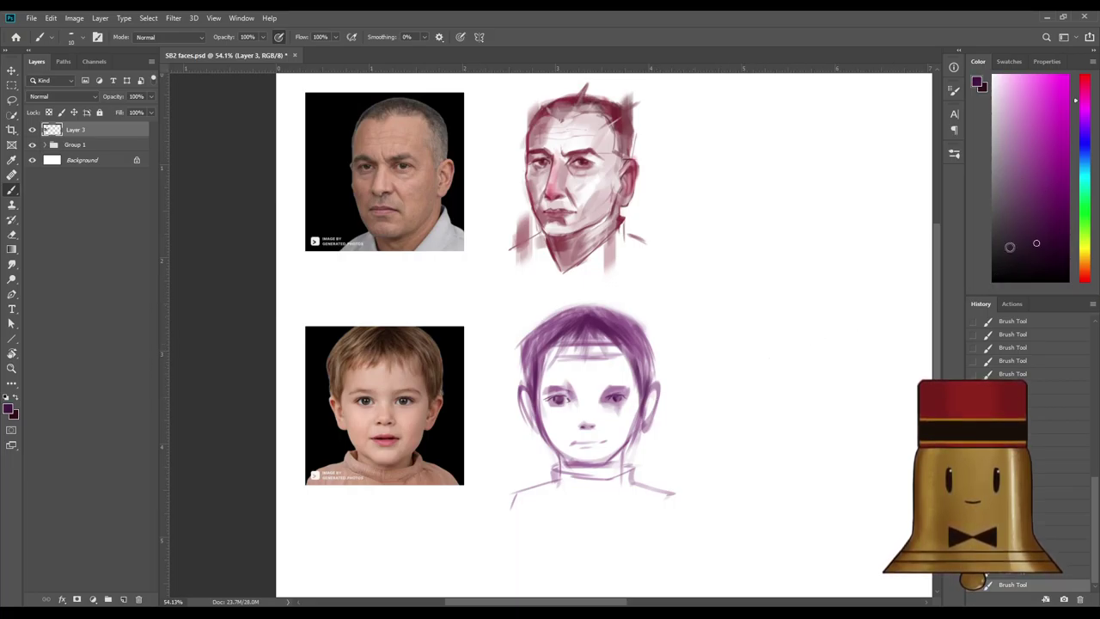
click(1040, 222)
key(ctrl+z)
alt+click(569, 397)
alt+click(618, 395)
Flip the canvas horizontally and frame the boy's mirrored sketch beside its reference photo.
key(ctrl+shift+h)
scroll(491, 330, down, 8)
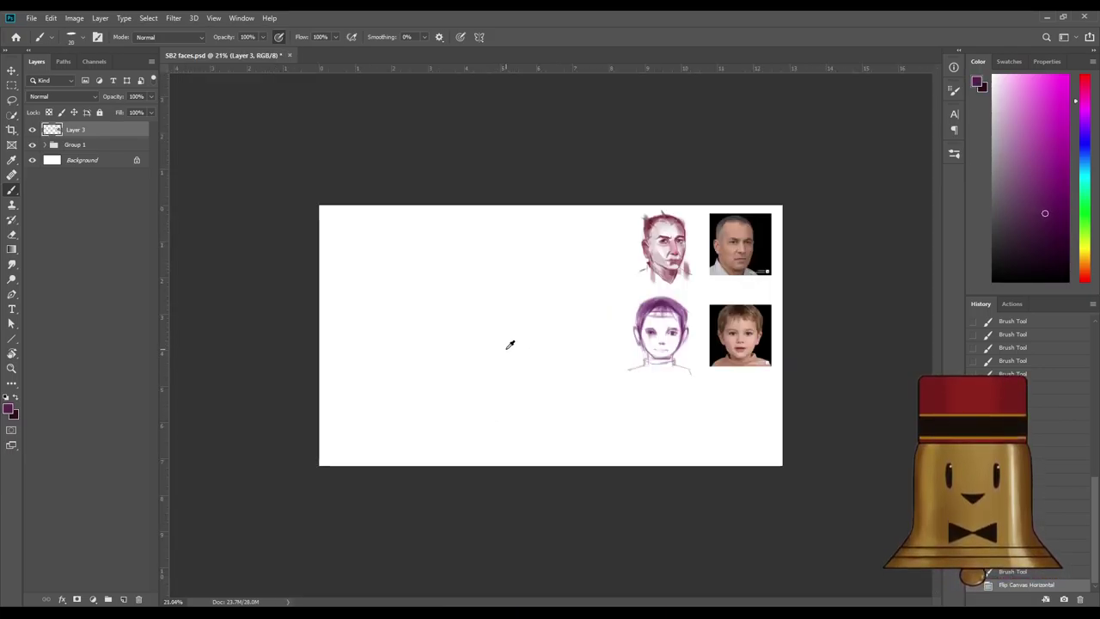
scroll(759, 328, up, 8)
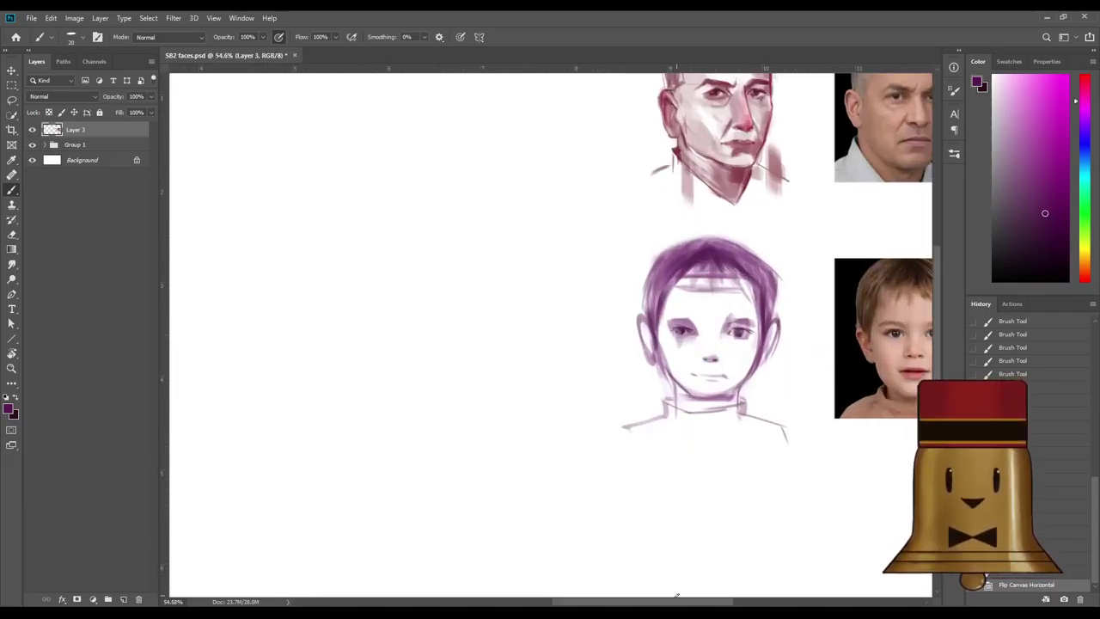
drag(677, 601, 708, 600)
scroll(613, 383, up, 1)
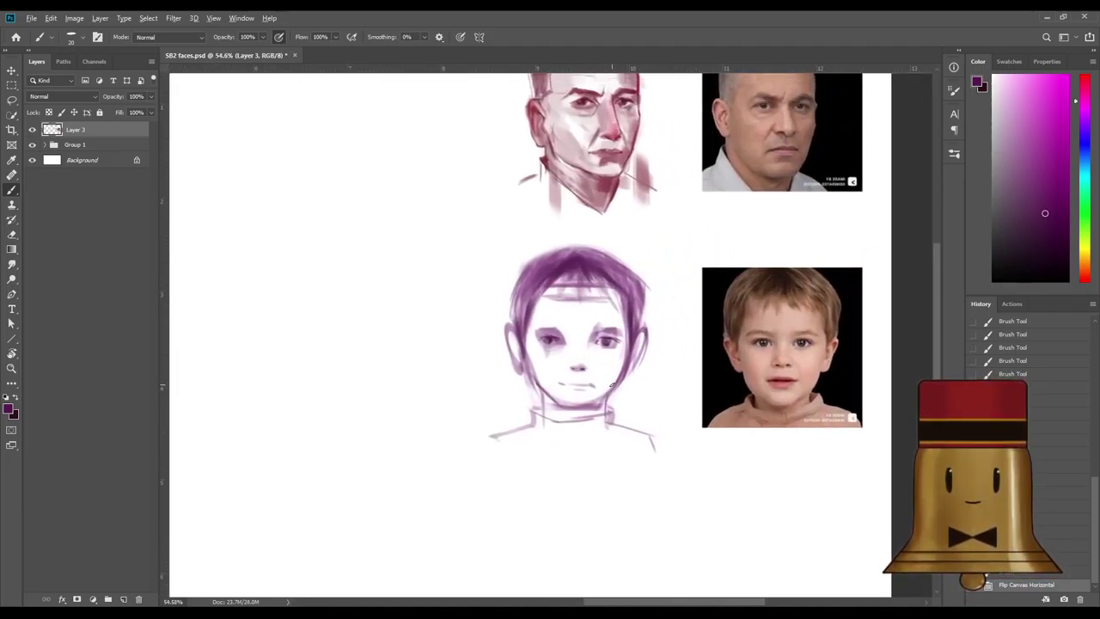
Darken the iris of the mirrored left-hand eye in sampled purple and lighten its edges with near-white strokes.
alt+click(606, 339)
drag(555, 341, 553, 342)
alt+click(559, 350)
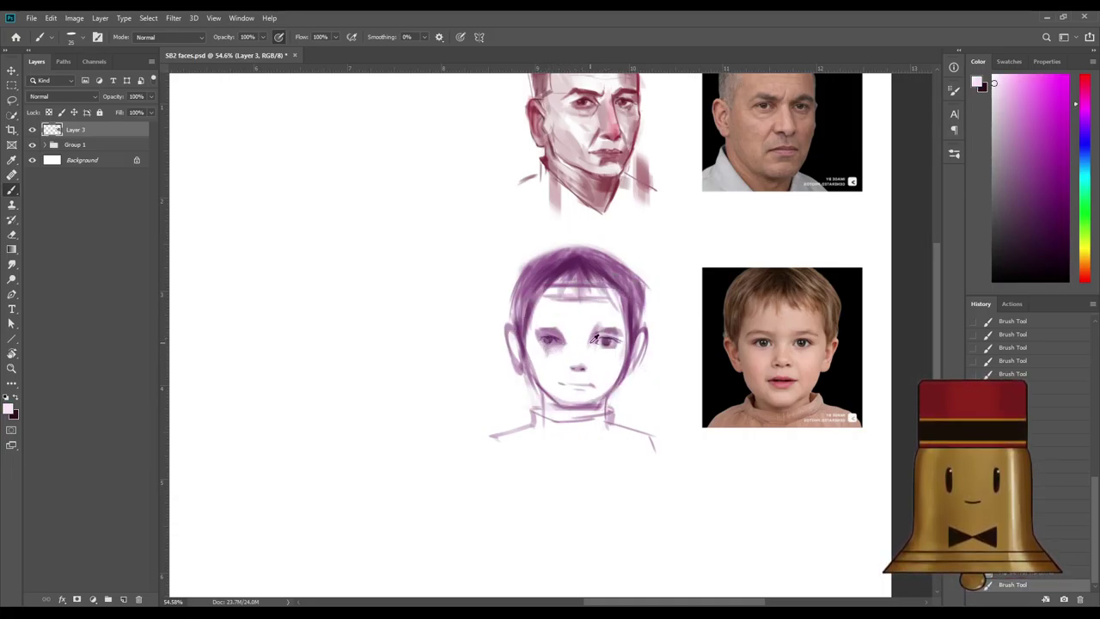
alt+click(576, 352)
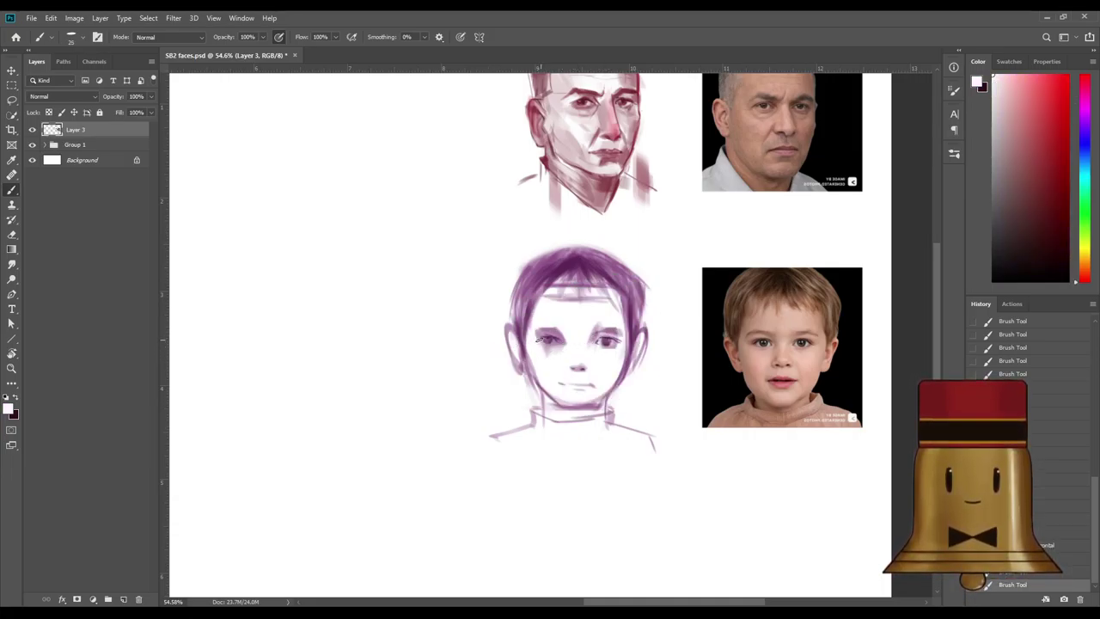
drag(540, 341, 543, 342)
drag(537, 342, 544, 343)
Sample purples from the mirrored right-hand eye and refine the lid lines of the eyes with a fine brush.
alt+click(606, 336)
alt+click(609, 338)
alt+click(614, 337)
alt+click(611, 338)
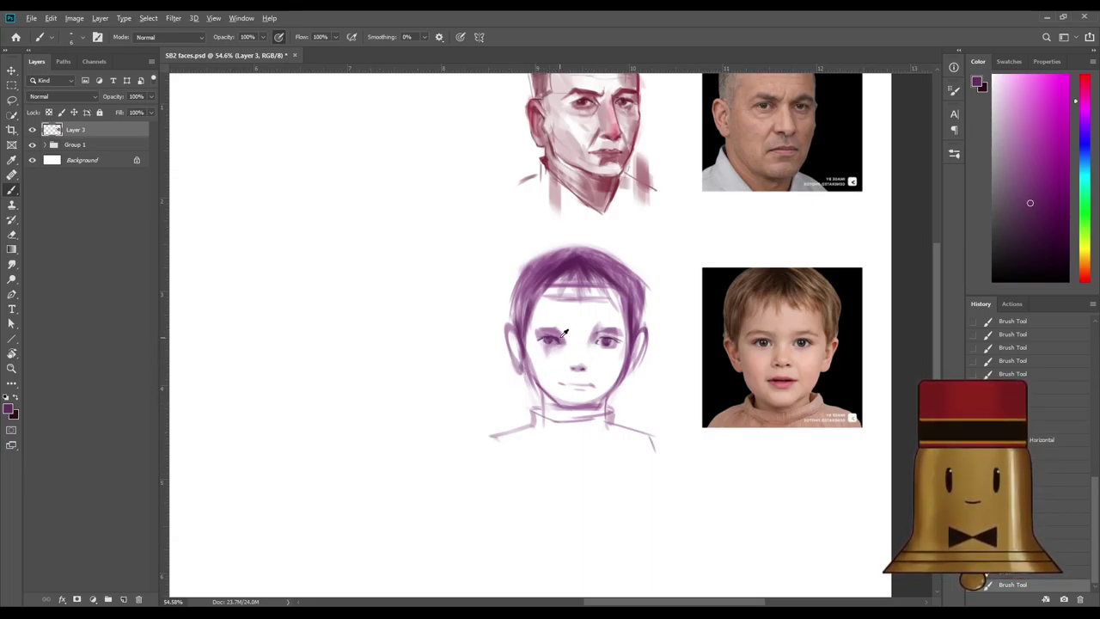
Darken the iris of the mirrored left-hand eye with dark purple sampled from the eyes.
key(x)
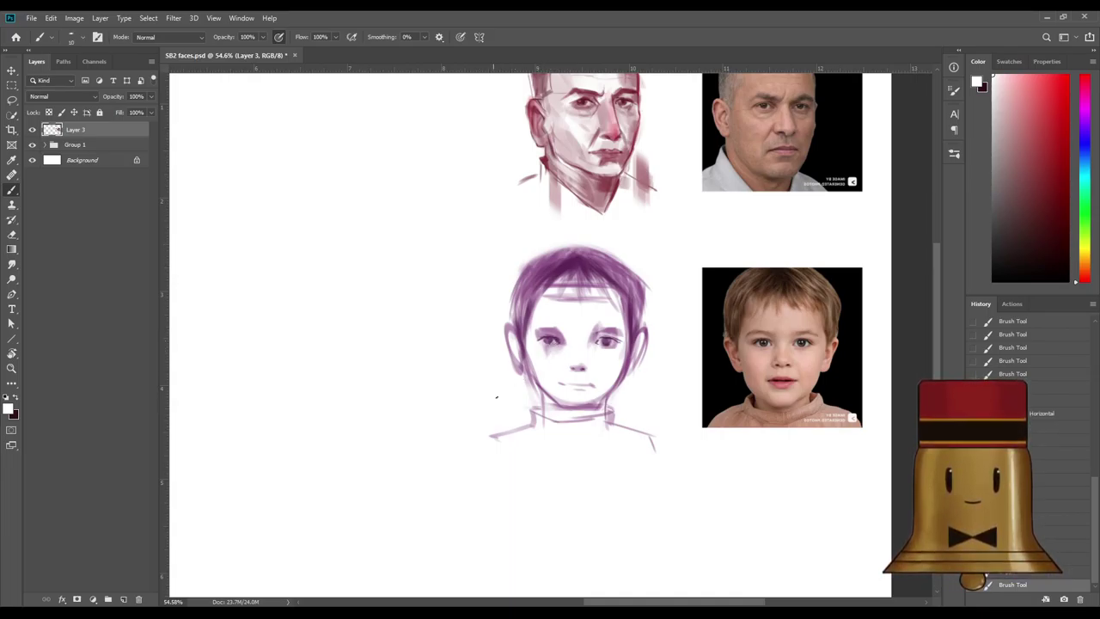
alt+click(553, 336)
alt+click(609, 338)
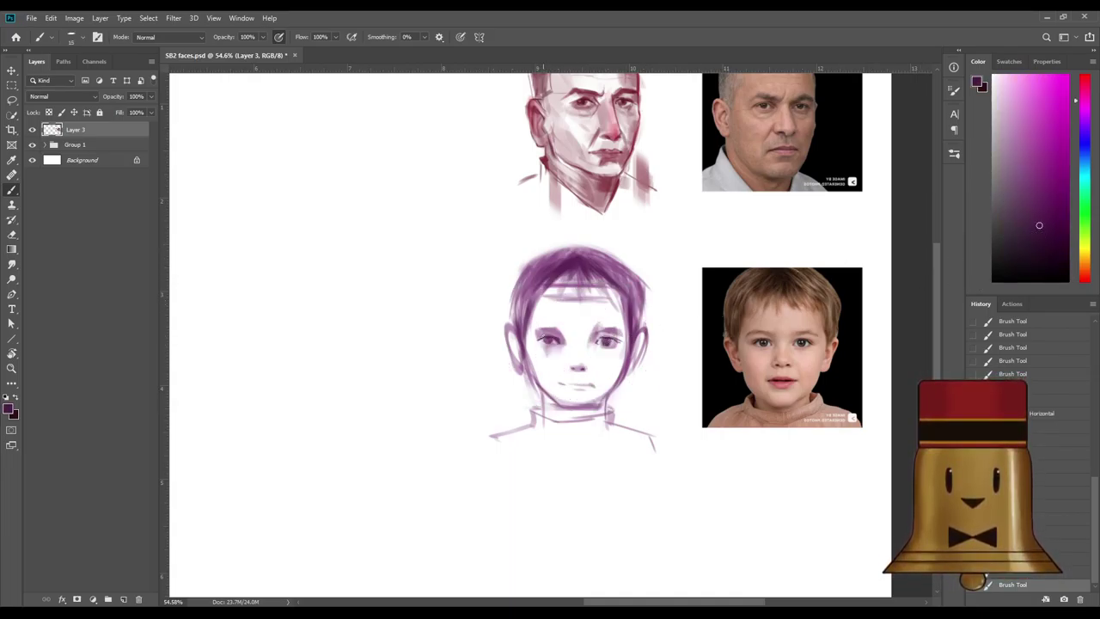
drag(547, 339, 552, 341)
drag(545, 338, 552, 338)
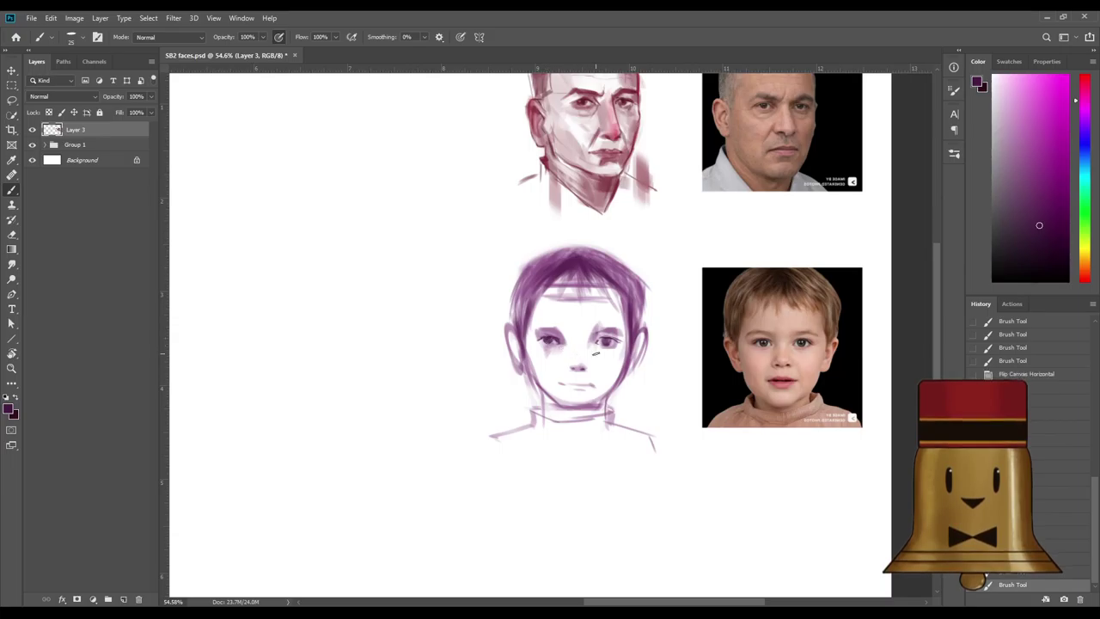
Dab small white touches into the mirrored right-hand eye to clean the area around its iris.
key(x)
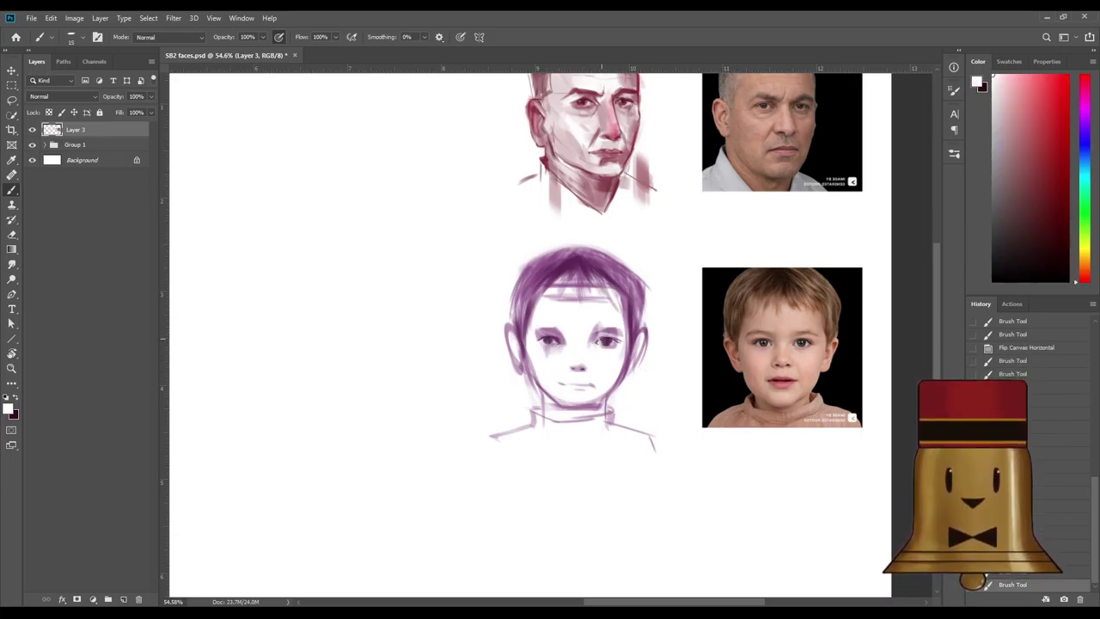
click(600, 342)
click(603, 340)
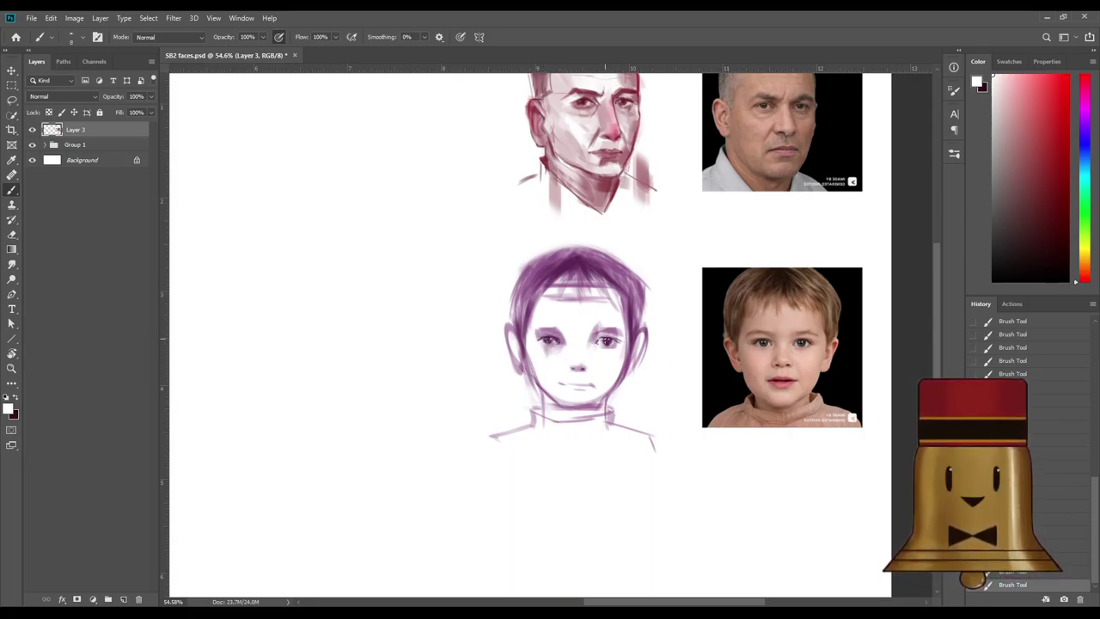
Paint the mirrored left-hand eyebrow in sampled dark purple and clean the gap beneath it with white.
alt+click(555, 337)
alt+click(553, 334)
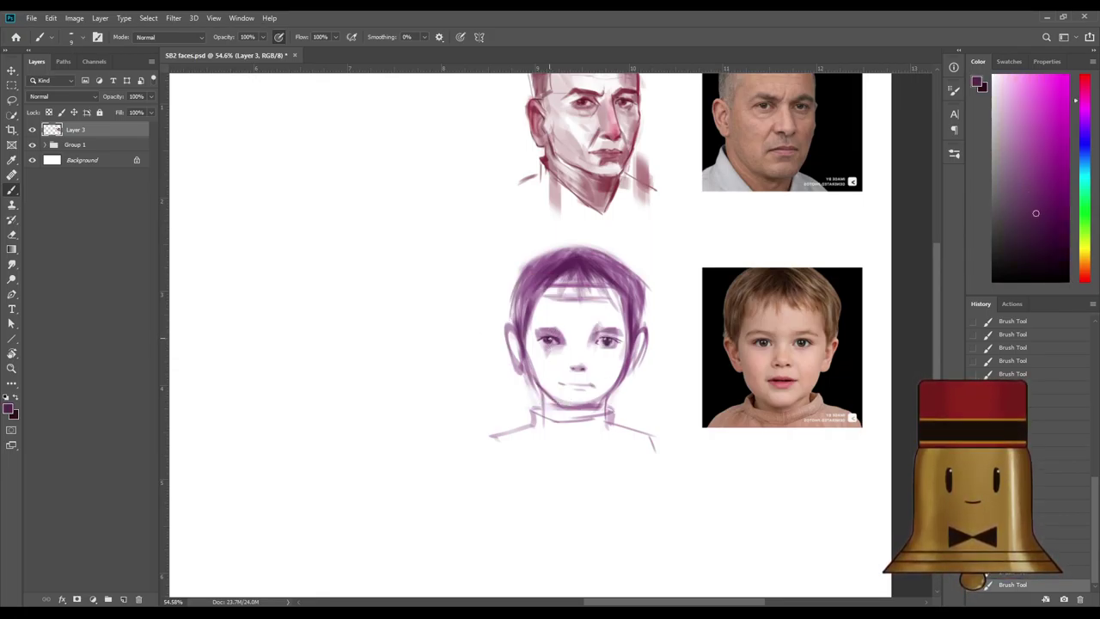
key(bracketright)
key(bracketright)
mouse_move(535, 330)
mouse_down()
mouse_move(623, 328)
mouse_move(552, 327)
mouse_up()
key(x)
key(bracketright)
key(bracketright)
key(bracketright)
key(bracketright)
key(bracketright)
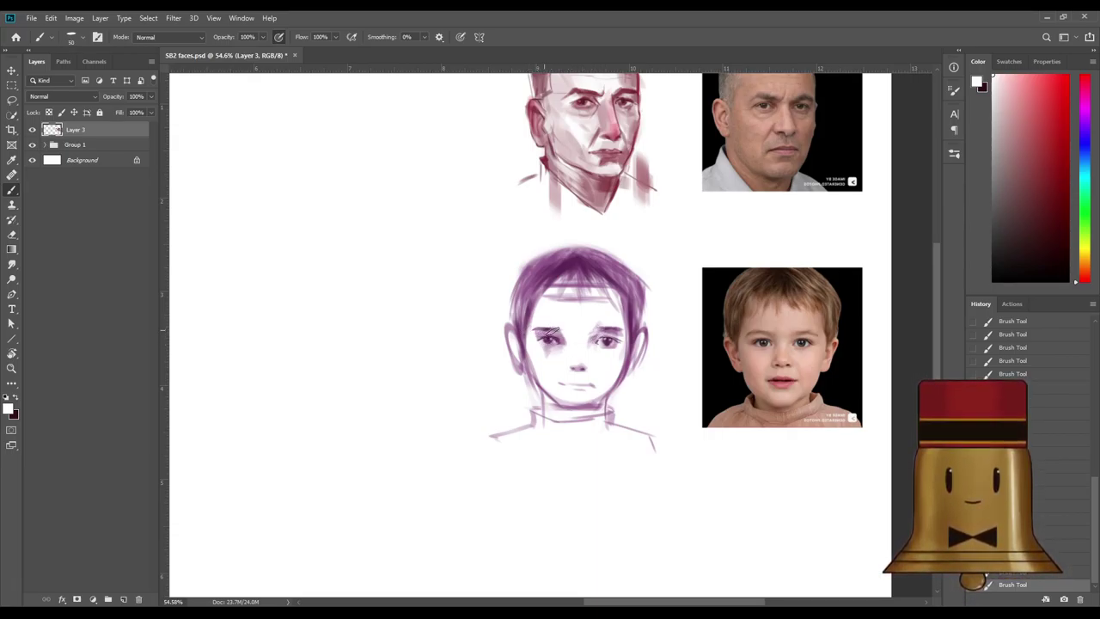
key(x)
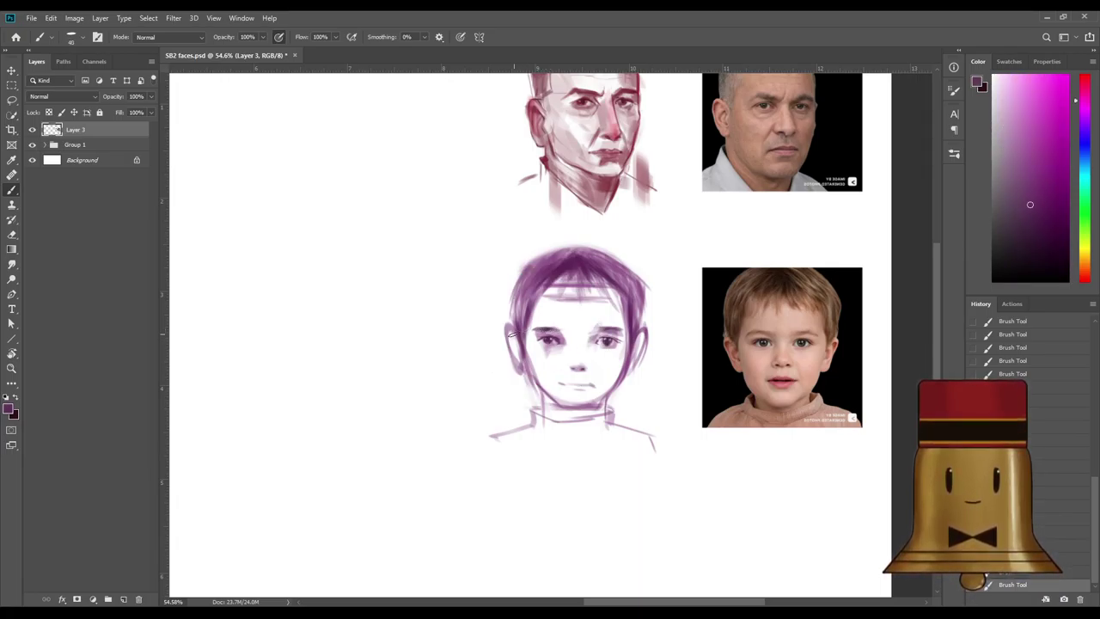
Blend the inner brow area with sampled tones and shade the left-hand cheek and jaw in pale purple.
alt+click(577, 333)
mouse_move(560, 331)
mouse_down()
mouse_move(549, 331)
mouse_move(560, 331)
mouse_up()
alt+click(540, 333)
key(bracketleft)
key(bracketleft)
alt+click(556, 331)
alt+click(556, 334)
mouse_move(516, 365)
mouse_down()
mouse_move(570, 439)
mouse_move(537, 389)
mouse_up()
key([)
key([)
key([)
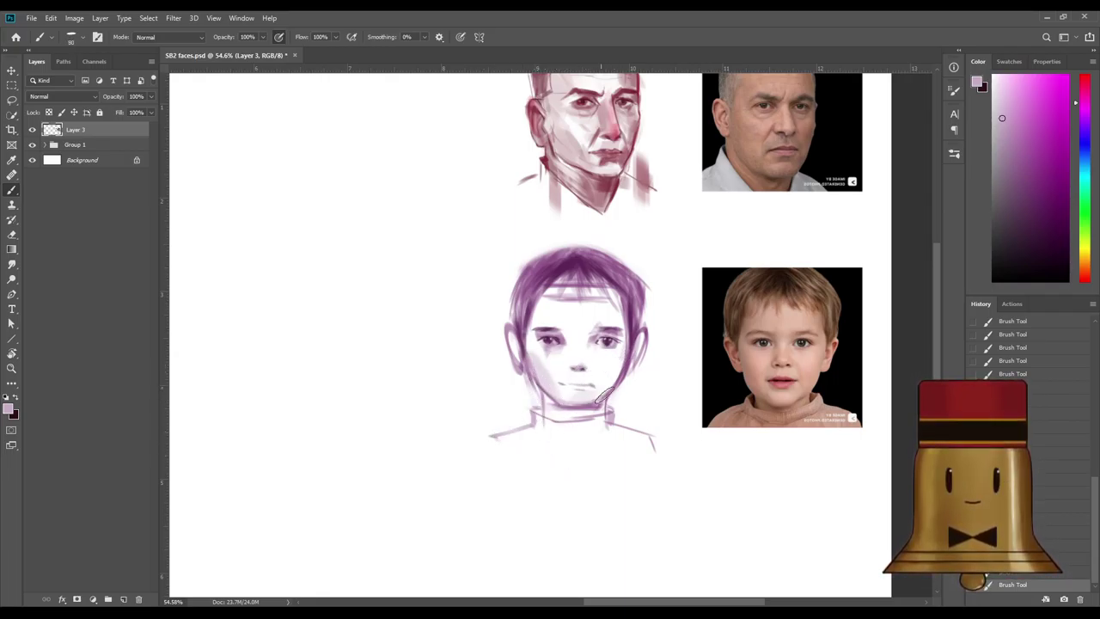
Shade the right-hand cheek and jaw with a larger brush in pale purples and soften the left-hand cheek.
key(bracketright)
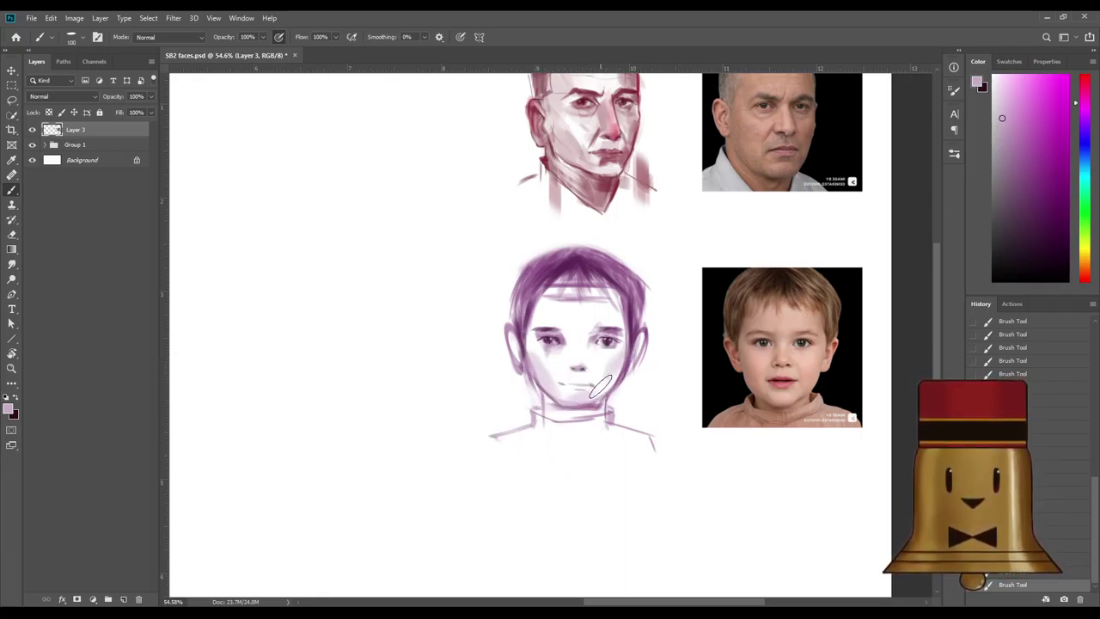
alt+click(604, 359)
alt+click(616, 363)
drag(598, 361, 608, 394)
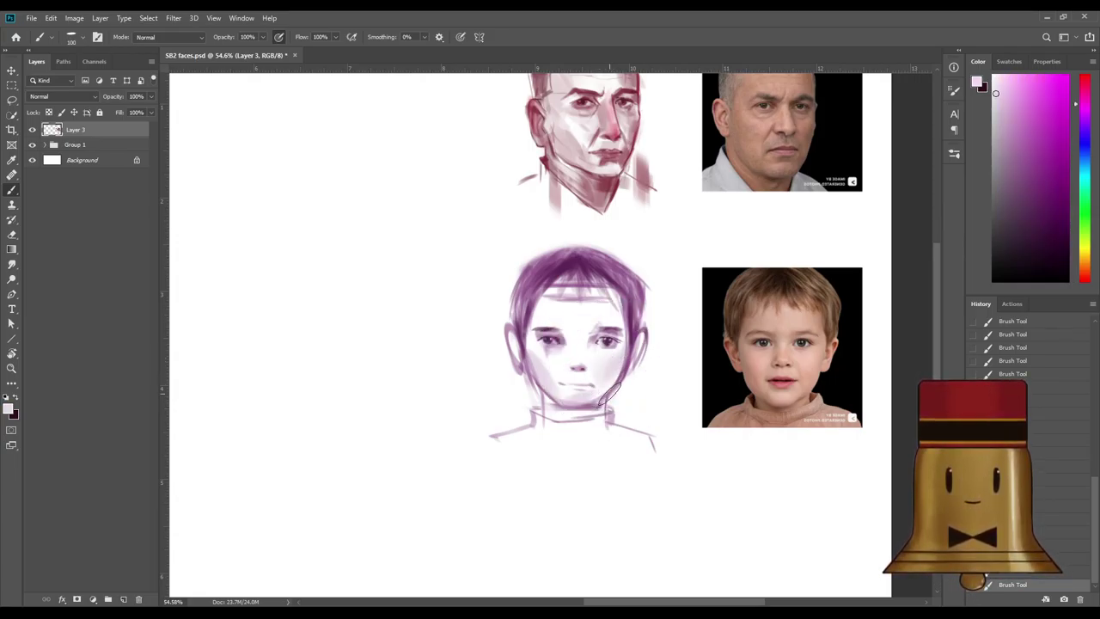
alt+click(559, 360)
key(bracketleft)
drag(544, 361, 544, 366)
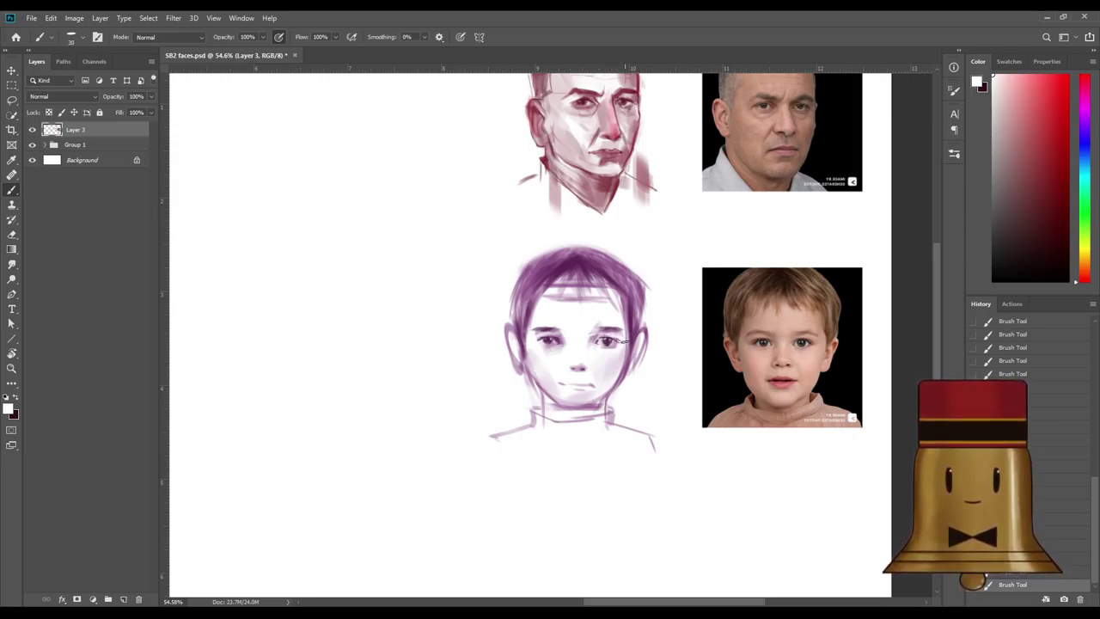
Define the underside of the nose in dark purple and shade the nose bridge with lighter sampled tones.
alt+click(602, 343)
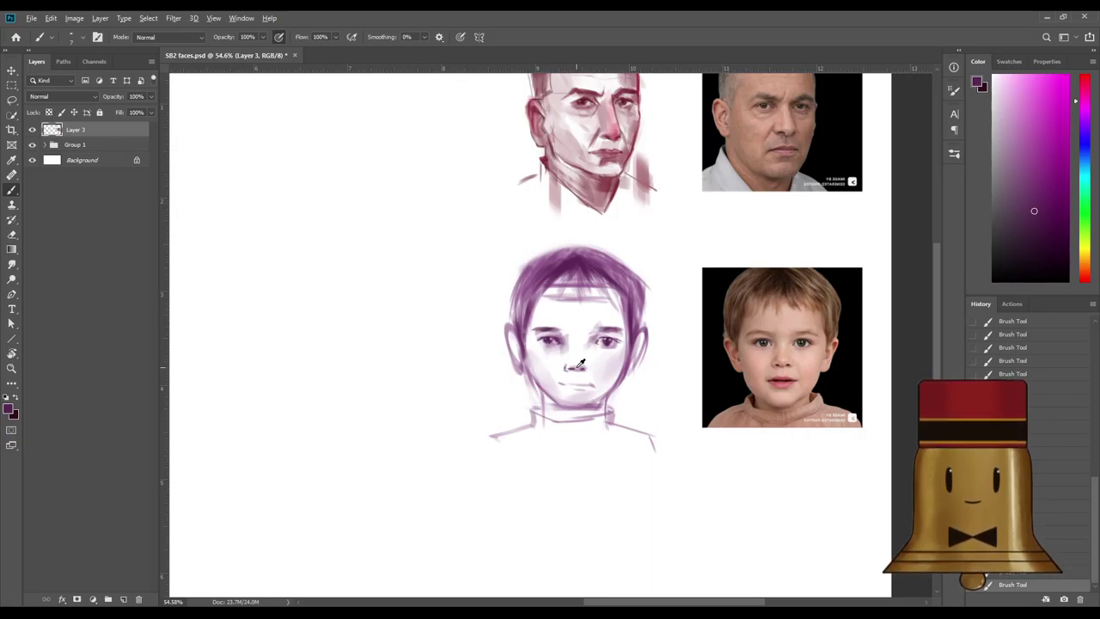
alt+click(577, 366)
alt+click(576, 363)
key(bracketright)
key(bracketright)
key(bracketright)
key(bracketright)
key(bracketright)
alt+click(613, 330)
alt+click(578, 336)
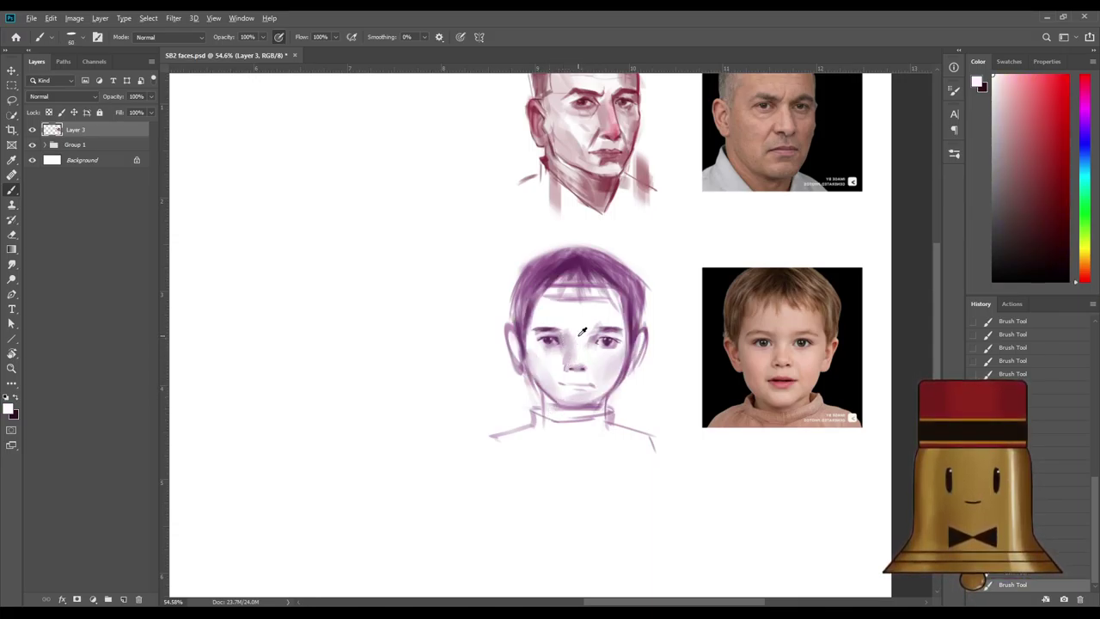
key(bracketright)
key(bracketright)
Draw a thin dark line between the lips in purple sampled from the left-hand eye.
alt+click(550, 340)
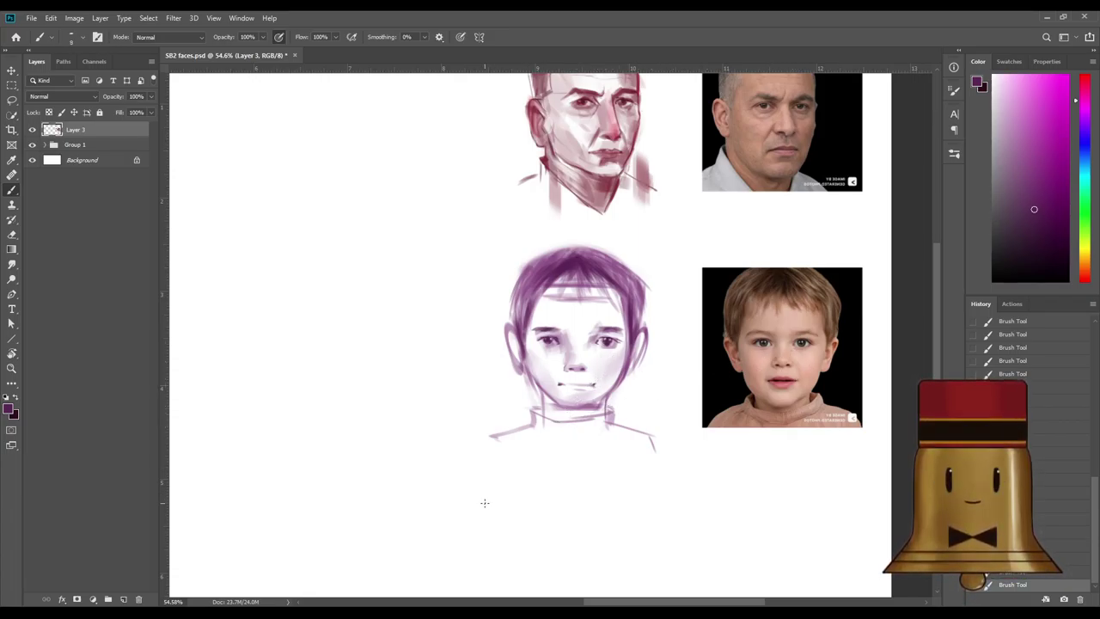
key(])
drag(560, 384, 593, 385)
Clean the forehead down to the left-hand temple with white using a larger brush.
key(x)
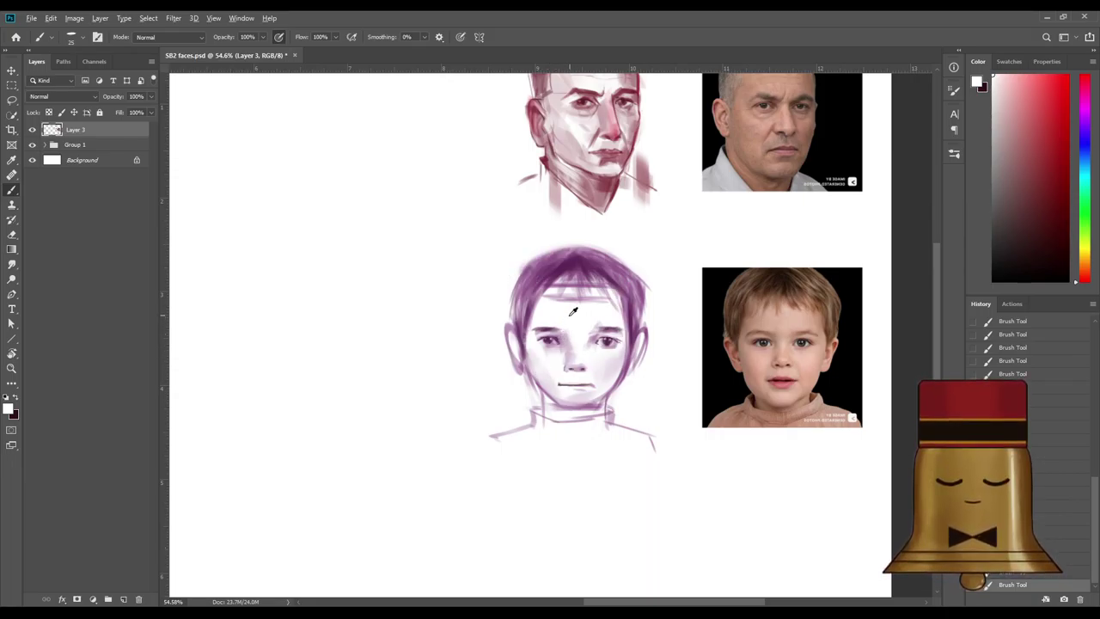
key(])
key(])
key(])
mouse_move(550, 300)
mouse_down()
mouse_move(598, 301)
mouse_move(531, 323)
mouse_up()
key(])
key(])
key(])
key(])
Shade the temples and upper forehead with a mid purple sampled at the hairline and soften them with white.
alt+click(547, 287)
key(])
key(])
key(])
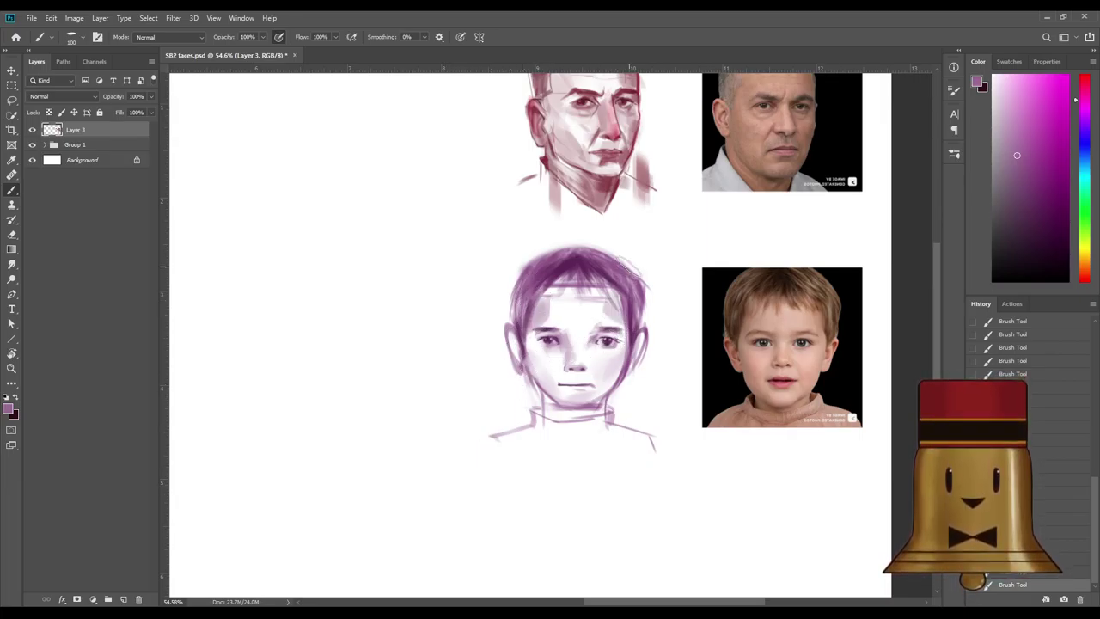
key(x)
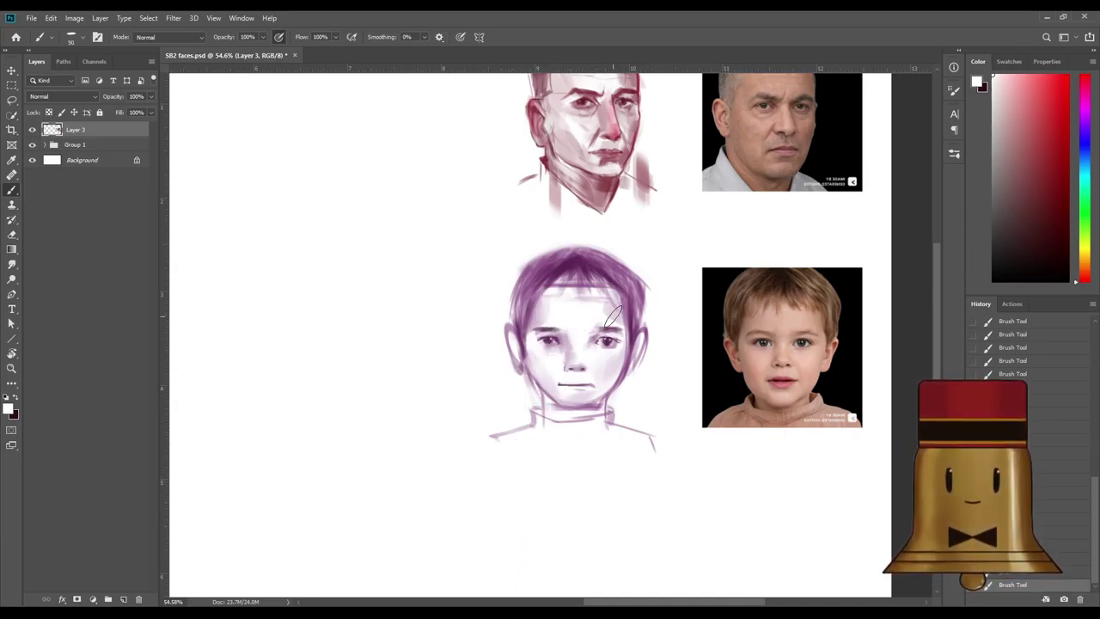
alt+click(570, 309)
Widen the hair mass on both sides of the head with dark purple sampled from the crown.
alt+click(572, 254)
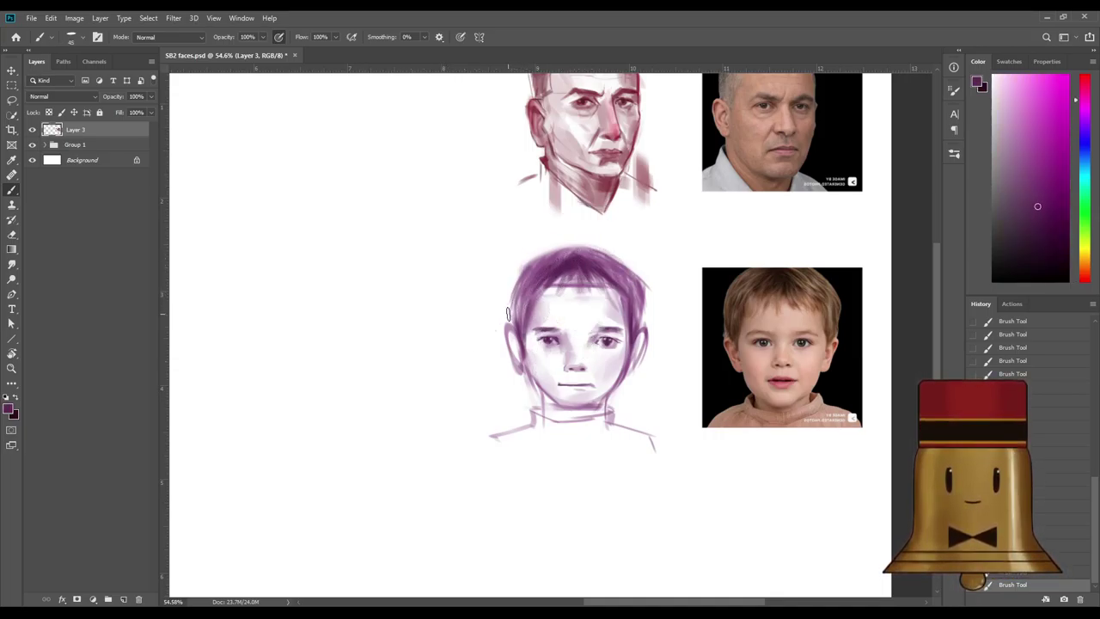
drag(519, 273, 510, 315)
key(bracketleft)
key(bracketleft)
drag(520, 273, 507, 318)
mouse_move(642, 278)
mouse_down()
mouse_move(639, 325)
mouse_move(646, 287)
mouse_up()
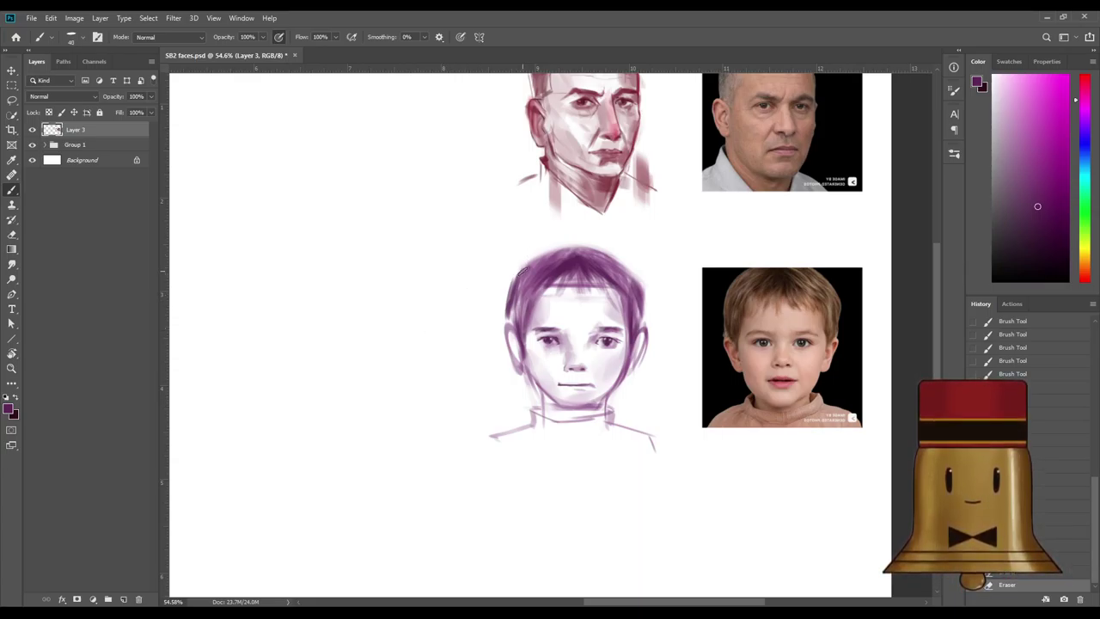
drag(558, 249, 503, 284)
key(ctrl+z)
key(ctrl+z)
Outline the hair from the crown to the left-hand ear with a finer dark purple brush.
key(bracketleft)
key(bracketleft)
key(bracketleft)
key(bracketleft)
key(bracketleft)
key(bracketleft)
mouse_move(559, 252)
mouse_down()
mouse_move(503, 285)
mouse_move(533, 261)
mouse_move(507, 288)
mouse_move(522, 275)
mouse_move(521, 356)
mouse_move(514, 325)
mouse_up()
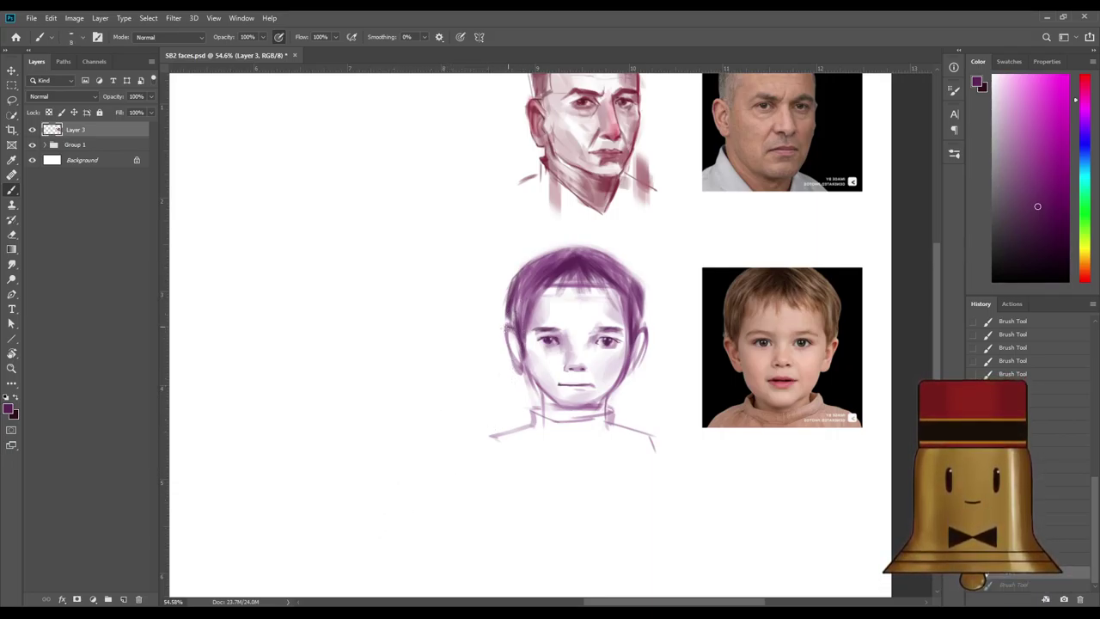
Darken the outlines and inner folds of both ears with fine dark purple strokes.
drag(508, 342, 521, 372)
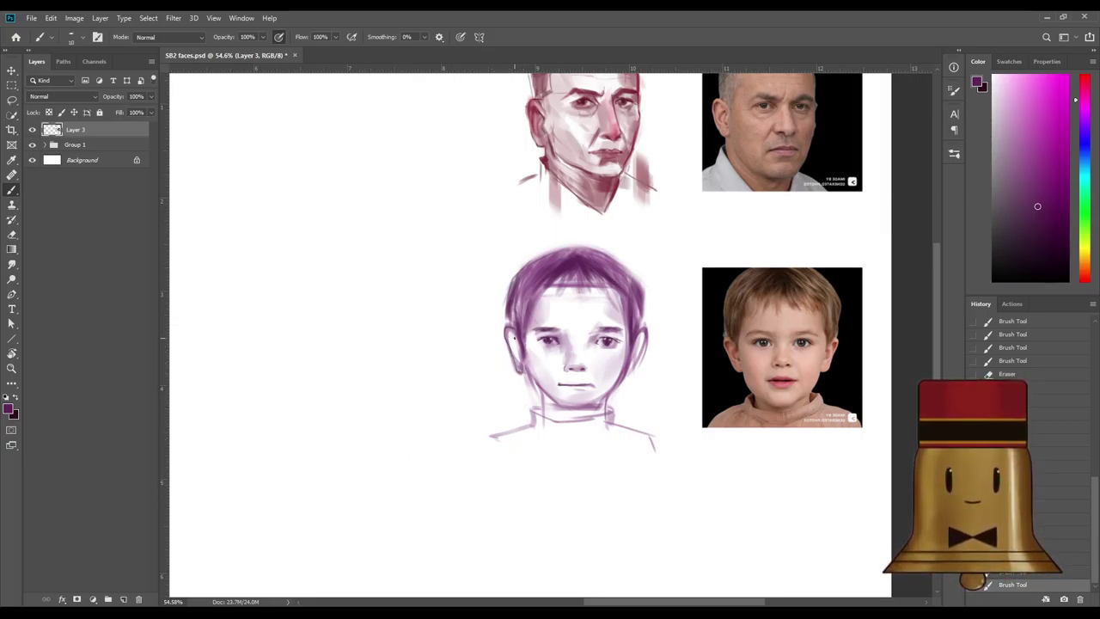
drag(509, 333, 522, 360)
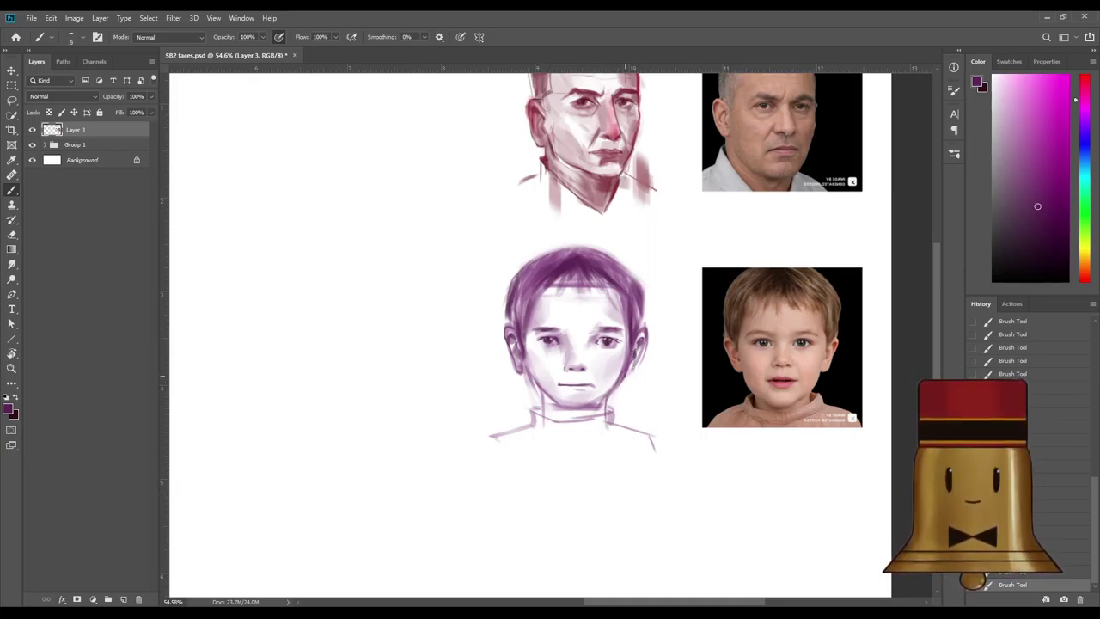
drag(645, 339, 630, 374)
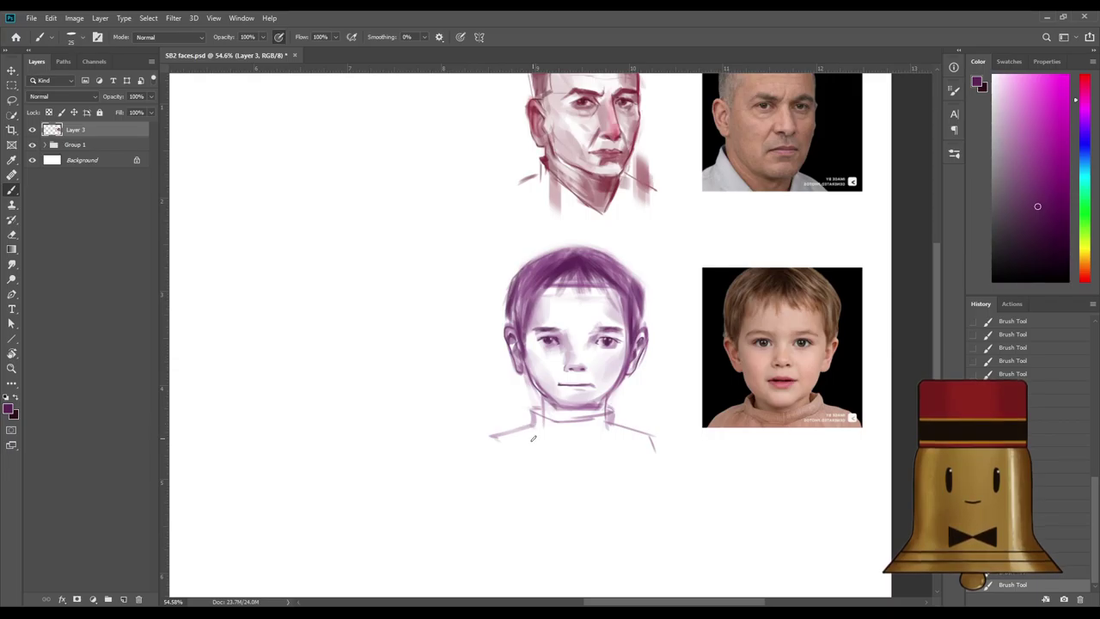
Deepen the lines under the chin and outline the upper lip in dark purple.
mouse_move(571, 409)
mouse_down()
mouse_move(555, 410)
mouse_move(598, 403)
mouse_up()
mouse_move(550, 404)
mouse_down()
mouse_move(562, 427)
mouse_move(594, 425)
mouse_move(530, 477)
mouse_move(519, 415)
mouse_move(571, 384)
mouse_up()
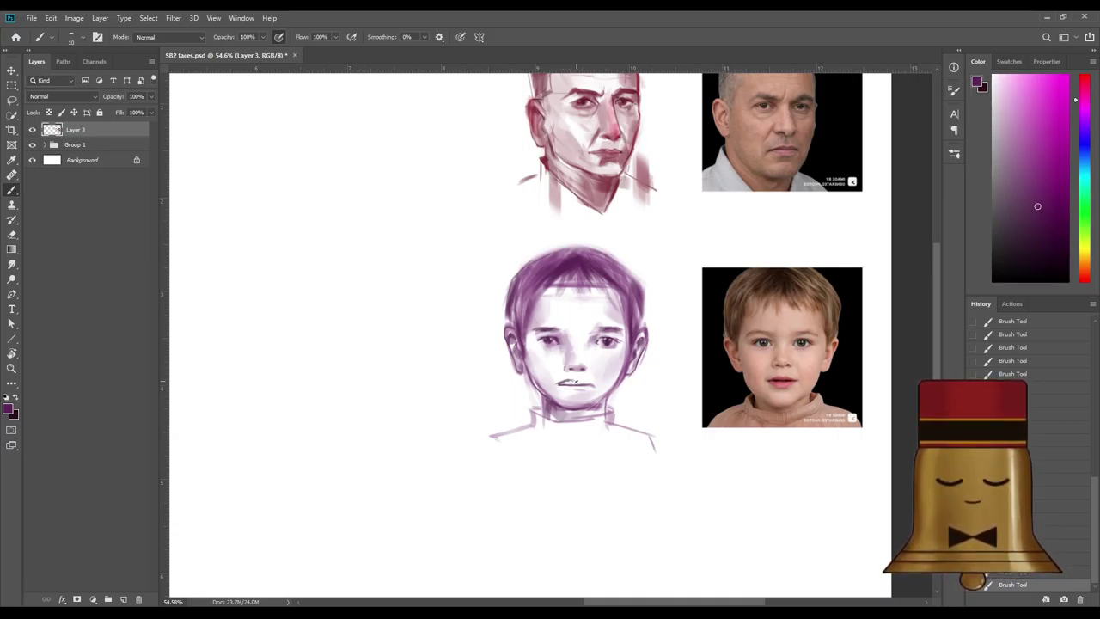
drag(577, 382, 595, 382)
Rework the lips by covering the hard outline with near-white and filling them with sampled muted purples.
alt+click(569, 377)
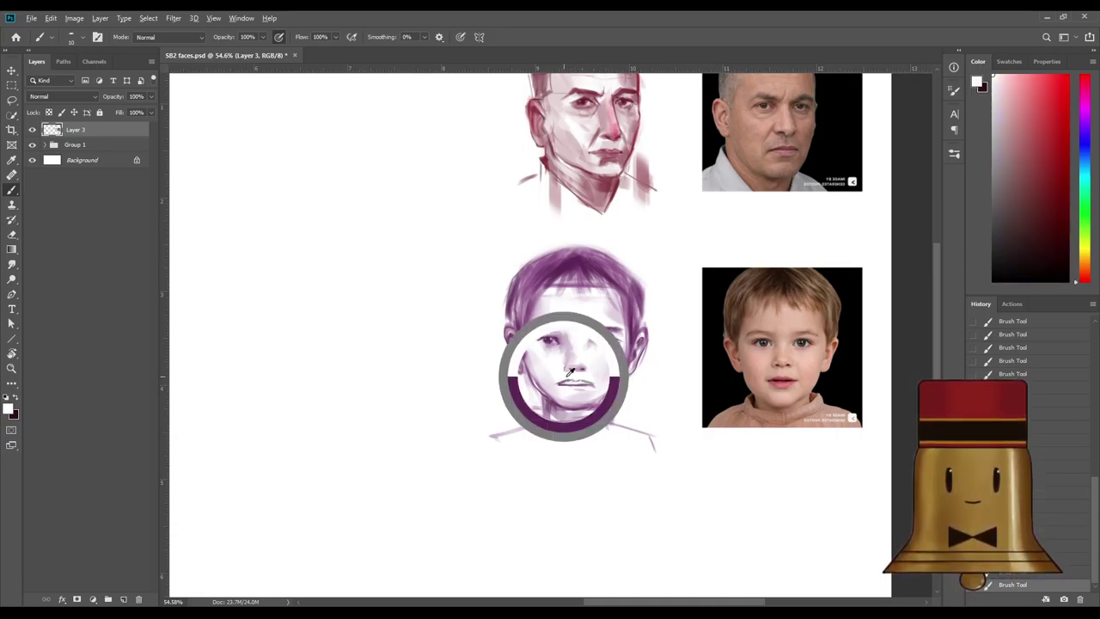
drag(560, 382, 588, 383)
alt+click(576, 385)
alt+click(591, 384)
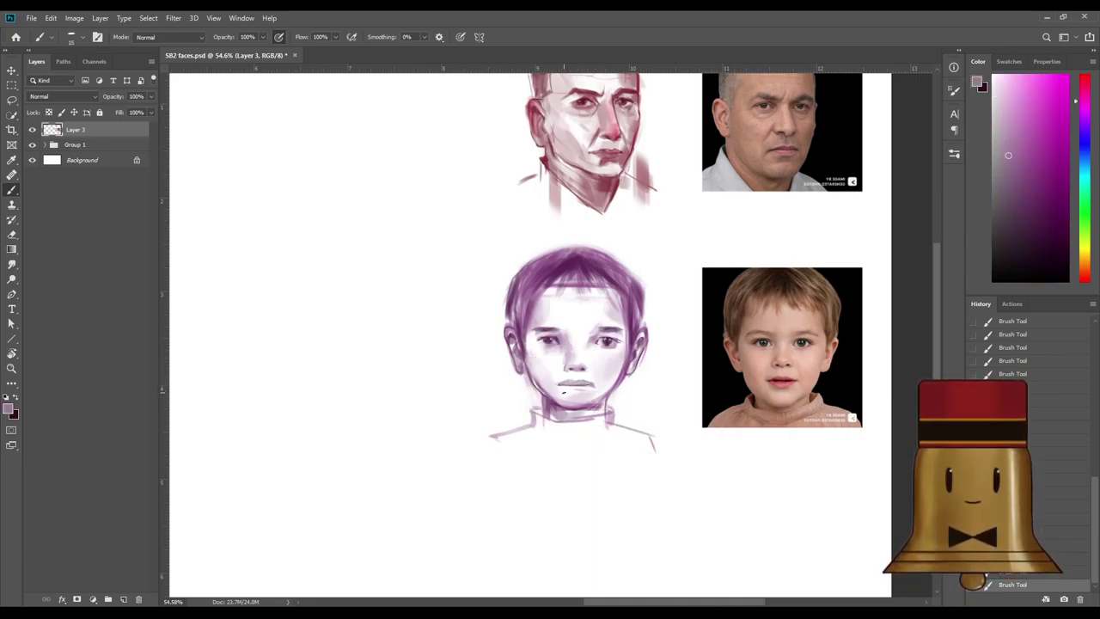
alt+click(564, 376)
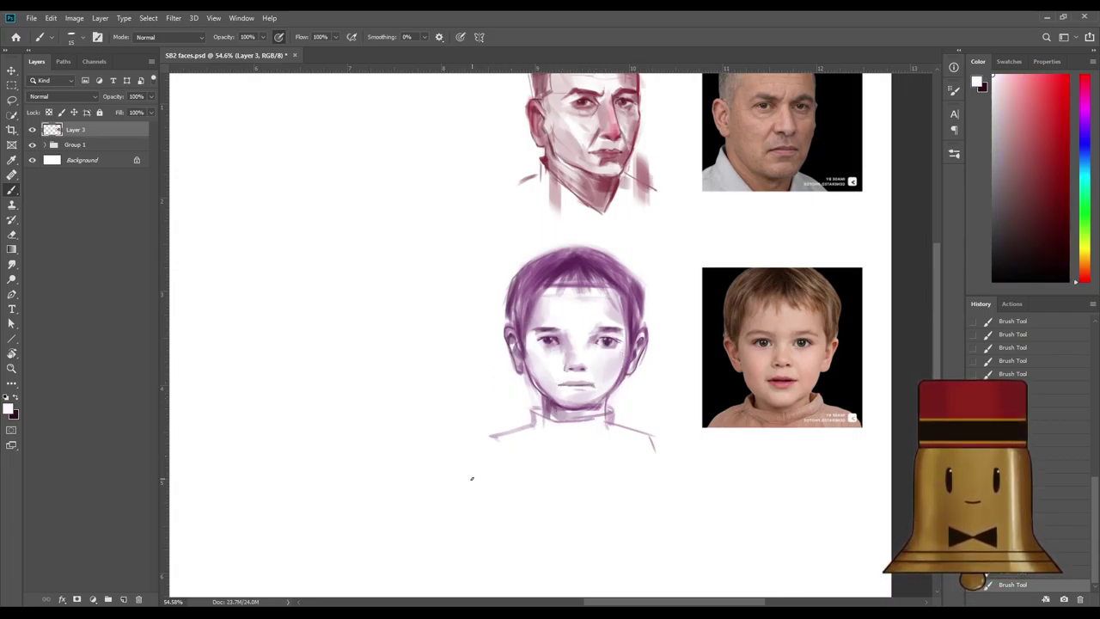
alt+click(568, 381)
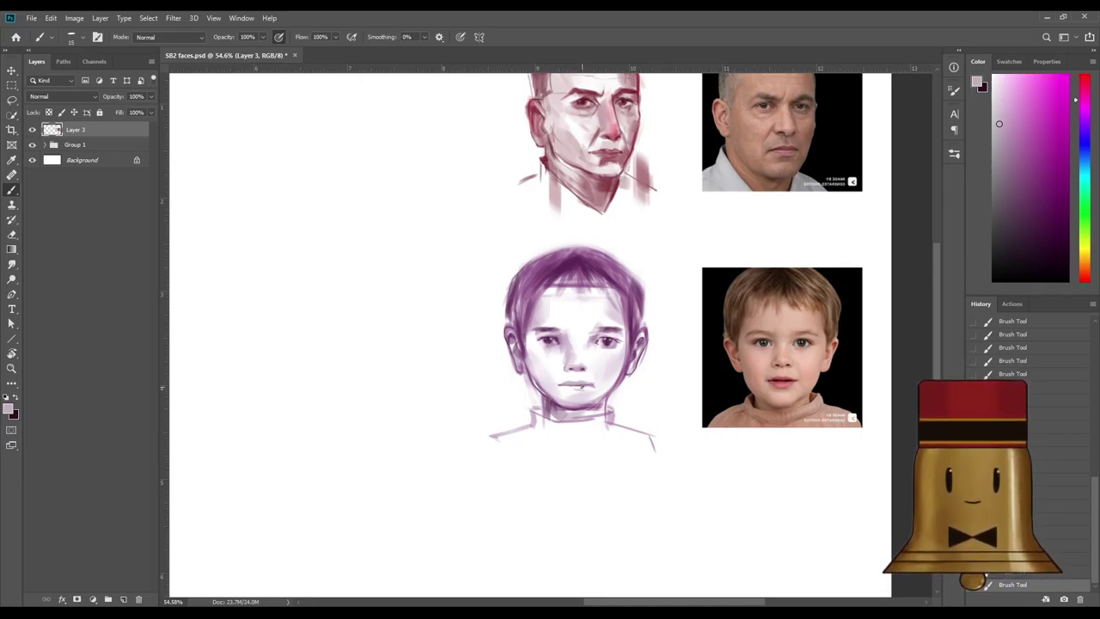
Refine the shape of both eyebrows using light tones and dark purples sampled from the brows and hair.
alt+click(555, 338)
alt+click(547, 332)
alt+click(553, 328)
alt+click(622, 327)
alt+click(615, 335)
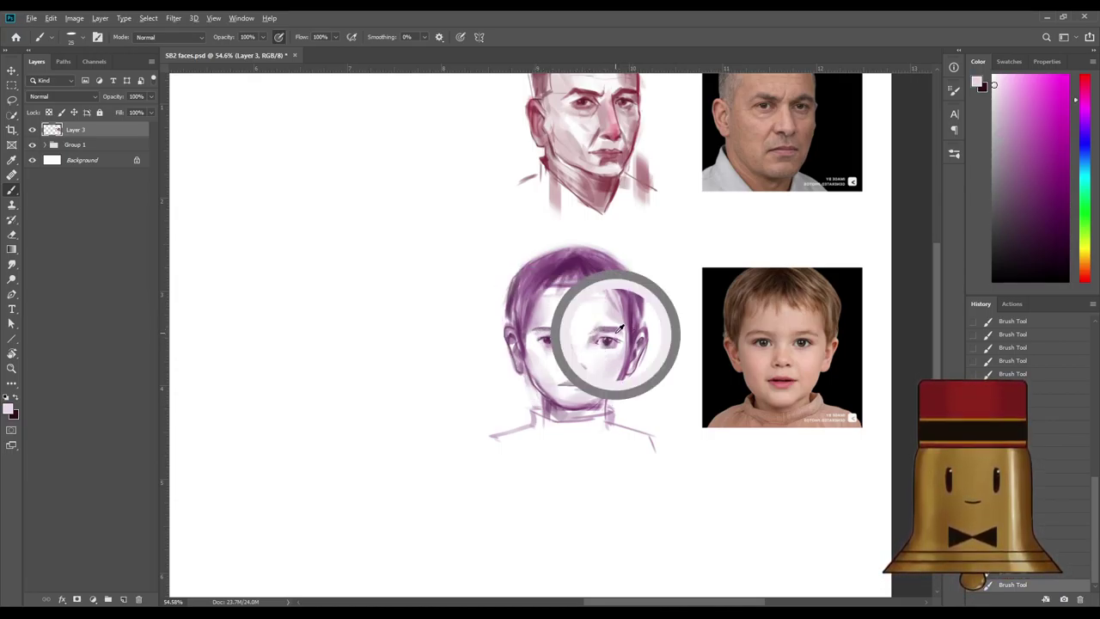
alt+click(580, 272)
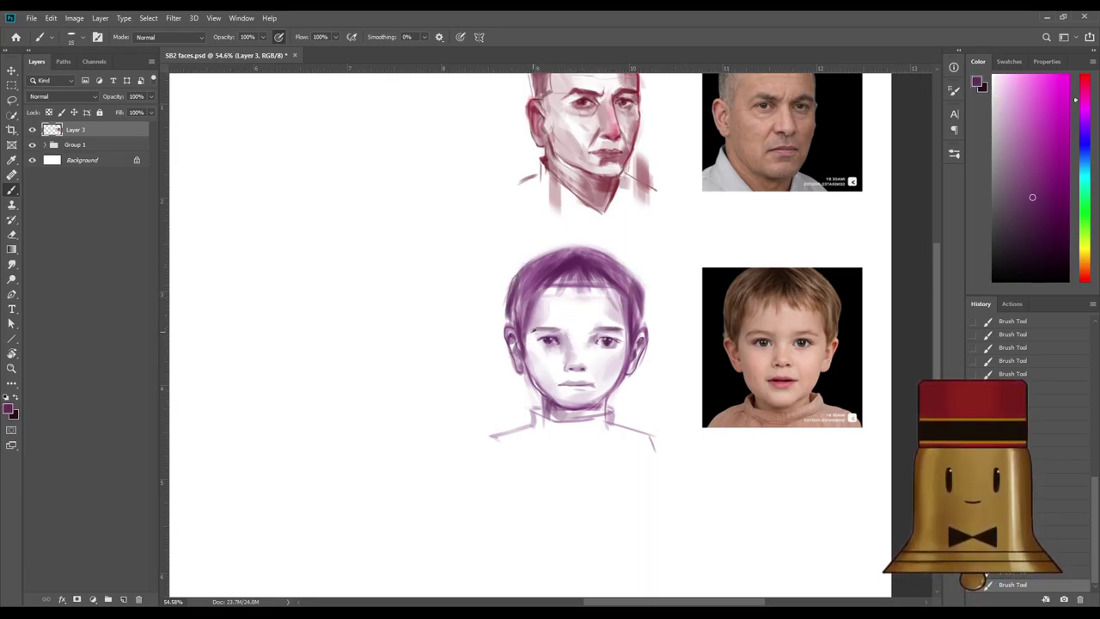
Model the cheeks and the area around the nose and mouth with a large brush and sampled light tones.
key(])
key(])
key(])
key(])
key(])
key(])
key(])
key(])
key(])
key(])
drag(600, 370, 601, 387)
mouse_move(551, 369)
mouse_down()
mouse_move(558, 386)
mouse_move(547, 377)
mouse_move(605, 368)
mouse_move(596, 378)
mouse_up()
alt+click(549, 360)
alt+click(600, 365)
key([)
alt+click(592, 359)
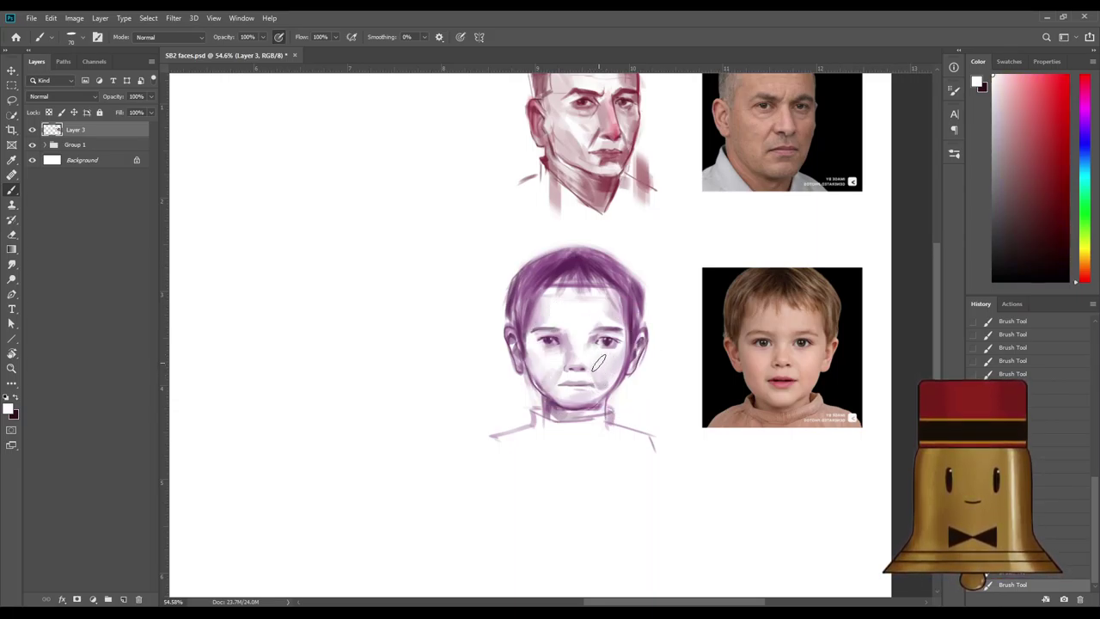
Blend the mouth area and touch up the right-hand eye with a smaller brush in sampled tones.
key([)
key([)
key([)
key([)
key([)
alt+click(557, 378)
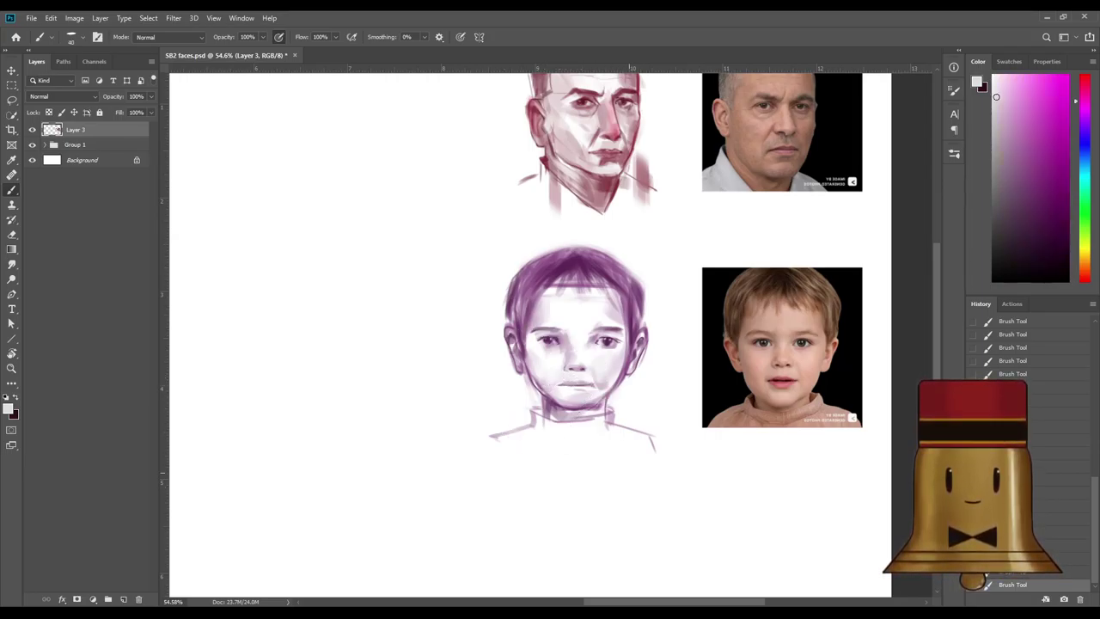
alt+click(581, 379)
alt+click(607, 341)
key(x)
Paint fringe strands along the boy's hairline in dark purple sampled from the hair.
scroll(532, 456, down, 3)
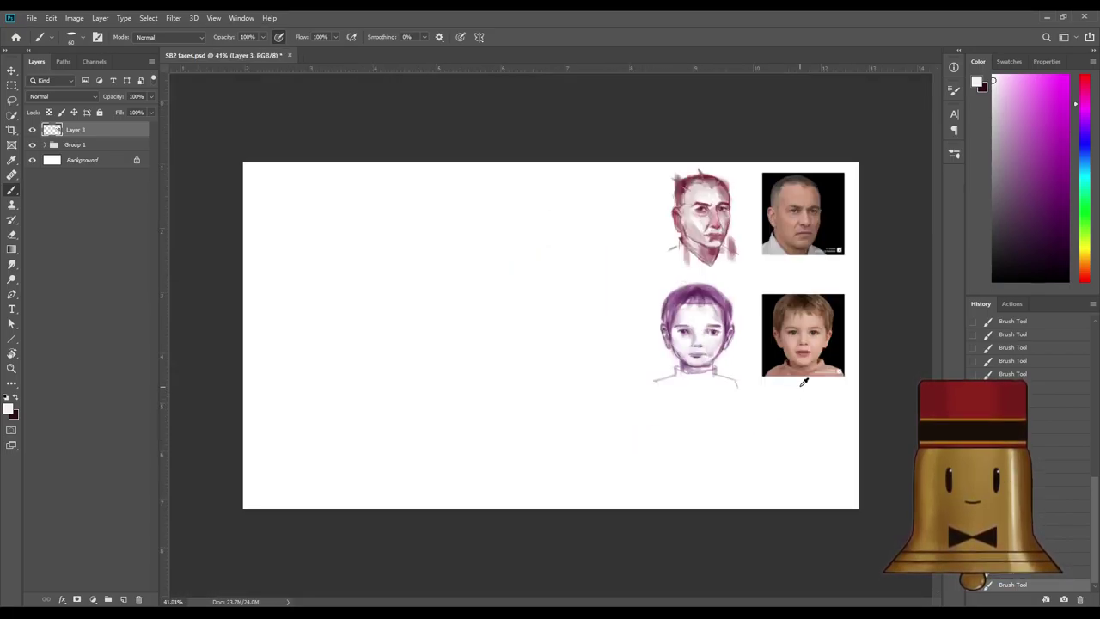
scroll(800, 381, up, 2)
alt+click(703, 273)
key([)
mouse_move(703, 262)
mouse_down()
mouse_move(669, 300)
mouse_move(707, 266)
mouse_move(686, 269)
mouse_move(731, 288)
mouse_move(709, 246)
mouse_move(686, 259)
mouse_move(705, 255)
mouse_move(733, 210)
mouse_move(701, 277)
mouse_move(700, 247)
mouse_move(730, 254)
mouse_up()
alt+click(712, 247)
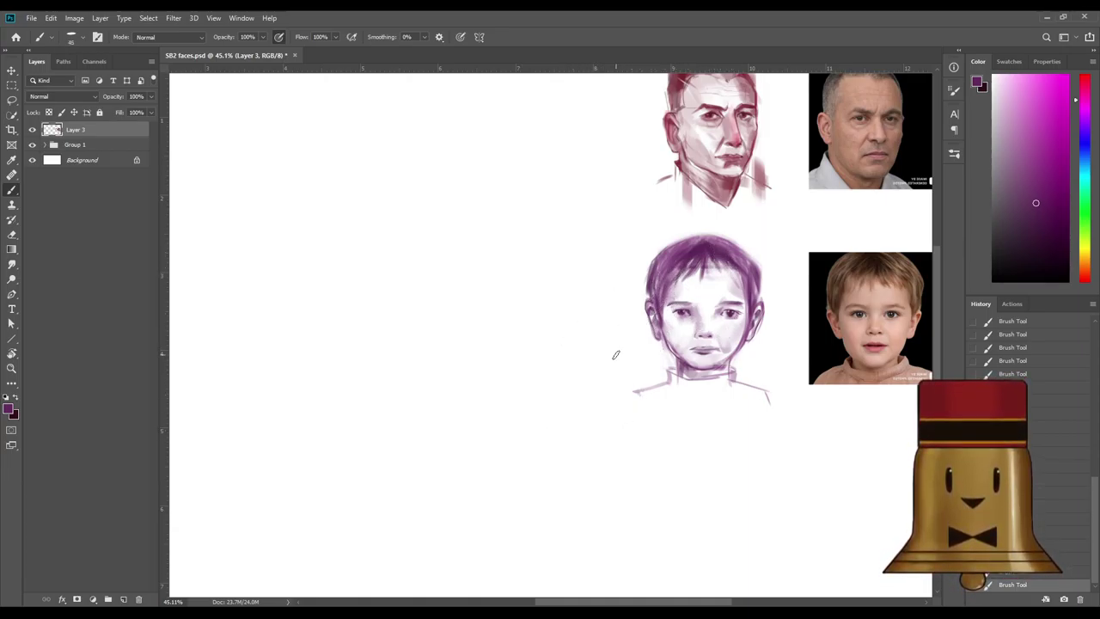
Undo the last strokes on the boy's head and touch up the lower cheek and jaw in sampled light tones.
key(ctrl+z)
key(ctrl+z)
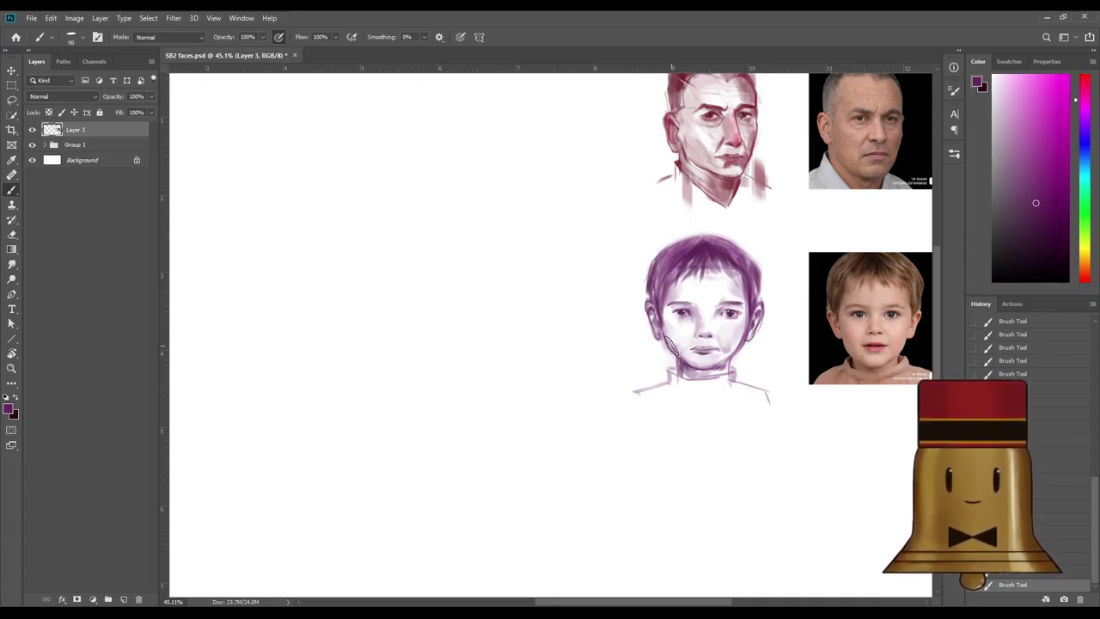
key(ctrl+z)
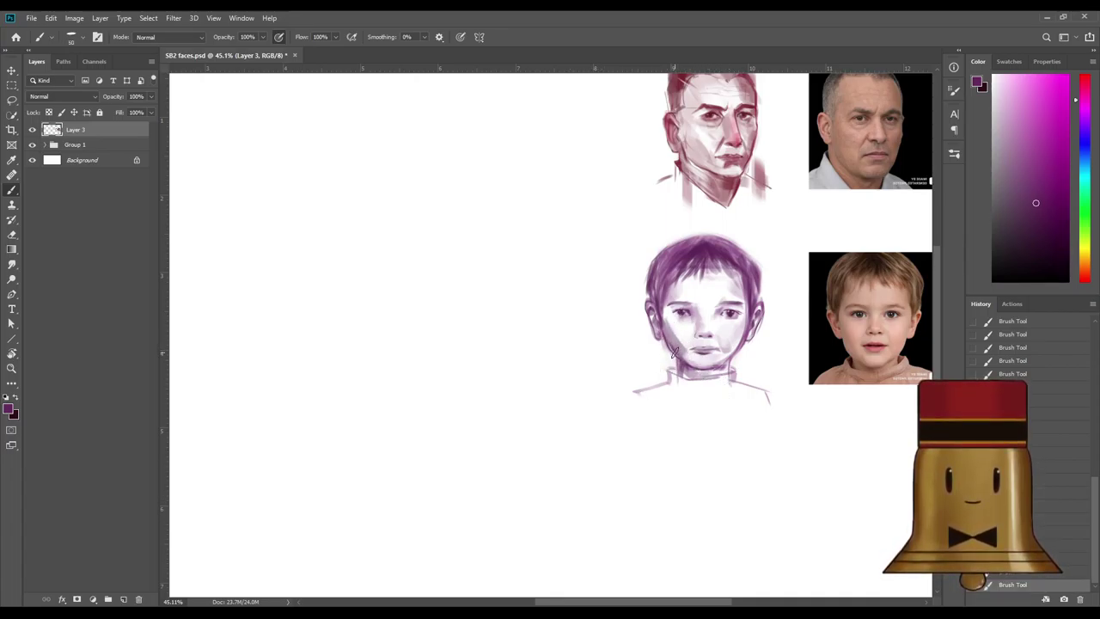
alt+click(614, 417)
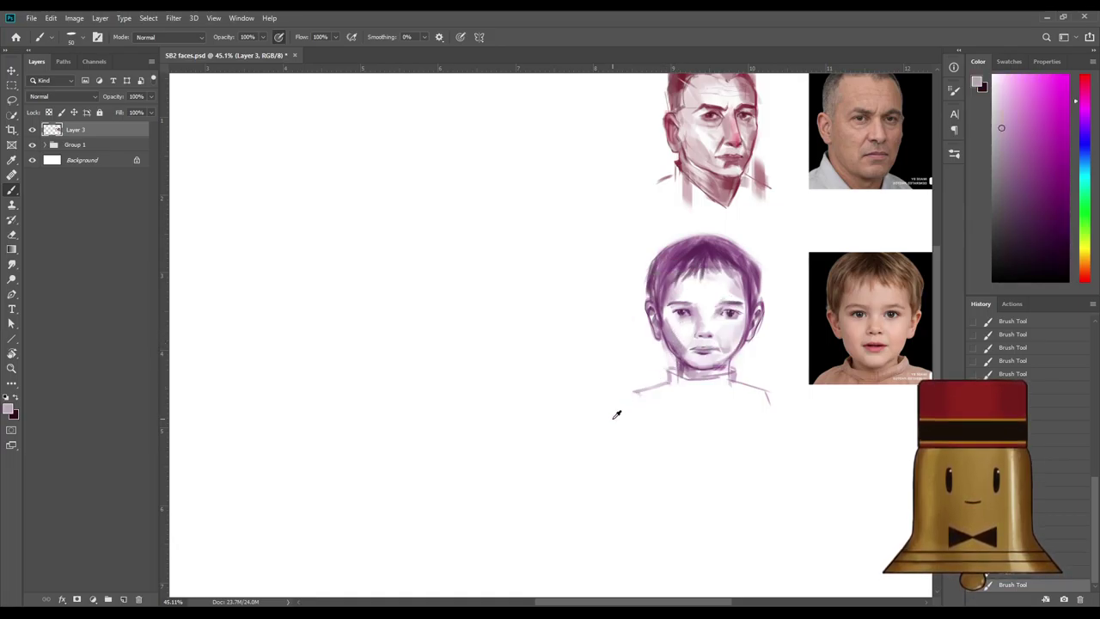
alt+click(678, 320)
key(bracketright)
key(bracketright)
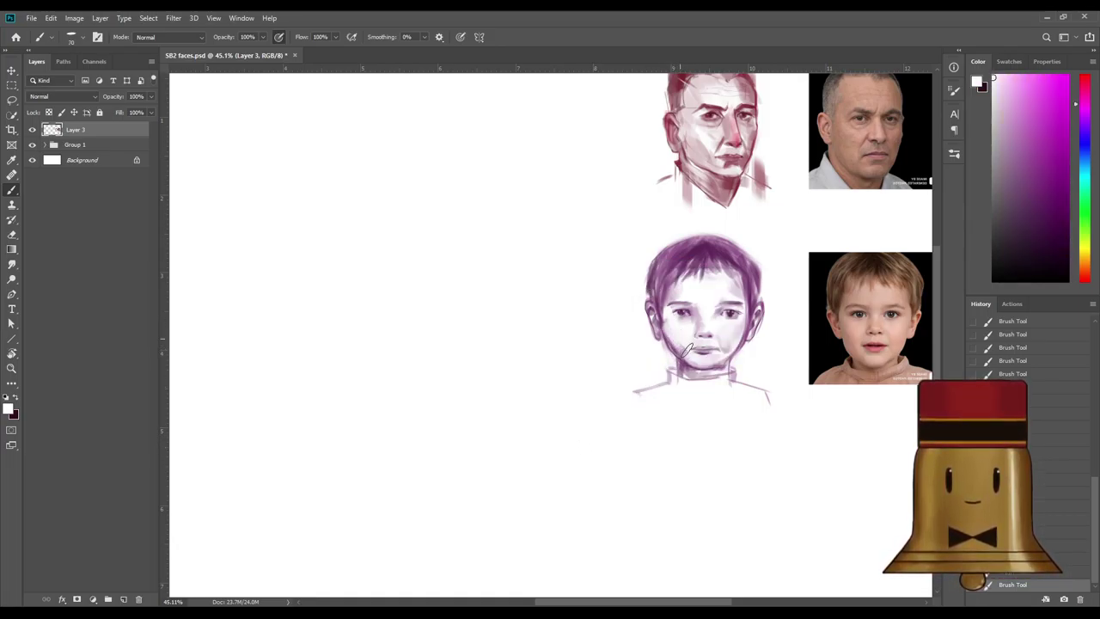
Shade the boy's left-hand cheek with a larger brush in a muted purple sampled from the jaw.
key(bracketright)
key(bracketright)
alt+click(673, 344)
key(bracketright)
key(bracketright)
key(bracketright)
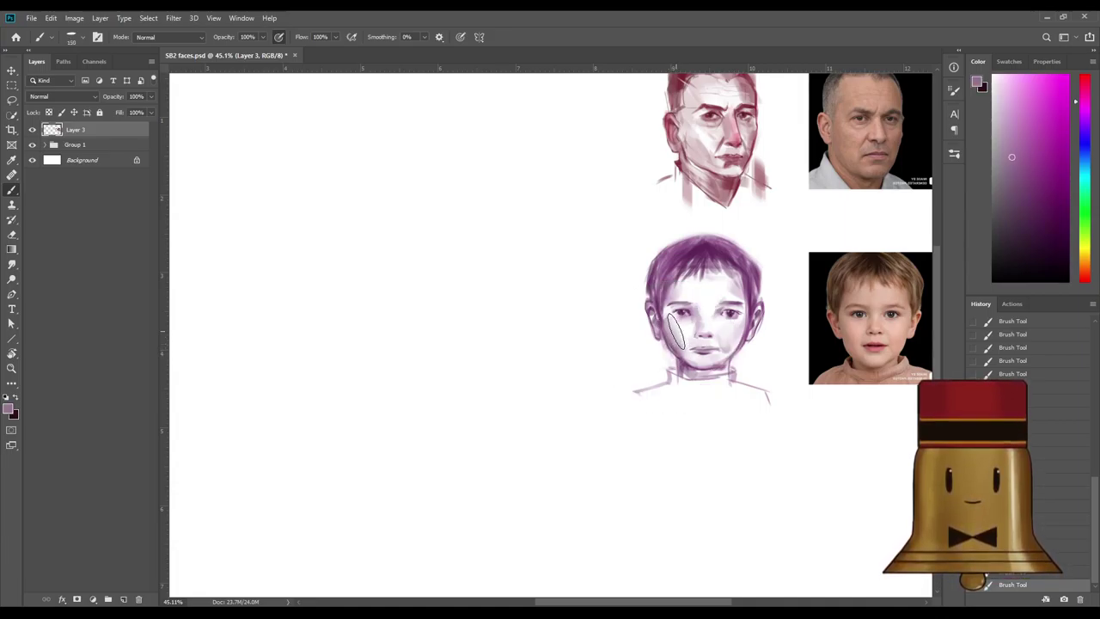
Compare the proportions of the boy's head study with its reference photo, both close up and from a distance.
scroll(766, 226, down, 6)
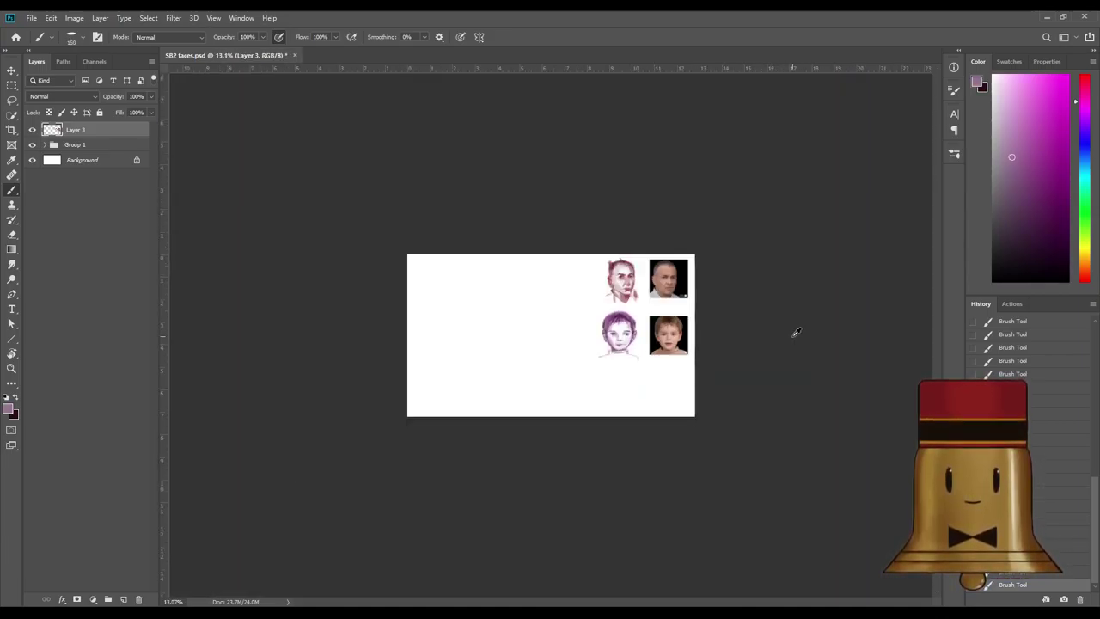
scroll(795, 333, up, 3)
scroll(830, 358, up, 2)
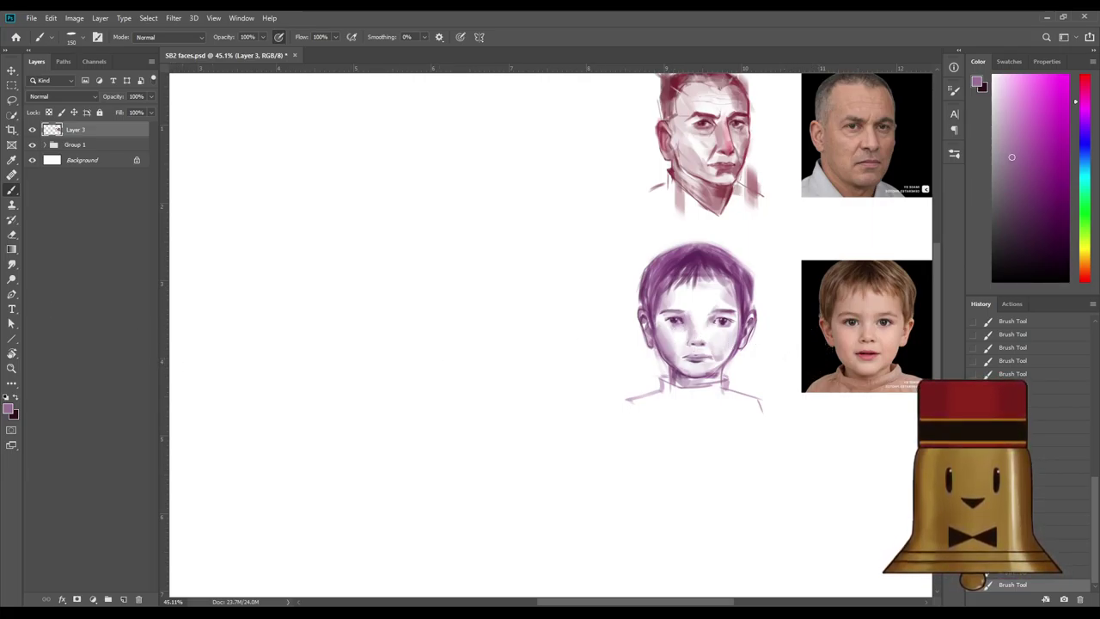
scroll(830, 388, up, 2)
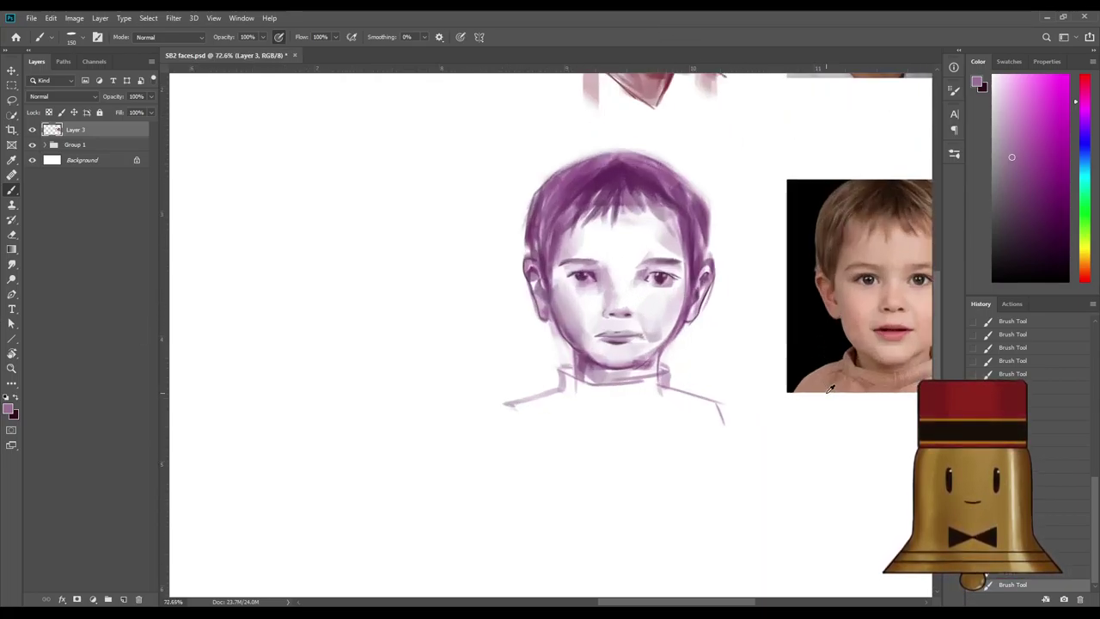
scroll(570, 292, down, 3)
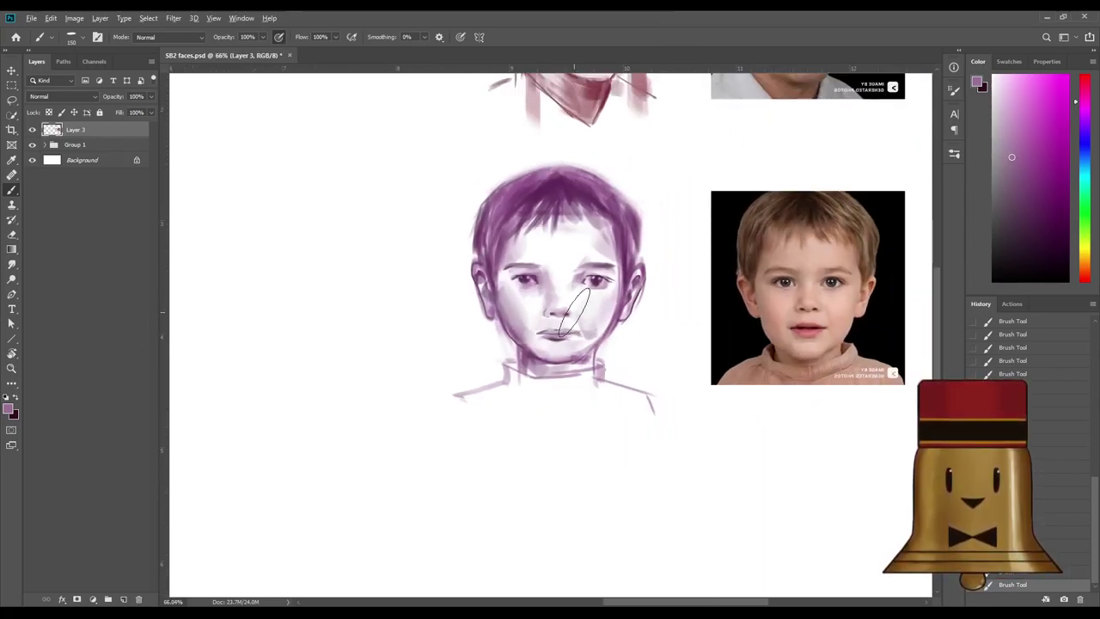
scroll(653, 304, down, 1)
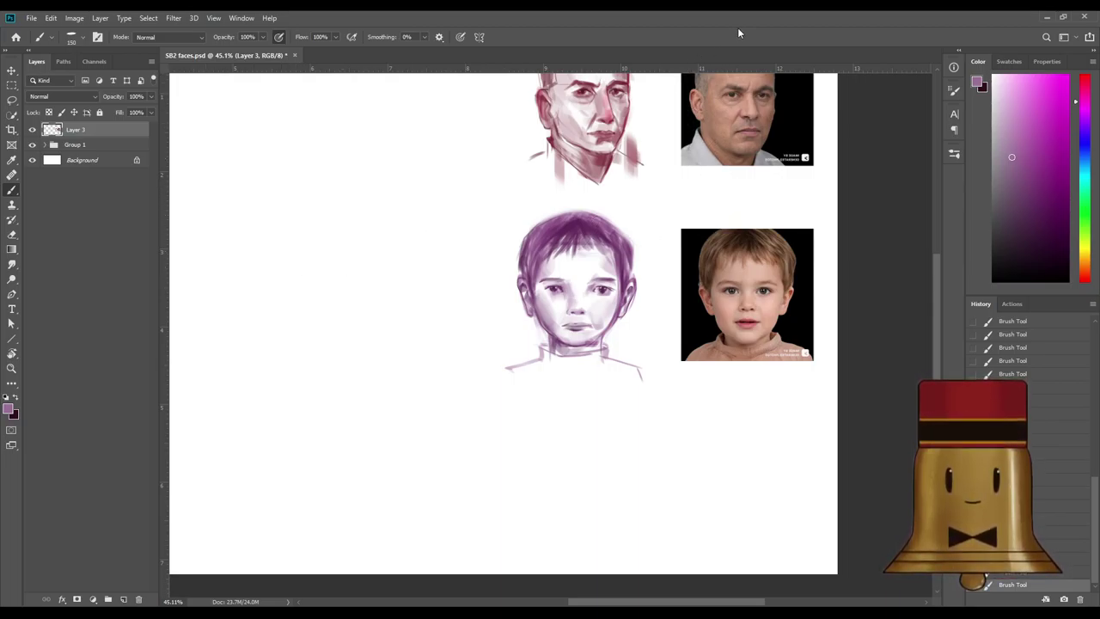
scroll(689, 283, up, 2)
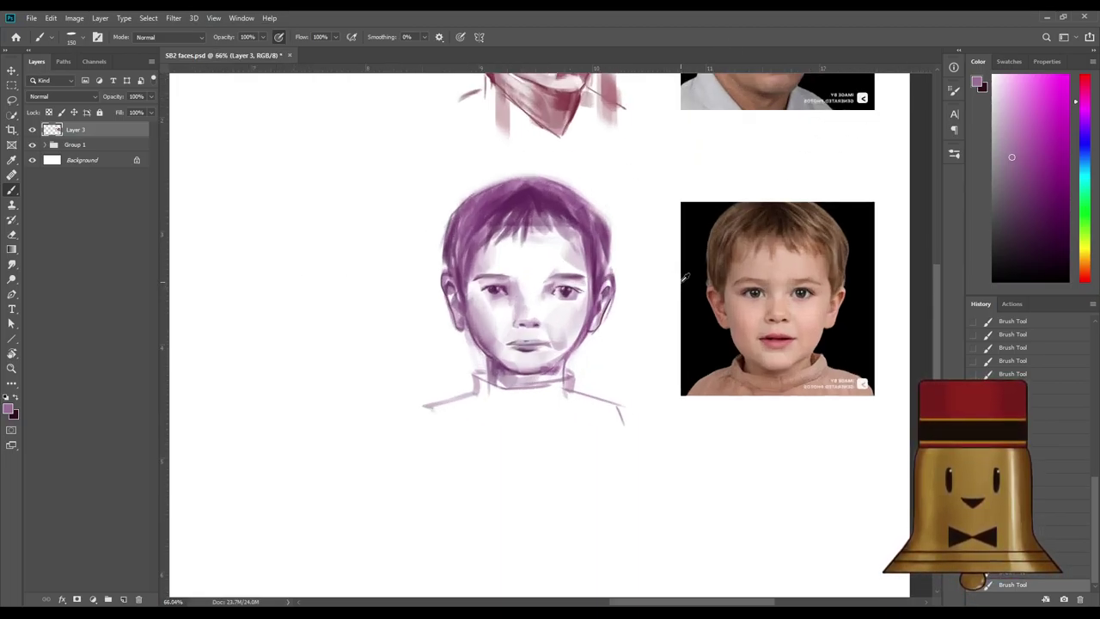
scroll(686, 277, down, 2)
scroll(708, 345, up, 1)
scroll(706, 346, down, 2)
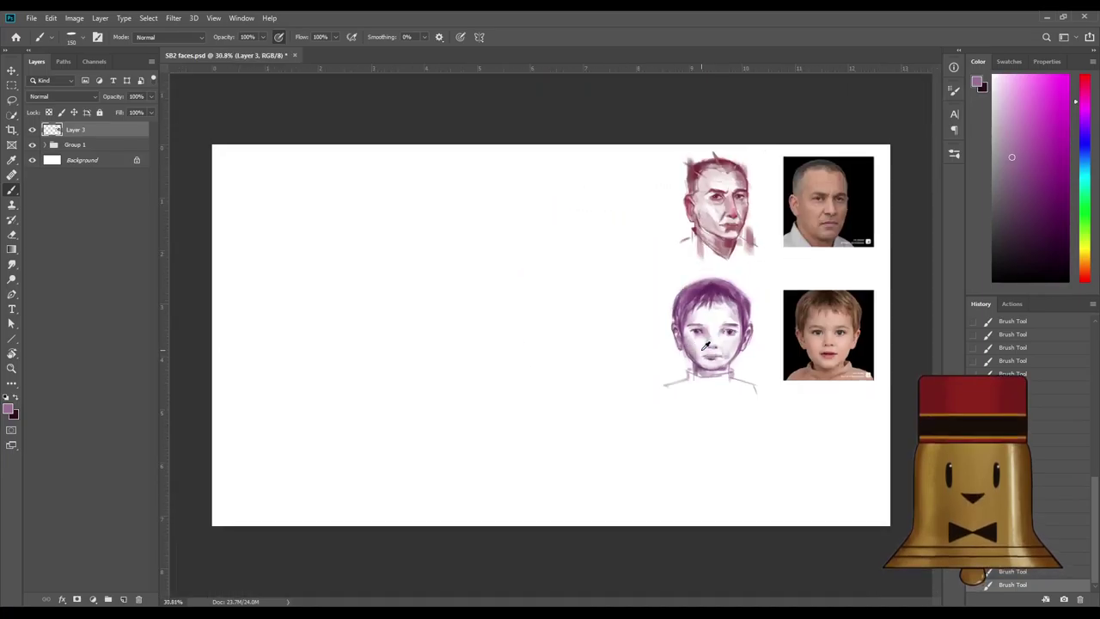
scroll(861, 401, up, 1)
scroll(878, 388, up, 3)
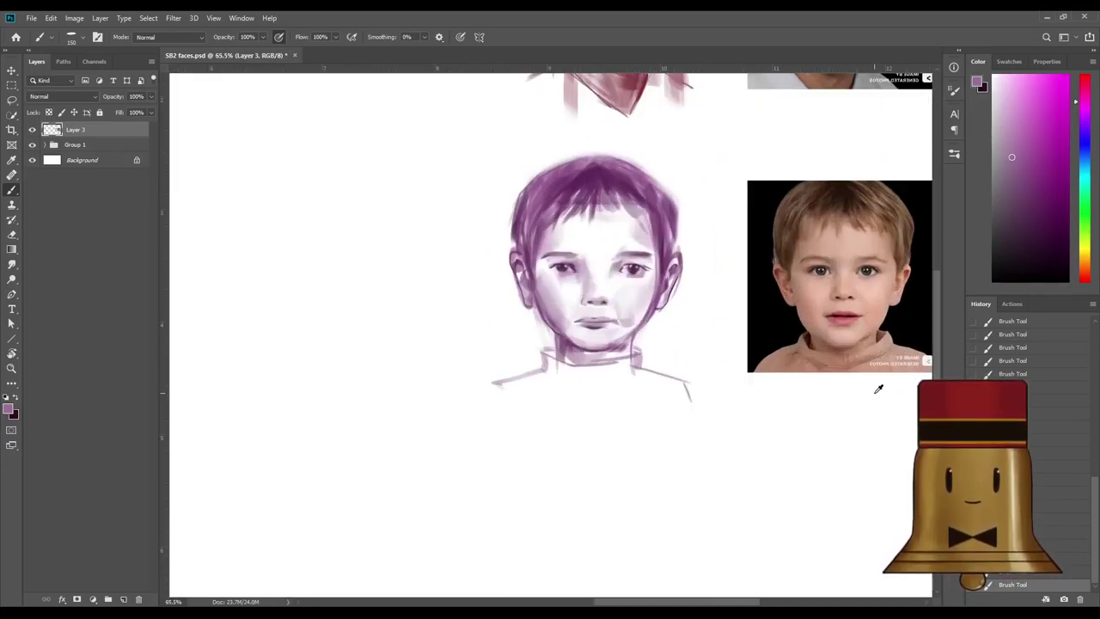
scroll(806, 354, down, 3)
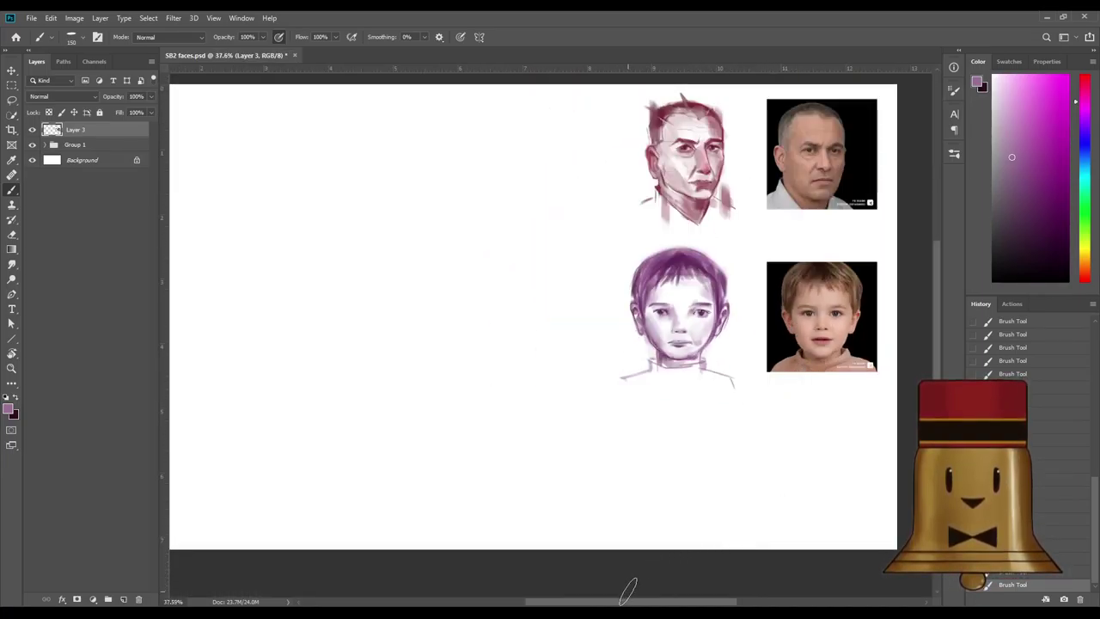
scroll(620, 559, right, 4)
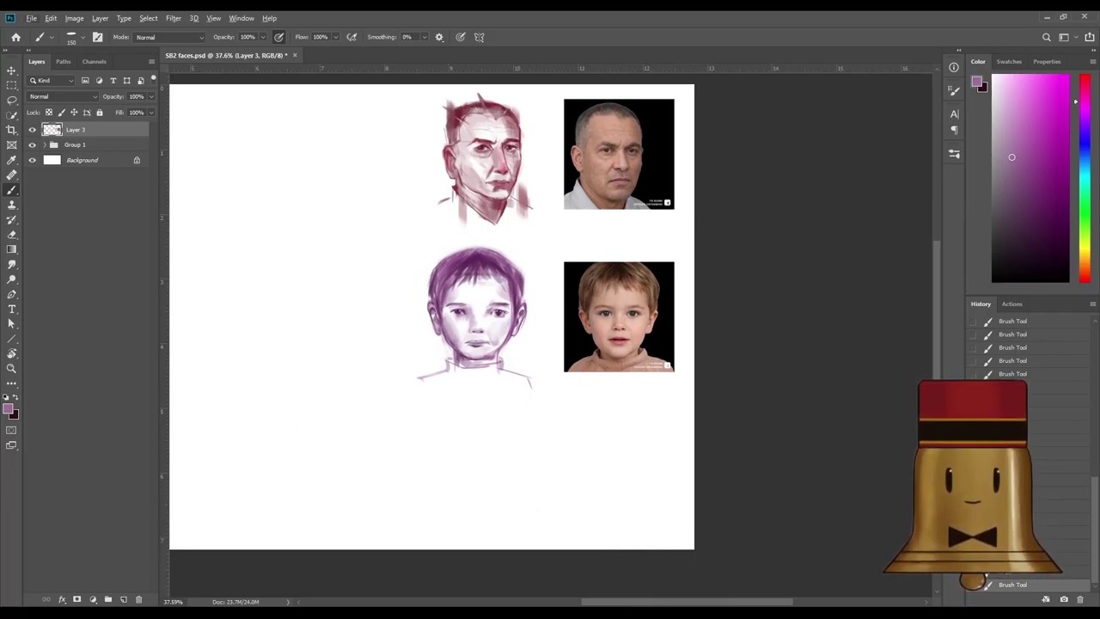
scroll(547, 388, down, 3)
scroll(550, 376, down, 2)
scroll(602, 340, up, 2)
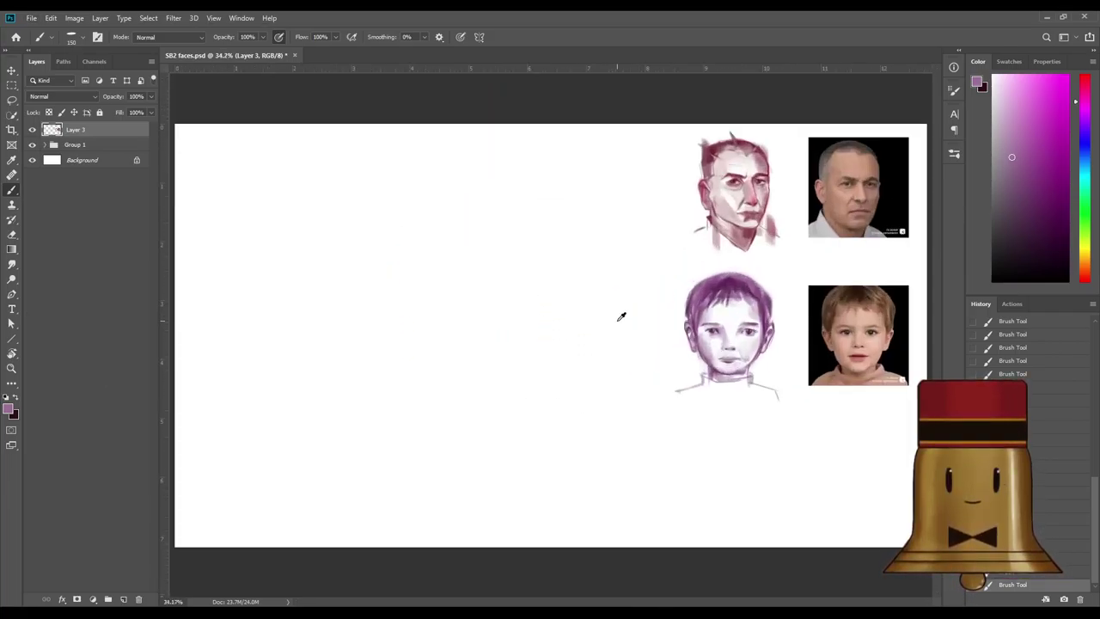
scroll(859, 412, up, 2)
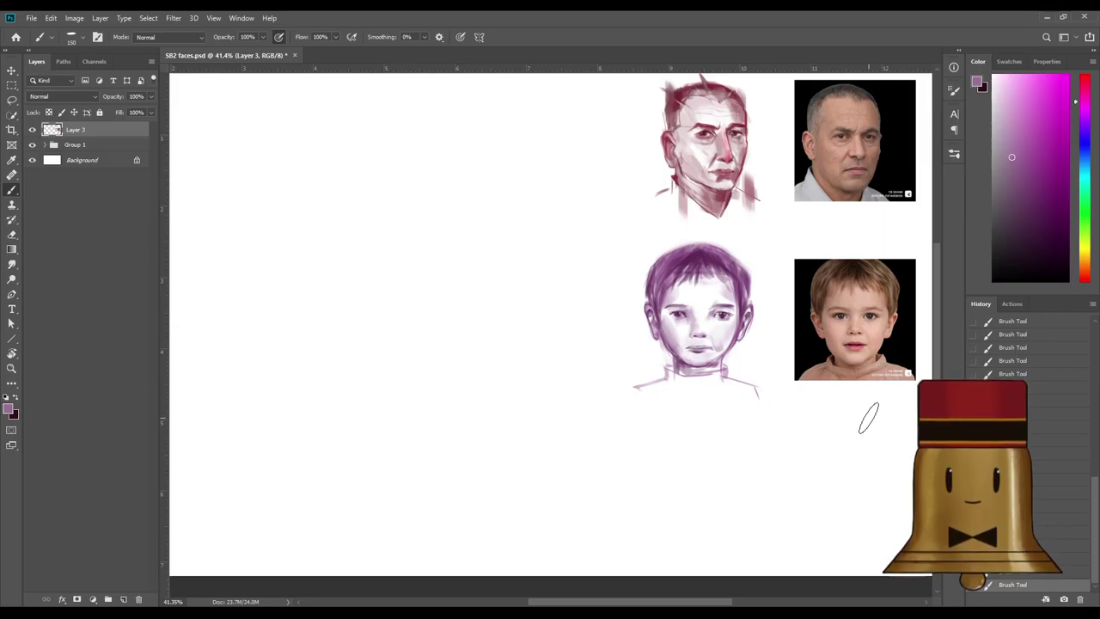
Flip the whole canvas horizontally and bring the boy's head and his reference photo into view.
drag(706, 604, 742, 605)
key(ctrl+shift+h)
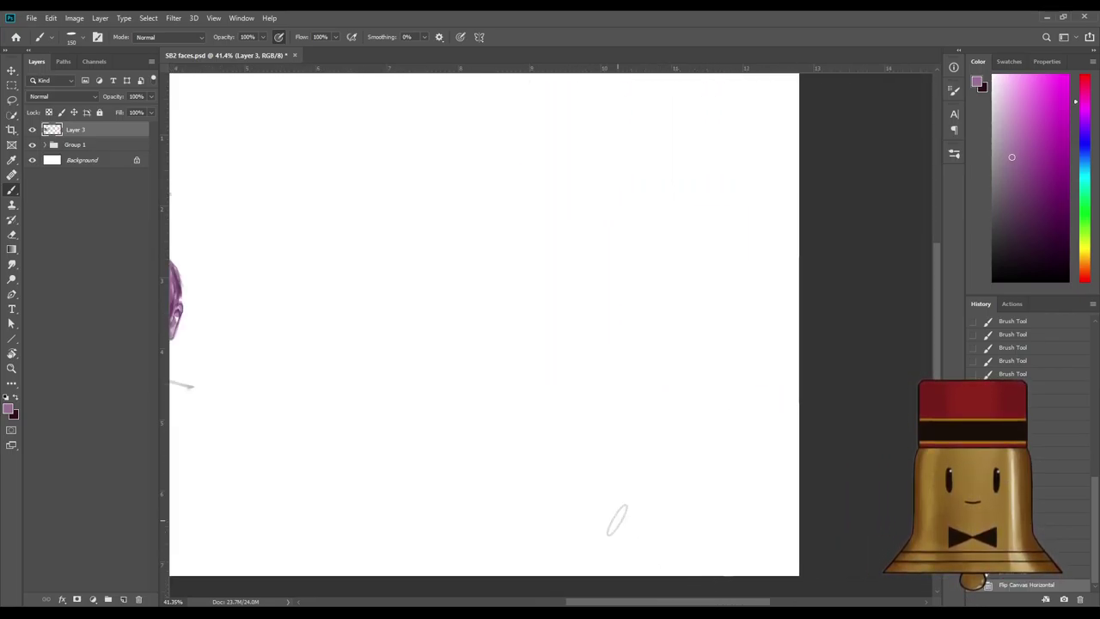
scroll(591, 395, down, 6)
scroll(288, 327, up, 5)
scroll(288, 325, up, 1)
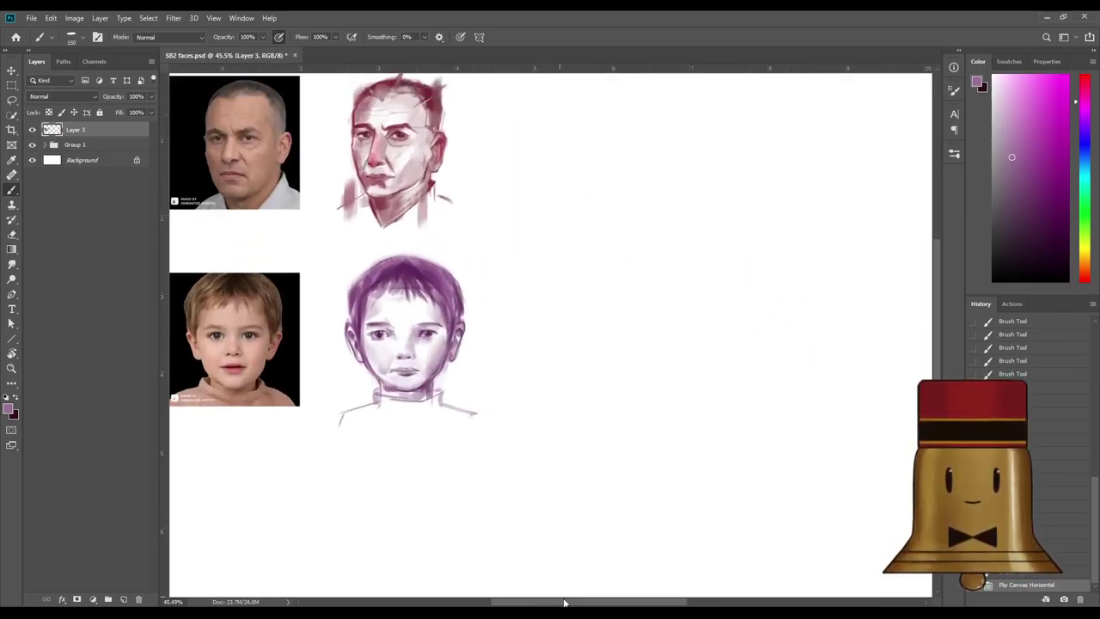
drag(554, 606, 520, 606)
scroll(413, 335, up, 3)
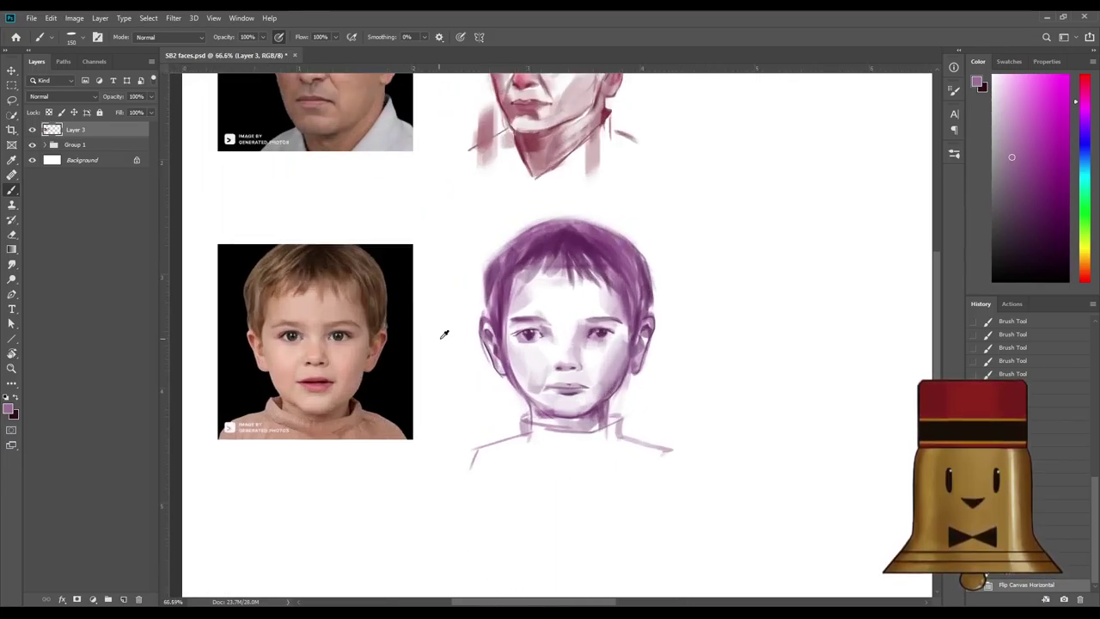
Lasso the boy's left-hand eye and eyebrow, move them slightly toward the nose, and apply the transform.
click(11, 102)
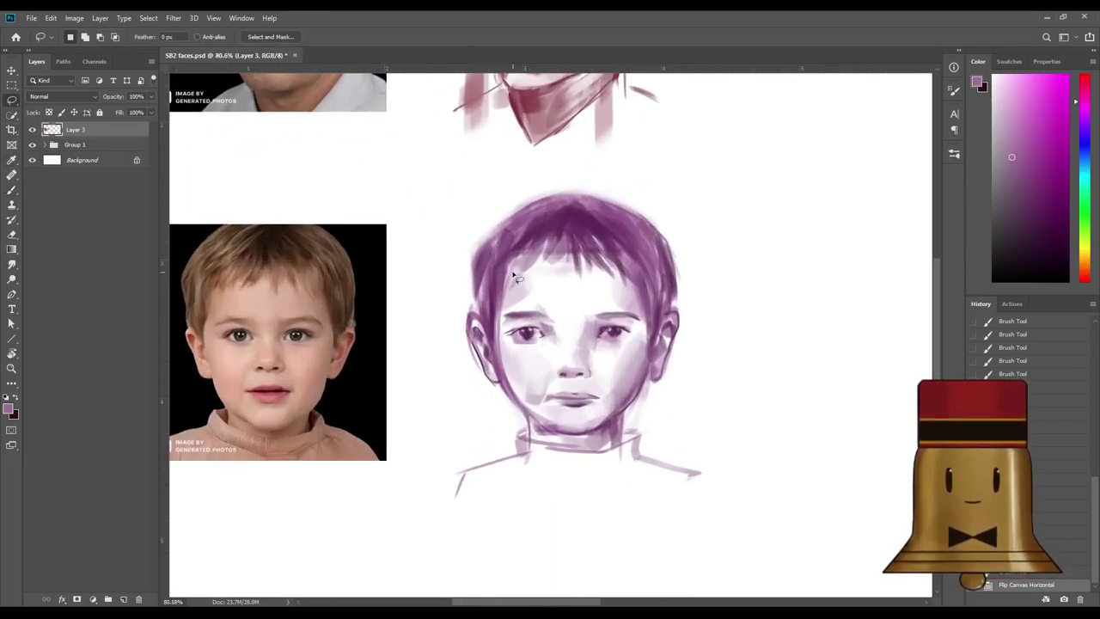
mouse_move(505, 316)
mouse_down()
mouse_move(509, 348)
mouse_move(550, 356)
mouse_move(557, 289)
mouse_up()
scroll(487, 338, up, 4)
key(ctrl+t)
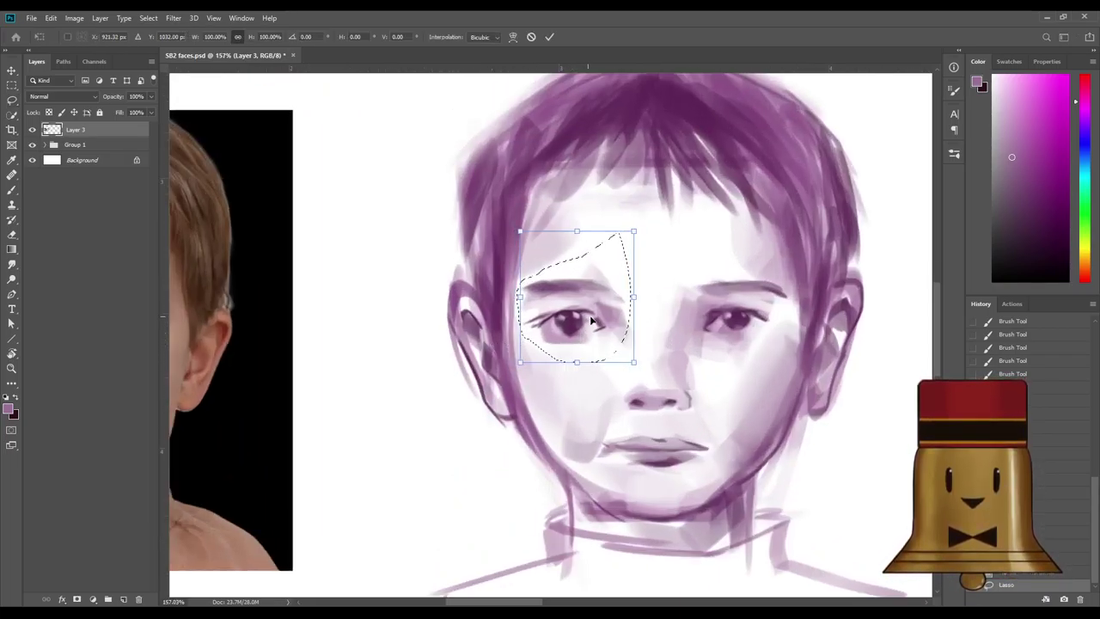
scroll(469, 341, down, 3)
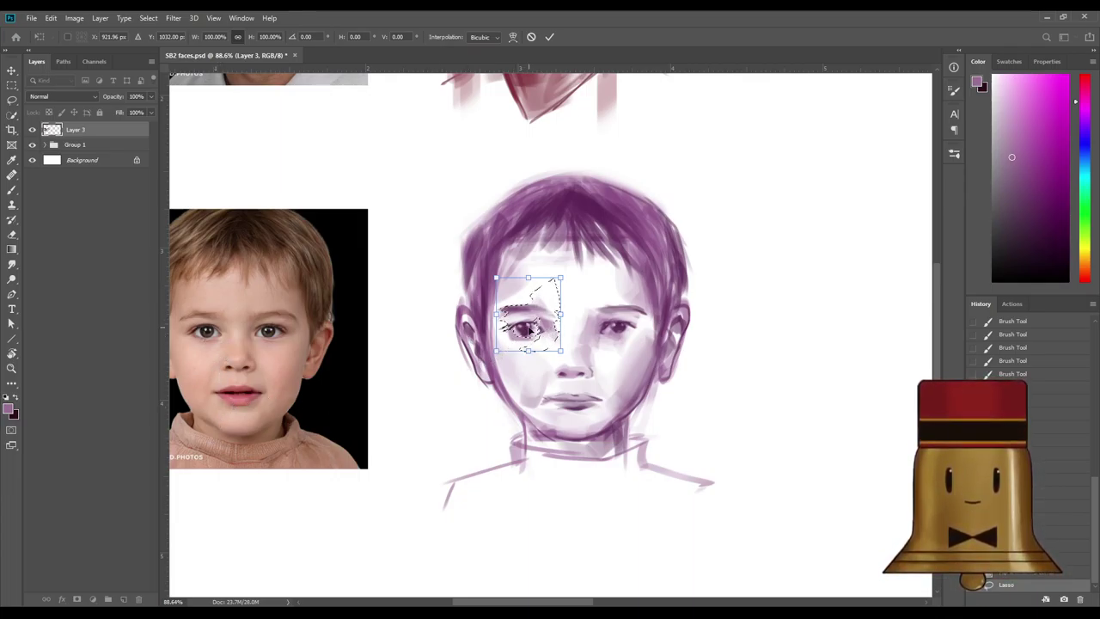
drag(531, 329, 540, 330)
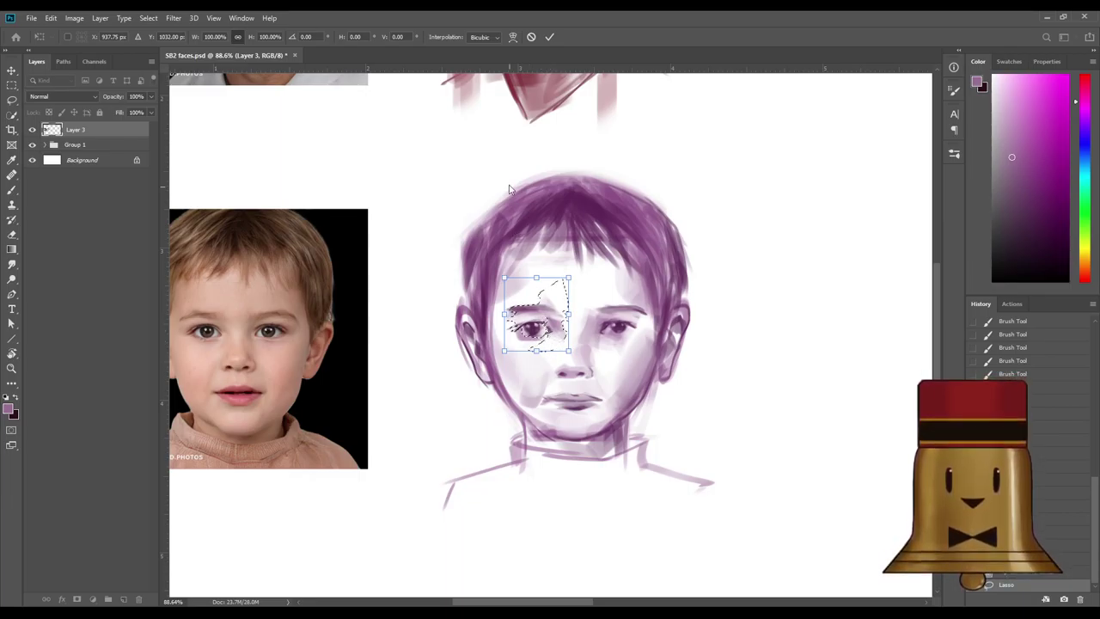
click(549, 36)
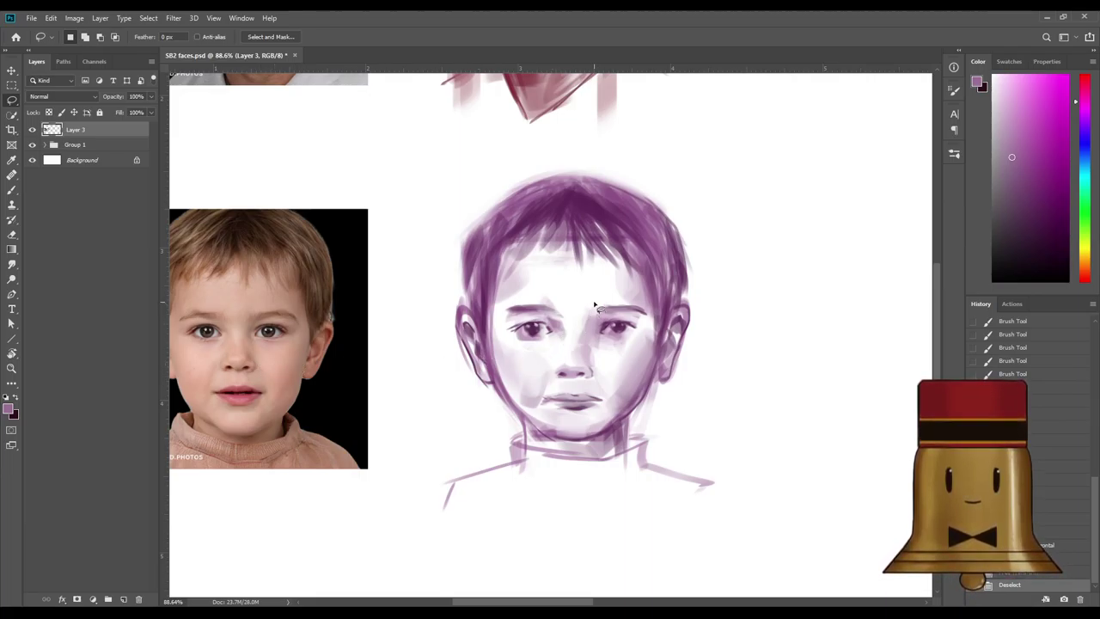
Lasso the boy's right-hand eye and eyebrow, shift them slightly toward the nose, and deselect.
mouse_move(594, 304)
mouse_down()
mouse_move(608, 349)
mouse_move(633, 340)
mouse_move(650, 312)
mouse_move(621, 294)
mouse_move(607, 323)
mouse_up()
key(ctrl+t)
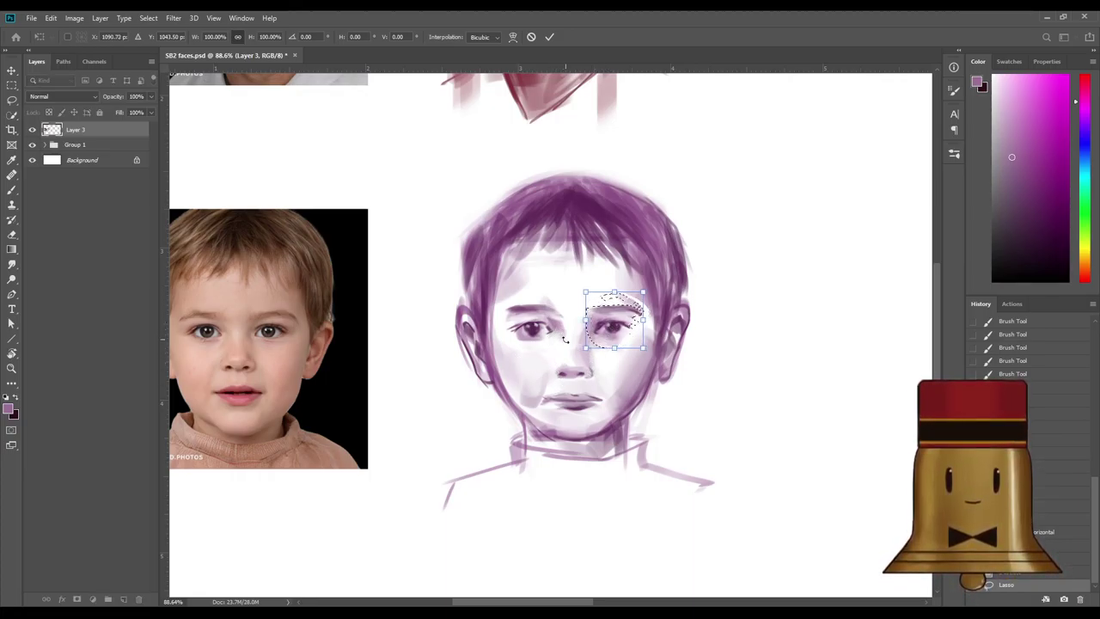
key(Return)
key(ctrl+d)
scroll(629, 372, down, 2)
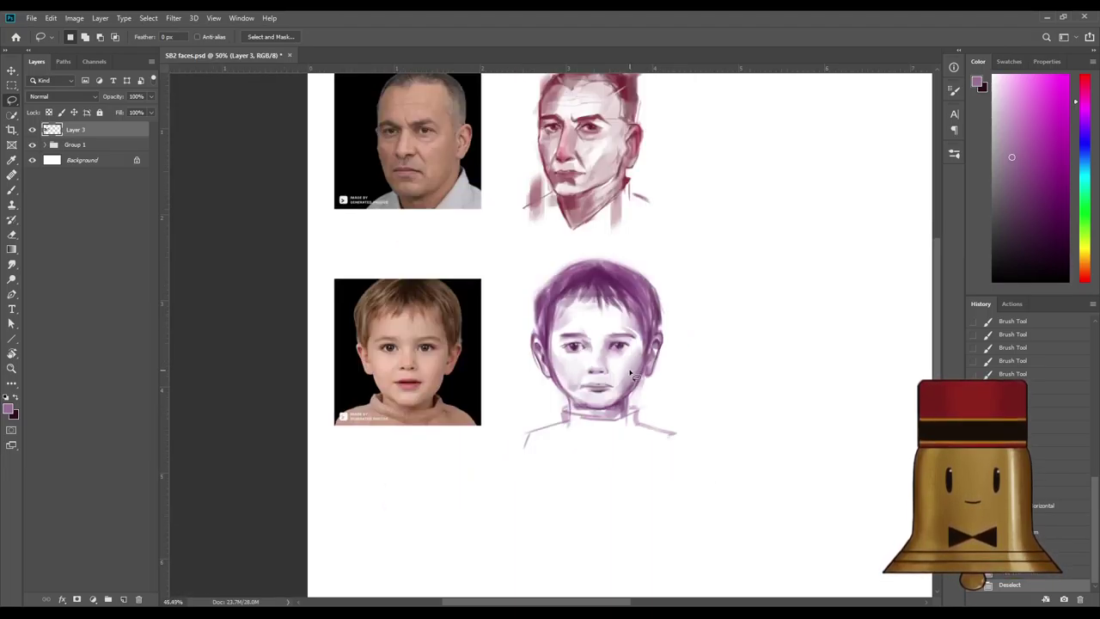
scroll(306, 346, up, 2)
drag(582, 602, 547, 601)
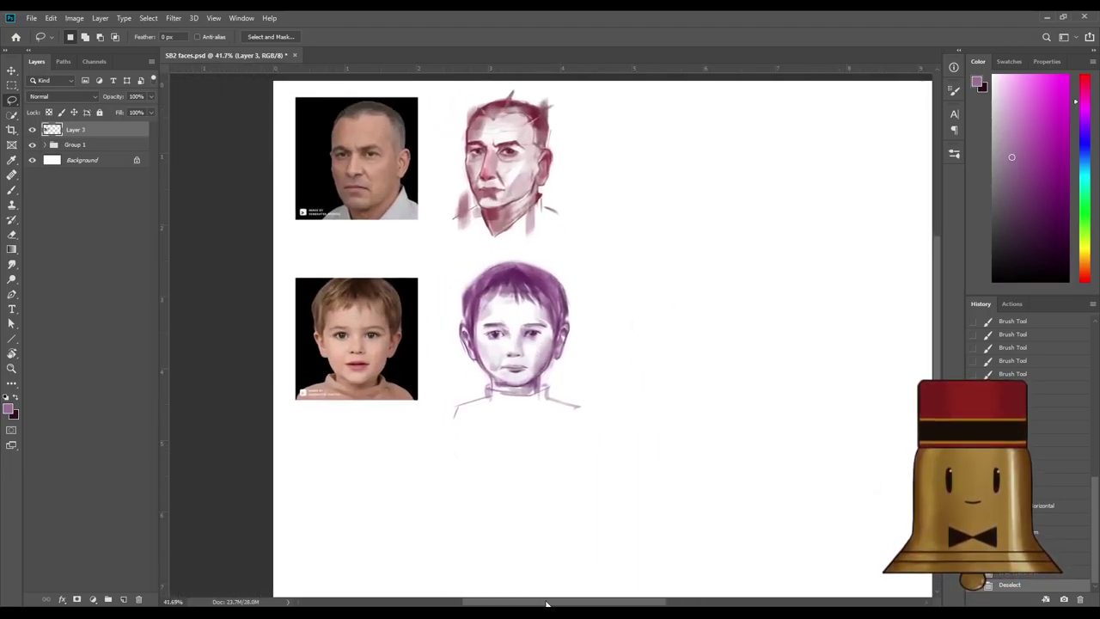
scroll(478, 453, up, 1)
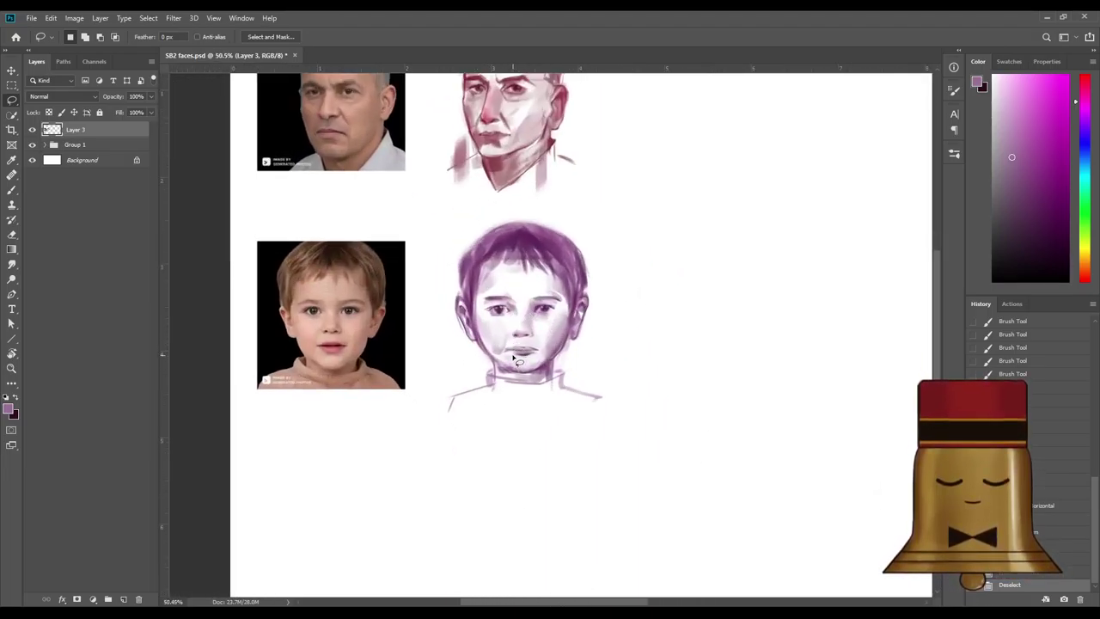
Undo the right-hand eye's move, restore its selection, shift the eye and brow inward by a smaller amount, and deselect.
key(b)
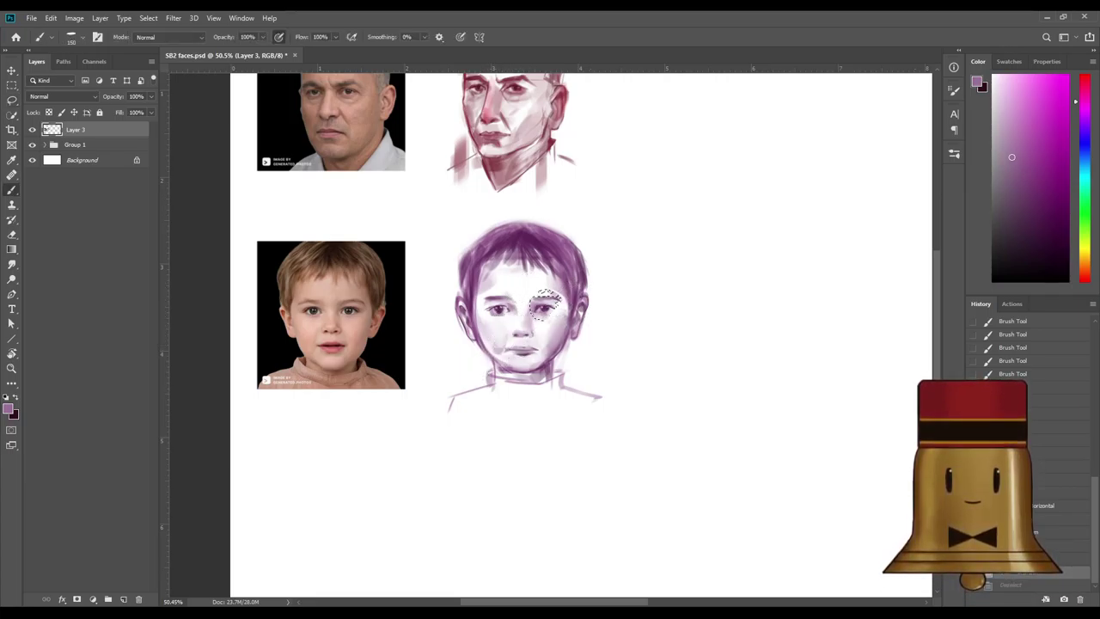
key(ctrl+z)
scroll(486, 302, up, 11)
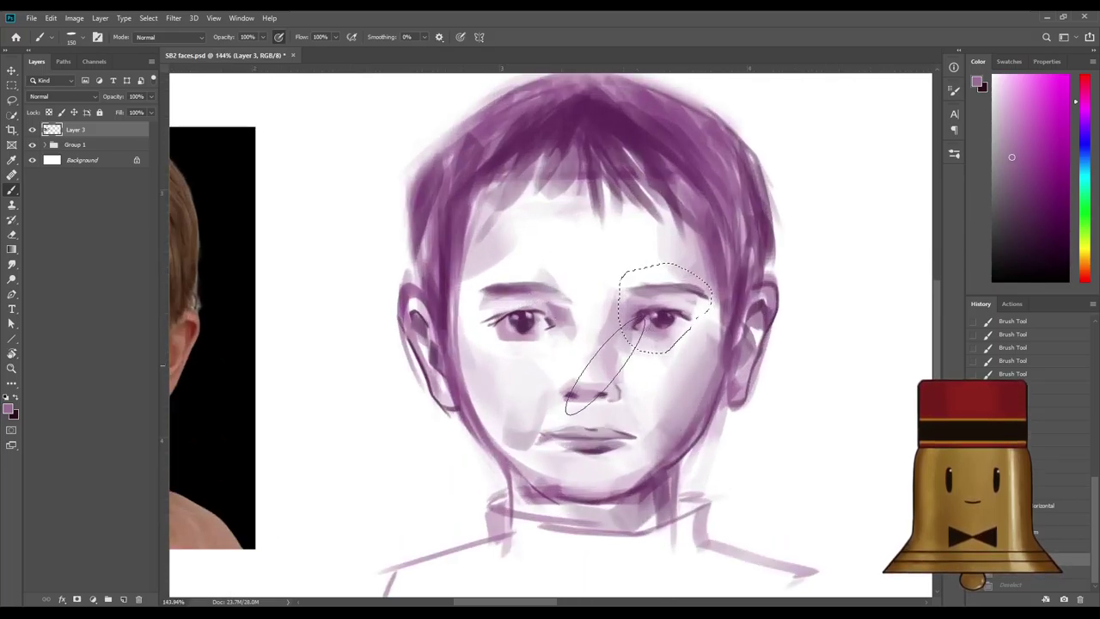
key(ctrl+t)
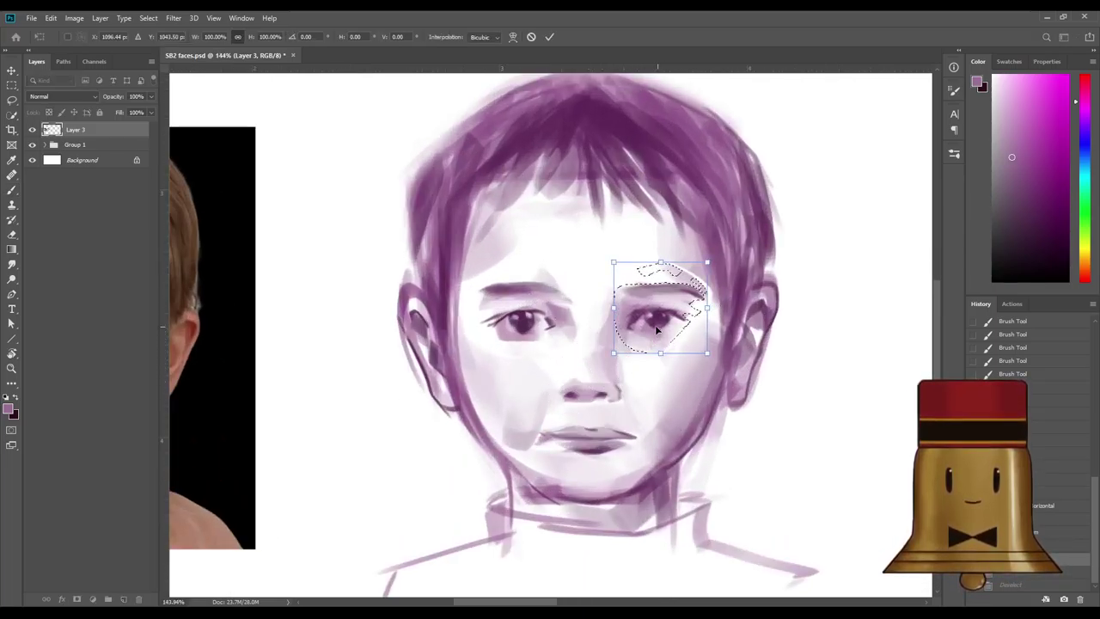
click(549, 37)
scroll(643, 353, down, 3)
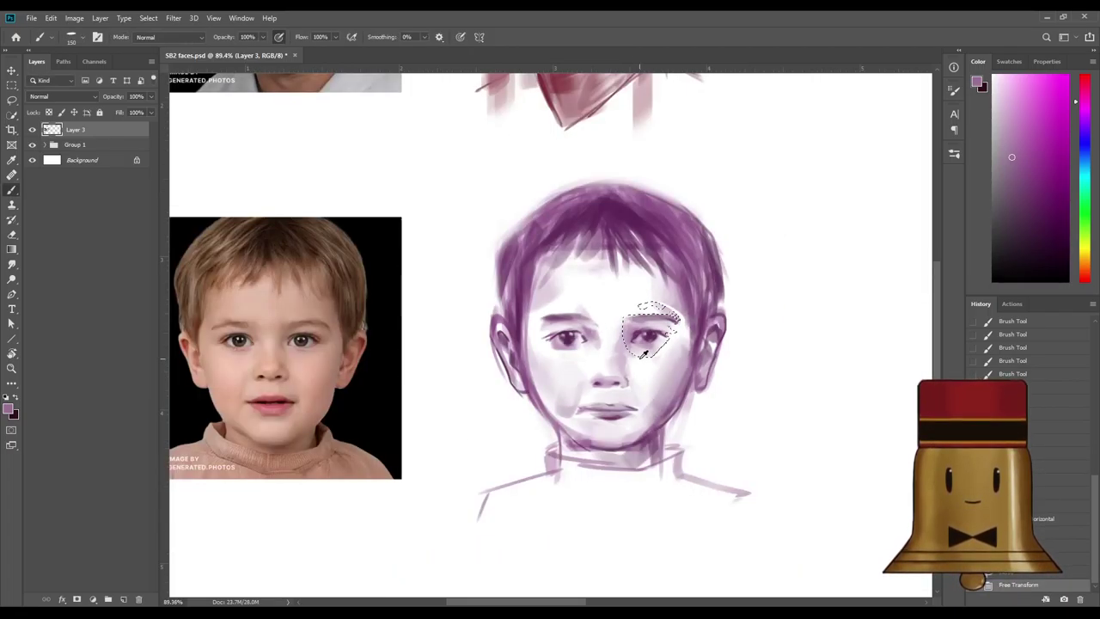
scroll(643, 353, down, 3)
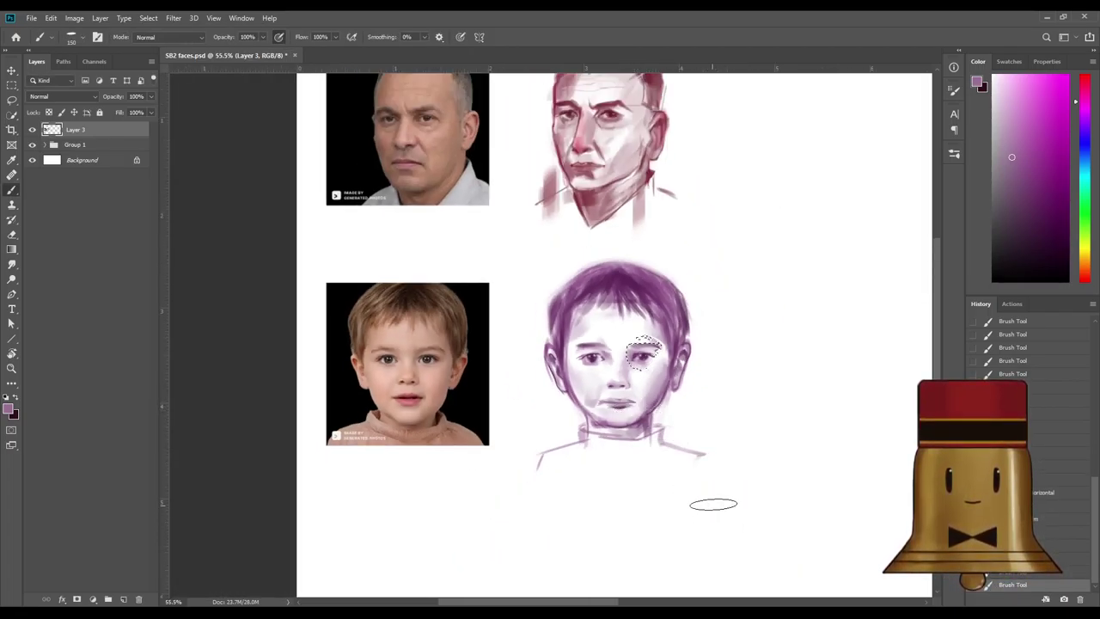
key(m)
key(ctrl+d)
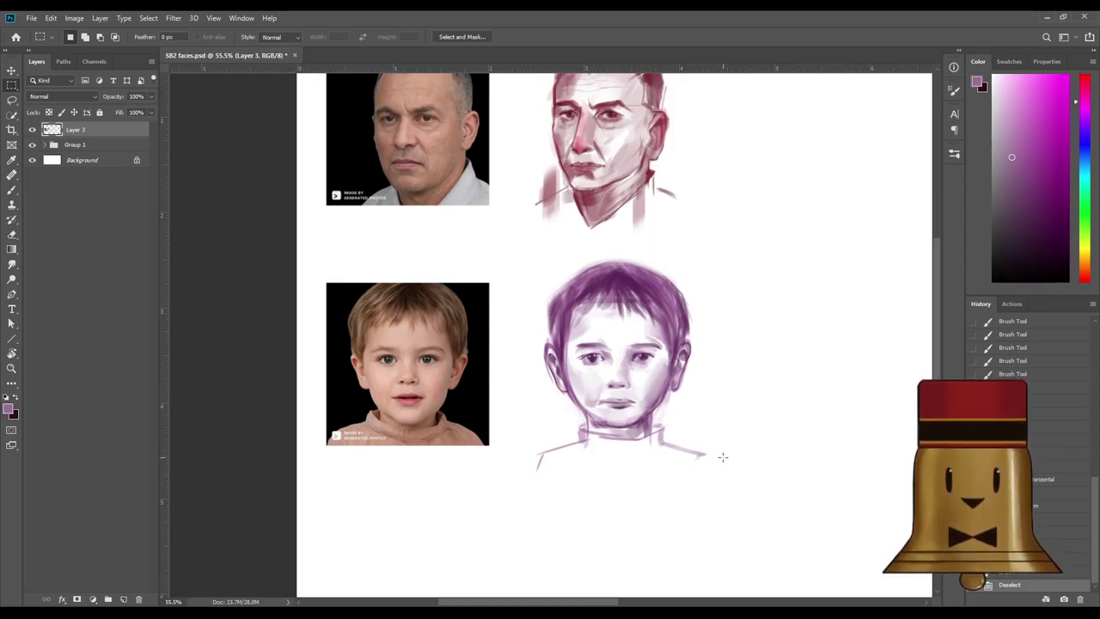
Paint near-white over the bridge of the boy's nose with the Brush, and reduce the brush size for finer corrections.
key(b)
key(x)
mouse_move(612, 363)
mouse_down()
mouse_move(615, 402)
mouse_move(620, 372)
mouse_up()
key(bracketleft)
key(bracketleft)
key(bracketleft)
key(bracketleft)
key(bracketleft)
key(bracketleft)
key(bracketleft)
key(bracketleft)
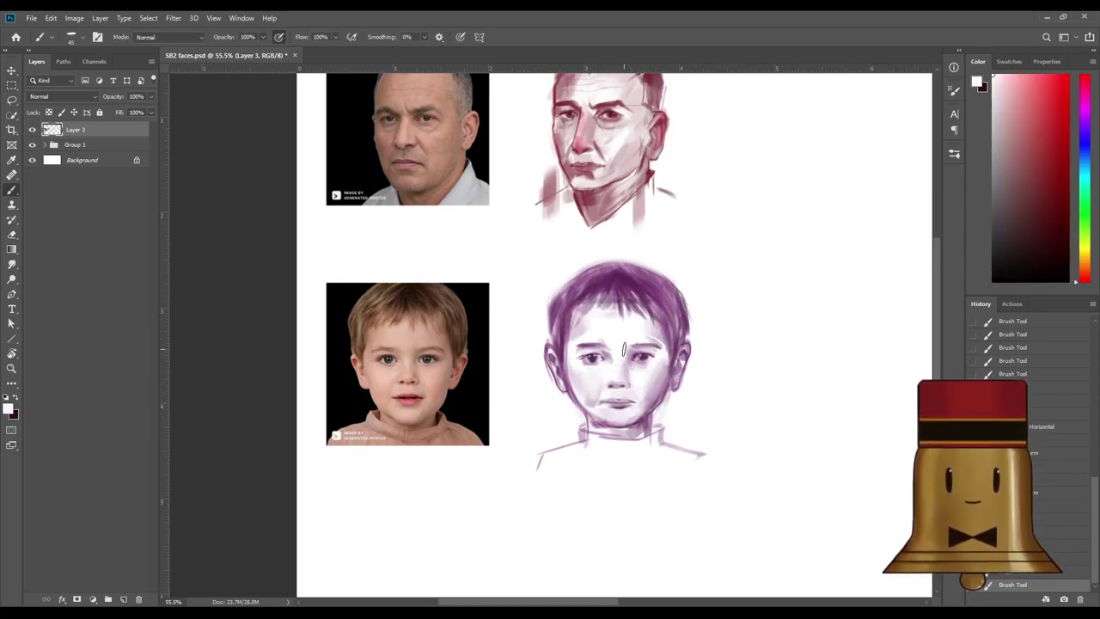
Rework the shading at the temples and along both sides of the jaw with purples sampled from the boy's face.
alt+click(661, 332)
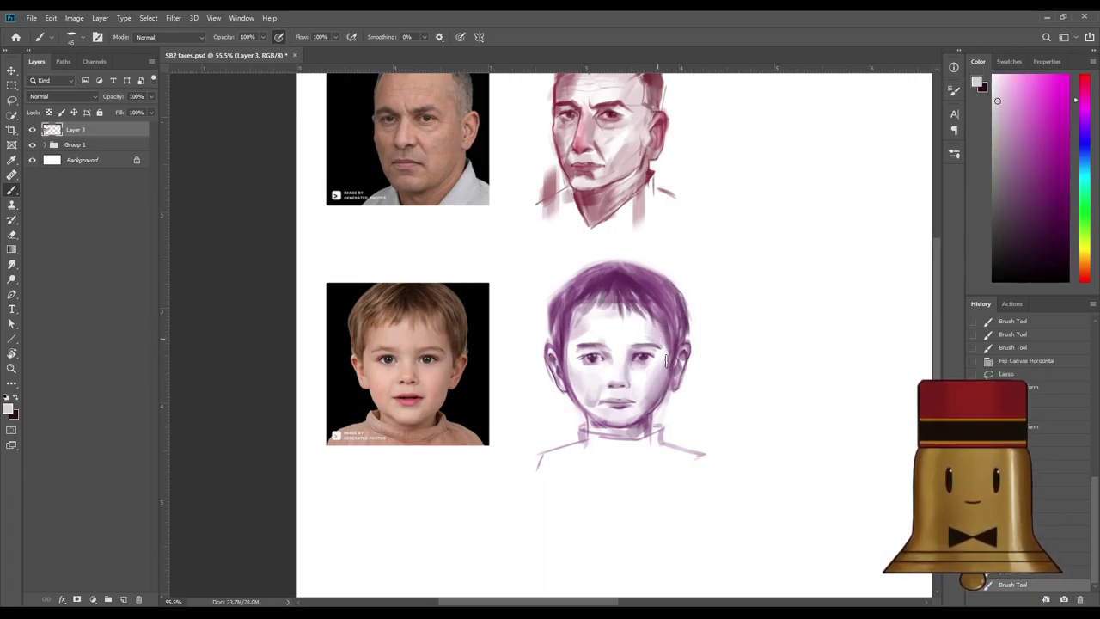
alt+click(672, 335)
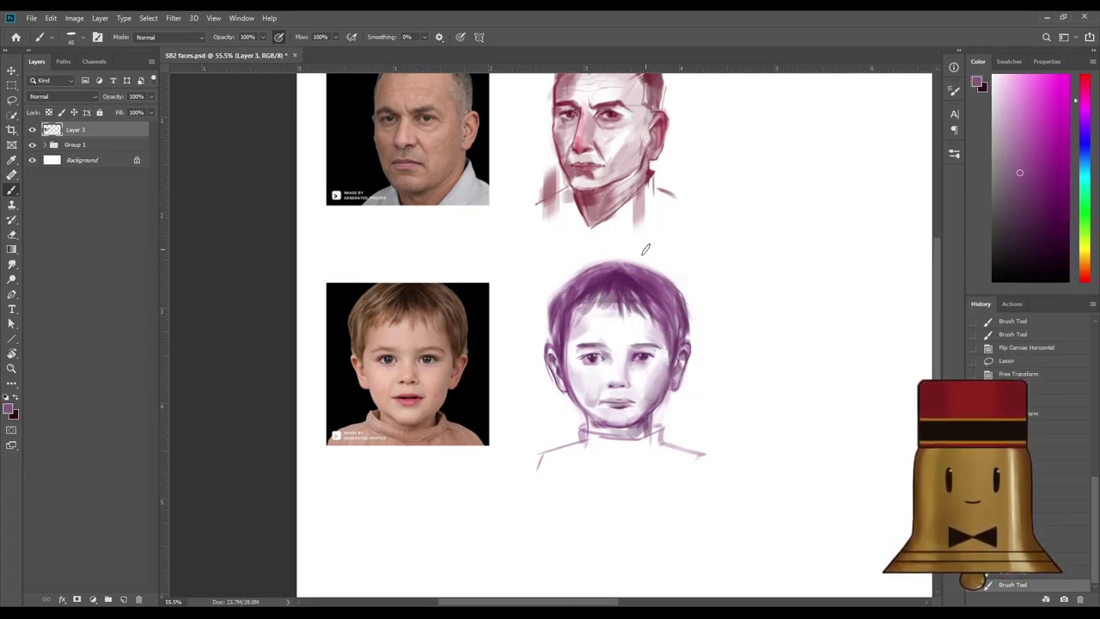
alt+click(562, 354)
key(ctrl+z)
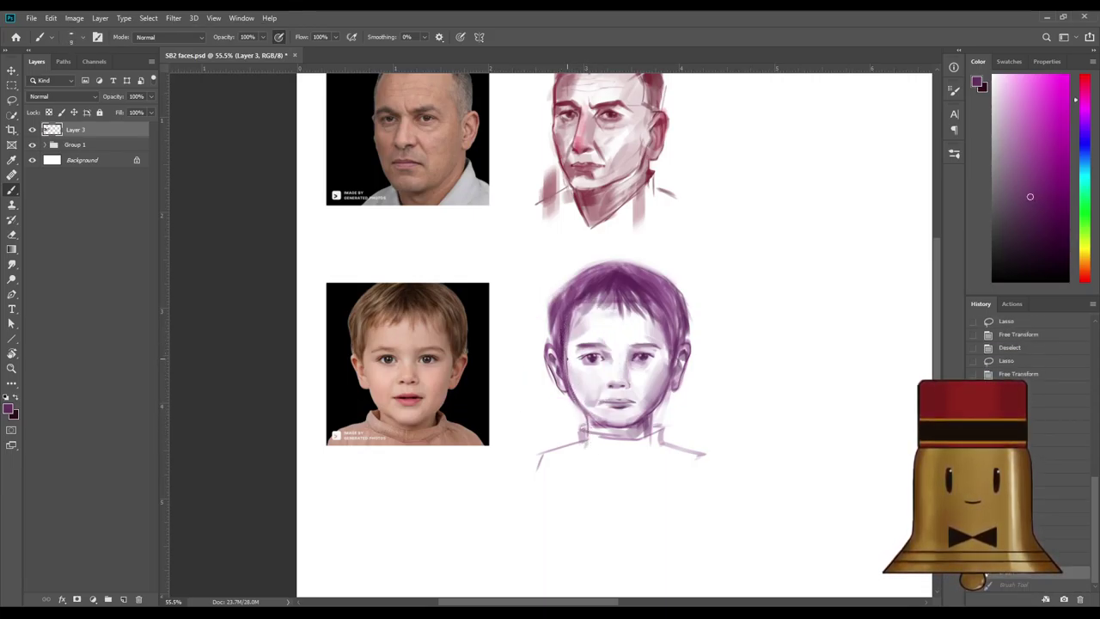
drag(569, 385, 580, 422)
mouse_move(674, 421)
mouse_down()
mouse_move(660, 411)
mouse_move(676, 382)
mouse_move(662, 375)
mouse_up()
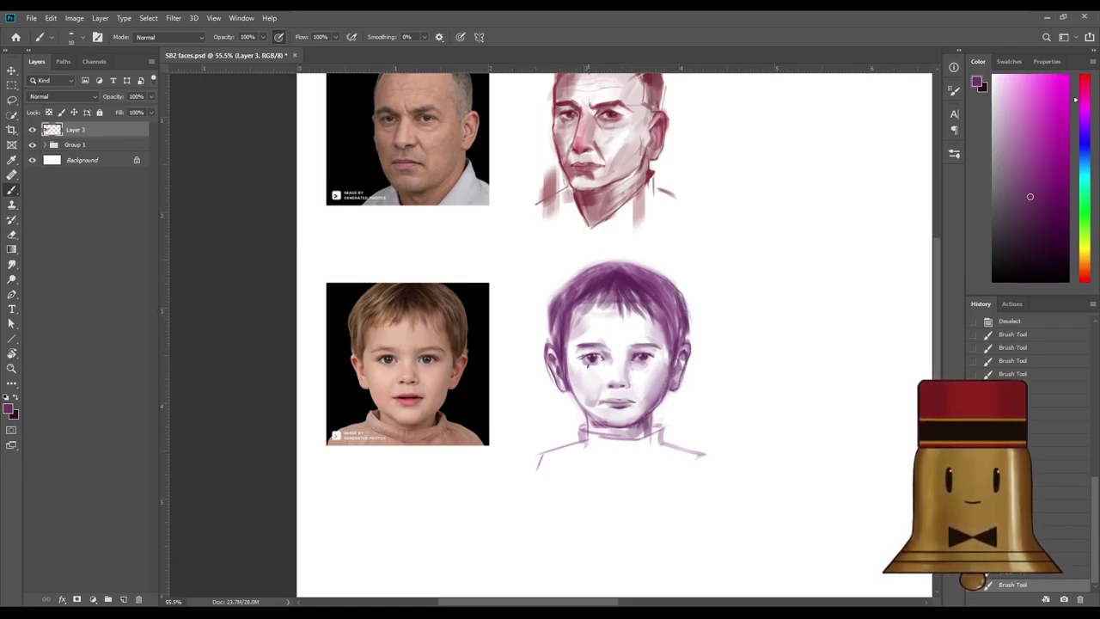
Redraw the hair's upper left-hand outline with a smaller brush in a dark purple sampled from the eye.
alt+click(596, 356)
drag(564, 329, 566, 364)
key(ctrl+z)
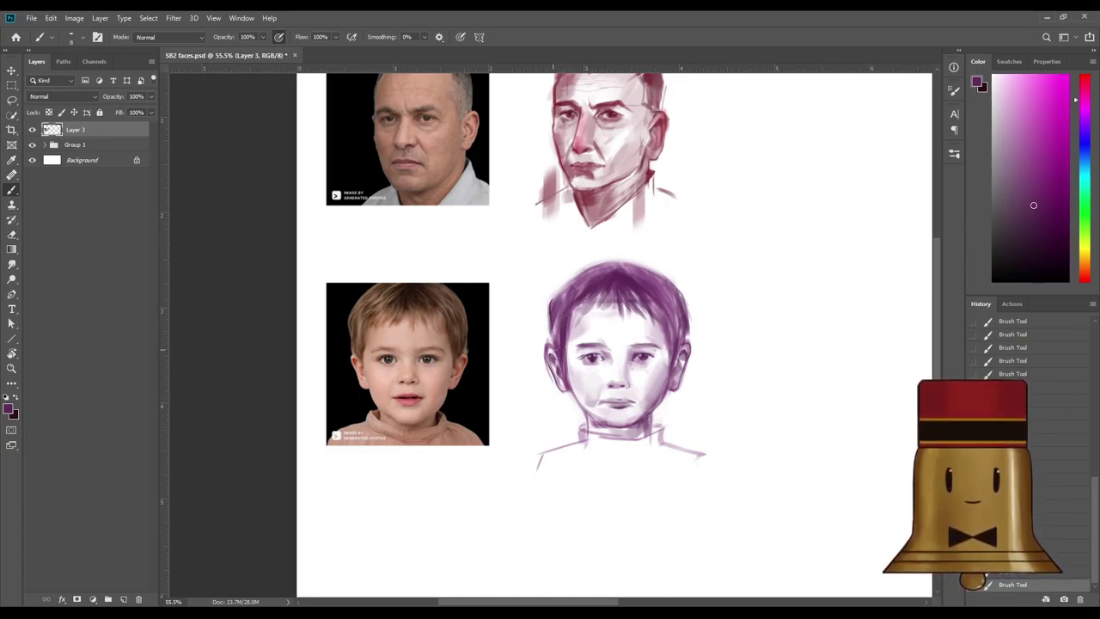
drag(551, 301, 613, 257)
key(ctrl+z)
key(bracketleft)
key(bracketleft)
drag(550, 298, 606, 263)
Touch up the tones around the boy's eyes and left-hand temple with colours sampled beside the eyes.
alt+click(658, 354)
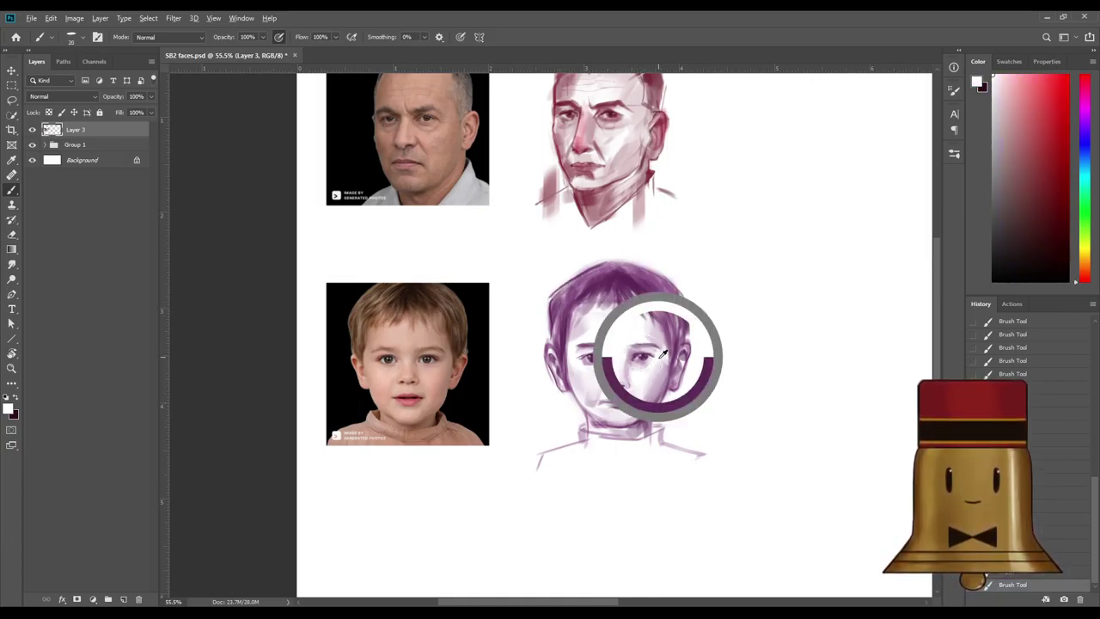
alt+click(645, 352)
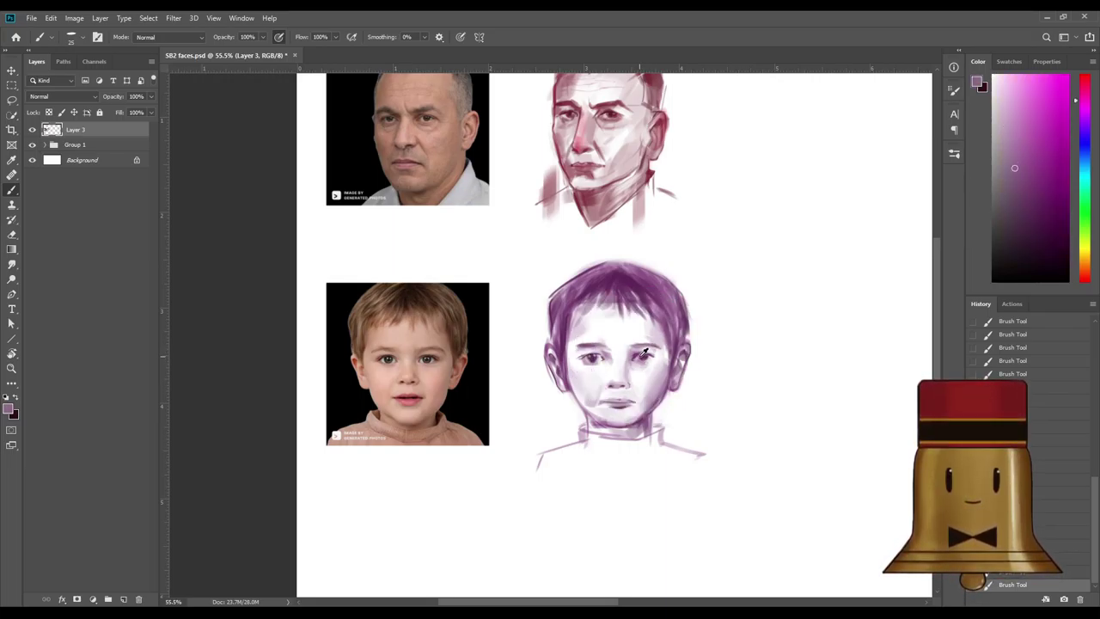
alt+click(606, 354)
mouse_move(581, 354)
mouse_down()
mouse_move(572, 379)
mouse_move(572, 339)
mouse_up()
Enlarge the brush and shade the right-hand side of the forehead below the hairline with light purple.
key(bracketright)
key(bracketright)
key(bracketright)
key(bracketright)
mouse_move(653, 316)
mouse_down()
mouse_move(650, 333)
mouse_move(649, 323)
mouse_up()
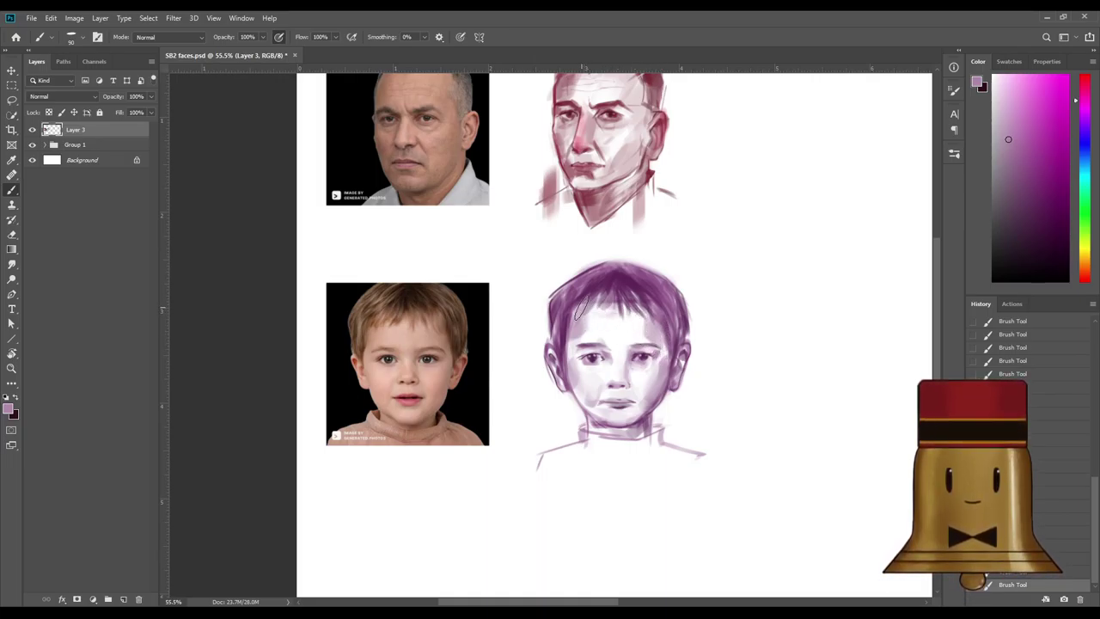
Smooth the boy's left-hand cheek with pale lavender and near-white sampled from the area beside the nose.
scroll(667, 449, down, 5)
scroll(440, 317, up, 3)
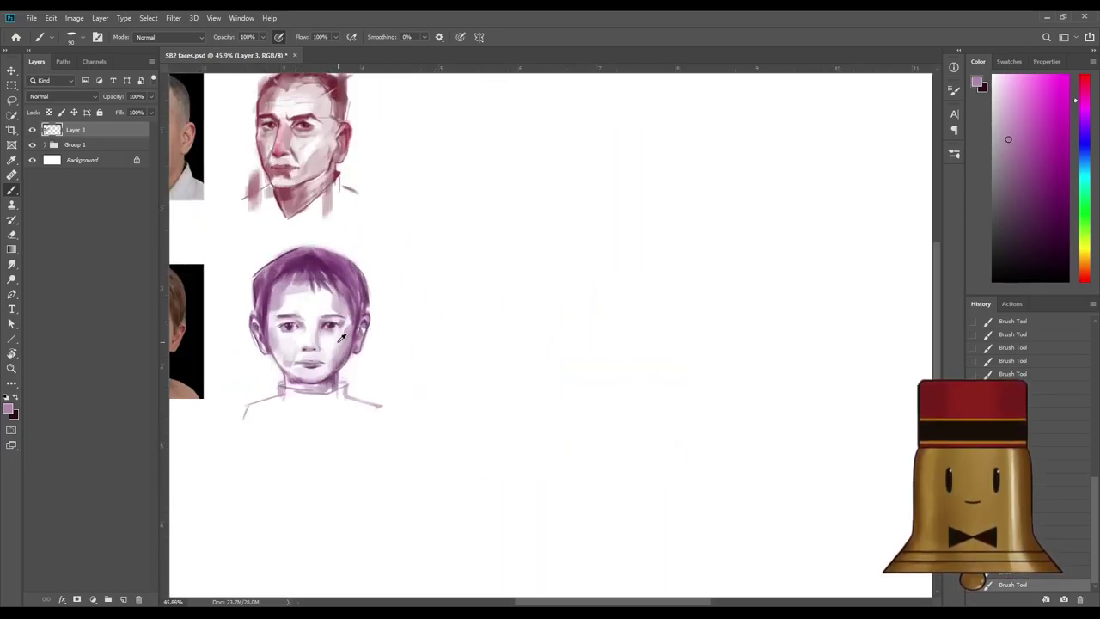
scroll(301, 343, down, 4)
scroll(288, 339, up, 5)
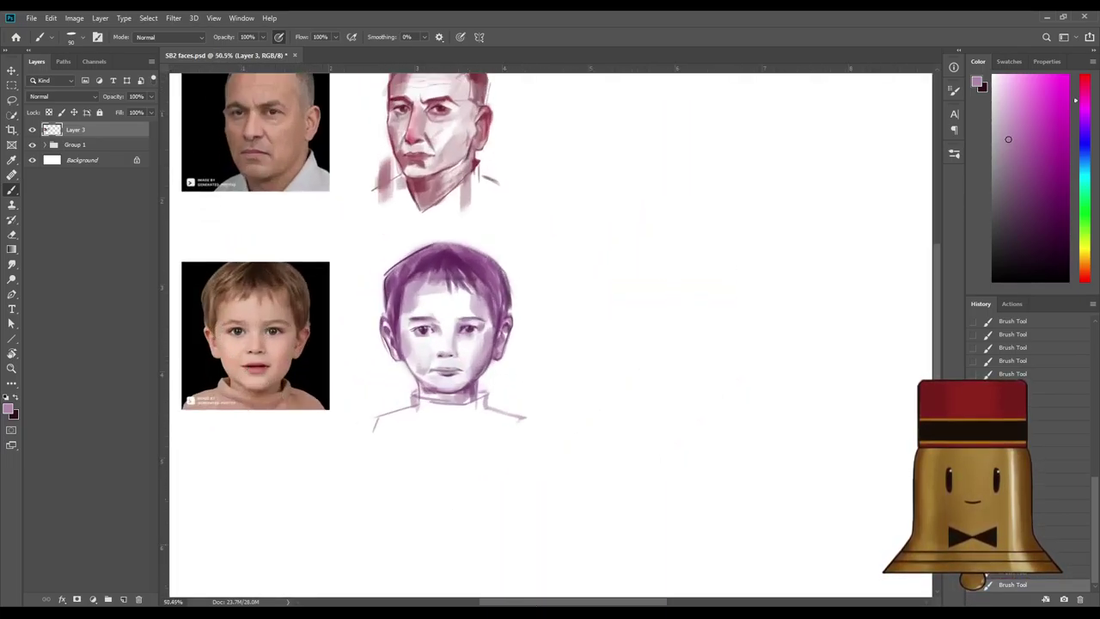
scroll(391, 470, up, 1)
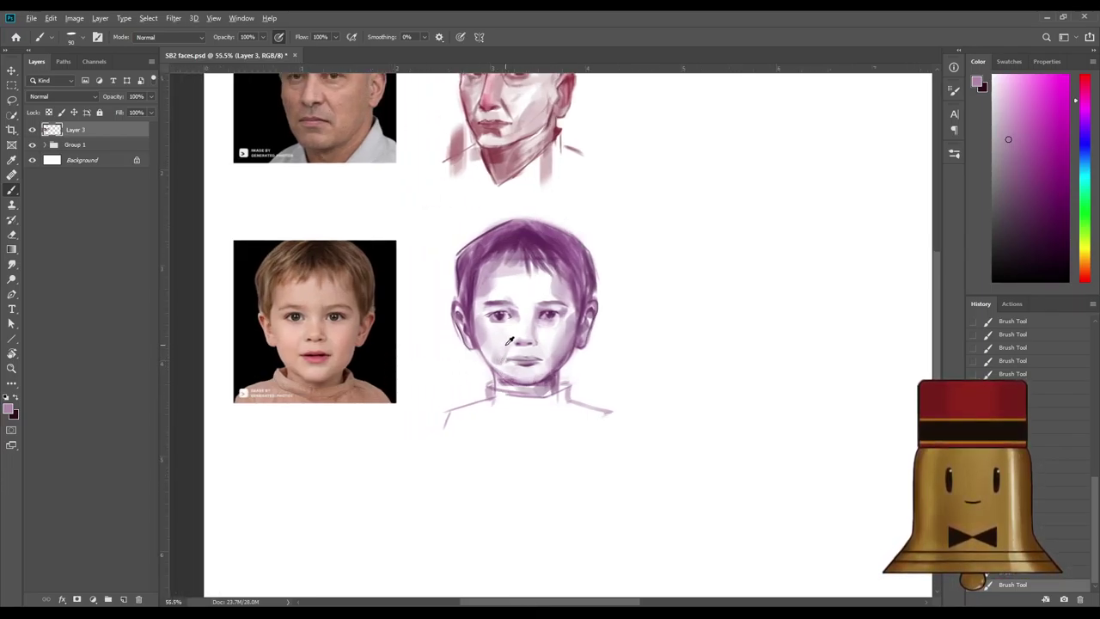
alt+click(509, 341)
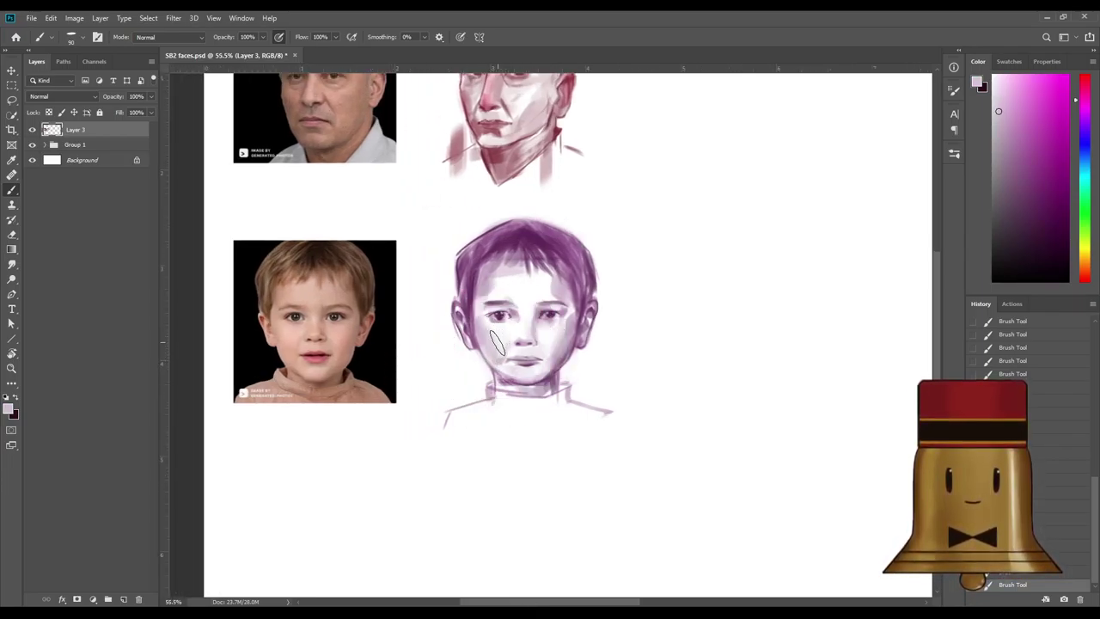
alt+click(507, 342)
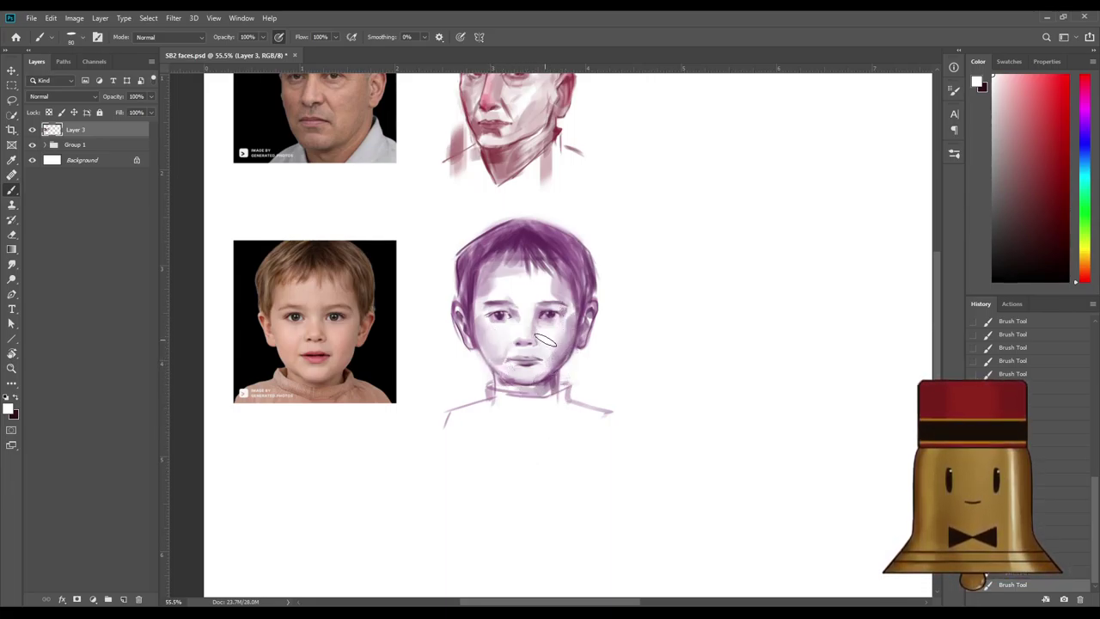
Refine the shadows and highlight between the eyes and down the nose with colours sampled from around them.
alt+click(537, 313)
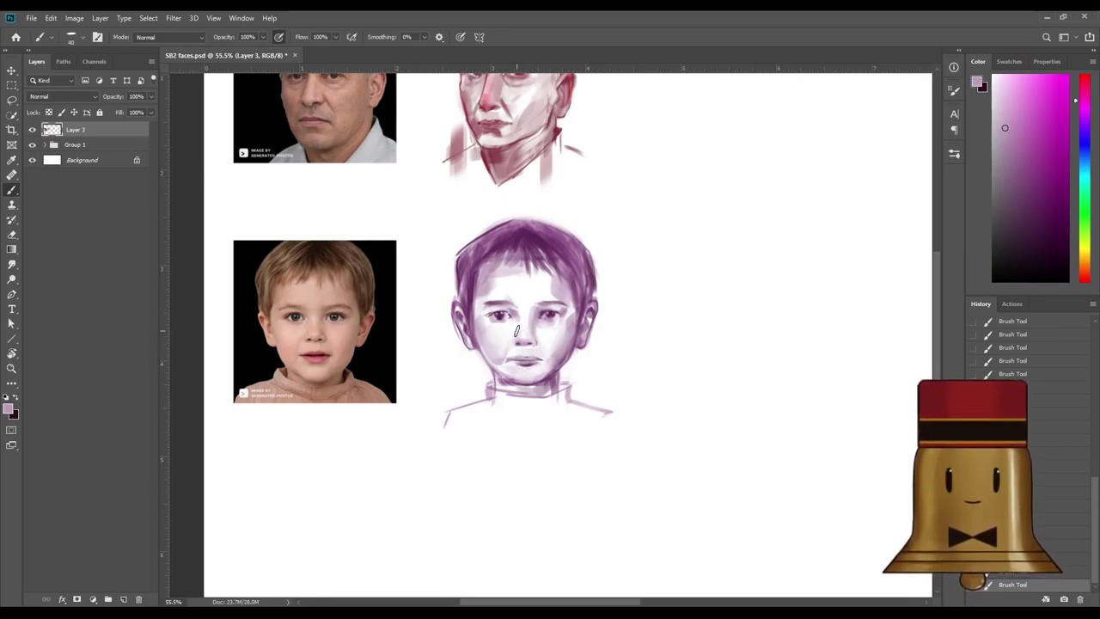
alt+click(527, 321)
scroll(560, 305, down, 1)
scroll(464, 292, up, 1)
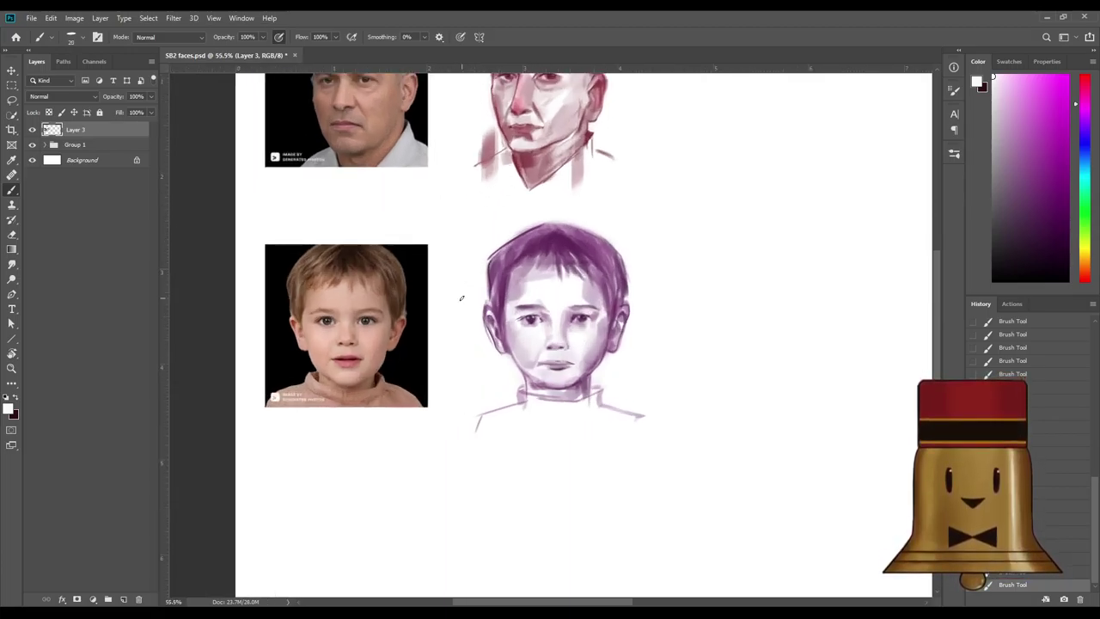
alt+click(543, 316)
alt+click(543, 312)
alt+click(554, 325)
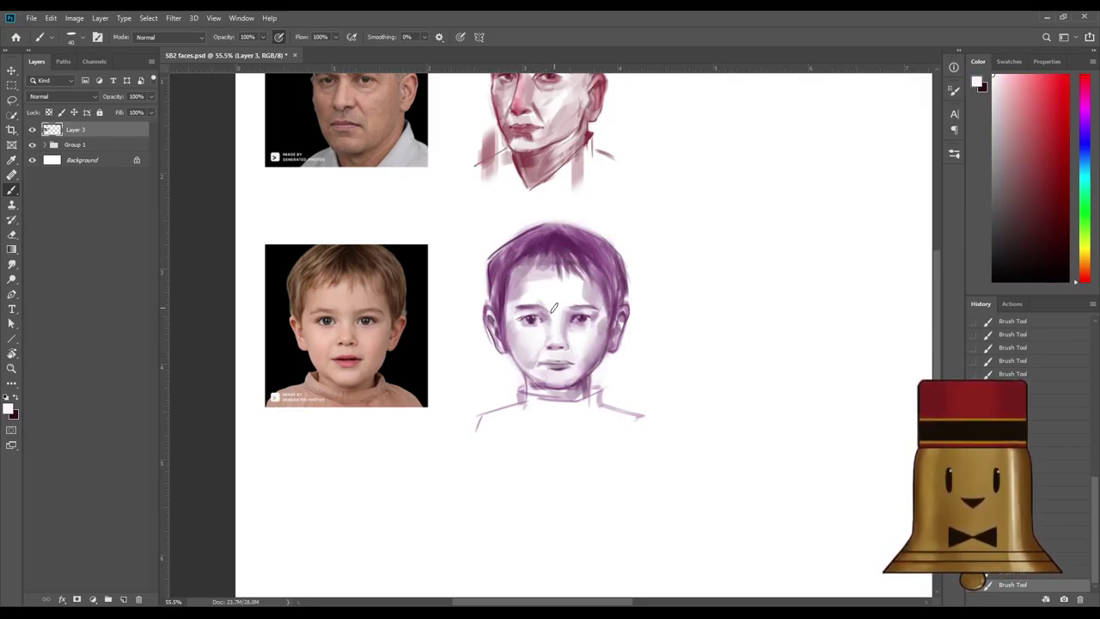
Blend the forehead and brow area using lavender and near-white tones sampled from the face.
alt+click(543, 304)
alt+click(538, 309)
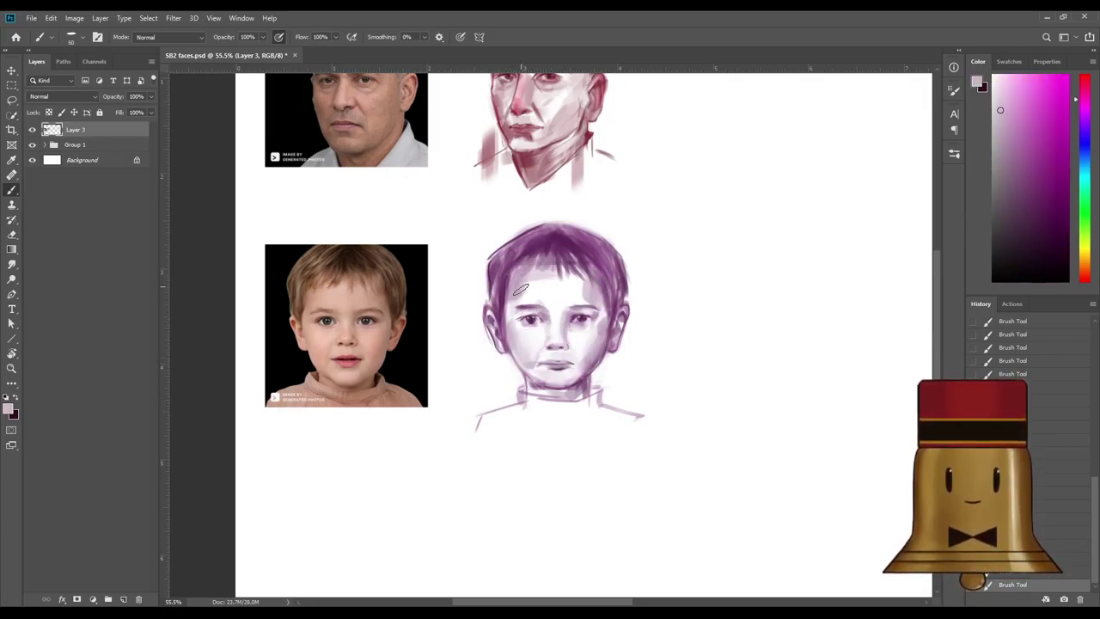
alt+click(559, 323)
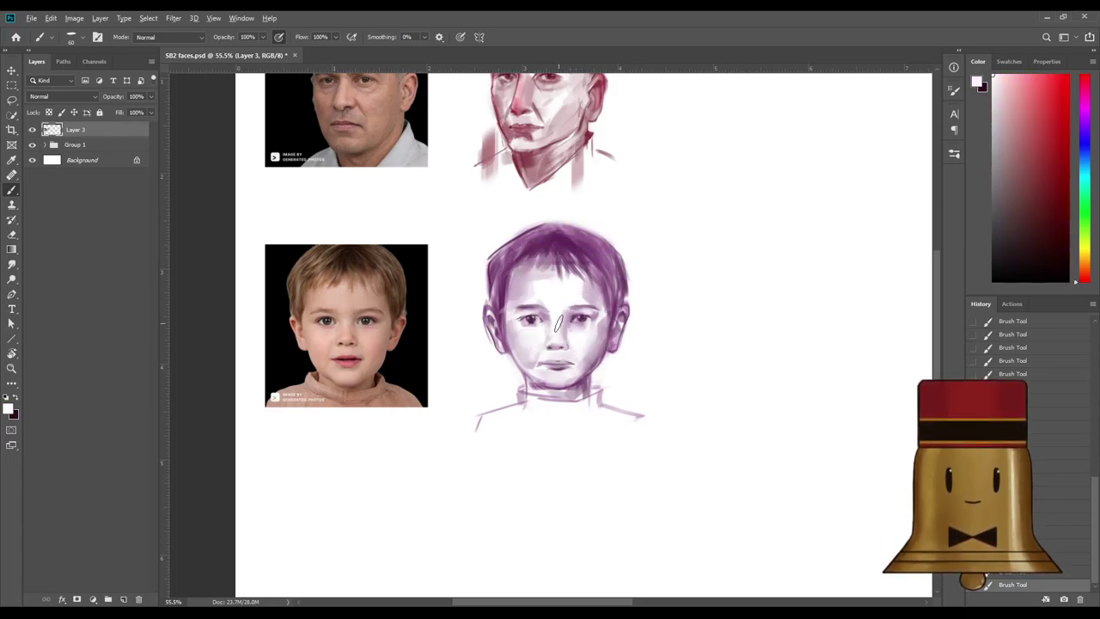
alt+click(588, 291)
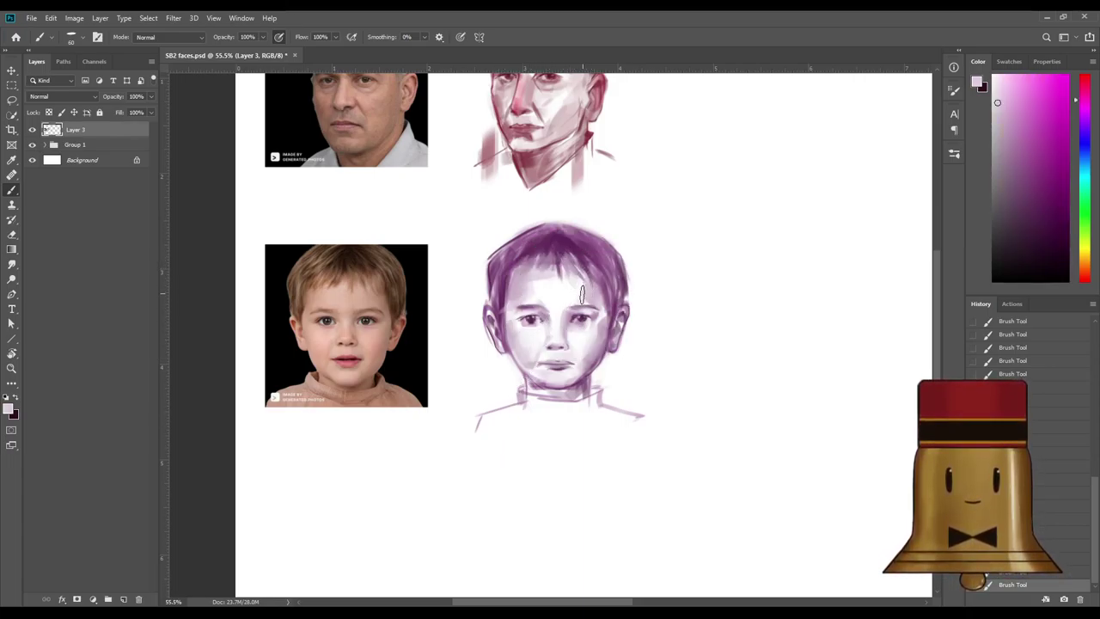
Paint pale lavender over part of the fringe and redraw its strands in a sampled dark purple with a smaller brush.
drag(565, 249, 585, 284)
alt+click(562, 242)
key(bracketleft)
key(bracketleft)
key(bracketleft)
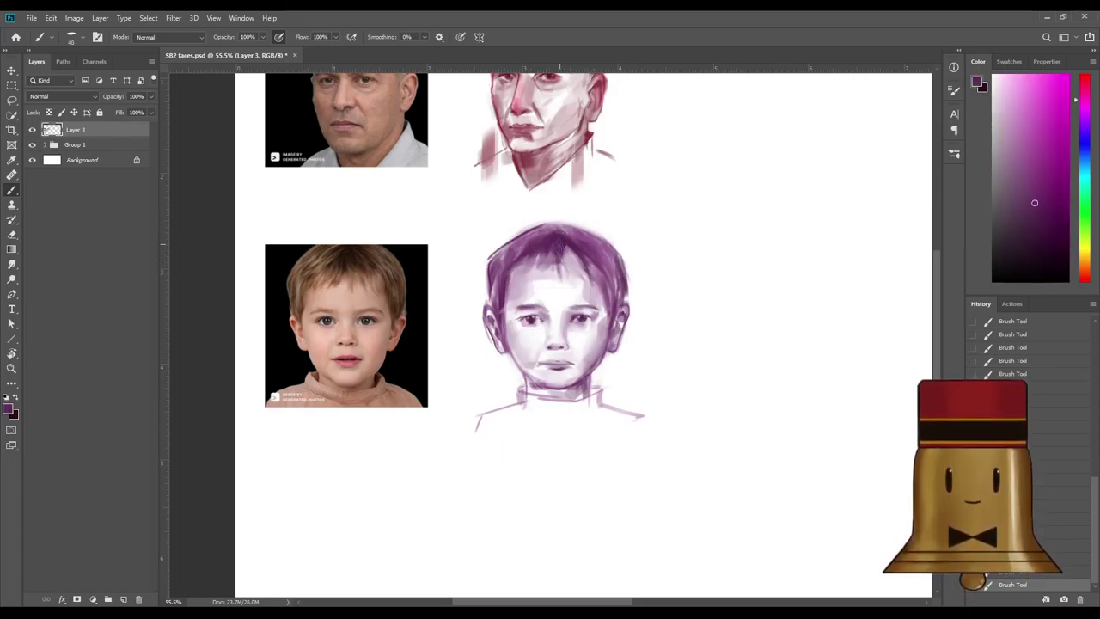
drag(559, 245, 581, 282)
drag(544, 256, 535, 277)
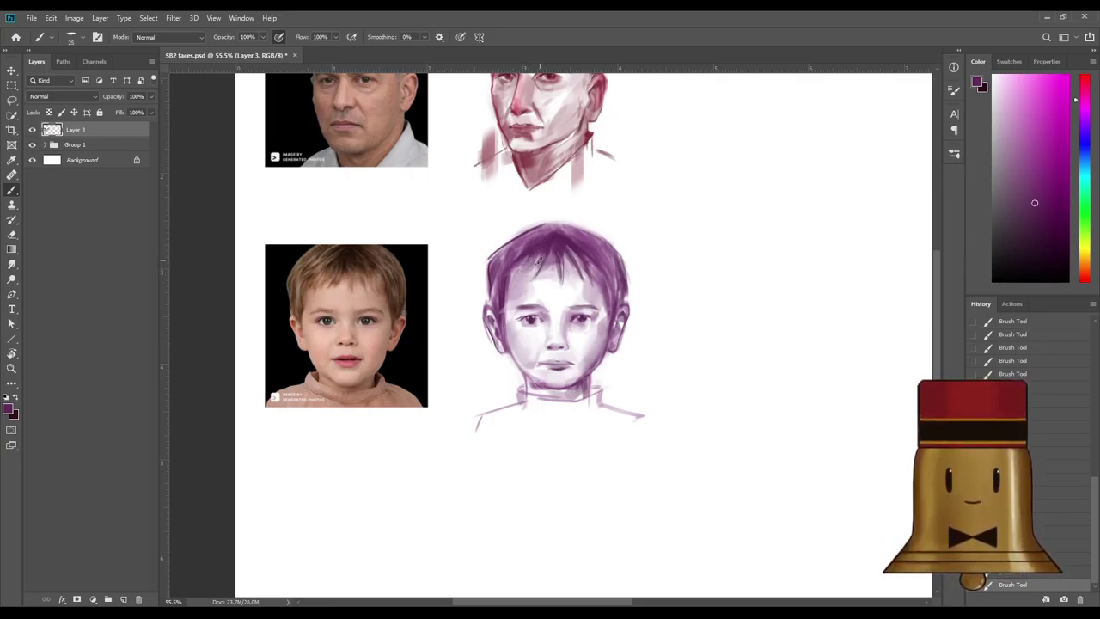
Thicken the fringe and darken the hair mass above the forehead with larger dark purple strokes.
key(bracketright)
key(bracketright)
key(bracketright)
key(bracketright)
key(bracketright)
key(bracketright)
key(bracketright)
drag(521, 260, 524, 282)
mouse_move(563, 241)
mouse_down()
mouse_move(578, 273)
mouse_move(542, 264)
mouse_move(543, 252)
mouse_move(538, 280)
mouse_up()
key(bracketleft)
key(bracketleft)
key(bracketleft)
key(bracketleft)
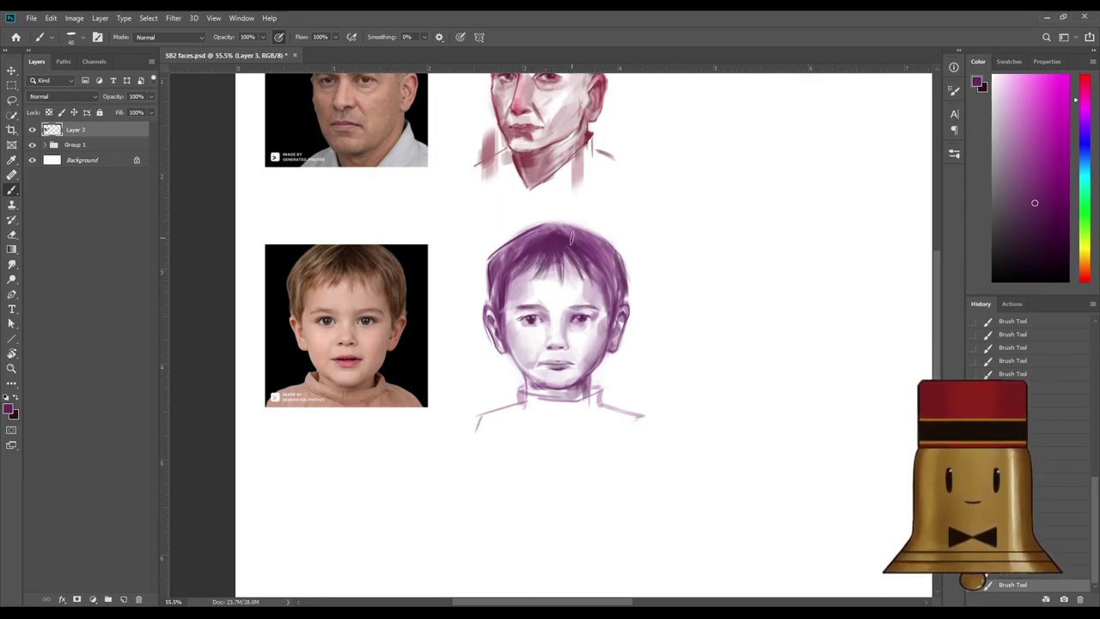
Darken the parting line of the boy's lips with purples sampled from the right-hand eye, using a small brush.
alt+click(577, 322)
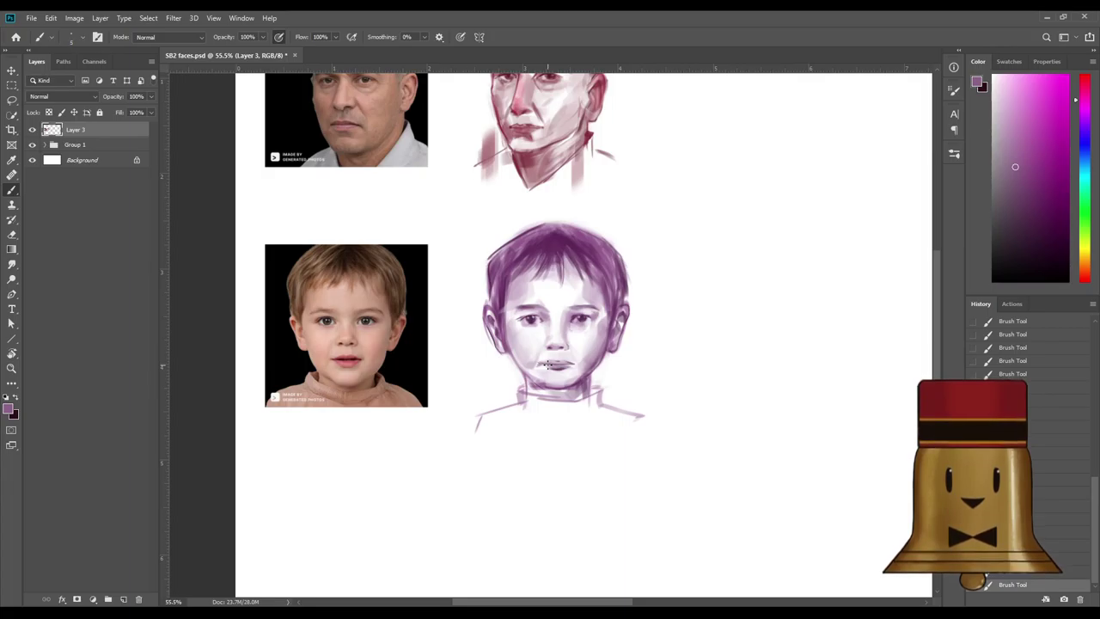
alt+click(584, 318)
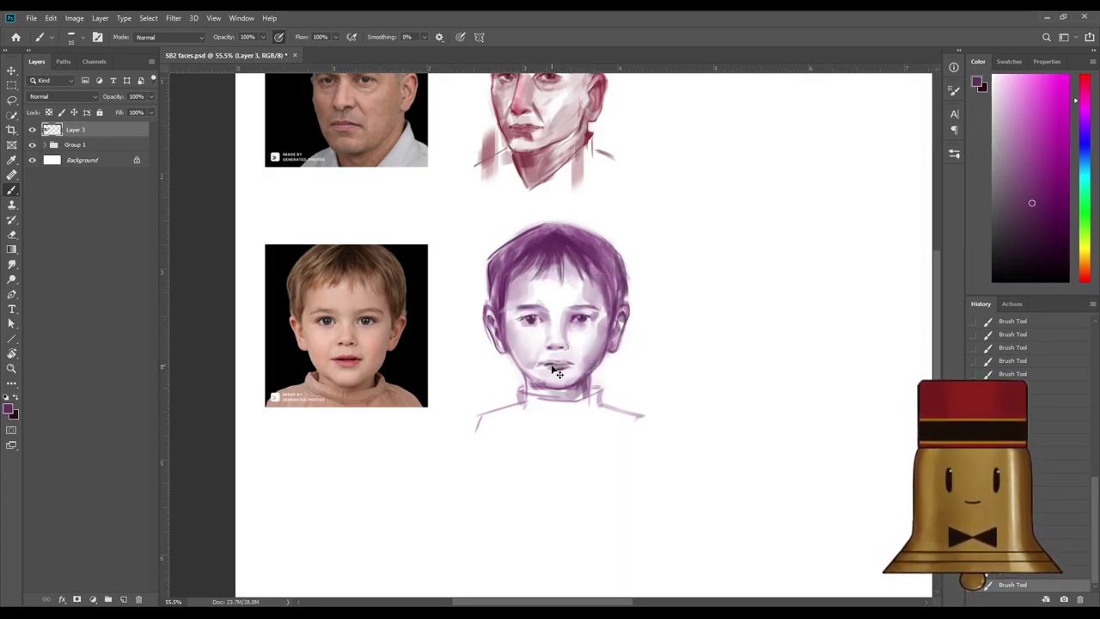
key([)
key([)
drag(547, 365, 557, 365)
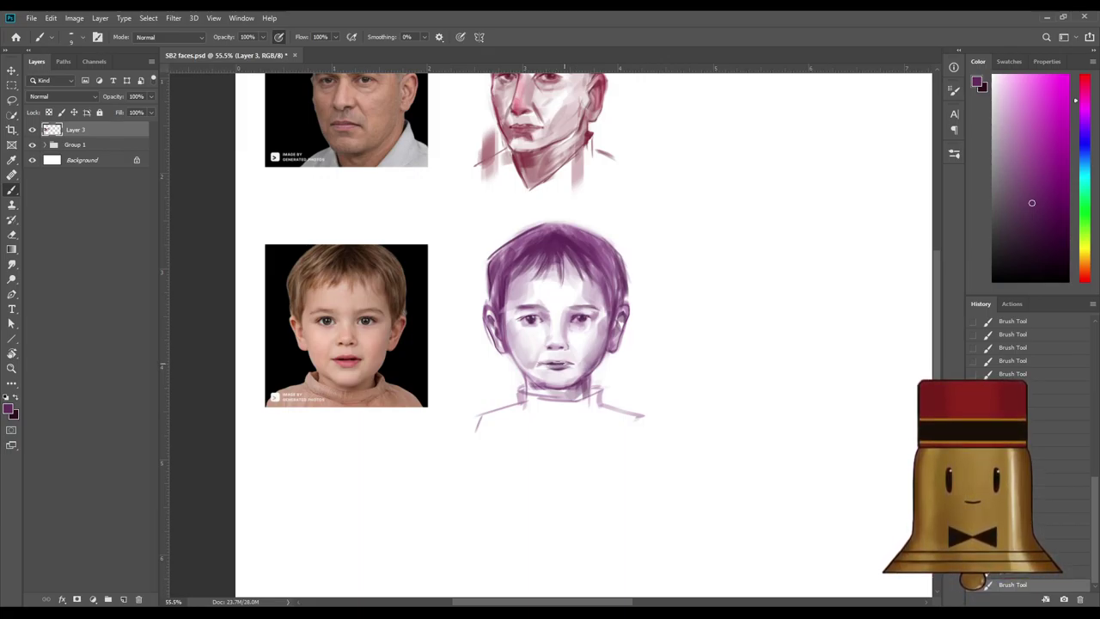
Undo the last mouth stroke and redraw the lip line from corner to corner with colours sampled around the mouth.
alt+click(556, 358)
alt+click(549, 360)
alt+click(559, 366)
key(bracketleft)
key(bracketleft)
key(ctrl+z)
drag(539, 364, 569, 365)
Sample a mid purple near the boy's chin and shade the neck area at the collar.
scroll(474, 323, down, 4)
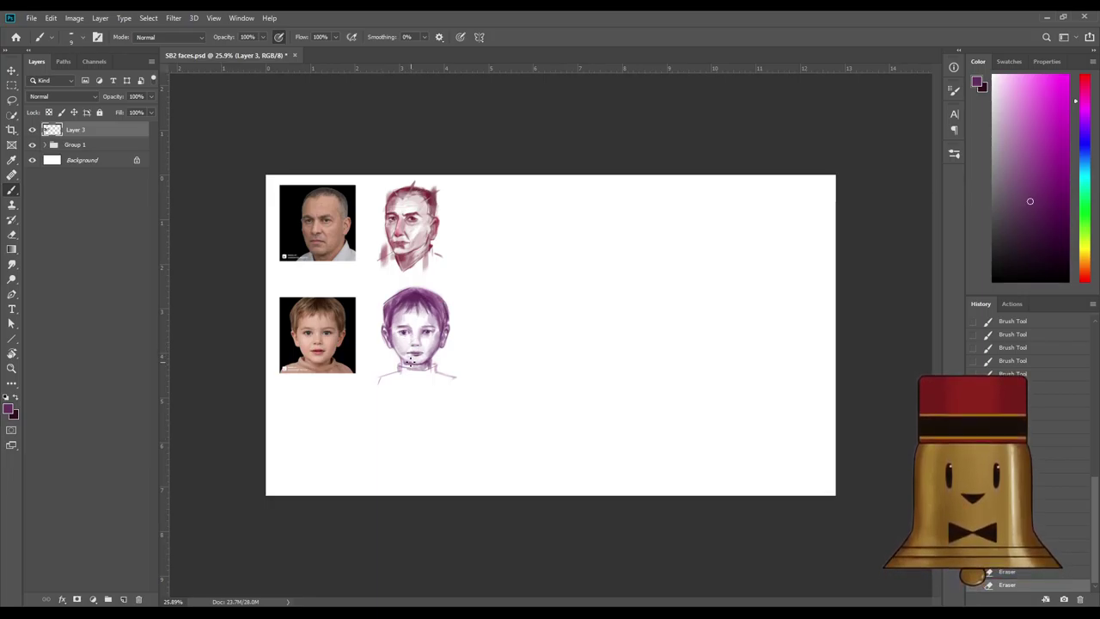
alt+click(411, 361)
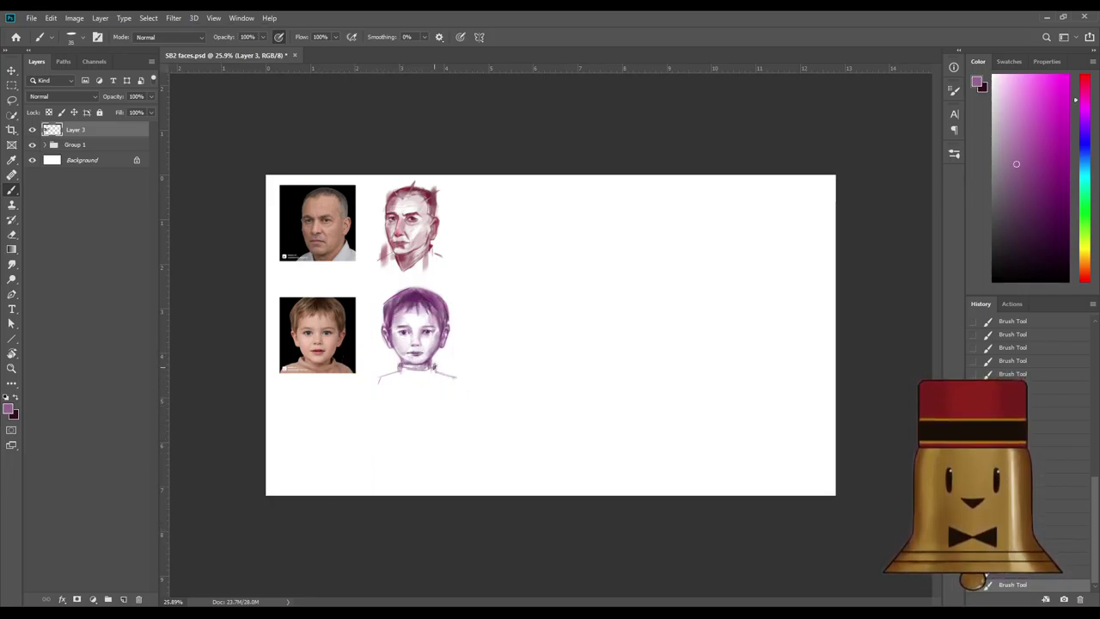
Enlarge the brush to 125 and shade the shoulders of the boy's sweater with light purple.
key(])
key(])
key(])
key(])
key(])
key(])
key(])
key(])
key(])
mouse_move(402, 373)
mouse_down()
mouse_move(382, 380)
mouse_move(445, 382)
mouse_up()
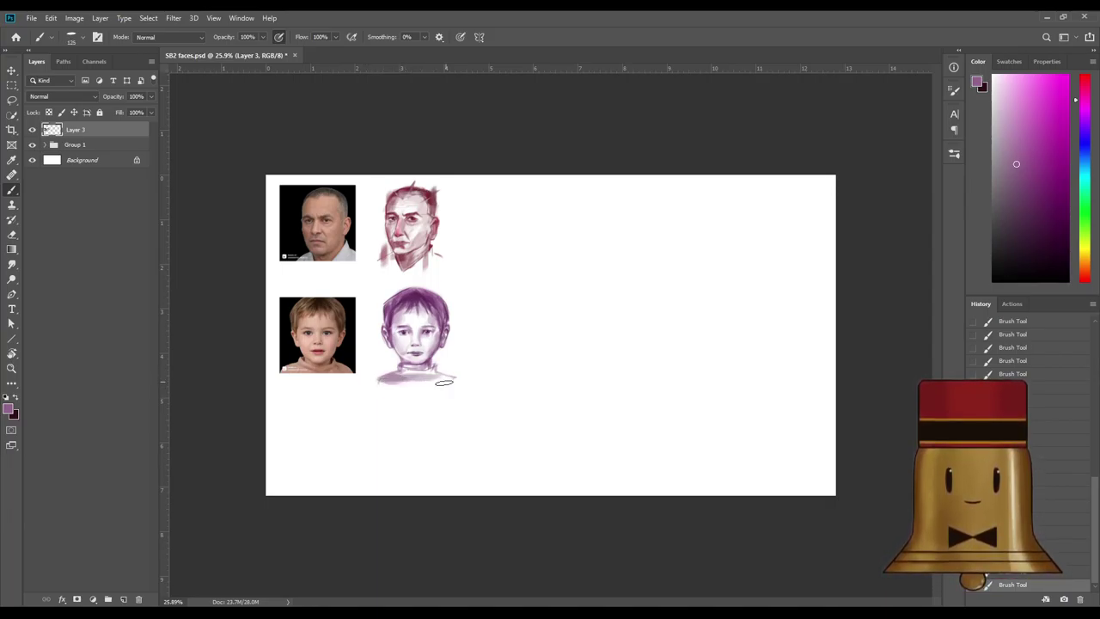
scroll(397, 383, down, 1)
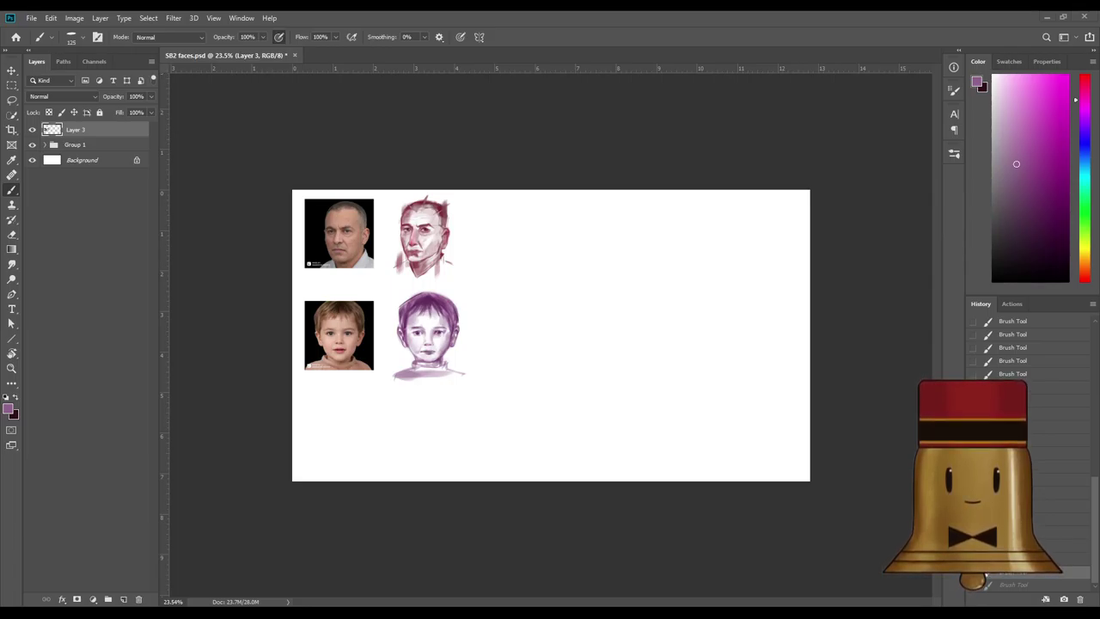
scroll(270, 317, up, 5)
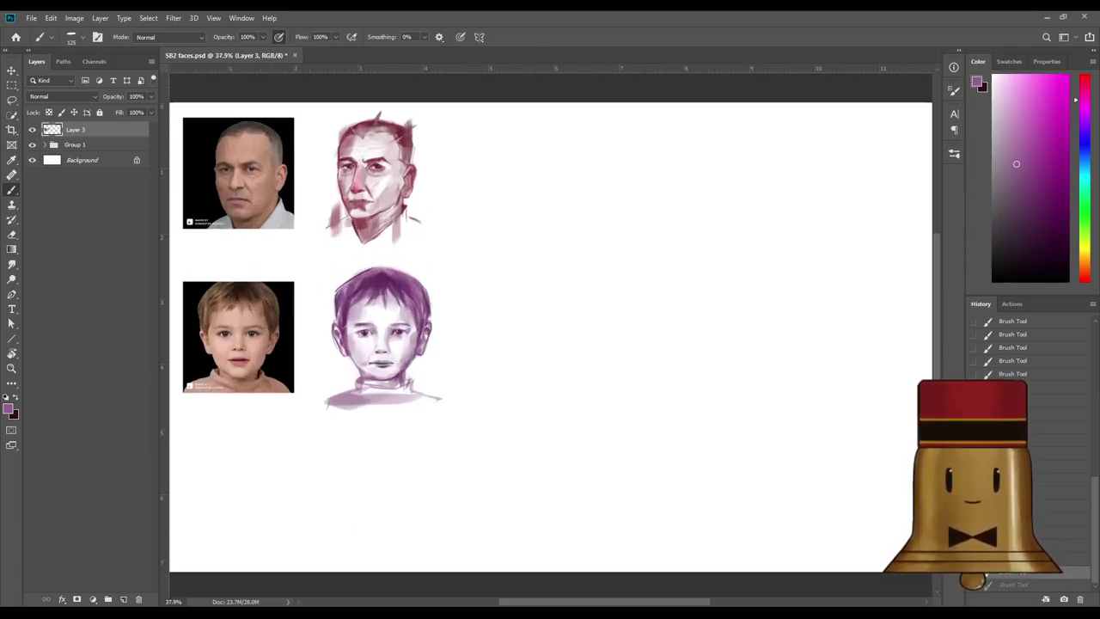
scroll(280, 356, left, 3)
scroll(267, 368, up, 2)
scroll(458, 441, down, 1)
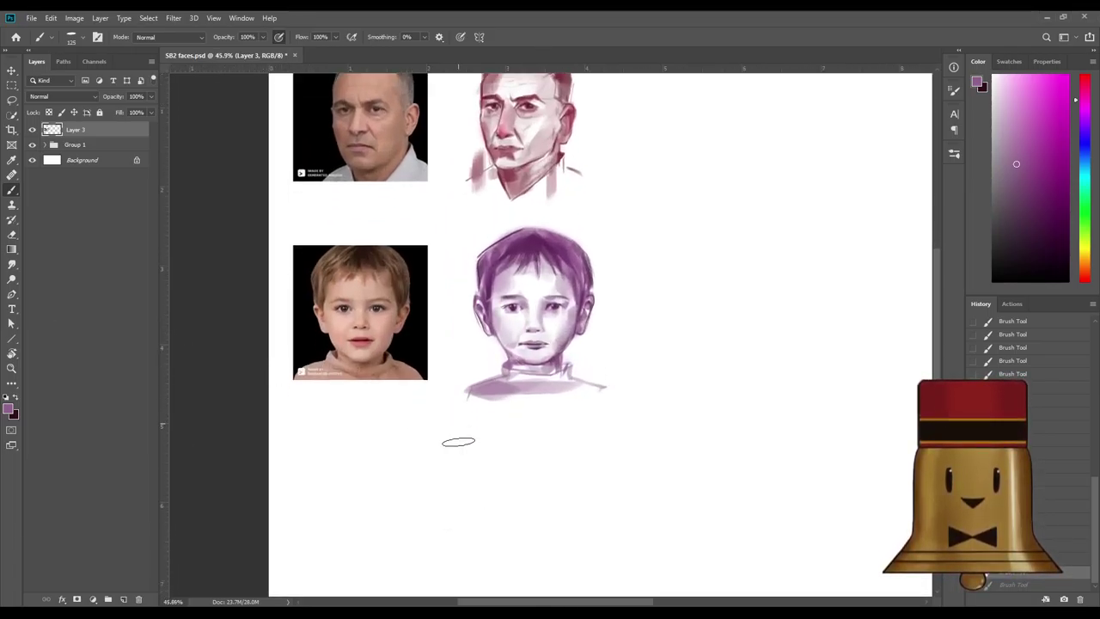
scroll(210, 329, down, 1)
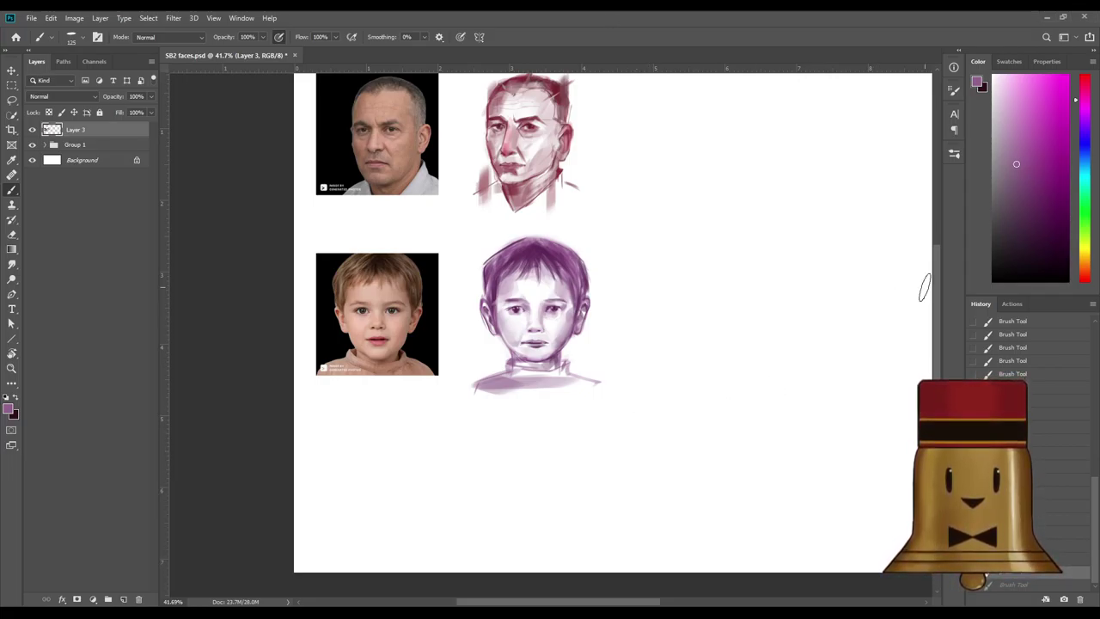
Choose a deeper, saturated purple and write "BRB" with a smaller brush in the blank canvas area beside the man's sketch.
drag(1038, 199, 1053, 170)
key(bracketleft)
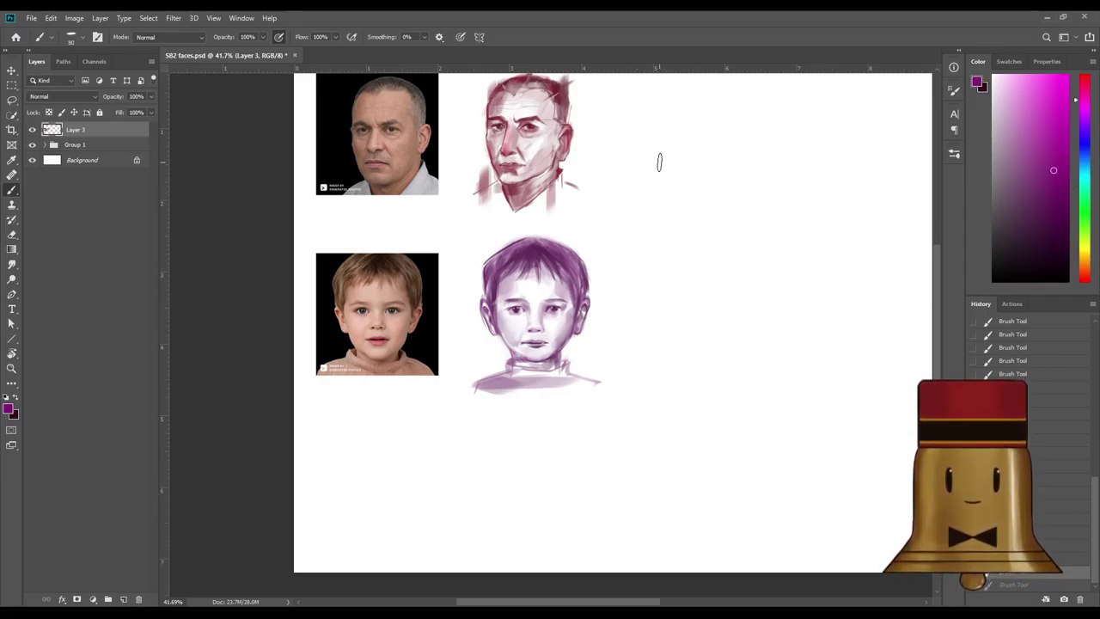
mouse_move(659, 146)
mouse_down()
mouse_move(653, 270)
mouse_move(697, 203)
mouse_move(650, 272)
mouse_up()
drag(722, 146, 724, 254)
mouse_move(722, 153)
mouse_down()
mouse_move(747, 227)
mouse_move(771, 254)
mouse_up()
mouse_move(782, 144)
mouse_down()
mouse_move(784, 249)
mouse_move(796, 247)
mouse_move(782, 253)
mouse_up()
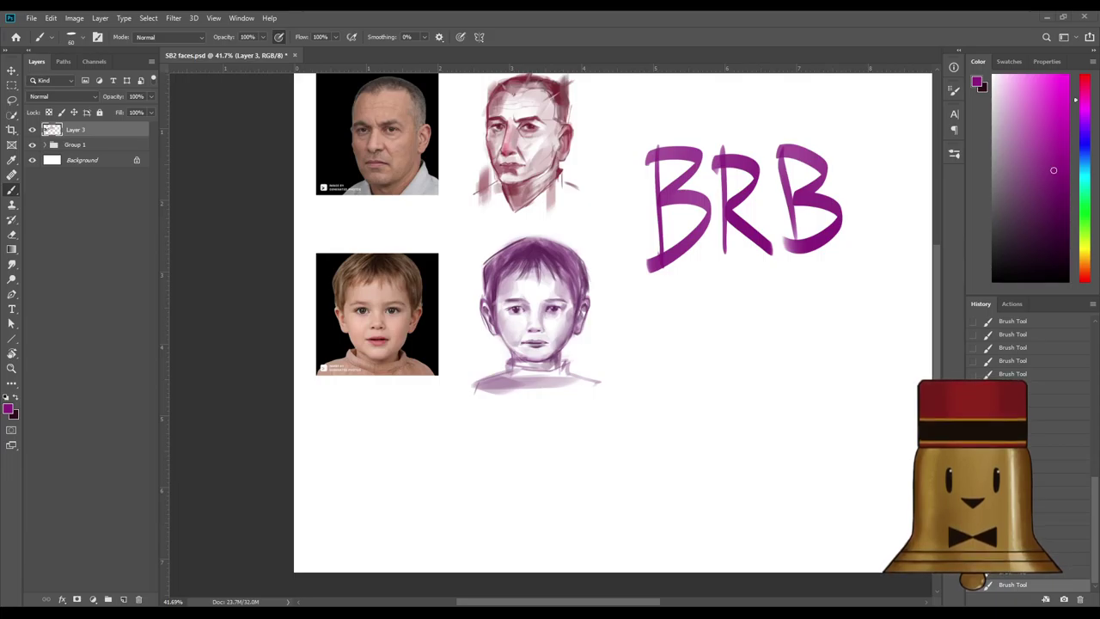
Select the "BRB" lettering with a rectangular marquee, delete it from Layer 3 and deselect.
key(m)
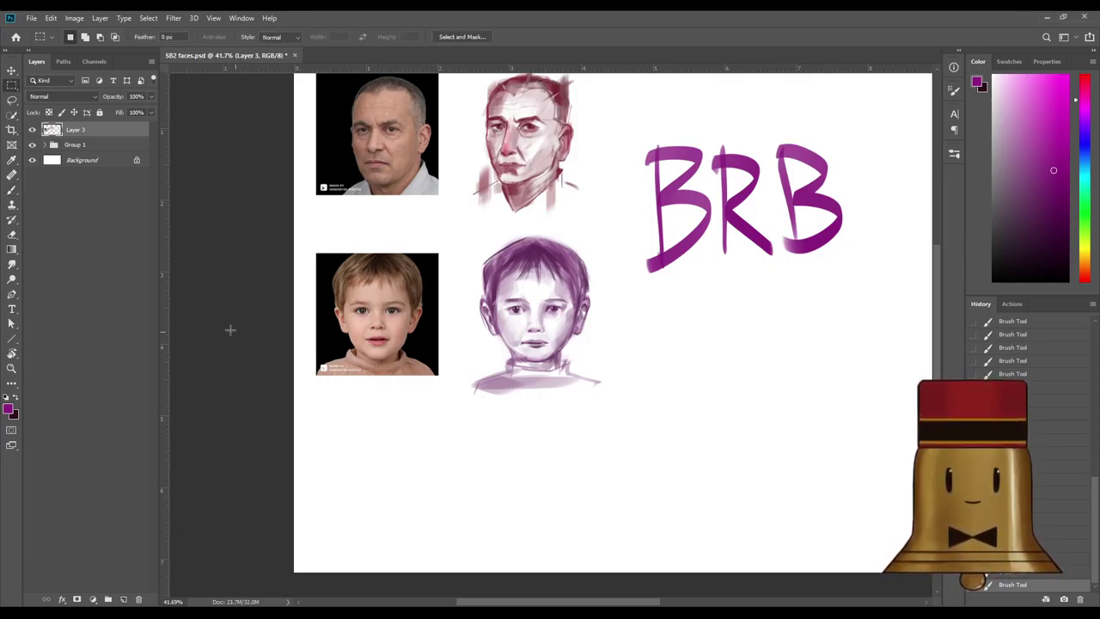
click(32, 130)
click(32, 129)
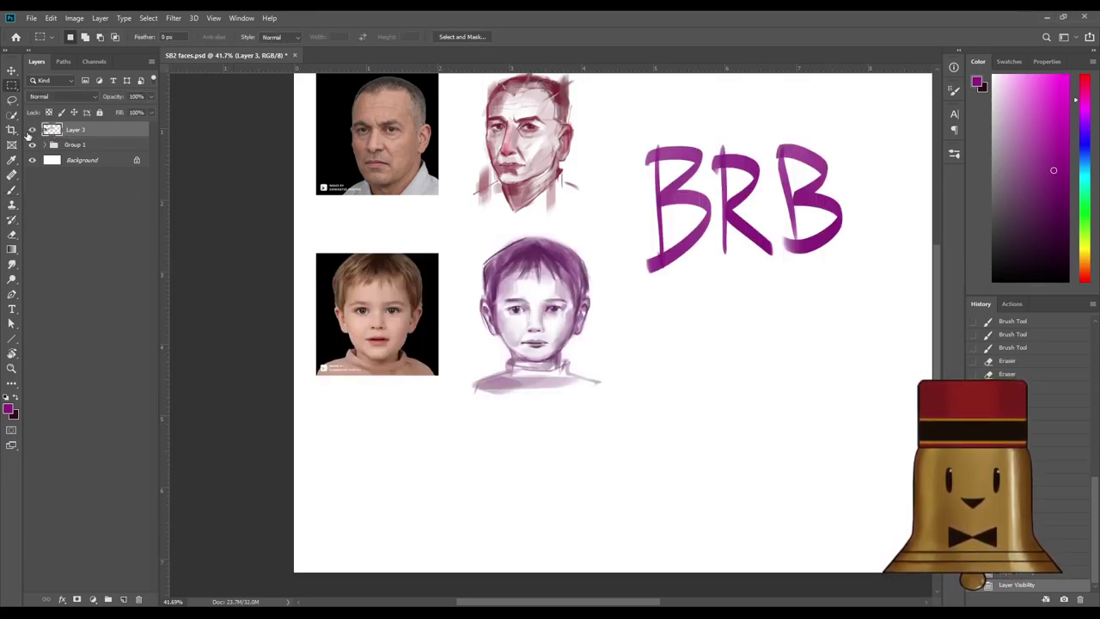
scroll(856, 275, down, 2)
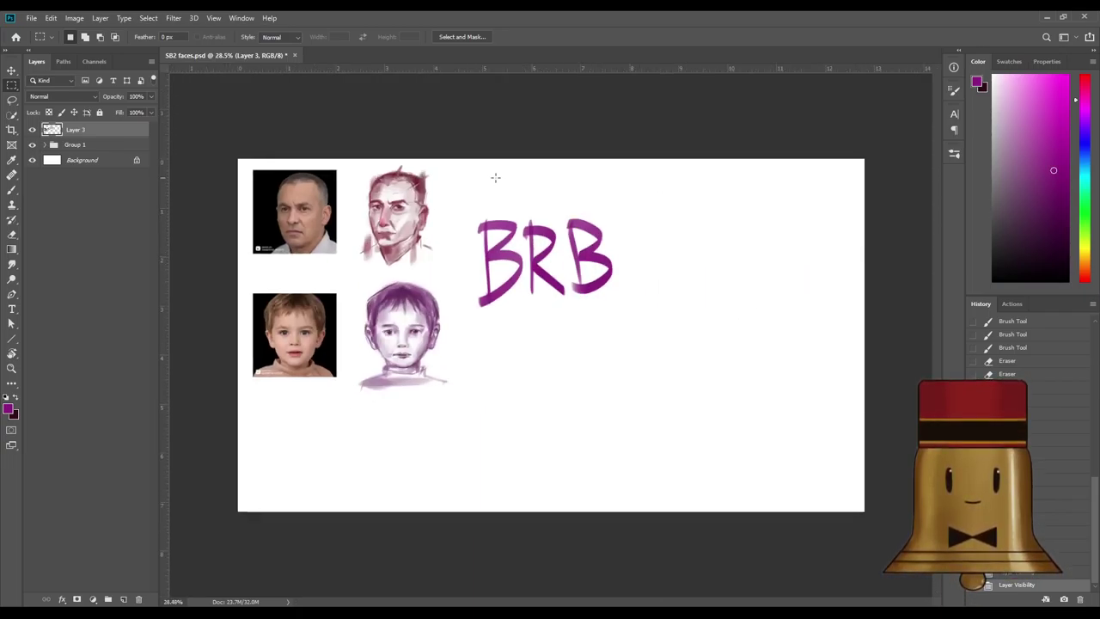
drag(574, 296, 645, 327)
key(Delete)
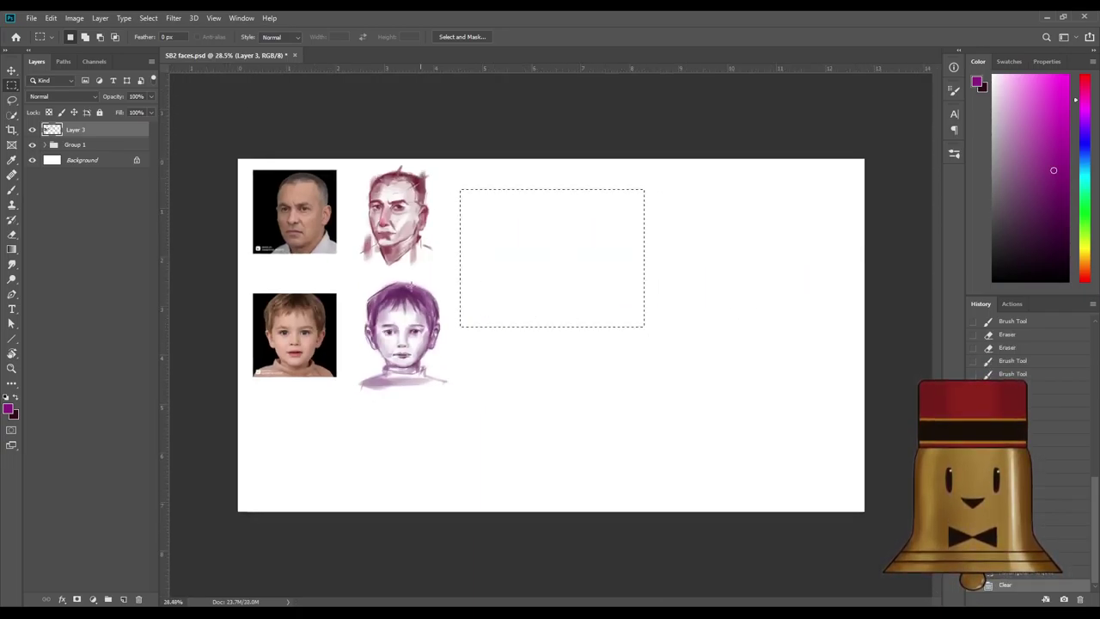
key(ctrl+d)
Cut the boy's sketch from Layer 3 onto its own layer and group both sketch layers.
scroll(326, 266, up, 1)
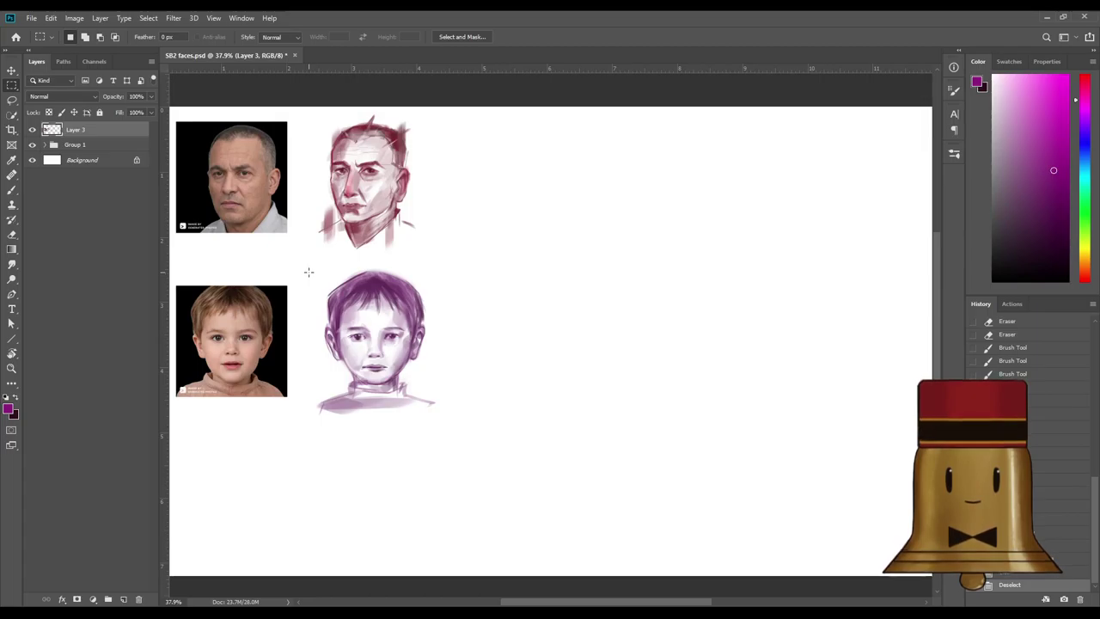
drag(297, 260, 452, 443)
drag(379, 381, 378, 379)
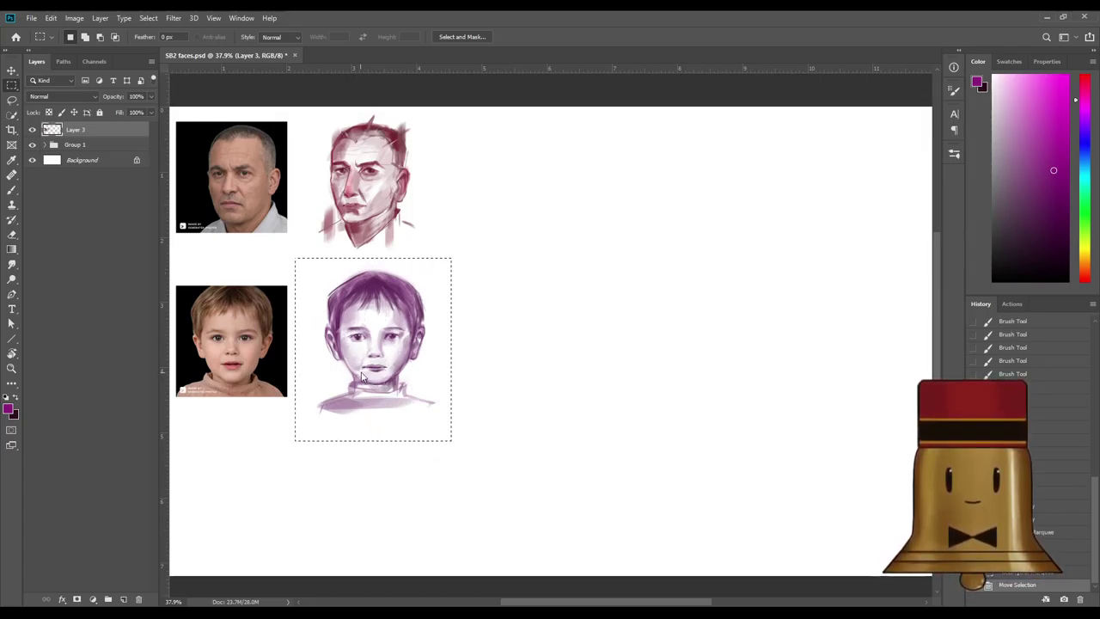
key(ctrl+shift+j)
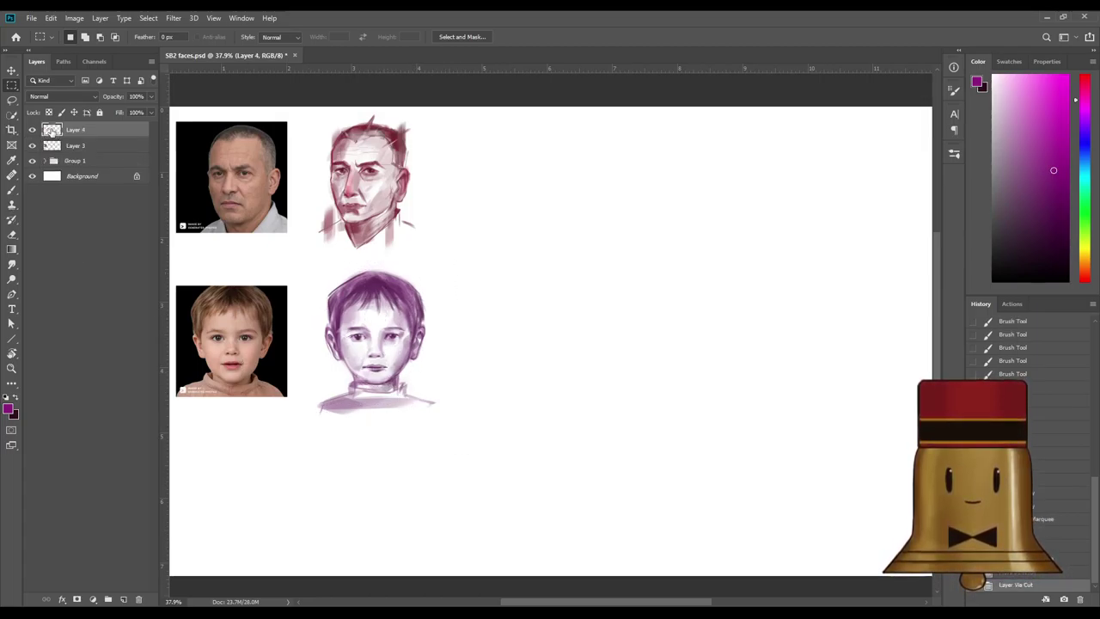
shift+click(81, 148)
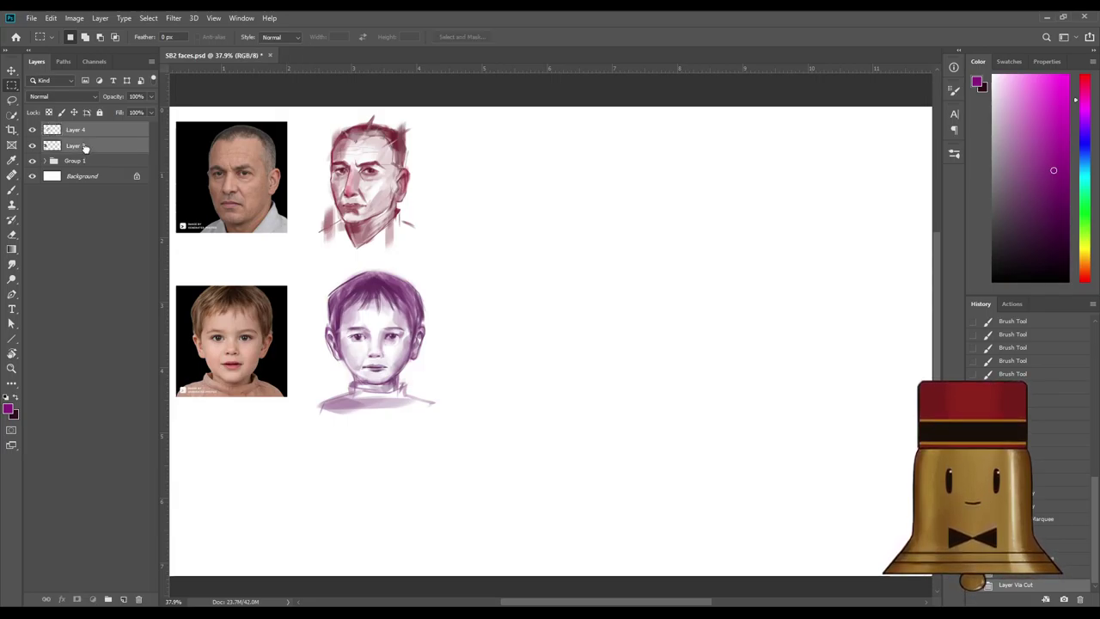
click(109, 594)
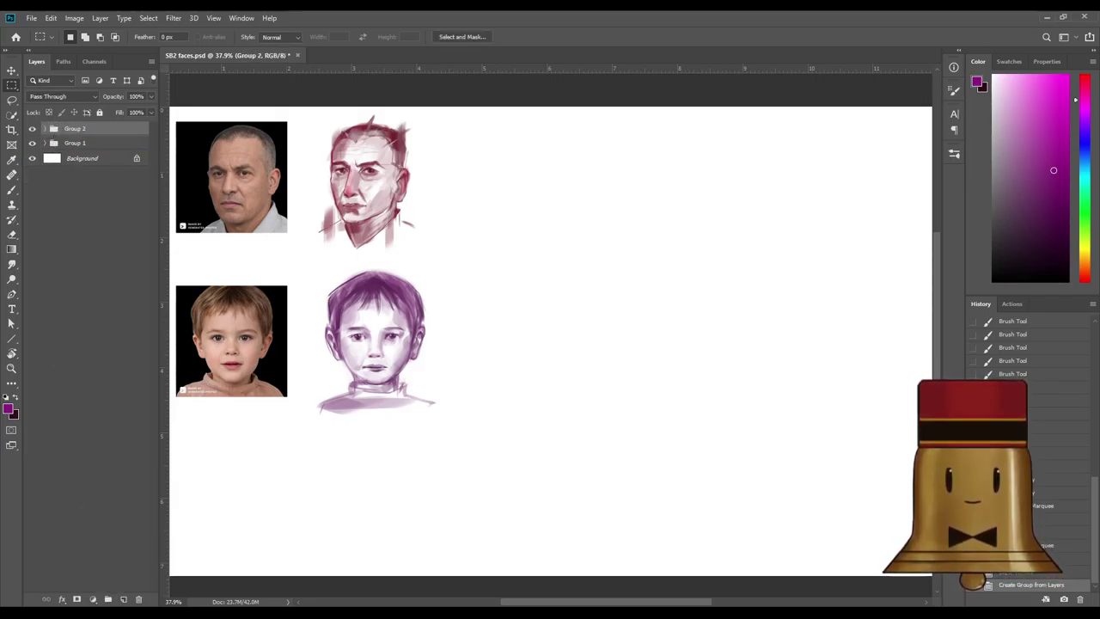
Paste the woman's reference photo and position it with Free Transform below the boy's photo, aligned with the photo column.
key(ctrl+v)
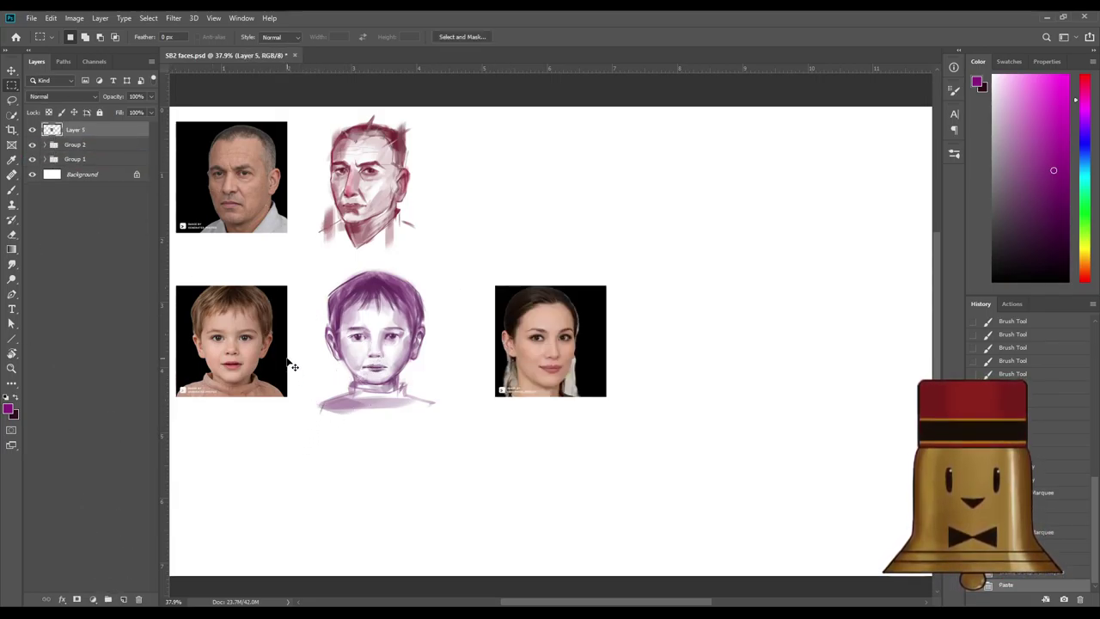
key(ctrl+t)
drag(560, 345, 241, 490)
scroll(228, 518, up, 3)
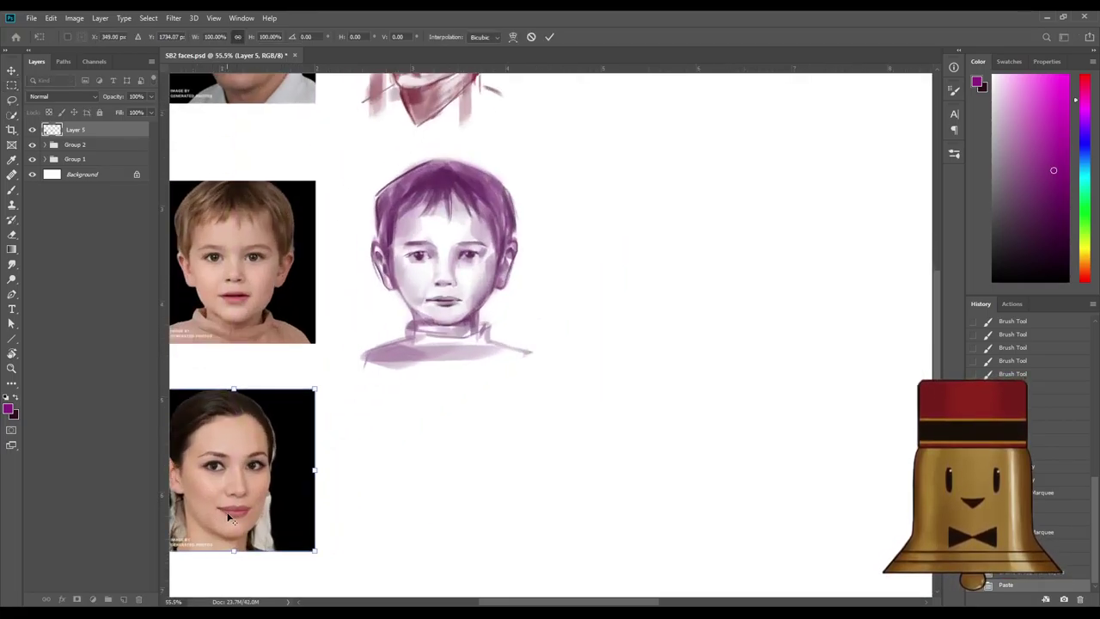
scroll(498, 560, down, 1)
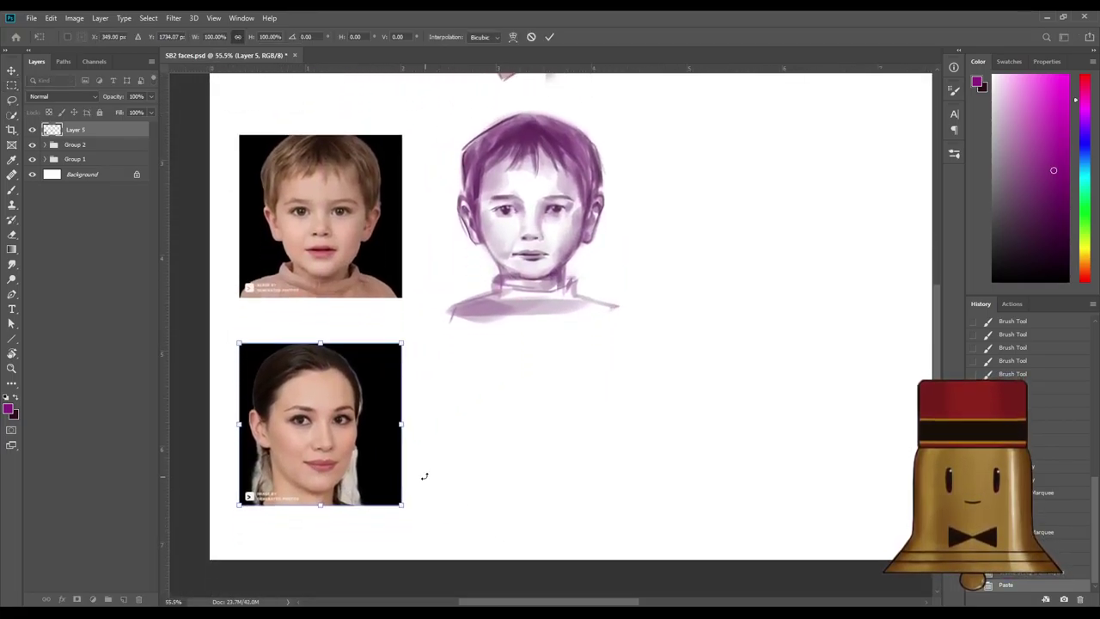
scroll(353, 421, down, 3)
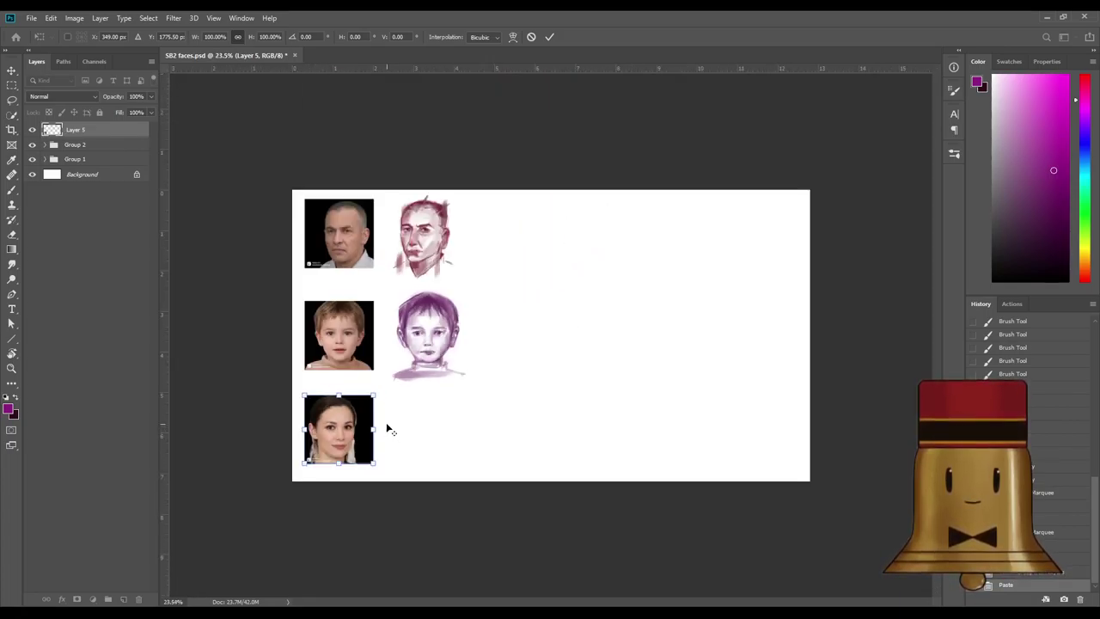
Lower the woman's photo to a Y position of 1822.97 px, keeping it aligned with the photos above, and apply the transform.
scroll(354, 429, up, 3)
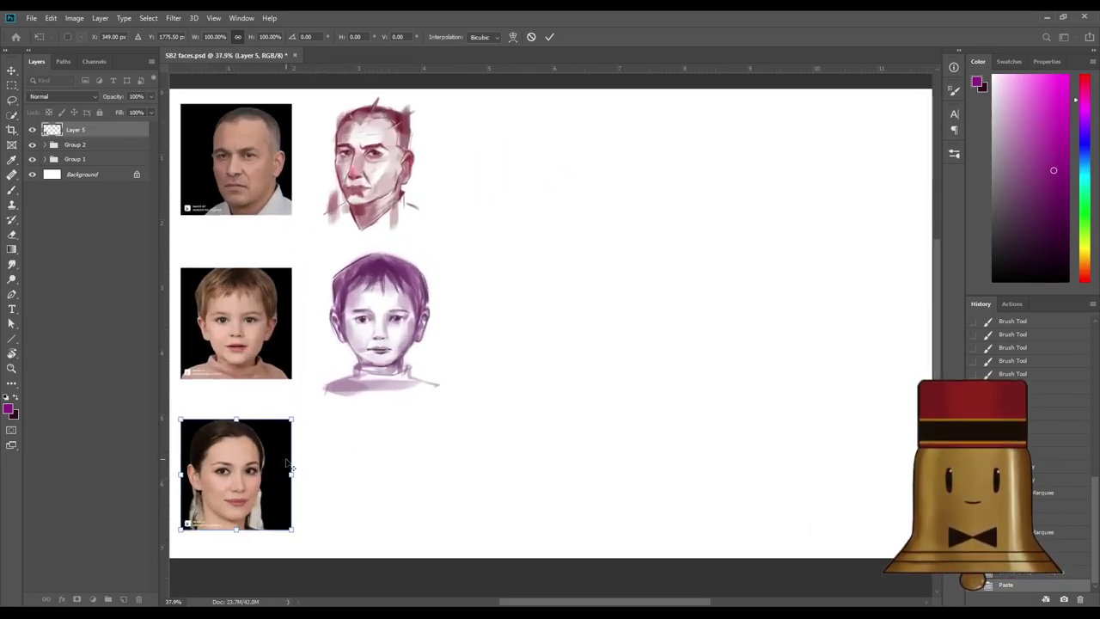
drag(249, 467, 250, 477)
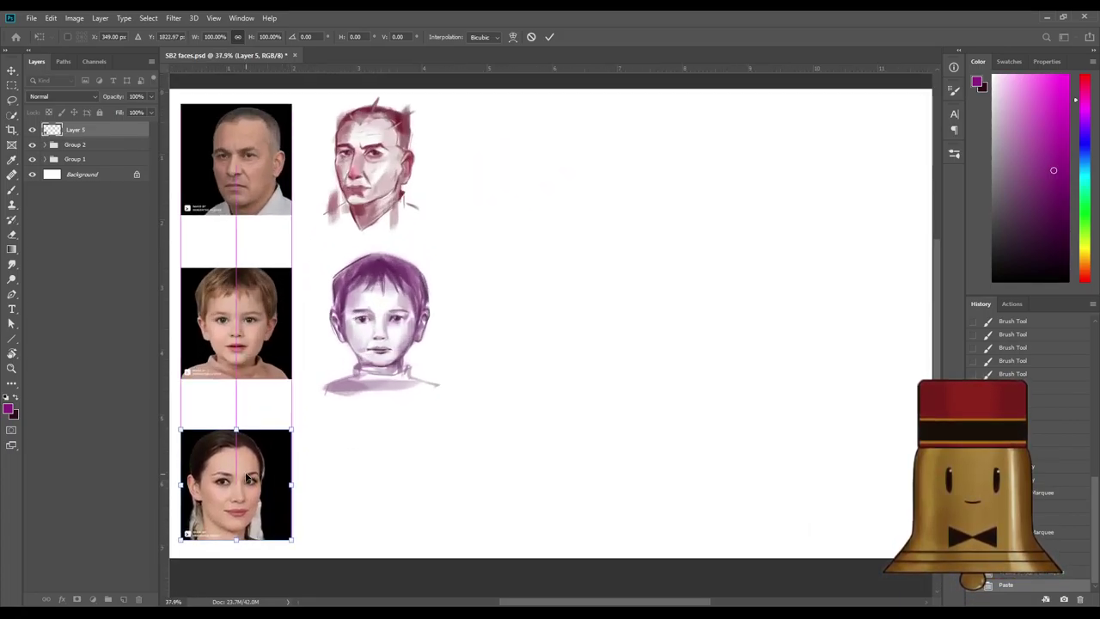
scroll(250, 478, down, 2)
scroll(273, 503, up, 4)
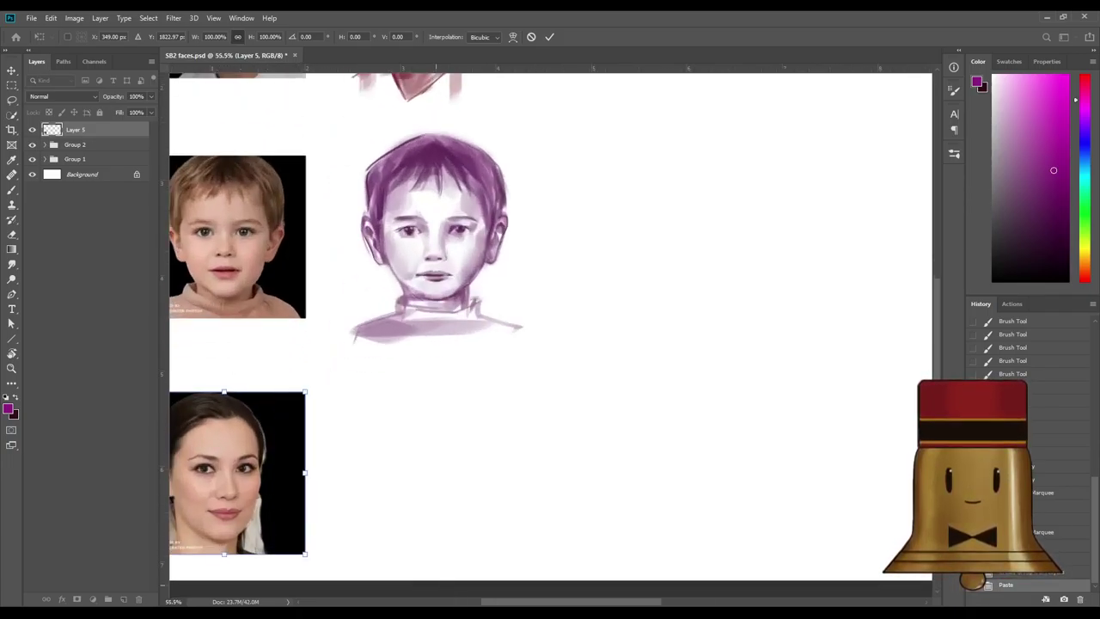
drag(482, 602, 472, 603)
scroll(504, 506, down, 3)
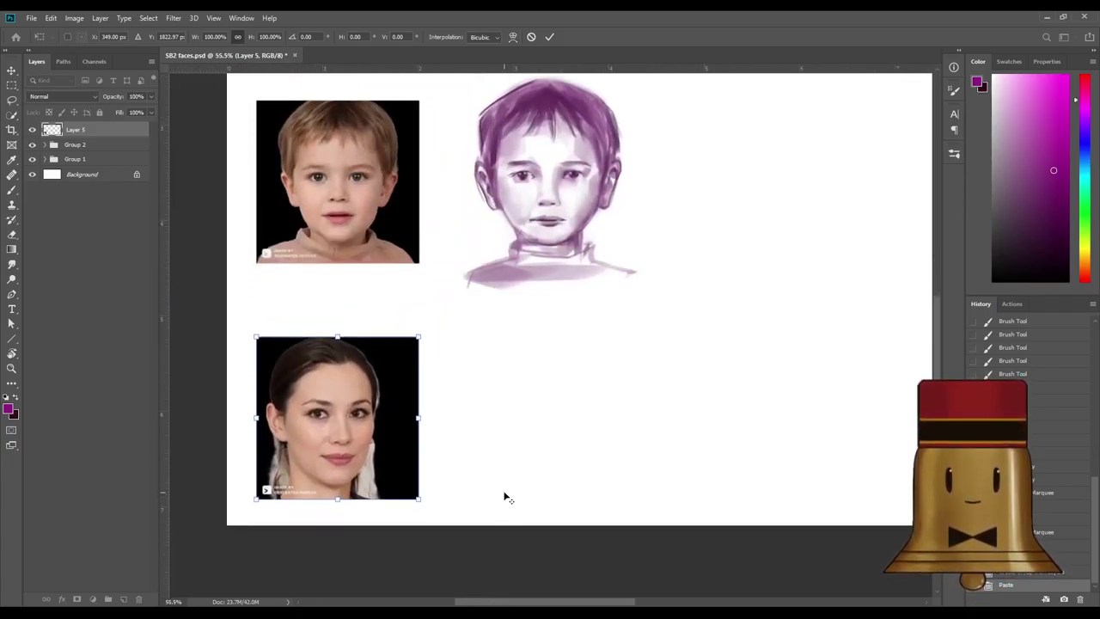
scroll(505, 496, up, 1)
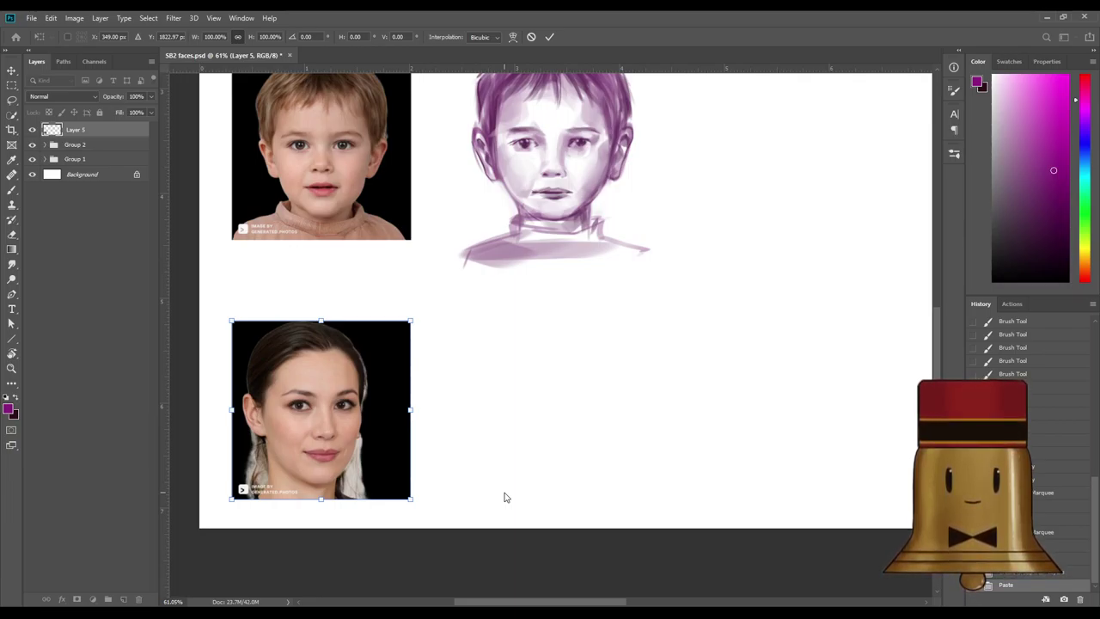
key(Return)
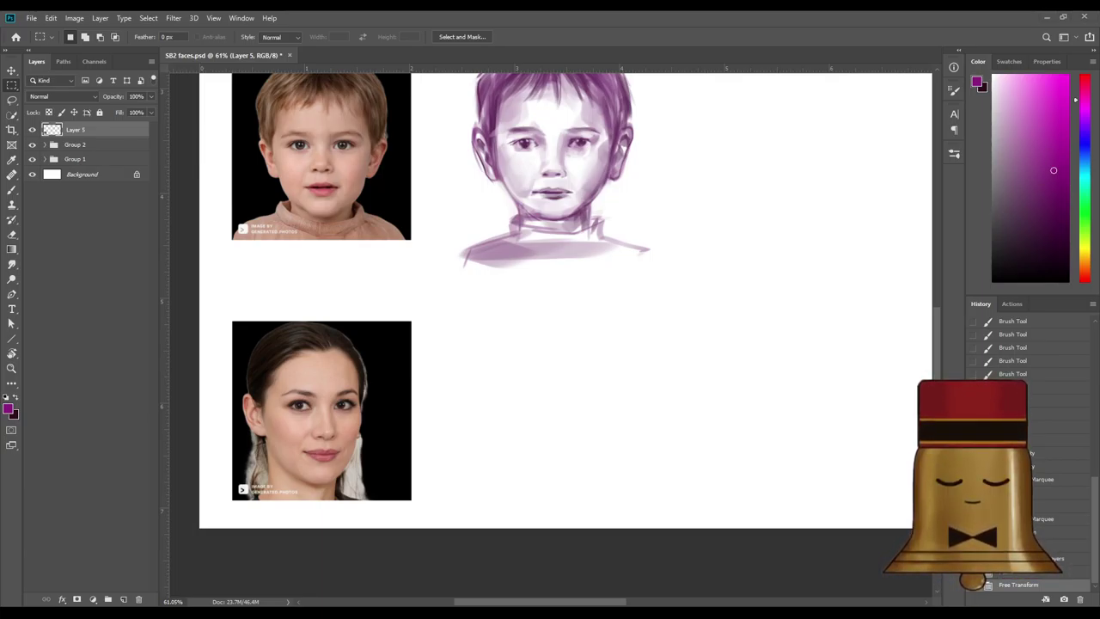
Switch to the Brush tool and set the foreground colour to a dark blue-violet, using the suggested in-gamut colour.
key(b)
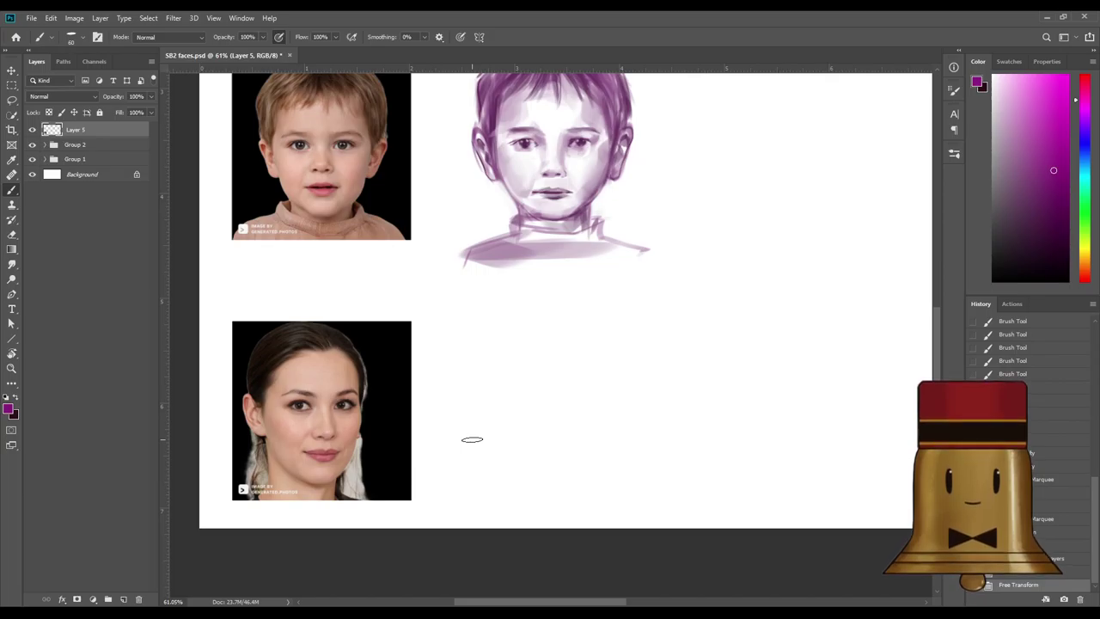
click(1084, 117)
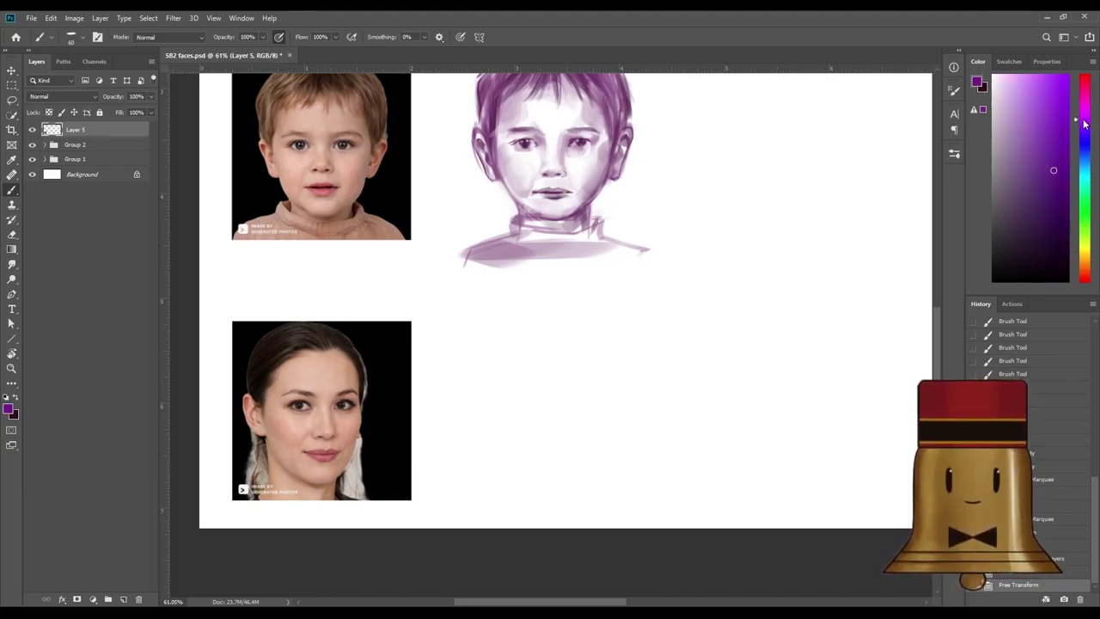
click(1086, 122)
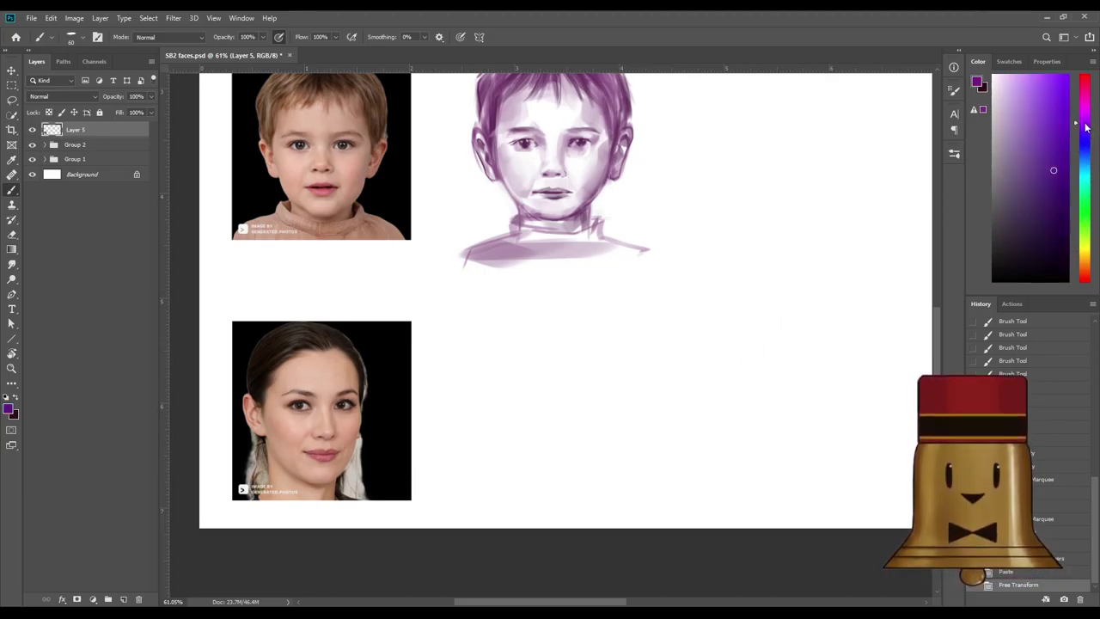
click(1086, 130)
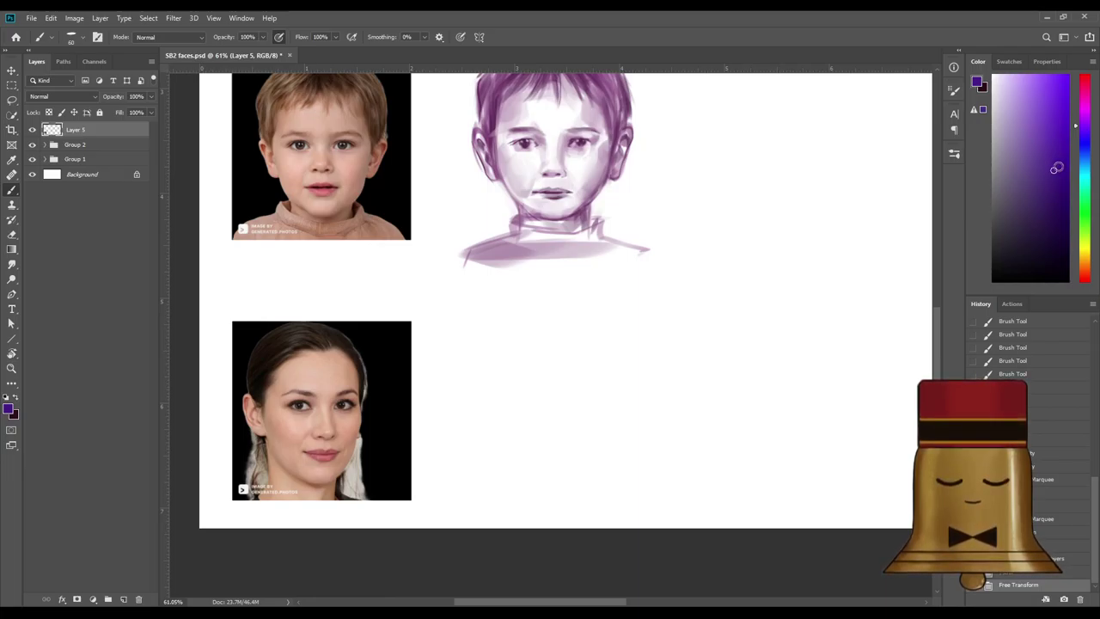
click(984, 110)
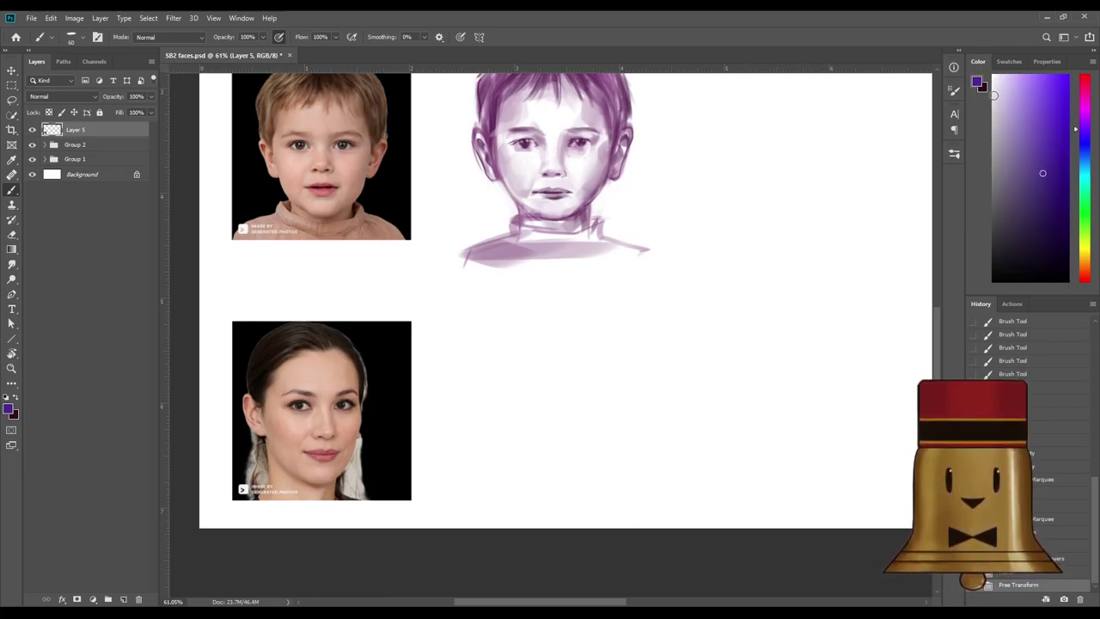
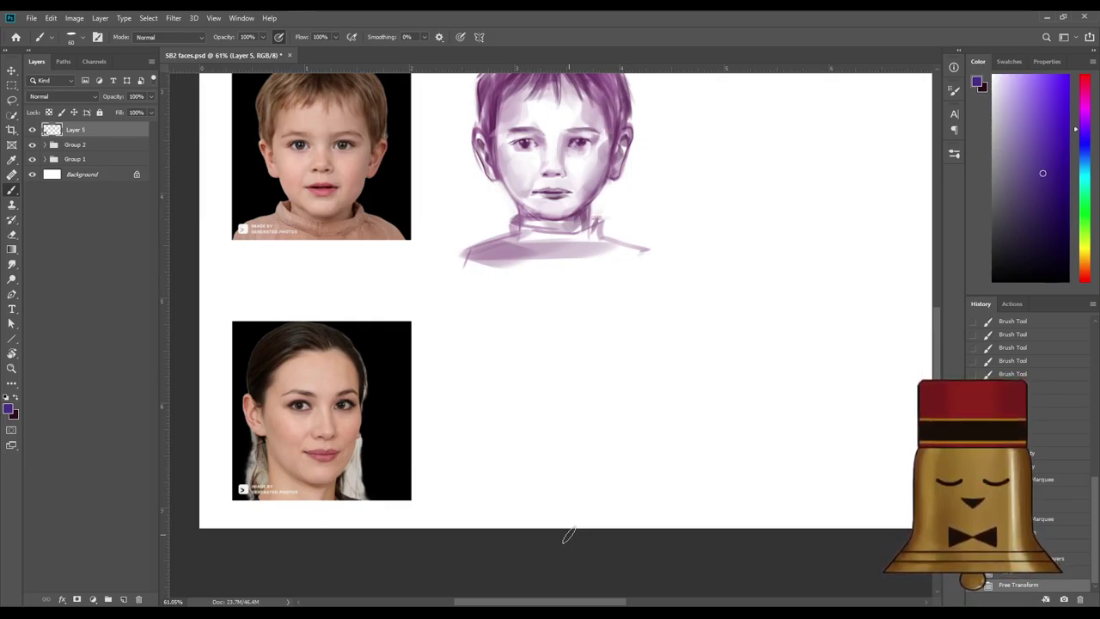
scroll(581, 383, down, 3)
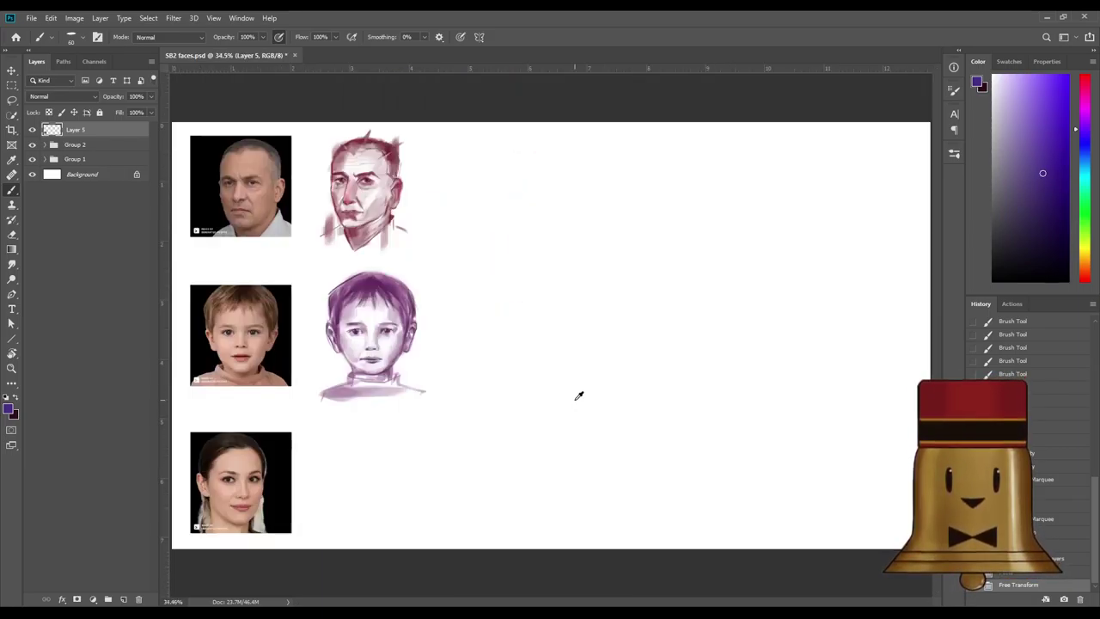
scroll(349, 410, up, 3)
drag(534, 602, 504, 602)
scroll(504, 491, down, 3)
scroll(388, 441, up, 1)
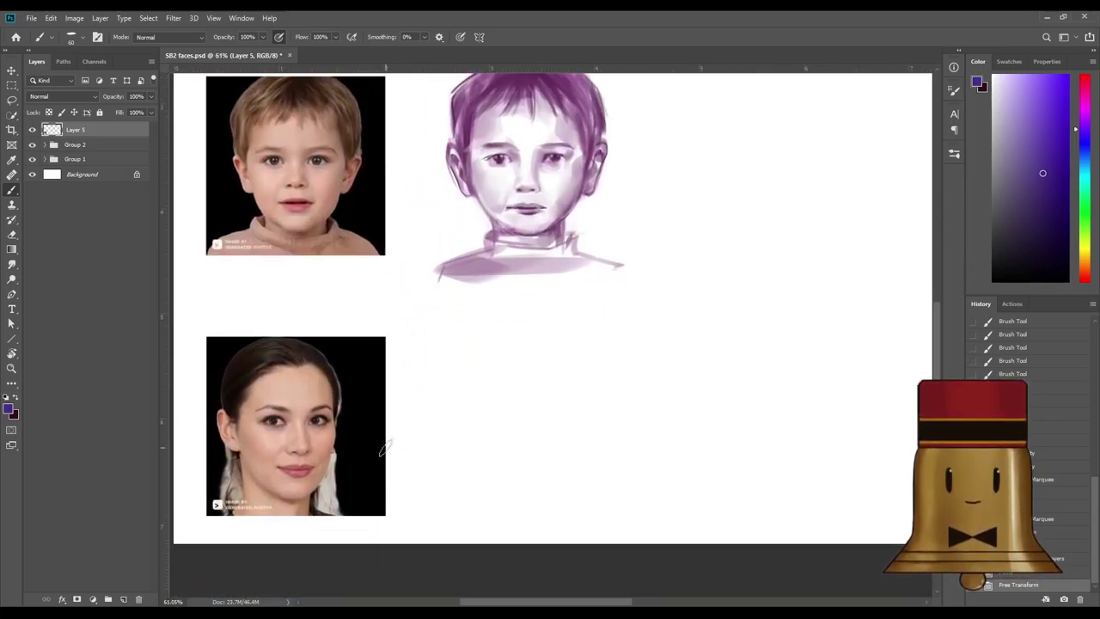
scroll(464, 602, left, 2)
scroll(474, 606, right, 1)
scroll(499, 482, up, 1)
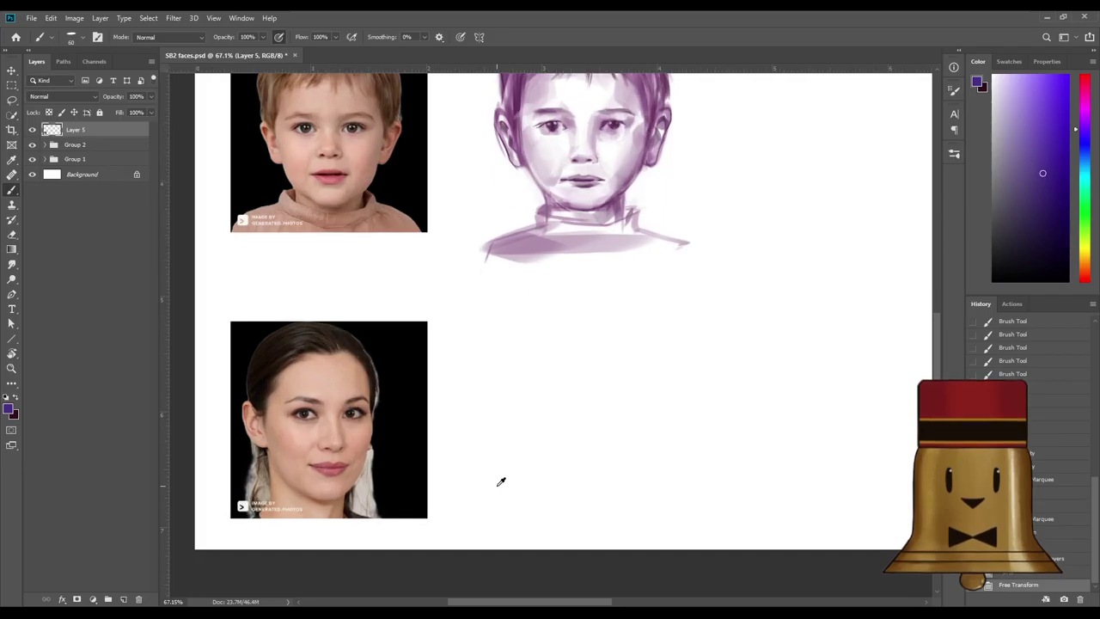
scroll(479, 494, down, 1)
scroll(434, 477, up, 1)
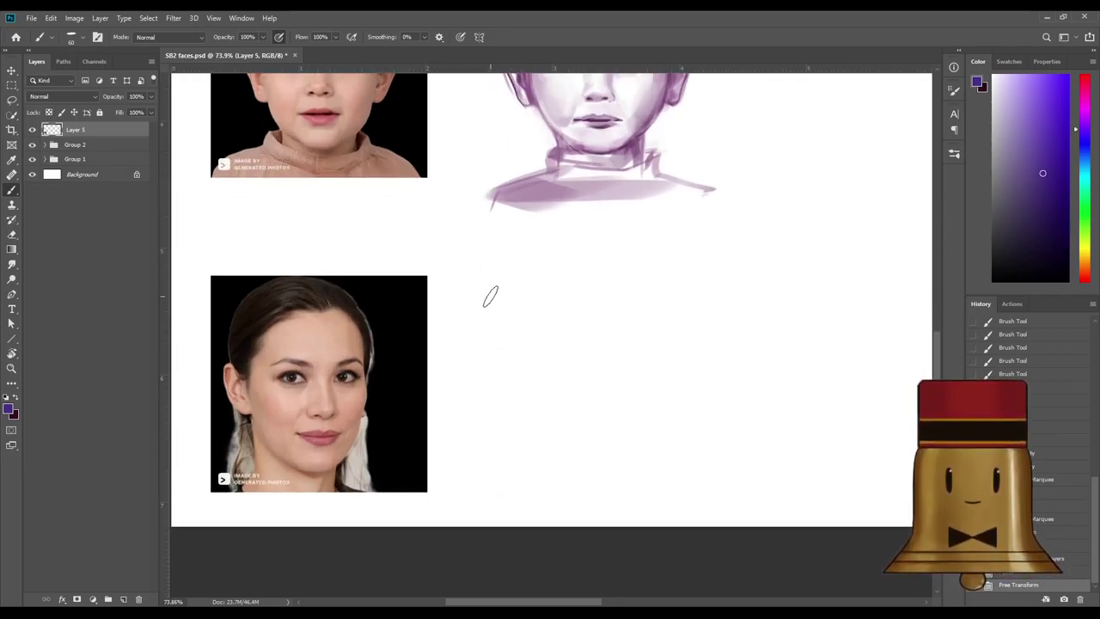
mouse_move(518, 383)
mouse_down()
mouse_move(604, 339)
mouse_move(563, 439)
mouse_up()
key(ctrl+z)
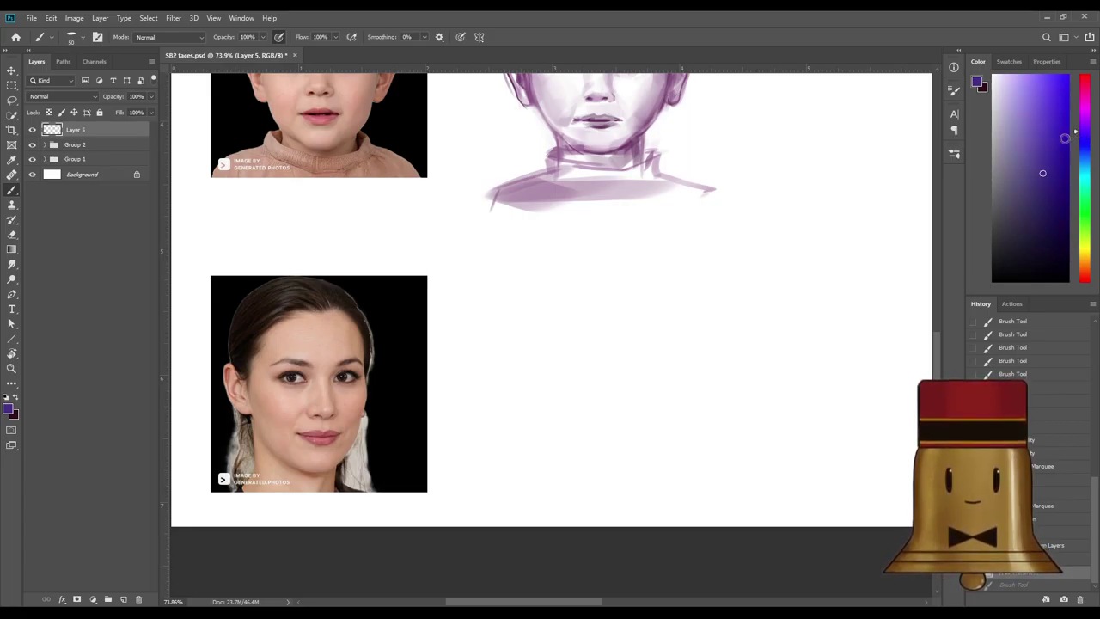
mouse_move(584, 292)
mouse_down()
mouse_move(542, 405)
mouse_move(559, 327)
mouse_move(644, 325)
mouse_up()
key(ctrl+z)
key(ctrl+z)
mouse_move(646, 312)
mouse_down()
mouse_move(541, 309)
mouse_move(614, 432)
mouse_up()
key(ctrl+z)
drag(545, 308, 529, 397)
mouse_move(538, 314)
mouse_down()
mouse_move(557, 292)
mouse_move(541, 323)
mouse_up()
key(ctrl+z)
mouse_move(534, 426)
mouse_down()
mouse_move(652, 287)
mouse_move(674, 333)
mouse_up()
key(ctrl+z)
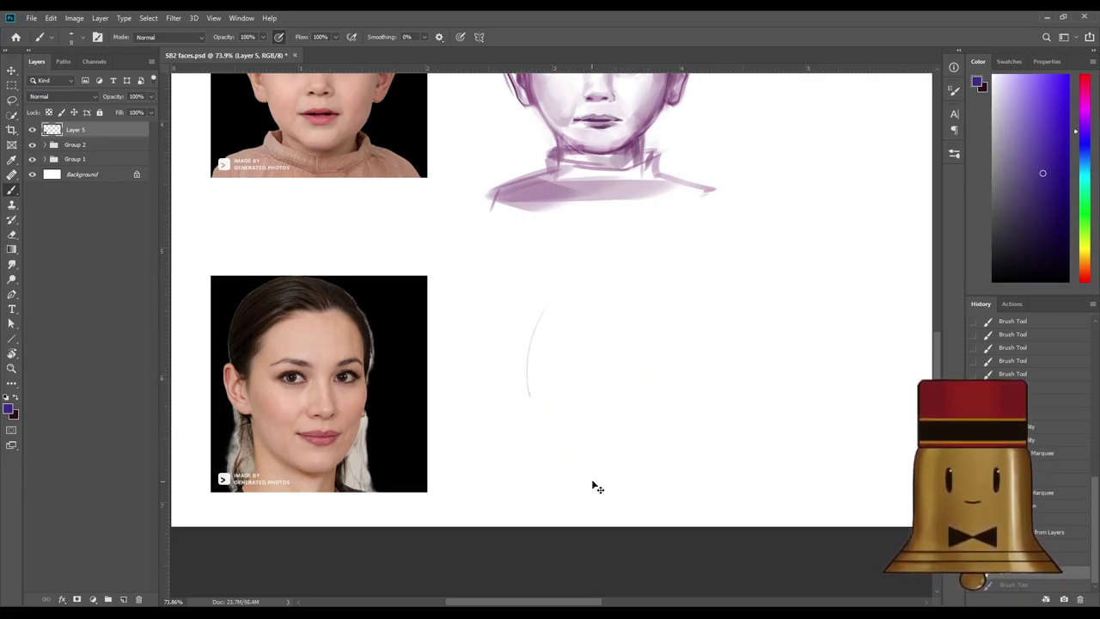
key(ctrl+z)
Sketch an open oval for the woman's face beside her photo, with light guide lines above the head and along its left side.
mouse_move(547, 449)
mouse_down()
mouse_move(654, 430)
mouse_move(626, 455)
mouse_up()
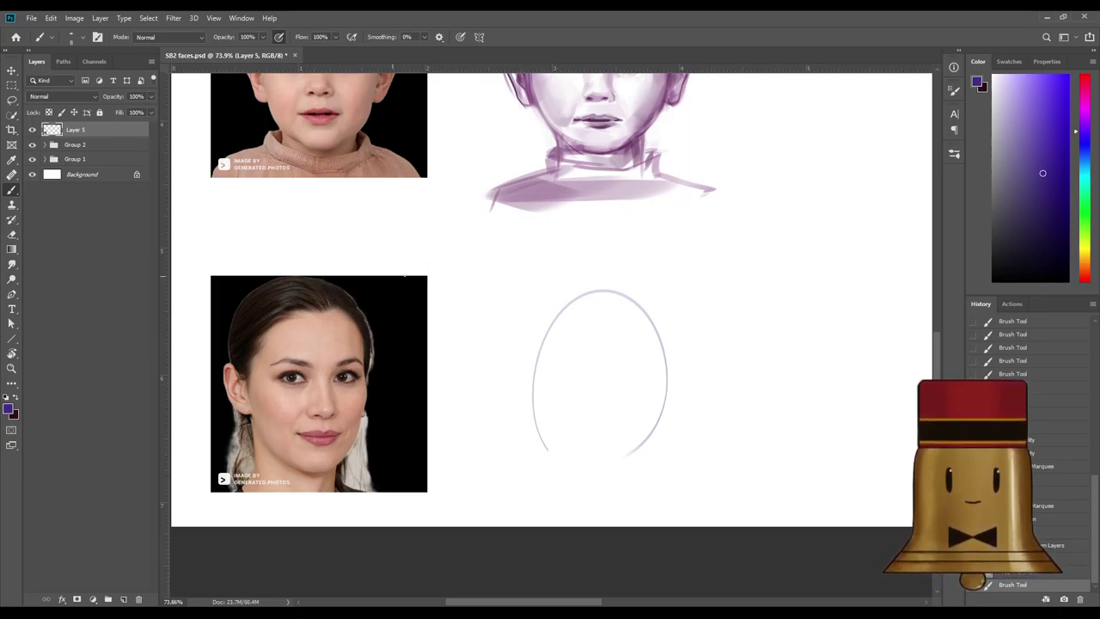
mouse_move(620, 283)
mouse_down()
mouse_move(570, 279)
mouse_move(636, 282)
mouse_up()
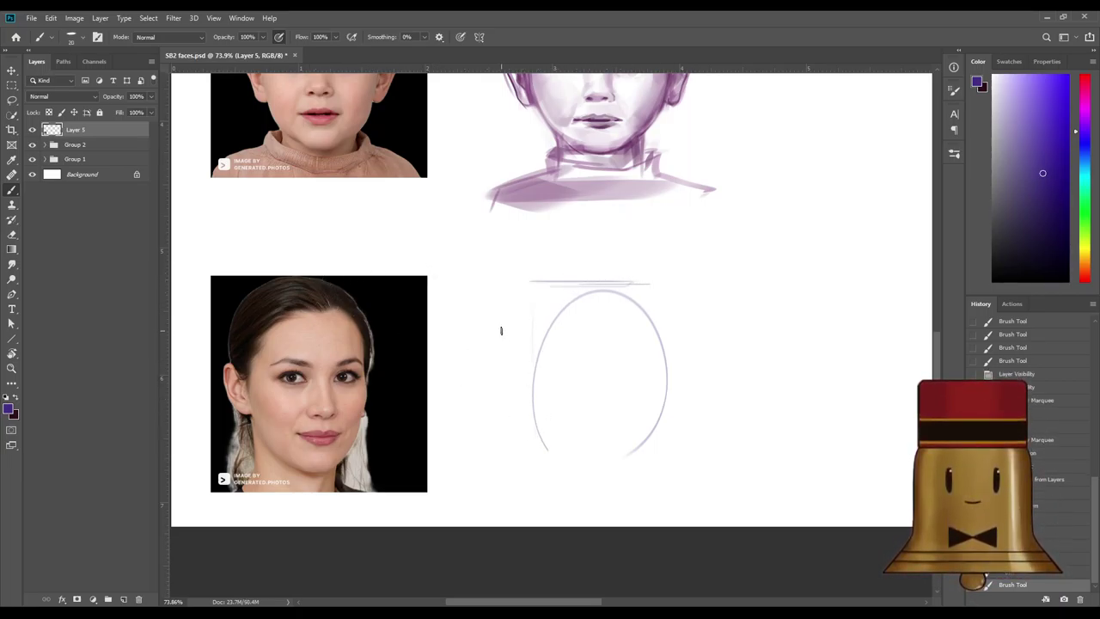
drag(515, 292, 520, 407)
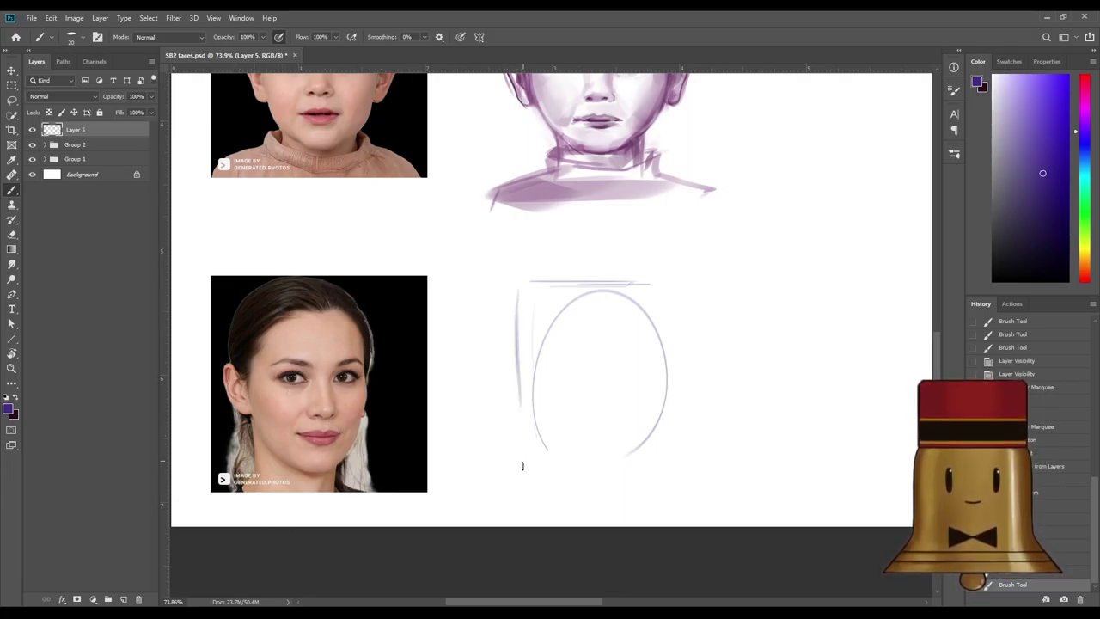
drag(523, 345, 538, 420)
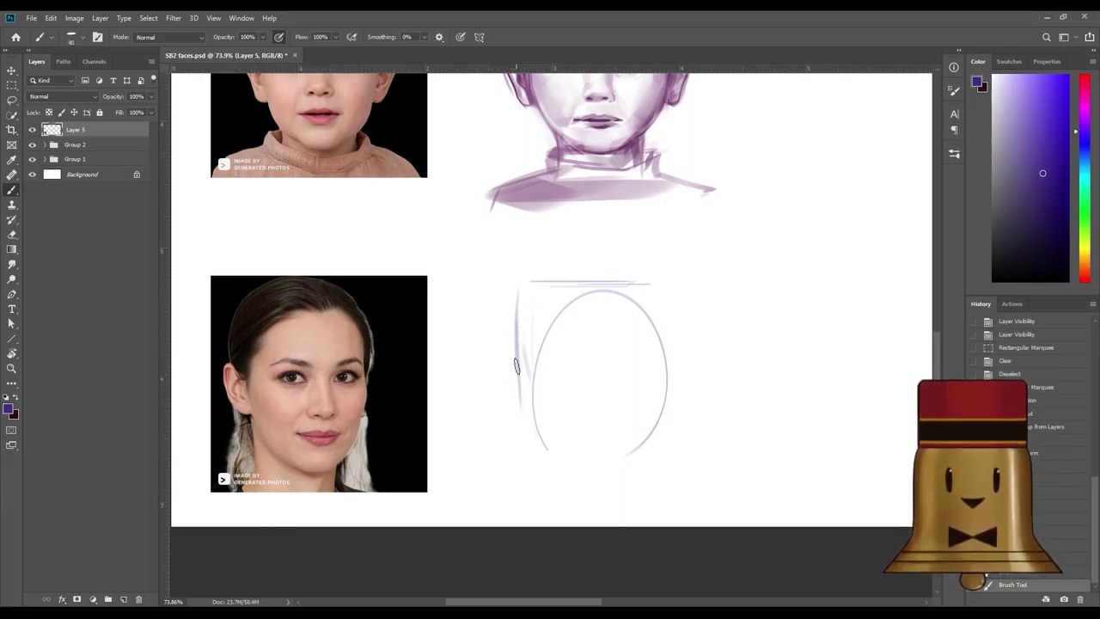
Build up the left side of the head and the jaw contour with a larger brush.
key(bracketright)
key(bracketright)
key(bracketright)
key(bracketright)
key(bracketright)
key(bracketright)
drag(521, 373, 547, 457)
drag(520, 348, 544, 448)
drag(513, 333, 543, 446)
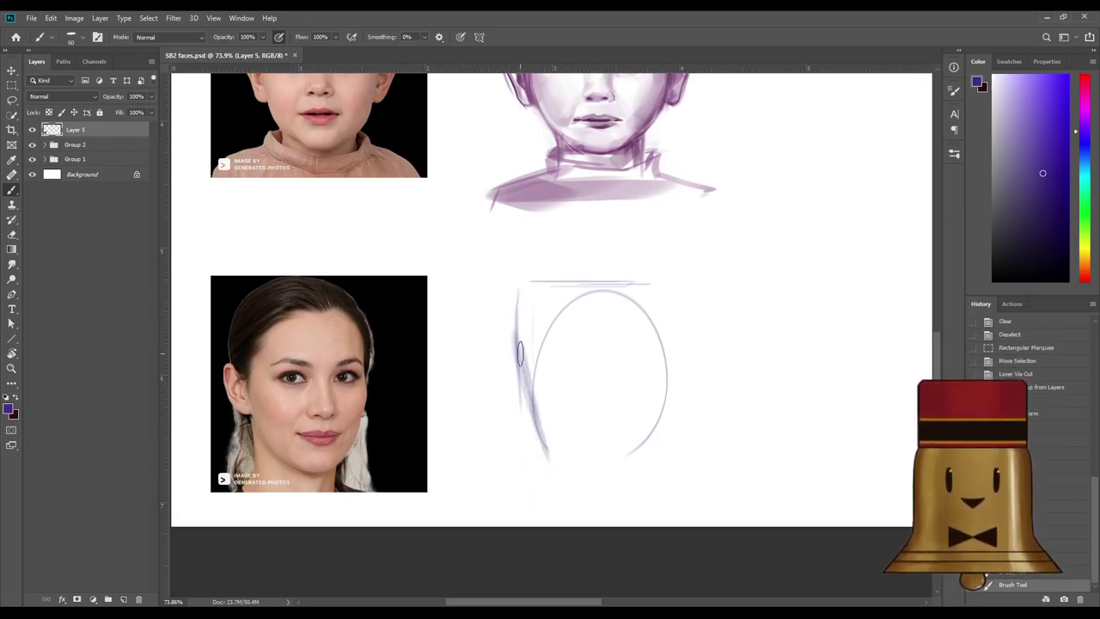
drag(521, 353, 526, 413)
Sketch the ear on the left side of the head and a thin neck line running down from it.
key(bracketleft)
key(bracketleft)
key(bracketleft)
key(bracketleft)
key(bracketleft)
drag(516, 359, 522, 421)
key(ctrl+z)
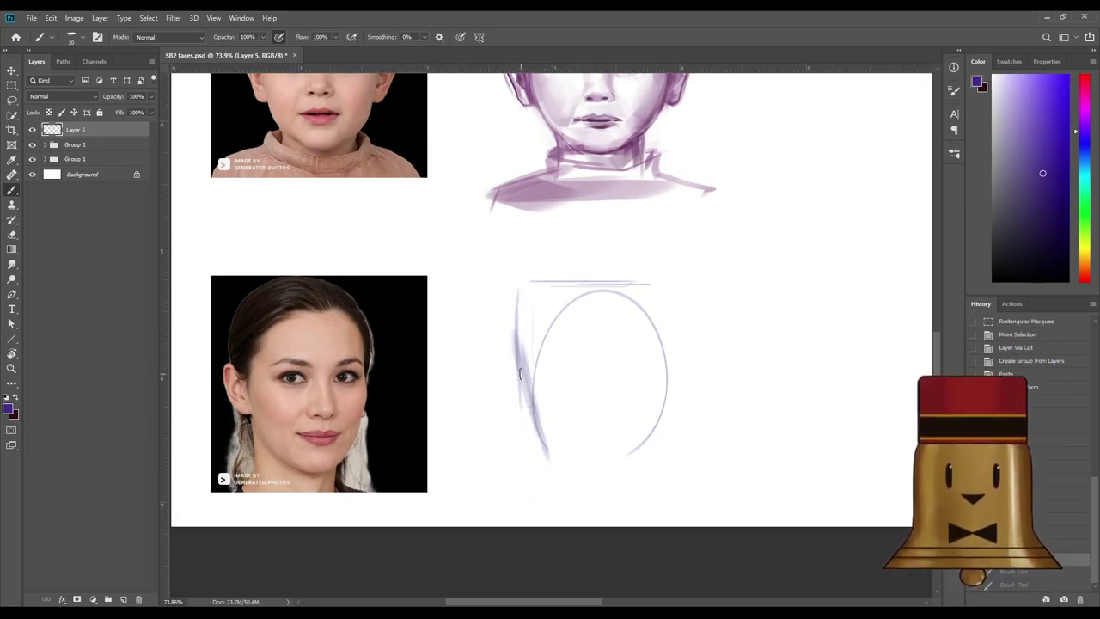
mouse_move(521, 376)
mouse_down()
mouse_move(507, 362)
mouse_move(516, 411)
mouse_up()
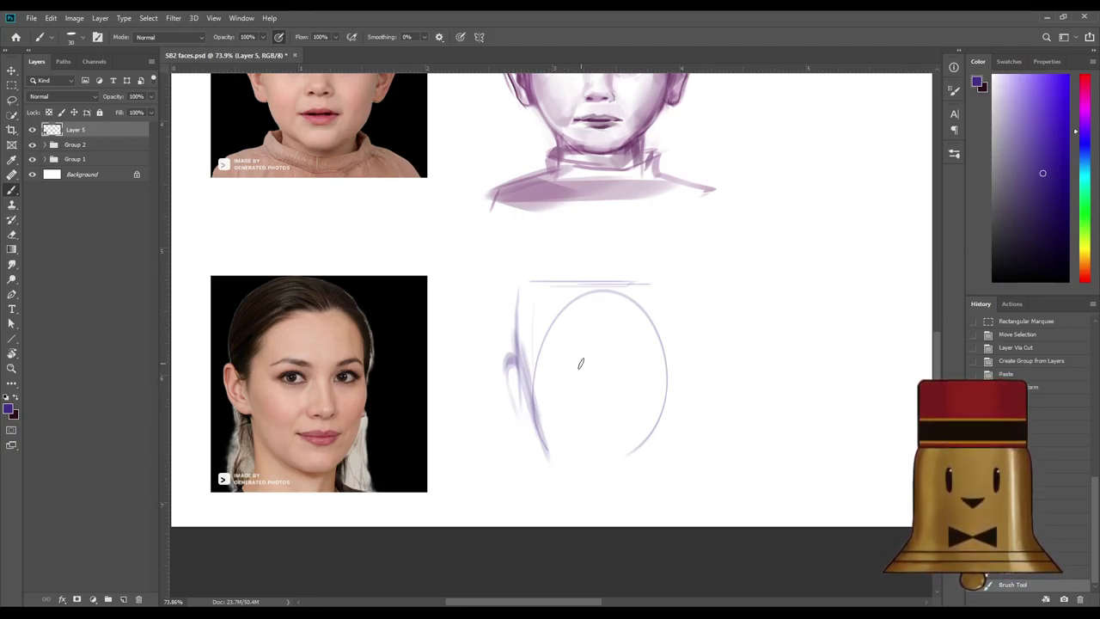
mouse_move(500, 416)
mouse_down()
mouse_move(513, 365)
mouse_move(521, 416)
mouse_up()
key(ctrl+z)
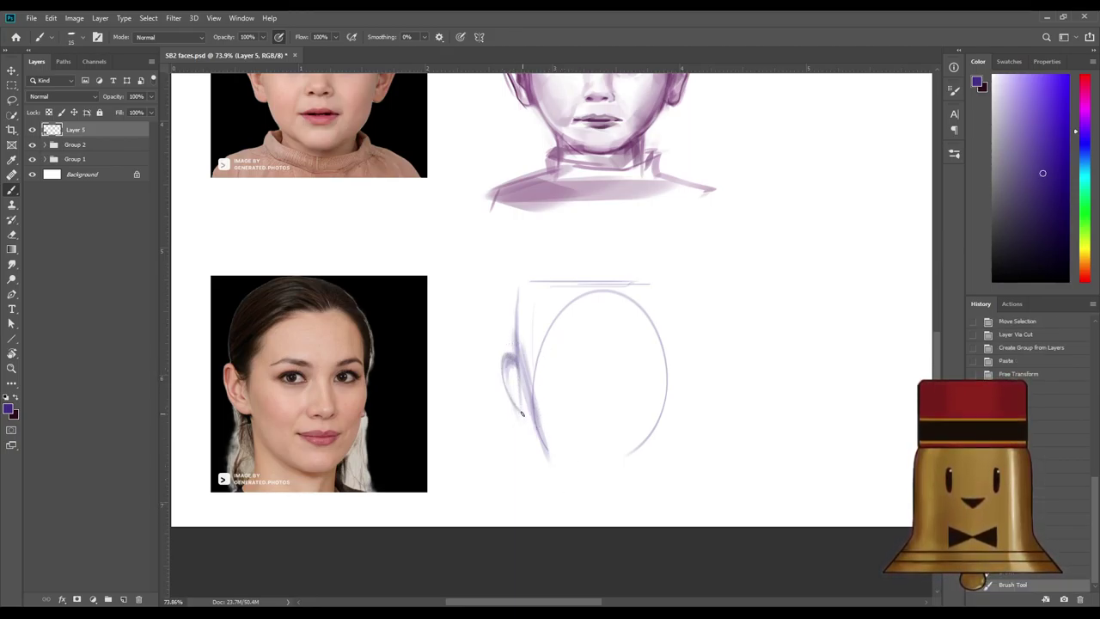
key(ctrl+z)
drag(514, 351, 517, 416)
drag(515, 362, 528, 481)
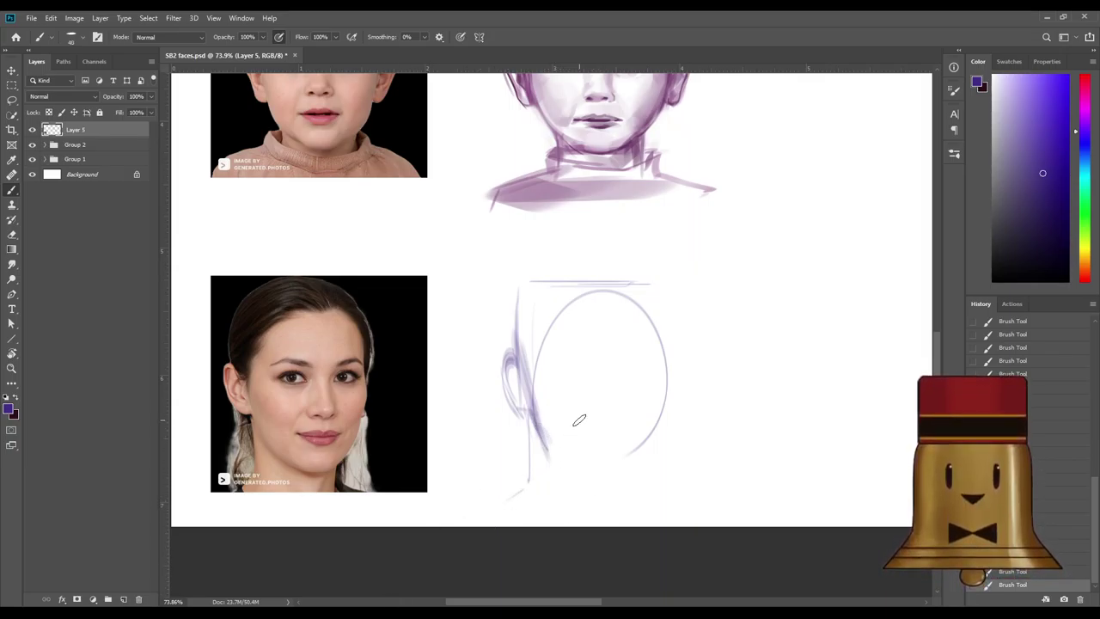
Extend the guide line above the head and add vertical guide lines along the right side of the face oval.
drag(688, 281, 609, 281)
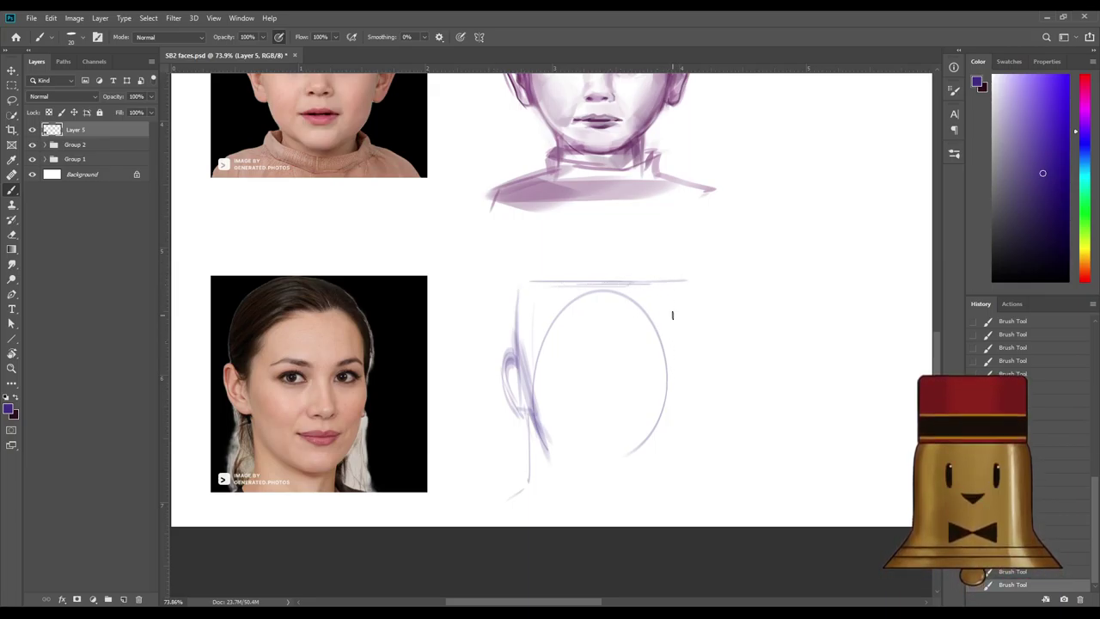
mouse_move(672, 316)
mouse_down()
mouse_move(676, 476)
mouse_move(676, 464)
mouse_up()
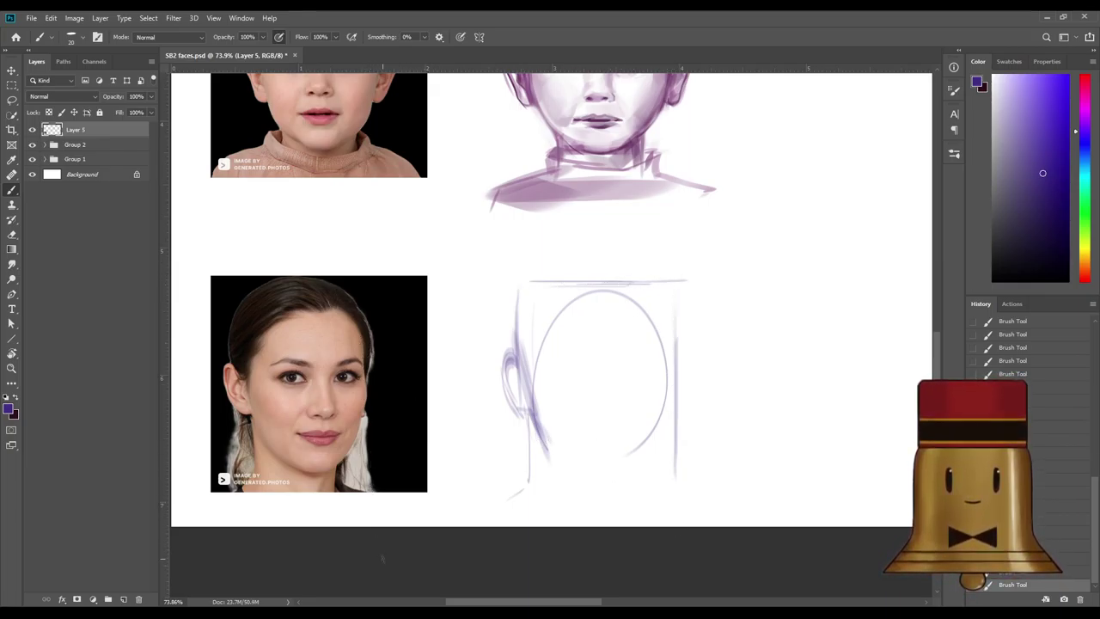
drag(672, 301, 668, 462)
drag(668, 280, 671, 478)
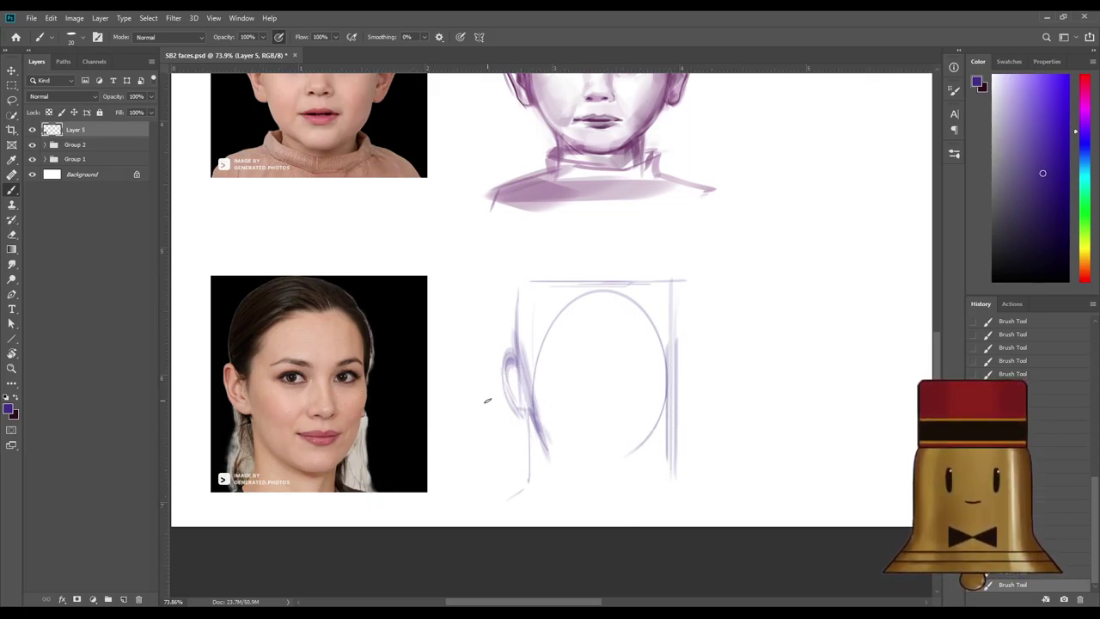
Block in the shadow shapes of both eyes inside the face oval.
drag(636, 371, 649, 371)
key(])
key(])
key(])
key(])
key(])
key(])
key(])
mouse_move(561, 375)
mouse_down()
mouse_move(580, 386)
mouse_move(586, 372)
mouse_move(576, 388)
mouse_move(660, 380)
mouse_up()
key(ctrl+z)
key([)
key([)
key([)
key([)
key([)
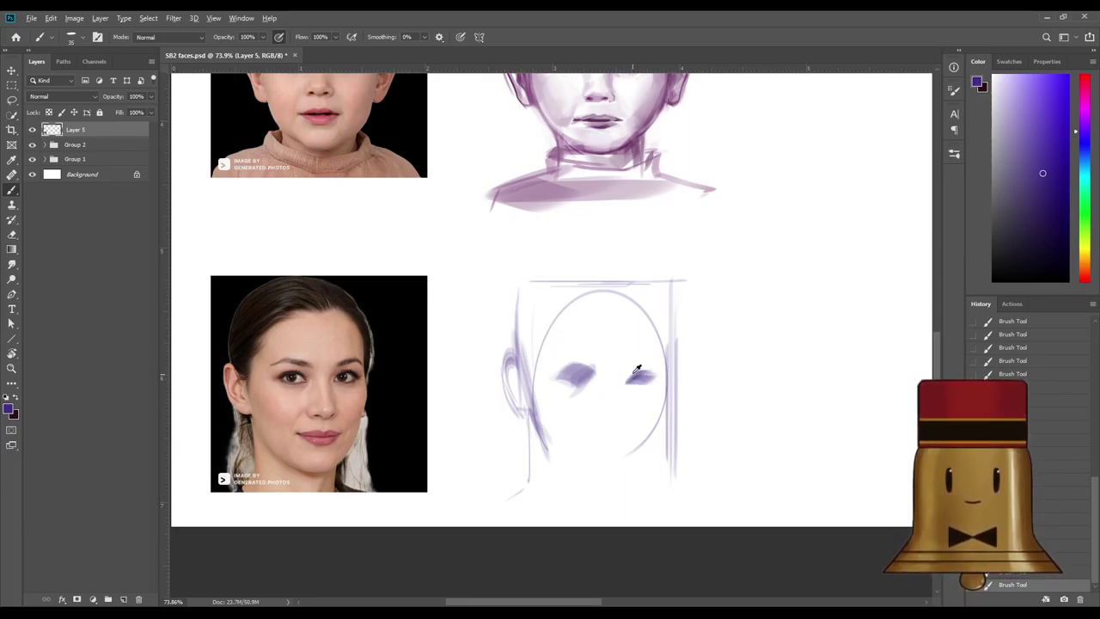
Sample a lighter violet from the eye shadow and block in the shadows beside and under the nose.
key(x)
alt+click(581, 371)
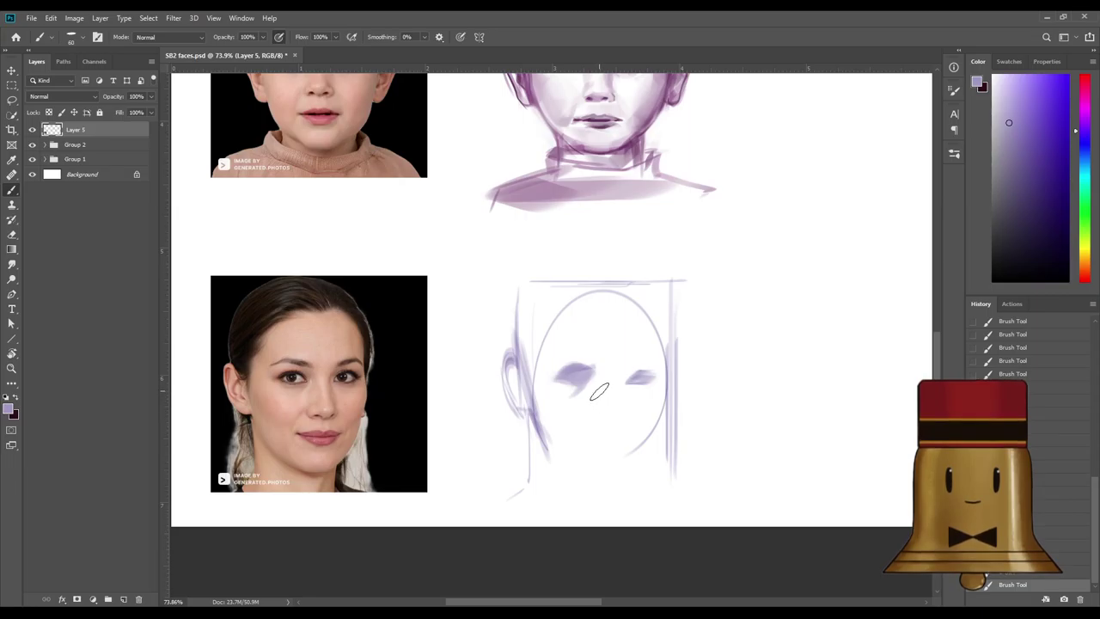
drag(625, 385, 629, 414)
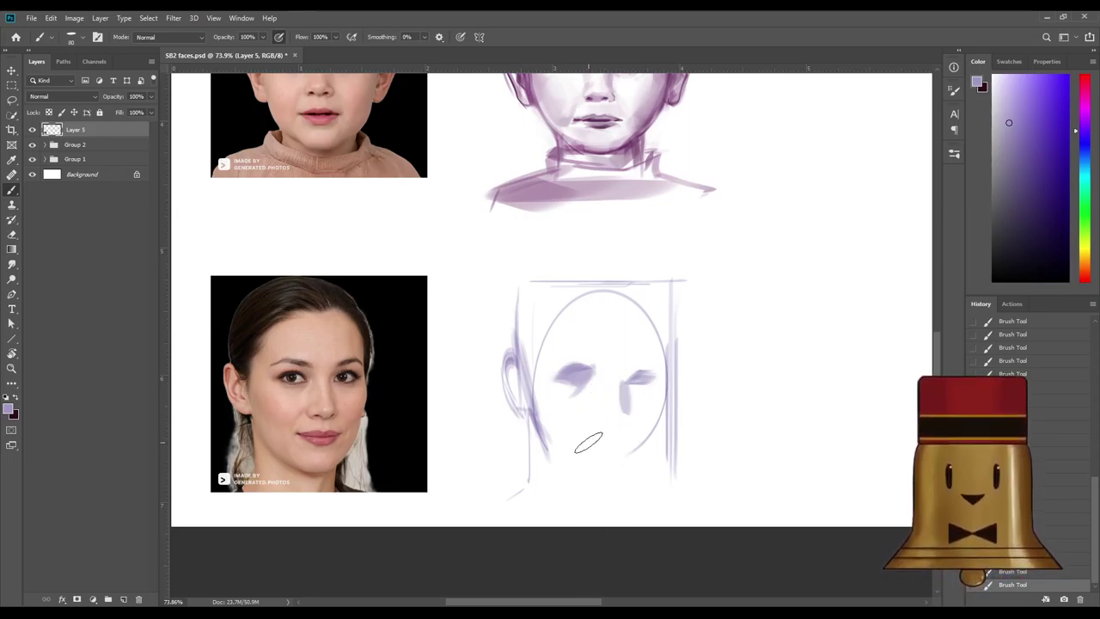
key([)
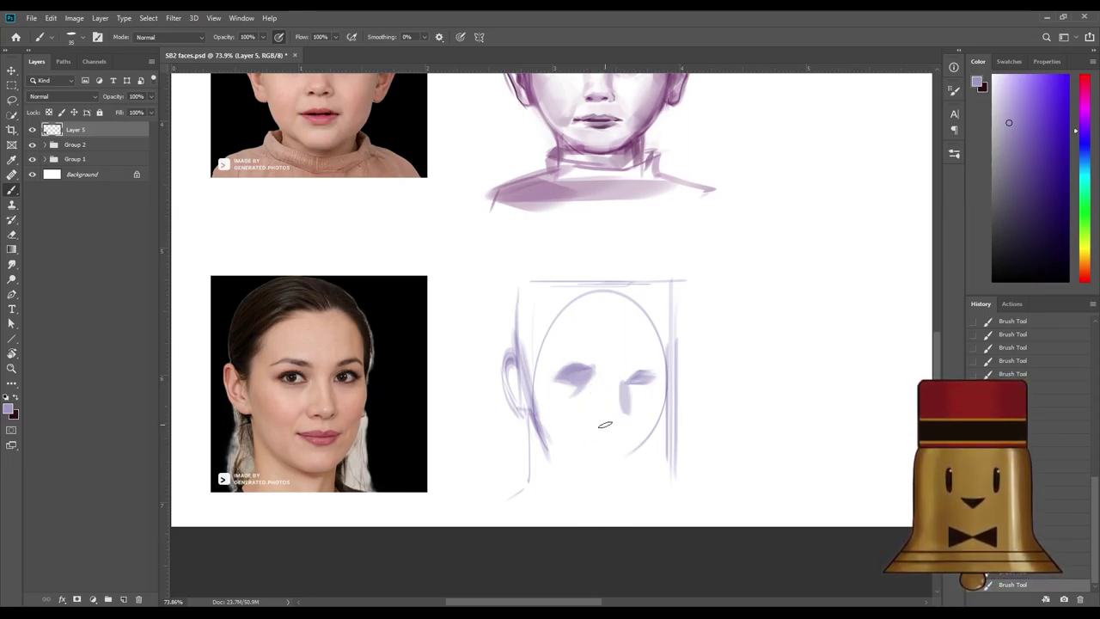
mouse_move(614, 423)
mouse_down()
mouse_move(599, 428)
mouse_move(615, 425)
mouse_up()
alt+click(599, 432)
alt+click(594, 442)
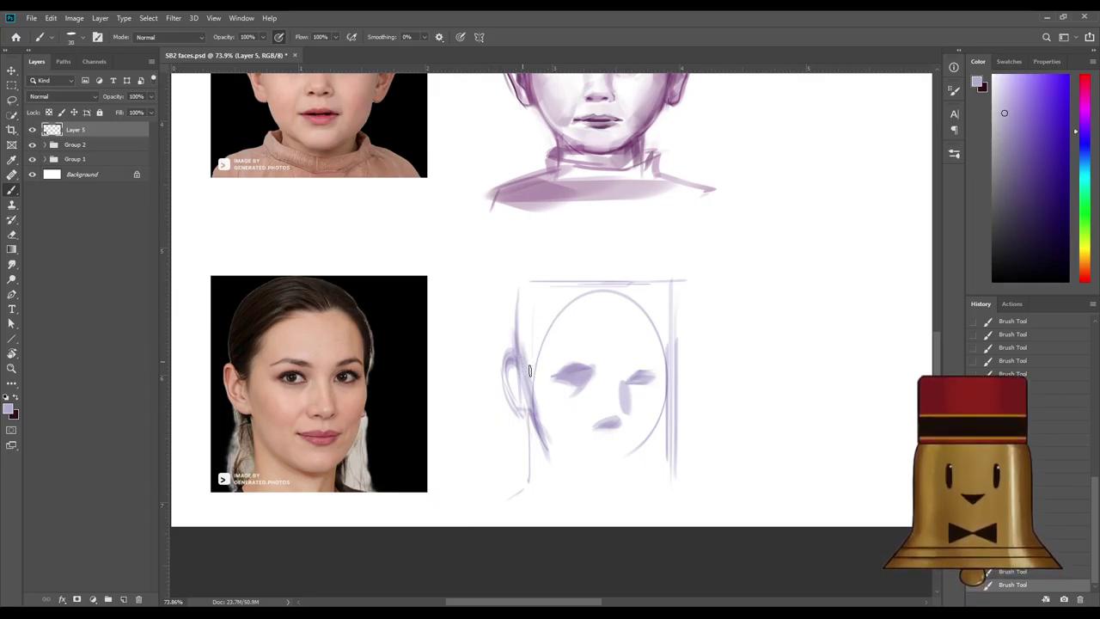
Fill in the hair mass in light violet from the ear over the top of the head to the right temple.
mouse_move(529, 346)
mouse_down()
mouse_move(555, 322)
mouse_move(532, 373)
mouse_move(514, 340)
mouse_move(545, 303)
mouse_move(538, 291)
mouse_move(529, 306)
mouse_move(607, 305)
mouse_up()
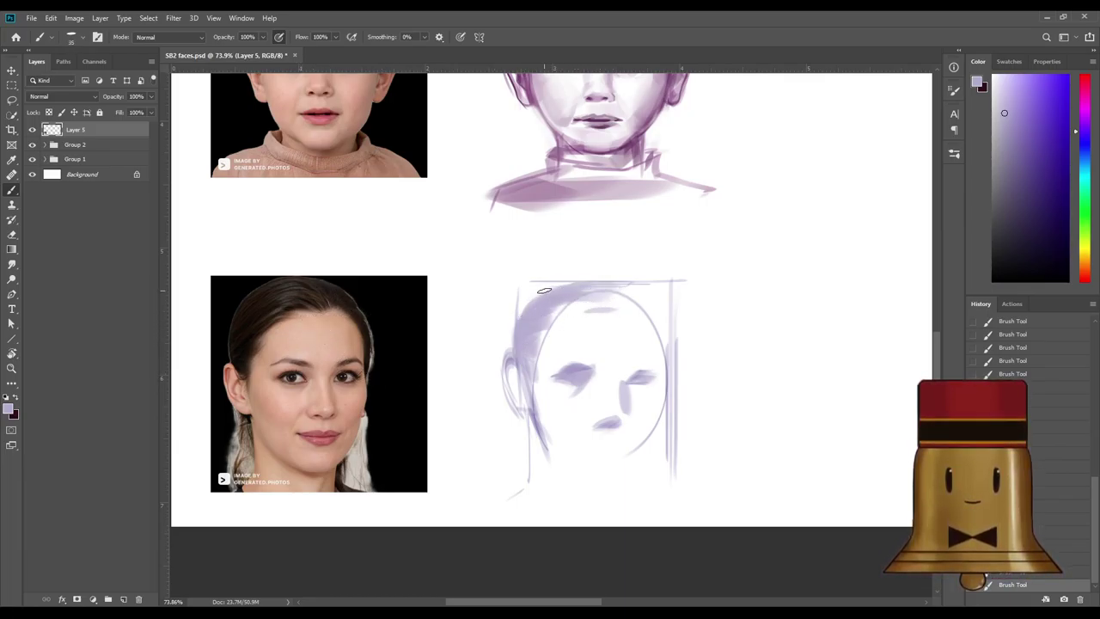
mouse_move(596, 285)
mouse_down()
mouse_move(545, 311)
mouse_move(553, 325)
mouse_move(573, 314)
mouse_move(537, 372)
mouse_up()
key(bracketleft)
key(bracketleft)
key(bracketleft)
key(bracketleft)
key(bracketleft)
key(bracketleft)
key(bracketright)
key(bracketright)
key(bracketright)
key(bracketright)
mouse_move(625, 302)
mouse_down()
mouse_move(640, 298)
mouse_move(652, 326)
mouse_up()
key(bracketright)
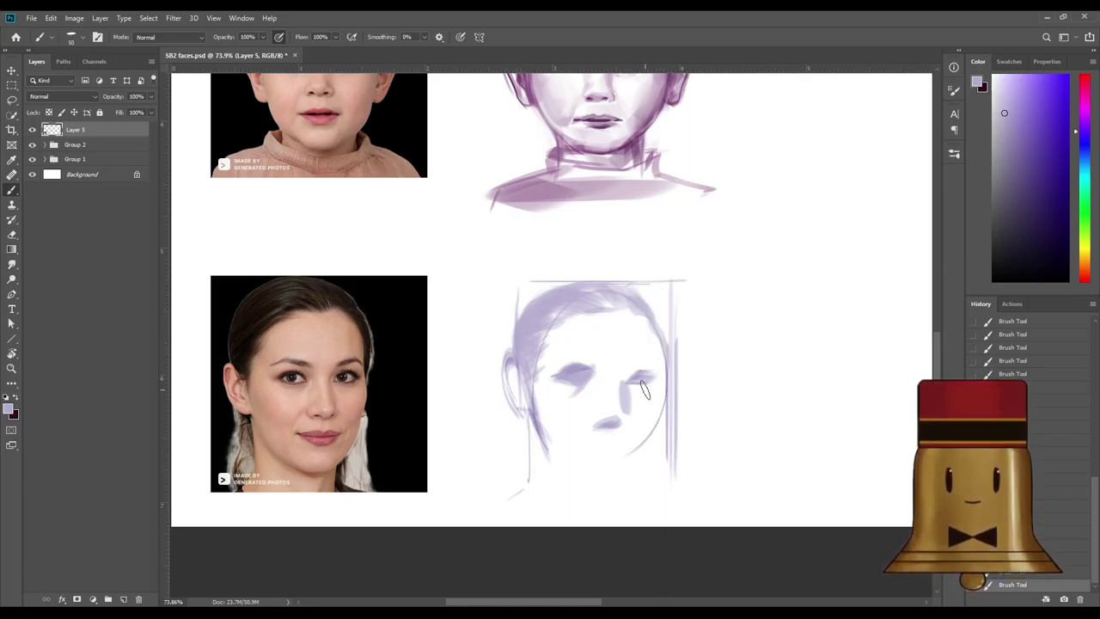
Sample white to carve the left eye's shadow into separate brow and eye shapes, and resample violet from the right eye.
alt+click(593, 351)
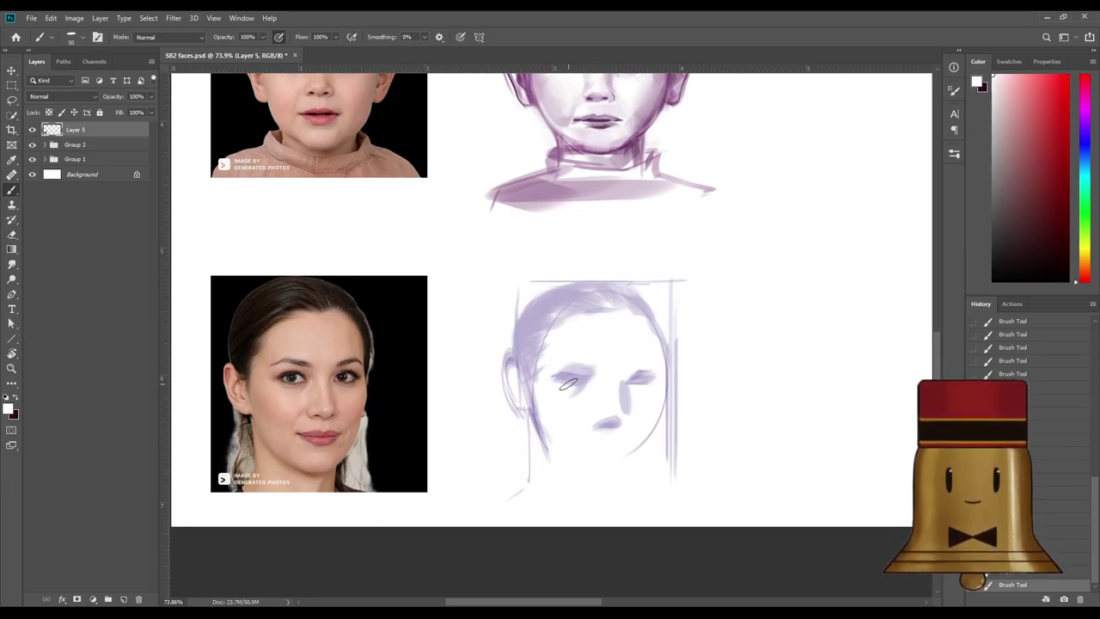
mouse_move(574, 365)
mouse_down()
mouse_move(548, 374)
mouse_move(602, 383)
mouse_move(566, 372)
mouse_move(596, 387)
mouse_up()
key(bracketleft)
key(bracketleft)
key(bracketleft)
key(bracketleft)
key(bracketright)
alt+click(633, 373)
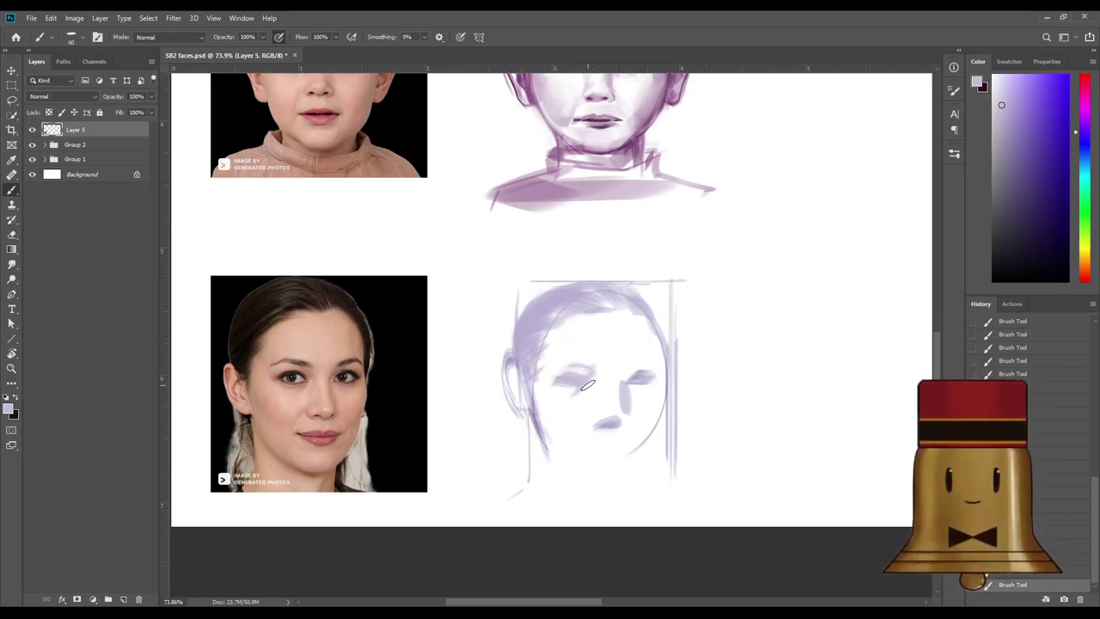
Sample a very pale violet near the left eye and shade the left forehead and cheek with a large brush.
alt+click(592, 370)
alt+click(590, 372)
key(bracketright)
key(bracketright)
key(bracketright)
key(bracketright)
key(bracketright)
key(bracketright)
key(bracketright)
key(bracketright)
key(bracketright)
drag(550, 339, 559, 371)
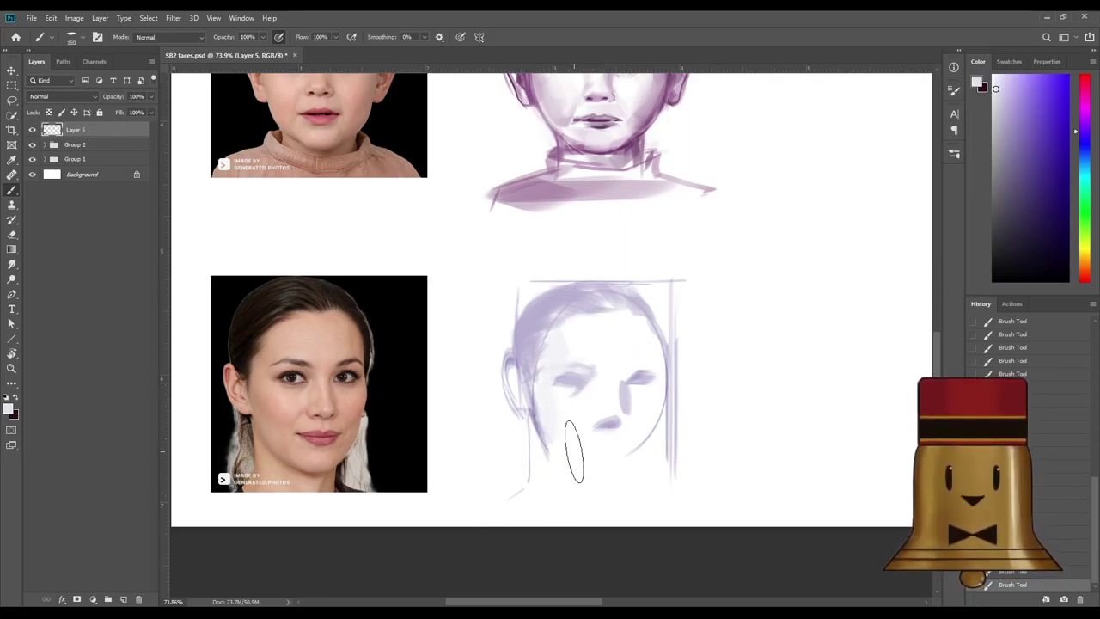
Mark the bottom of the chin with a pale violet stroke using a smaller brush.
key(bracketleft)
key(bracketleft)
key(bracketleft)
key(bracketleft)
key(bracketleft)
key(bracketleft)
key(bracketleft)
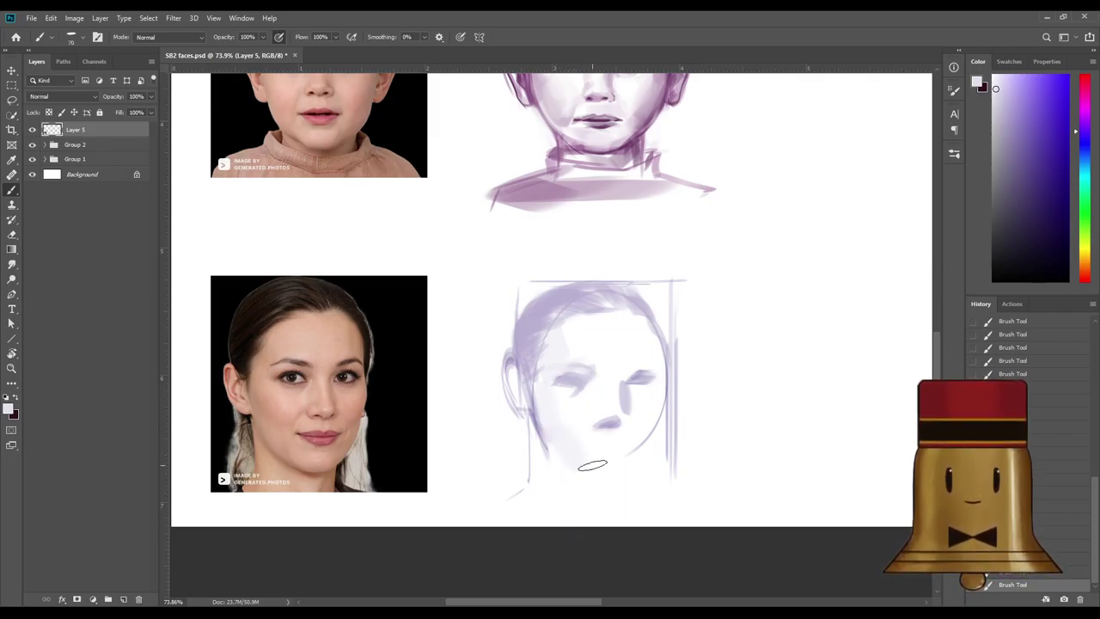
drag(588, 471, 634, 469)
Sample a darker violet from the nose shadow and draw the right jaw contour from the chin up to the cheek.
alt+click(619, 423)
key(bracketright)
key(bracketright)
drag(550, 440, 592, 478)
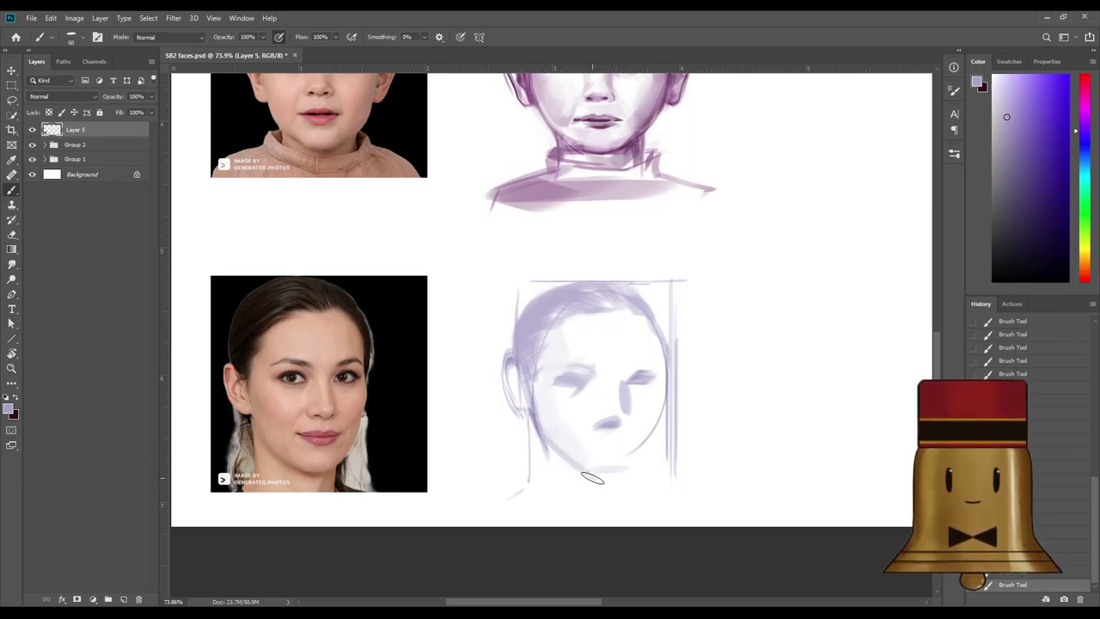
key(ctrl+z)
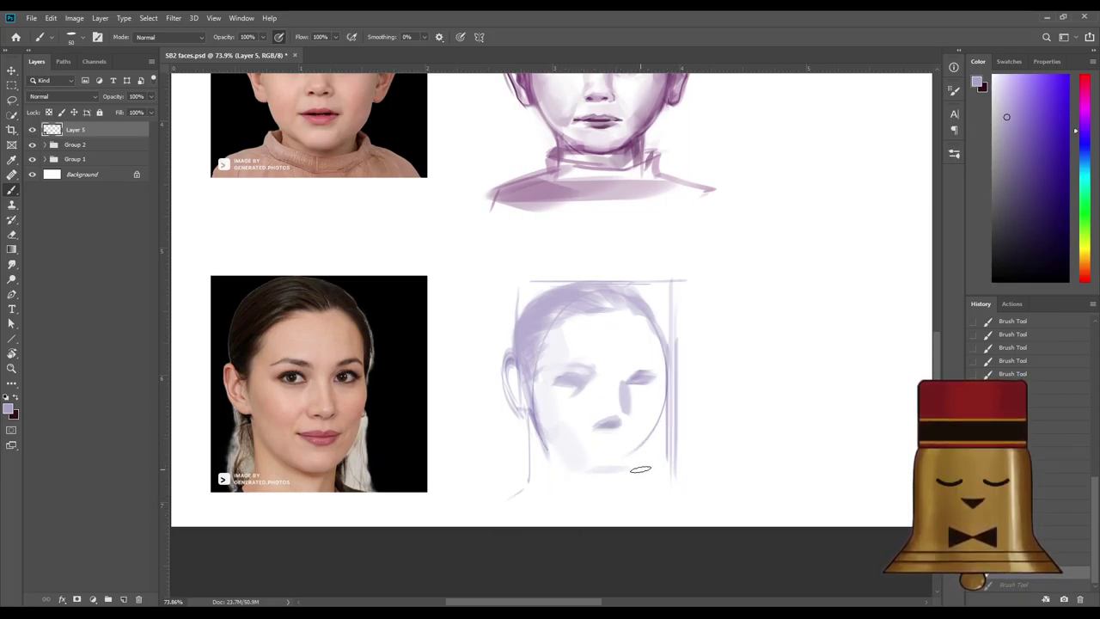
drag(625, 472, 661, 414)
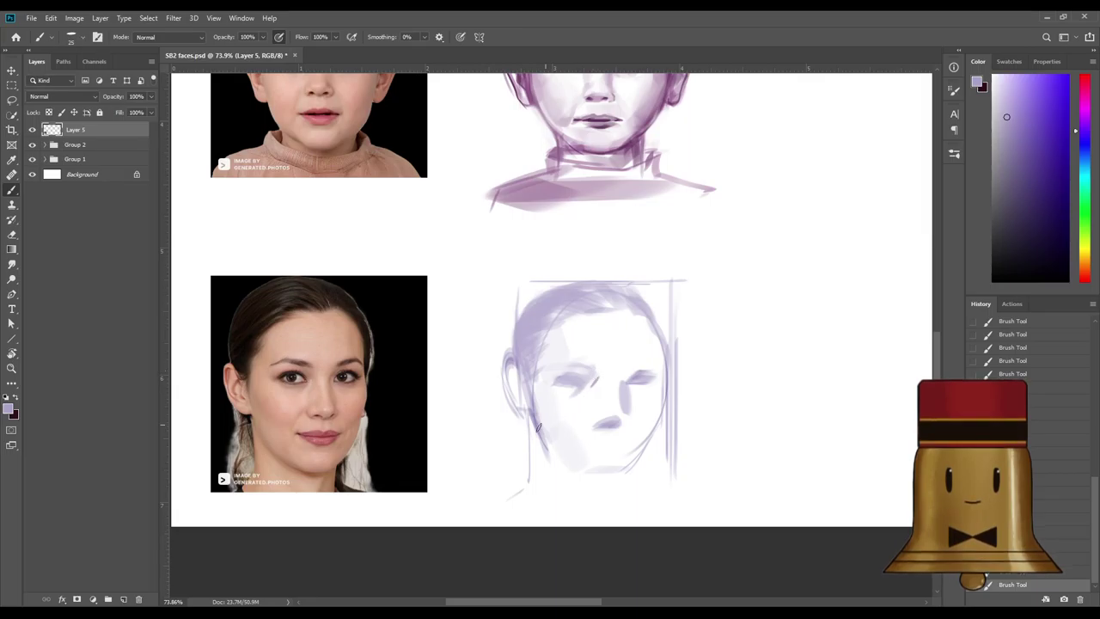
Darken the left eye's shadow toward the nose bridge and clean up the area below it with sampled white.
drag(564, 384, 589, 384)
alt+click(570, 407)
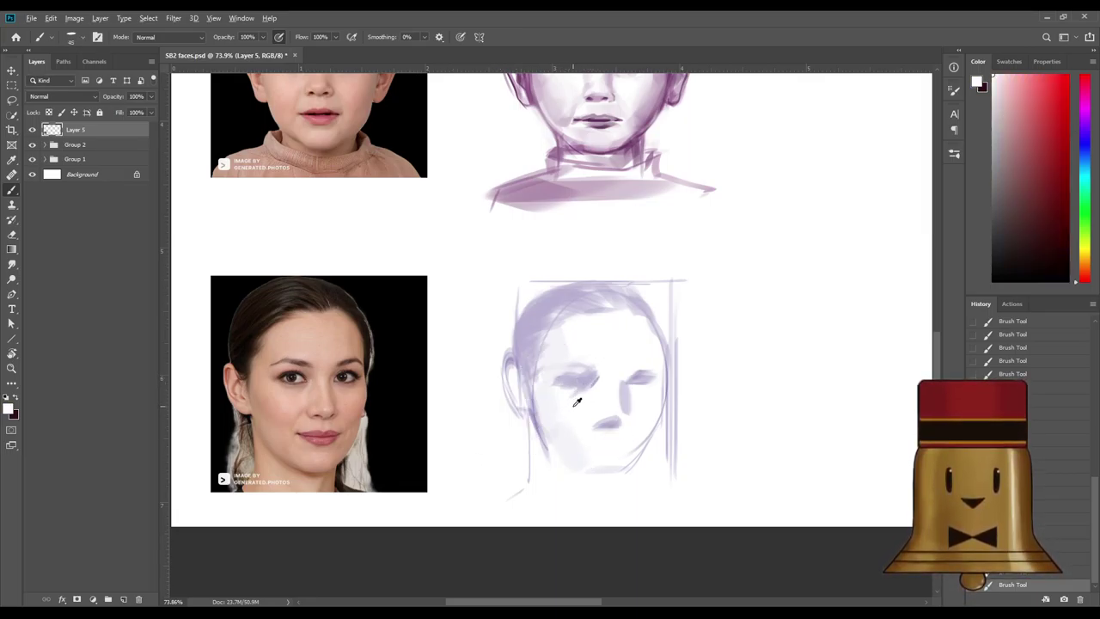
key(])
key(])
key(])
alt+click(606, 411)
alt+click(608, 408)
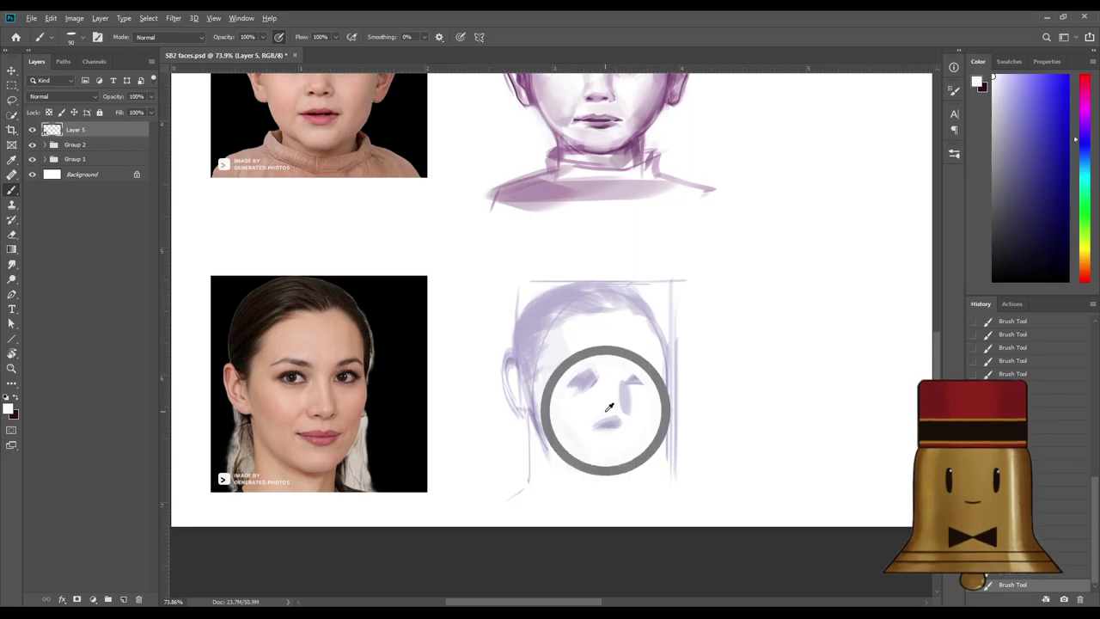
Reshape the shadow under the nose with a smaller brush and tone the side of the nose in sampled pale violet.
key([)
key([)
key([)
key([)
key([)
key([)
key([)
drag(598, 416, 616, 425)
alt+click(607, 422)
alt+click(619, 402)
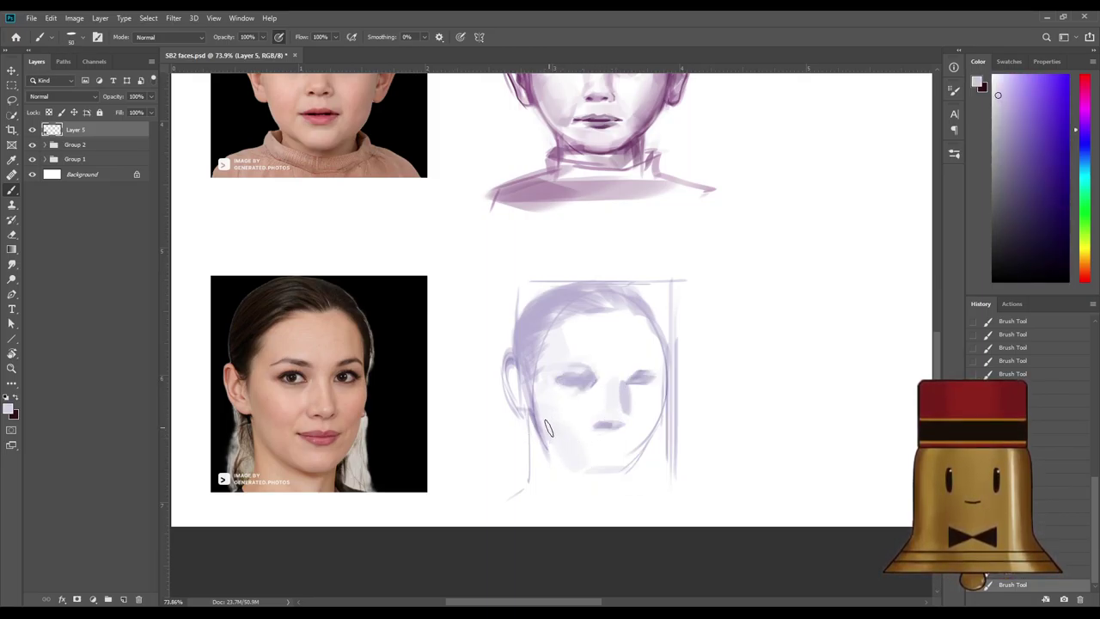
Lay a pale violet tone over the left cheek and the middle of the forehead with a much larger brush.
key(])
key(])
key(])
key(])
key(])
key(])
key(])
key(])
key(])
key(])
key(])
mouse_move(548, 431)
mouse_down()
mouse_move(560, 419)
mouse_move(583, 436)
mouse_move(575, 417)
mouse_up()
drag(578, 328, 576, 353)
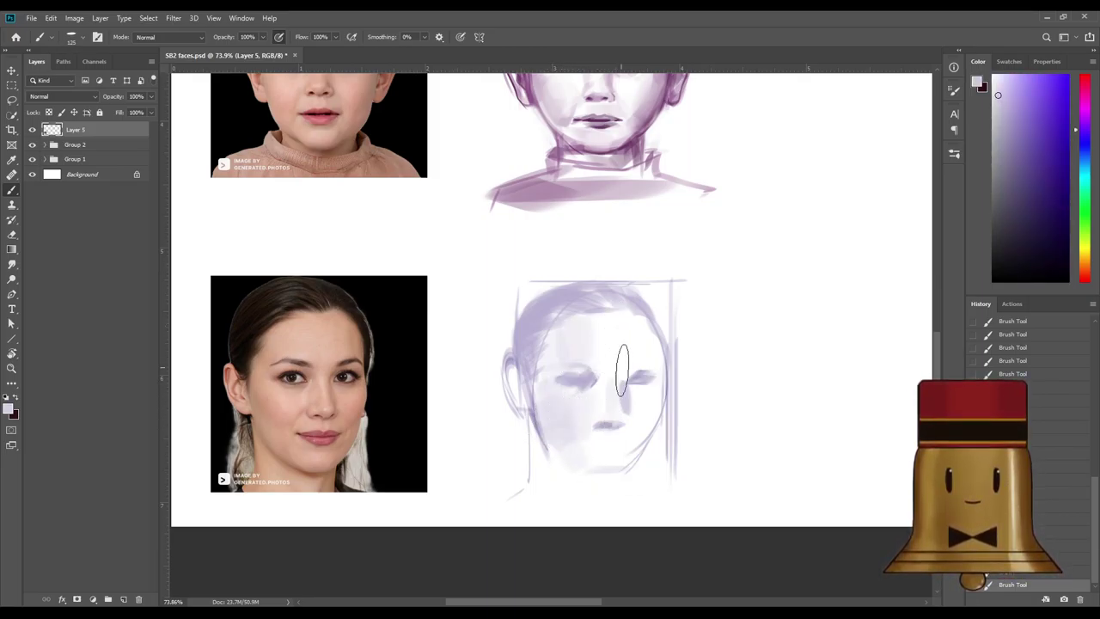
Extend the pale violet tone across the right forehead and cheek, and erase stray marks along the right face contour.
key(])
key(bracketleft)
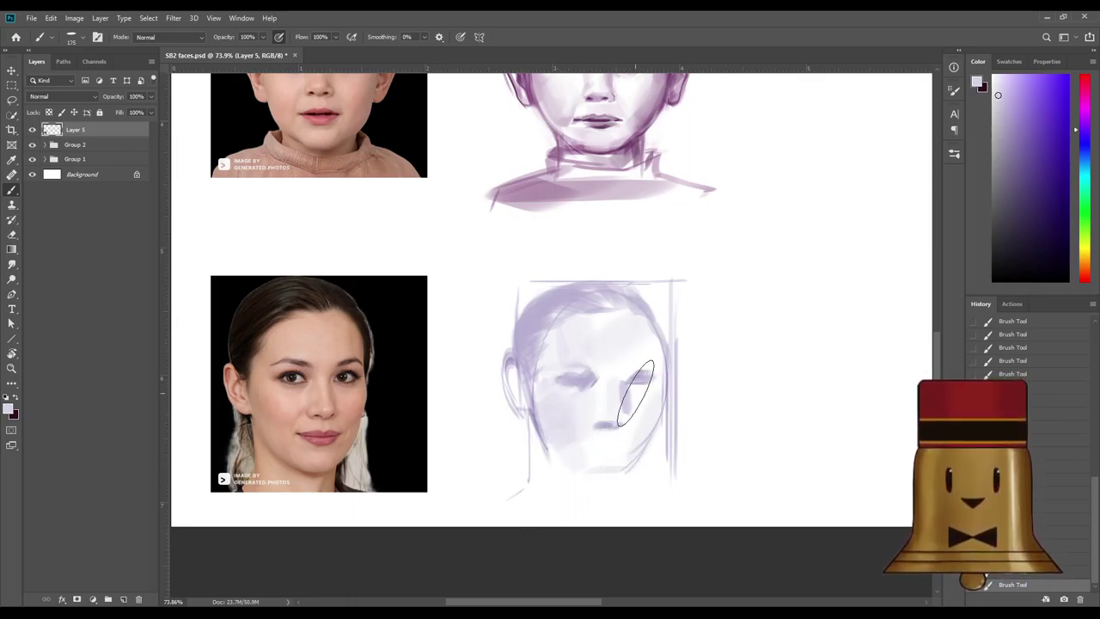
key(bracketleft)
key(bracketleft)
key(bracketleft)
key(bracketleft)
key(bracketleft)
key(bracketleft)
key(bracketleft)
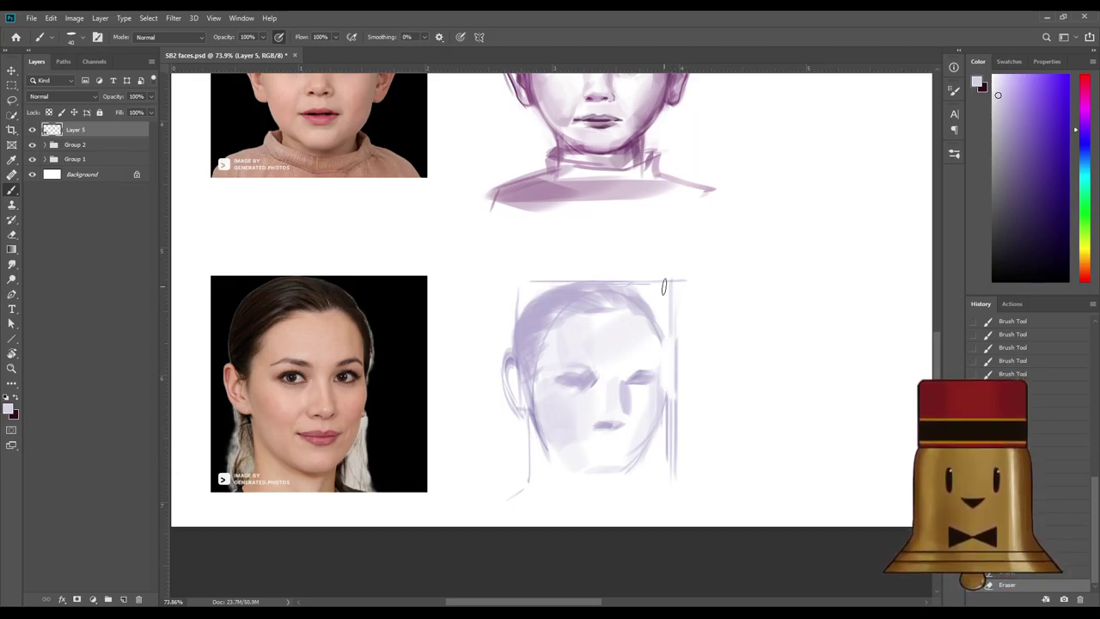
Outline the right face contour from the temple down to the chin in a darker blue-violet with a smaller brush.
alt+click(576, 378)
click(1029, 170)
click(1033, 176)
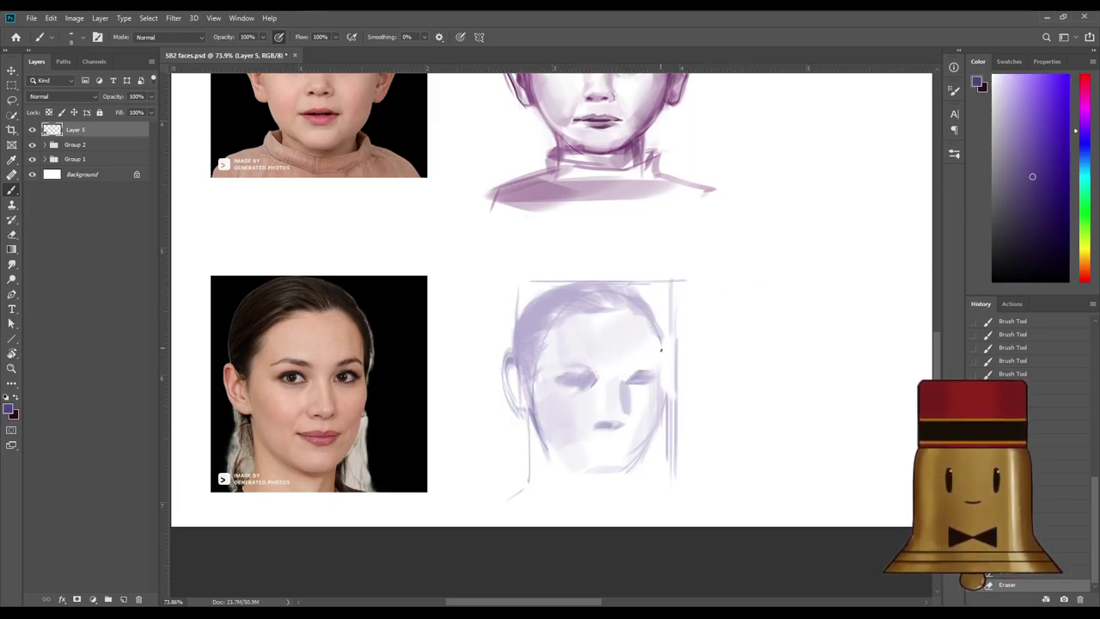
drag(658, 337, 661, 383)
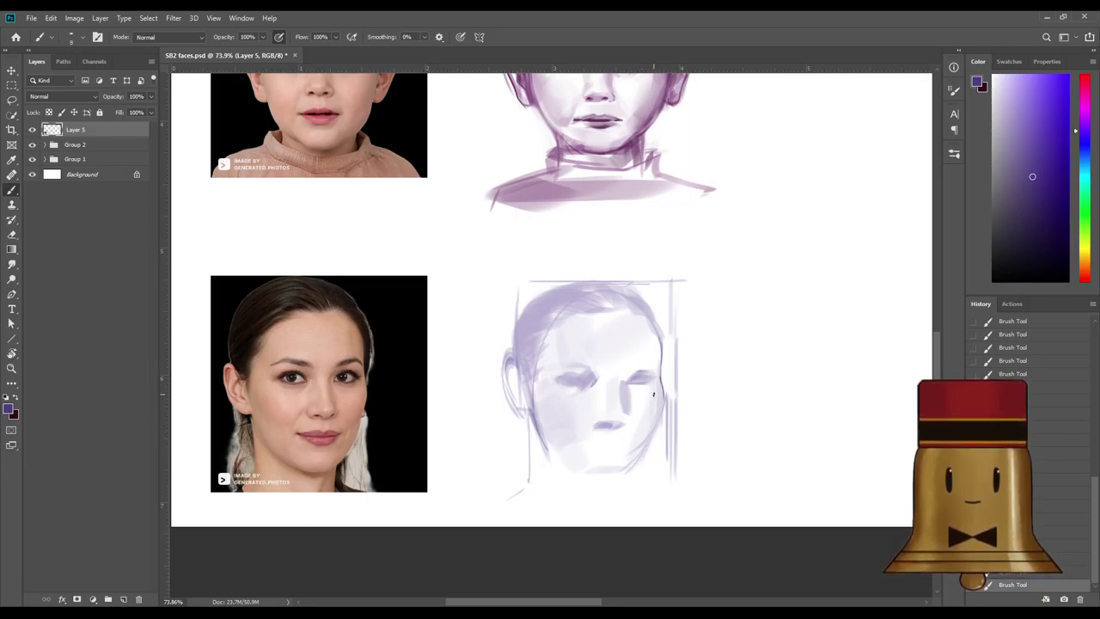
key(ctrl+z)
mouse_move(661, 359)
mouse_down()
mouse_move(663, 397)
mouse_move(634, 480)
mouse_up()
key(ctrl+z)
key([)
key([)
drag(661, 393, 641, 460)
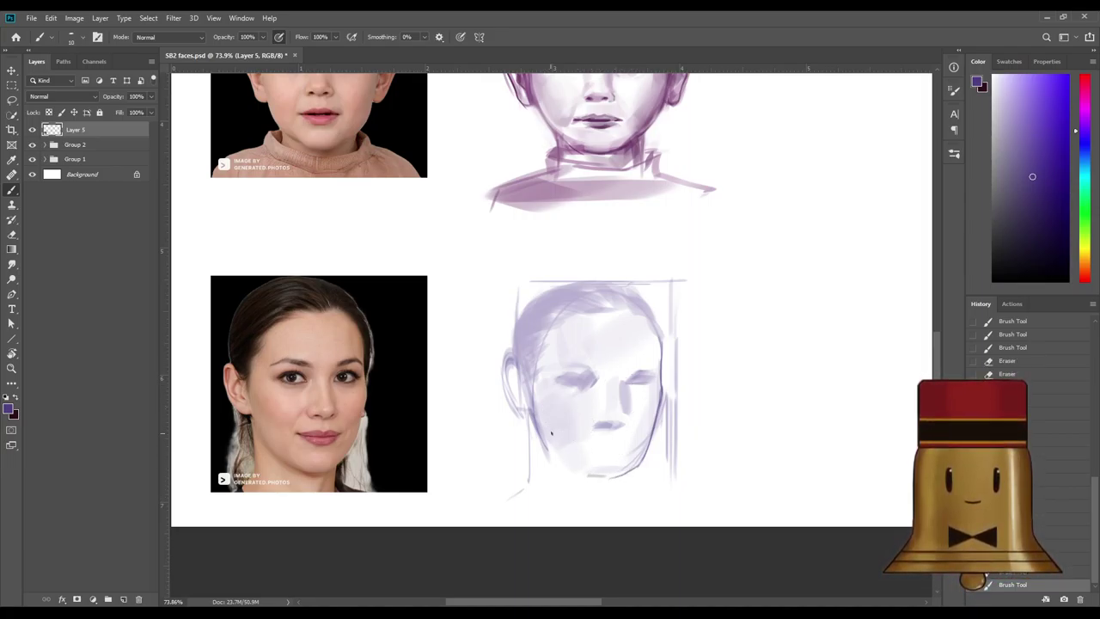
Outline the left cheek and jaw down to the chin, and reinforce the jaw's right corner in dark violet.
drag(533, 421, 536, 481)
key([)
key([)
key([)
drag(520, 404, 581, 482)
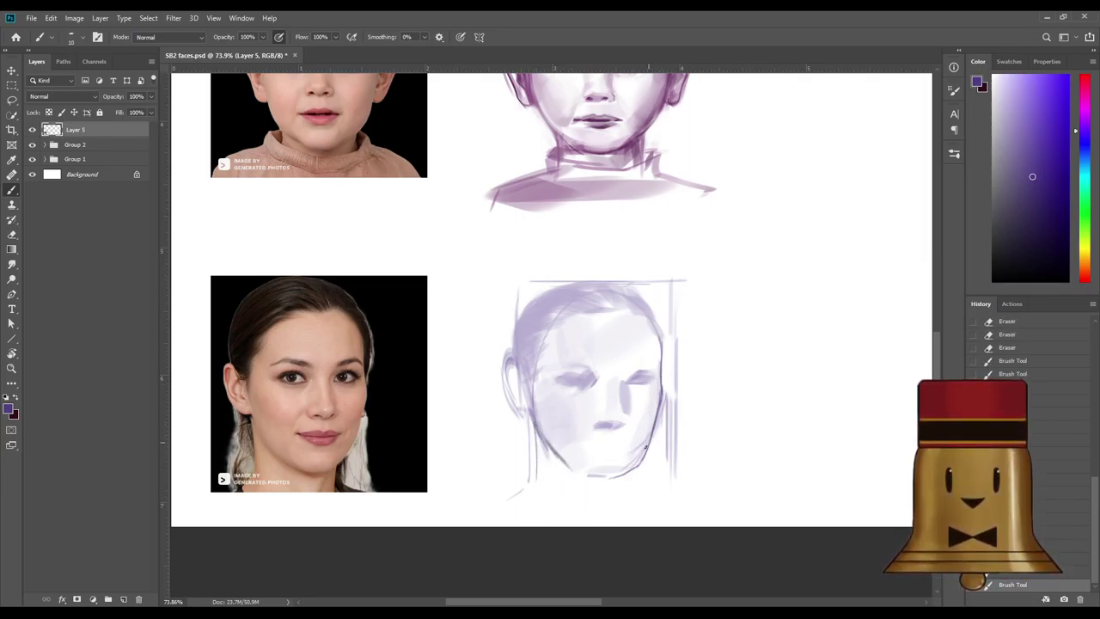
drag(645, 447, 634, 464)
mouse_move(640, 453)
mouse_down()
mouse_move(622, 475)
mouse_move(646, 455)
mouse_up()
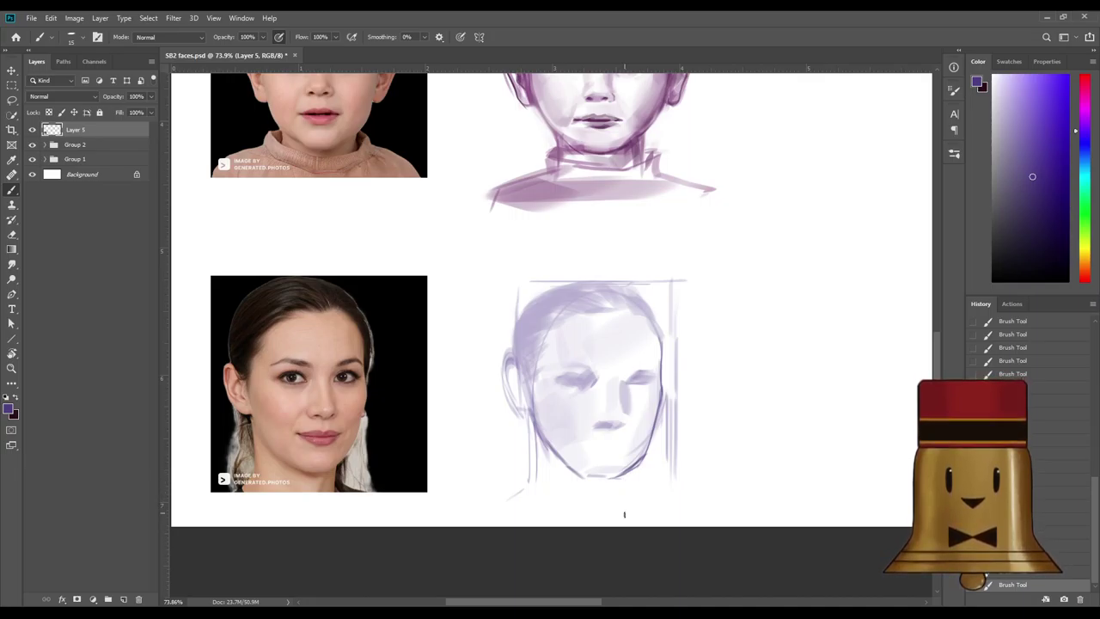
Draw both sides of the neck and the start of the left shoulder with a thin dark violet line.
drag(627, 475, 628, 520)
drag(533, 428, 534, 496)
key(ctrl+z)
key([)
mouse_move(534, 434)
mouse_down()
mouse_move(531, 499)
mouse_move(508, 519)
mouse_move(533, 479)
mouse_move(505, 506)
mouse_up()
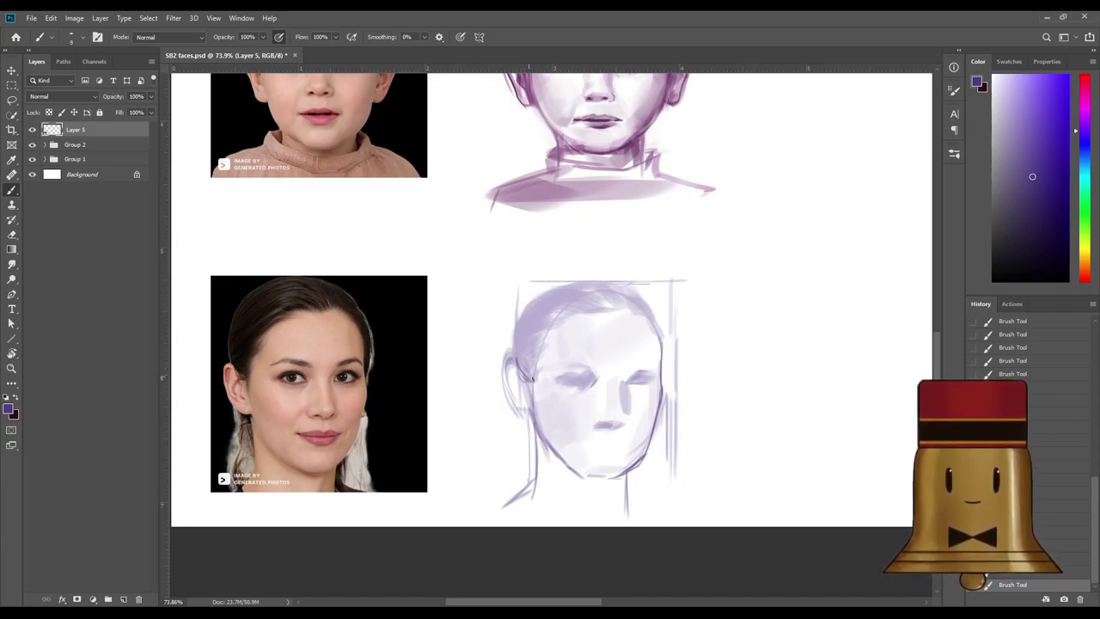
Darken the hair over the left side and top of the head in dark violet with a larger brush.
key(bracketright)
key(bracketright)
key(bracketright)
mouse_move(518, 355)
mouse_down()
mouse_move(536, 363)
mouse_move(529, 378)
mouse_move(516, 344)
mouse_move(543, 337)
mouse_move(564, 308)
mouse_move(518, 364)
mouse_up()
key(ctrl+z)
key(ctrl+z)
key(bracketright)
key(ctrl+z)
mouse_move(575, 295)
mouse_down()
mouse_move(527, 311)
mouse_move(586, 287)
mouse_up()
key(bracketright)
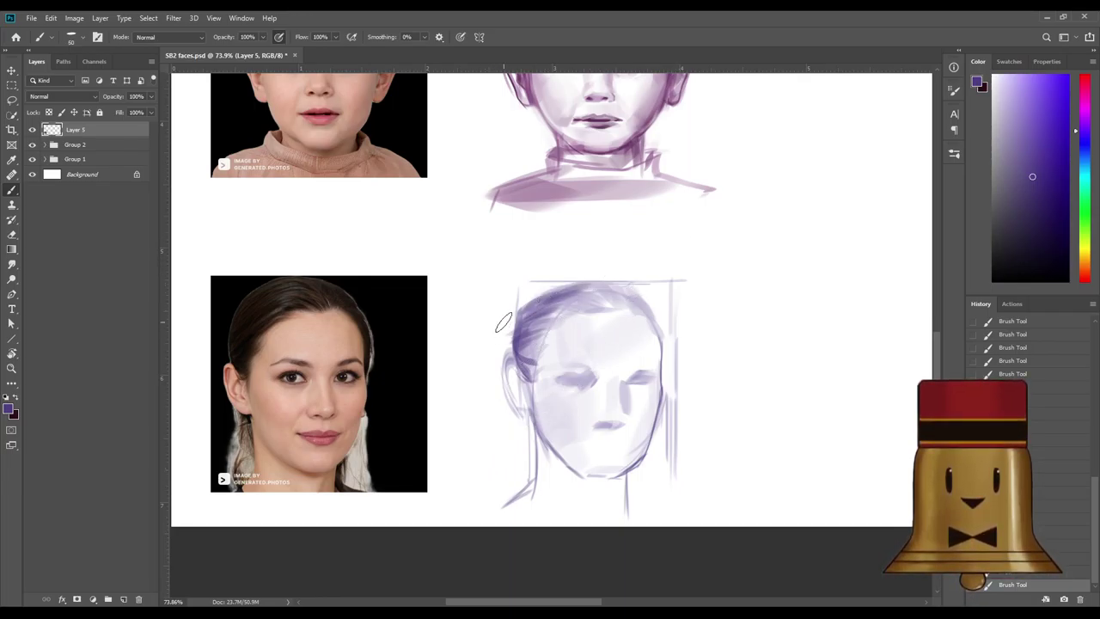
drag(517, 294, 531, 295)
drag(524, 323, 566, 290)
key(ctrl+z)
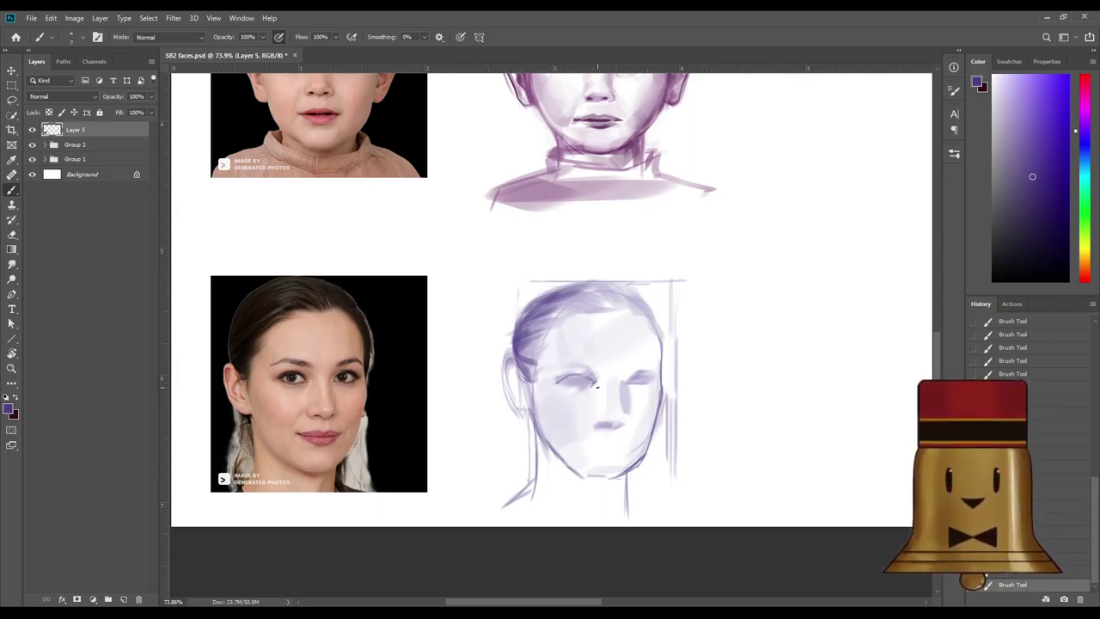
Redraw the left eye's upper lid line and trim its outer corner with sampled near-white.
key(ctrl+z)
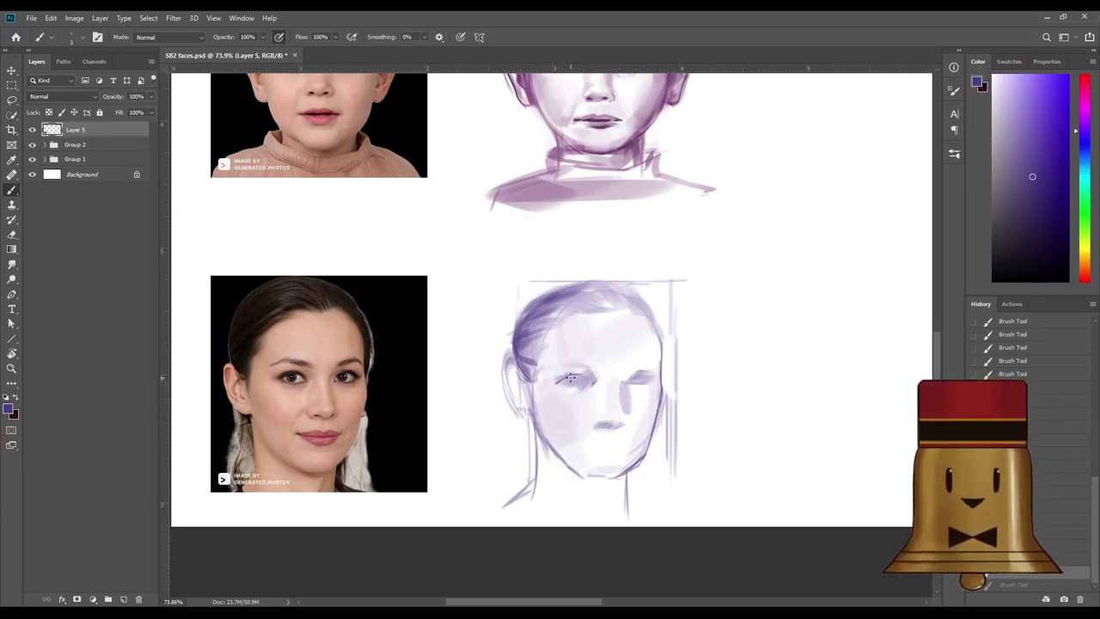
key(x)
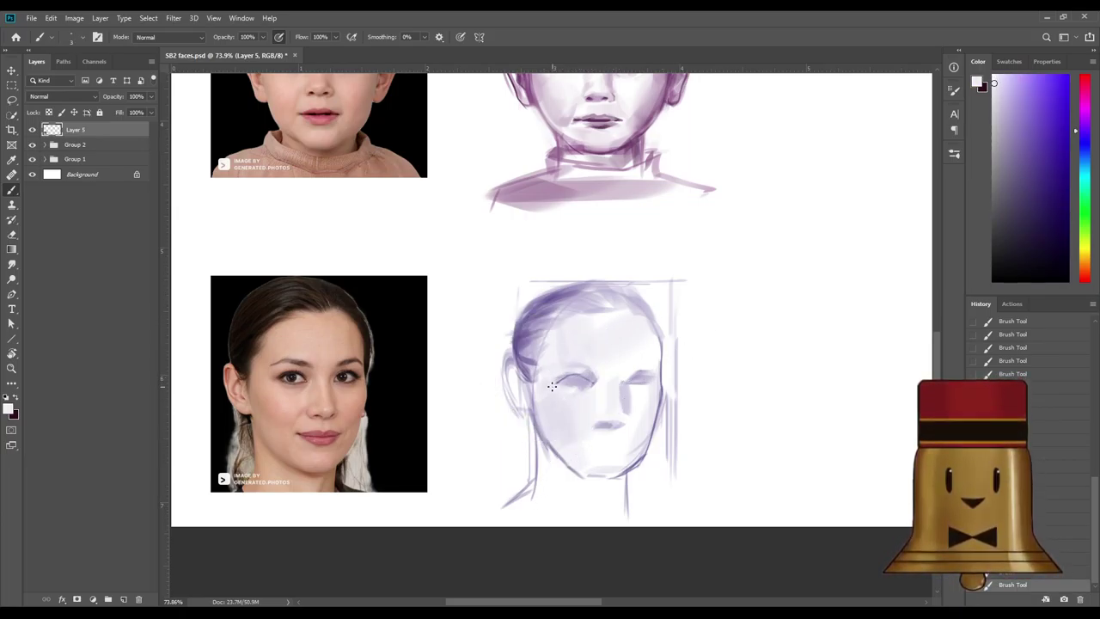
alt+click(606, 387)
key(bracketright)
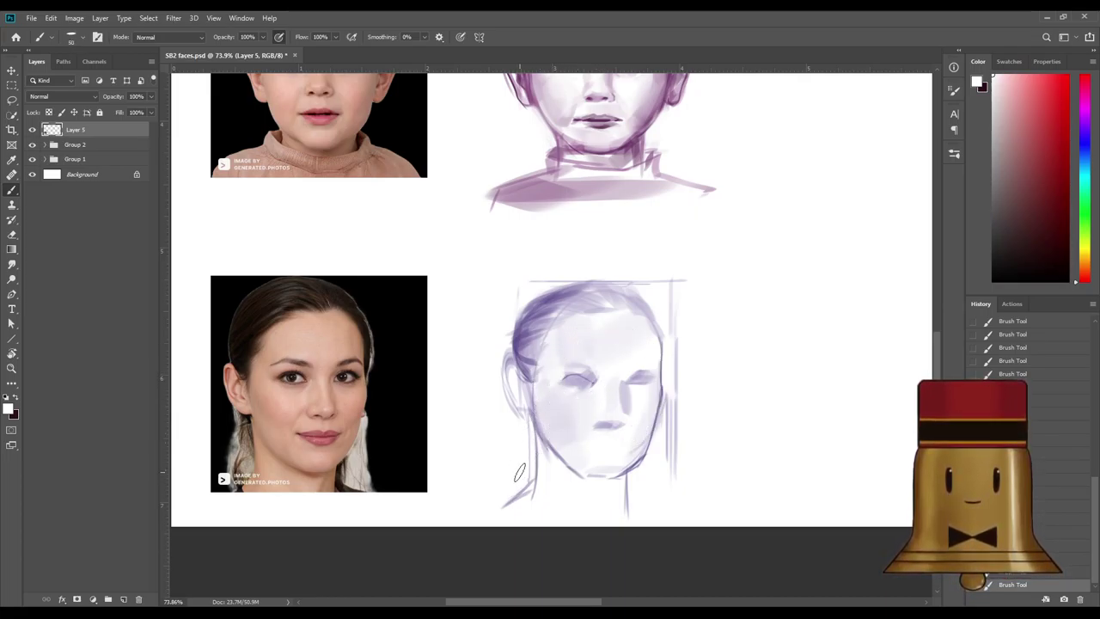
Draw the left eyebrow above the eye shadow in dark violet with a small brush.
alt+click(595, 378)
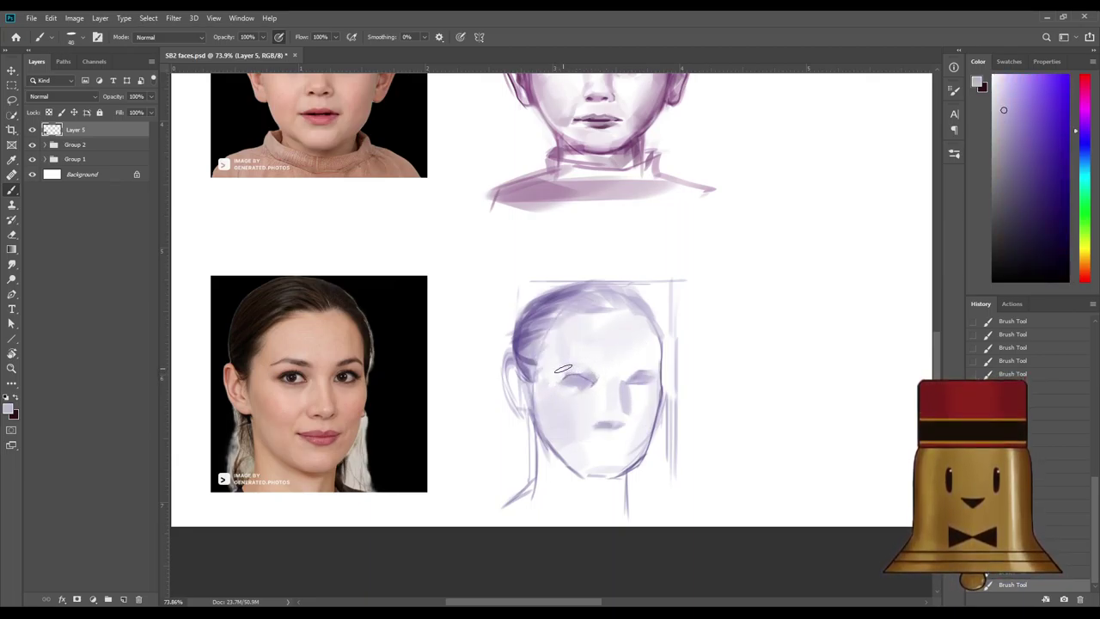
alt+click(582, 370)
alt+click(589, 361)
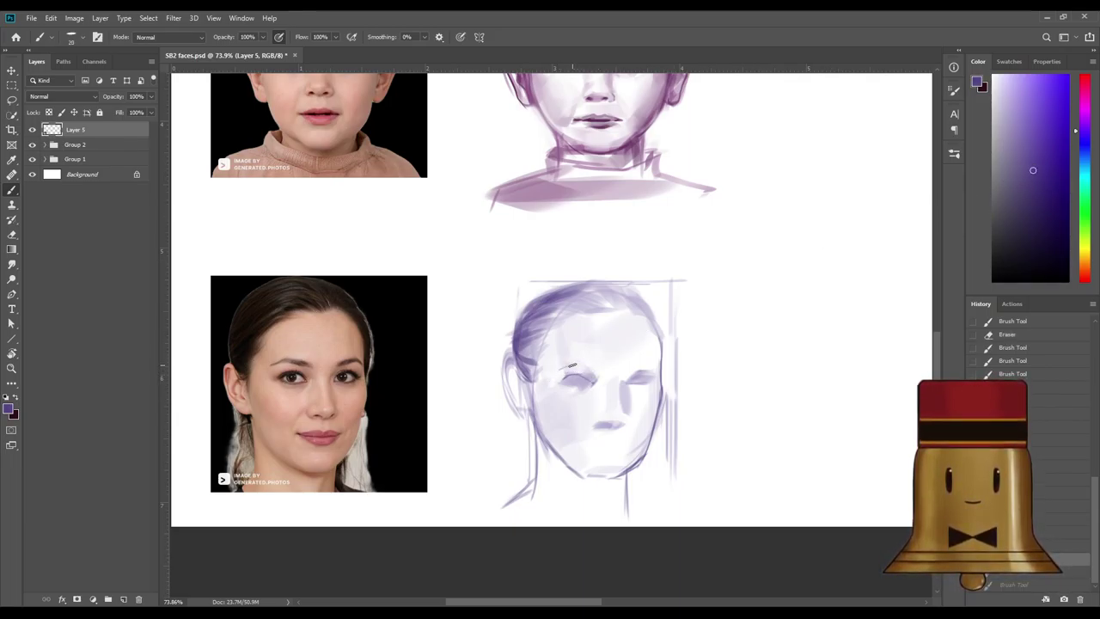
mouse_move(563, 376)
mouse_down()
mouse_move(601, 372)
mouse_move(522, 404)
mouse_move(578, 366)
mouse_move(604, 370)
mouse_move(491, 412)
mouse_move(572, 367)
mouse_up()
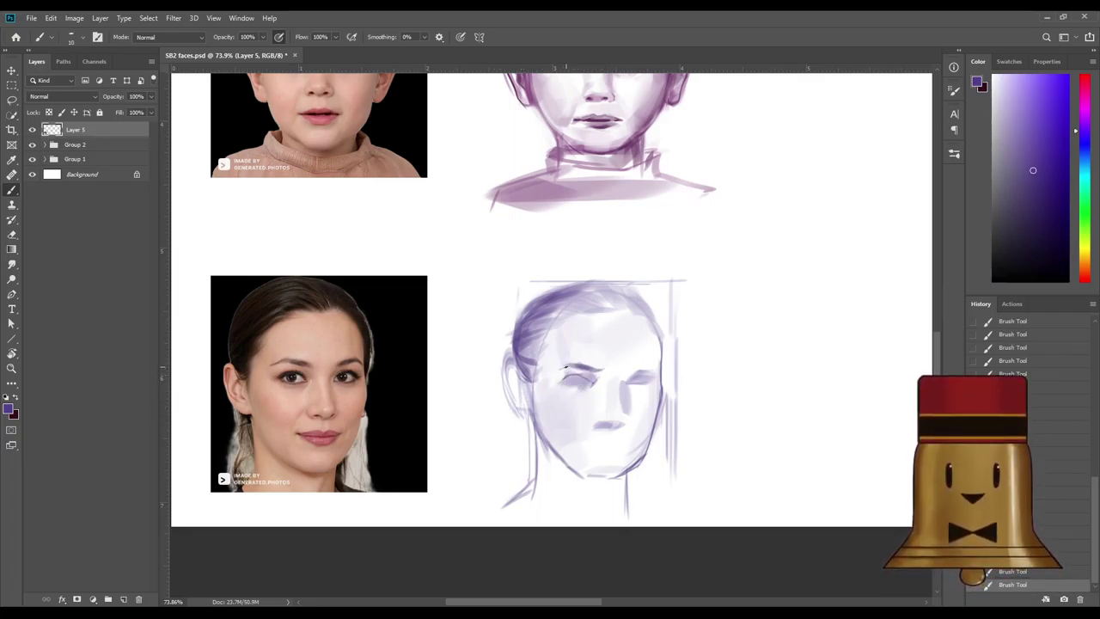
Clean up around the left eye with a pale tone and darken the iris in sampled mid violet.
key(x)
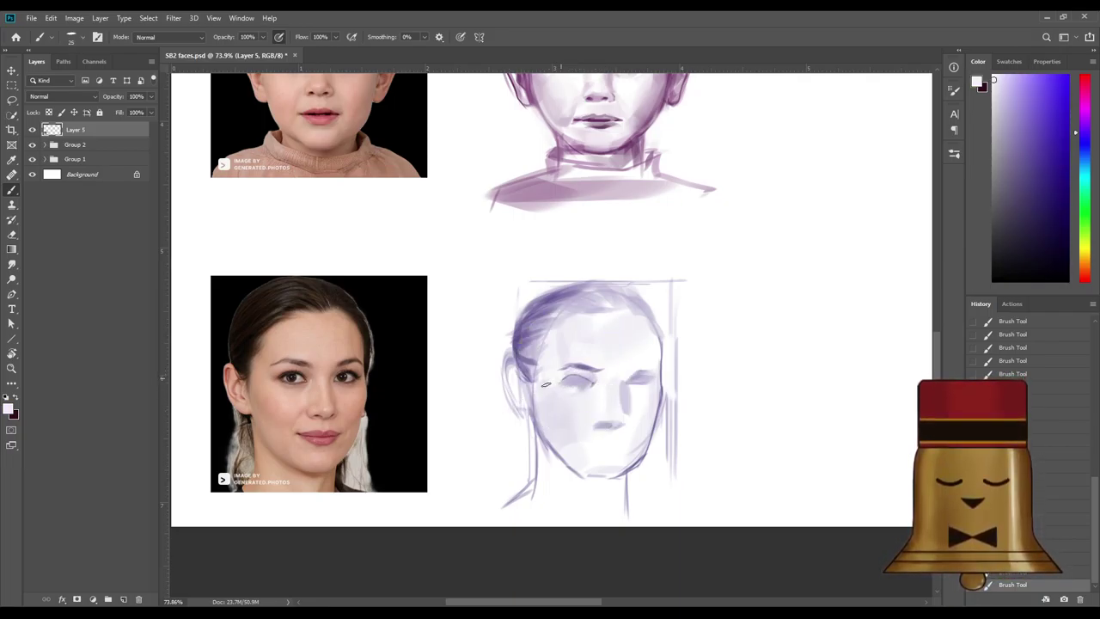
alt+click(596, 370)
alt+click(589, 370)
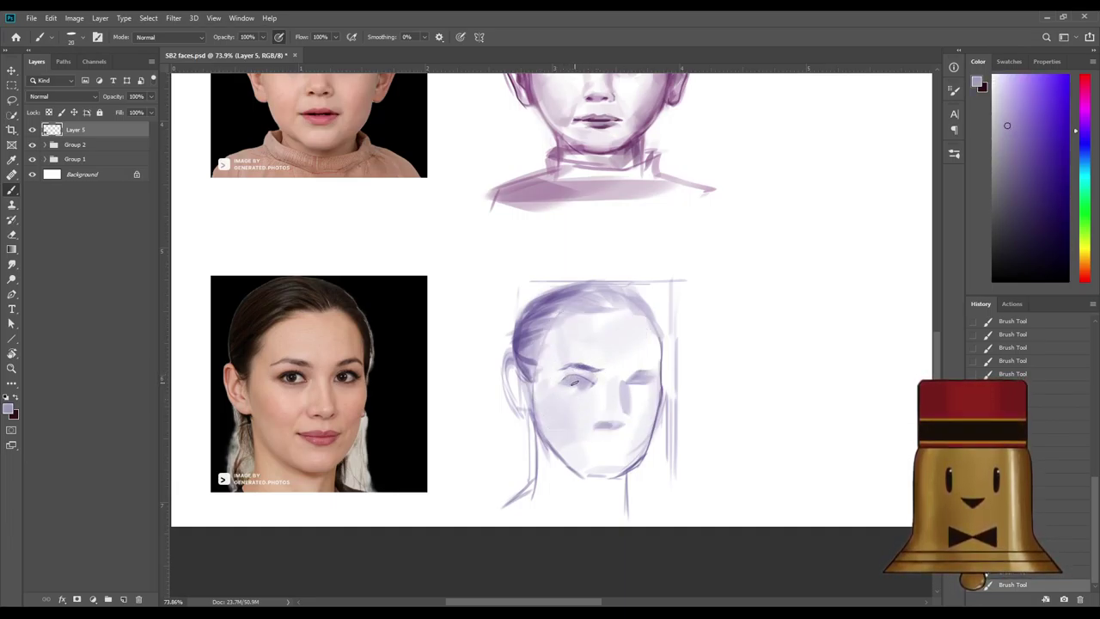
alt+click(590, 370)
key(ctrl+z)
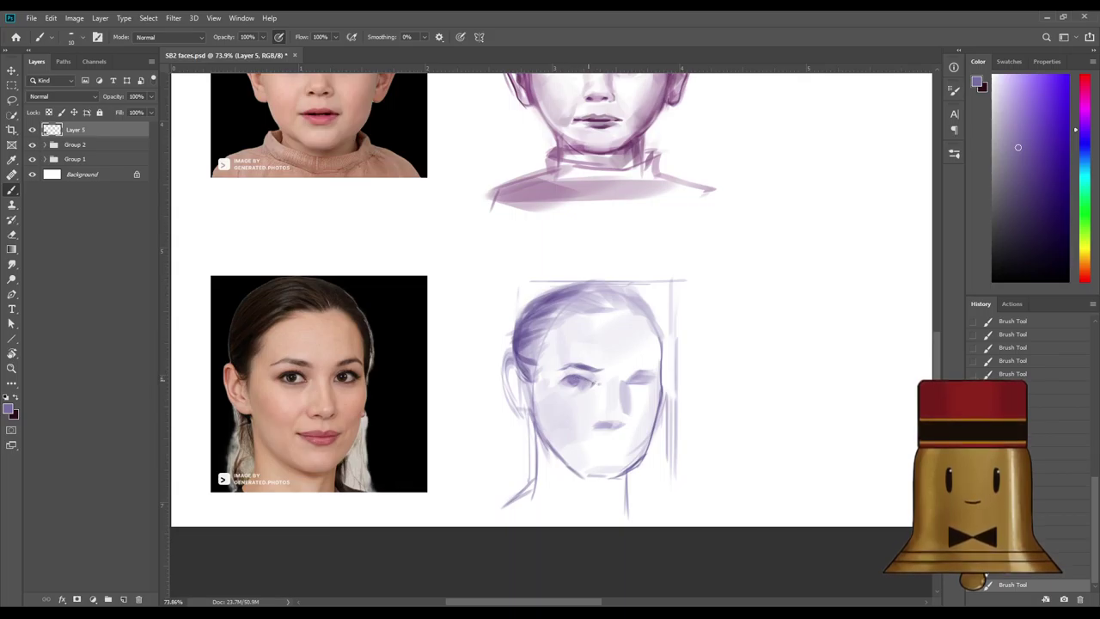
alt+click(574, 369)
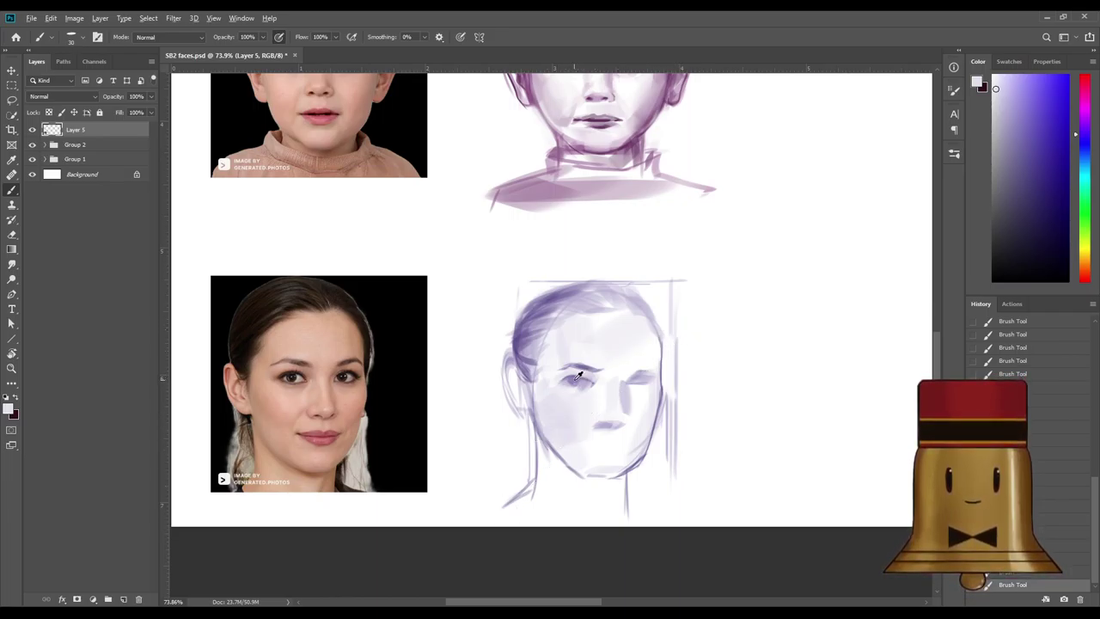
Paint the right eye's upper lid and iris in sampled mid violet with a much smaller brush.
alt+click(582, 377)
key([)
key([)
key([)
key([)
key([)
key([)
key([)
key([)
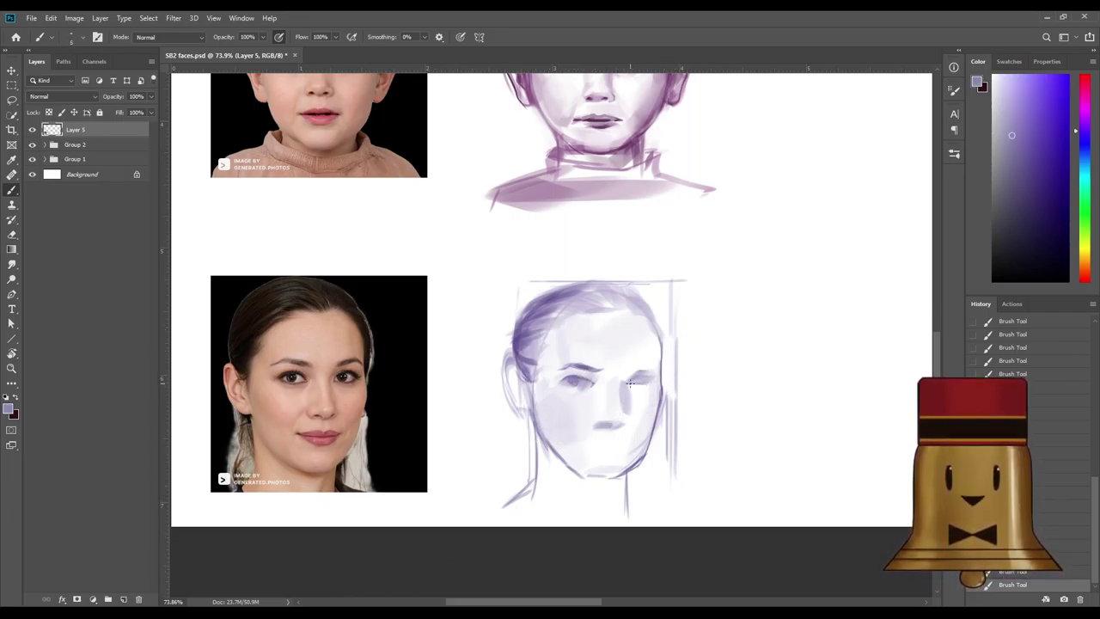
key(ctrl+z)
alt+click(587, 371)
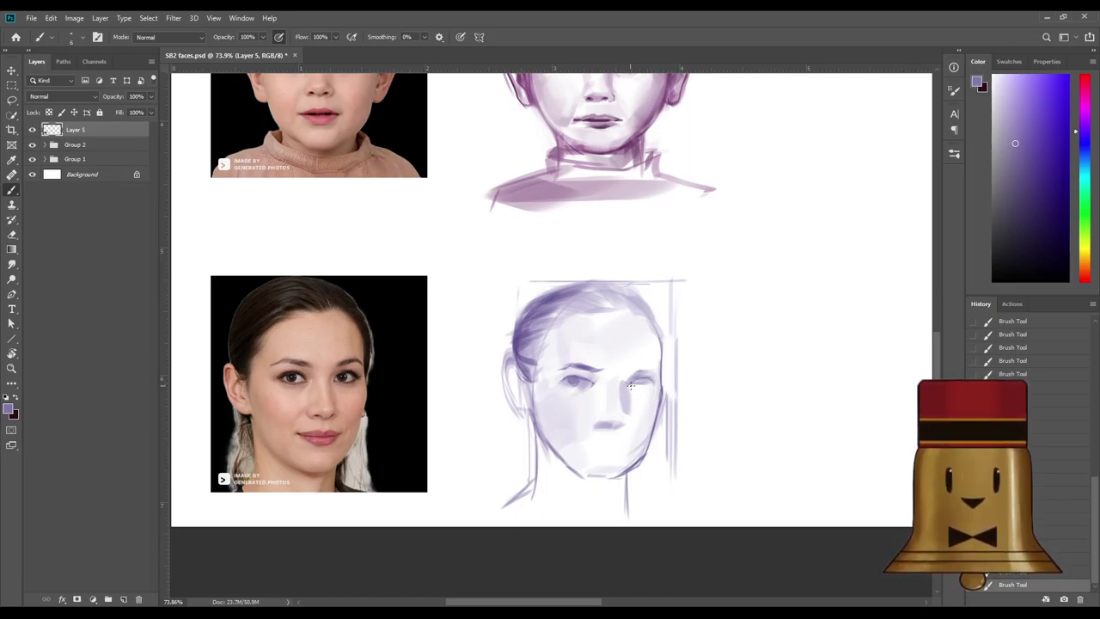
drag(637, 382, 645, 382)
Lighten the skin around the eyes with sampled pale tones and draw the right eyebrow in violet.
alt+click(581, 397)
alt+click(622, 351)
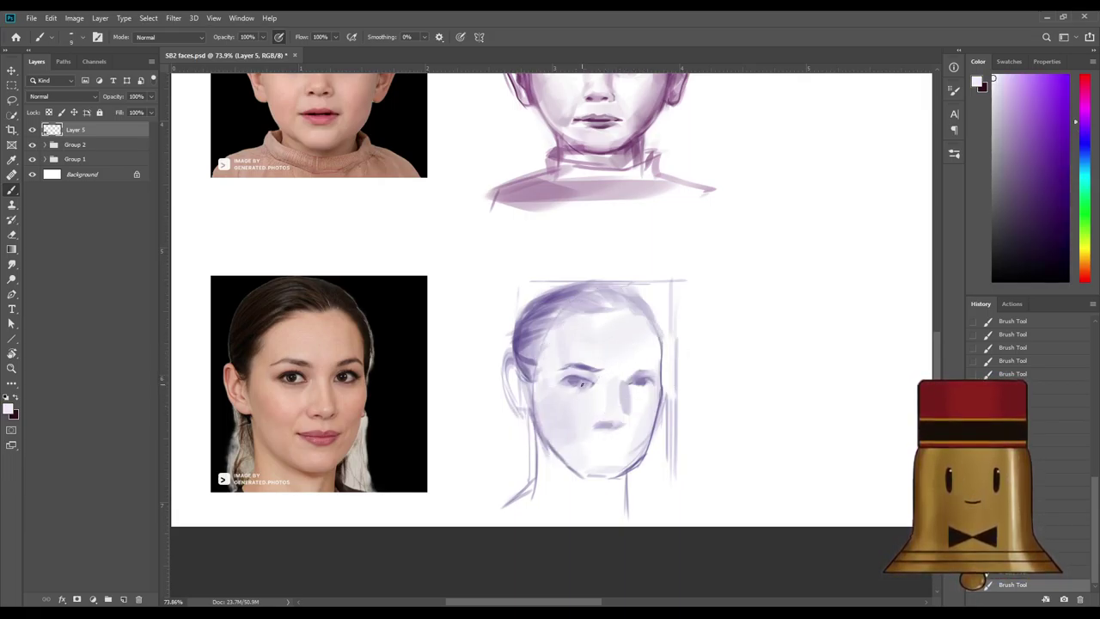
alt+click(557, 425)
key(bracketright)
key(bracketright)
alt+click(637, 379)
key(])
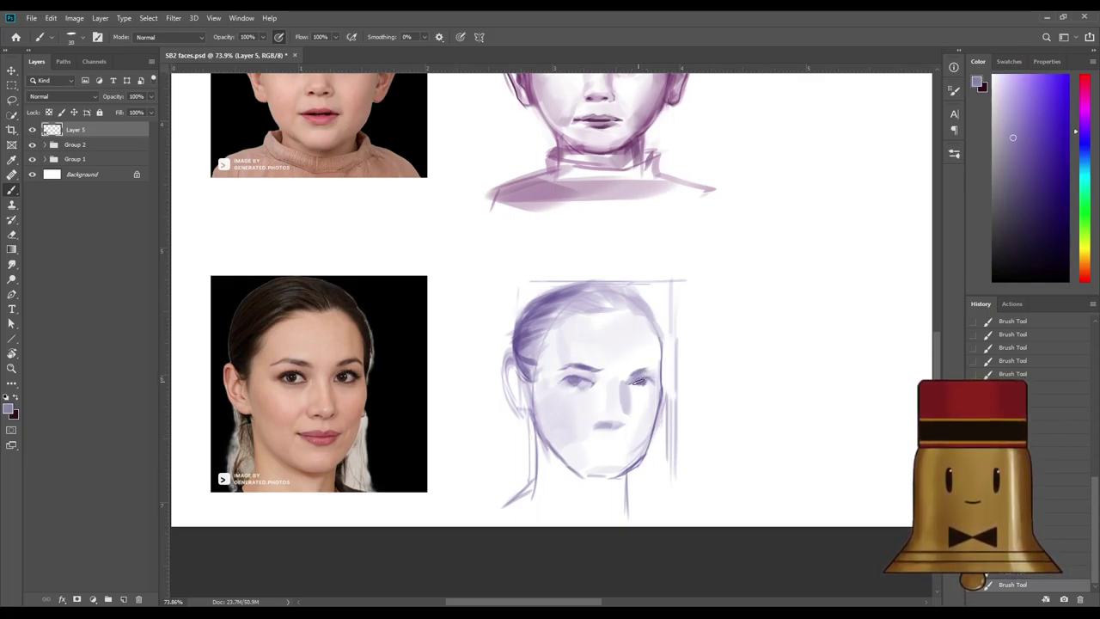
Refine the right eye and eyebrow with sampled white and pale violet.
alt+click(631, 370)
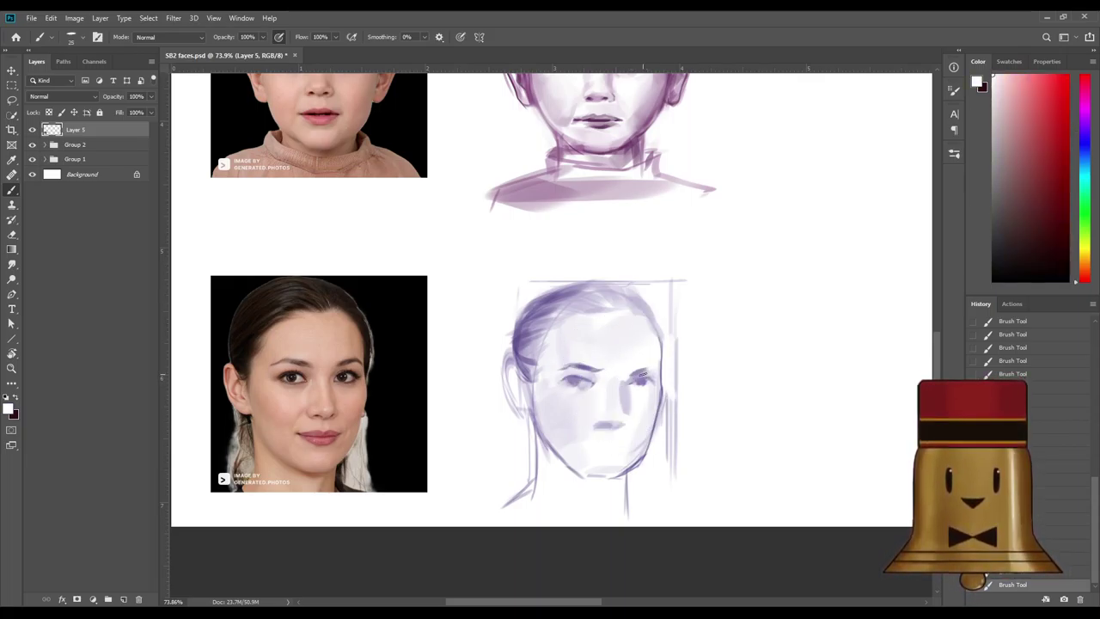
alt+click(638, 373)
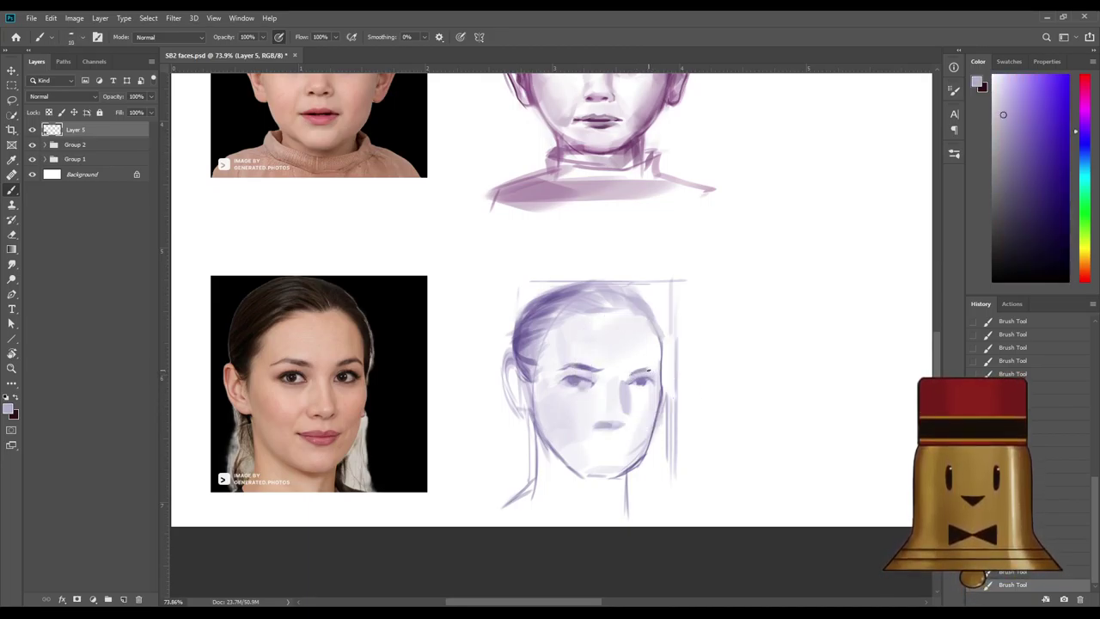
alt+click(616, 372)
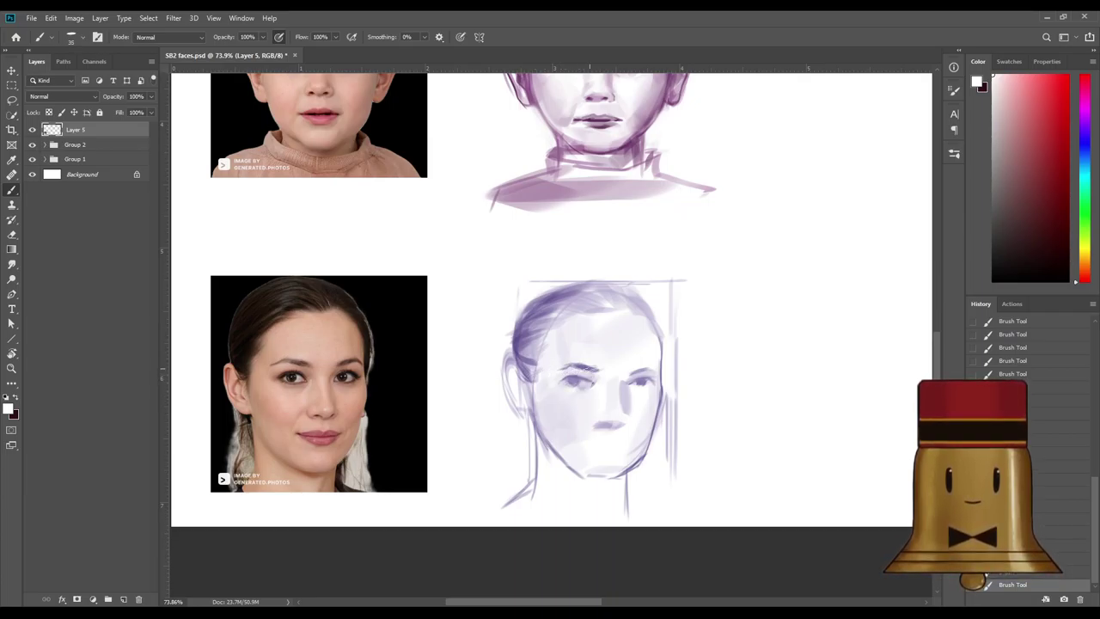
Add hair strokes at the left temple and darken the shadow under the nose in sampled mid violet.
alt+click(583, 369)
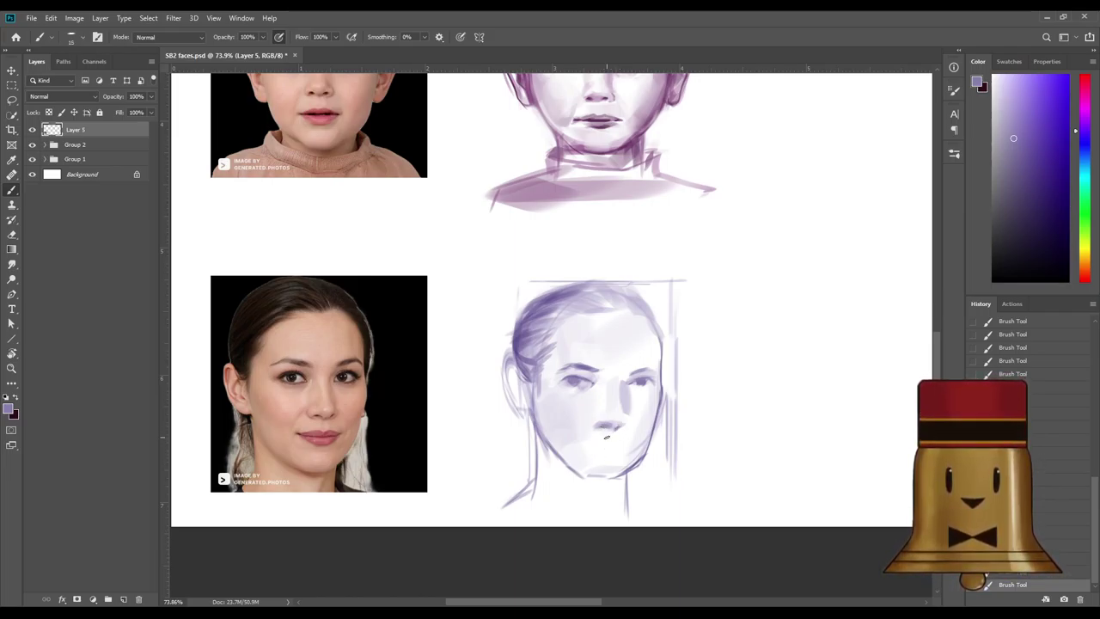
key(ctrl+z)
drag(602, 426, 605, 428)
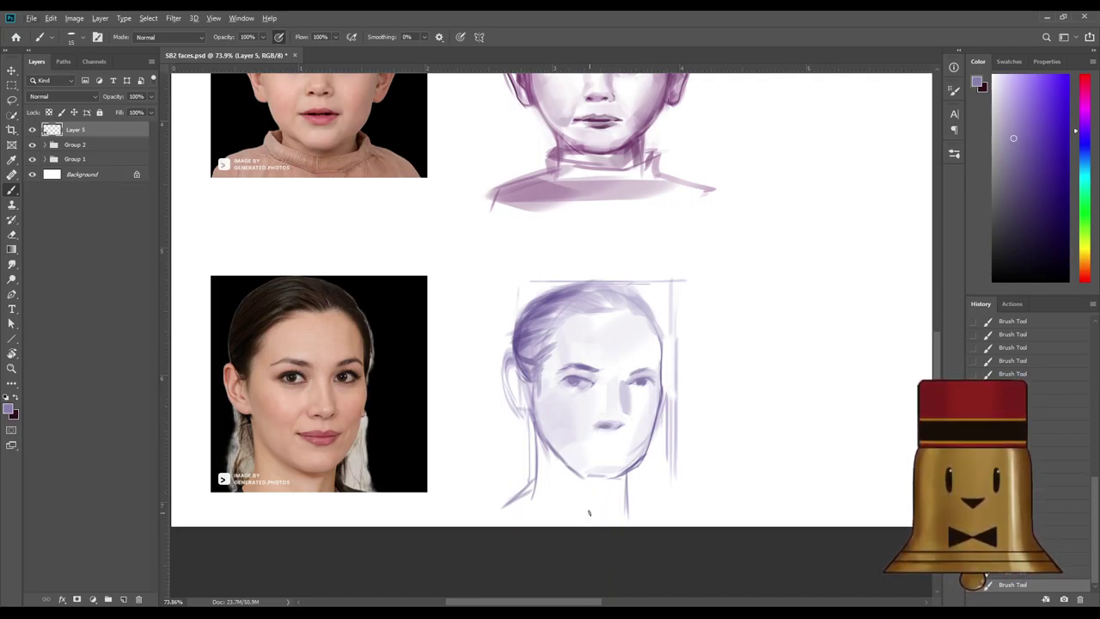
Strengthen the left eye's upper lid and the right eyebrow in dark violet with a smaller brush.
alt+click(595, 391)
alt+click(645, 378)
drag(569, 376, 574, 379)
key([)
drag(640, 372, 653, 368)
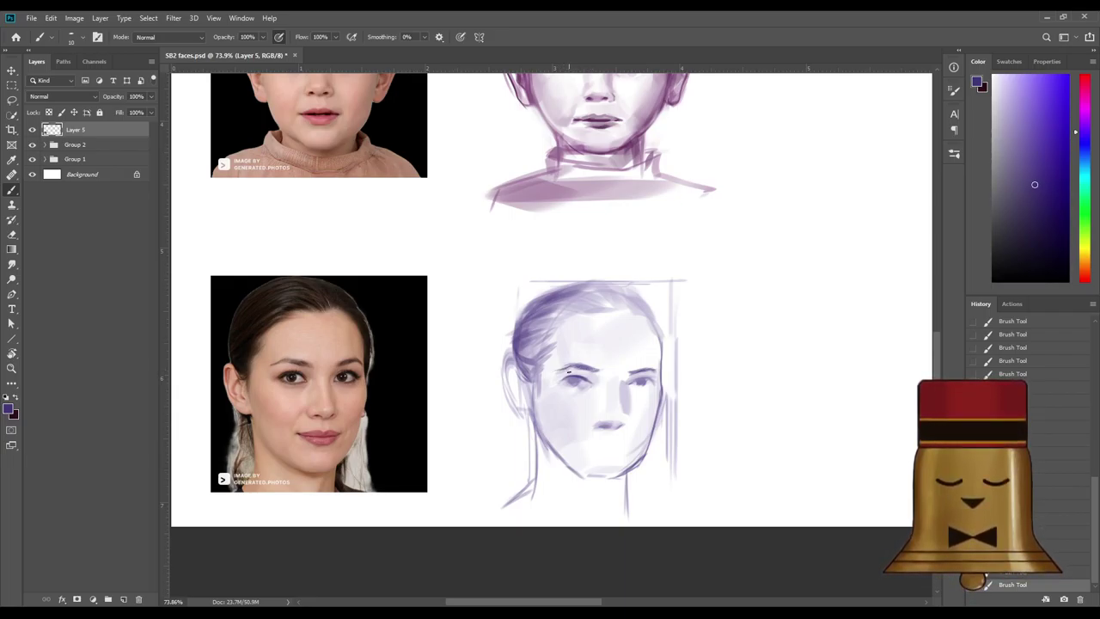
Block in the shadow on the left temple and left cheek in sampled mid violet with increasingly larger brushes.
alt+click(585, 365)
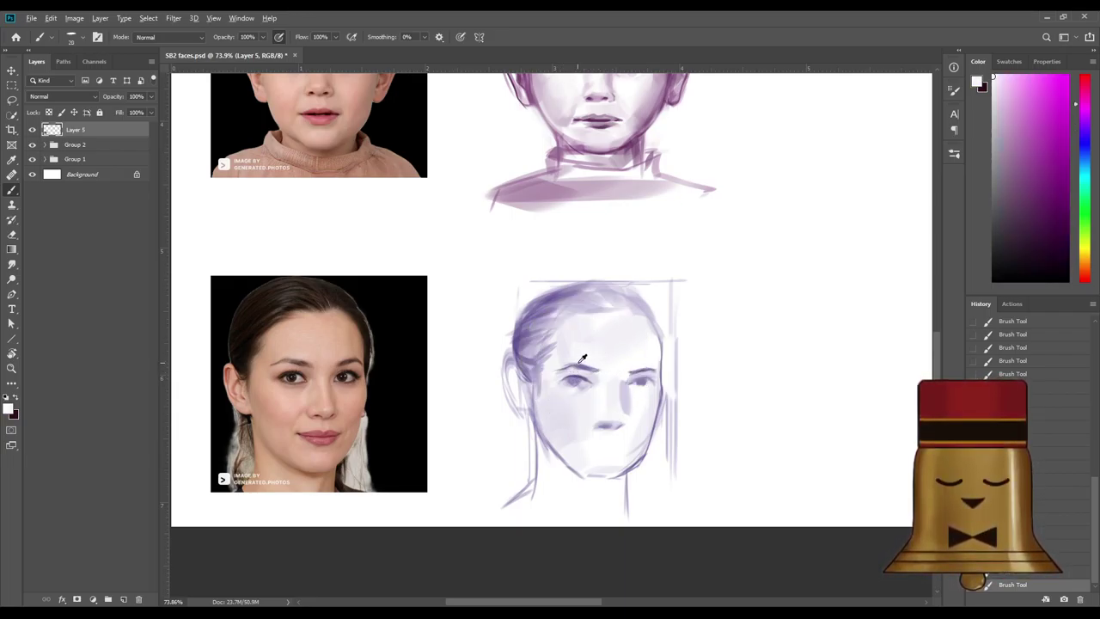
alt+click(578, 365)
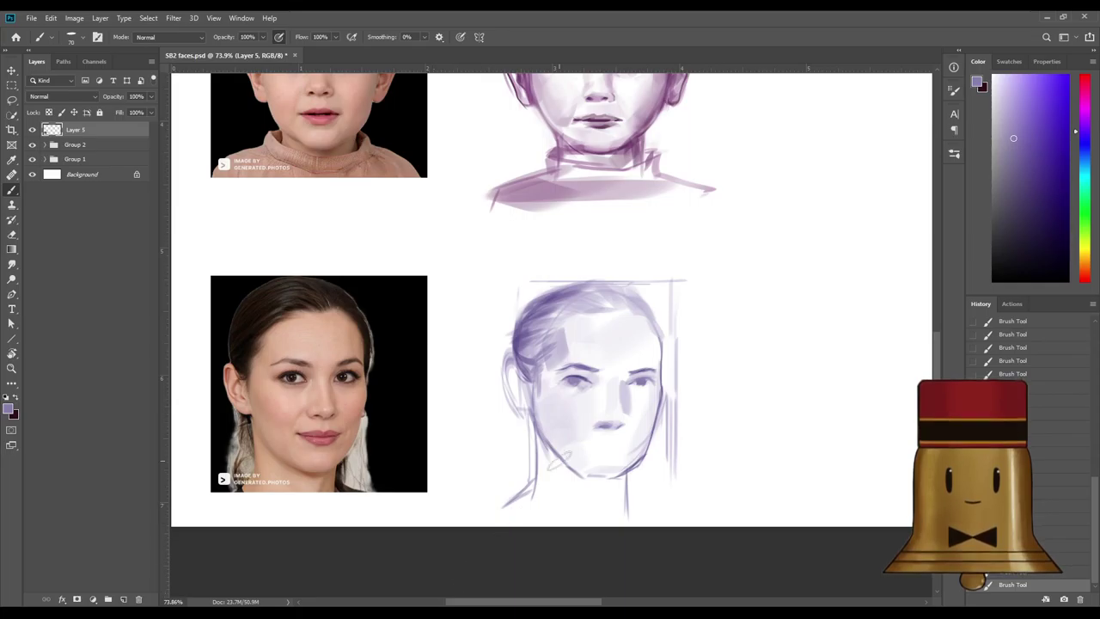
mouse_move(550, 364)
mouse_down()
mouse_move(565, 335)
mouse_move(552, 366)
mouse_up()
key(bracketright)
key(bracketright)
key(bracketright)
key(bracketright)
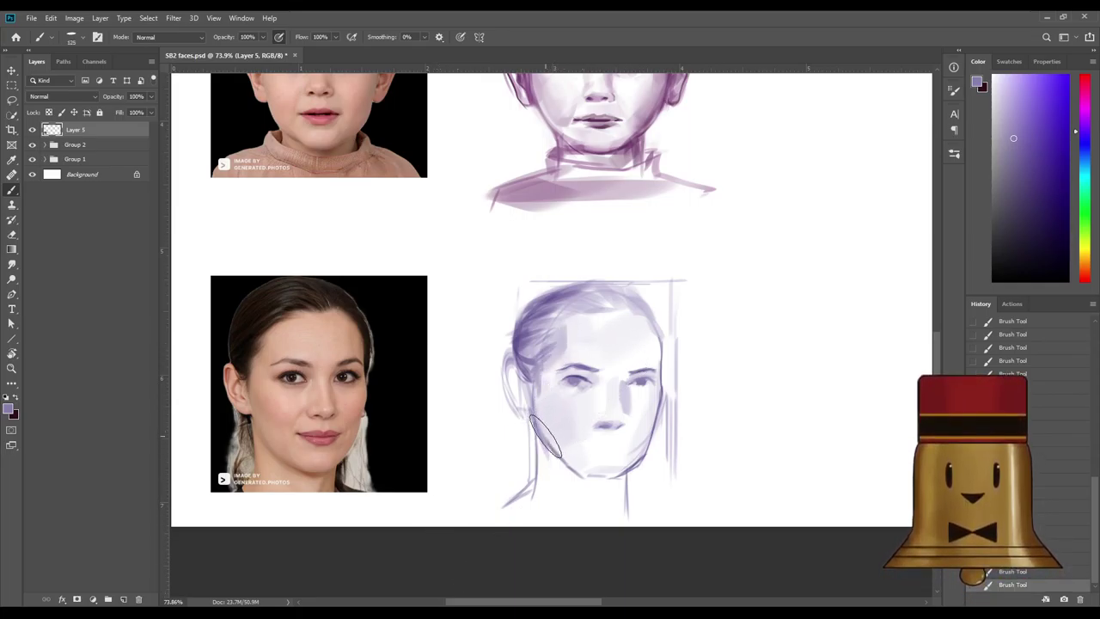
drag(546, 436, 563, 458)
key(bracketright)
drag(552, 410, 570, 455)
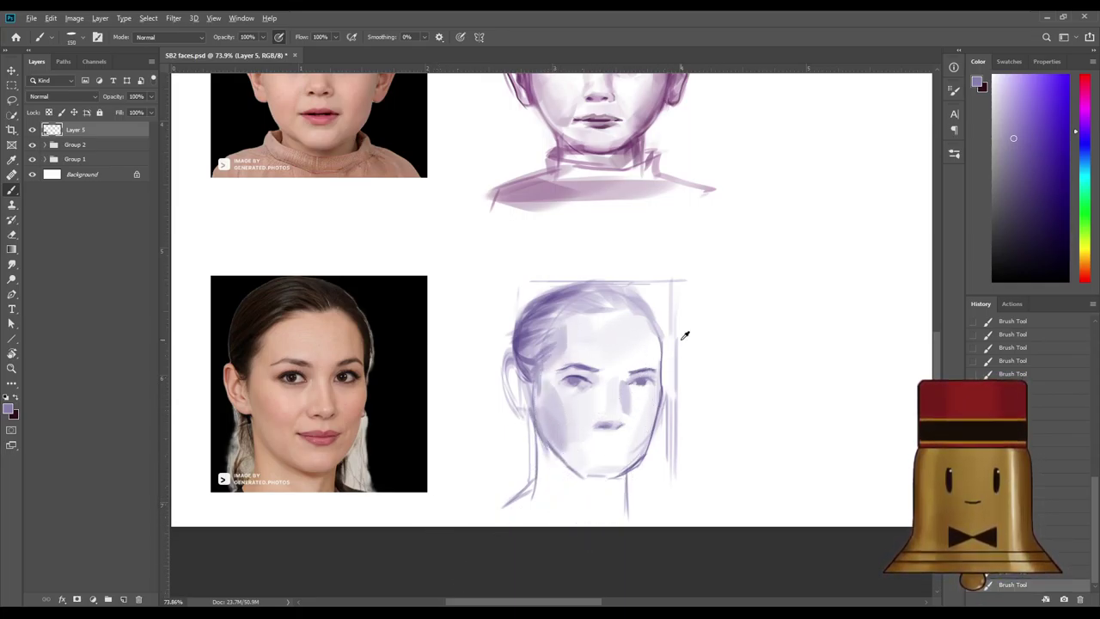
Clean up the area around the right eye and eyebrow with sampled white and a smaller brush.
alt+click(642, 392)
key(bracketleft)
key(bracketleft)
key(bracketleft)
key(bracketleft)
key(bracketleft)
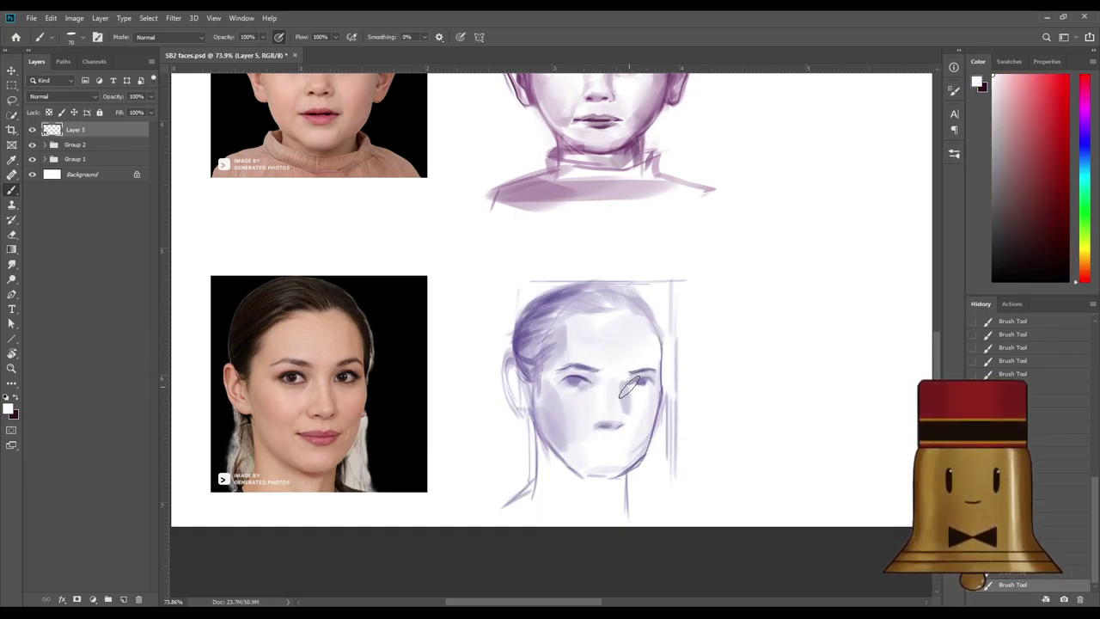
Darken the upper lid lines of the eyes in a deep blue-violet with a very small brush.
key(bracketleft)
key(bracketleft)
key(bracketleft)
key(bracketleft)
key(bracketleft)
key(bracketleft)
key(bracketleft)
key(bracketleft)
key(bracketleft)
key(bracketleft)
key(bracketleft)
key(bracketleft)
key(bracketleft)
key(bracketleft)
key(bracketleft)
alt+click(649, 375)
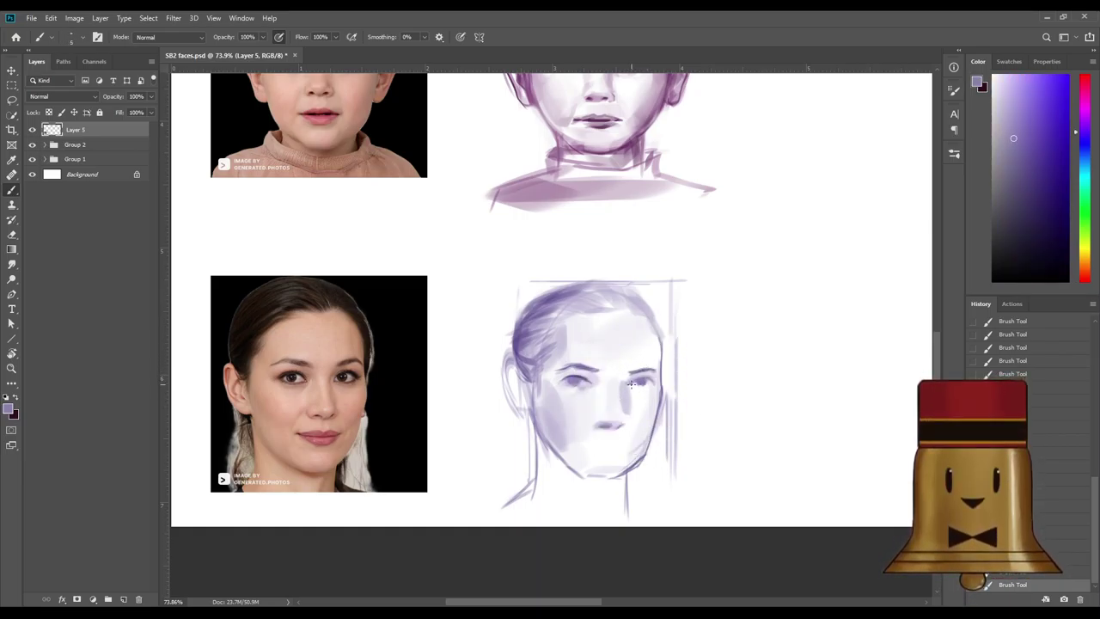
click(1056, 212)
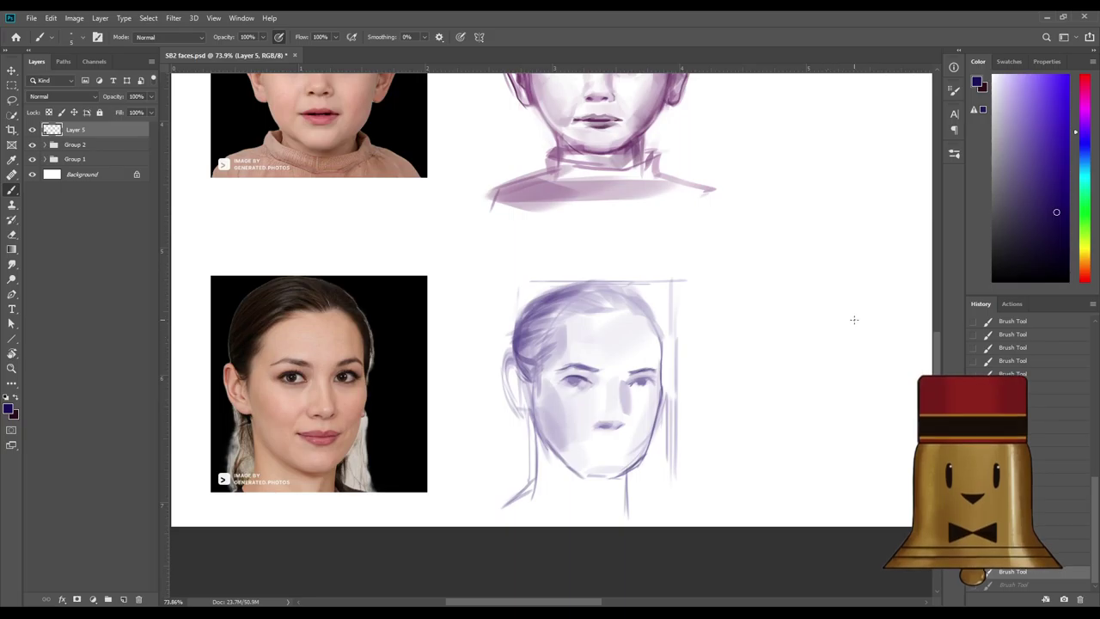
Deepen the outer corner of the right eye with a slightly lighter, then darker blue-violet.
click(1047, 178)
click(1041, 190)
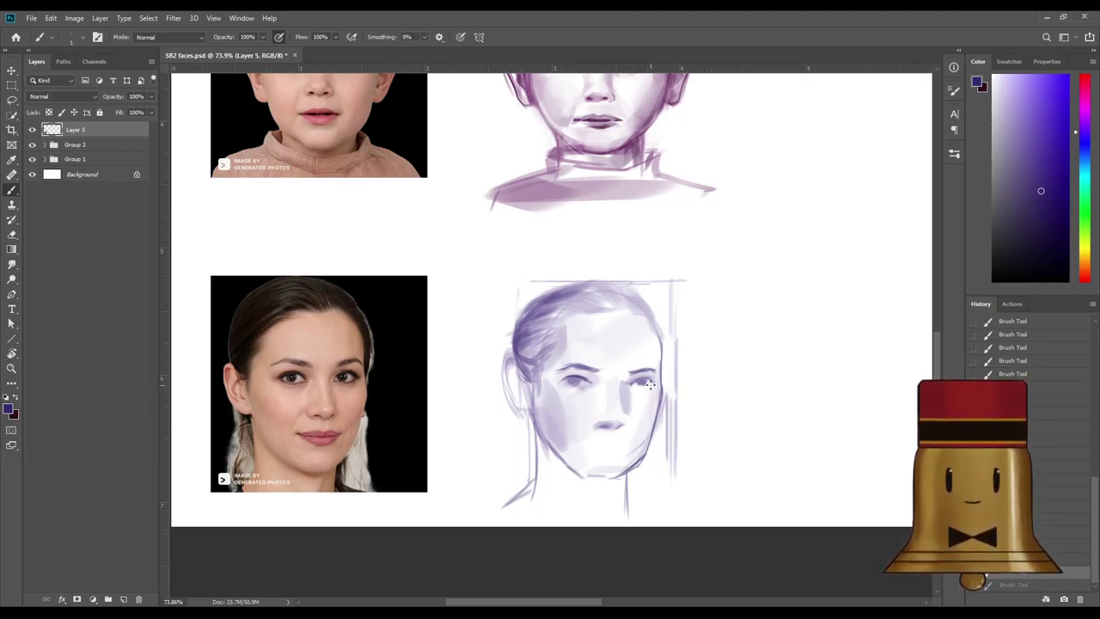
click(1050, 196)
drag(647, 379, 650, 381)
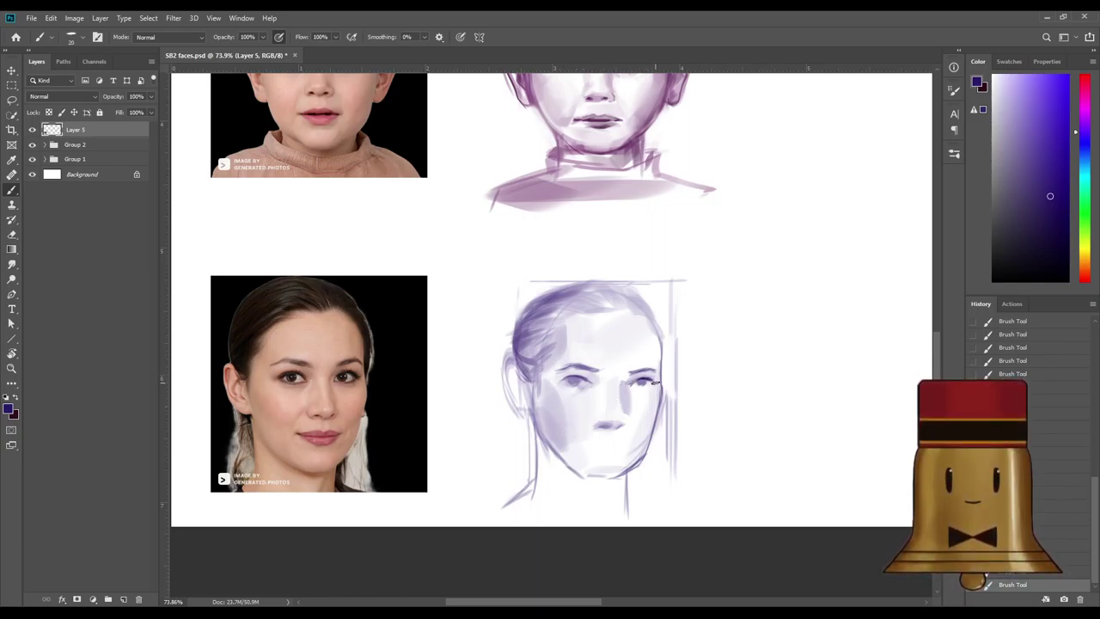
Darken the left eye's upper lid and iris in deep blue-violet with a slightly larger brush.
key(bracketright)
key(bracketright)
drag(571, 378, 581, 378)
key(ctrl+z)
key(ctrl+z)
key(ctrl+z)
mouse_move(567, 377)
mouse_down()
mouse_move(591, 379)
mouse_move(581, 376)
mouse_up()
key(ctrl+z)
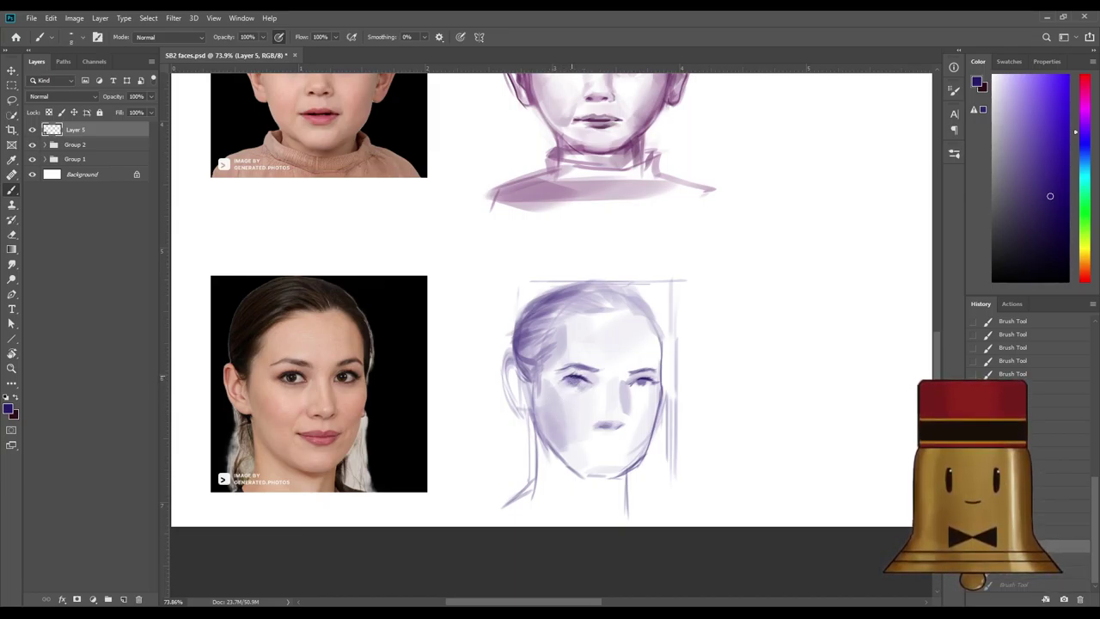
Touch up the left eyelid and iris with pale and dark violets sampled from around the eyes.
alt+click(575, 371)
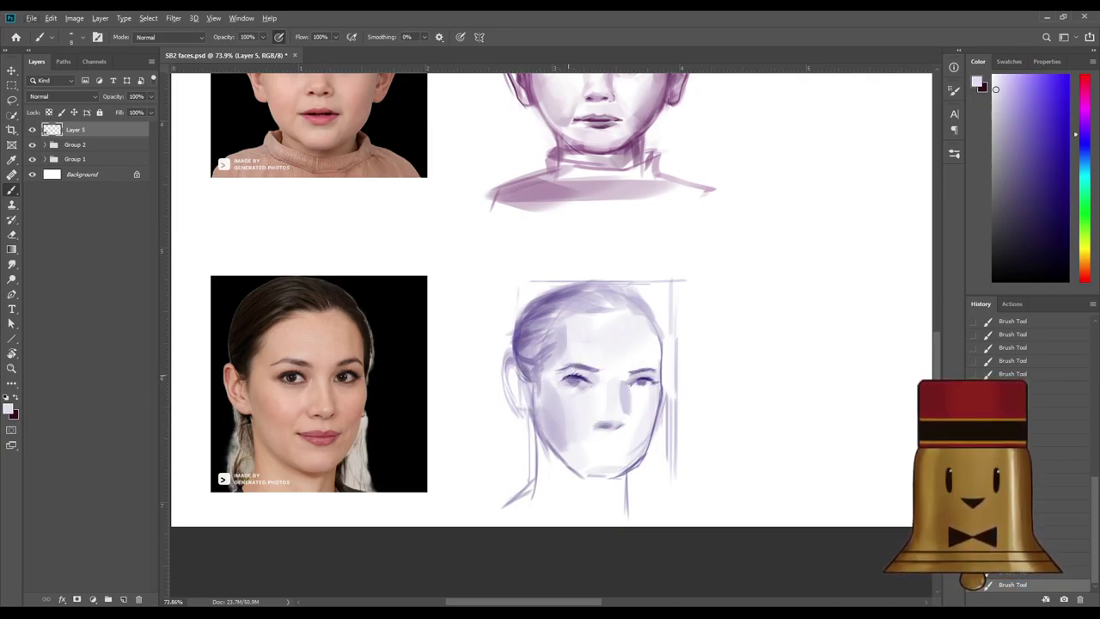
alt+click(570, 371)
alt+click(644, 378)
alt+click(644, 378)
alt+click(644, 378)
alt+click(644, 378)
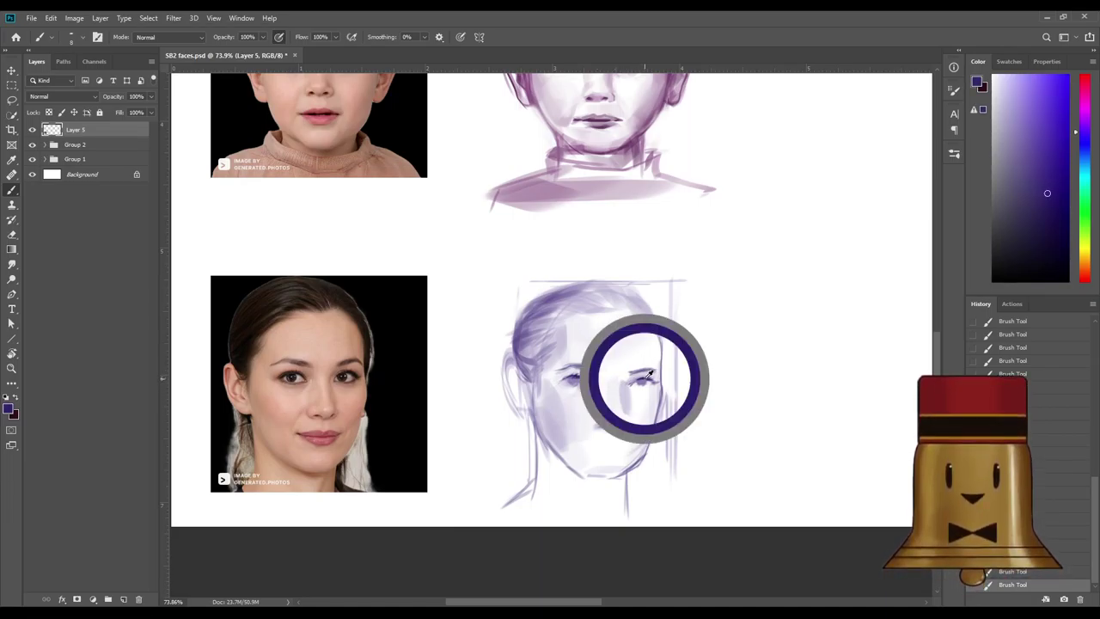
drag(571, 375, 584, 377)
alt+click(583, 375)
alt+click(576, 377)
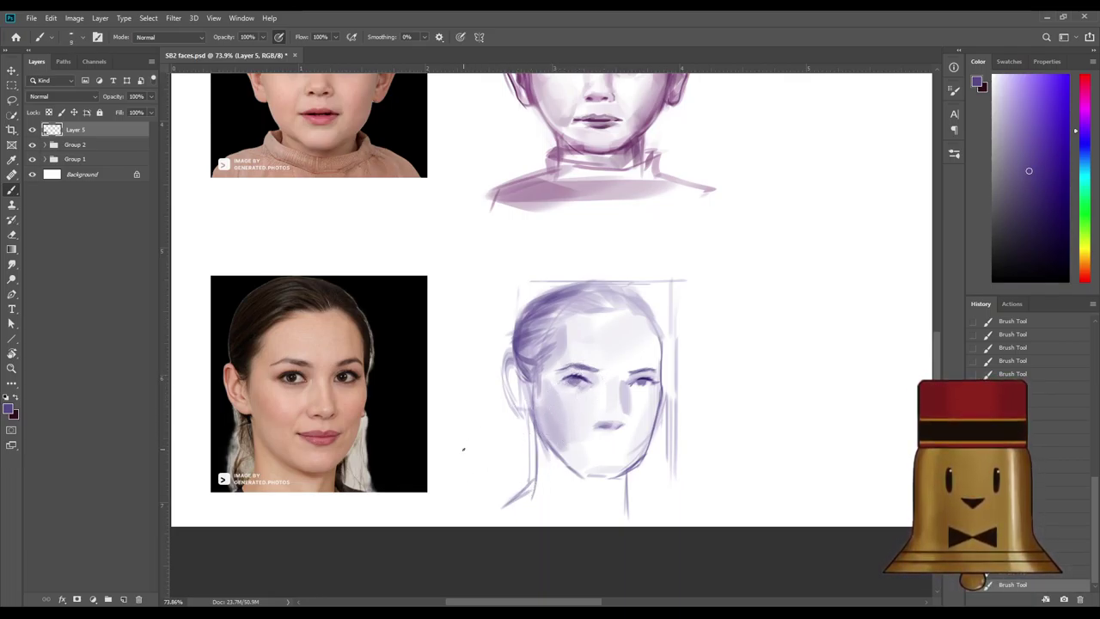
Refine the left eye's iris and lower edge in sampled dark violet with a smaller brush.
alt+click(585, 371)
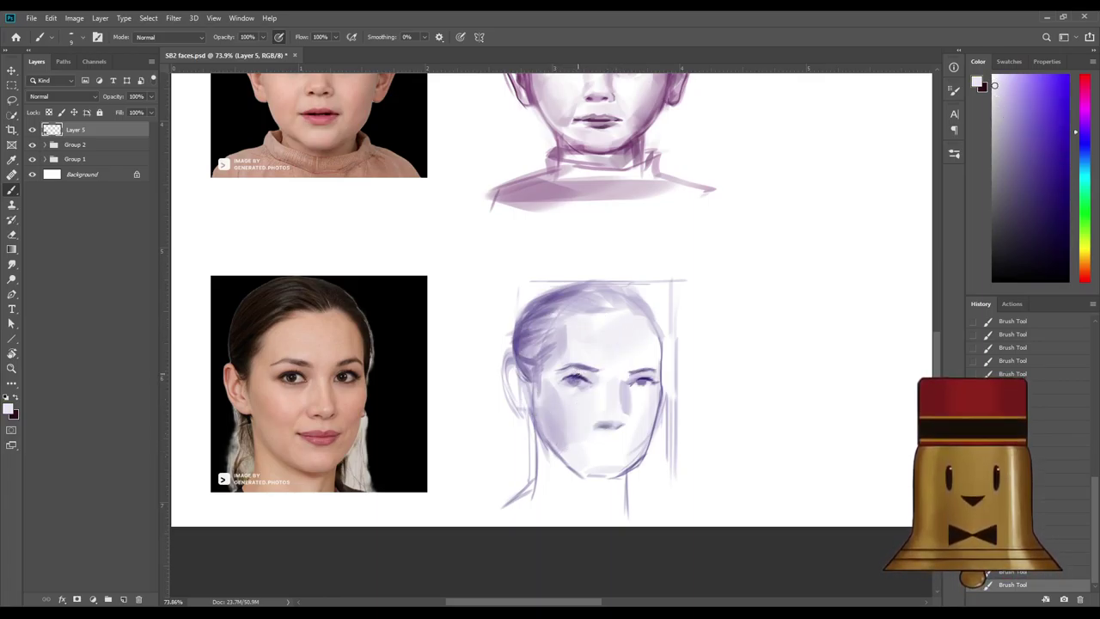
alt+click(580, 375)
alt+click(574, 381)
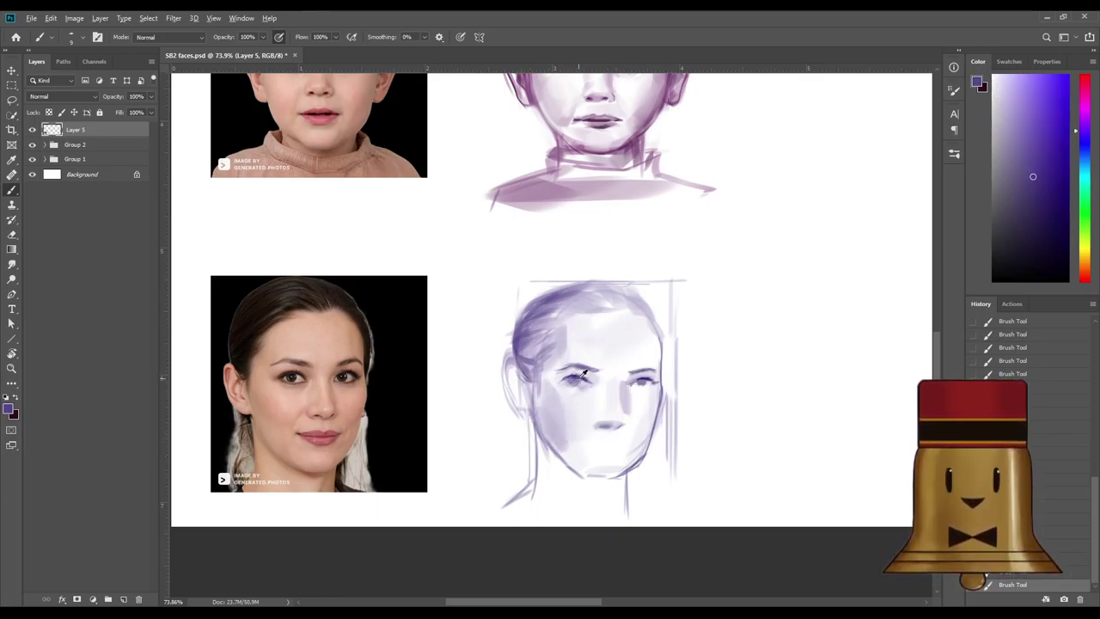
alt+click(578, 378)
drag(572, 385, 579, 392)
key(ctrl+z)
key(ctrl+z)
key(bracketleft)
click(573, 381)
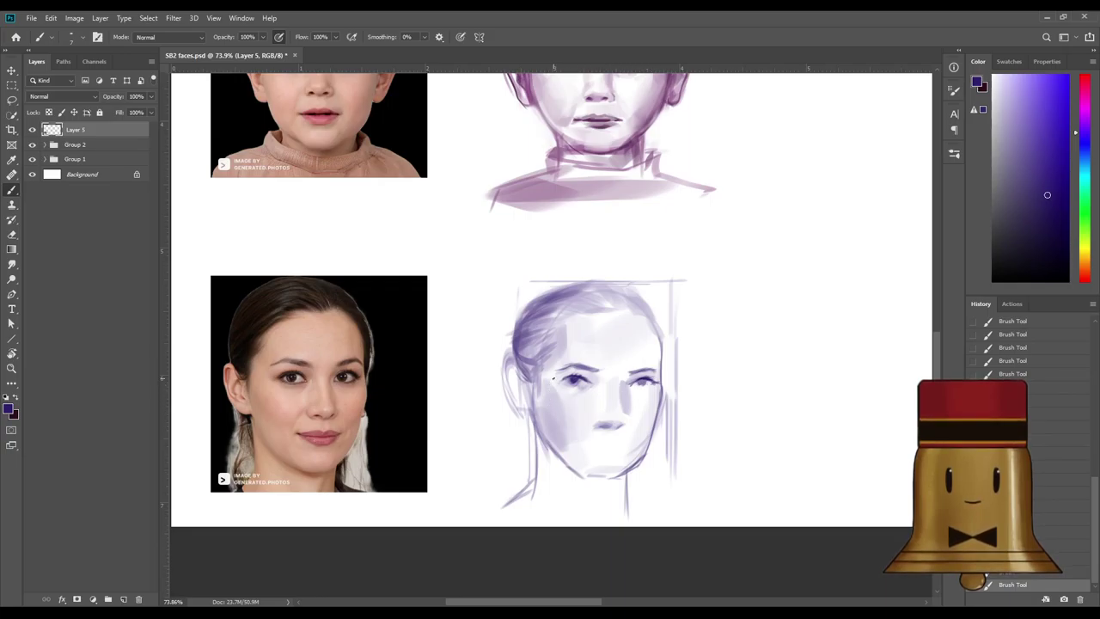
Work over the outer corner of the left eye and the inner end of its eyebrow with a fine brush.
key([)
drag(557, 383, 569, 378)
key(ctrl+z)
key(ctrl+z)
alt+click(593, 371)
alt+click(580, 375)
key([)
key([)
key(])
Try a stroke from the right eyebrow up to the temple, adjusting to a much larger brush.
mouse_move(629, 373)
mouse_down()
mouse_move(651, 368)
mouse_move(649, 346)
mouse_up()
key(])
key(])
key(])
key(])
key(])
key(])
key(])
key(])
key(])
key(])
key(])
key(ctrl+z)
Shade the right temple and side of the forehead with light violet sampled from the left cheek.
alt+click(553, 420)
key(bracketleft)
key(bracketleft)
key(bracketleft)
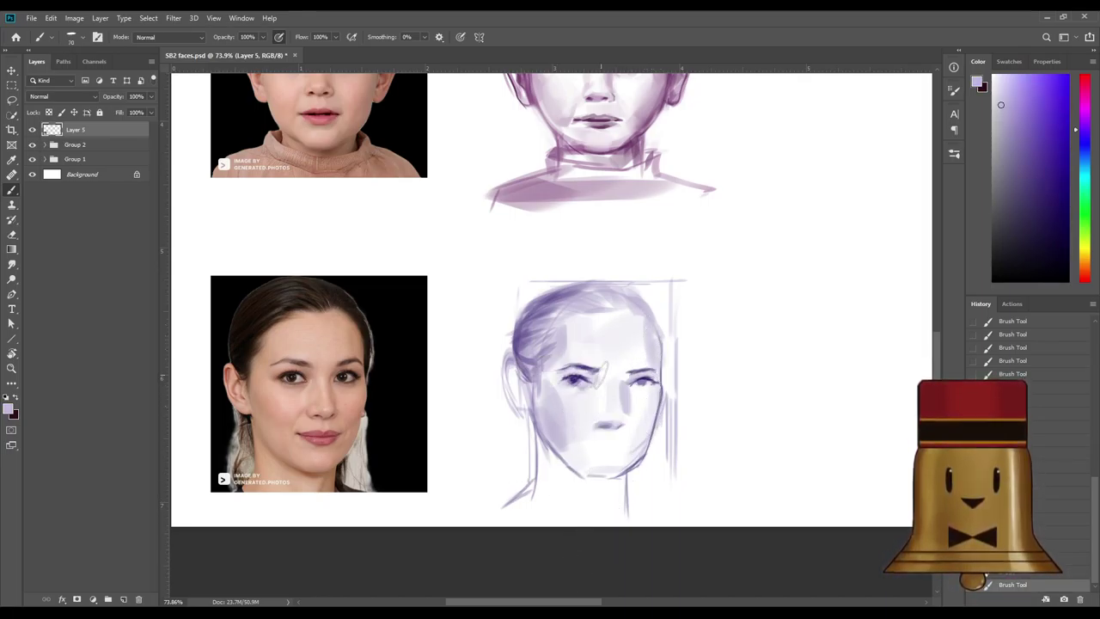
key(bracketright)
key(bracketright)
key(bracketright)
key(bracketleft)
key(bracketleft)
key(bracketleft)
key(bracketleft)
key(bracketleft)
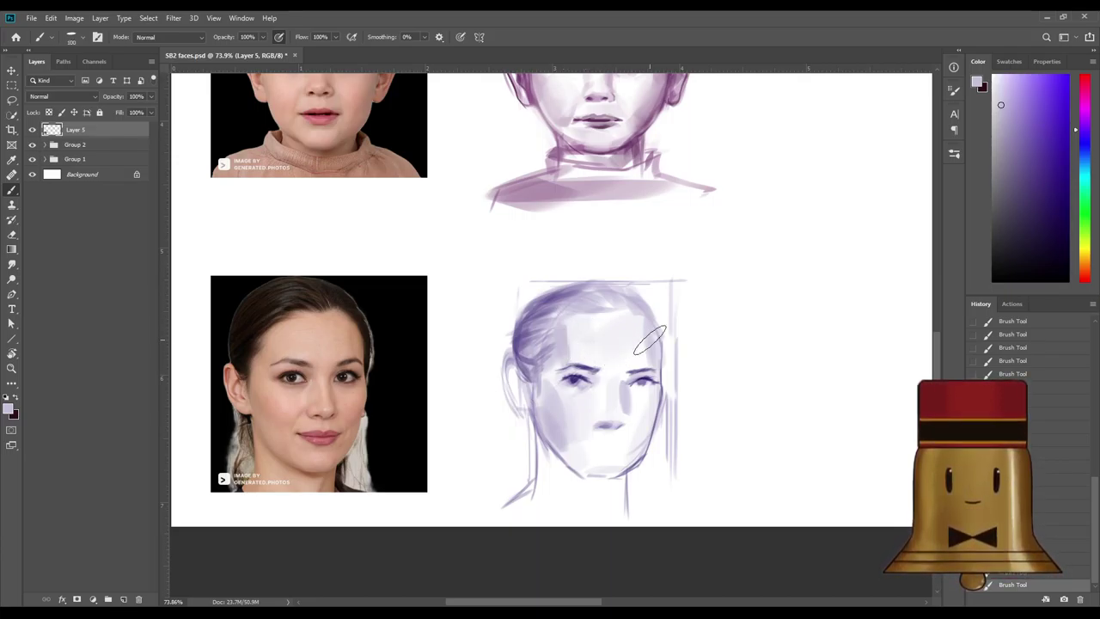
alt+click(606, 330)
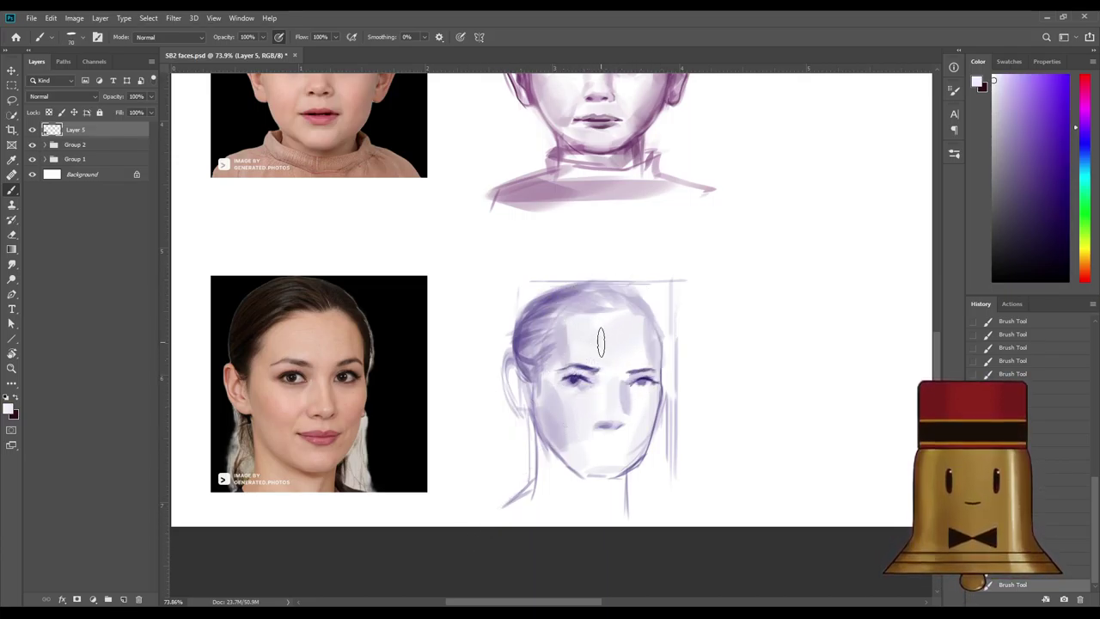
Paint dark violet strands along the left hairline, using the colour sampled from the right eye.
alt+click(646, 379)
mouse_move(562, 309)
mouse_down()
mouse_move(597, 317)
mouse_move(546, 302)
mouse_move(612, 322)
mouse_move(624, 319)
mouse_move(593, 315)
mouse_move(649, 303)
mouse_move(559, 316)
mouse_move(575, 315)
mouse_move(534, 336)
mouse_move(564, 317)
mouse_move(533, 383)
mouse_up()
key([)
key(])
key(])
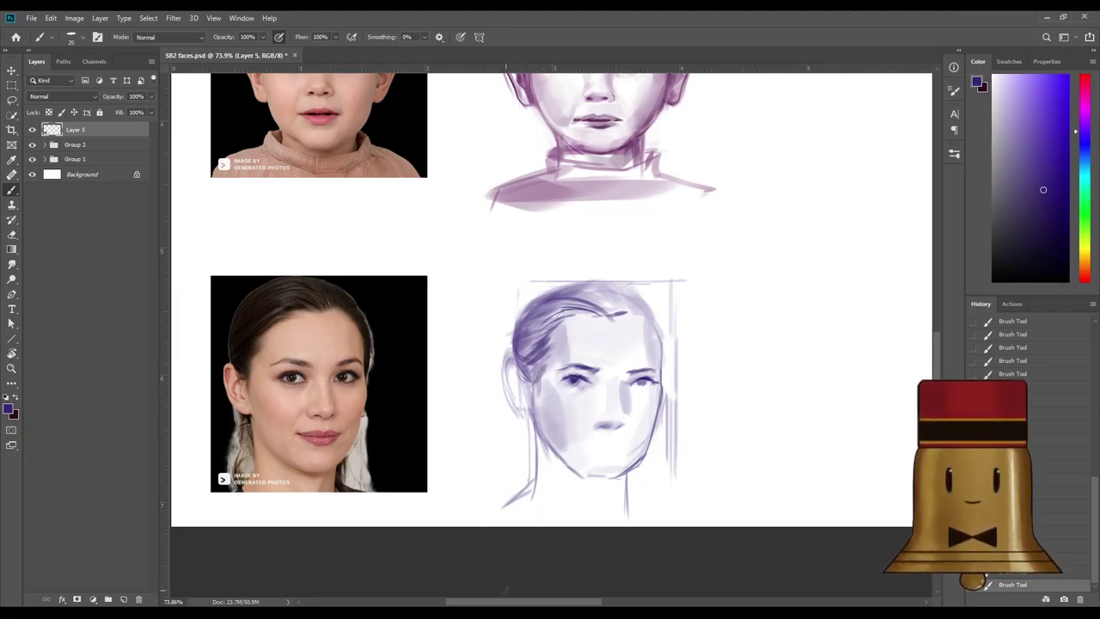
Darken the top of the hair and the front hairline toward the right temple in dark violet.
drag(585, 285, 603, 295)
mouse_move(561, 300)
mouse_down()
mouse_move(604, 287)
mouse_move(617, 294)
mouse_move(610, 321)
mouse_move(646, 322)
mouse_move(594, 327)
mouse_move(644, 286)
mouse_move(632, 307)
mouse_move(626, 299)
mouse_move(644, 310)
mouse_move(650, 334)
mouse_move(636, 311)
mouse_move(652, 331)
mouse_up()
key(])
key(ctrl+z)
key(ctrl+z)
key(])
Strengthen the face contour from the right temple down beside the right eye with a very small brush.
key([)
key([)
key([)
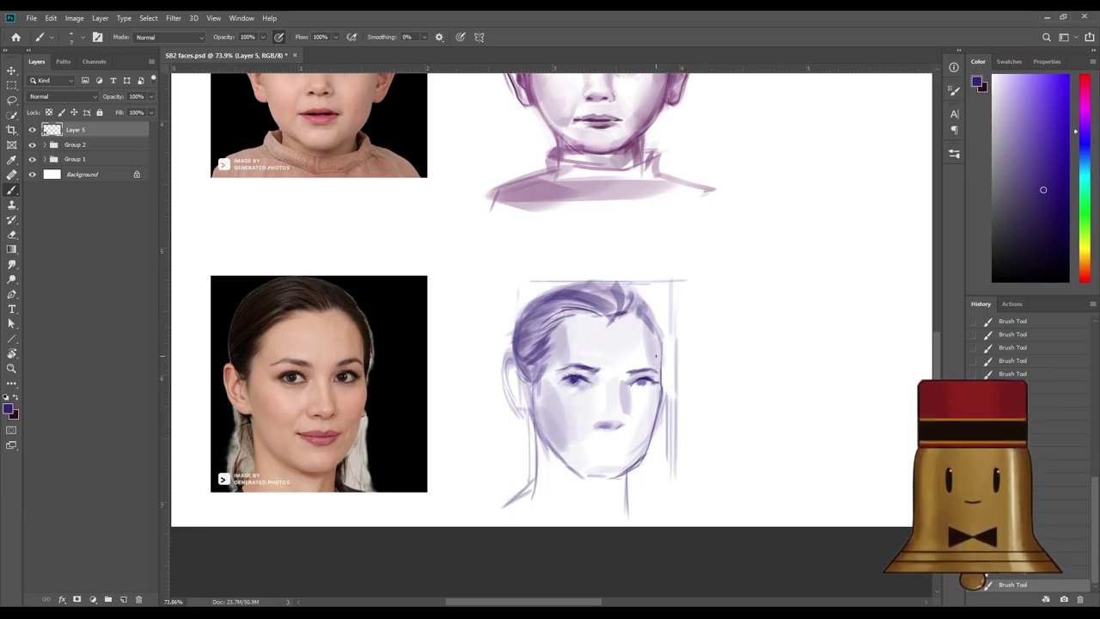
drag(659, 345, 661, 379)
Lighten the left cheek shadow down to the jaw with sampled near-white and a much larger brush.
alt+click(583, 379)
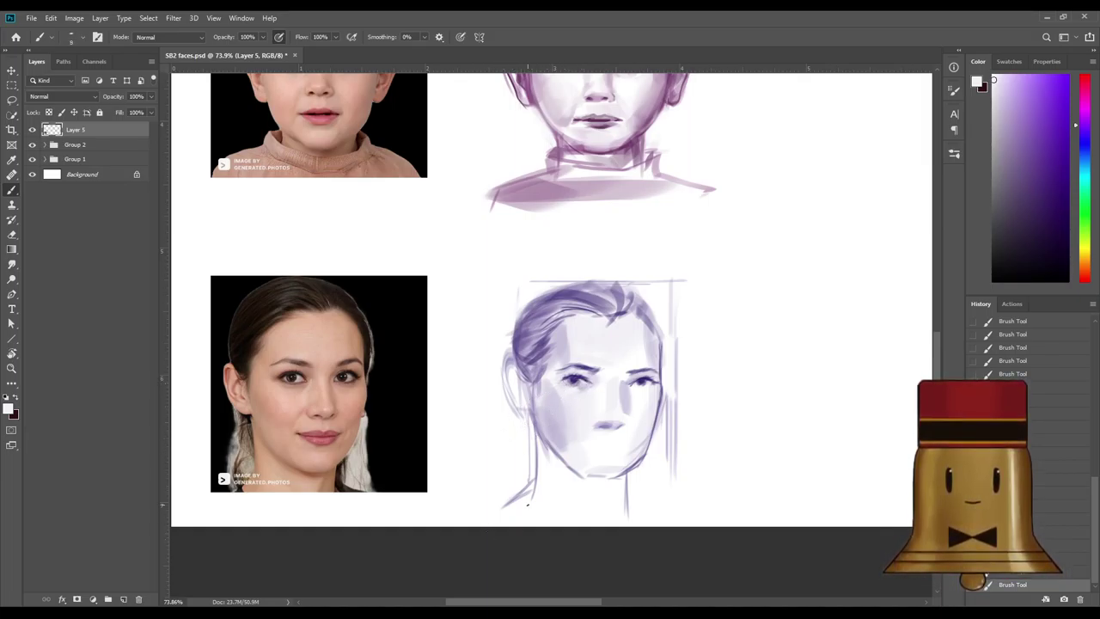
key(bracketright)
key(bracketright)
key(bracketright)
key(bracketright)
key(bracketright)
key(bracketright)
key(bracketright)
key(bracketright)
key(bracketright)
key(bracketright)
mouse_move(551, 386)
mouse_down()
mouse_move(583, 435)
mouse_move(562, 419)
mouse_move(584, 474)
mouse_up()
Even out the left cheek from beside the eye to mouth level with sampled pale violets.
alt+click(553, 404)
key(bracketright)
key(bracketright)
key(bracketright)
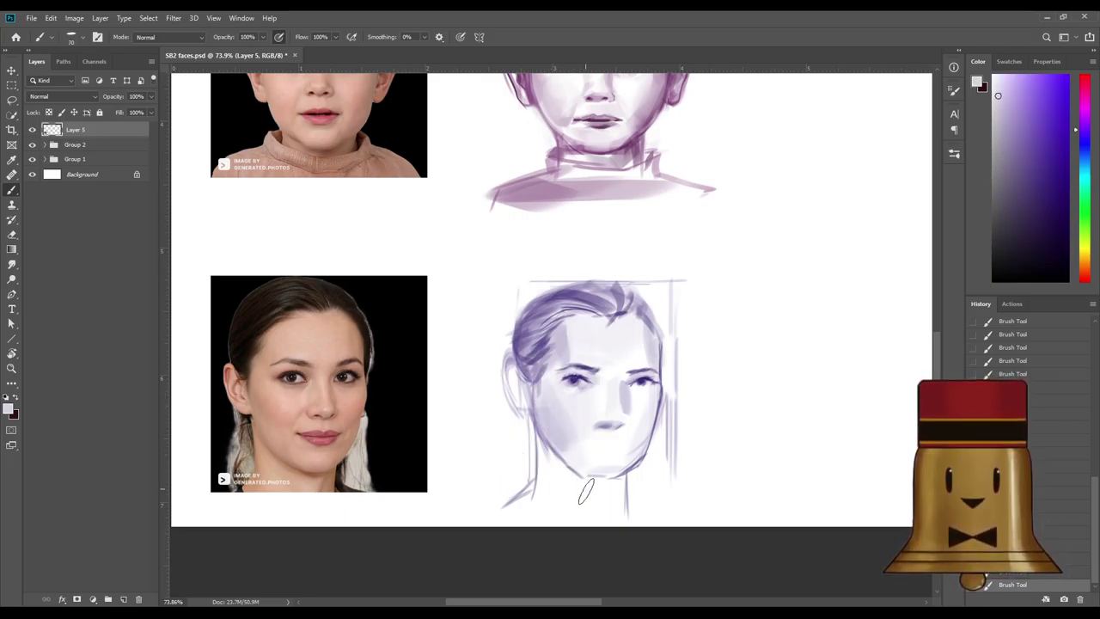
alt+click(575, 407)
drag(554, 385, 570, 425)
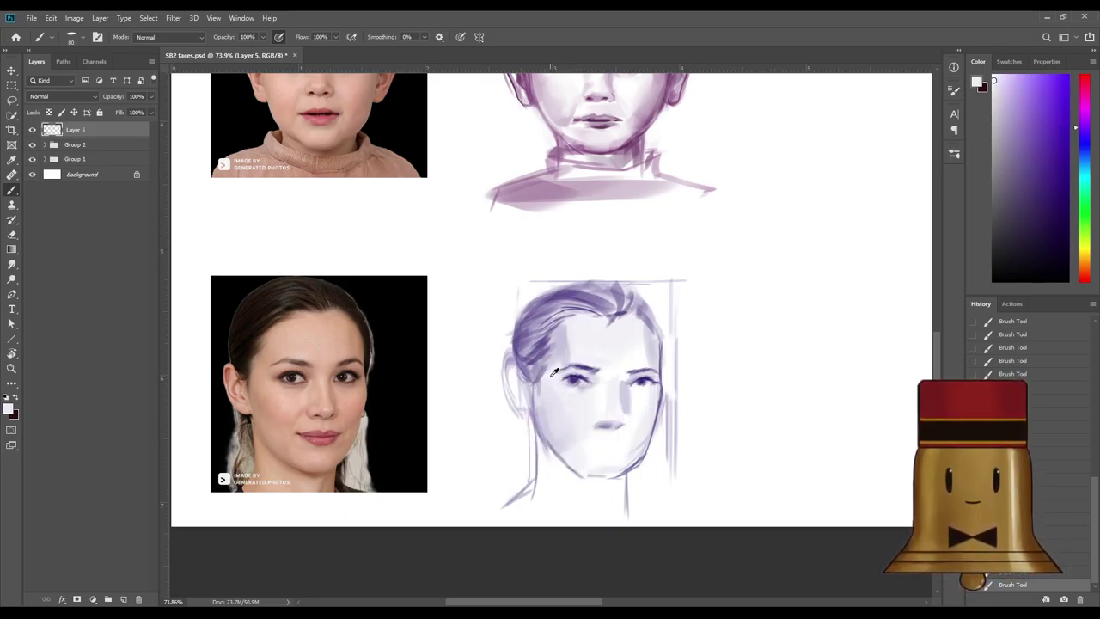
Redraw the outer corner of the left eye in sampled dark violet with a much smaller brush.
alt+click(587, 374)
key(bracketleft)
key(bracketleft)
key(bracketleft)
key(bracketleft)
key(bracketleft)
key(bracketleft)
key(bracketleft)
key(bracketleft)
key(bracketleft)
key(bracketleft)
key(ctrl+z)
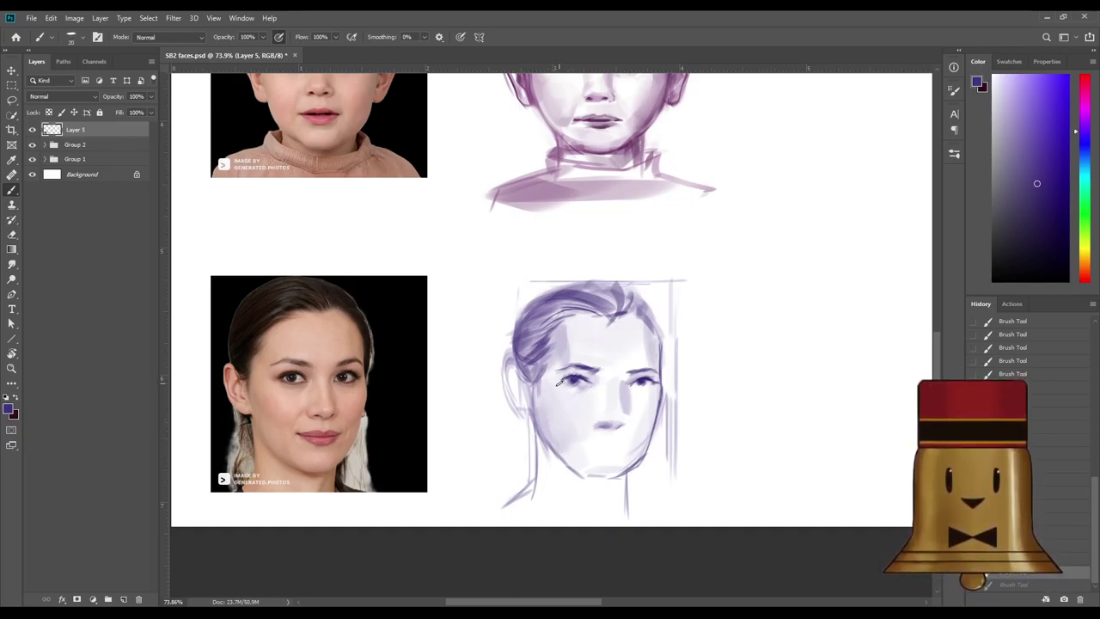
drag(557, 384, 569, 378)
Soften the left temple, forehead and brow area with sampled pale violet and white tones.
key(x)
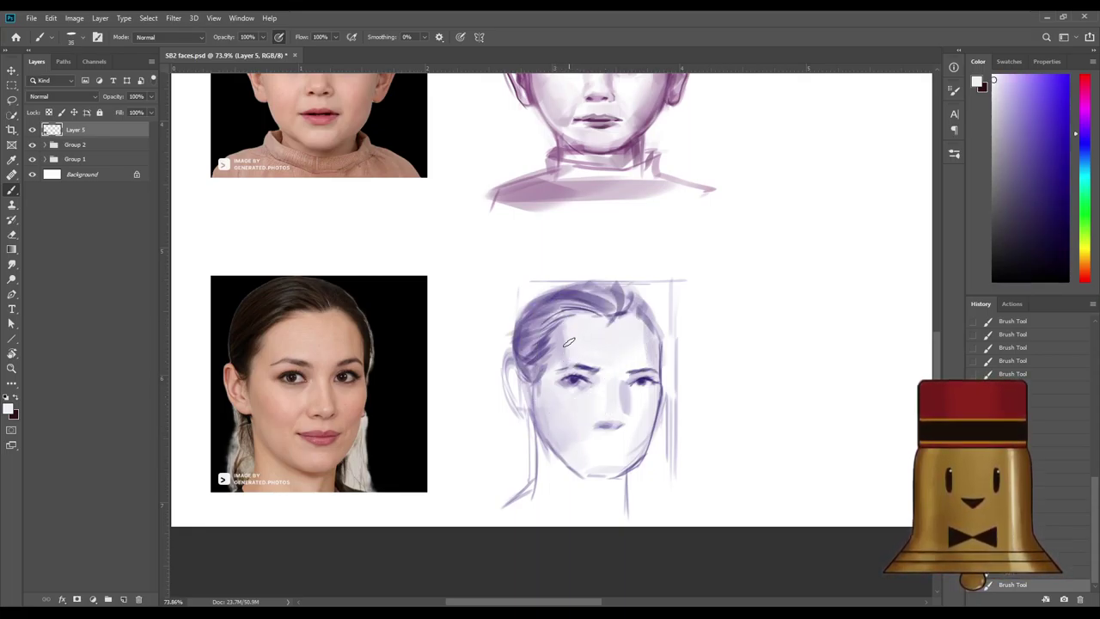
alt+click(573, 368)
alt+click(553, 356)
alt+click(566, 359)
alt+click(591, 339)
alt+click(607, 353)
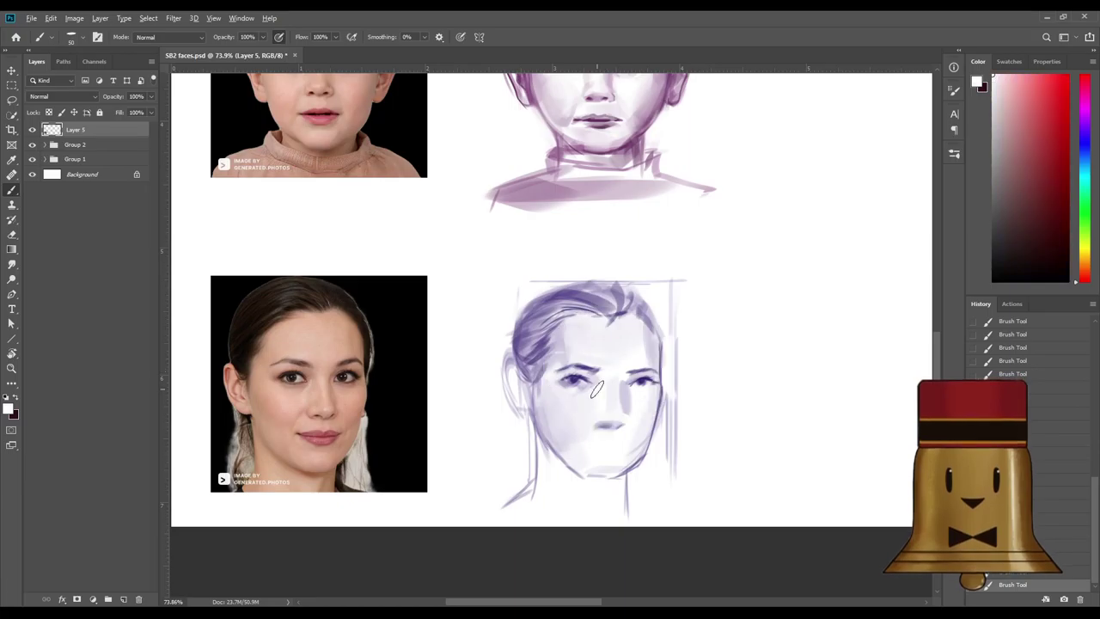
alt+click(581, 334)
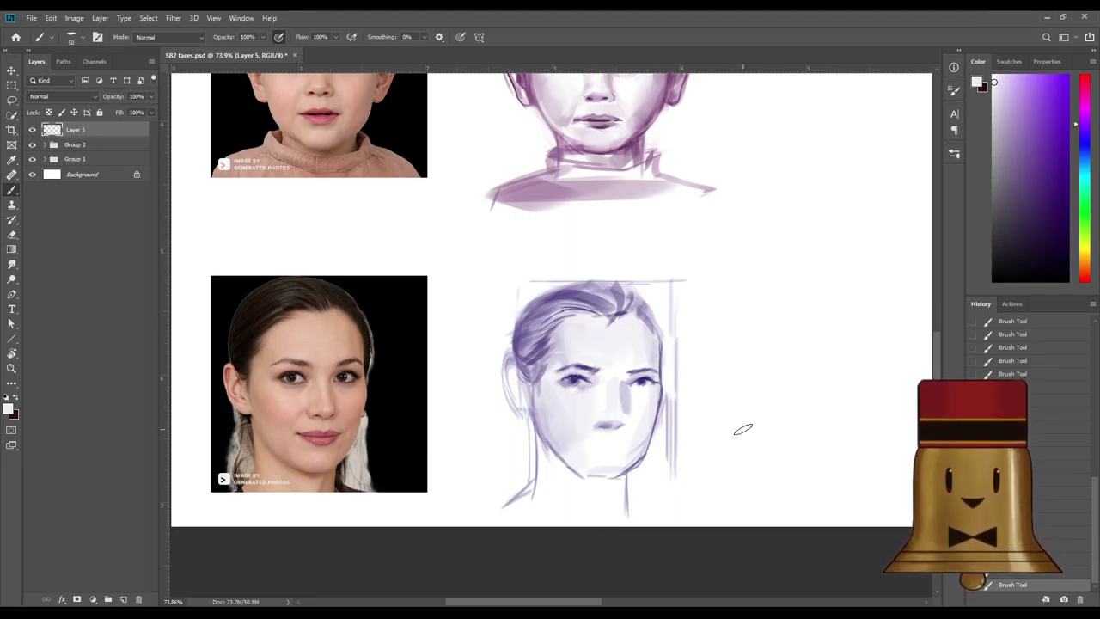
Blend the left cheek beside the nose with pale violets sampled from the face.
alt+click(600, 398)
alt+click(596, 401)
alt+click(568, 422)
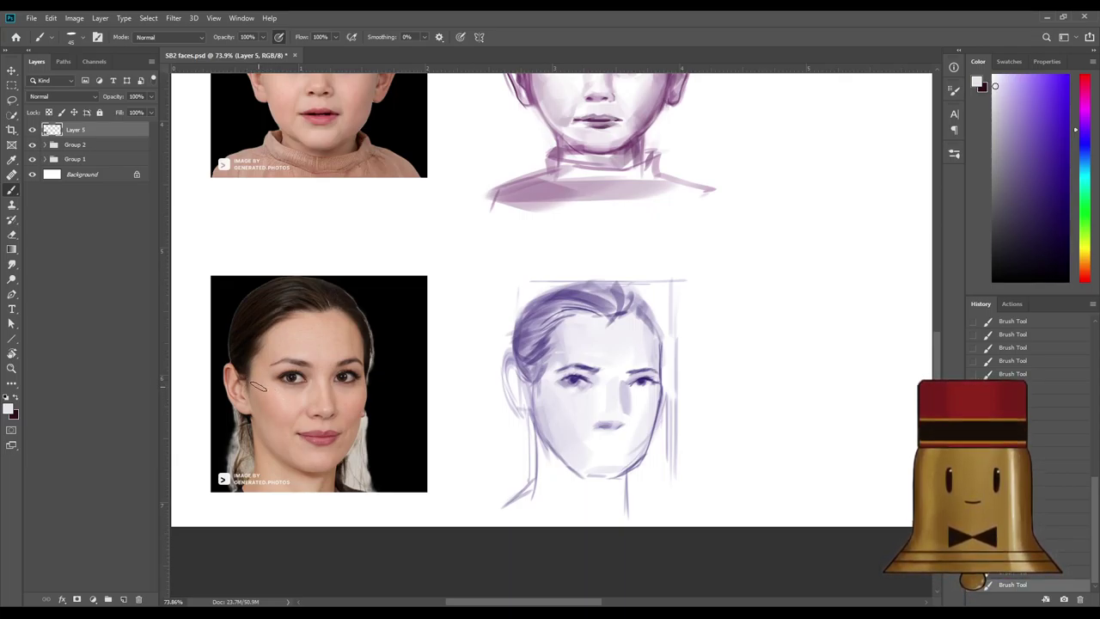
On a new layer over the woman's photo, draw pale plane lines down the left cheek and left temple.
click(123, 599)
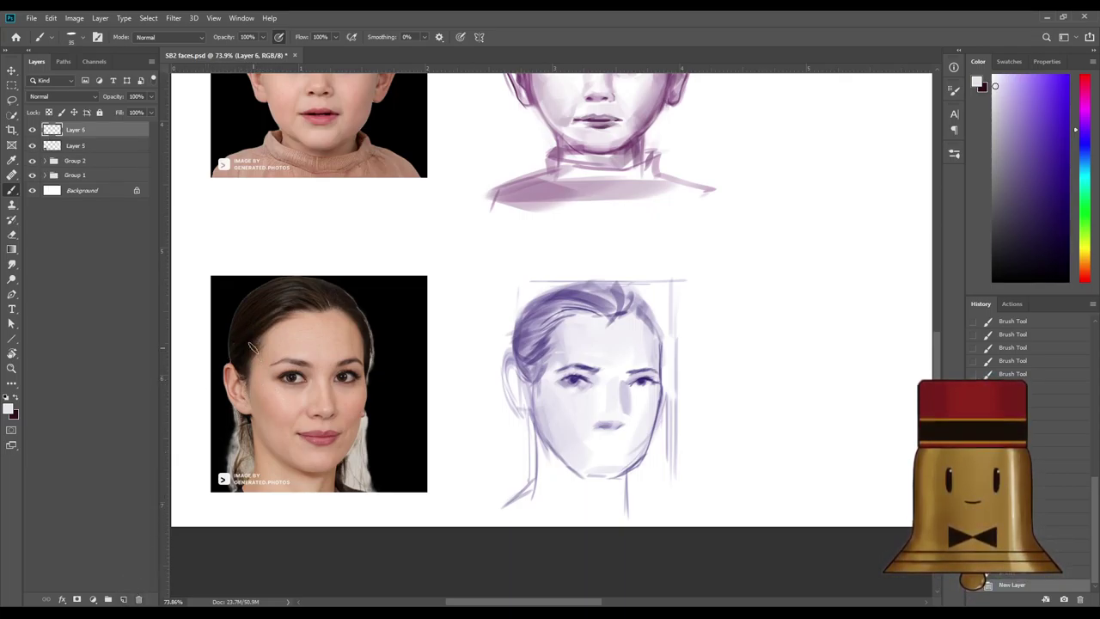
drag(244, 376, 301, 438)
key(ctrl+z)
mouse_move(244, 377)
mouse_down()
mouse_move(300, 457)
mouse_move(301, 478)
mouse_up()
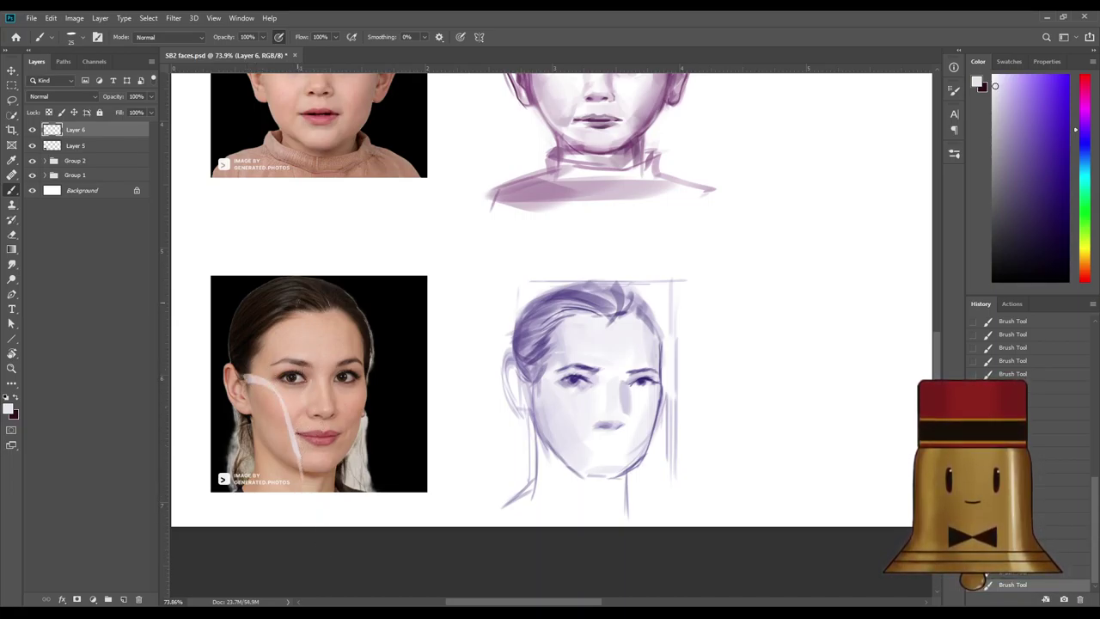
drag(283, 312, 291, 376)
key(ctrl+z)
drag(281, 311, 288, 368)
Fill the left temple, left cheek and forehead planes over the photo in pale violet with a large brush.
key(bracketright)
key(bracketright)
key(bracketright)
key(bracketright)
key(bracketright)
key(bracketright)
key(bracketright)
key(bracketright)
key(bracketright)
drag(261, 334, 269, 361)
key(bracketright)
key(bracketright)
key(bracketright)
key(bracketright)
drag(258, 423, 280, 418)
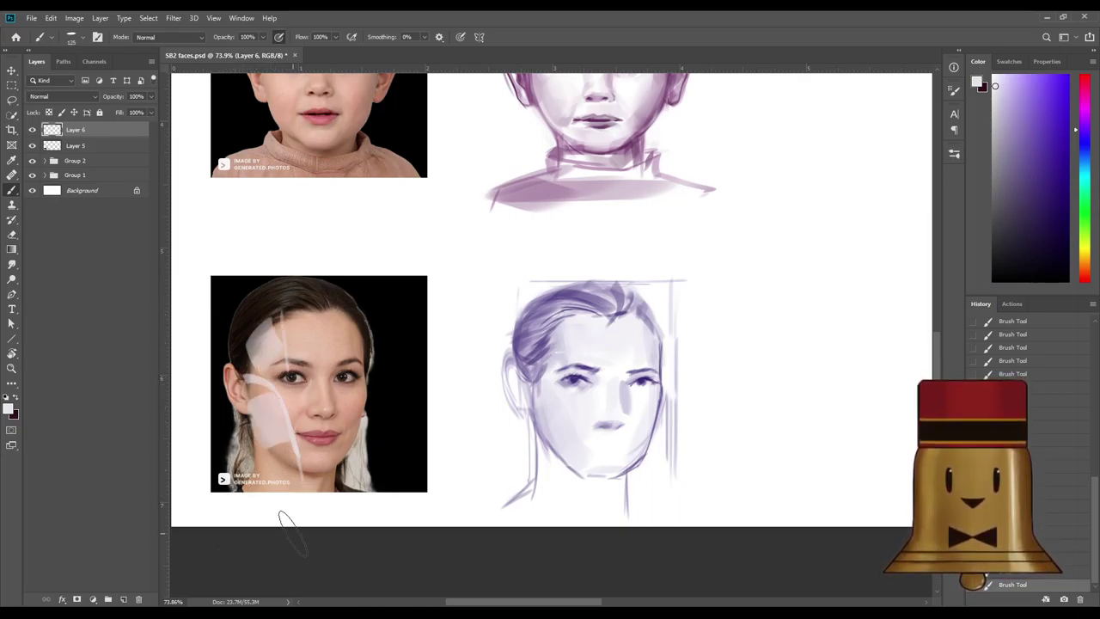
drag(301, 332, 344, 333)
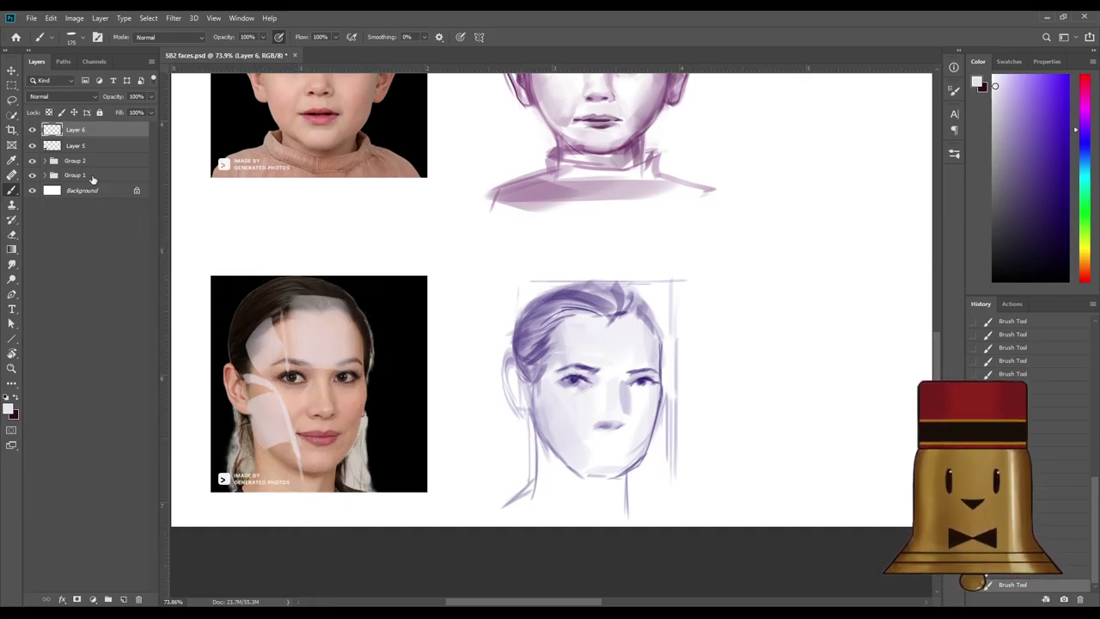
Hide and reshow the plane-marking layer to compare the marked planes with the bare photo.
click(32, 129)
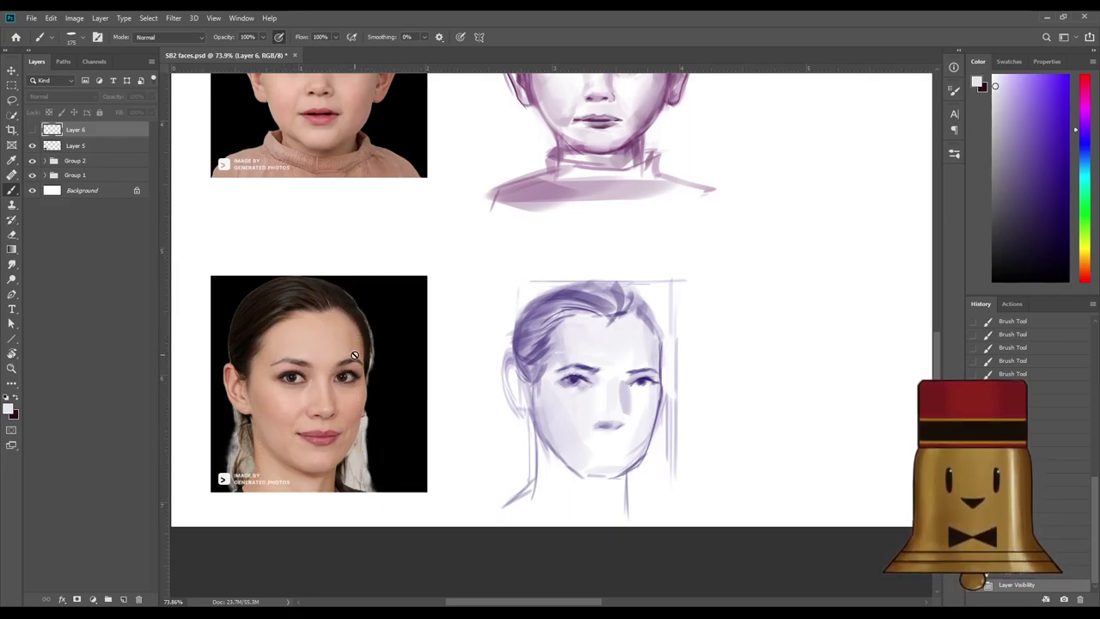
click(31, 129)
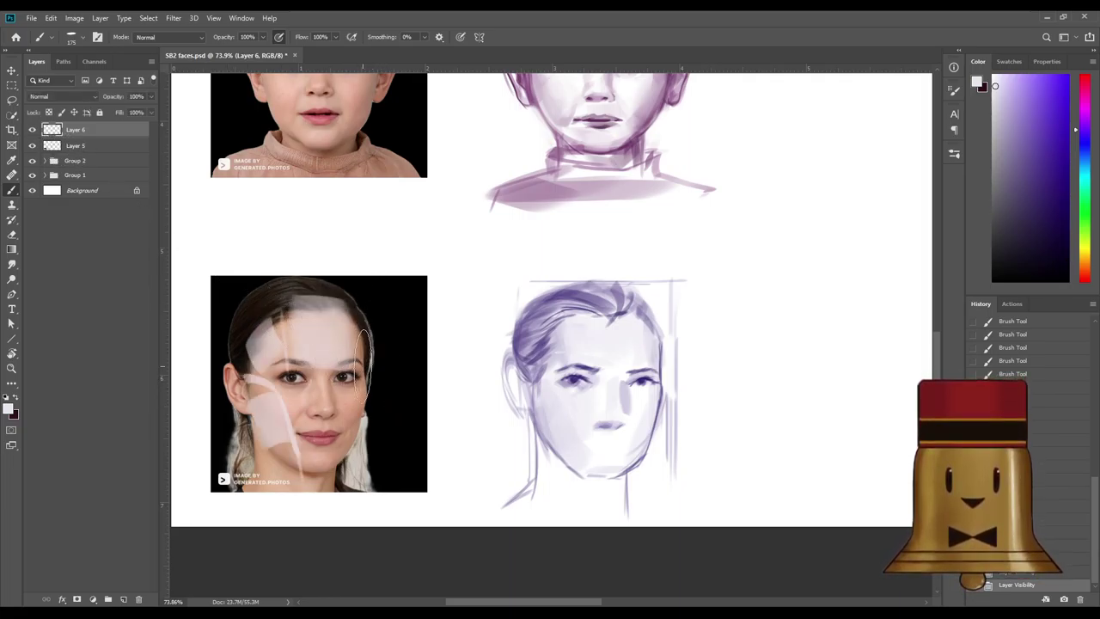
Add a new empty layer and delete Layer 6 with the pale plane markings over the woman's photo.
click(124, 599)
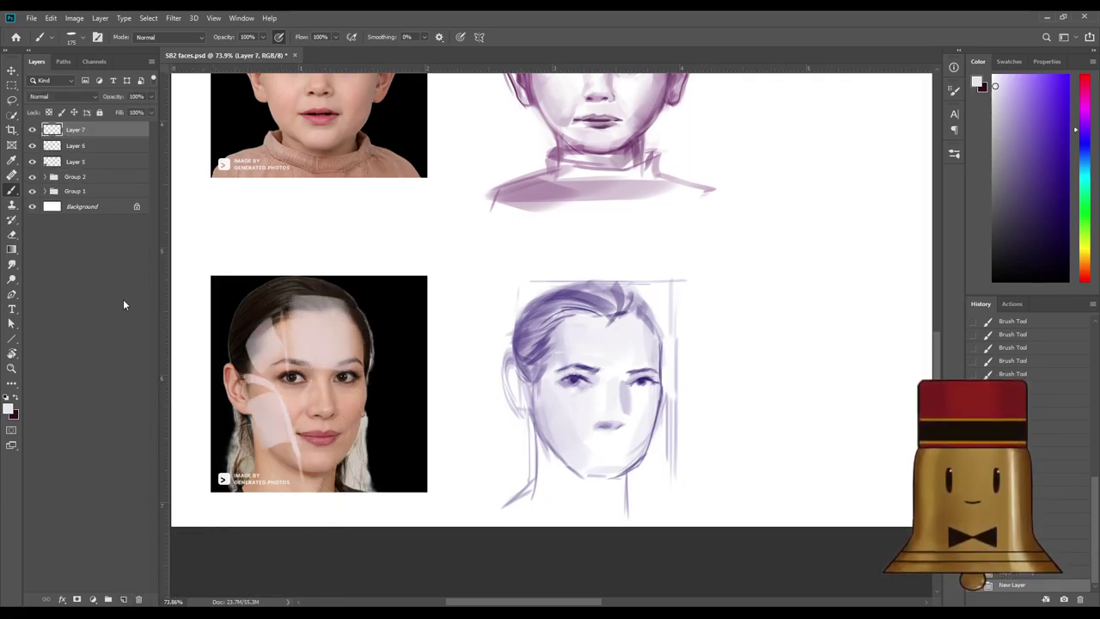
click(99, 148)
key(Delete)
Try outlining the forehead and right temple planes over the woman's photo with a small brush, and undo the strokes.
key([)
key([)
key([)
key([)
key([)
key([)
key([)
key([)
key([)
key([)
key([)
key([)
key([)
key([)
key([)
mouse_move(370, 366)
mouse_down()
mouse_move(363, 324)
mouse_move(349, 357)
mouse_up()
key(ctrl+z)
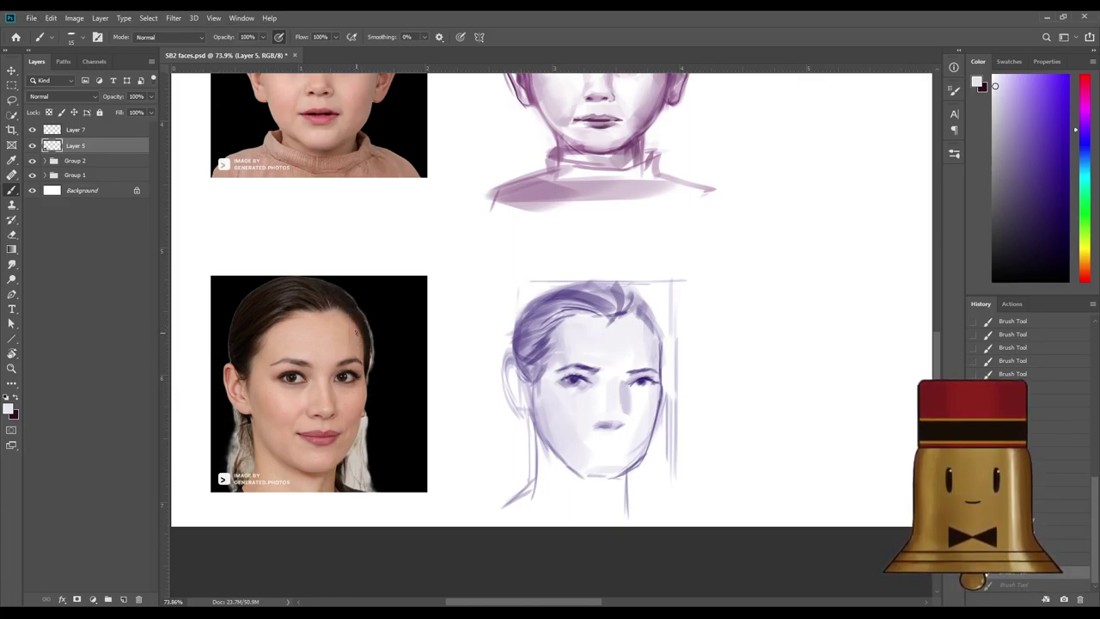
mouse_move(351, 318)
mouse_down()
mouse_move(361, 365)
mouse_move(365, 348)
mouse_move(354, 362)
mouse_move(361, 357)
mouse_move(275, 344)
mouse_move(278, 361)
mouse_up()
drag(277, 361, 350, 362)
drag(348, 308, 348, 357)
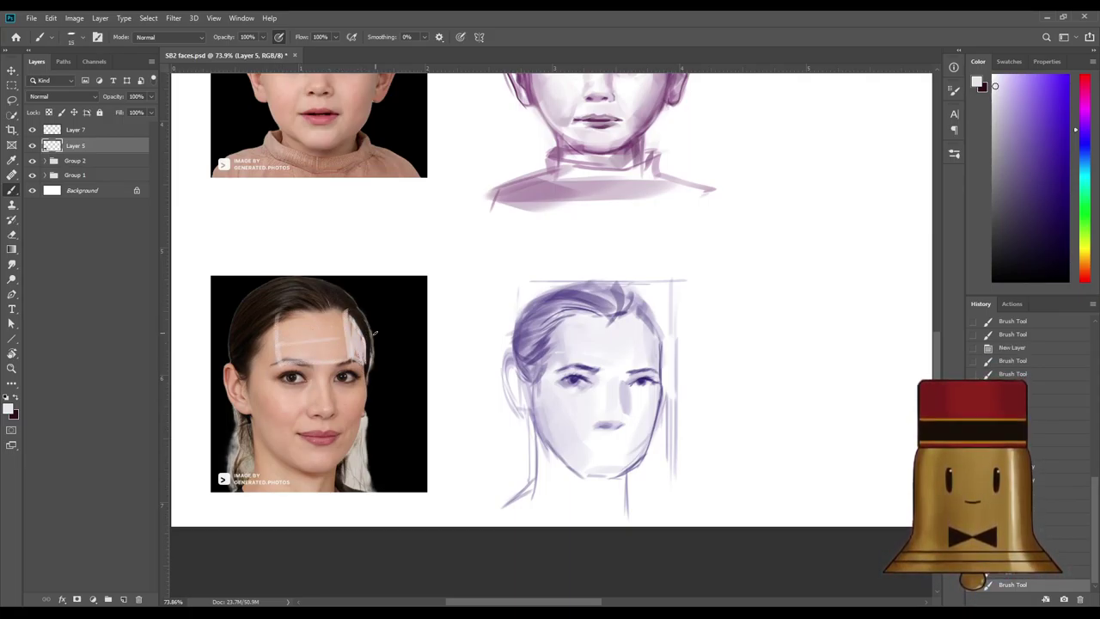
click(1021, 574)
key(ctrl+z)
key(ctrl+z)
key(ctrl+z)
key(ctrl+z)
key(ctrl+z)
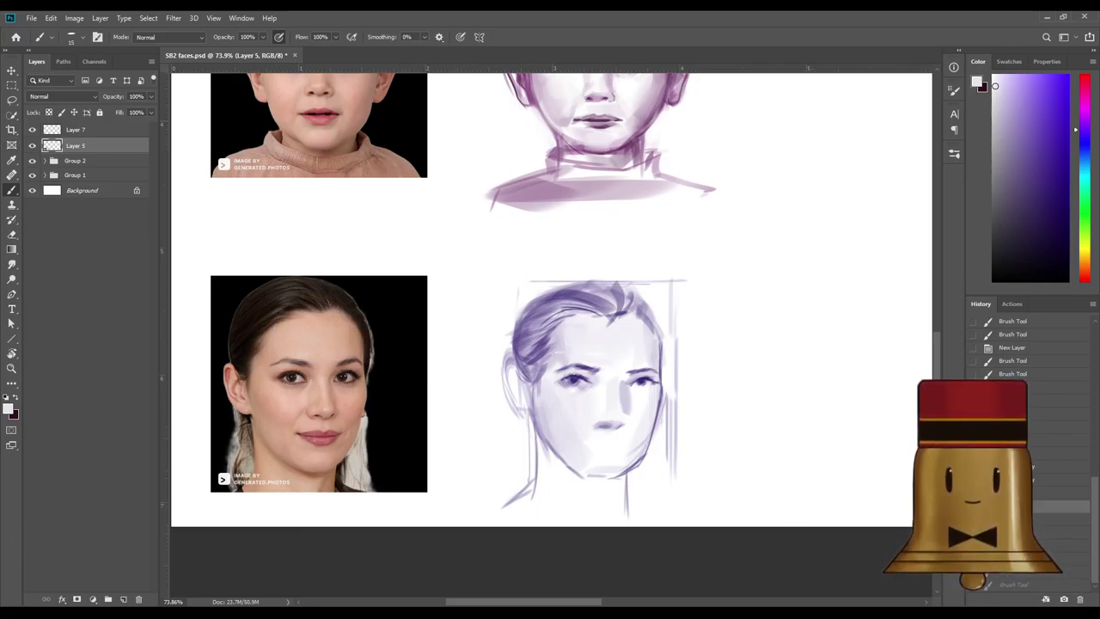
Delete the empty Layer 7.
click(94, 132)
key(Delete)
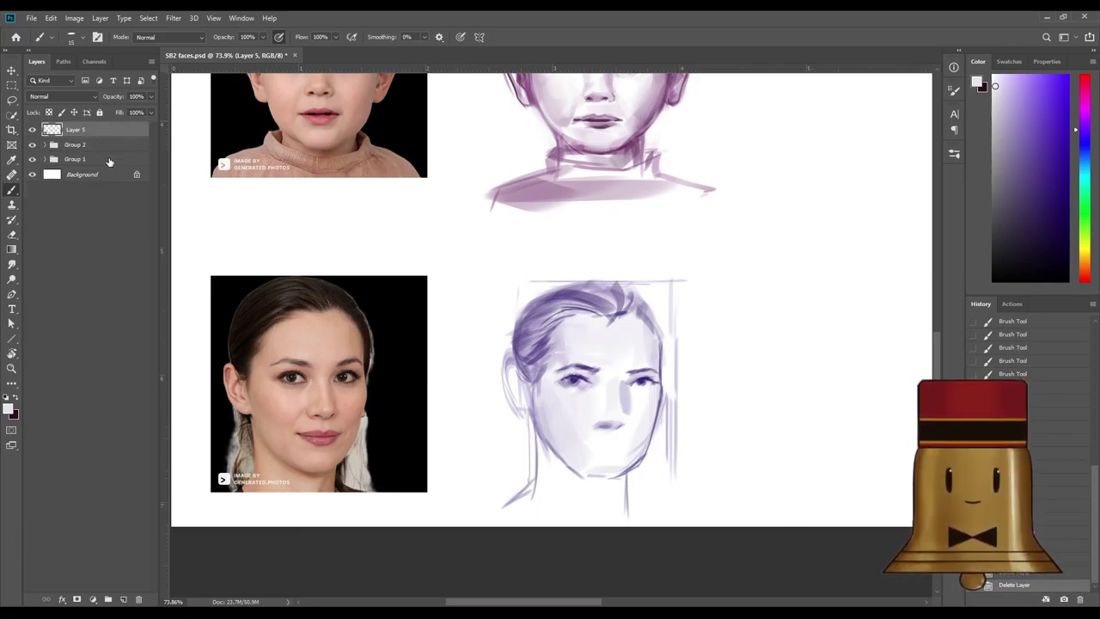
Blend the forehead, lower cheek and chin of the violet study with pale tones sampled from the face.
alt+click(569, 348)
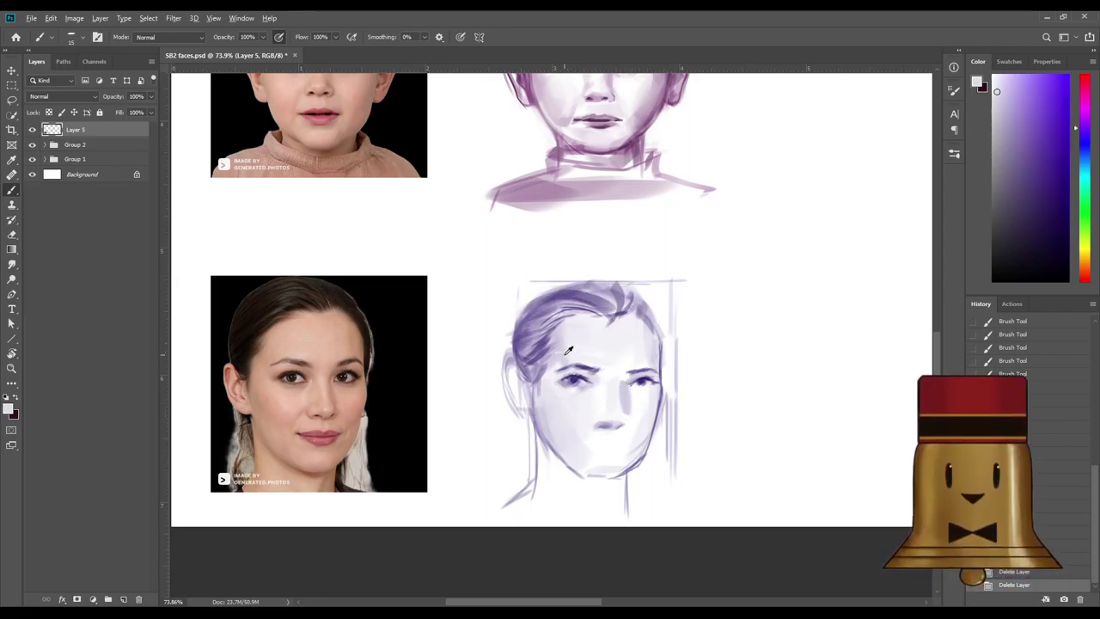
alt+click(584, 337)
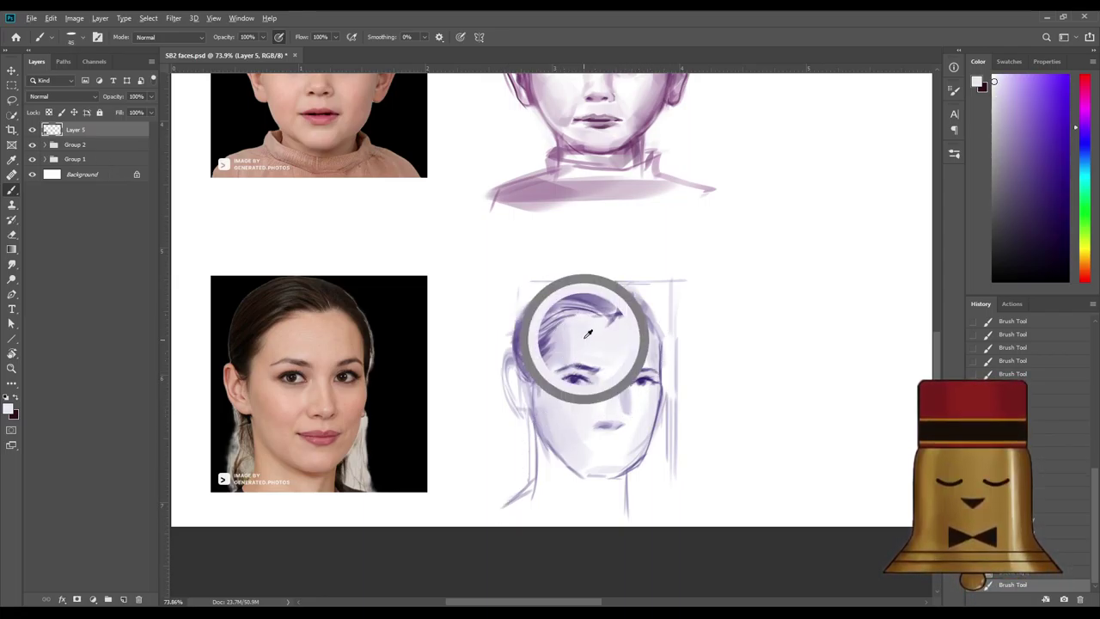
alt+click(585, 416)
key(])
mouse_move(588, 415)
mouse_down()
mouse_move(564, 400)
mouse_move(586, 460)
mouse_move(578, 436)
mouse_move(624, 466)
mouse_move(610, 458)
mouse_move(634, 443)
mouse_up()
mouse_move(634, 442)
mouse_down()
mouse_move(647, 421)
mouse_move(609, 473)
mouse_up()
alt+click(612, 417)
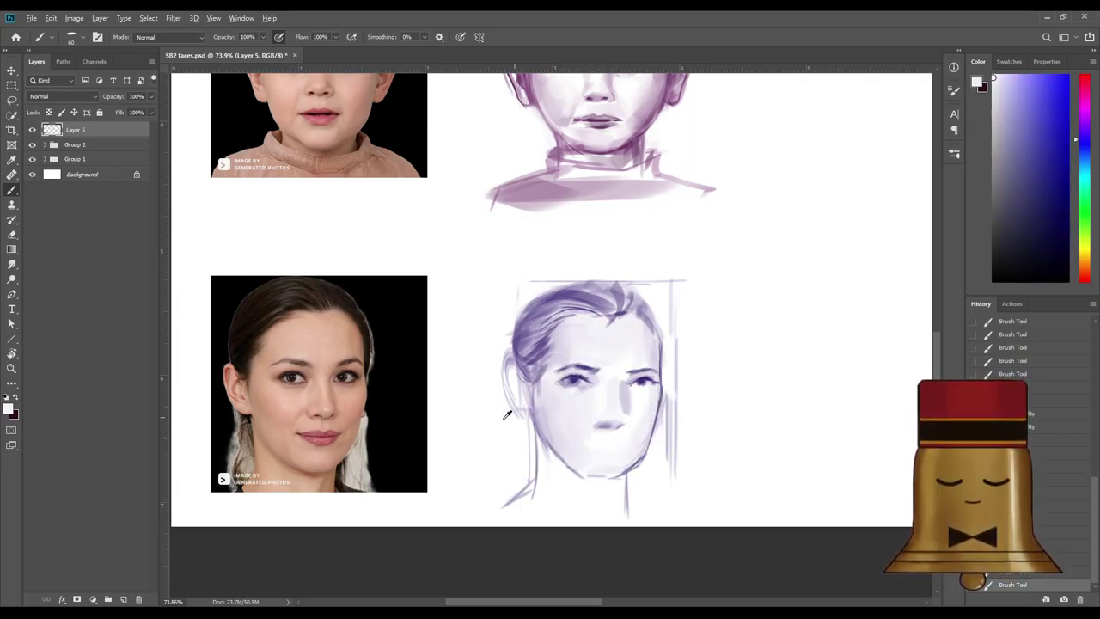
Paint a dark violet nostril at the nose's underside and soften its surroundings with sampled pale violets.
alt+click(585, 376)
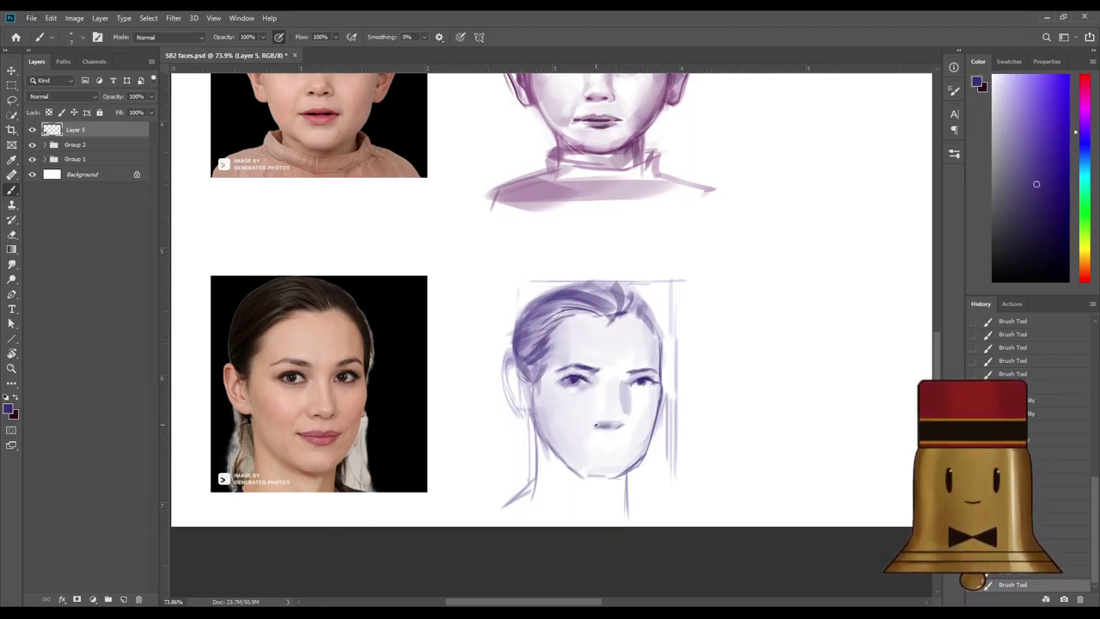
alt+click(608, 415)
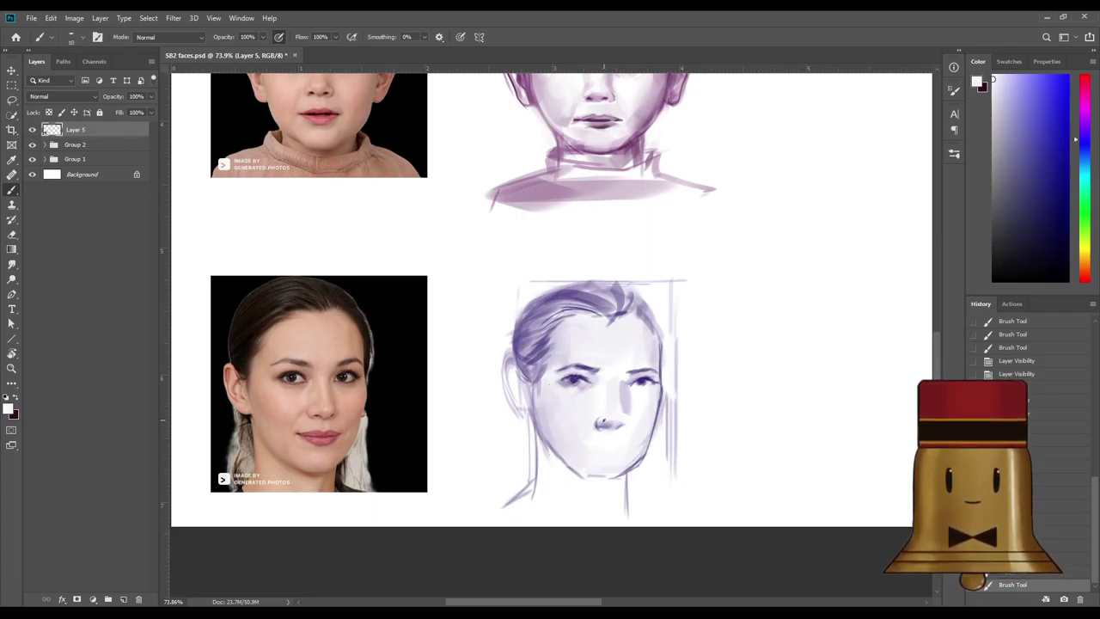
mouse_move(610, 417)
mouse_down()
mouse_move(623, 417)
mouse_move(602, 420)
mouse_move(608, 434)
mouse_up()
alt+click(643, 369)
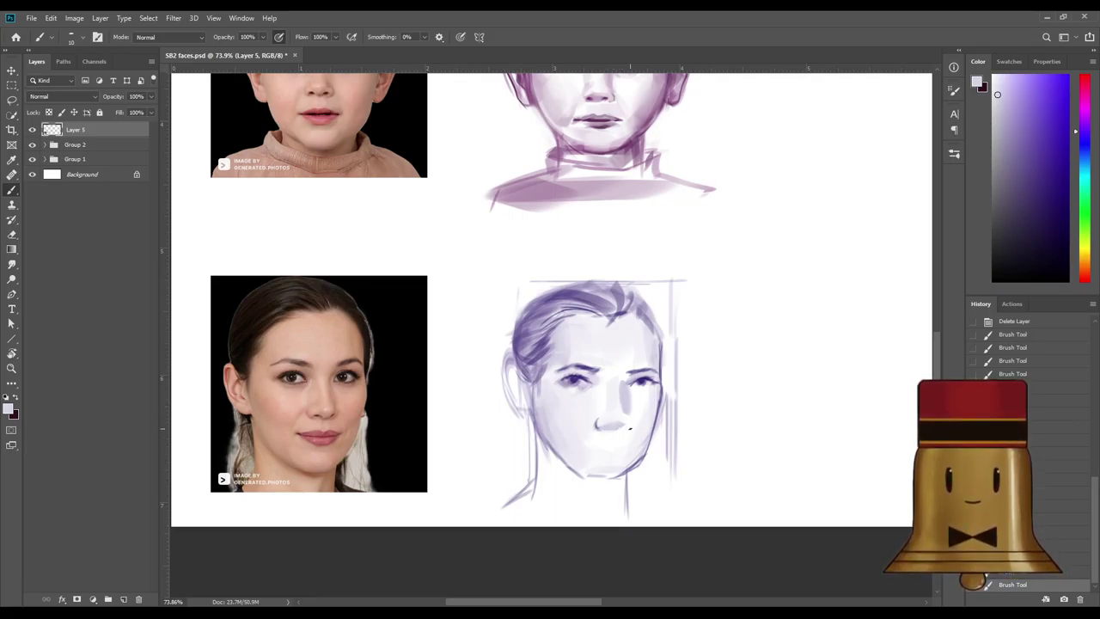
alt+click(624, 411)
drag(618, 419, 619, 423)
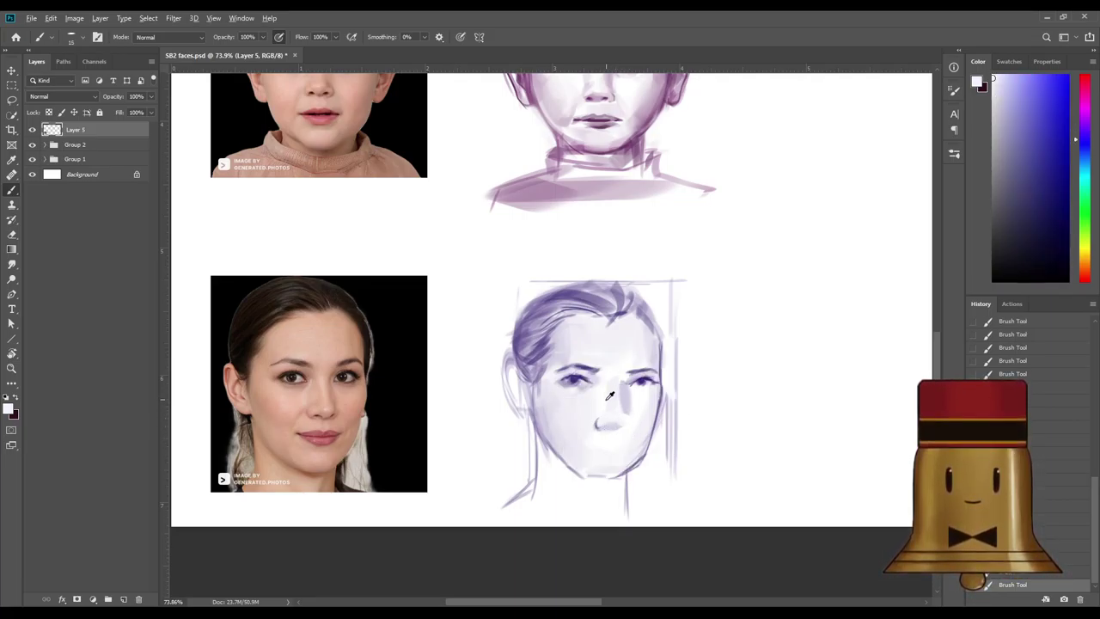
Blend the nose bridge and the area below the left eye's inner corner with pale violets sampled nearby.
alt+click(600, 391)
alt+click(604, 382)
alt+click(593, 406)
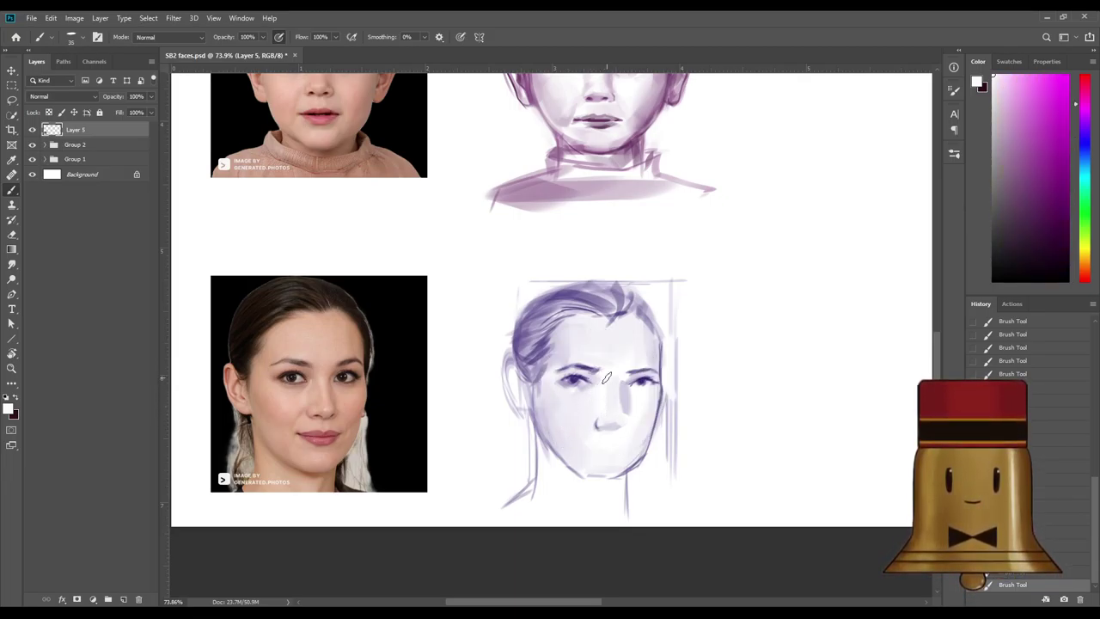
alt+click(593, 351)
alt+click(583, 383)
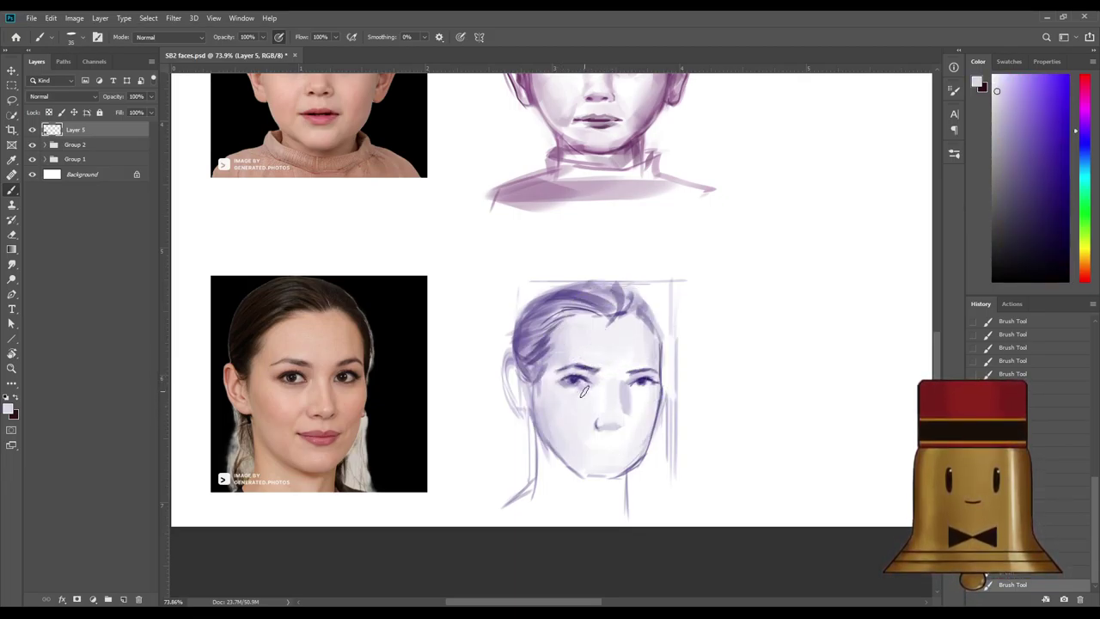
Try adding dark violet strokes around the left eye with a finer brush.
alt+click(650, 374)
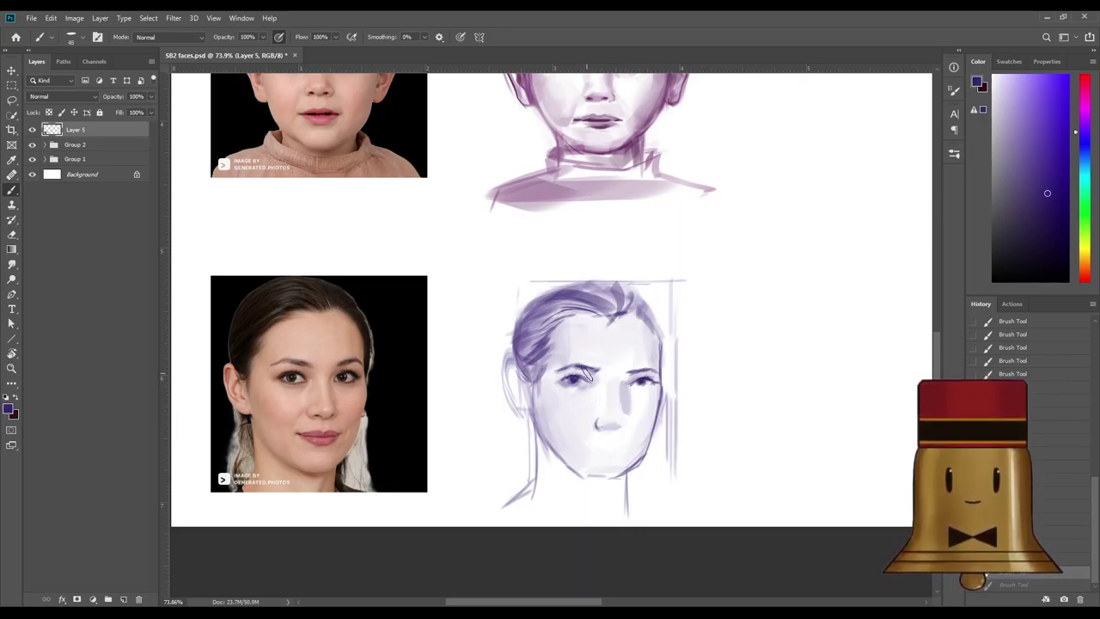
key([)
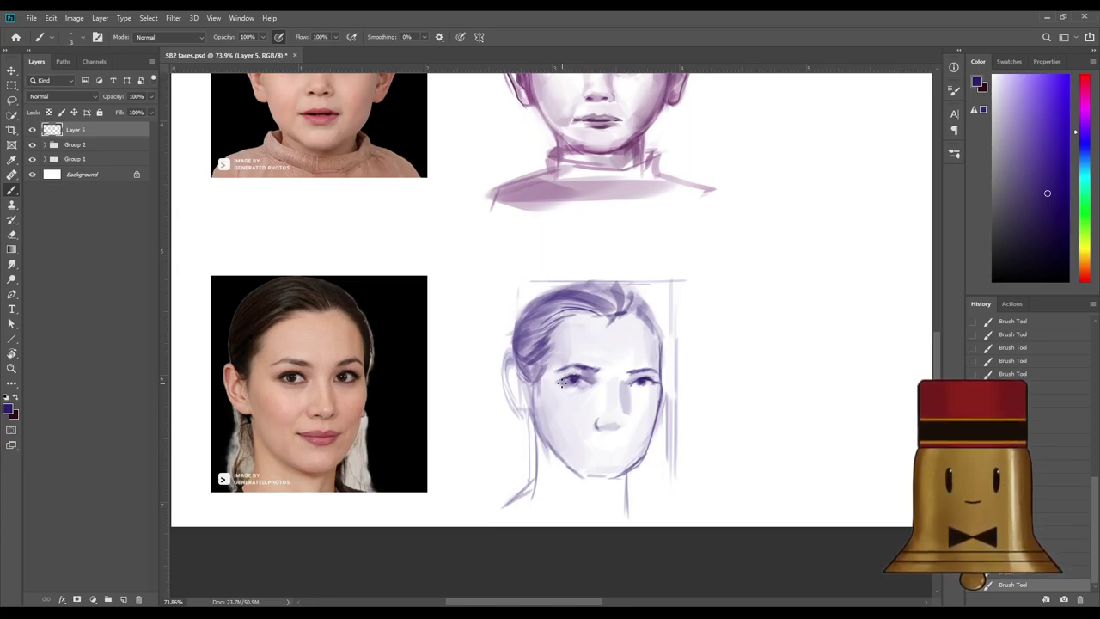
drag(554, 390, 573, 386)
key(ctrl+z)
key(ctrl+z)
key(ctrl+z)
Touch up the inner end of the left eyebrow and the eye corner with violets sampled from the study.
alt+click(587, 376)
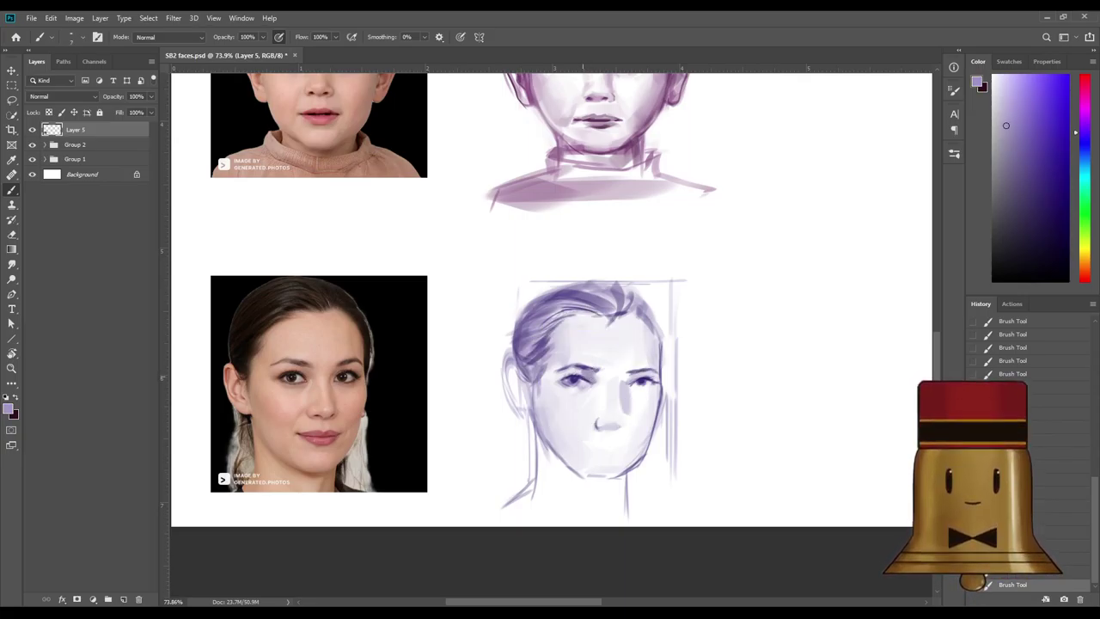
alt+click(582, 373)
alt+click(575, 315)
key(])
key(])
Lasso the left eye with its eyebrow and move them slightly up and toward the nose, then clear the selection.
key(l)
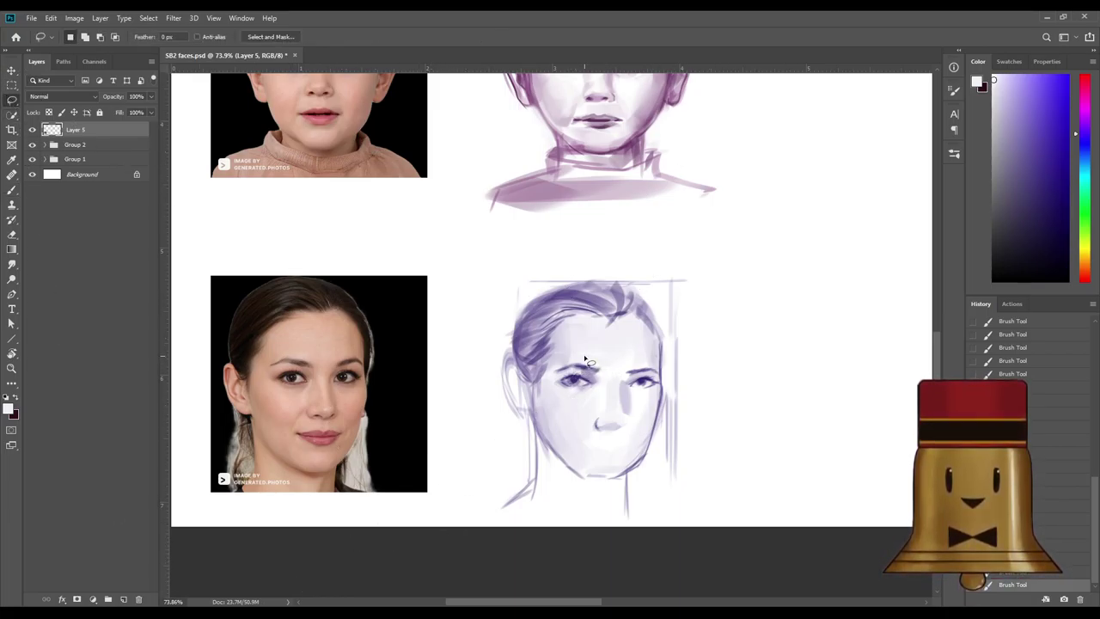
mouse_move(582, 359)
mouse_down()
mouse_move(558, 391)
mouse_move(582, 398)
mouse_move(604, 356)
mouse_move(585, 390)
mouse_up()
key(ctrl+t)
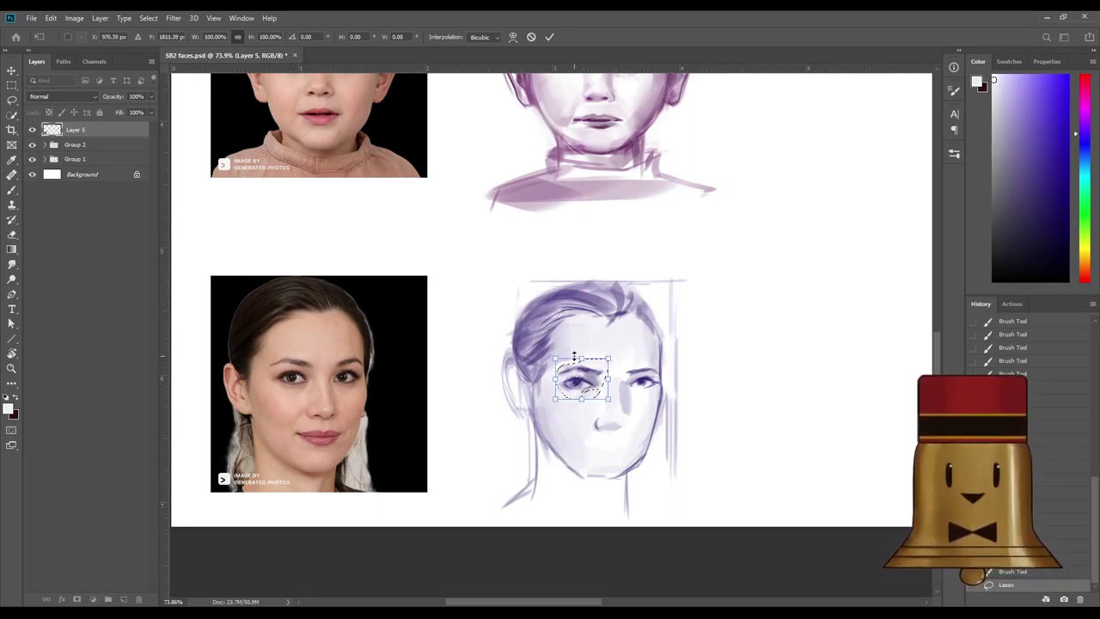
scroll(559, 376, up, 5)
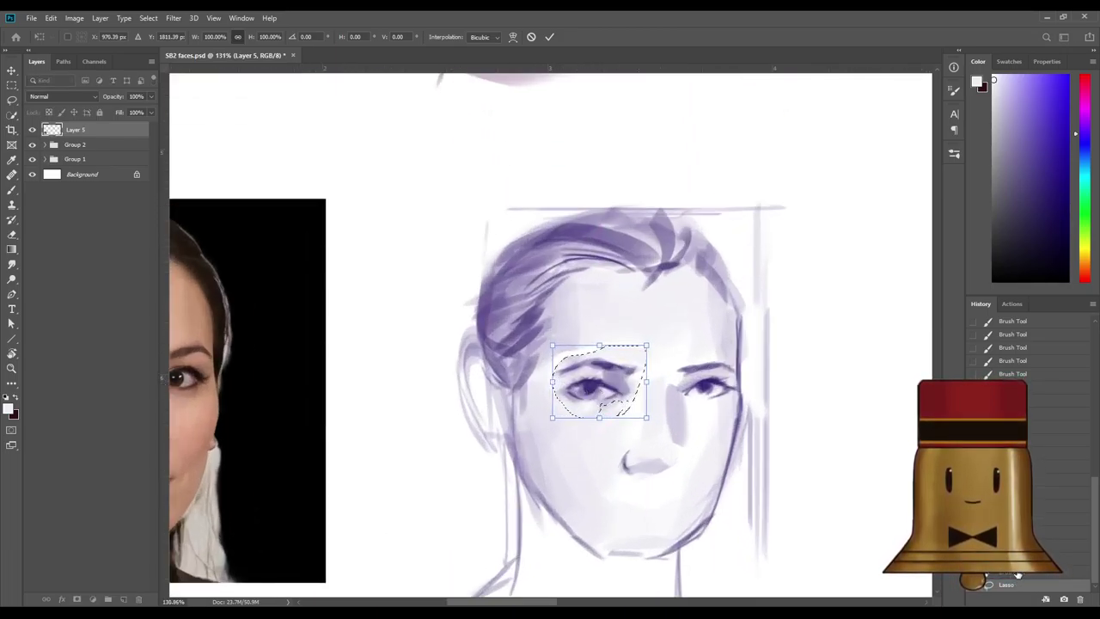
drag(604, 401, 611, 397)
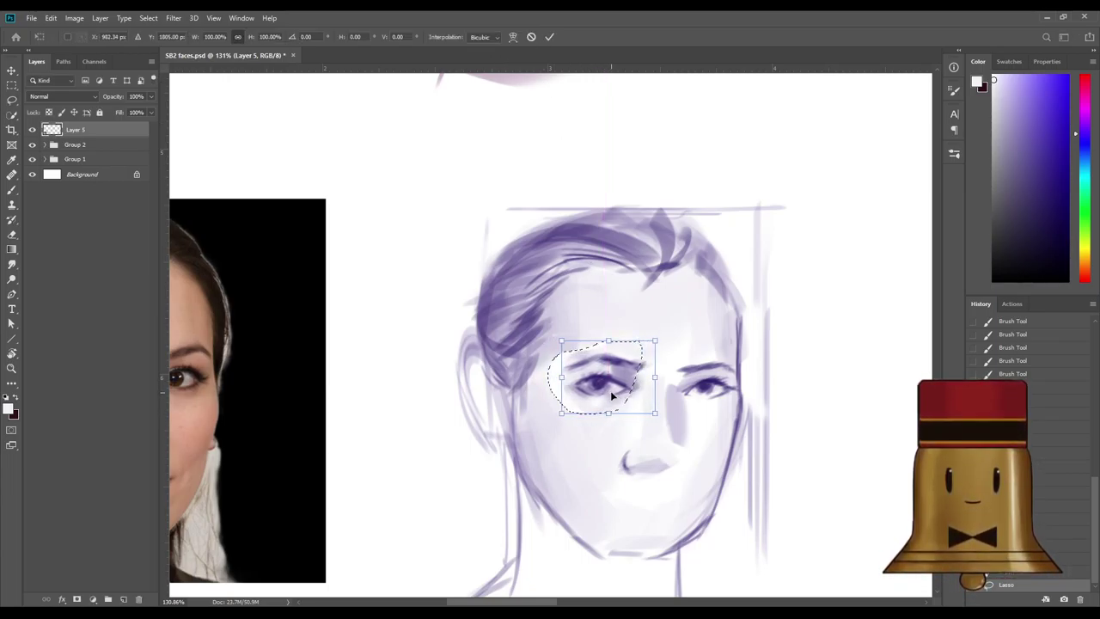
scroll(624, 406, down, 3)
scroll(617, 413, up, 1)
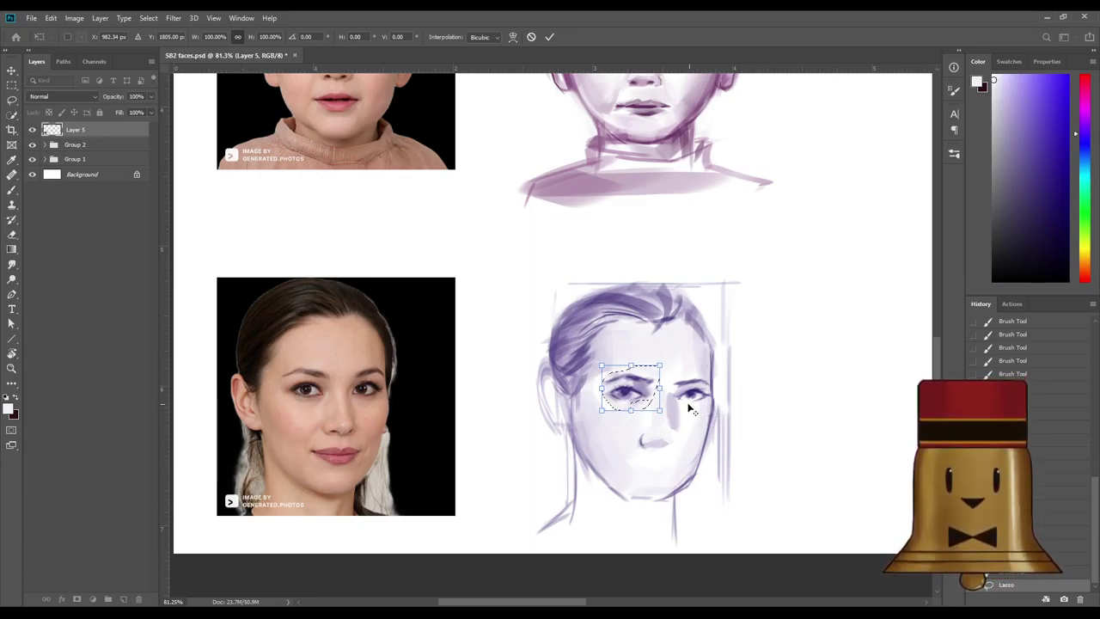
scroll(640, 396, up, 3)
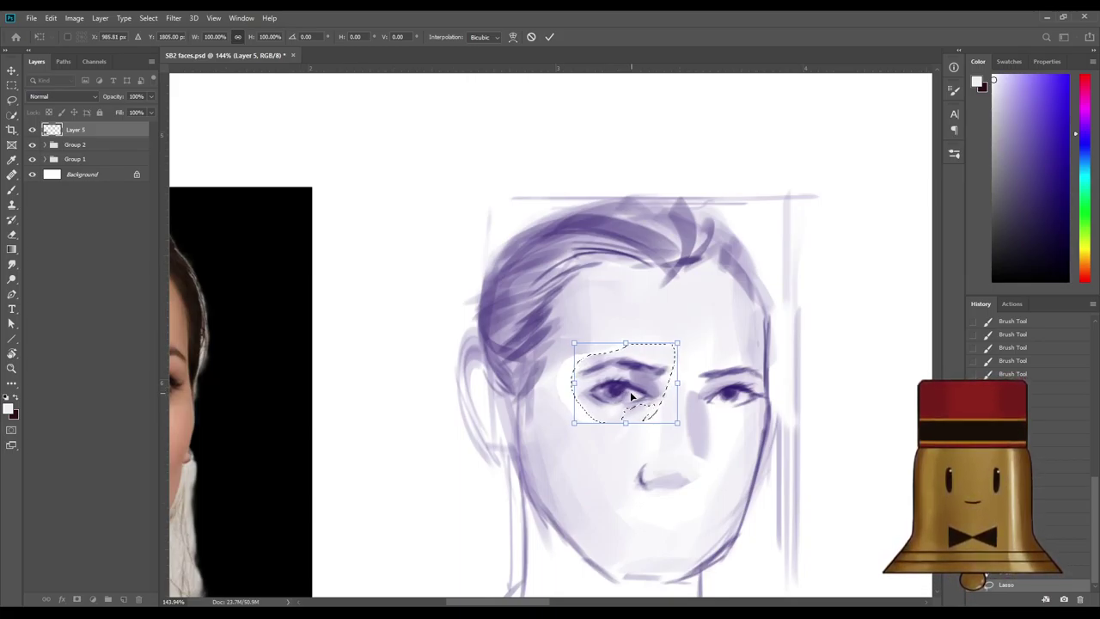
click(550, 36)
key(ctrl+d)
scroll(640, 369, down, 4)
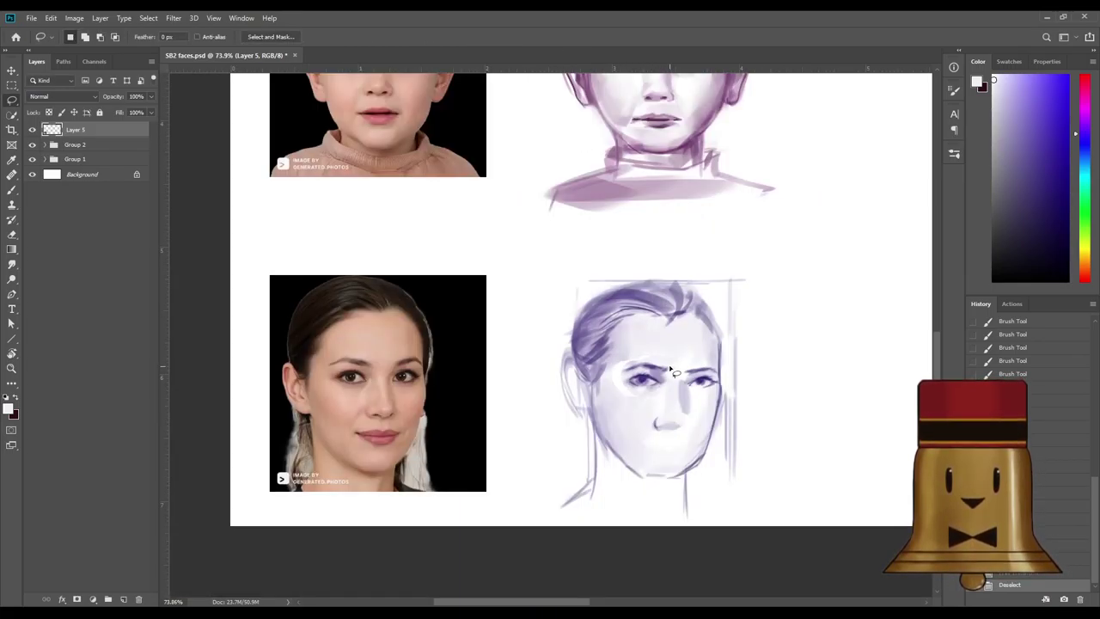
scroll(640, 369, up, 2)
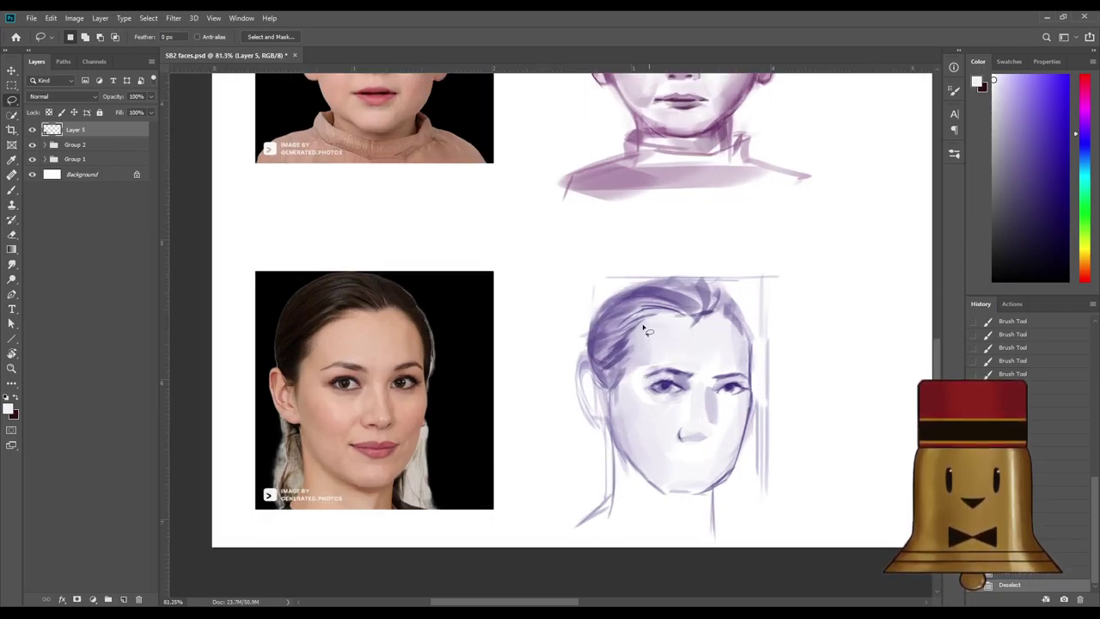
Cover the pale gap around the moved left eye with violets sampled from the surrounding skin, using a larger brush.
key(b)
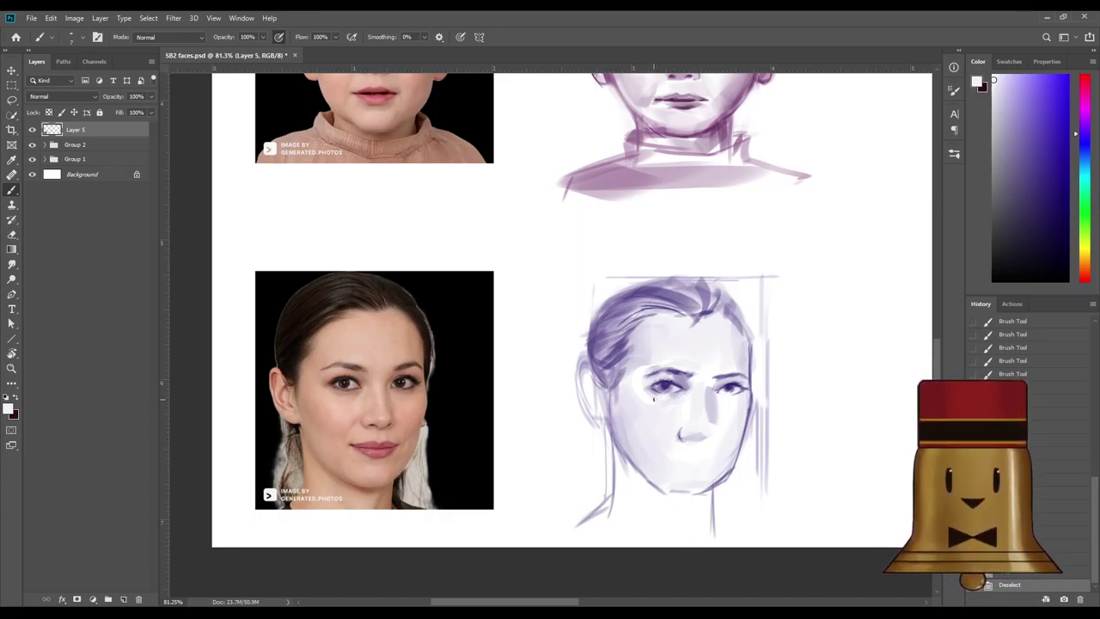
alt+click(658, 391)
key(])
key(])
key(])
key(])
key(])
key(])
key(])
mouse_move(651, 399)
mouse_down()
mouse_move(641, 405)
mouse_move(629, 386)
mouse_move(636, 368)
mouse_up()
alt+click(627, 384)
alt+click(649, 363)
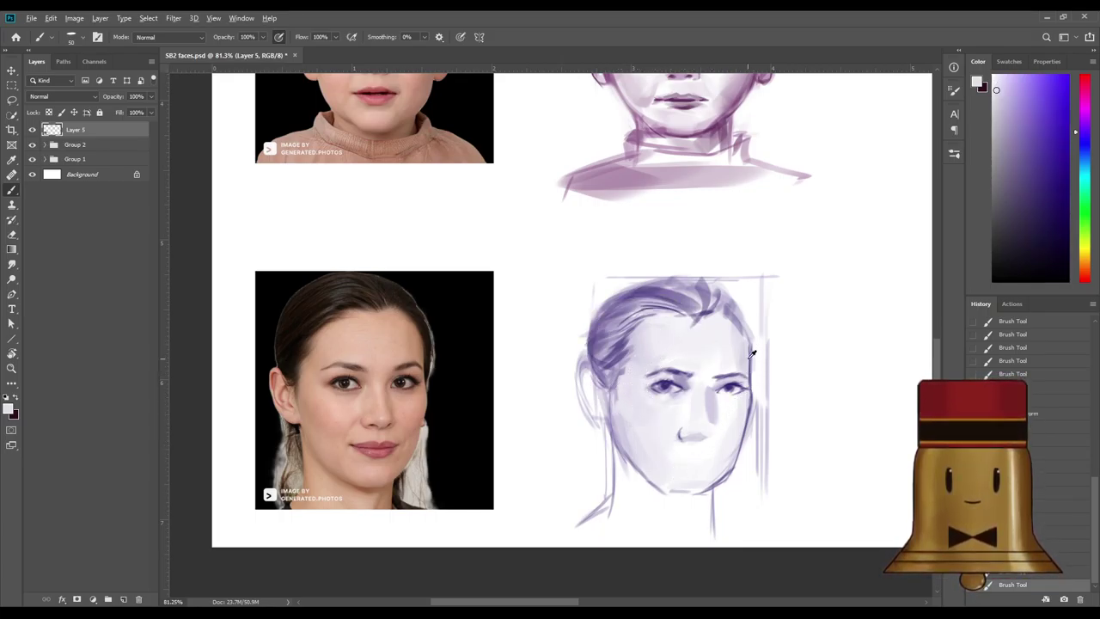
Shade the socket beside the left eye's outer corner with sampled violets, adjusting the brush size.
alt+click(683, 374)
alt+click(678, 378)
mouse_move(646, 386)
mouse_down()
mouse_move(631, 399)
mouse_move(651, 392)
mouse_up()
key(ctrl+z)
key([)
key([)
key([)
key([)
key([)
key(])
key(])
key(])
key(])
mouse_move(651, 392)
mouse_down()
mouse_move(661, 436)
mouse_move(641, 384)
mouse_up()
alt+click(644, 404)
key([)
drag(648, 379, 637, 383)
Extend the outer left eyebrow and darken the hairline above the left temple with a small brush in sampled violet.
alt+click(692, 346)
alt+click(668, 372)
key([)
key([)
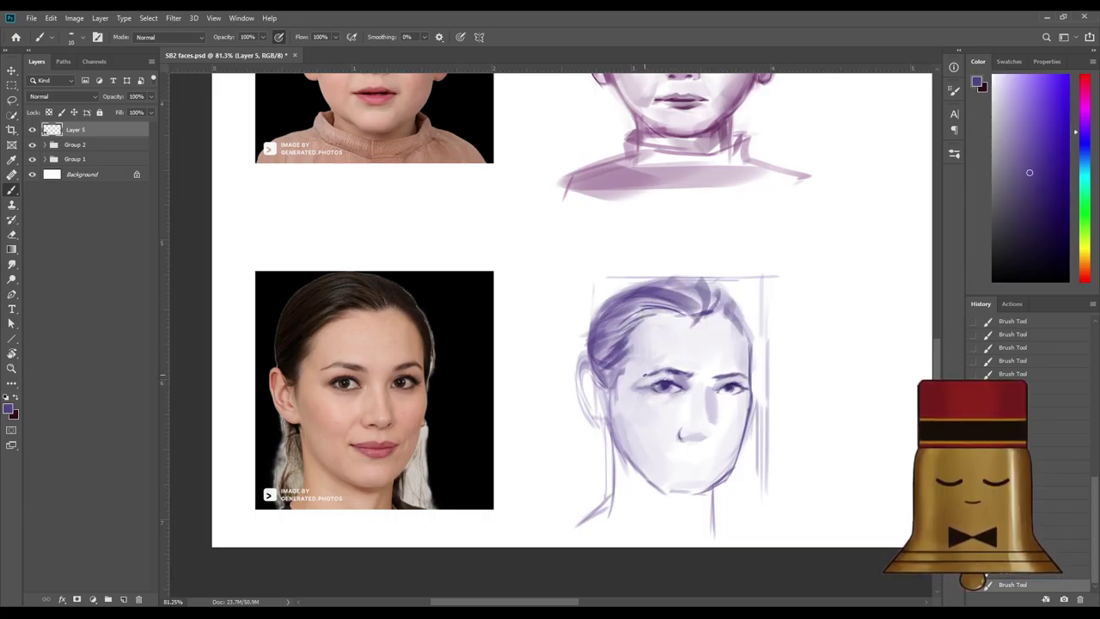
mouse_move(616, 353)
mouse_down()
mouse_move(614, 369)
mouse_move(626, 340)
mouse_move(603, 334)
mouse_move(625, 302)
mouse_up()
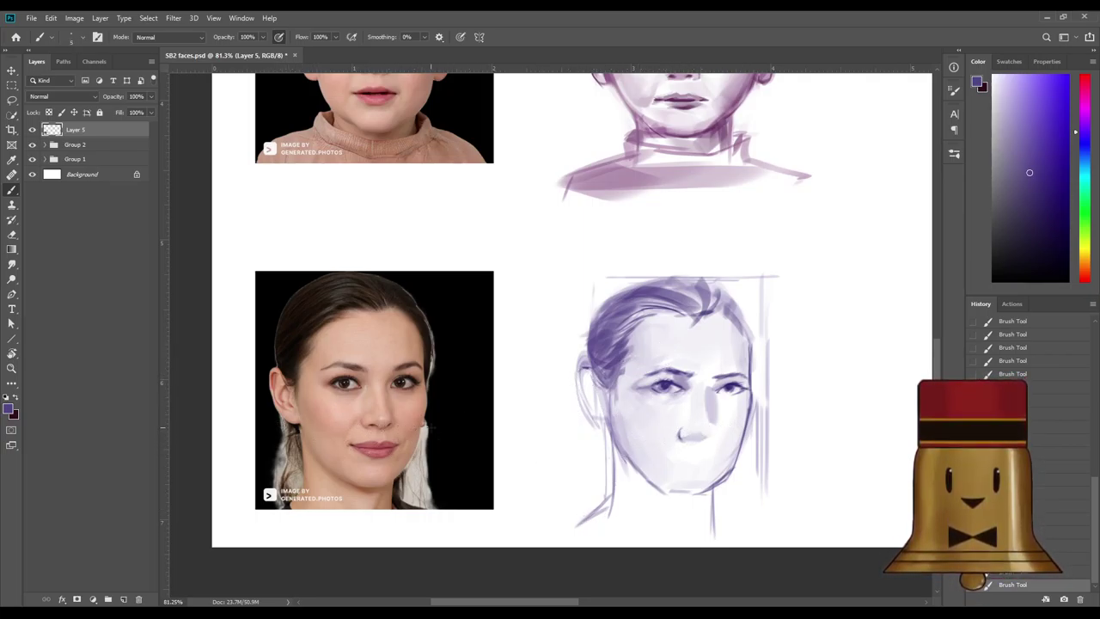
Paint out the nostril and the nose's underside with sampled pale violets, using a larger brush.
alt+click(684, 443)
key(bracketright)
key(bracketright)
key(bracketright)
key(bracketright)
key(bracketright)
key(bracketright)
key(bracketright)
key(bracketright)
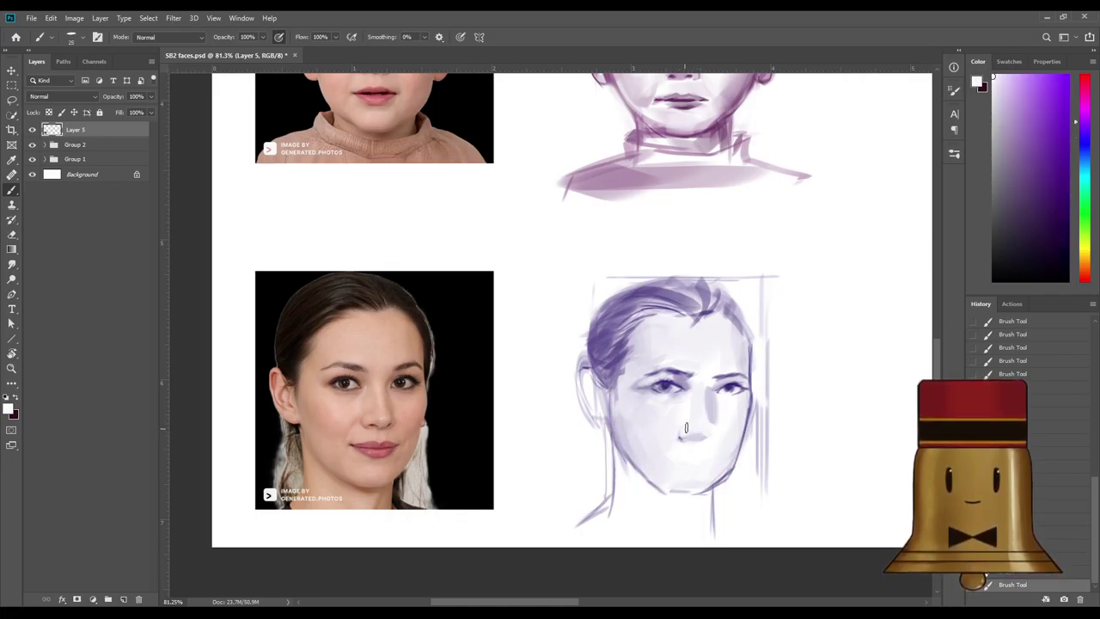
drag(686, 428, 698, 442)
alt+click(676, 429)
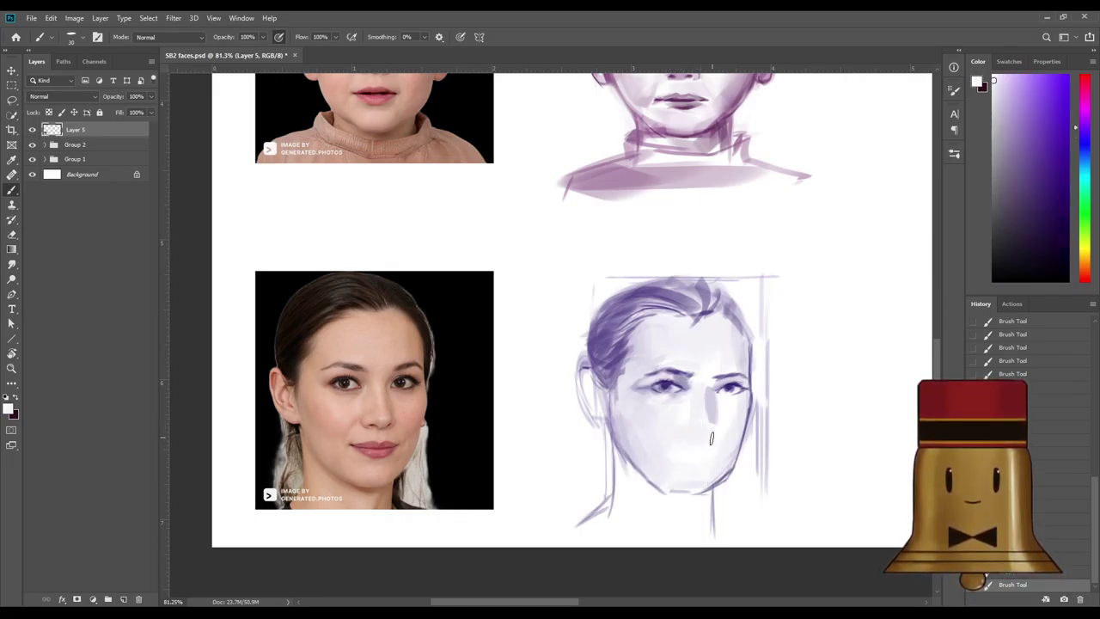
Repaint the underside of the nose as a soft mid-violet shape, sampling dark, medium and pale violets from the face.
alt+click(734, 379)
alt+click(705, 422)
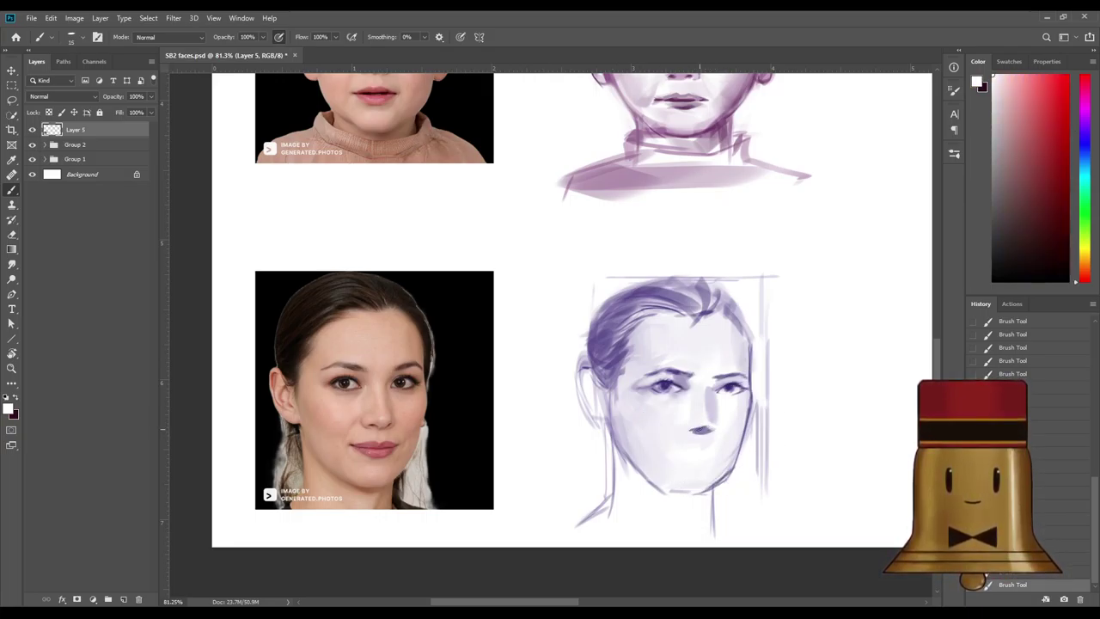
alt+click(698, 430)
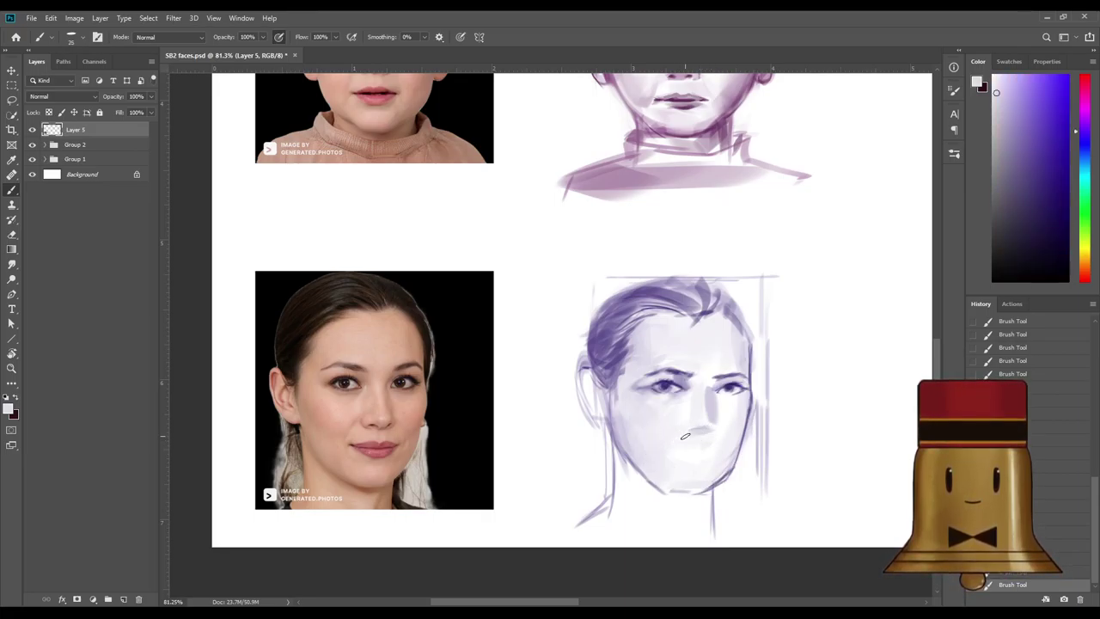
alt+click(730, 384)
alt+click(700, 423)
alt+click(707, 421)
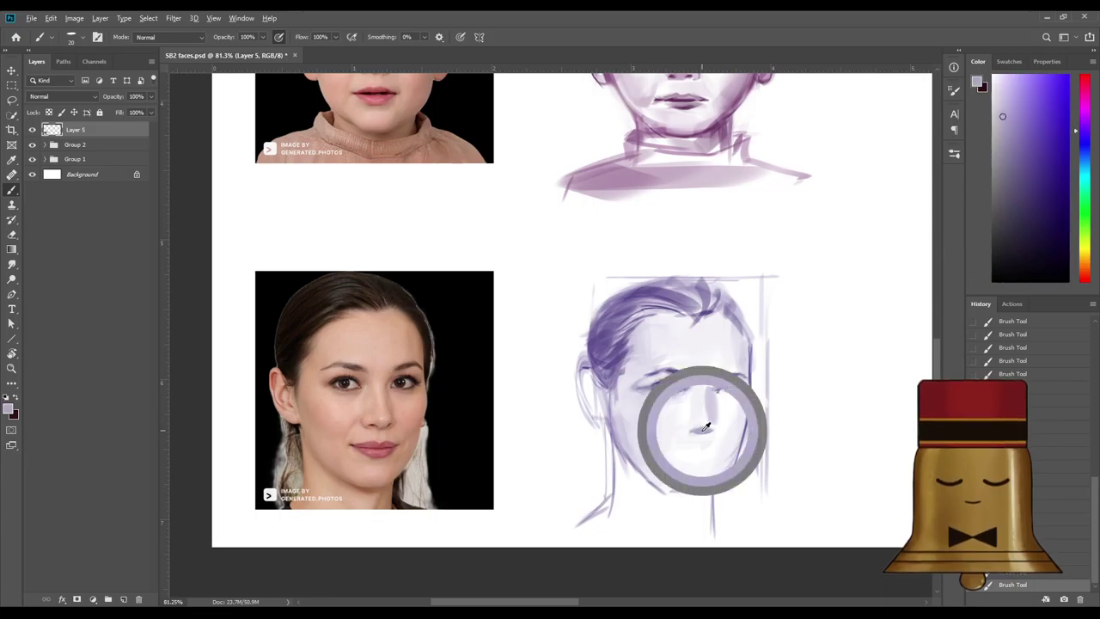
alt+click(693, 410)
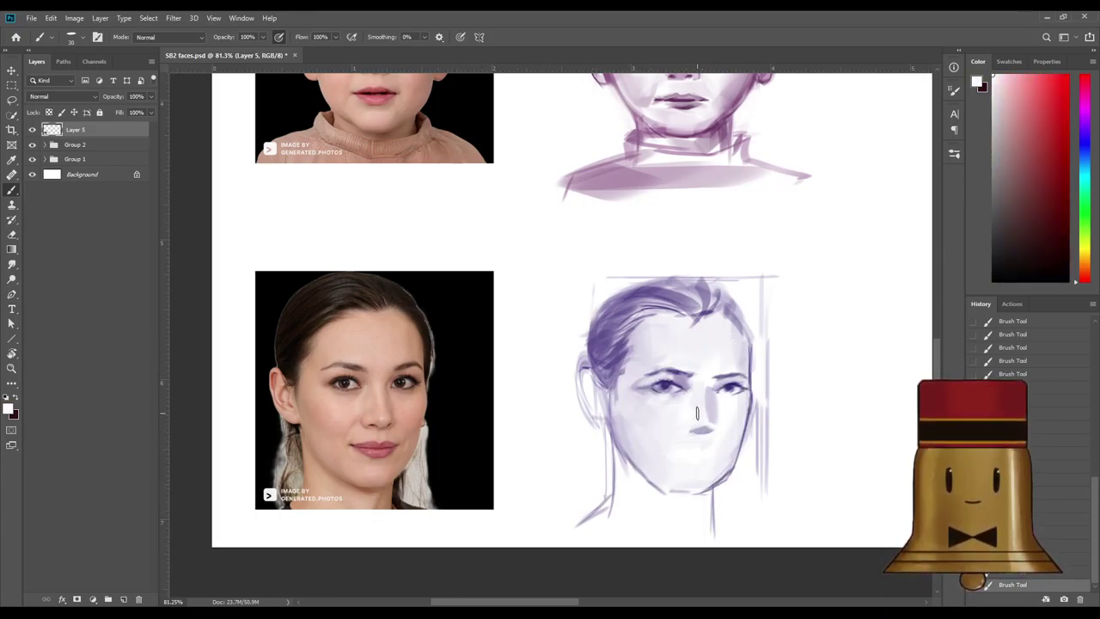
Outline the nose's left wing in dark sampled violet with a small brush, then soften it with a pale tint.
alt+click(677, 378)
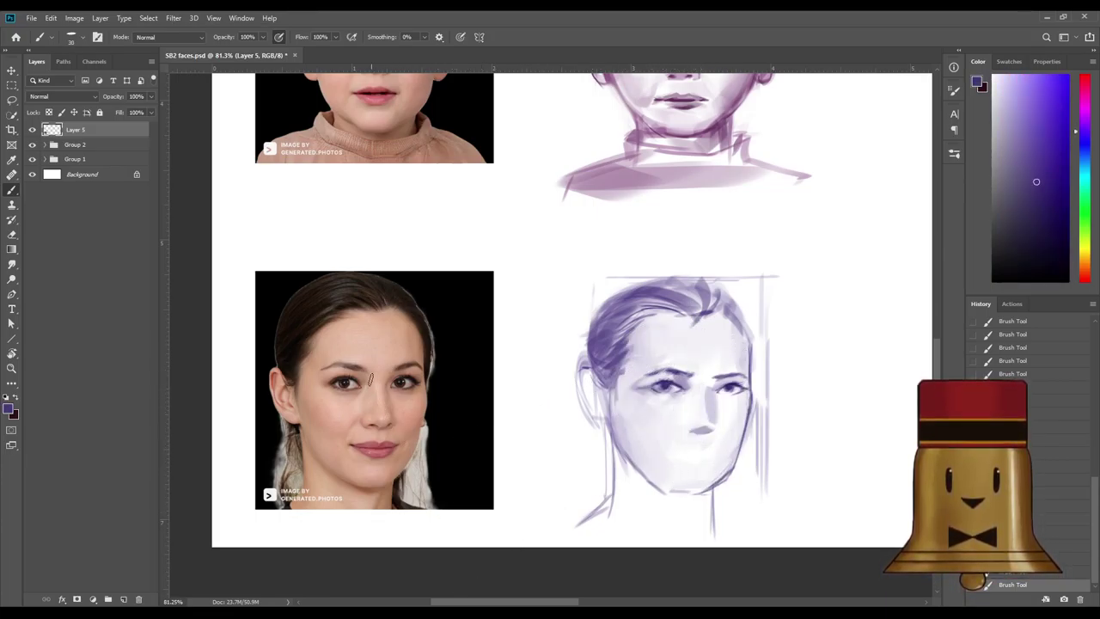
key([)
key([)
key([)
key(ctrl+z)
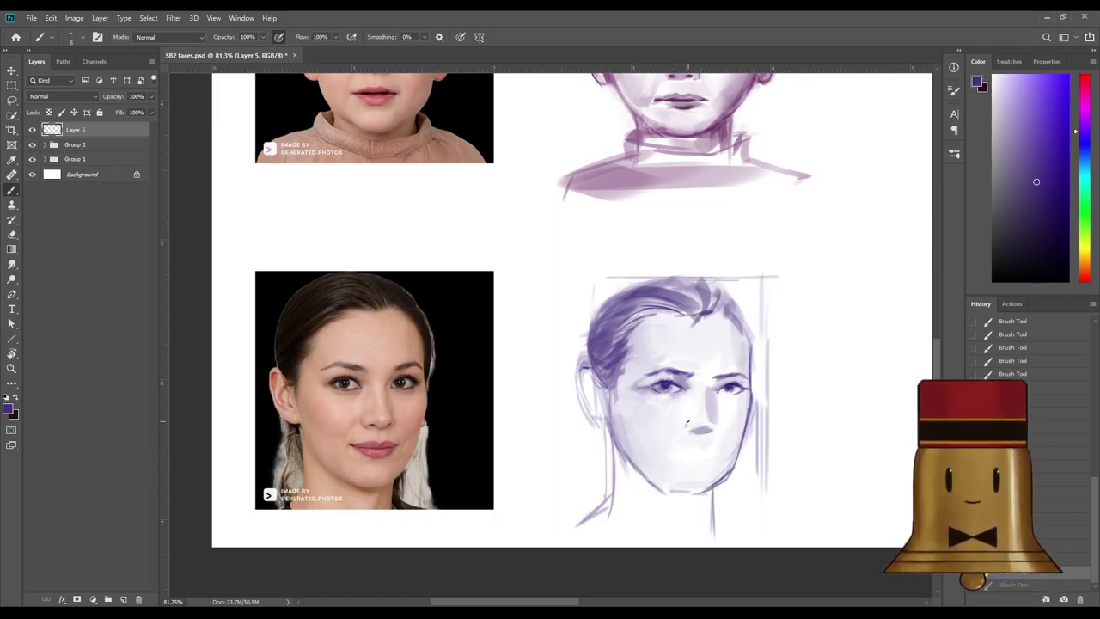
key(ctrl+z)
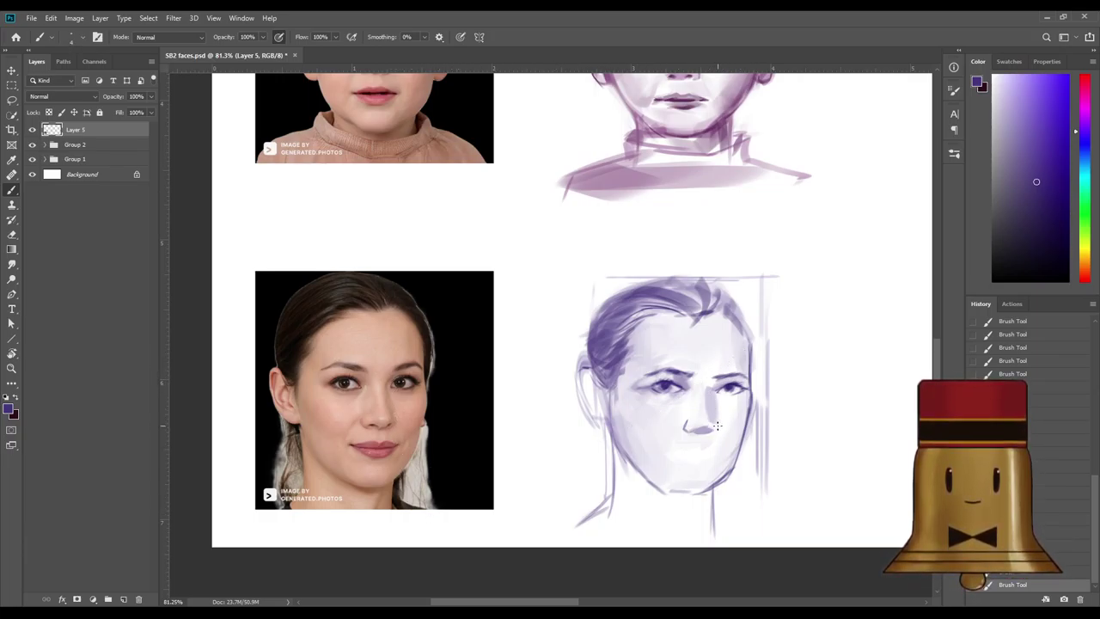
alt+click(685, 424)
alt+click(692, 415)
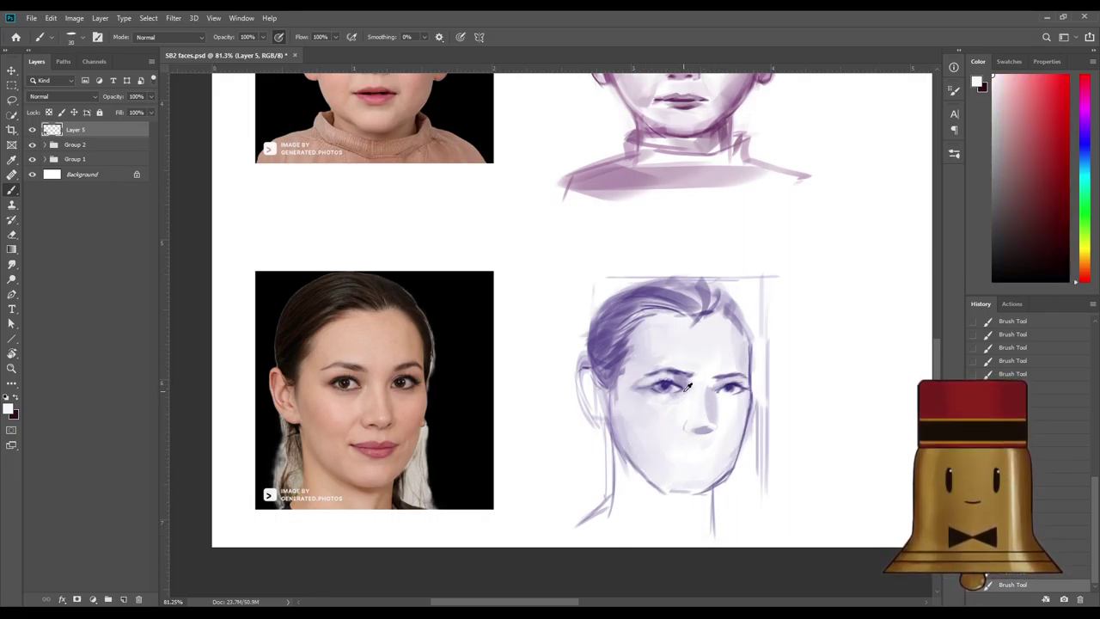
Shade the left wing of the nose with light violets and try dark nostrils beneath the tip.
alt+click(684, 391)
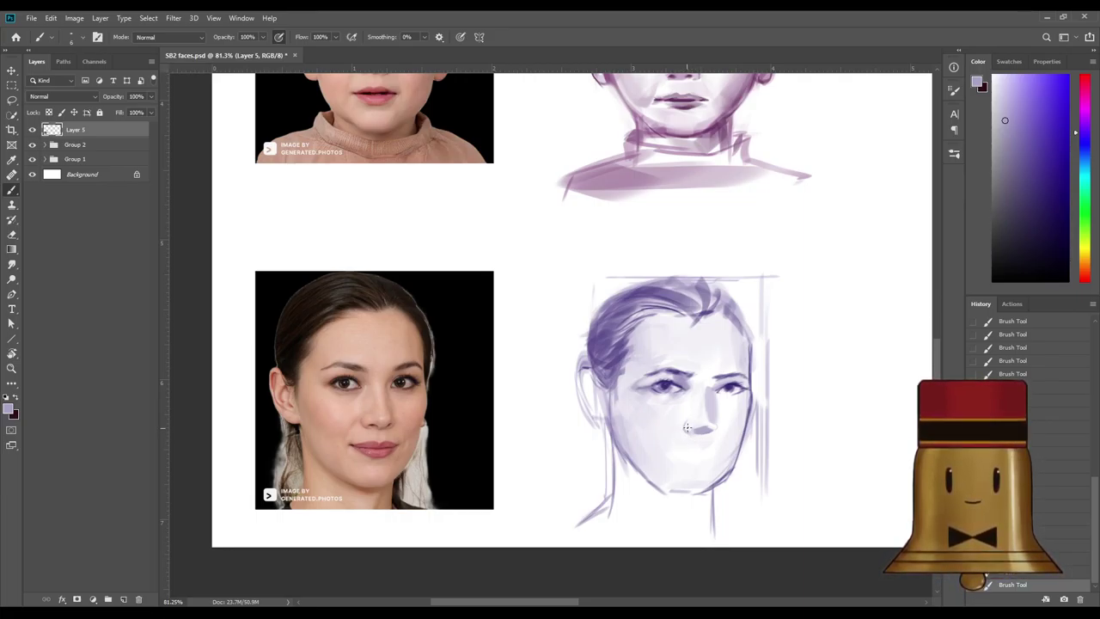
alt+click(685, 425)
alt+click(695, 426)
alt+click(711, 418)
alt+click(731, 385)
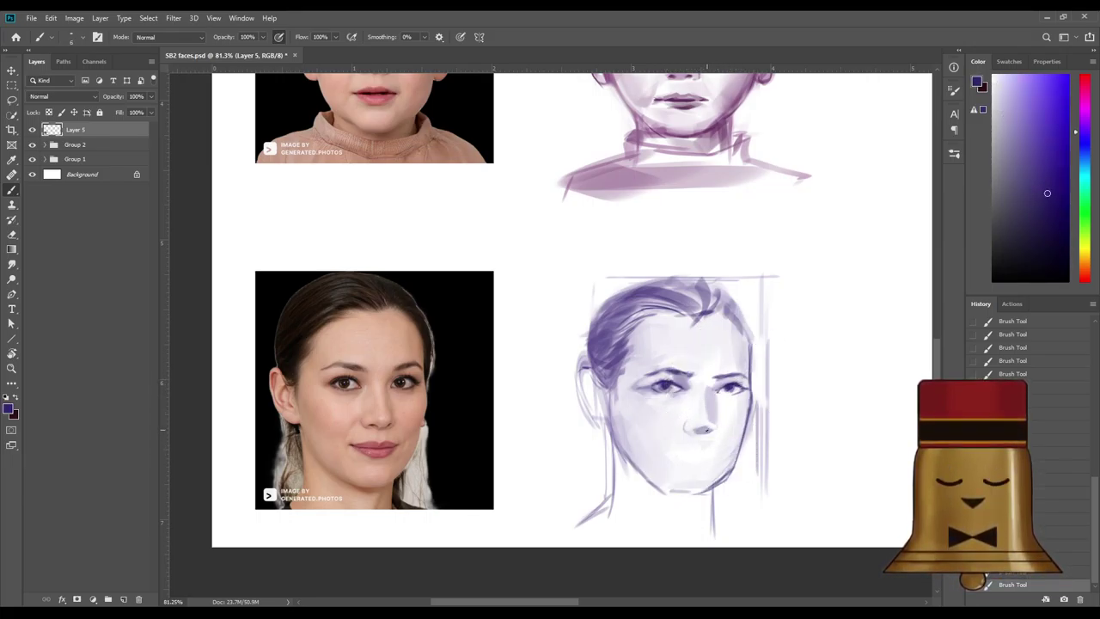
key(ctrl+z)
Blend the nostrils and the skin beneath the nose with mid and pale violets sampled from the nose.
alt+click(700, 429)
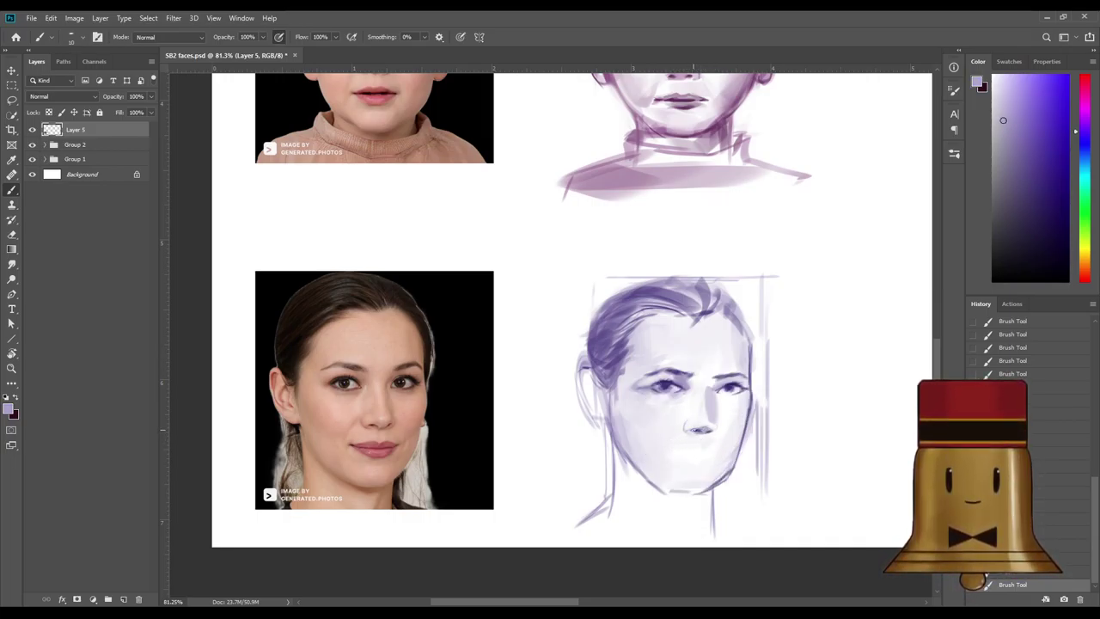
alt+click(697, 425)
alt+click(703, 421)
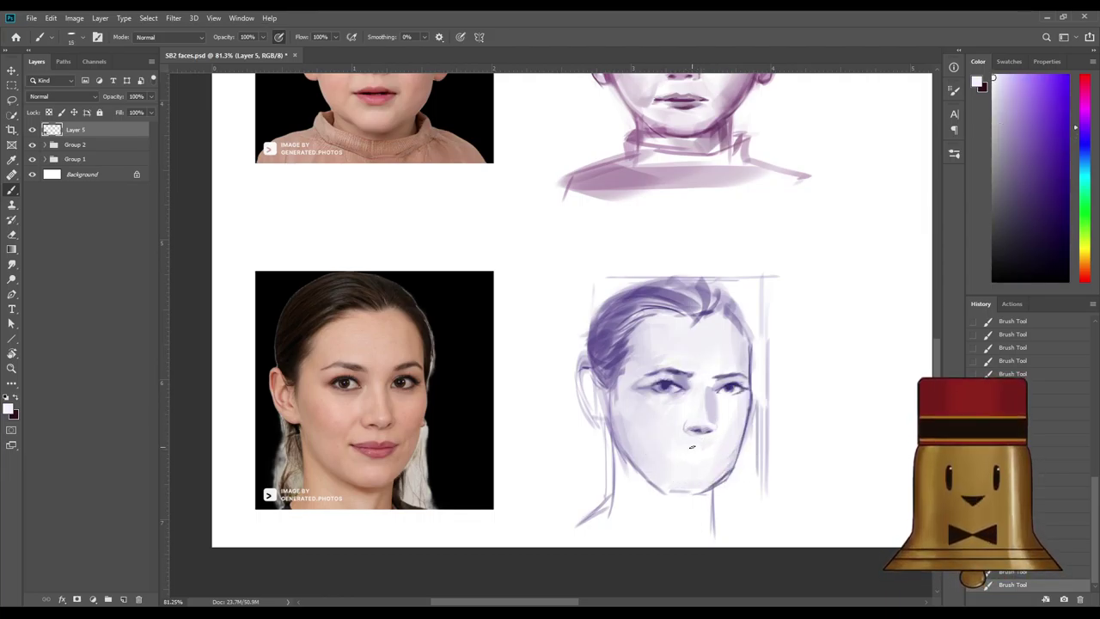
alt+click(708, 404)
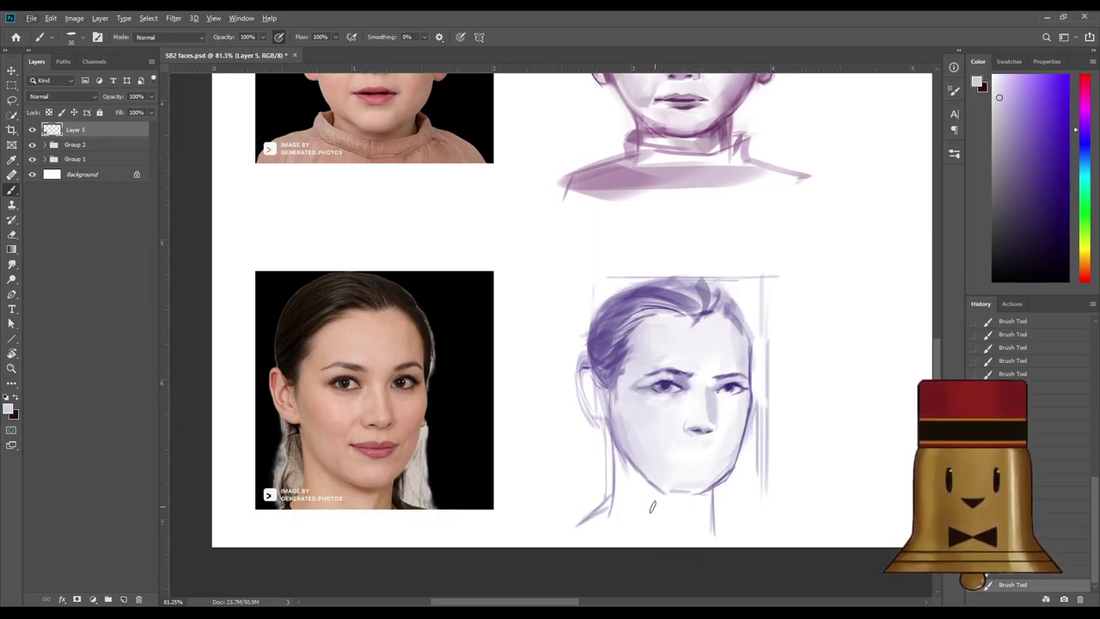
Sketch a slanting neck line from the left jaw to the base of the drawing in sampled light violet.
alt+click(698, 423)
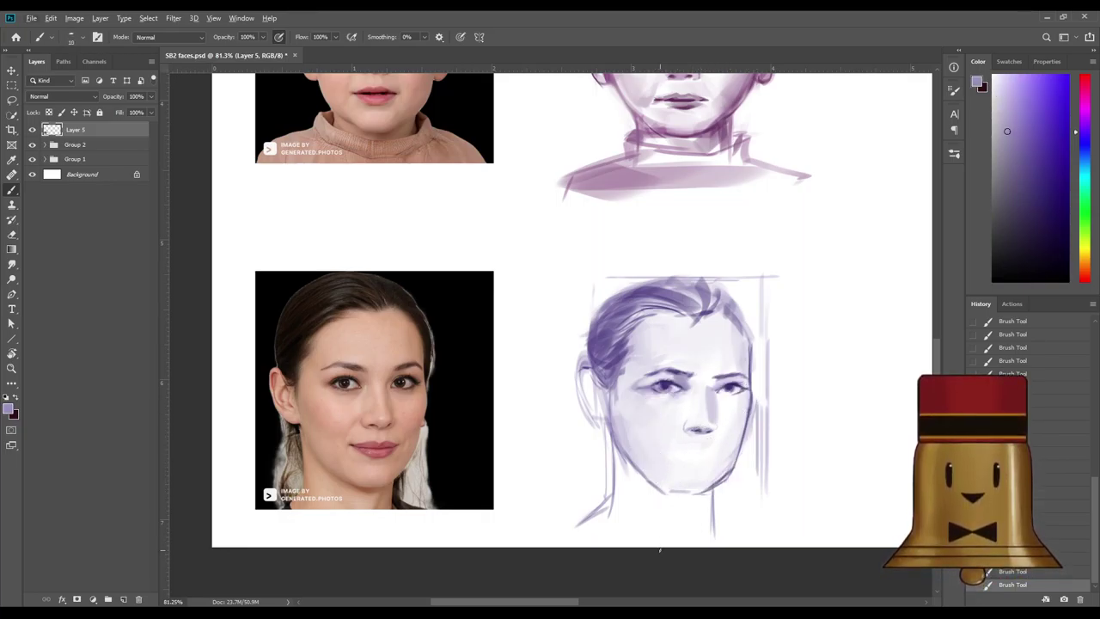
alt+click(688, 376)
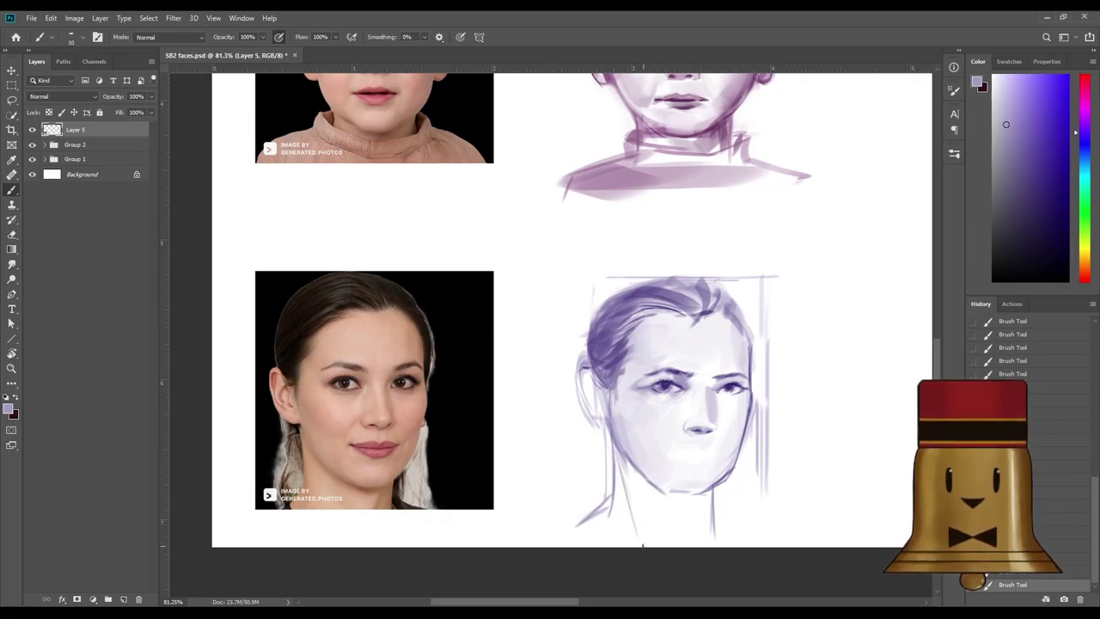
drag(624, 465, 644, 540)
drag(623, 470, 651, 552)
key(bracketright)
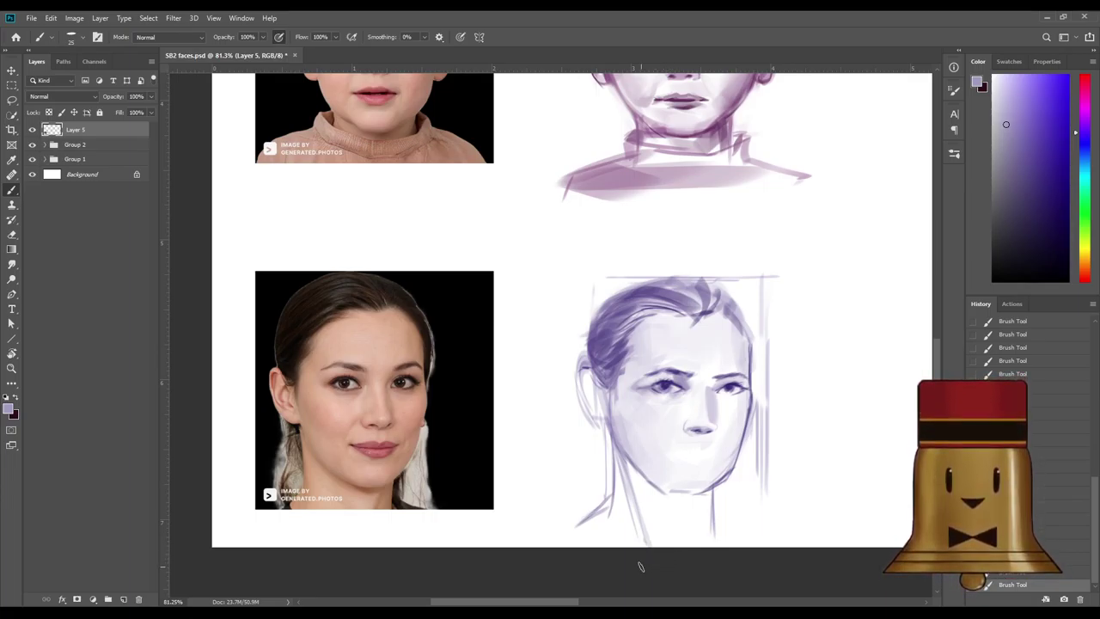
Soften the neck lines with a large white brush and lay pale violet shading on the neck and beneath the chin.
alt+click(664, 502)
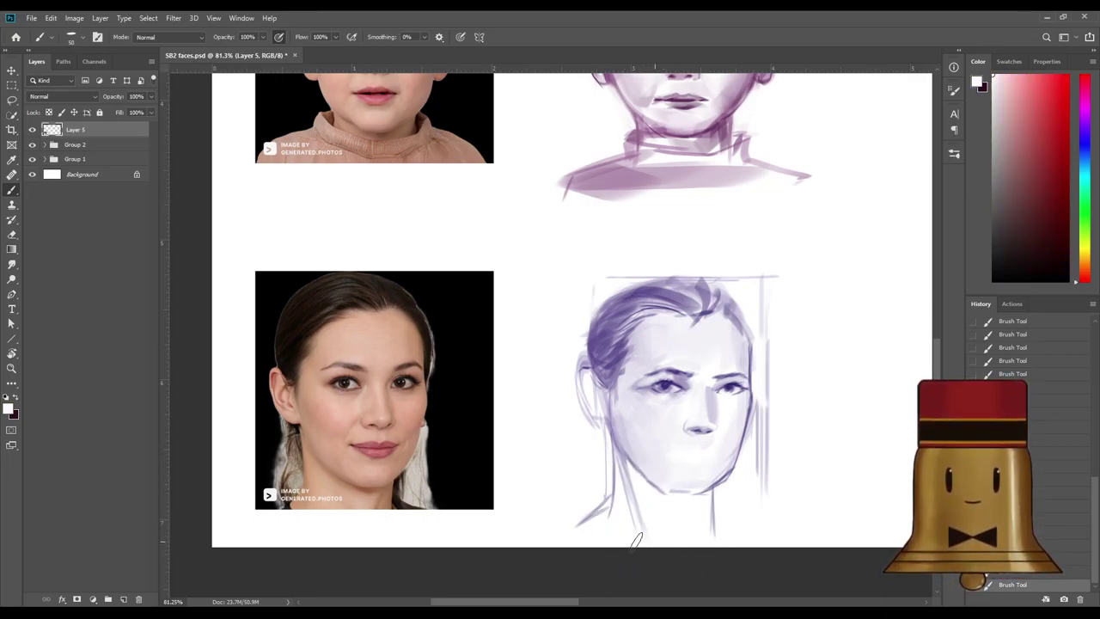
alt+click(631, 432)
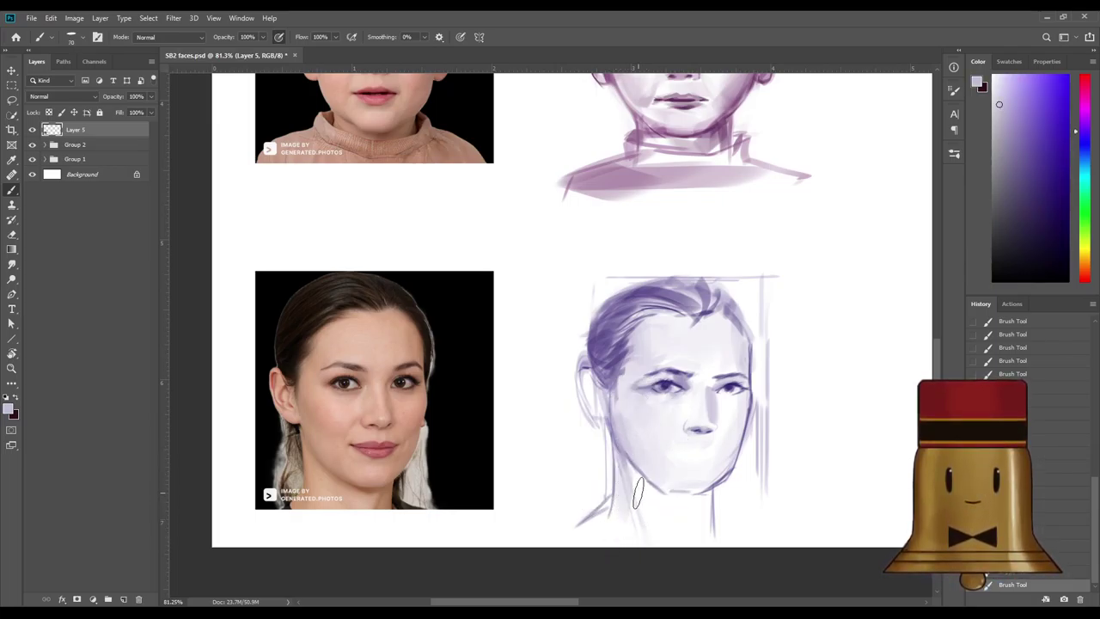
key([)
key([)
key([)
mouse_move(622, 466)
mouse_down()
mouse_move(680, 515)
mouse_move(663, 501)
mouse_move(702, 496)
mouse_up()
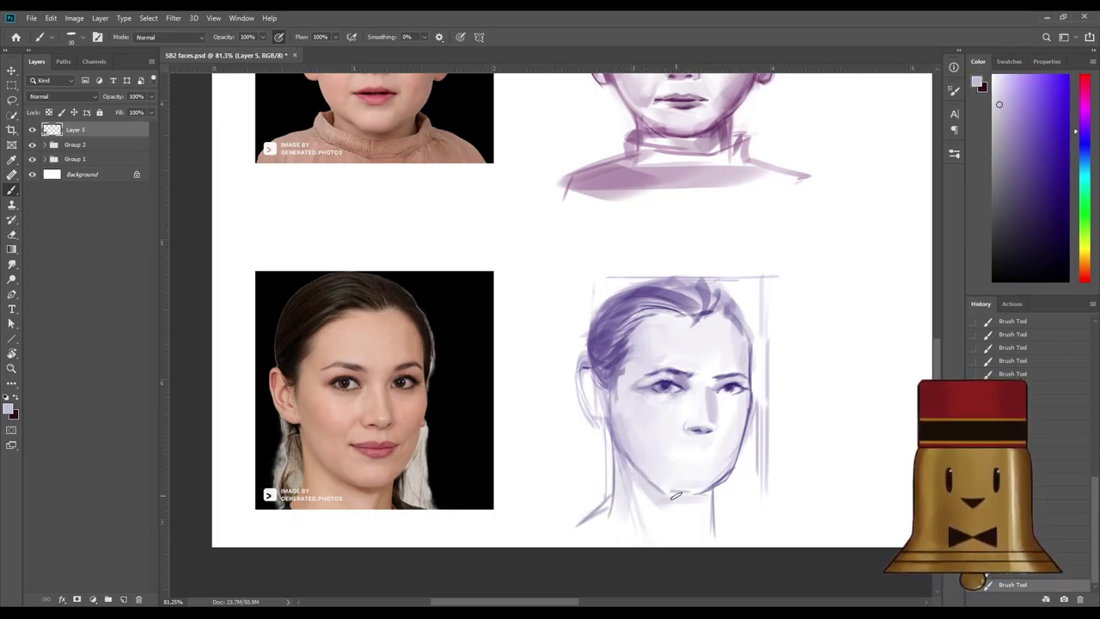
Paint a dark violet shadow under the chin and down the right side of the neck.
alt+click(665, 381)
key(ctrl+z)
mouse_move(657, 493)
mouse_down()
mouse_move(709, 496)
mouse_move(695, 500)
mouse_move(707, 542)
mouse_up()
key(])
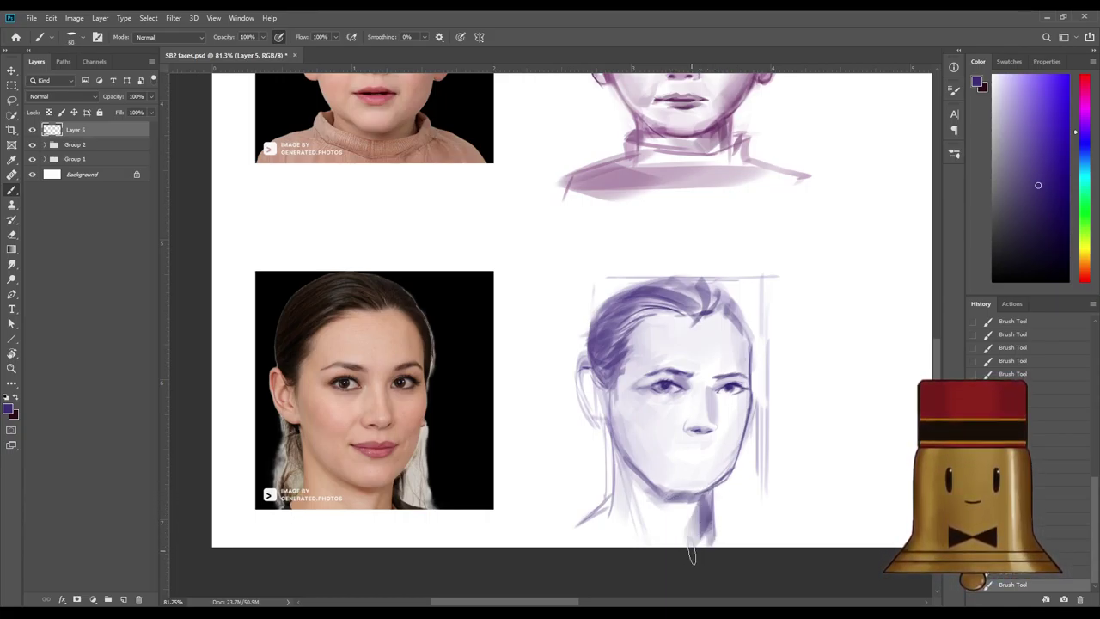
Cover the neck and left shoulder with a pale violet wash, using a larger brush and sampled tints.
alt+click(684, 514)
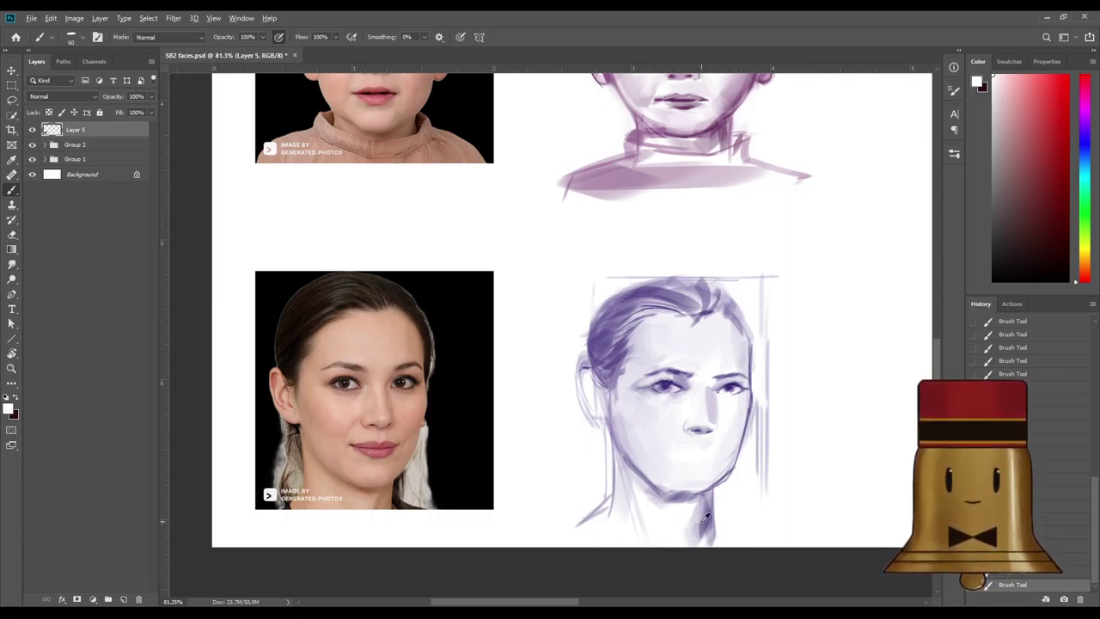
mouse_move(706, 516)
mouse_down()
mouse_move(647, 508)
mouse_move(657, 534)
mouse_move(630, 497)
mouse_move(620, 520)
mouse_move(643, 534)
mouse_up()
key(bracketright)
alt+click(671, 483)
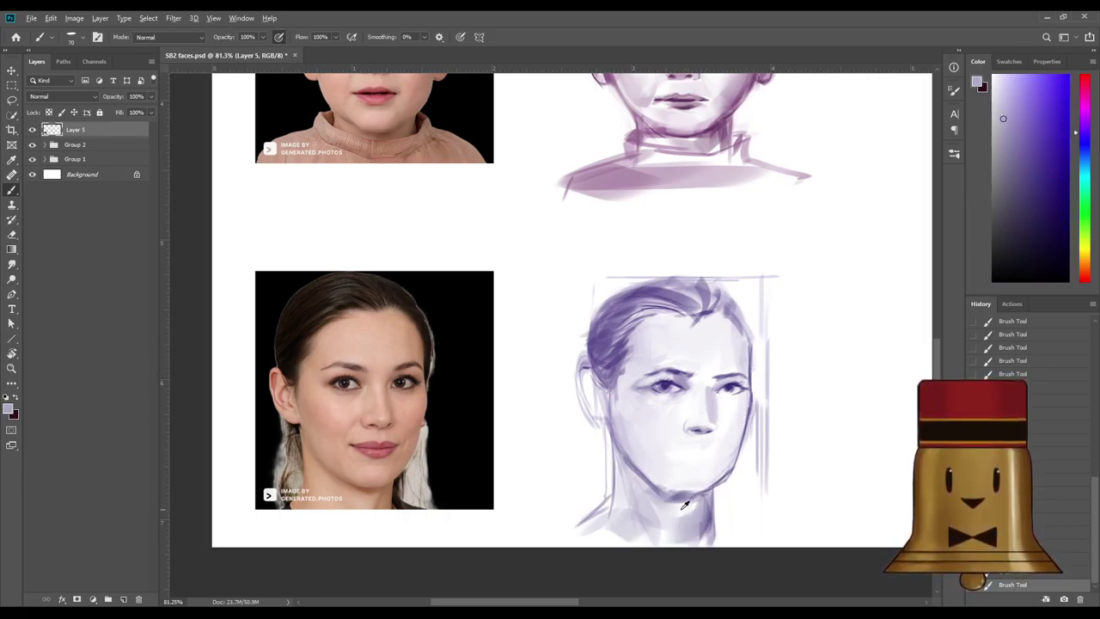
Refine the shading directly beneath the chin with violets sampled from the neck, using a much smaller brush.
alt+click(699, 492)
alt+click(669, 505)
key(bracketleft)
key(bracketleft)
key(bracketleft)
key(bracketleft)
key(bracketleft)
key(bracketleft)
key(bracketleft)
key(bracketleft)
alt+click(674, 504)
key(bracketright)
drag(655, 498, 684, 504)
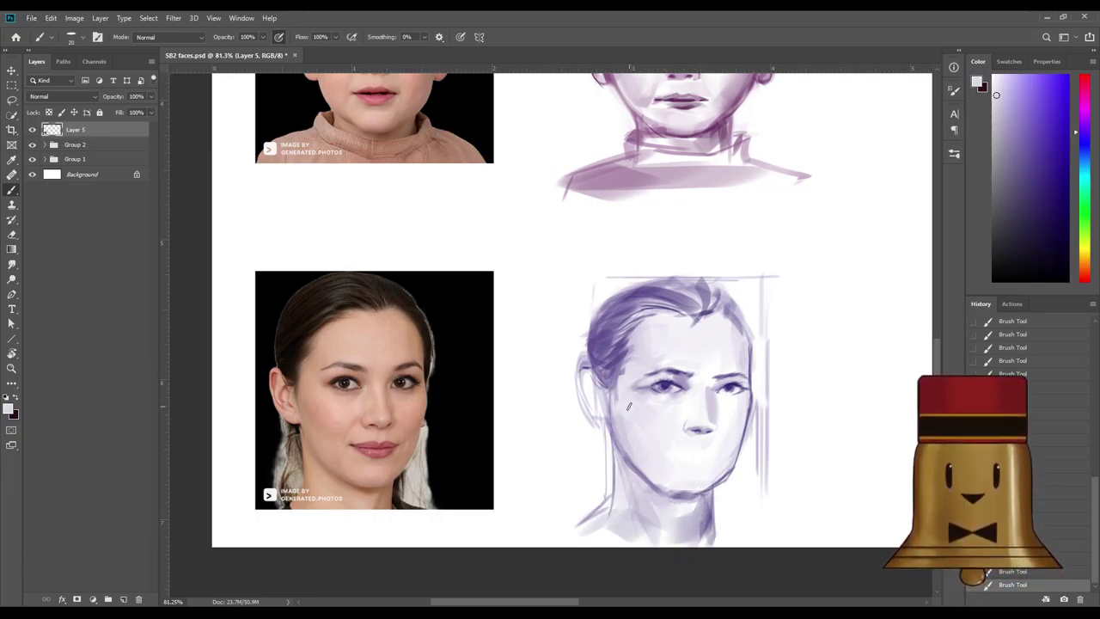
Blend the edge of the left jaw into the neck with violets sampled along the jawline.
alt+click(644, 468)
alt+click(642, 473)
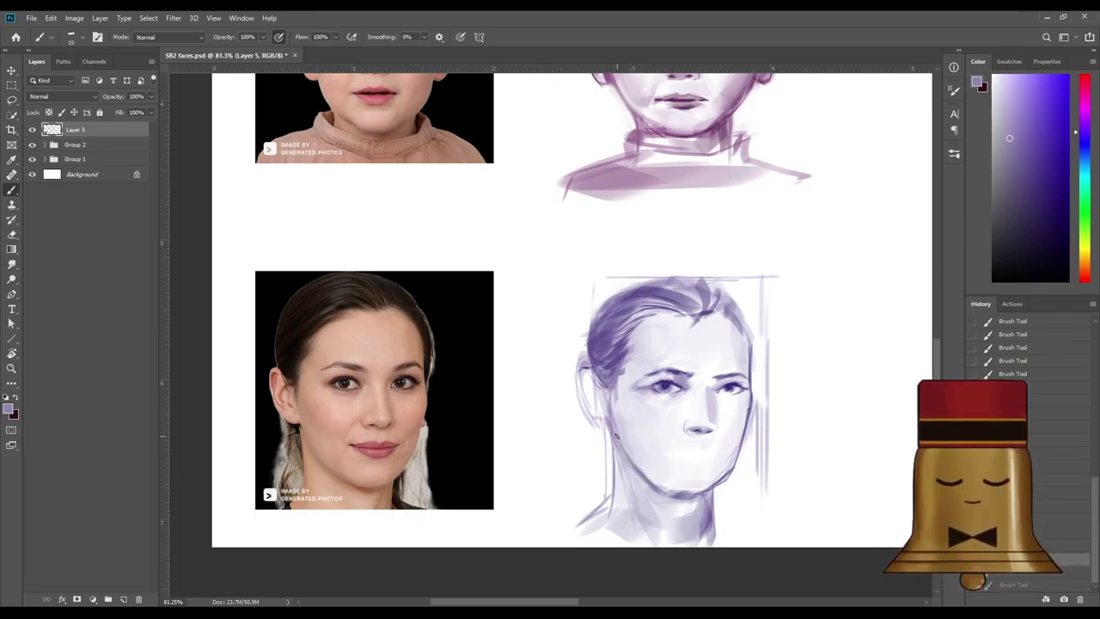
alt+click(639, 482)
mouse_move(632, 472)
mouse_down()
mouse_move(615, 443)
mouse_move(641, 477)
mouse_up()
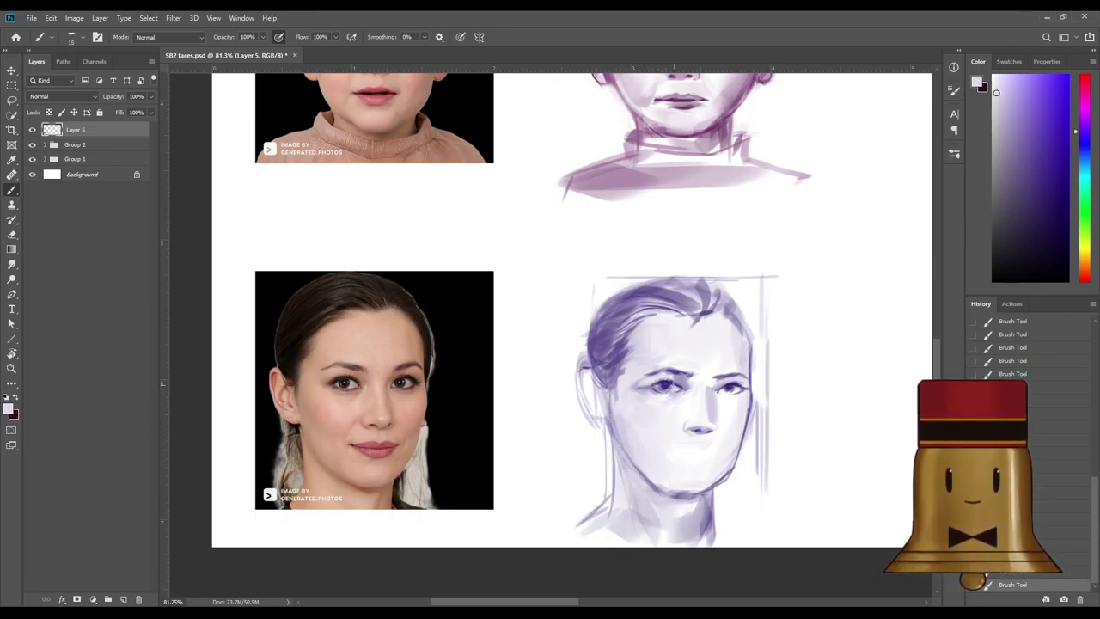
alt+click(668, 492)
Darken the left jawline and the shadow under the chin, and mark the mouth line and corners with a small brush.
alt+click(668, 384)
key(])
drag(608, 409, 614, 439)
mouse_move(660, 491)
mouse_down()
mouse_move(705, 500)
mouse_move(704, 529)
mouse_up()
key([)
key([)
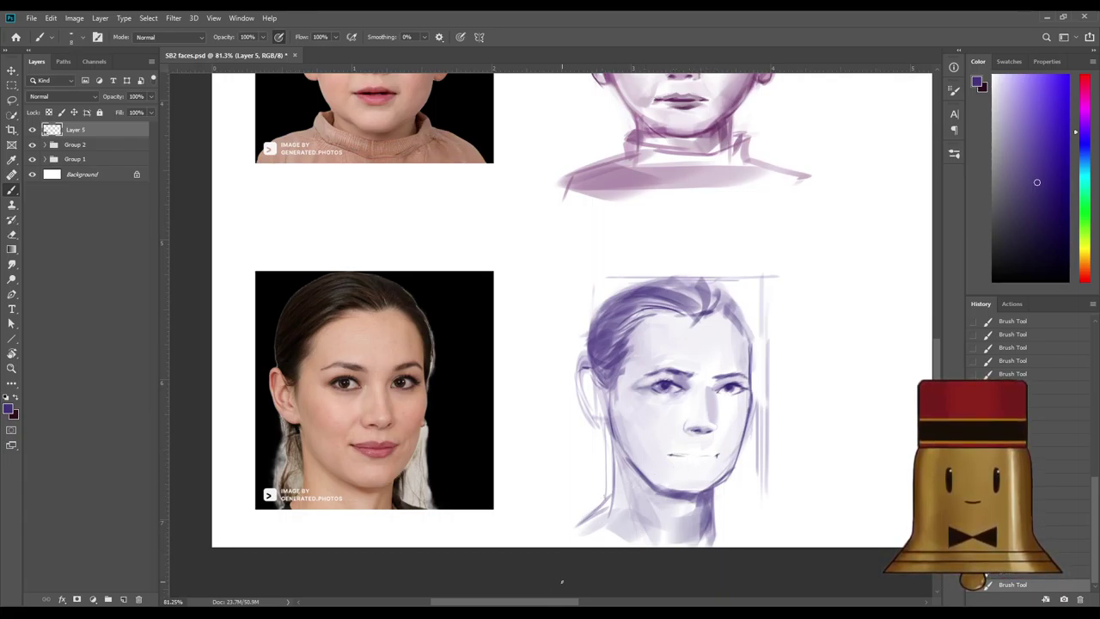
Soften the right cheek, jaw and chin contour with sampled pale violets, enlarging the brush.
alt+click(743, 410)
key(bracketright)
key(bracketright)
drag(746, 407, 740, 447)
alt+click(748, 396)
alt+click(736, 461)
key(bracketright)
mouse_move(730, 463)
mouse_down()
mouse_move(694, 487)
mouse_move(660, 478)
mouse_move(682, 499)
mouse_move(638, 485)
mouse_move(681, 500)
mouse_up()
alt+click(679, 503)
key(bracketright)
key(bracketright)
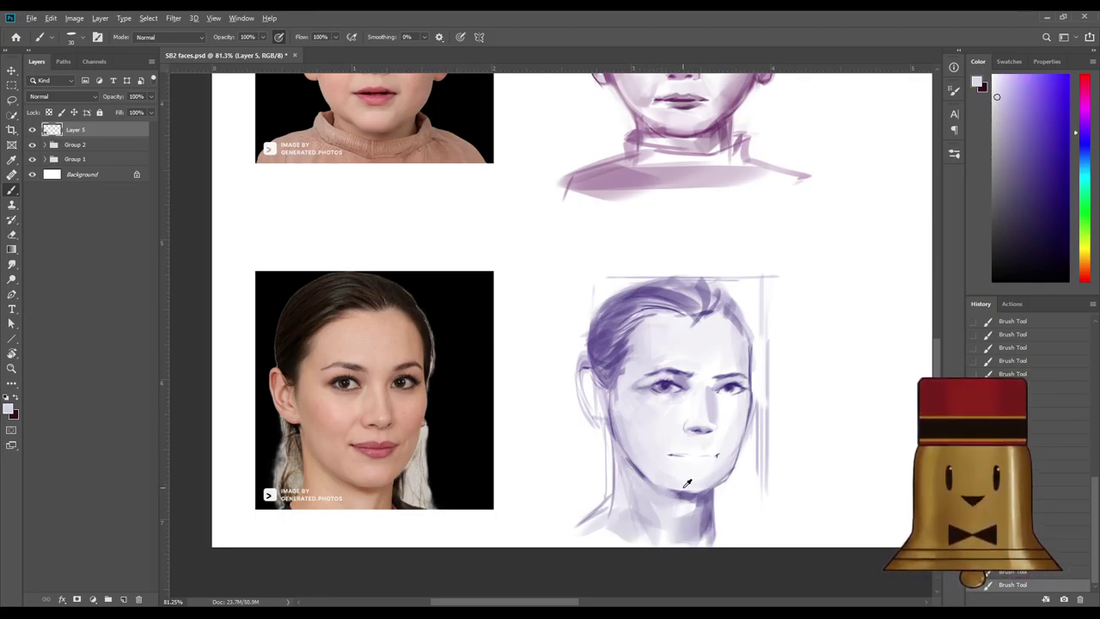
alt+click(687, 483)
Redraw the left jawline down to the chin in dark sampled violet, undoing unwanted strokes.
alt+click(732, 387)
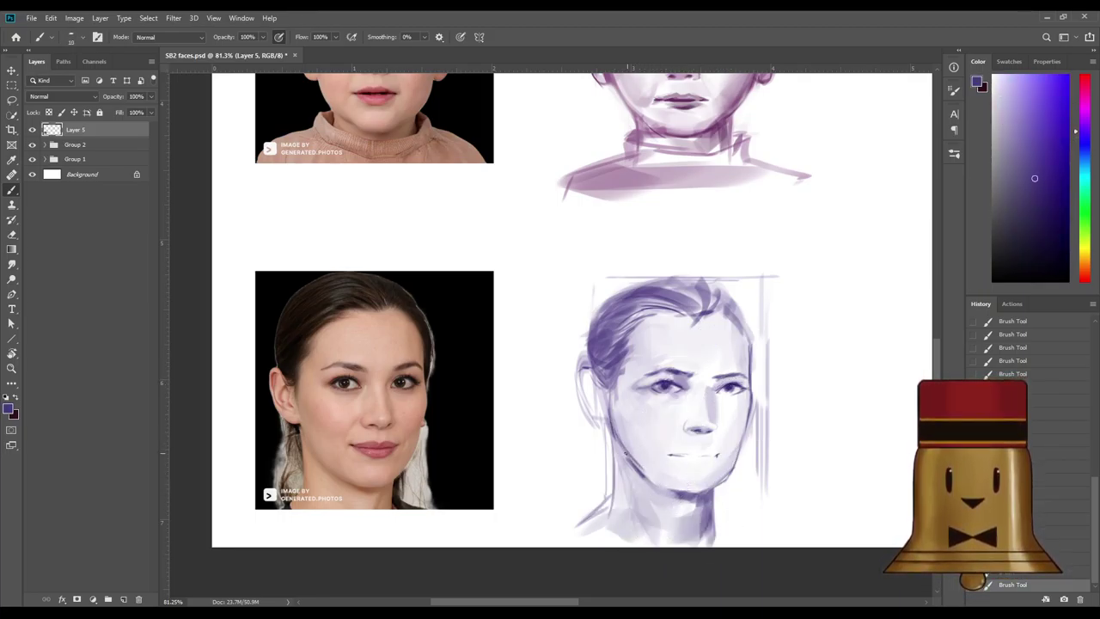
drag(627, 453, 643, 473)
key(ctrl+z)
mouse_move(615, 431)
mouse_down()
mouse_move(651, 485)
mouse_move(686, 494)
mouse_up()
key(bracketright)
key(ctrl+z)
Paint a dark lock of hair below the left ear with a larger brush and soften the right cheek's edge with pale violet.
key(bracketright)
key(bracketright)
key(bracketright)
key(bracketright)
drag(599, 434, 594, 480)
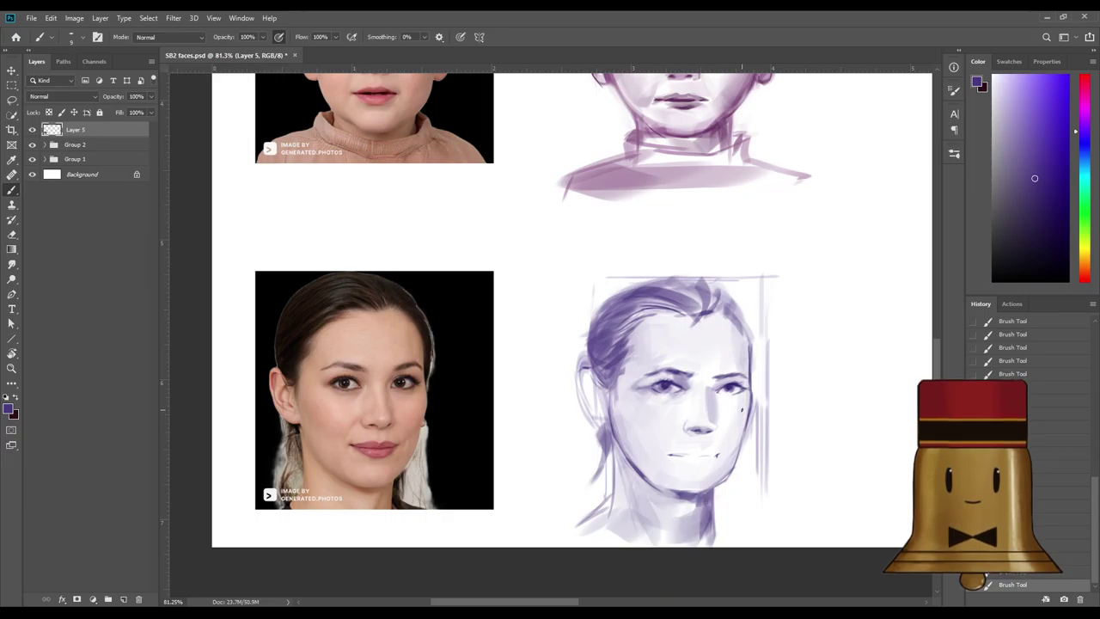
alt+click(743, 408)
drag(745, 411, 741, 438)
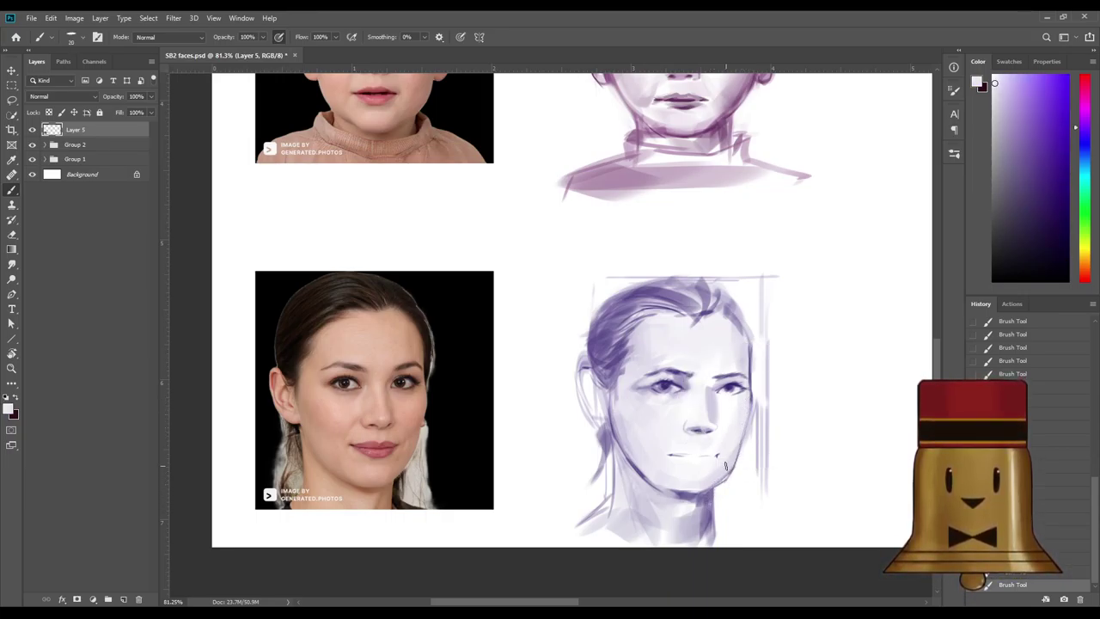
Darken the hair along the right side of the head with a more saturated sampled violet and a larger brush.
scroll(793, 382, down, 2)
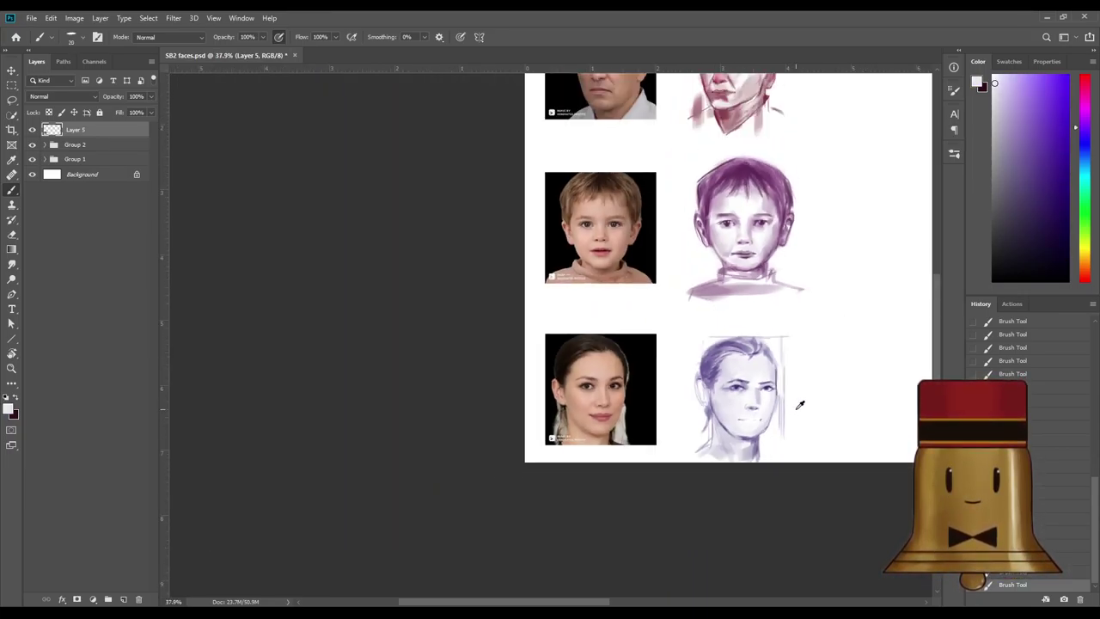
scroll(811, 404, up, 1)
alt+click(691, 347)
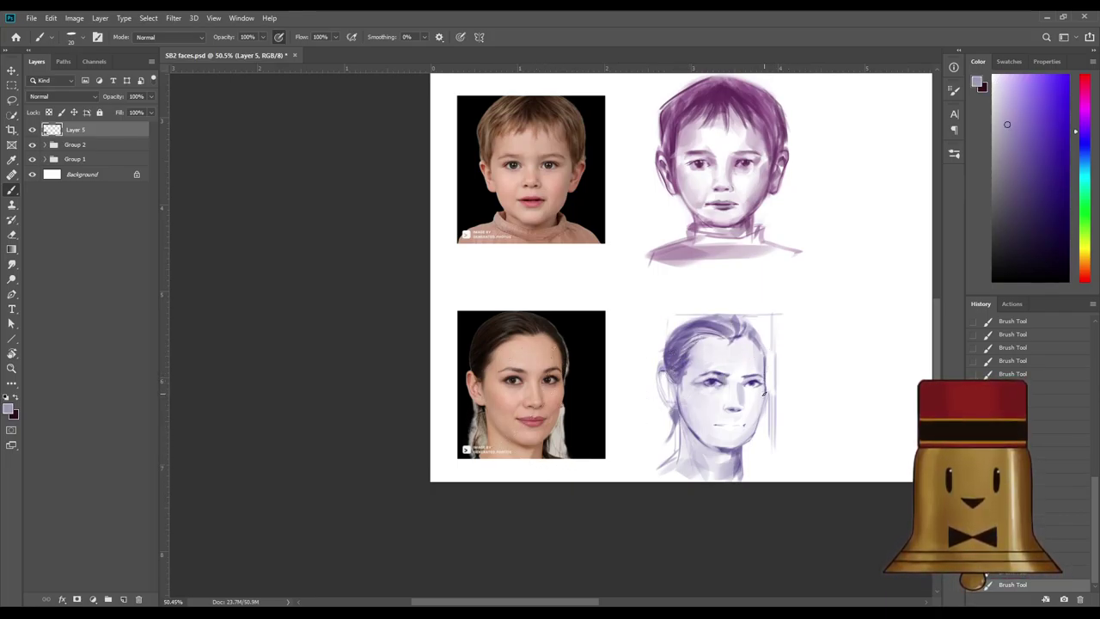
alt+click(758, 348)
alt+click(751, 329)
drag(1009, 169, 1037, 166)
key(bracketright)
key(bracketright)
key(bracketright)
key(bracketright)
key(bracketright)
drag(767, 355, 766, 374)
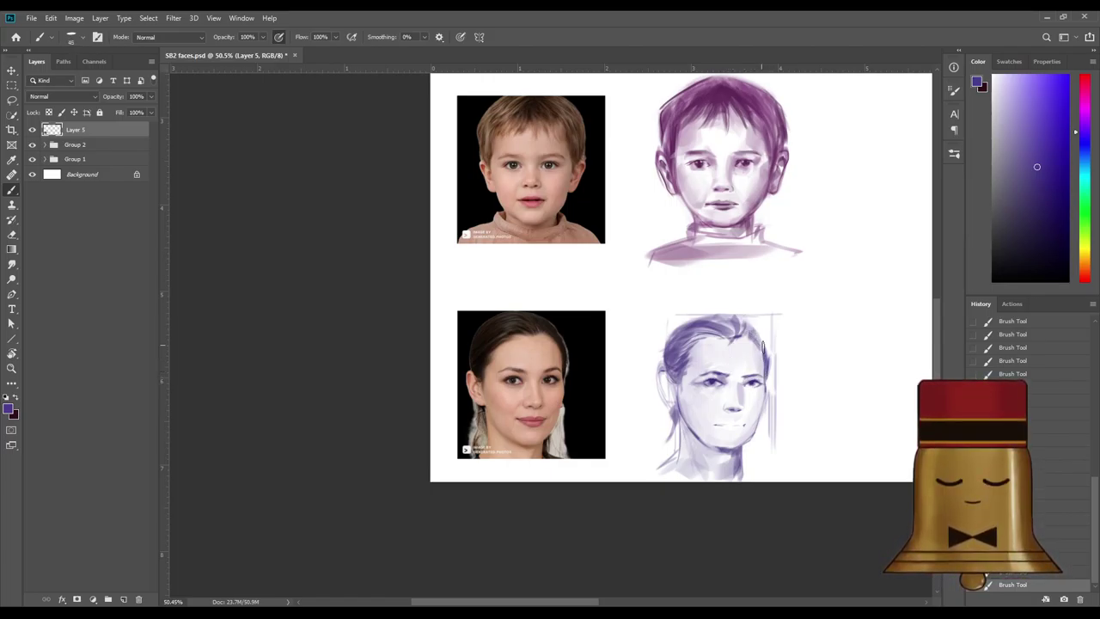
drag(748, 325, 763, 351)
drag(750, 329, 762, 359)
Paint out the remaining mouth marks on the woman's study with sampled pale tones, adjusting the brush size.
key(bracketleft)
key(bracketleft)
key(bracketleft)
key(bracketleft)
key(bracketleft)
key(bracketleft)
key(bracketleft)
key(bracketleft)
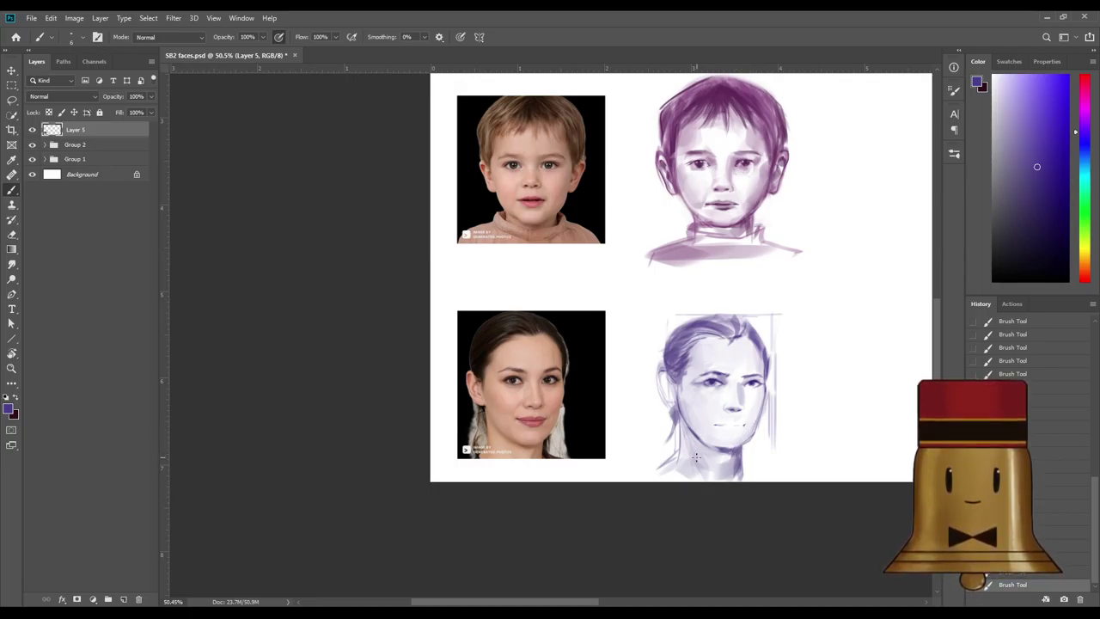
alt+click(718, 415)
key(])
key(])
key(])
key(])
key(])
key(])
key(])
key(])
alt+click(740, 419)
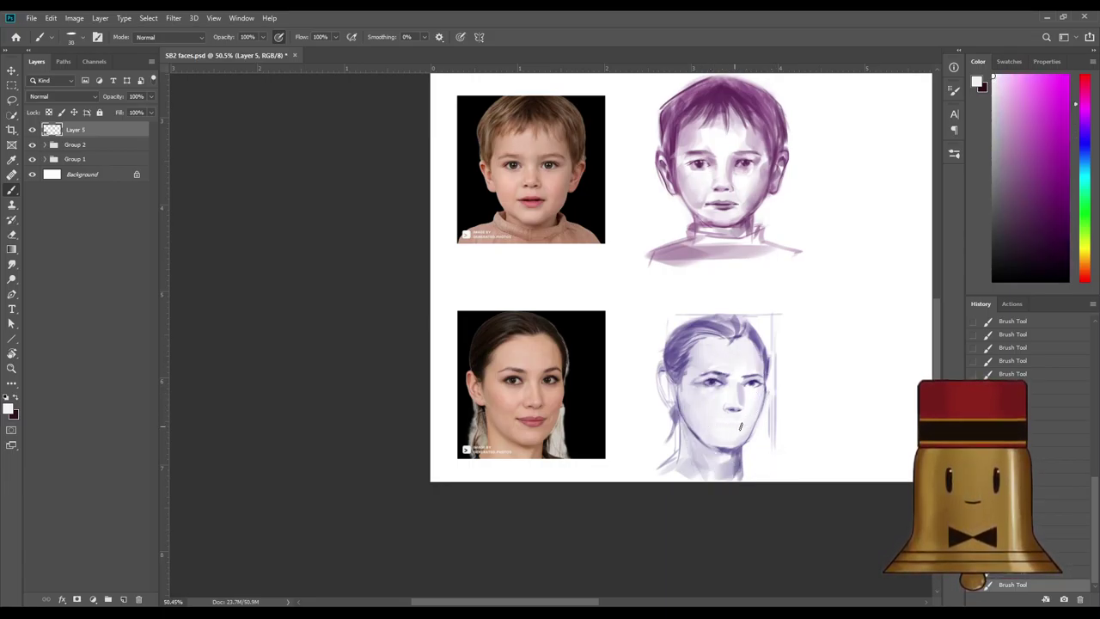
Reshape the nose tip and the right side of the nose with sampled near-white and pale violet tones.
alt+click(737, 404)
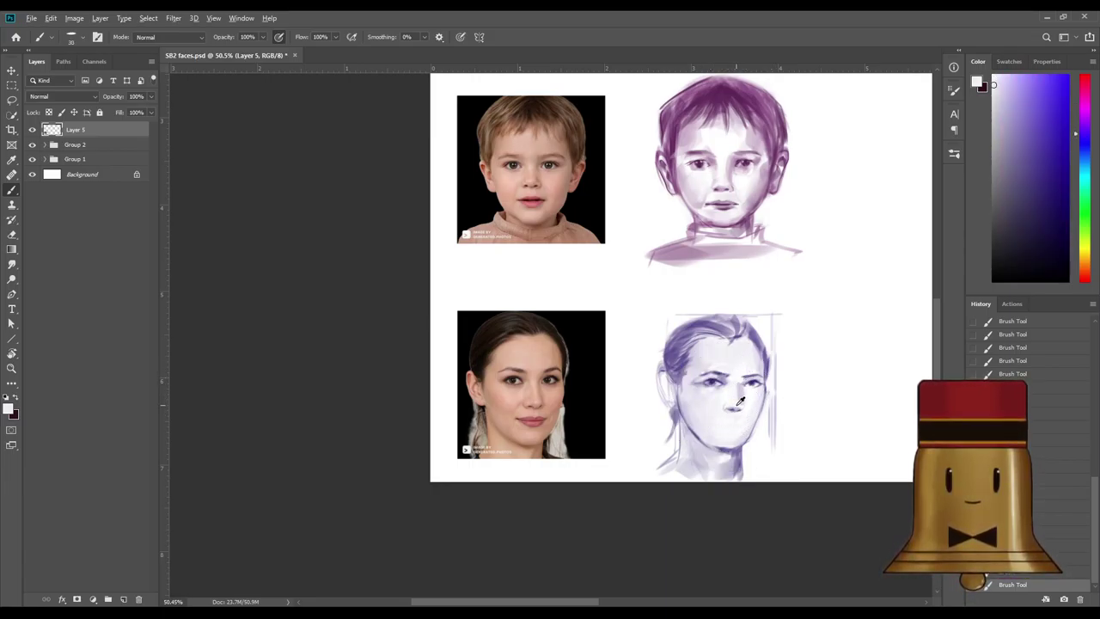
alt+click(738, 404)
alt+click(735, 402)
alt+click(737, 405)
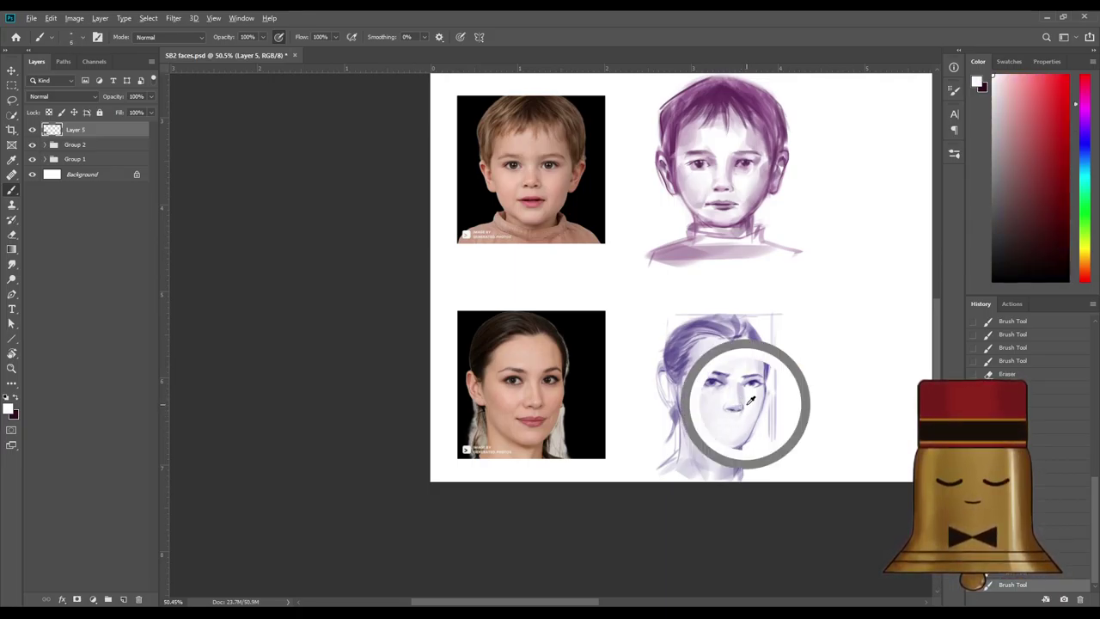
alt+click(746, 406)
drag(743, 407, 744, 391)
alt+click(746, 396)
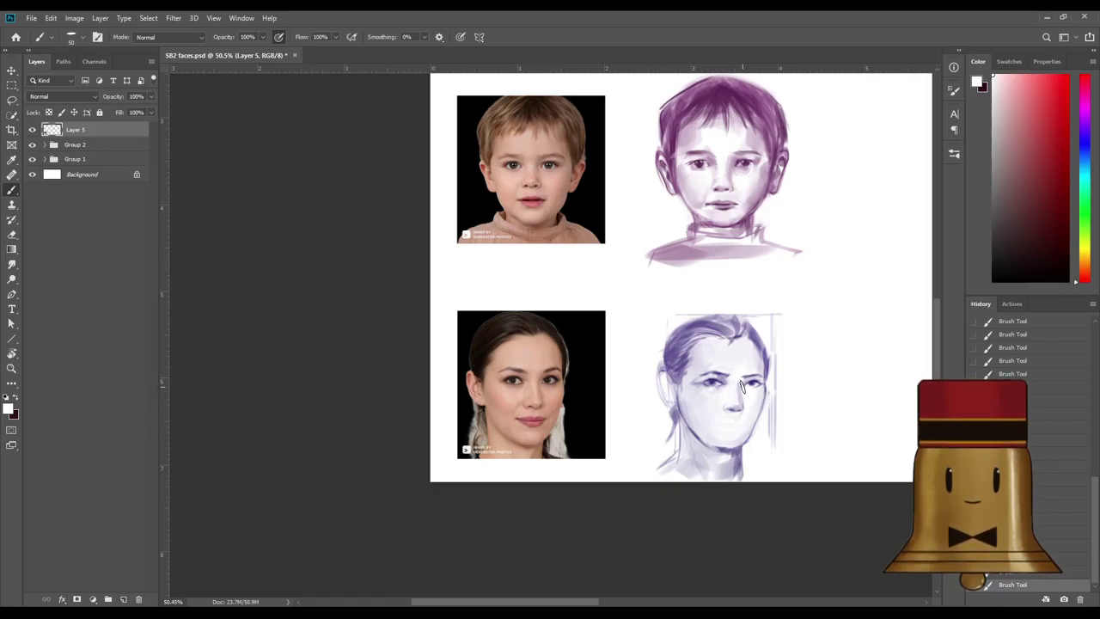
alt+click(745, 391)
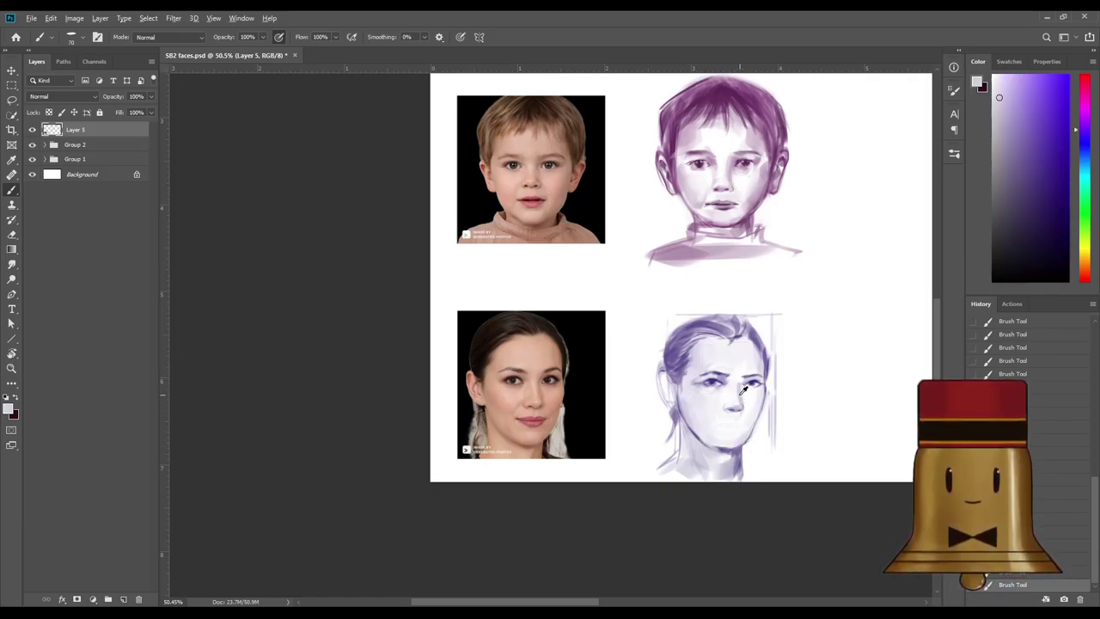
alt+click(740, 395)
Shade the left side of the nose from the inner brow down to the nostril with sampled violets.
key([)
alt+click(726, 374)
alt+click(723, 377)
drag(722, 377, 724, 389)
alt+click(719, 404)
key(bracketright)
key(bracketright)
key(bracketright)
key(bracketright)
key(bracketright)
key(bracketright)
key(bracketright)
key(bracketright)
drag(724, 387, 730, 404)
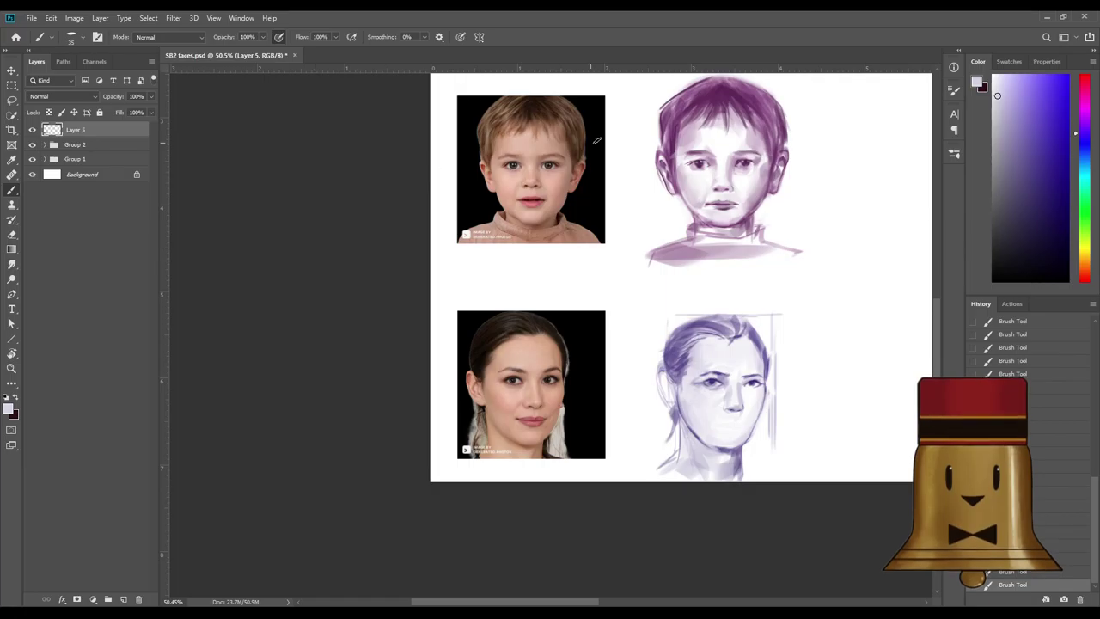
Refine the left eye's outer corner with sampled dark violet and pale skin tones, undoing an unwanted stroke.
alt+click(716, 375)
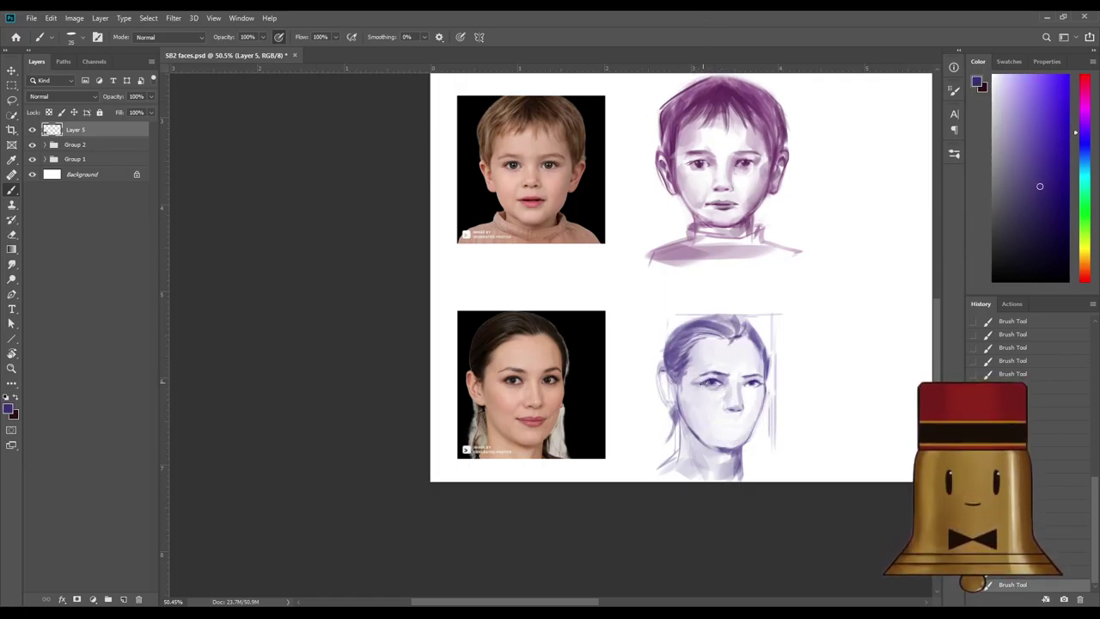
alt+click(711, 379)
key(ctrl+z)
alt+click(695, 394)
key(])
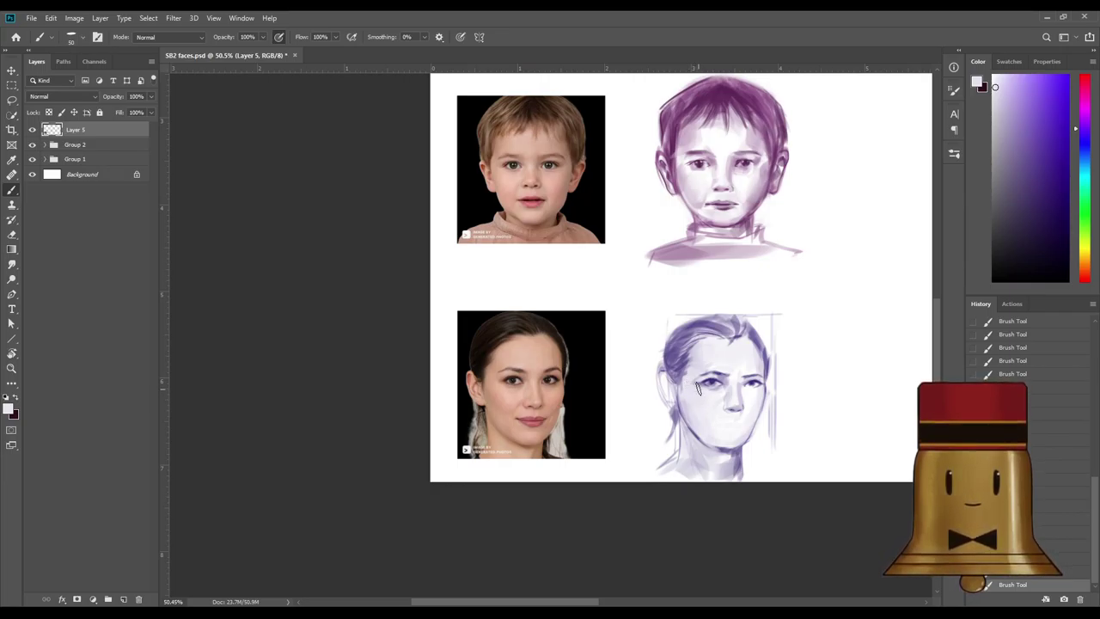
alt+click(698, 385)
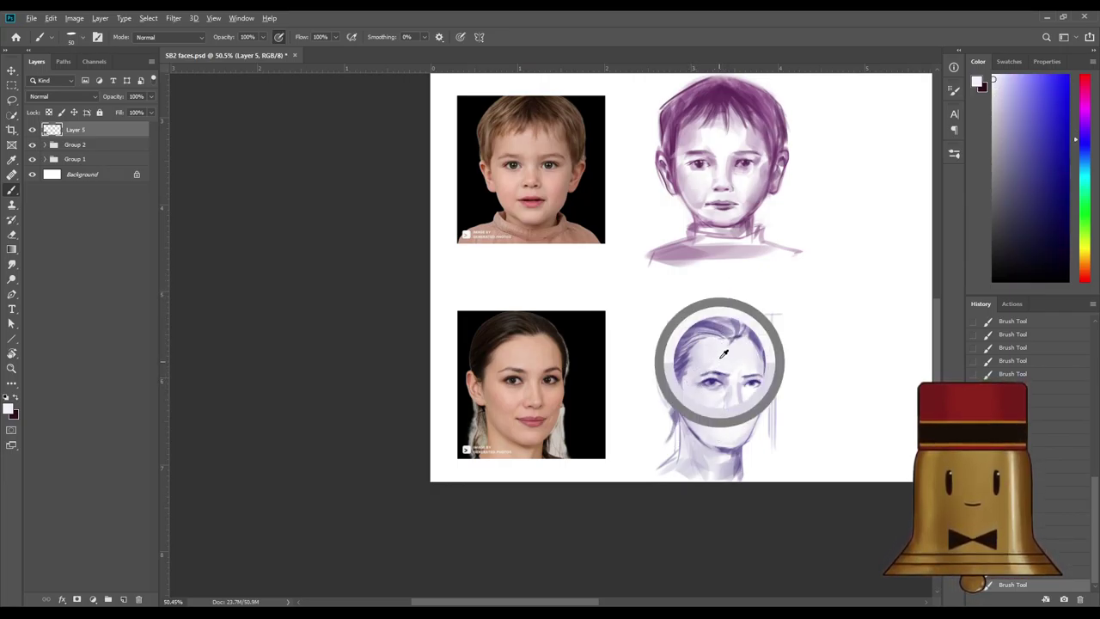
Shade the left temple in mid violet and blend it into the forehead with sampled pale tones.
alt+click(722, 361)
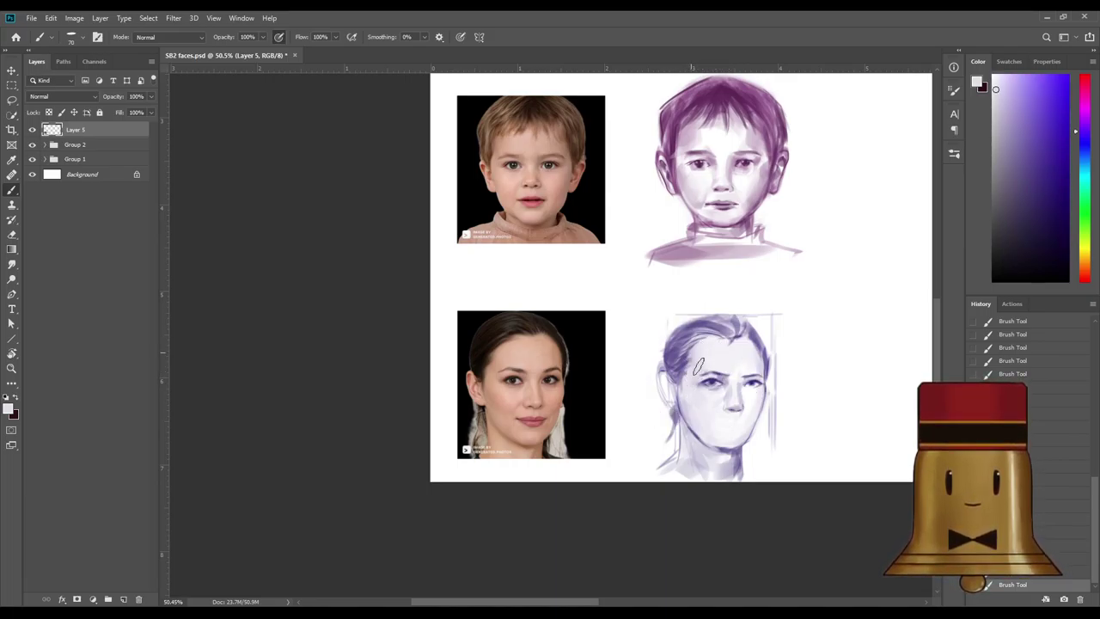
alt+click(687, 361)
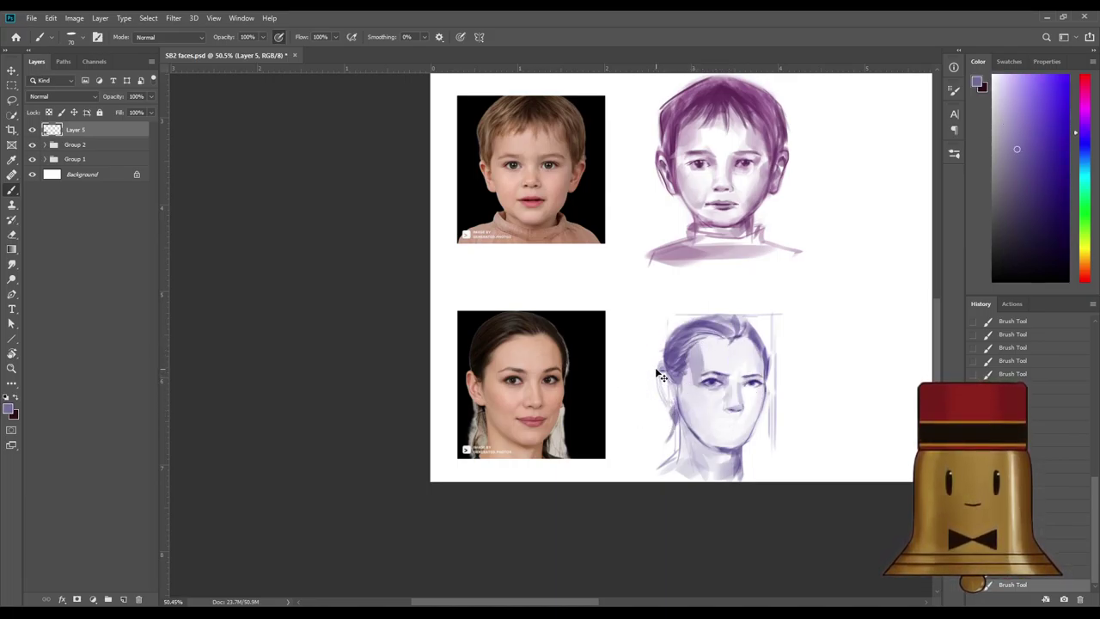
alt+click(715, 350)
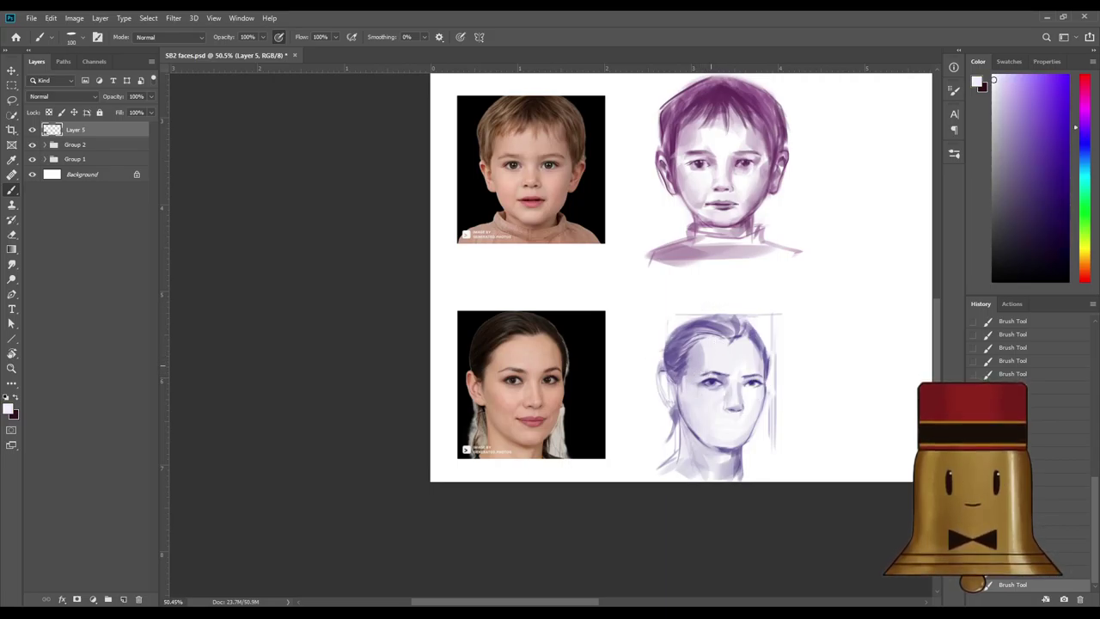
alt+click(695, 363)
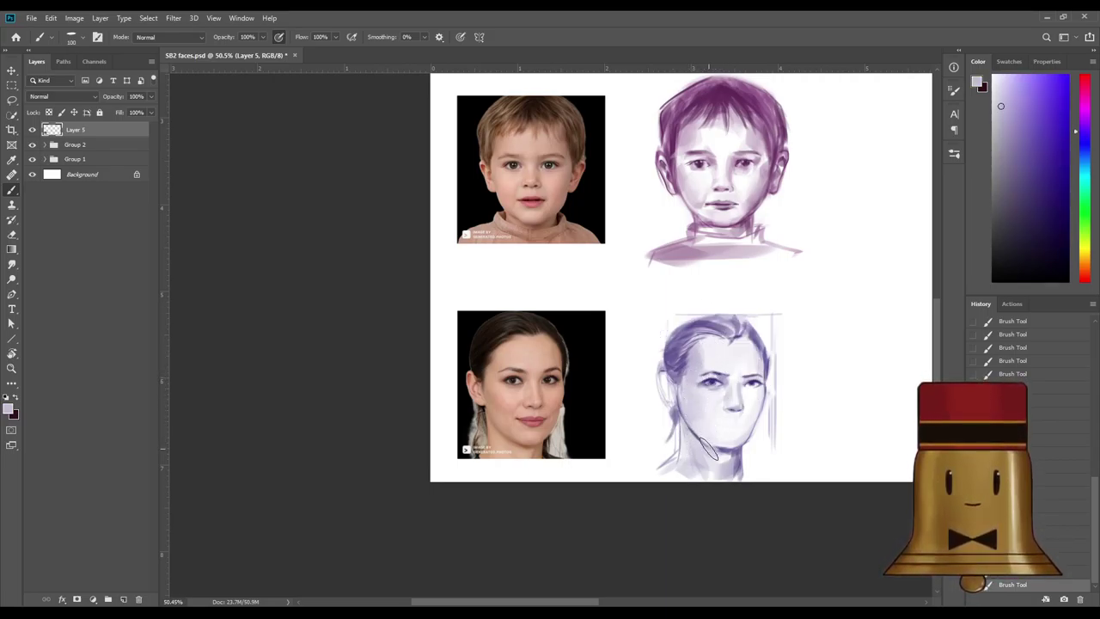
Soften the left cheek and jaw with sampled pale violets, and sample dark violet from the left eye.
alt+click(697, 418)
alt+click(722, 420)
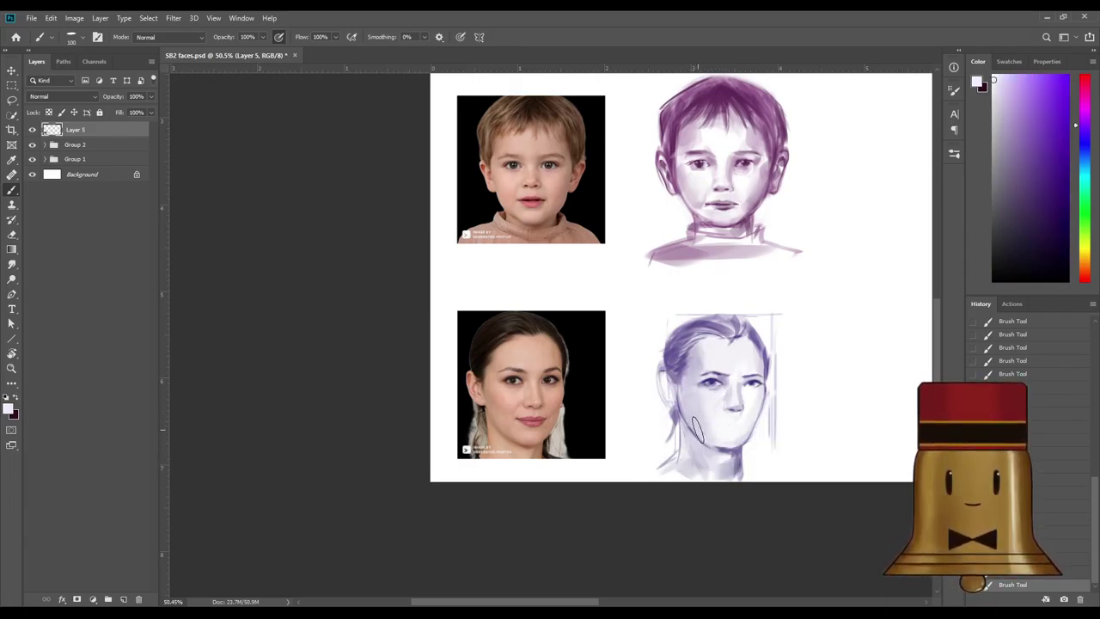
alt+click(717, 378)
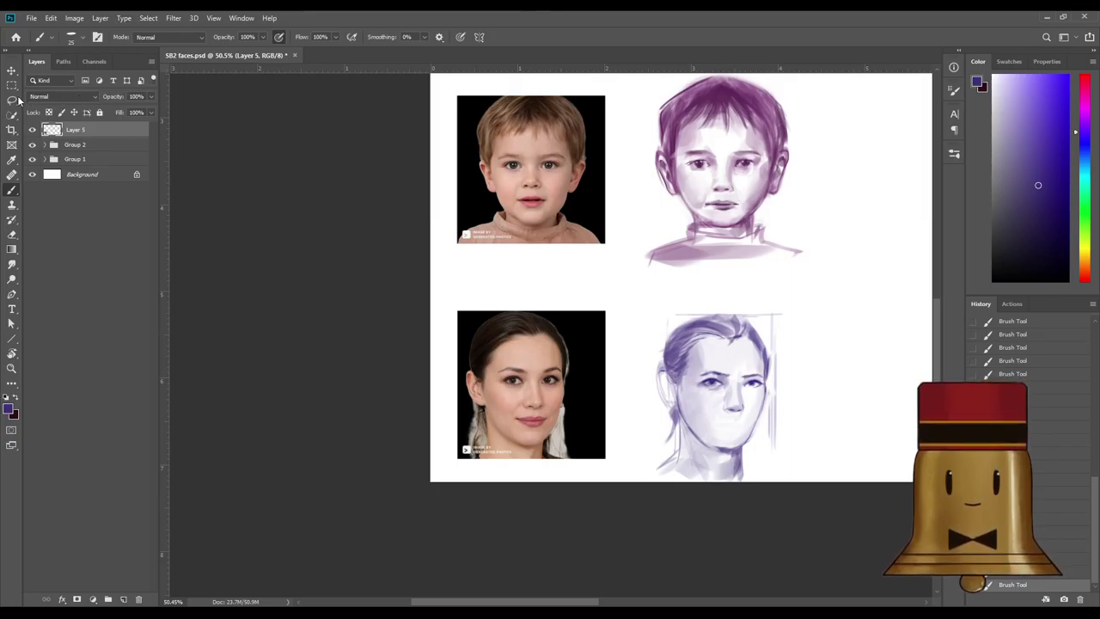
Lasso the left side of the woman's head with the ear, move it slightly right with Free Transform, and deselect.
click(14, 100)
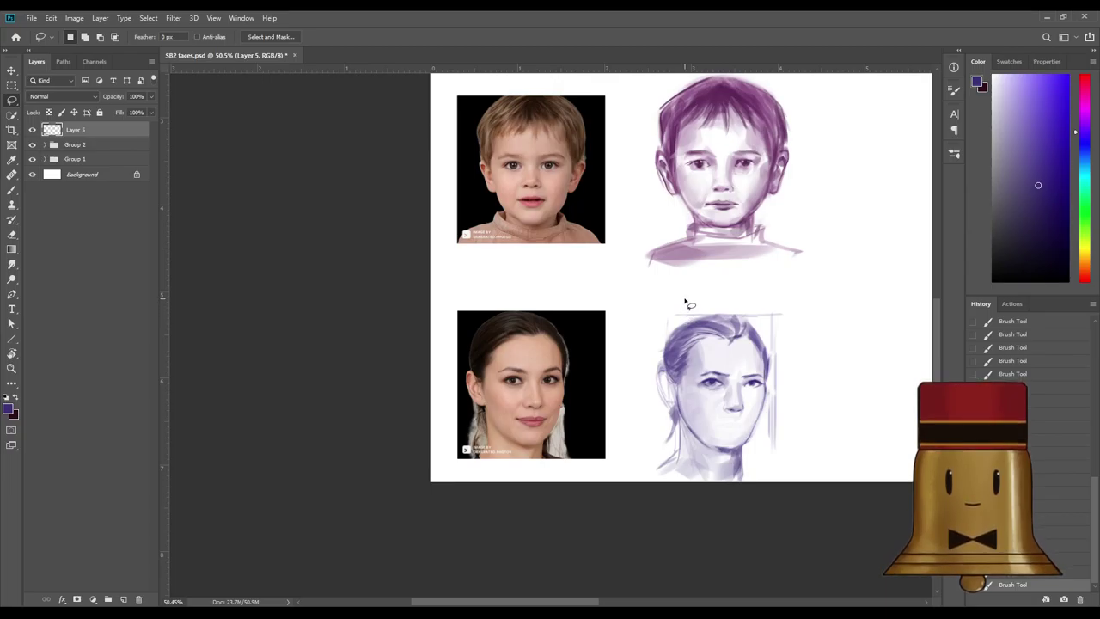
mouse_move(685, 303)
mouse_down()
mouse_move(693, 475)
mouse_move(655, 251)
mouse_up()
key(ctrl+t)
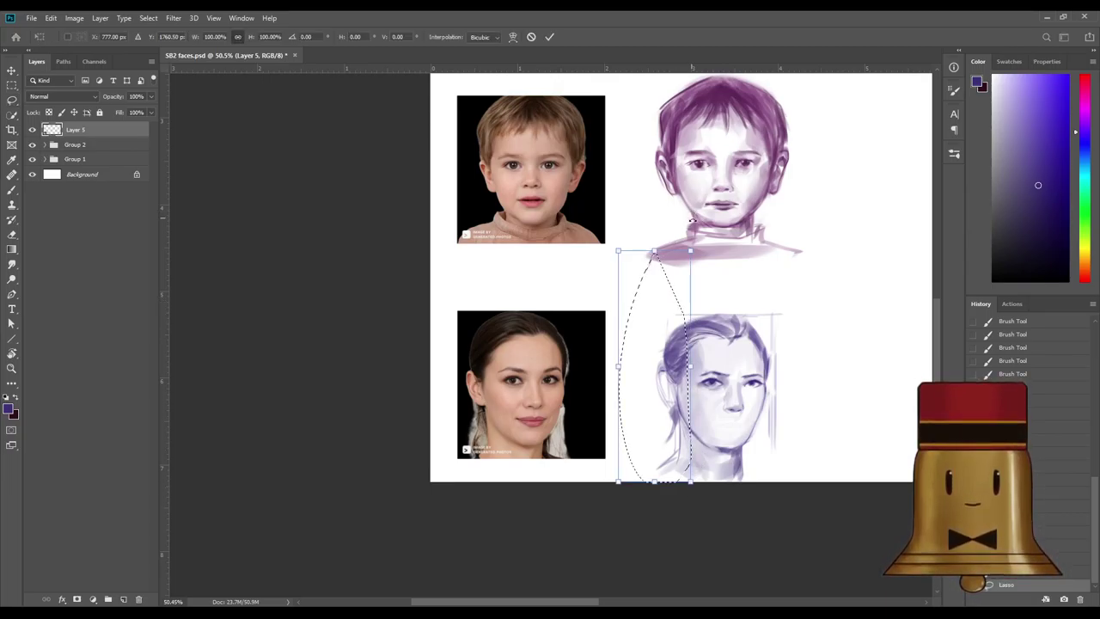
scroll(631, 367, up, 4)
drag(687, 382, 693, 384)
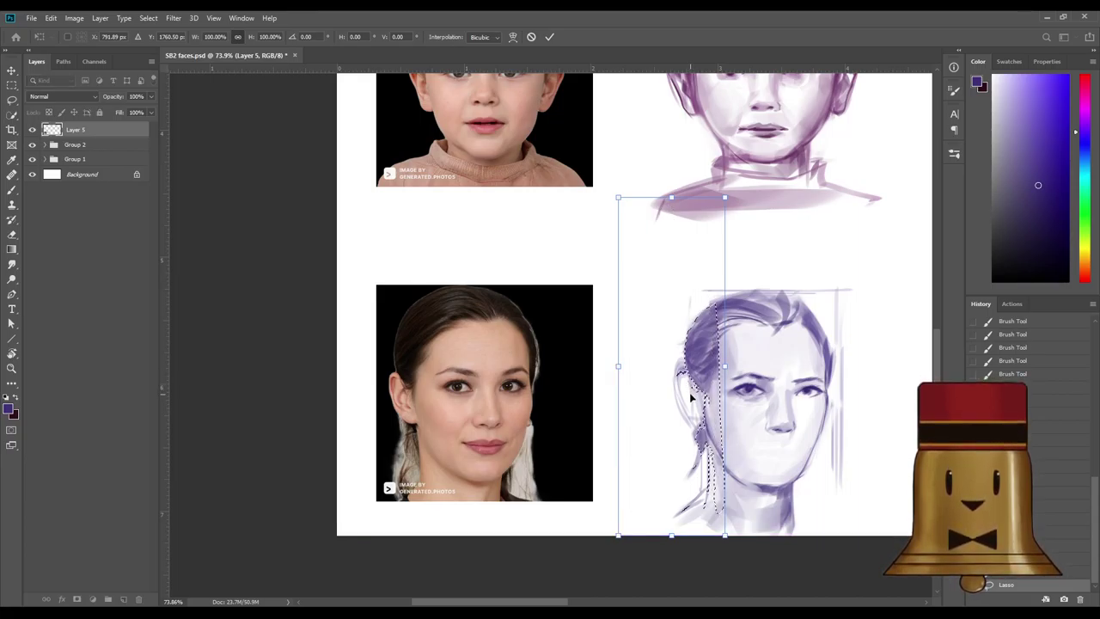
key(Return)
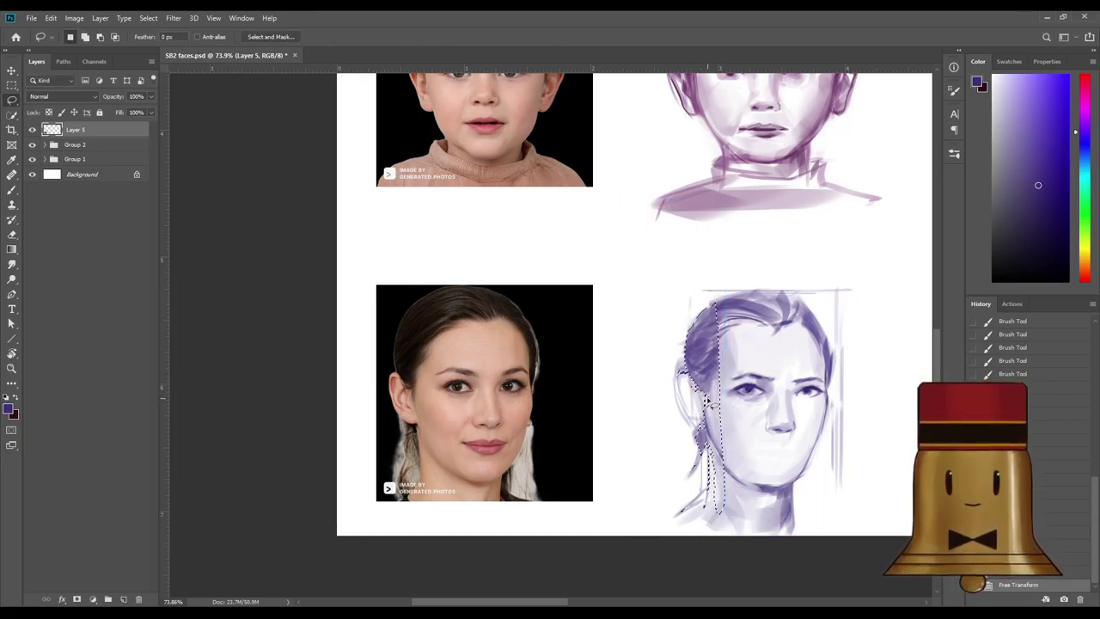
key(ctrl+d)
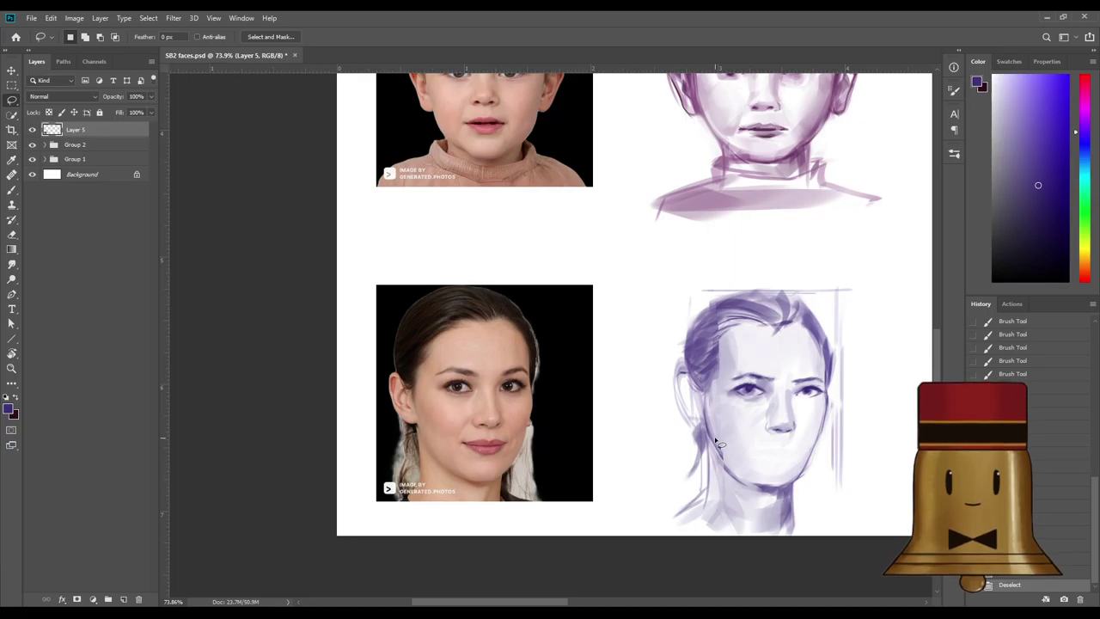
Repaint the left jawline below the ear and blend the lower left cheek with sampled violets.
key(b)
alt+click(710, 437)
mouse_move(709, 434)
mouse_down()
mouse_move(740, 479)
mouse_move(723, 443)
mouse_move(743, 482)
mouse_up()
alt+click(730, 436)
mouse_move(718, 440)
mouse_down()
mouse_move(734, 474)
mouse_move(745, 463)
mouse_up()
Darken the hair from the left temple down to the ear with sampled violet.
alt+click(726, 365)
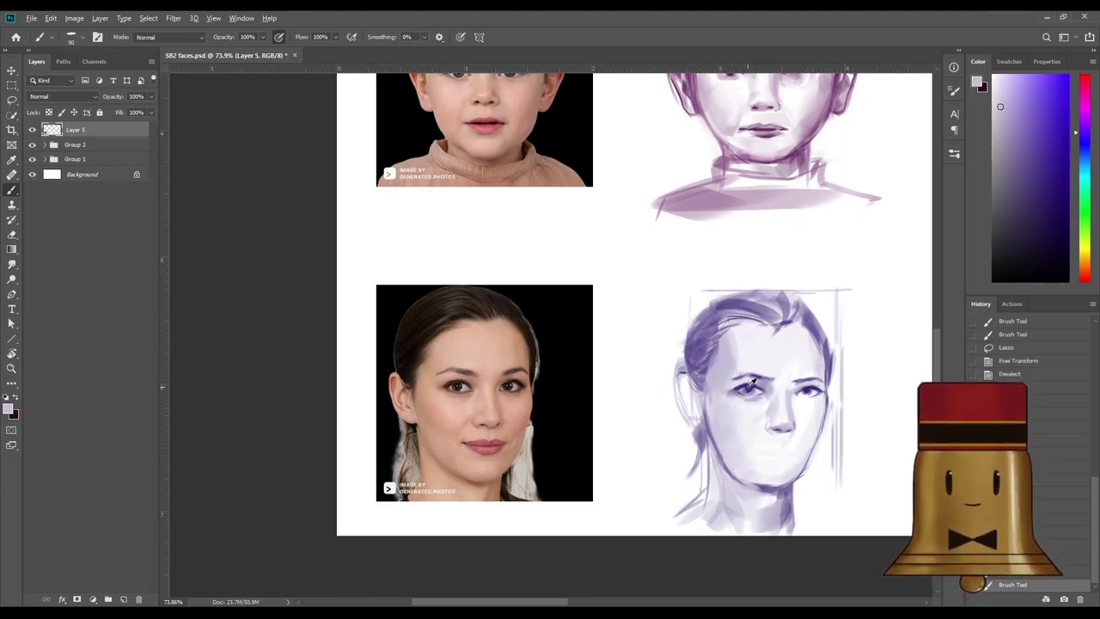
alt+click(726, 344)
drag(722, 342, 691, 384)
Outline the left ear in dark violet with a much smaller brush, undoing unwanted strokes.
key(bracketleft)
key(bracketleft)
key(bracketleft)
key(bracketleft)
key(bracketleft)
key(bracketleft)
key(bracketleft)
key(bracketleft)
key(bracketleft)
key(bracketleft)
key(bracketleft)
key(bracketleft)
key(bracketleft)
key(bracketleft)
key(bracketleft)
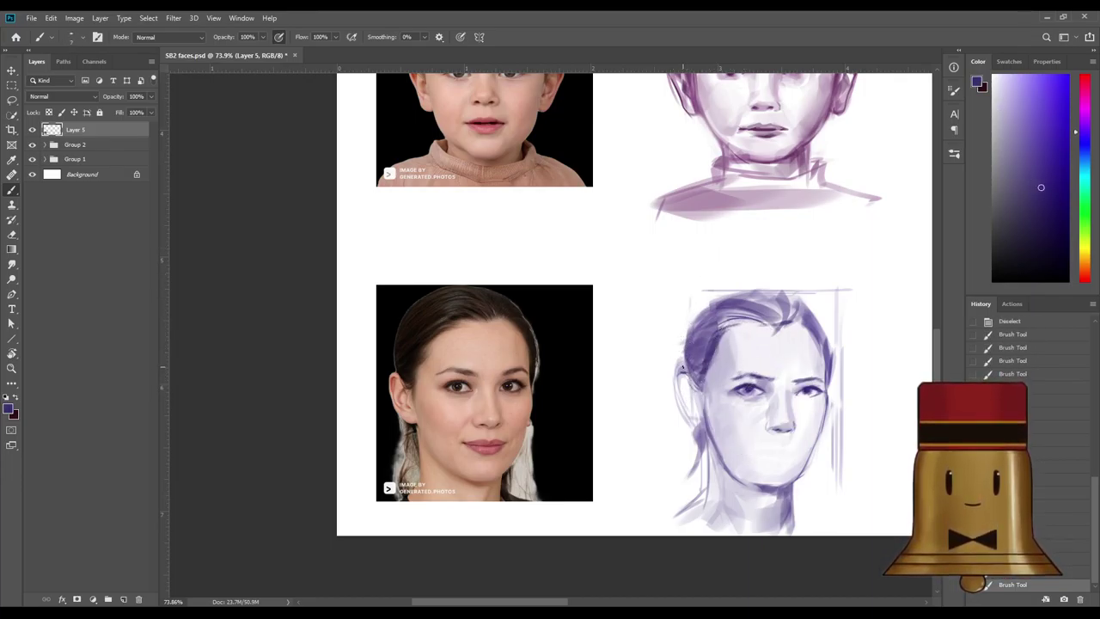
key(ctrl+z)
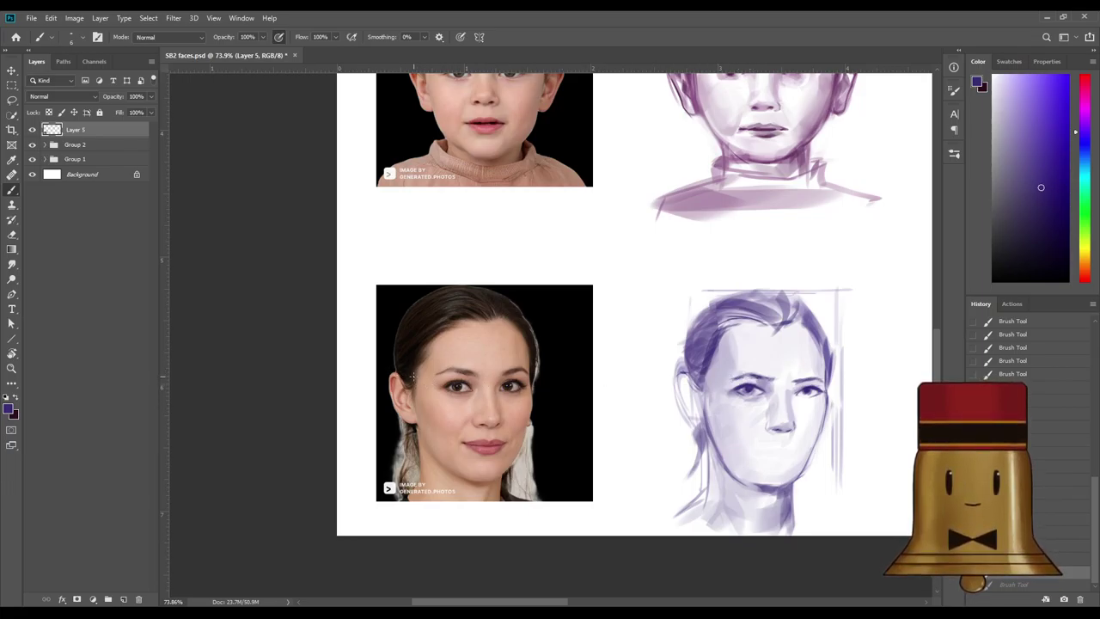
mouse_move(676, 372)
mouse_down()
mouse_move(686, 371)
mouse_move(677, 386)
mouse_move(690, 419)
mouse_move(729, 474)
mouse_up()
key(ctrl+z)
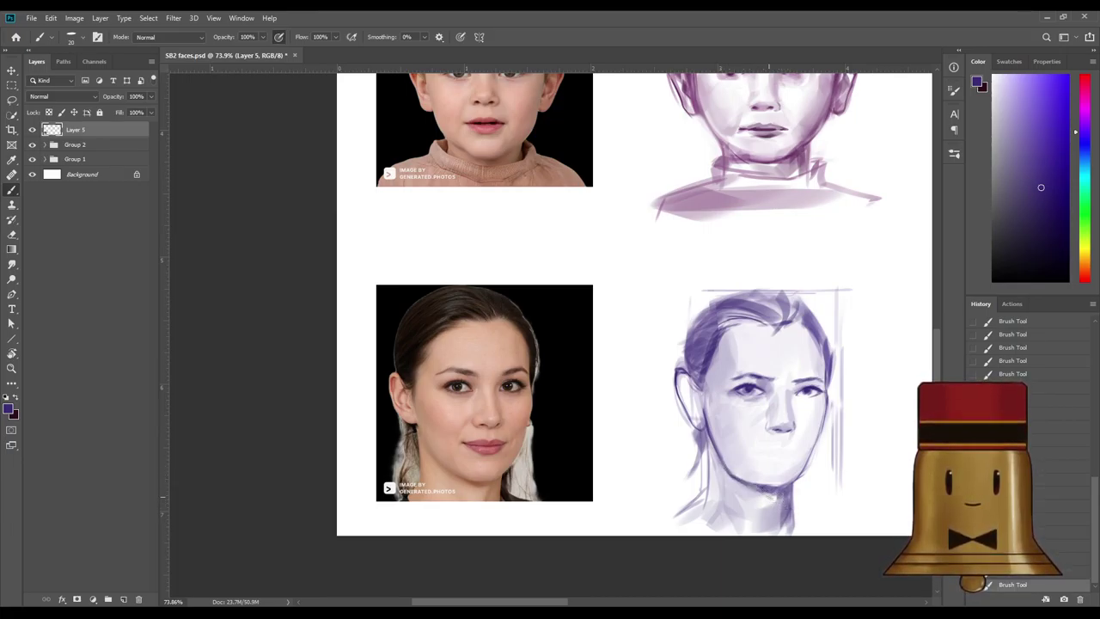
Draw the left neck line from below the ear to the shoulder in sampled dark violet.
alt+click(712, 422)
alt+click(751, 388)
drag(708, 451, 697, 513)
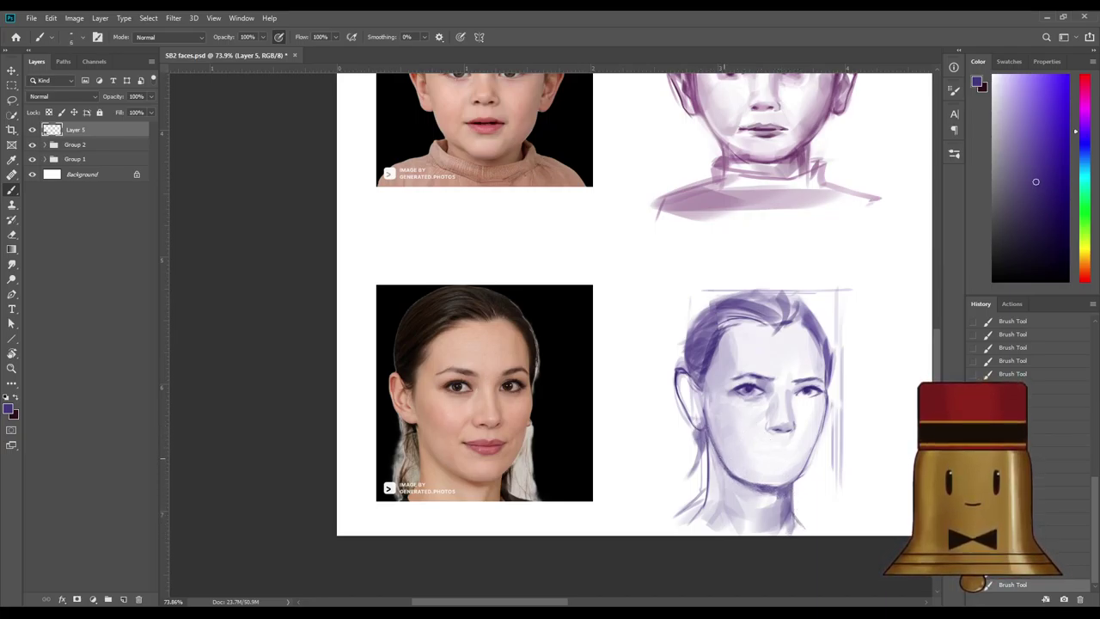
Shade the left cheek beside the ear and blend it toward the jaw with sampled pale violets and a larger brush.
alt+click(722, 476)
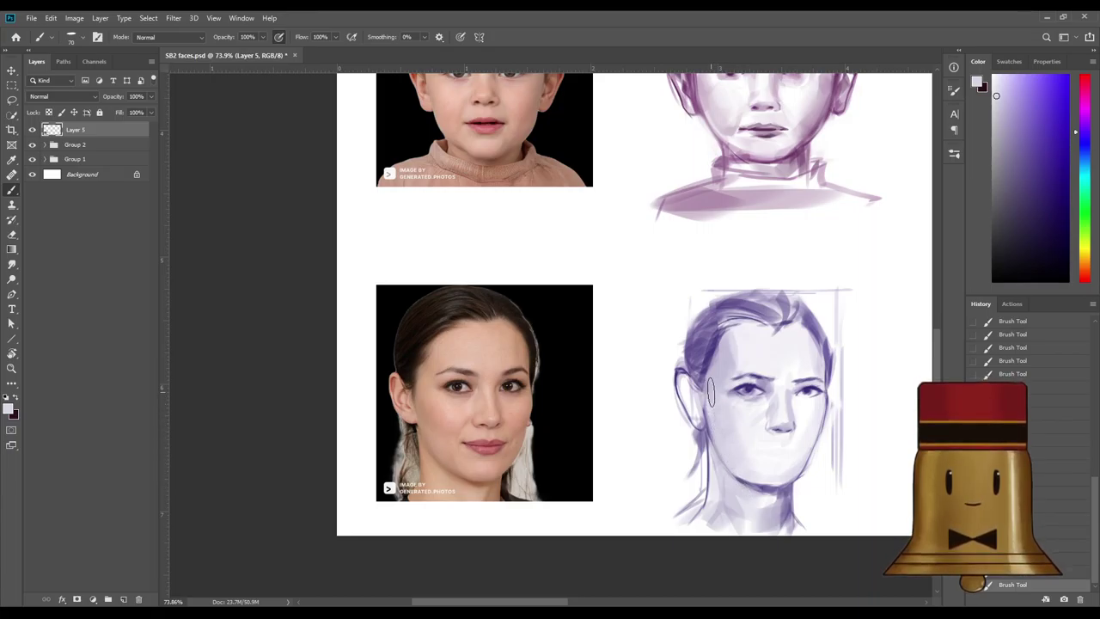
alt+click(754, 380)
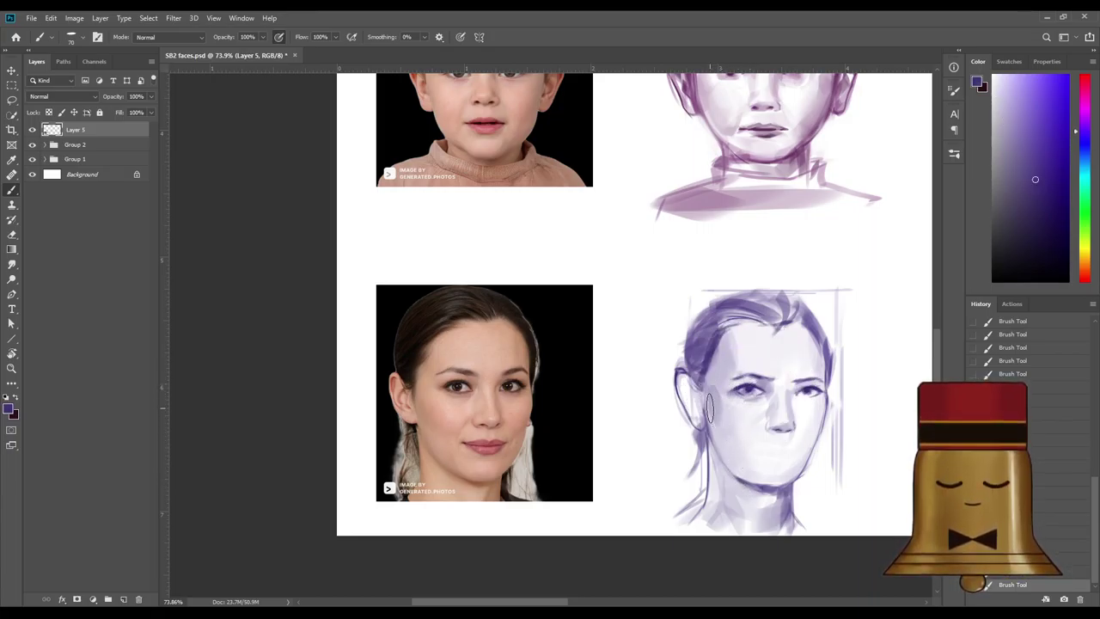
alt+click(742, 454)
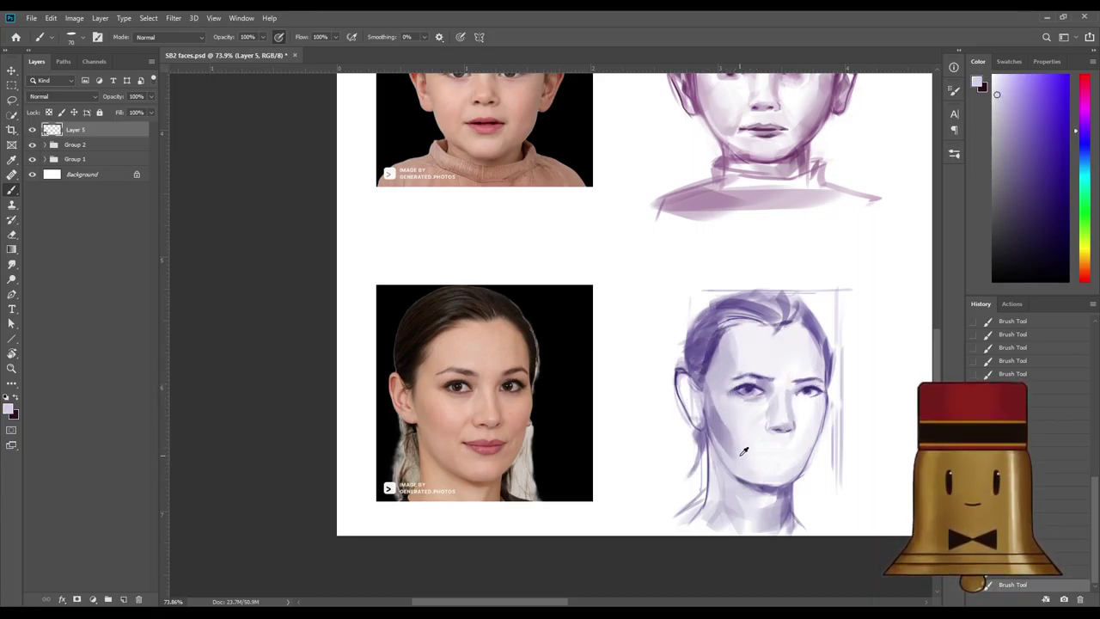
key(bracketright)
key(bracketright)
key(bracketright)
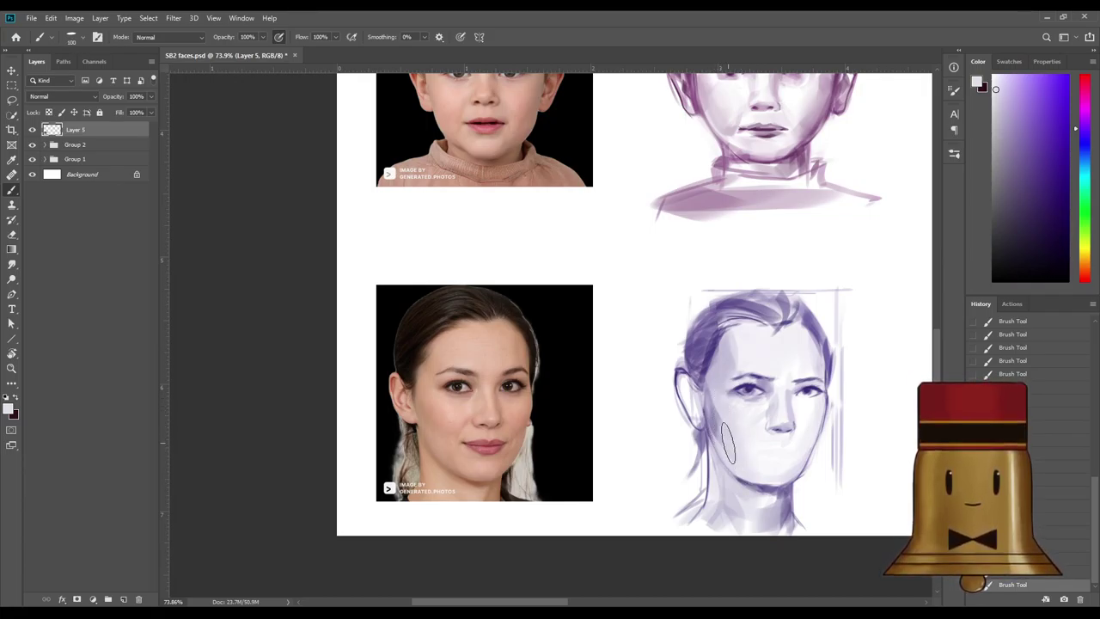
alt+click(745, 420)
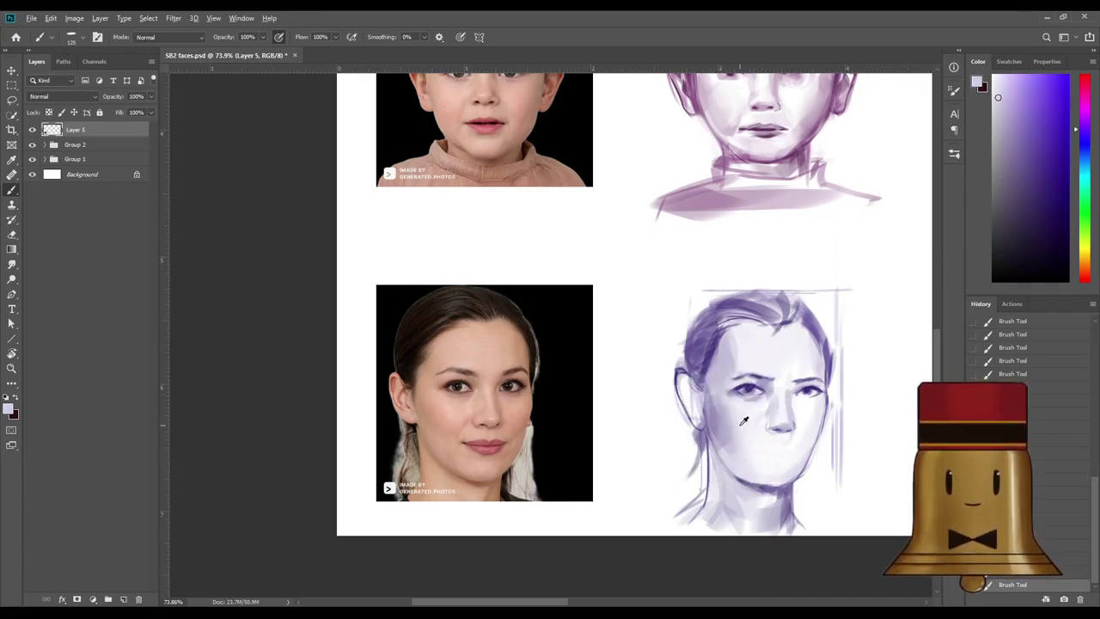
alt+click(740, 425)
mouse_move(744, 432)
mouse_down()
mouse_move(729, 436)
mouse_move(722, 414)
mouse_move(738, 408)
mouse_move(714, 409)
mouse_up()
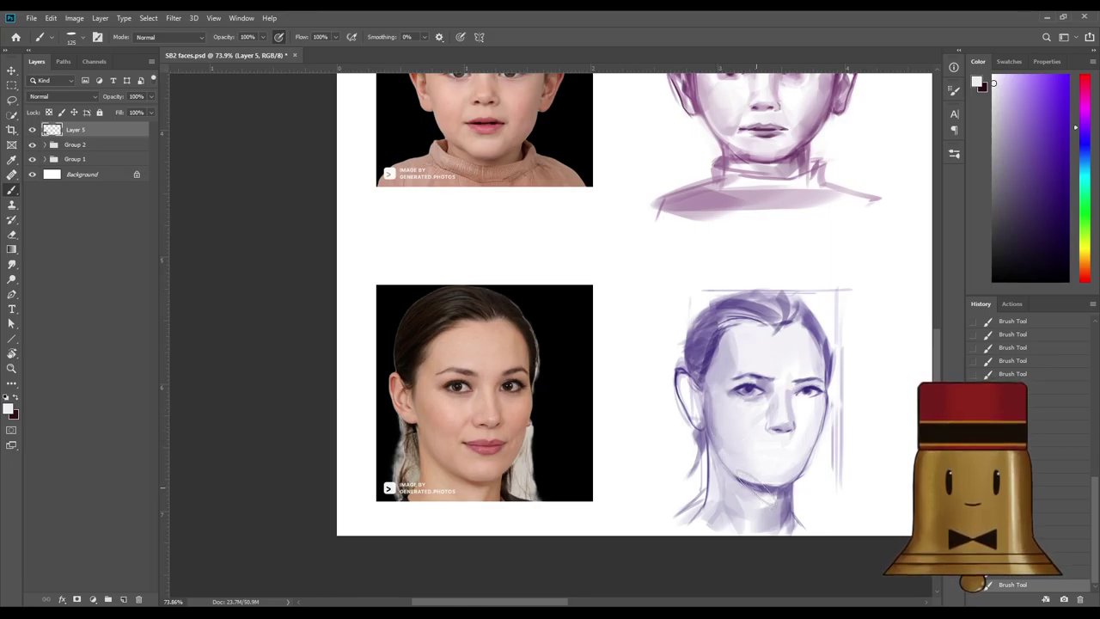
Darken the shadow under the chin and draw the left ear's inner contour in dark violet with a smaller brush.
key(bracketleft)
key(bracketleft)
key(bracketleft)
key(bracketleft)
key(bracketleft)
key(bracketleft)
key(bracketleft)
alt+click(755, 382)
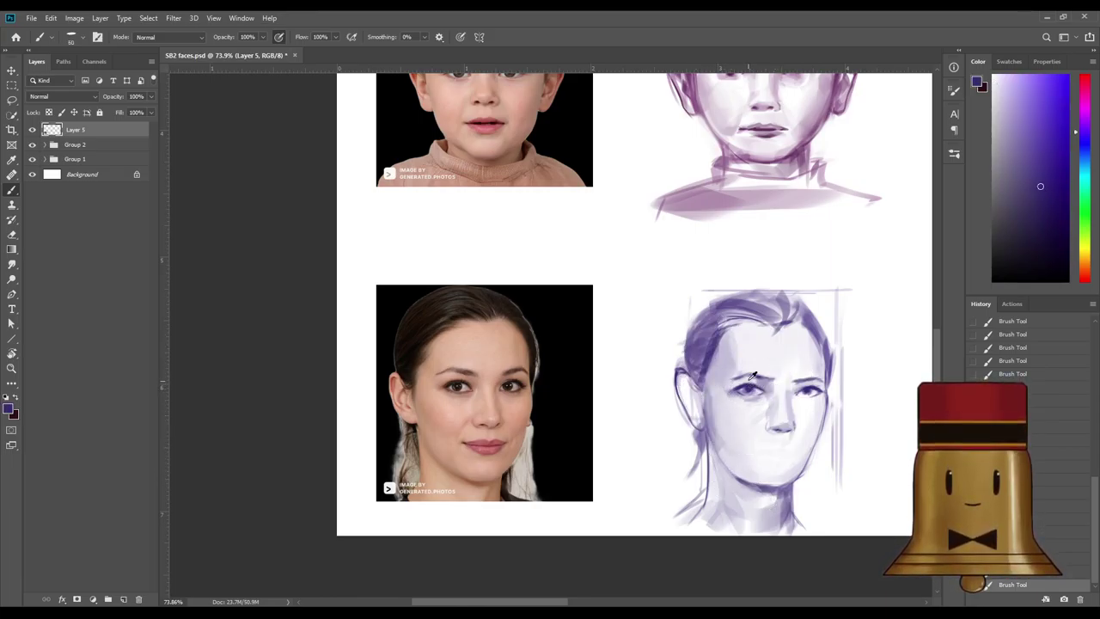
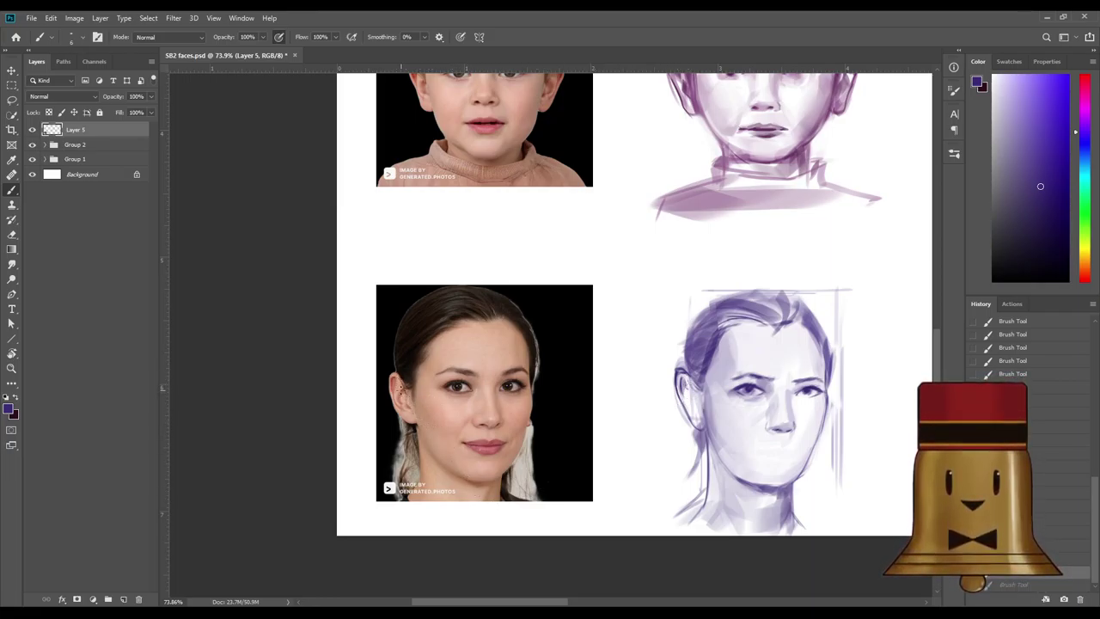
drag(688, 397, 684, 386)
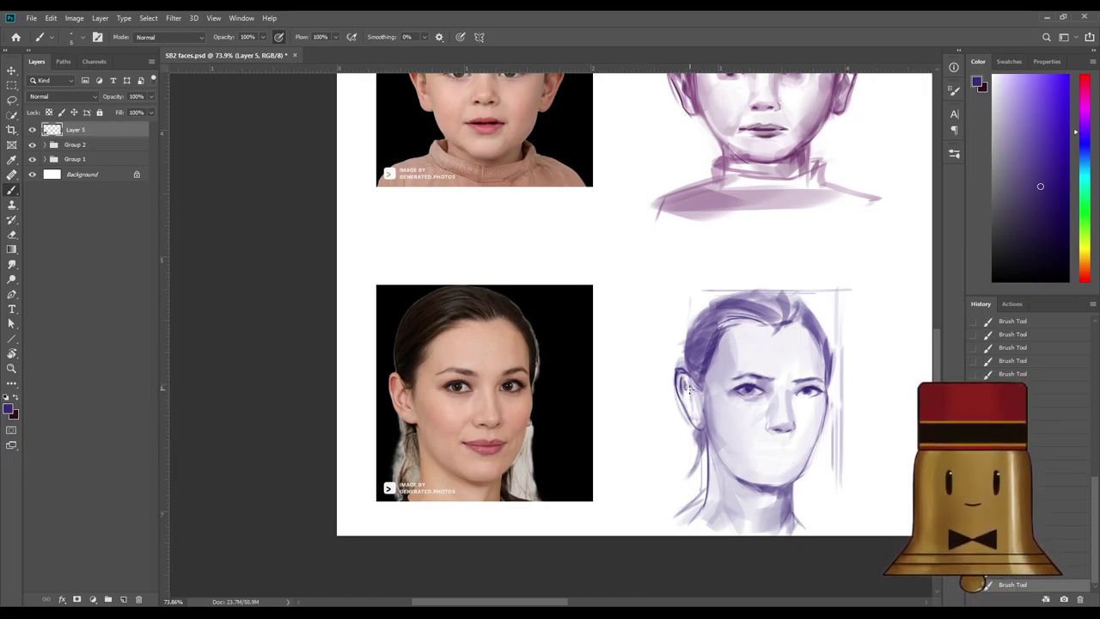
Refine the left ear's interior with sampled dark and pale violets and a smaller brush, undoing an unwanted stroke.
key(ctrl+z)
key(ctrl+z)
key(ctrl+shift+z)
alt+click(724, 414)
alt+click(731, 362)
key(bracketleft)
key(bracketleft)
key(bracketleft)
key(bracketleft)
key(bracketleft)
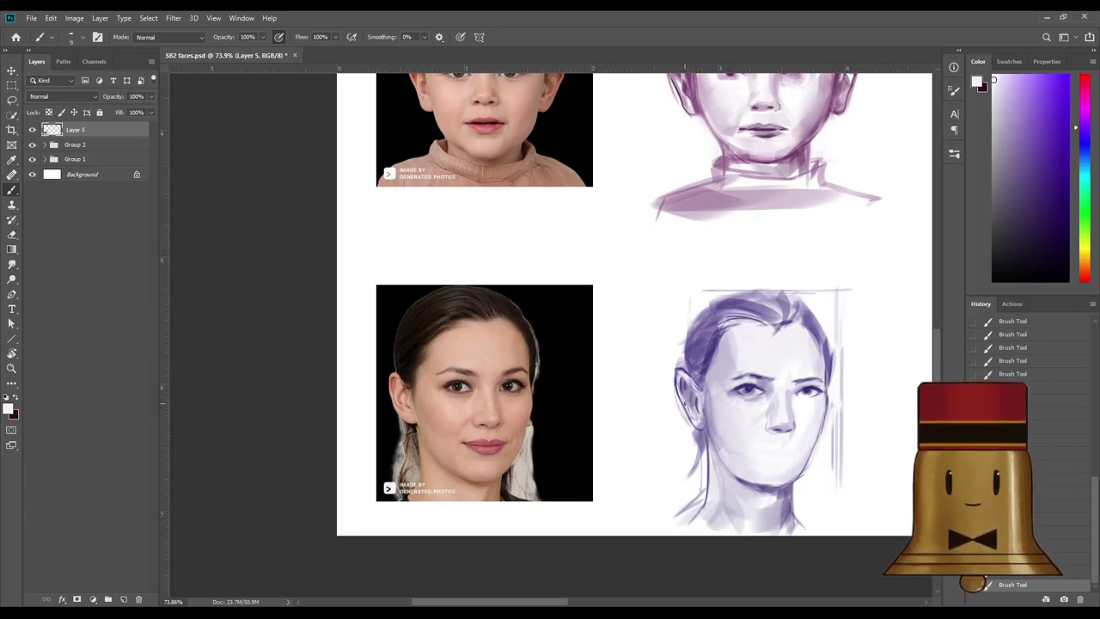
alt+click(690, 384)
alt+click(695, 388)
alt+click(688, 397)
Erase the straight construction lines around the woman's head and the stray marks beside the left ear.
key(bracketleft)
key(bracketleft)
key(bracketleft)
drag(690, 331, 679, 382)
mouse_move(703, 293)
mouse_down()
mouse_move(813, 292)
mouse_move(800, 282)
mouse_move(848, 362)
mouse_move(838, 447)
mouse_move(842, 430)
mouse_up()
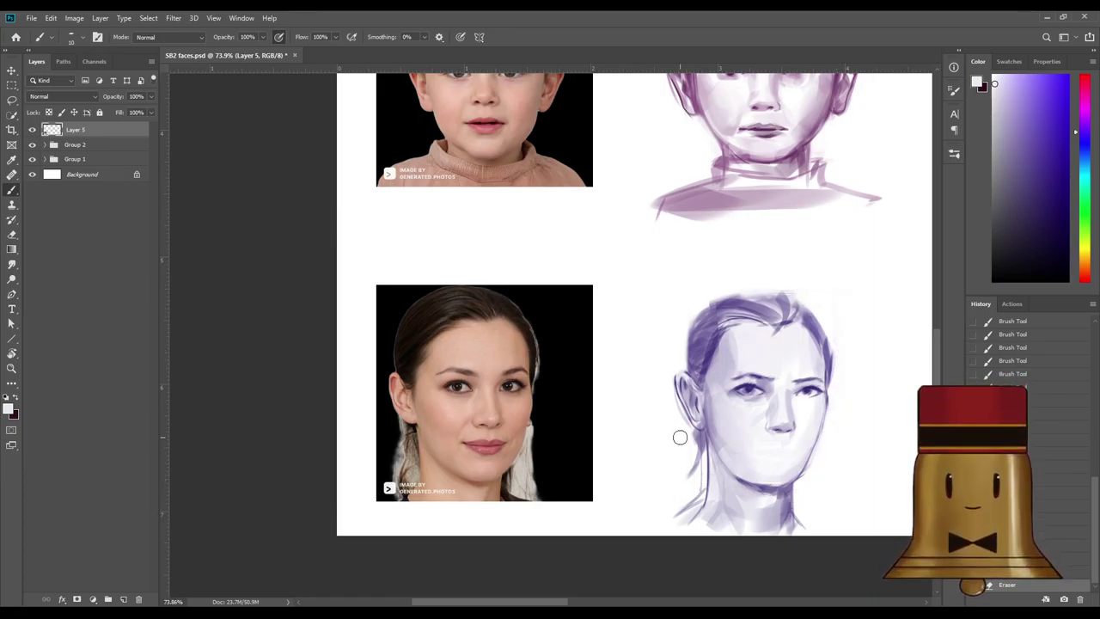
drag(692, 438, 691, 452)
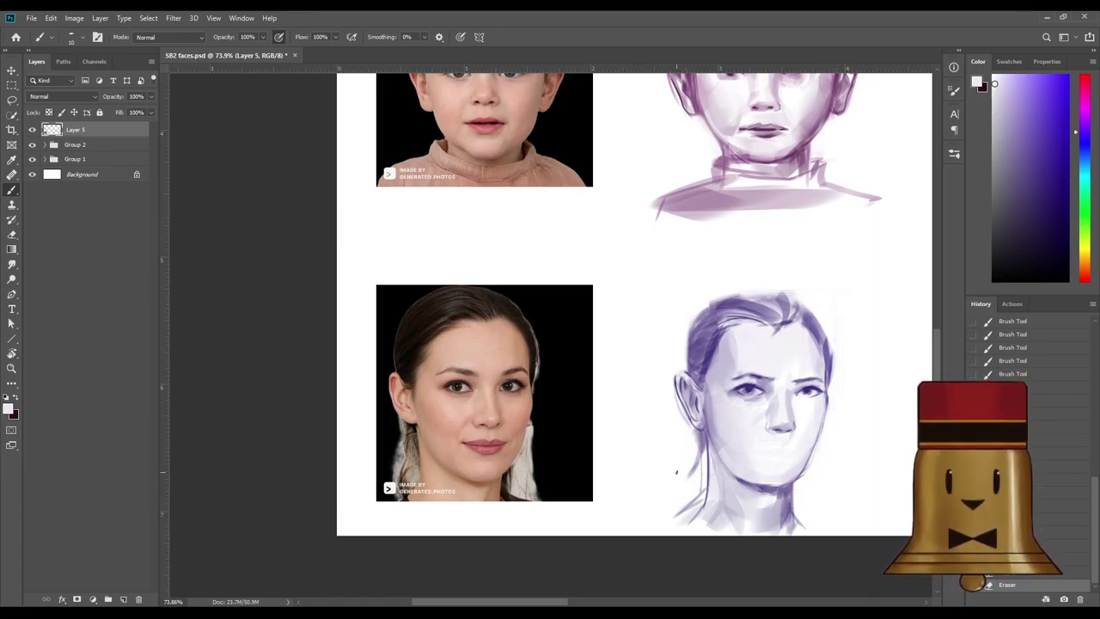
Mark the two mouth corners with small dark violet dots using a much smaller brush, undoing stray strokes.
alt+click(752, 385)
drag(674, 382, 684, 371)
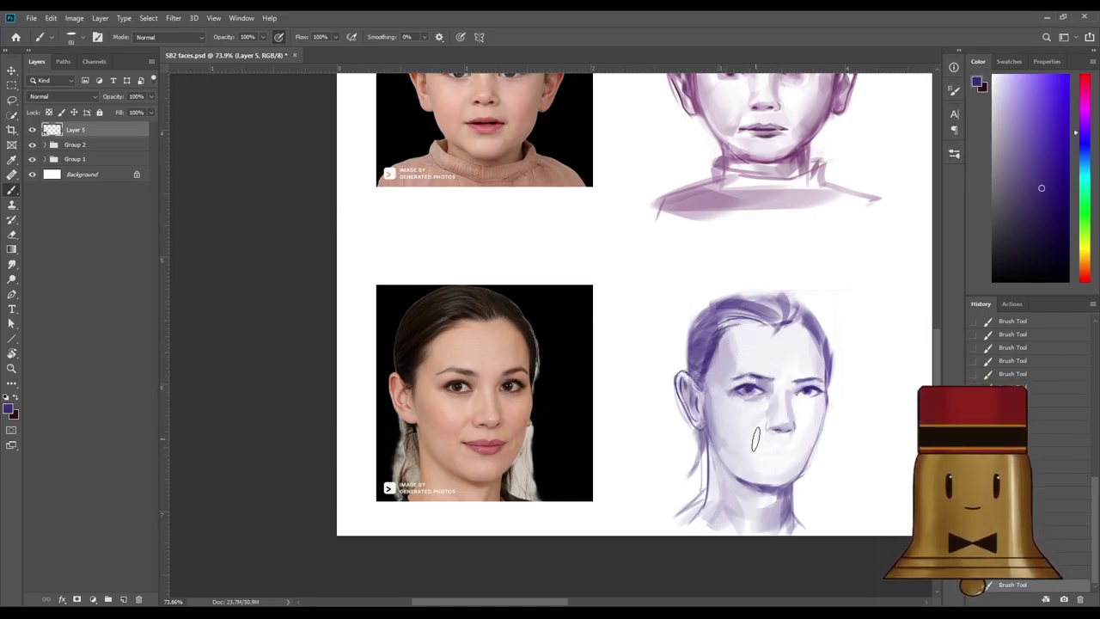
key(bracketleft)
key(bracketleft)
key(bracketleft)
key(bracketleft)
key(bracketleft)
key(bracketleft)
key(bracketleft)
key(bracketleft)
key(ctrl+z)
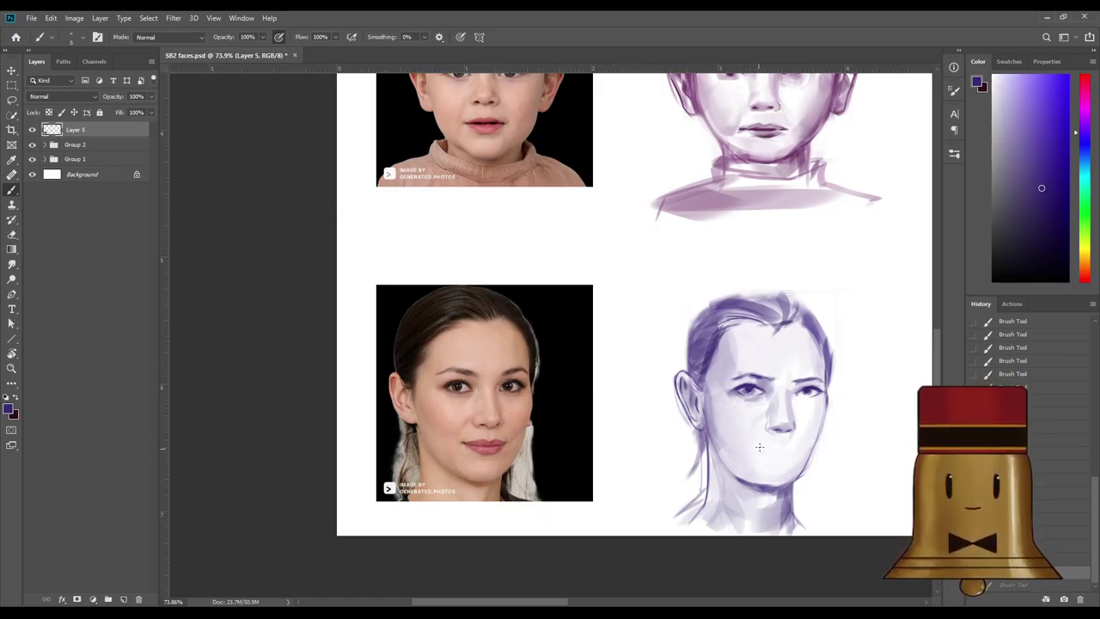
click(758, 447)
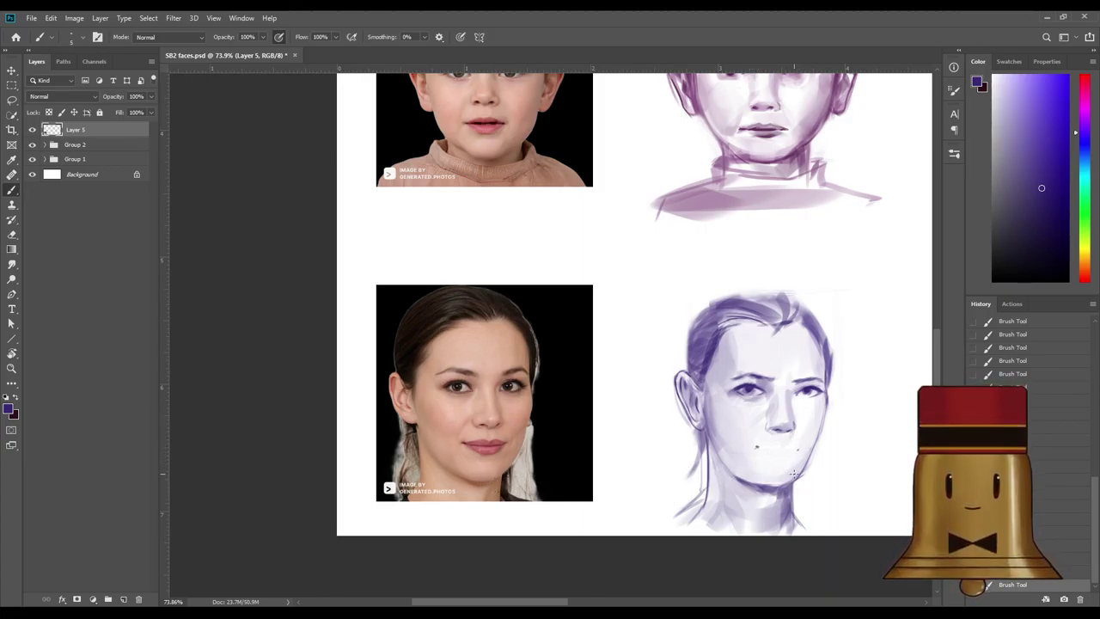
key(ctrl+z)
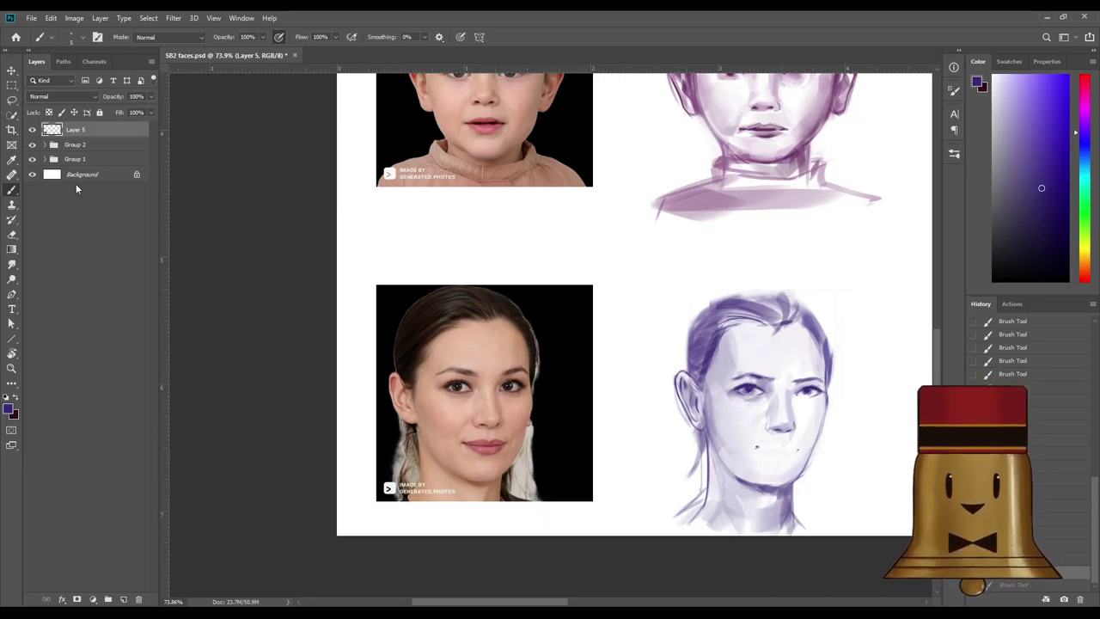
Lasso the jaw and neck area of the woman's study.
key(l)
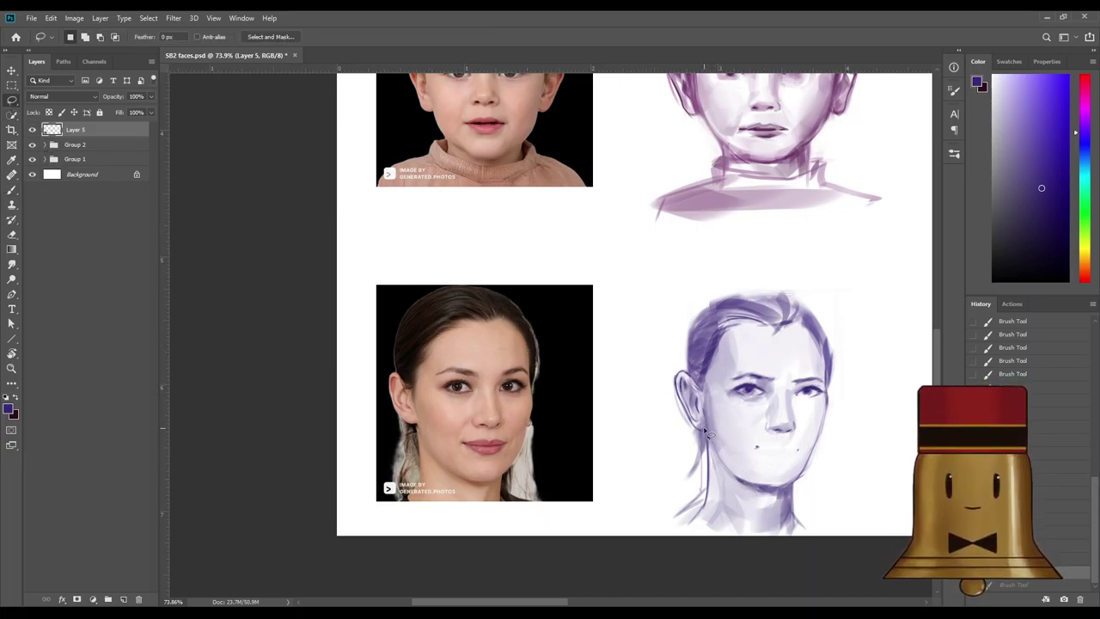
mouse_move(704, 449)
mouse_down()
mouse_move(731, 466)
mouse_move(789, 474)
mouse_move(830, 550)
mouse_move(629, 449)
mouse_up()
key(ctrl+t)
scroll(763, 505, up, 2)
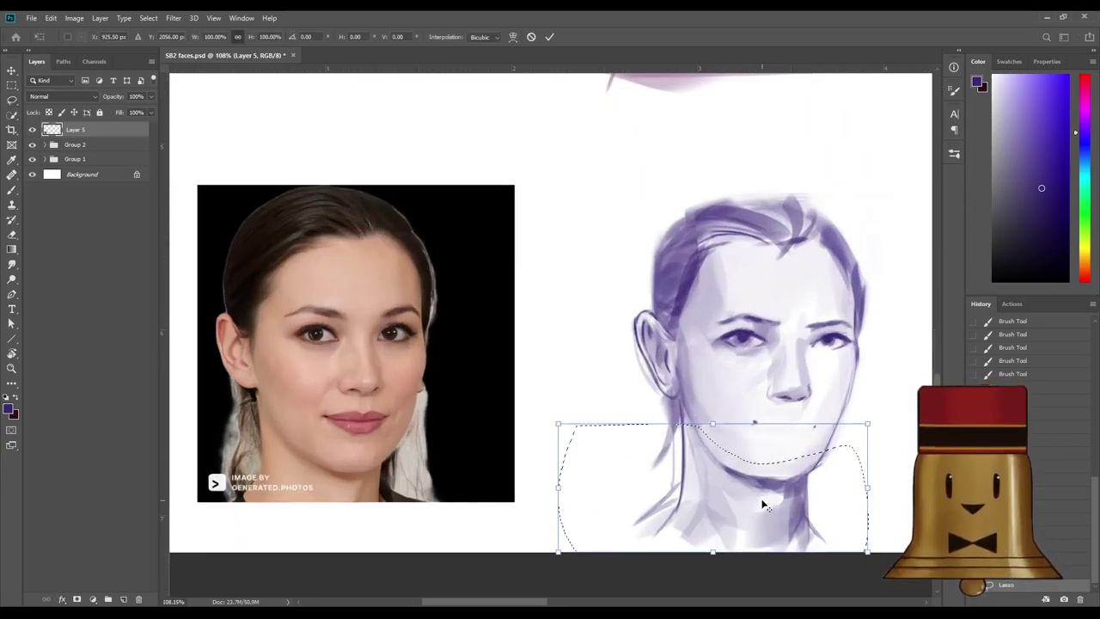
drag(712, 552, 712, 547)
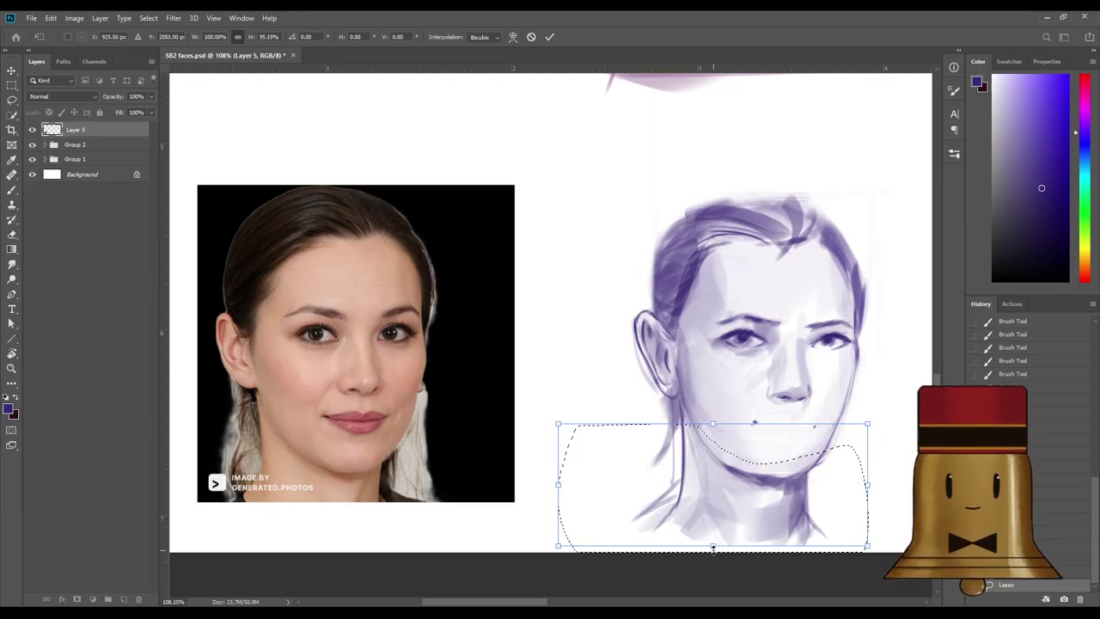
click(532, 37)
Extend the selection over more of the chin, move the jaw and neck slightly upward, and deselect.
mouse_move(700, 431)
mouse_down()
mouse_move(777, 449)
mouse_move(804, 540)
mouse_move(680, 520)
mouse_up()
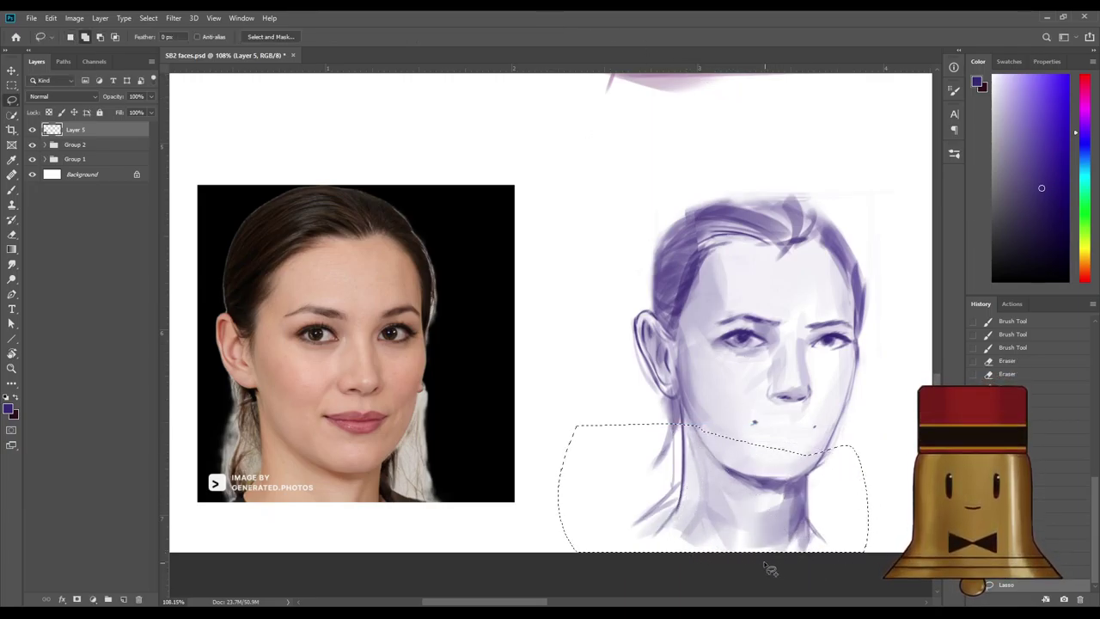
key(ctrl+t)
drag(715, 553, 714, 536)
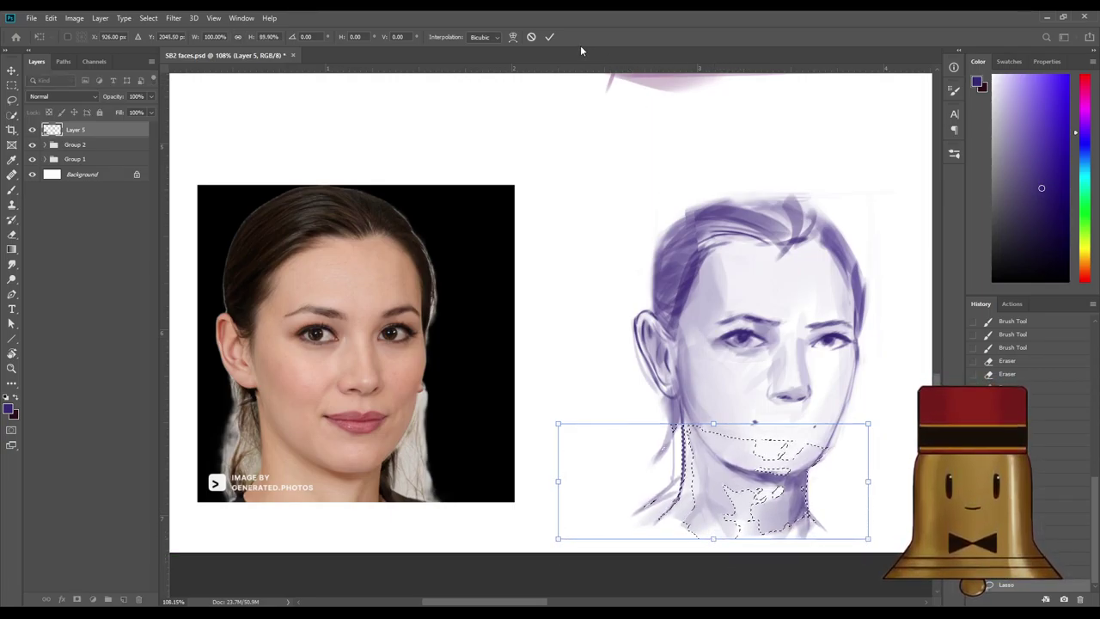
key(ctrl+z)
drag(771, 470, 770, 463)
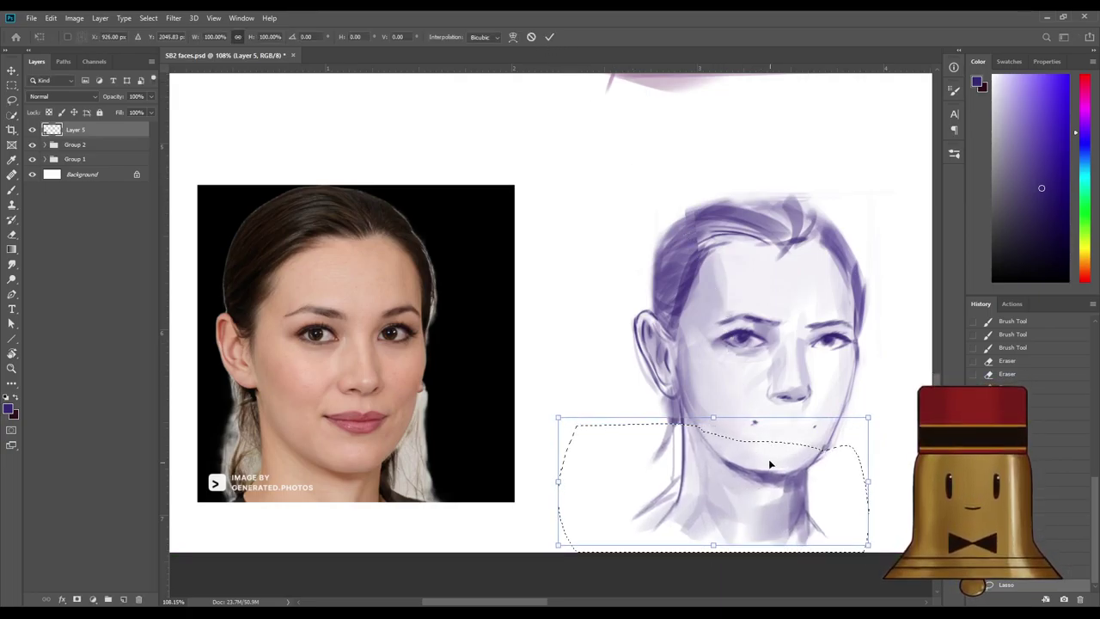
key(Return)
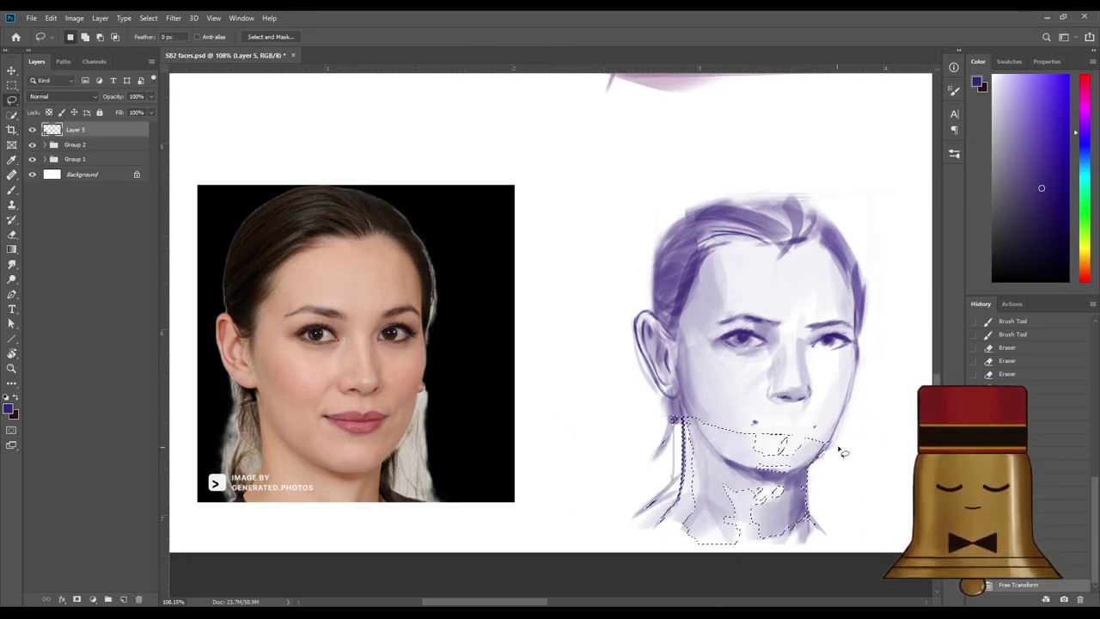
key(ctrl+d)
Repaint the jawline below the left ear in sampled mid violet with a slightly larger brush, undoing unwanted strokes.
scroll(885, 415, down, 3)
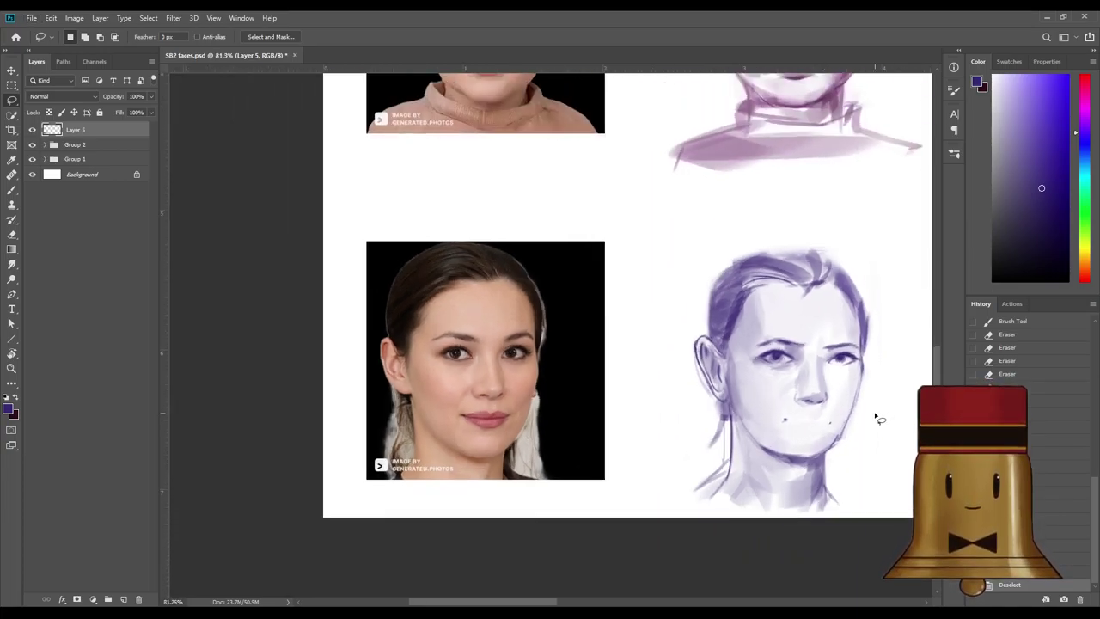
key(b)
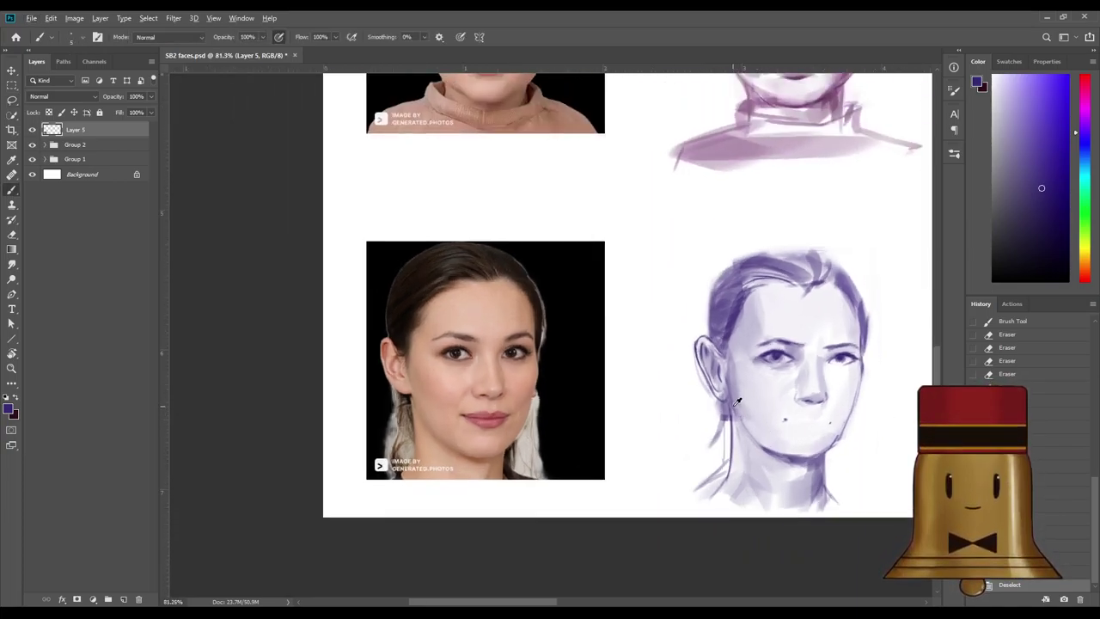
alt+click(732, 404)
alt+click(731, 412)
drag(731, 408, 731, 422)
mouse_move(730, 411)
mouse_down()
mouse_move(731, 434)
mouse_move(740, 419)
mouse_move(753, 437)
mouse_up()
alt+click(731, 434)
alt+click(750, 417)
alt+click(768, 452)
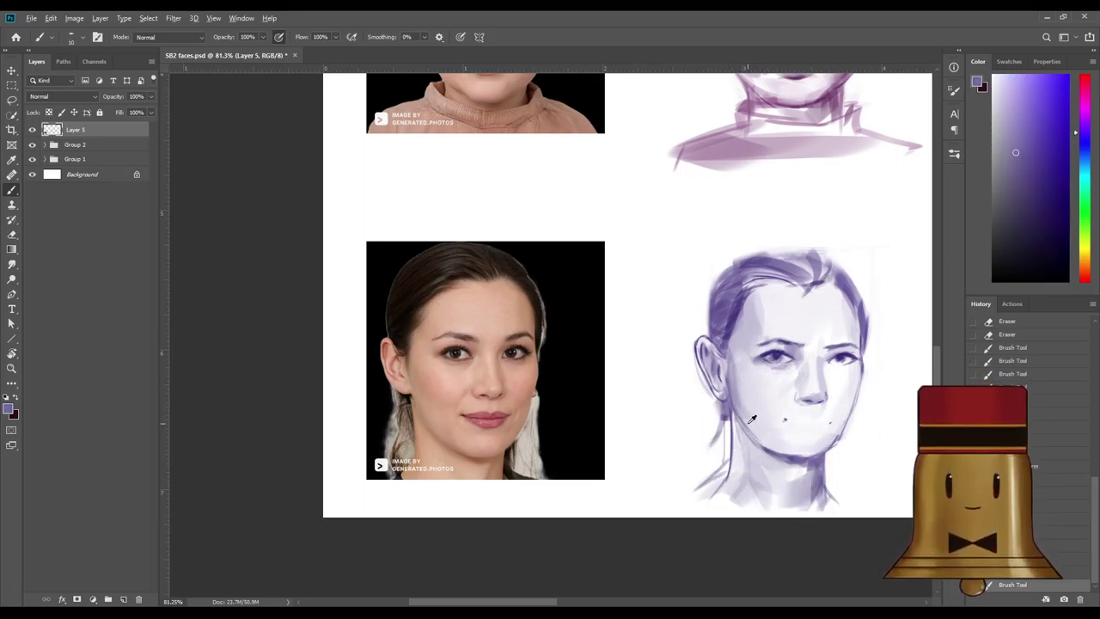
key(ctrl+z)
key(ctrl+z)
key(])
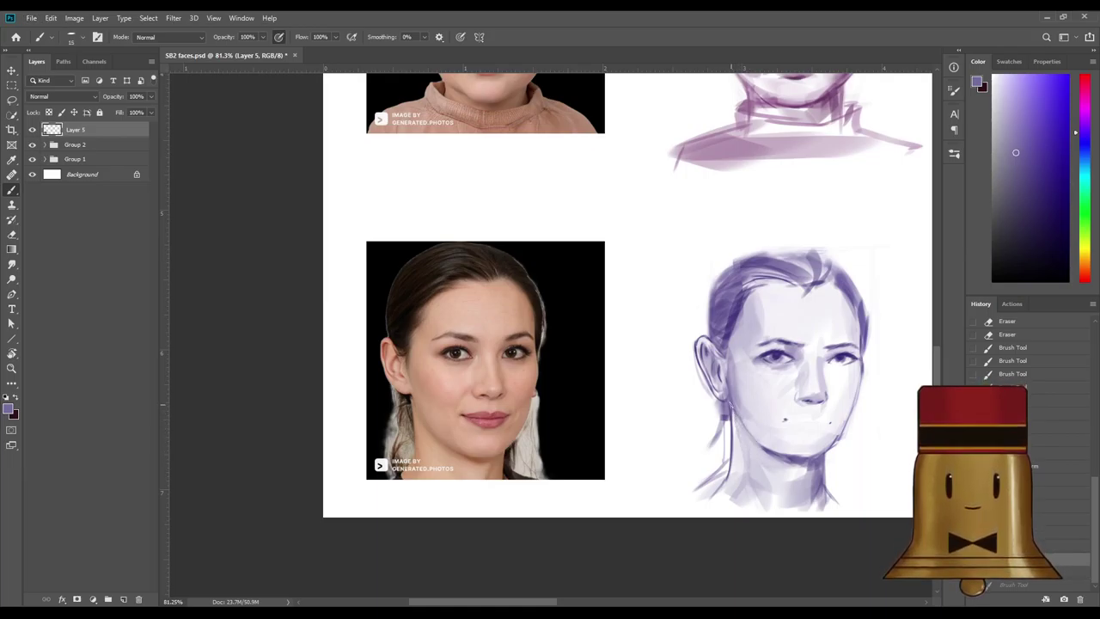
drag(733, 407, 751, 436)
Blend the right jaw edge, chin and left cheek with sampled pale violet and a larger brush.
alt+click(834, 438)
key(])
key(])
mouse_move(840, 433)
mouse_down()
mouse_move(830, 447)
mouse_move(833, 438)
mouse_up()
mouse_move(830, 437)
mouse_down()
mouse_move(820, 448)
mouse_move(788, 434)
mouse_move(819, 443)
mouse_up()
key(])
key(])
key(])
key(])
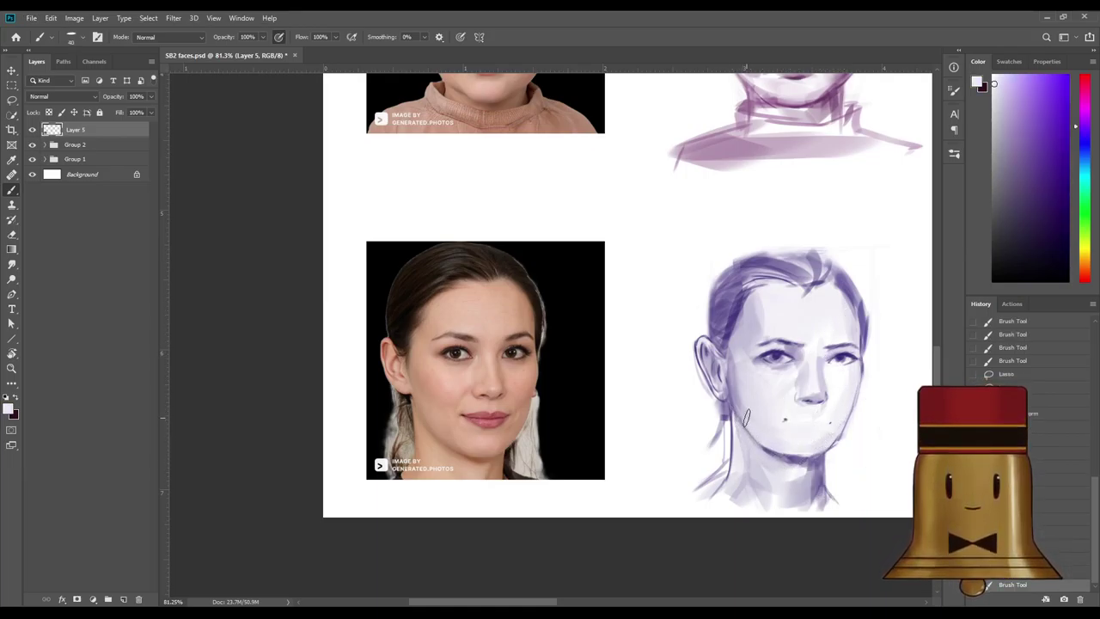
drag(747, 418, 787, 439)
drag(748, 377, 757, 420)
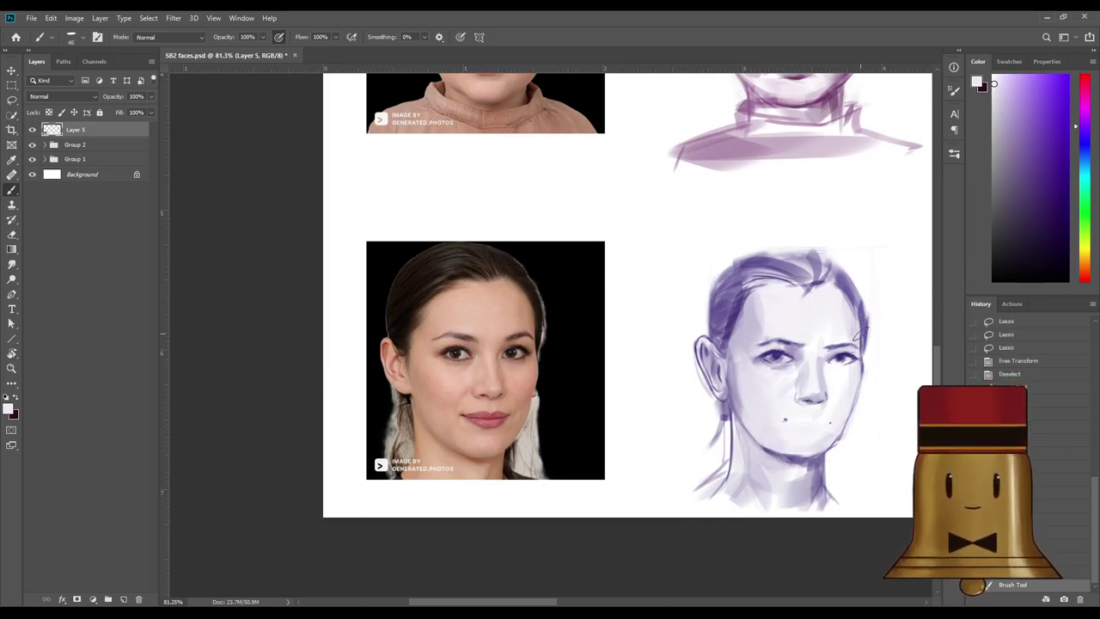
Draw the mouth line between the corner marks in sampled dark violet and clean its edges with pale violet.
alt+click(846, 355)
alt+click(849, 352)
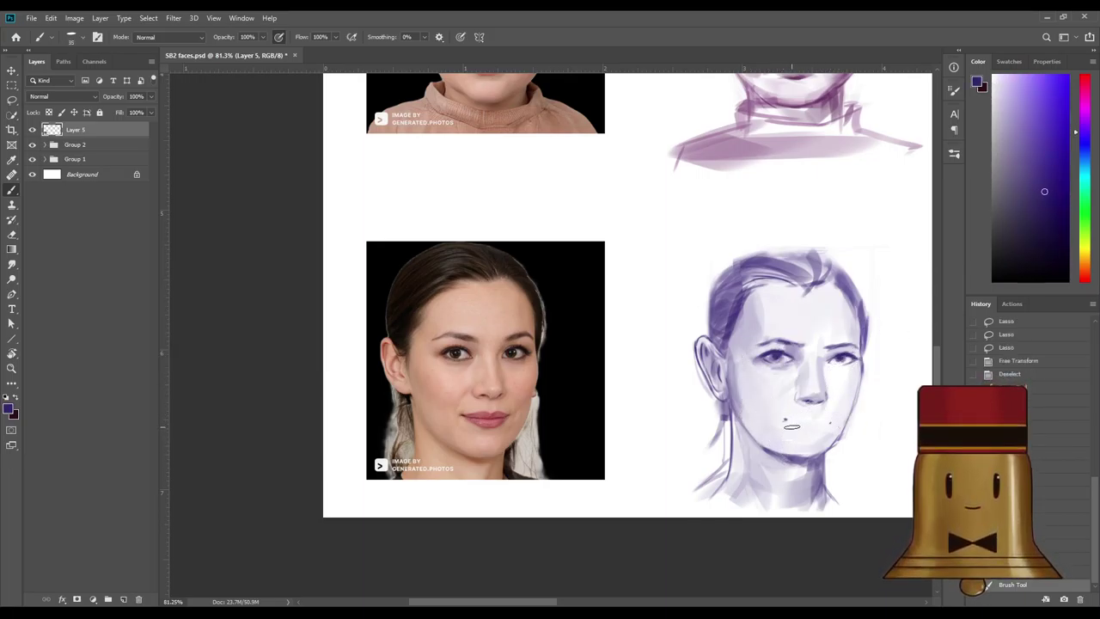
drag(792, 420, 812, 421)
key(])
key(])
click(825, 421)
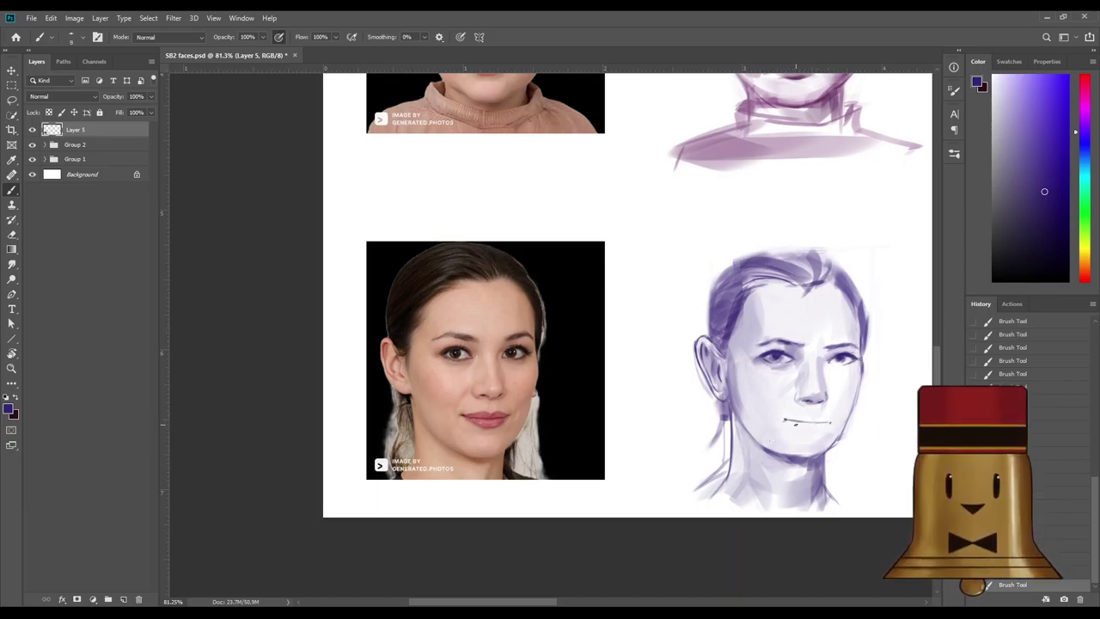
alt+click(785, 420)
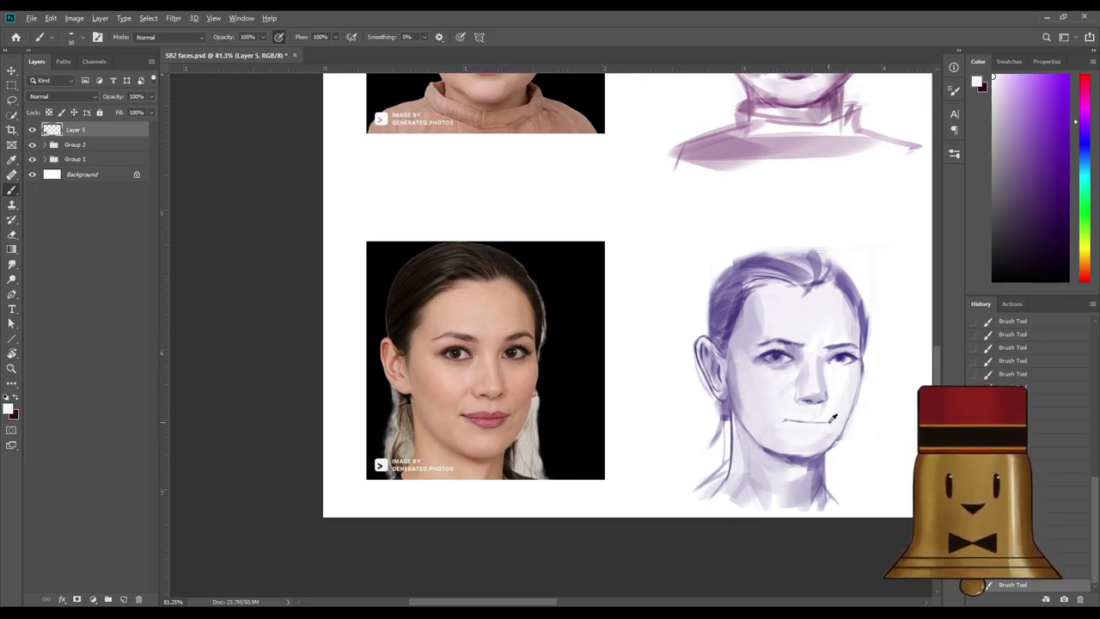
Paint the shadow under the lower lip and the left part of the lips in violet sampled from the right eye.
alt+click(847, 353)
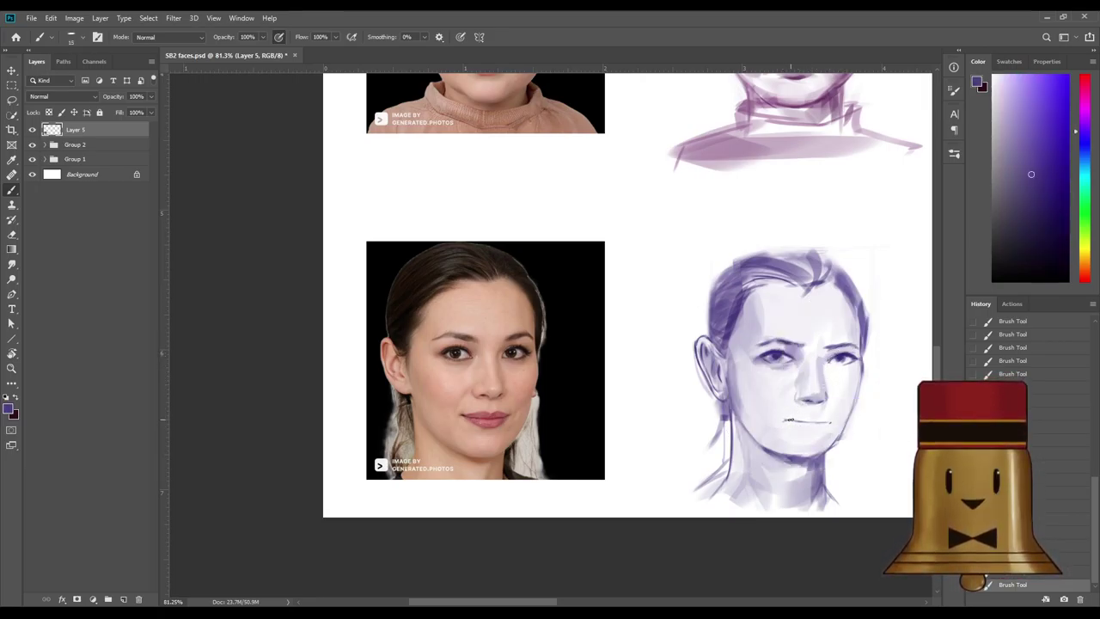
drag(806, 429, 814, 427)
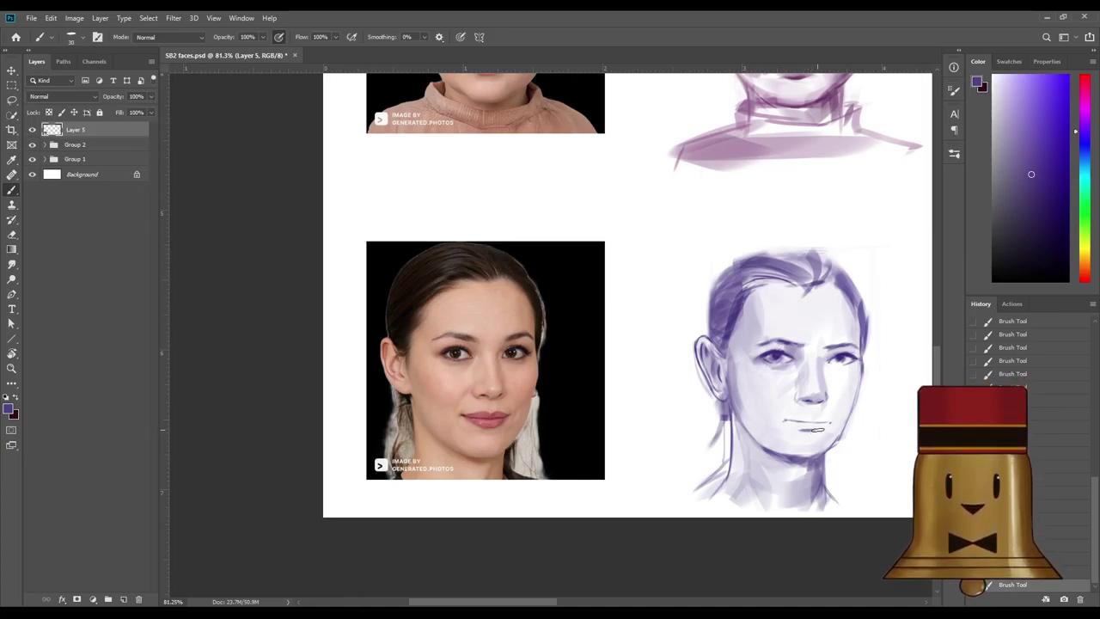
key(ctrl+z)
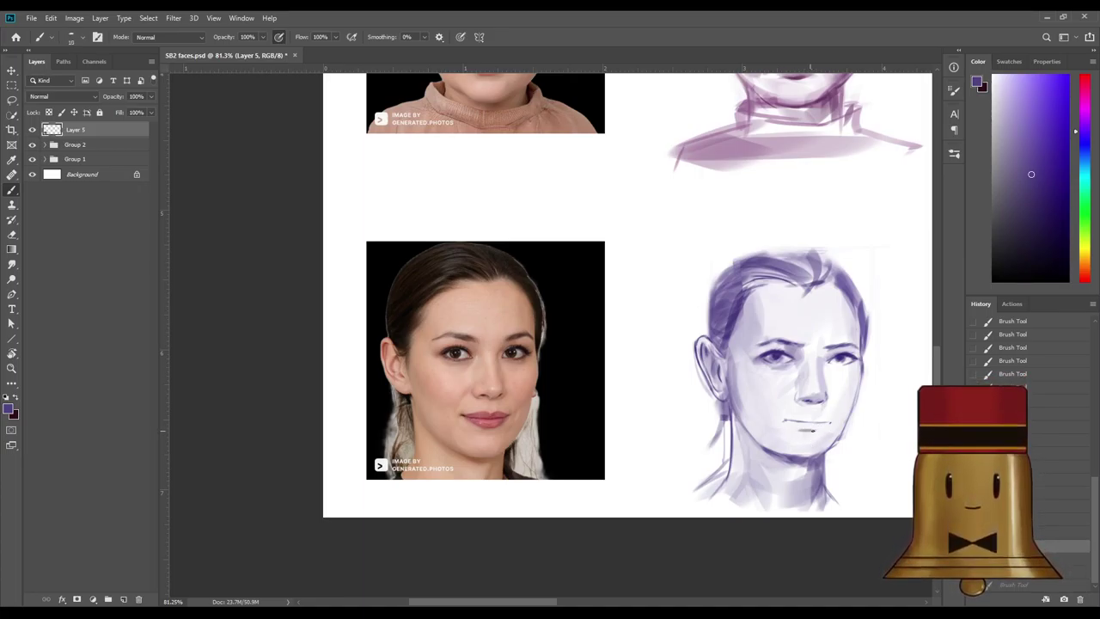
drag(813, 431, 814, 430)
key([)
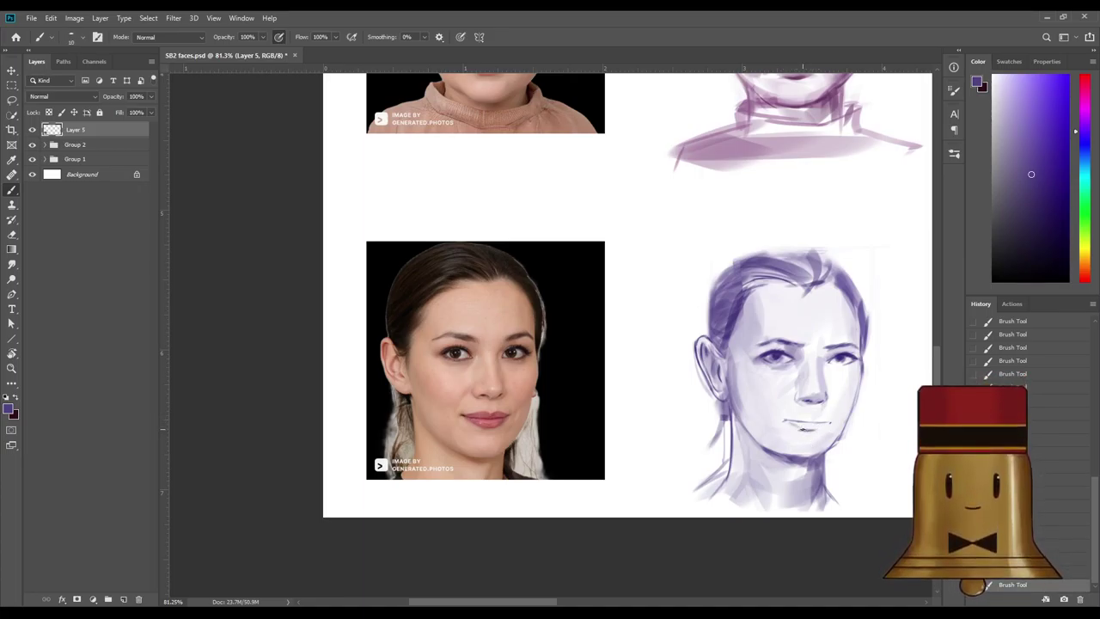
drag(794, 425, 788, 421)
Clean up the lower lip with pale violet and fill in the lips with sampled mid violet and a smaller brush.
alt+click(800, 432)
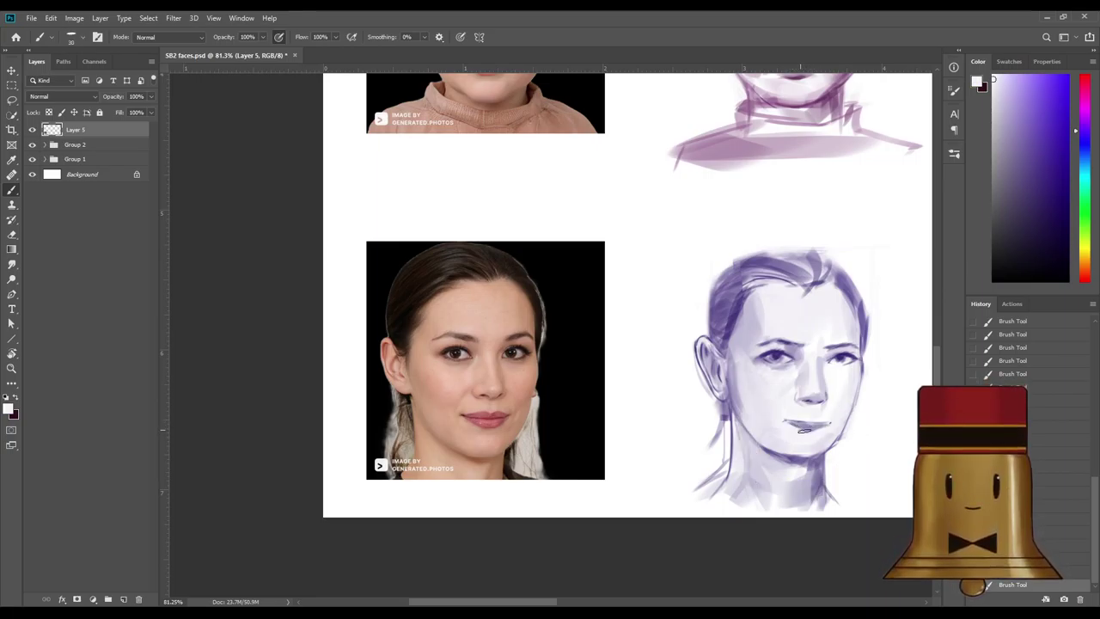
alt+click(803, 426)
key([)
key([)
key([)
key([)
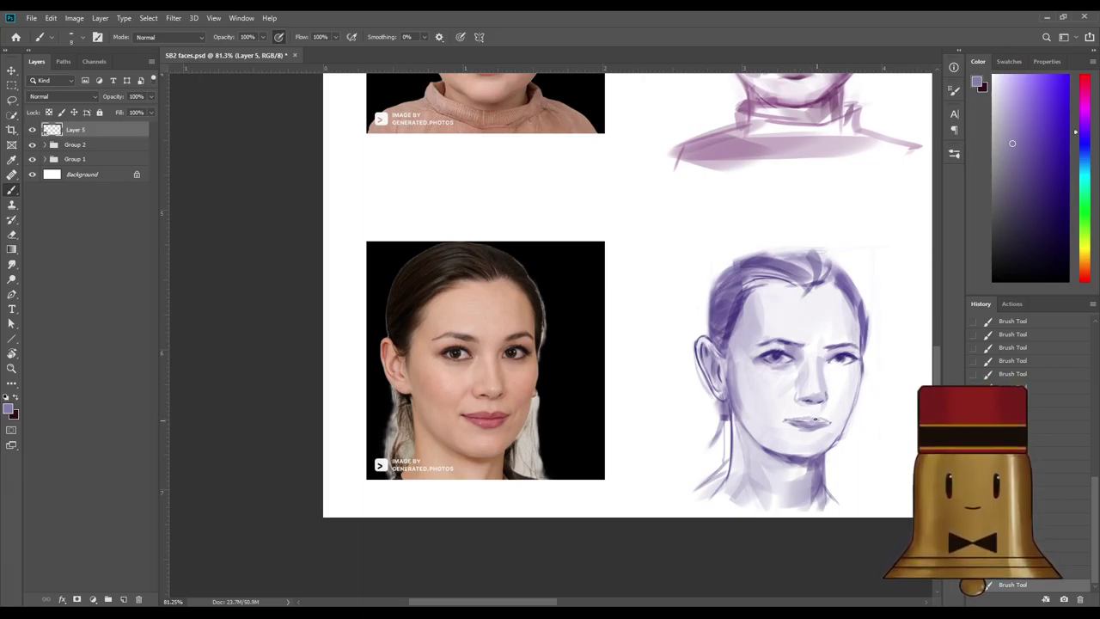
Darken the mouth line with violet sampled from the right eye, undo the last stroke, and tidy the lip edges in pale violet.
alt+click(846, 357)
alt+click(839, 358)
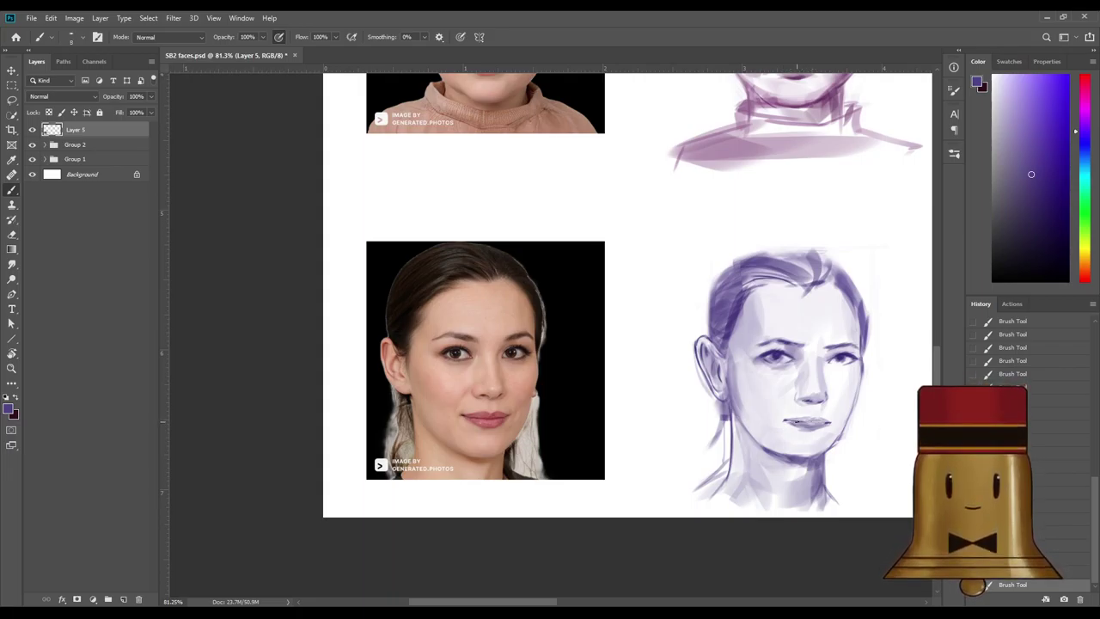
key(ctrl+z)
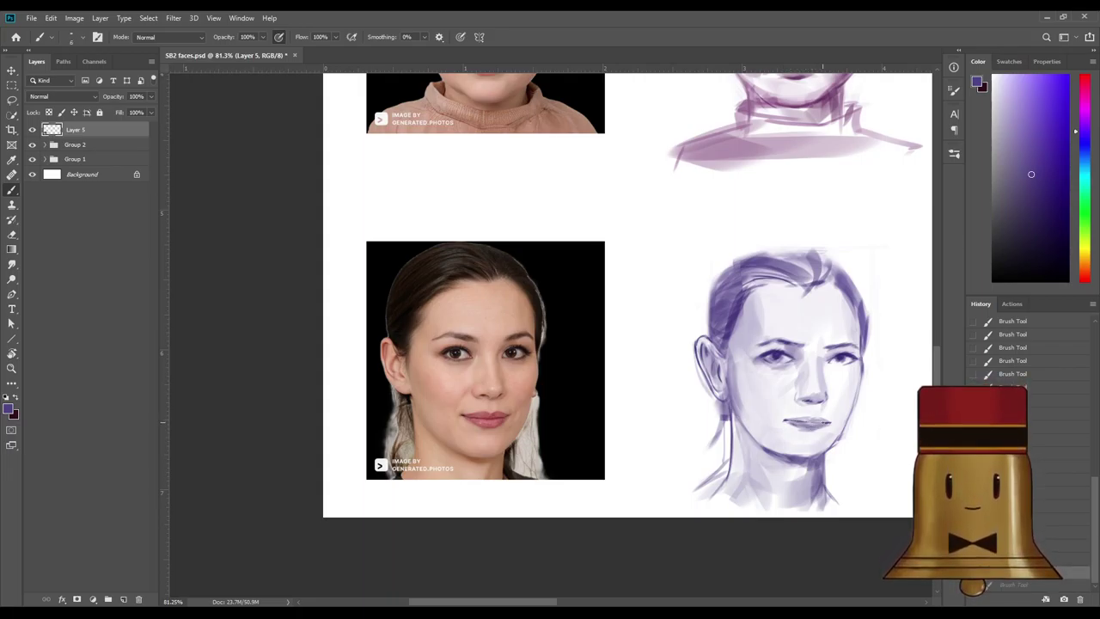
alt+click(789, 426)
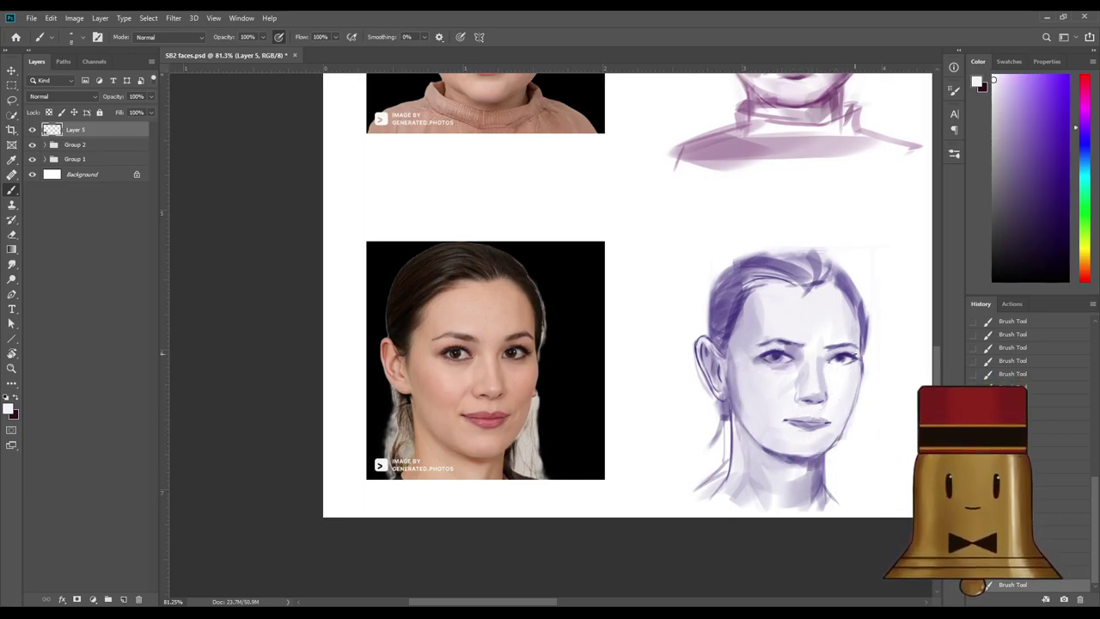
Model the left cheek beside the nose with sampled violets and a larger brush, and sample a pale tone for the nose.
alt+click(788, 389)
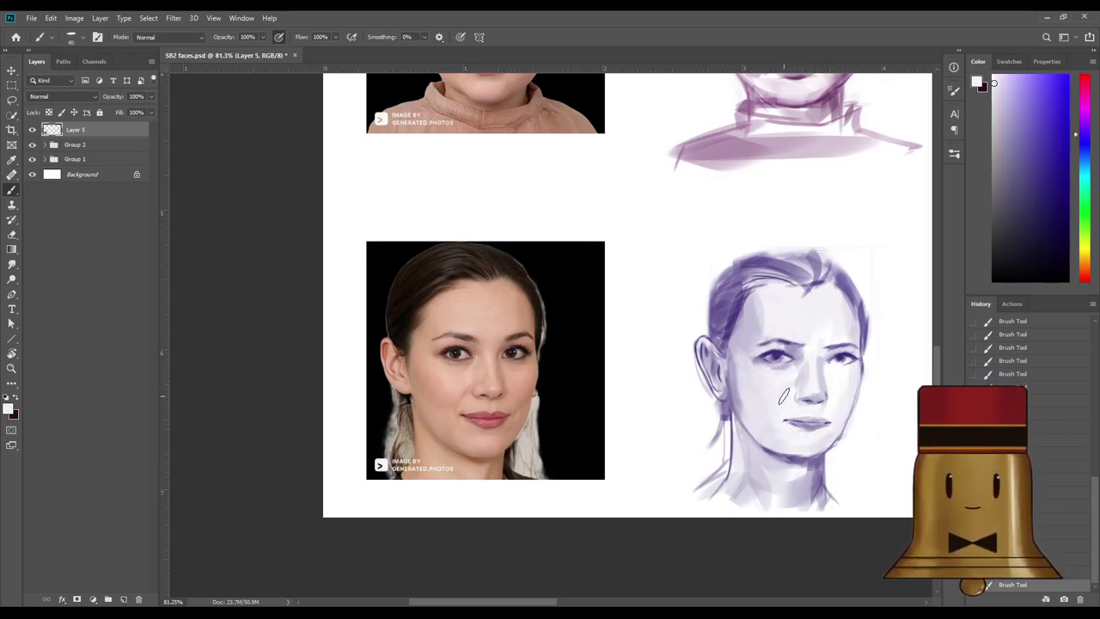
alt+click(789, 354)
alt+click(789, 354)
drag(789, 391, 775, 419)
alt+click(778, 397)
alt+click(779, 392)
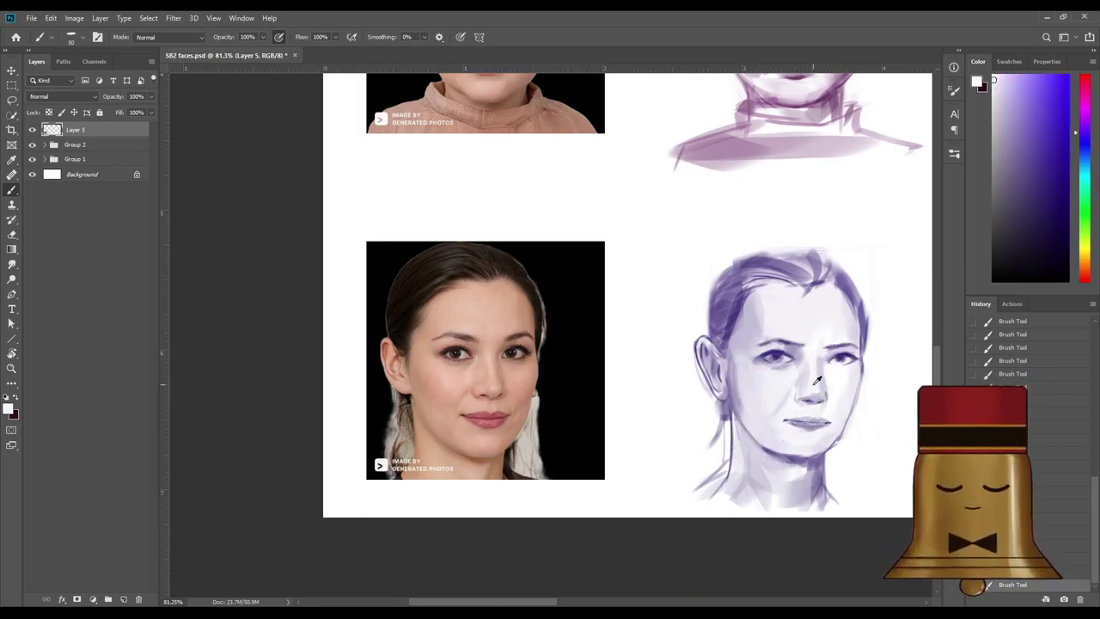
alt+click(815, 387)
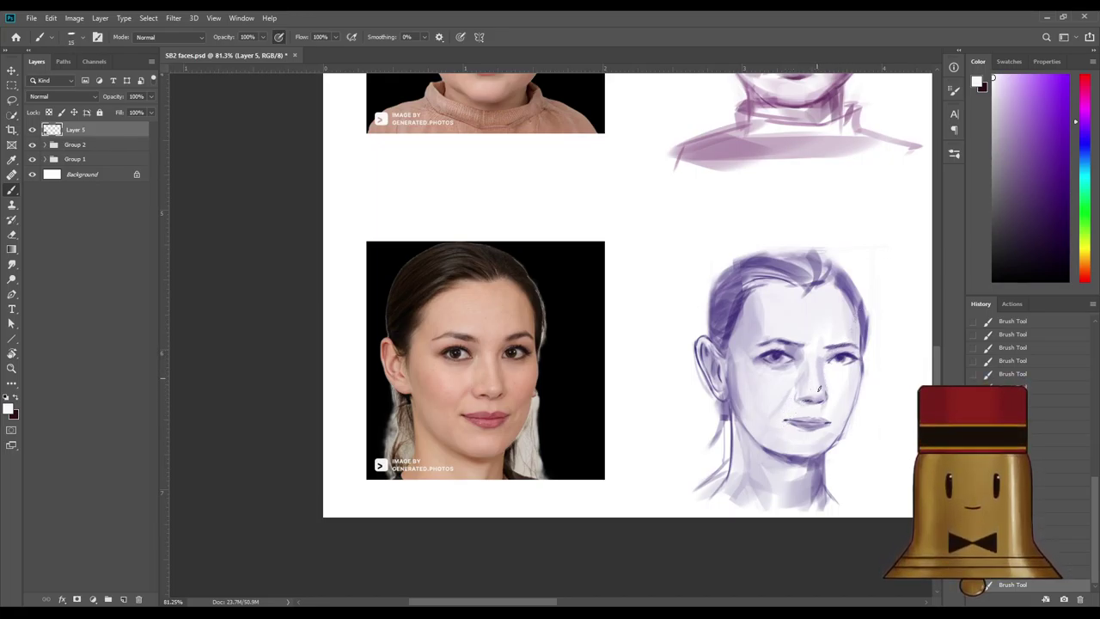
Refine the nose and the area under the left eye with pale violet tones sampled from the face.
alt+click(813, 367)
alt+click(825, 367)
alt+click(825, 378)
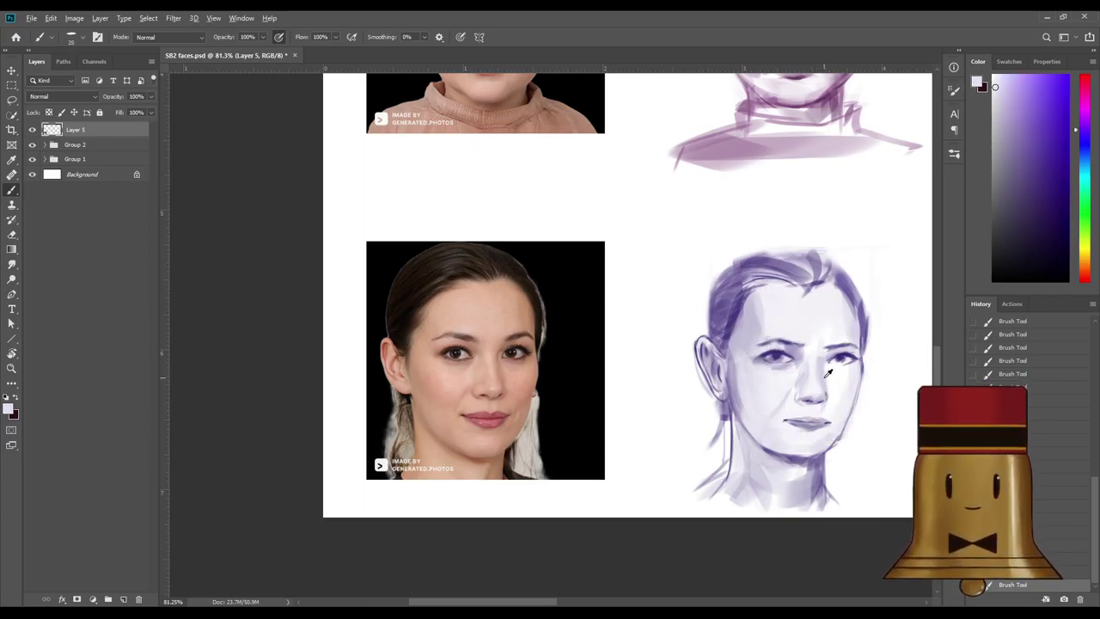
alt+click(806, 377)
alt+click(791, 375)
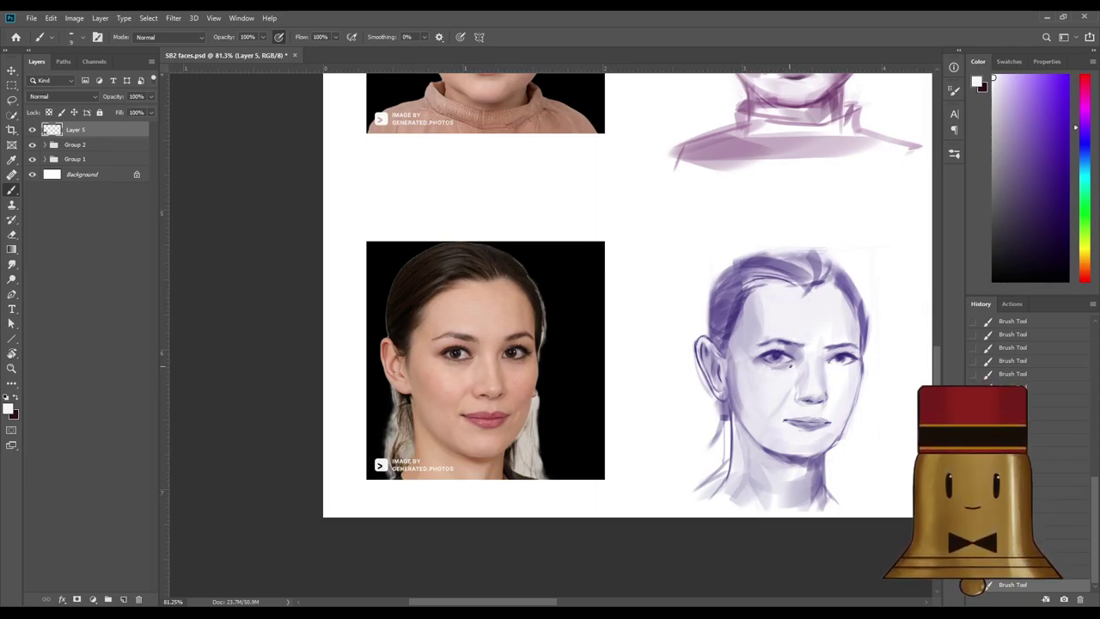
alt+click(785, 378)
alt+click(782, 390)
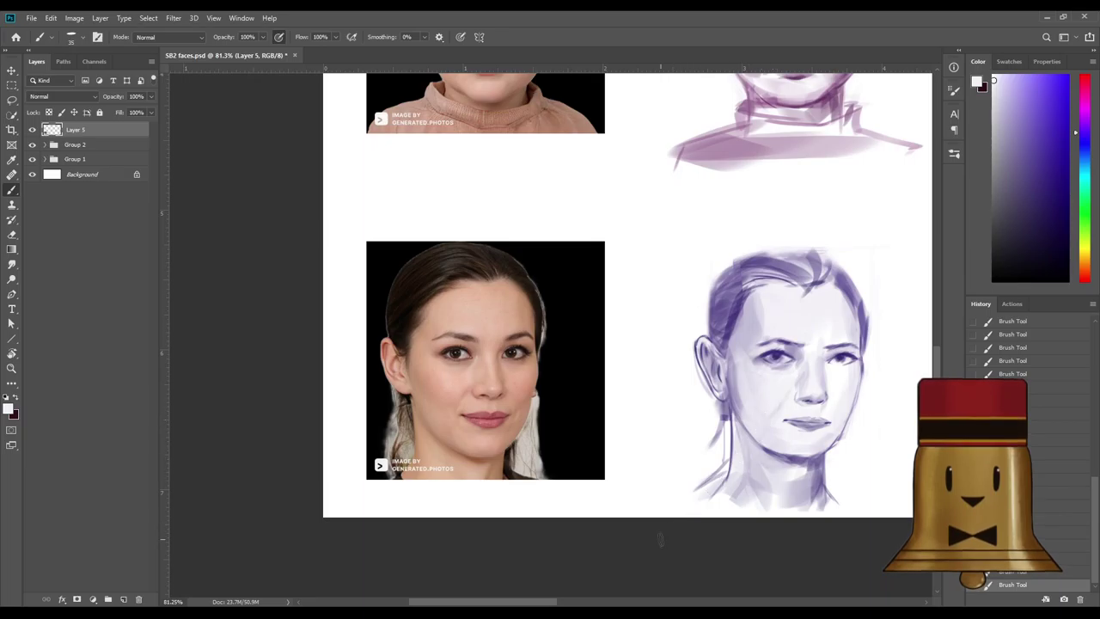
Blend the nose bridge and left cheek with a larger brush and tones sampled around the nose and right eye.
alt+click(808, 365)
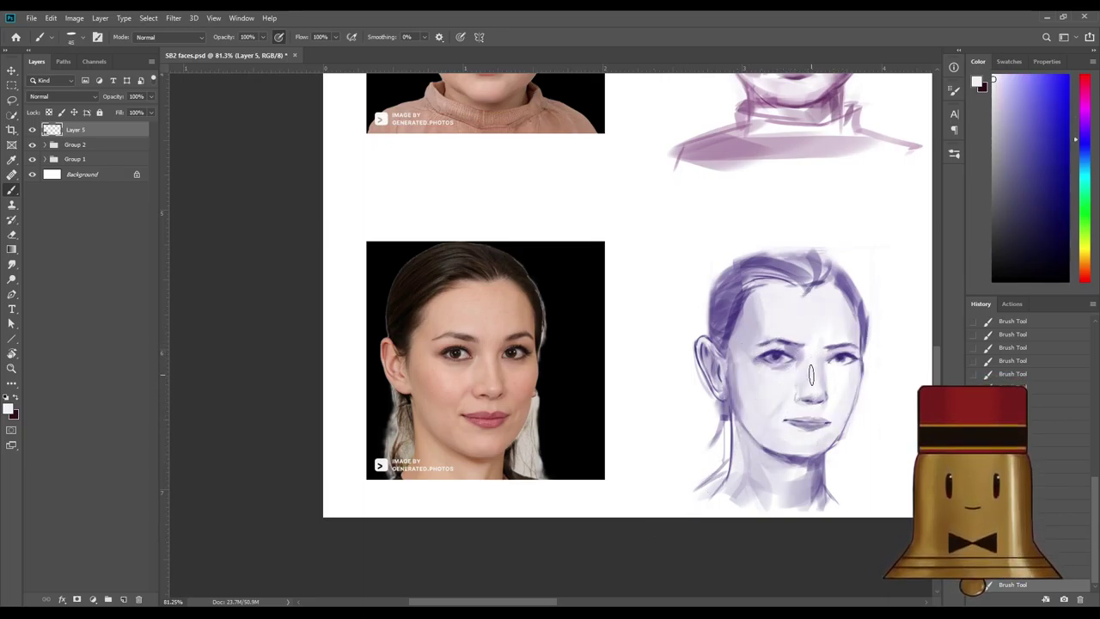
alt+click(811, 376)
alt+click(791, 385)
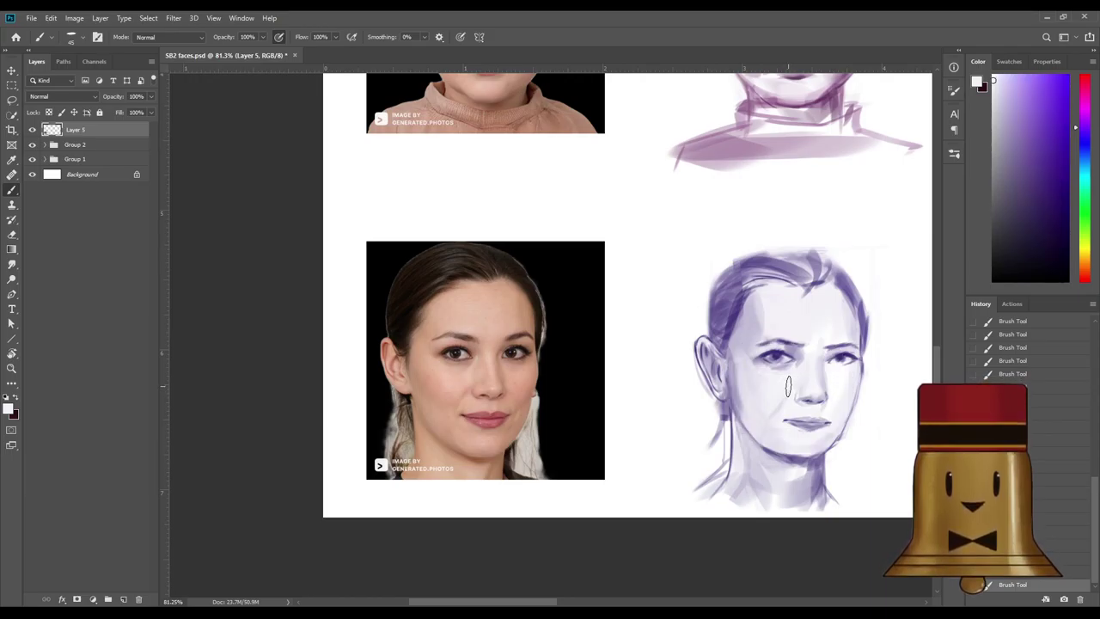
alt+click(838, 351)
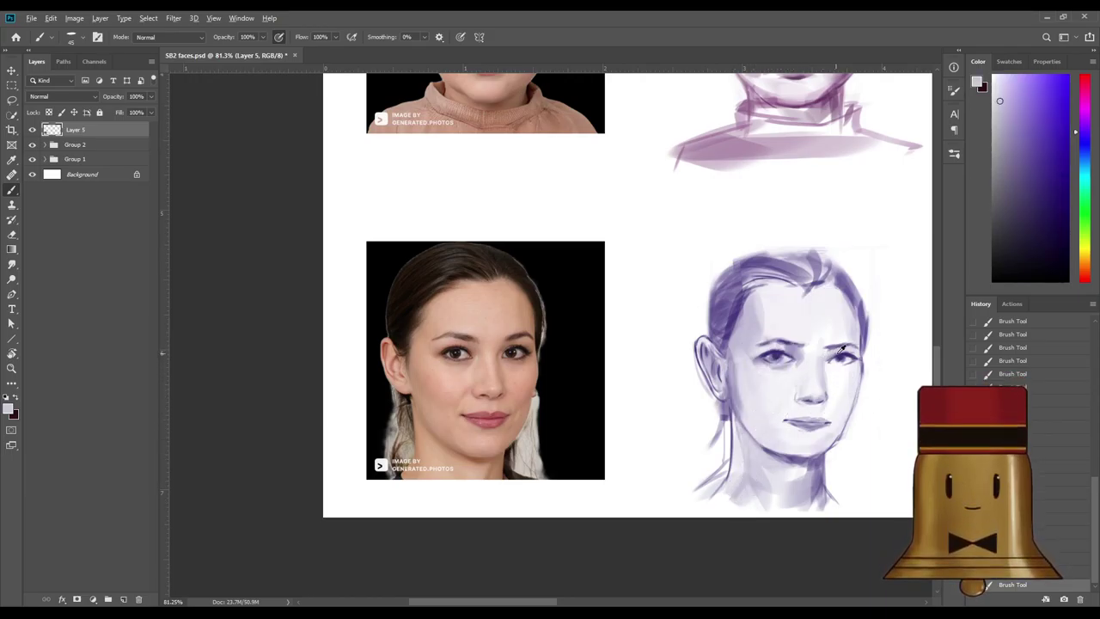
alt+click(783, 397)
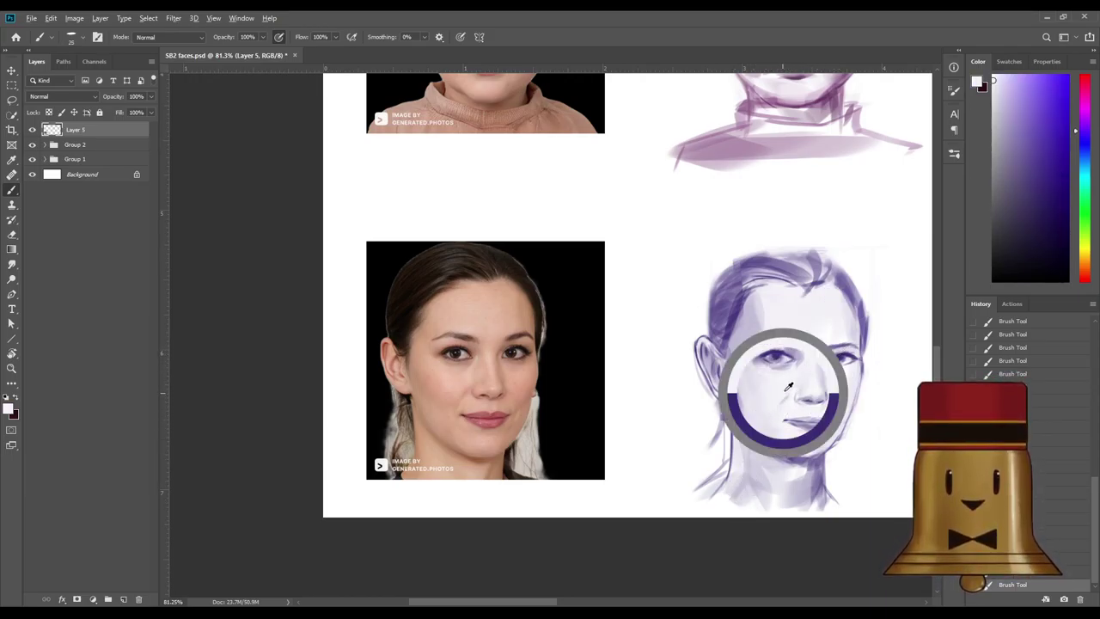
alt+click(785, 399)
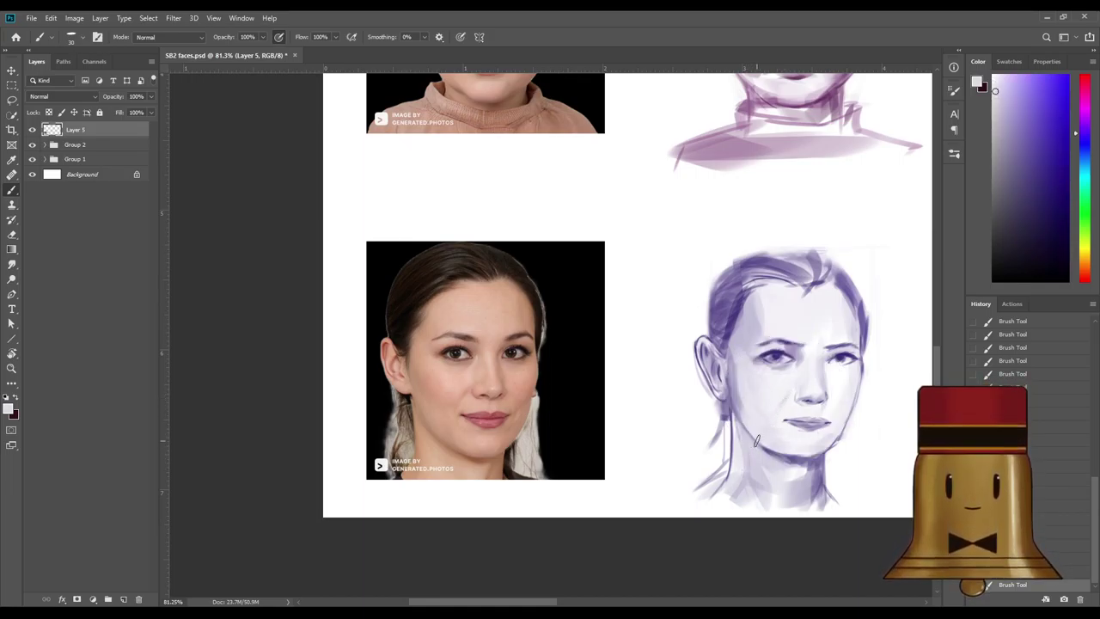
Paint a mid-violet shadow along the right side of the nose bridge with a smaller brush, undoing the first attempt.
scroll(772, 414, down, 3)
scroll(796, 391, up, 2)
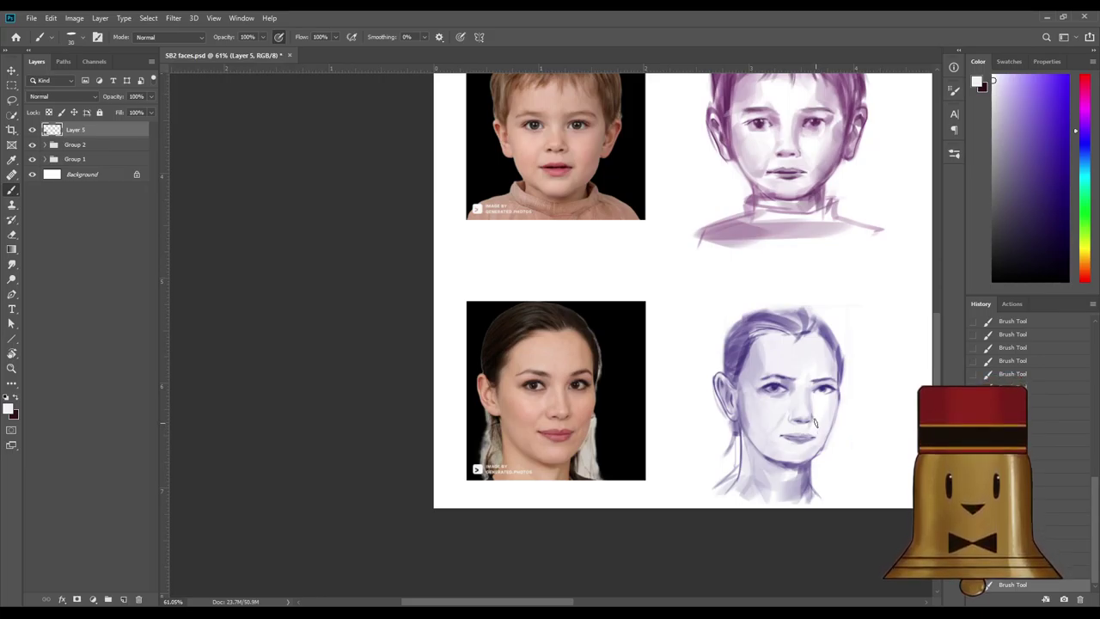
alt+click(812, 400)
click(1008, 131)
key(ctrl+z)
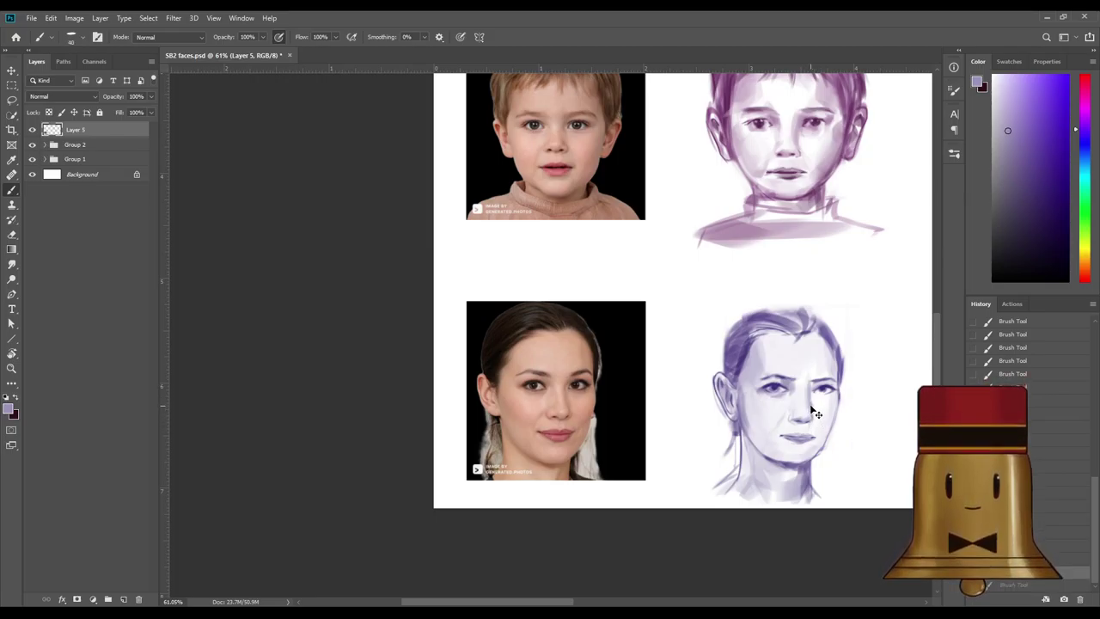
key([)
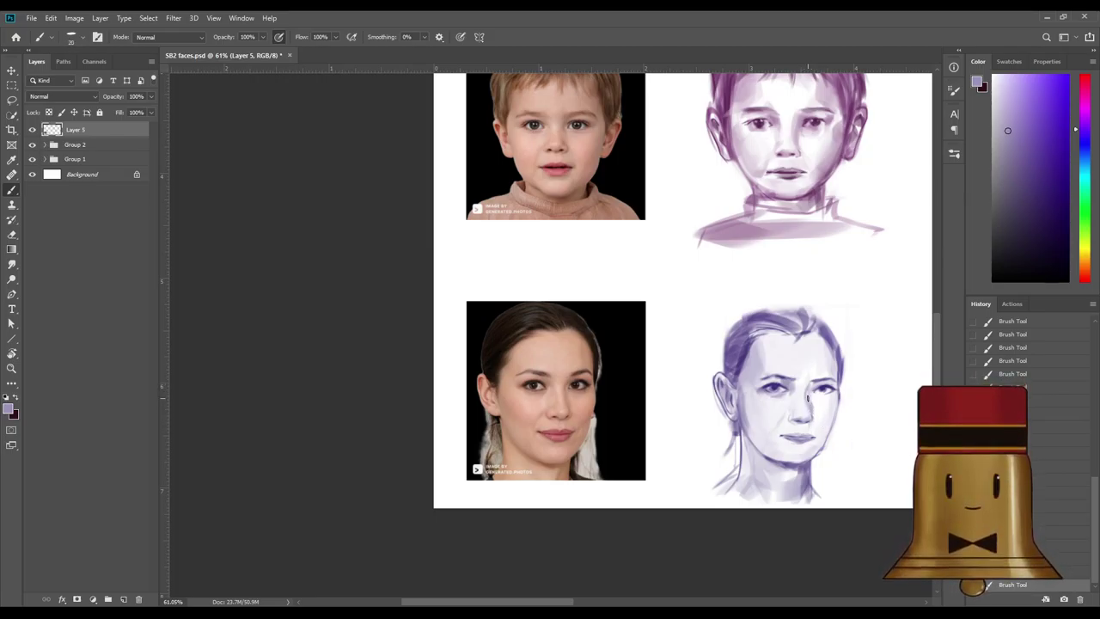
Soften the edge of the nose shadow toward the right cheek with sampled pale tones and a larger brush.
alt+click(820, 395)
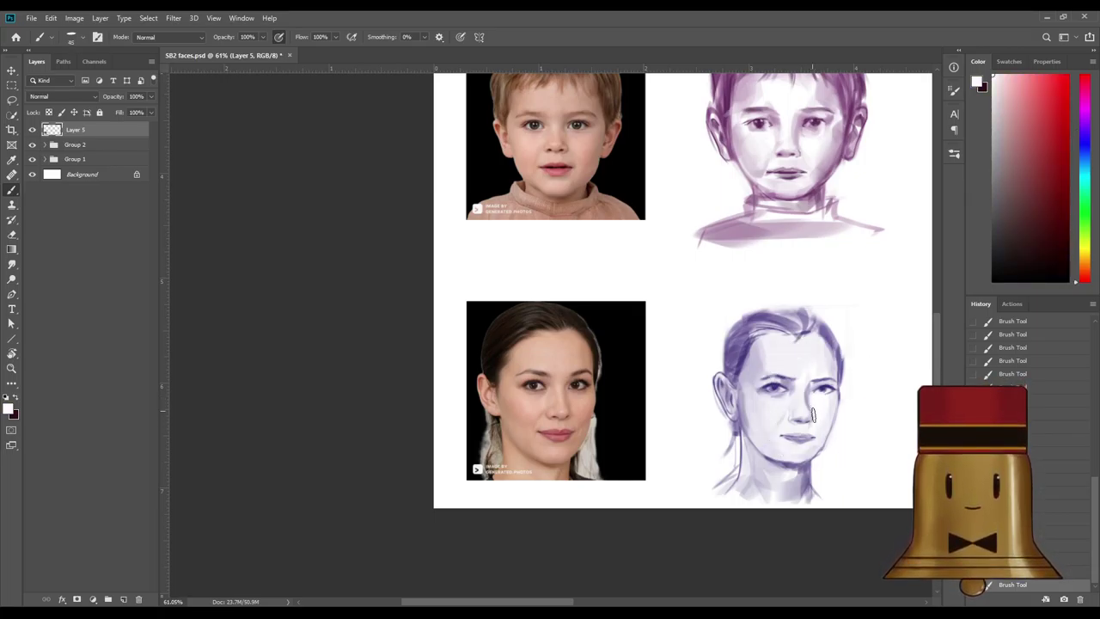
alt+click(810, 406)
key(])
alt+click(817, 407)
alt+click(816, 407)
Paint loose hair strands on both sides of the neck in dark violet sampled from the hair, undoing one stroke and using a finer brush.
alt+click(770, 334)
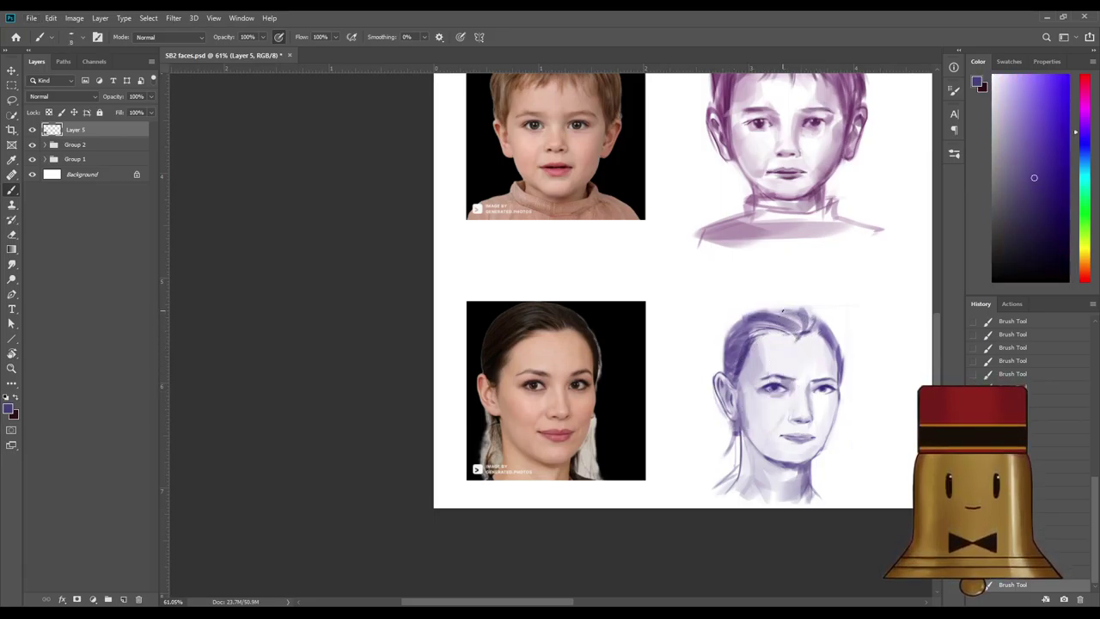
drag(736, 425, 726, 485)
mouse_move(815, 457)
mouse_down()
mouse_move(815, 487)
mouse_move(816, 456)
mouse_move(814, 481)
mouse_move(823, 452)
mouse_move(825, 466)
mouse_up()
key(ctrl+z)
key(bracketleft)
key(bracketleft)
key(bracketleft)
key(bracketleft)
key(bracketleft)
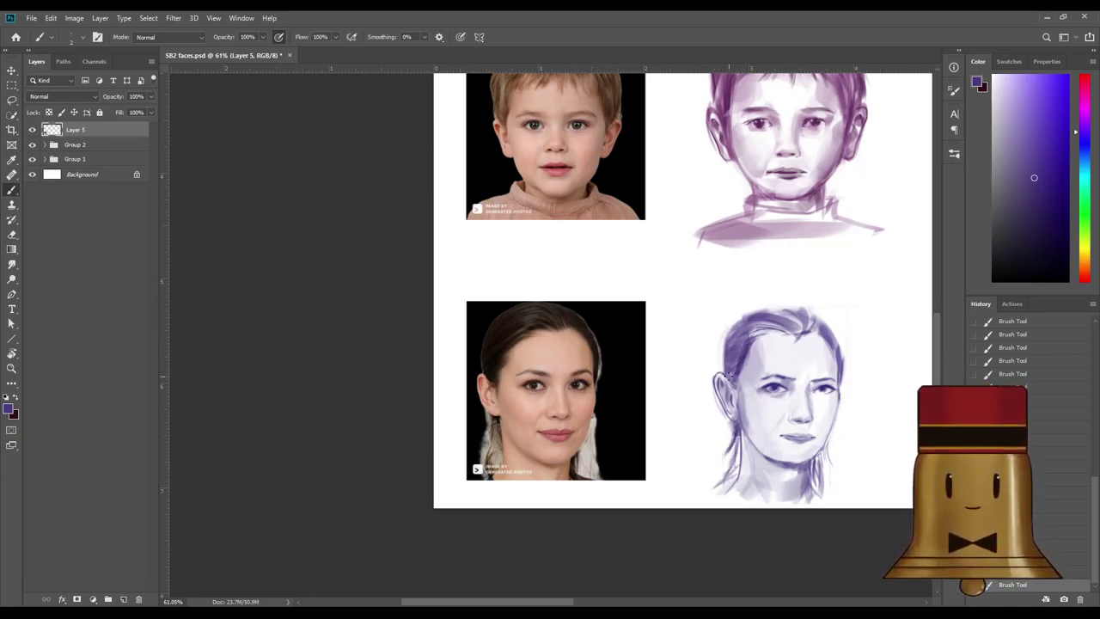
Add a broad sideways stroke behind the top of the left ear with sampled hair violet and a larger brush.
alt+click(769, 322)
key(bracketright)
key(bracketright)
key(bracketright)
alt+click(740, 363)
mouse_move(710, 375)
mouse_down()
mouse_move(729, 369)
mouse_move(710, 372)
mouse_up()
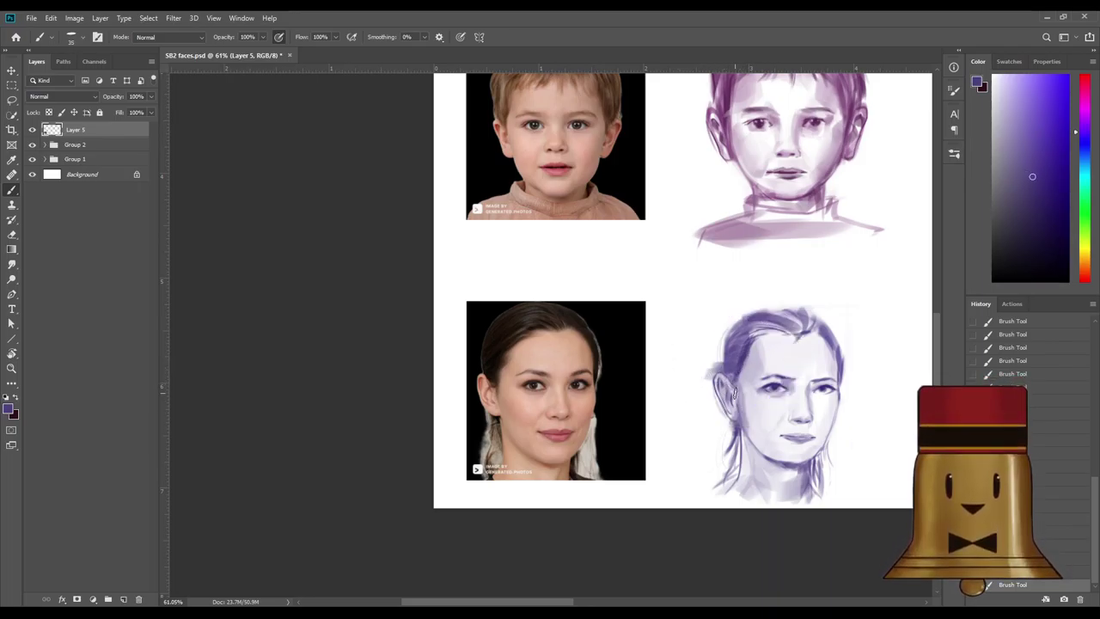
Undo the last two strokes and paint a broad horizontal violet stroke outward from the hair below the left ear.
mouse_move(755, 407)
mouse_down()
mouse_move(834, 461)
mouse_move(815, 461)
mouse_up()
key(ctrl+z)
key(ctrl+z)
alt+click(749, 422)
alt+click(741, 429)
drag(742, 434, 715, 435)
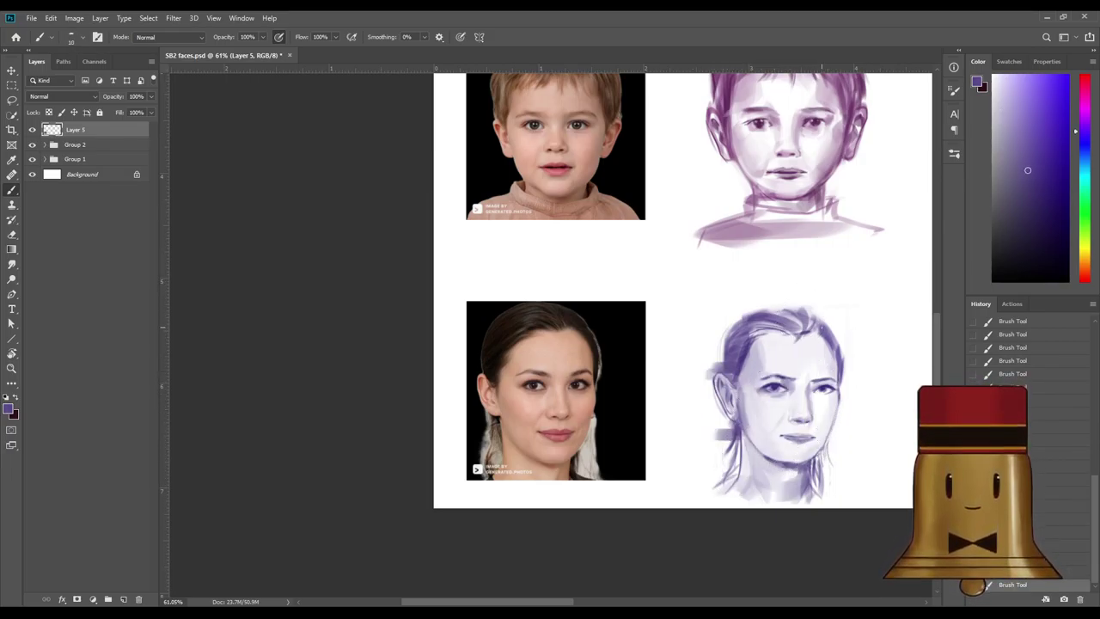
Touch up the hair and face contour beside the right eye with sampled violet, and clean the outer edge with white.
alt+click(806, 323)
alt+click(839, 392)
alt+click(849, 395)
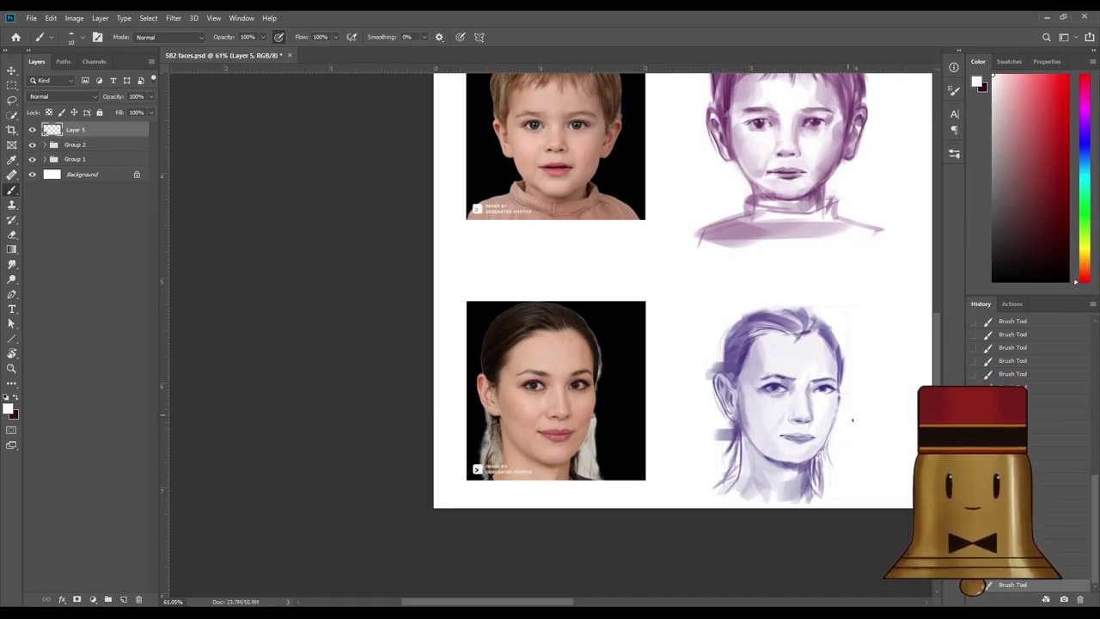
alt+click(828, 412)
Shade the left jaw edge and side of the neck with sampled violets and a larger brush.
alt+click(749, 426)
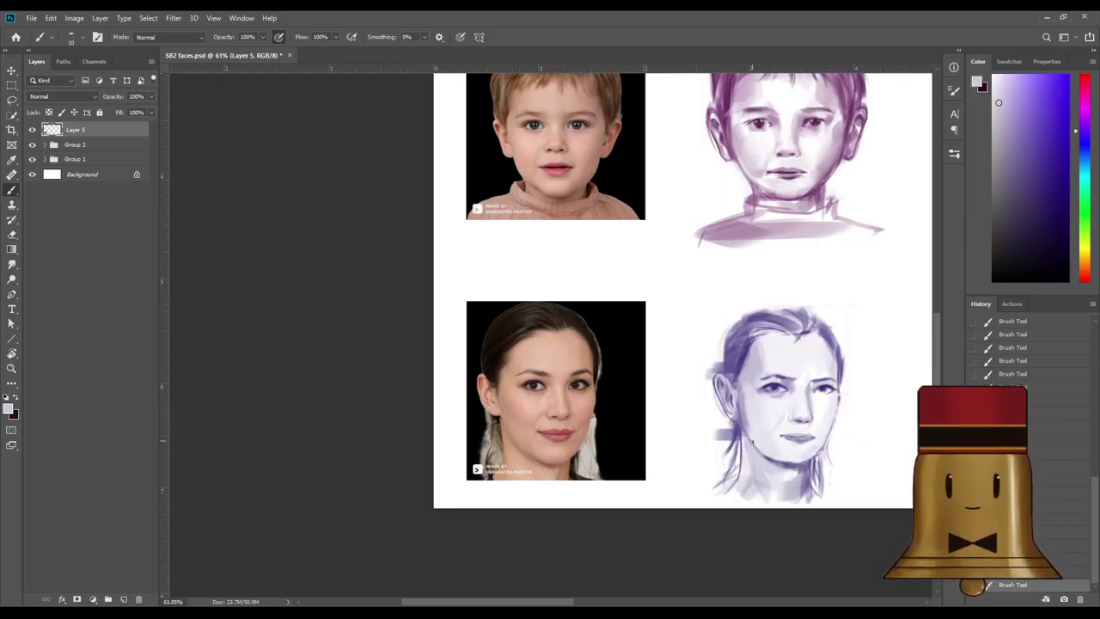
alt+click(756, 439)
alt+click(772, 460)
mouse_move(742, 421)
mouse_down()
mouse_move(741, 462)
mouse_move(758, 481)
mouse_up()
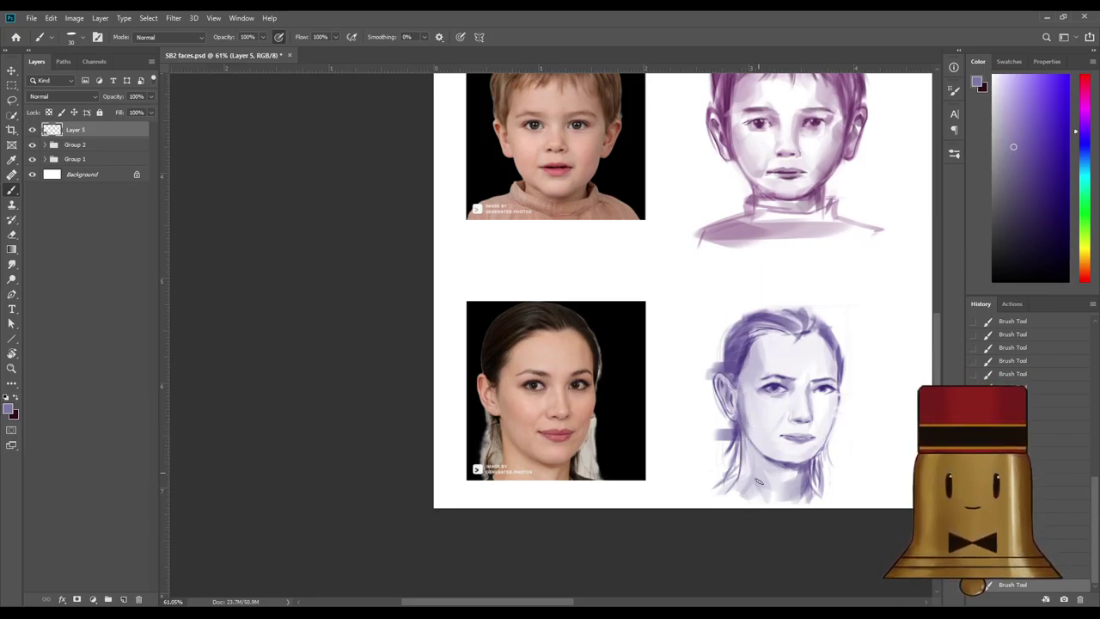
Paint a light violet vertical stroke rising from the top left of the woman's hair, using a tone sampled from the study.
scroll(765, 512, down, 2)
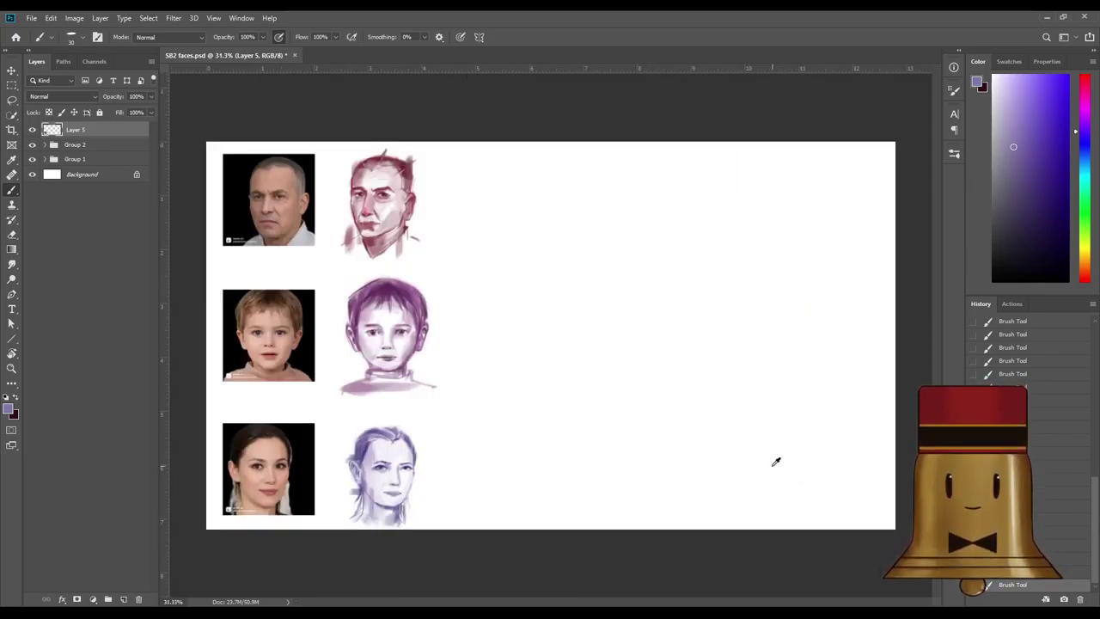
scroll(335, 447, up, 2)
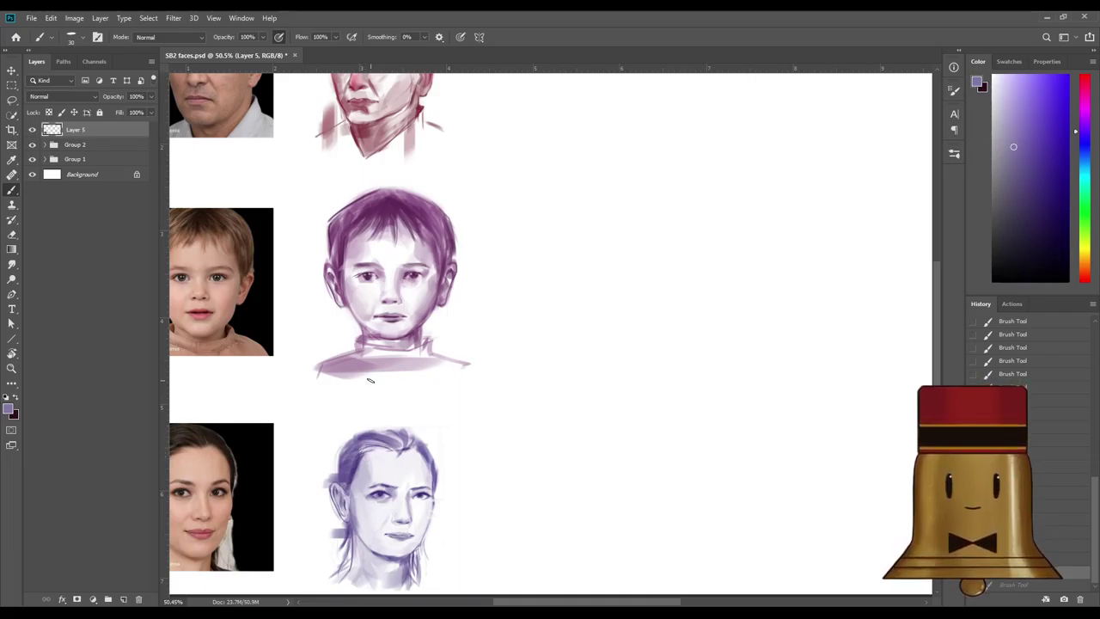
alt+click(366, 464)
drag(365, 449, 365, 418)
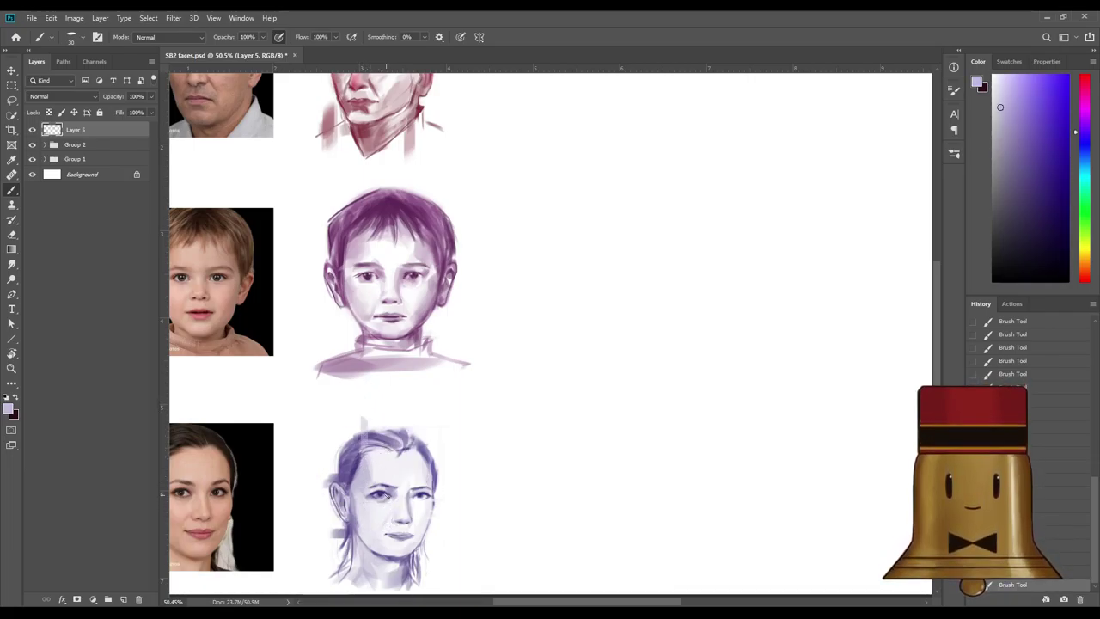
Select Layer 4 in Group 2 and brush diagonal strokes over the boy's hair with purple sampled from it.
scroll(404, 420, down, 2)
scroll(445, 483, up, 1)
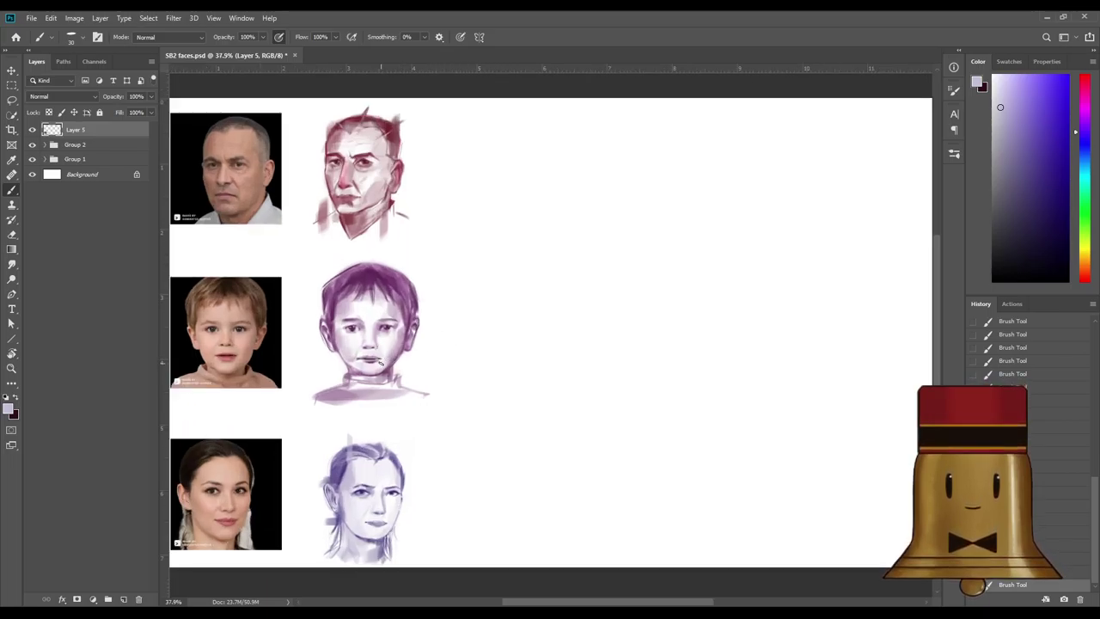
click(45, 144)
click(72, 166)
click(82, 178)
click(85, 165)
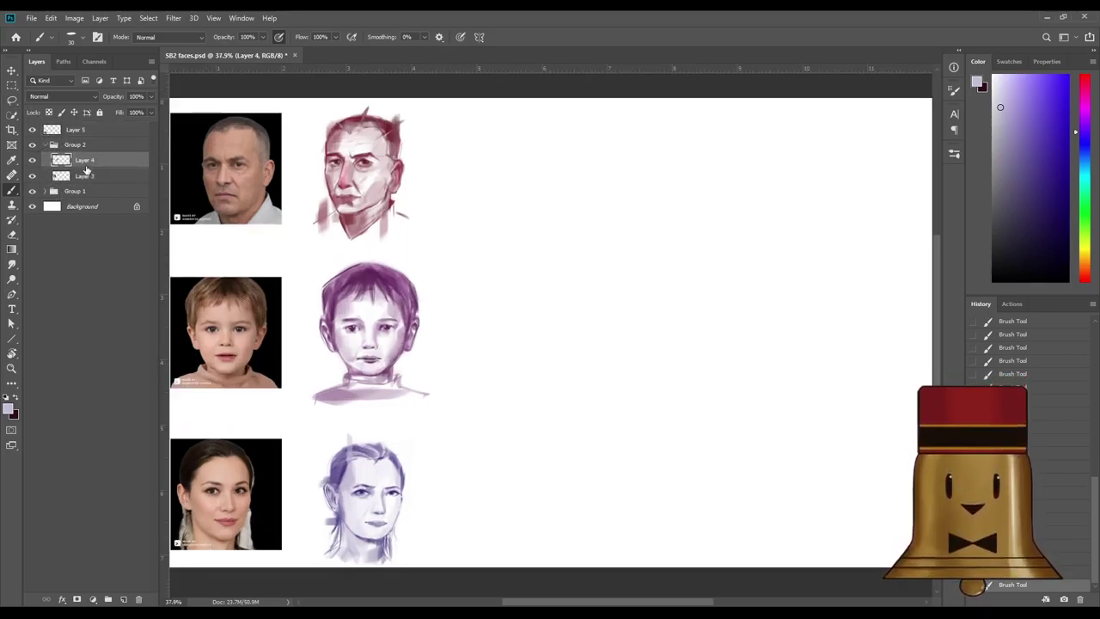
alt+click(347, 282)
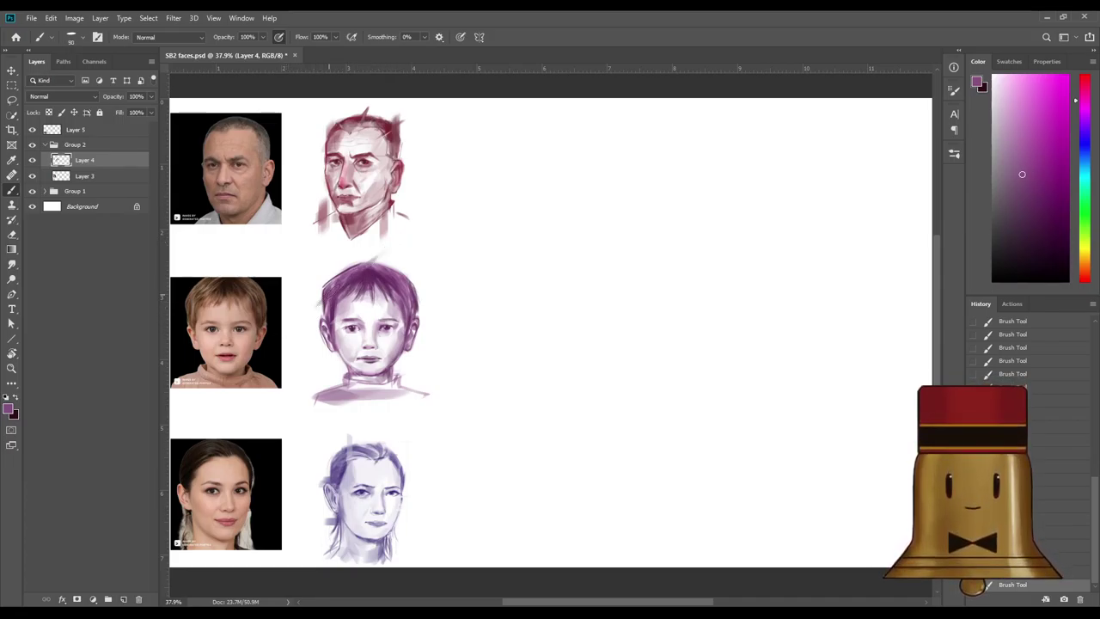
Paint a broad diagonal purple stroke across the boy's right shoulder with a smaller brush, undoing the first attempt.
drag(365, 398, 437, 341)
key(ctrl+z)
key([)
drag(394, 386, 407, 377)
Draw thin white diagonal lines through the boy's hair with a much finer brush, and undo the last stroke.
key(bracketright)
key(bracketright)
key(bracketright)
key(bracketright)
key(bracketright)
key(bracketright)
key(bracketright)
key(bracketright)
key(bracketright)
key(bracketright)
key(bracketright)
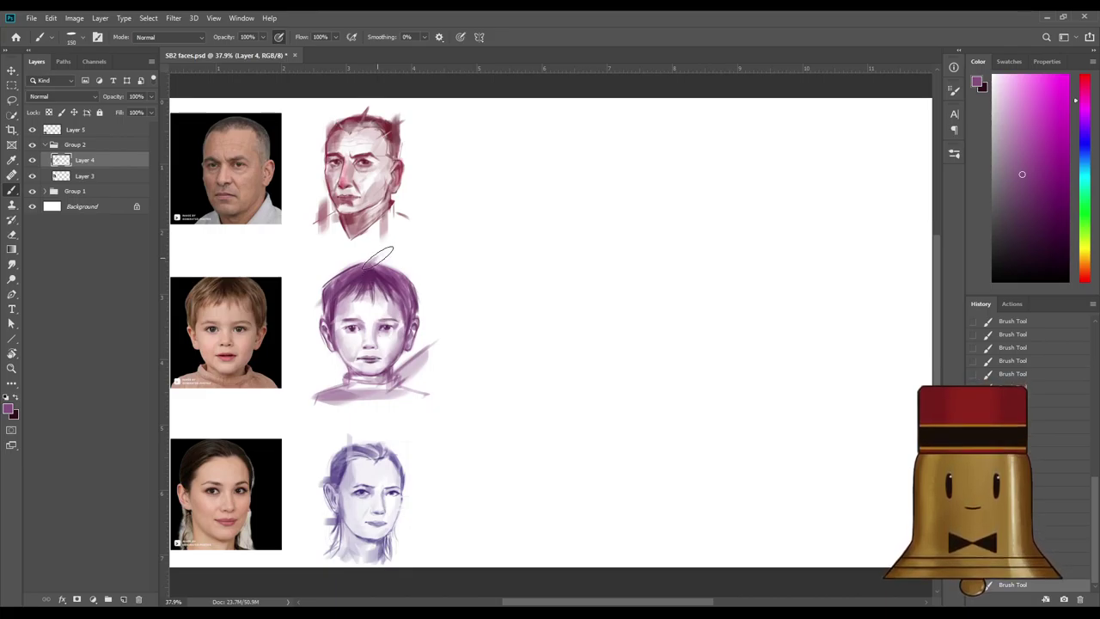
key(bracketleft)
key(bracketleft)
key(bracketleft)
key(bracketleft)
key(bracketleft)
key(bracketleft)
key(bracketleft)
key(bracketleft)
key(bracketleft)
key(bracketleft)
key(bracketleft)
key(bracketleft)
key(bracketleft)
key(bracketleft)
alt+click(380, 256)
key(ctrl+z)
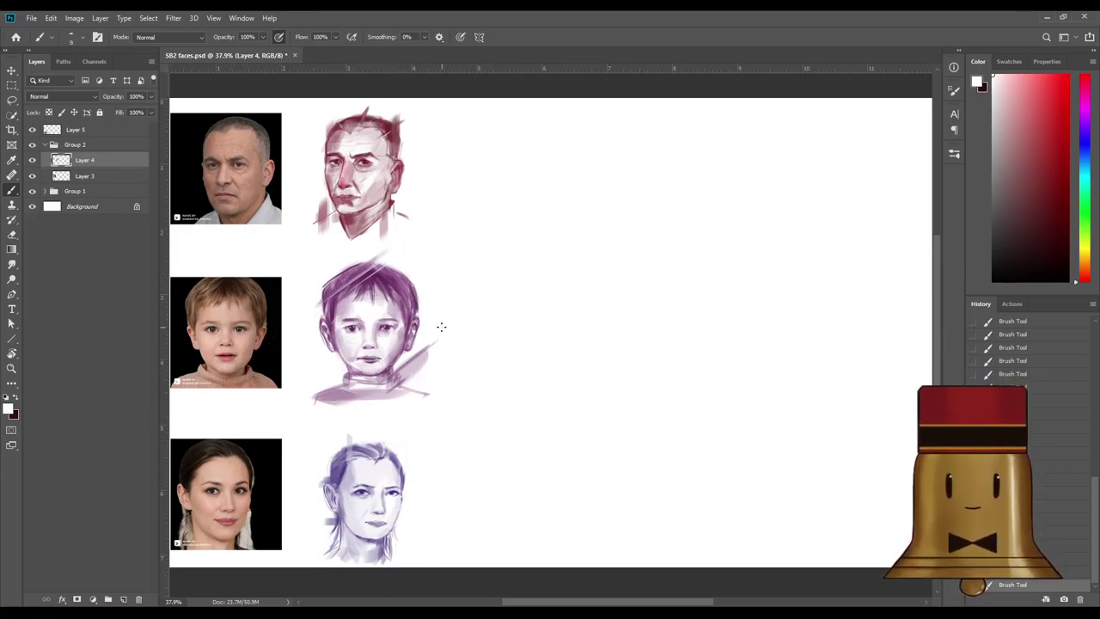
Draw dark purple diagonal accents over the boy's right shoulder stroke with colour sampled from the hair, enlarging the brush.
alt+click(380, 280)
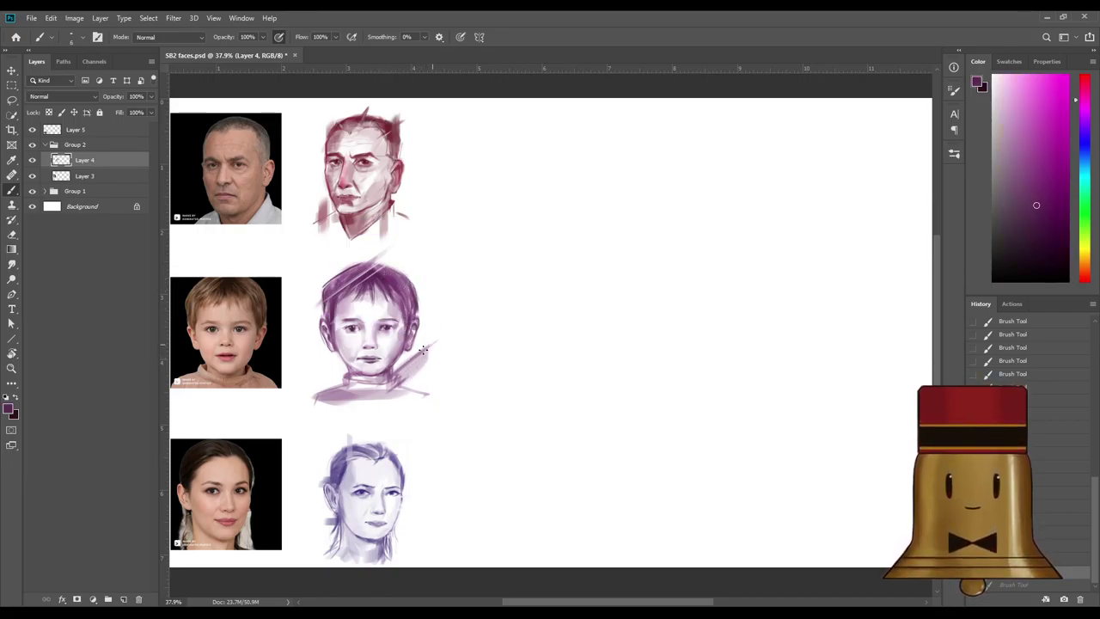
mouse_move(428, 343)
mouse_down()
mouse_move(355, 397)
mouse_move(419, 365)
mouse_up()
key(])
key(])
key(])
key(])
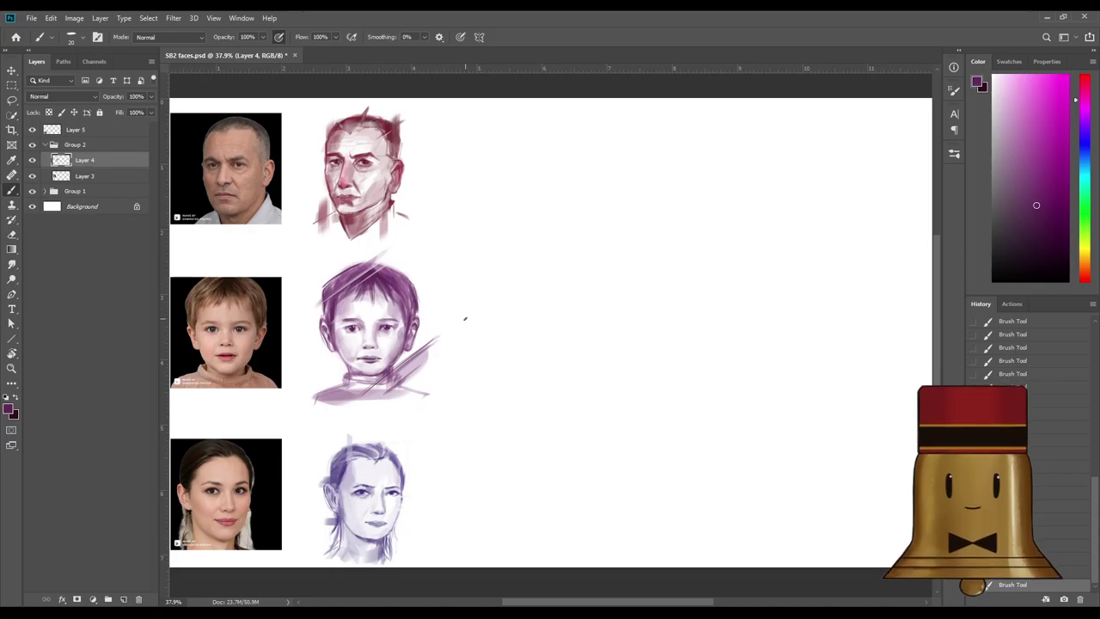
scroll(401, 389, down, 4)
scroll(418, 374, up, 2)
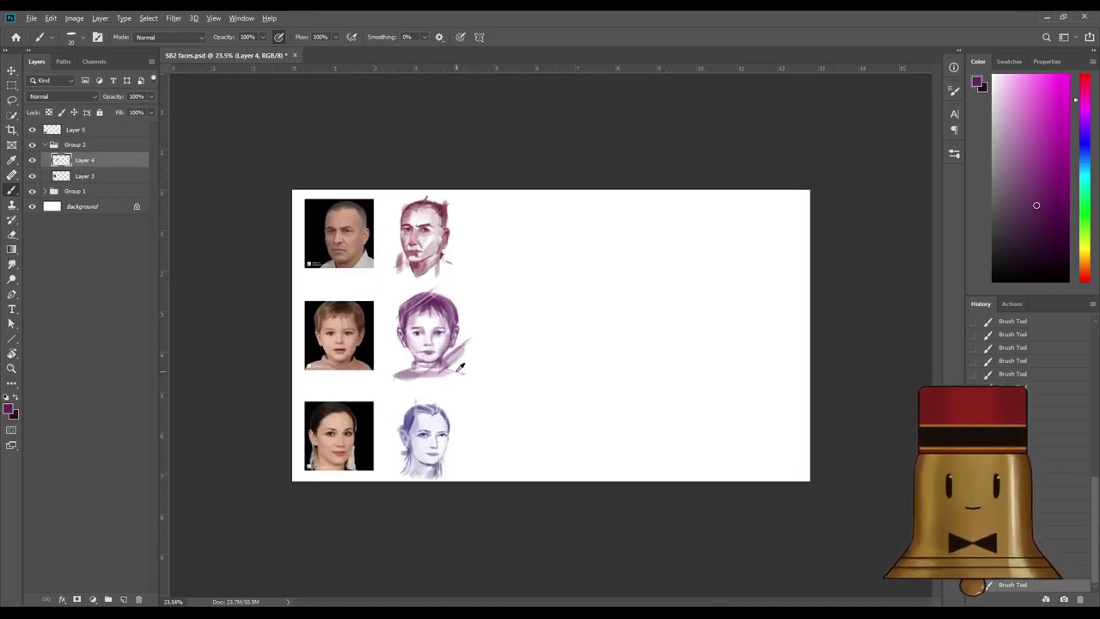
scroll(458, 363, up, 1)
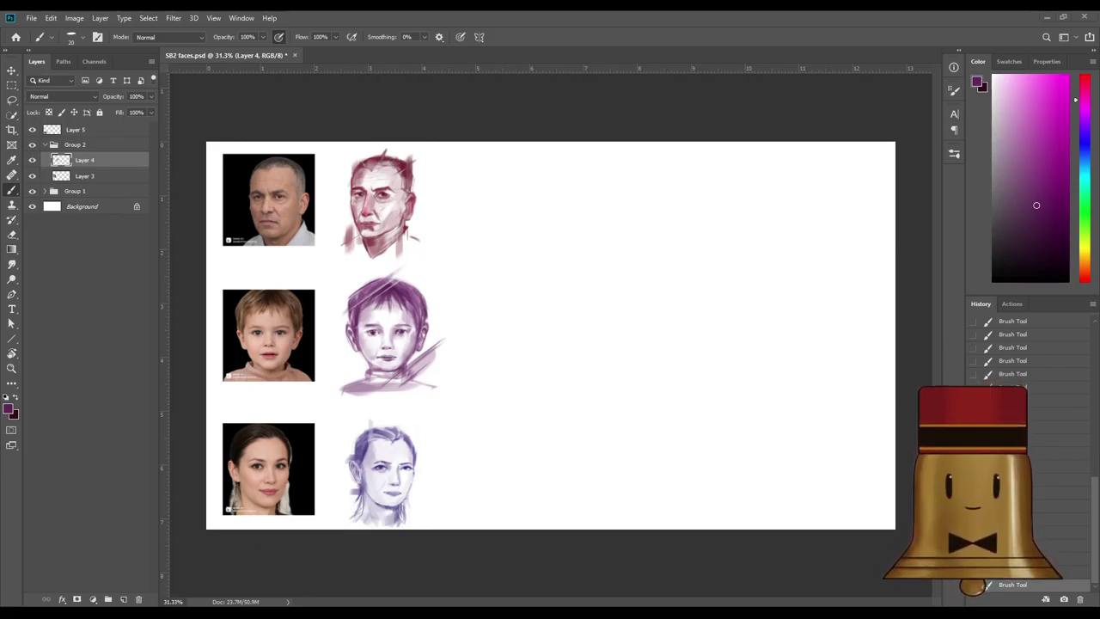
key(m)
key(ctrl+v)
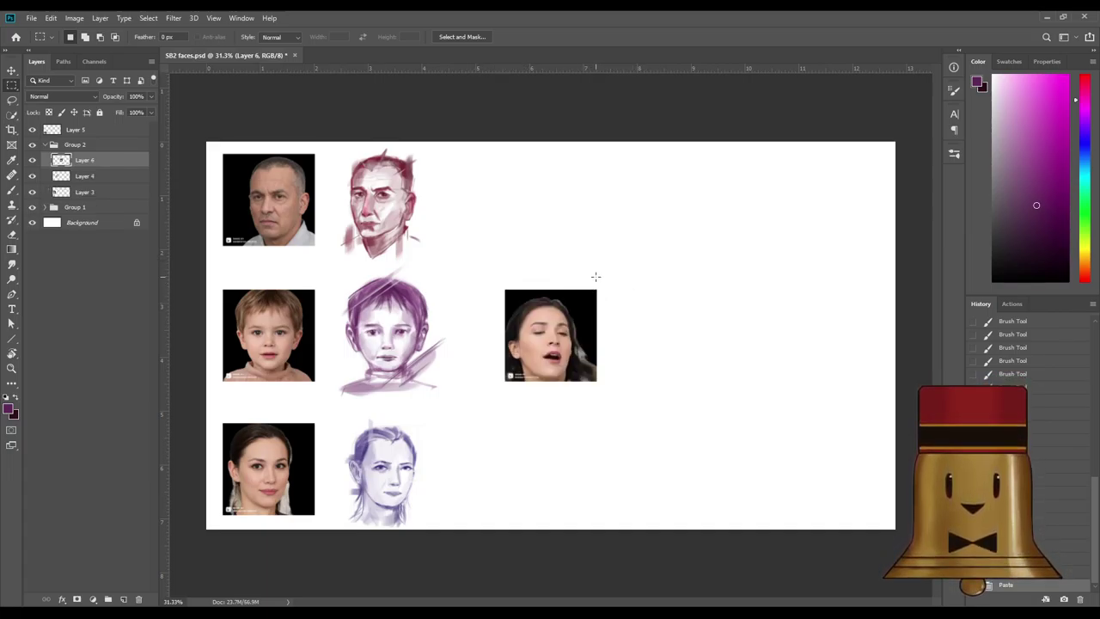
key(Delete)
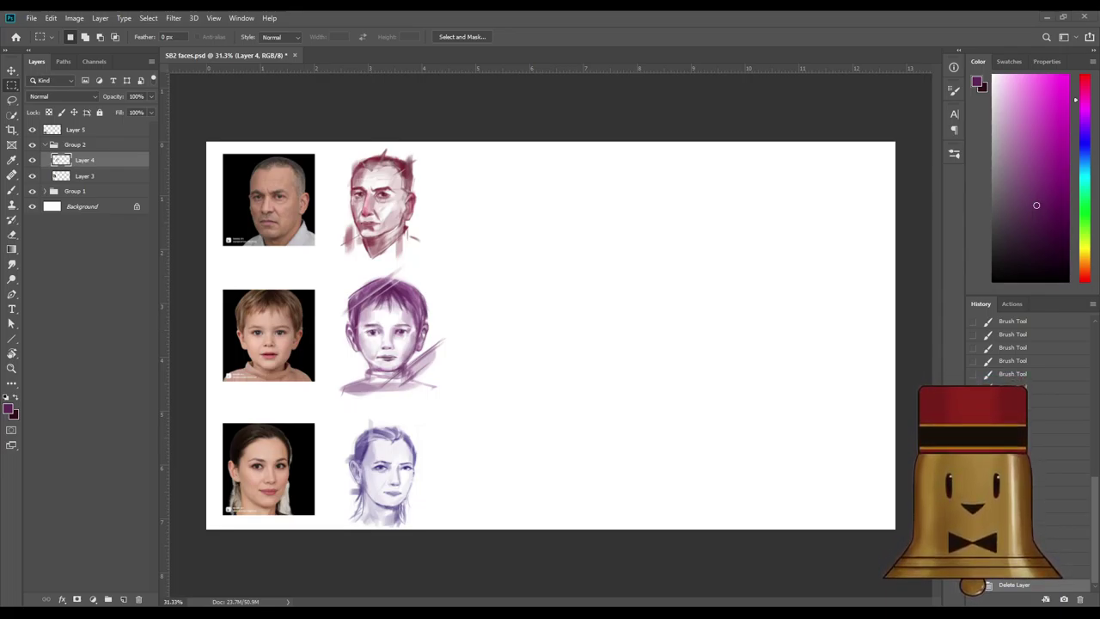
Paste the long-haired woman's reference photo and place it in the top row beside the man's red study.
click(12, 100)
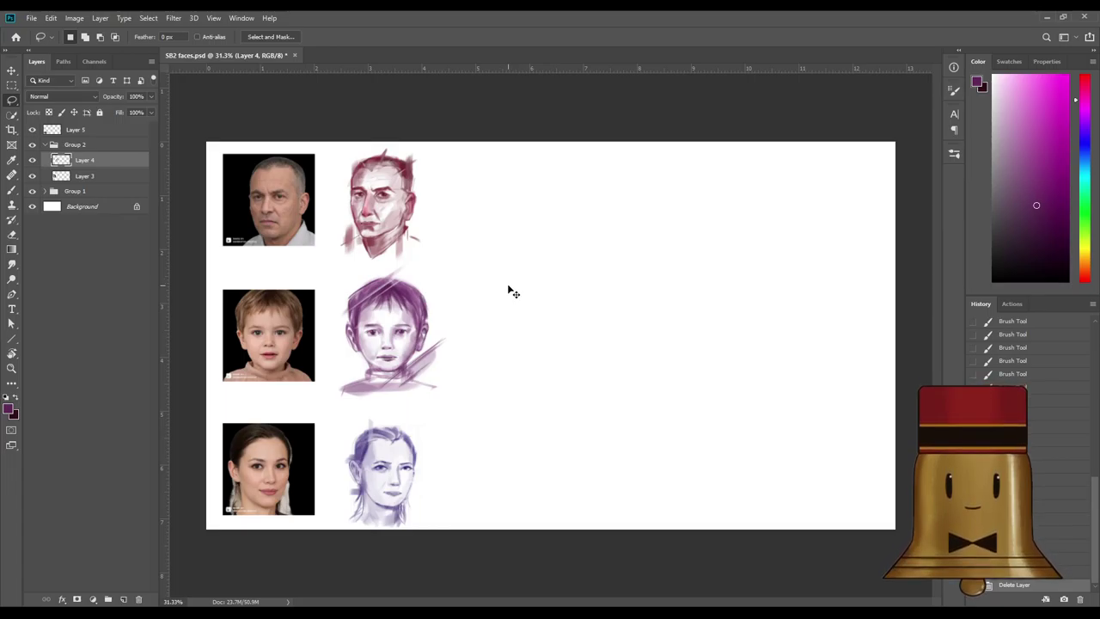
key(ctrl+v)
key(ctrl+t)
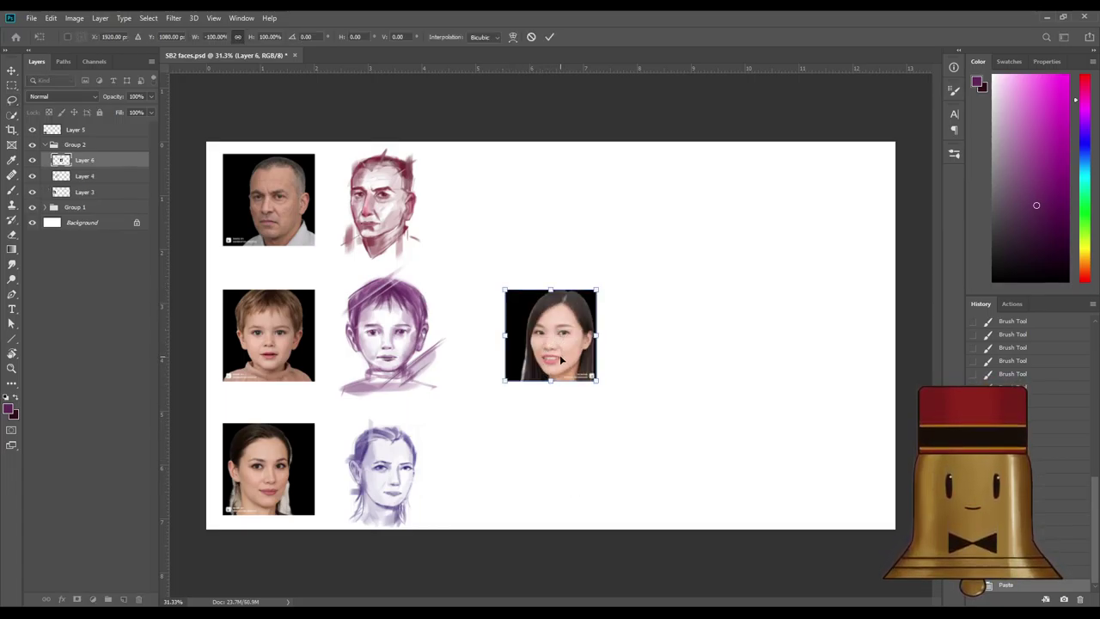
mouse_move(561, 361)
mouse_down()
mouse_move(510, 220)
mouse_move(499, 220)
mouse_up()
key(Return)
key(l)
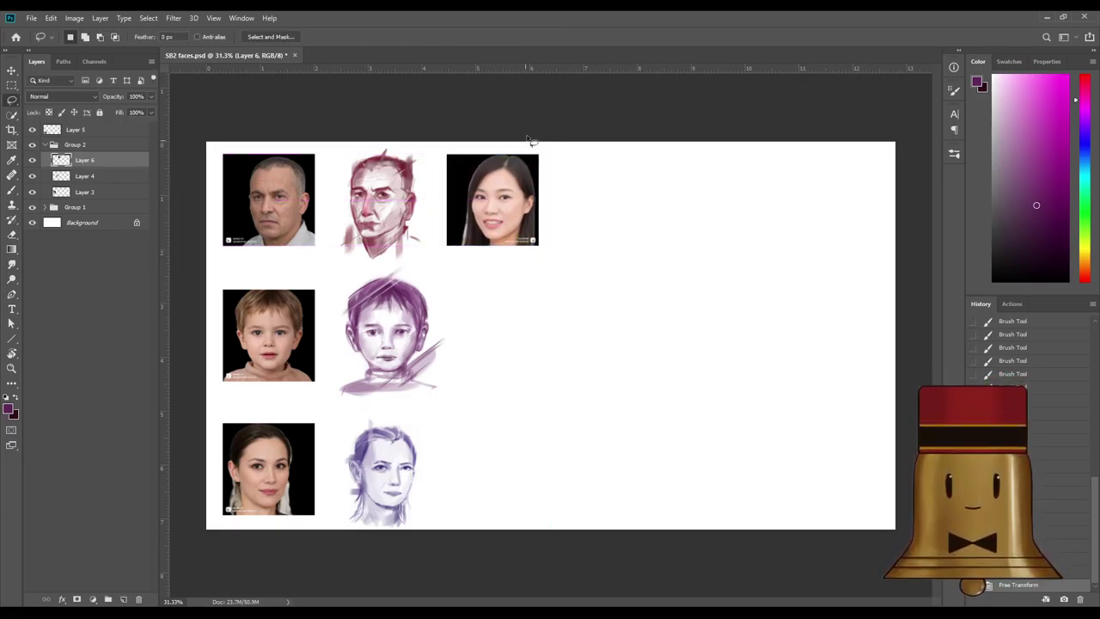
Move the new photo's Layer 6 to the top of the layer stack, collapse Group 2, and put Layer 5 into a new group.
scroll(560, 213, up, 3)
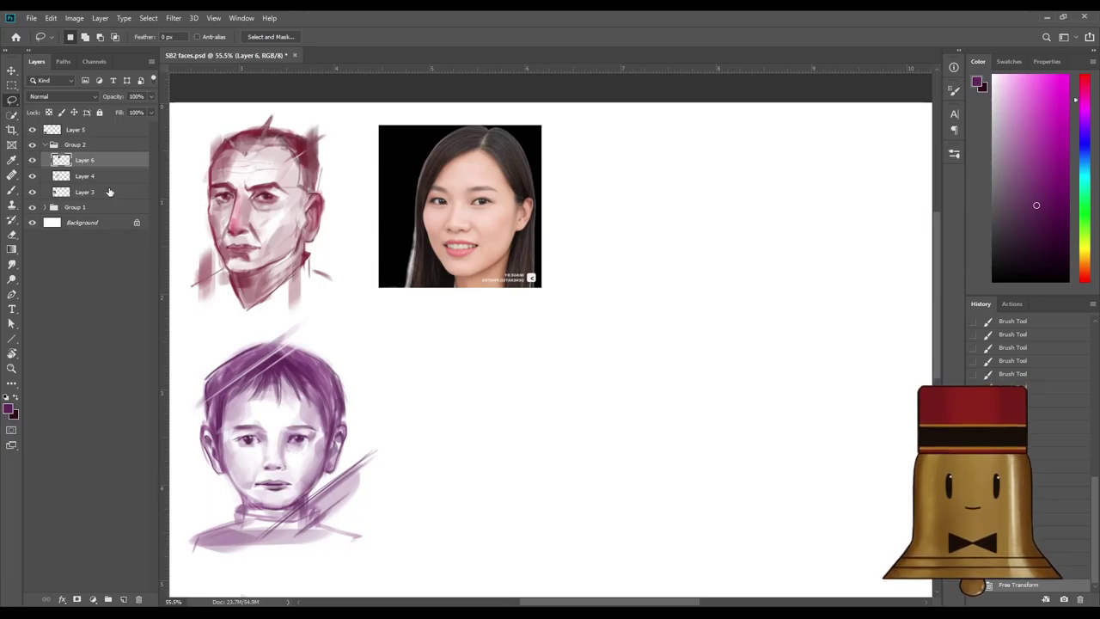
drag(117, 167, 125, 125)
click(99, 153)
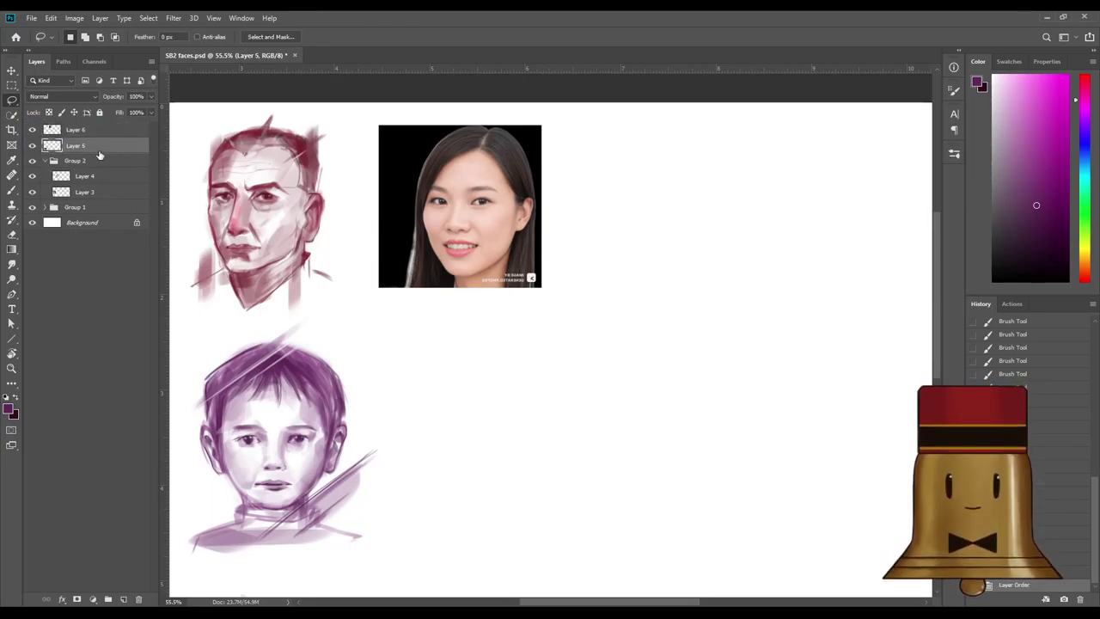
click(45, 161)
click(94, 148)
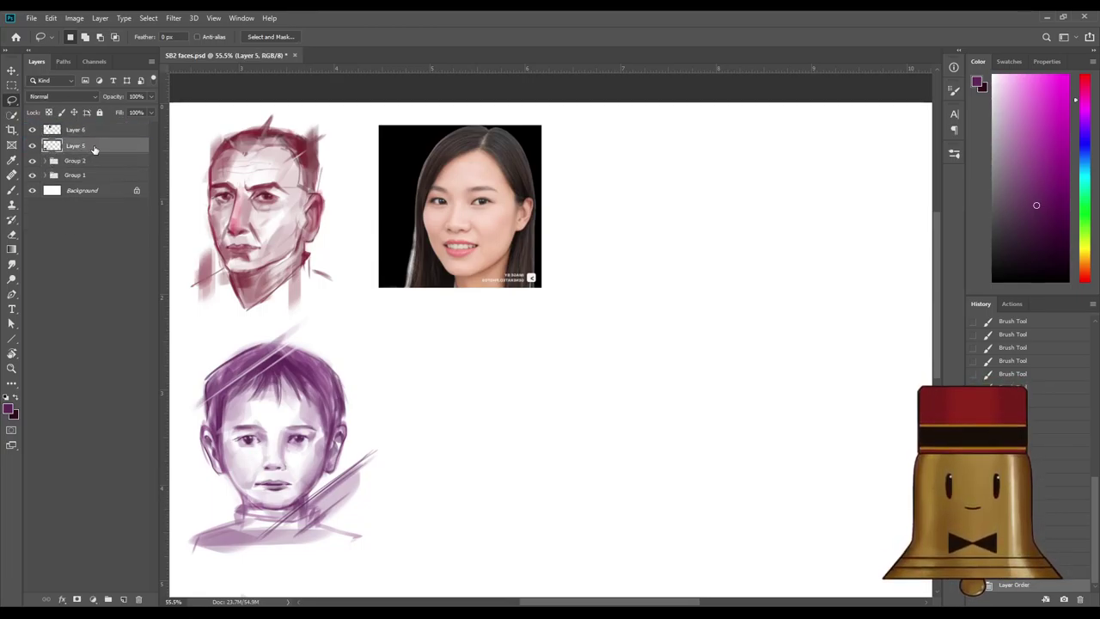
click(108, 599)
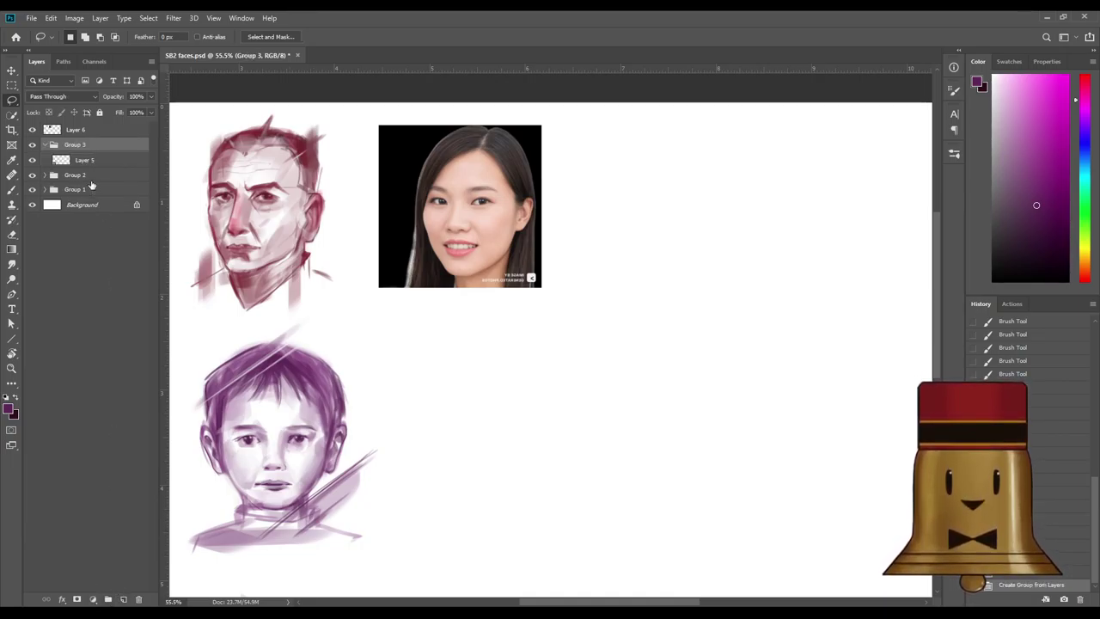
key(ctrl+0)
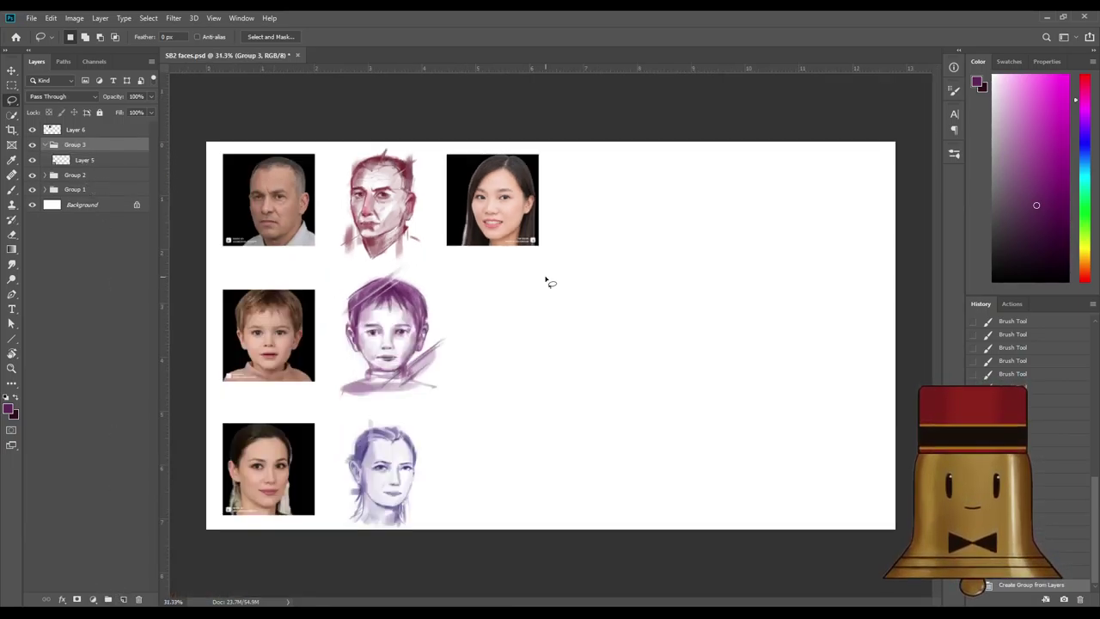
Nudge the long-haired woman's photo on Layer 6 slightly to the right, away from the man's study.
scroll(545, 280, up, 2)
scroll(356, 274, up, 1)
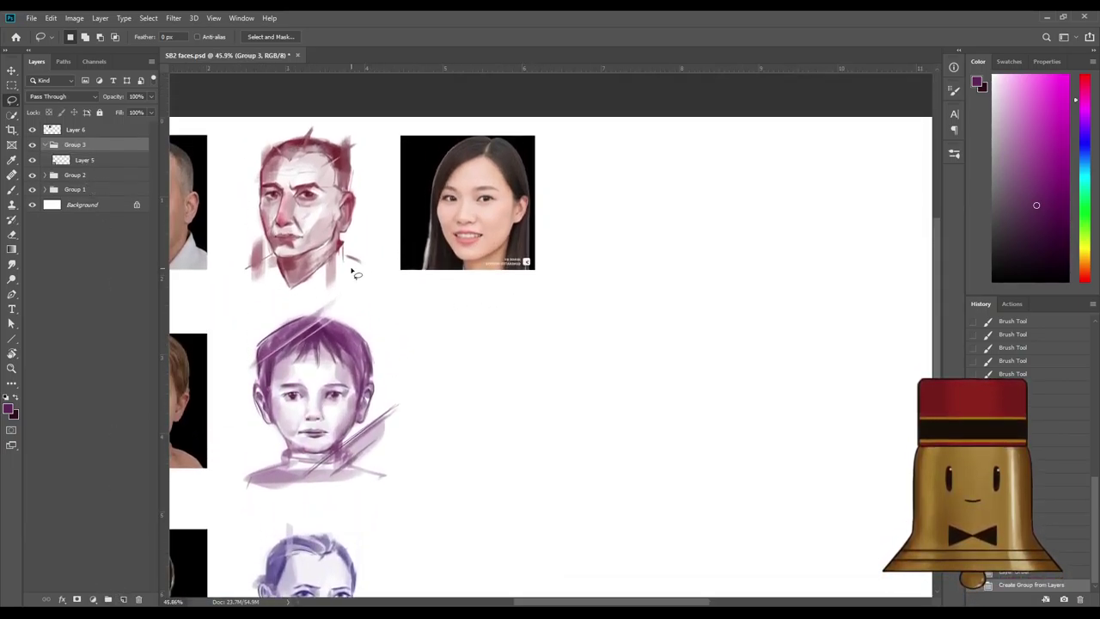
click(119, 129)
key(ctrl+t)
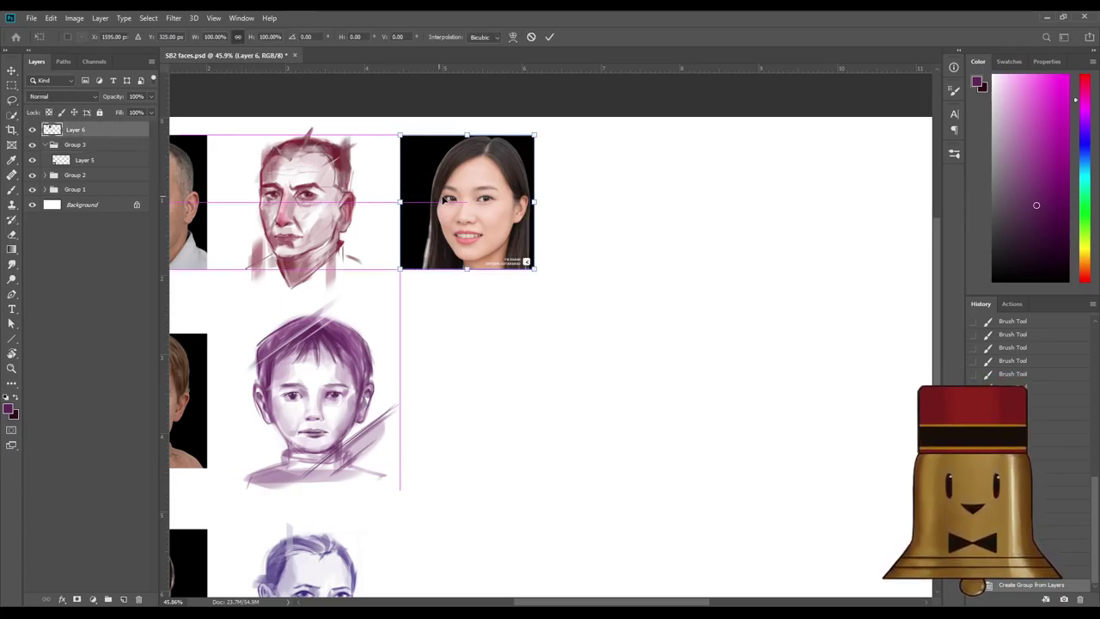
drag(445, 199, 452, 200)
key(Return)
key(l)
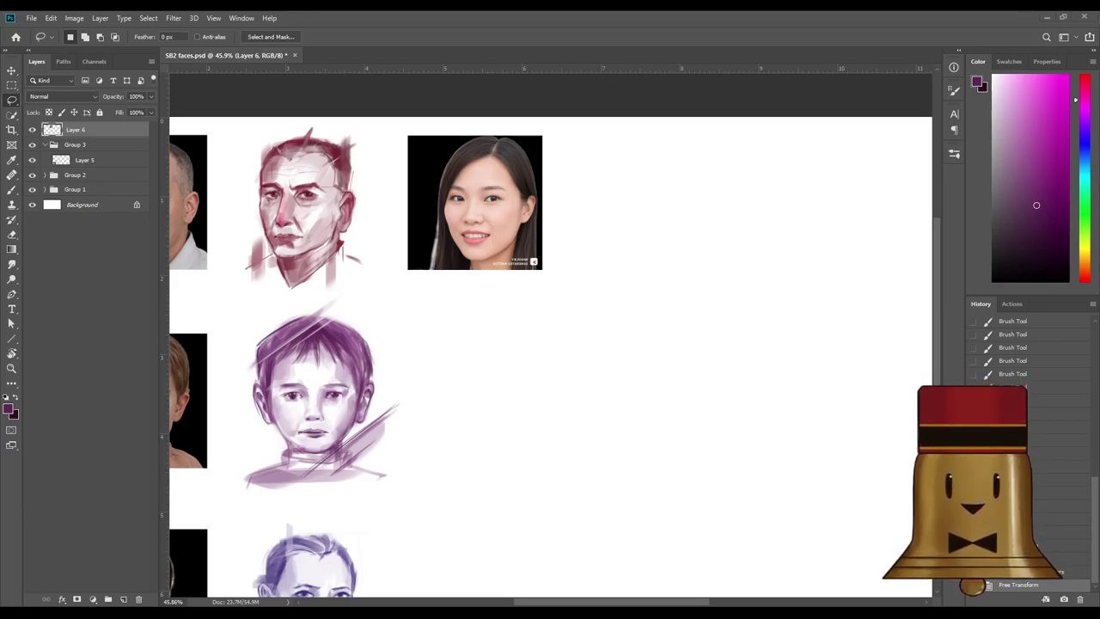
Create a new layer above Layer 6 for the long-haired woman's study and switch to the Brush tool.
scroll(610, 147, up, 3)
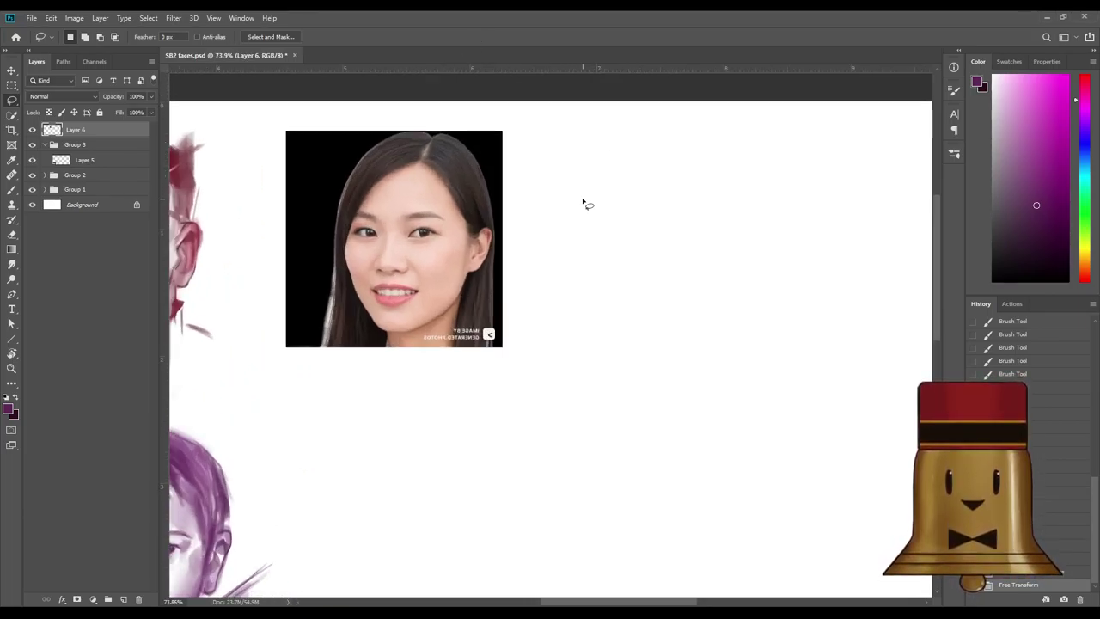
key(b)
scroll(589, 268, up, 1)
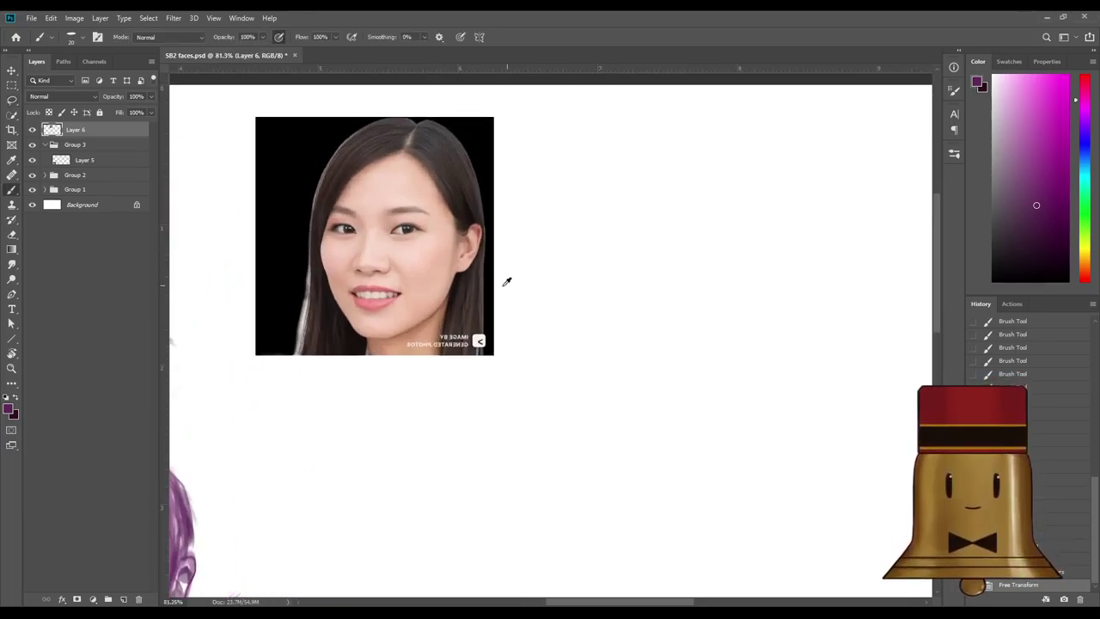
click(122, 599)
scroll(601, 311, down, 2)
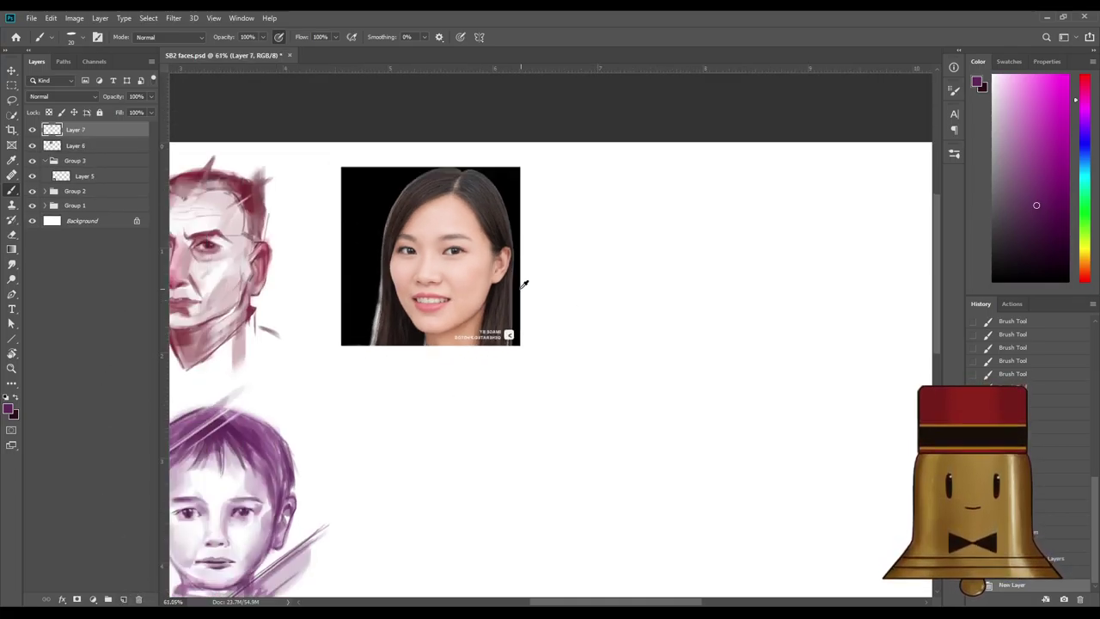
scroll(524, 285, down, 1)
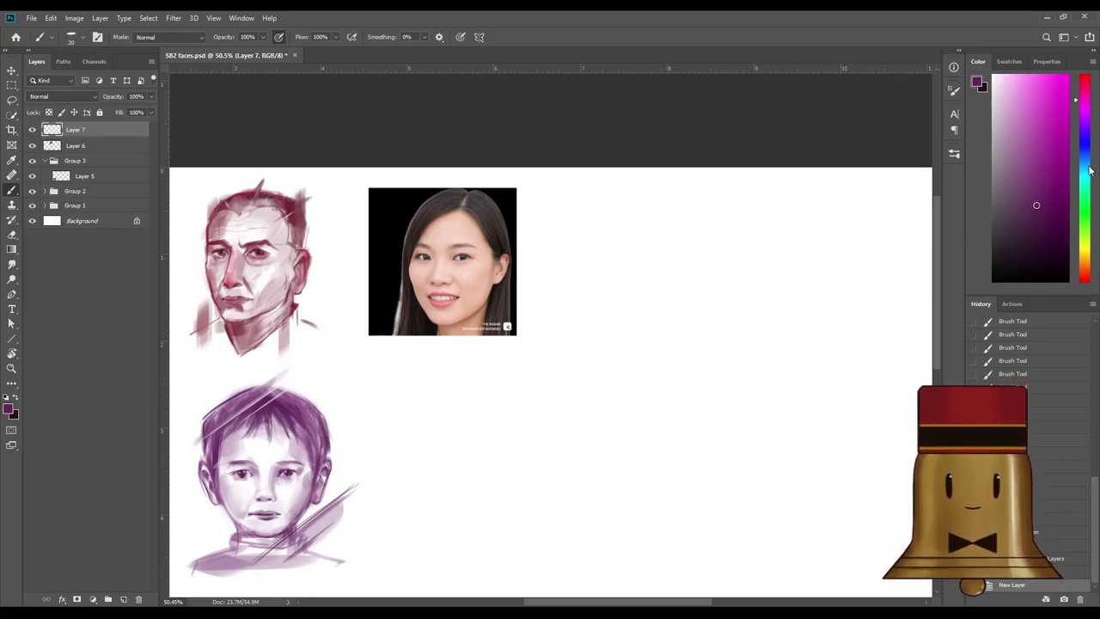
Change the brush colour from purple to a saturated dark blue, test it beside the woman's violet study, and undo the test stroke.
click(1087, 124)
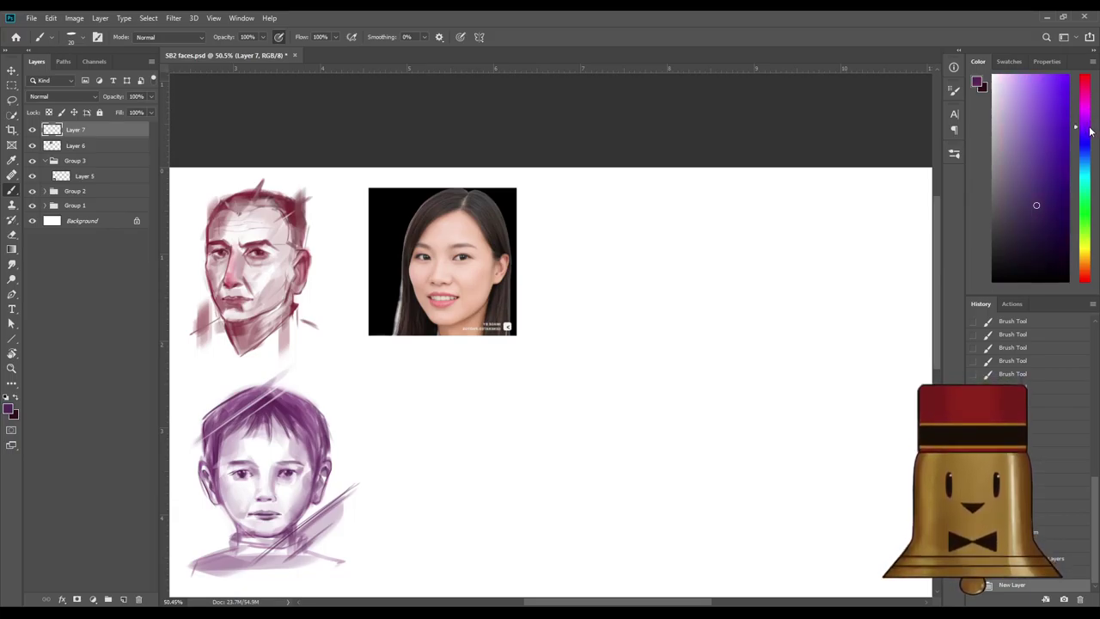
alt+scroll(591, 325, down, 3)
alt+scroll(576, 242, up, 3)
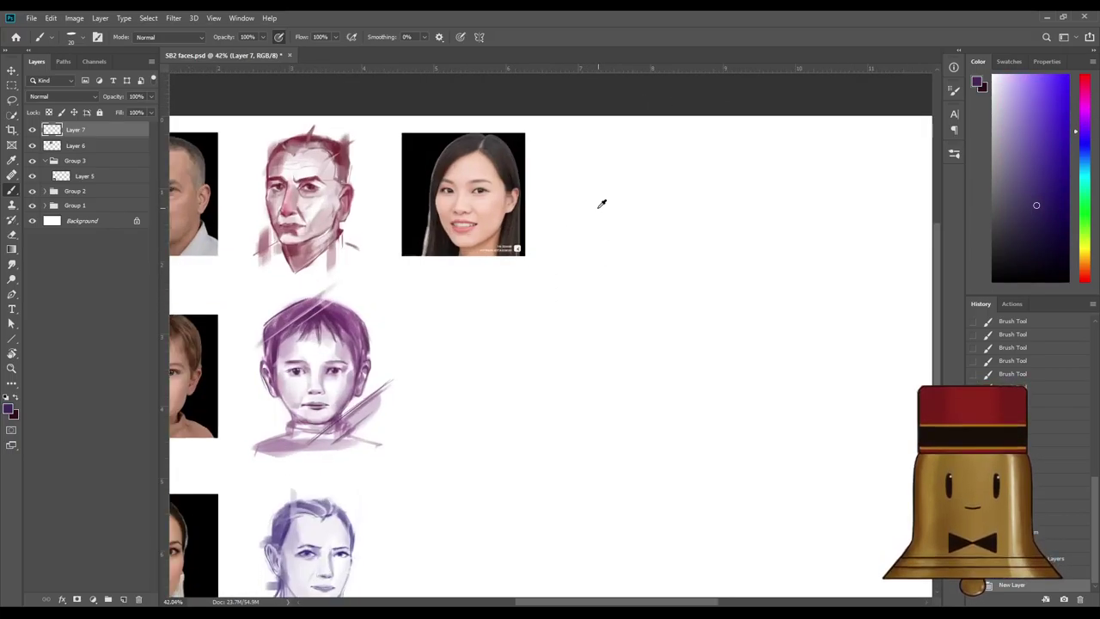
click(1086, 149)
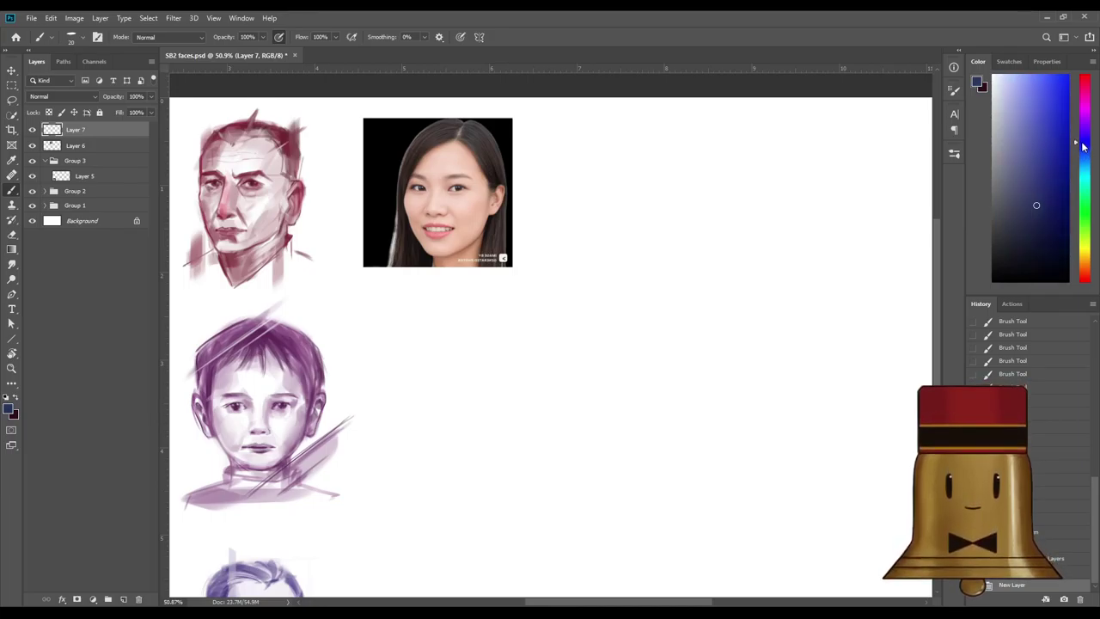
click(1046, 191)
scroll(415, 444, down, 2)
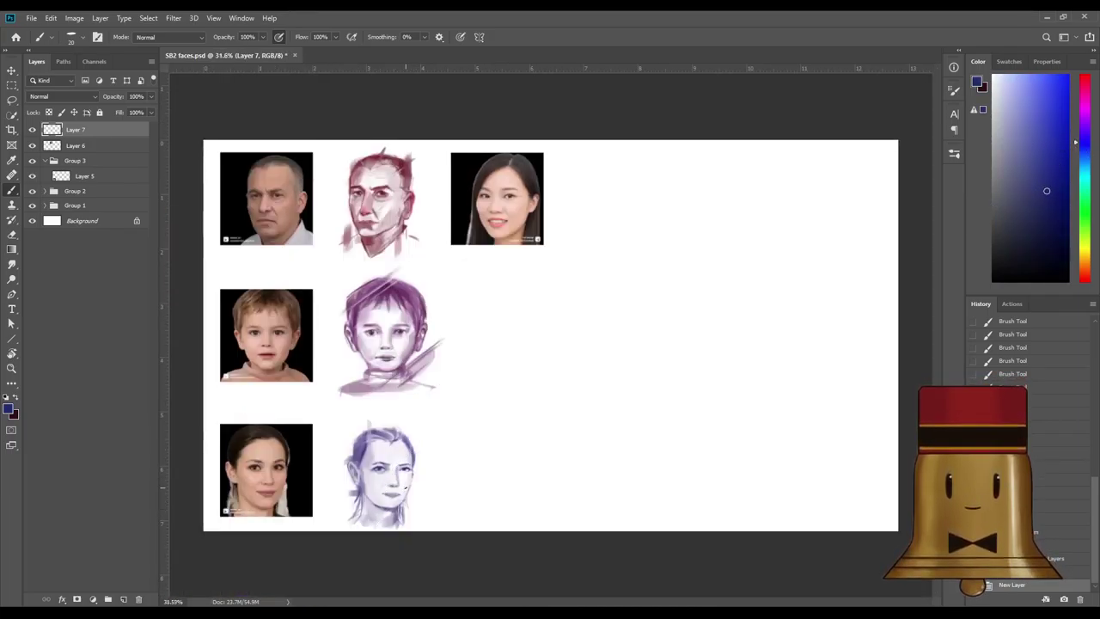
mouse_move(429, 488)
mouse_down()
mouse_move(452, 450)
mouse_move(452, 502)
mouse_up()
key(ctrl+z)
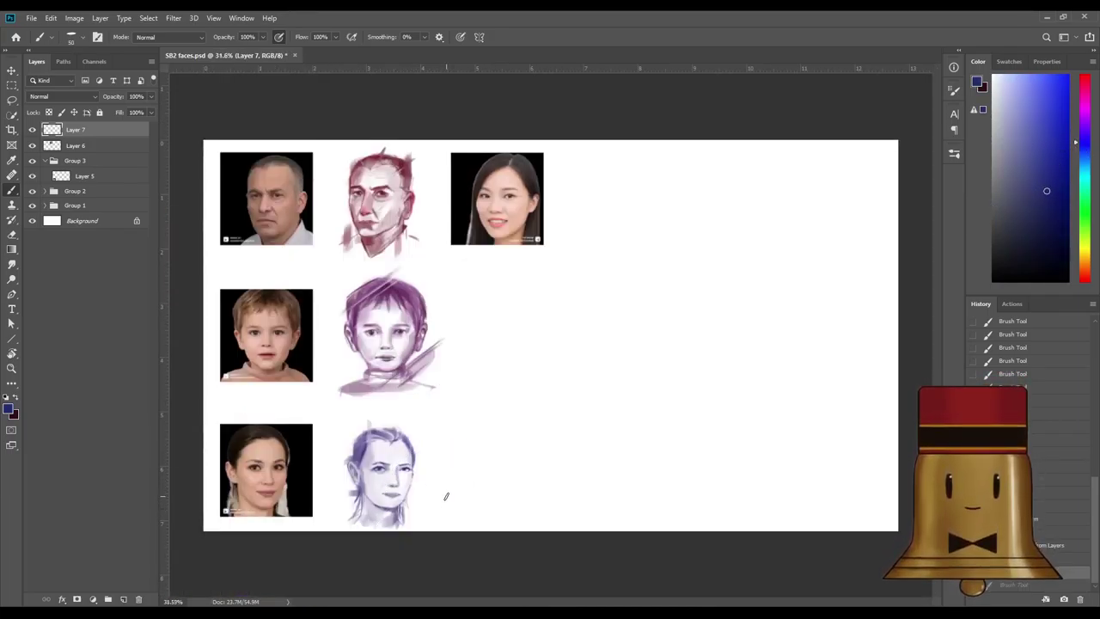
key(ctrl+shift+z)
key(ctrl+z)
Shift the brush colour's hue to a more azure blue, test it with two strokes beside the violet study, and undo them.
drag(1084, 142, 1087, 156)
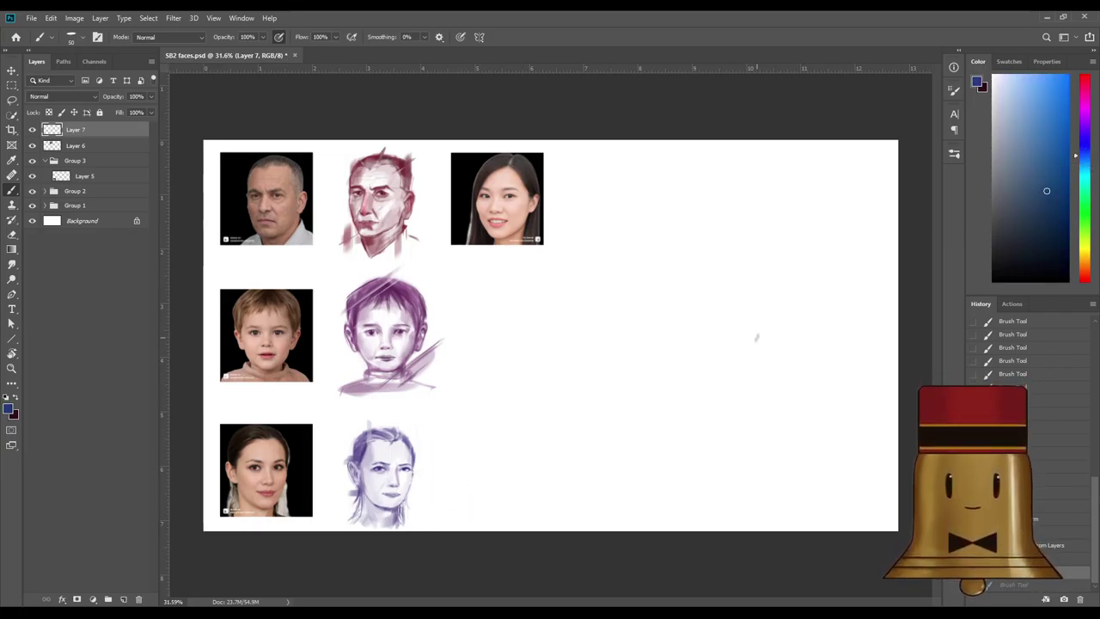
mouse_move(469, 451)
mouse_down()
mouse_move(438, 497)
mouse_move(481, 504)
mouse_up()
key(ctrl+z)
mouse_move(462, 440)
mouse_down()
mouse_move(478, 483)
mouse_move(467, 494)
mouse_up()
key(ctrl+z)
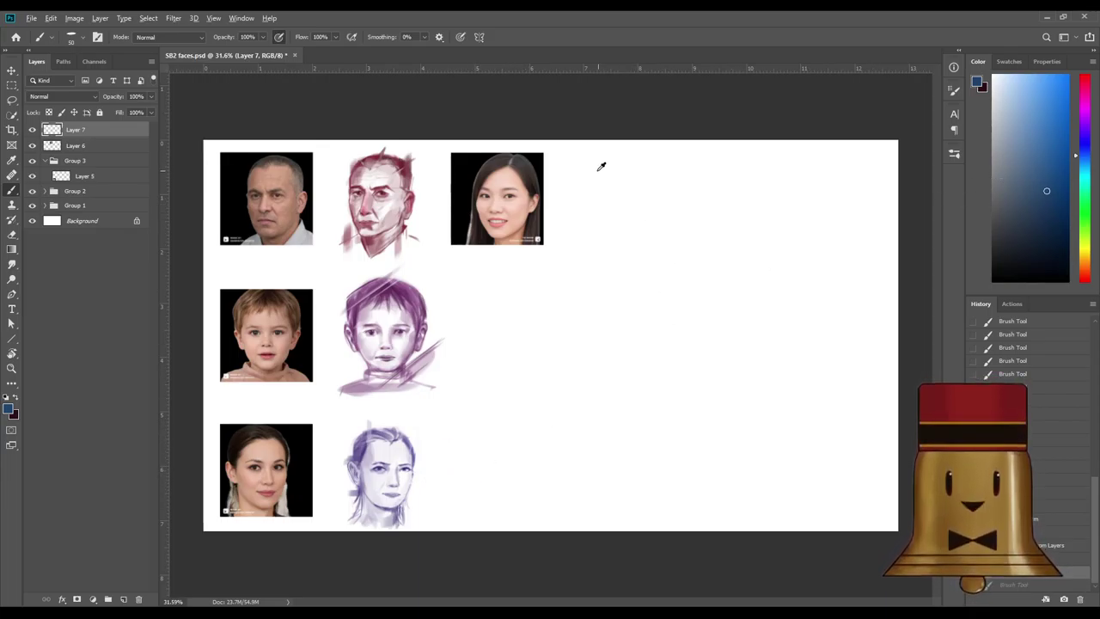
Sketch a light oval for the face beside the long-haired woman's photo with a smaller brush, undoing the first attempt.
scroll(664, 166, up, 2)
scroll(593, 202, up, 1)
scroll(649, 235, up, 1)
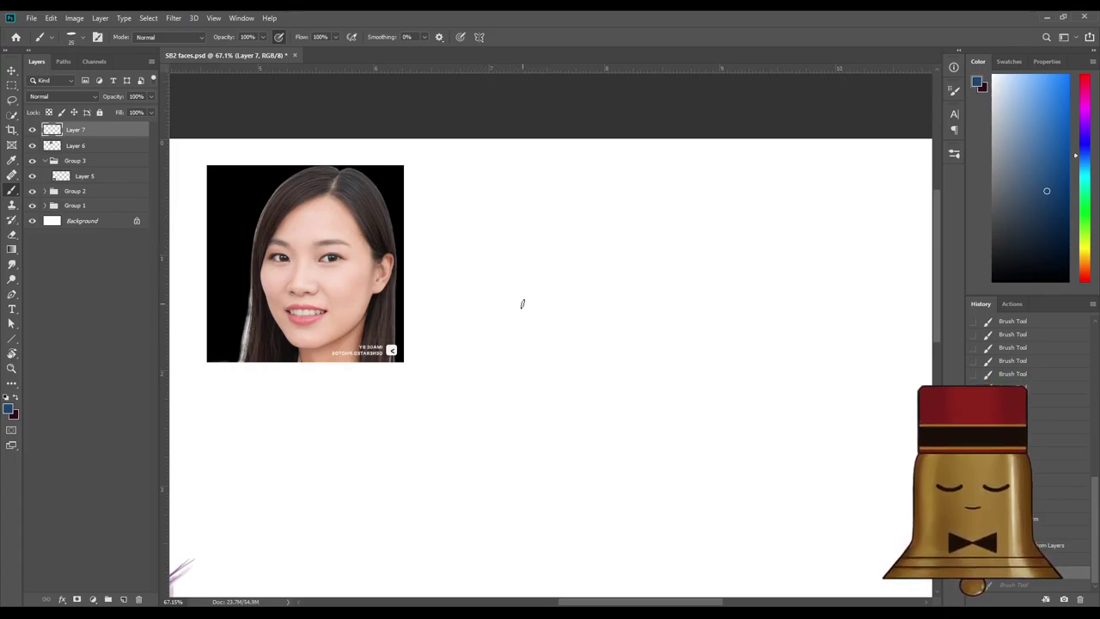
mouse_move(530, 198)
mouse_down()
mouse_move(533, 319)
mouse_move(599, 245)
mouse_up()
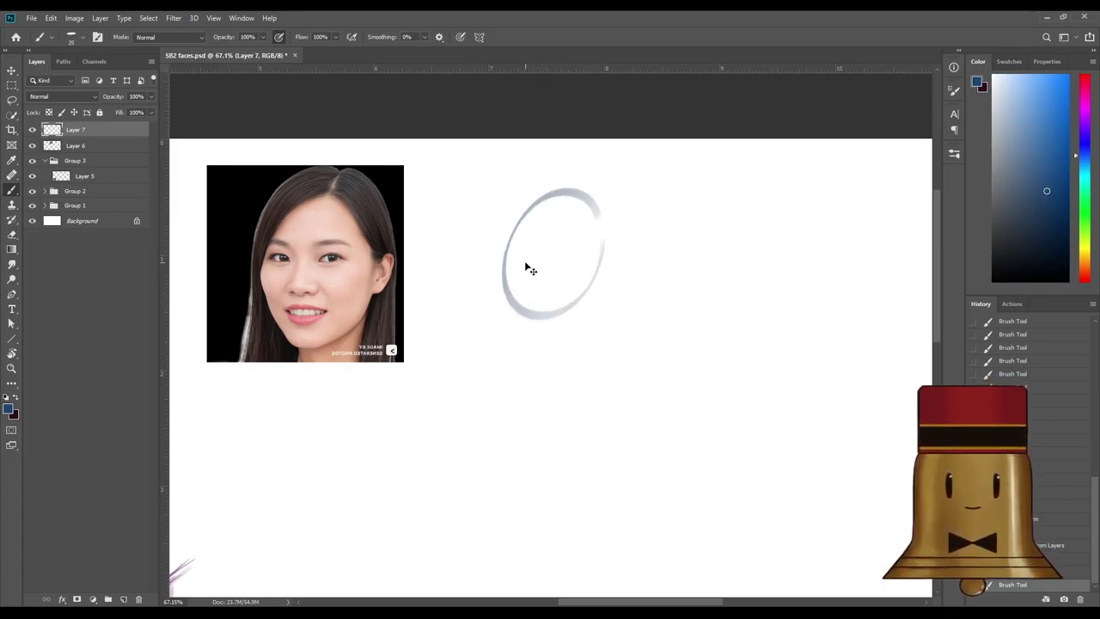
key(ctrl+z)
mouse_move(497, 288)
mouse_down()
mouse_move(596, 286)
mouse_move(554, 182)
mouse_move(515, 327)
mouse_up()
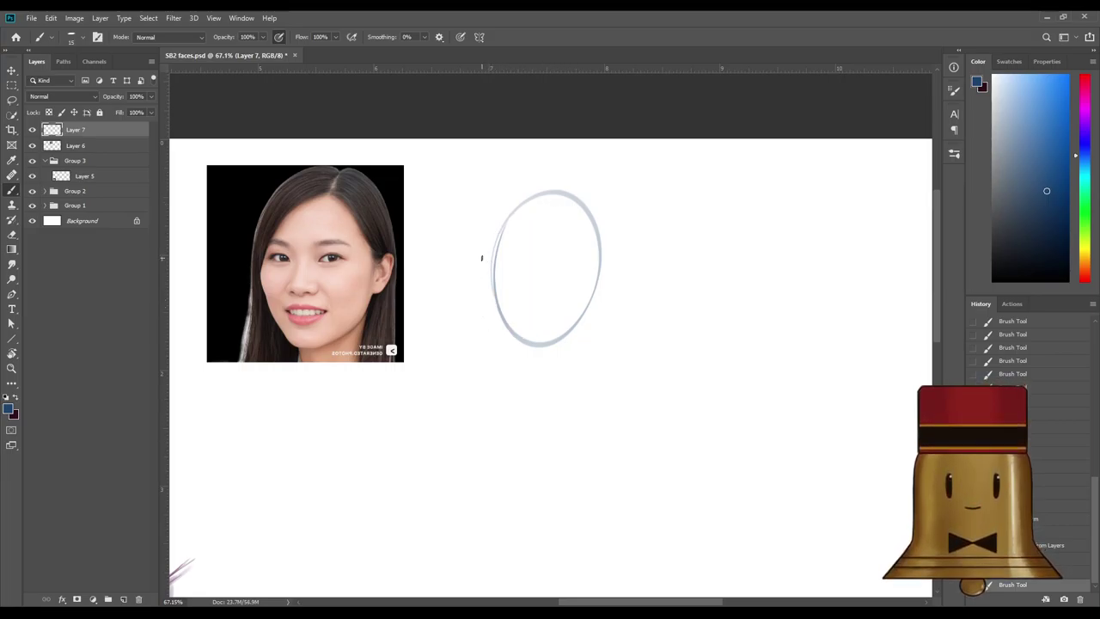
mouse_move(482, 258)
mouse_down()
mouse_move(567, 332)
mouse_move(512, 352)
mouse_up()
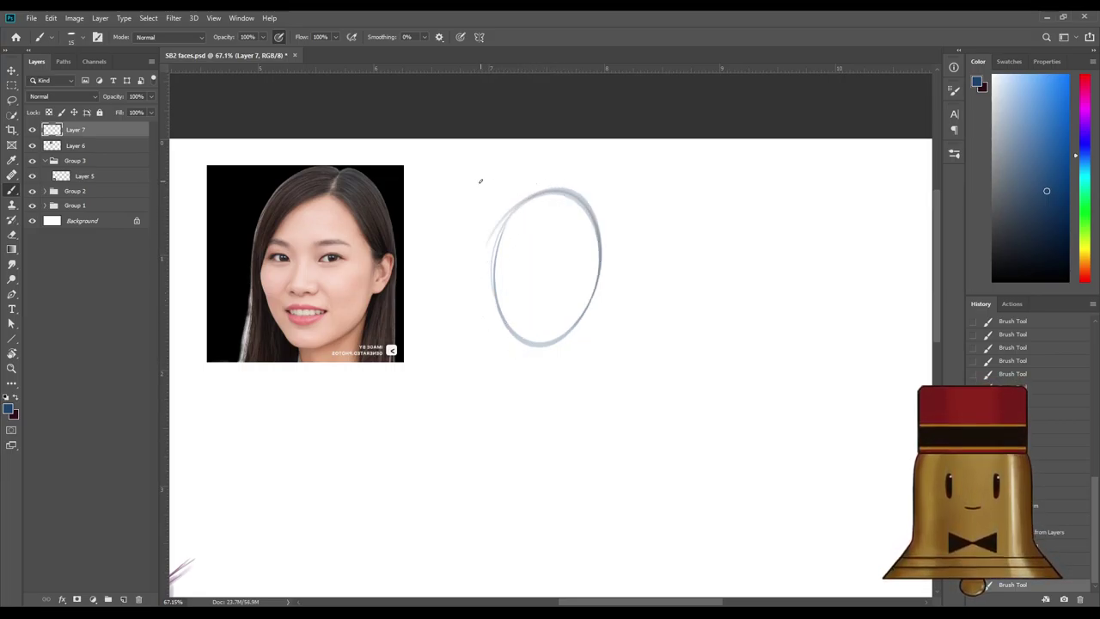
Add a faint slanted centre line through the oval and horizontal guide lines at the head's top and the hairline.
drag(605, 165, 550, 258)
drag(521, 169, 576, 167)
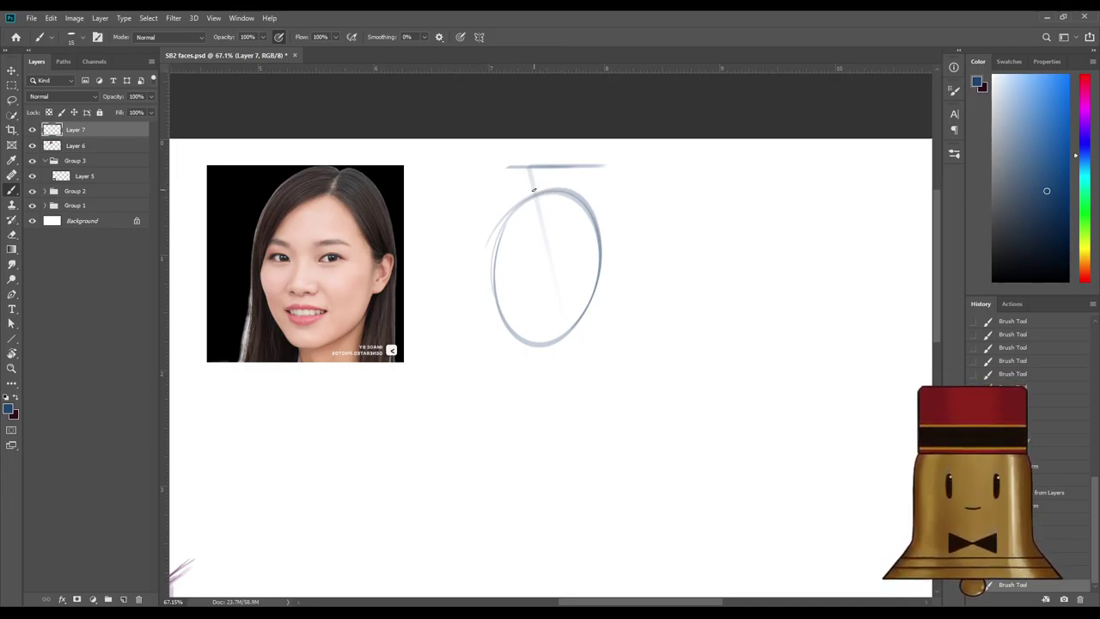
mouse_move(513, 189)
mouse_down()
mouse_move(604, 188)
mouse_move(550, 190)
mouse_up()
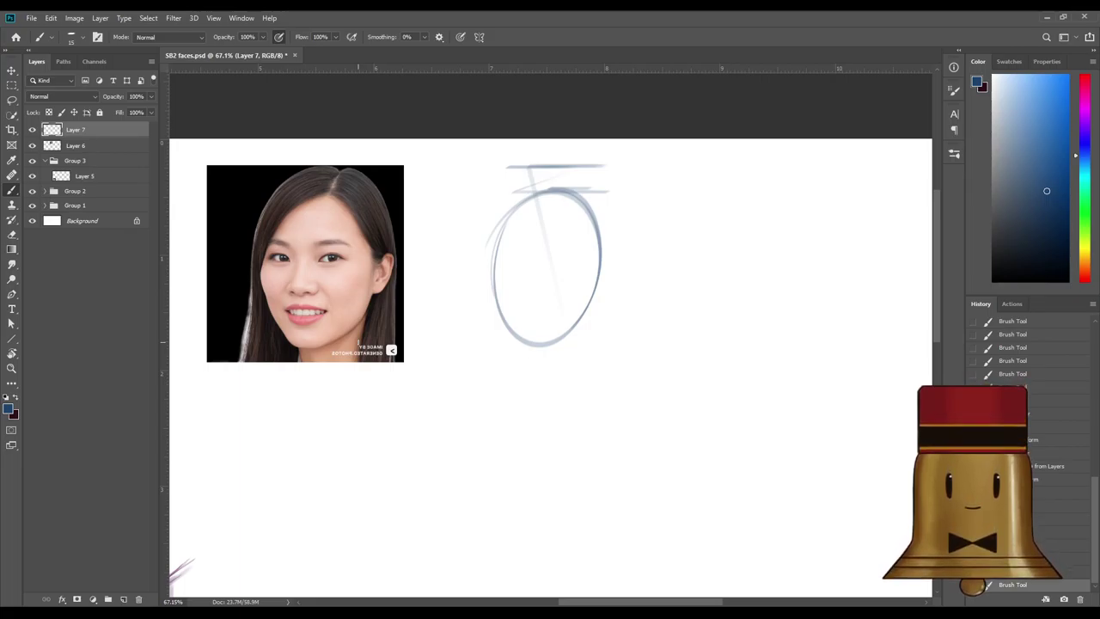
Define the cheeks and jaw on both sides of the oval with thin strokes, and draw a horizontal guide line under the chin.
mouse_move(603, 274)
mouse_down()
mouse_move(592, 318)
mouse_move(598, 272)
mouse_up()
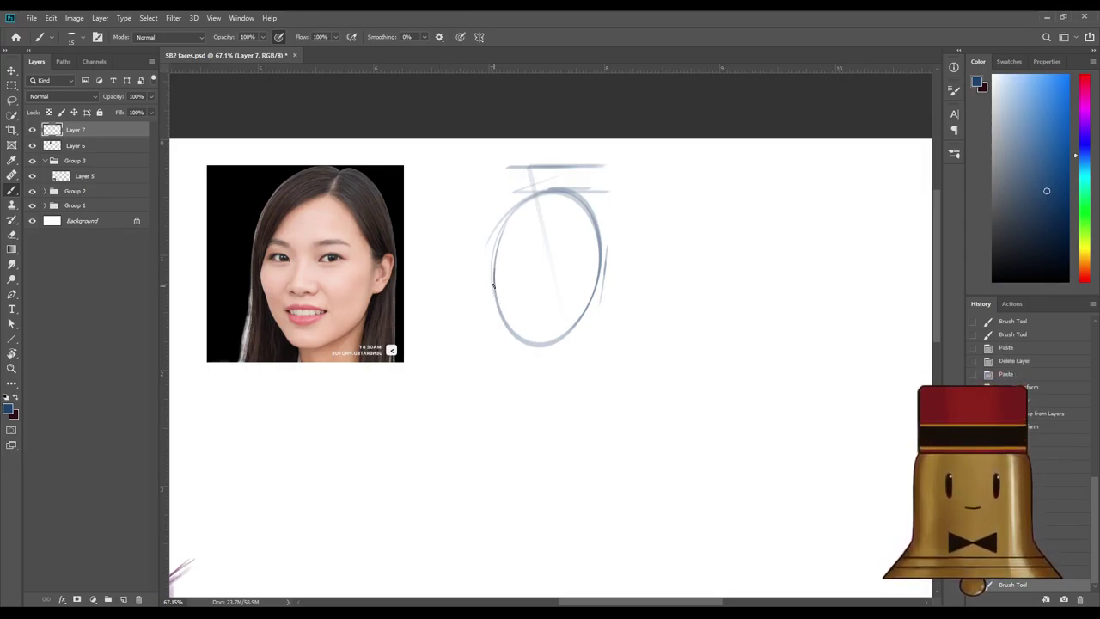
drag(495, 279, 515, 337)
mouse_move(495, 290)
mouse_down()
mouse_move(528, 362)
mouse_move(522, 350)
mouse_move(629, 348)
mouse_up()
drag(509, 345, 583, 345)
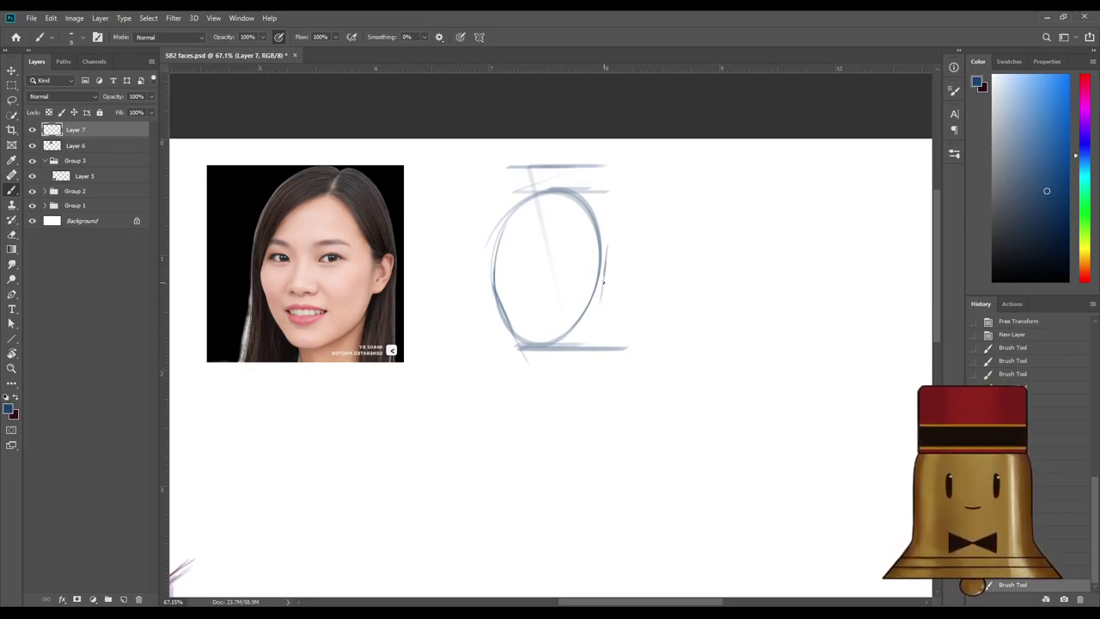
drag(604, 280, 583, 324)
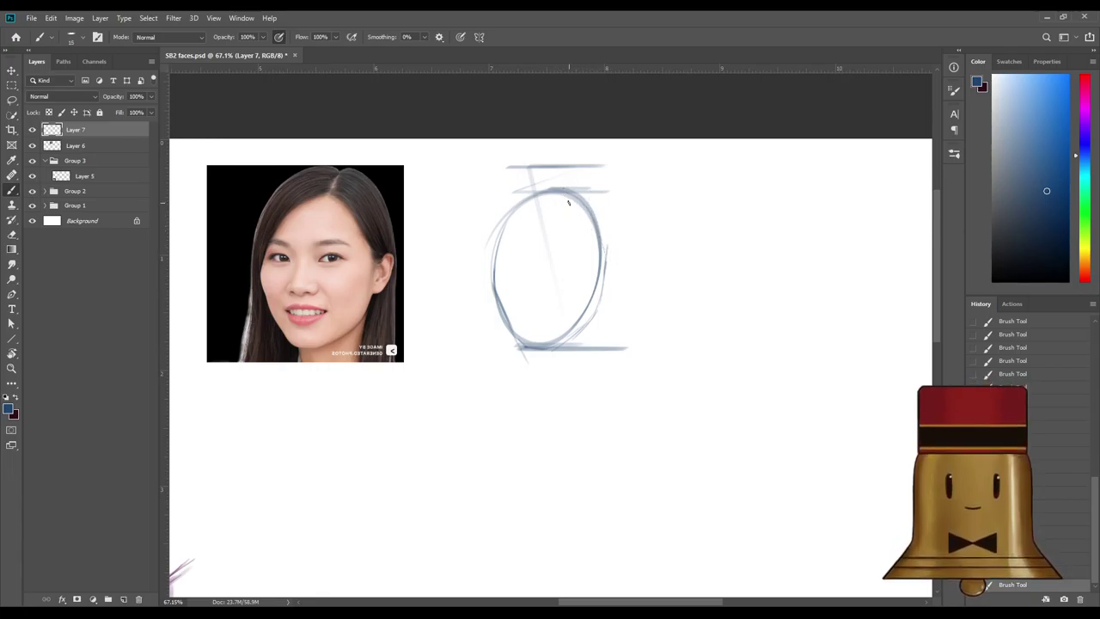
Sketch the hairline down both sides of the forehead and mark the hair's parting at the top guide line.
drag(564, 197, 600, 244)
key(ctrl+z)
drag(564, 198, 600, 242)
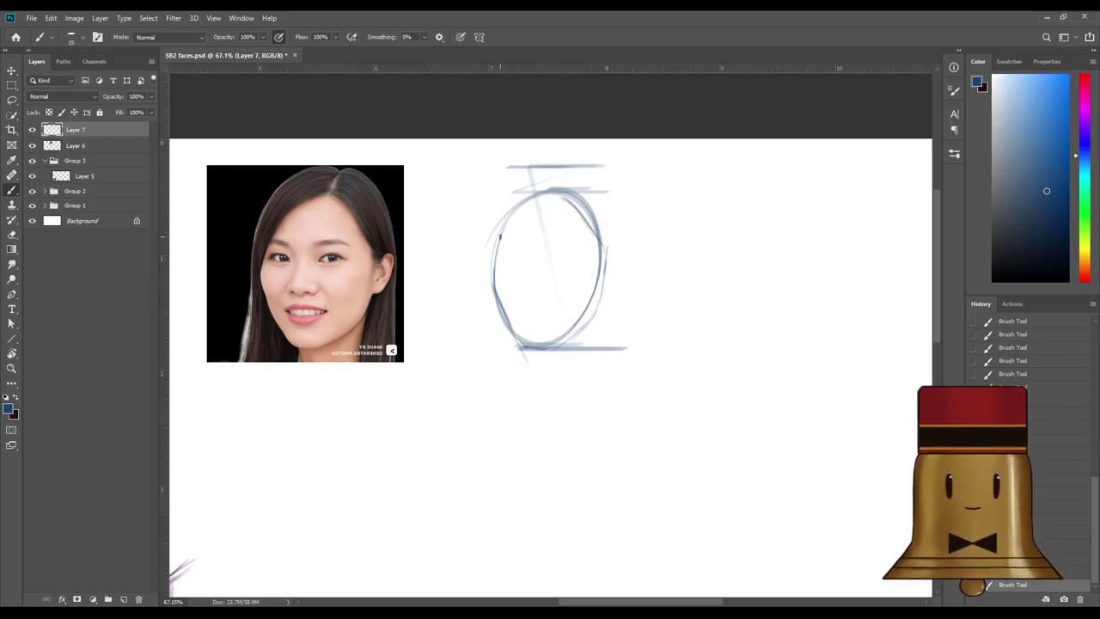
click(568, 169)
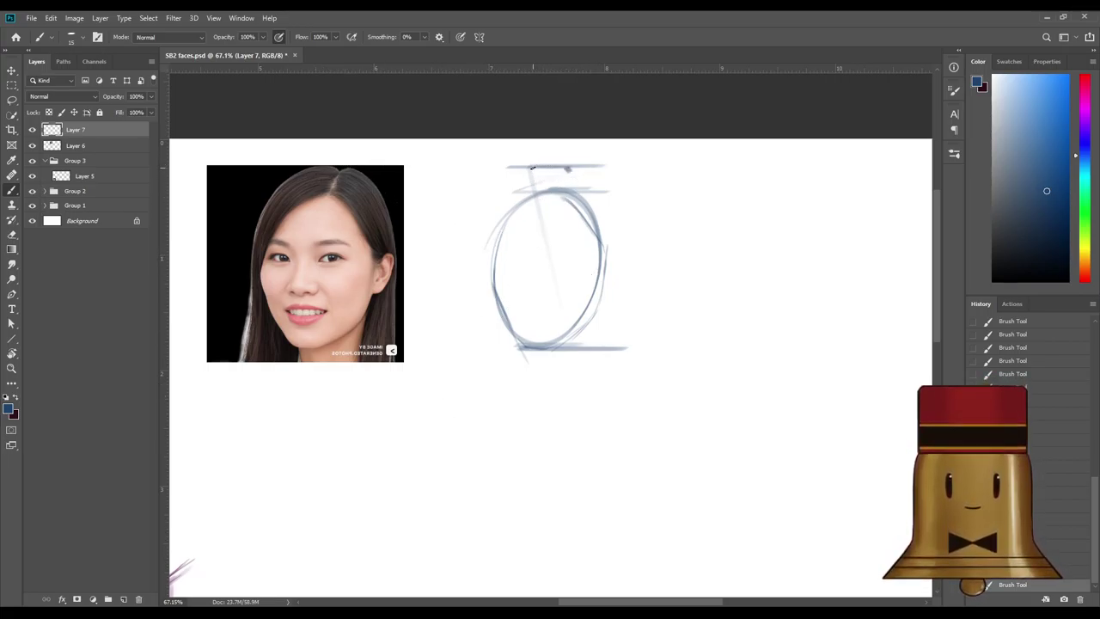
key([)
drag(533, 169, 578, 173)
mouse_move(555, 191)
mouse_down()
mouse_move(565, 193)
mouse_move(544, 194)
mouse_move(499, 235)
mouse_up()
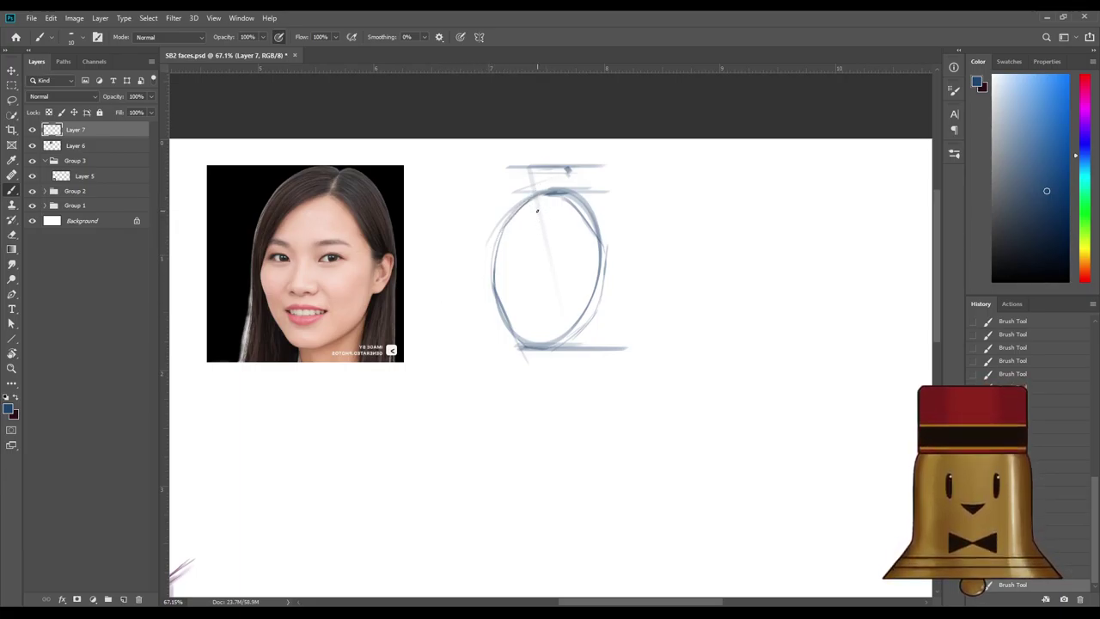
drag(535, 196, 487, 259)
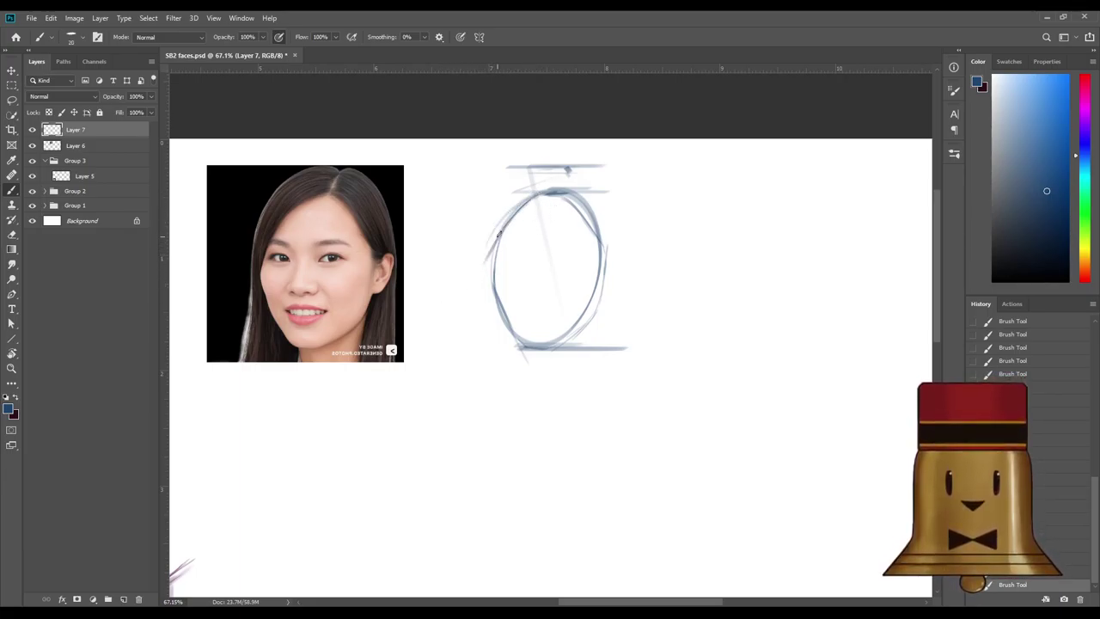
Draw the hair's outer edge left of the face with a smaller brush, trying and undoing the curve up towards the crown.
key([)
mouse_move(473, 302)
mouse_down()
mouse_move(489, 224)
mouse_move(477, 319)
mouse_up()
key(ctrl+z)
drag(483, 223, 476, 319)
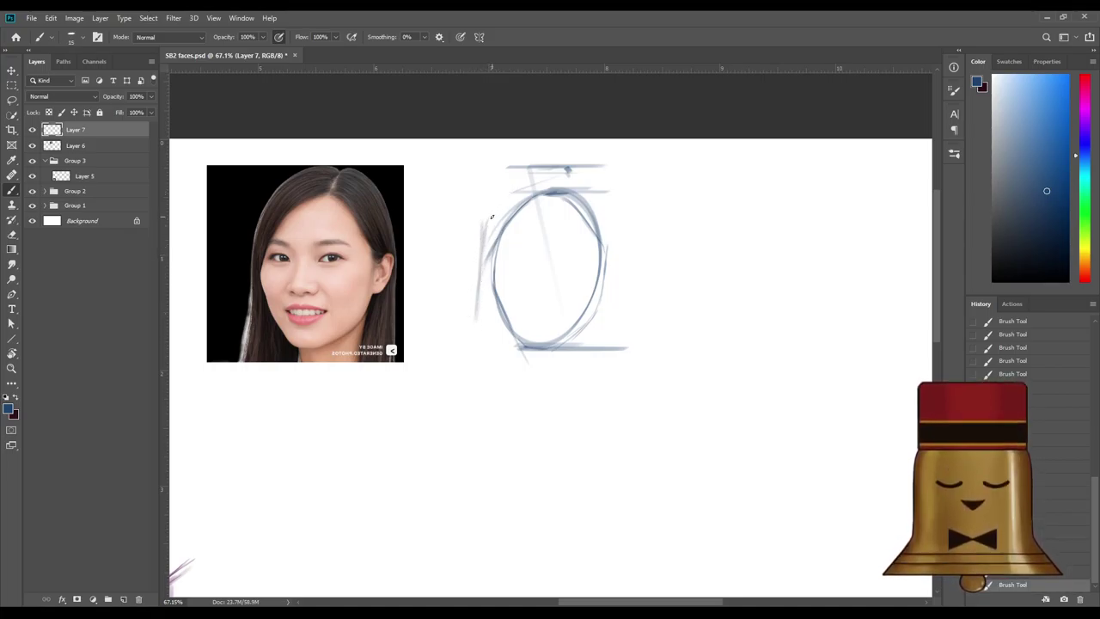
drag(486, 222, 534, 179)
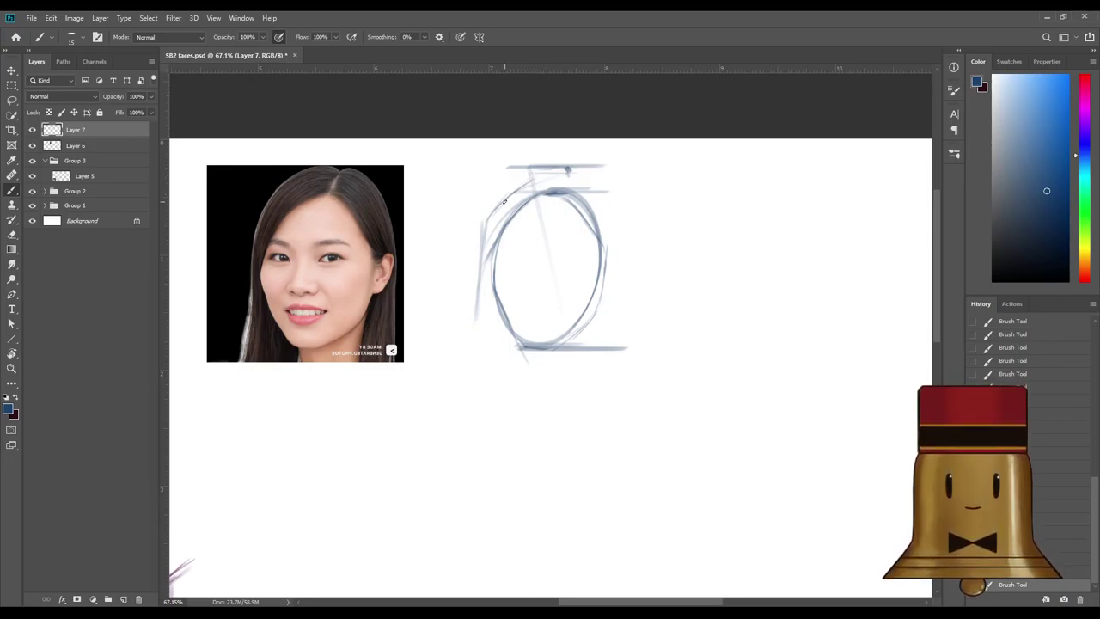
key(ctrl+z)
drag(494, 214, 536, 182)
key(ctrl+z)
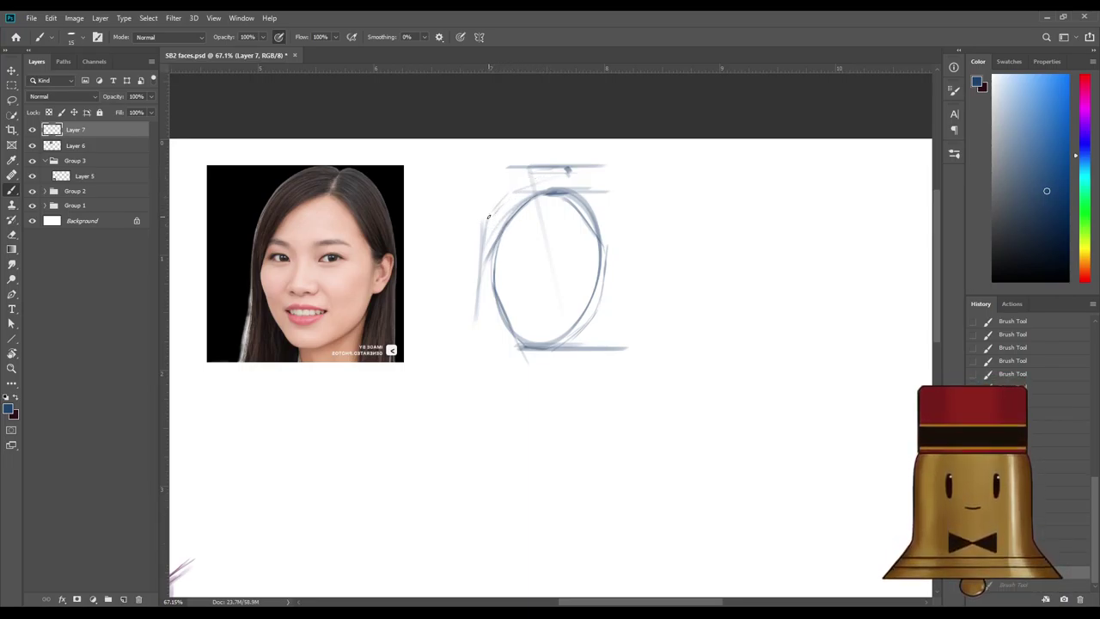
Sketch the outer hair contour from the crown down the left side of the head to about chin level.
drag(488, 220, 531, 180)
mouse_move(489, 217)
mouse_down()
mouse_move(522, 182)
mouse_move(486, 238)
mouse_move(526, 176)
mouse_move(564, 169)
mouse_up()
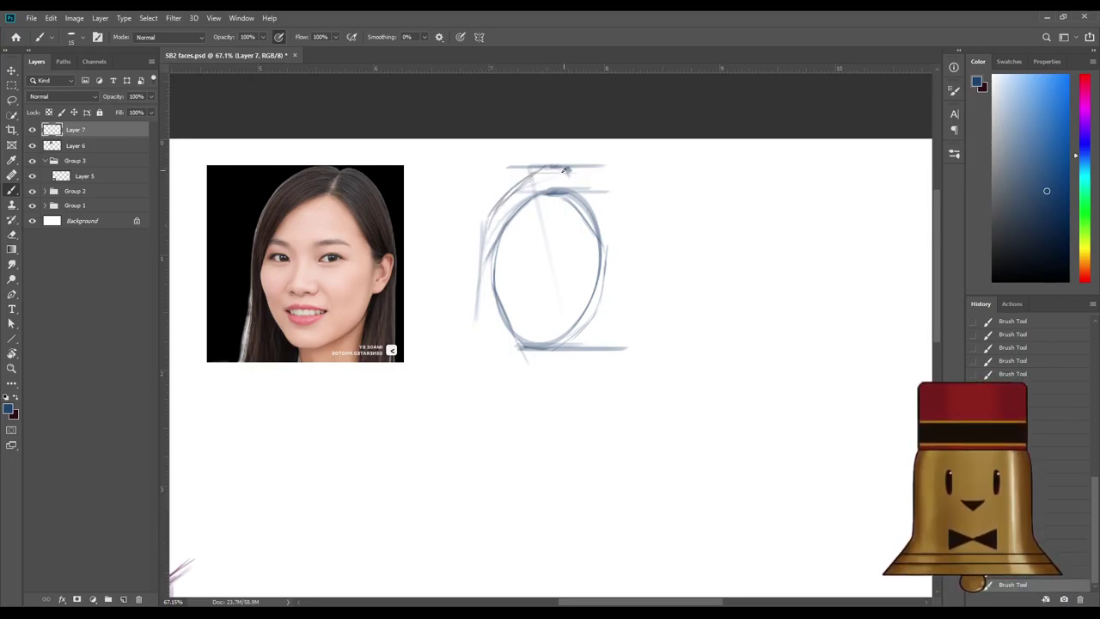
drag(486, 231, 471, 354)
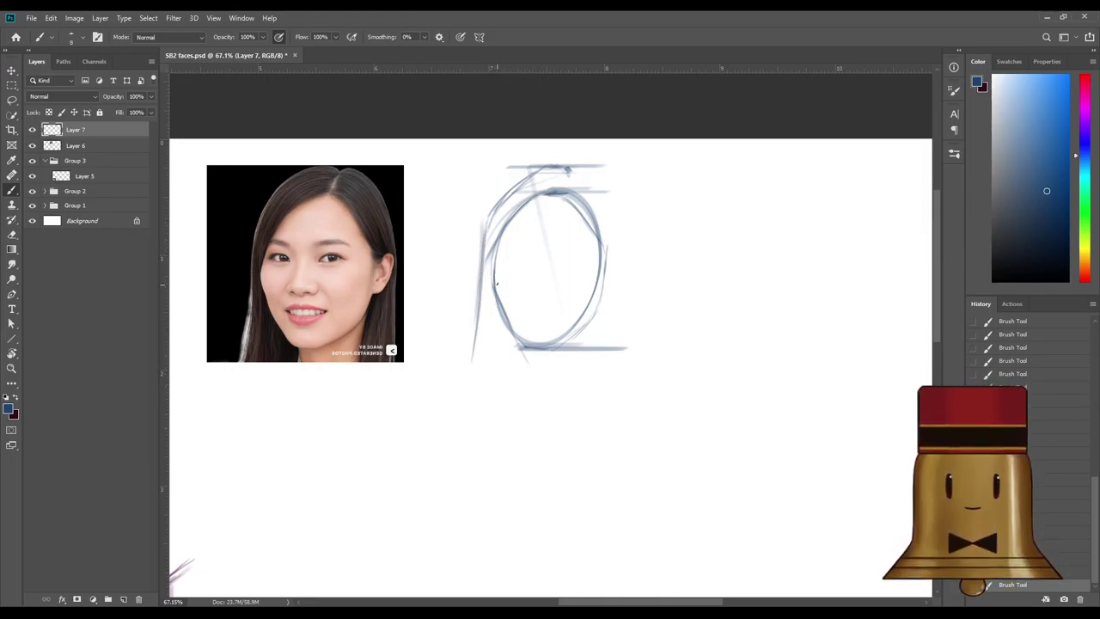
mouse_move(501, 329)
mouse_down()
mouse_move(494, 264)
mouse_move(484, 271)
mouse_move(522, 348)
mouse_move(504, 317)
mouse_move(543, 349)
mouse_up()
key(ctrl+z)
Block in the left eye socket as a soft blue band with the brush enlarged to size 45.
key(bracketleft)
key(bracketright)
key(bracketright)
key(bracketright)
key(bracketright)
key(bracketright)
key(bracketright)
key(bracketright)
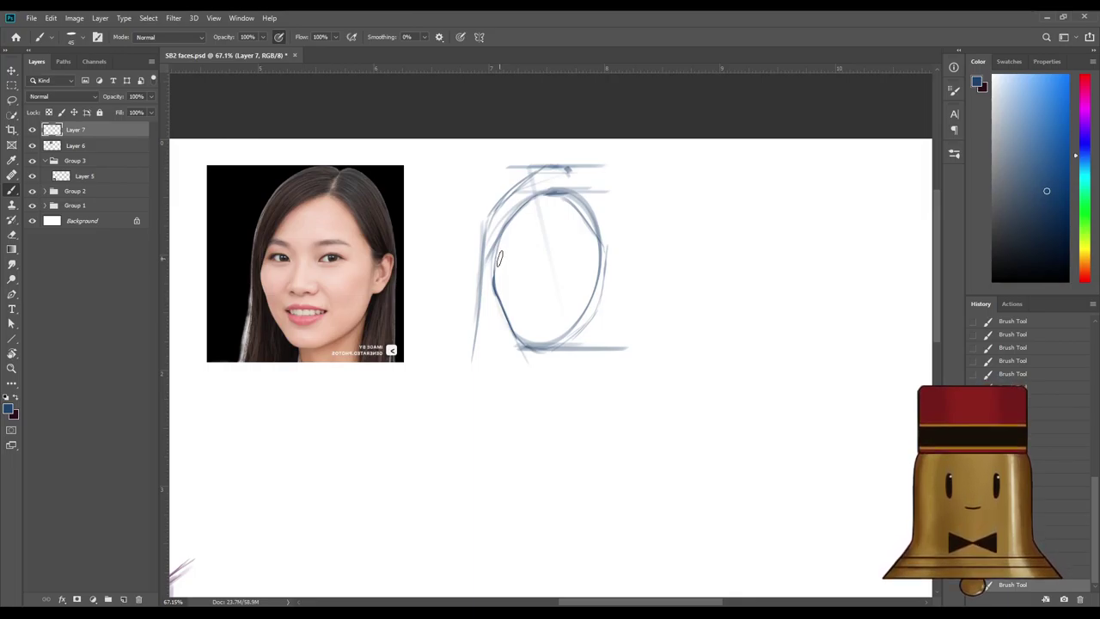
drag(501, 257, 524, 259)
Draw a horizontal brow guideline across the face and thicken the left eyebrow with a smaller brush.
key(bracketleft)
key(bracketleft)
key(bracketleft)
key(bracketleft)
key(bracketleft)
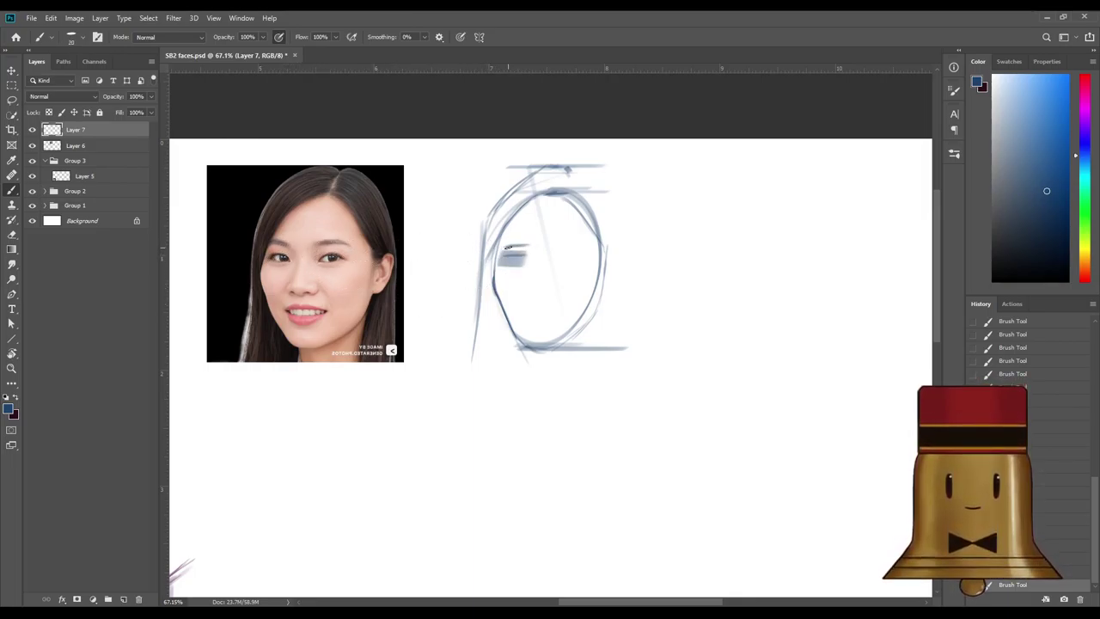
drag(501, 247, 603, 248)
key(bracketleft)
drag(503, 249, 536, 249)
Paint the right eyebrow along the brow line, refining its shape with sampled white and blue.
key(bracketright)
key(bracketright)
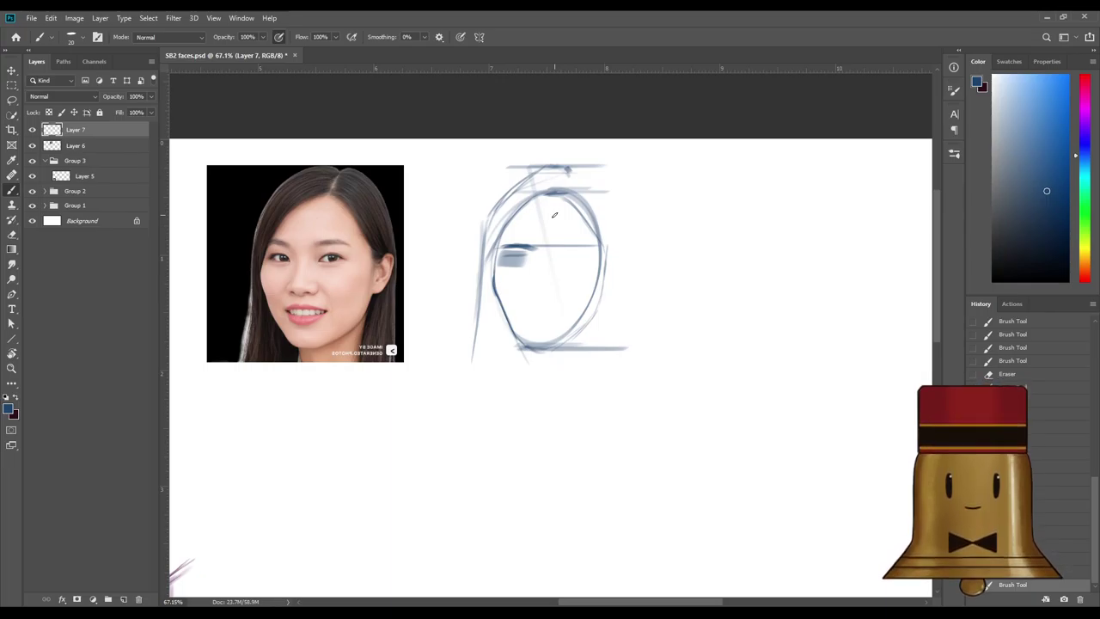
drag(542, 245, 569, 245)
drag(525, 247, 595, 246)
key(ctrl+z)
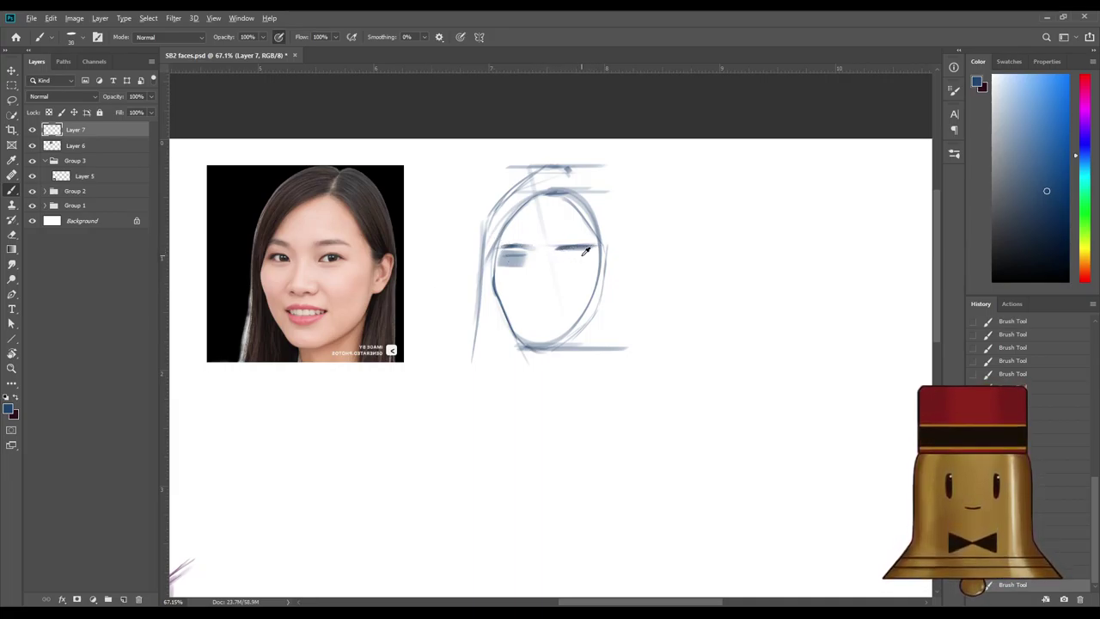
alt+click(581, 255)
key(bracketright)
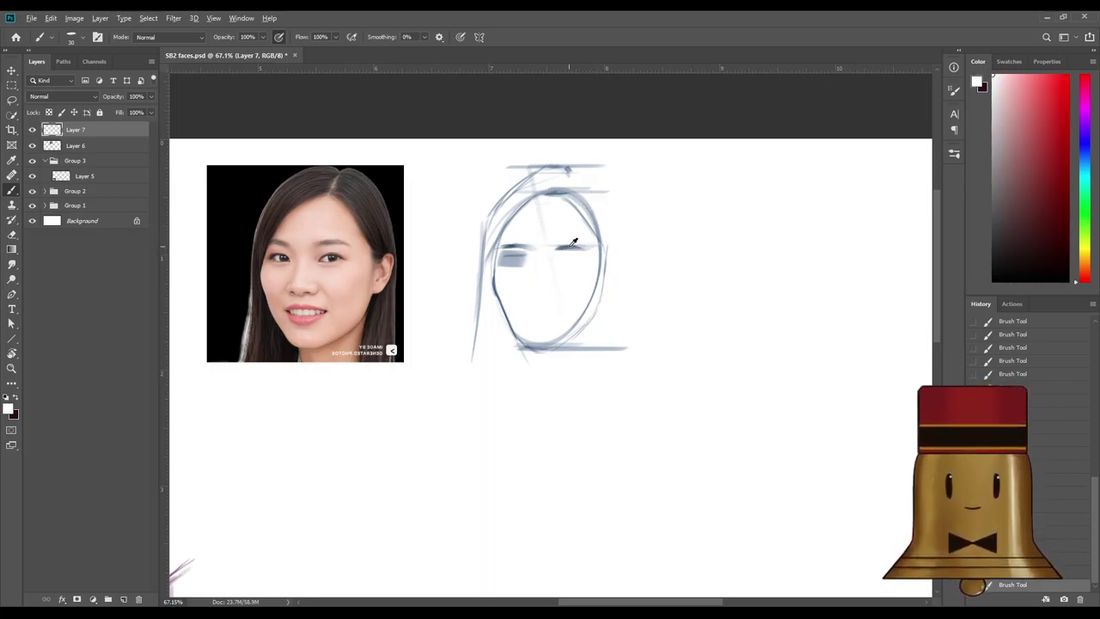
alt+click(571, 247)
key(bracketleft)
drag(567, 248, 587, 247)
Sketch the side plane of the nose from the inner end of the left brow down to the nose tip.
mouse_move(574, 248)
mouse_down()
mouse_move(540, 257)
mouse_move(524, 293)
mouse_move(532, 300)
mouse_up()
alt+click(534, 245)
alt+click(517, 255)
key(bracketright)
key(ctrl+z)
key(ctrl+z)
key(bracketright)
key(bracketright)
key(ctrl+z)
key(bracketleft)
key(bracketleft)
key(bracketleft)
key(bracketleft)
key(bracketleft)
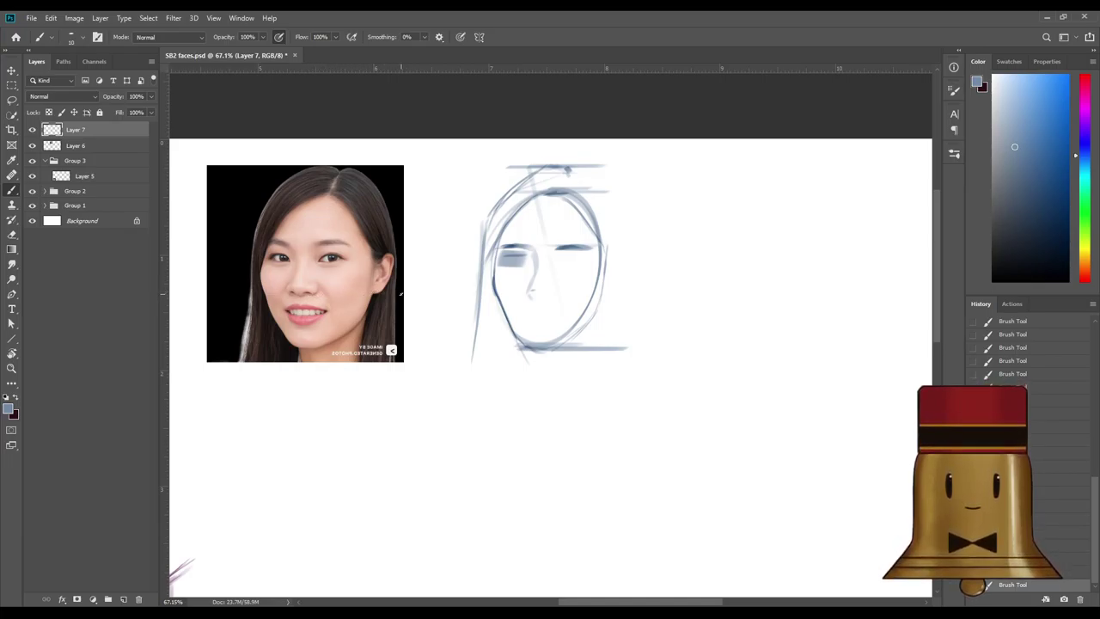
Shade the underside of the nose with a mid blue and sample white for cleaning around it.
drag(528, 293, 558, 298)
key(bracketright)
alt+click(551, 281)
key(bracketright)
alt+click(555, 279)
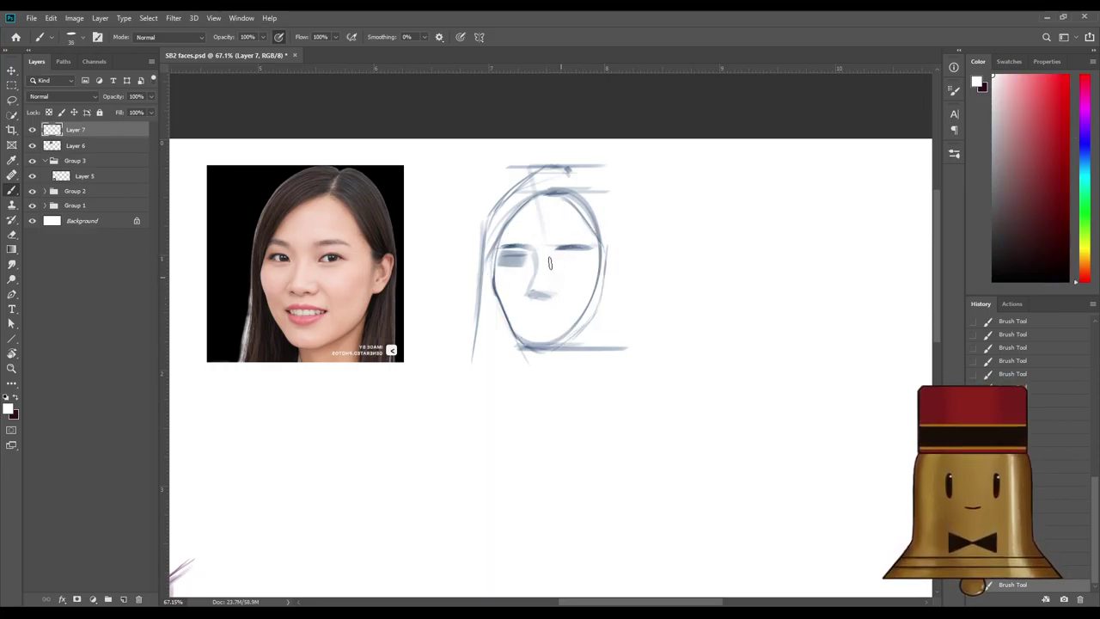
Draw the left eye's upper eyelid line in sampled dark blue with a fine brush, reworking the strokes.
alt+click(513, 259)
alt+click(515, 243)
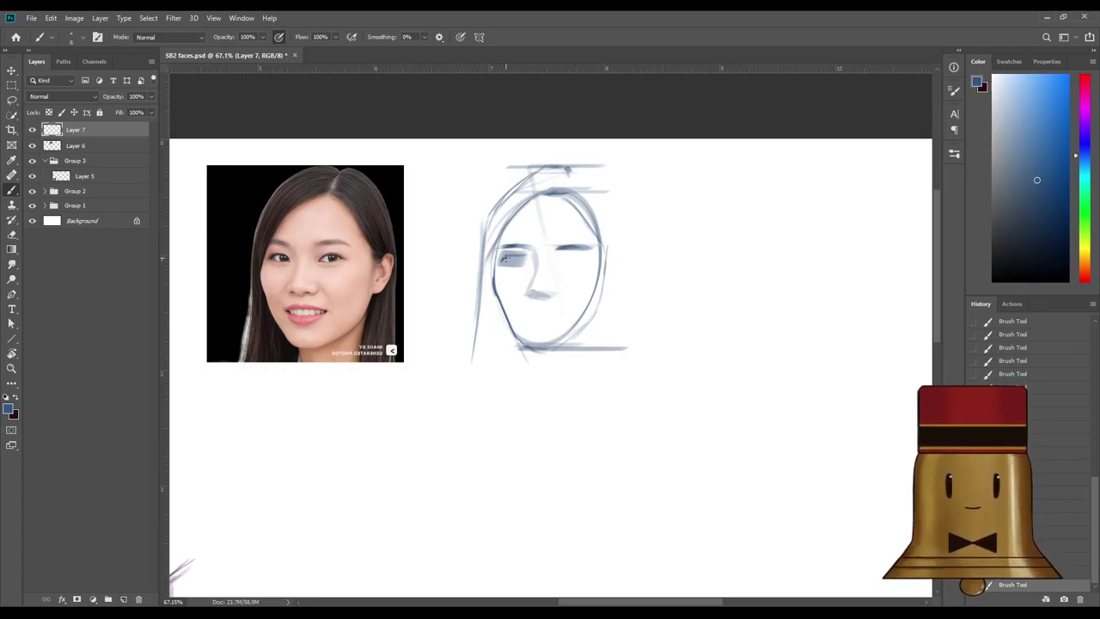
drag(518, 256, 526, 259)
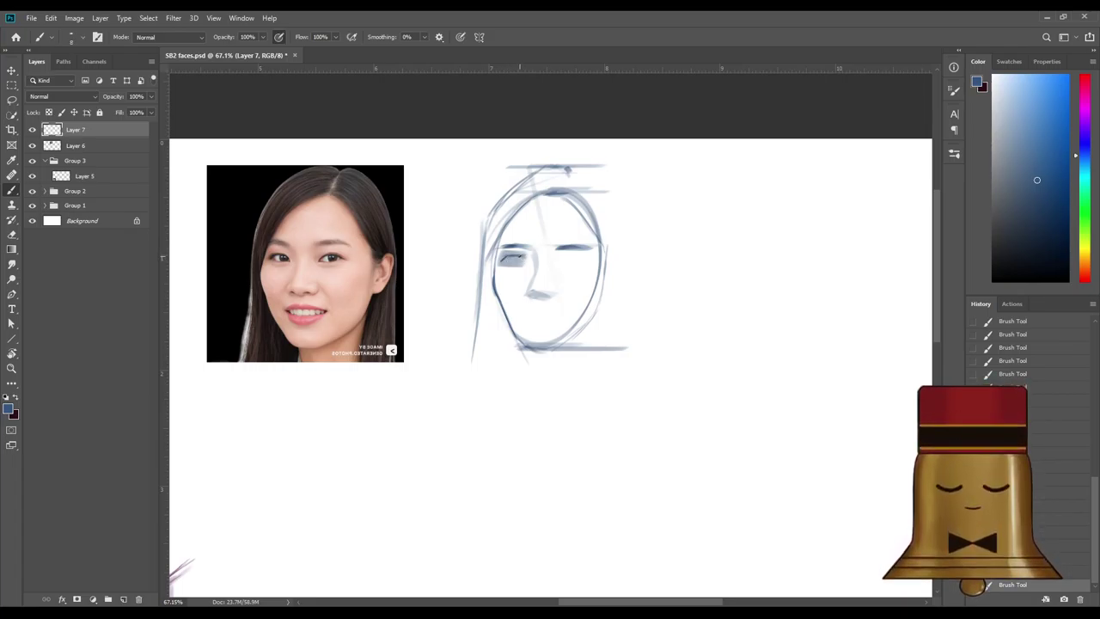
key(ctrl+z)
key(ctrl+z)
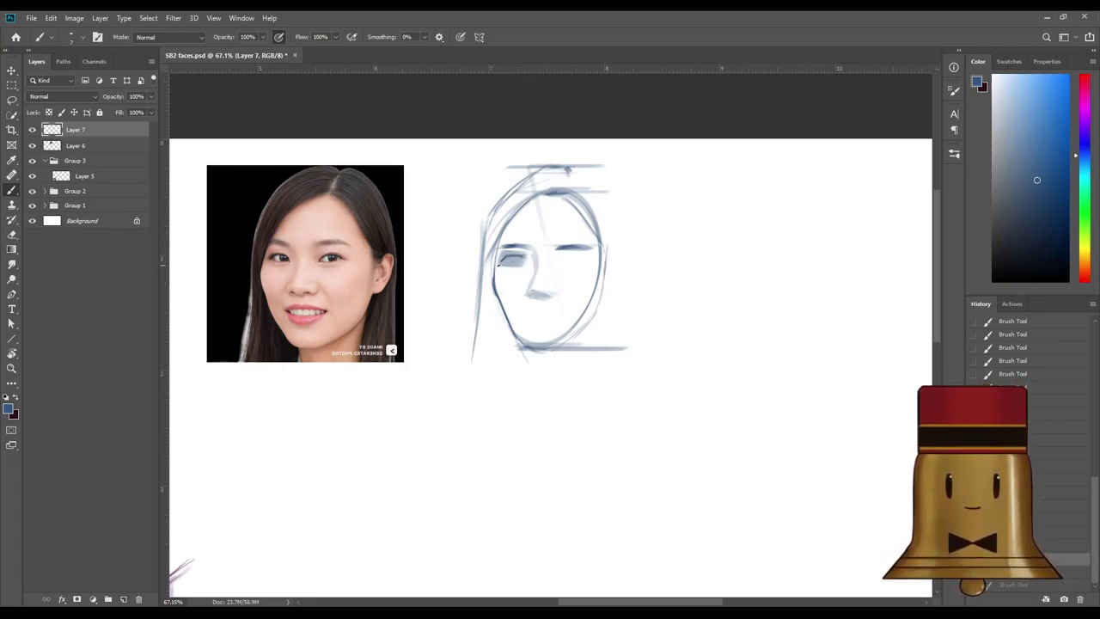
key(bracketleft)
key(bracketleft)
key(bracketleft)
drag(505, 261, 524, 255)
key(ctrl+z)
Clean up the area around the left eye with sampled white and a larger brush.
alt+click(531, 253)
key(bracketright)
key(bracketright)
key(bracketright)
key(bracketright)
key(bracketright)
key(bracketright)
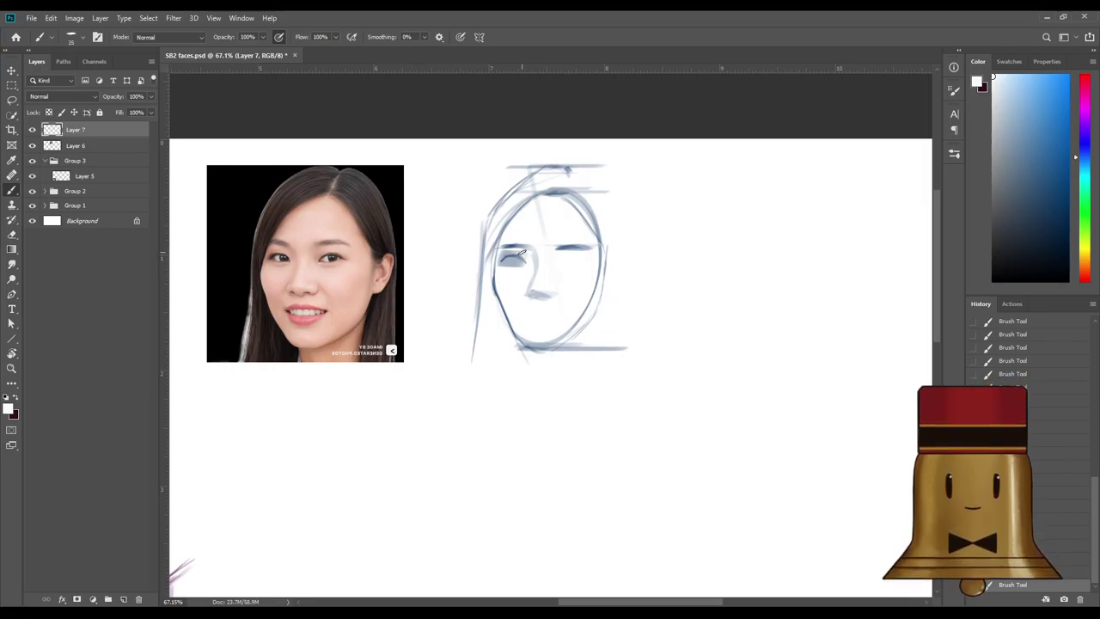
Shade both sides of the forehead below the hairline with a light grey-blue at brush size 60.
alt+click(515, 252)
key(bracketright)
key(bracketright)
drag(533, 209, 508, 236)
drag(531, 206, 503, 242)
drag(540, 206, 581, 231)
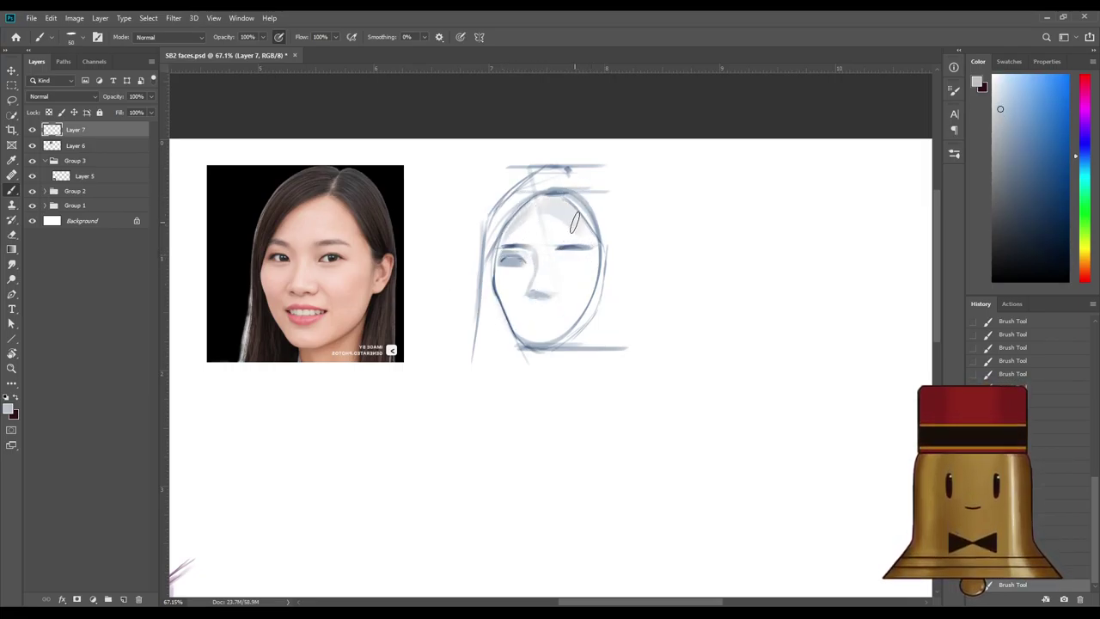
drag(581, 310, 569, 314)
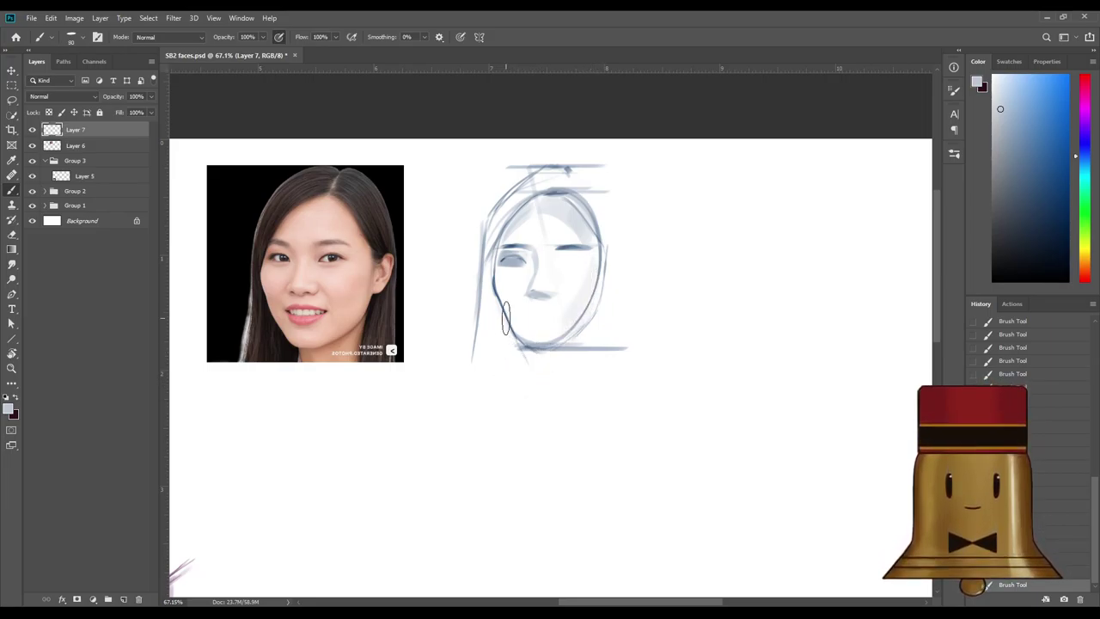
key(ctrl+z)
Lay a light grey-blue tone over the left cheek and jaw, then lighten the area beneath the left eye.
key(bracketright)
key(bracketright)
drag(500, 289, 519, 304)
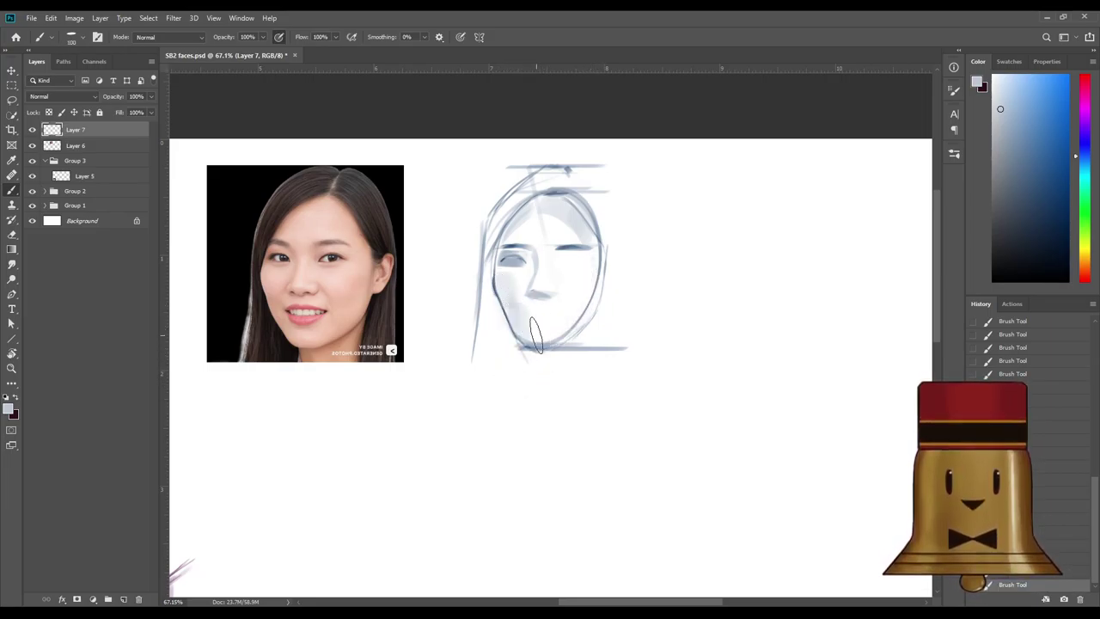
alt+click(507, 275)
drag(505, 274, 511, 261)
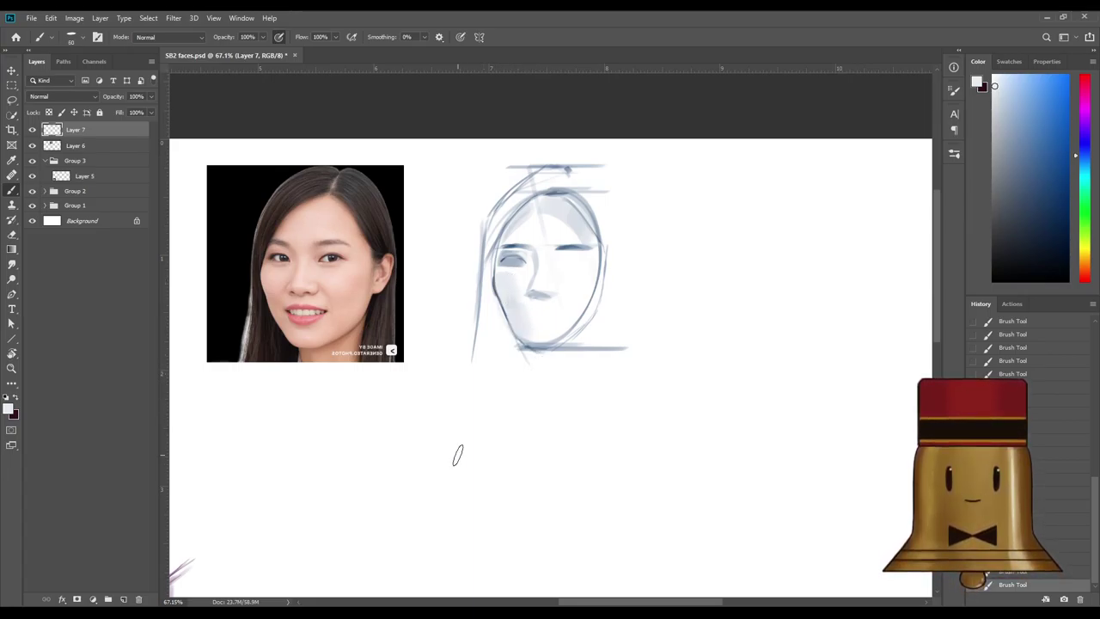
Paint light blue hair strands falling beside the left cheek and jaw.
alt+click(504, 282)
alt+click(493, 286)
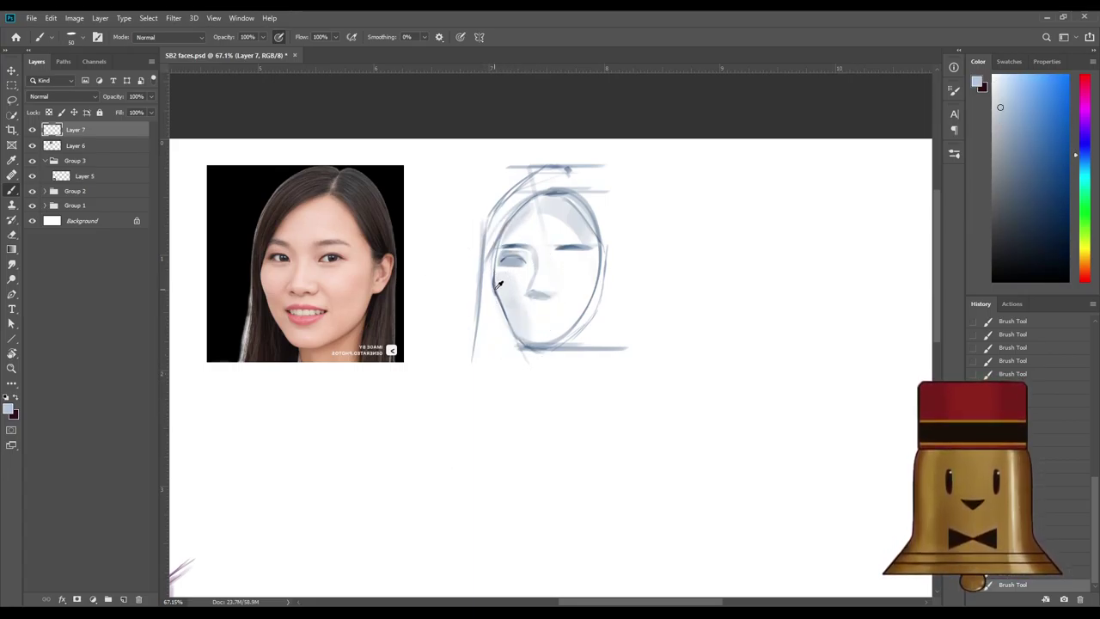
drag(489, 277, 478, 368)
drag(484, 285, 481, 347)
drag(493, 285, 493, 346)
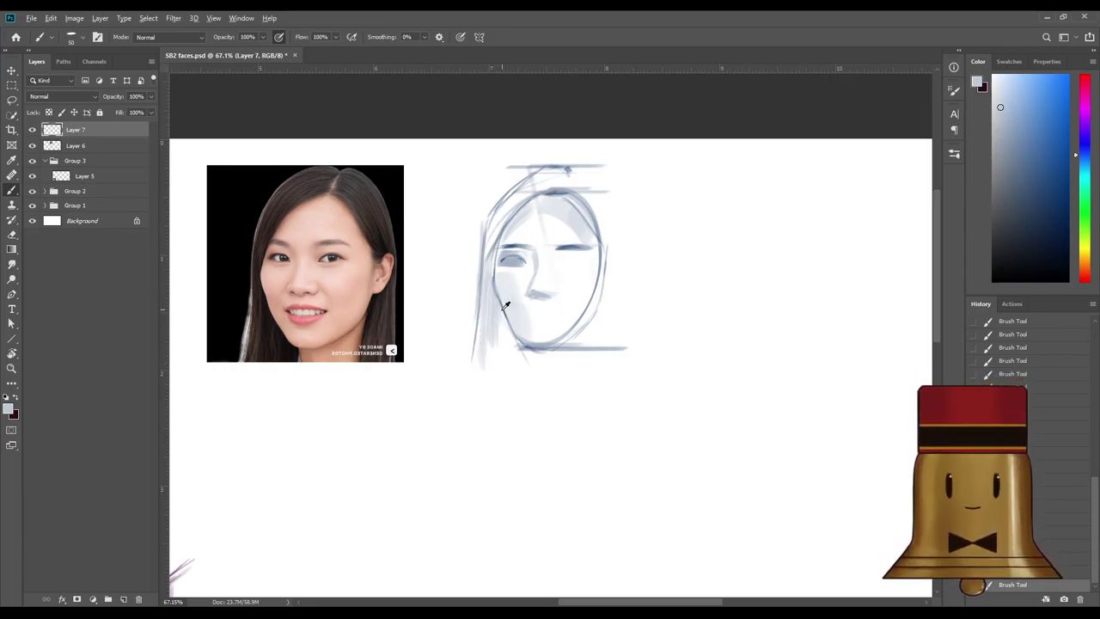
Darken the hair beside the left jaw with long strokes of a sampled deeper blue at brush size 70.
alt+click(509, 309)
key(bracketright)
key(bracketright)
drag(498, 291, 483, 358)
drag(492, 280, 484, 344)
key(ctrl+z)
key(ctrl+z)
drag(489, 249, 485, 344)
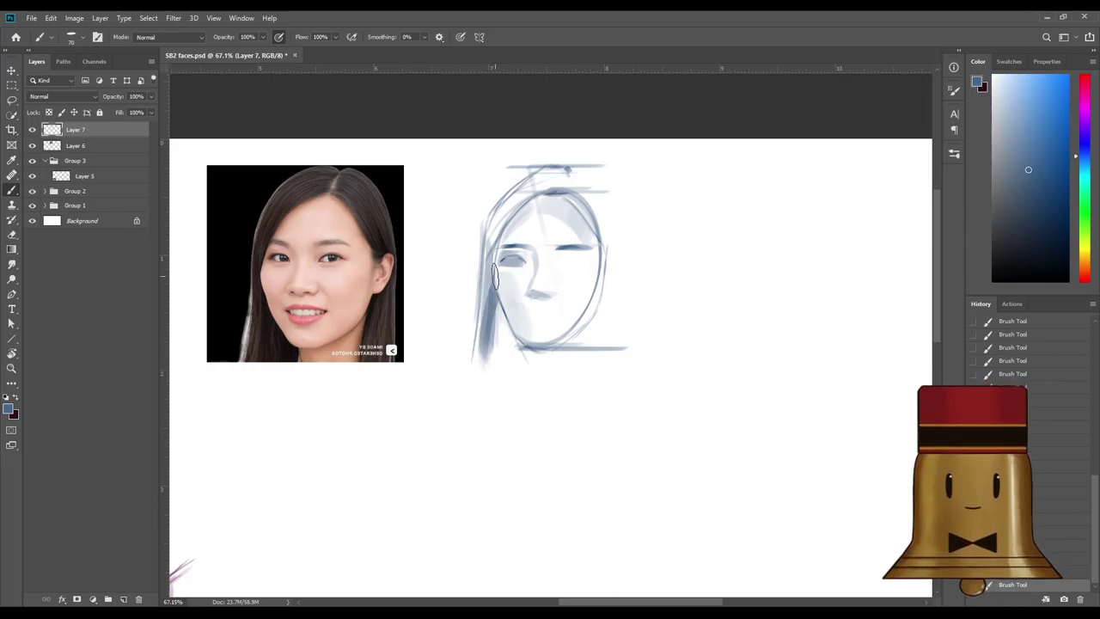
Widen the dark hair mass beside the left jaw and blend its lower part with a light blue.
key(bracketright)
key(bracketright)
mouse_move(494, 288)
mouse_down()
mouse_move(507, 338)
mouse_move(478, 363)
mouse_up()
drag(495, 311, 474, 393)
alt+click(504, 354)
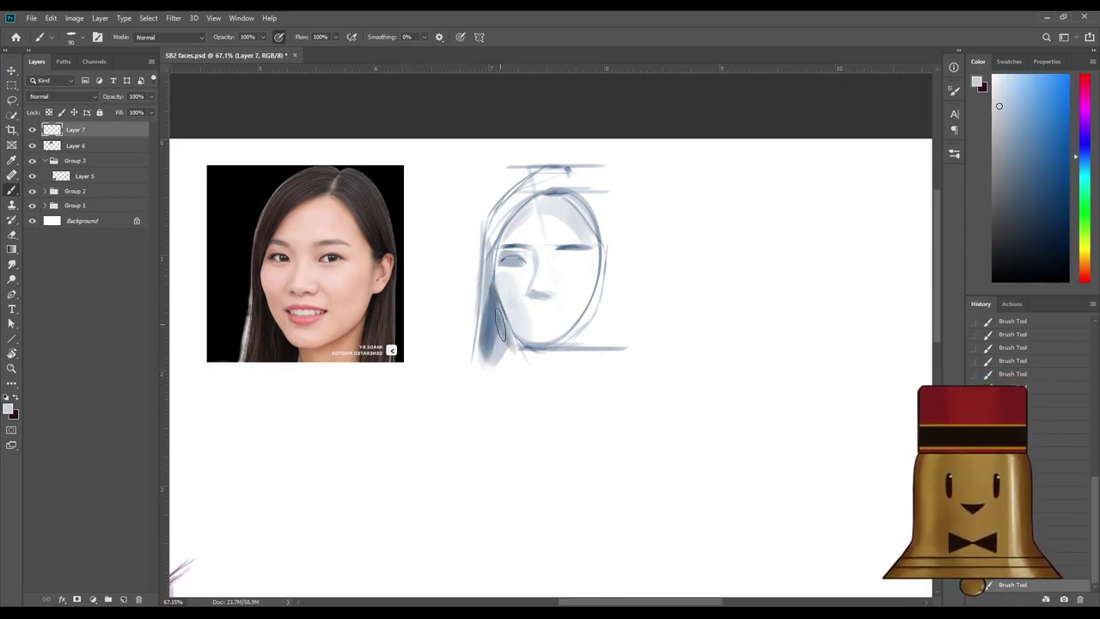
mouse_move(497, 292)
mouse_down()
mouse_move(484, 364)
mouse_move(483, 353)
mouse_move(510, 366)
mouse_up()
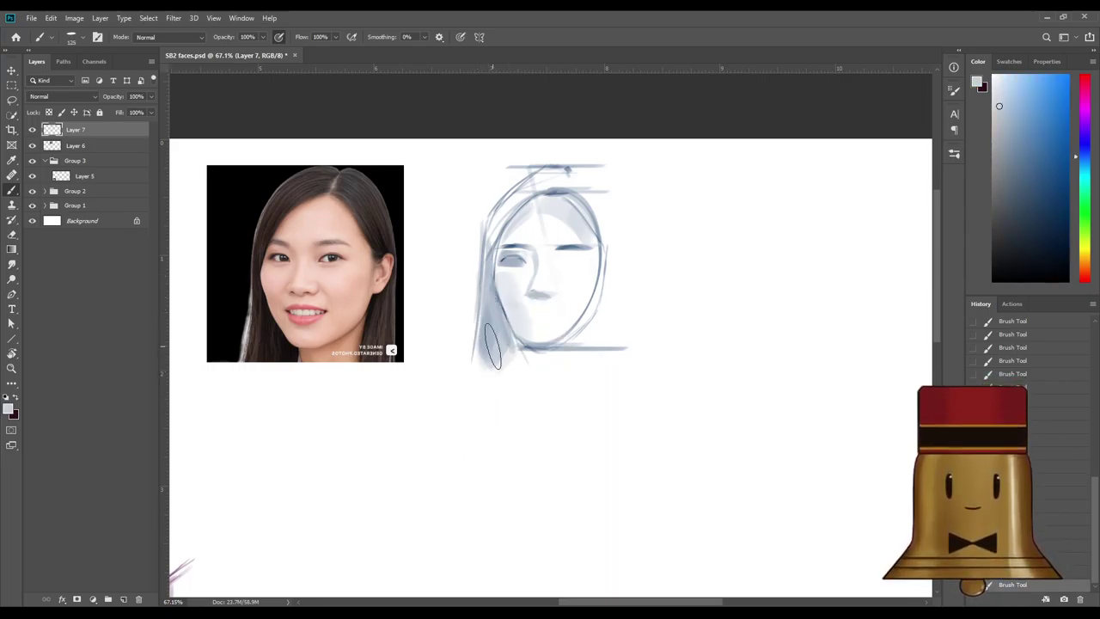
Fill the left side hair and the crown with sampled mid and light blue tones.
alt+click(504, 296)
key(bracketleft)
drag(490, 291, 480, 360)
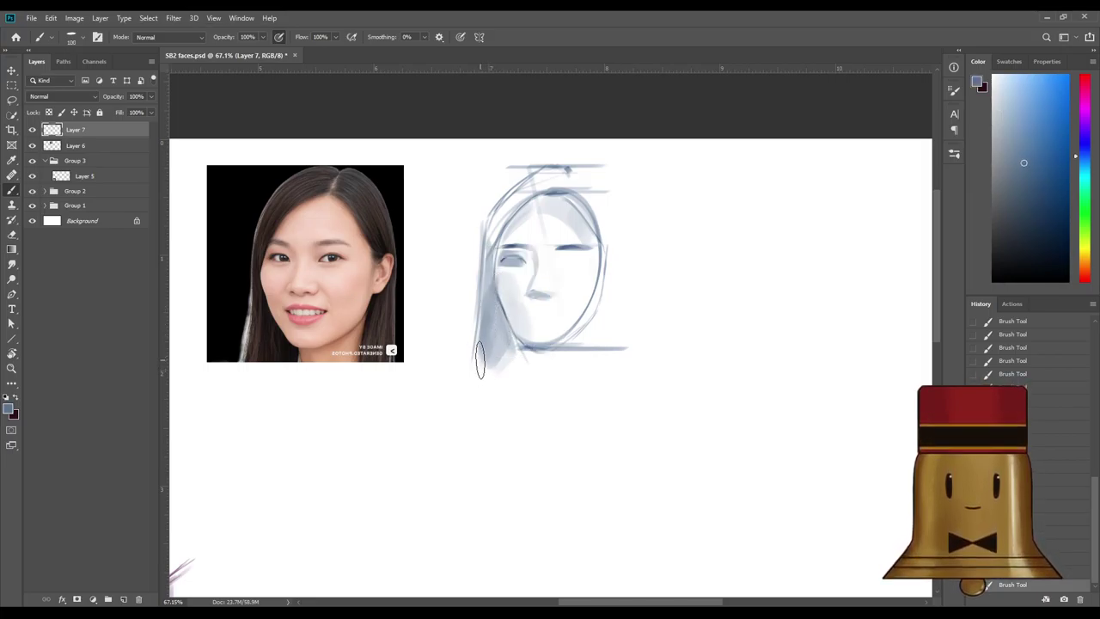
alt+click(496, 311)
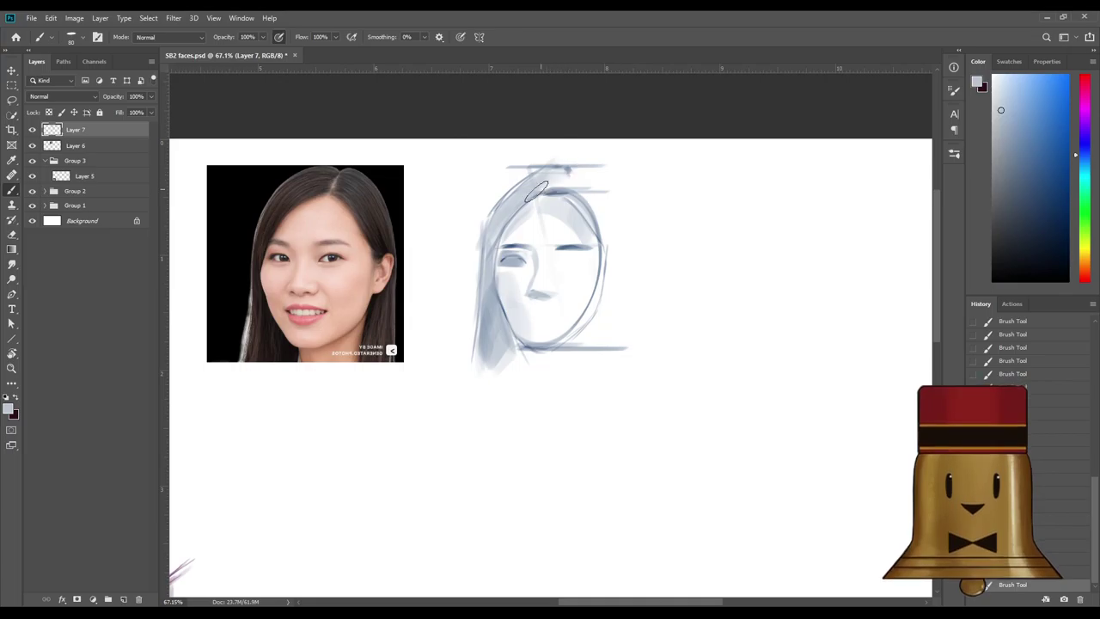
key(bracketleft)
key(bracketleft)
key(bracketleft)
key(bracketleft)
key(bracketleft)
key(bracketleft)
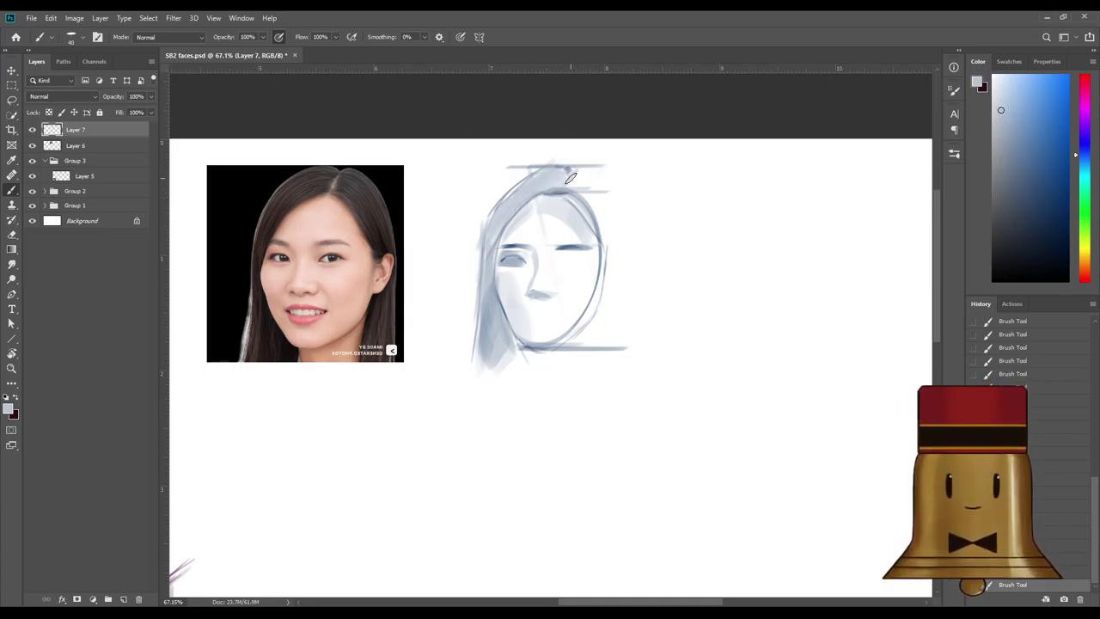
Paint the light blue hair mass from the parting down the right side of the face.
key(bracketright)
mouse_move(575, 179)
mouse_down()
mouse_move(604, 215)
mouse_move(583, 171)
mouse_move(605, 213)
mouse_move(611, 289)
mouse_up()
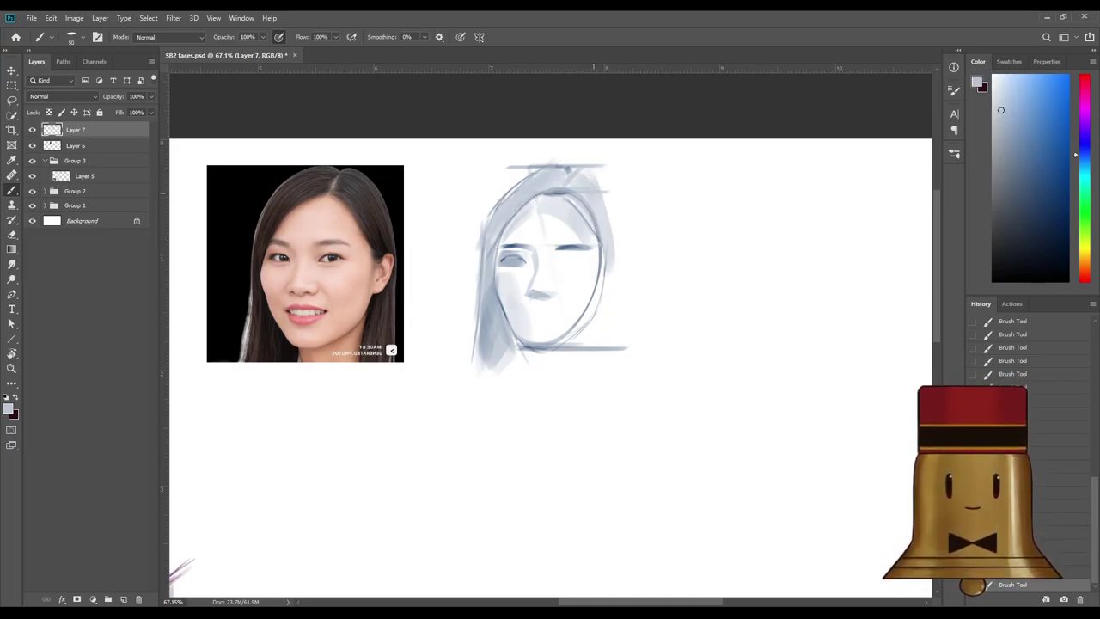
mouse_move(605, 200)
mouse_down()
mouse_move(603, 323)
mouse_move(594, 306)
mouse_move(609, 240)
mouse_up()
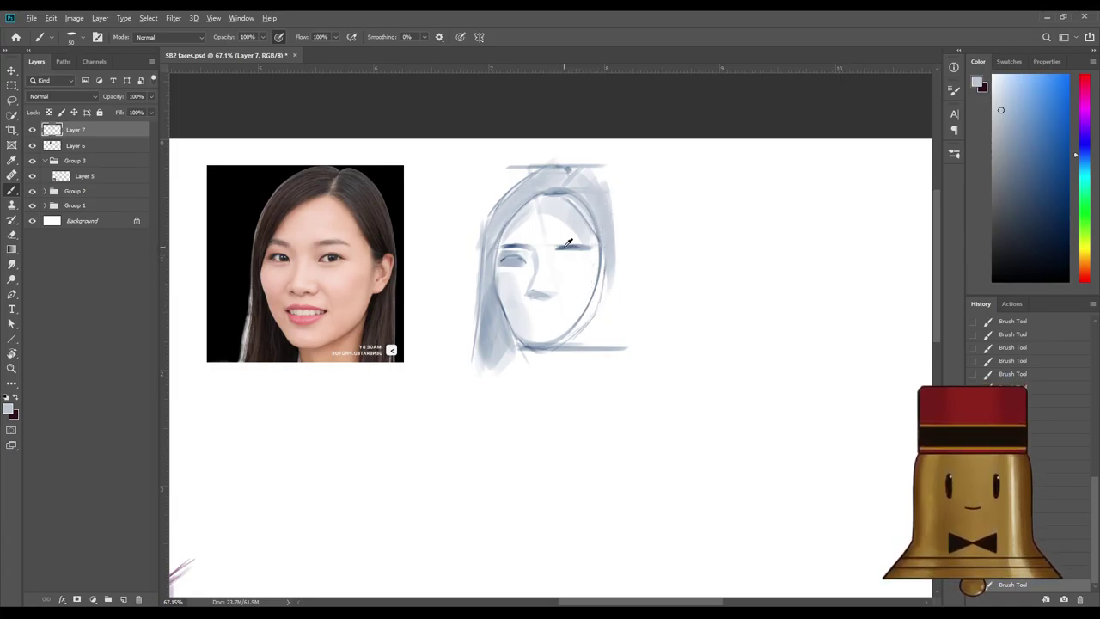
Draw the right eye's upper lid line with a fine brush in the sampled eyebrow blue.
alt+click(569, 244)
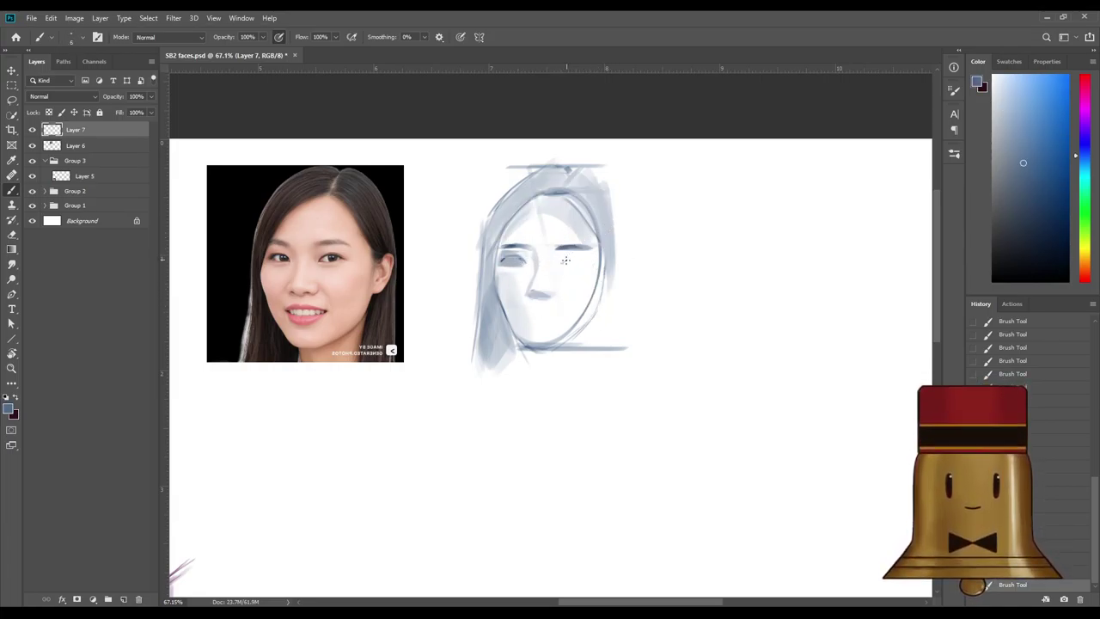
drag(564, 262, 578, 257)
key(bracketright)
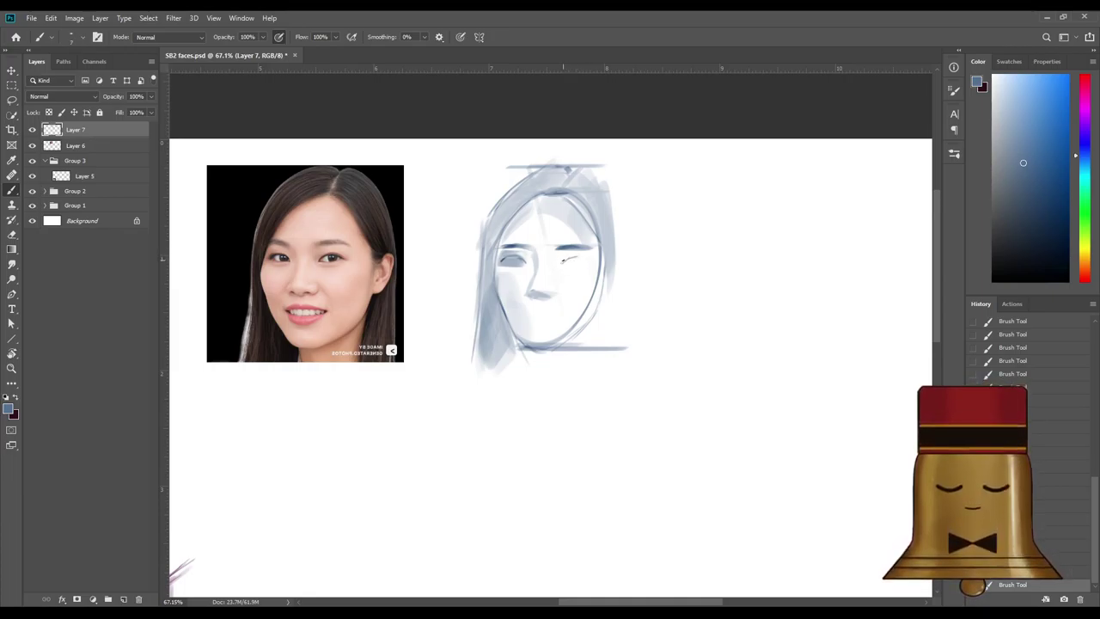
Shade the inner corner of the right eye socket beneath the brow with an enlarged brush.
key(bracketright)
key(bracketright)
key(bracketright)
key(bracketright)
key(bracketright)
key(bracketright)
key(bracketright)
key(bracketright)
key(bracketright)
key(bracketright)
key(bracketright)
key(bracketright)
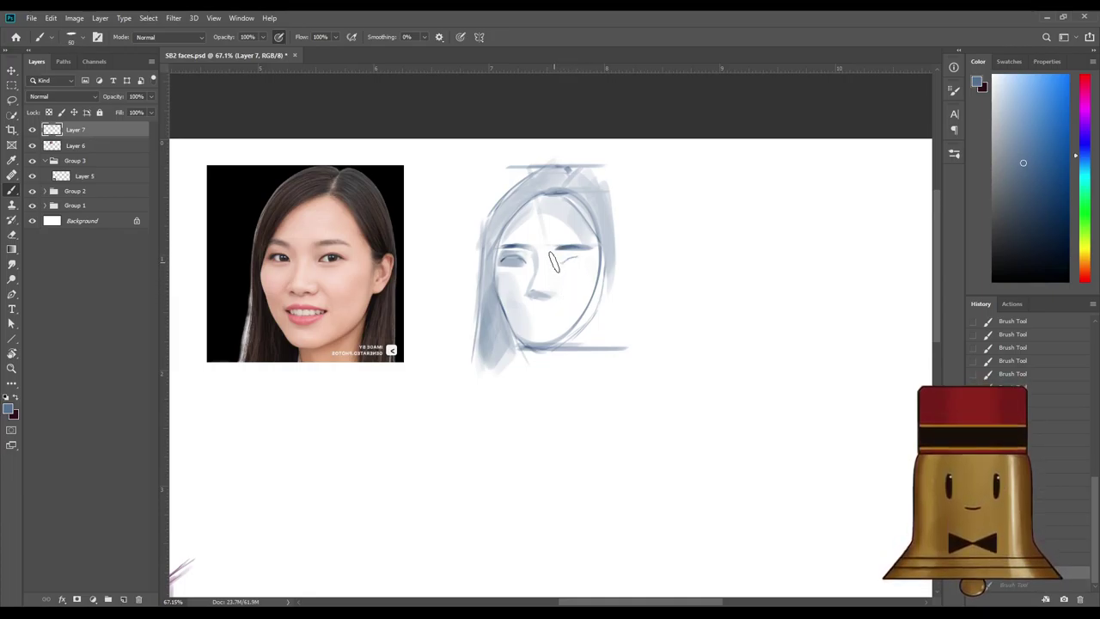
key(bracketleft)
key(bracketleft)
key(bracketleft)
key(bracketleft)
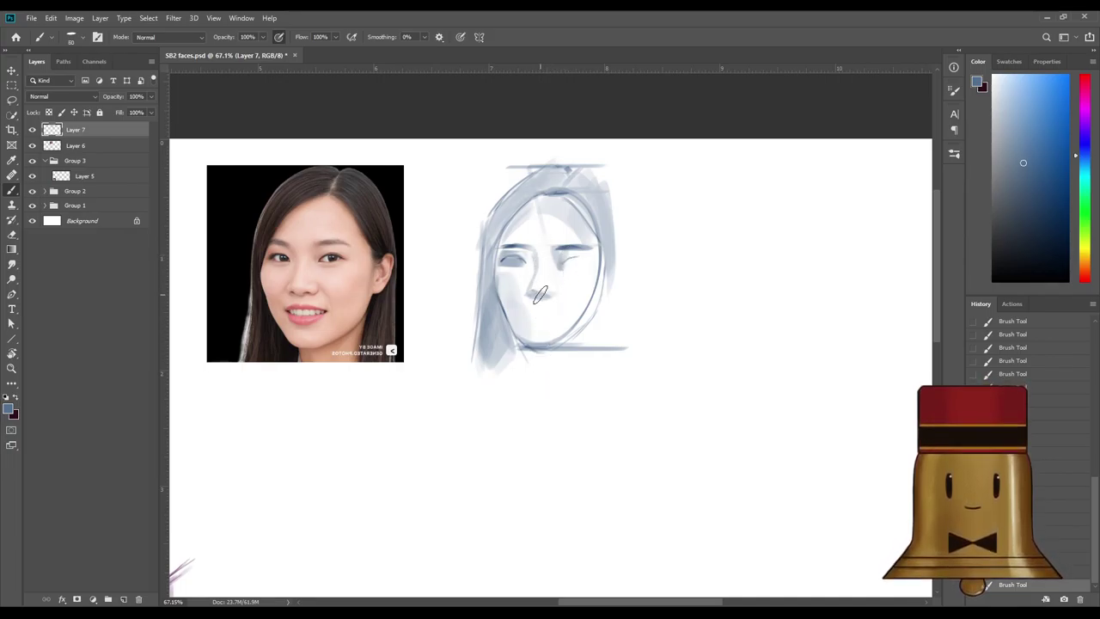
Refine the base and side of the nose with a smaller brush and tones sampled around the nose.
key(bracketleft)
key(bracketleft)
key(bracketleft)
key(bracketleft)
key(bracketleft)
key(bracketleft)
key(bracketleft)
alt+click(540, 279)
alt+click(533, 285)
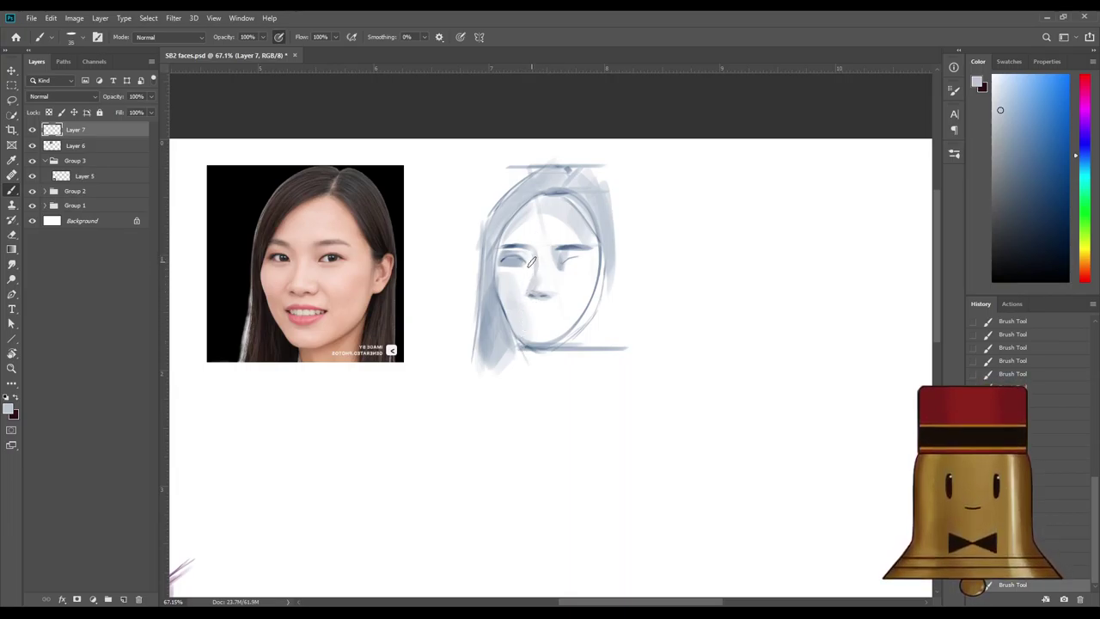
Adjust the side of the nose with sampled light tones and mark the left nostril in dark blue.
alt+click(534, 268)
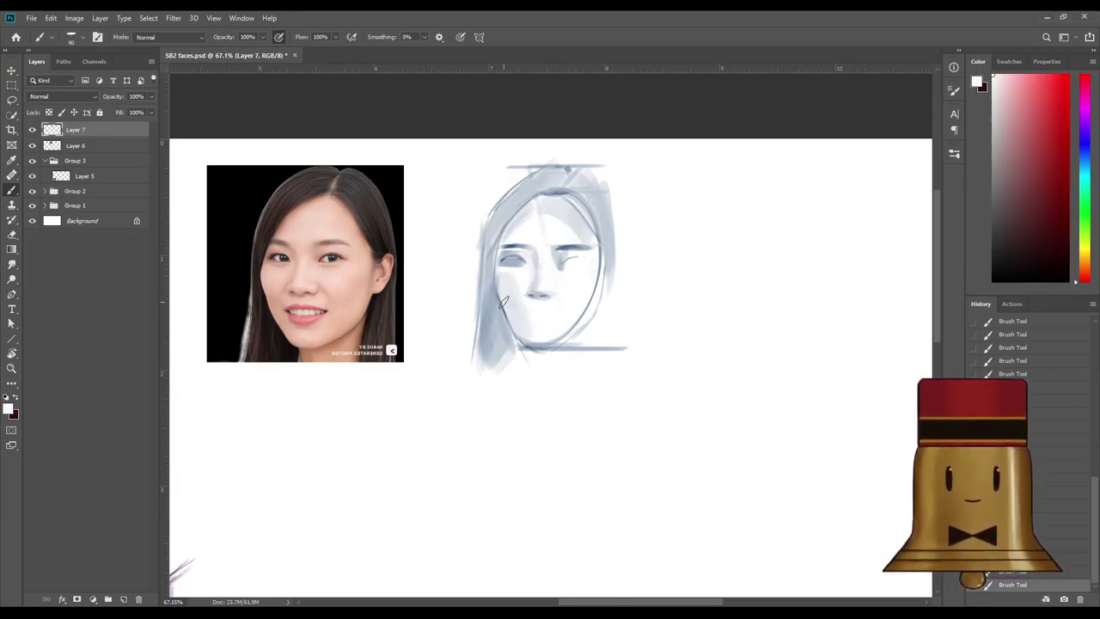
alt+click(543, 276)
alt+click(532, 291)
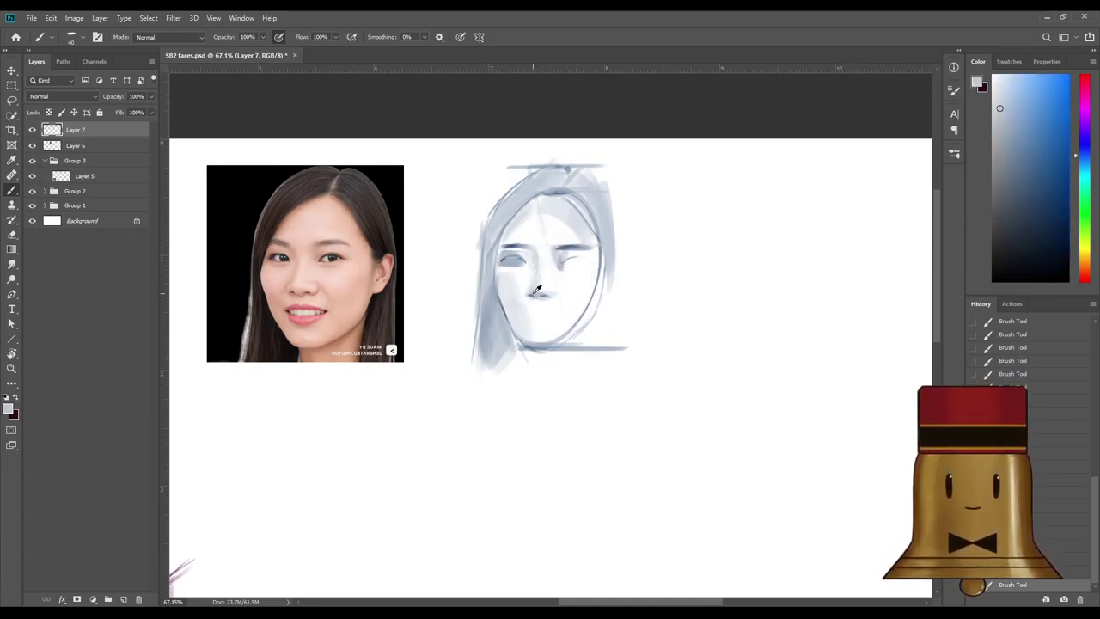
alt+click(529, 298)
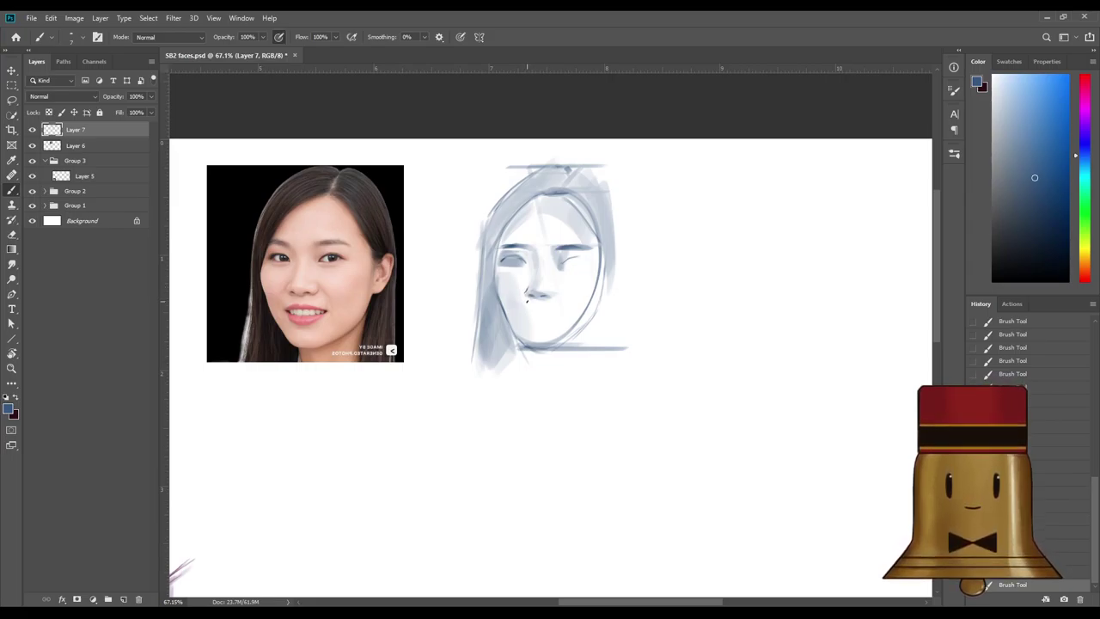
Undo the extra nostril strokes and mark the two corners of the mouth in dark blue.
key(ctrl+z)
key(ctrl+z)
mouse_move(527, 303)
mouse_down()
mouse_move(538, 308)
mouse_move(526, 289)
mouse_up()
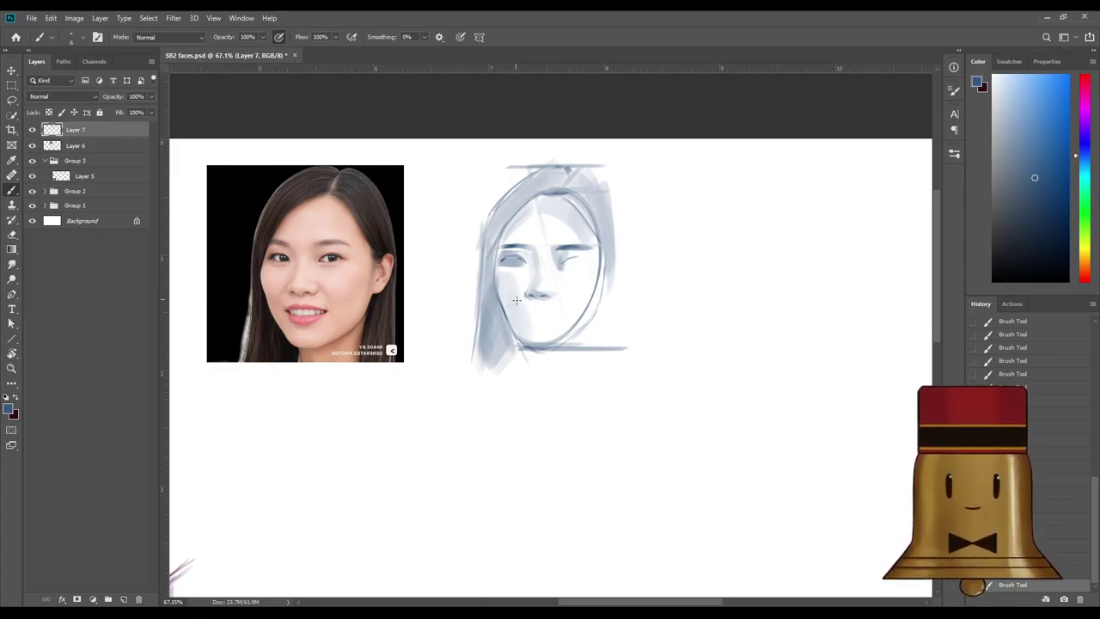
mouse_move(517, 314)
mouse_down()
mouse_move(557, 321)
mouse_move(526, 316)
mouse_up()
key(ctrl+z)
key(ctrl+z)
key(bracketleft)
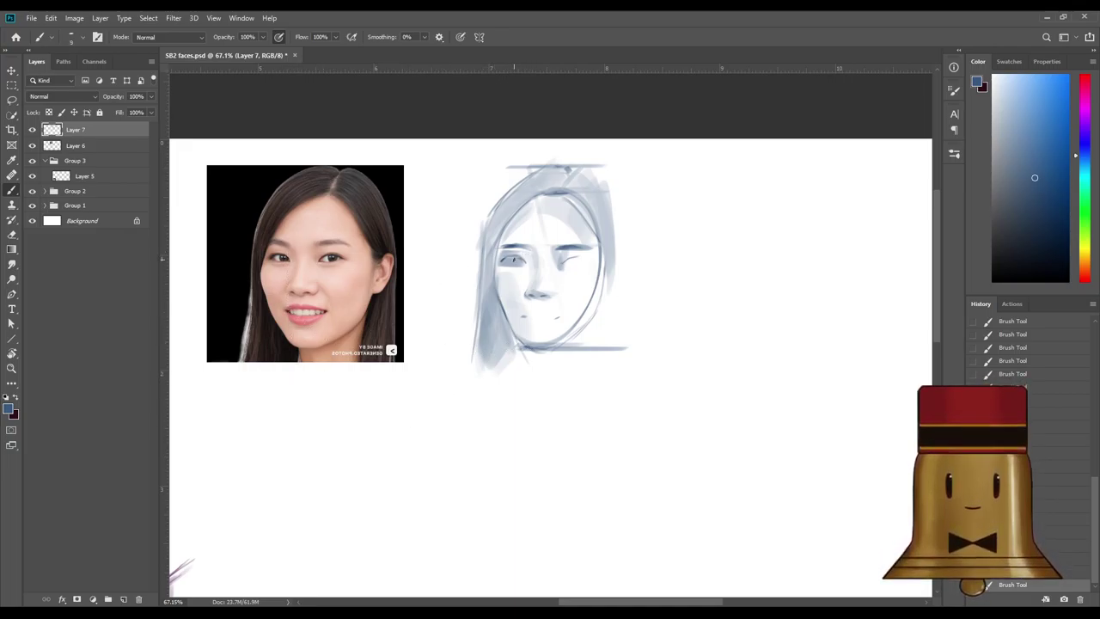
Darken the left eye's iris and strengthen the left contour of the face from temple to cheek.
drag(517, 262, 516, 261)
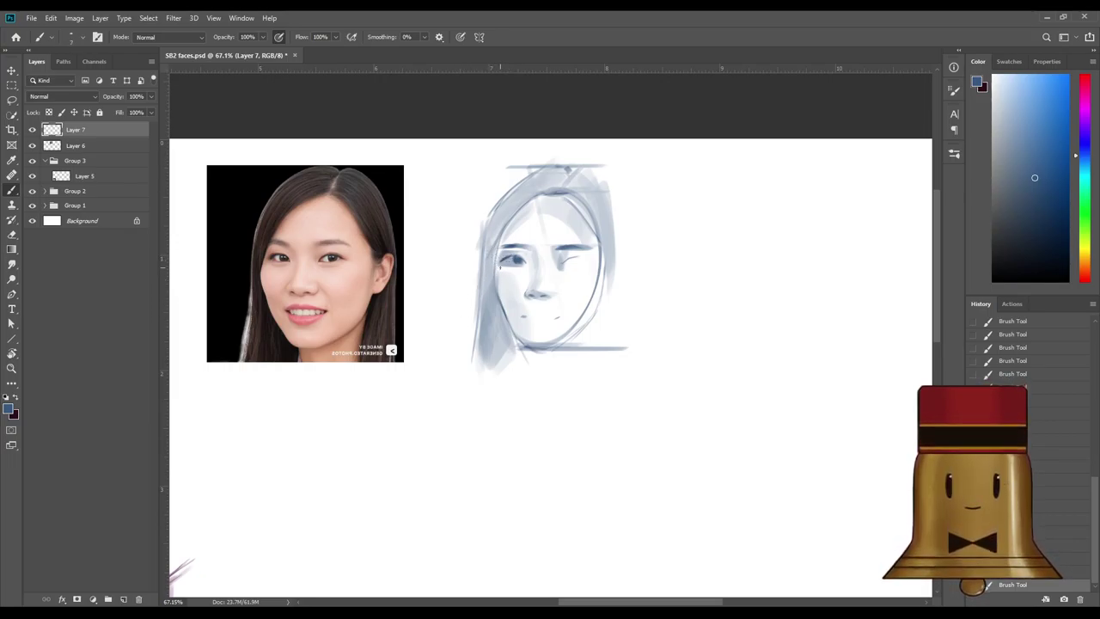
key(])
drag(500, 240, 490, 287)
mouse_move(501, 238)
mouse_down()
mouse_move(487, 280)
mouse_move(501, 283)
mouse_move(502, 301)
mouse_up()
key(])
key(])
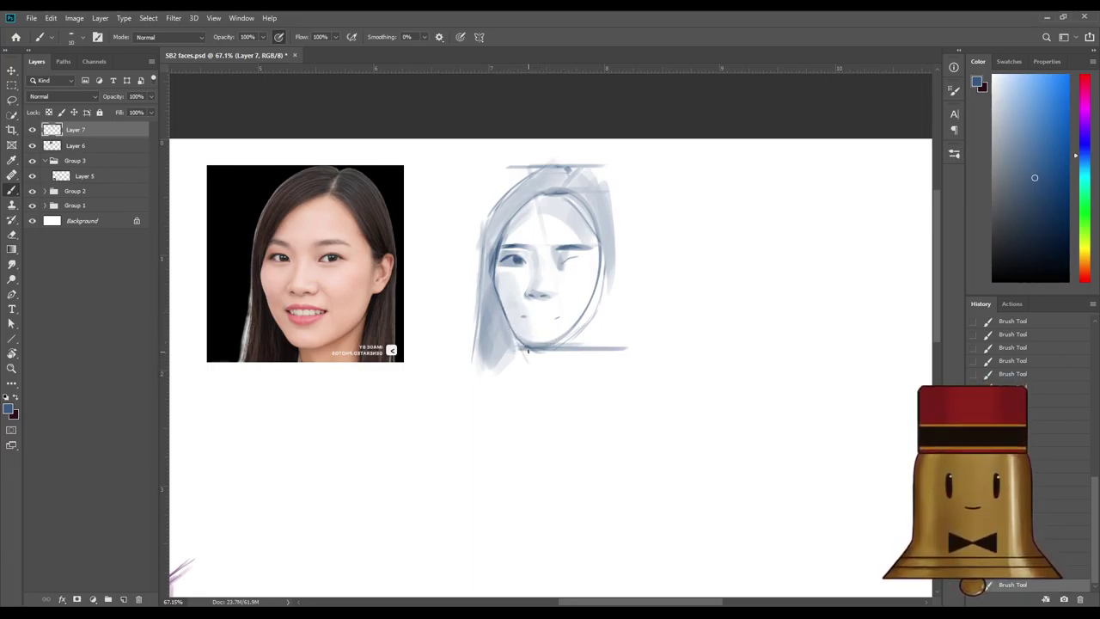
Draw the left neck line below the chin and shade under the jaw with a much larger brush.
drag(528, 350, 533, 380)
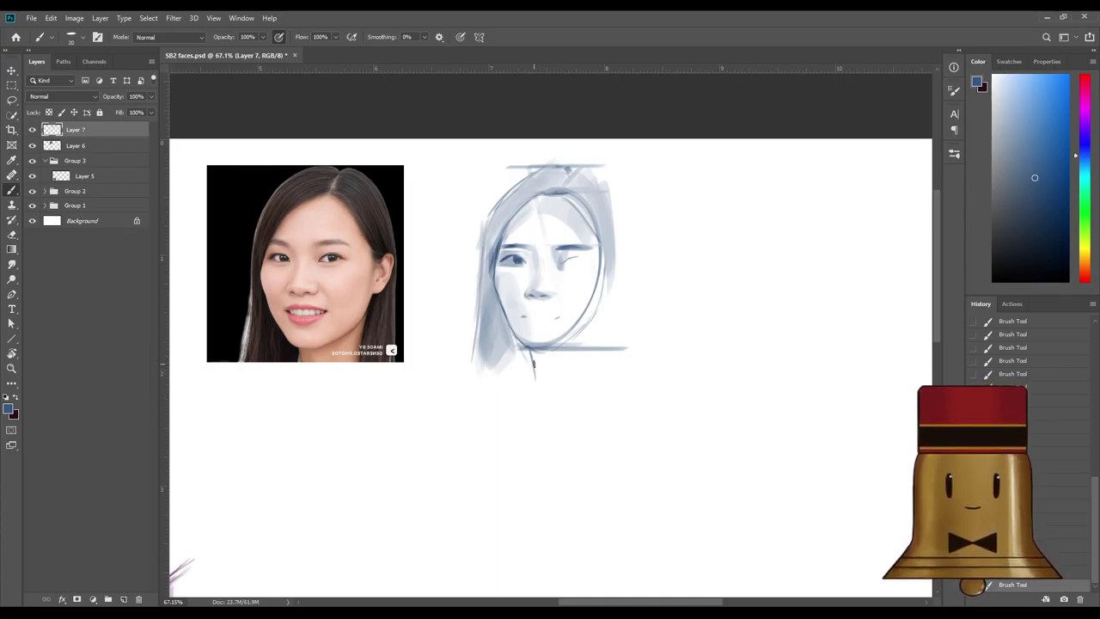
key(bracketright)
key(bracketright)
key(bracketright)
key(bracketright)
key(bracketright)
key(bracketright)
key(bracketright)
key(bracketright)
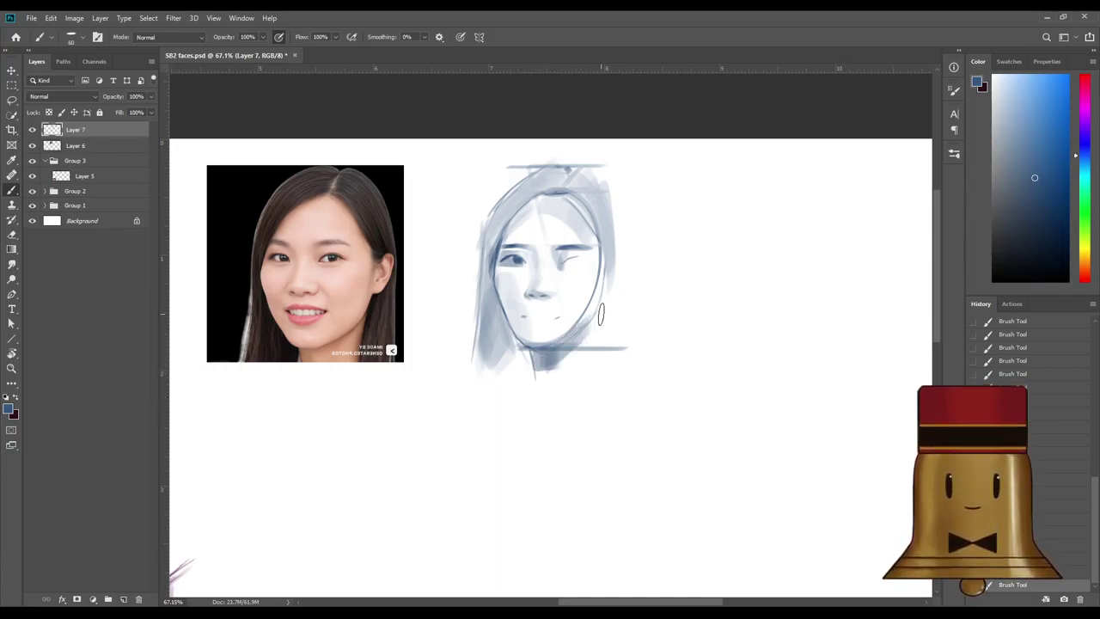
Shade the jaw and right cheek in sampled blue-grey tones and sample a light skin tone for the lit areas.
alt+click(565, 327)
drag(557, 337, 585, 313)
key(bracketleft)
key(bracketleft)
alt+click(550, 357)
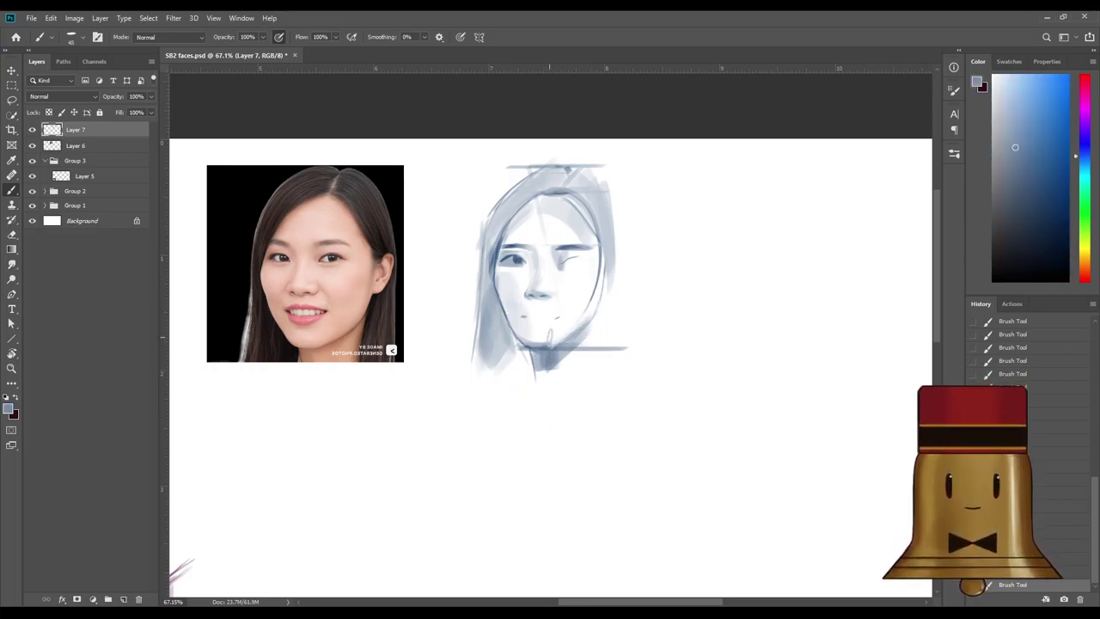
drag(535, 343, 593, 291)
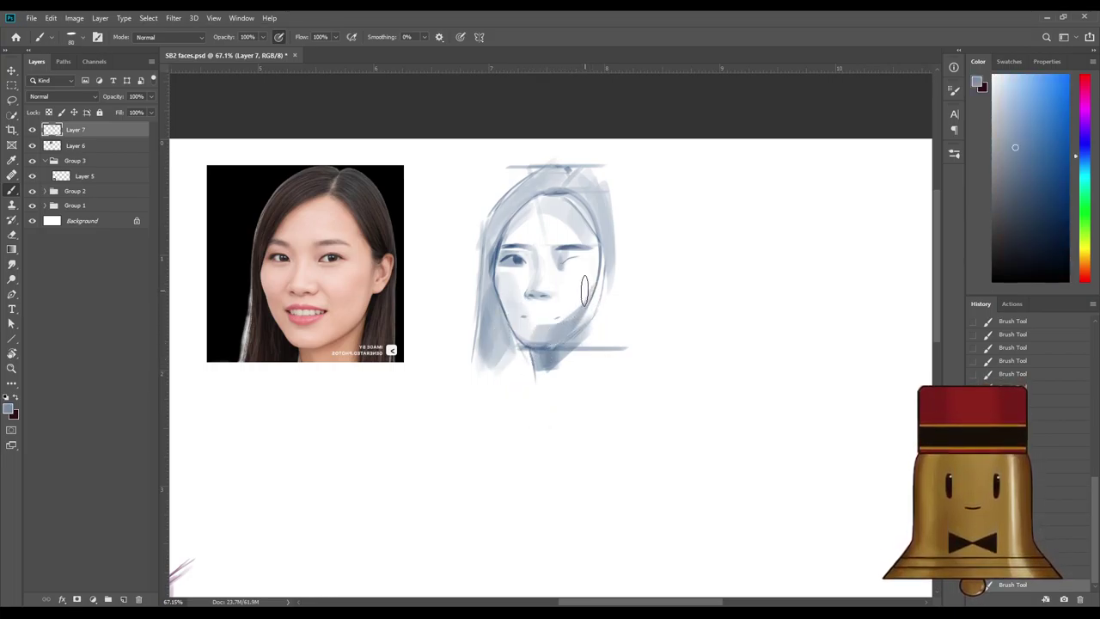
alt+click(569, 285)
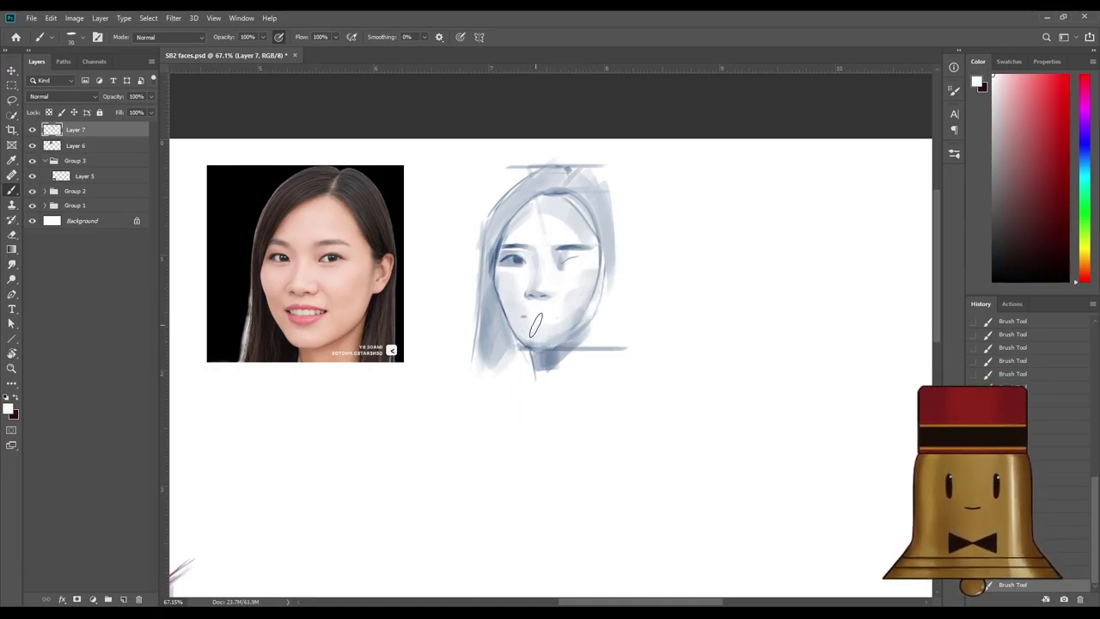
Refine the left eye and the adjoining cheek edge with a small brush and blue tones sampled around the eye.
alt+click(531, 260)
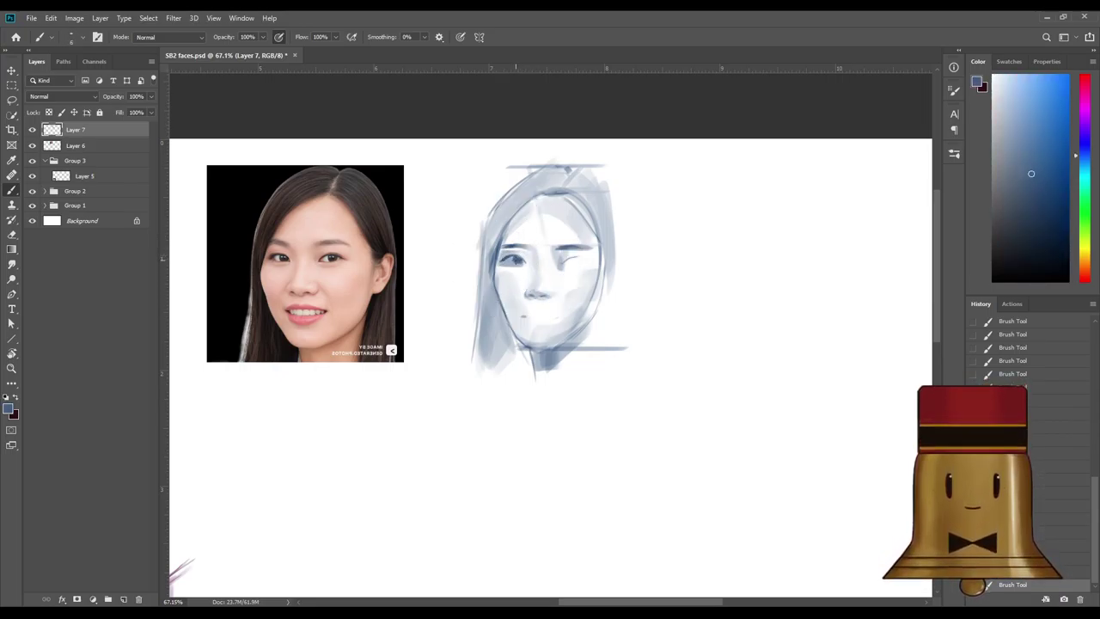
alt+click(509, 261)
alt+click(519, 256)
drag(498, 271, 496, 286)
key([)
key([)
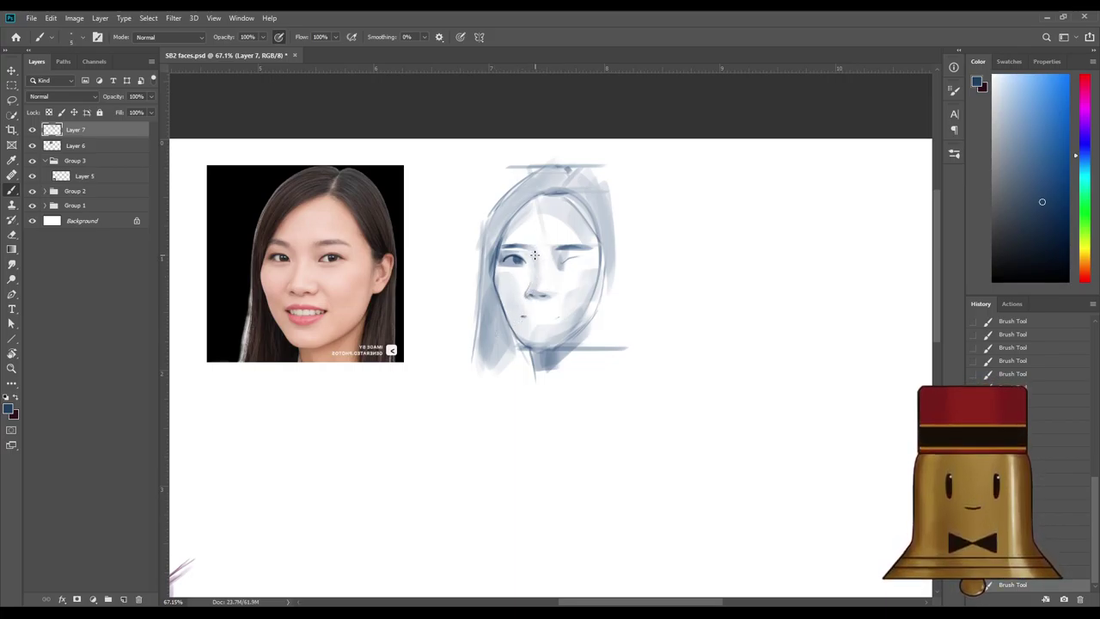
Shade the area between the left eye and the nose bridge with an enlarged brush in dark blue.
key(bracketright)
key(bracketright)
key(bracketright)
key(bracketright)
key(bracketright)
key(bracketright)
key(bracketright)
key(bracketright)
key(bracketright)
key(bracketright)
drag(532, 249, 536, 264)
key(bracketleft)
key(bracketleft)
key(bracketleft)
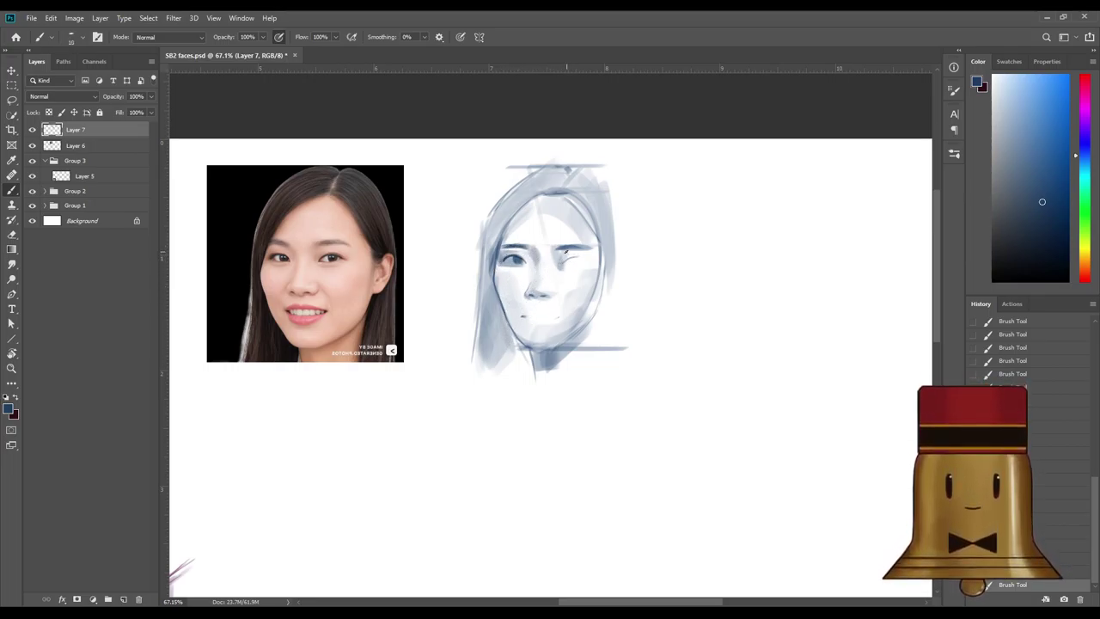
Draw the outline of the ear on the right side of the head, redoing the stray strokes.
key(bracketright)
key(bracketright)
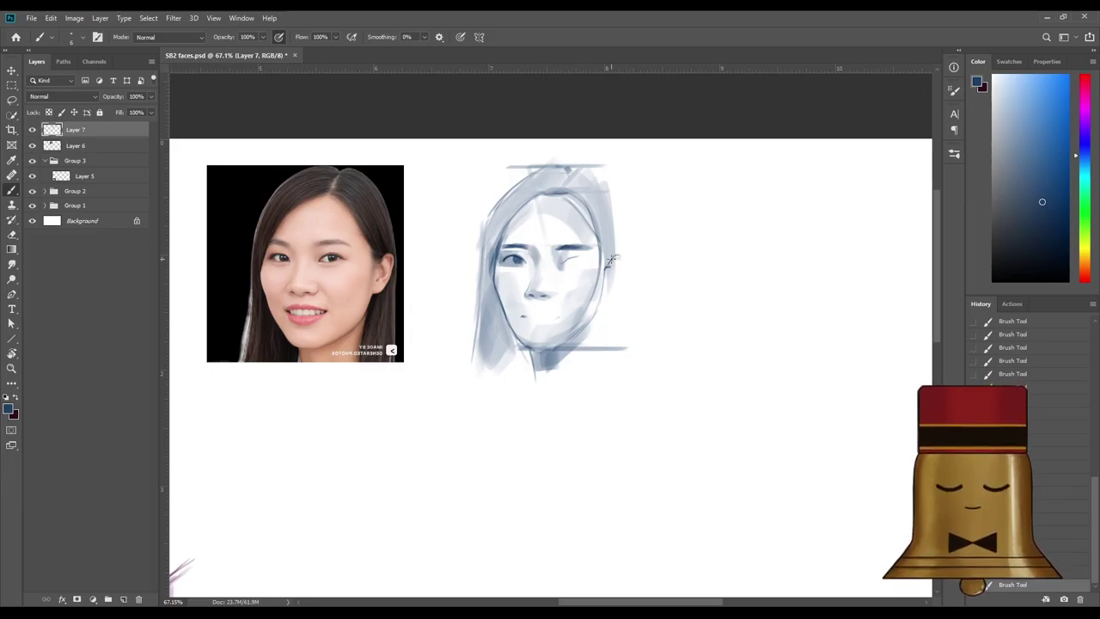
mouse_move(611, 259)
mouse_down()
mouse_move(622, 268)
mouse_move(602, 303)
mouse_up()
key(ctrl+z)
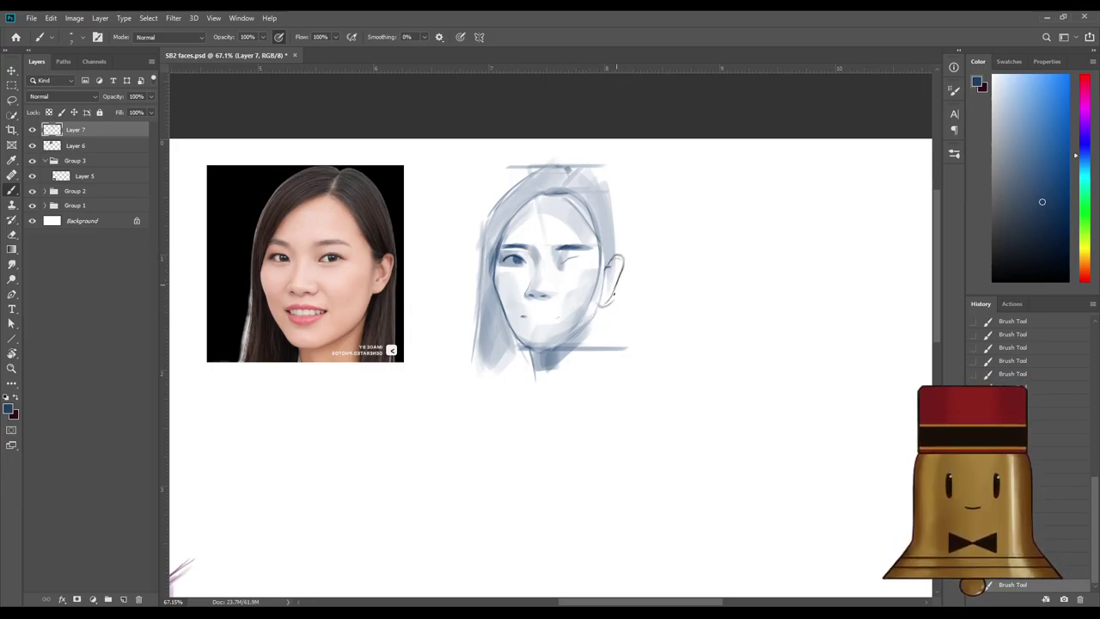
key(ctrl+z)
mouse_move(622, 270)
mouse_down()
mouse_move(600, 302)
mouse_move(610, 304)
mouse_move(584, 334)
mouse_up()
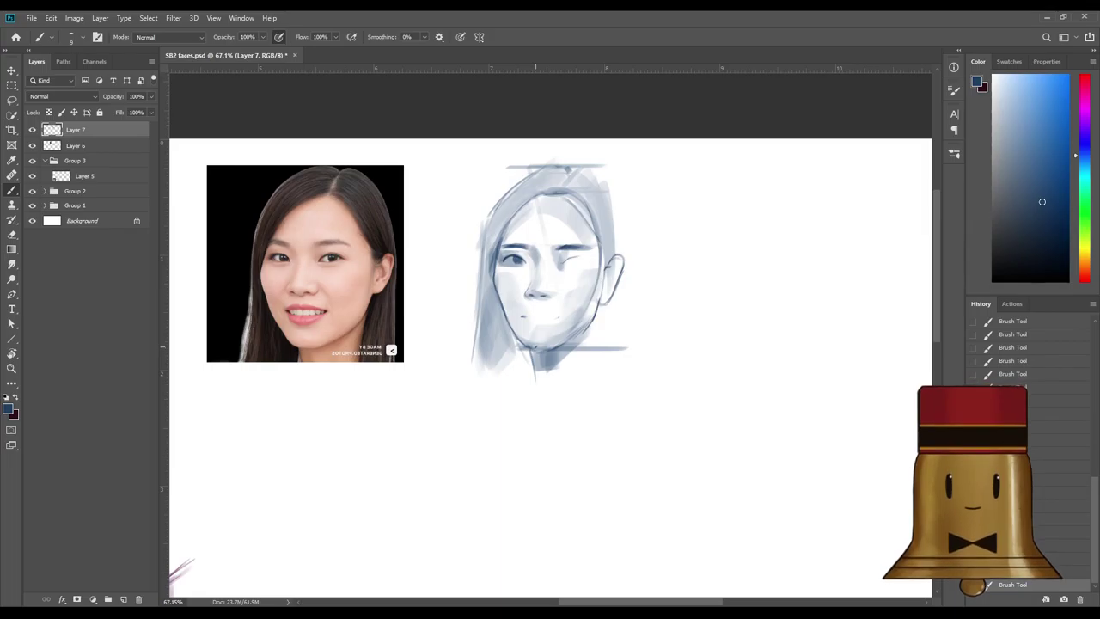
Reinforce the jawline from the chin towards the ear and add the inner fold lines of the ear.
mouse_move(535, 348)
mouse_down()
mouse_move(538, 357)
mouse_move(586, 329)
mouse_up()
key(ctrl+z)
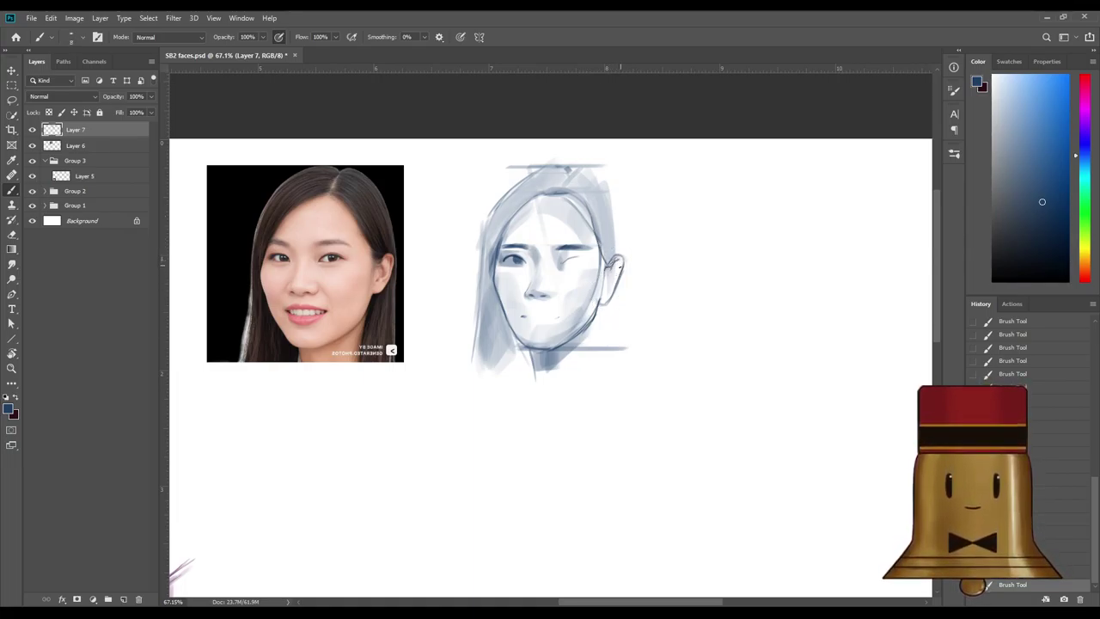
key(ctrl+z)
drag(616, 263, 618, 282)
drag(606, 272, 607, 288)
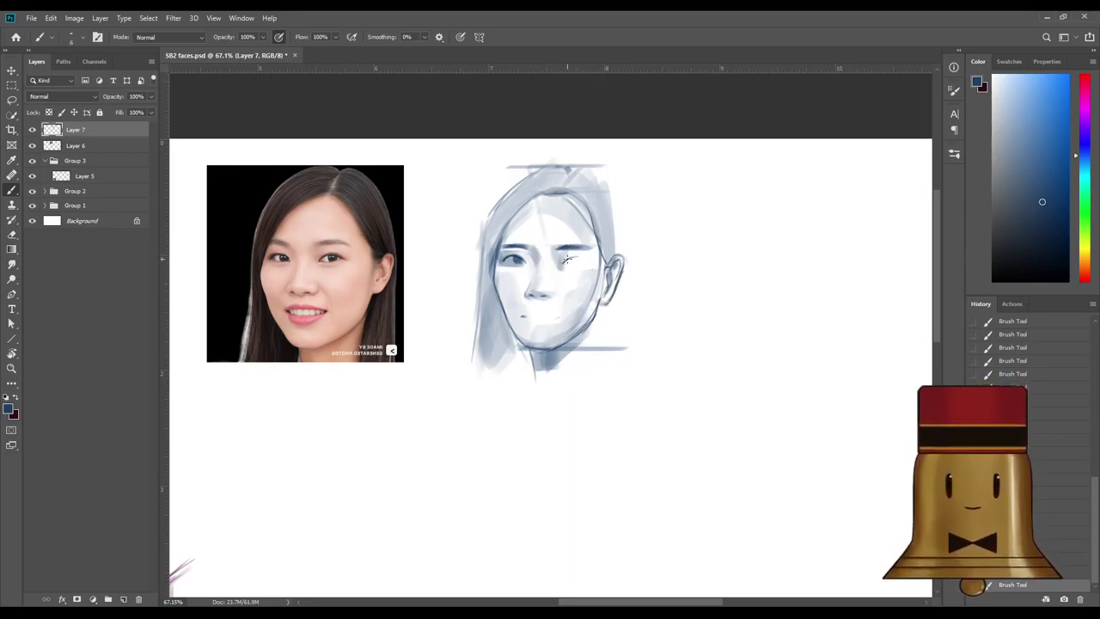
Redraw the right eye's upper lid as a darker arched line with a finer brush.
drag(571, 258, 584, 261)
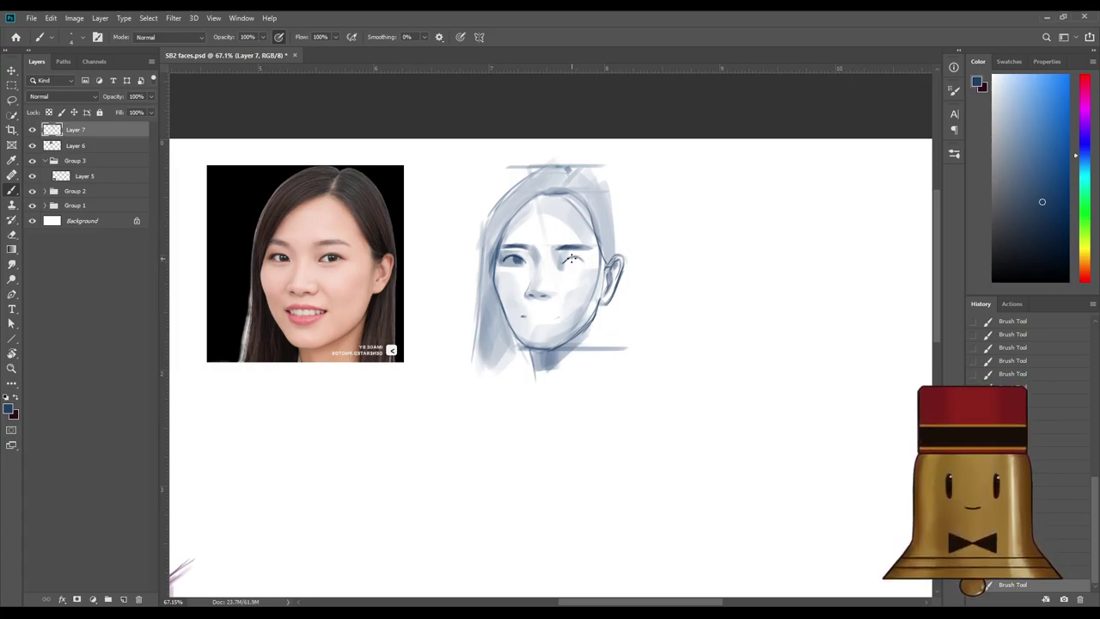
key(bracketleft)
key(bracketleft)
key(bracketleft)
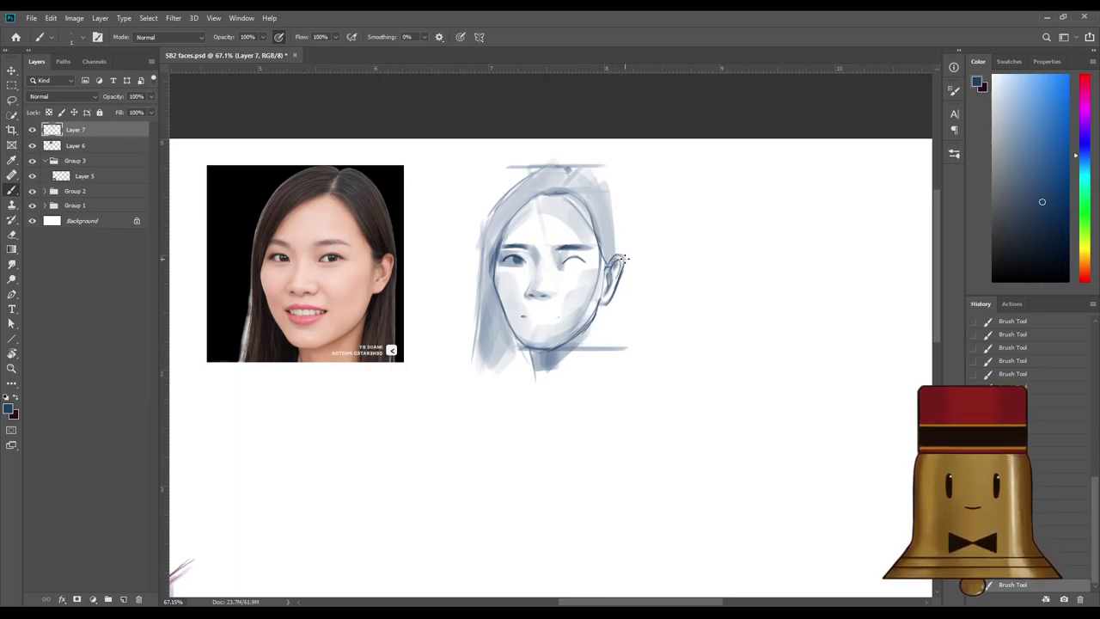
drag(605, 186, 620, 258)
key(ctrl+z)
key(bracketright)
key(bracketright)
key(bracketright)
key(bracketright)
key(bracketright)
key(bracketright)
key(bracketright)
key(bracketright)
drag(606, 184, 624, 256)
key(ctrl+z)
drag(603, 183, 621, 262)
drag(608, 196, 626, 256)
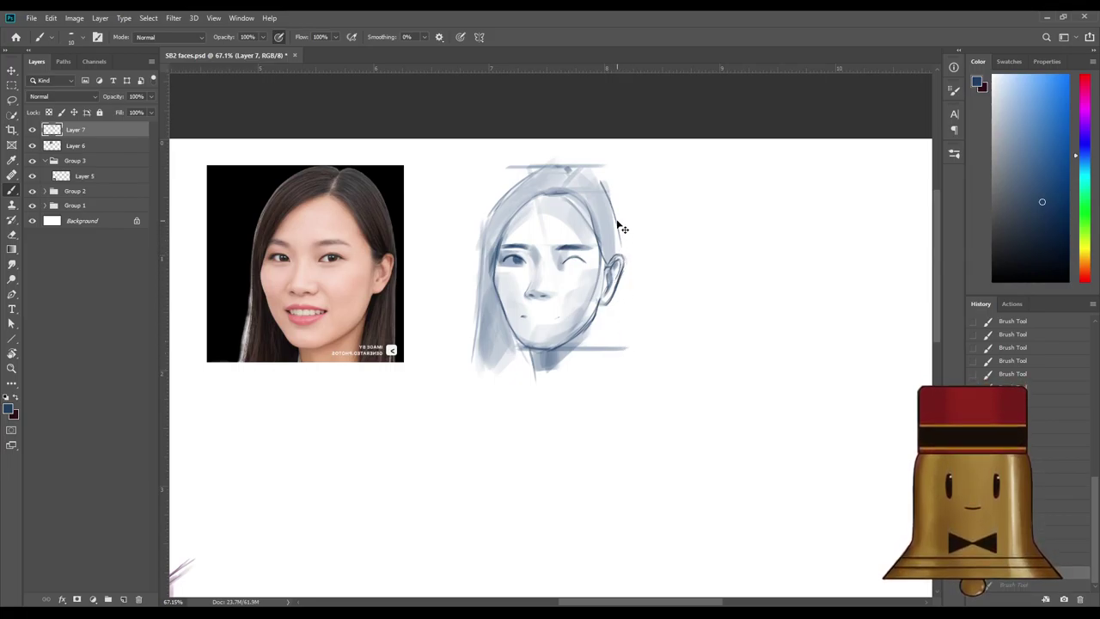
key(ctrl+z)
key(ctrl+z)
Draw the outer hair contour on the right from the crown past the ear down to chin level.
drag(599, 174, 627, 258)
mouse_move(615, 203)
mouse_down()
mouse_move(631, 361)
mouse_move(620, 318)
mouse_move(631, 312)
mouse_move(628, 350)
mouse_up()
drag(631, 266, 625, 426)
key(bracketright)
key(ctrl+z)
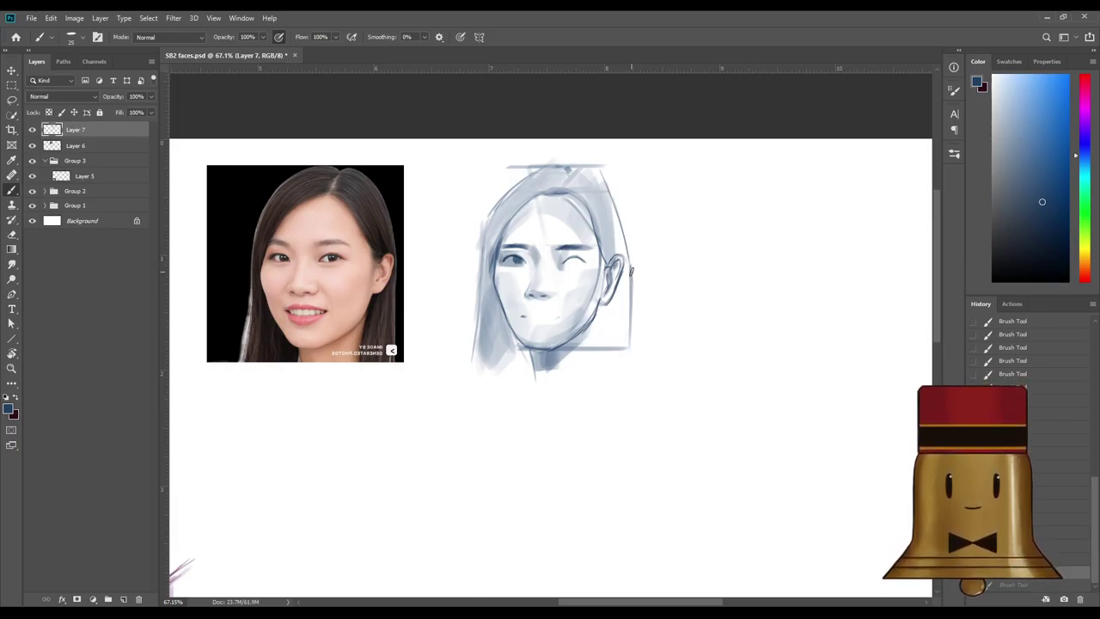
drag(632, 272, 630, 366)
Draw a thin vertical line for the right side of the neck below the jaw, replacing the heavier attempts.
drag(595, 321, 593, 355)
key(ctrl+z)
drag(600, 304, 593, 361)
key(ctrl+z)
key(bracketleft)
drag(598, 305, 596, 348)
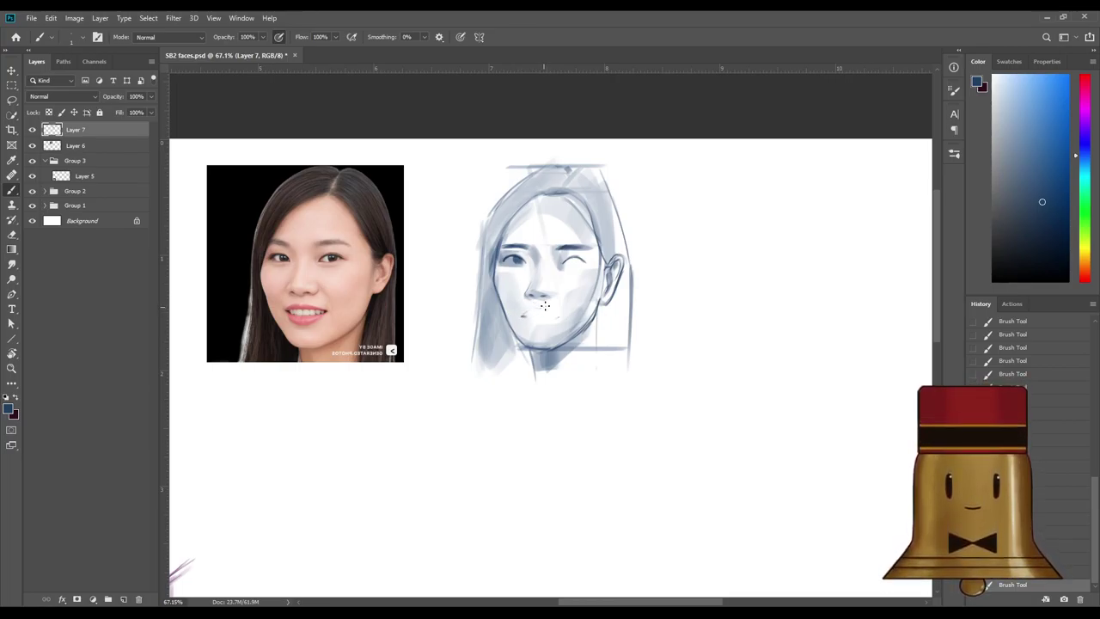
Draw the upper lip line between the marked mouth corners with a fine dark blue brush.
key(ctrl+z)
drag(525, 313, 539, 307)
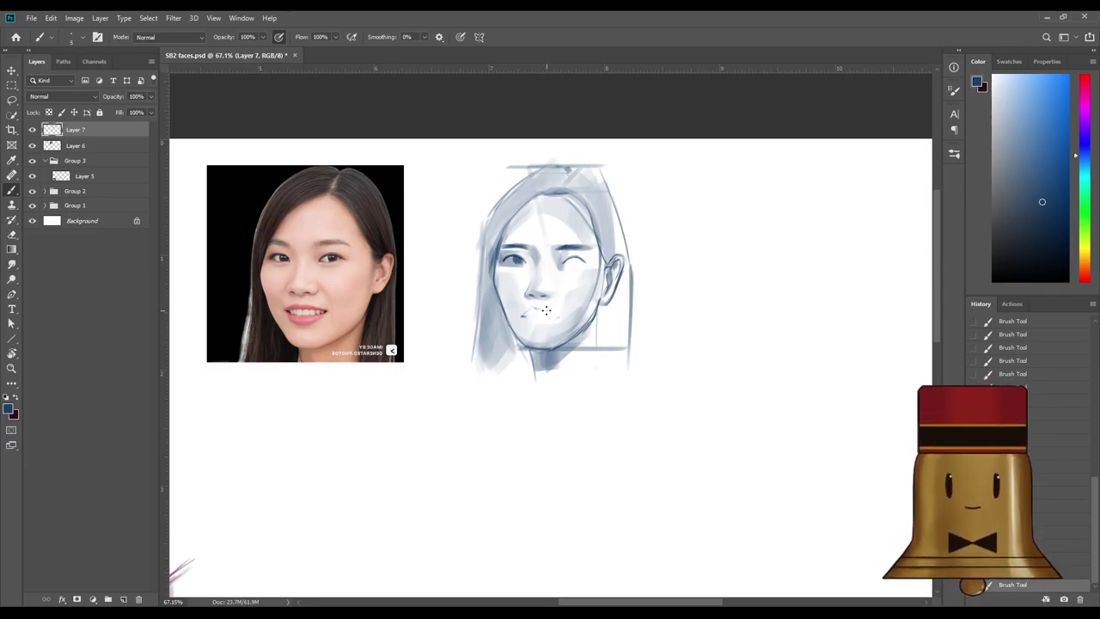
drag(548, 310, 561, 320)
key(ctrl+z)
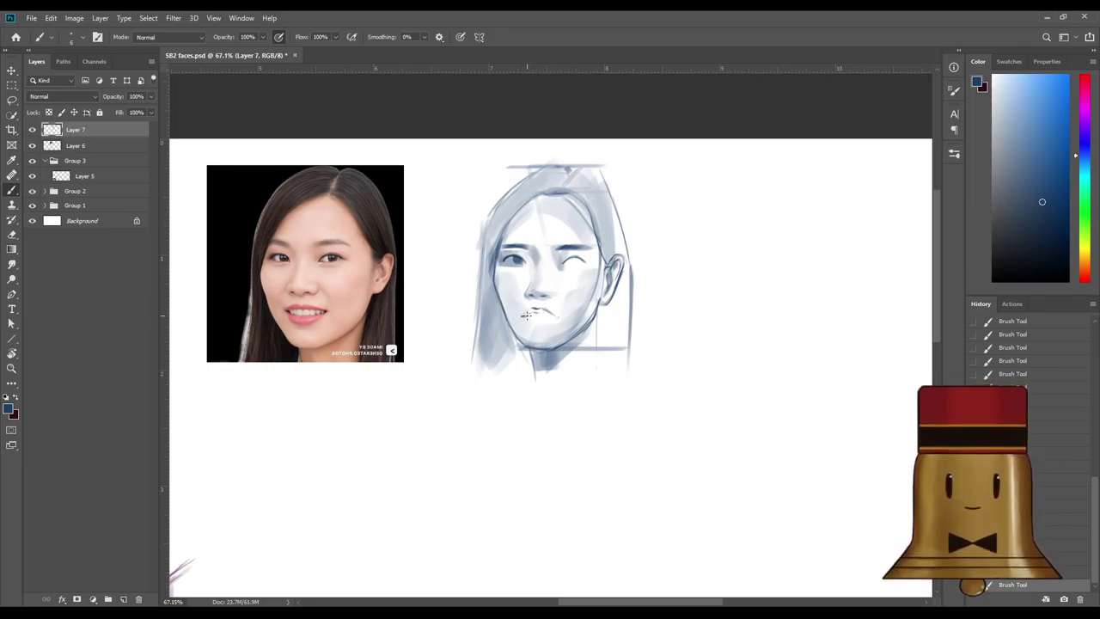
drag(526, 315, 533, 311)
key(ctrl+z)
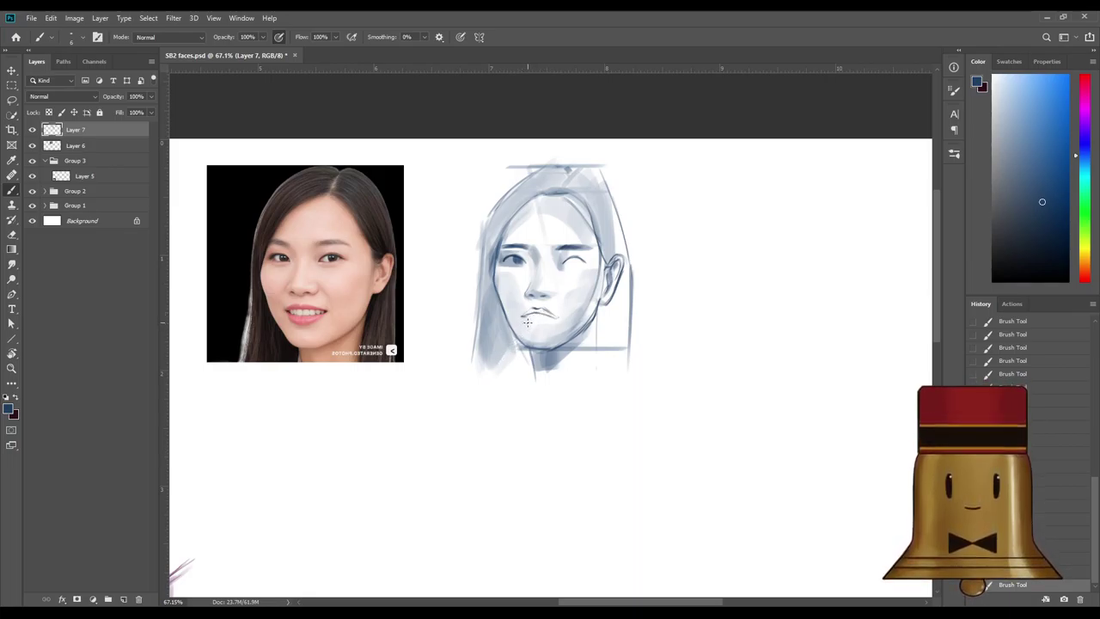
key(ctrl+z)
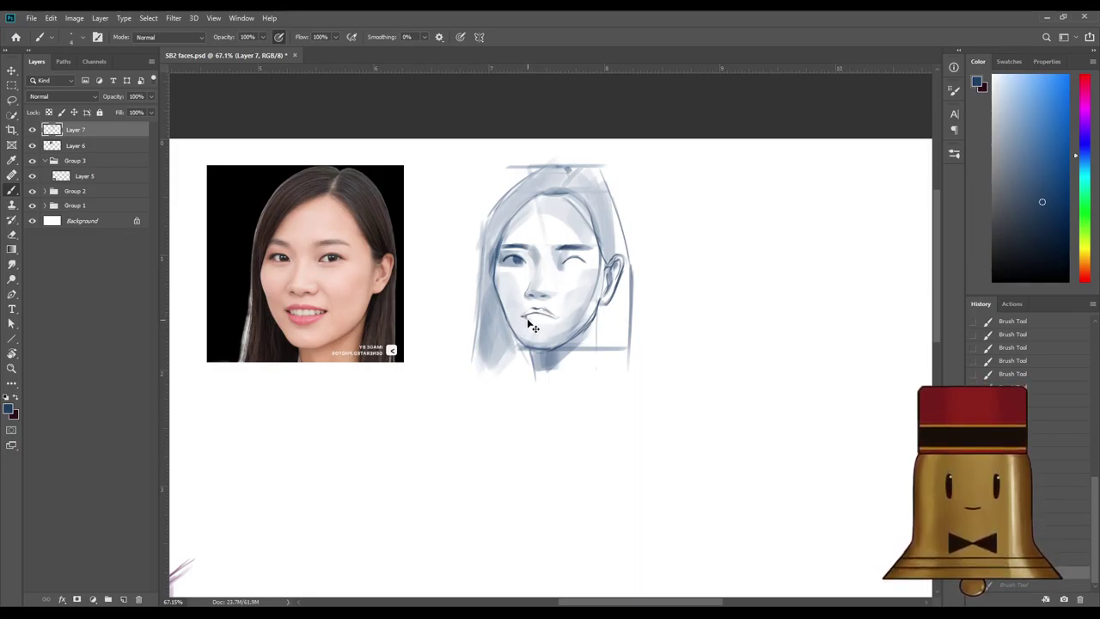
key(ctrl+shift+z)
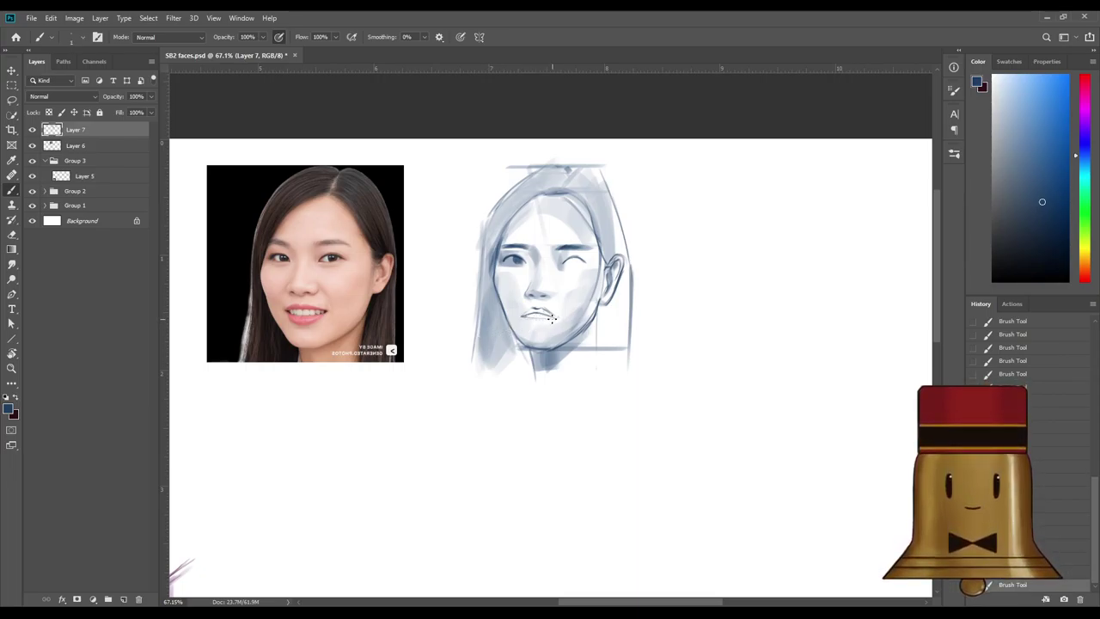
Draw the lower edge of the open mouth, comparing the strokes inside it with undo and redo.
key(ctrl+z)
drag(534, 320, 542, 318)
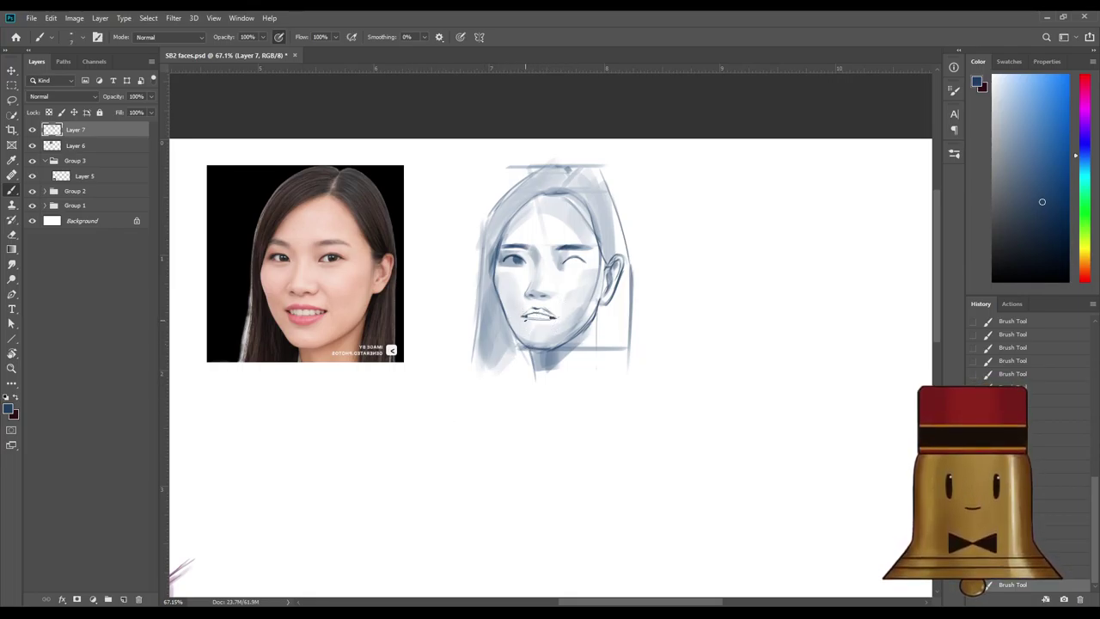
key(ctrl+z)
key(ctrl+shift+z)
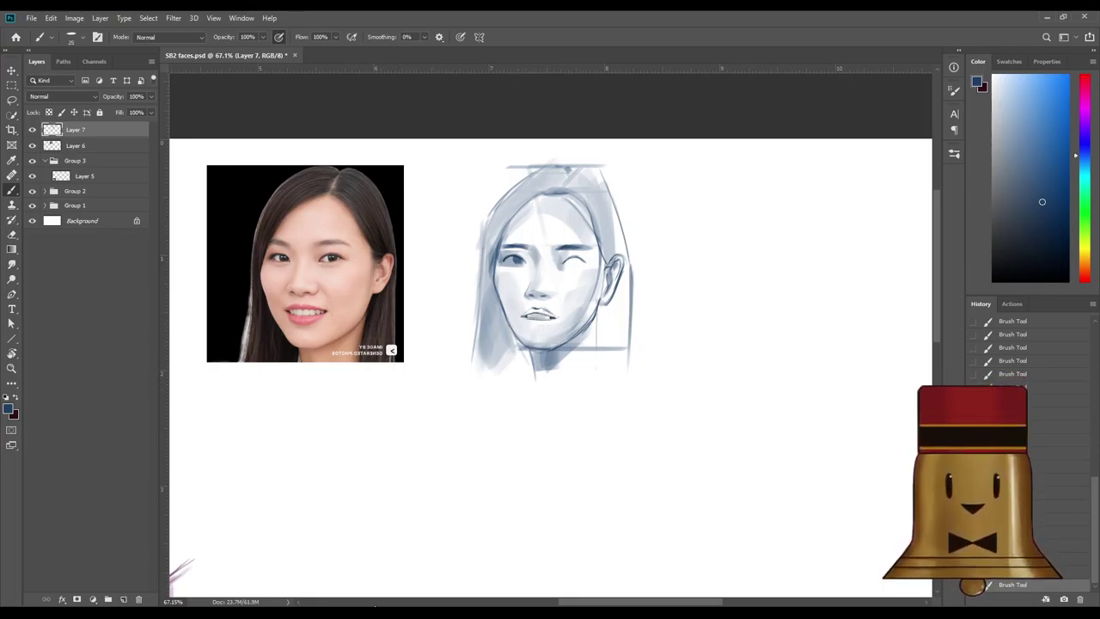
key(ctrl+z)
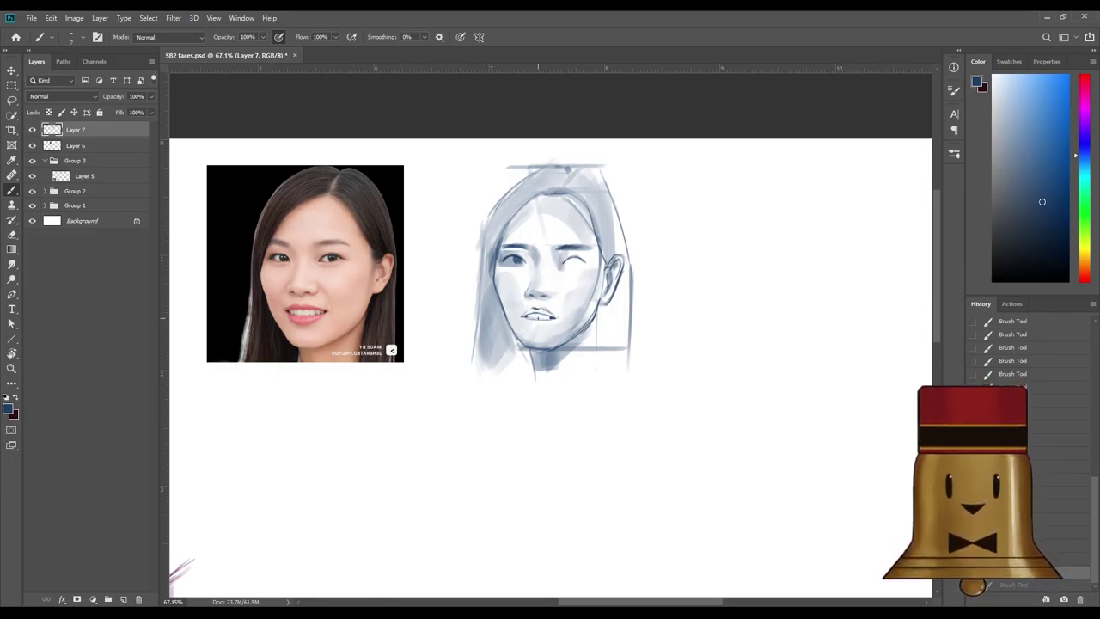
key(ctrl+shift+z)
key(ctrl+z)
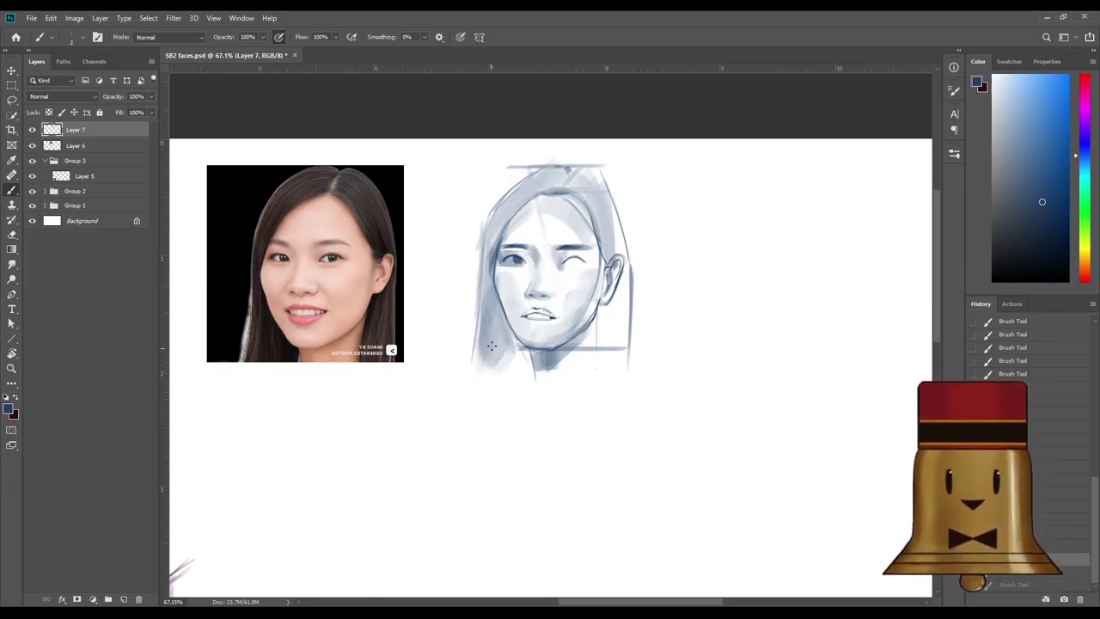
drag(532, 318, 540, 317)
Refine the lips and mouth opening with dark and light tones sampled around the mouth.
alt+click(540, 316)
alt+click(552, 317)
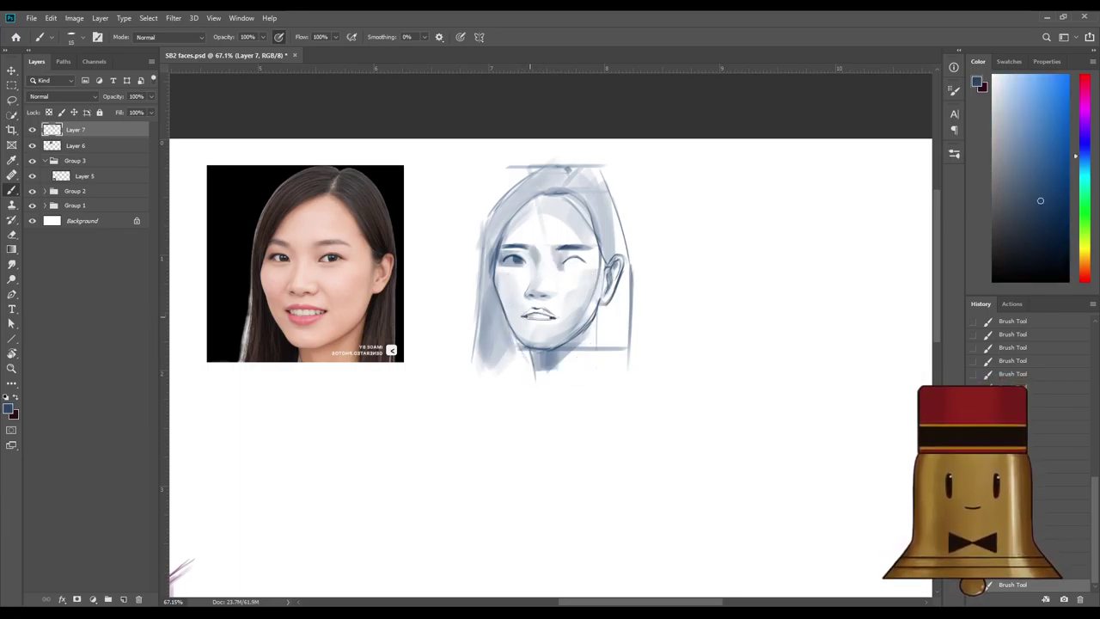
alt+click(535, 319)
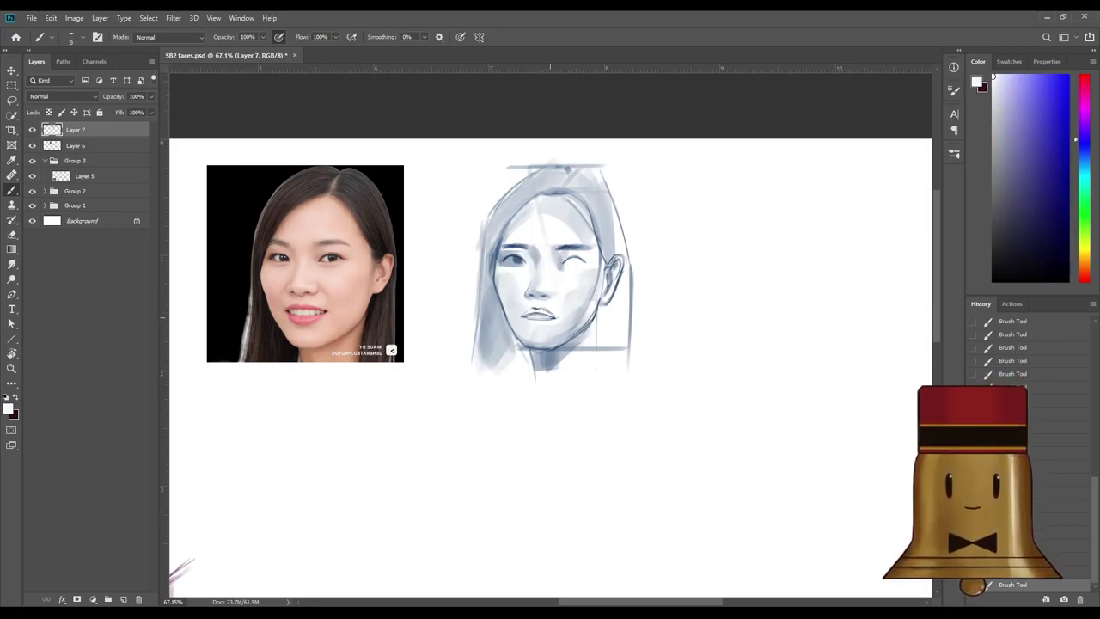
alt+click(555, 313)
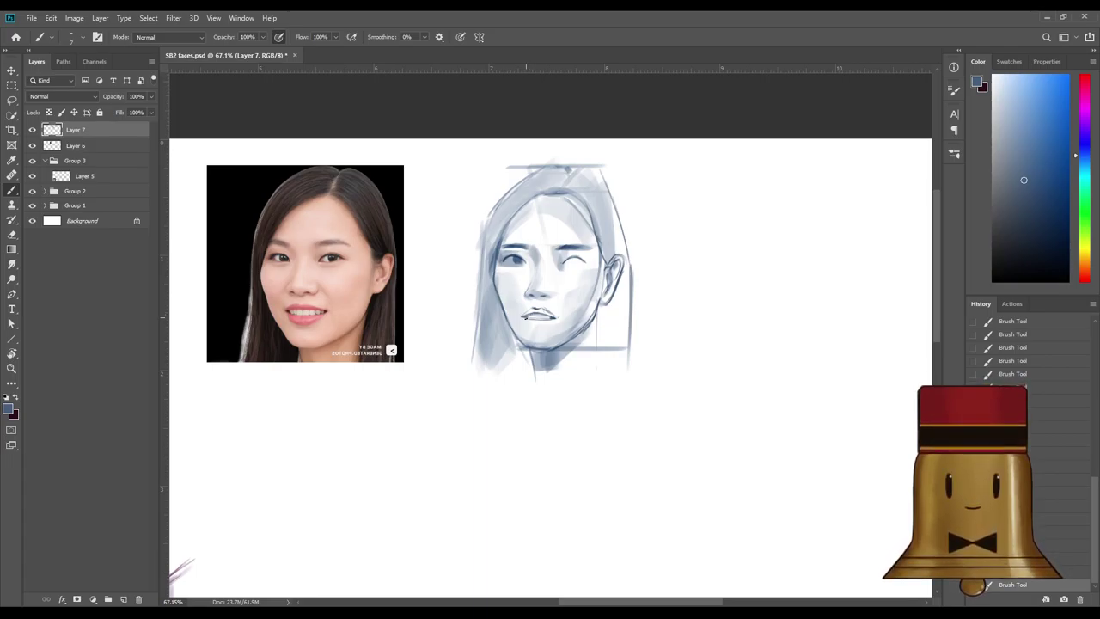
alt+click(542, 315)
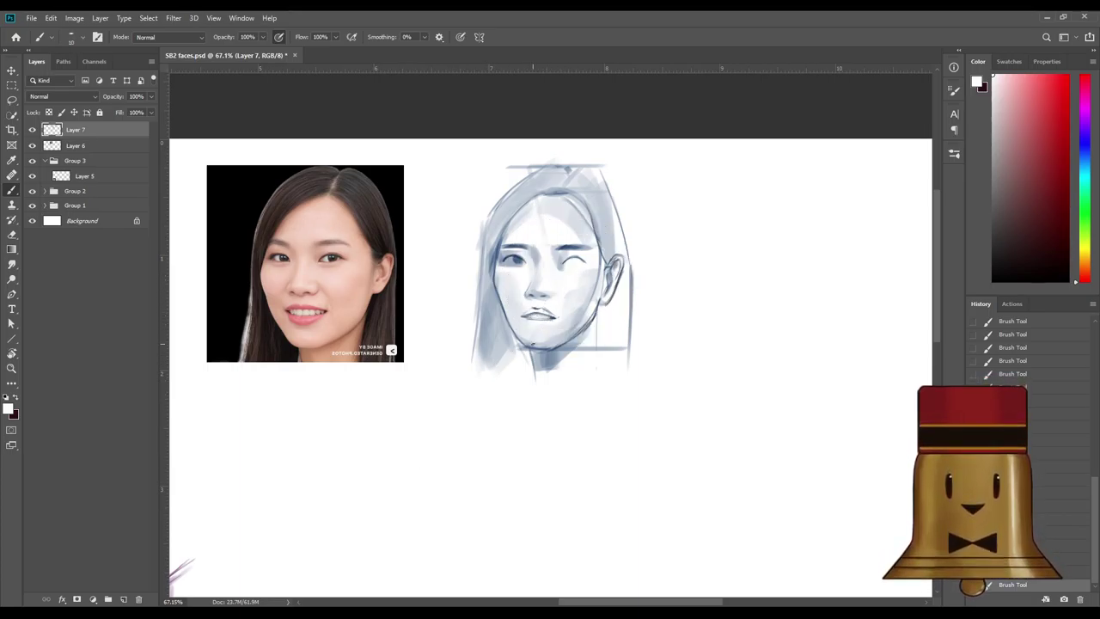
Fill the upper and lower lips with mid blue-gray tones and clean their outer edges with sampled light skin tones.
alt+click(540, 319)
alt+click(540, 317)
alt+click(551, 316)
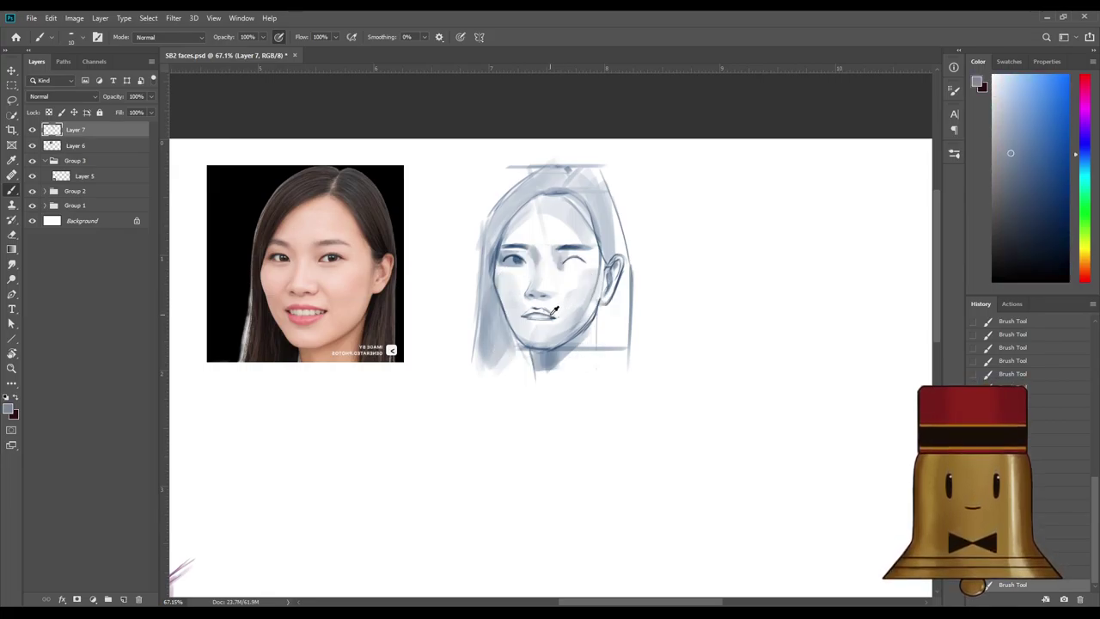
alt+click(551, 307)
alt+click(521, 257)
alt+click(529, 309)
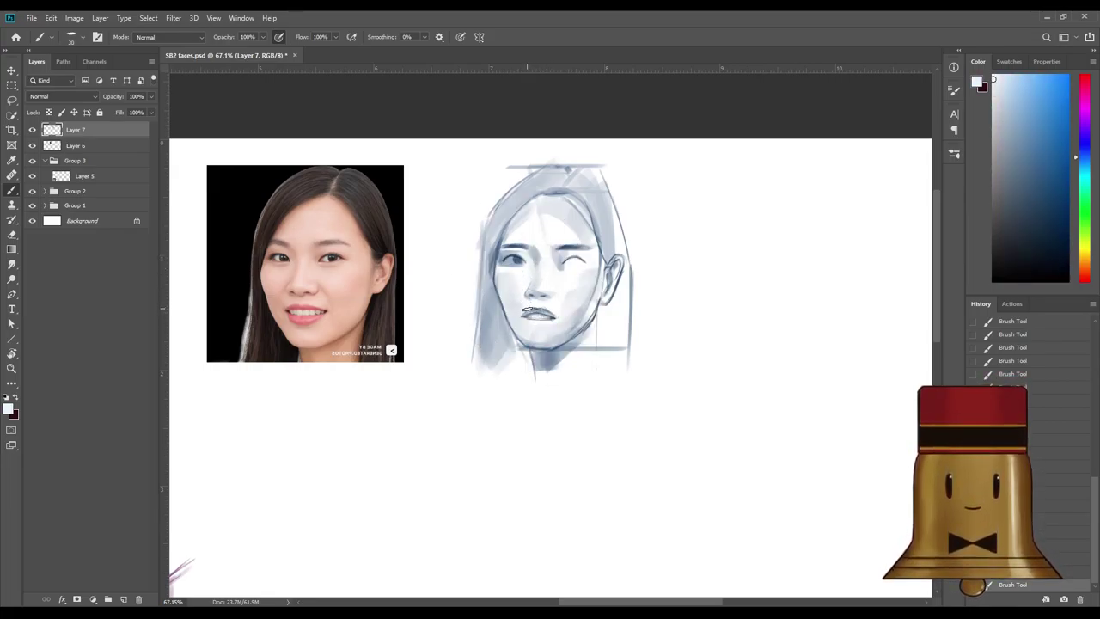
alt+click(533, 310)
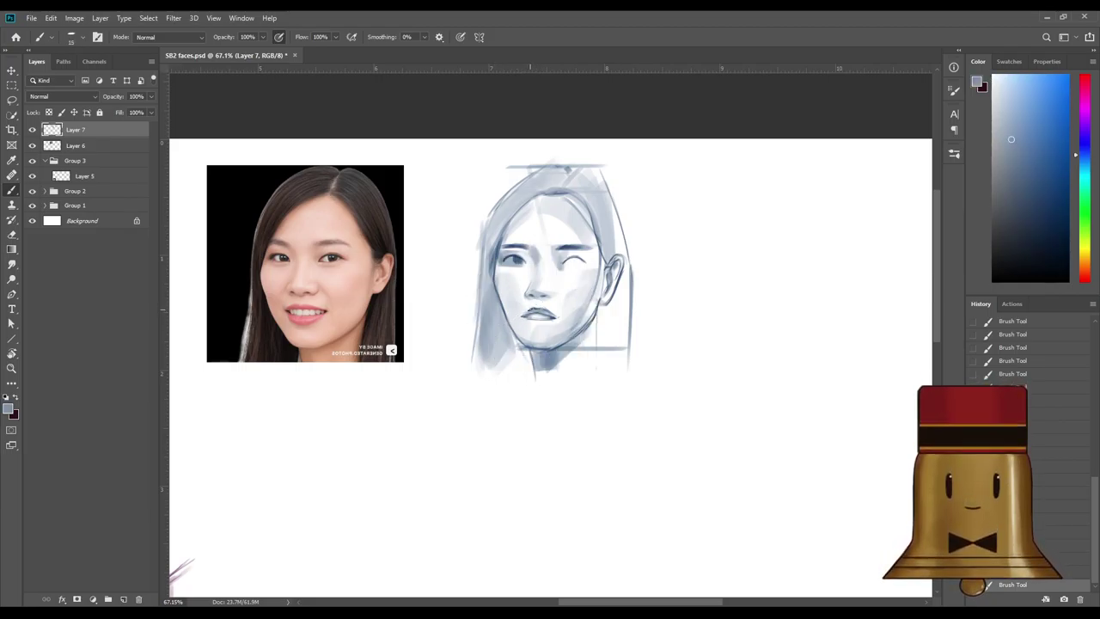
alt+click(554, 307)
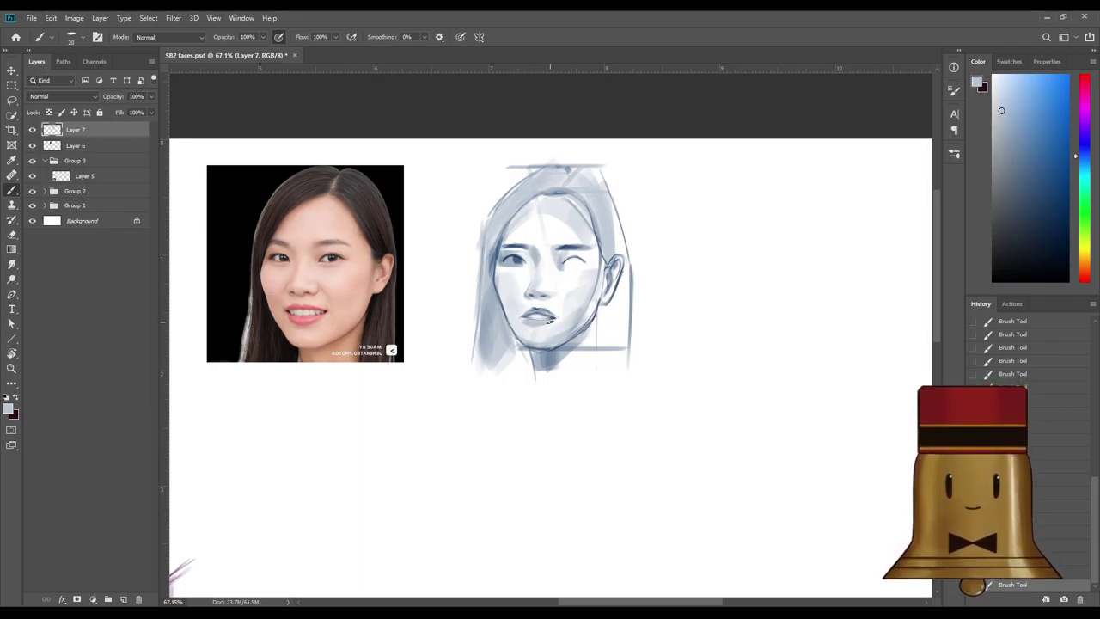
alt+click(521, 323)
alt+click(533, 322)
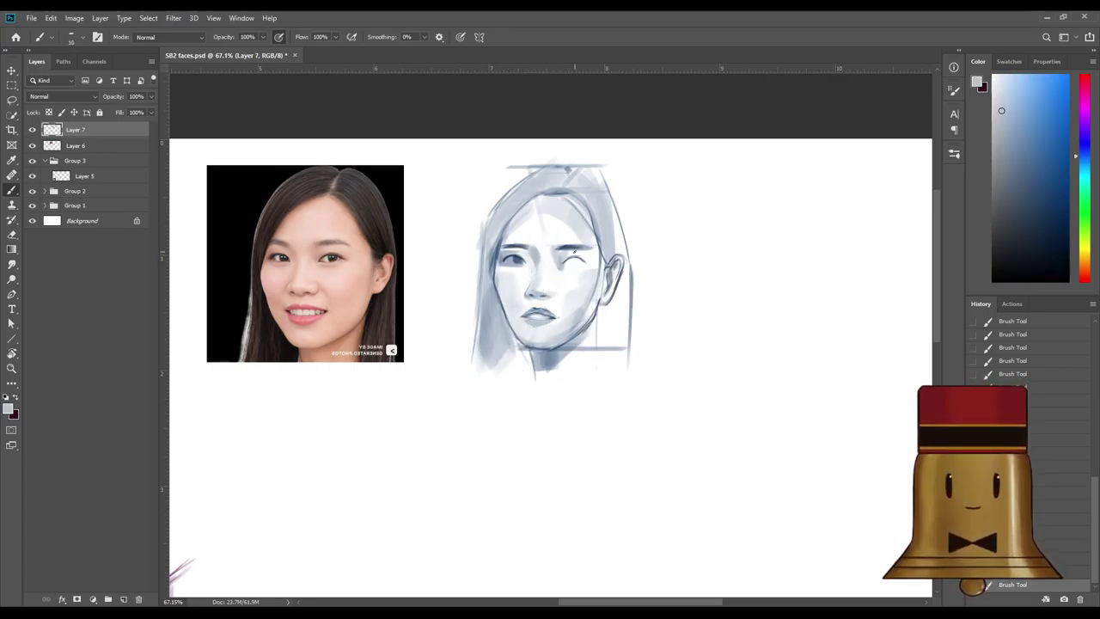
Paint the open eye on the right side of the face in dark blue, matching the other eye, and darken the blue.
alt+click(531, 256)
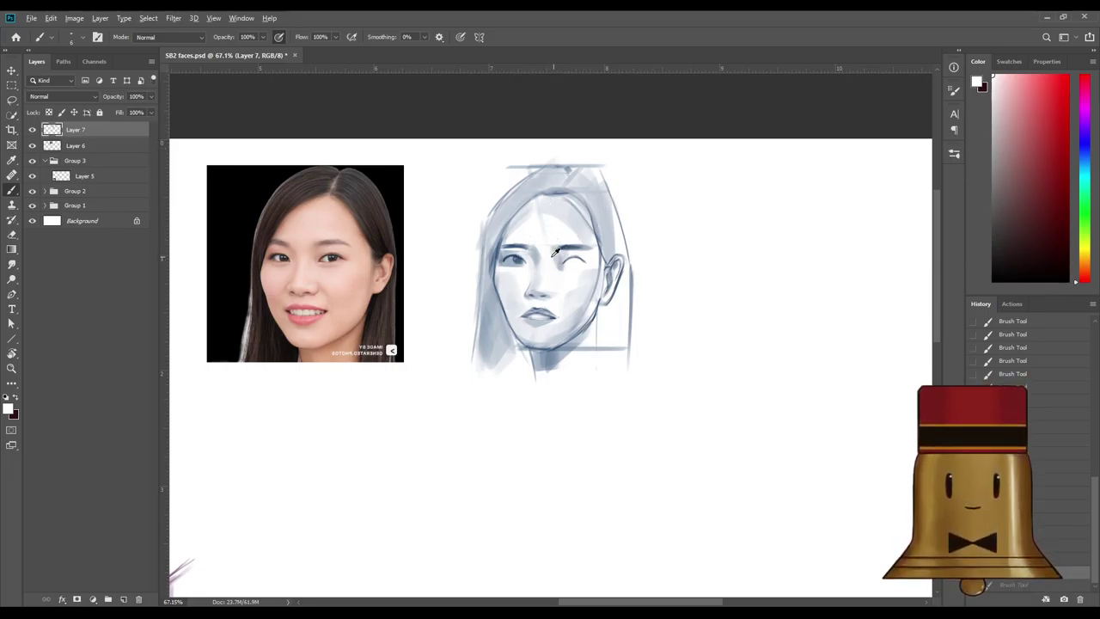
alt+click(526, 255)
drag(566, 259, 583, 258)
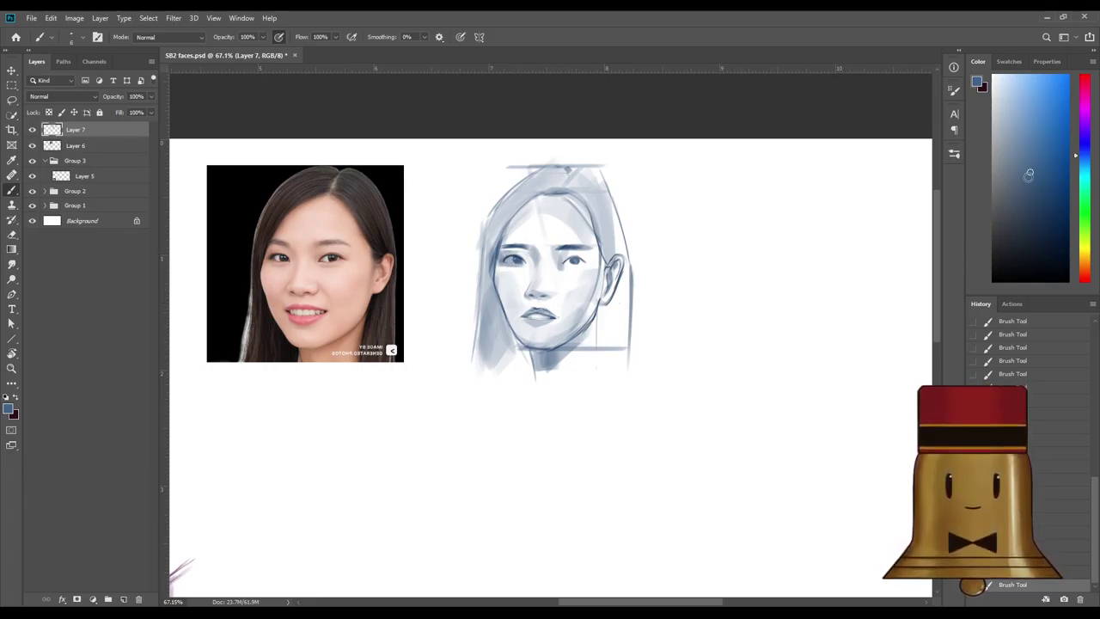
drag(1028, 175, 1044, 199)
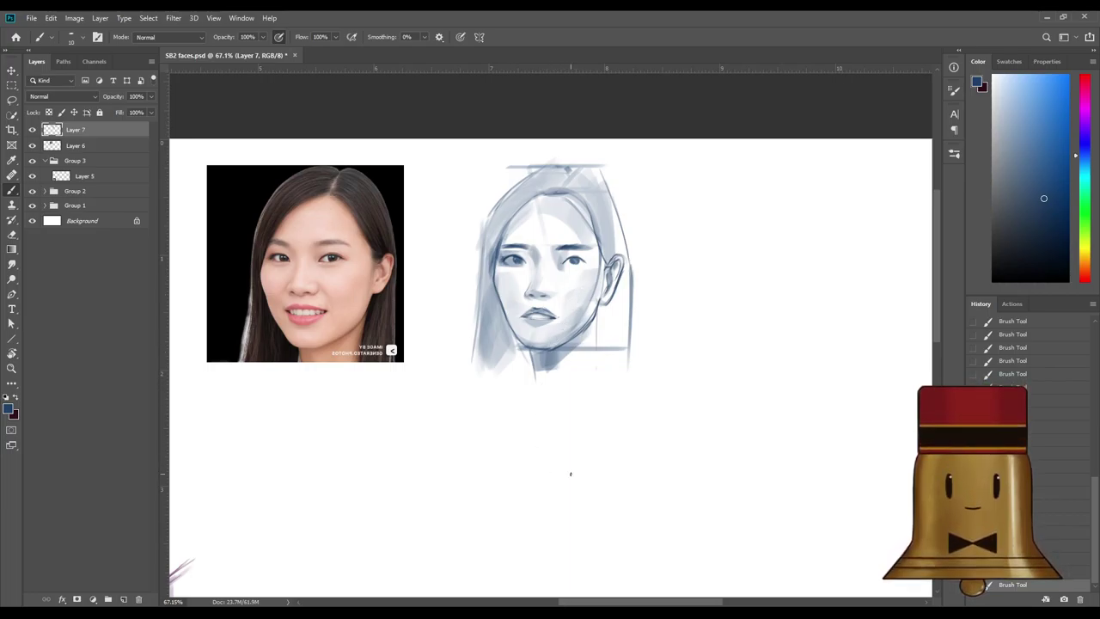
Even out the shading on the cheeks and jaw with light blue-gray tones sampled from the face.
alt+click(505, 284)
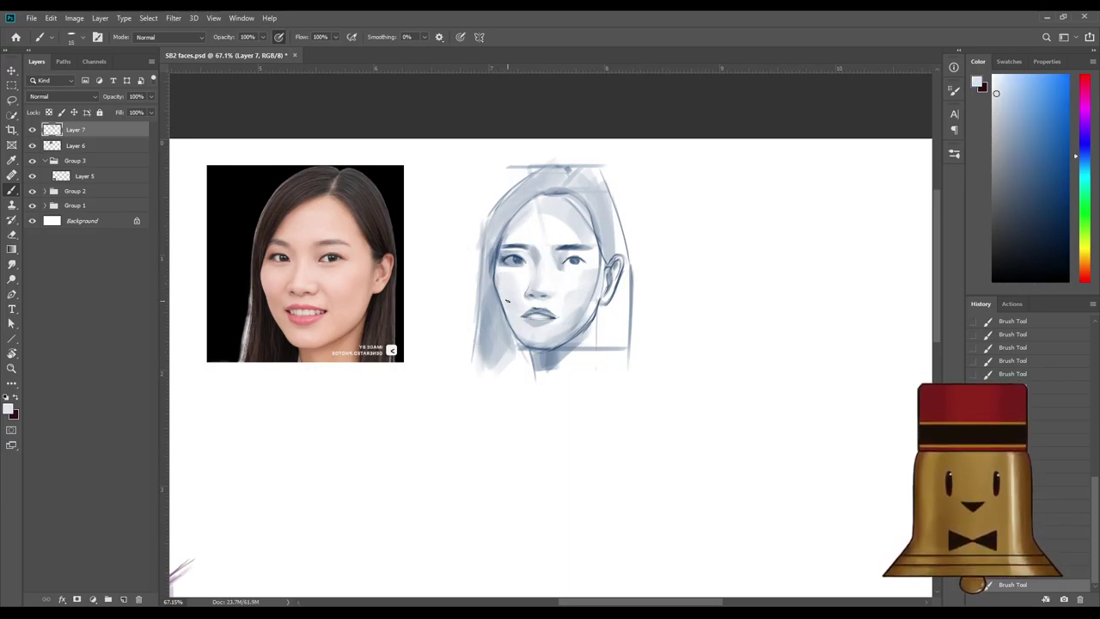
alt+click(592, 285)
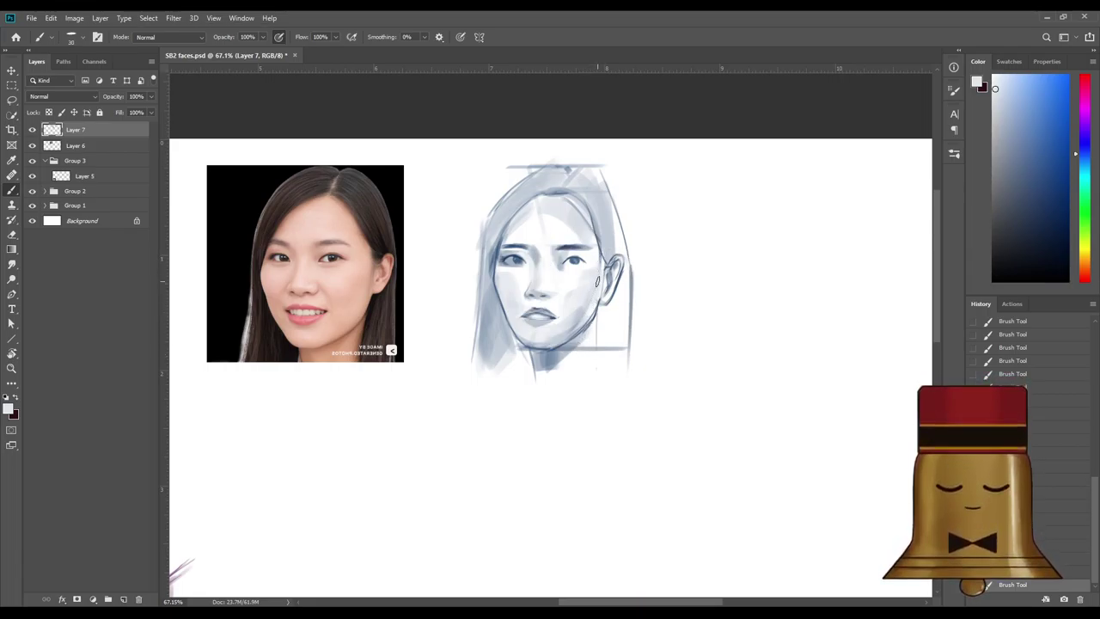
alt+click(571, 323)
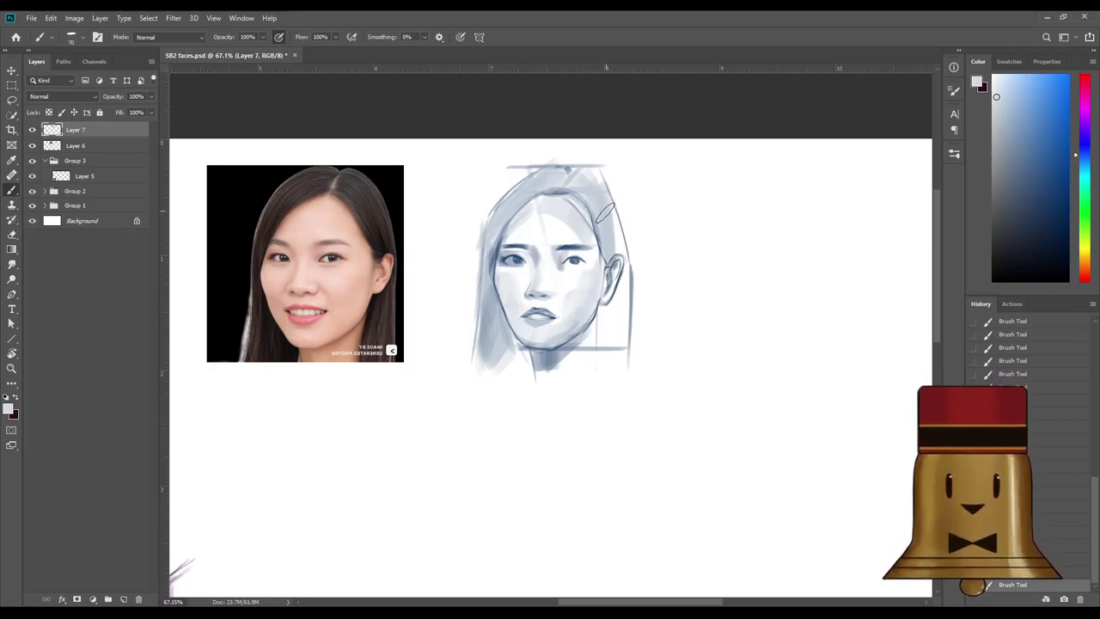
Sharpen the iris of the right eye with a very fine brush in the dark blue sampled from the eyebrow.
alt+click(572, 244)
alt+click(572, 245)
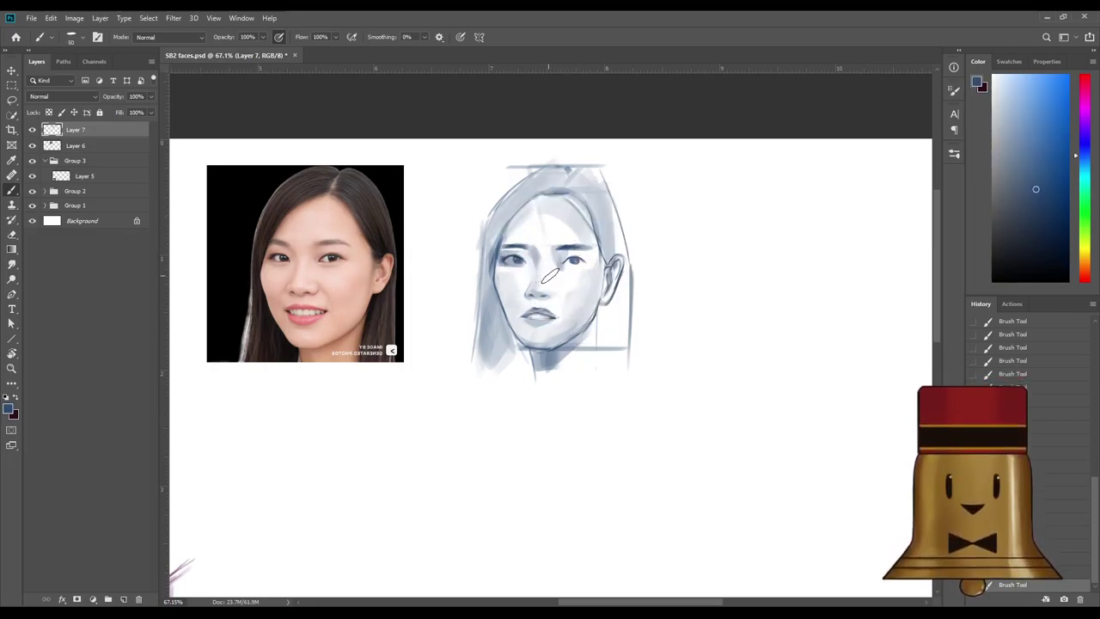
key(bracketleft)
key(bracketleft)
key(bracketleft)
key(bracketleft)
key(bracketleft)
key(bracketleft)
key(bracketleft)
key(bracketleft)
key(bracketleft)
key(bracketleft)
key(bracketleft)
key(bracketleft)
key(bracketleft)
drag(575, 263, 571, 260)
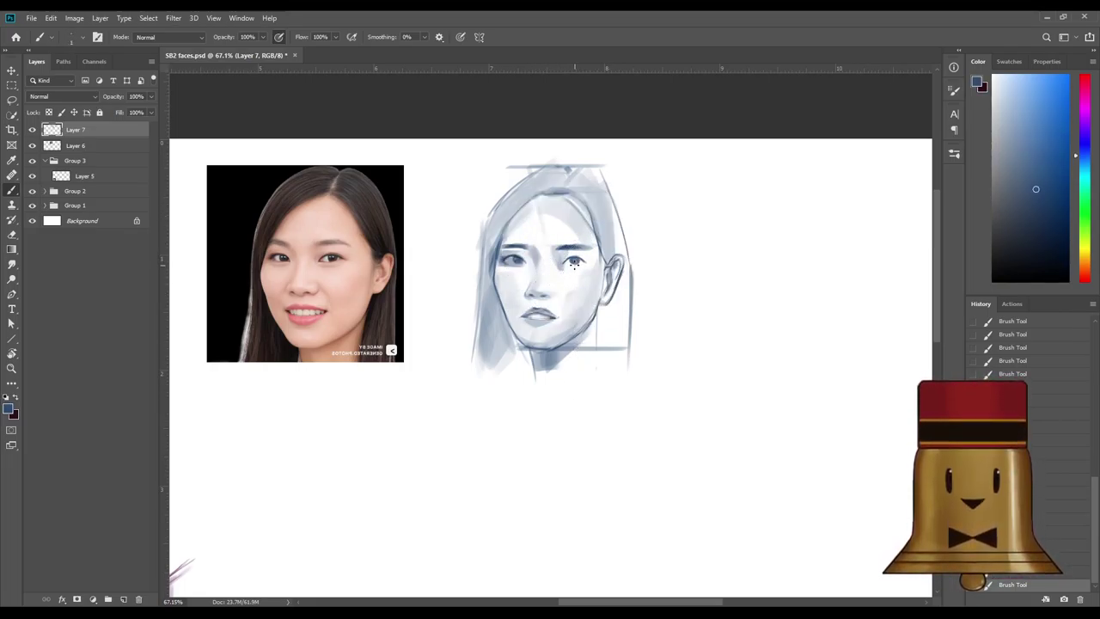
Refine the left eye's iris and eye white with light and dark blue tones sampled around the eyes.
alt+click(529, 255)
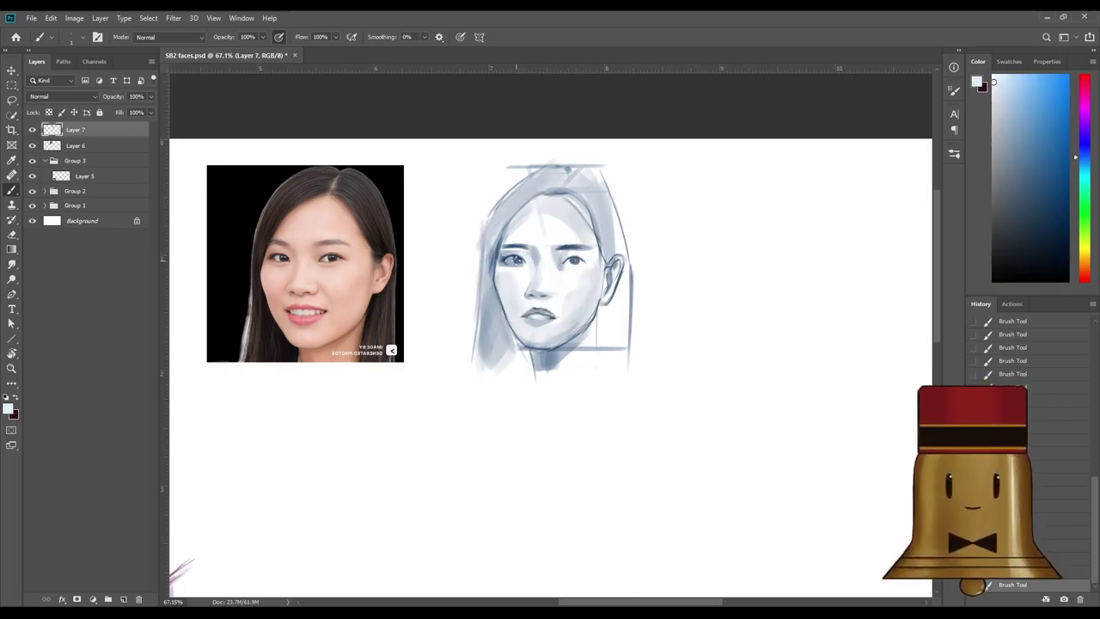
alt+click(520, 277)
key(bracketright)
key(bracketright)
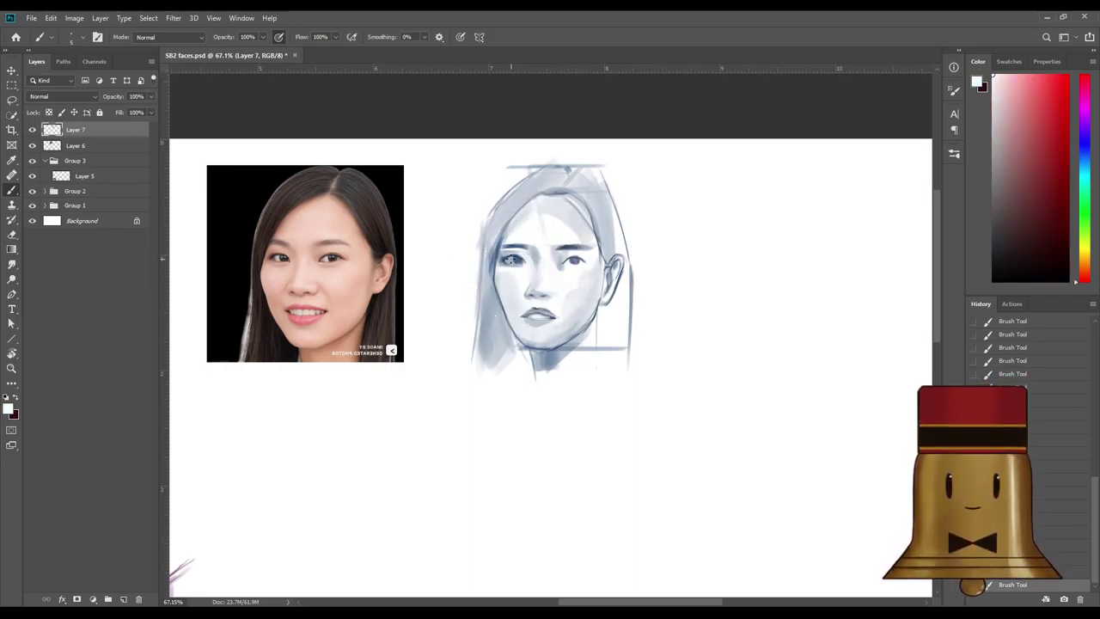
key(bracketright)
key(bracketright)
alt+click(573, 261)
alt+click(521, 258)
alt+click(516, 259)
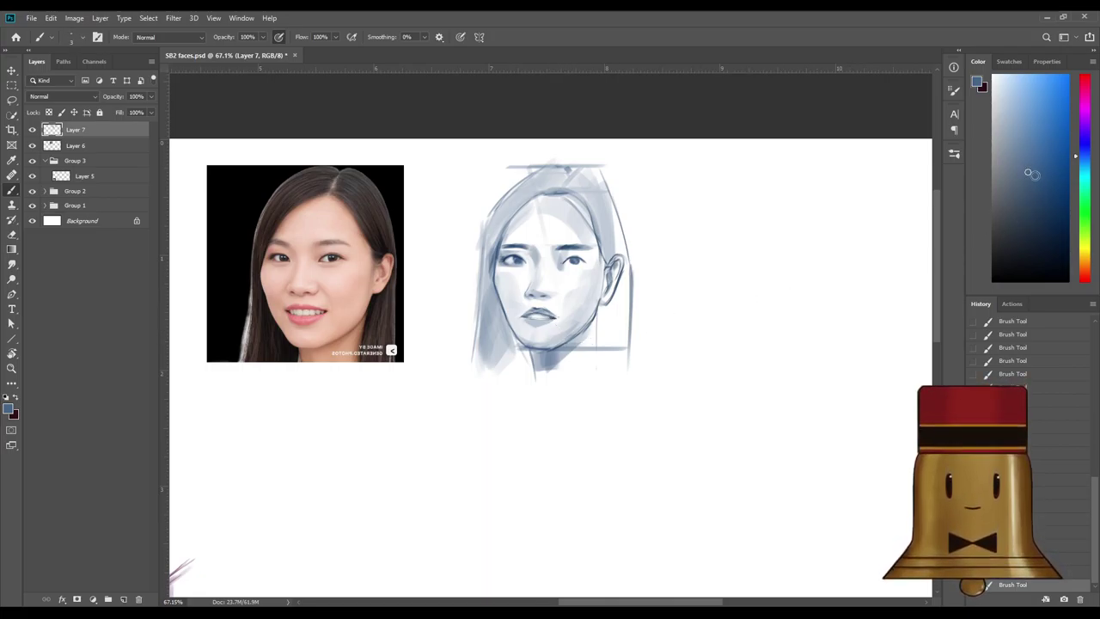
Rework the nostrils and underside of the nose in a darker blue, undoing stray strokes and cleaning the edges with sampled light tones.
click(1042, 189)
drag(521, 324, 533, 334)
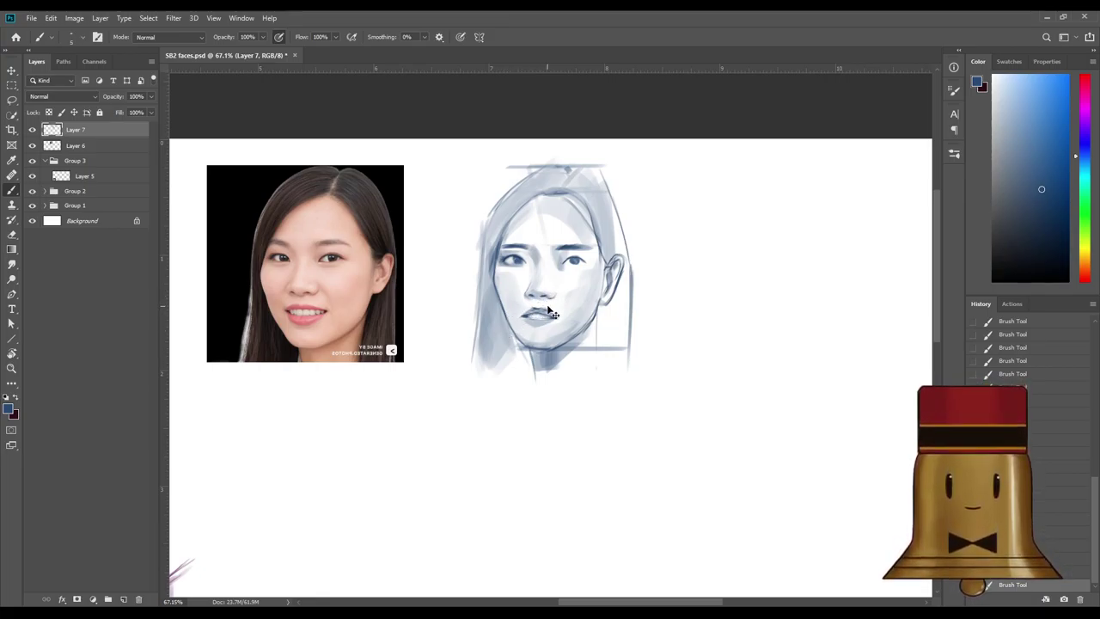
key(ctrl+z)
drag(547, 296, 550, 295)
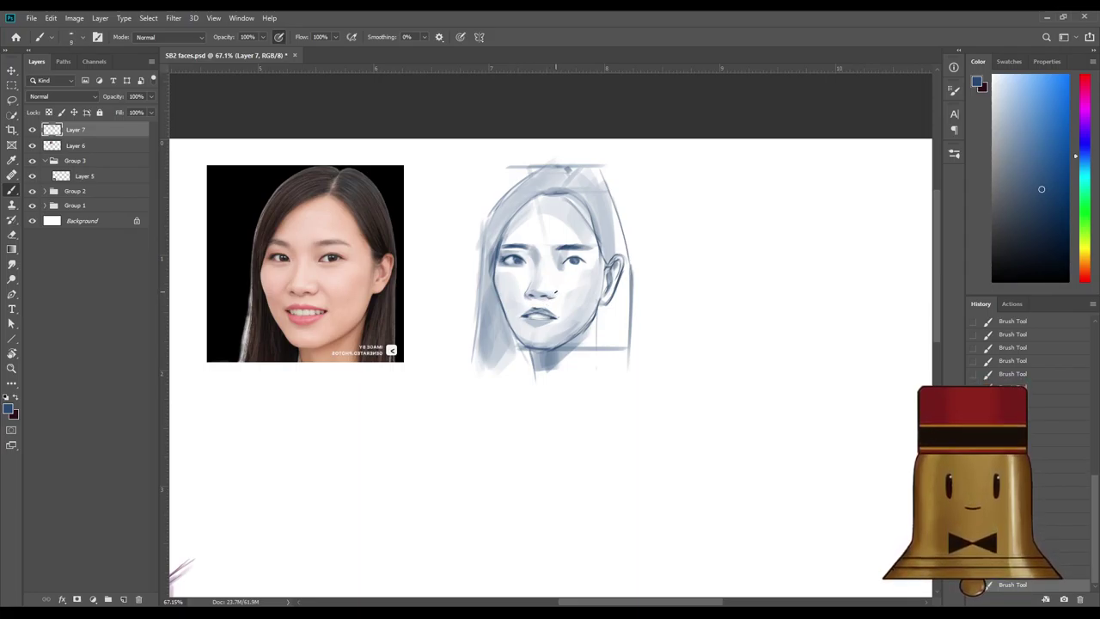
key(ctrl+z)
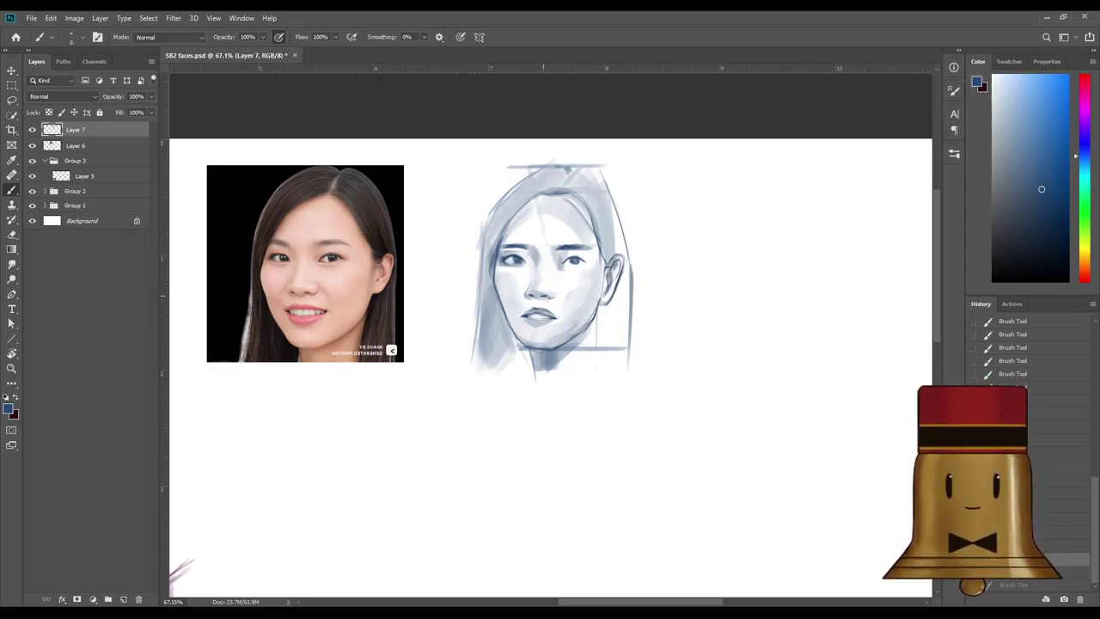
alt+click(536, 289)
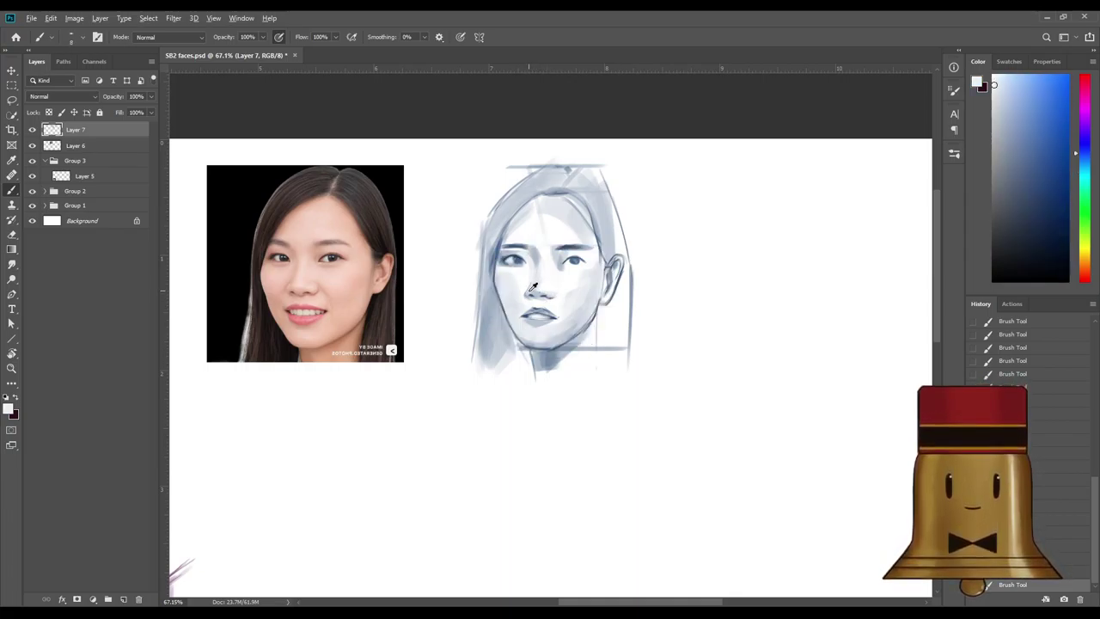
alt+click(530, 290)
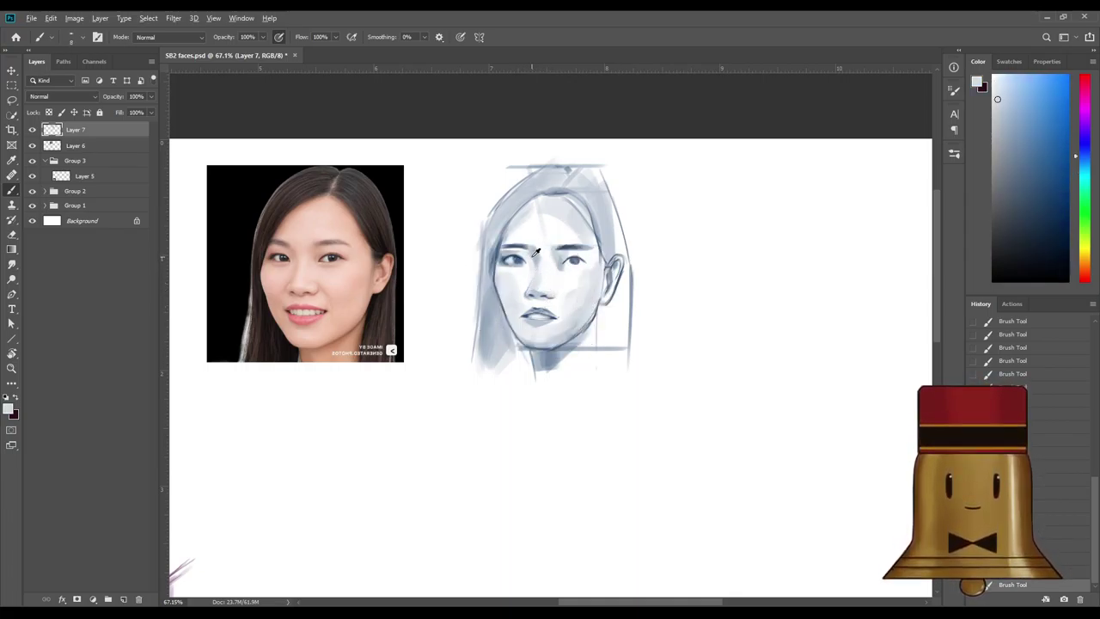
Touch up the eyes and their inner corners with dark and light tones sampled from the eye area and nose.
alt+click(572, 254)
alt+click(573, 256)
alt+click(525, 281)
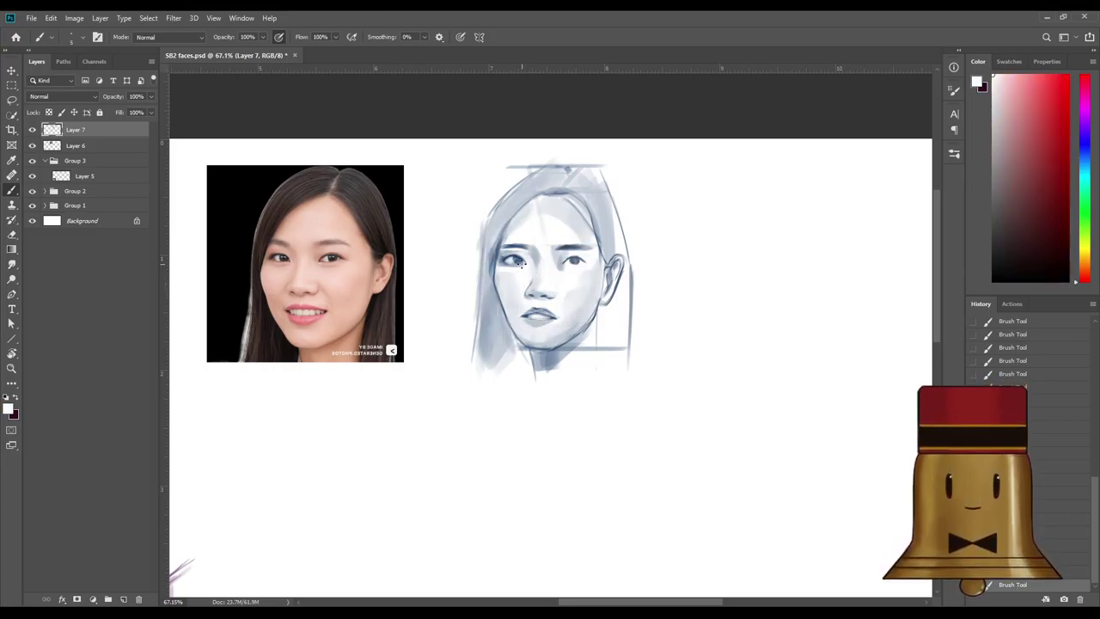
Shade the right side of the neck under the jaw with a broader brush in the sampled blue-gray.
alt+click(577, 339)
key(bracketright)
key(bracketright)
key(bracketright)
key(bracketright)
key(bracketright)
key(bracketright)
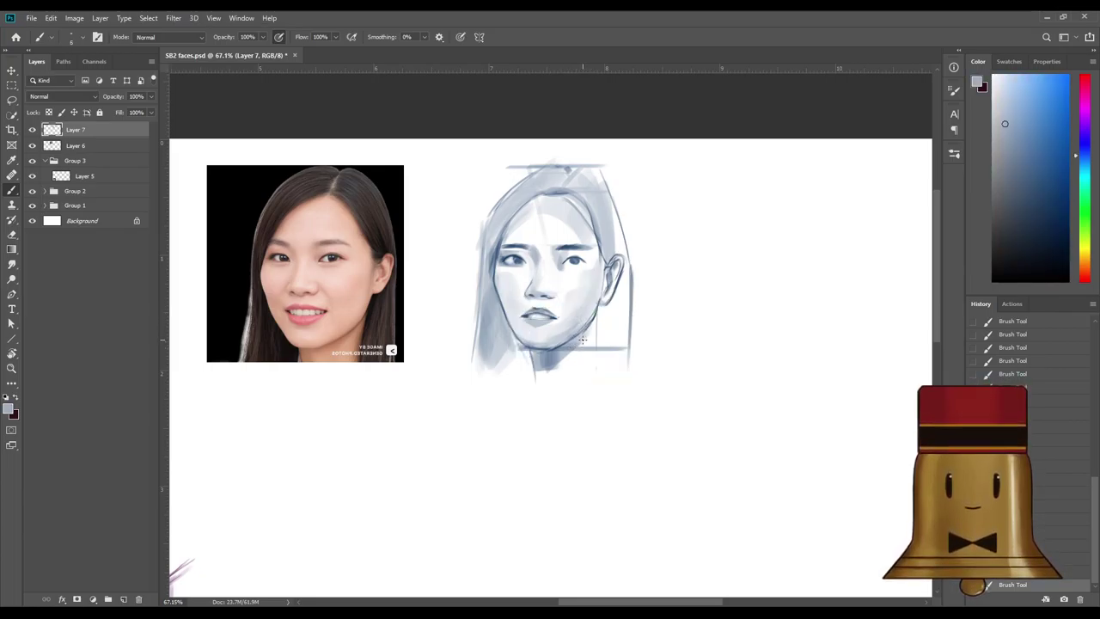
drag(585, 338, 567, 372)
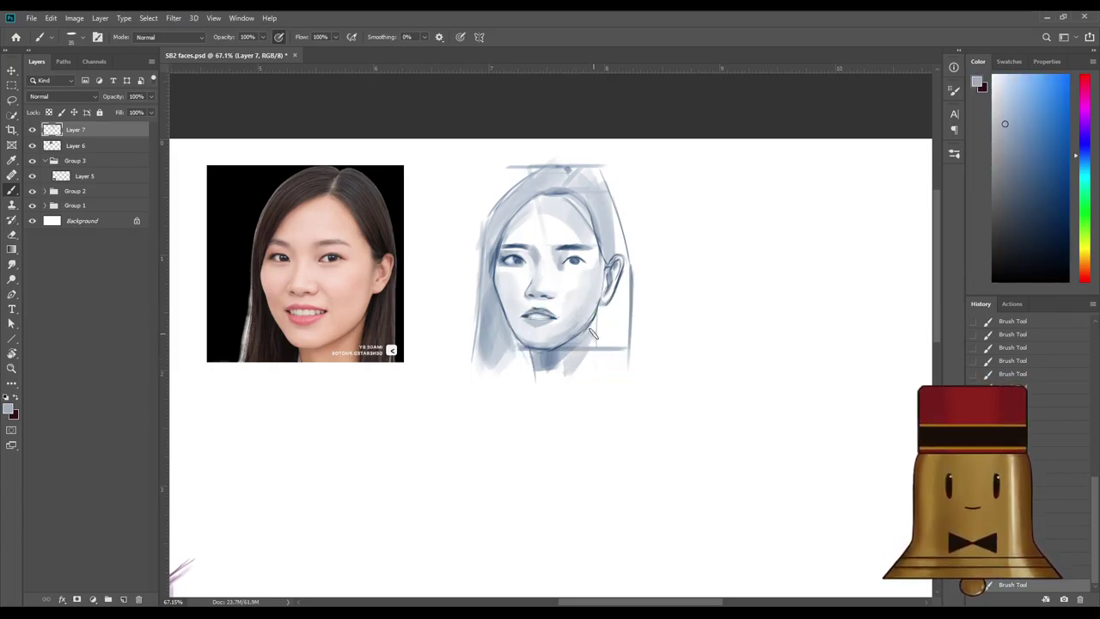
mouse_move(592, 331)
mouse_down()
mouse_move(590, 378)
mouse_move(556, 375)
mouse_up()
Clean up the lower right jawline with the light tone sampled from the cheek.
alt+click(572, 282)
key(bracketright)
key(bracketright)
key(bracketright)
key(bracketright)
key(bracketright)
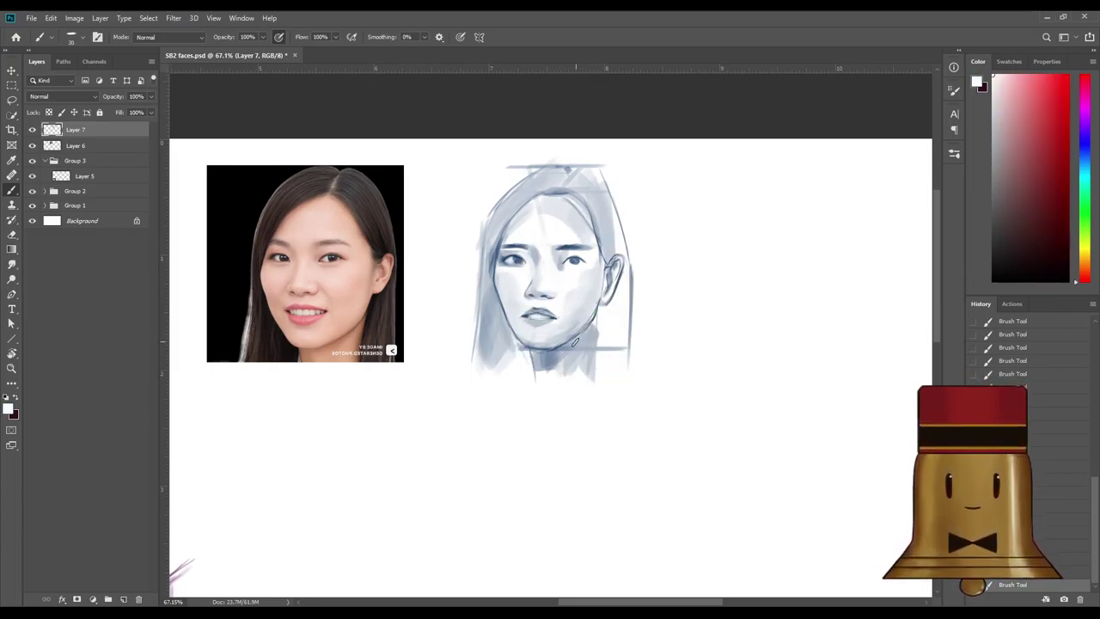
mouse_move(584, 336)
mouse_down()
mouse_move(574, 369)
mouse_move(577, 352)
mouse_move(545, 380)
mouse_move(531, 374)
mouse_move(550, 404)
mouse_move(578, 354)
mouse_up()
alt+click(580, 340)
Extend the neck shading downward and across below the chin with a larger brush and sampled blue-gray tones.
alt+click(537, 358)
key(bracketright)
key(bracketright)
key(bracketright)
alt+click(522, 344)
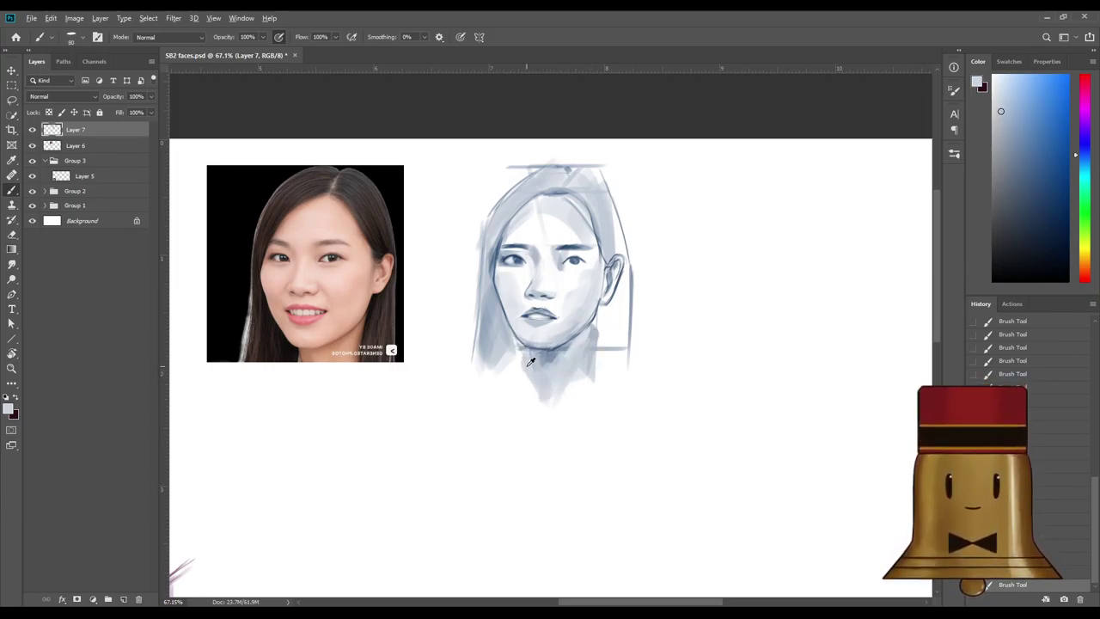
alt+click(561, 350)
Draw the diagonal shadow edge below the jaw and the left neck line in dark blue, redoing the first attempt.
alt+click(518, 258)
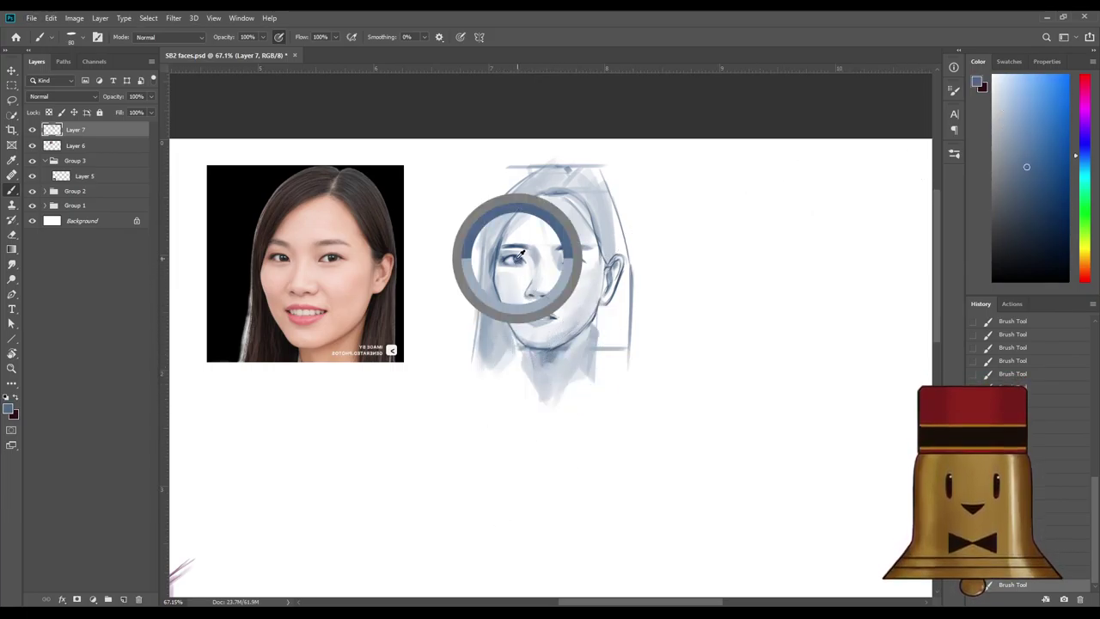
drag(590, 323, 539, 372)
key(ctrl+z)
key(ctrl+z)
key(bracketright)
key(bracketright)
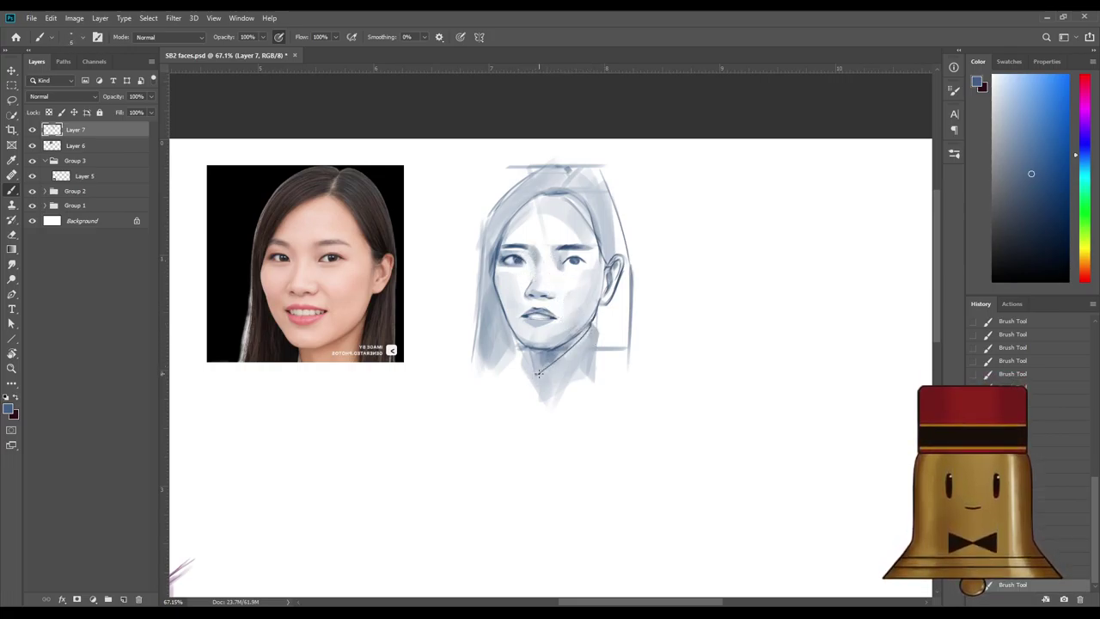
mouse_move(590, 324)
mouse_down()
mouse_move(537, 377)
mouse_move(523, 355)
mouse_move(523, 401)
mouse_up()
Draw the right neck line and sloping shoulder lines on both sides of the neck with a thinner brush.
key(bracketleft)
key(bracketleft)
drag(599, 321, 598, 392)
drag(524, 377, 471, 393)
drag(601, 376, 644, 392)
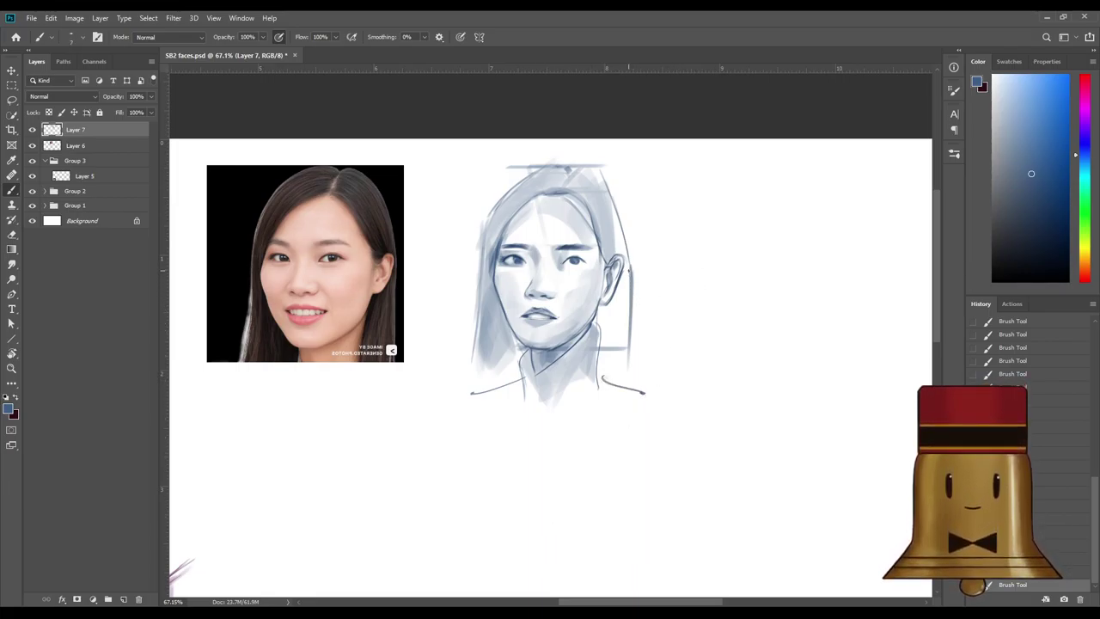
Block in the hair on the right side in dark blue, from the crown past the ear down to the shoulder.
mouse_move(602, 179)
mouse_down()
mouse_move(630, 294)
mouse_move(599, 314)
mouse_move(603, 378)
mouse_up()
key(bracketright)
key(bracketright)
key(bracketright)
key(bracketright)
mouse_move(599, 314)
mouse_down()
mouse_move(612, 396)
mouse_move(608, 364)
mouse_up()
mouse_move(605, 284)
mouse_down()
mouse_move(614, 379)
mouse_move(623, 286)
mouse_move(624, 376)
mouse_up()
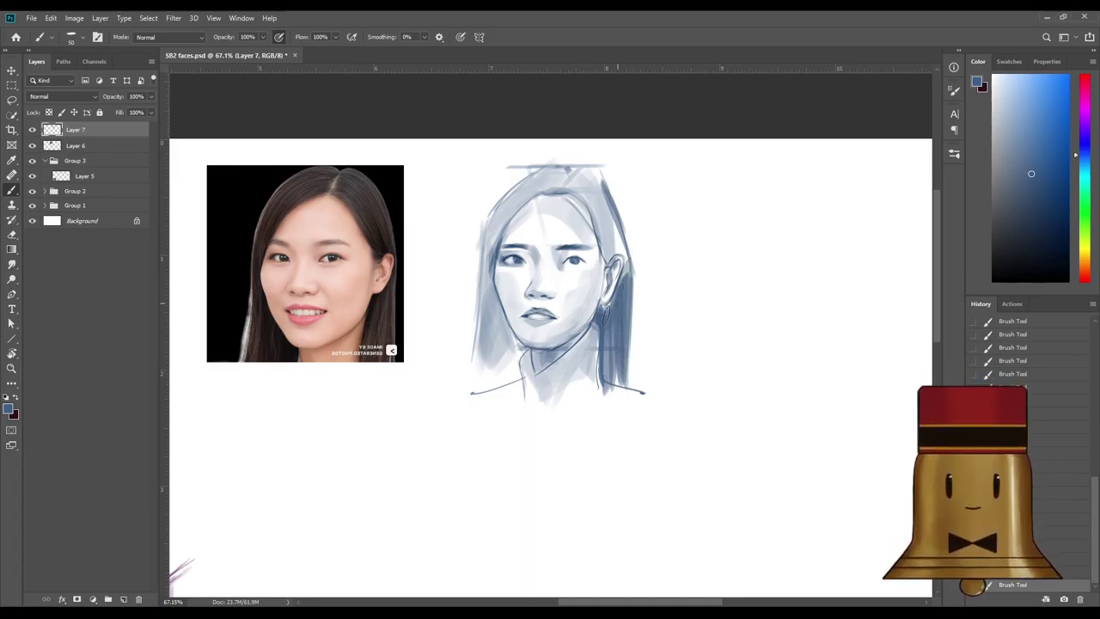
drag(600, 221, 613, 262)
mouse_move(593, 196)
mouse_down()
mouse_move(609, 255)
mouse_move(629, 275)
mouse_up()
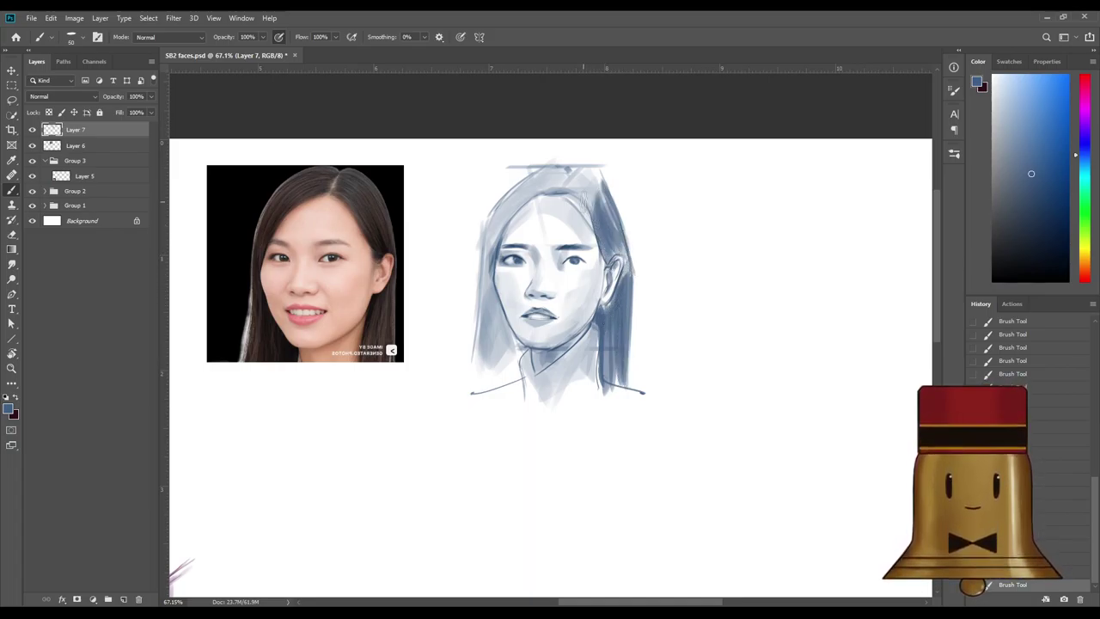
Block in the hair across the crown and down the left side of the face in dark blue.
mouse_move(567, 175)
mouse_down()
mouse_move(601, 222)
mouse_move(570, 181)
mouse_move(609, 222)
mouse_move(536, 208)
mouse_move(540, 189)
mouse_move(487, 255)
mouse_up()
drag(524, 183, 482, 248)
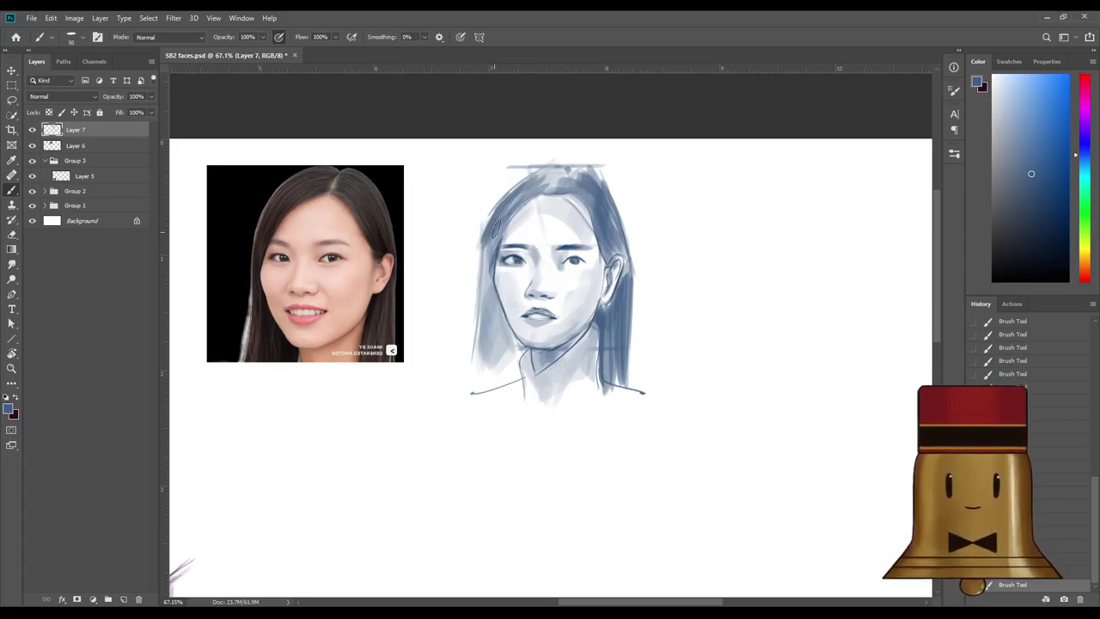
drag(504, 211, 483, 344)
mouse_move(492, 255)
mouse_down()
mouse_move(478, 329)
mouse_move(487, 374)
mouse_up()
drag(494, 283, 503, 378)
drag(498, 323, 507, 357)
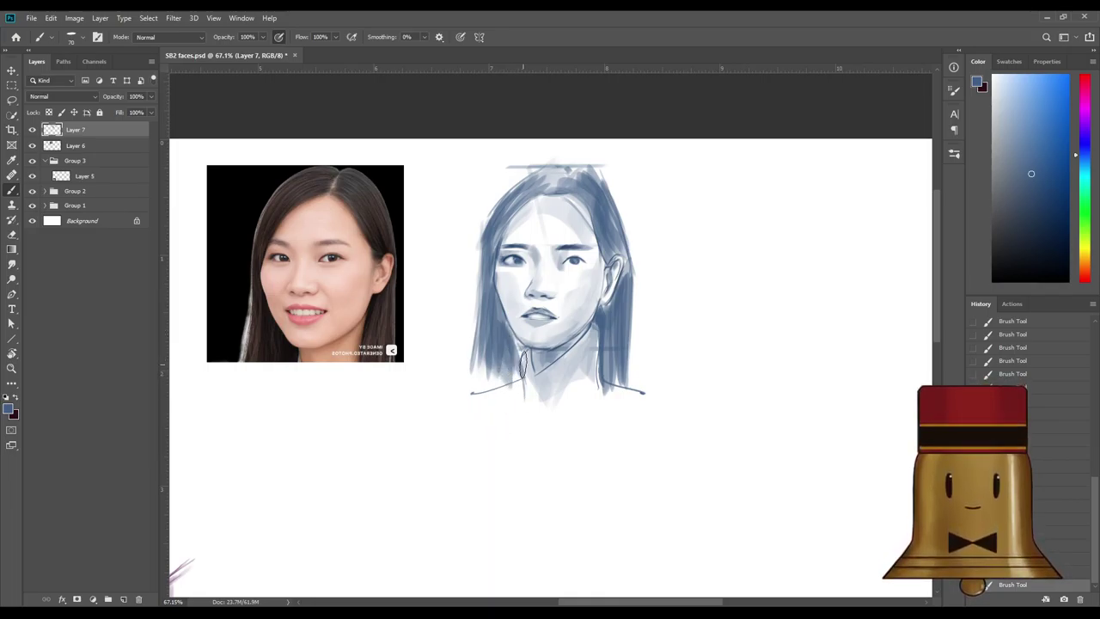
Undo the last strokes beside the neck and fill the lower left hair down to the shoulder line.
key(ctrl+z)
key(ctrl+z)
key(bracketleft)
key(bracketleft)
drag(514, 340, 519, 373)
key(bracketright)
key(bracketright)
key(bracketright)
key(bracketright)
mouse_move(484, 334)
mouse_down()
mouse_move(473, 394)
mouse_move(493, 385)
mouse_move(476, 380)
mouse_up()
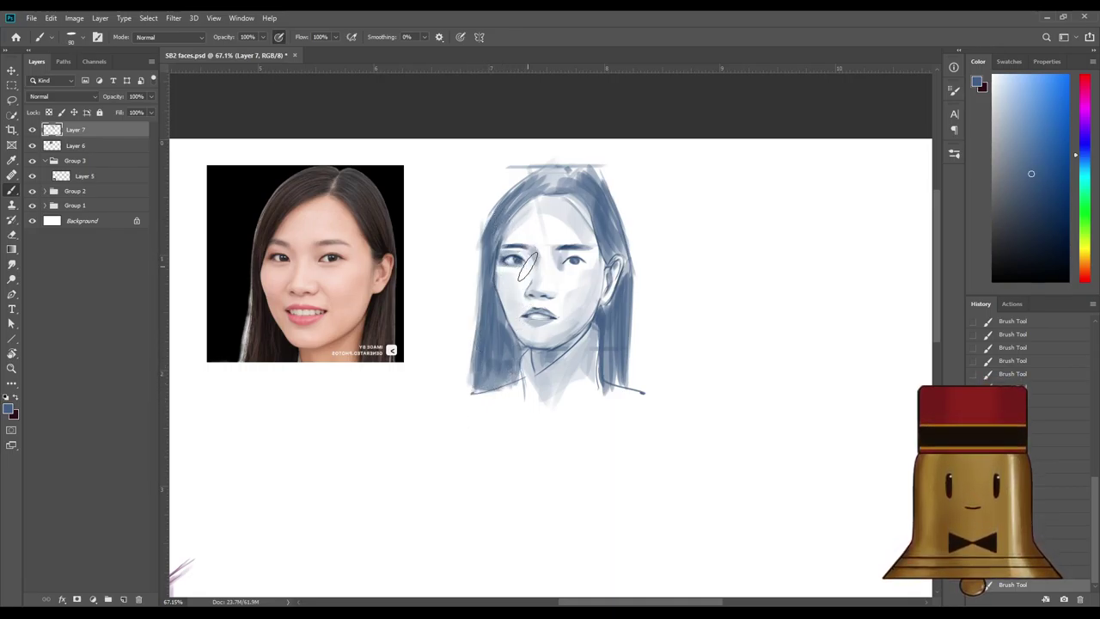
Define the outer edge of the left hair with a long dark blue stroke using a smaller brush.
key(bracketleft)
key(bracketleft)
key(bracketleft)
key(bracketleft)
drag(487, 237, 469, 369)
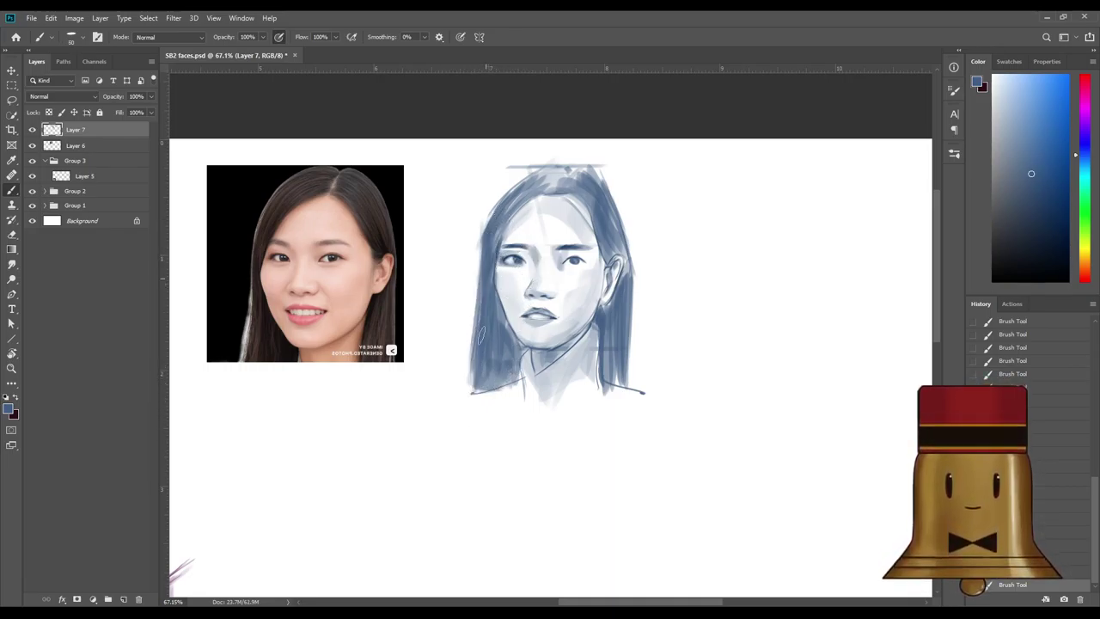
Refine the jaw and mouth corner with sampled blue tones and darken the underside of the lower lip.
alt+click(504, 279)
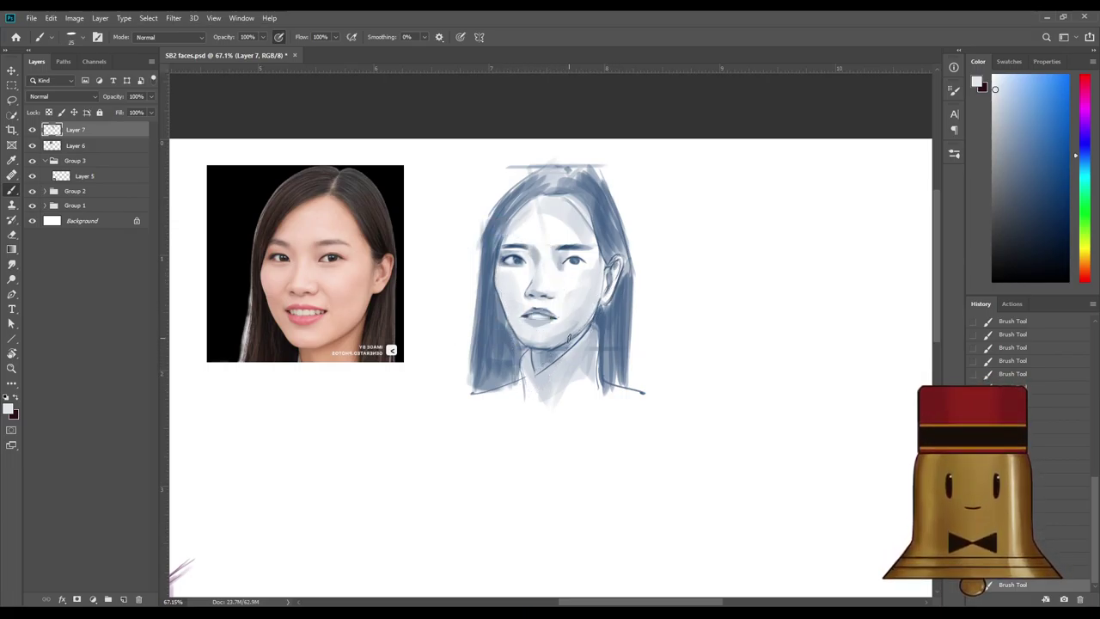
alt+click(581, 314)
alt+click(579, 255)
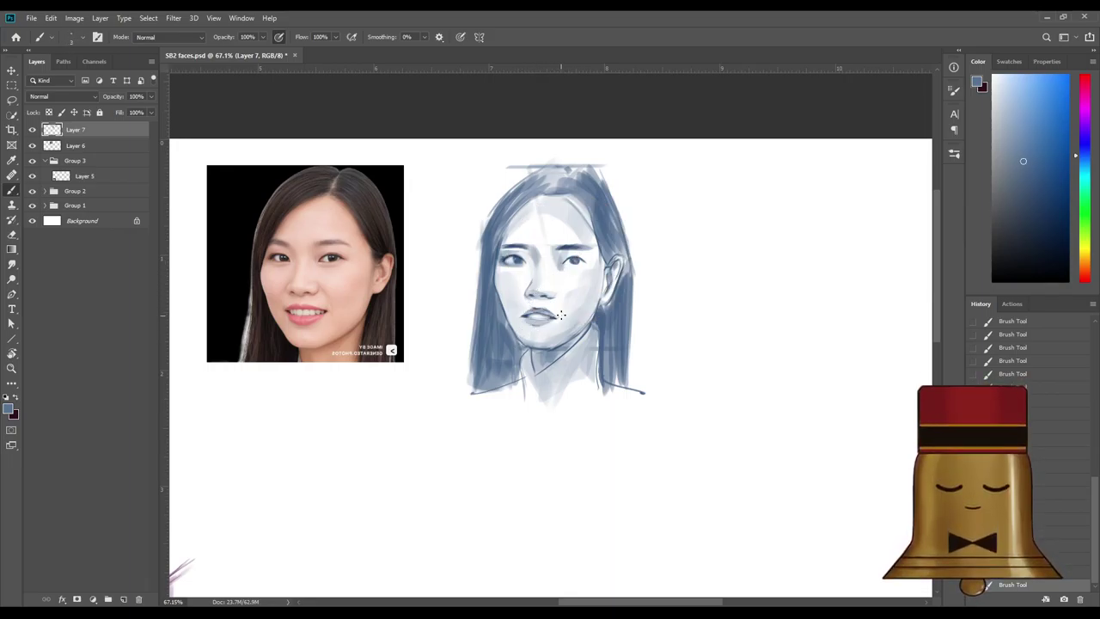
alt+click(556, 316)
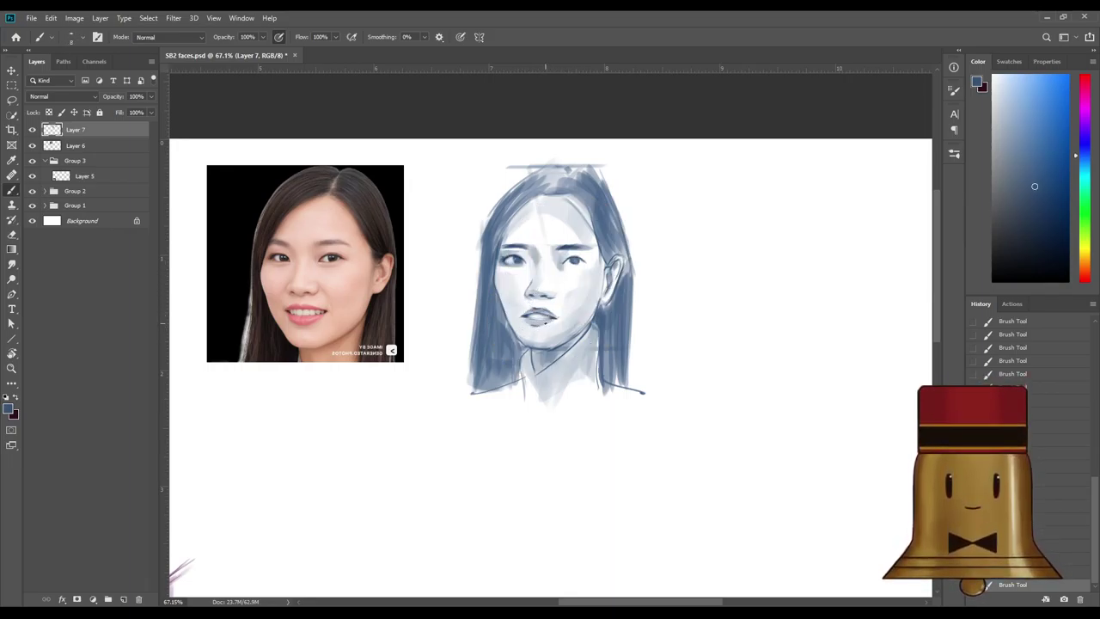
drag(529, 323, 547, 321)
Touch up the inner corner and lower edge of the eye on the right with sampled white and light blue-grey.
alt+click(561, 260)
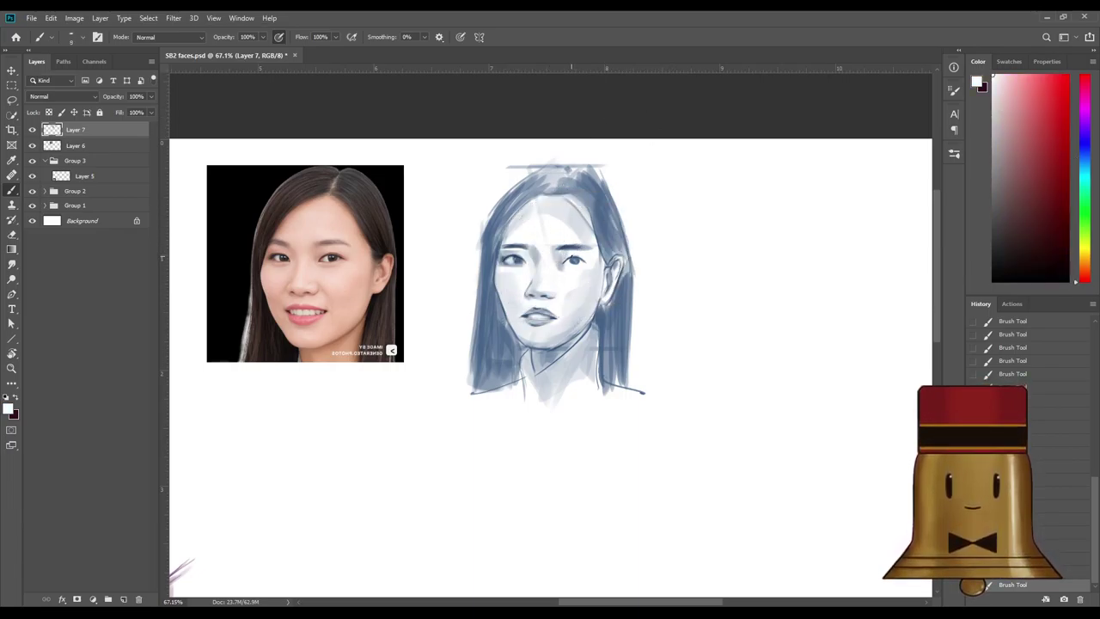
alt+click(563, 257)
alt+click(560, 261)
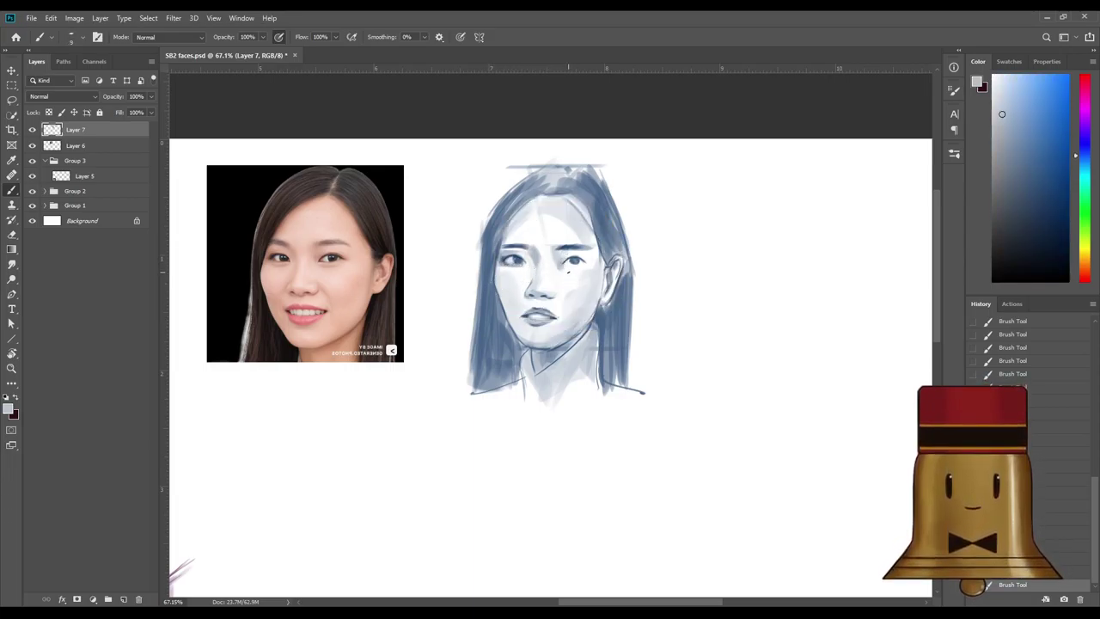
alt+click(568, 270)
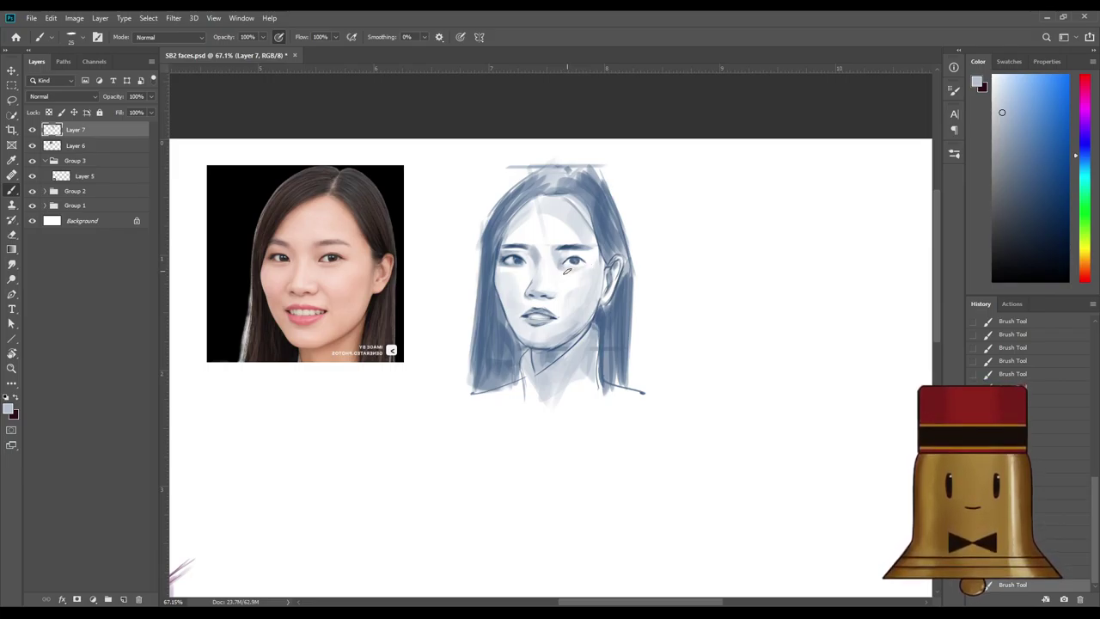
Fill out the crown and upper hair on both sides of the parting in sampled dark blue with a larger brush.
alt+click(521, 258)
key([)
key(])
key(])
key(])
key(])
key(])
drag(559, 175, 512, 198)
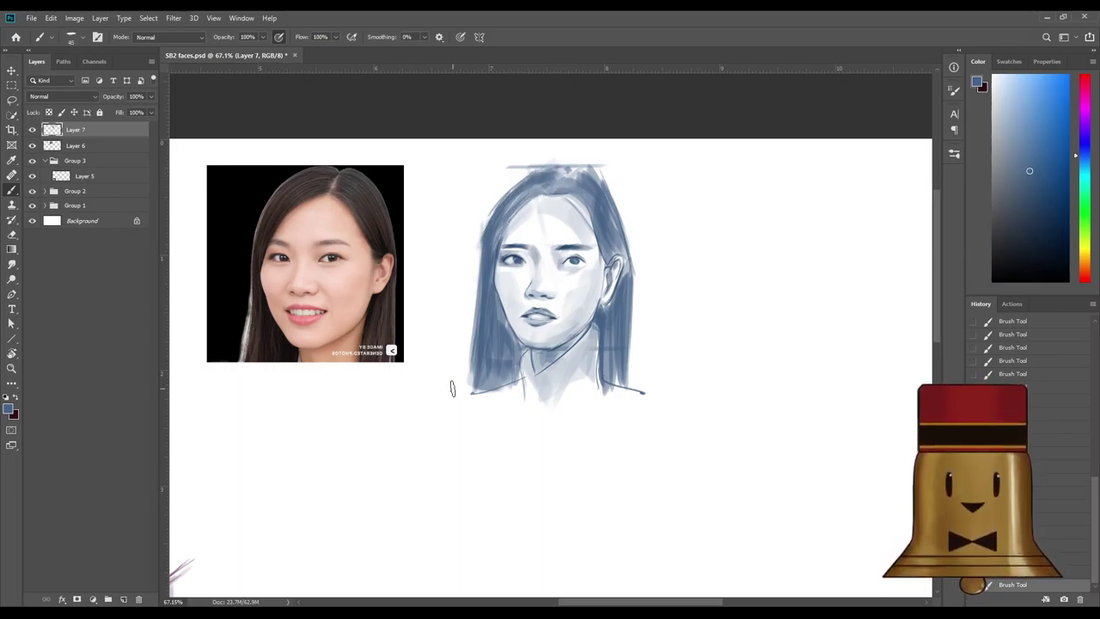
mouse_move(588, 179)
mouse_down()
mouse_move(602, 226)
mouse_move(580, 184)
mouse_move(605, 226)
mouse_move(559, 186)
mouse_move(599, 193)
mouse_up()
drag(592, 170, 603, 189)
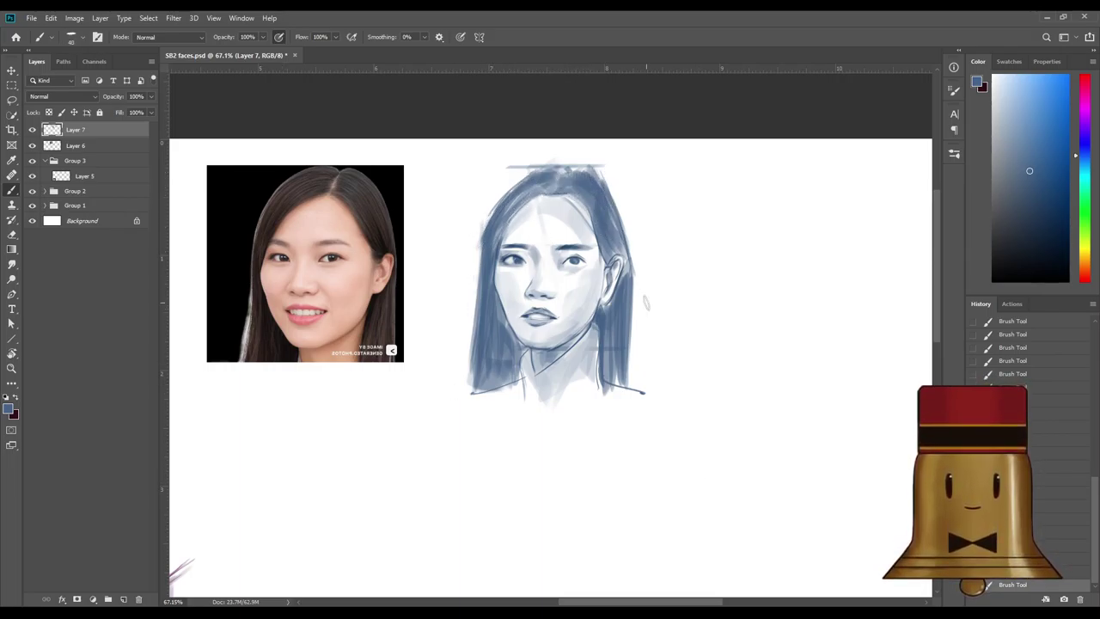
Smooth the forehead shading with sampled light tones and restate the hairline in blue.
key([)
key([)
alt+click(561, 222)
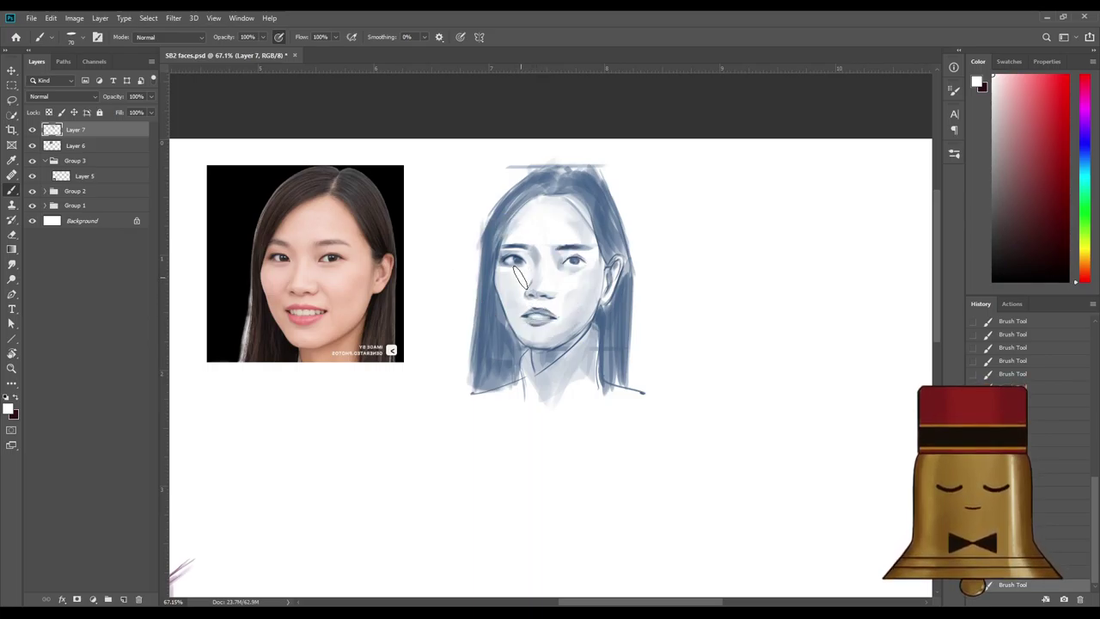
alt+click(572, 227)
alt+click(601, 247)
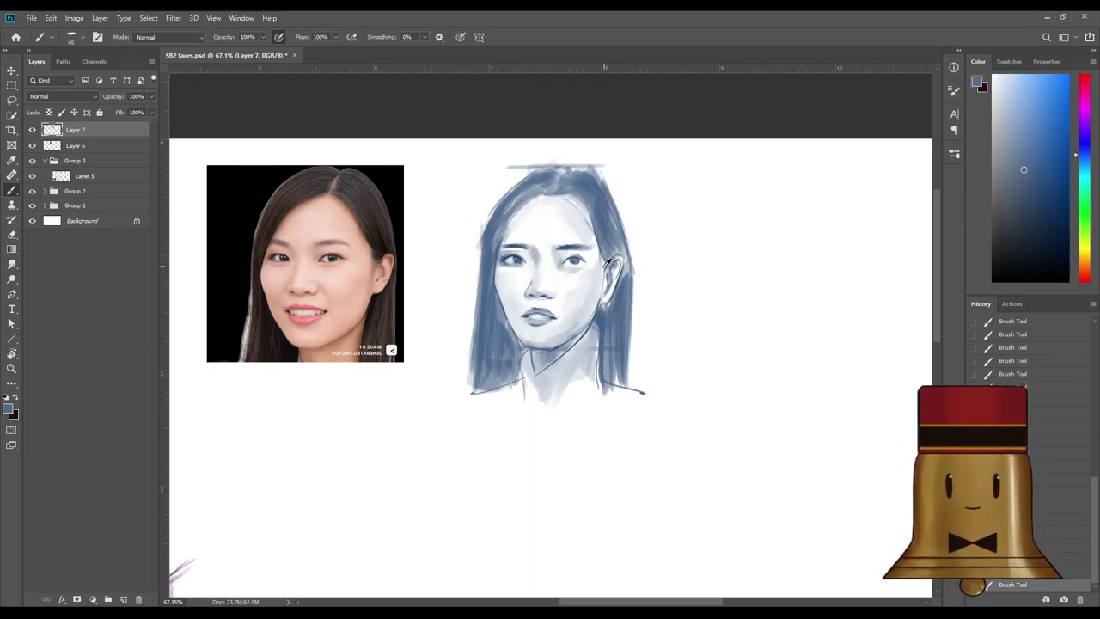
alt+click(524, 254)
Rework the irises in darker blue and place small white highlights in both eyes with a fine brush.
alt+click(685, 244)
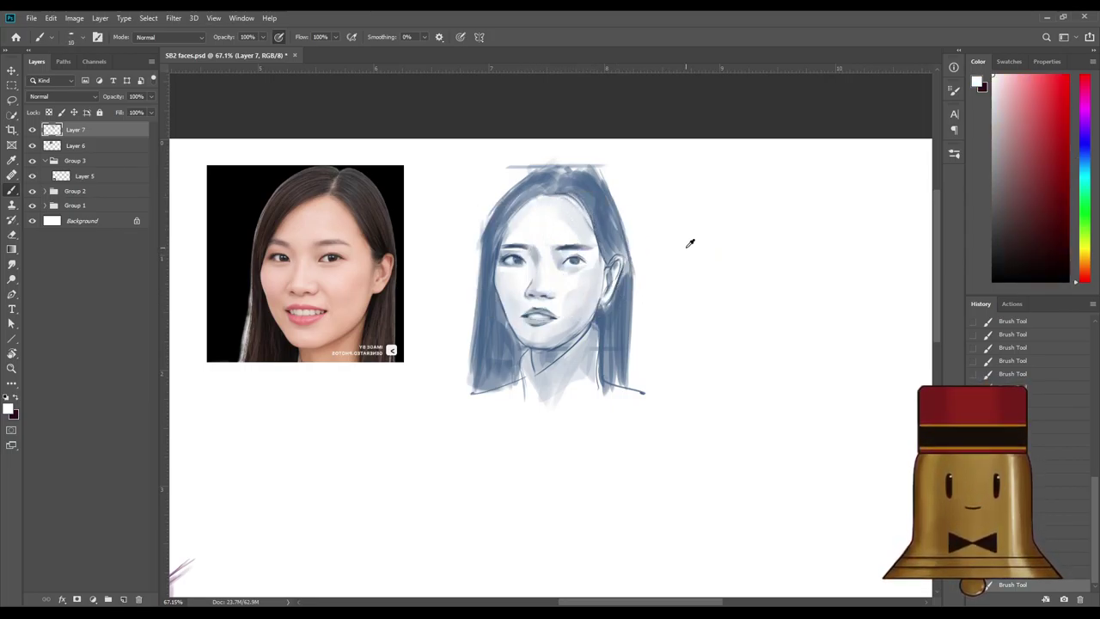
alt+click(573, 260)
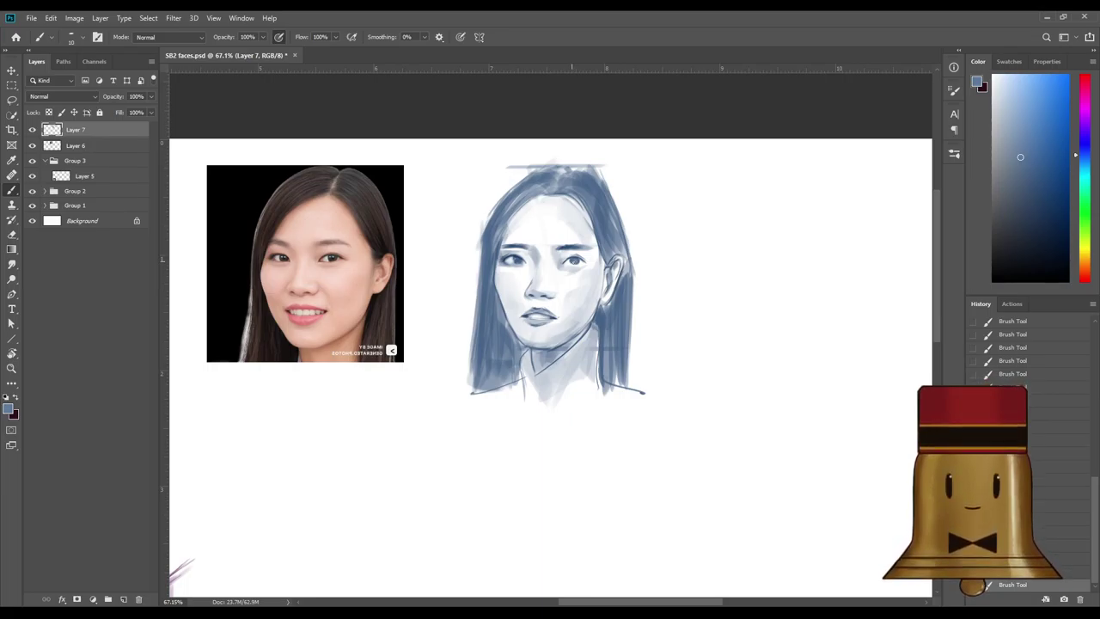
click(1054, 230)
key(ctrl+z)
key(x)
alt+click(575, 267)
alt+click(703, 237)
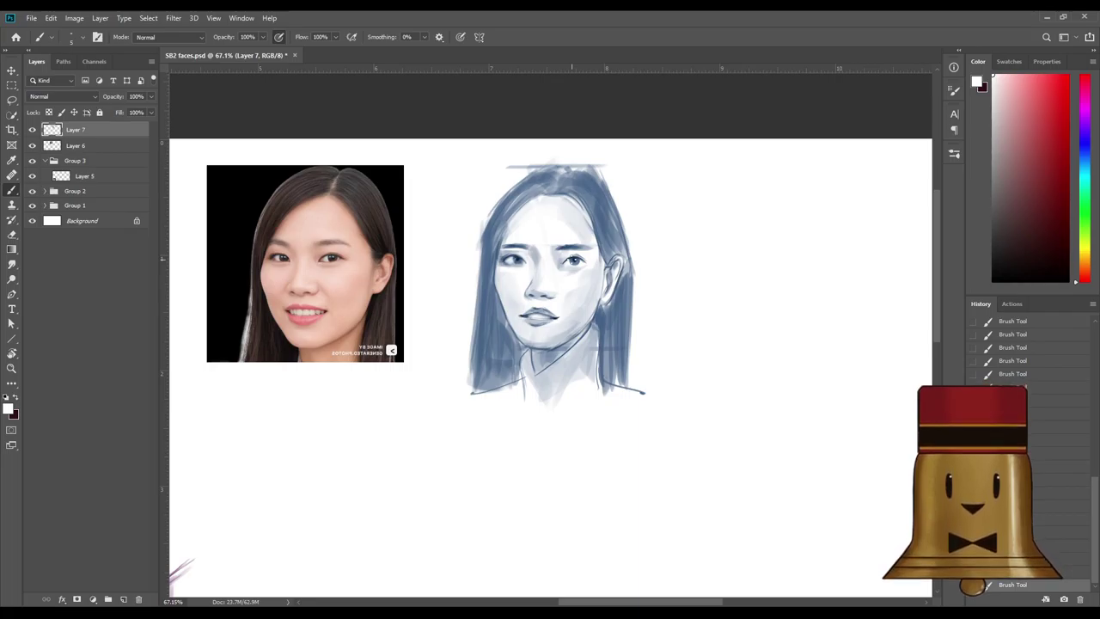
drag(572, 255, 576, 260)
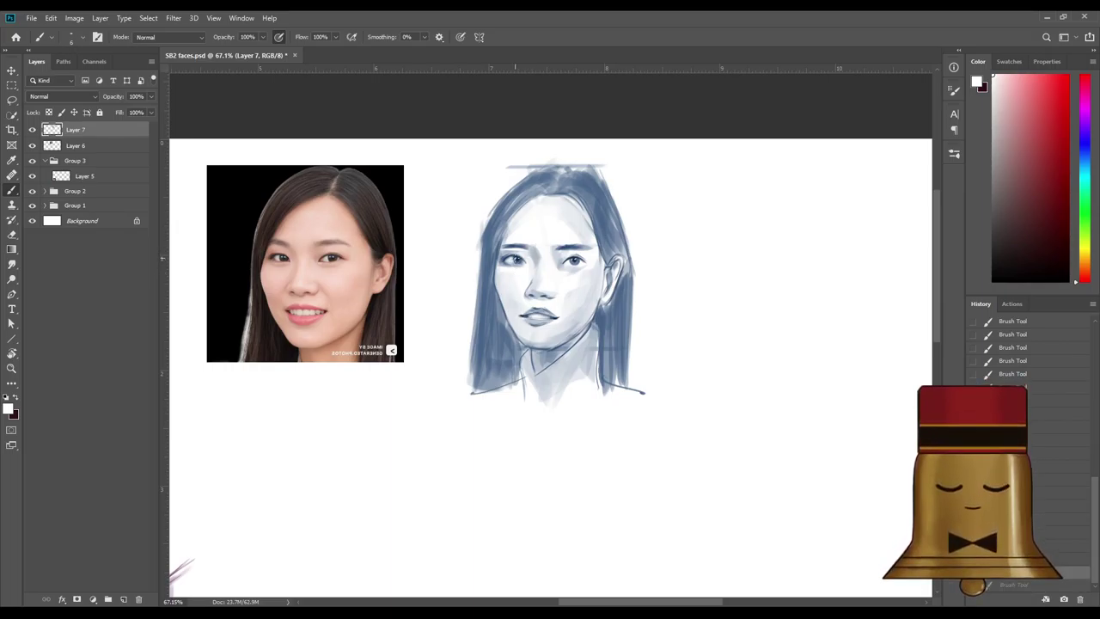
click(519, 258)
mouse_move(662, 256)
mouse_down()
mouse_move(577, 256)
mouse_move(661, 256)
mouse_up()
Paint a darker blue strand down the inner edge of the left hair beside the jaw, replacing the first attempt.
scroll(655, 190, up, 2)
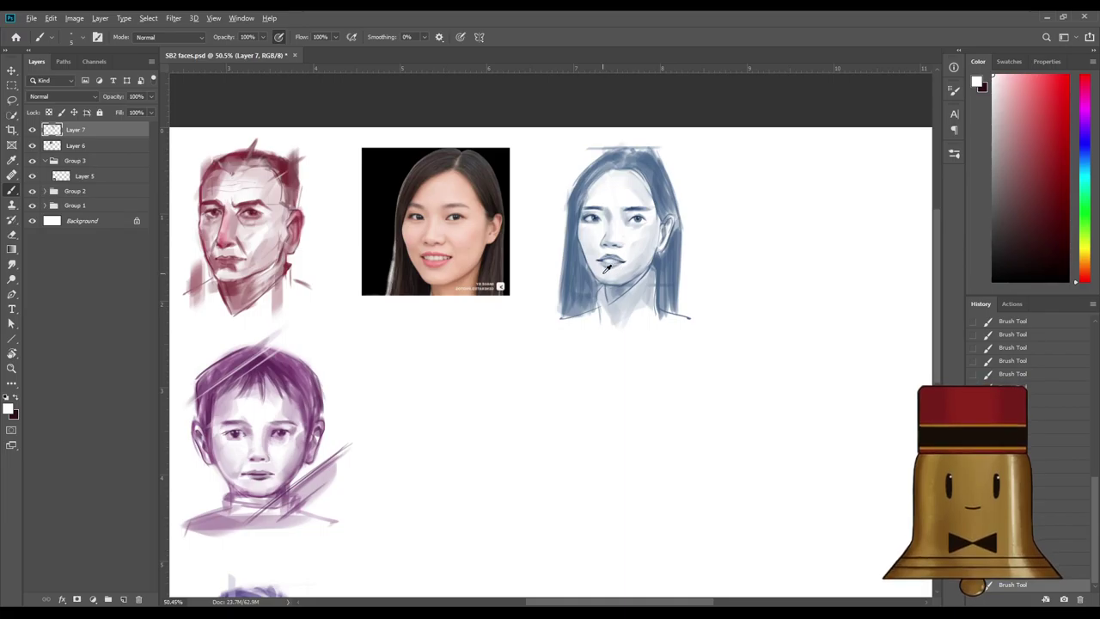
alt+click(664, 260)
drag(1018, 200, 1032, 204)
key(])
key(])
key(])
key(])
key(])
mouse_move(582, 248)
mouse_down()
mouse_move(578, 318)
mouse_move(586, 296)
mouse_up()
key(ctrl+z)
drag(586, 267, 587, 298)
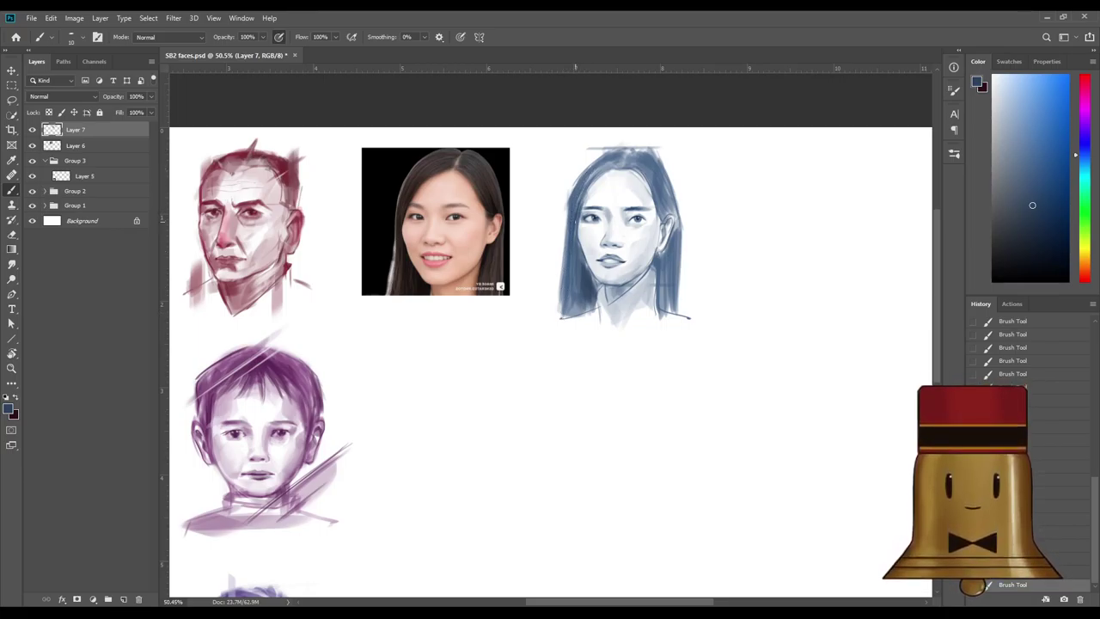
Layer dark blue strands along the outer hair on both sides, from the crown down to the shoulders.
alt+click(605, 163)
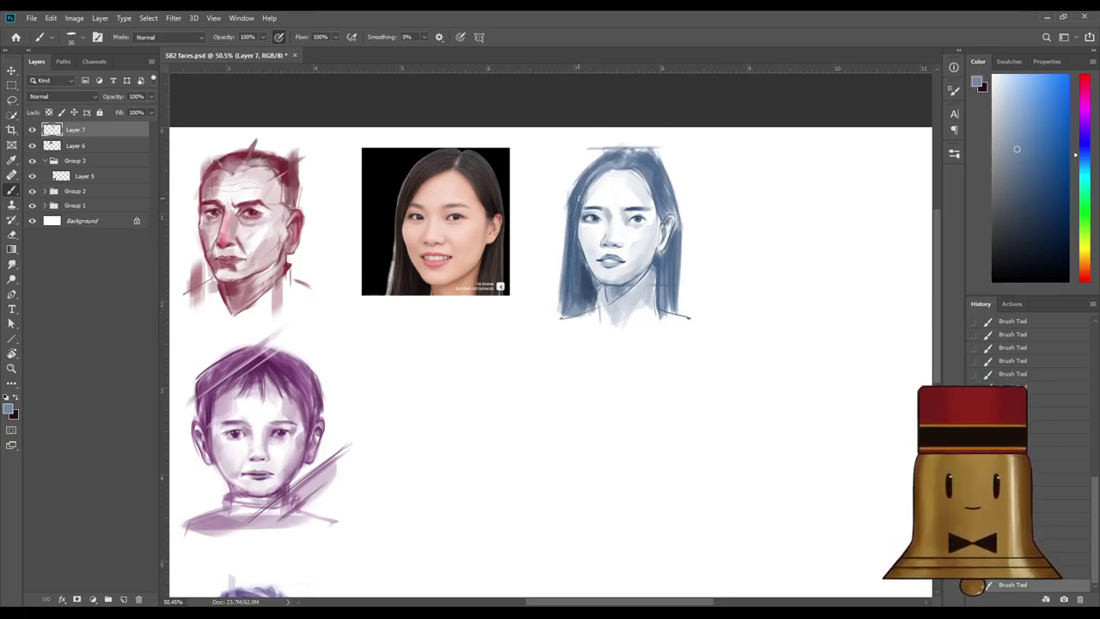
alt+click(589, 283)
key([)
mouse_move(605, 158)
mouse_down()
mouse_move(568, 228)
mouse_move(563, 288)
mouse_up()
drag(567, 227, 560, 313)
drag(655, 151, 681, 214)
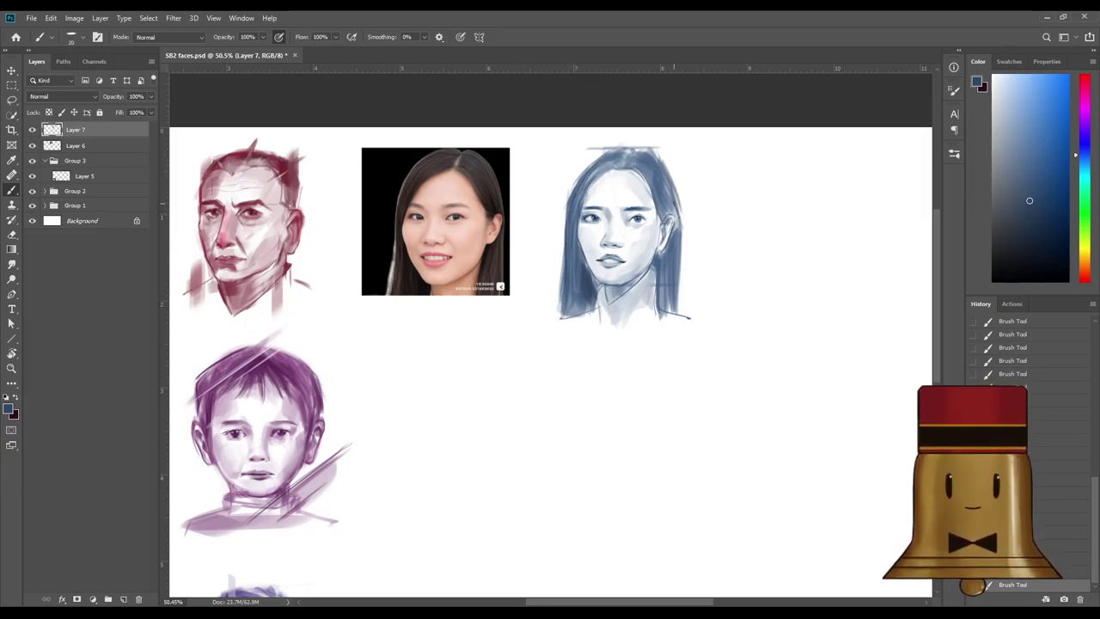
drag(666, 171, 682, 313)
Deepen the crown left of the parting with dark blue strokes and erase the stray horizontal line above the head.
key([)
mouse_move(618, 150)
mouse_down()
mouse_move(632, 151)
mouse_move(589, 170)
mouse_move(659, 157)
mouse_move(589, 176)
mouse_move(576, 201)
mouse_up()
scroll(579, 354, down, 3)
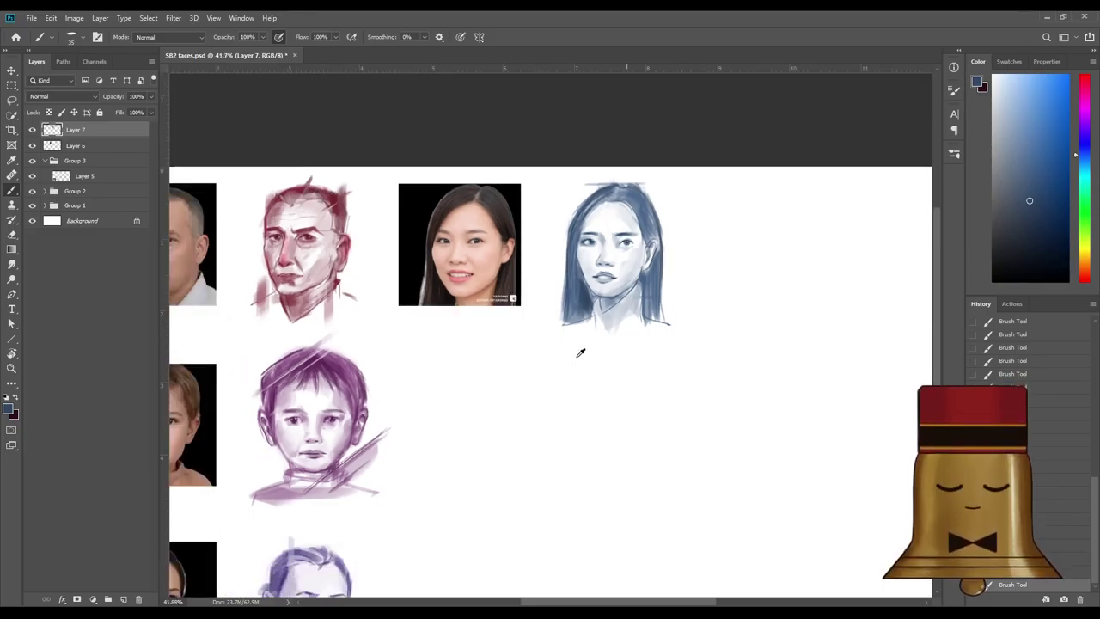
scroll(570, 275, up, 3)
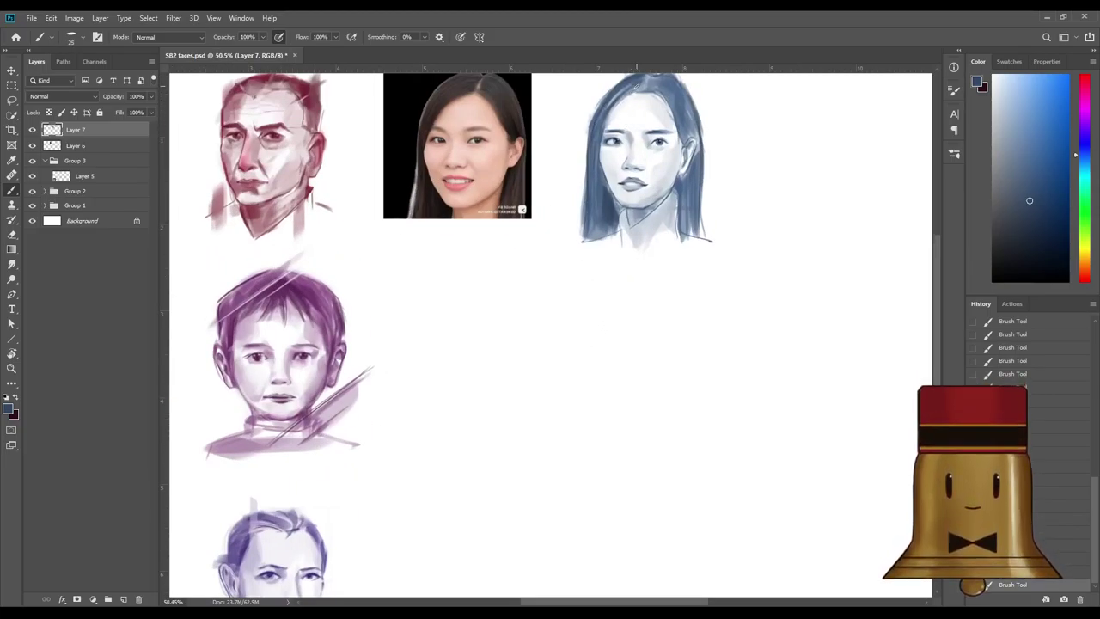
drag(633, 89, 604, 127)
scroll(538, 292, down, 4)
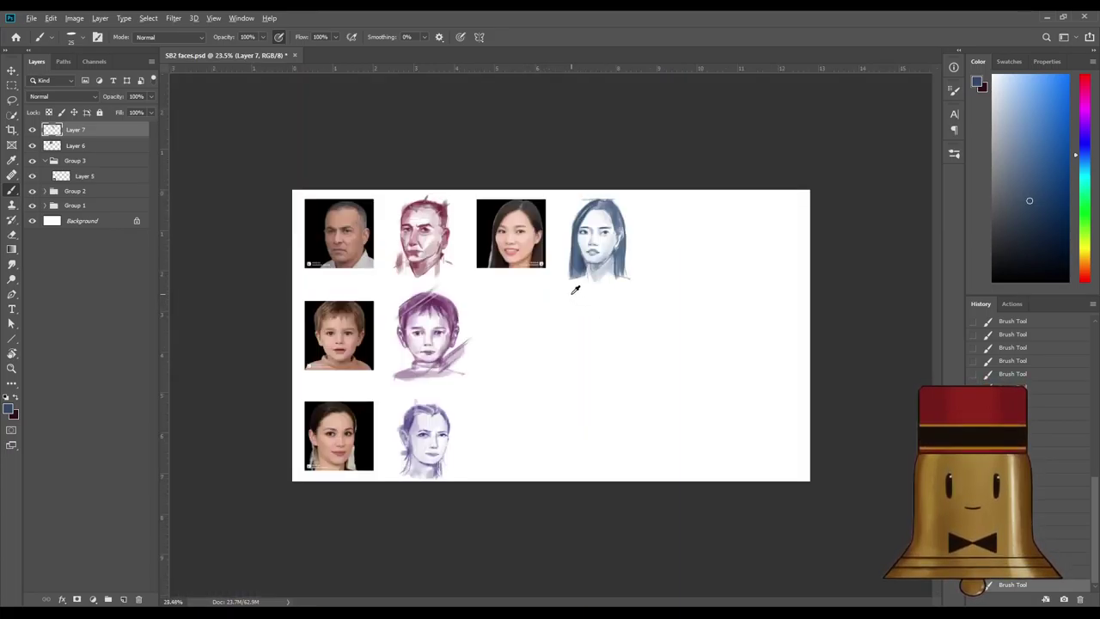
scroll(577, 292, up, 3)
scroll(592, 275, up, 1)
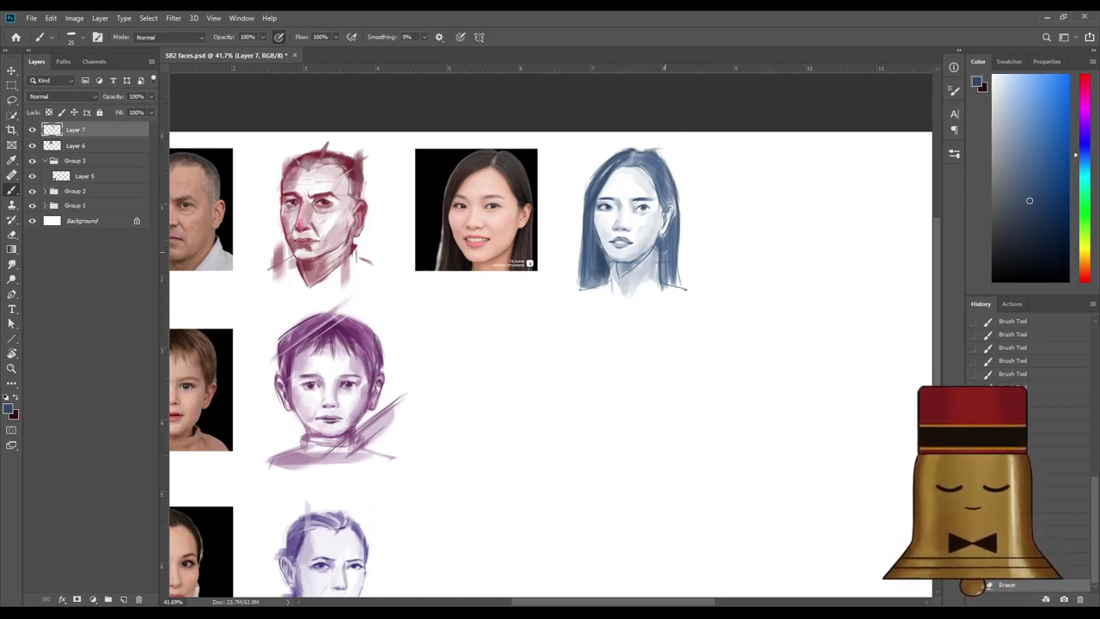
alt+click(676, 258)
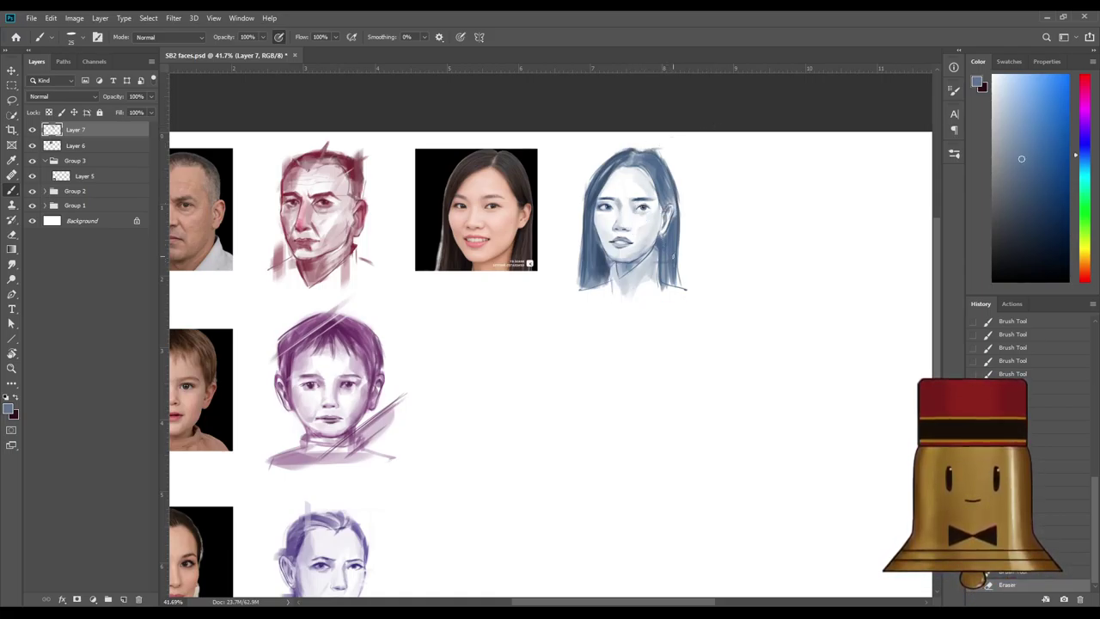
alt+click(668, 245)
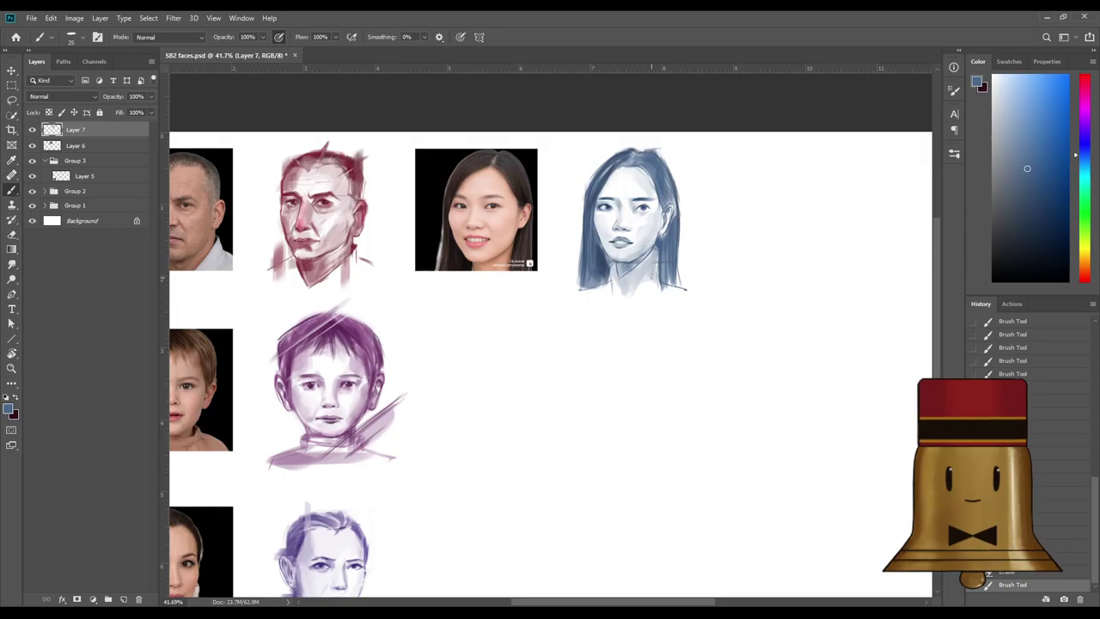
key(ctrl+z)
Cut white streaks into the lower left hair, undoing the trial streaks through the crown and right hair.
alt+click(602, 144)
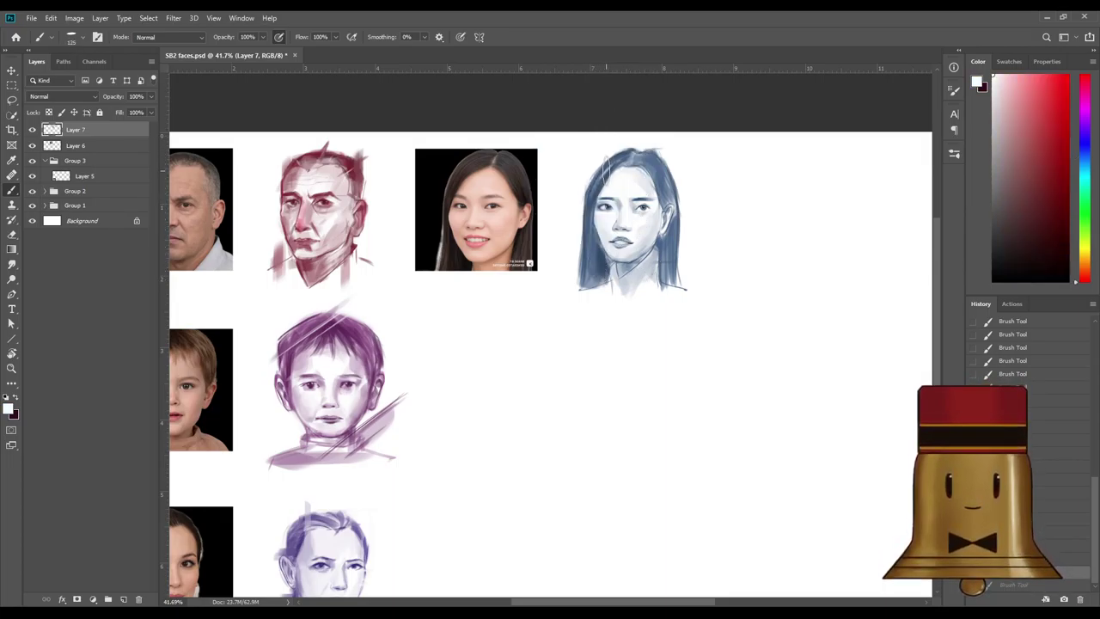
drag(607, 148, 605, 205)
key(ctrl+z)
drag(671, 164, 673, 283)
key(ctrl+z)
drag(579, 241, 582, 280)
alt+click(592, 289)
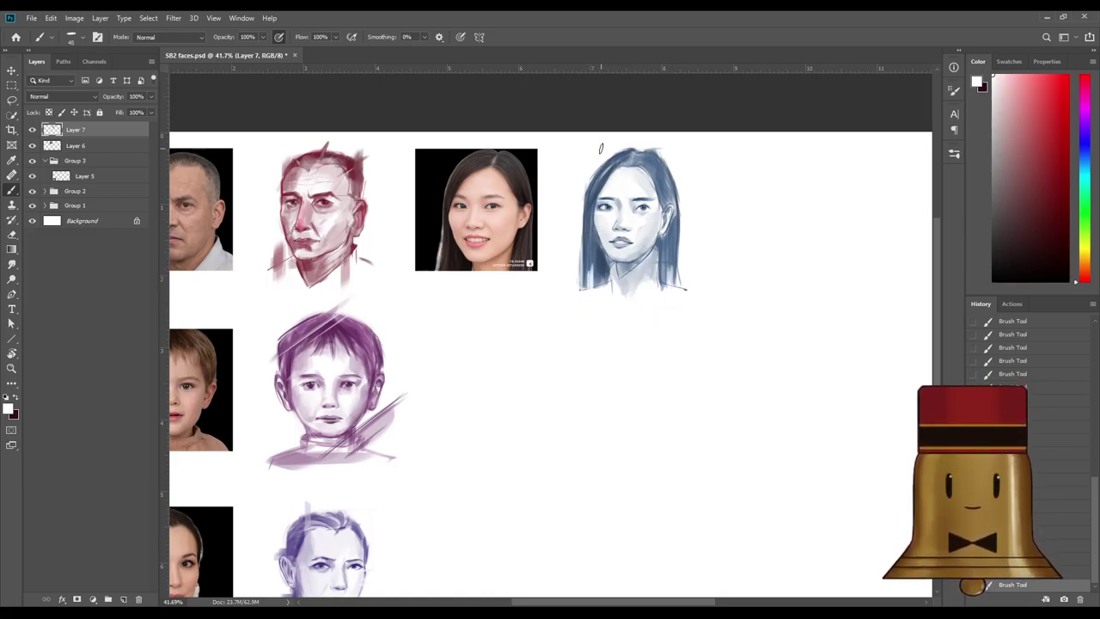
key(ctrl+z)
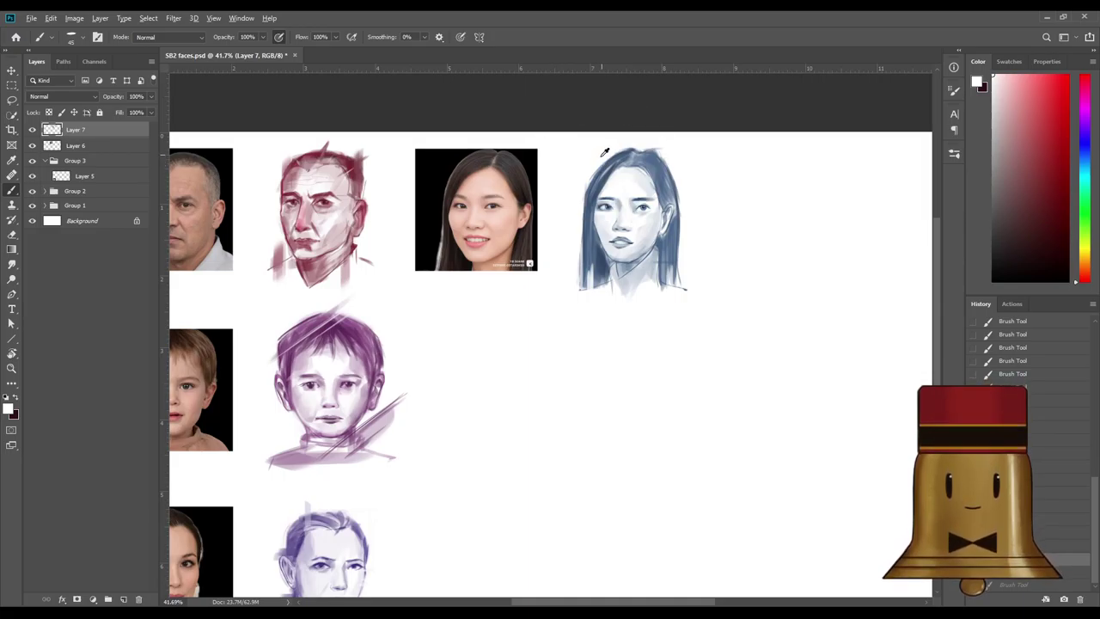
Add a sampled mid-blue streak at the upper left of the hair, crossing the outline of the head.
alt+click(608, 163)
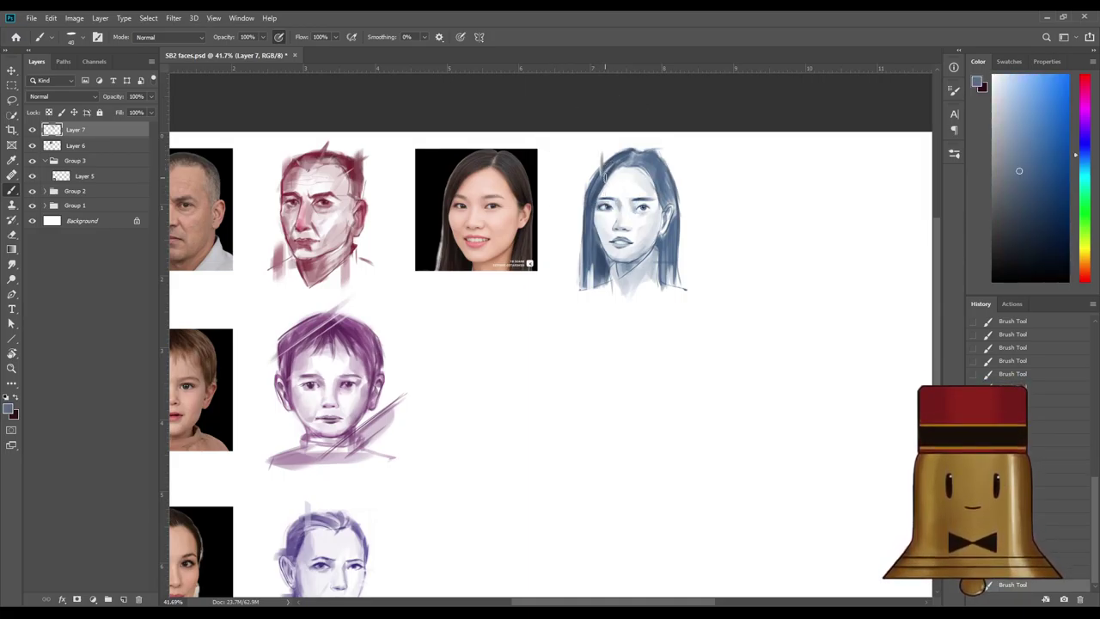
drag(603, 146, 596, 174)
alt+click(601, 174)
Add a mid-blue strand to the right hair and cut white streaks through its lower and upper parts.
alt+click(675, 243)
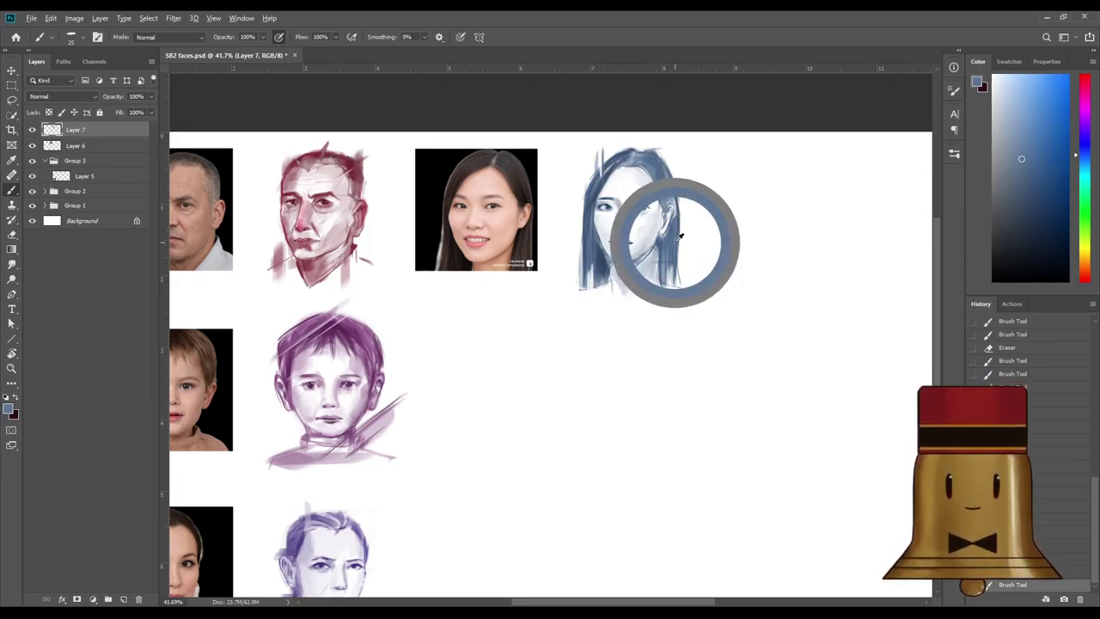
mouse_move(680, 223)
mouse_down()
mouse_move(683, 274)
mouse_move(671, 268)
mouse_move(671, 282)
mouse_up()
alt+click(687, 228)
drag(672, 244, 671, 285)
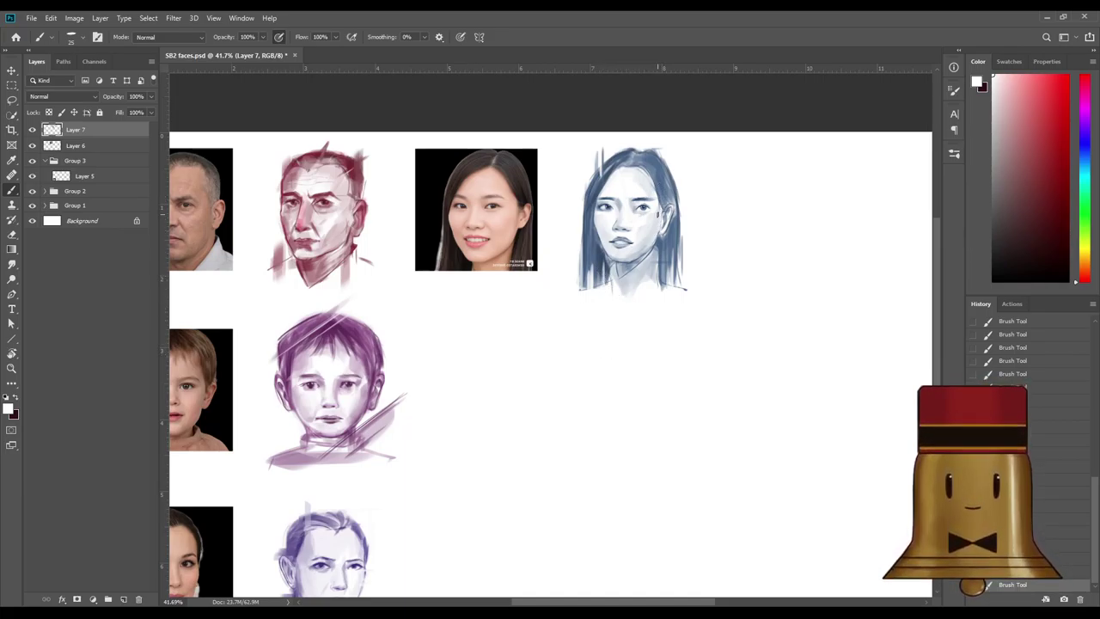
alt+click(661, 140)
mouse_move(660, 153)
mouse_down()
mouse_move(662, 271)
mouse_move(654, 189)
mouse_up()
Examine the blue portrait from several distances against its reference photo and the other sketches on the page.
scroll(635, 344, down, 4)
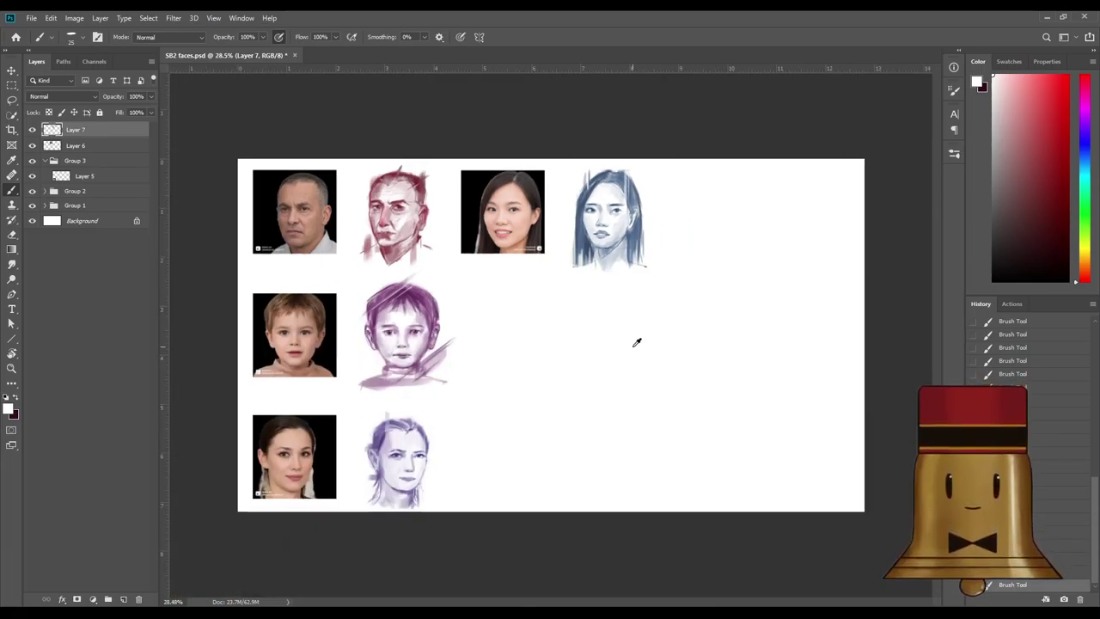
scroll(589, 319, up, 4)
scroll(589, 318, down, 5)
scroll(590, 319, up, 4)
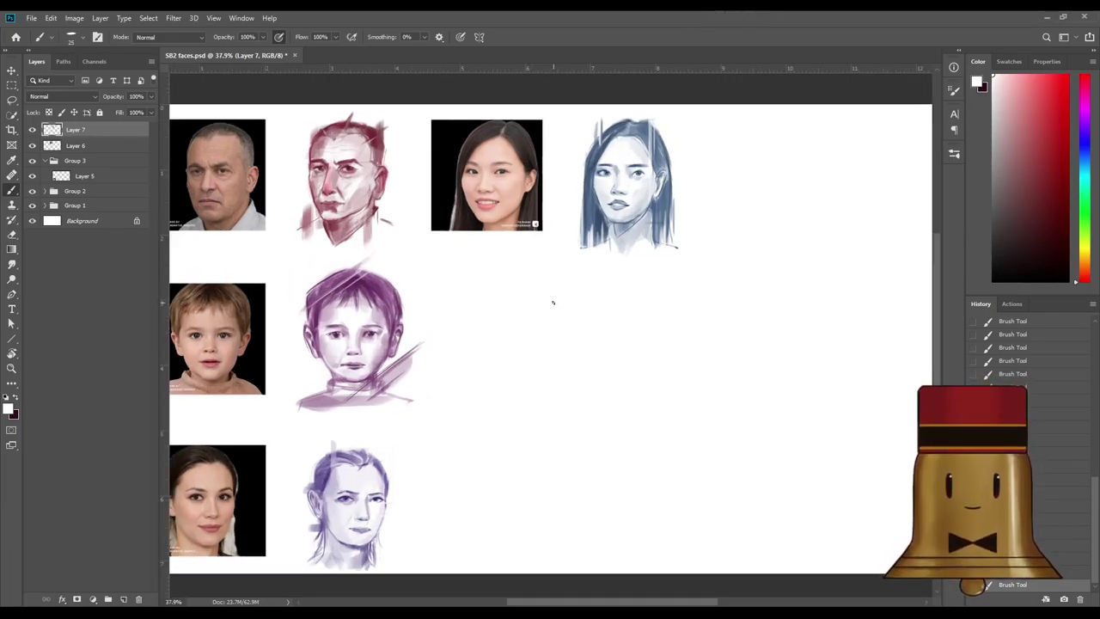
scroll(524, 275, down, 2)
scroll(522, 272, up, 1)
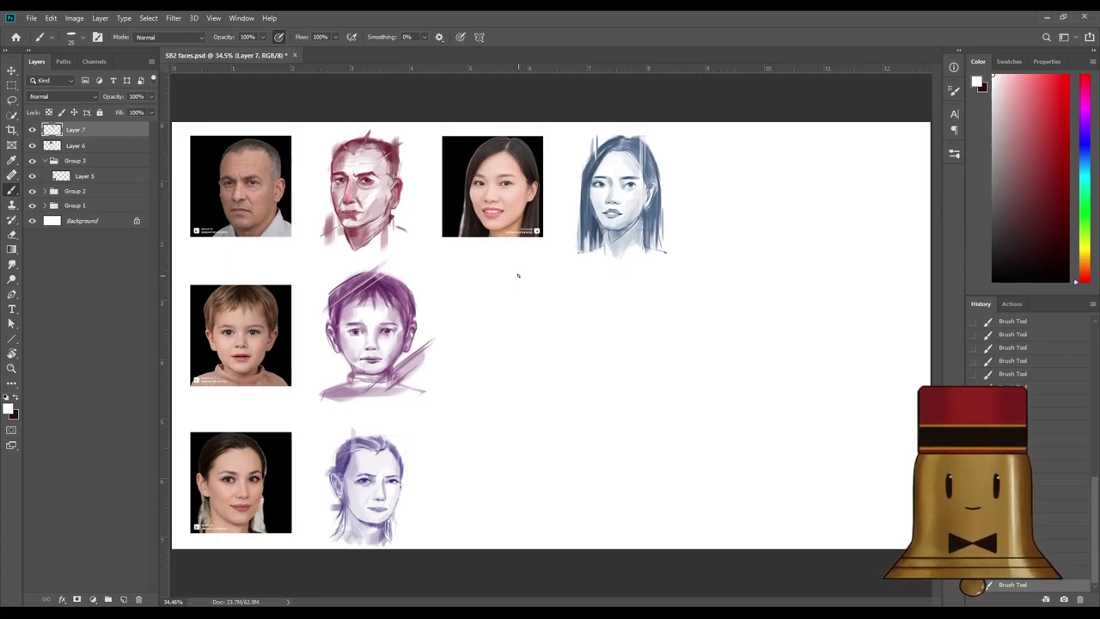
scroll(600, 331, up, 1)
scroll(600, 331, down, 1)
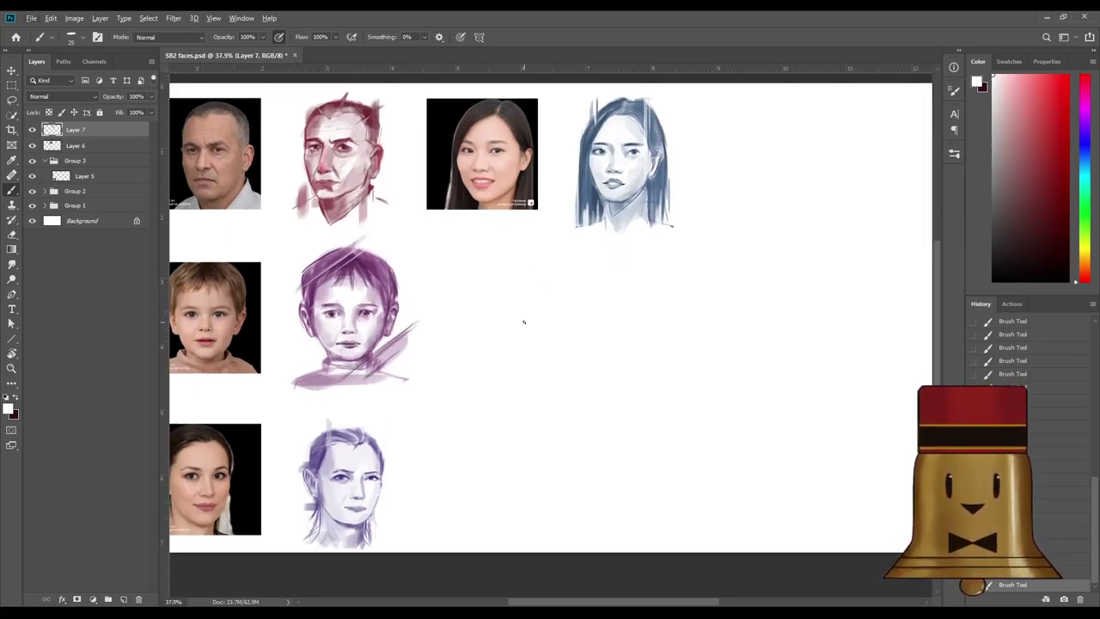
scroll(588, 354, up, 1)
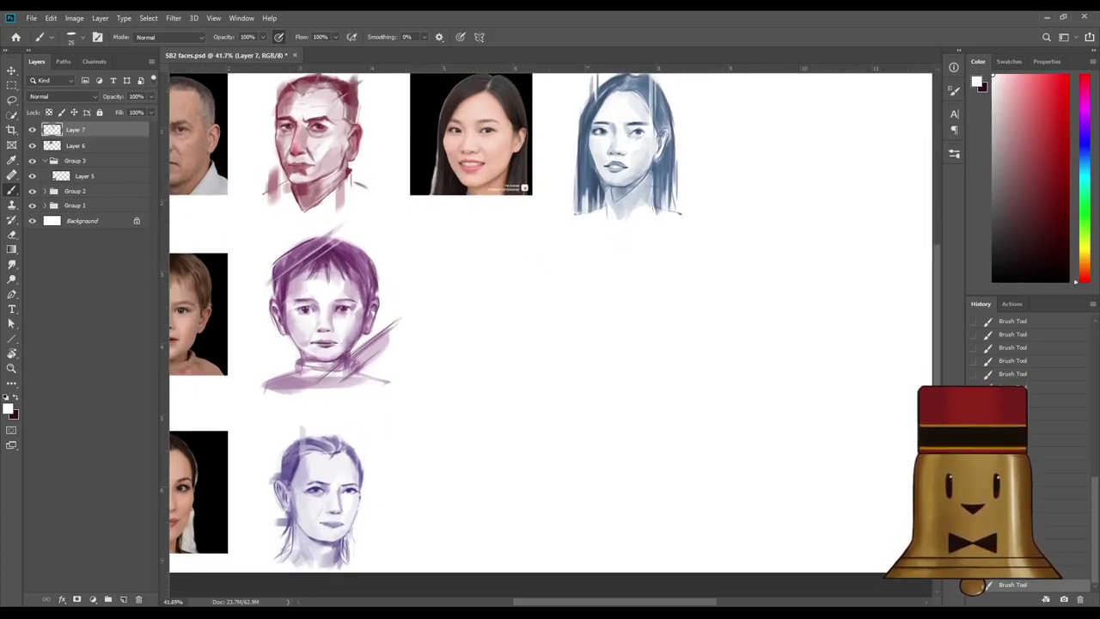
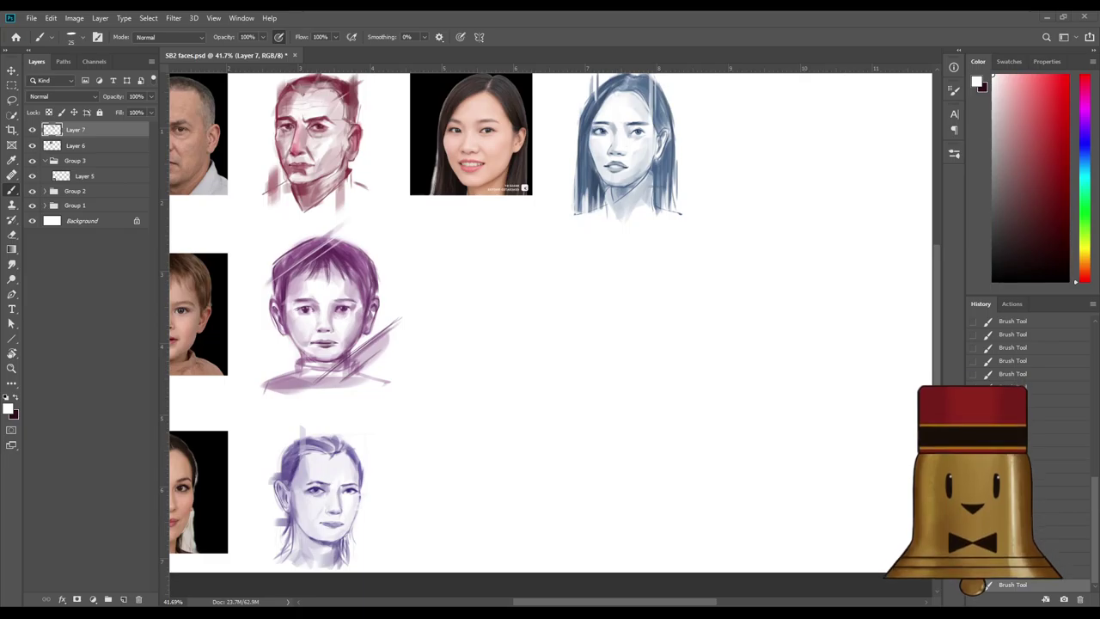
Paste the bearded man's reference photo onto the page and place it directly below the dark-haired woman's photo.
click(12, 101)
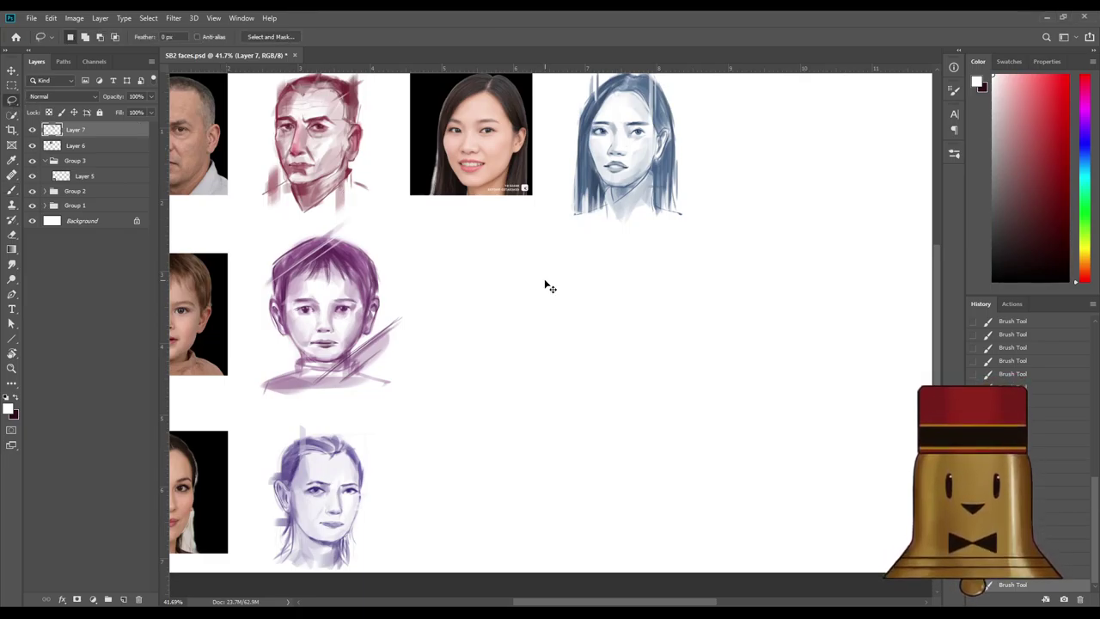
key(ctrl+v)
key(ctrl+t)
mouse_move(542, 338)
mouse_down()
mouse_move(470, 330)
mouse_move(462, 341)
mouse_move(463, 326)
mouse_up()
key(Return)
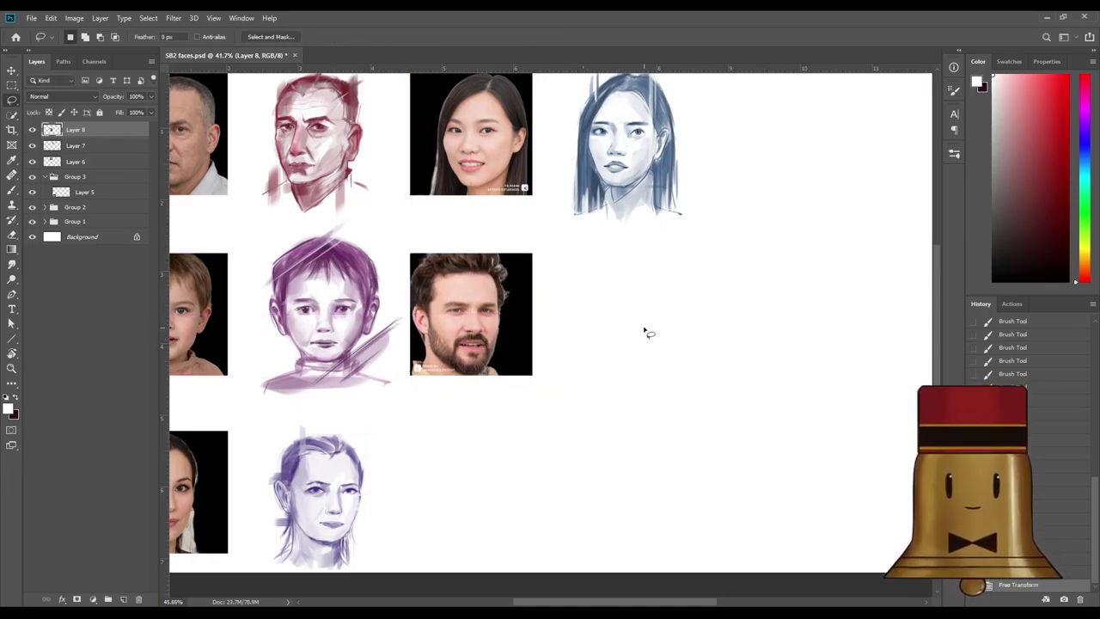
Add a new layer above the man's photo and group Layer 7 with Layer 6.
scroll(640, 326, up, 2)
scroll(628, 313, up, 1)
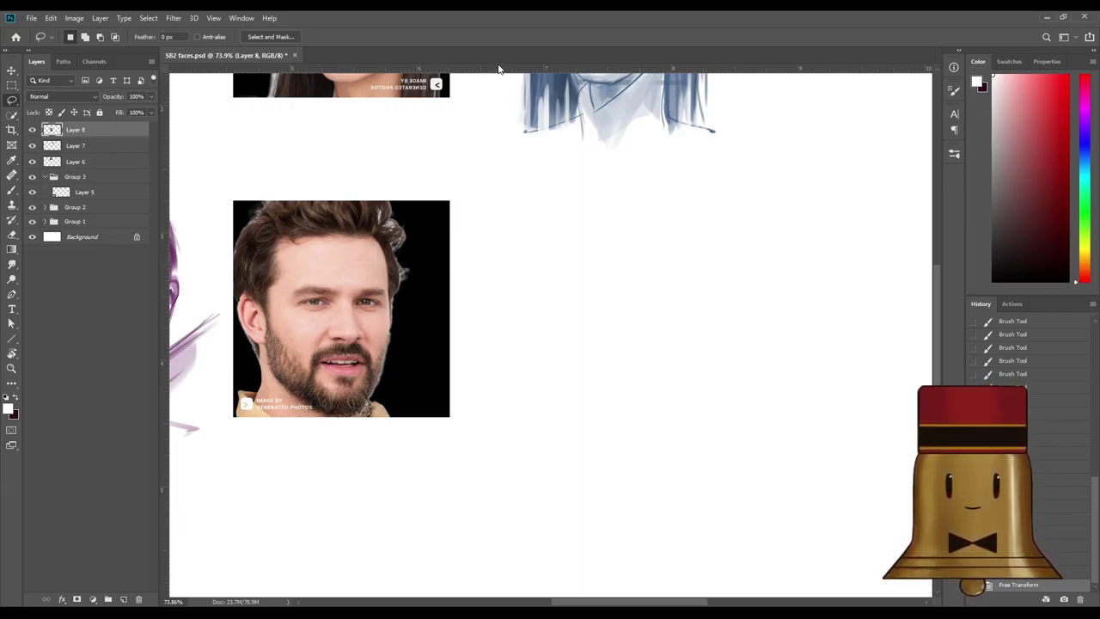
key(b)
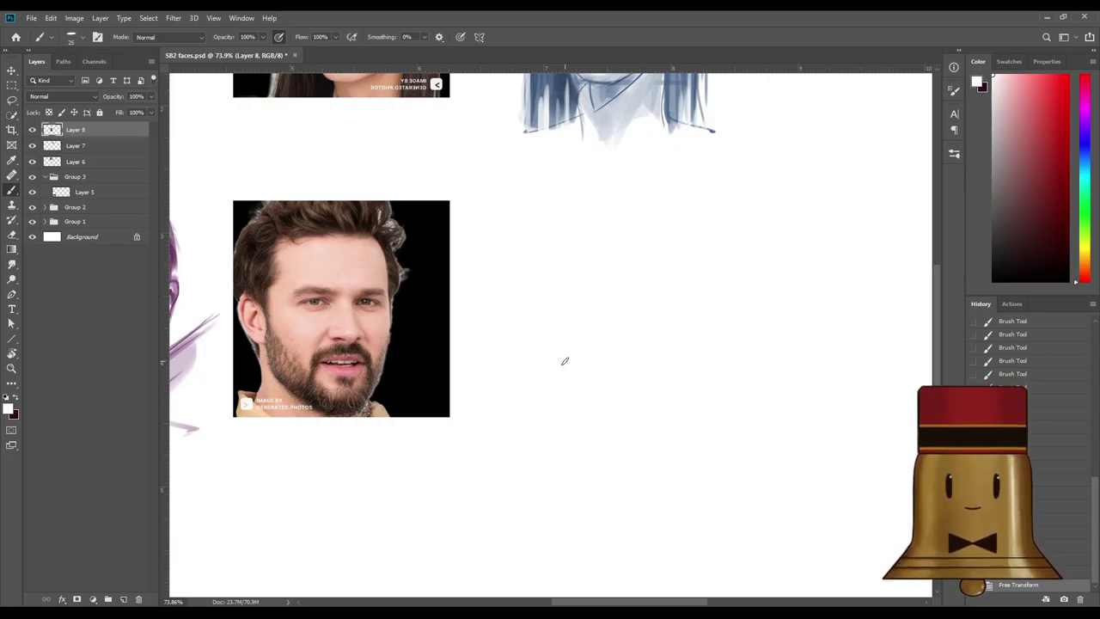
click(125, 599)
click(96, 163)
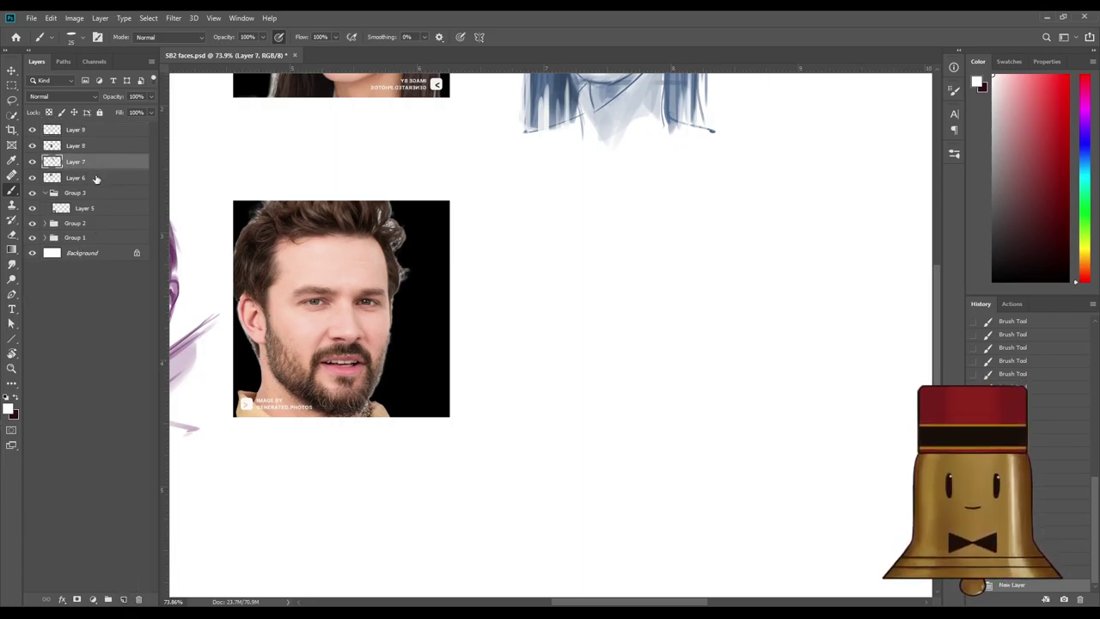
shift+click(99, 178)
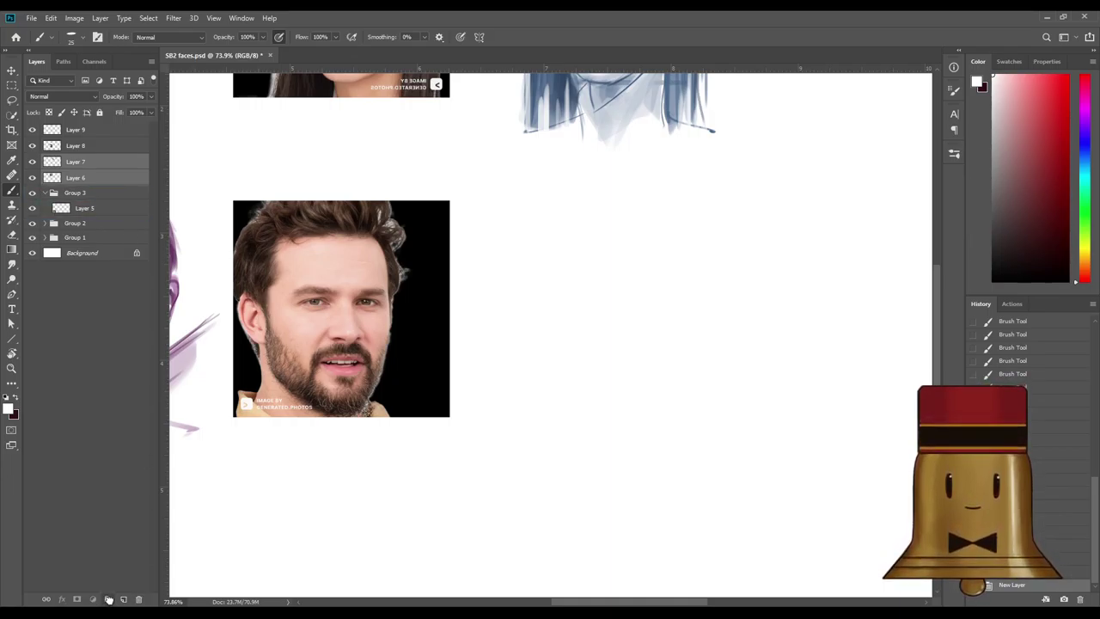
click(109, 599)
click(44, 161)
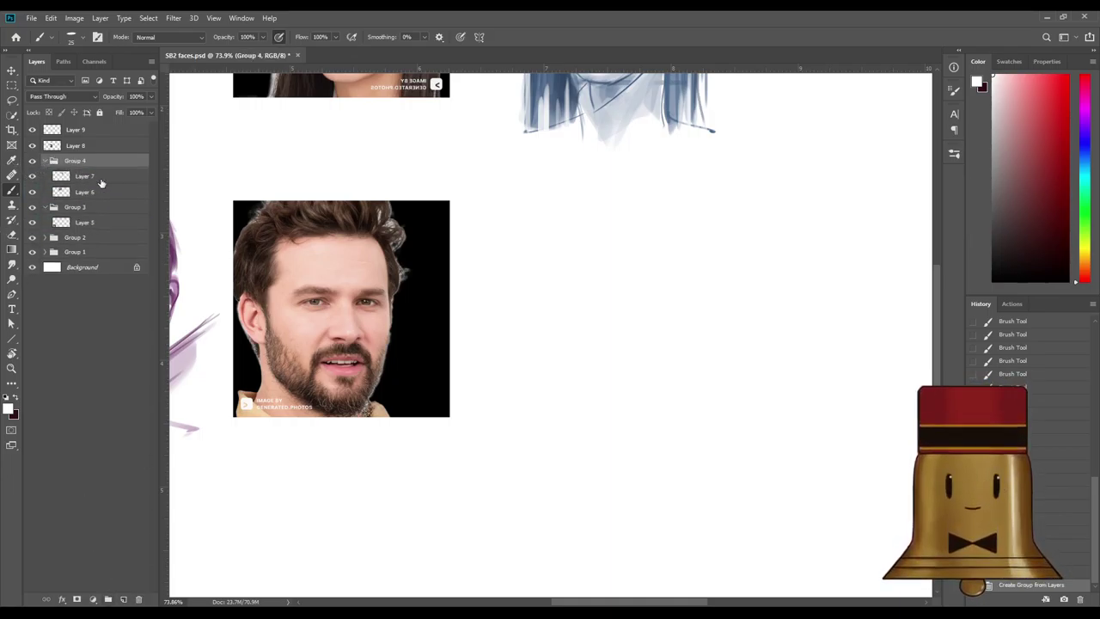
Select Layer 9 for painting and shift the blue sampled from the woman's hair to a medium teal green.
scroll(645, 265, down, 4)
scroll(744, 274, up, 2)
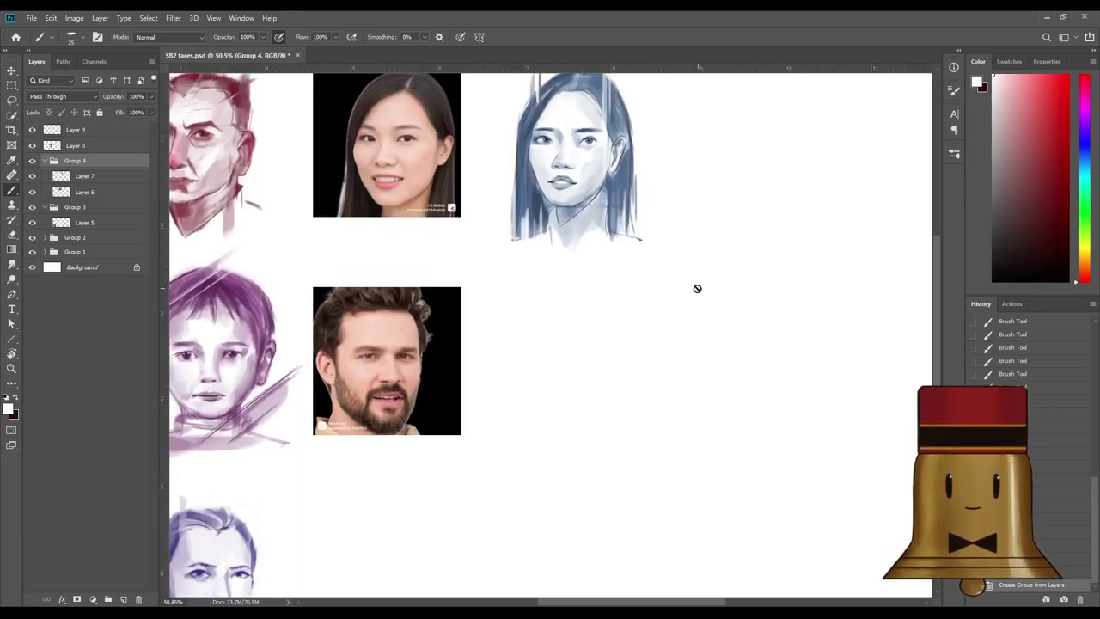
scroll(685, 297, up, 1)
scroll(614, 269, down, 1)
scroll(591, 264, down, 1)
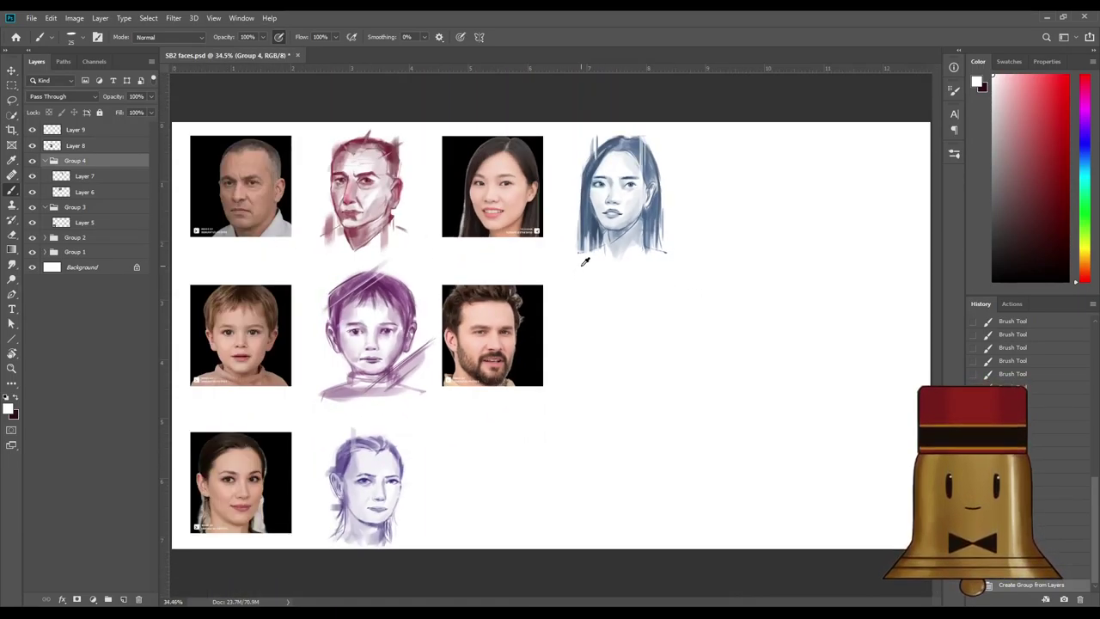
scroll(582, 260, up, 2)
scroll(606, 348, up, 1)
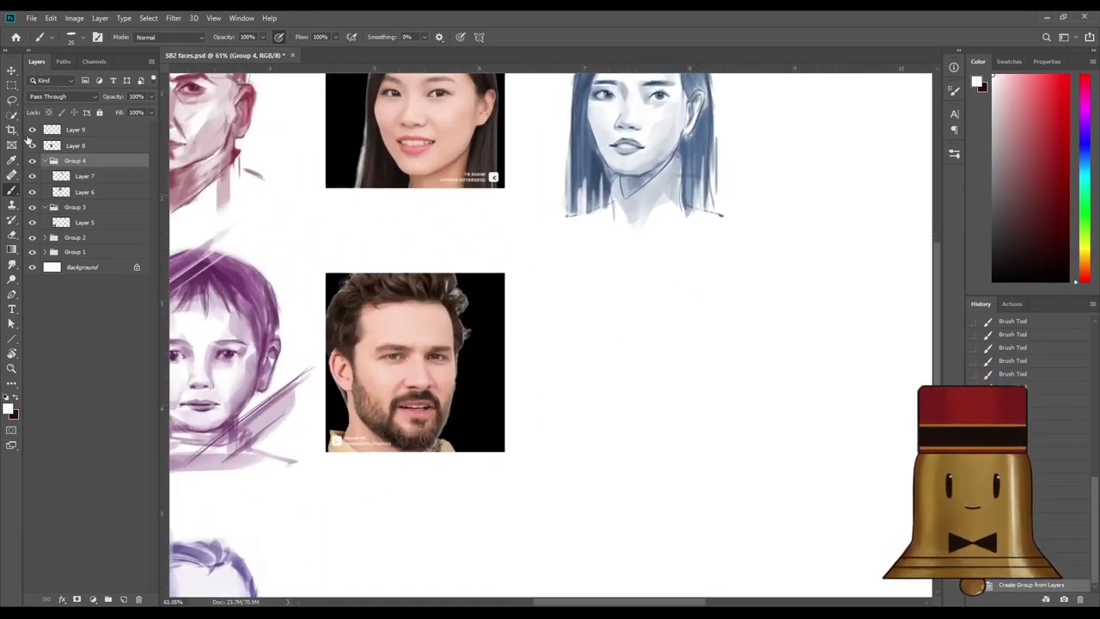
click(76, 129)
scroll(726, 313, up, 1)
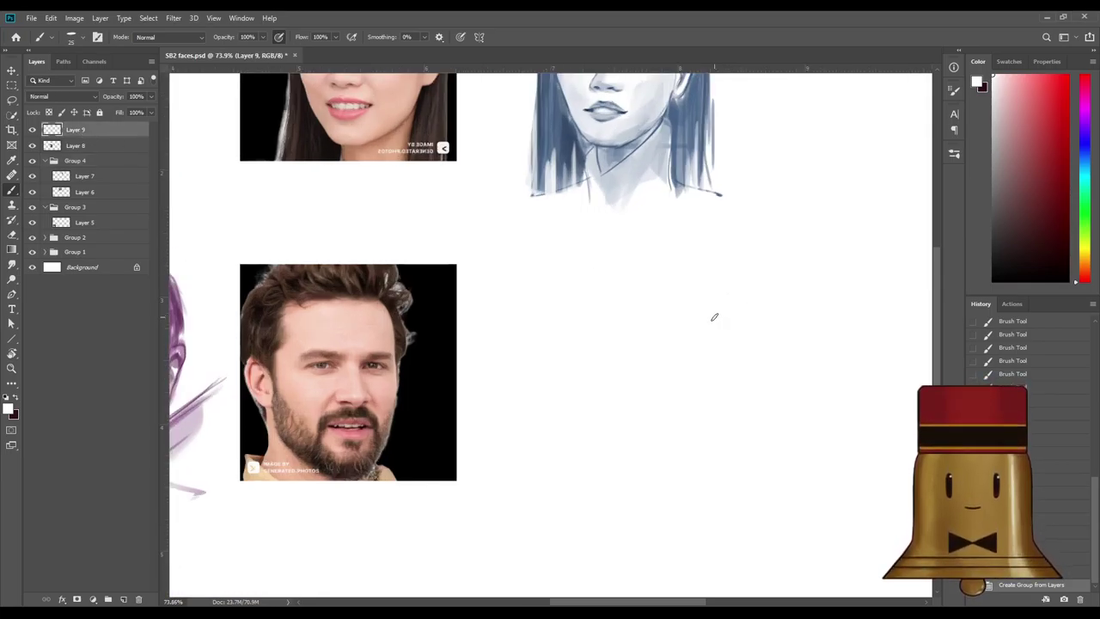
scroll(666, 361, down, 2)
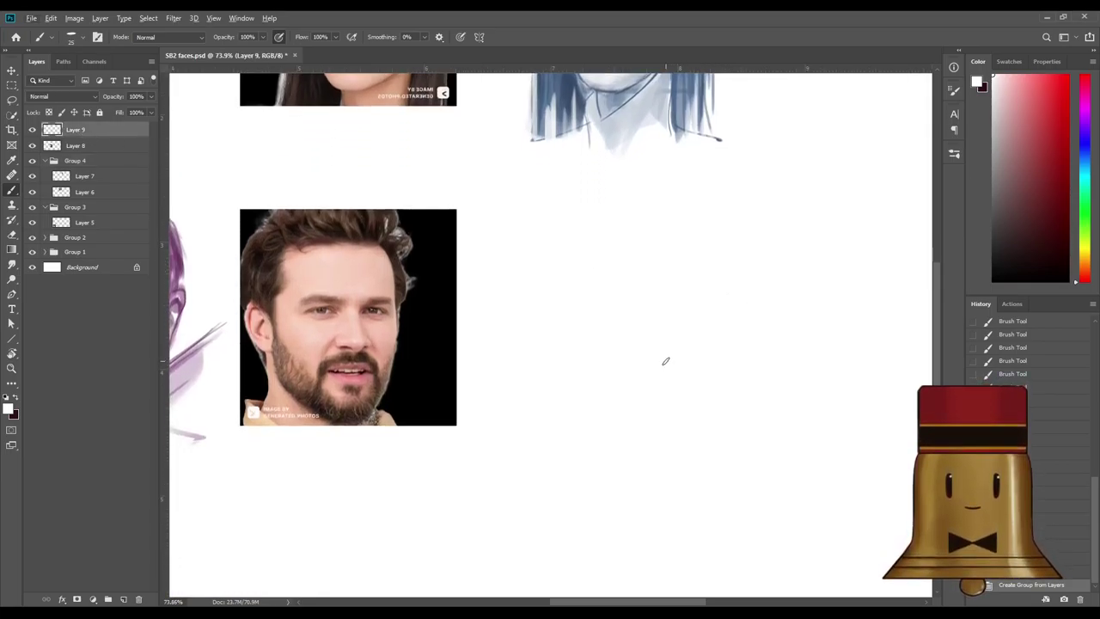
alt+click(581, 96)
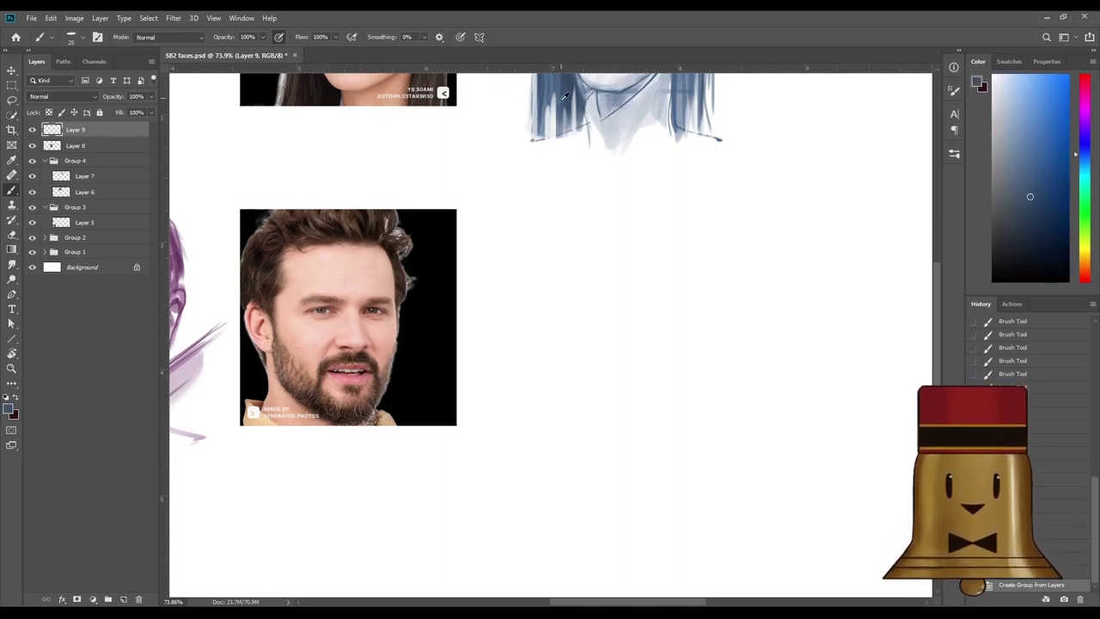
click(1083, 170)
mouse_move(1082, 168)
mouse_down()
mouse_move(1083, 177)
mouse_move(1048, 172)
mouse_up()
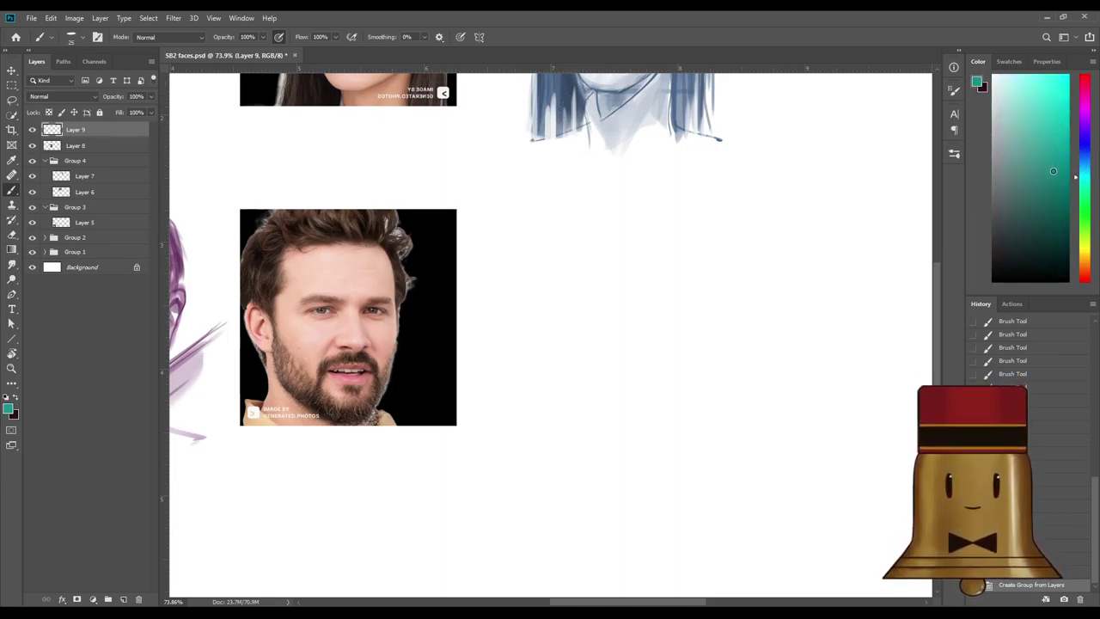
Mark the man's chin and hairline with short horizontal teal strokes beside his photo, undoing the stray vertical trial strokes.
drag(661, 185, 671, 284)
key(ctrl+z)
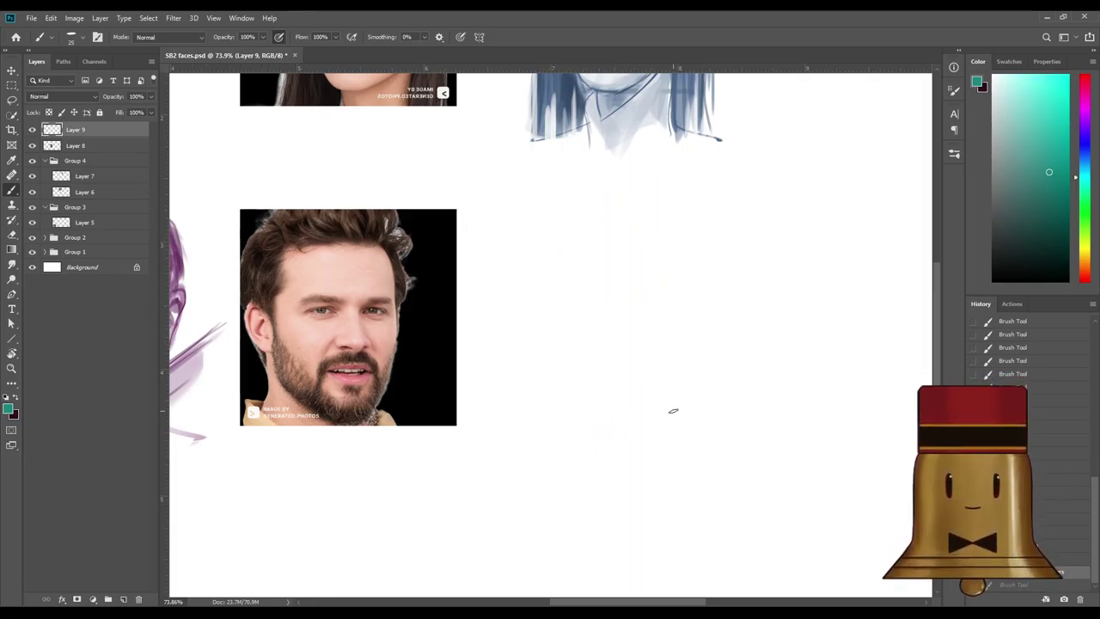
drag(570, 412, 666, 411)
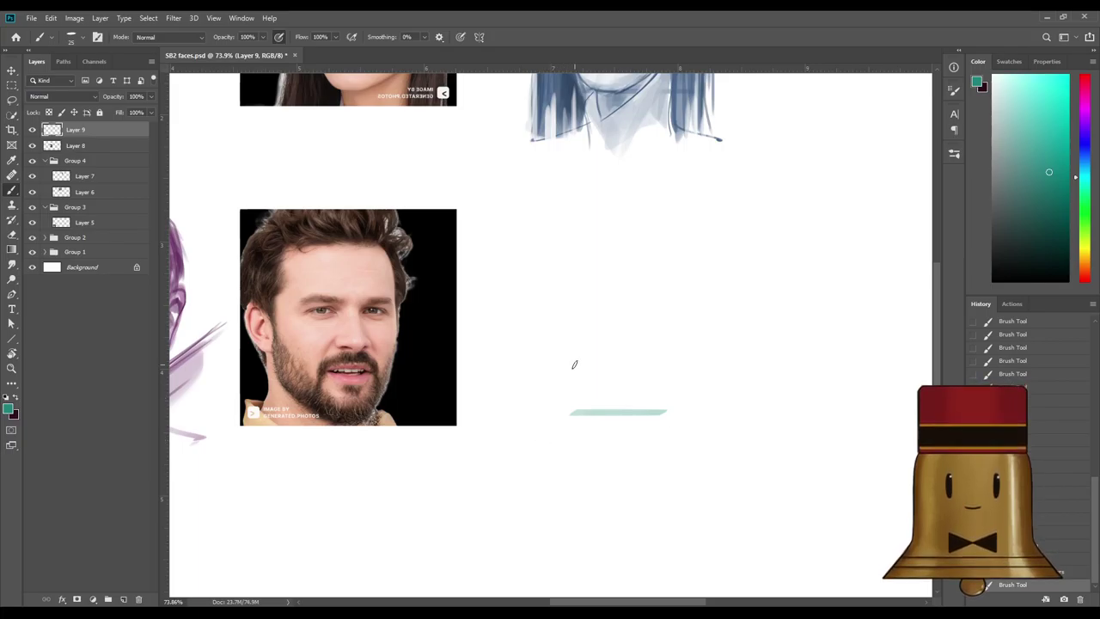
drag(655, 244, 572, 244)
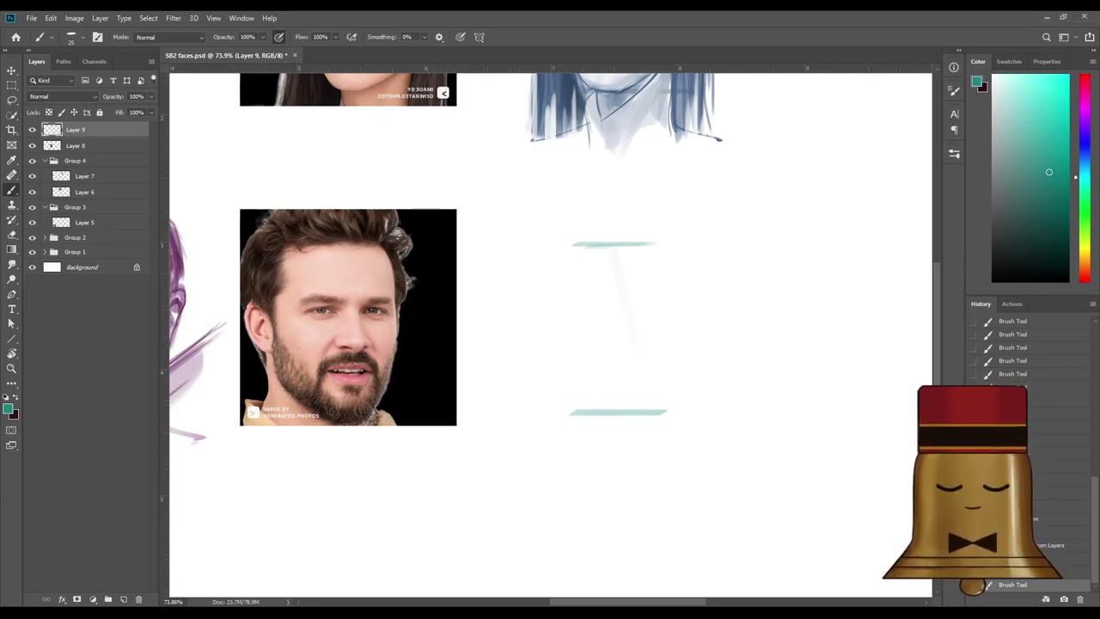
drag(669, 248, 671, 329)
key(ctrl+z)
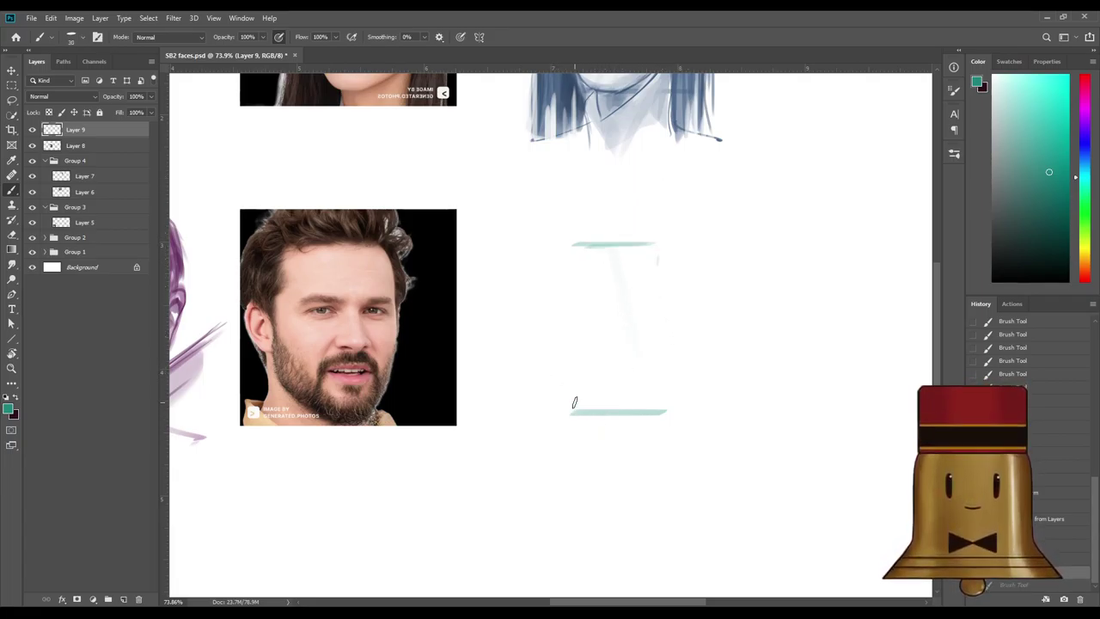
Enlarge the brush and block in the jaw corner and both sides of the man's head with light teal strokes.
key(bracketright)
key(bracketright)
key(bracketright)
key(bracketright)
key(bracketright)
key(bracketright)
key(bracketright)
key(bracketright)
key(bracketright)
drag(571, 399, 587, 405)
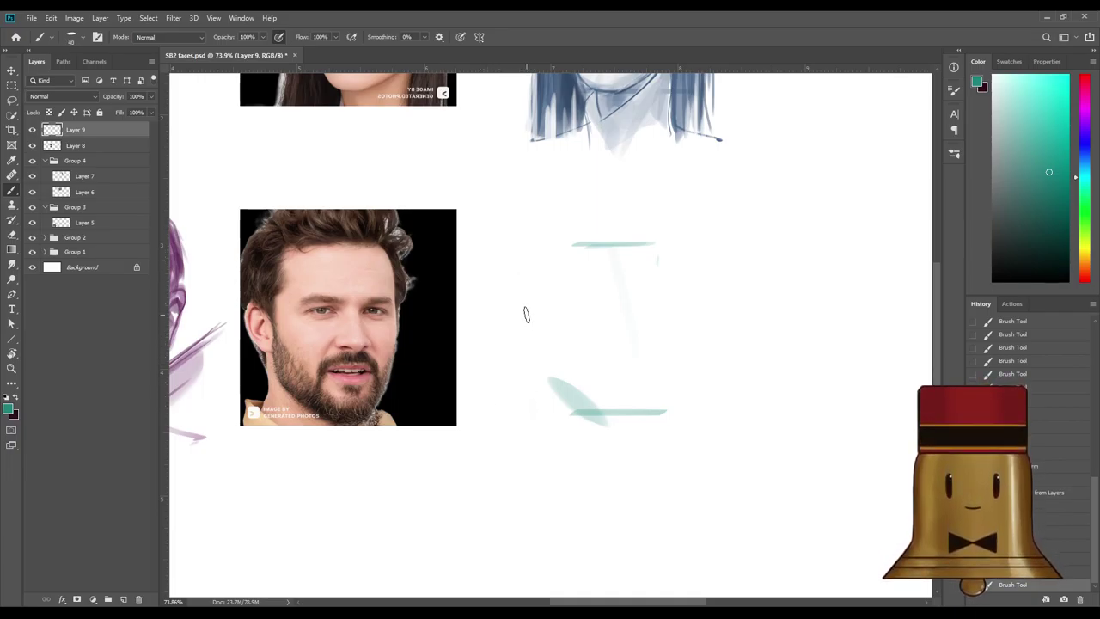
mouse_move(526, 240)
mouse_down()
mouse_move(529, 346)
mouse_move(548, 376)
mouse_up()
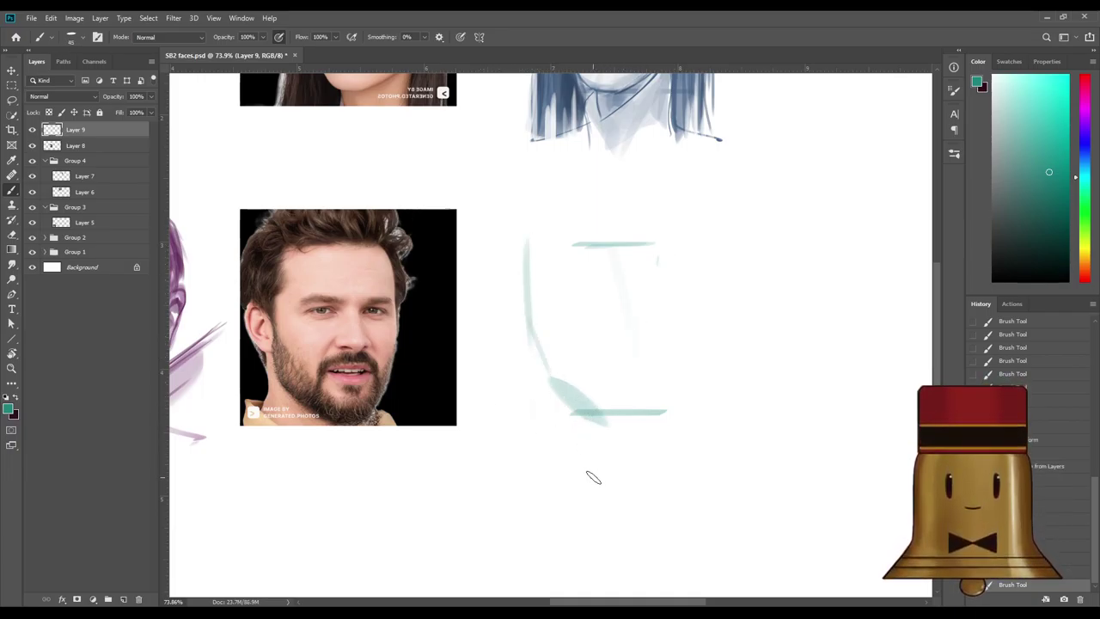
drag(672, 371, 663, 400)
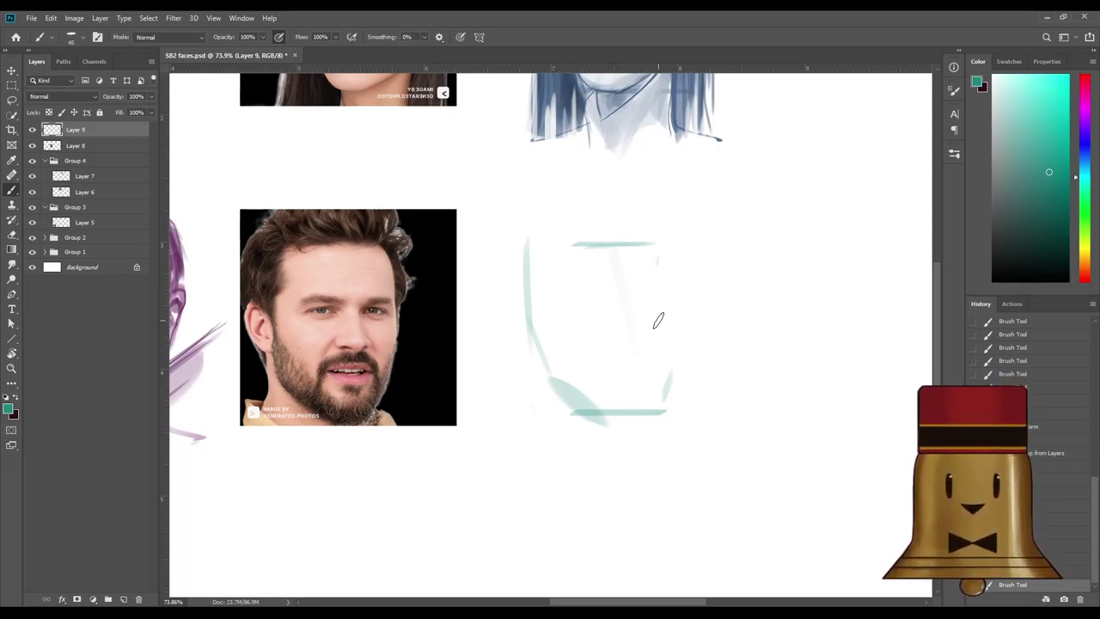
mouse_move(666, 230)
mouse_down()
mouse_move(680, 322)
mouse_move(669, 378)
mouse_up()
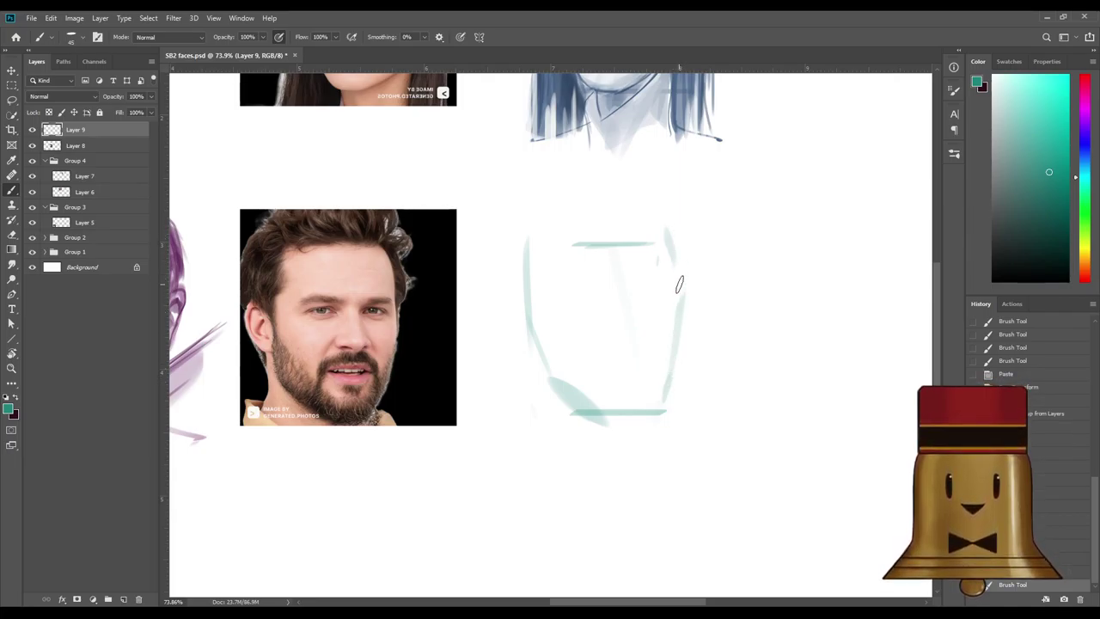
drag(681, 270, 675, 292)
Sketch the top contour of the hair and the left hairline running down through the sideburn into the beard.
drag(534, 232, 637, 218)
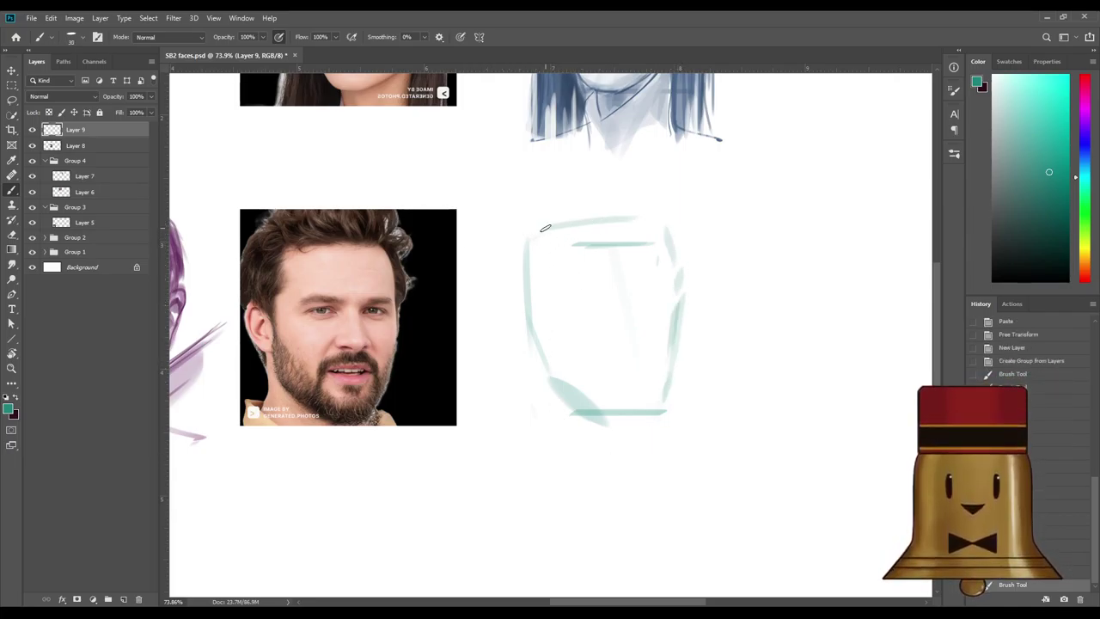
mouse_move(574, 240)
mouse_down()
mouse_move(526, 244)
mouse_move(548, 215)
mouse_up()
mouse_move(533, 232)
mouse_down()
mouse_move(595, 210)
mouse_move(607, 210)
mouse_move(575, 212)
mouse_move(658, 226)
mouse_up()
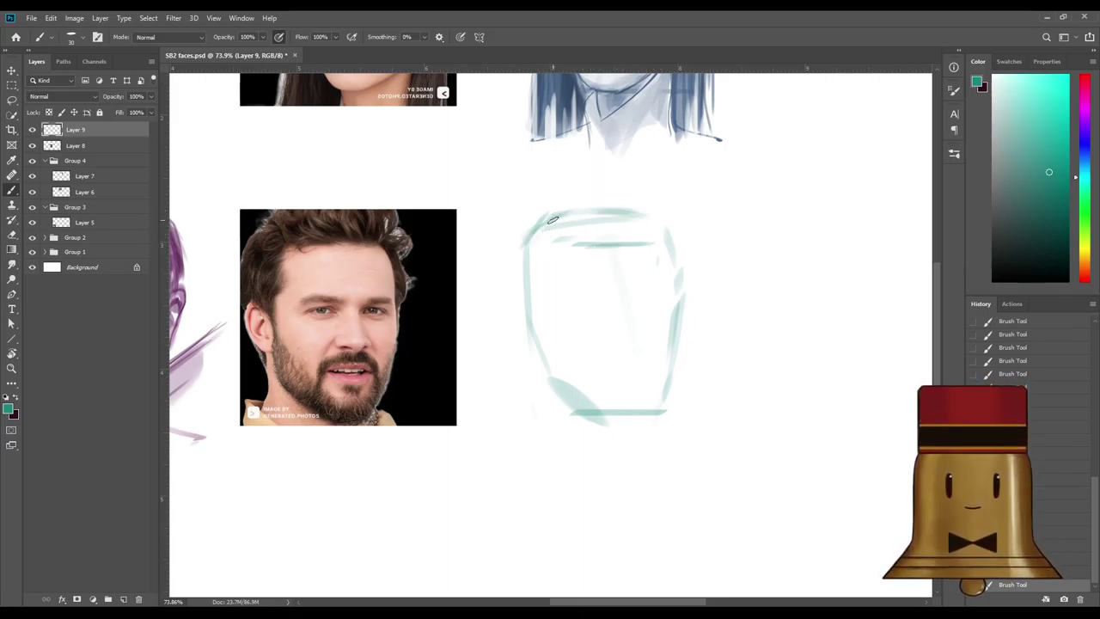
drag(588, 241, 557, 263)
mouse_move(565, 248)
mouse_down()
mouse_move(568, 294)
mouse_move(550, 361)
mouse_up()
mouse_move(549, 297)
mouse_down()
mouse_move(559, 414)
mouse_move(563, 350)
mouse_move(601, 419)
mouse_move(569, 369)
mouse_move(587, 398)
mouse_move(577, 407)
mouse_move(613, 397)
mouse_up()
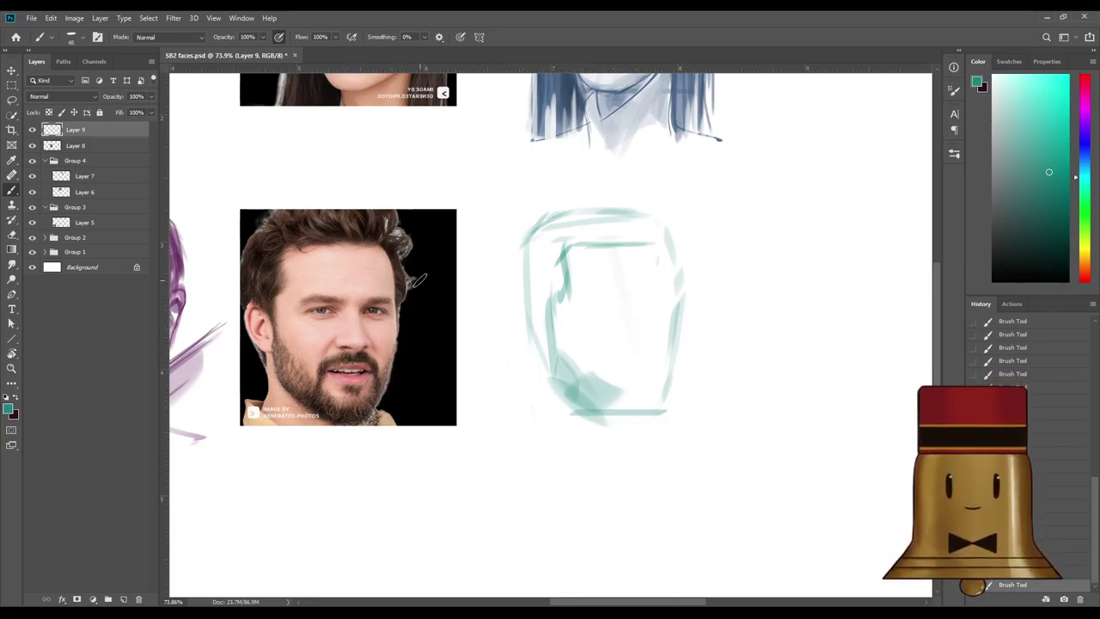
Draw the left ear and both sides of the neck with thin teal lines, redoing the ear and left neck strokes.
drag(524, 284, 538, 338)
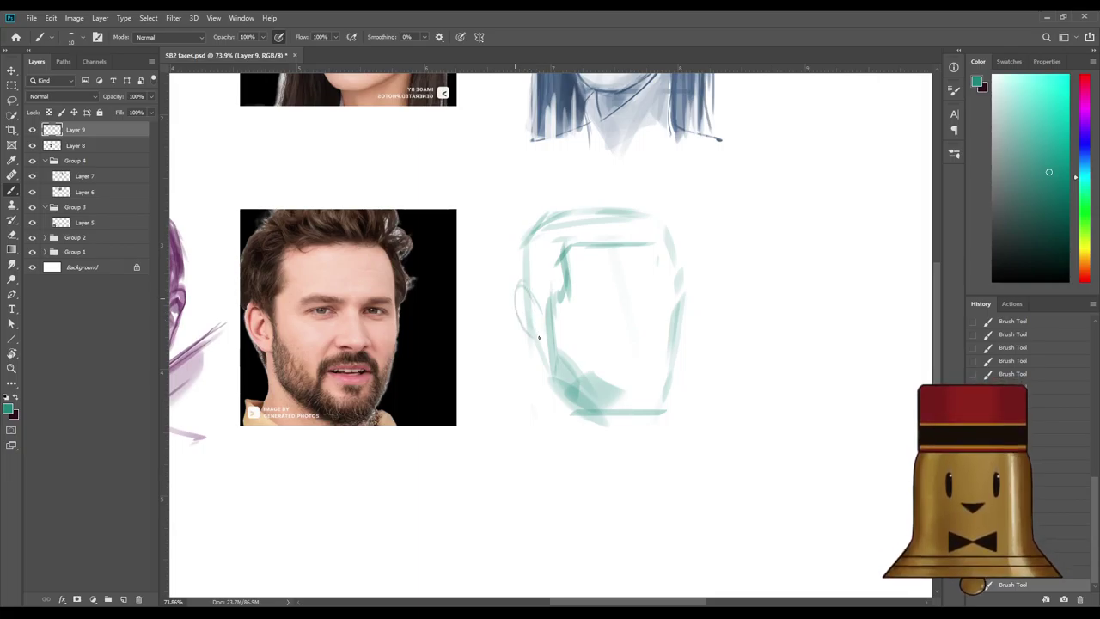
key(ctrl+z)
drag(523, 289, 530, 339)
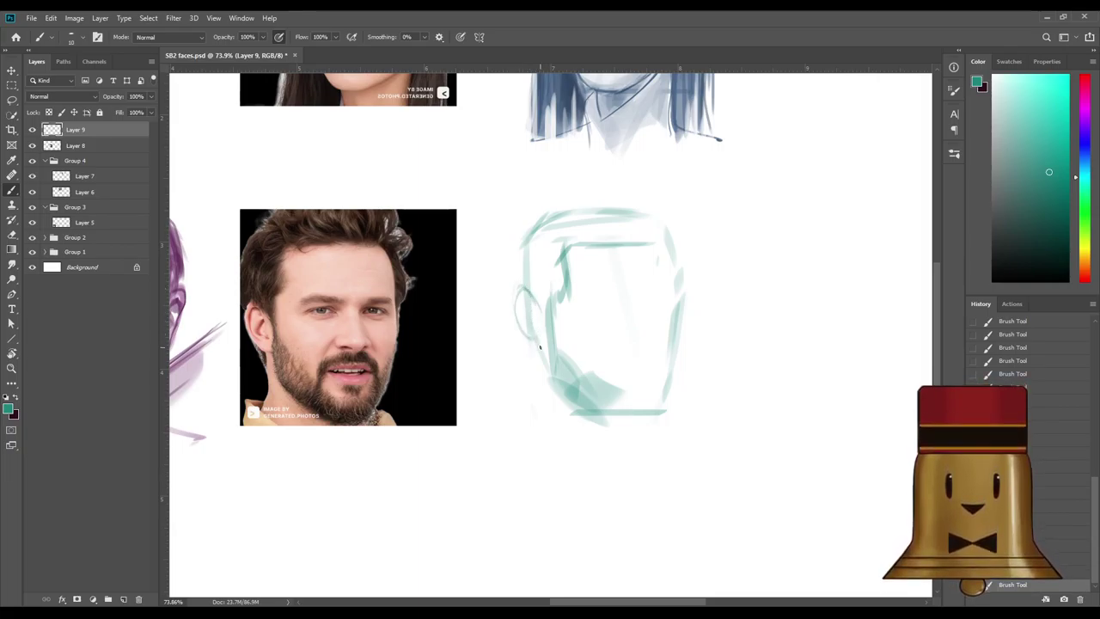
mouse_move(518, 290)
mouse_down()
mouse_move(551, 380)
mouse_move(539, 419)
mouse_move(534, 392)
mouse_move(534, 428)
mouse_up()
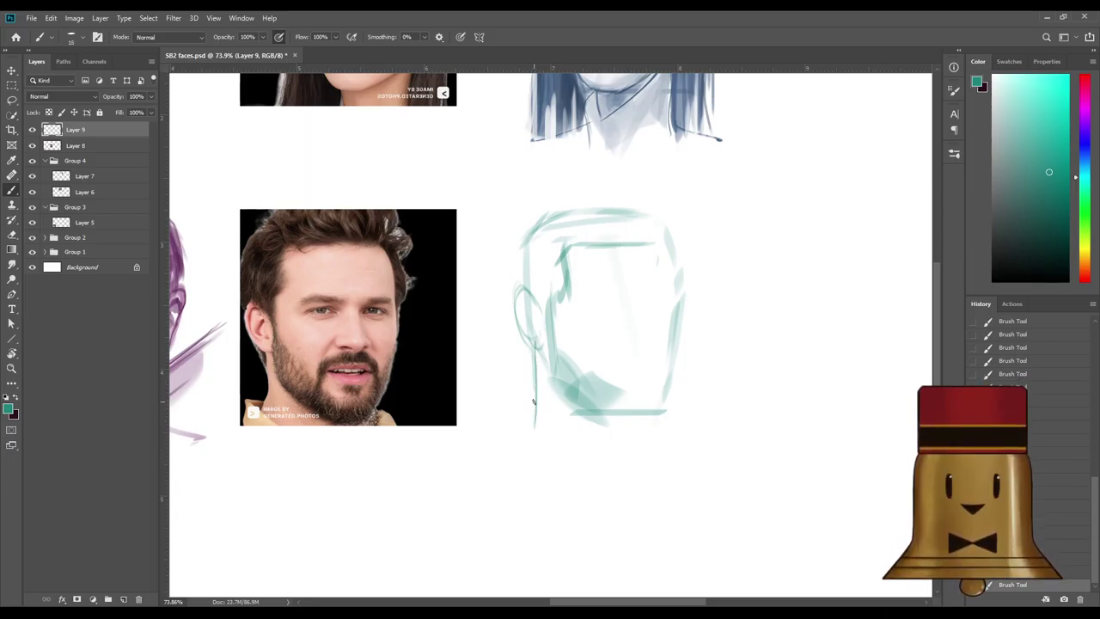
key(ctrl+z)
drag(534, 348, 526, 428)
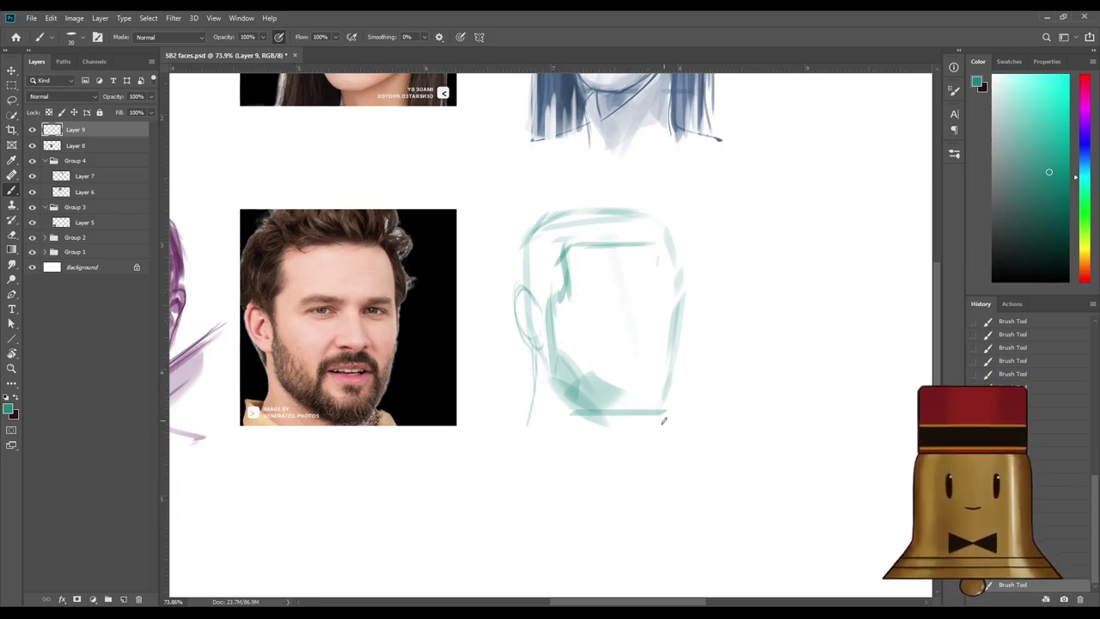
drag(663, 421, 630, 475)
Fill in the beard across the chin with broad teal strokes using an enlarged brush.
key(bracketright)
key(bracketright)
key(bracketright)
key(bracketright)
key(bracketright)
key(bracketright)
key(bracketright)
key(bracketright)
key(bracketright)
key(bracketright)
mouse_move(592, 405)
mouse_down()
mouse_move(647, 395)
mouse_move(648, 413)
mouse_up()
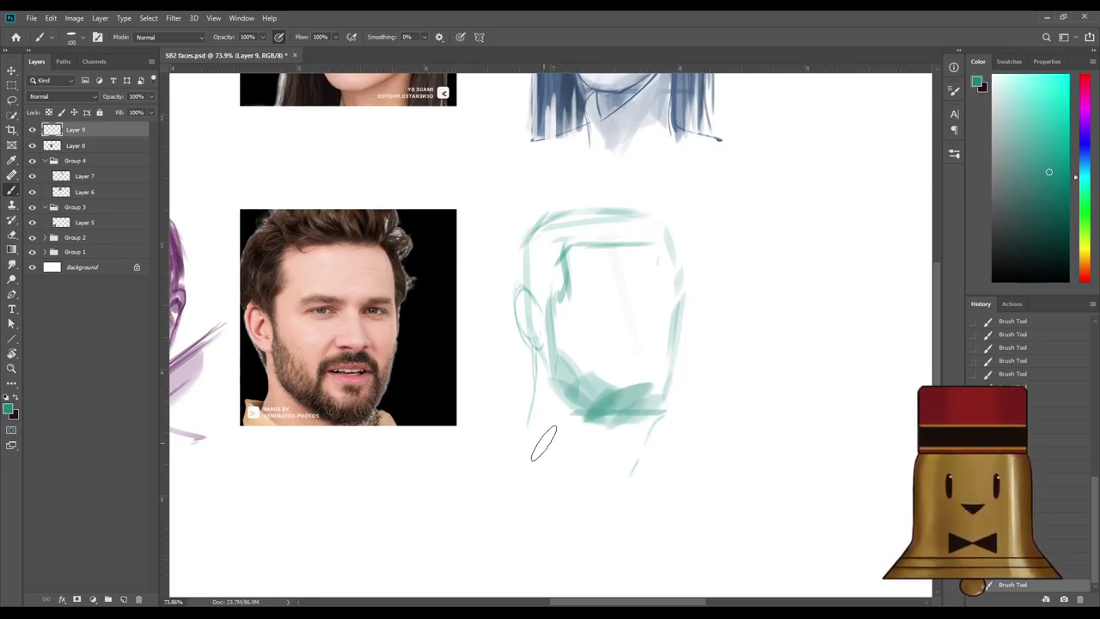
Frame the mouth with a teal moustache joining the beard on both sides, and mark the underside of the nose.
drag(606, 346, 586, 395)
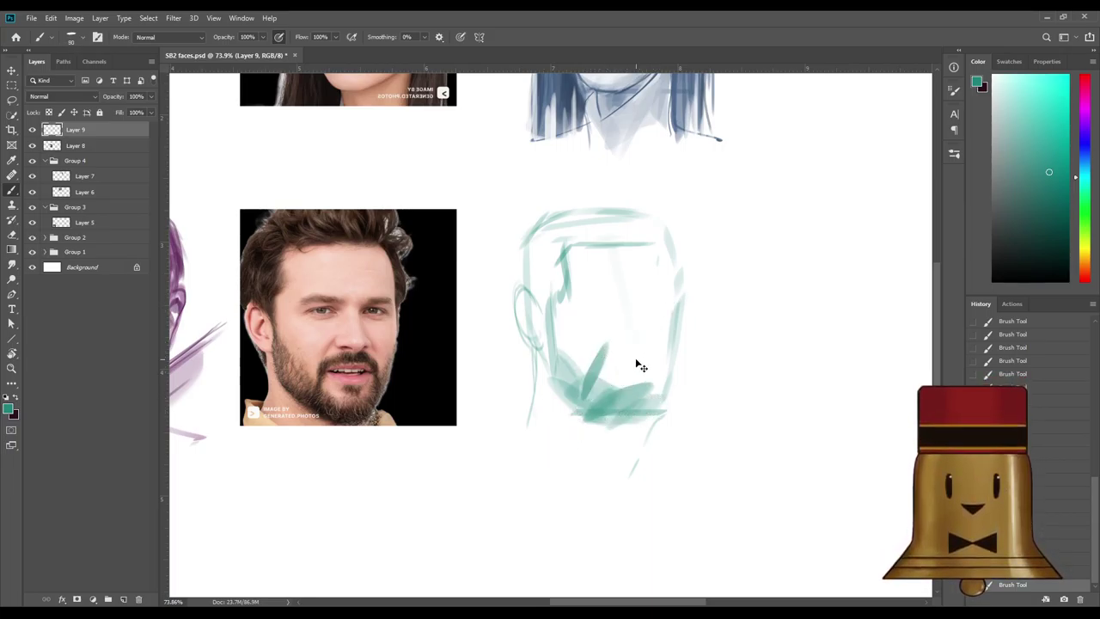
key(ctrl+z)
key(bracketleft)
key(bracketleft)
key(bracketleft)
key(bracketleft)
key(bracketleft)
drag(605, 354, 582, 401)
mouse_move(605, 355)
mouse_down()
mouse_move(651, 355)
mouse_move(657, 397)
mouse_up()
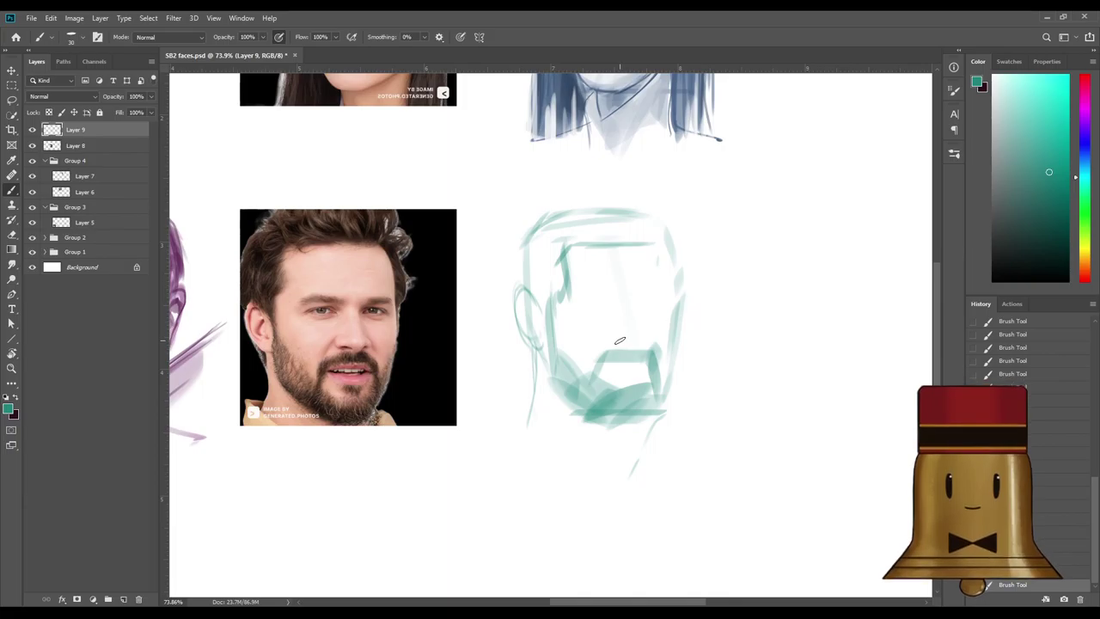
mouse_move(612, 339)
mouse_down()
mouse_move(646, 349)
mouse_move(627, 349)
mouse_up()
key(ctrl+z)
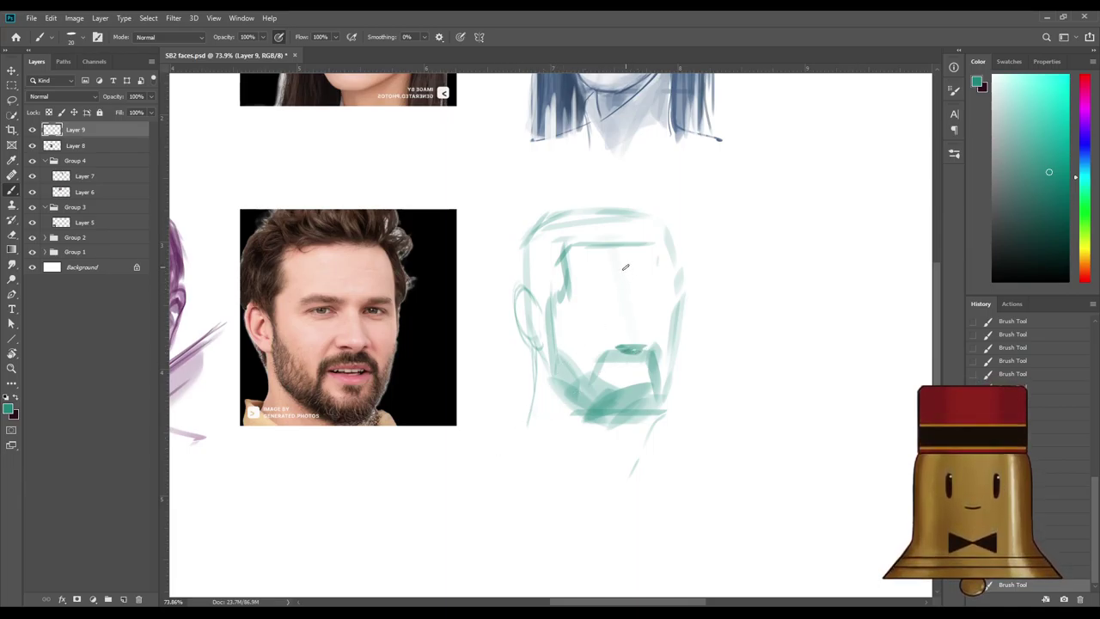
Shade the hair on the left side of the head and the sideburn down to the beard with broad light-teal strokes.
alt+click(605, 350)
key(bracketright)
key(bracketright)
key(bracketright)
key(bracketright)
key(bracketright)
key(bracketright)
key(bracketright)
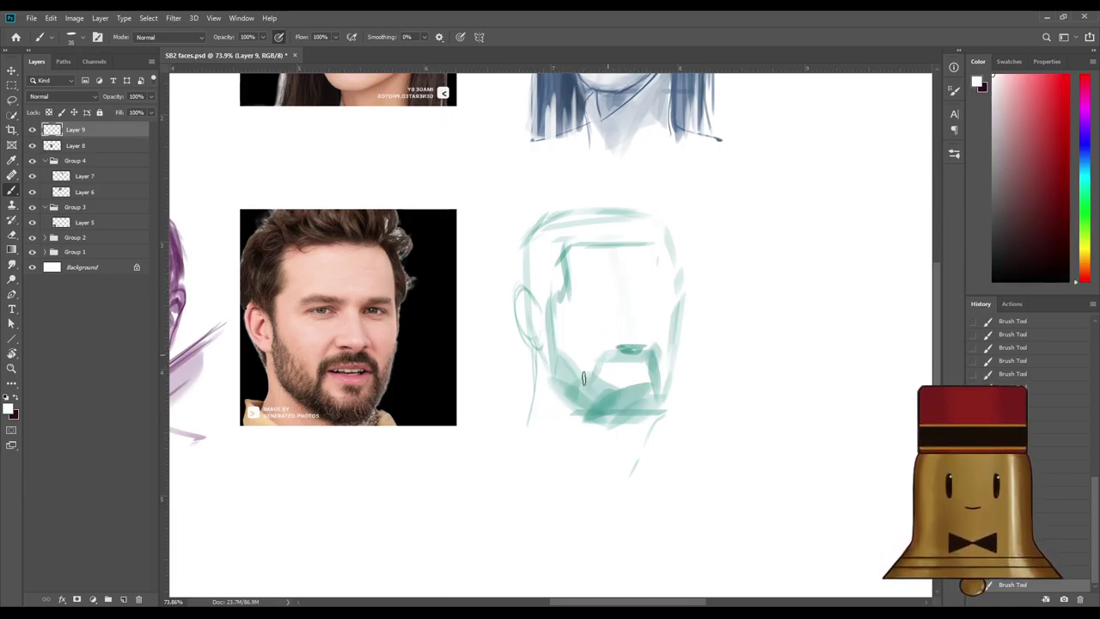
key(bracketright)
key(bracketright)
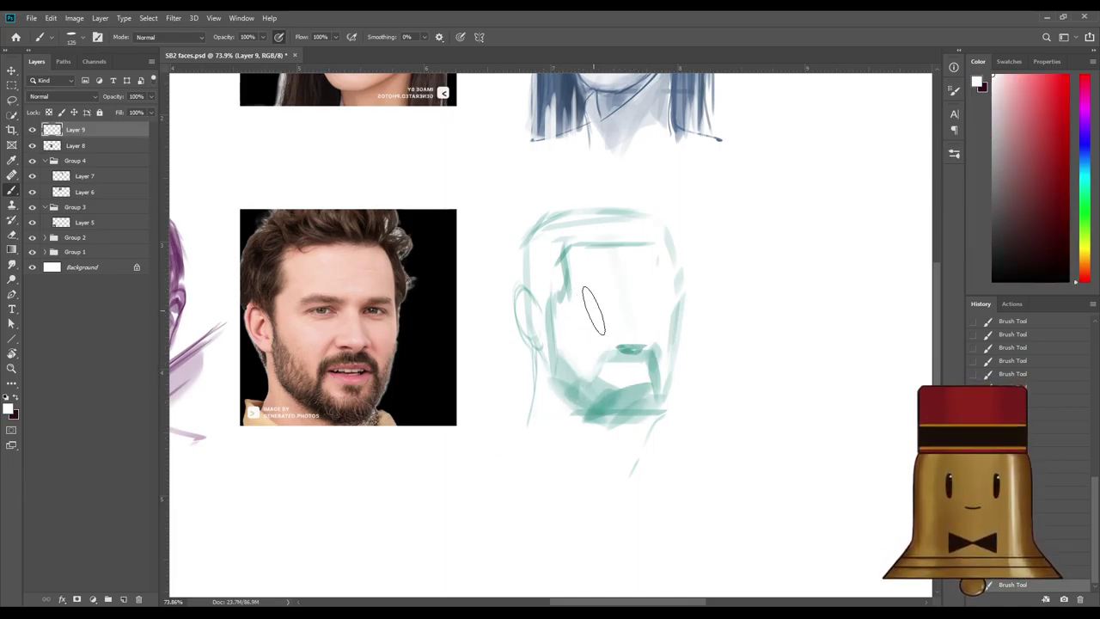
alt+click(563, 251)
key(bracketleft)
key(bracketleft)
mouse_move(533, 247)
mouse_down()
mouse_move(524, 277)
mouse_move(535, 282)
mouse_move(555, 263)
mouse_move(544, 334)
mouse_up()
drag(547, 270, 552, 352)
key(bracketleft)
key(bracketleft)
key(bracketleft)
drag(540, 293, 556, 393)
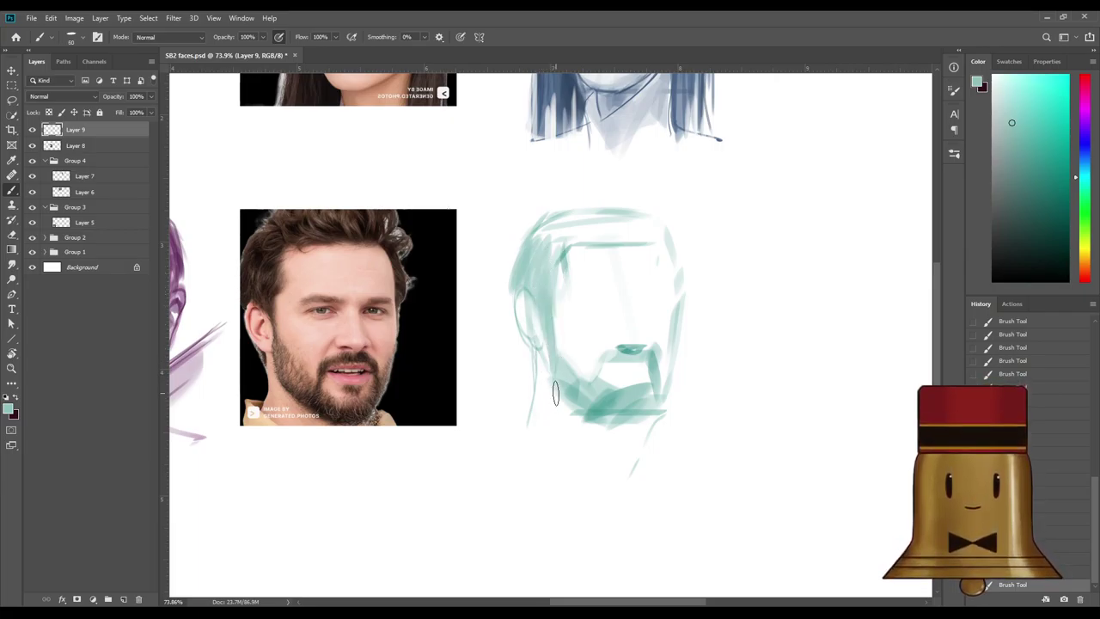
Redraw the outer contour of the left ear with a thin mid-teal line, undoing the unsatisfactory strokes.
alt+click(629, 349)
key(ctrl+z)
drag(517, 305, 530, 342)
key(ctrl+z)
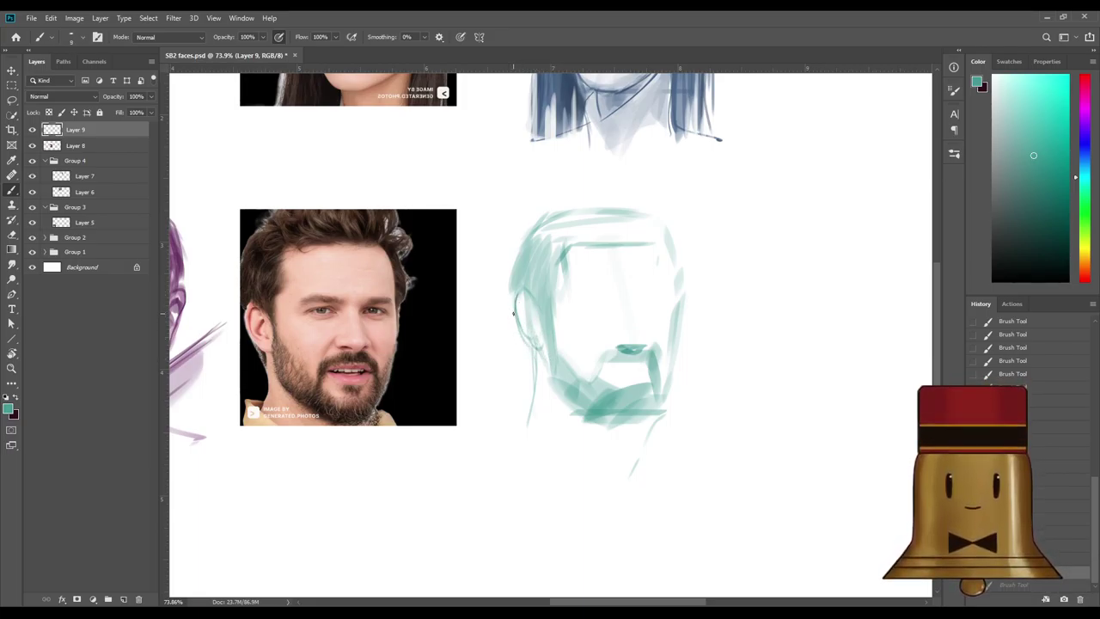
drag(517, 303, 534, 342)
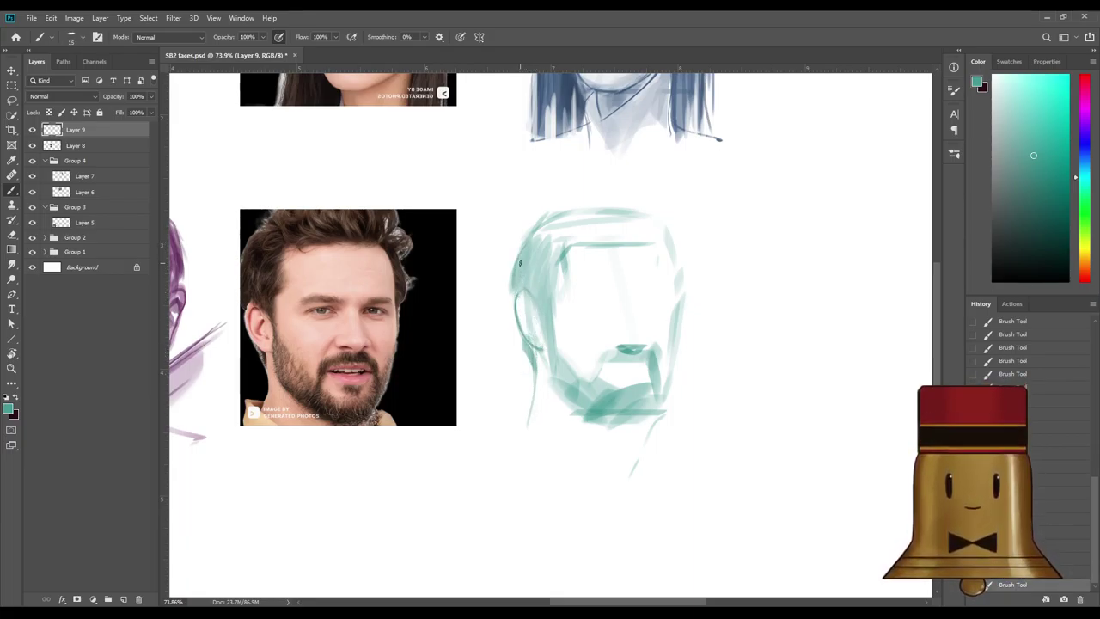
Darken the hair at the left temple and extend the sideburn toward the beard with mid-teal strokes of varying brush size.
key(bracketright)
key(bracketright)
key(bracketright)
key(bracketright)
key(bracketright)
key(bracketright)
key(bracketright)
key(bracketright)
key(bracketright)
drag(555, 243, 535, 273)
drag(554, 245, 537, 280)
key(bracketleft)
key(bracketleft)
key(bracketleft)
key(bracketleft)
key(bracketleft)
mouse_move(567, 244)
mouse_down()
mouse_move(544, 308)
mouse_move(585, 272)
mouse_move(567, 245)
mouse_move(548, 276)
mouse_move(544, 268)
mouse_move(562, 260)
mouse_move(552, 284)
mouse_move(559, 257)
mouse_up()
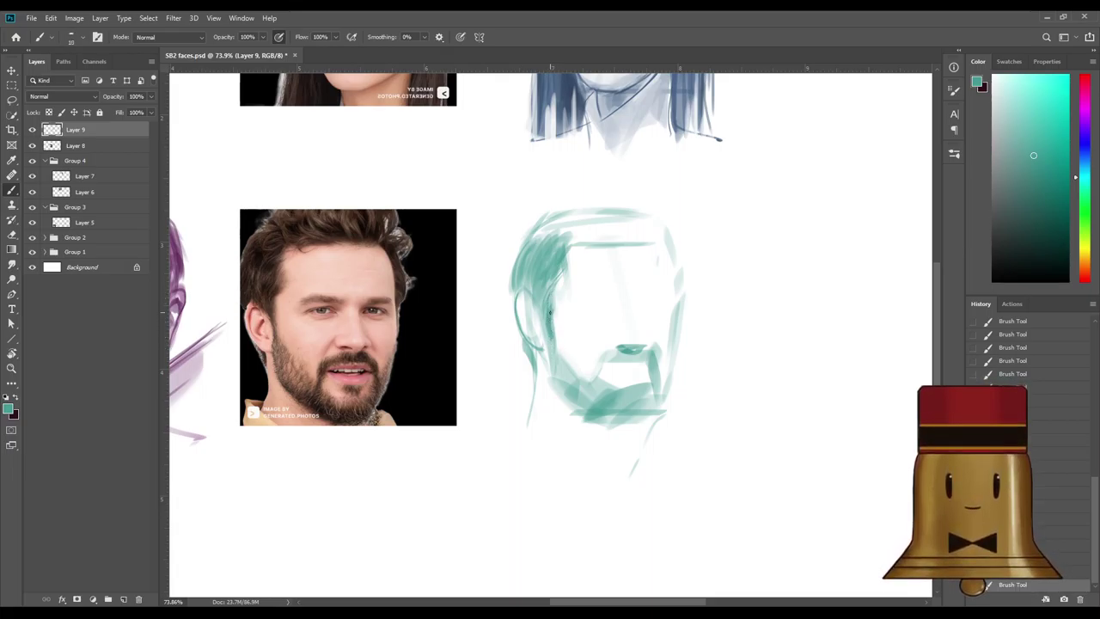
drag(551, 345, 547, 370)
Outline the jaw and bearded chin in a darker teal, and reinforce the right side of the moustache.
click(1041, 214)
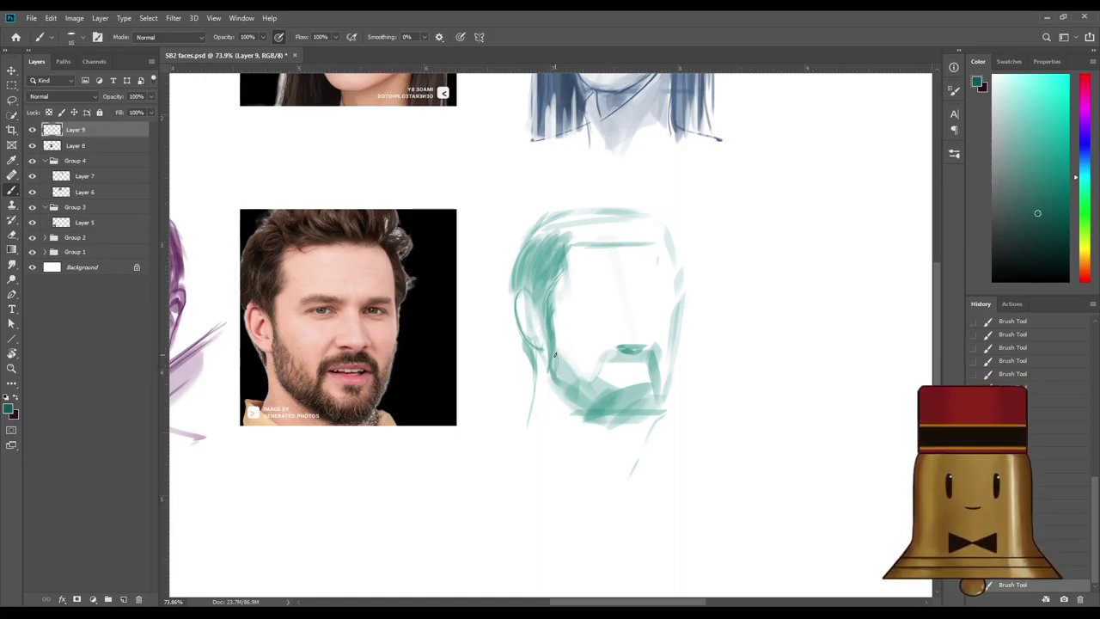
mouse_move(554, 354)
mouse_down()
mouse_move(562, 388)
mouse_move(550, 359)
mouse_move(564, 393)
mouse_move(555, 384)
mouse_move(593, 410)
mouse_up()
key(ctrl+z)
mouse_move(550, 370)
mouse_down()
mouse_move(613, 438)
mouse_move(581, 374)
mouse_move(609, 431)
mouse_move(605, 412)
mouse_move(630, 418)
mouse_move(608, 414)
mouse_move(663, 404)
mouse_move(598, 425)
mouse_move(656, 358)
mouse_move(658, 402)
mouse_move(635, 421)
mouse_move(604, 418)
mouse_move(651, 412)
mouse_up()
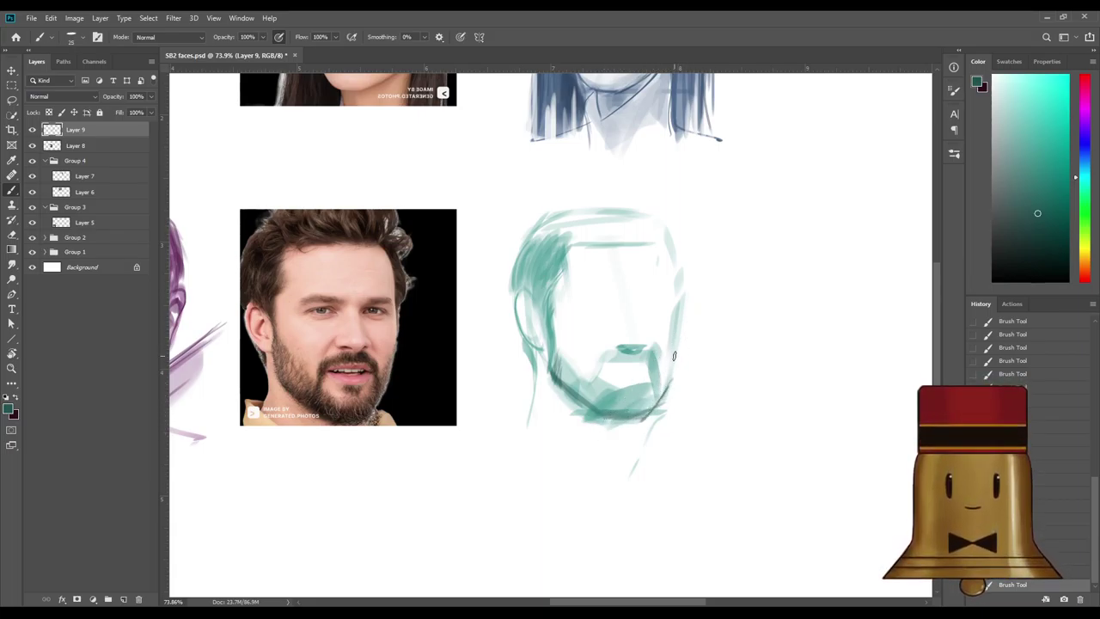
drag(674, 355, 644, 423)
drag(653, 357, 661, 387)
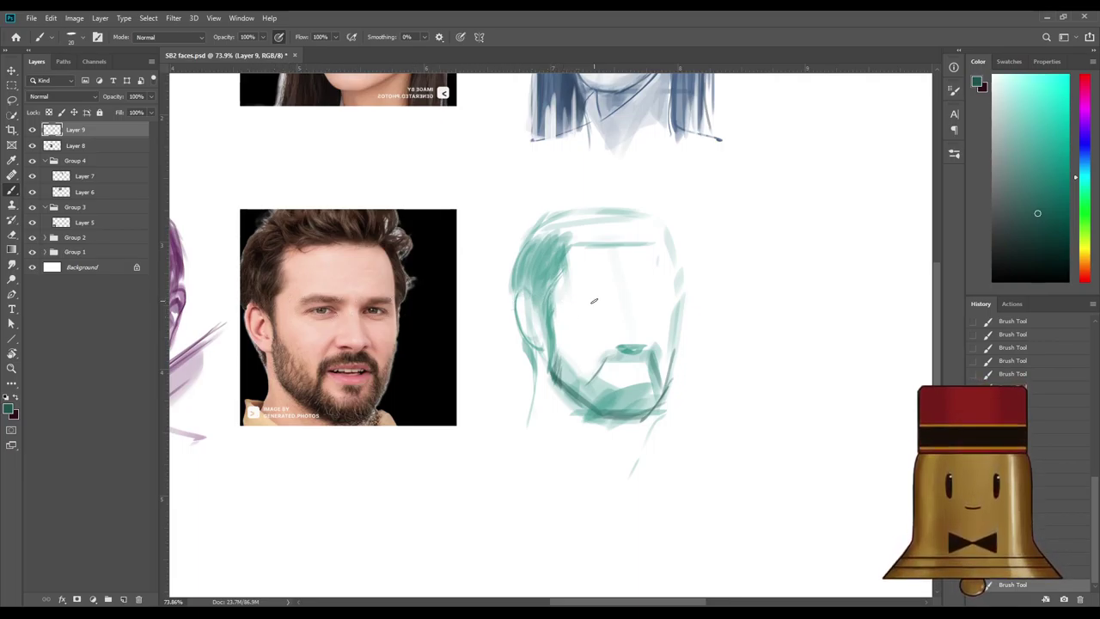
Mark the left eyebrow in dark teal and block in both eye sockets with a sampled lighter teal.
drag(593, 298, 606, 299)
alt+click(589, 394)
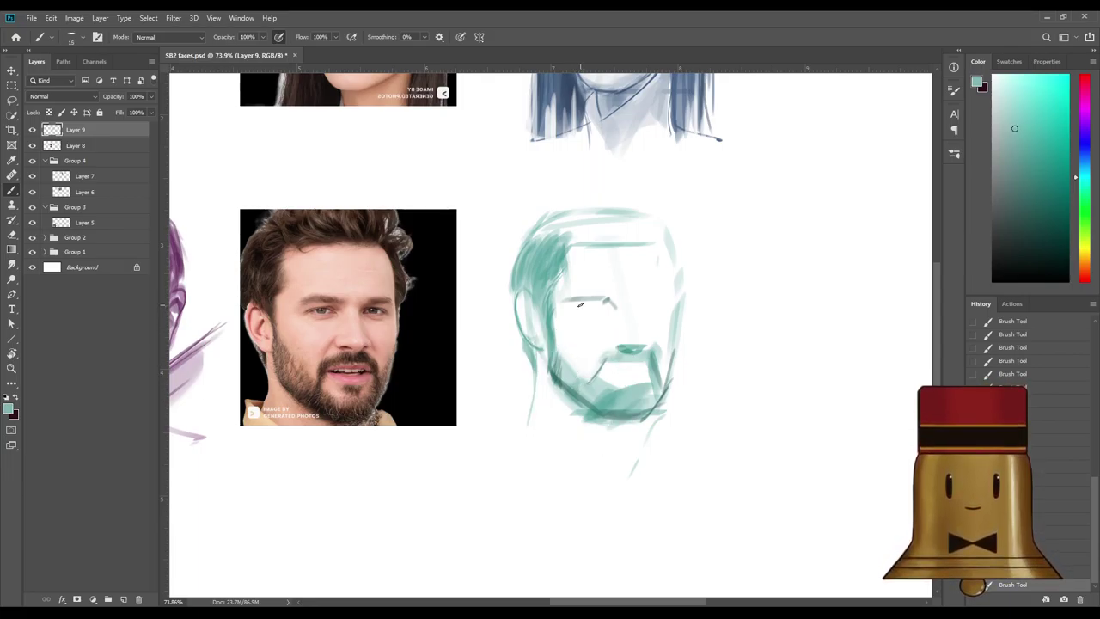
mouse_move(578, 309)
mouse_down()
mouse_move(607, 306)
mouse_move(576, 304)
mouse_move(612, 320)
mouse_up()
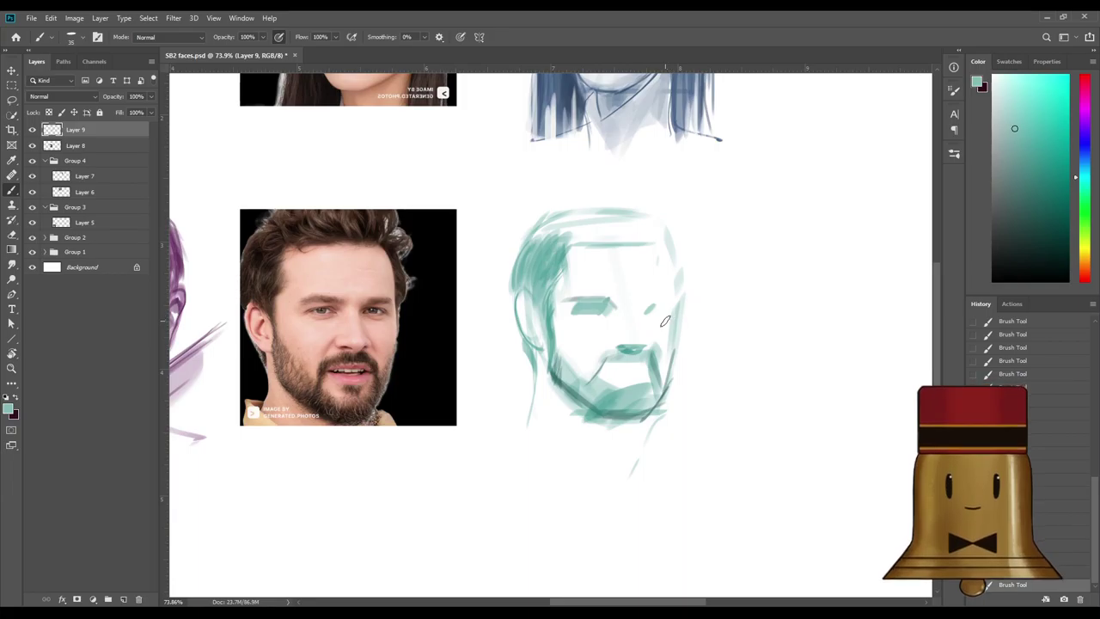
drag(648, 309, 666, 308)
key(bracketleft)
key(bracketleft)
drag(606, 301, 614, 309)
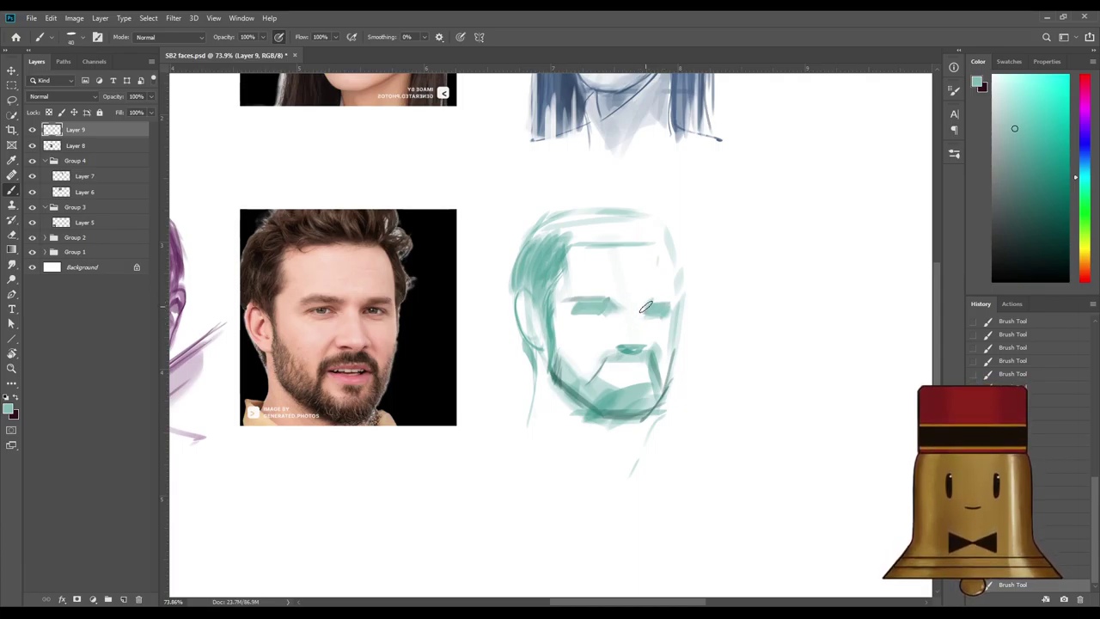
Lay pale-teal shading over the left temple, cheek, beard area and side of the nose with an enlarged brush.
alt+click(606, 295)
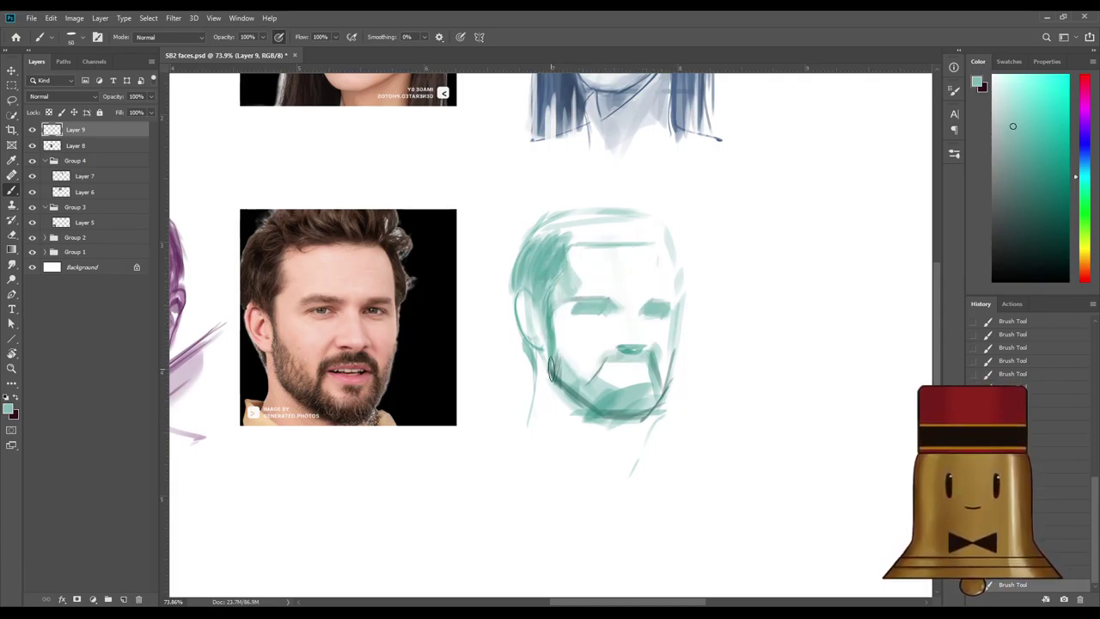
key(])
key(])
key(])
key(])
key(])
key(])
key(])
drag(569, 361, 577, 342)
mouse_move(578, 381)
mouse_down()
mouse_move(614, 378)
mouse_move(614, 344)
mouse_move(600, 387)
mouse_move(587, 380)
mouse_move(639, 392)
mouse_up()
key([)
key([)
key([)
key([)
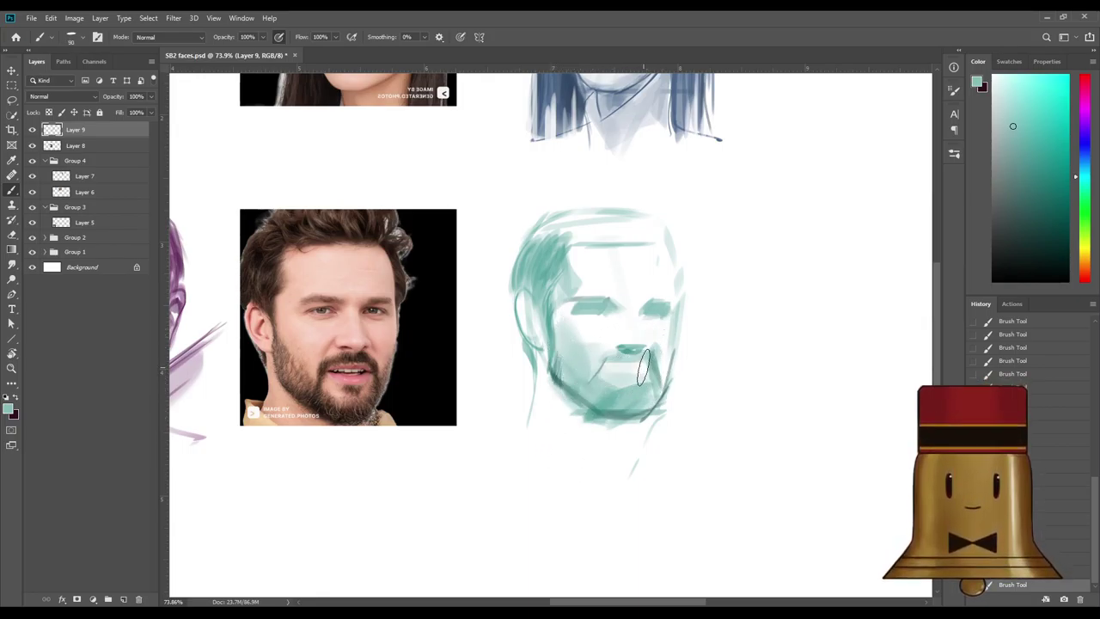
key(])
key(])
drag(628, 329, 615, 314)
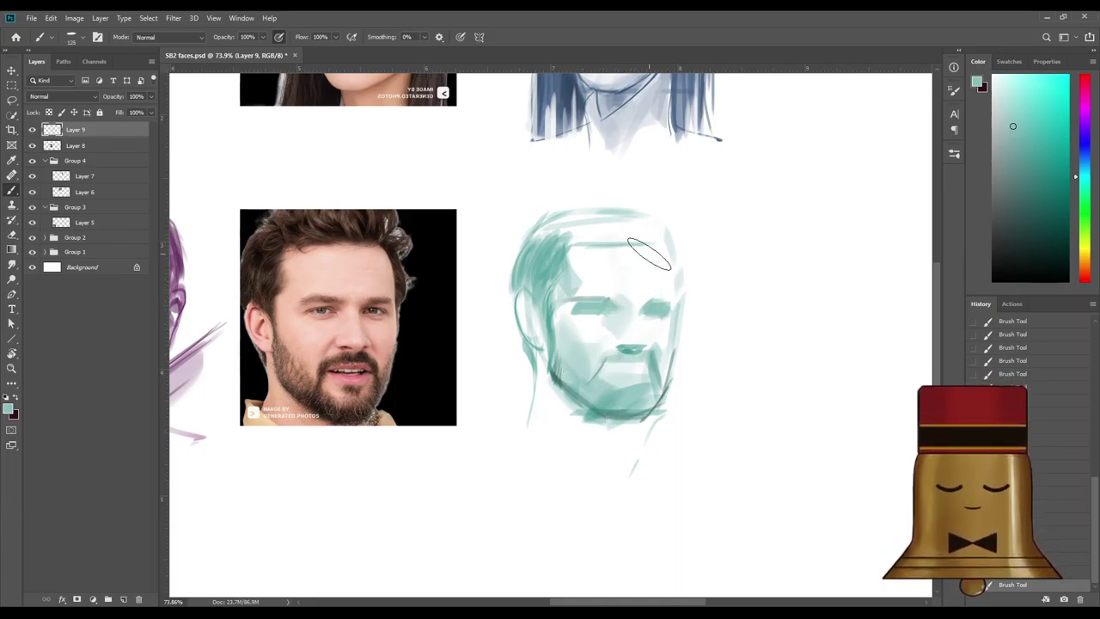
Shade the right edge of the forehead and temple in pale teal with a smaller brush.
key([)
key([)
key([)
key([)
drag(664, 249, 669, 288)
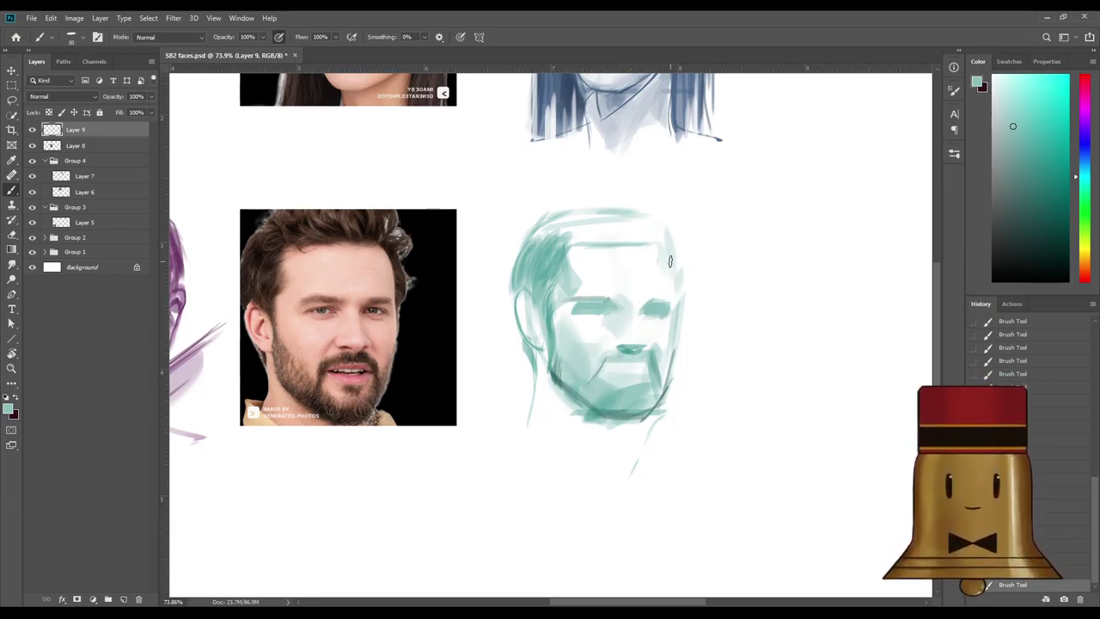
Draw thin dark grey-teal lines for the right face contour, left eye, left sideburn edge and outer hair edge.
alt+click(662, 400)
alt+click(670, 389)
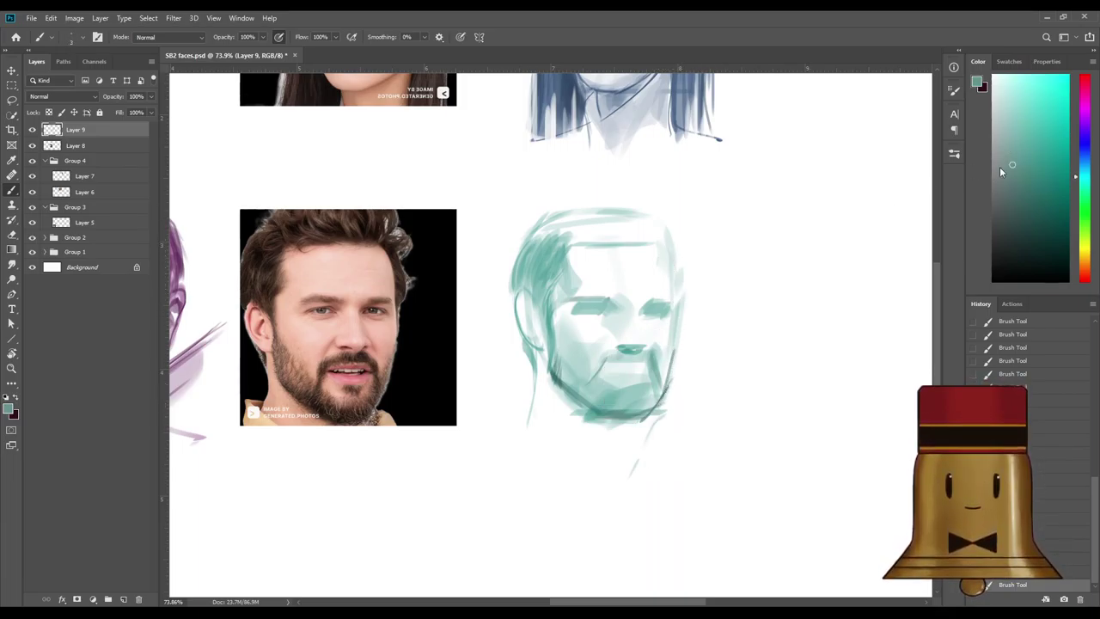
drag(1000, 167, 1010, 202)
drag(668, 246, 671, 277)
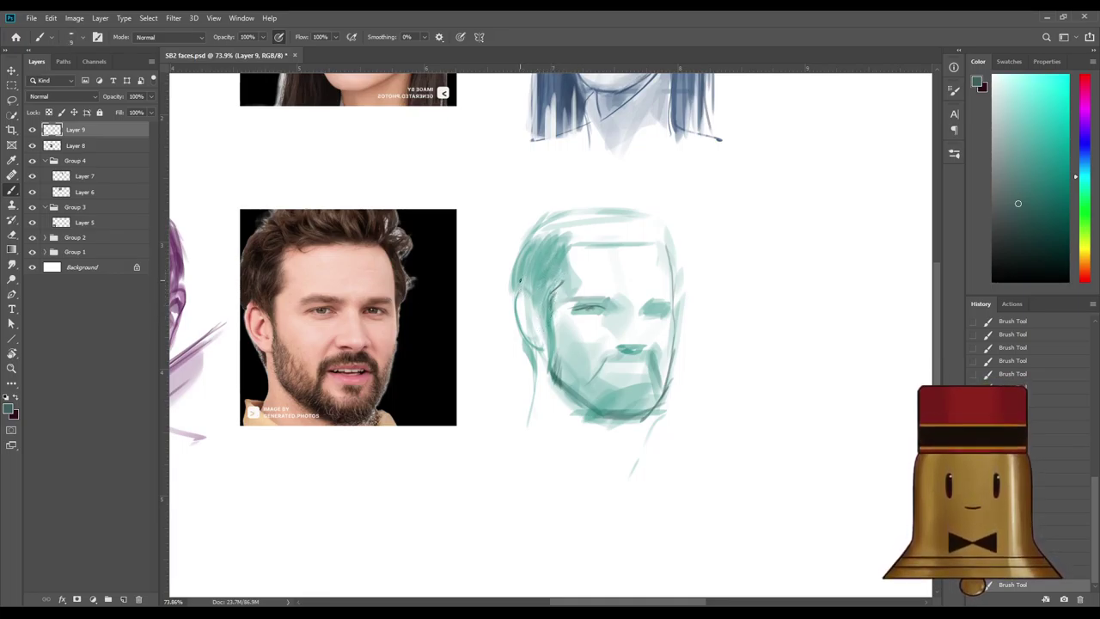
drag(515, 291, 513, 275)
Paint spiky, upswept hair across the top of the head and down its left side in a brighter teal.
alt+click(614, 387)
click(1045, 144)
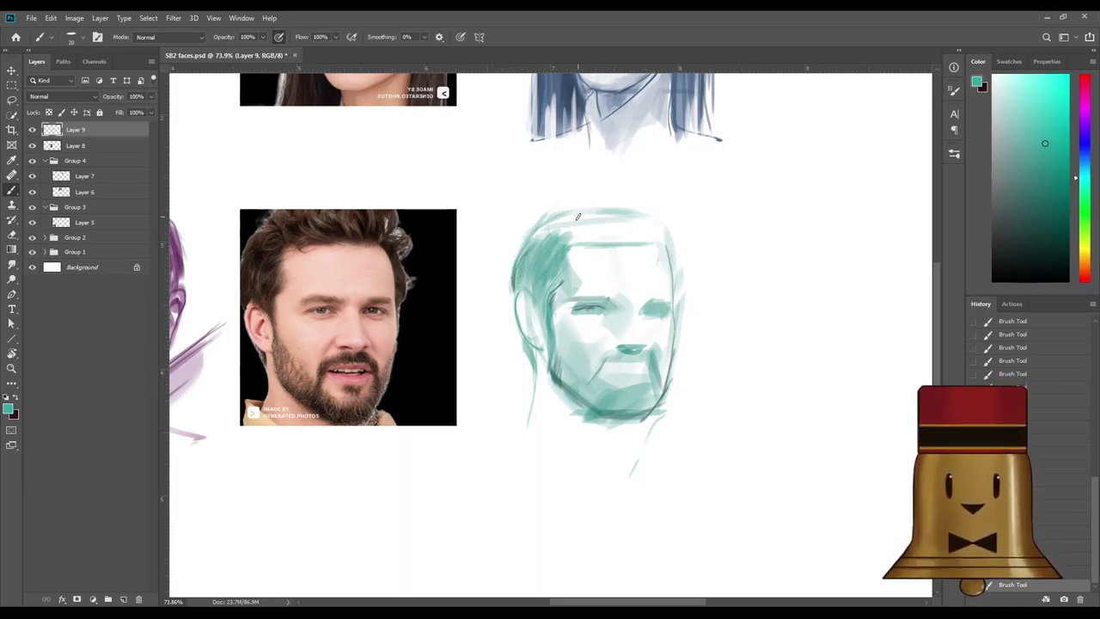
mouse_move(606, 241)
mouse_down()
mouse_move(593, 219)
mouse_move(559, 210)
mouse_move(584, 189)
mouse_move(605, 224)
mouse_move(615, 215)
mouse_move(608, 189)
mouse_move(641, 208)
mouse_move(631, 241)
mouse_move(624, 185)
mouse_move(649, 215)
mouse_move(637, 248)
mouse_move(649, 190)
mouse_move(660, 226)
mouse_move(616, 183)
mouse_move(580, 256)
mouse_up()
key(])
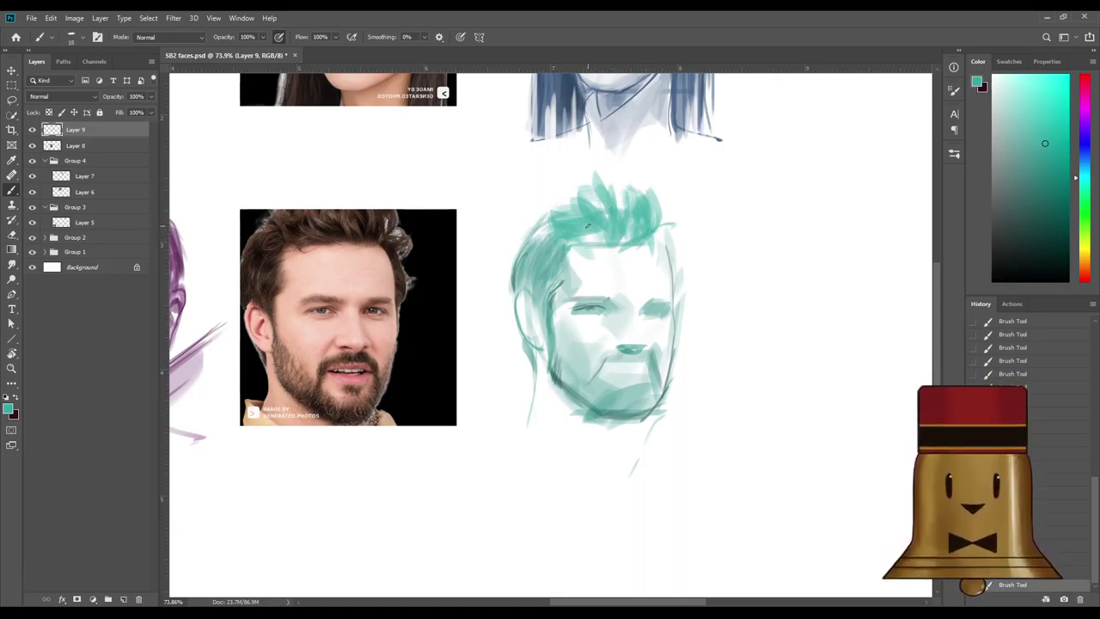
mouse_move(576, 198)
mouse_down()
mouse_move(523, 236)
mouse_move(561, 193)
mouse_move(521, 238)
mouse_up()
key(])
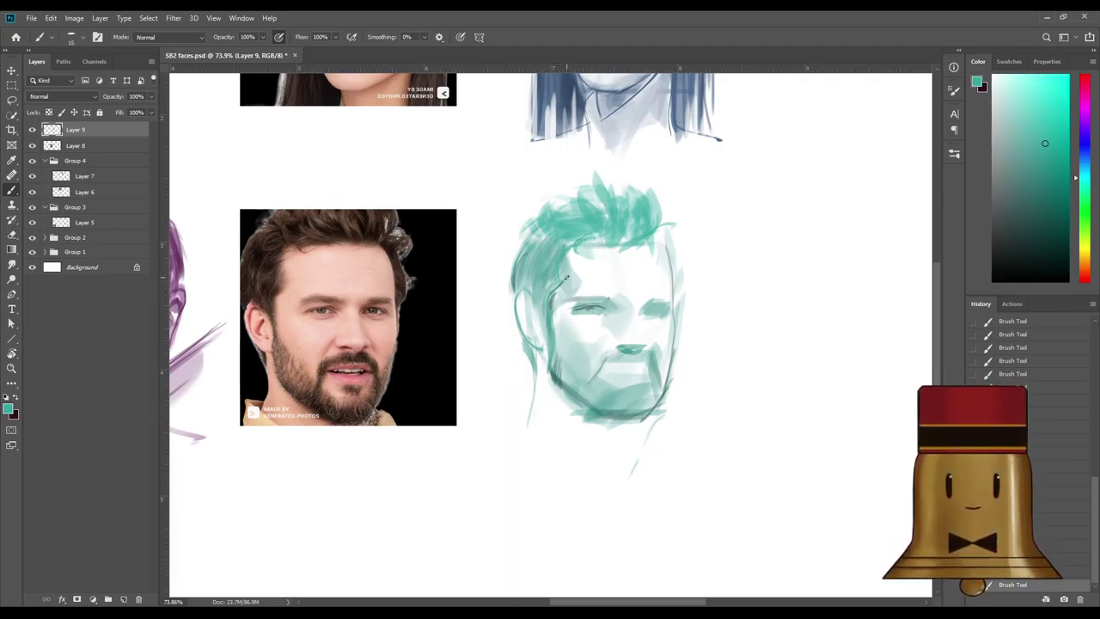
Add bright-teal strokes to the left sideburn and fill in the hair along the right side of the head.
drag(566, 278, 553, 308)
key(bracketright)
key(bracketright)
key(bracketright)
key(bracketright)
key(bracketright)
key(bracketright)
key(bracketright)
key(bracketright)
key(bracketleft)
key(bracketleft)
key(bracketleft)
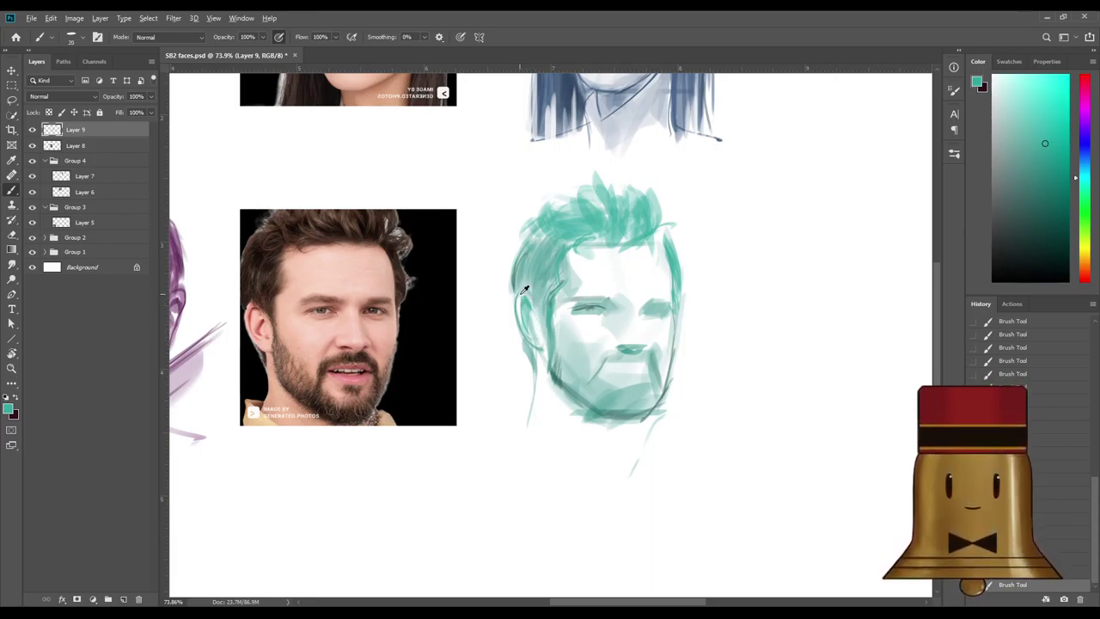
Fill the left ear with sampled teal tones and use sampled white to tidy the edges around the ear and jaw.
alt+click(523, 292)
alt+click(525, 297)
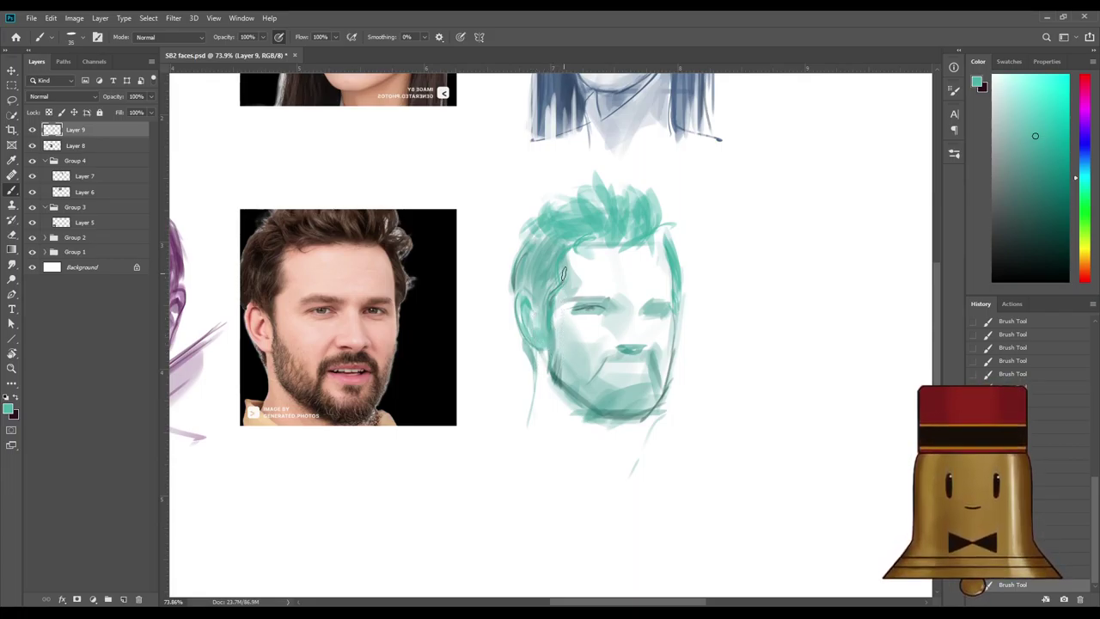
alt+click(604, 271)
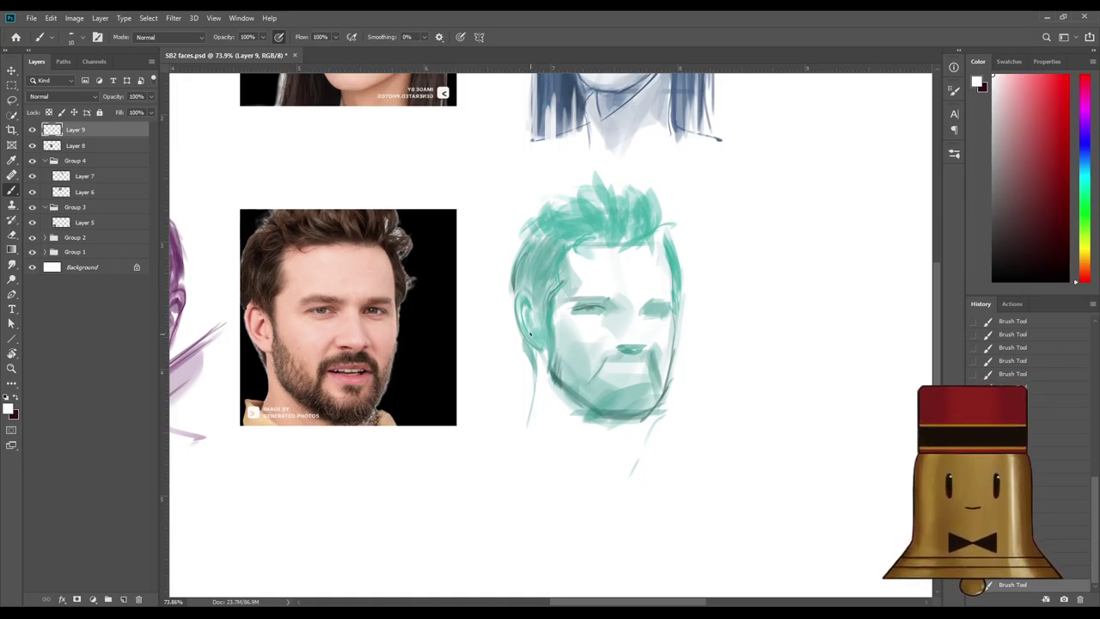
alt+click(528, 323)
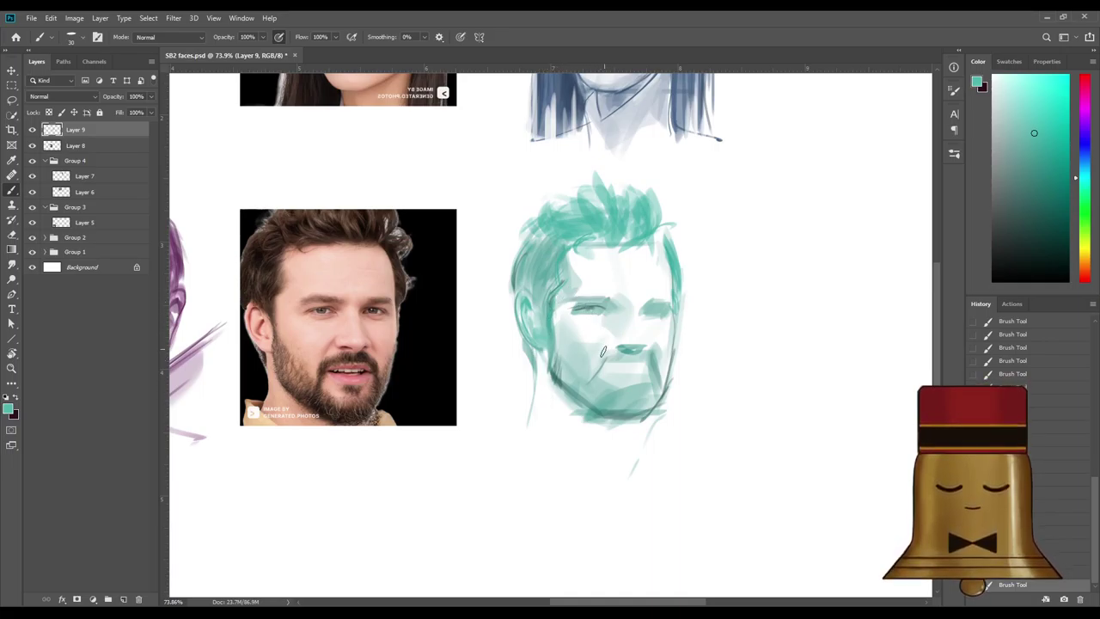
alt+click(626, 270)
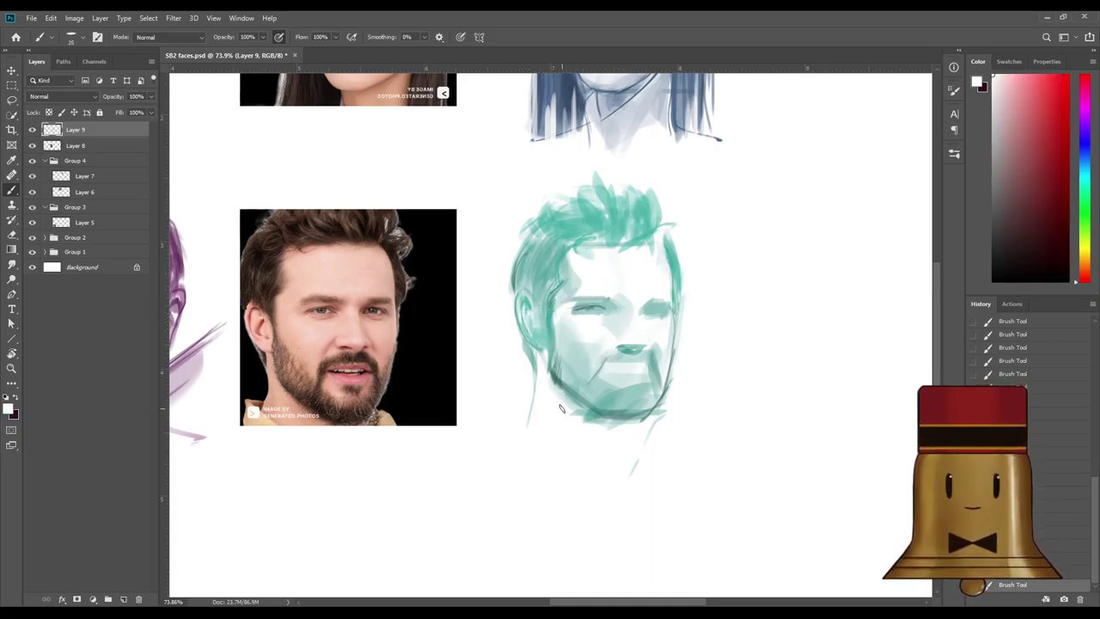
Define the inner folds of the left ear with darker teal lines and sampled pale-teal highlights.
alt+click(531, 299)
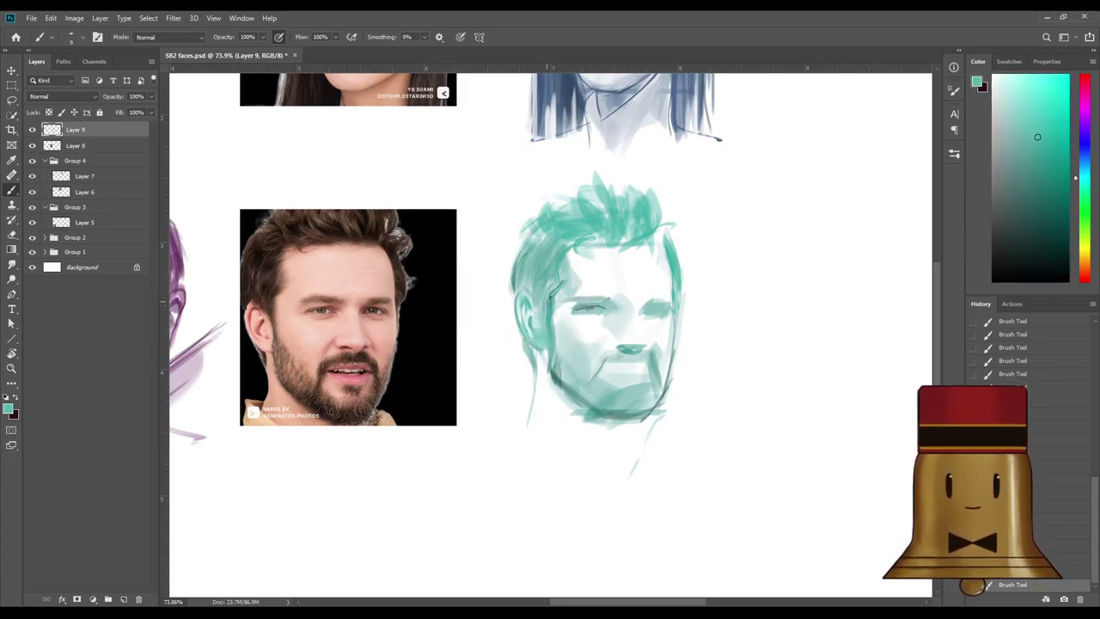
drag(1038, 136, 1048, 158)
alt+click(535, 321)
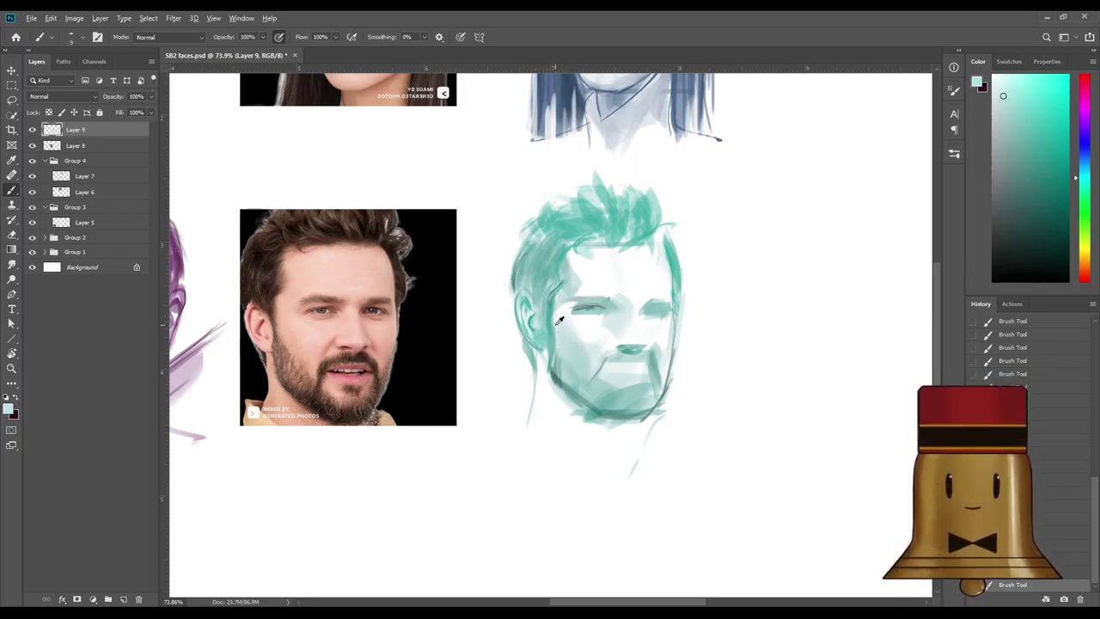
alt+click(557, 324)
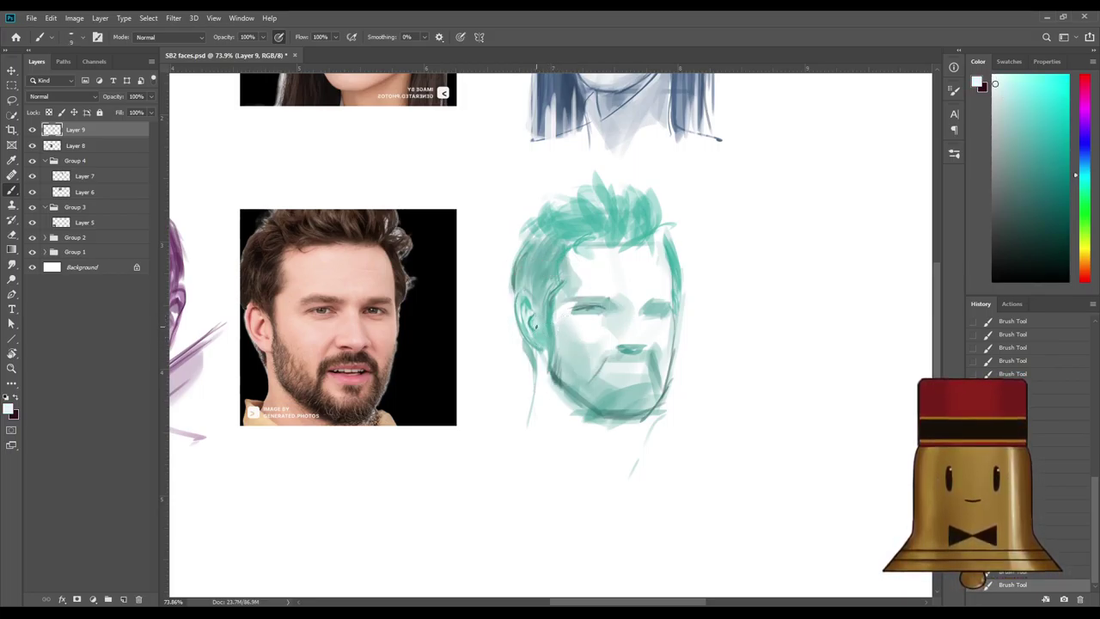
alt+click(551, 349)
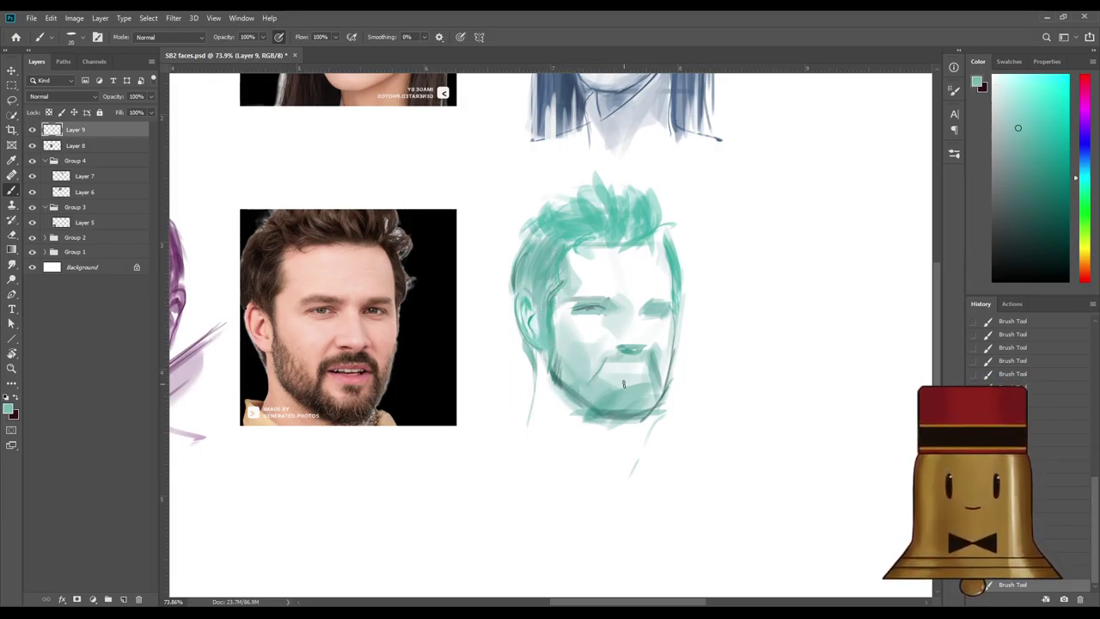
Add dark-teal hair strokes to the beard along the left jaw, and sample a pale tone for the area around the mouth.
alt+click(543, 333)
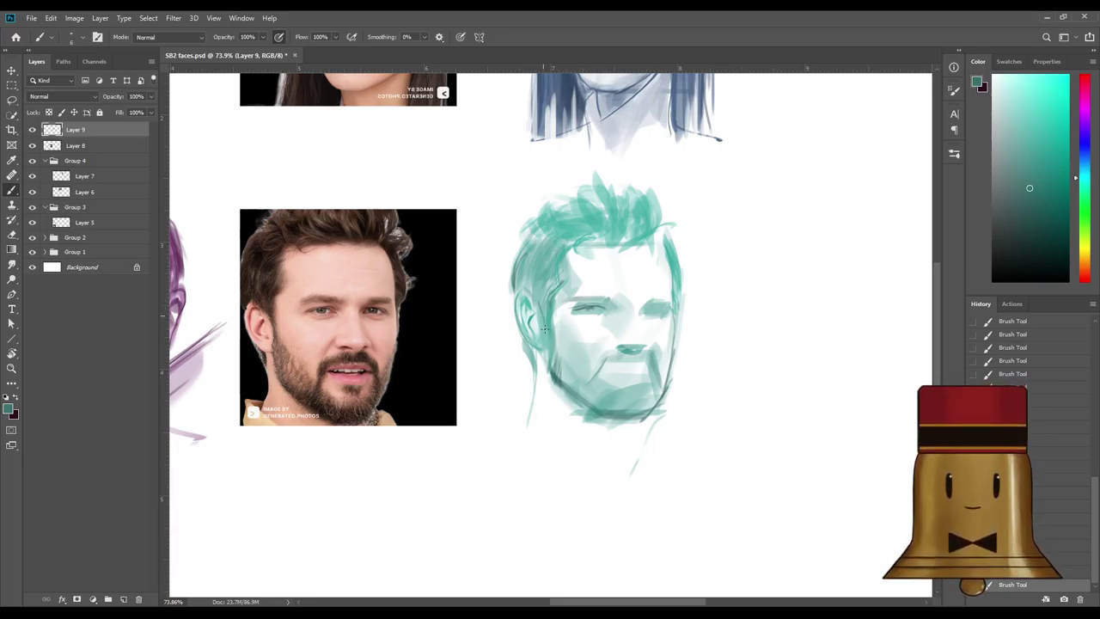
mouse_move(544, 325)
mouse_down()
mouse_move(556, 379)
mouse_move(593, 402)
mouse_up()
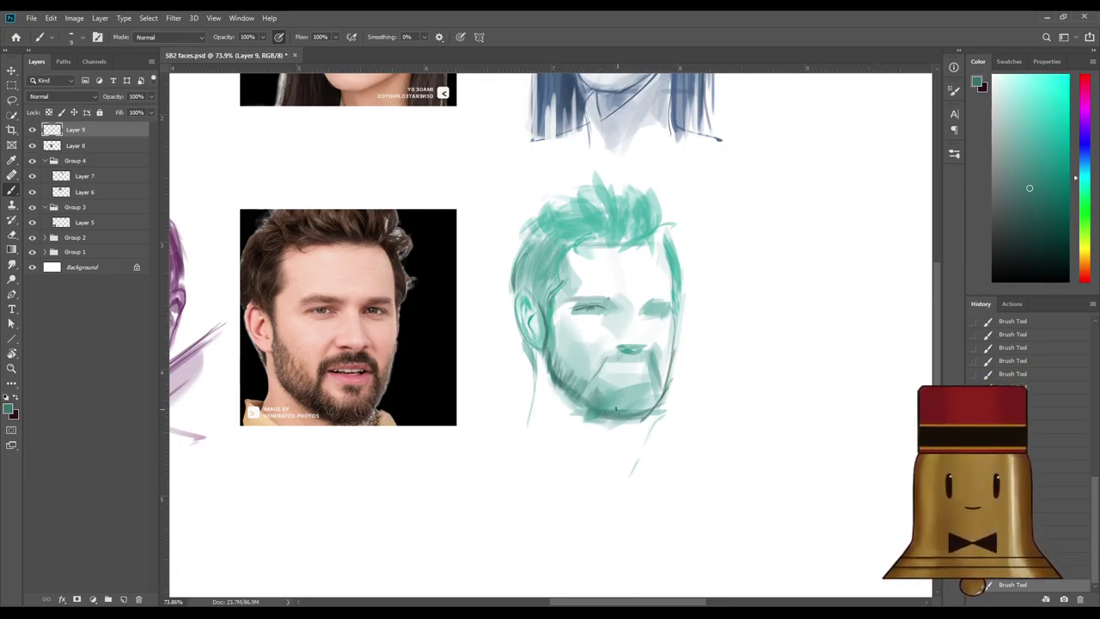
alt+click(609, 373)
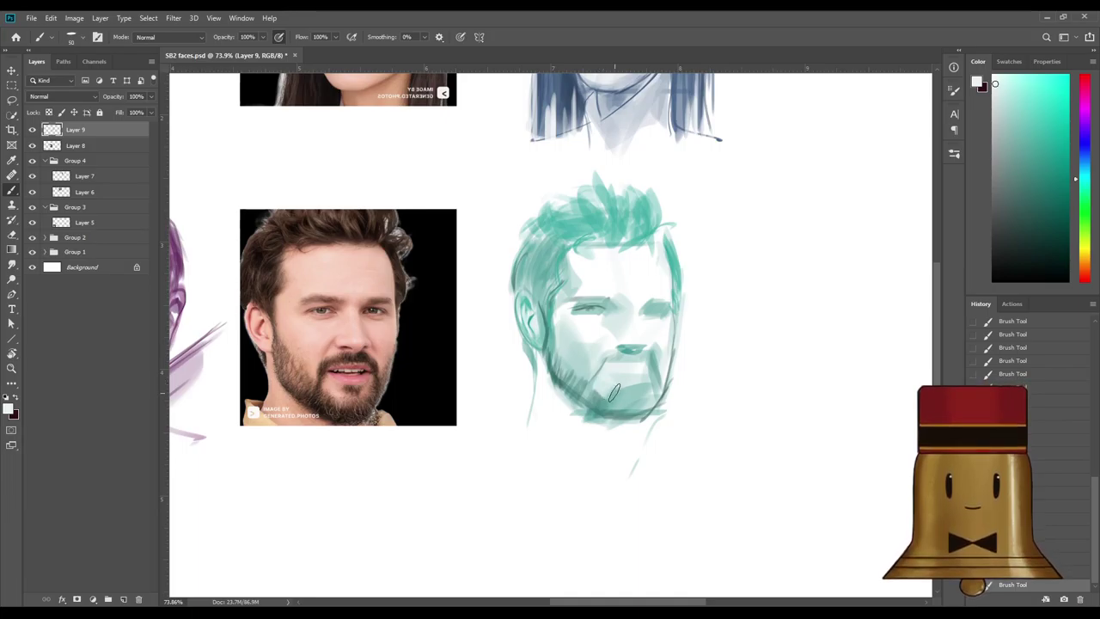
Darken the left eyebrow and upper eyelid line with thin strokes of sampled dark teal.
alt+click(594, 314)
alt+click(553, 271)
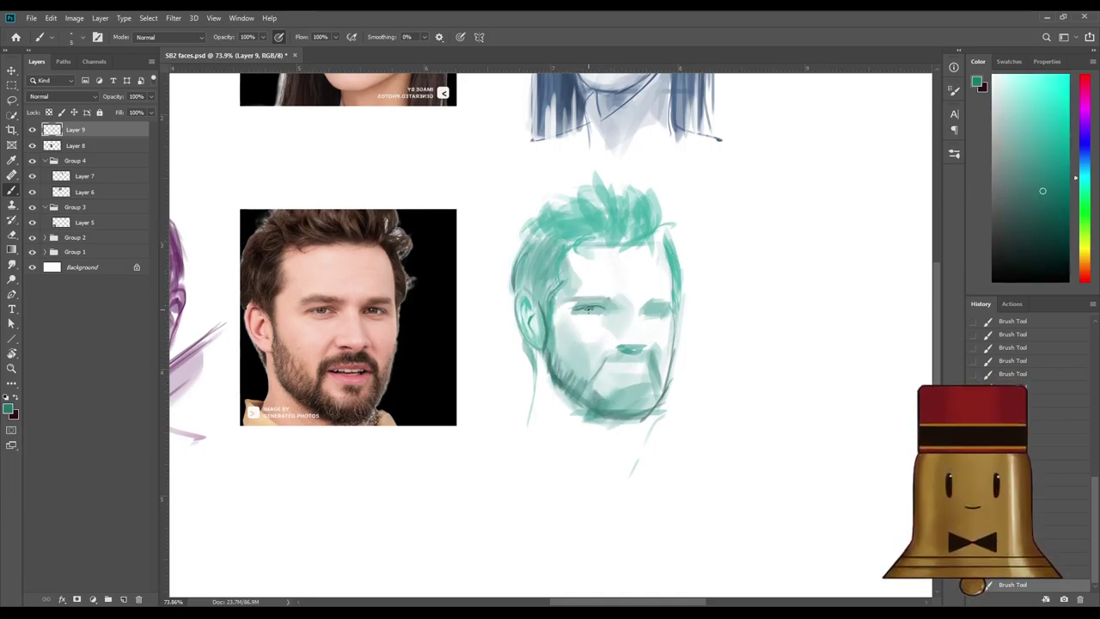
key(ctrl+z)
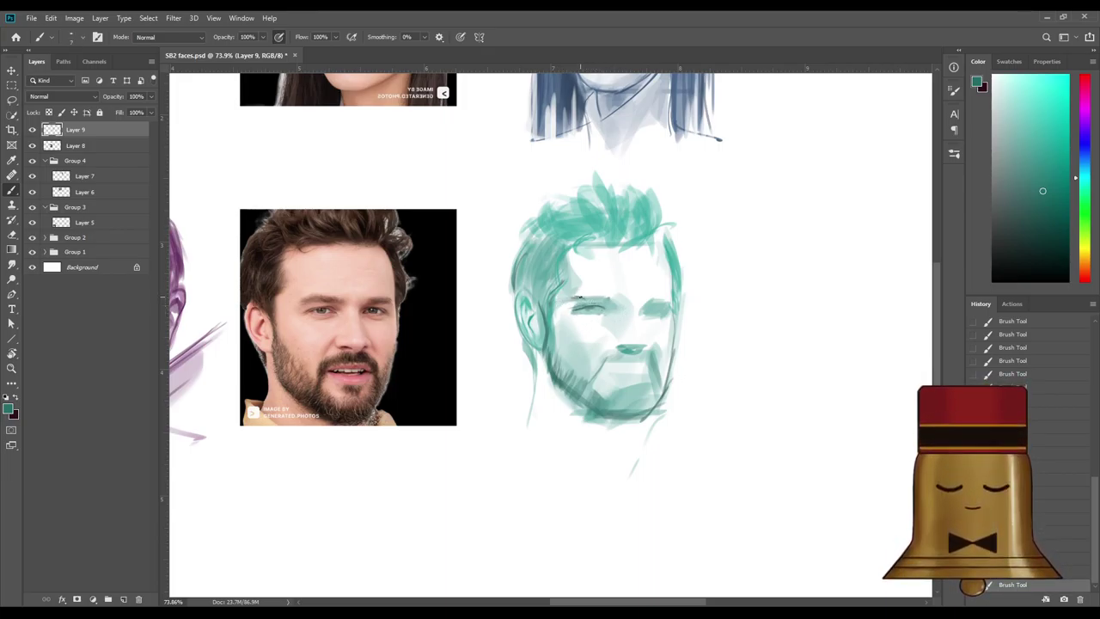
drag(581, 298, 608, 298)
key(bracketright)
key(bracketright)
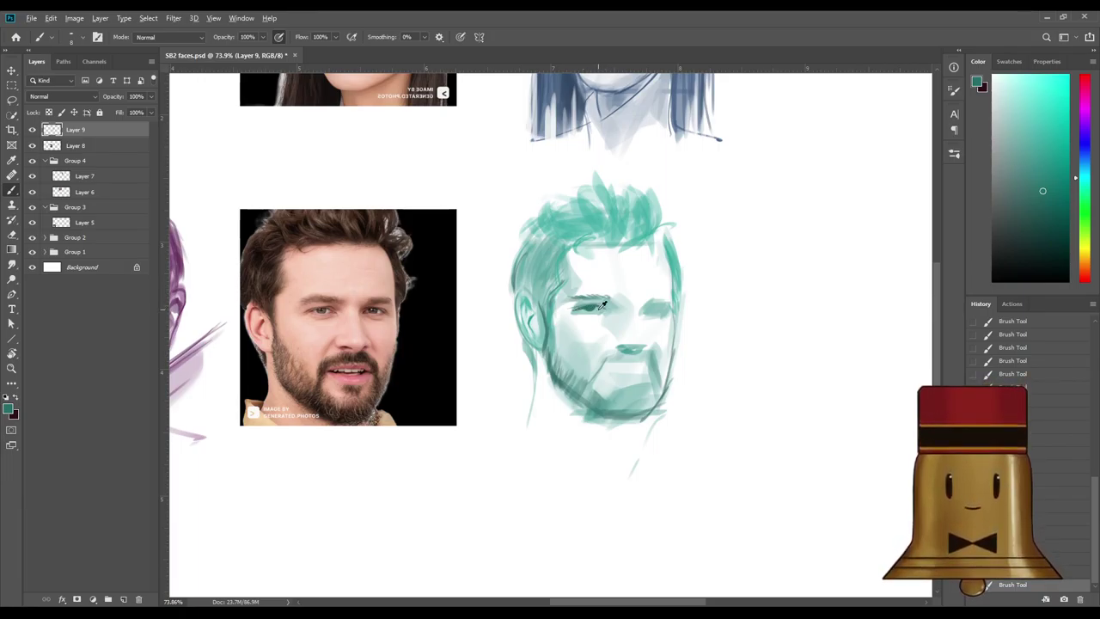
Refine the left eye and the skin beneath its brow with a lighter teal and sampled neighbouring tones.
click(1011, 124)
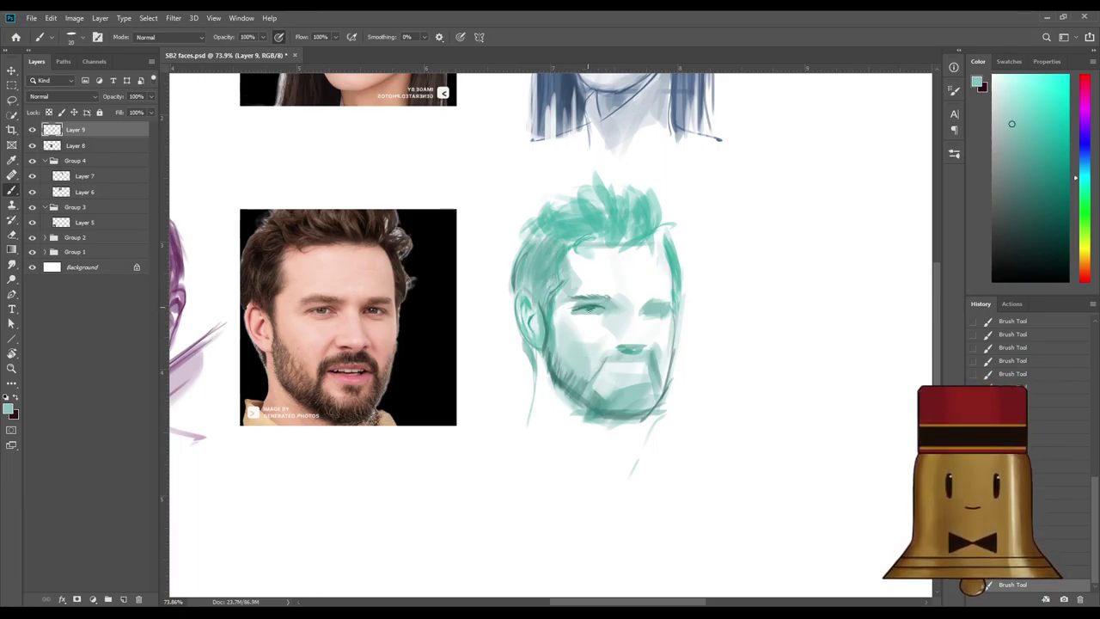
alt+click(597, 302)
alt+click(580, 311)
alt+click(595, 306)
alt+click(606, 297)
alt+click(639, 283)
Soften the area between the eyes with a larger pale brush and define the underside of the nose.
key(])
key(])
key(])
key(])
key(])
key(])
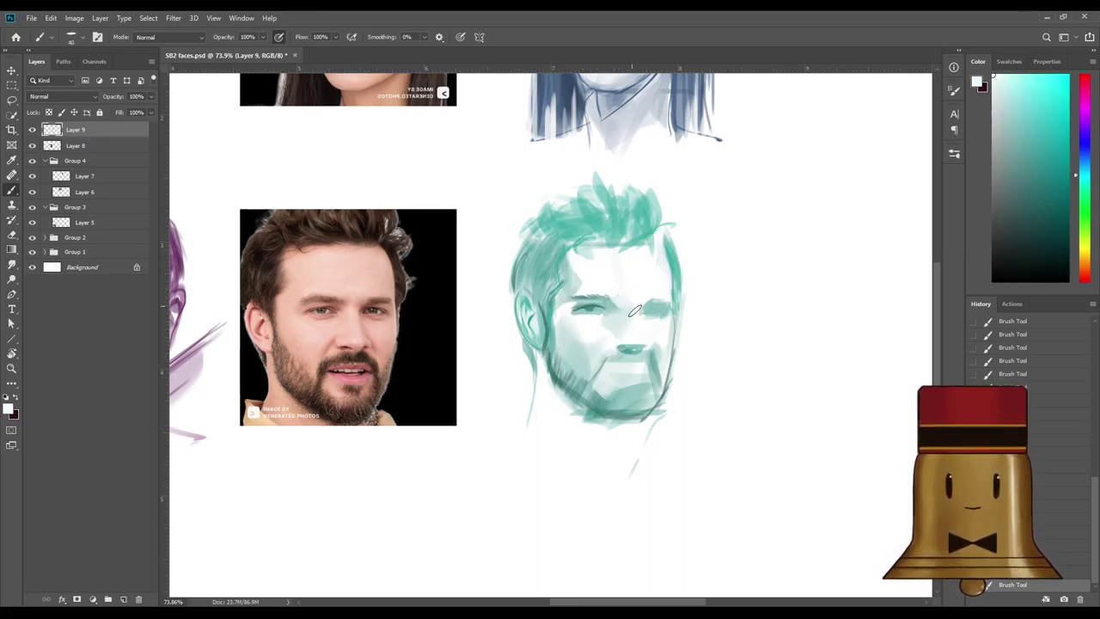
alt+click(609, 348)
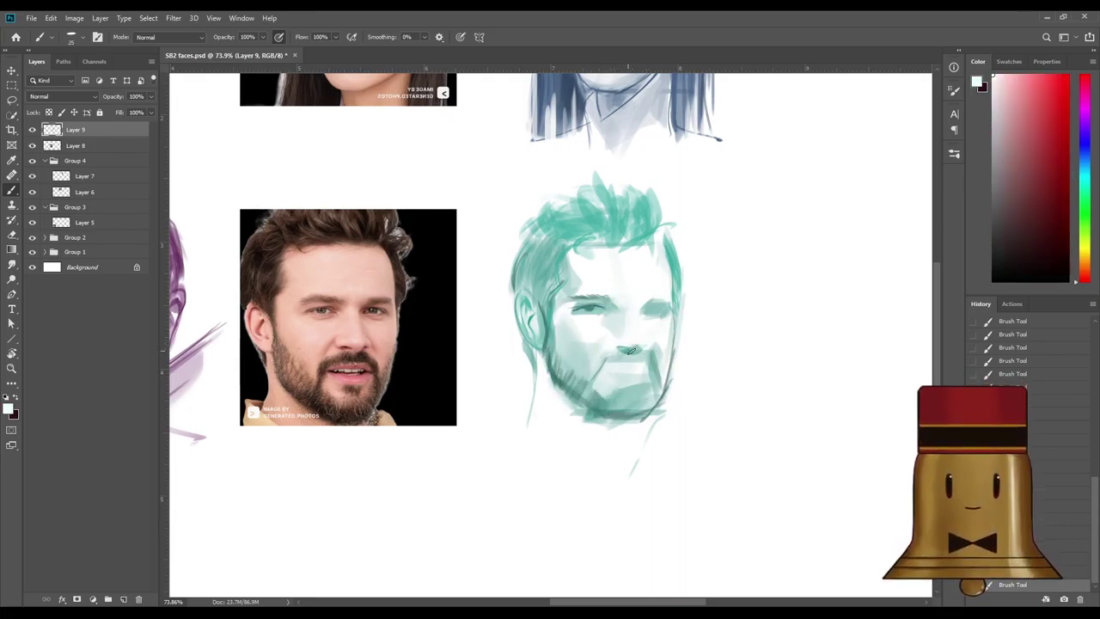
Deepen the left eye and outline the left sideburn, outer ear and left side of the neck in very dark teal.
alt+click(584, 303)
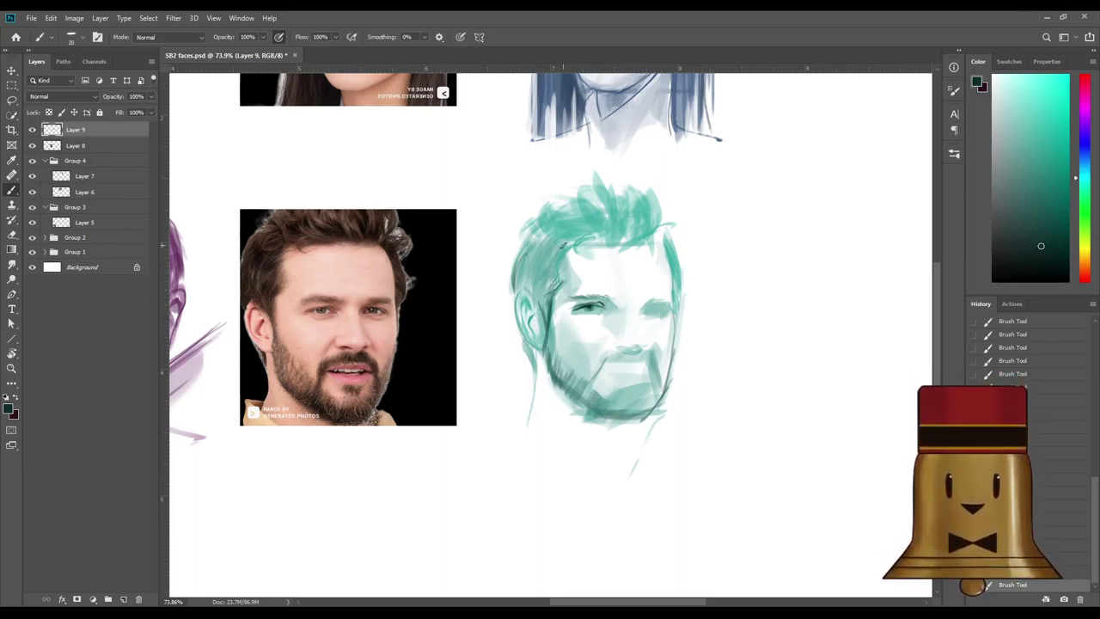
drag(562, 247, 536, 301)
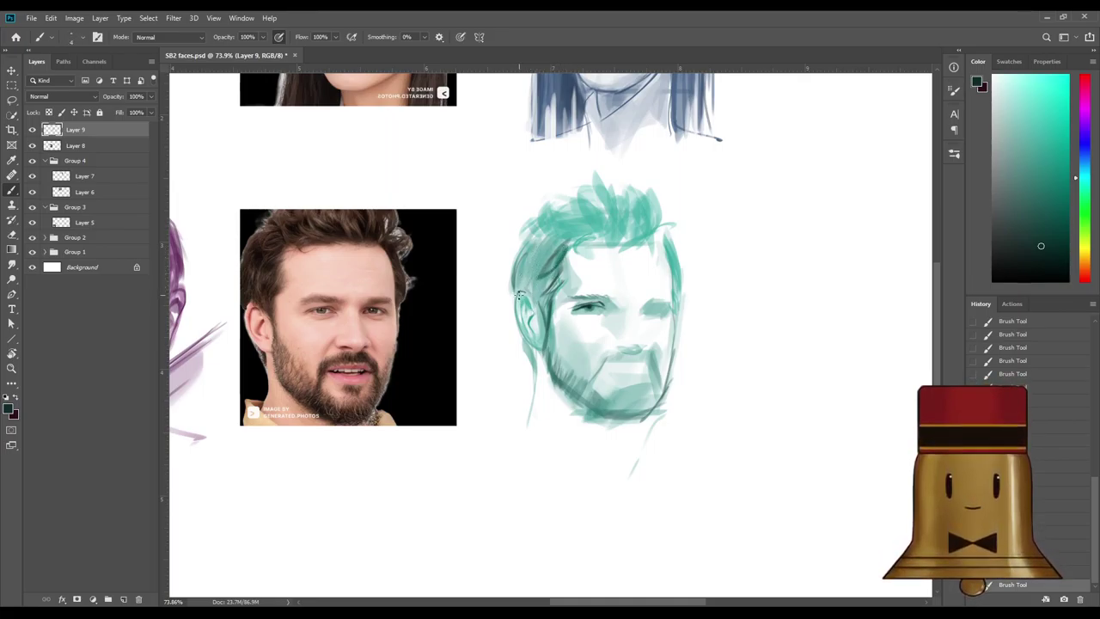
drag(514, 301, 529, 350)
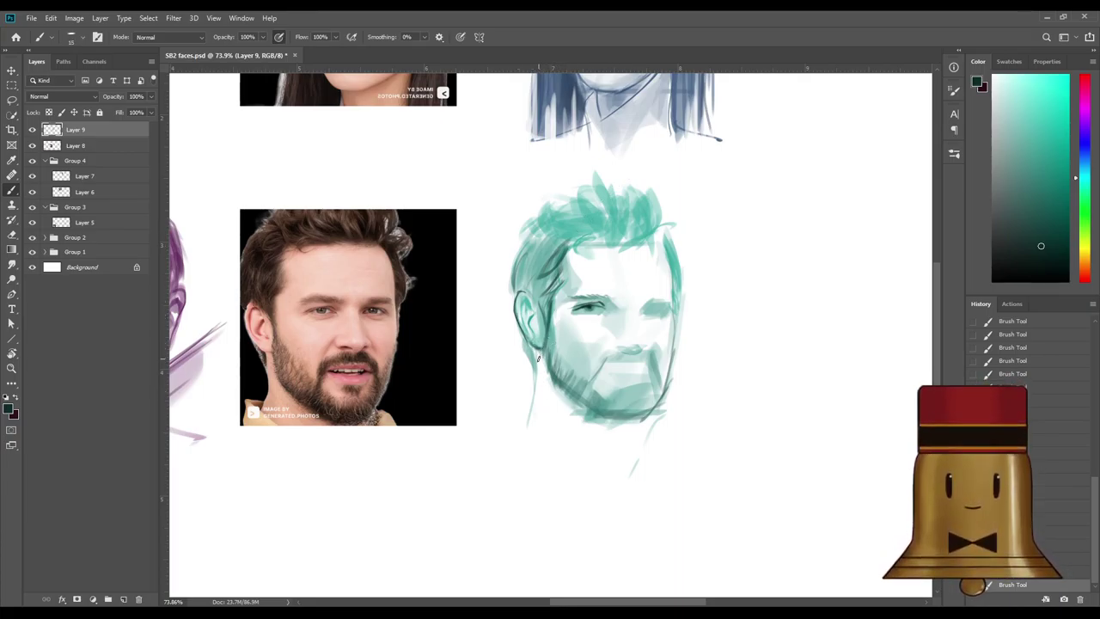
drag(539, 359, 527, 436)
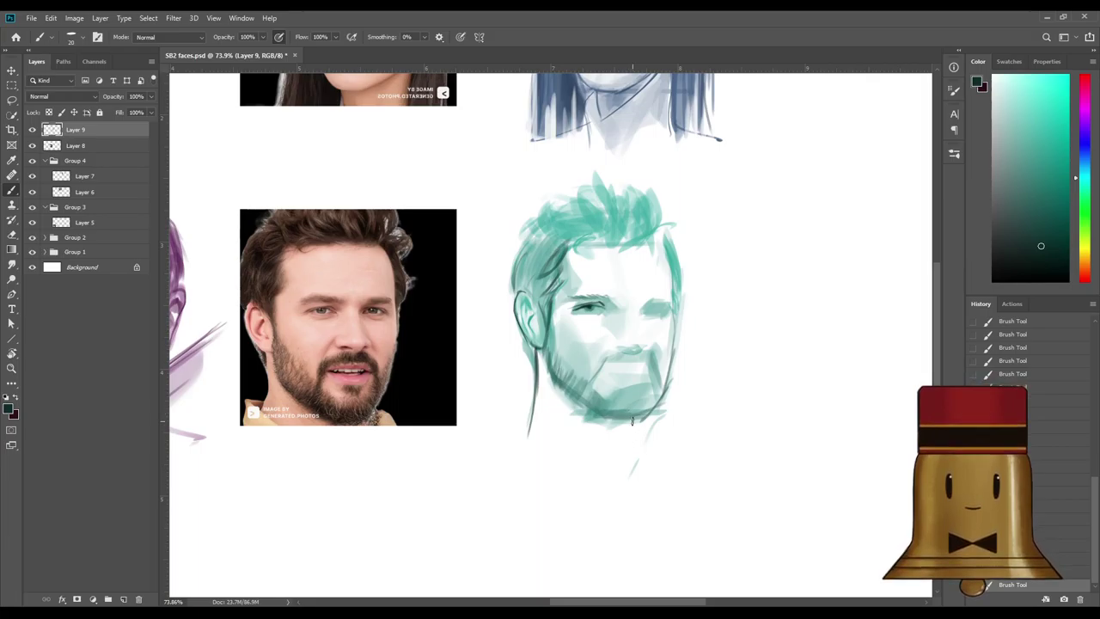
Fill the neck below the jaw with broad strokes of sampled mid teal.
alt+click(558, 339)
drag(545, 371, 539, 437)
drag(547, 365, 537, 437)
mouse_move(559, 400)
mouse_down()
mouse_move(600, 453)
mouse_move(542, 409)
mouse_move(660, 462)
mouse_move(572, 447)
mouse_move(668, 437)
mouse_move(547, 411)
mouse_up()
alt+click(595, 303)
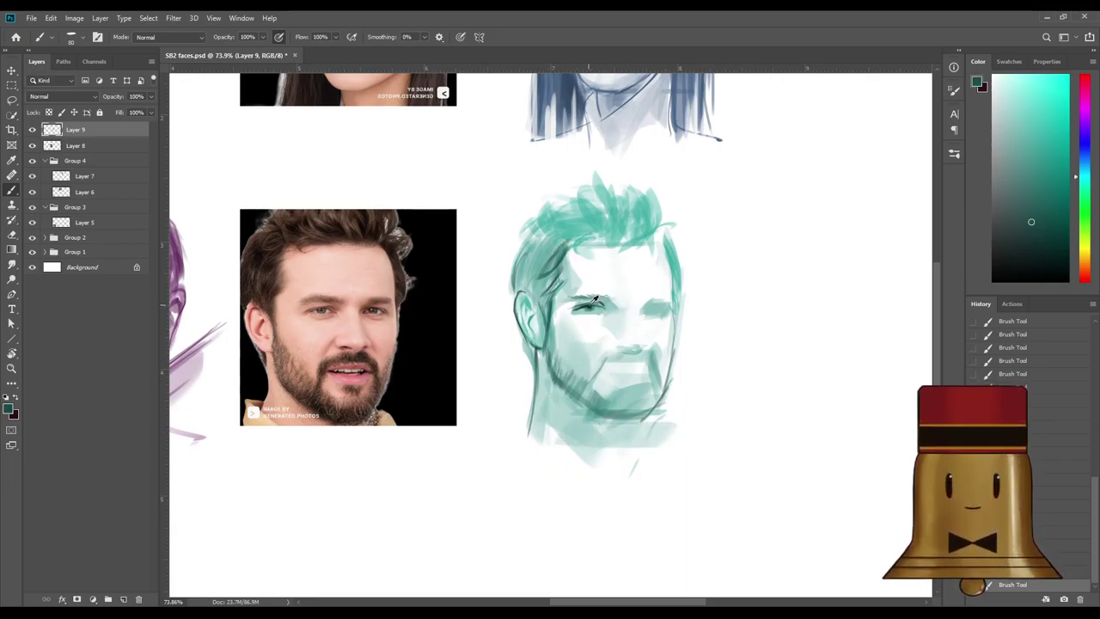
Sharpen both eyebrows with a very small brush in sampled dark teal, undoing the last unwanted stroke.
alt+click(593, 305)
key(bracketleft)
key(bracketleft)
key(bracketleft)
key(bracketleft)
key(bracketleft)
key(bracketleft)
key(bracketleft)
key(bracketleft)
key(bracketleft)
key(bracketleft)
key(bracketleft)
key(bracketleft)
key(bracketleft)
drag(576, 293, 670, 300)
key(ctrl+z)
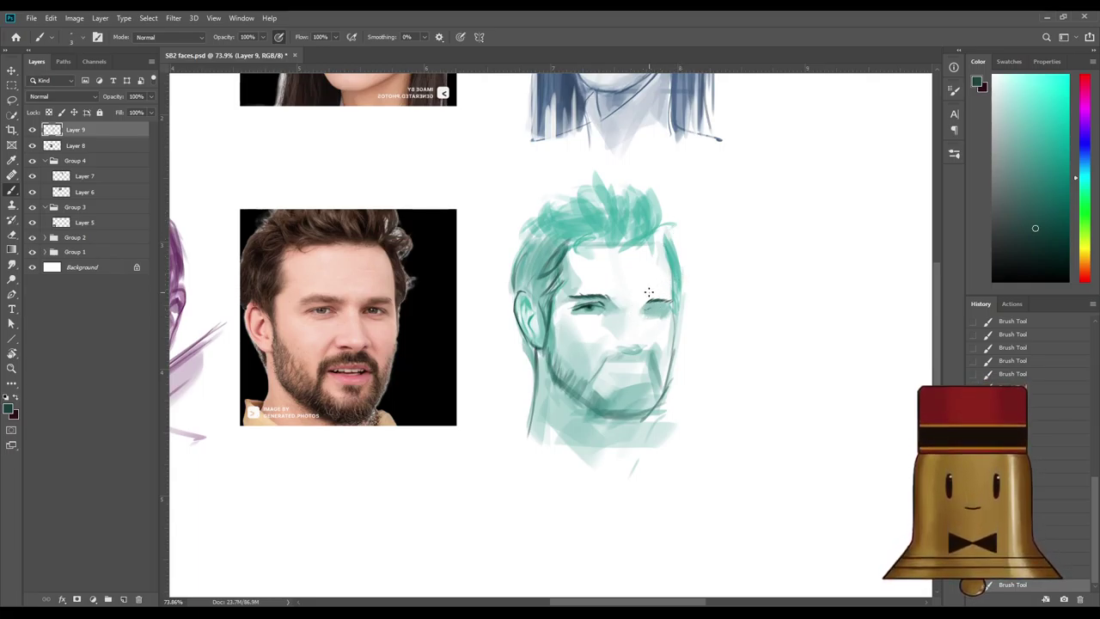
Draw the right eye's lid line in dark teal and refine around it with sampled pale tones.
key(bracketright)
key(bracketright)
drag(645, 310, 675, 310)
alt+click(595, 308)
alt+click(651, 313)
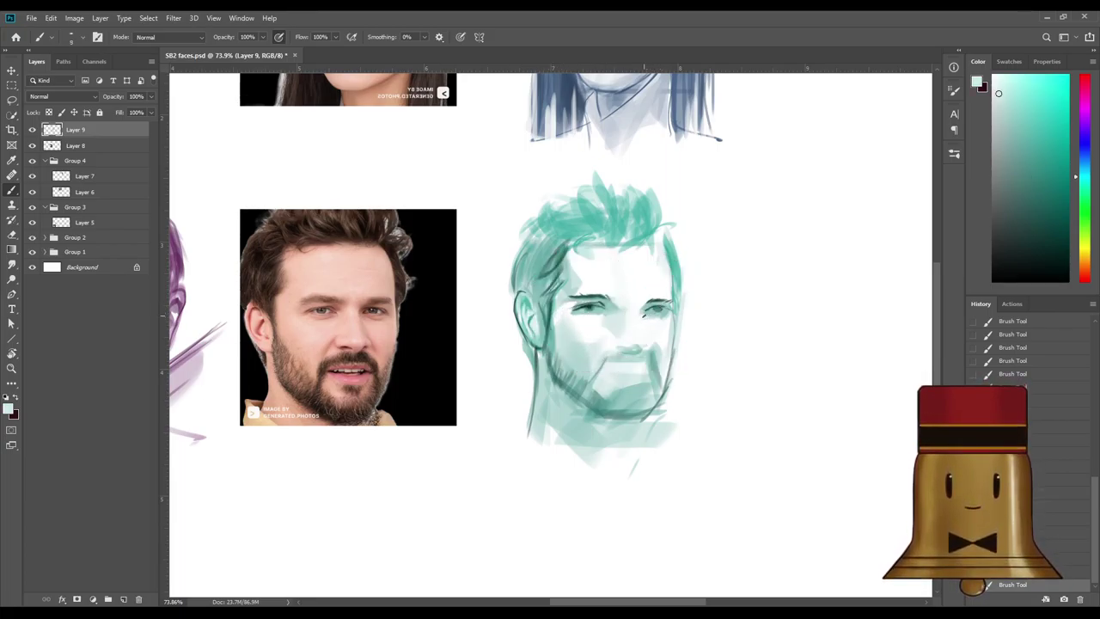
alt+click(661, 278)
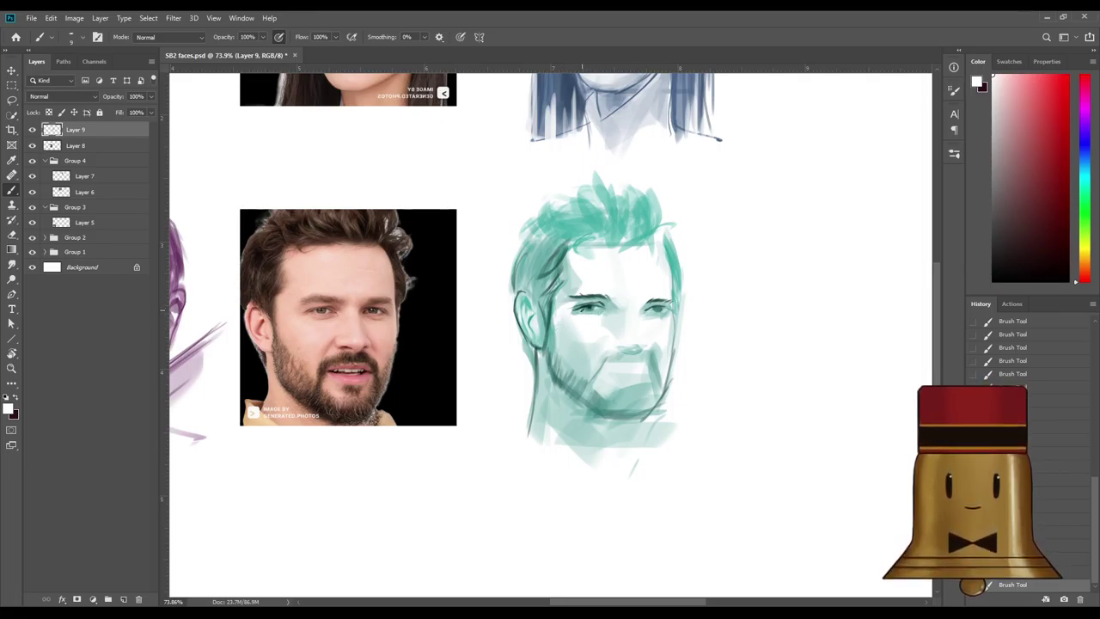
Darken the right eye's iris and lid with sampled dark teal.
alt+click(597, 302)
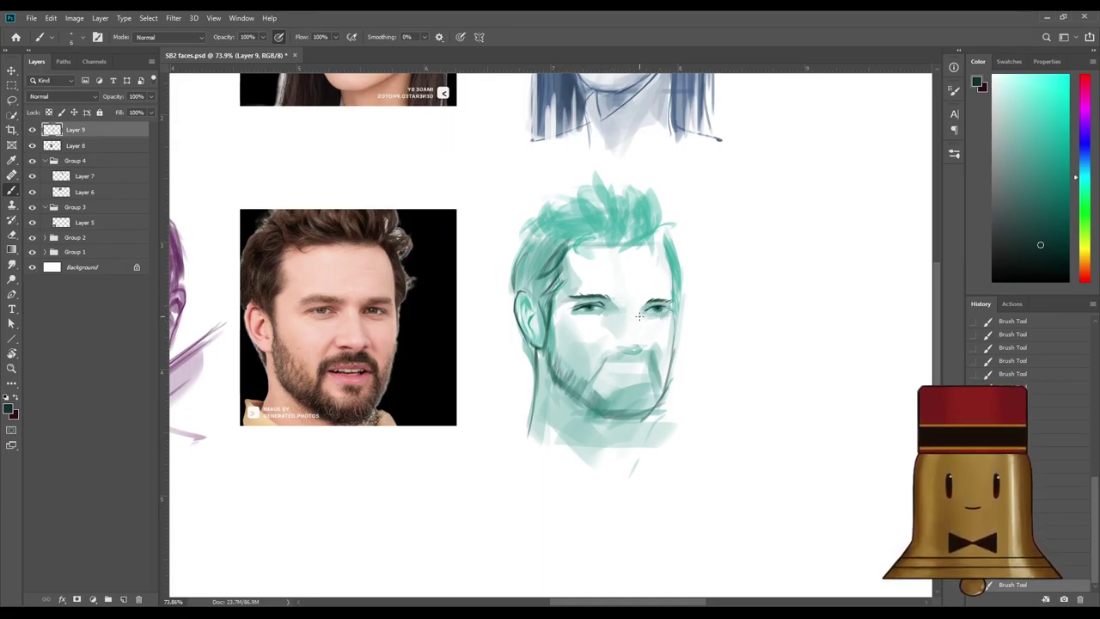
alt+click(661, 299)
alt+click(658, 300)
drag(664, 304, 660, 306)
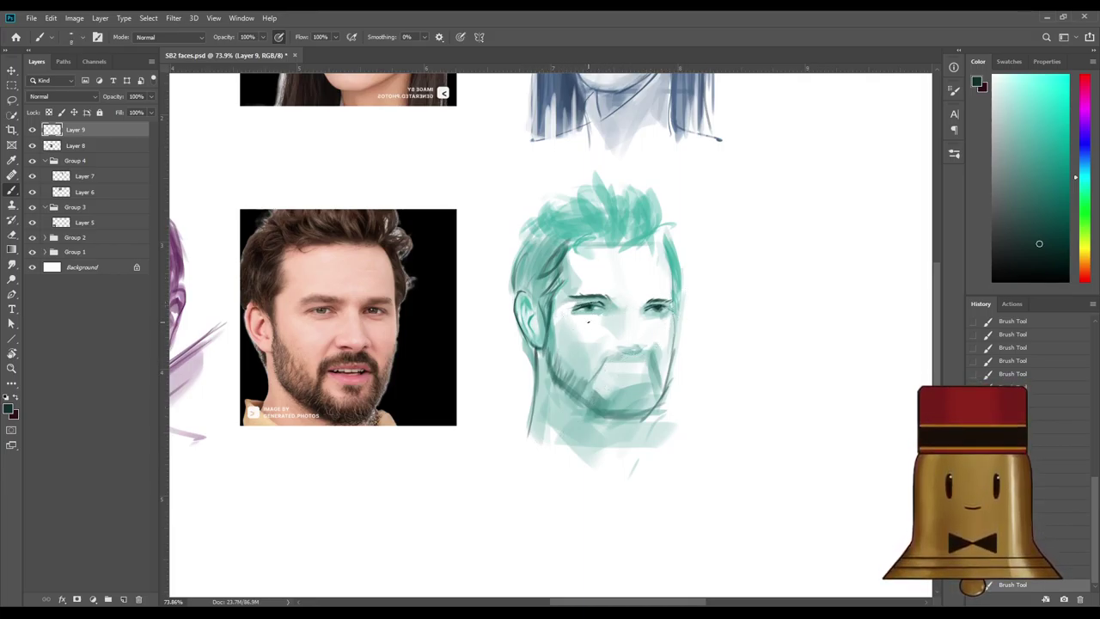
Shade the inner corner of the left eye and the nose bridge with sampled muted teal tones.
alt+click(604, 302)
key(bracketright)
key(bracketright)
key(bracketright)
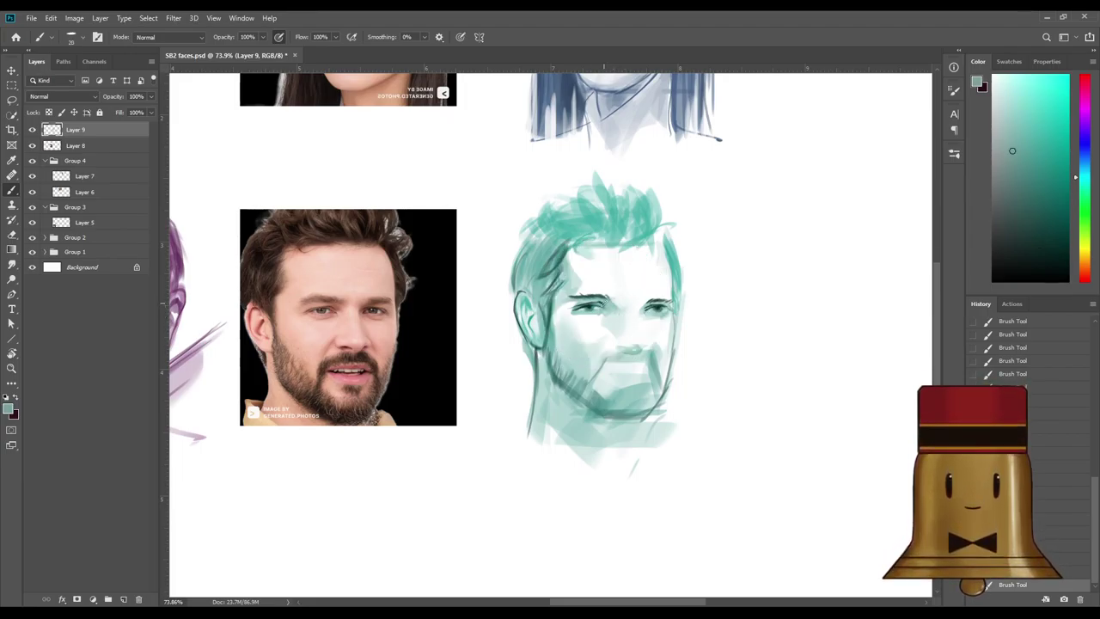
alt+click(599, 302)
alt+click(616, 320)
Lasso the left eye and eyebrow, shift them slightly toward the nose with Free Transform, and clear the selection.
scroll(615, 321, down, 2)
scroll(615, 320, up, 2)
scroll(614, 318, down, 1)
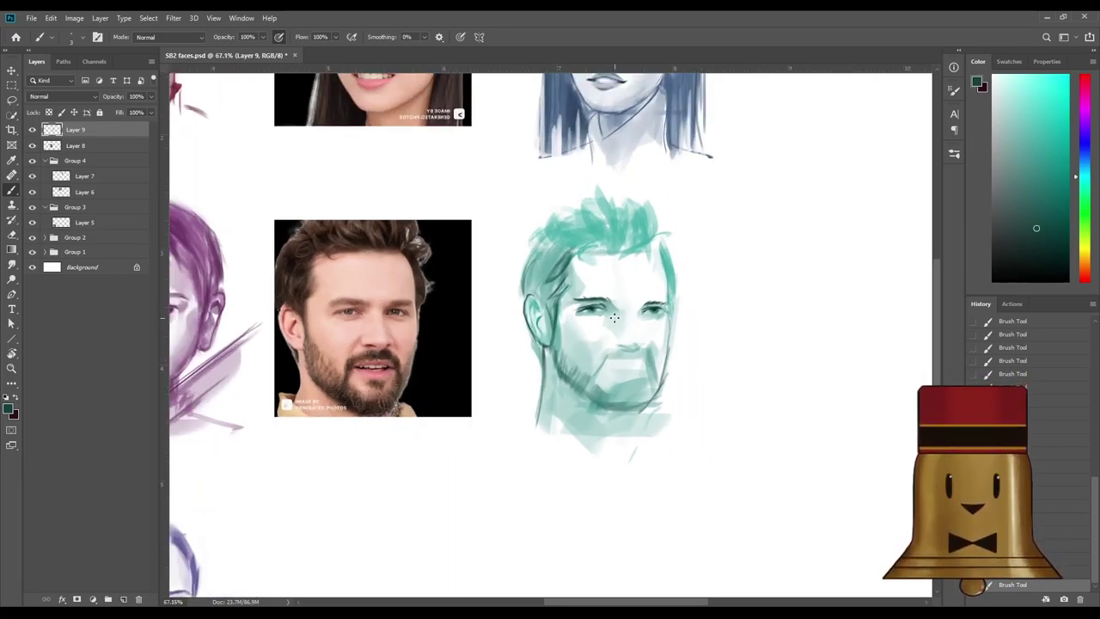
key(l)
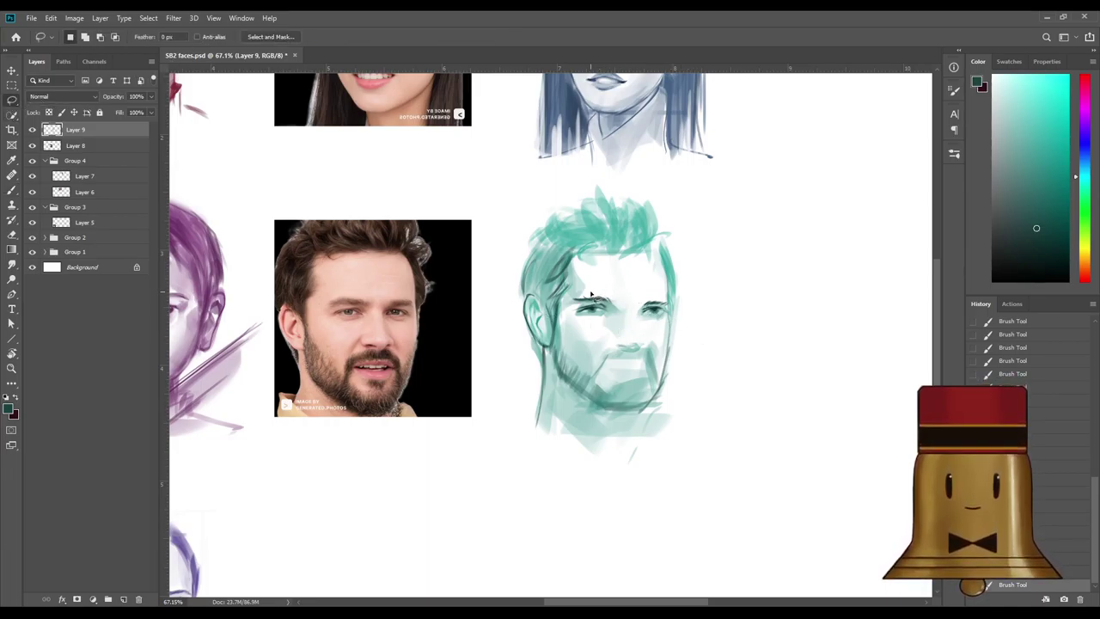
mouse_move(591, 295)
mouse_down()
mouse_move(571, 310)
mouse_move(602, 325)
mouse_move(621, 293)
mouse_move(601, 315)
mouse_up()
key(ctrl+t)
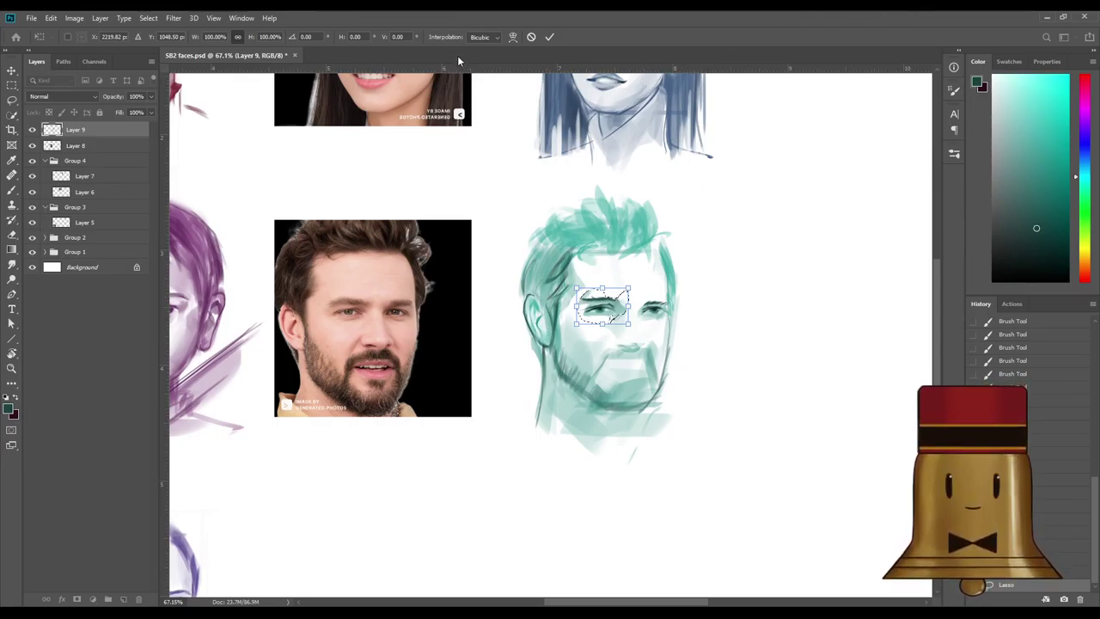
click(549, 37)
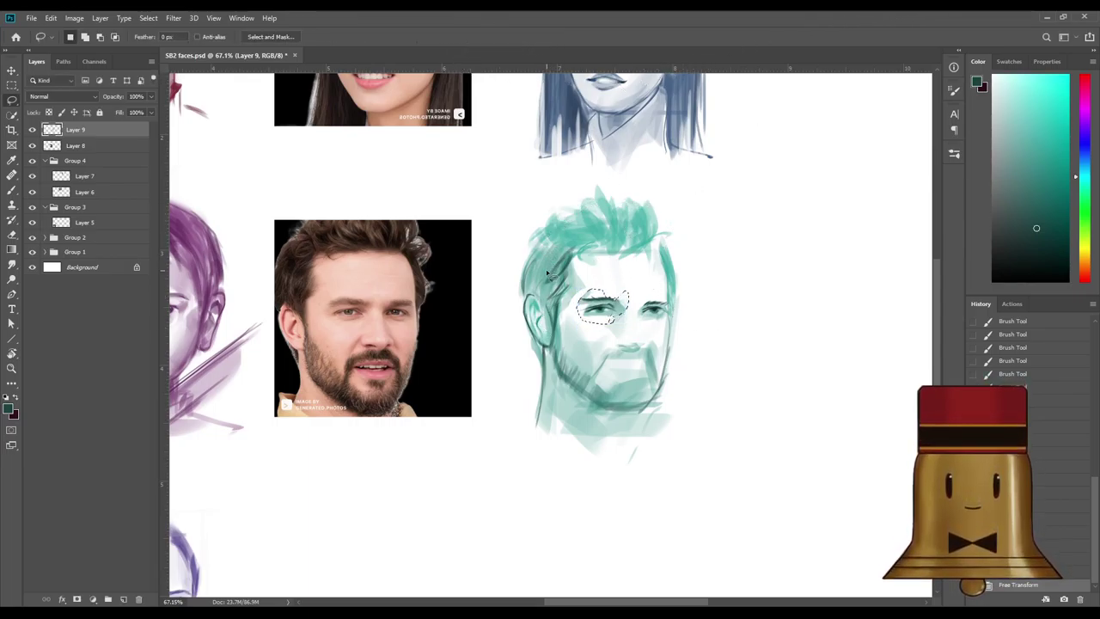
key(ctrl+d)
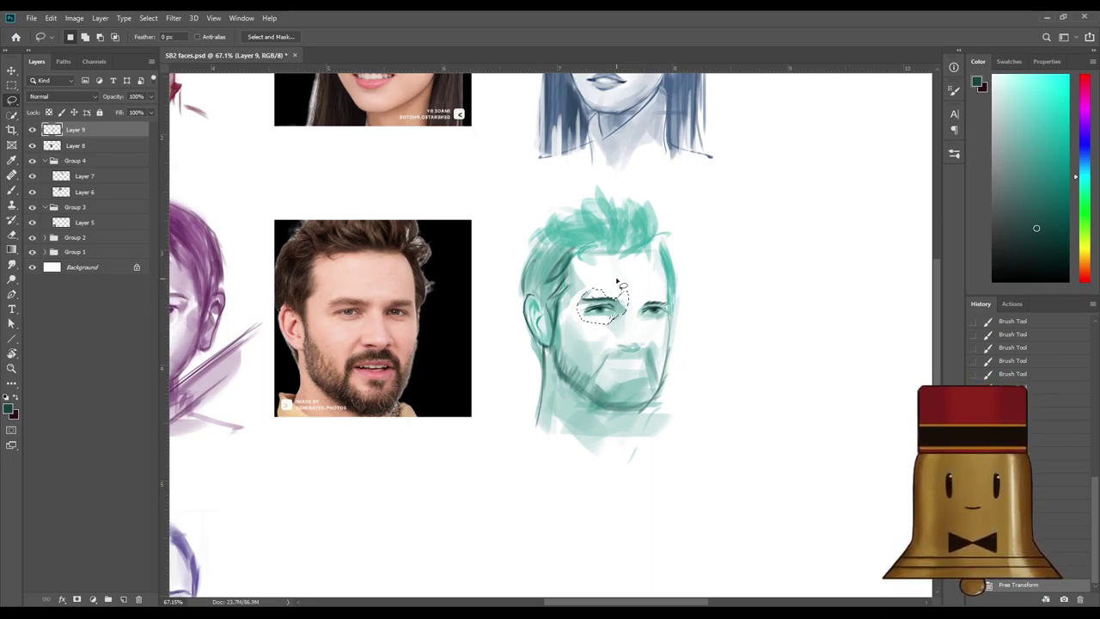
Brush sampled pale teal over the left temple and cheek, and sample white for the highlights.
key(b)
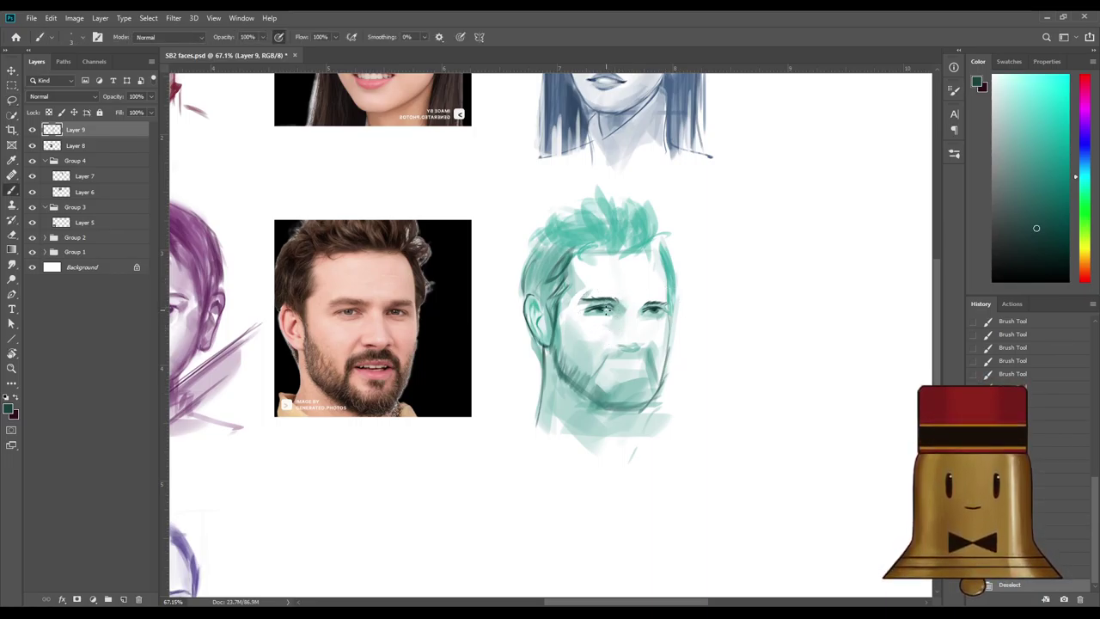
alt+click(581, 280)
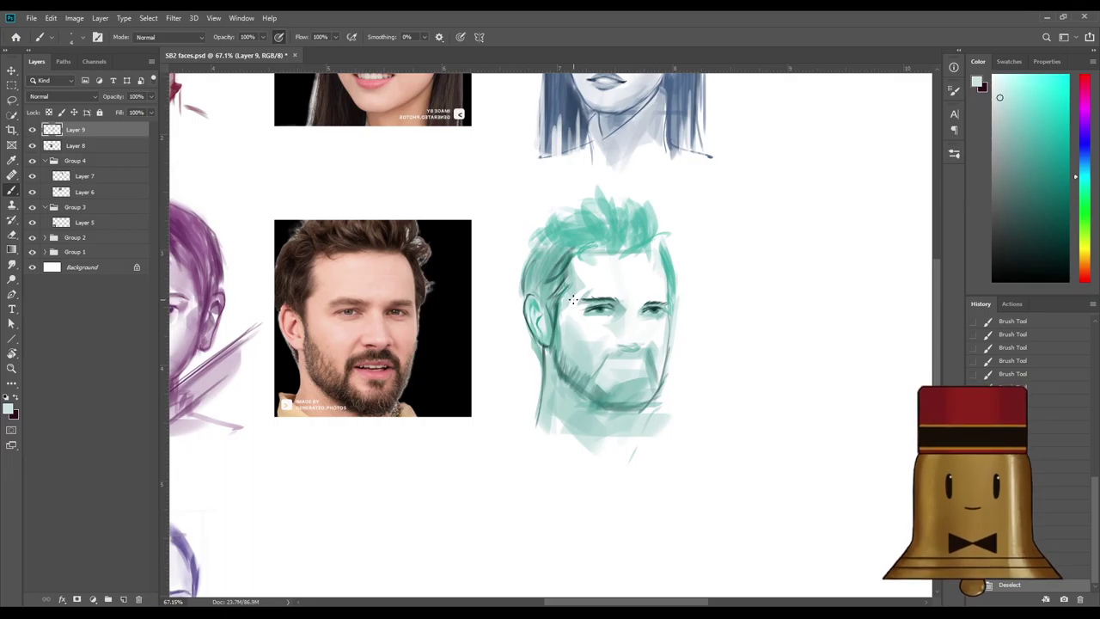
drag(564, 315, 590, 342)
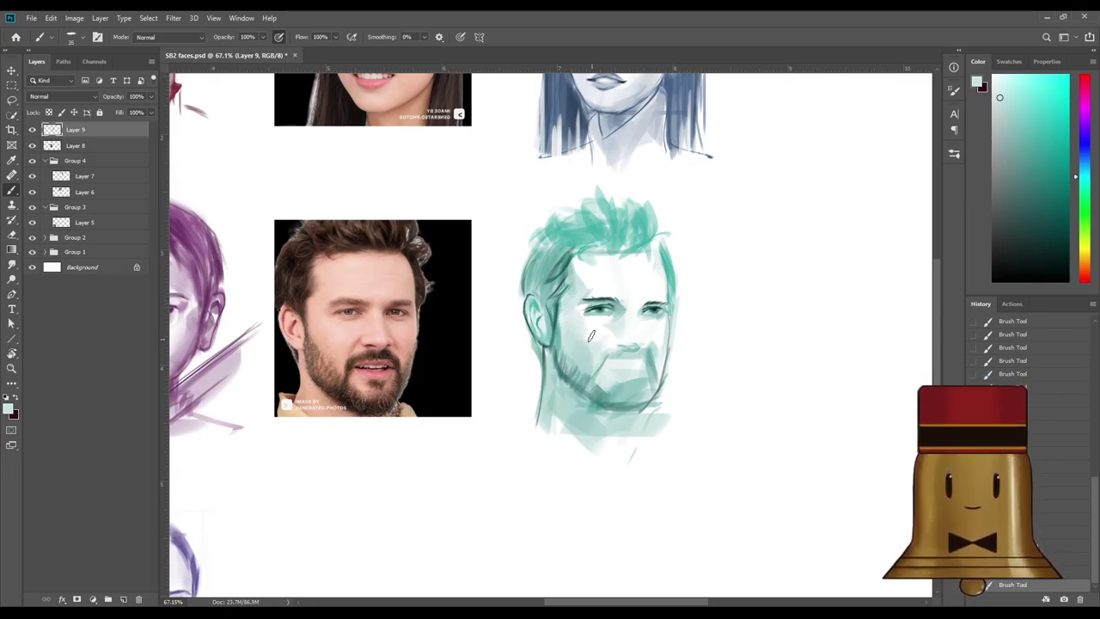
alt+click(611, 267)
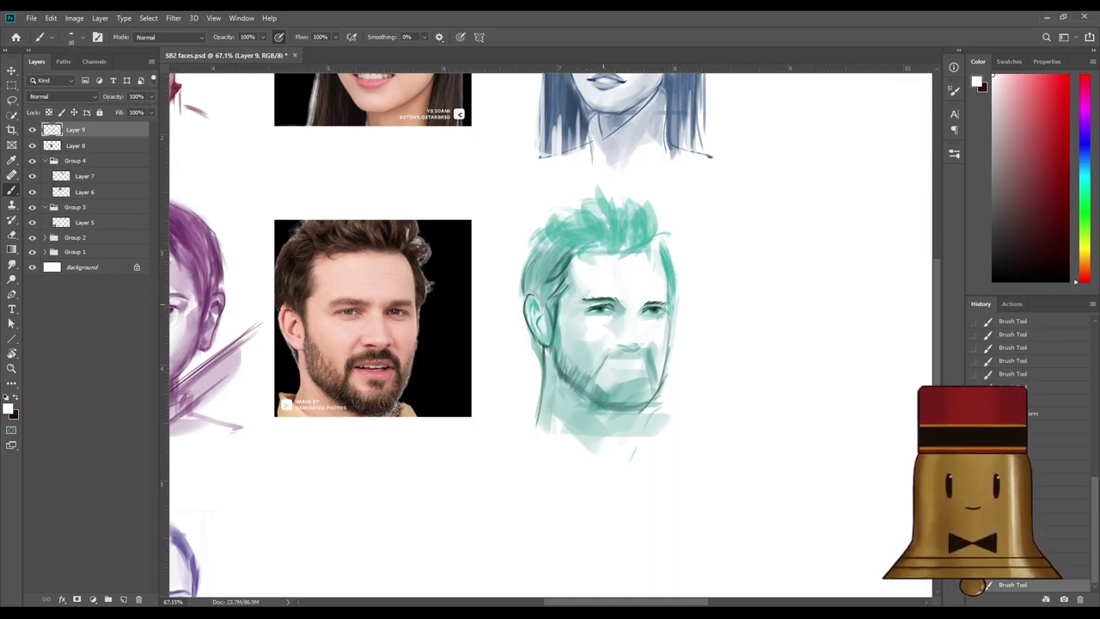
Tint the skin around the left eye with sampled pale teal and dab small white highlights near its inner corner.
alt+click(603, 311)
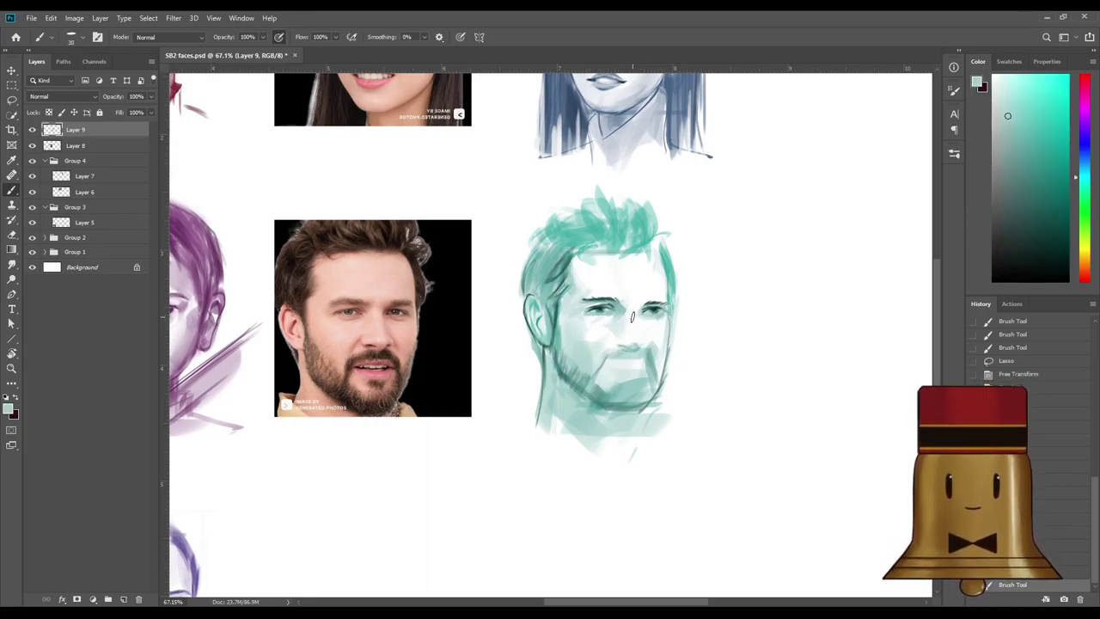
alt+click(600, 325)
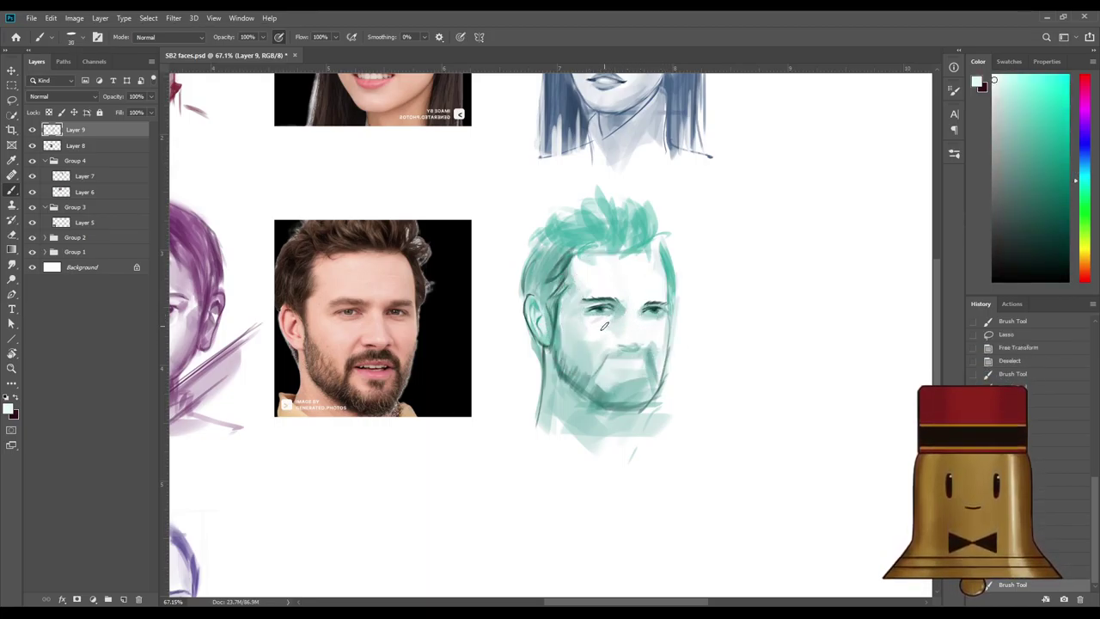
alt+click(605, 325)
key([)
key([)
key([)
key([)
key([)
key([)
key([)
key([)
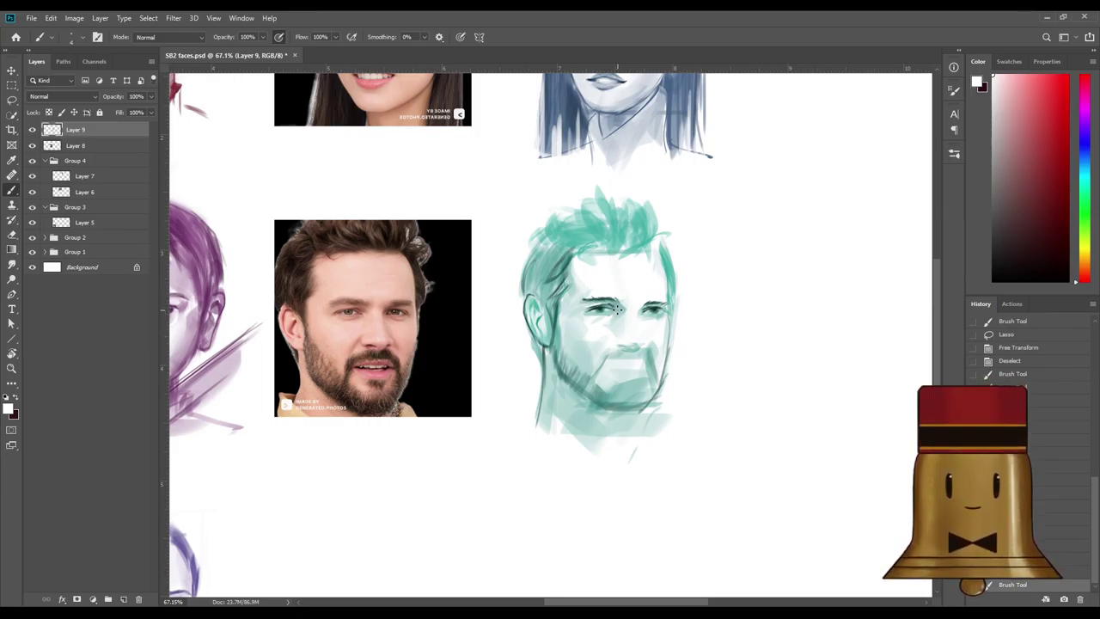
click(617, 310)
click(617, 311)
click(617, 313)
click(612, 324)
Shade the side of the nose with sampled pale tones and define the nostrils in dark teal.
alt+click(638, 325)
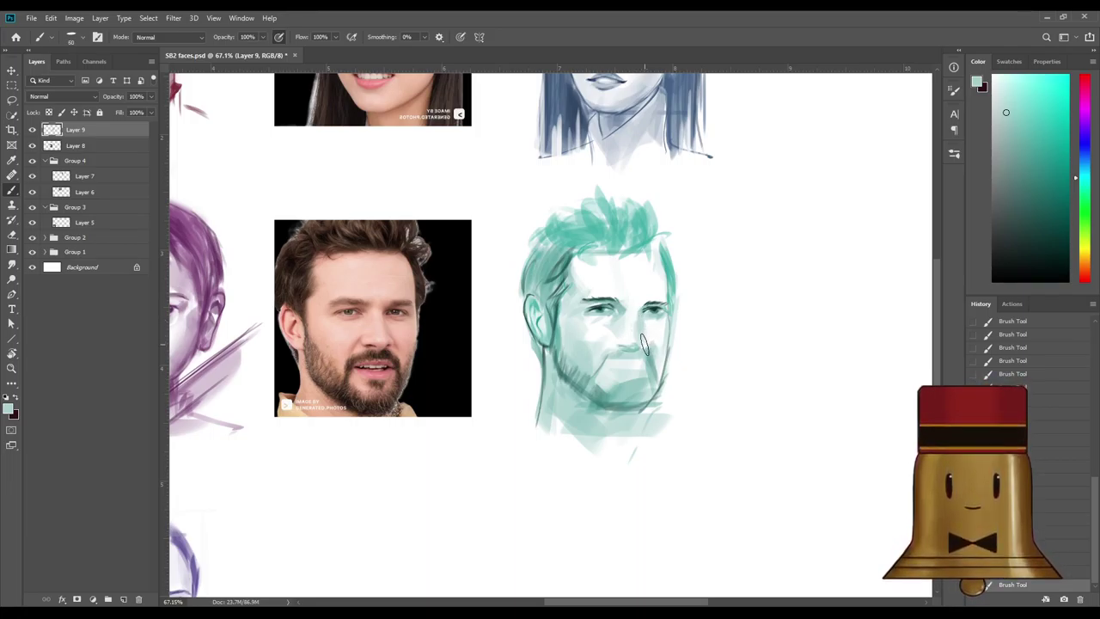
alt+click(641, 344)
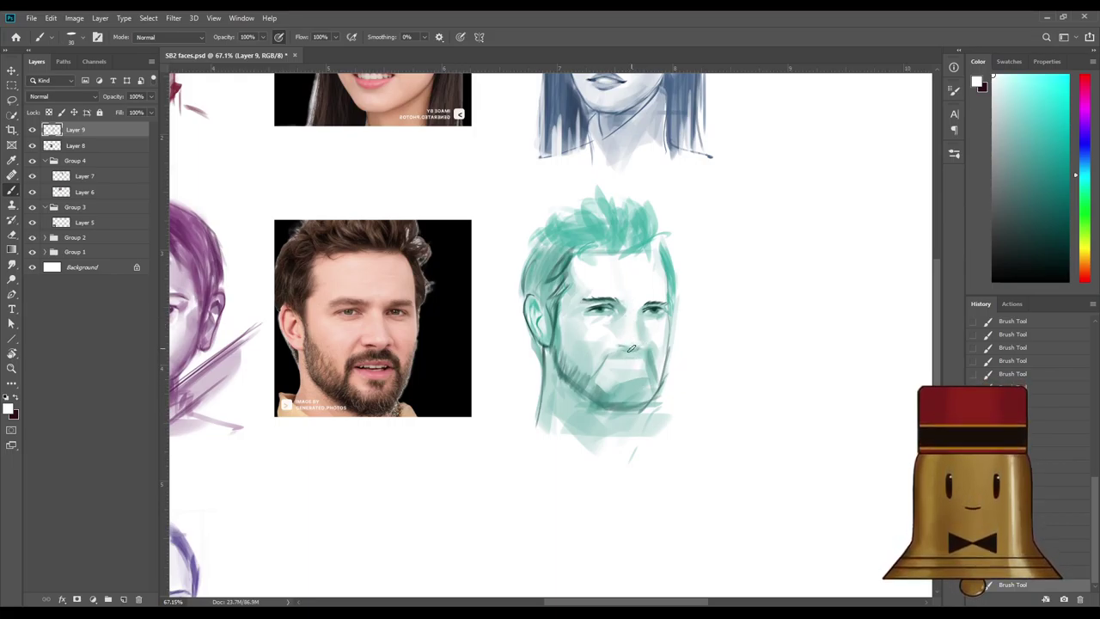
alt+click(606, 303)
key(ctrl+z)
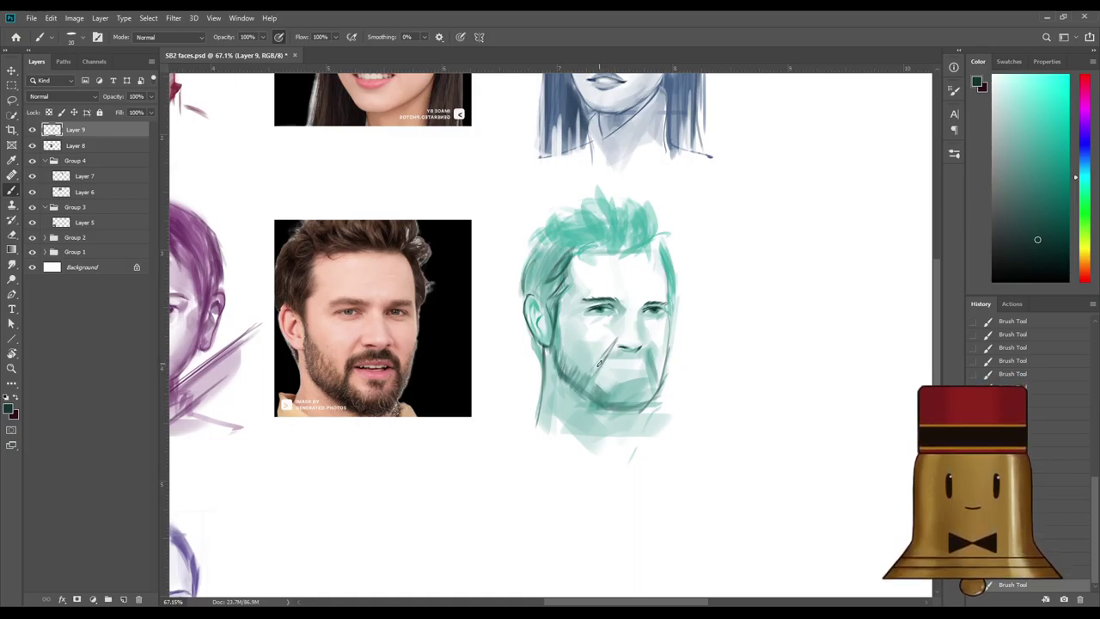
Blend the left cheek, smile fold and moustache edge with sampled pale and mid teal tones.
key(x)
alt+click(620, 316)
alt+click(646, 359)
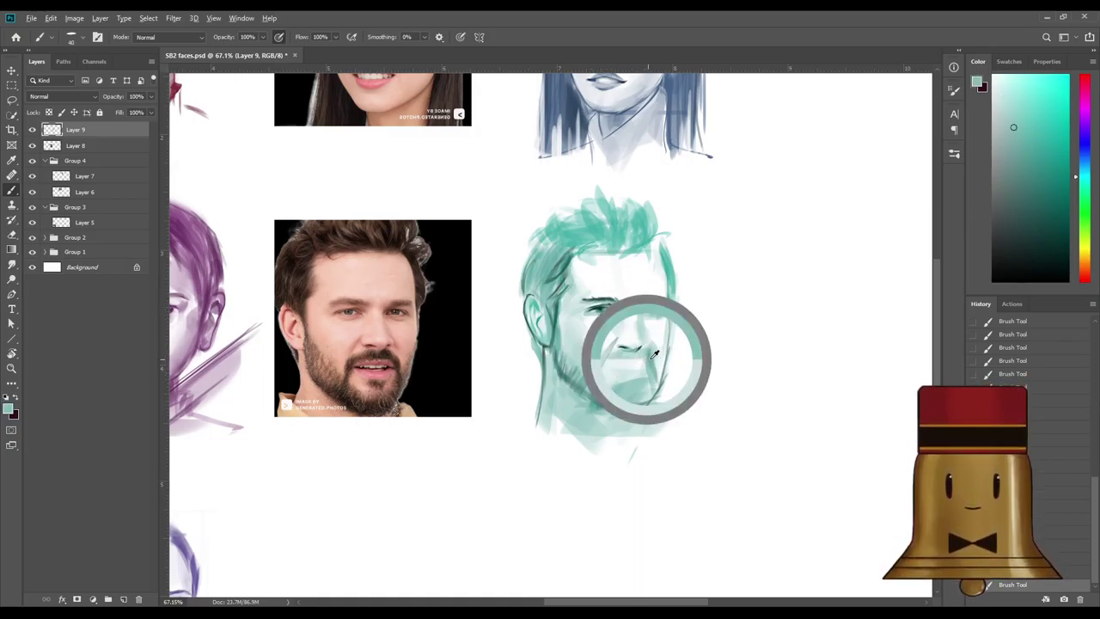
alt+click(617, 332)
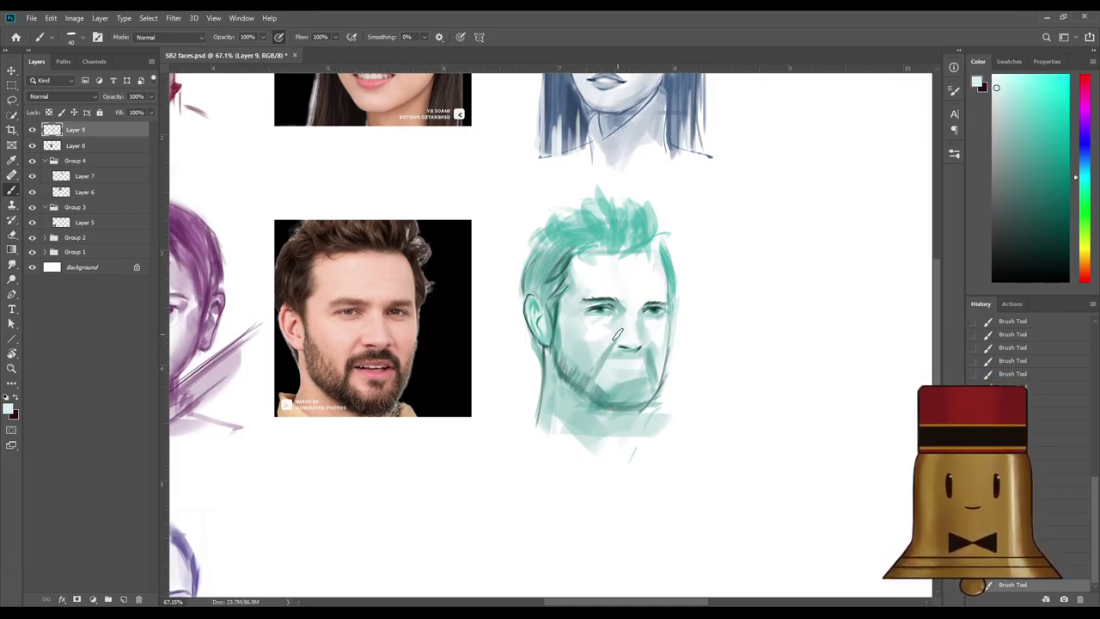
alt+click(601, 377)
alt+click(598, 368)
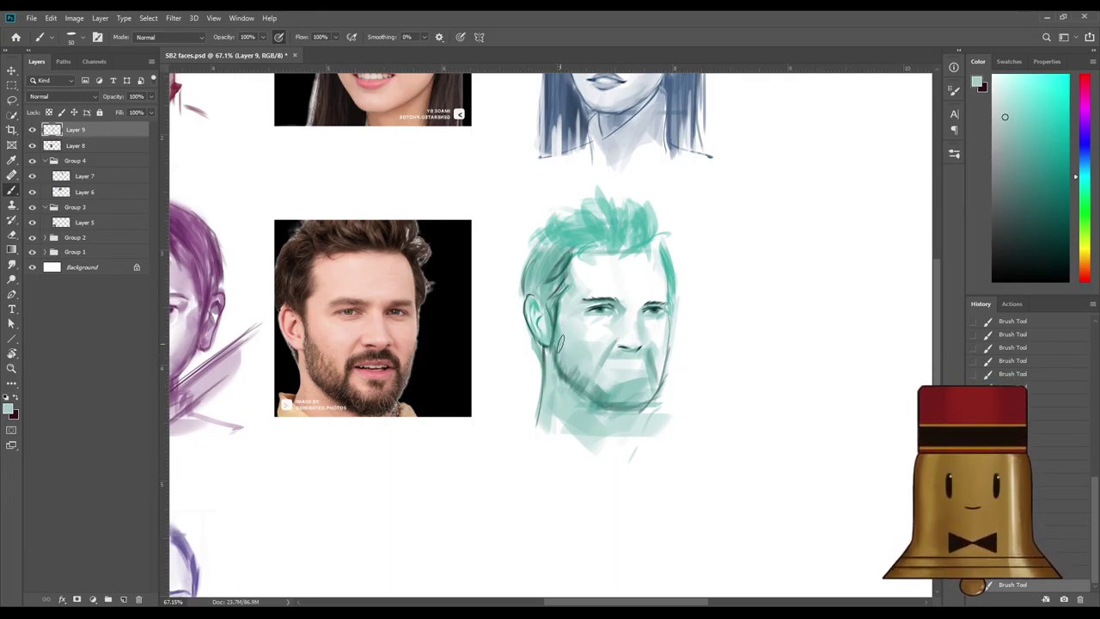
Stroke short beard hairs along the left jaw in sampled mid teal with a smaller brush.
alt+click(570, 378)
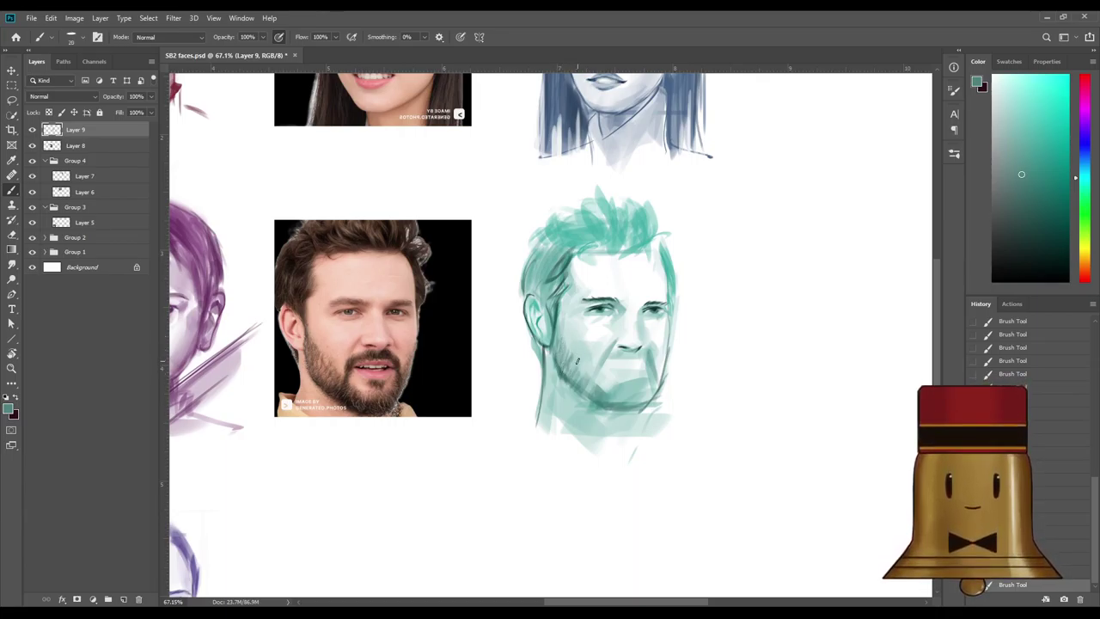
drag(572, 356, 577, 377)
key([)
Soften the area between the mouth and chin with sampled pale teal tones.
alt+click(613, 378)
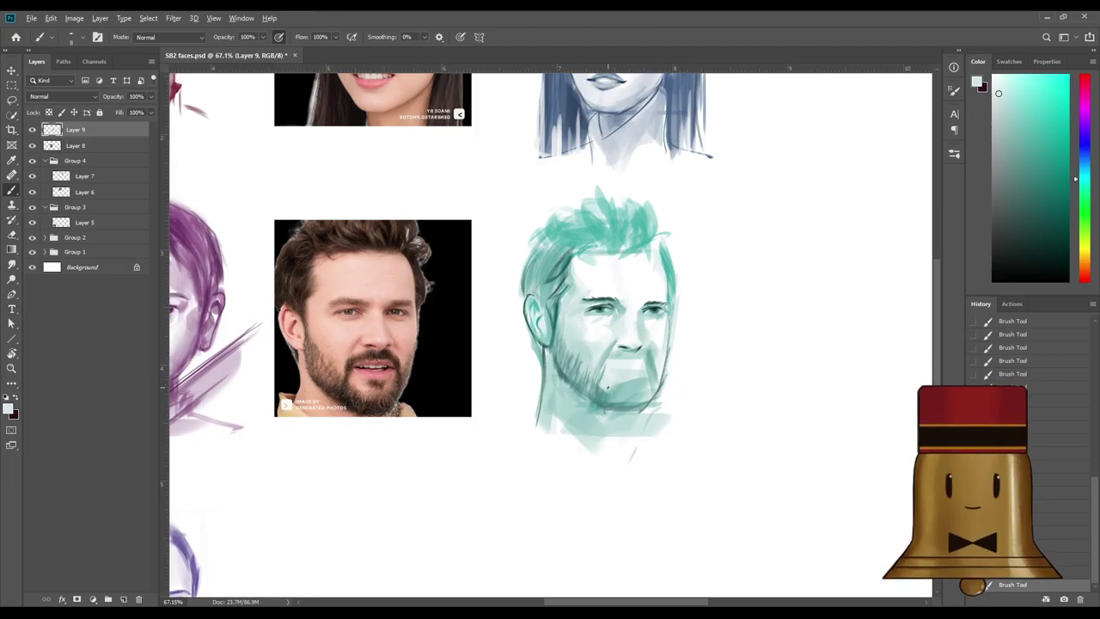
alt+click(624, 379)
alt+click(626, 376)
mouse_move(626, 378)
mouse_down()
mouse_move(608, 397)
mouse_move(653, 390)
mouse_move(601, 386)
mouse_up()
Draw the mouth's parting line in the dark teal sampled from the eye.
key(])
key(])
key(])
alt+click(614, 350)
alt+click(600, 304)
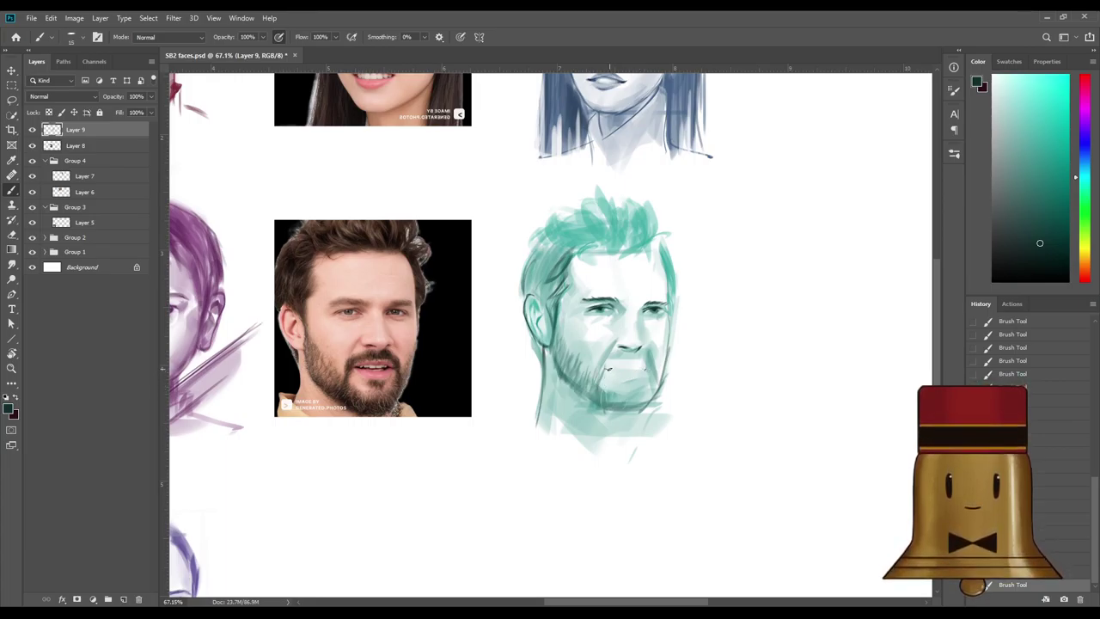
drag(621, 369, 642, 370)
Thin and reshape the mouth line, alternating near-white cover strokes with dark teal accents at its corners.
alt+click(626, 356)
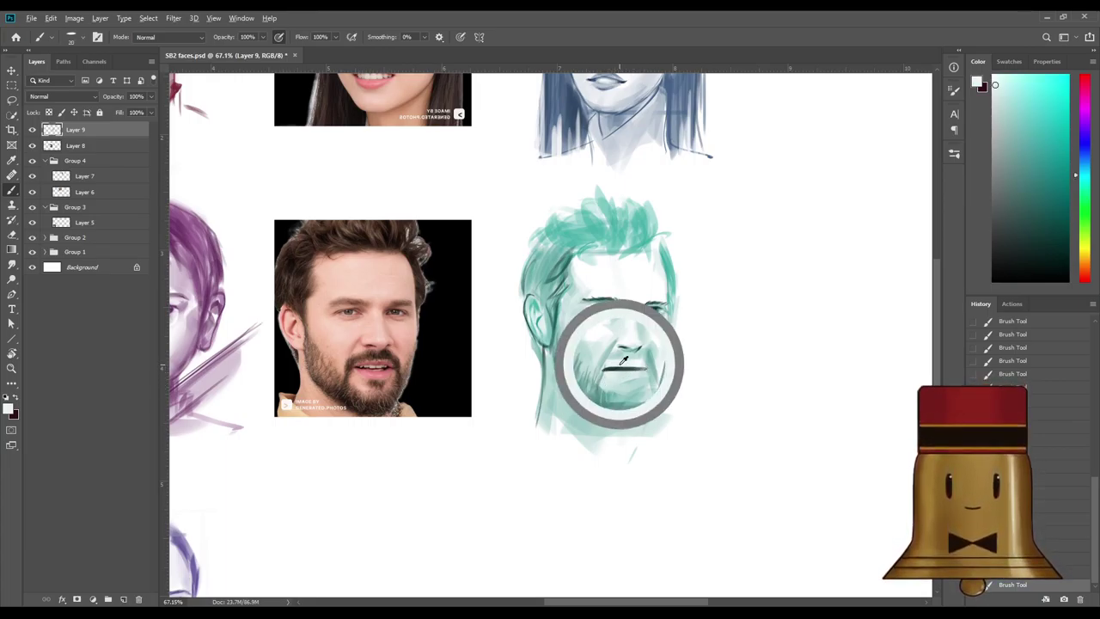
alt+click(603, 354)
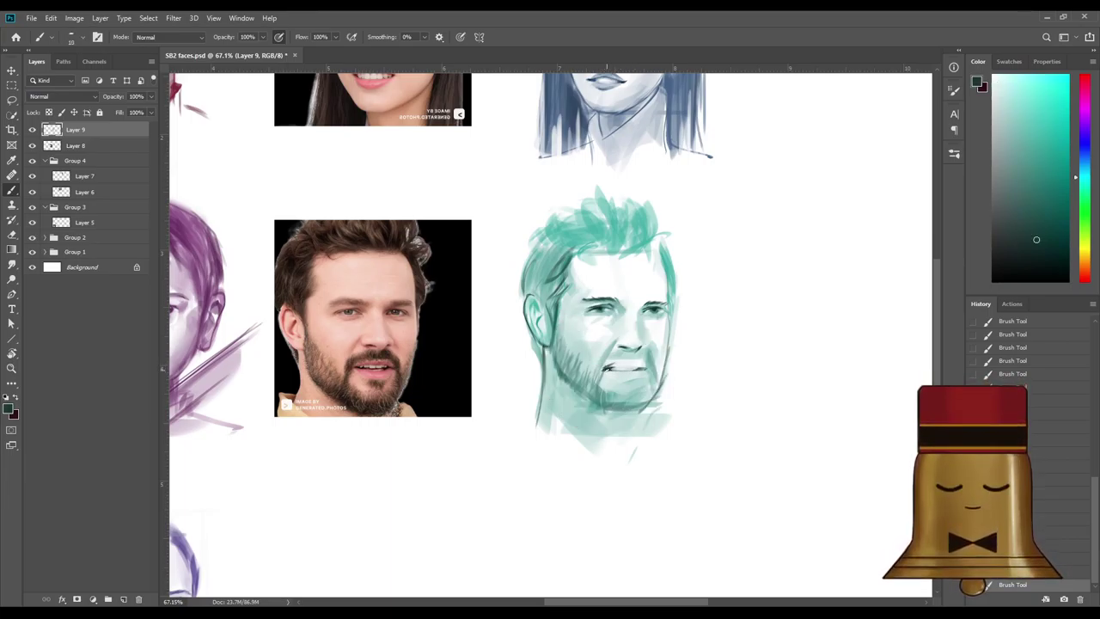
alt+click(621, 305)
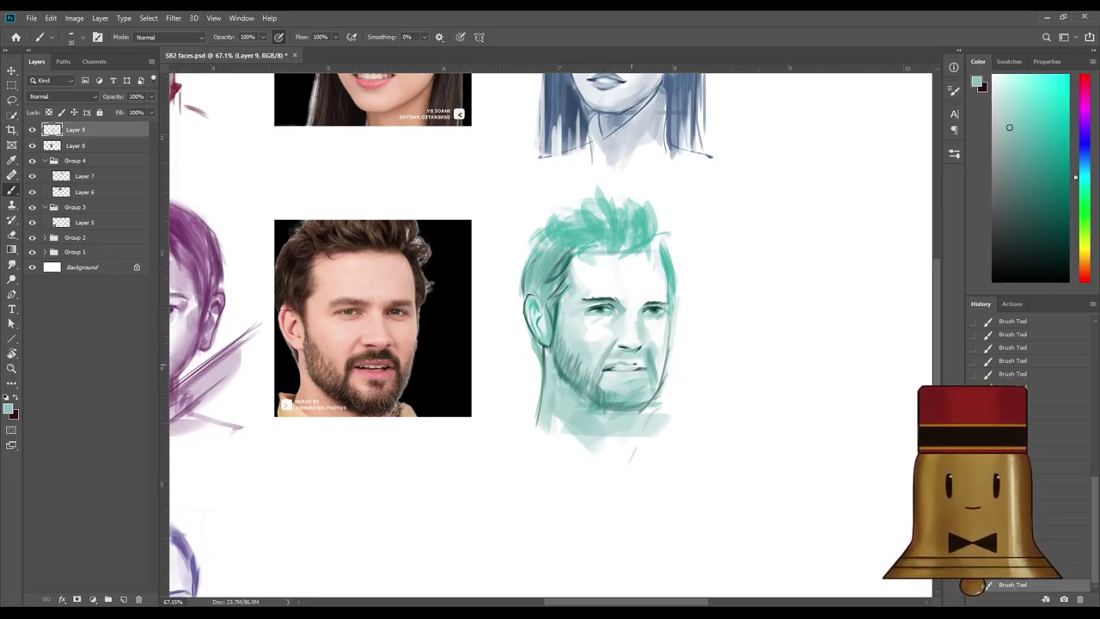
alt+click(606, 306)
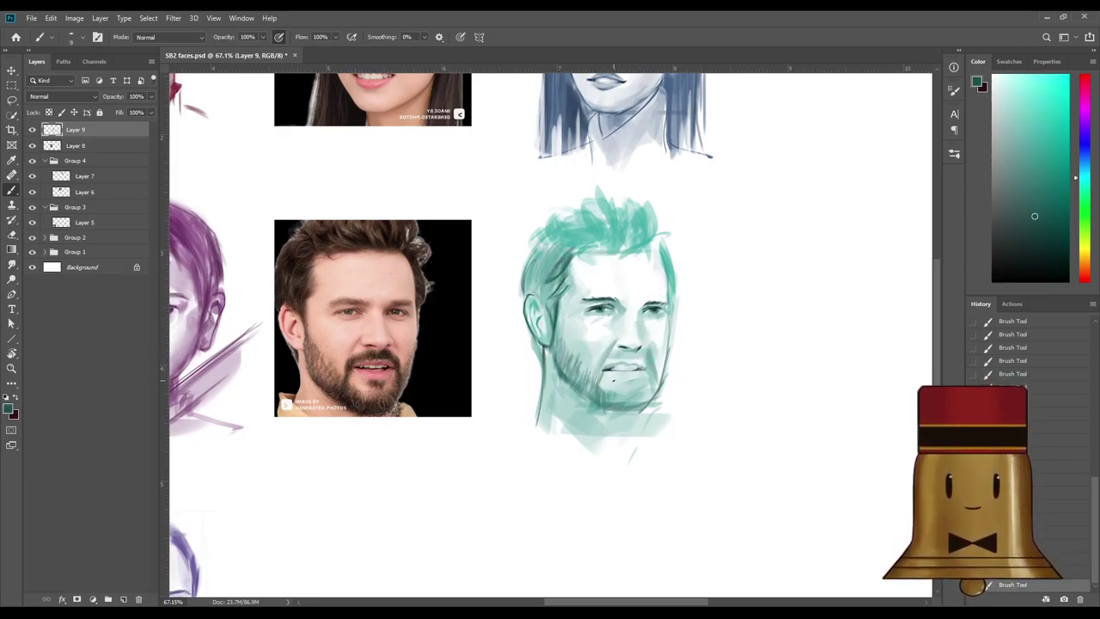
click(996, 85)
alt+click(608, 370)
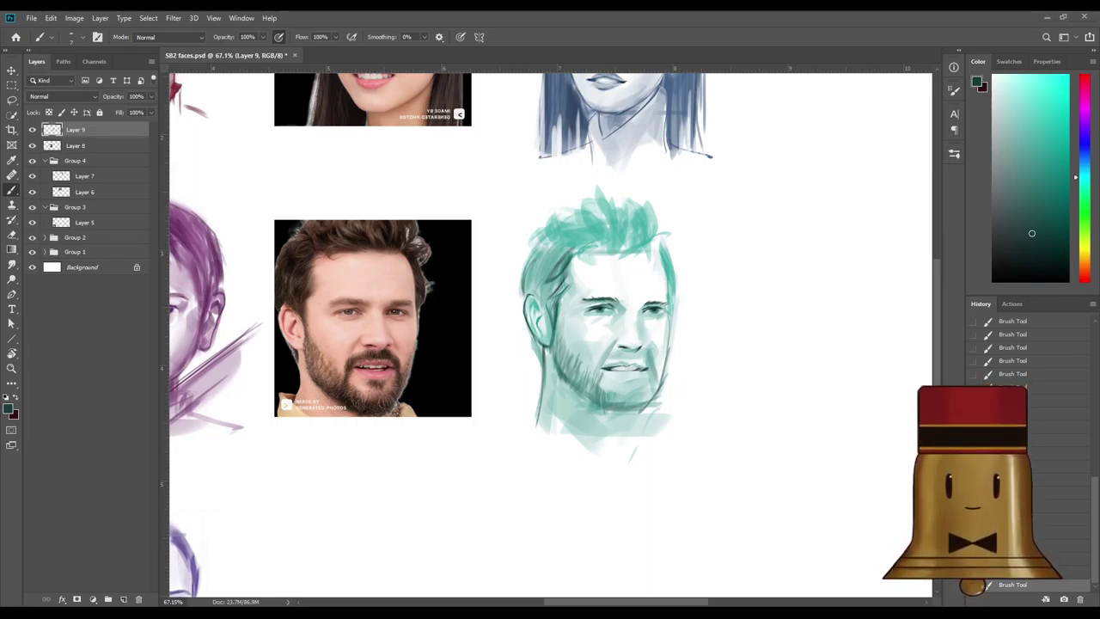
Form the upper lip above the parting line with sampled mid and pale teal tones.
alt+click(608, 368)
alt+click(618, 368)
alt+click(620, 367)
alt+click(626, 368)
alt+click(609, 308)
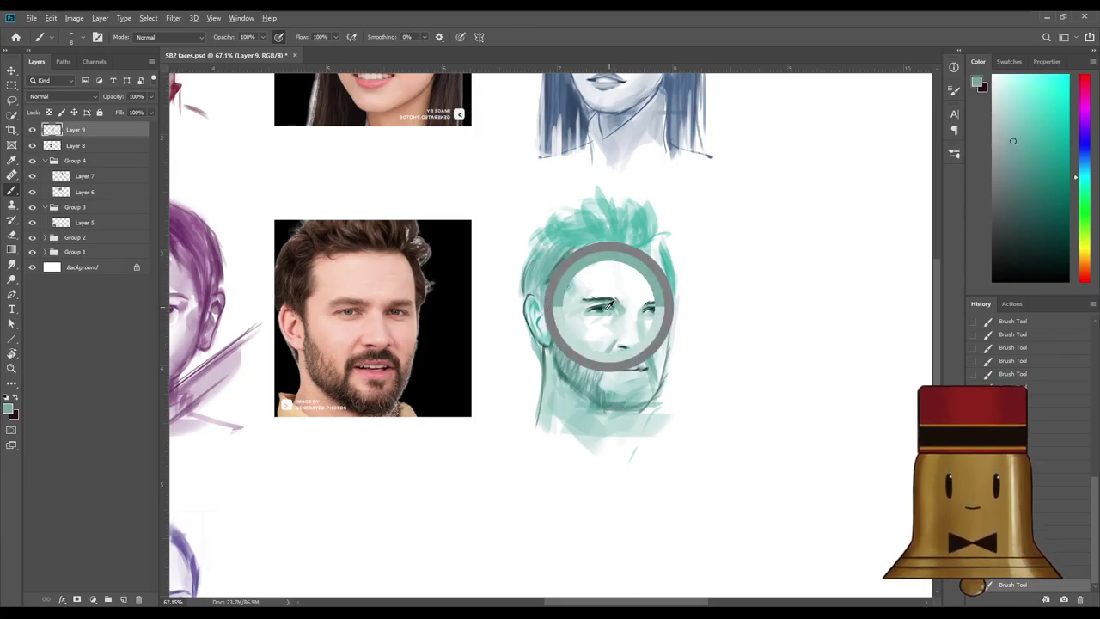
alt+click(603, 309)
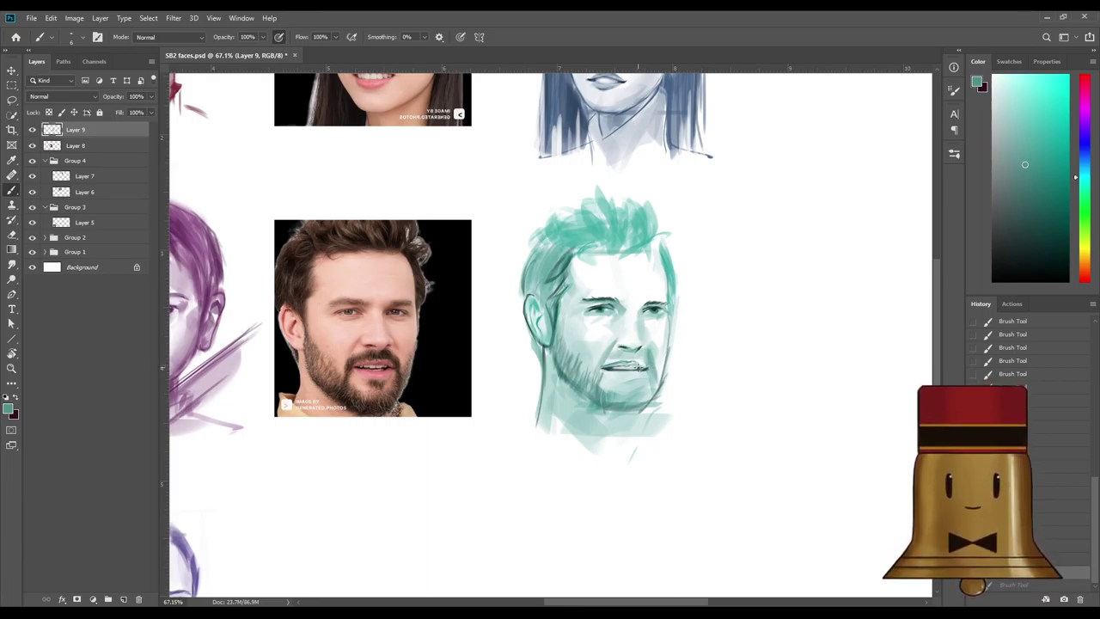
alt+click(623, 360)
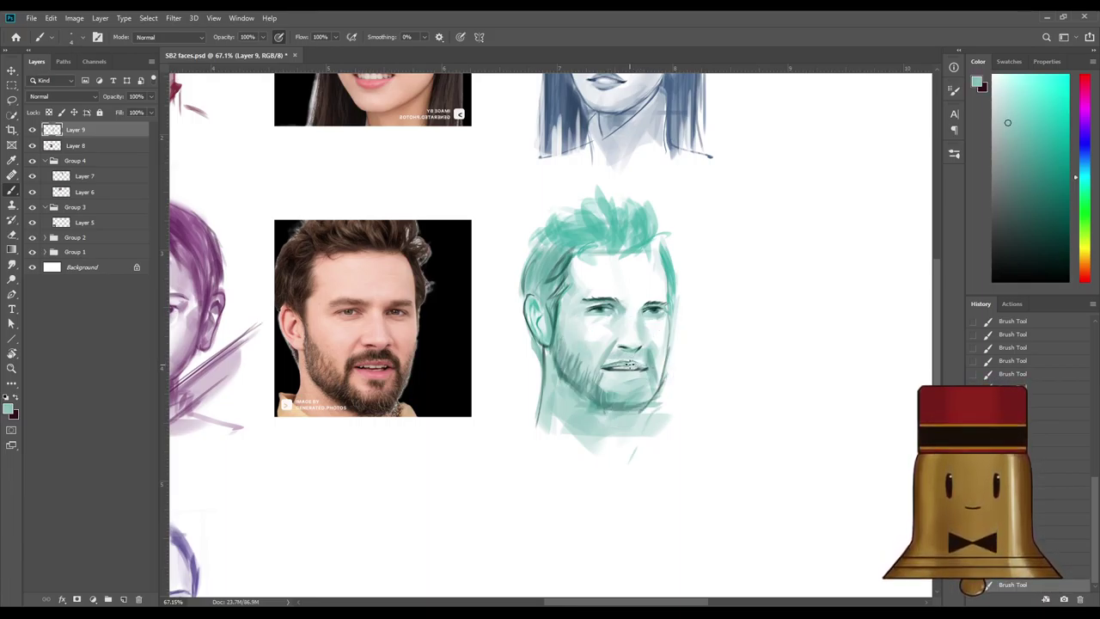
alt+click(614, 358)
Brighten the left cheek with white and refine the nose using sampled pale and mid teal tones.
alt+click(593, 331)
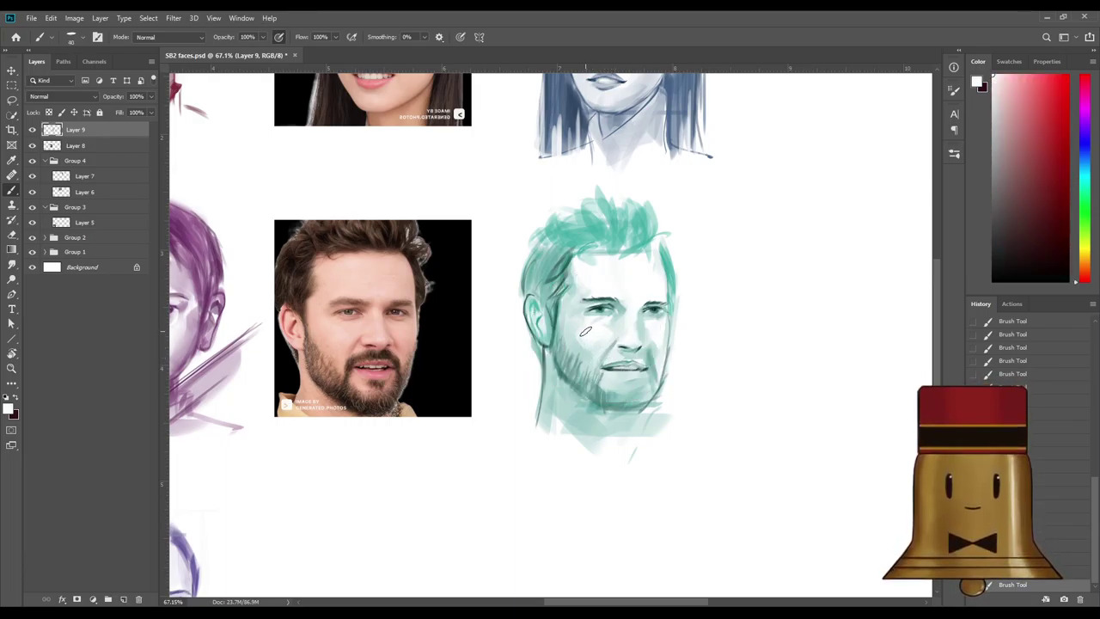
alt+click(639, 345)
alt+click(618, 302)
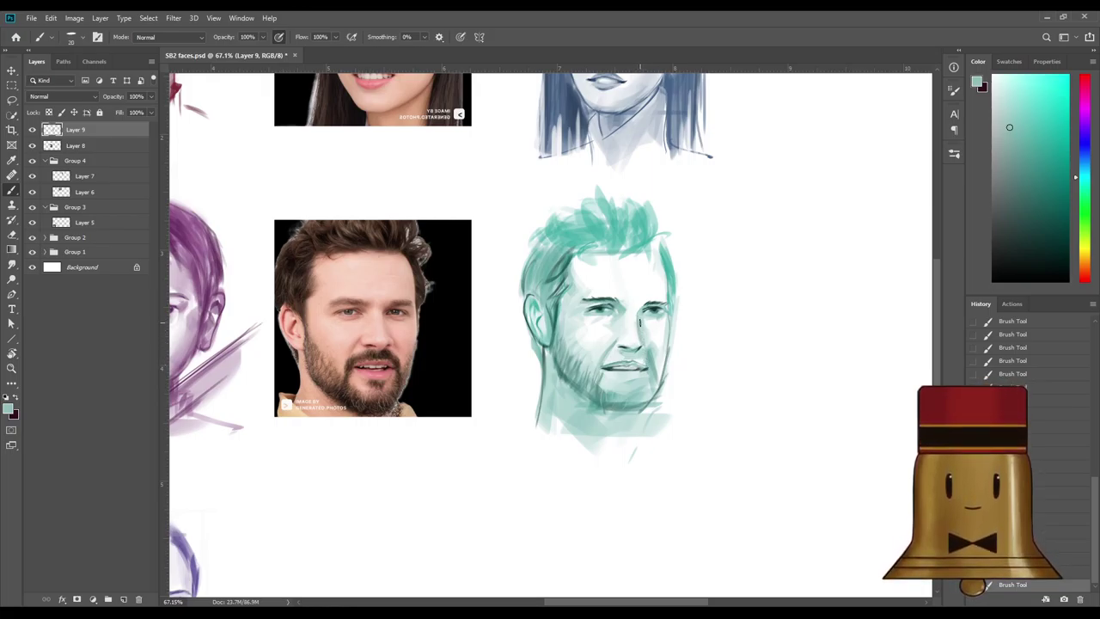
alt+click(640, 324)
alt+click(628, 347)
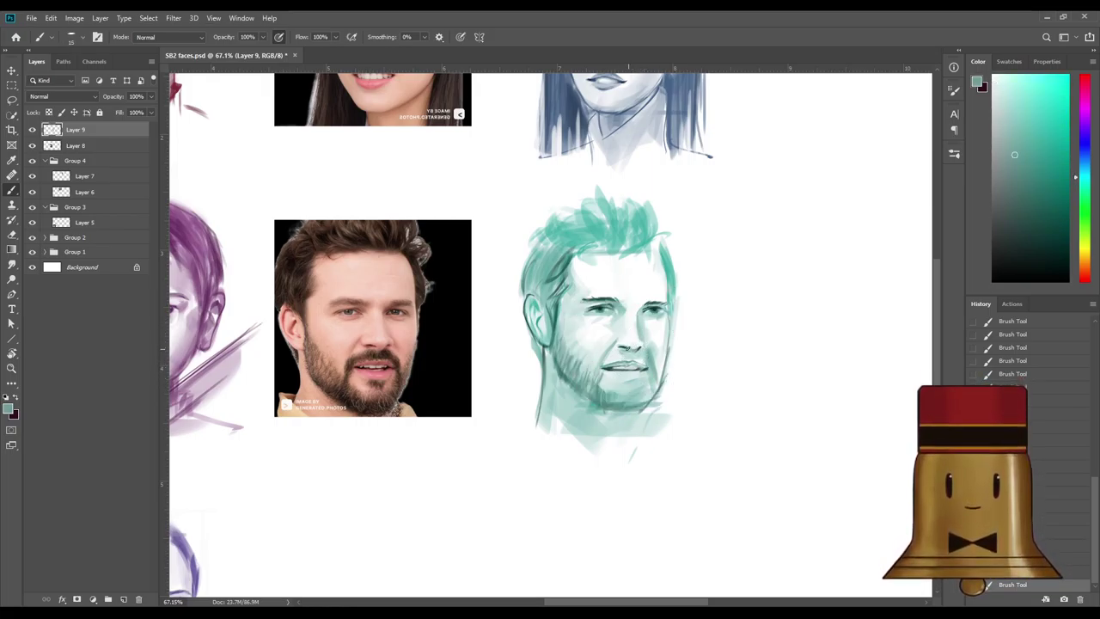
Strengthen the right contour of the face with a thin dark teal line and mark the shadow below the lower lip.
alt+click(650, 303)
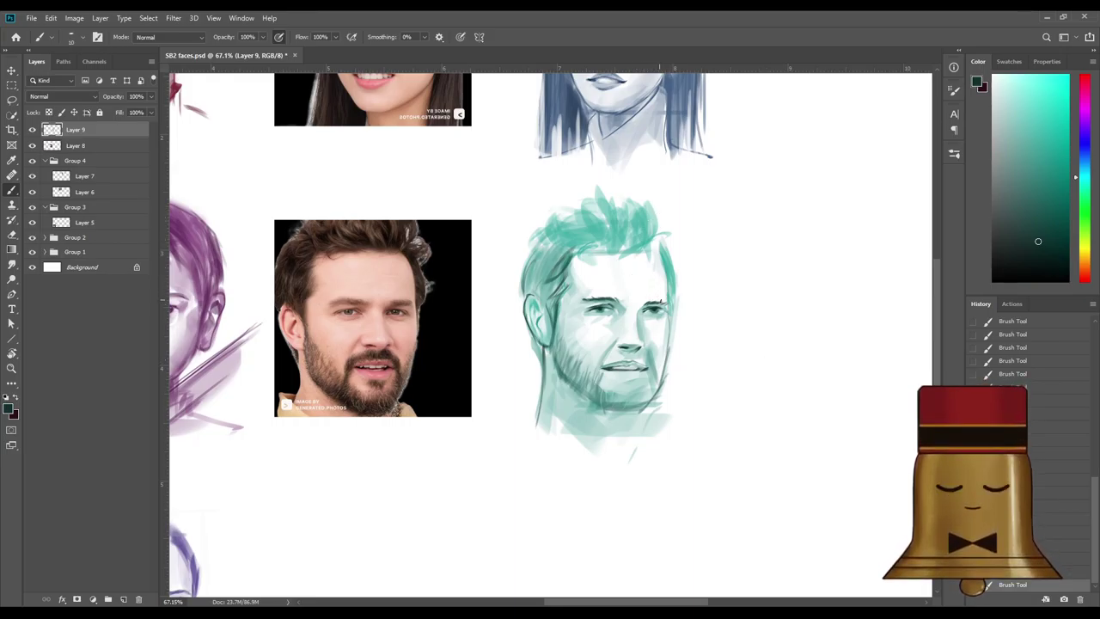
drag(670, 277, 670, 318)
key(ctrl+z)
key([)
key([)
key([)
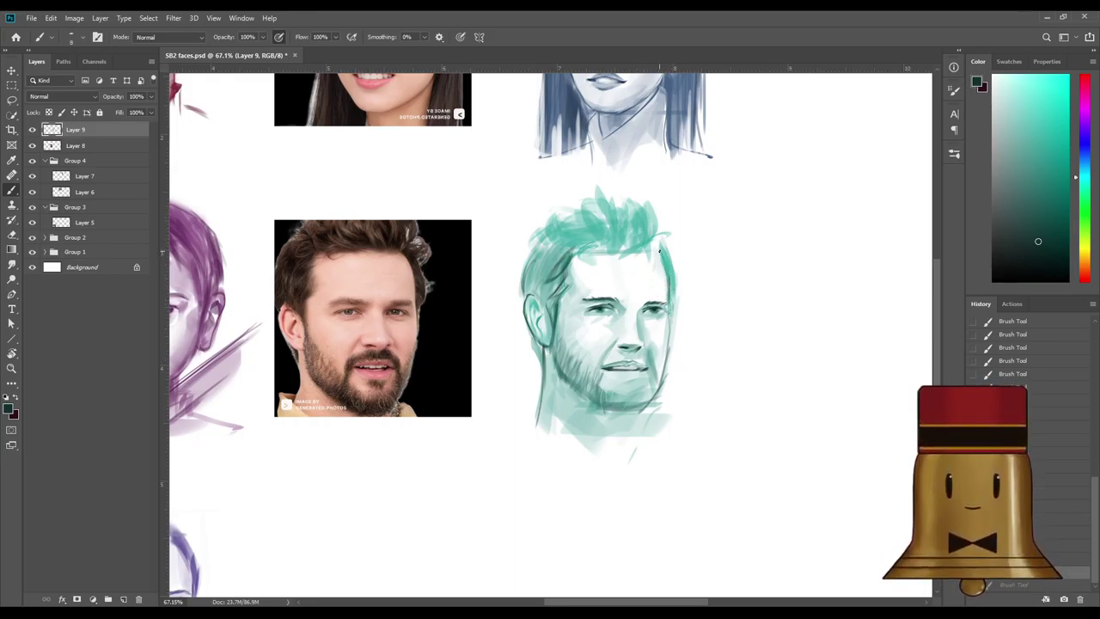
drag(662, 252, 668, 357)
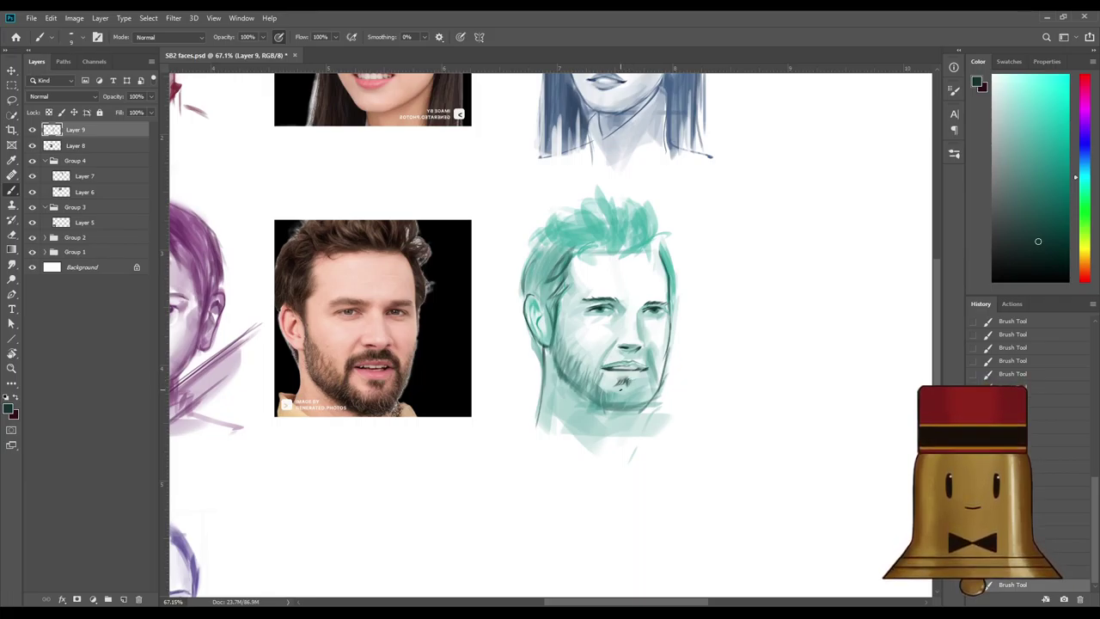
Shade the lower lip and the area beneath it with sampled pale teal, and choose a more saturated teal for accents.
alt+click(619, 372)
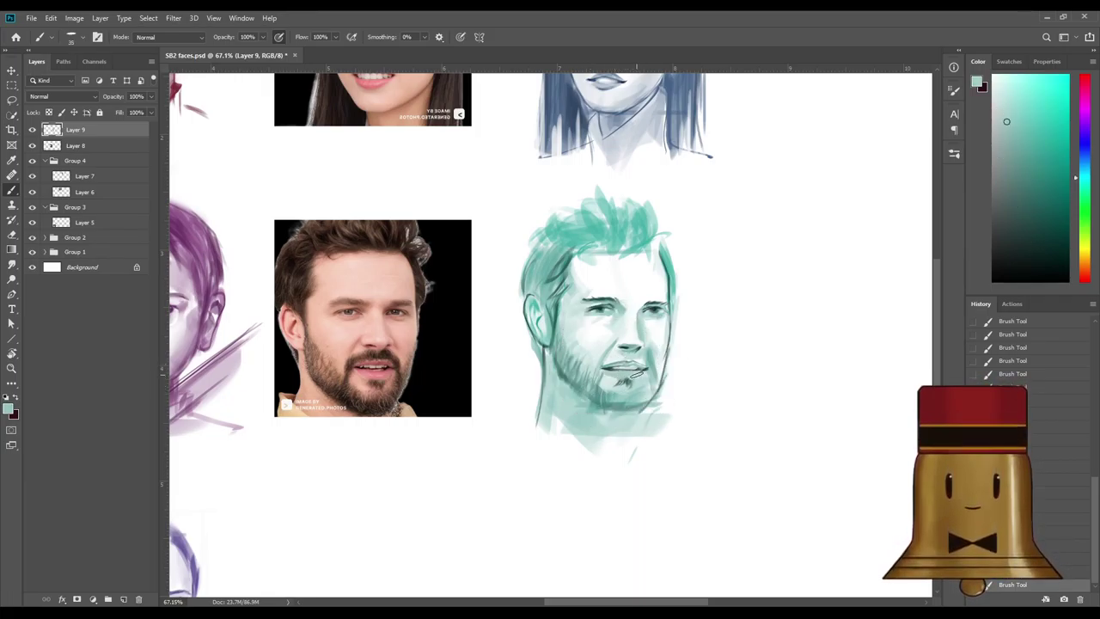
alt+click(609, 377)
key(bracketright)
key(bracketright)
drag(615, 381, 634, 379)
alt+click(608, 368)
alt+click(615, 307)
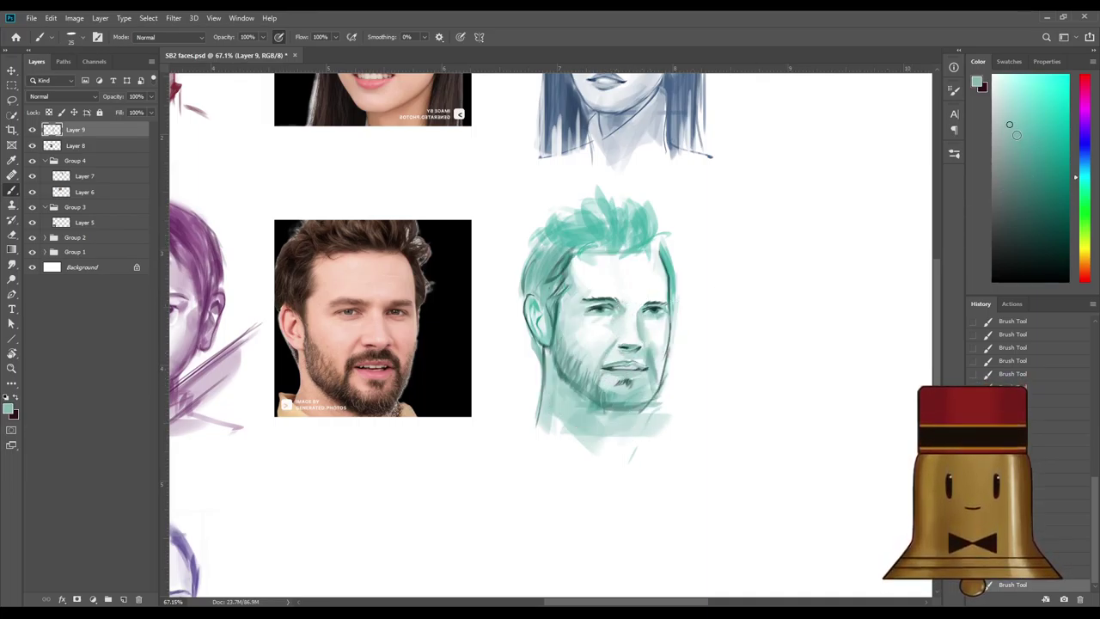
click(1051, 158)
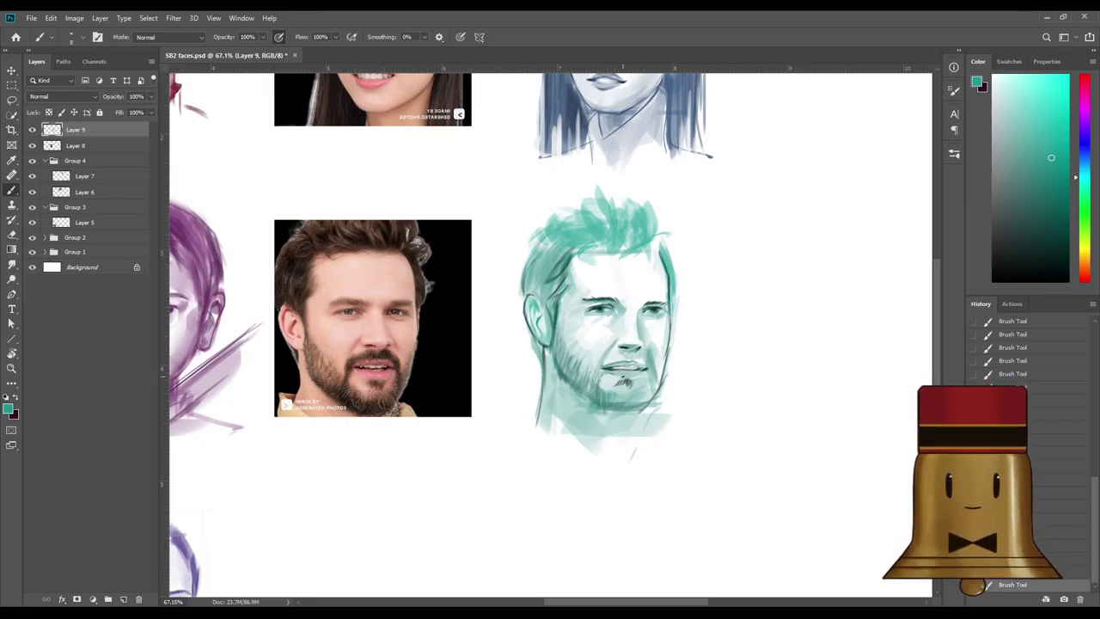
Shade the forehead and left temple with broad strokes of sampled pale teal.
key(])
key(])
key(])
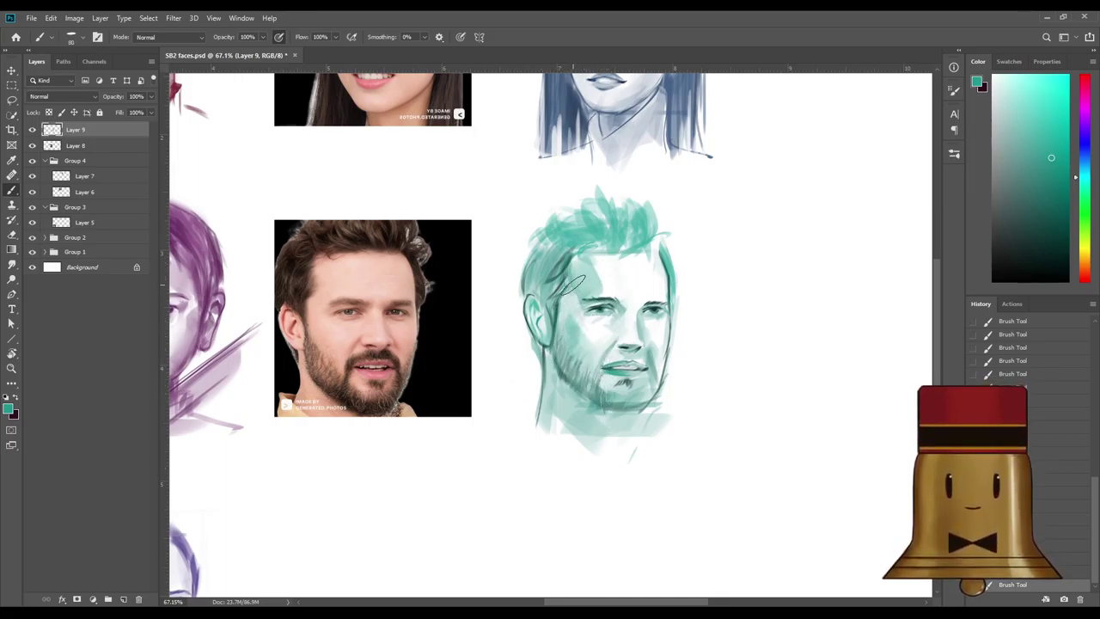
alt+click(618, 285)
mouse_move(609, 276)
mouse_down()
mouse_move(599, 273)
mouse_move(622, 295)
mouse_up()
alt+click(582, 281)
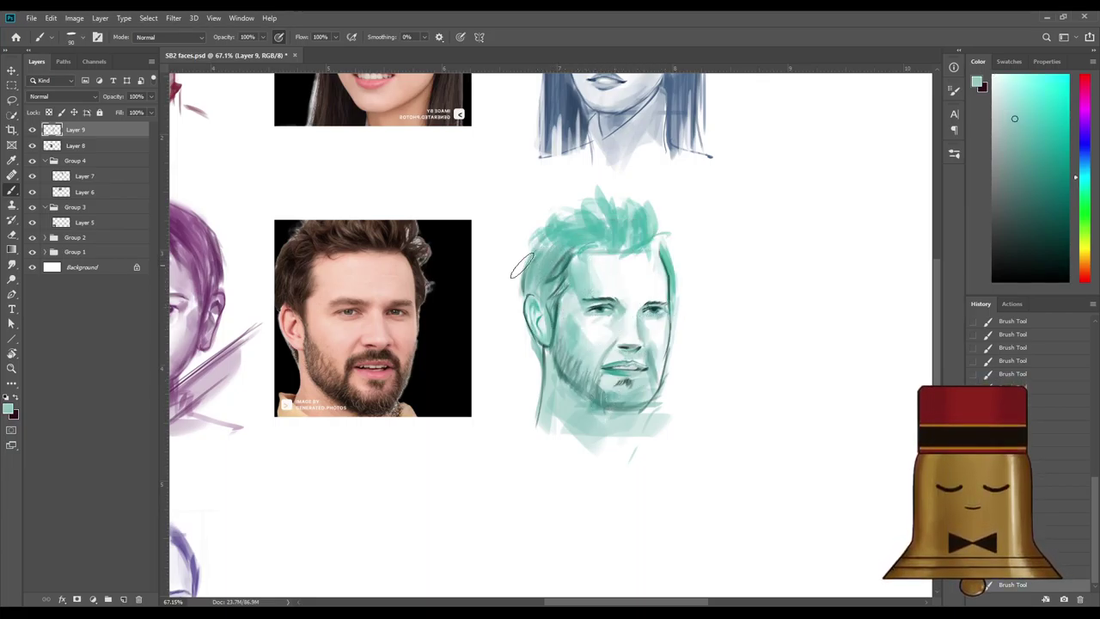
Extend the hair outward above the left ear with loose strands in sampled mid teal.
key([)
key([)
key([)
alt+click(572, 251)
mouse_move(555, 253)
mouse_down()
mouse_move(516, 284)
mouse_move(514, 308)
mouse_up()
drag(532, 265, 514, 311)
mouse_move(558, 246)
mouse_down()
mouse_move(534, 258)
mouse_move(527, 287)
mouse_up()
key(ctrl+z)
drag(544, 246, 507, 284)
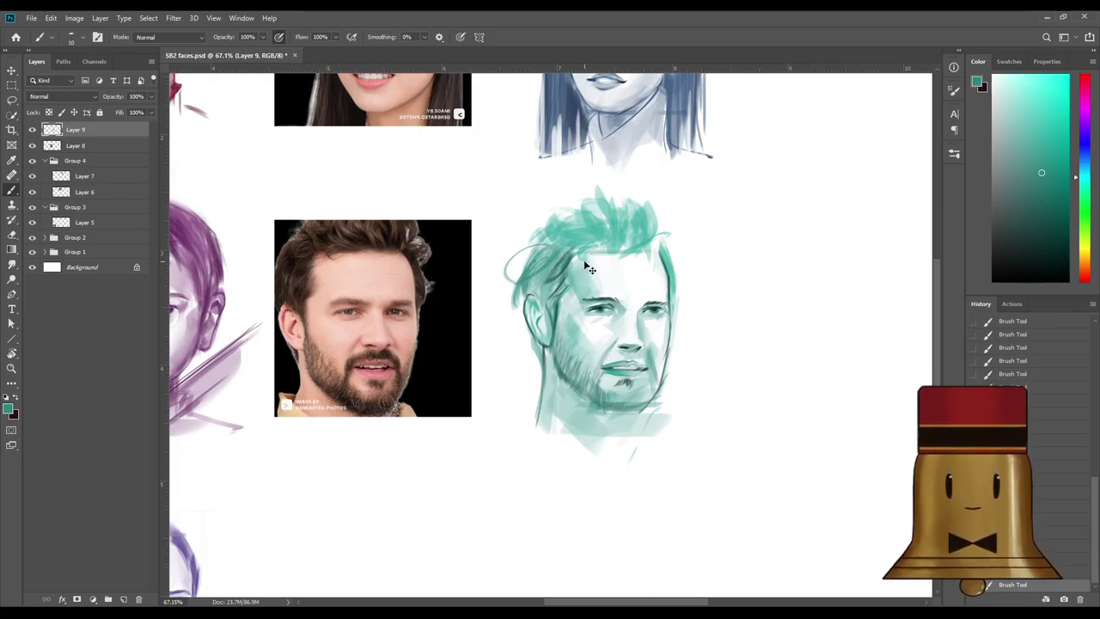
key(ctrl+z)
Sketch curling strands through the top and right side of the hair in mid teal.
key([)
mouse_move(556, 248)
mouse_down()
mouse_move(524, 268)
mouse_move(560, 208)
mouse_move(563, 237)
mouse_move(594, 234)
mouse_move(614, 250)
mouse_move(594, 206)
mouse_move(601, 251)
mouse_up()
key([)
key(])
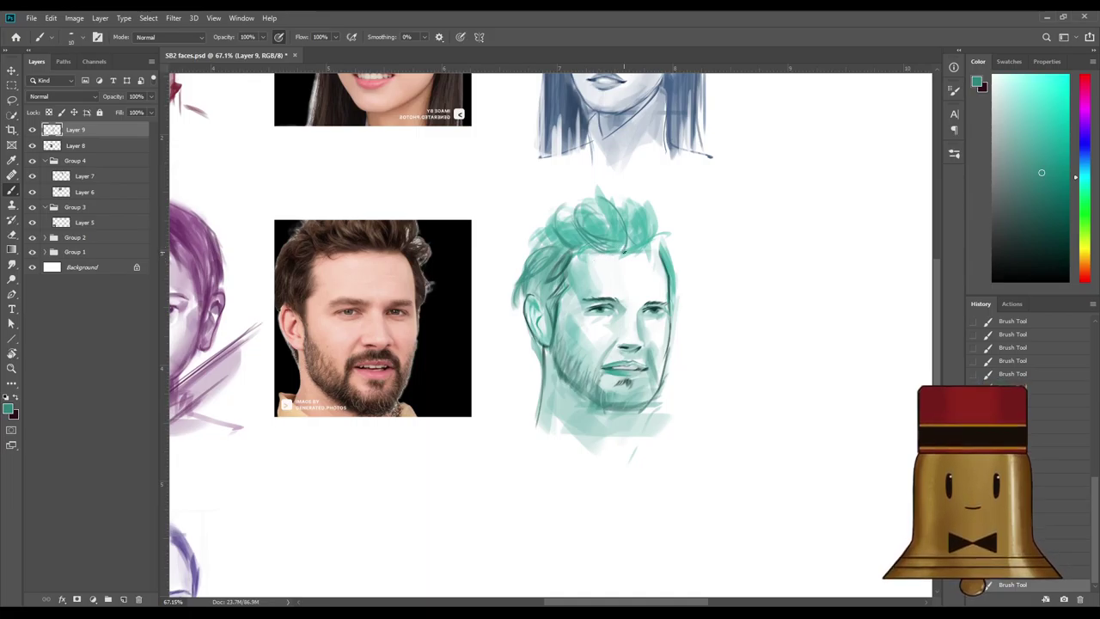
mouse_move(623, 196)
mouse_down()
mouse_move(636, 251)
mouse_move(670, 244)
mouse_move(661, 228)
mouse_move(648, 250)
mouse_move(671, 245)
mouse_move(635, 222)
mouse_up()
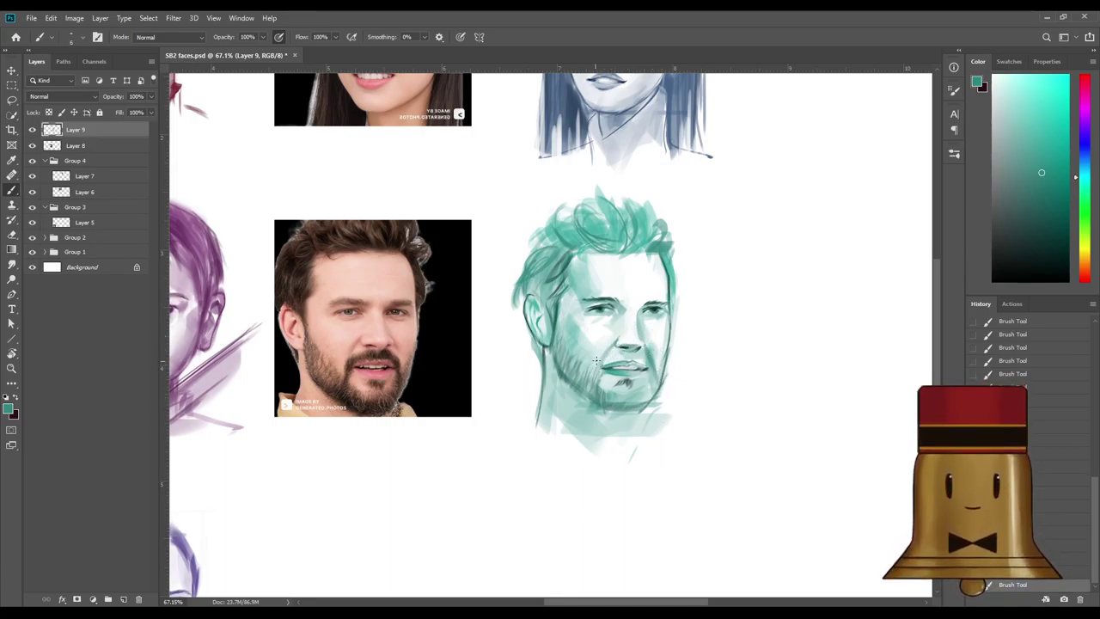
Clean up the nose edge and right cheek with sampled pale teal and white tones.
alt+click(630, 343)
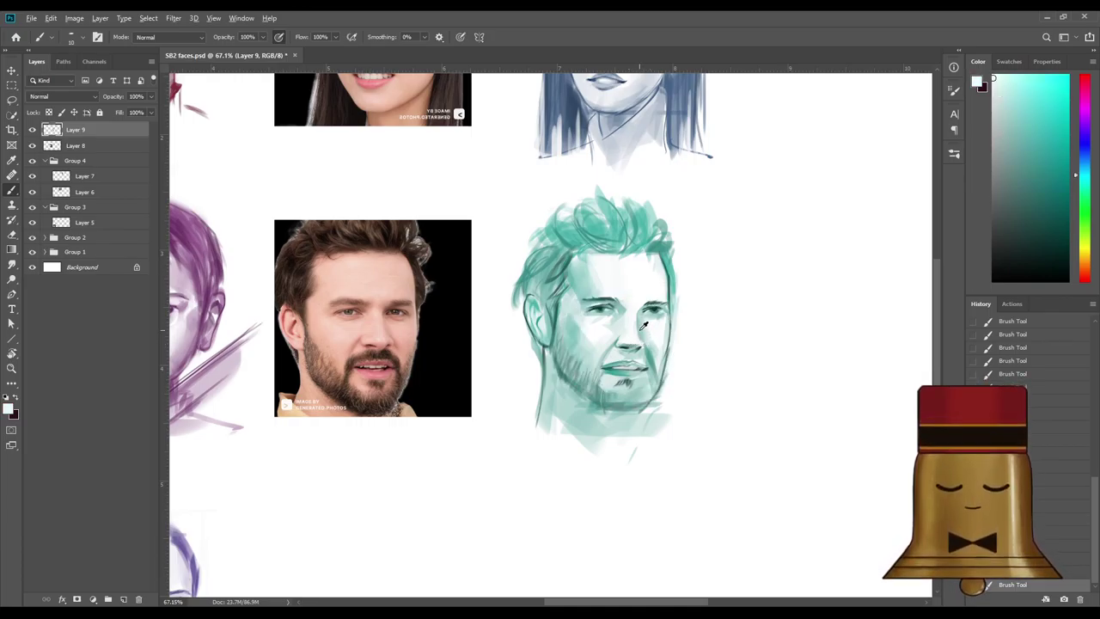
alt+click(640, 333)
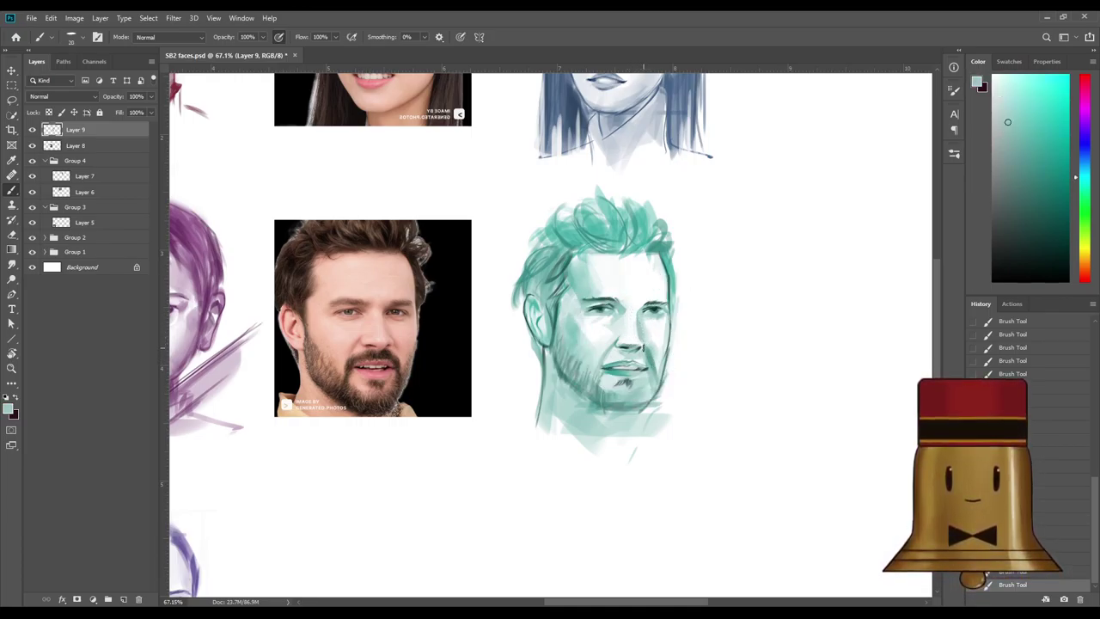
alt+click(635, 341)
alt+click(652, 333)
alt+click(645, 353)
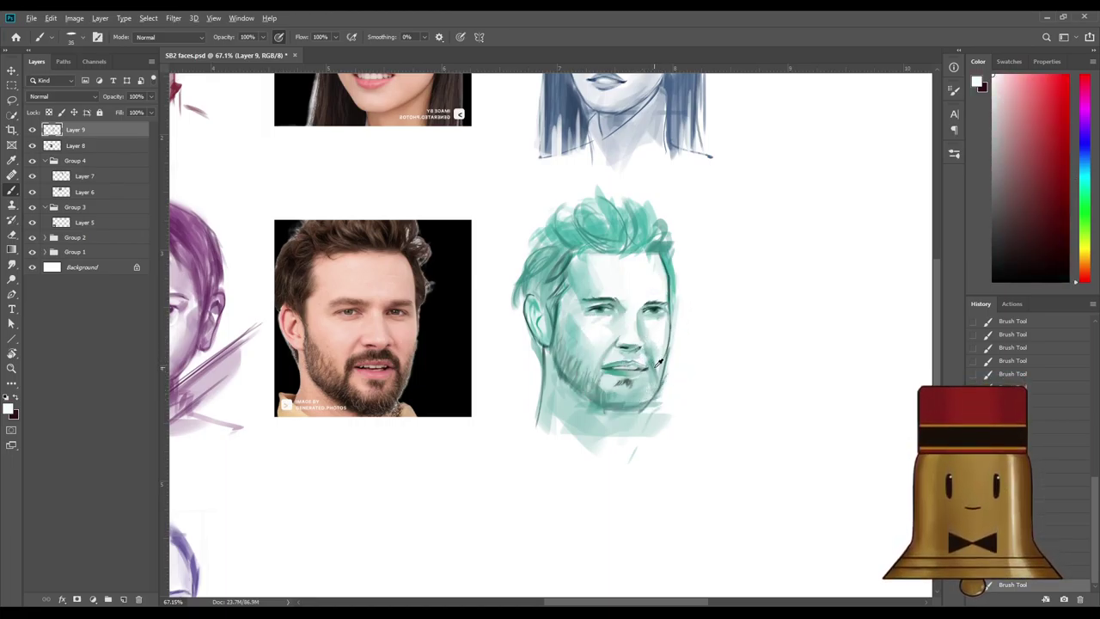
alt+click(658, 363)
alt+click(585, 384)
Draw the moustache above the upper lip in dark teal sampled from the eye, undoing unwanted strokes.
alt+click(600, 308)
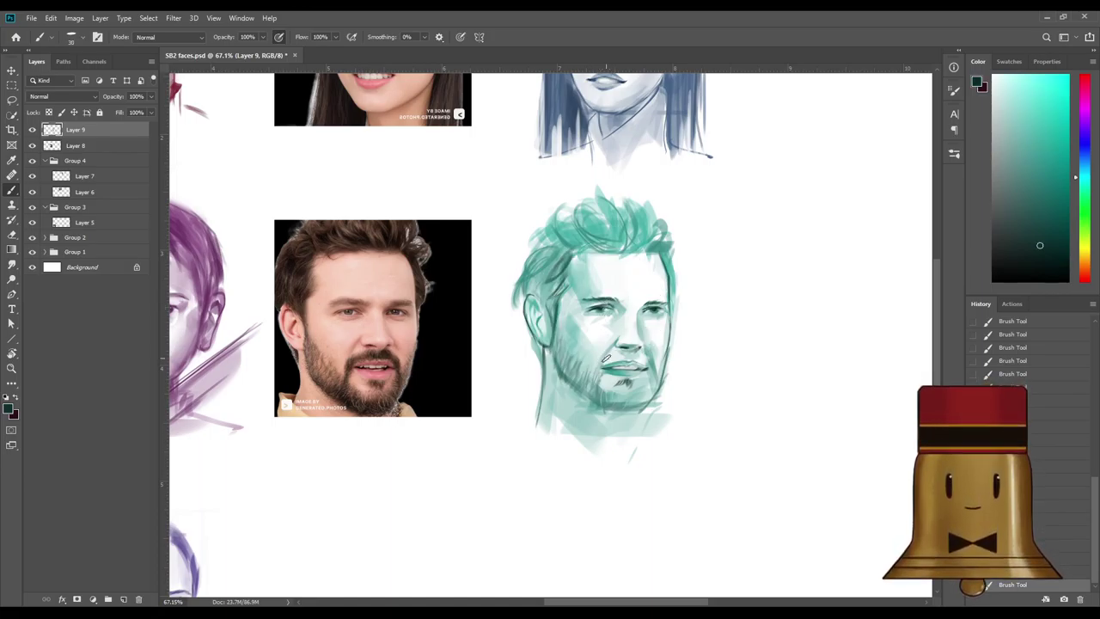
key([)
key([)
key([)
mouse_move(607, 358)
mouse_down()
mouse_move(593, 383)
mouse_move(606, 361)
mouse_move(647, 360)
mouse_up()
key(ctrl+z)
key(ctrl+z)
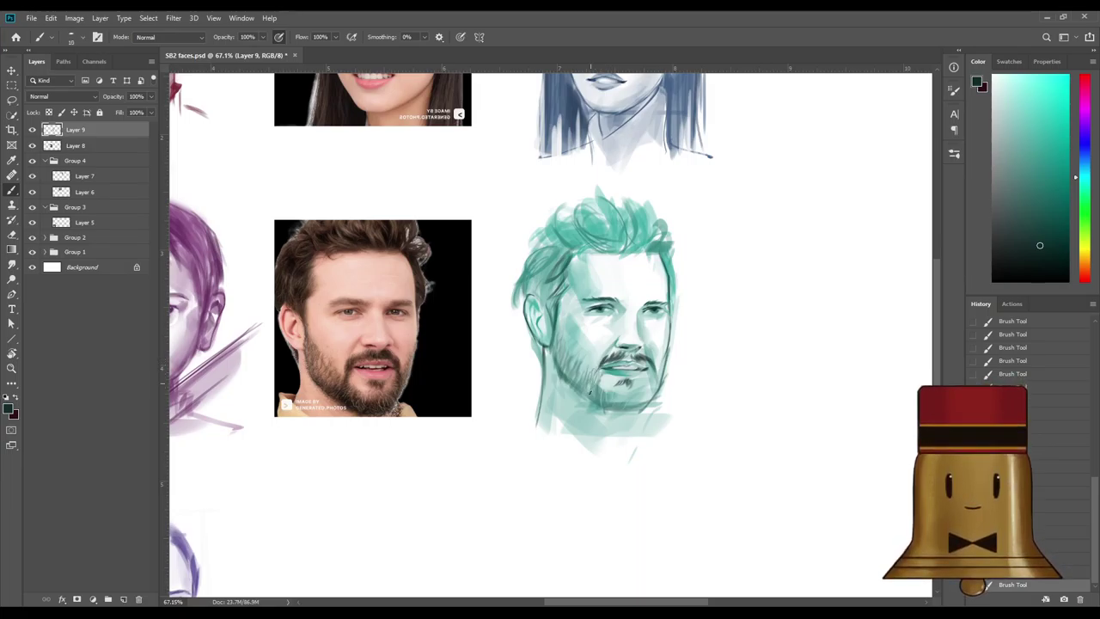
Build up the beard in dark teal hair strokes along the left jaw, chin and right jaw.
drag(588, 374, 602, 407)
drag(578, 373, 579, 388)
drag(557, 361, 564, 373)
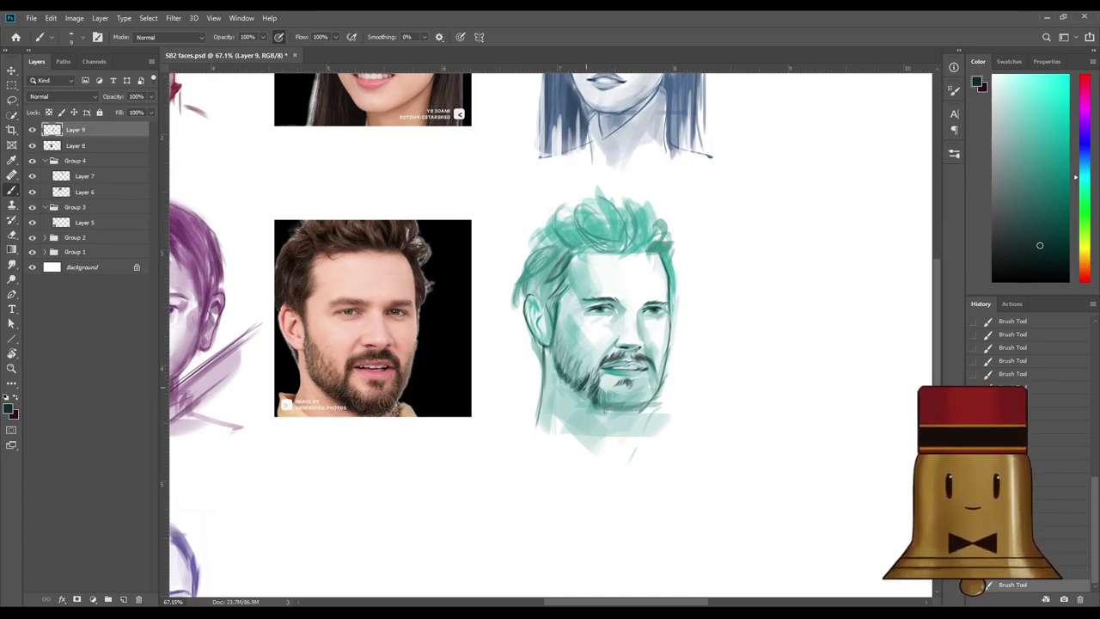
mouse_move(557, 349)
mouse_down()
mouse_move(564, 378)
mouse_move(614, 409)
mouse_move(626, 404)
mouse_up()
mouse_move(625, 396)
mouse_down()
mouse_move(629, 412)
mouse_move(657, 406)
mouse_up()
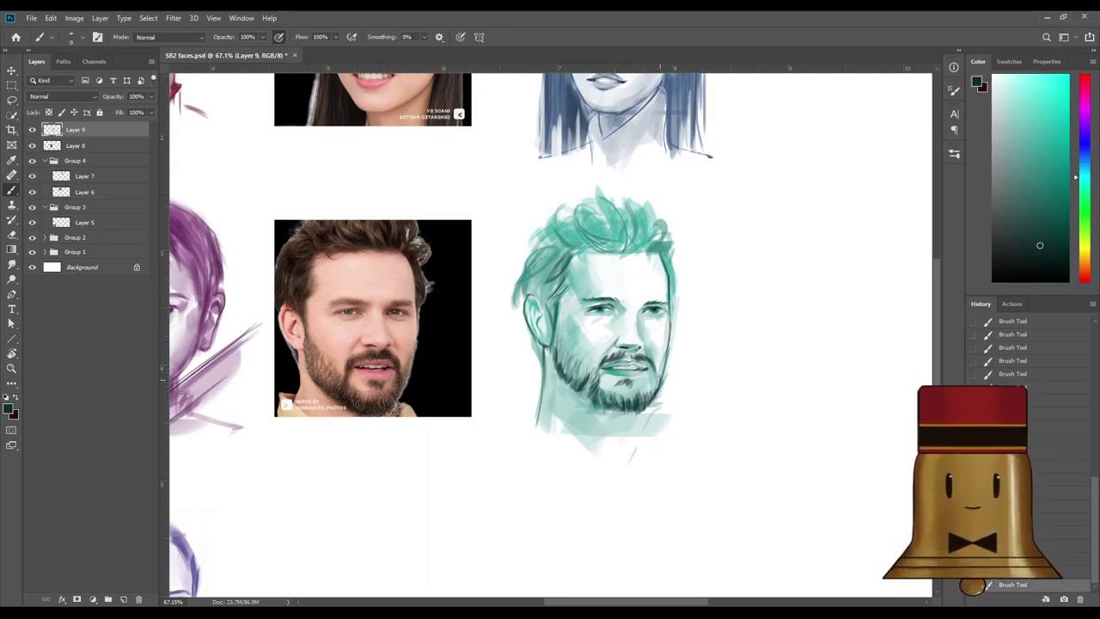
drag(653, 365, 649, 383)
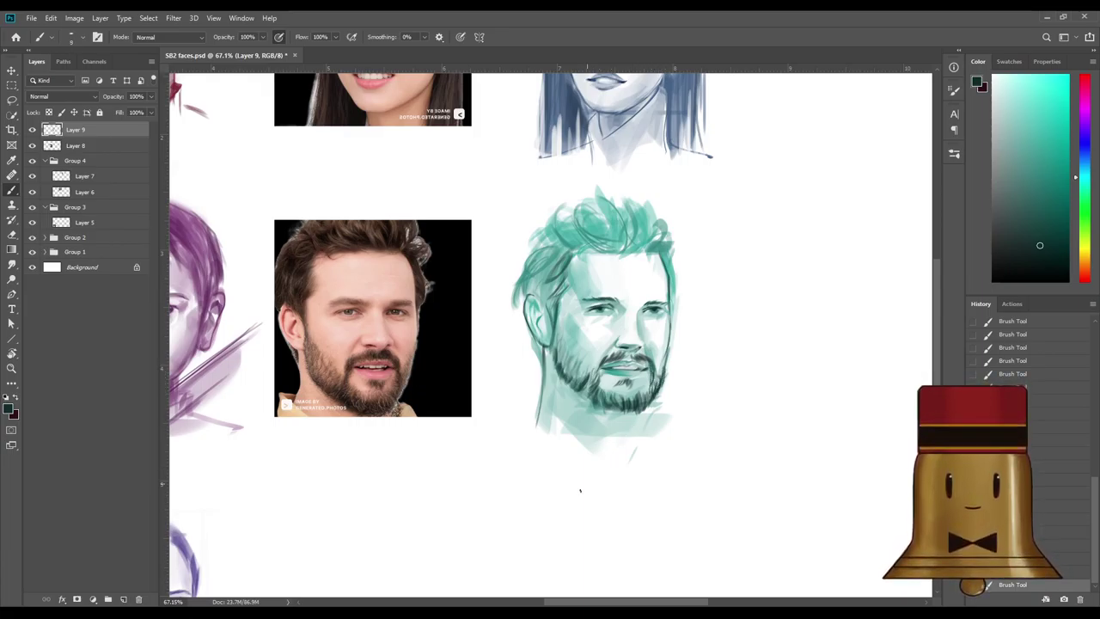
Add dark teal strands to the side hair above the left ear.
mouse_move(550, 284)
mouse_down()
mouse_move(545, 311)
mouse_move(529, 294)
mouse_move(521, 301)
mouse_up()
drag(547, 252, 529, 285)
drag(555, 266, 539, 294)
Define the inner folds of the left ear with a very fine dark teal brush.
key([)
key([)
key([)
key([)
key([)
key([)
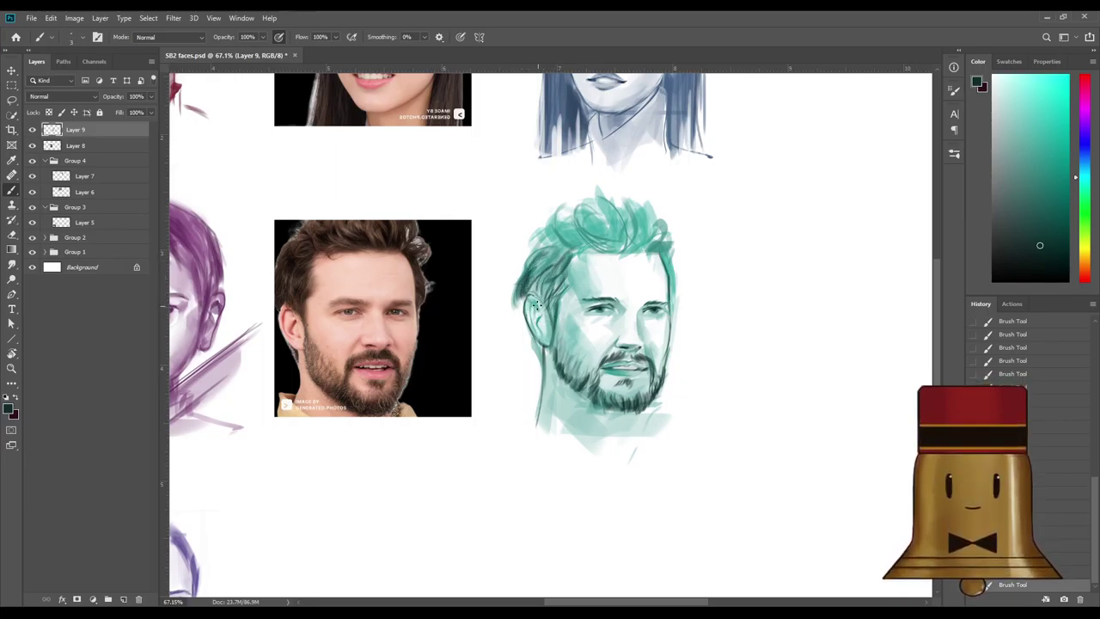
drag(531, 302, 538, 330)
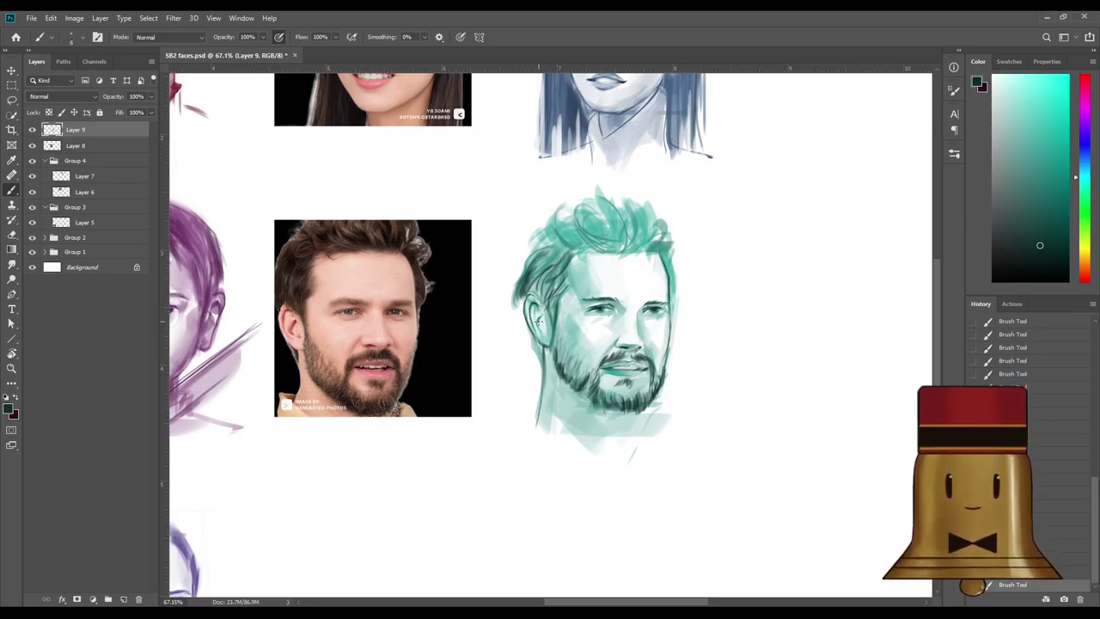
Add a thin dark teal line along the inner edge of the left ear and try a contour down the neck.
key([)
key([)
key([)
key([)
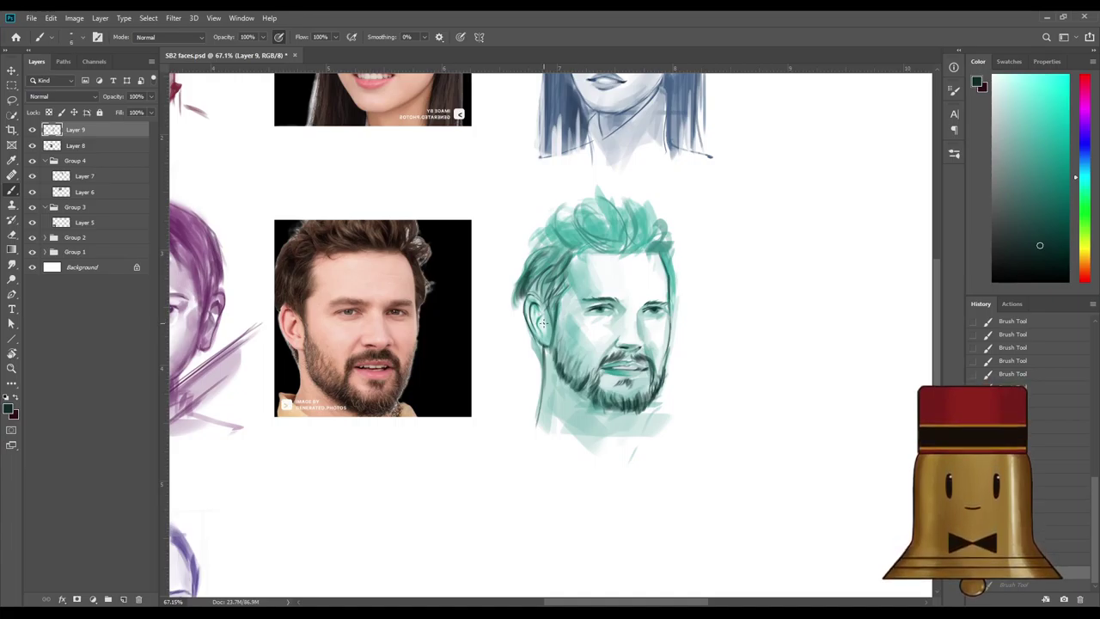
drag(540, 314, 547, 337)
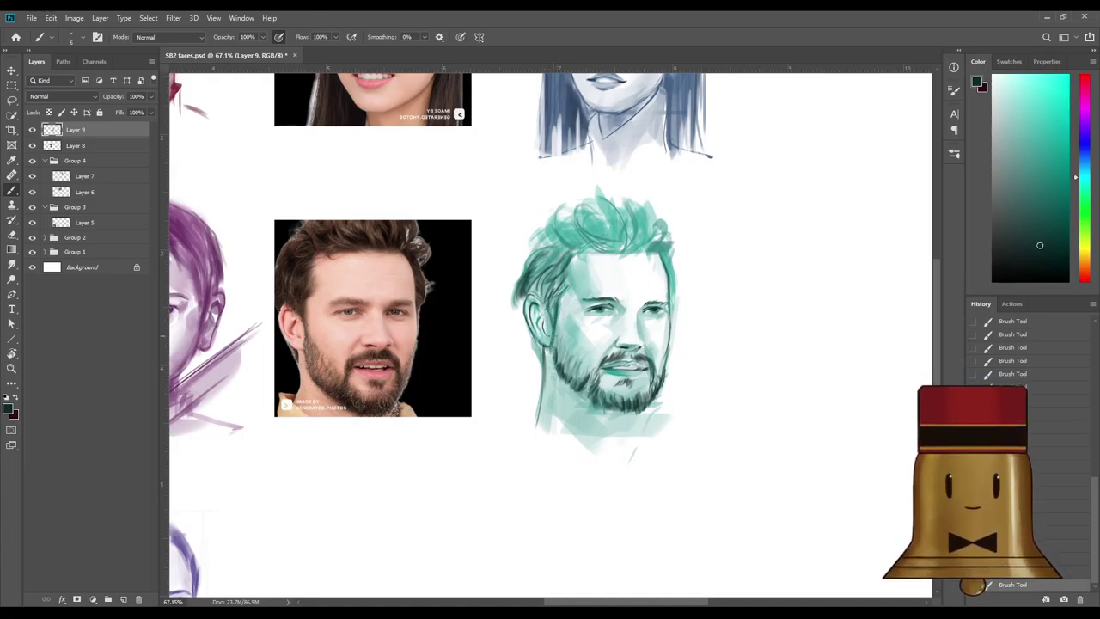
key(])
mouse_move(529, 328)
mouse_down()
mouse_move(548, 349)
mouse_move(538, 410)
mouse_up()
key(ctrl+z)
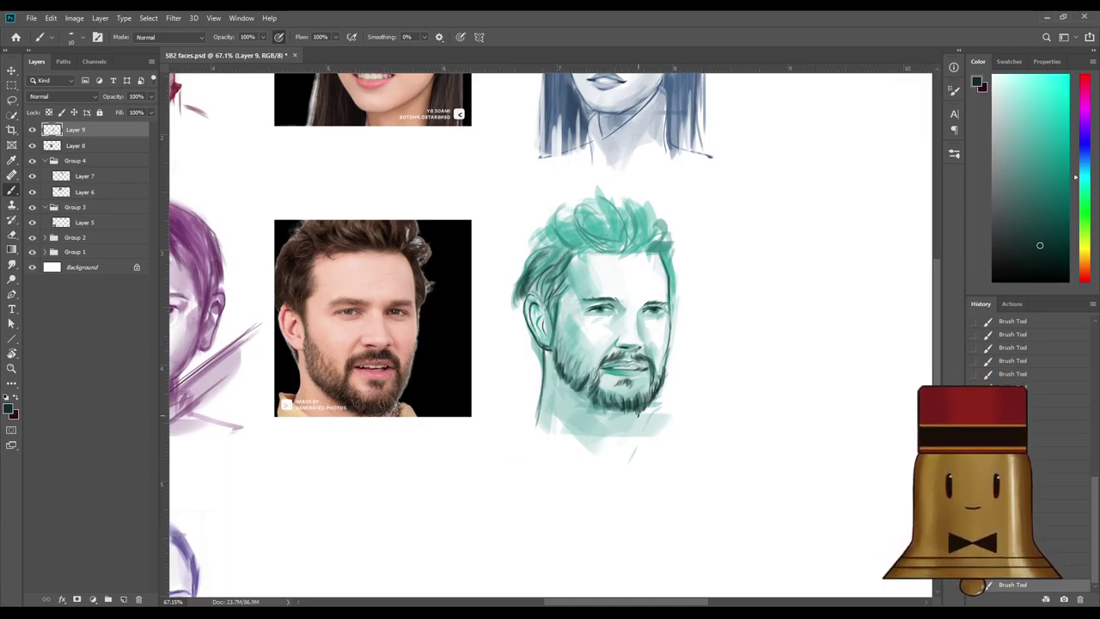
Try dark teal neckline strokes around the base of the bearded man's neck.
drag(641, 409, 633, 452)
mouse_move(543, 402)
mouse_down()
mouse_move(540, 419)
mouse_move(567, 440)
mouse_up()
key(ctrl+z)
key([)
mouse_move(545, 401)
mouse_down()
mouse_move(589, 441)
mouse_move(554, 415)
mouse_move(605, 435)
mouse_move(658, 428)
mouse_move(604, 446)
mouse_move(643, 422)
mouse_move(651, 425)
mouse_move(599, 463)
mouse_up()
key(ctrl+z)
key(ctrl+z)
key(ctrl+z)
key(ctrl+z)
Sketch the shirt collar with its pointed neckline around the neck and a nearly horizontal shoulder line below it.
mouse_move(526, 404)
mouse_down()
mouse_move(618, 440)
mouse_move(643, 425)
mouse_move(619, 440)
mouse_up()
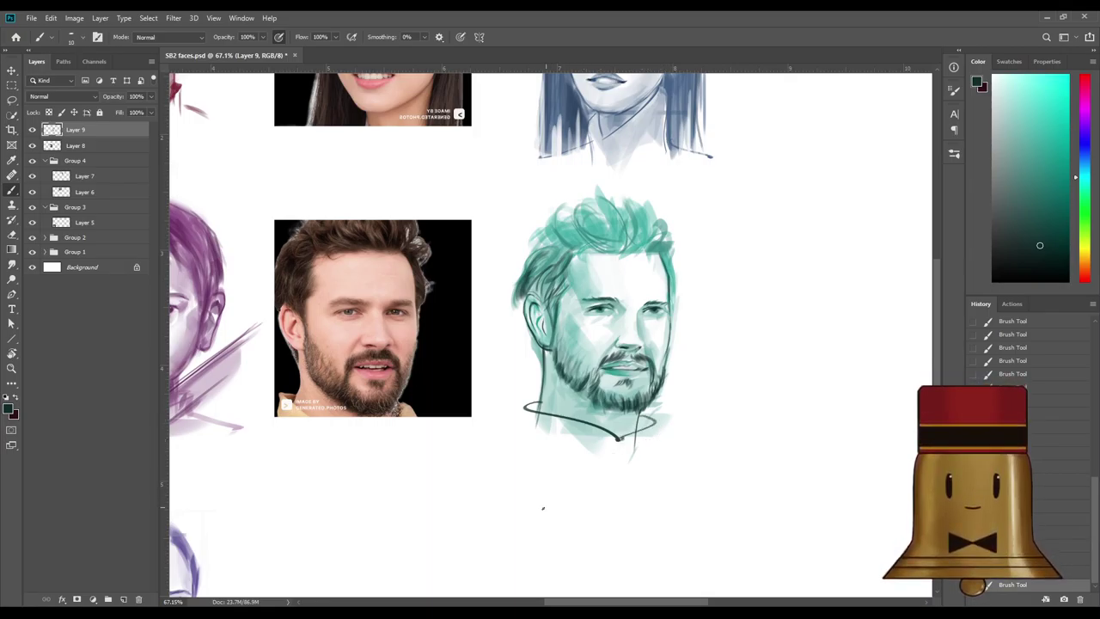
drag(530, 414, 507, 447)
key(ctrl+z)
mouse_move(525, 407)
mouse_down()
mouse_move(521, 440)
mouse_move(501, 445)
mouse_up()
mouse_move(655, 421)
mouse_down()
mouse_move(649, 445)
mouse_move(693, 453)
mouse_up()
drag(475, 449, 672, 453)
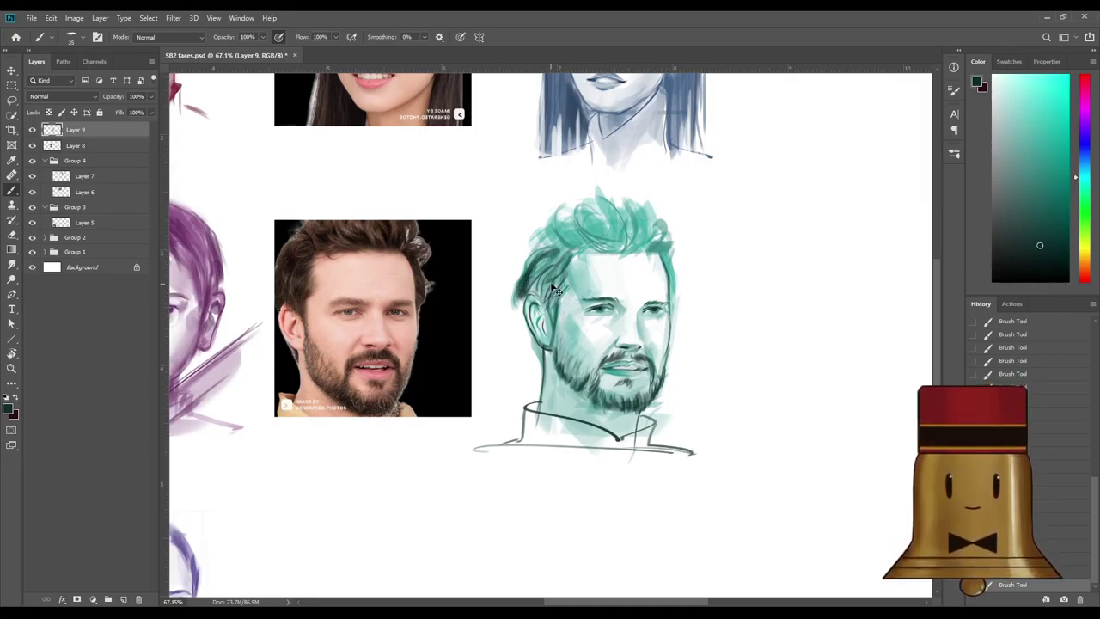
Add dark teal strands to the swept-up hair on top of the head, redoing unwanted strokes.
mouse_move(557, 249)
mouse_down()
mouse_move(561, 218)
mouse_move(584, 230)
mouse_move(571, 221)
mouse_move(586, 218)
mouse_move(613, 252)
mouse_up()
key(bracketright)
key(bracketright)
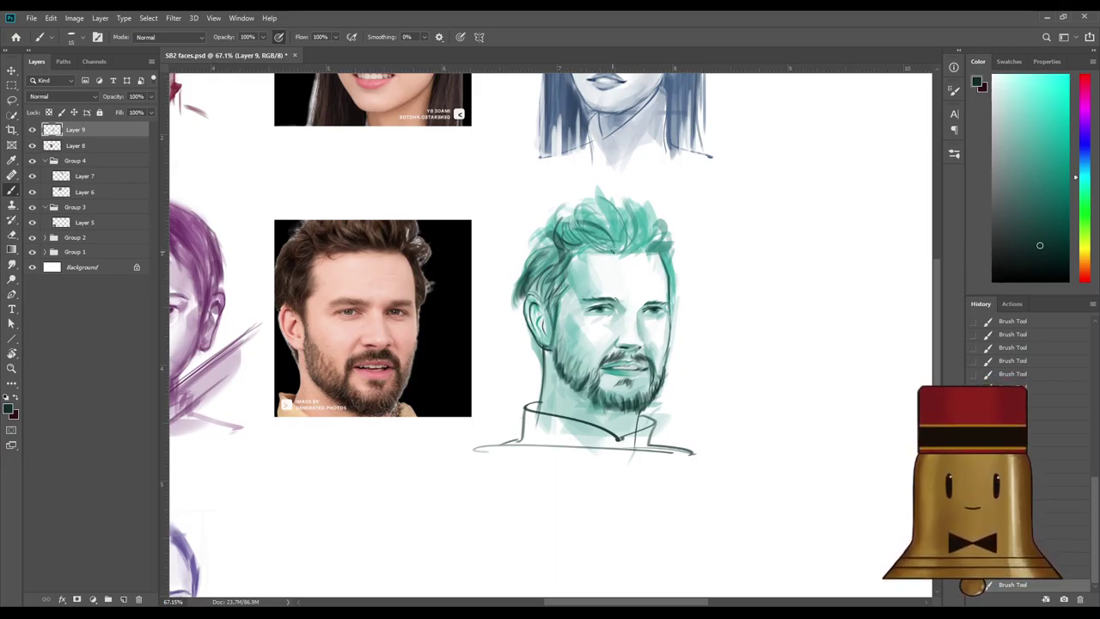
key(bracketleft)
key(bracketleft)
mouse_move(600, 198)
mouse_down()
mouse_move(621, 222)
mouse_move(613, 246)
mouse_up()
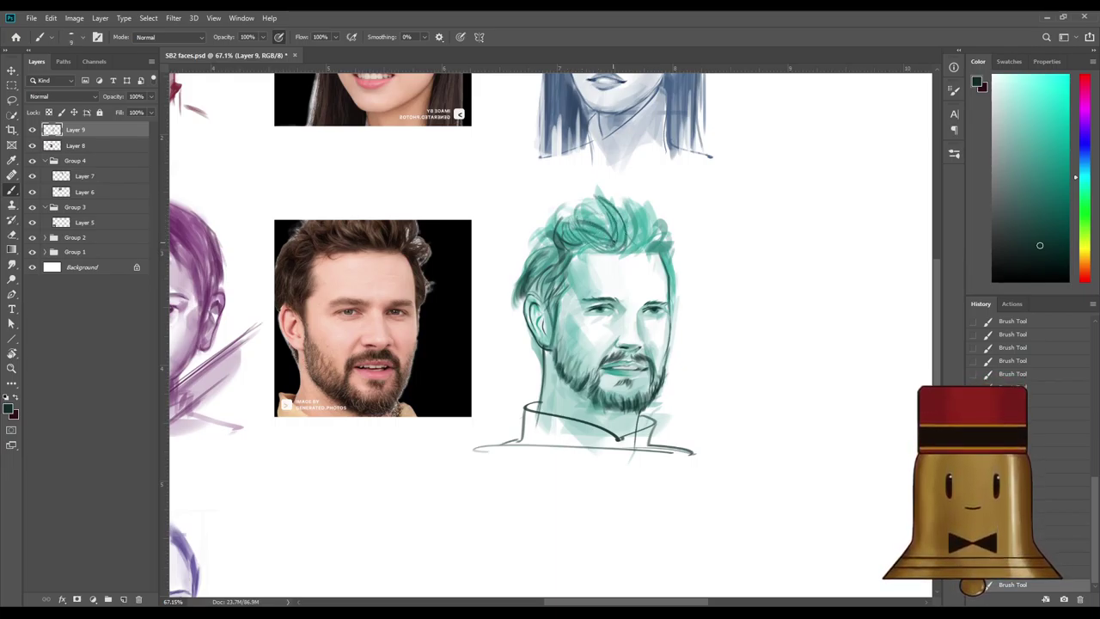
key(ctrl+z)
key(ctrl+z)
key(ctrl+z)
drag(600, 197, 616, 248)
drag(603, 201, 620, 249)
drag(627, 227, 642, 242)
Darken the hair on the right side and outline its edge down past the right temple.
mouse_move(625, 201)
mouse_down()
mouse_move(641, 234)
mouse_move(663, 222)
mouse_move(678, 302)
mouse_up()
drag(672, 263, 676, 314)
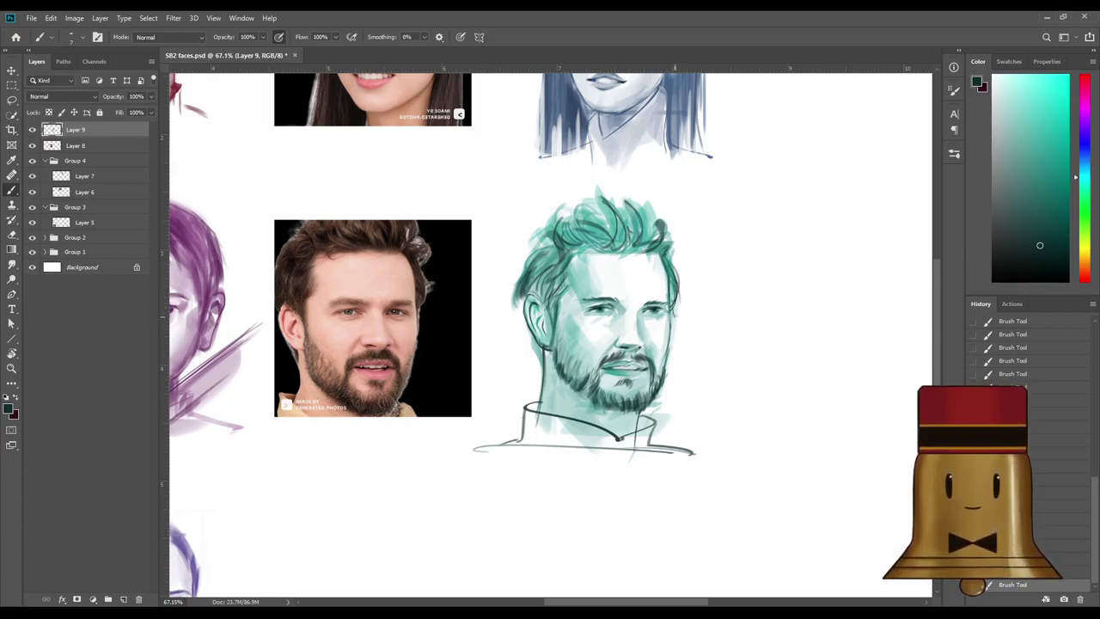
drag(678, 273, 675, 318)
Tone the forehead and left cheek with a large brush in a teal sampled from the face.
scroll(731, 379, down, 6)
scroll(599, 341, up, 4)
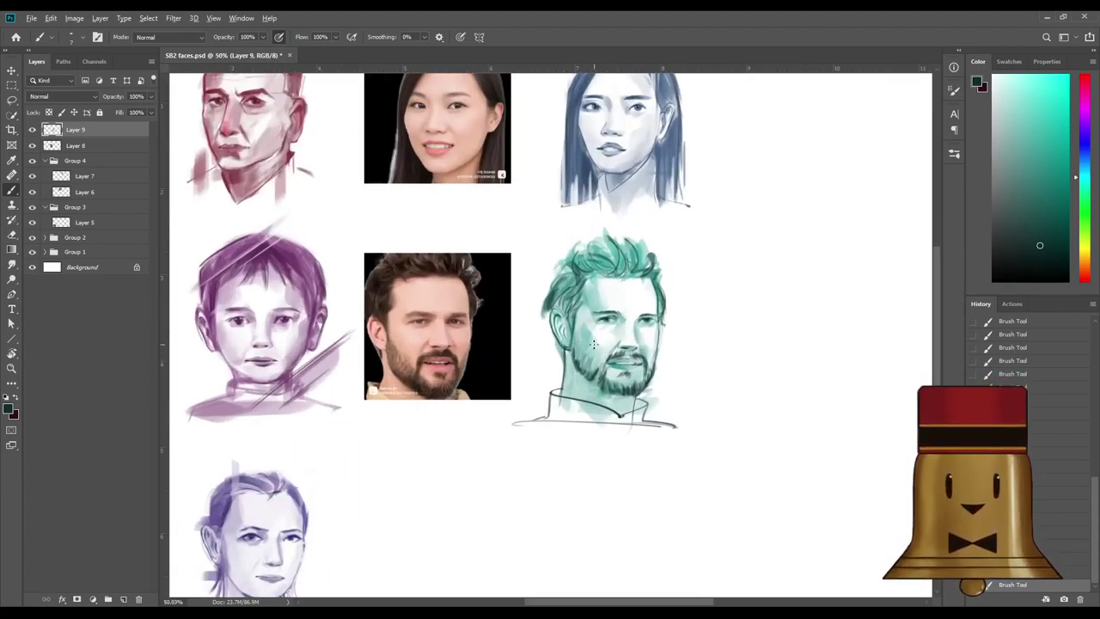
alt+click(603, 297)
key(])
key(])
key(])
key(])
key(])
key(])
key(])
key(])
key(])
key(])
key(])
key(])
key(])
key(])
mouse_move(655, 309)
mouse_down()
mouse_move(586, 335)
mouse_move(619, 294)
mouse_move(645, 308)
mouse_move(618, 293)
mouse_up()
drag(586, 331, 587, 351)
Blend the forehead down to the eye area with light teal sampled from the face.
alt+click(616, 275)
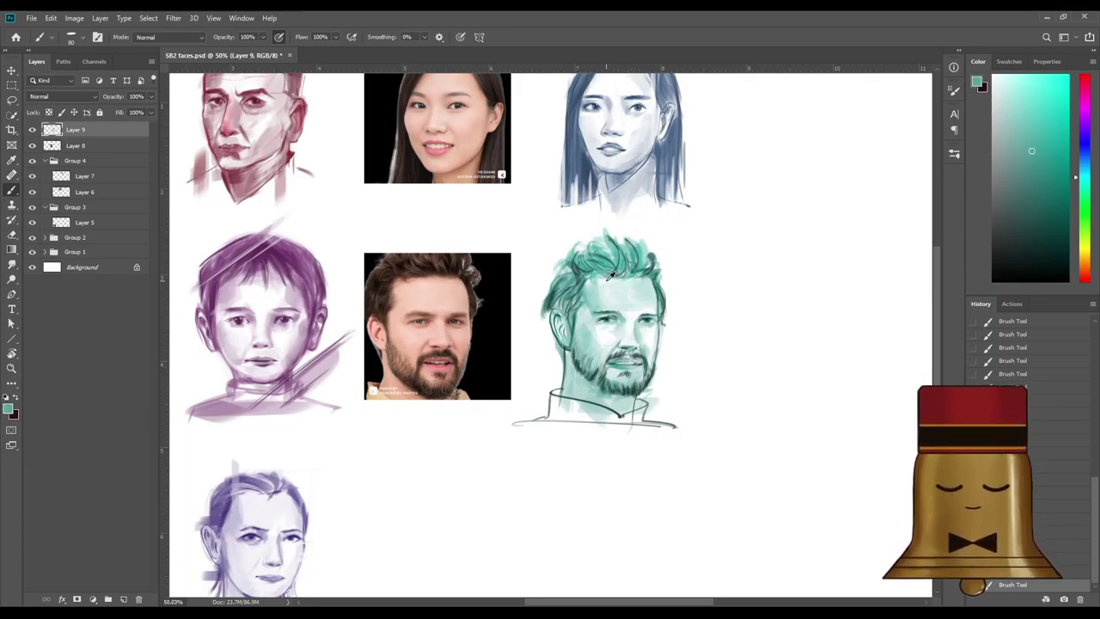
alt+click(606, 285)
drag(637, 288, 617, 316)
alt+click(599, 337)
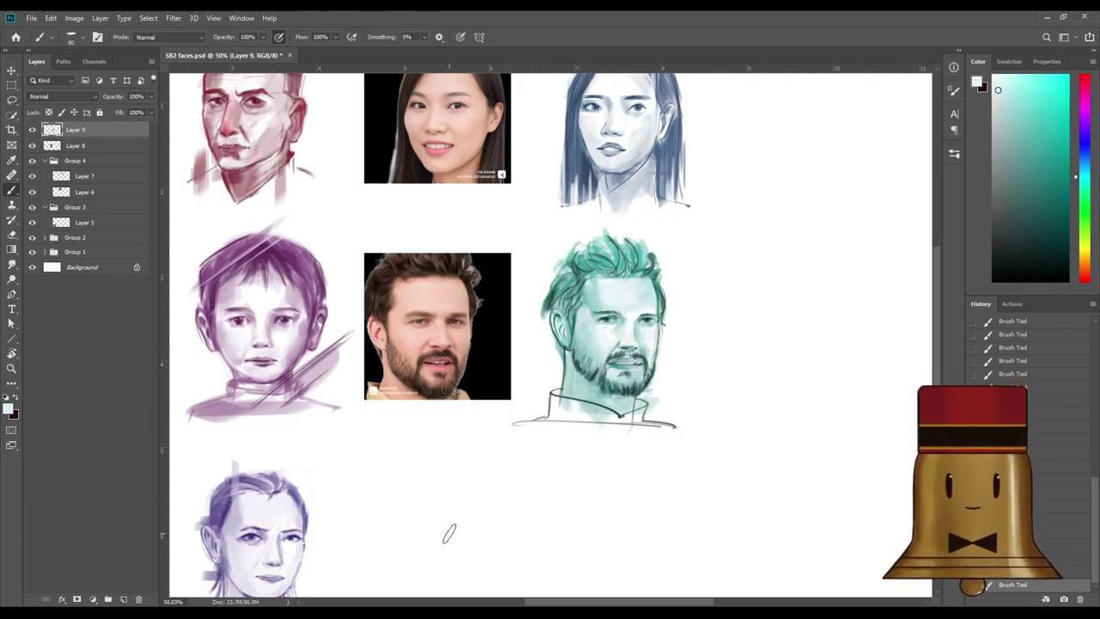
alt+click(642, 320)
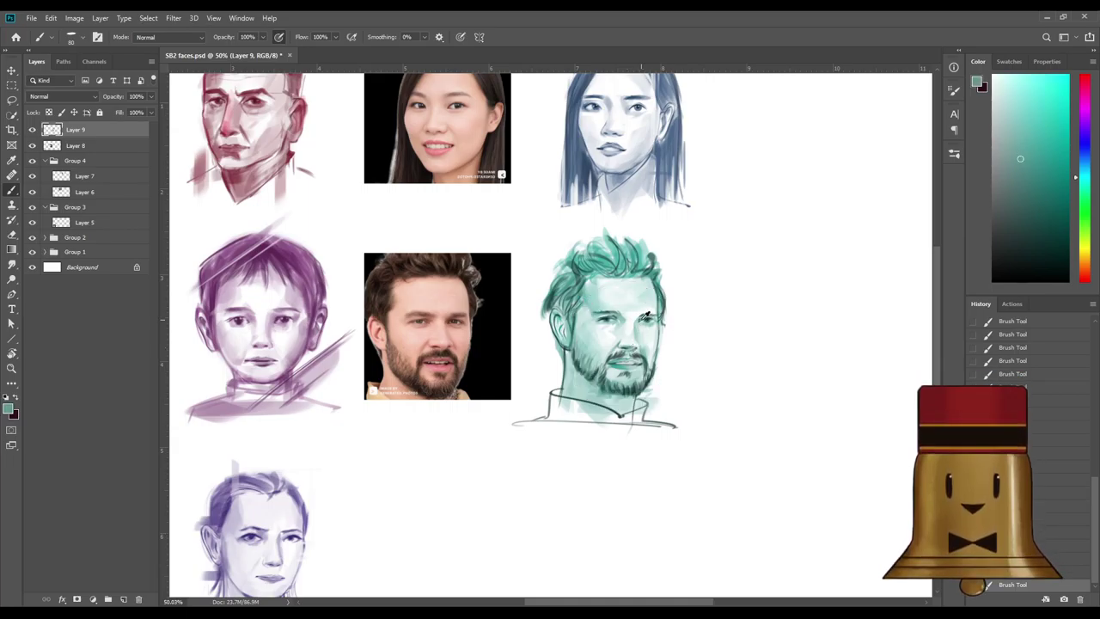
alt+click(625, 300)
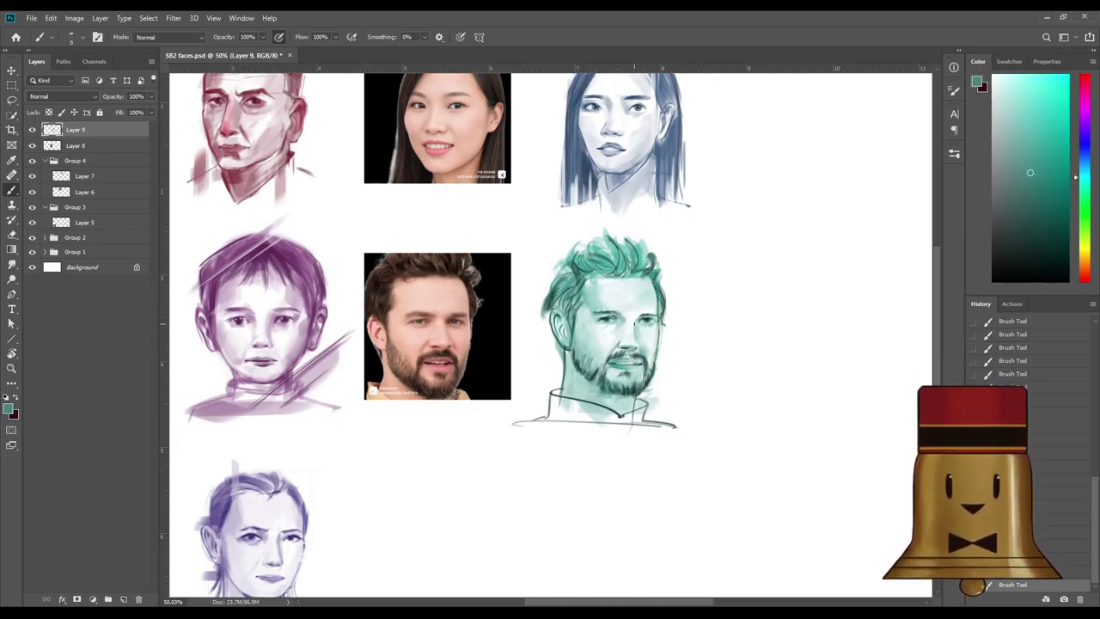
key(bracketleft)
key(bracketleft)
key(bracketleft)
key(bracketleft)
Hide the reference photos of the bearded man and the long-haired woman, on Layer 8 and Layer 6.
scroll(543, 547, down, 2)
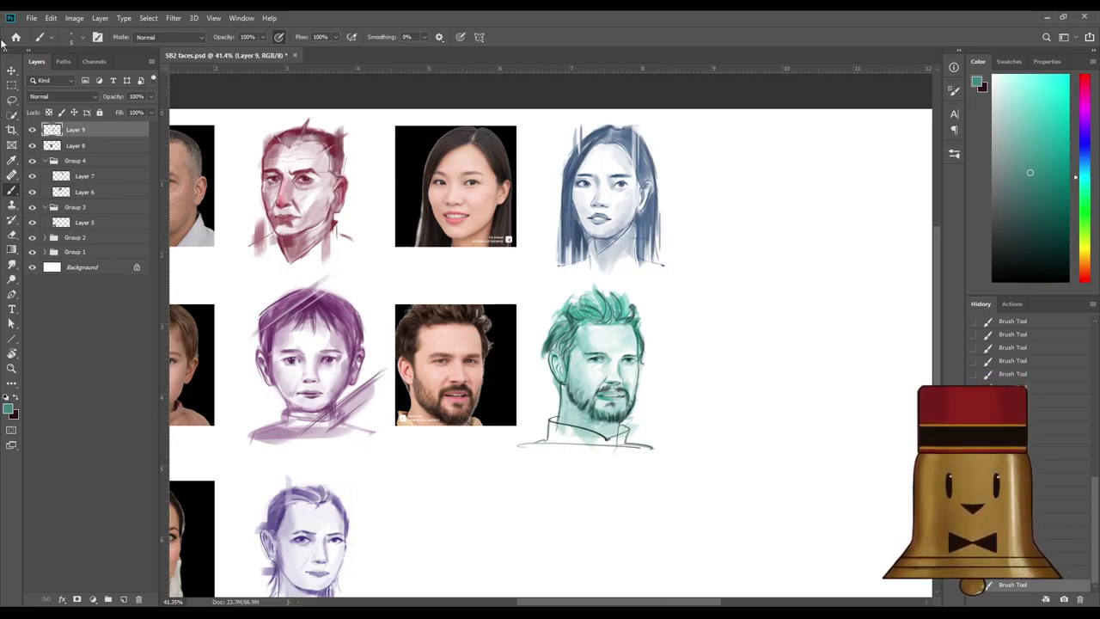
scroll(476, 229, down, 2)
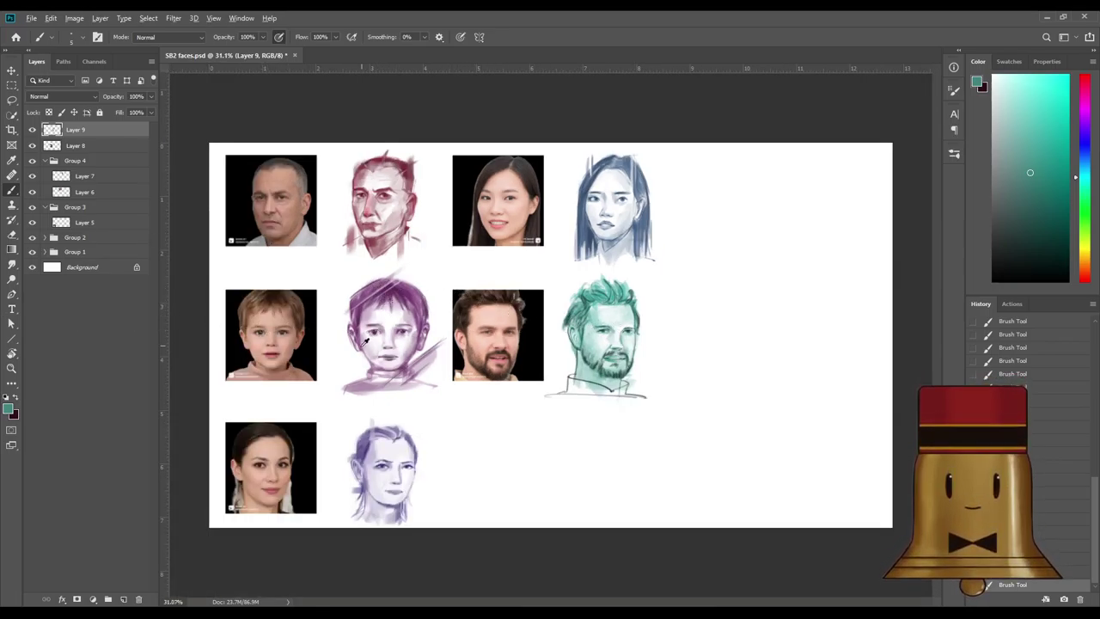
scroll(352, 348, up, 2)
scroll(397, 359, down, 1)
scroll(397, 360, down, 2)
scroll(267, 346, up, 2)
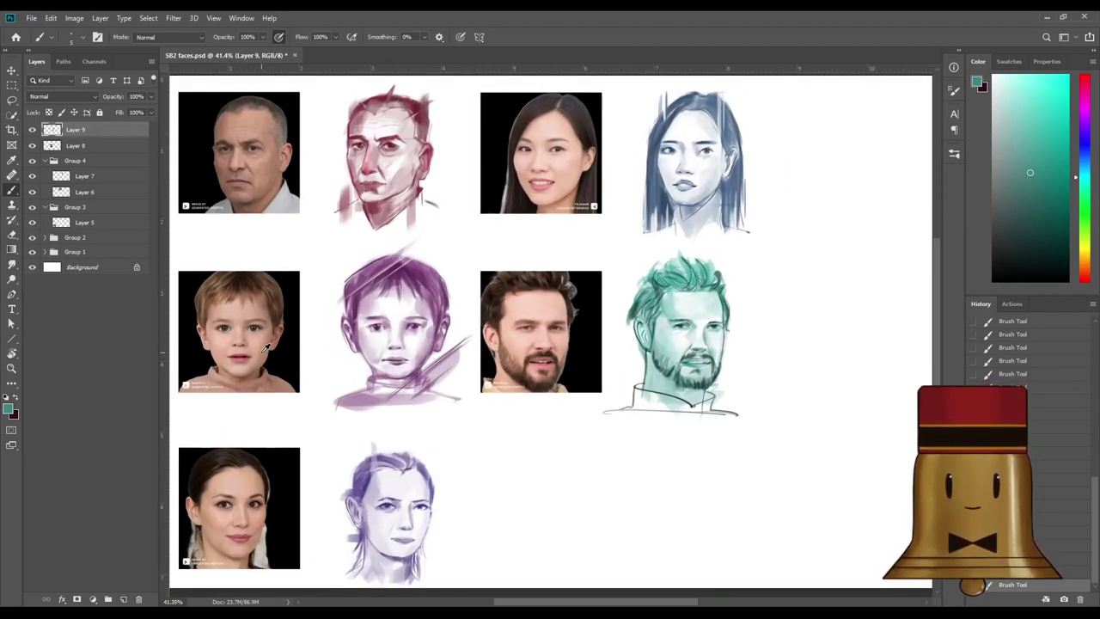
drag(596, 596, 569, 598)
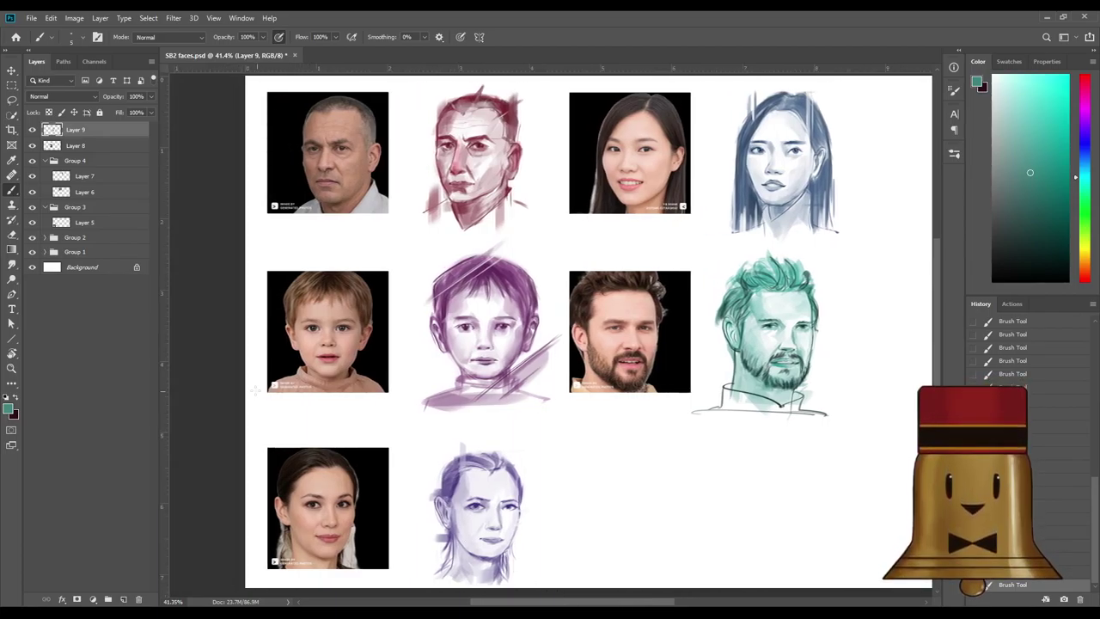
key(m)
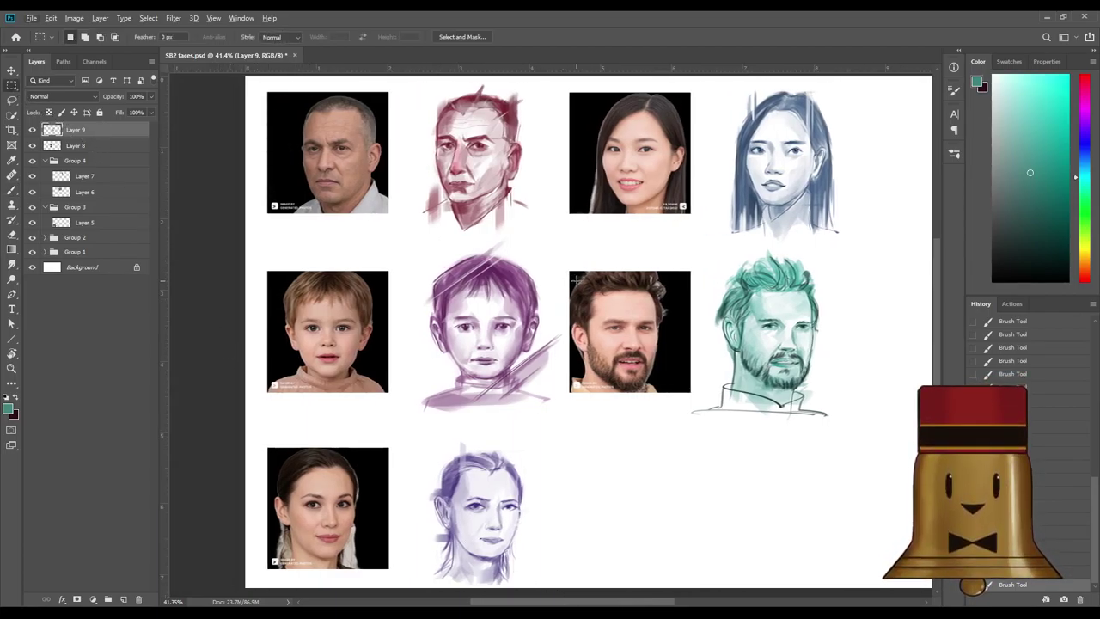
click(33, 176)
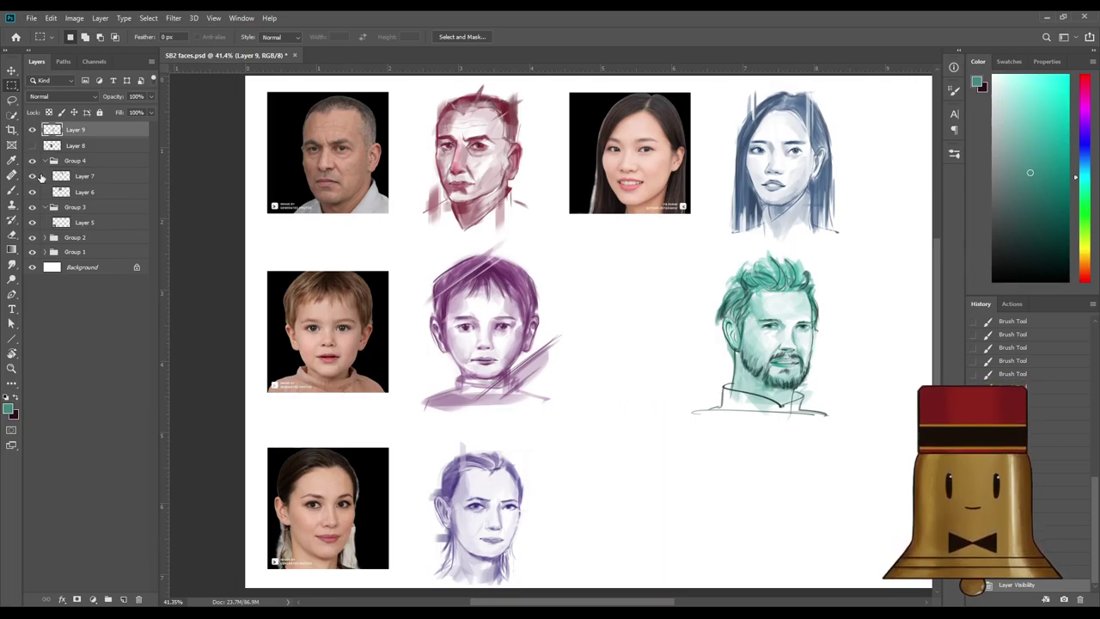
click(32, 192)
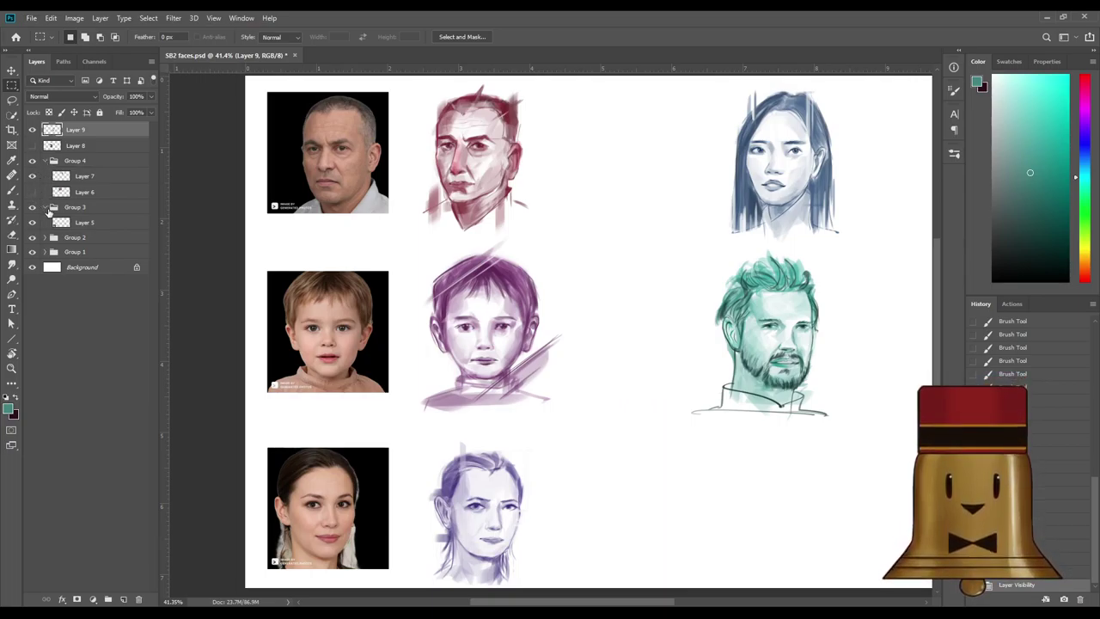
click(45, 207)
click(45, 208)
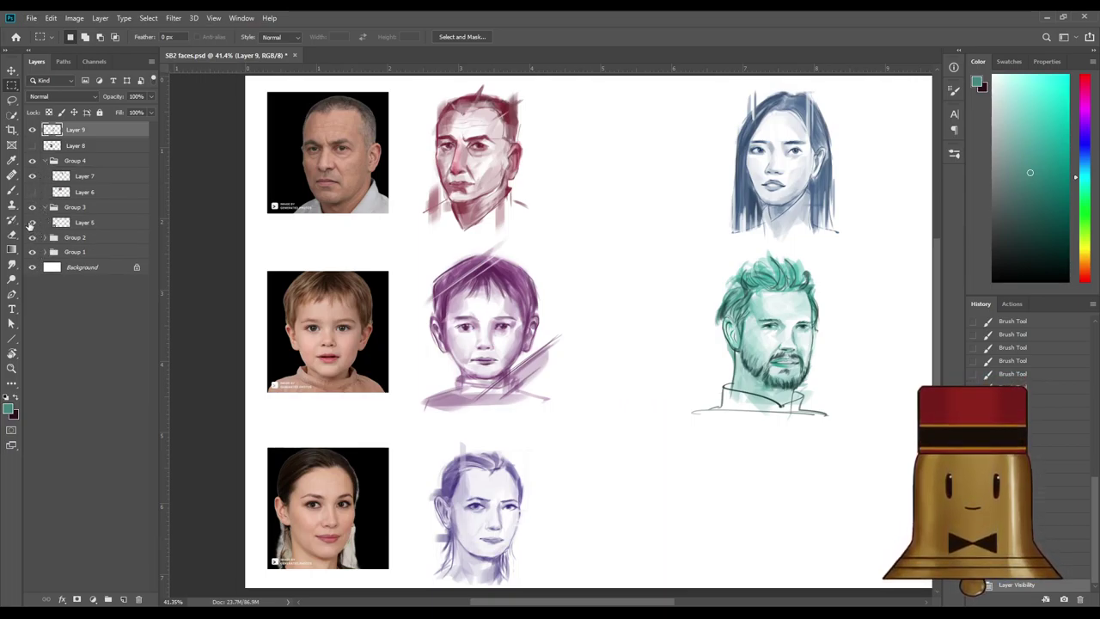
Select the violet woman's sketch on Layer 5 with a rectangular marquee and cut it onto its own layer.
click(33, 237)
click(45, 238)
click(55, 224)
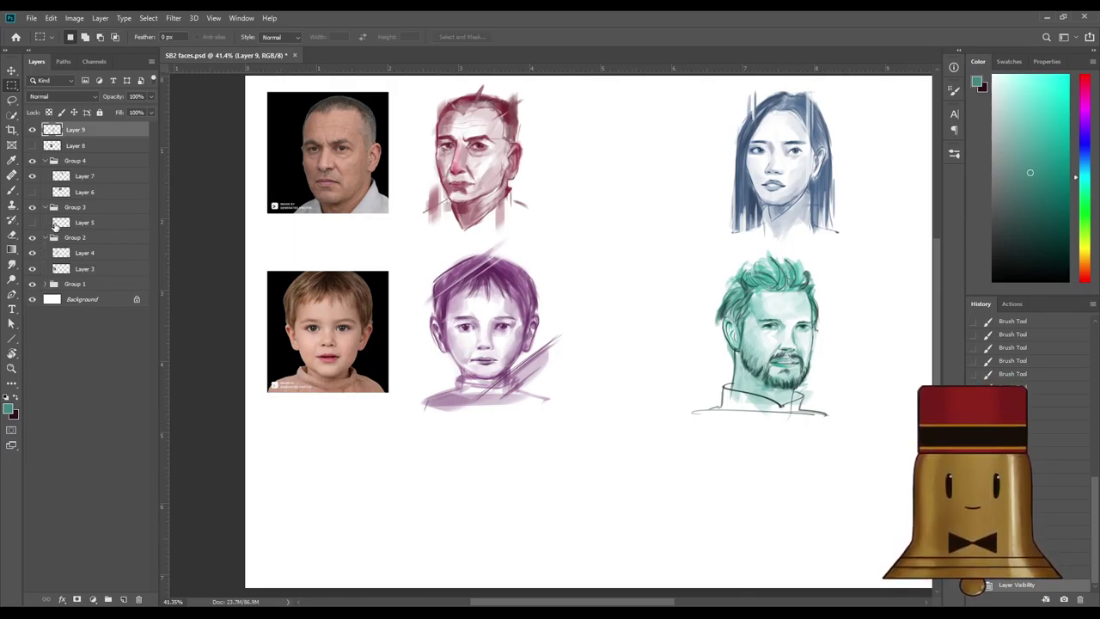
click(32, 221)
drag(413, 438, 538, 586)
scroll(516, 533, down, 2)
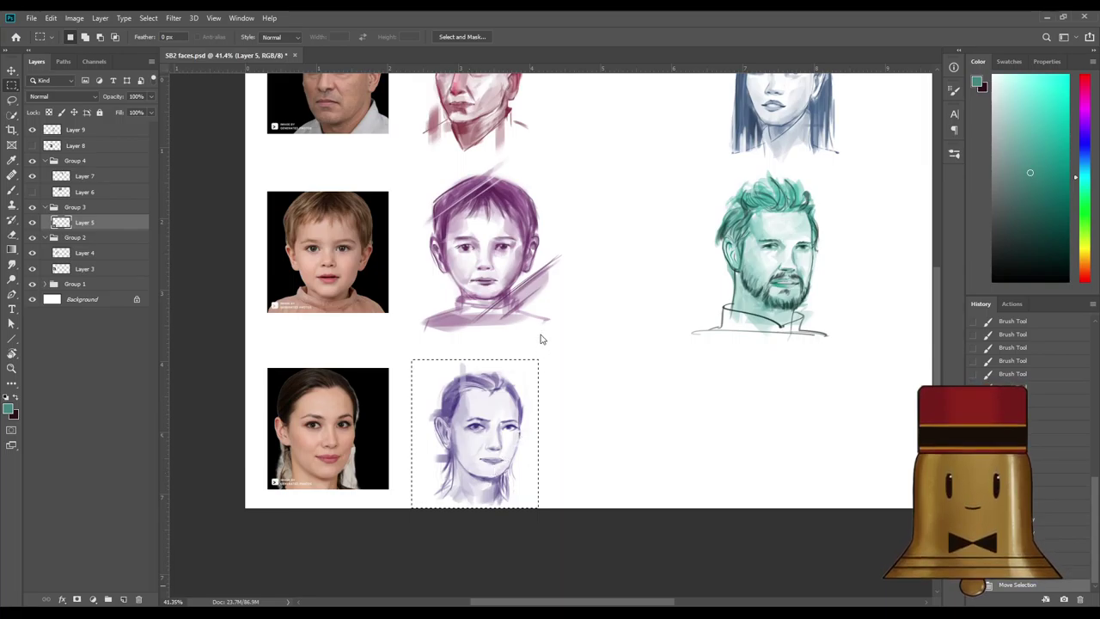
key(ctrl+shift+j)
Hide the remaining reference photos on Layer 5, Layer 3 and Layer 1, leaving the sketch layers visible.
click(43, 241)
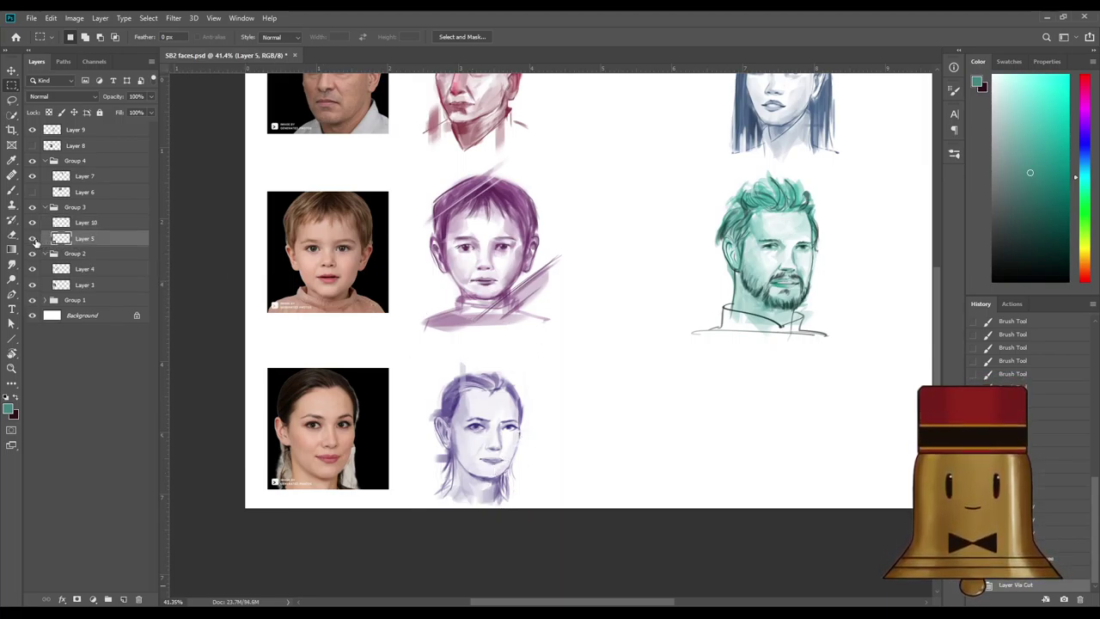
click(32, 238)
click(32, 284)
click(31, 301)
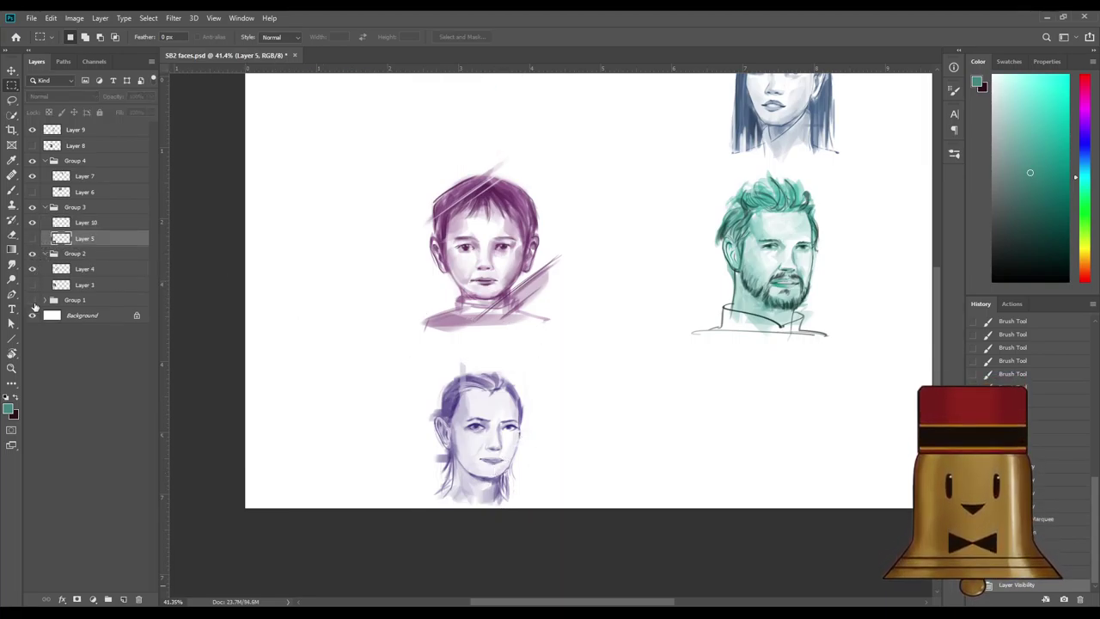
click(46, 300)
click(32, 300)
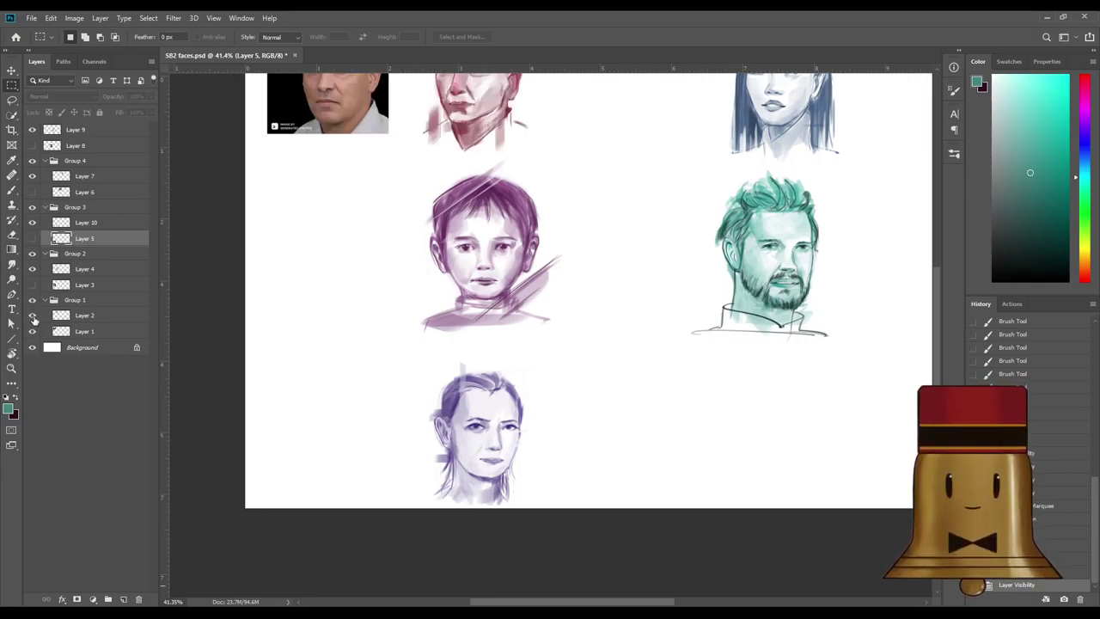
click(32, 331)
Enlarge the teal bearded portrait on Layer 9 with Free Transform and place it in the canvas's lower right corner.
scroll(658, 343, down, 5)
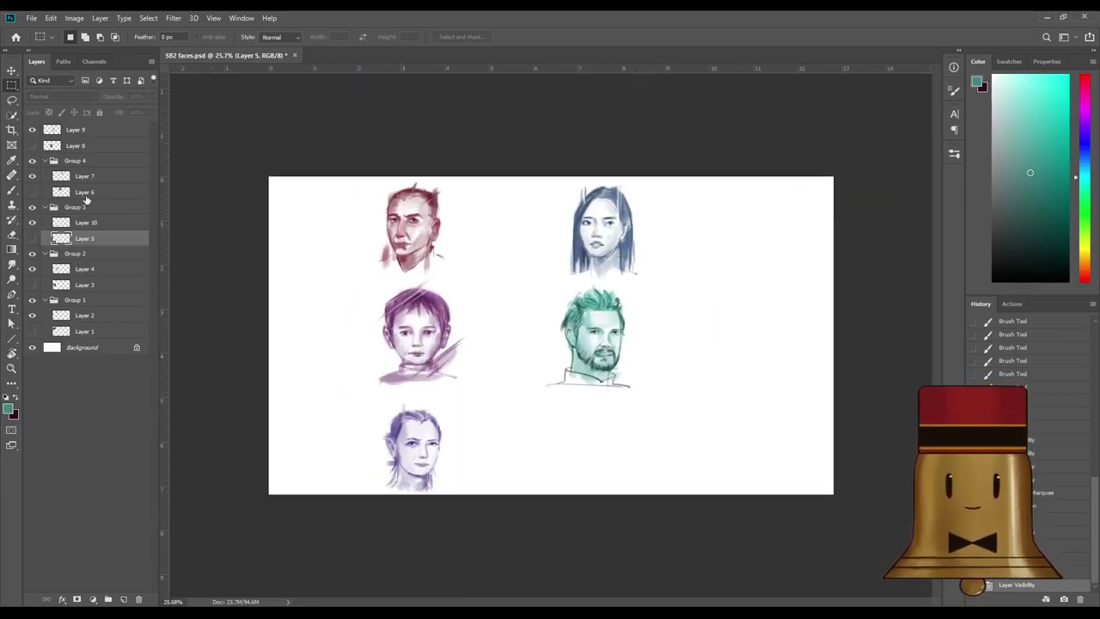
click(83, 130)
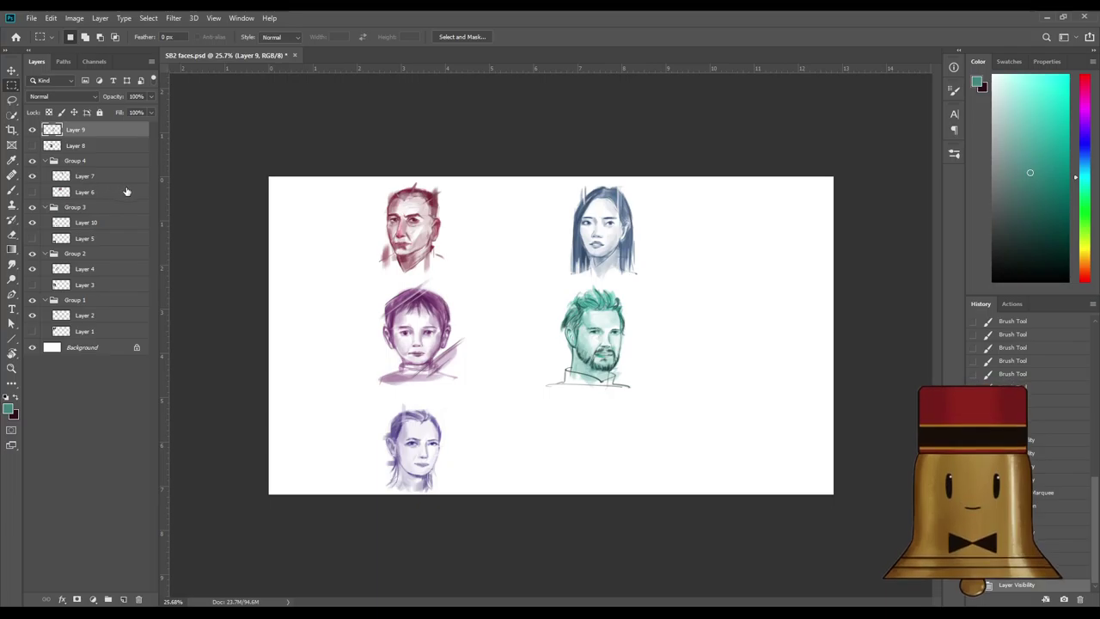
key(ctrl+t)
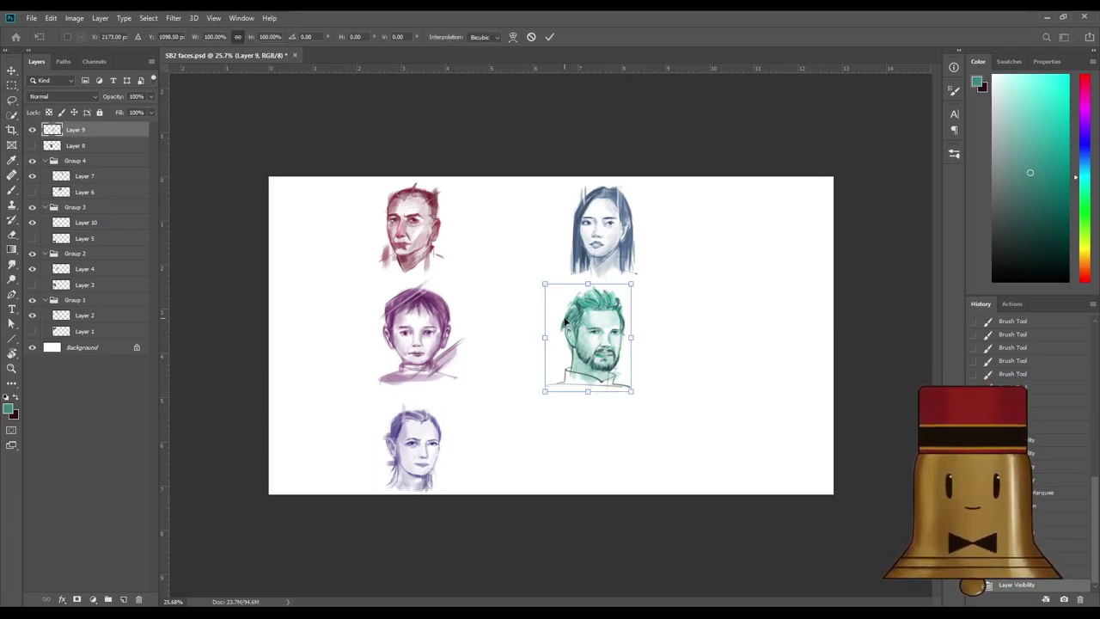
drag(545, 391, 486, 464)
drag(590, 386, 748, 413)
drag(790, 311, 776, 329)
drag(751, 397, 764, 391)
key(Return)
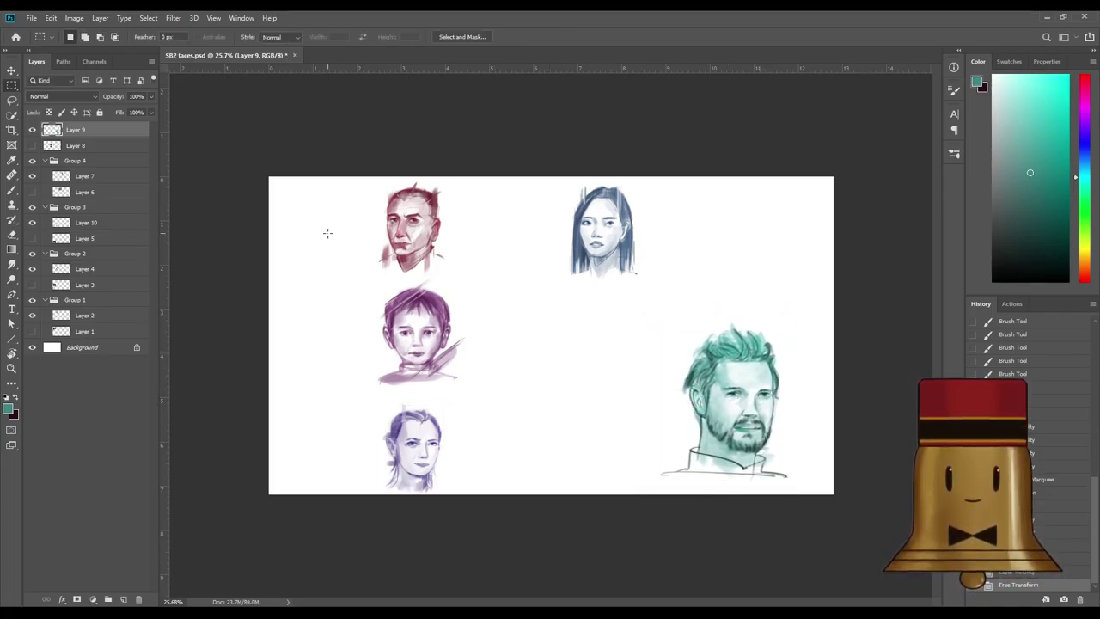
Scale the blue portrait of the long-haired woman on Layer 7 to 193.70% and position it above and left of the bearded man.
click(126, 192)
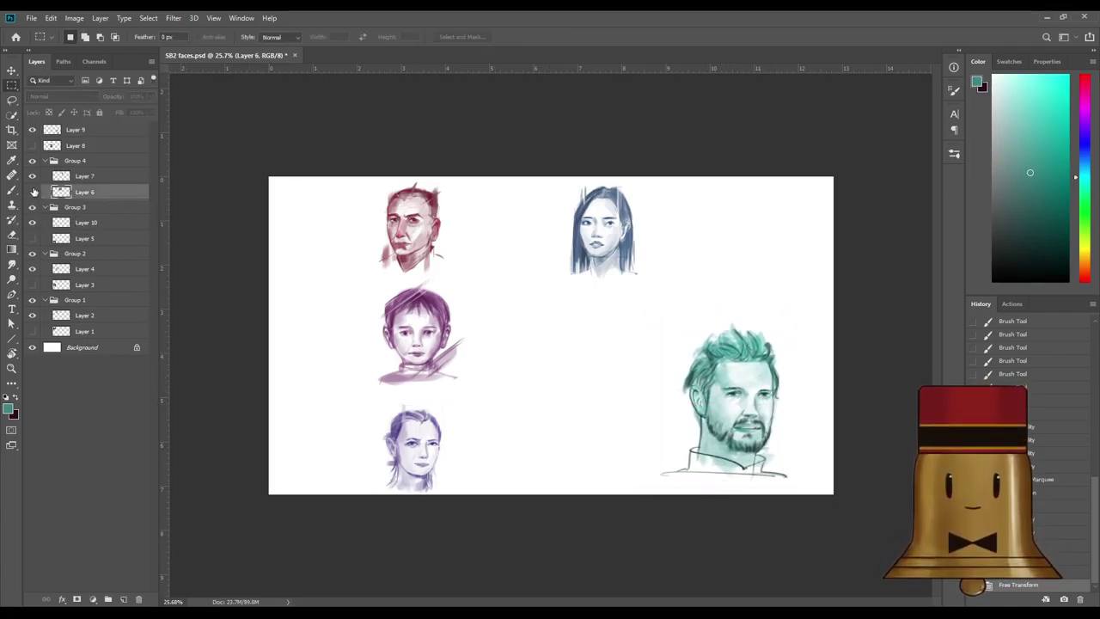
click(32, 176)
click(33, 176)
click(84, 176)
key(ctrl+t)
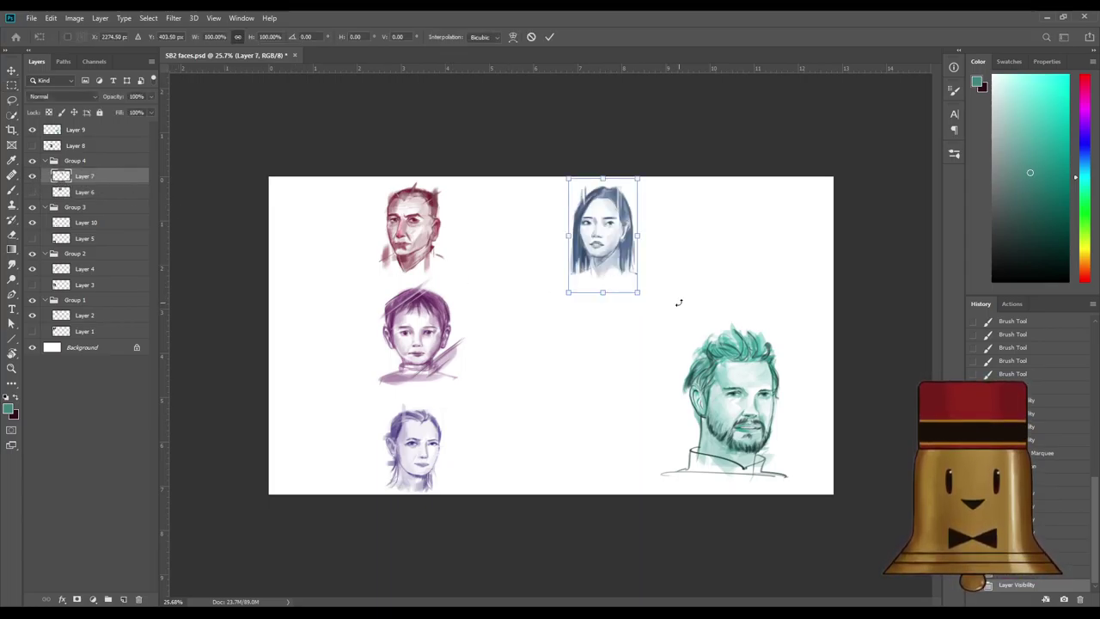
drag(637, 292, 713, 398)
drag(674, 354, 687, 354)
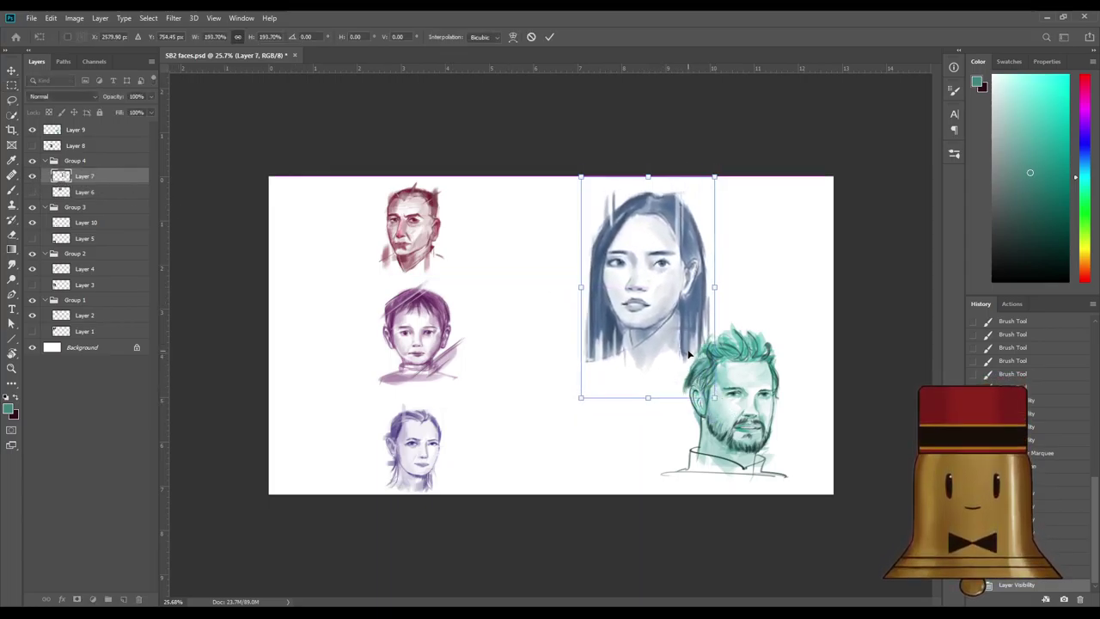
key(Return)
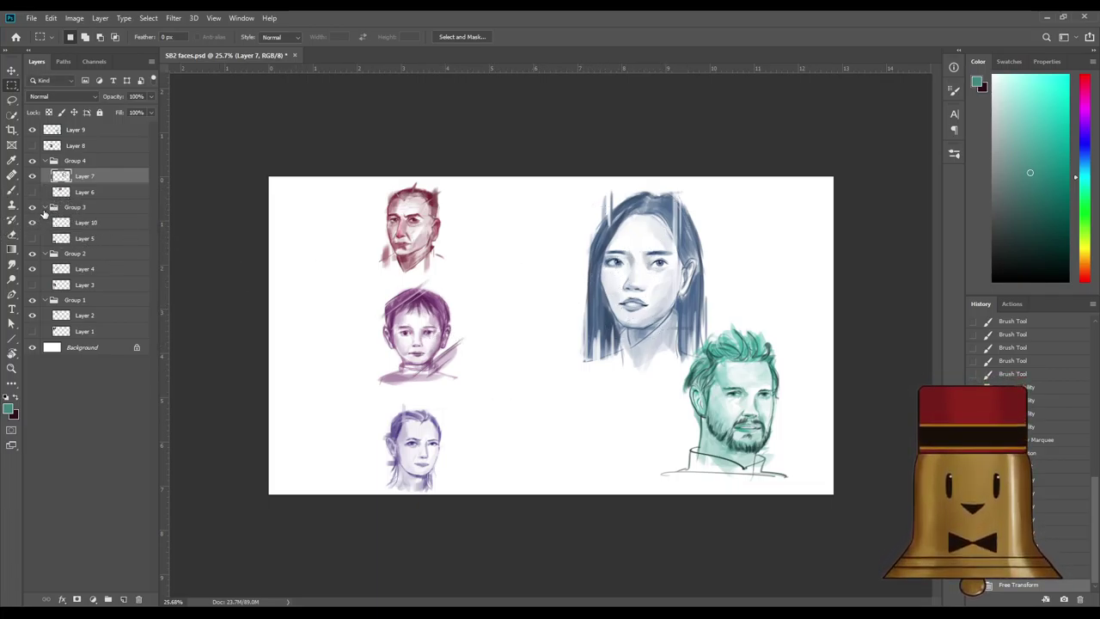
Scale the violet woman's portrait on Layer 10 to 143.85% and place it beside the blue woman, above the bearded man.
click(80, 225)
key(ctrl+t)
mouse_move(459, 402)
mouse_down()
mouse_move(559, 360)
mouse_move(554, 397)
mouse_move(639, 412)
mouse_up()
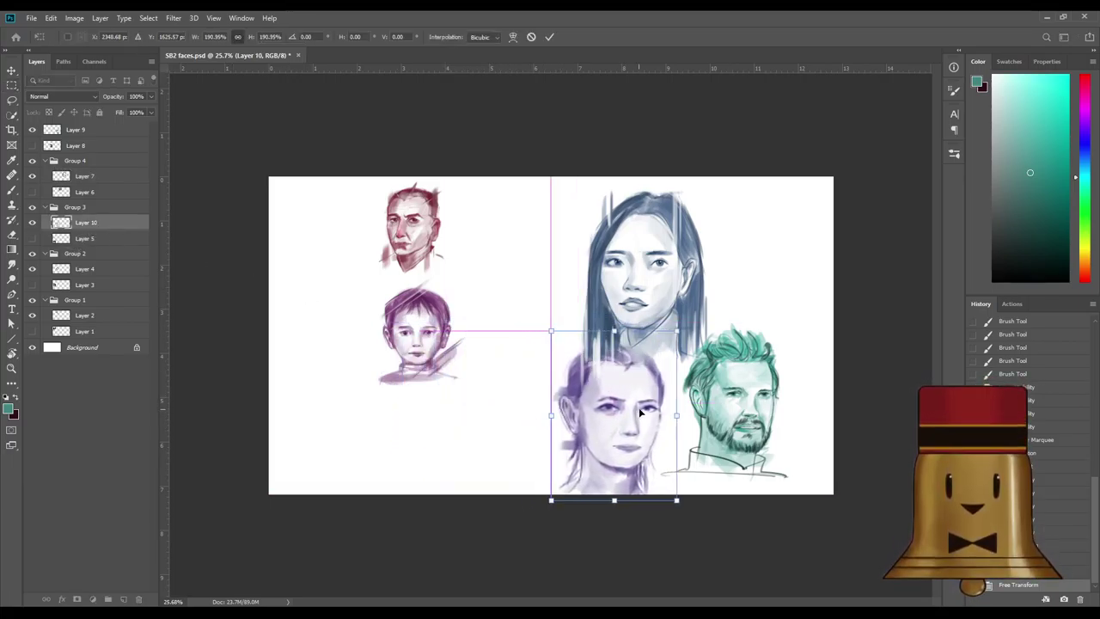
mouse_move(678, 329)
mouse_down()
mouse_move(651, 388)
mouse_move(668, 387)
mouse_move(590, 405)
mouse_move(654, 401)
mouse_move(510, 401)
mouse_move(651, 392)
mouse_move(629, 393)
mouse_move(757, 249)
mouse_move(770, 249)
mouse_up()
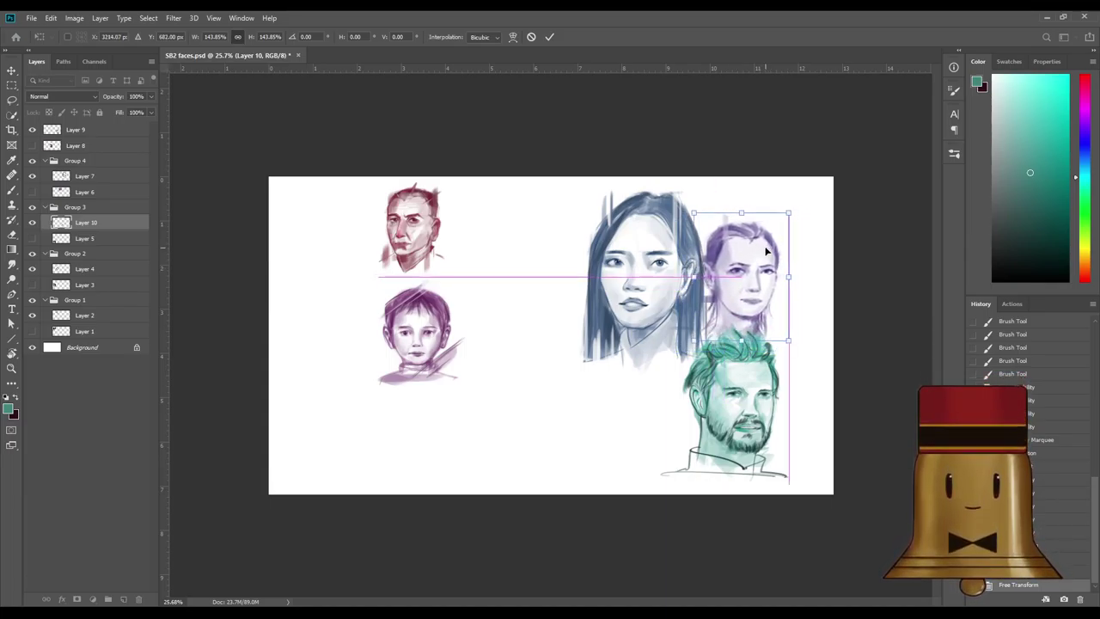
key(Return)
key(m)
key(ctrl+t)
mouse_move(766, 289)
mouse_down()
mouse_move(807, 289)
mouse_move(768, 291)
mouse_move(747, 320)
mouse_move(759, 297)
mouse_move(751, 288)
mouse_move(771, 286)
mouse_up()
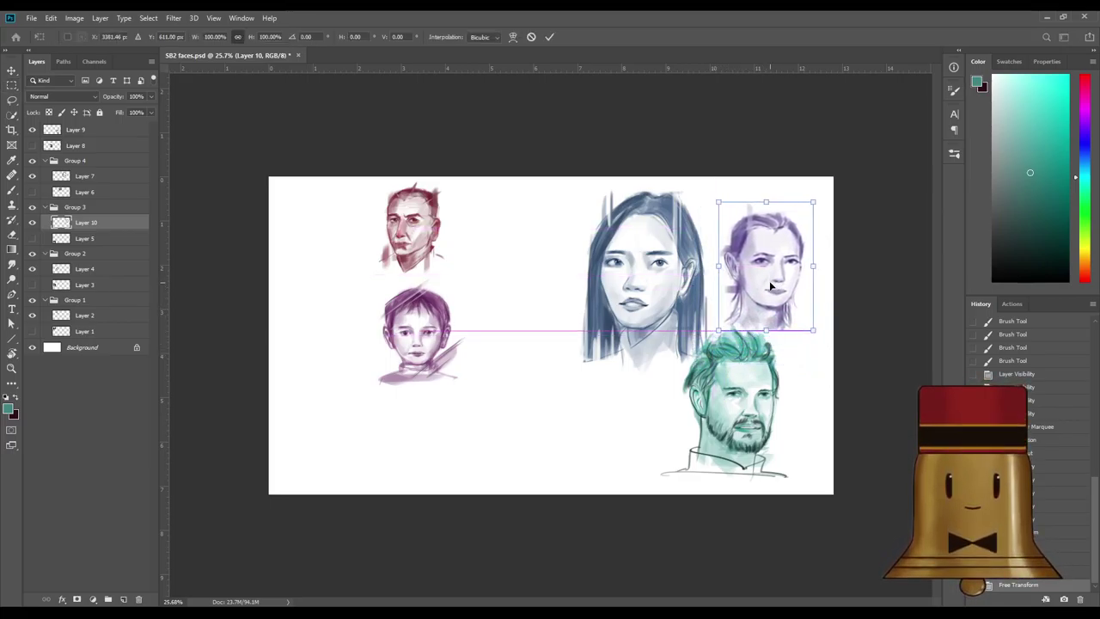
key(Return)
key(m)
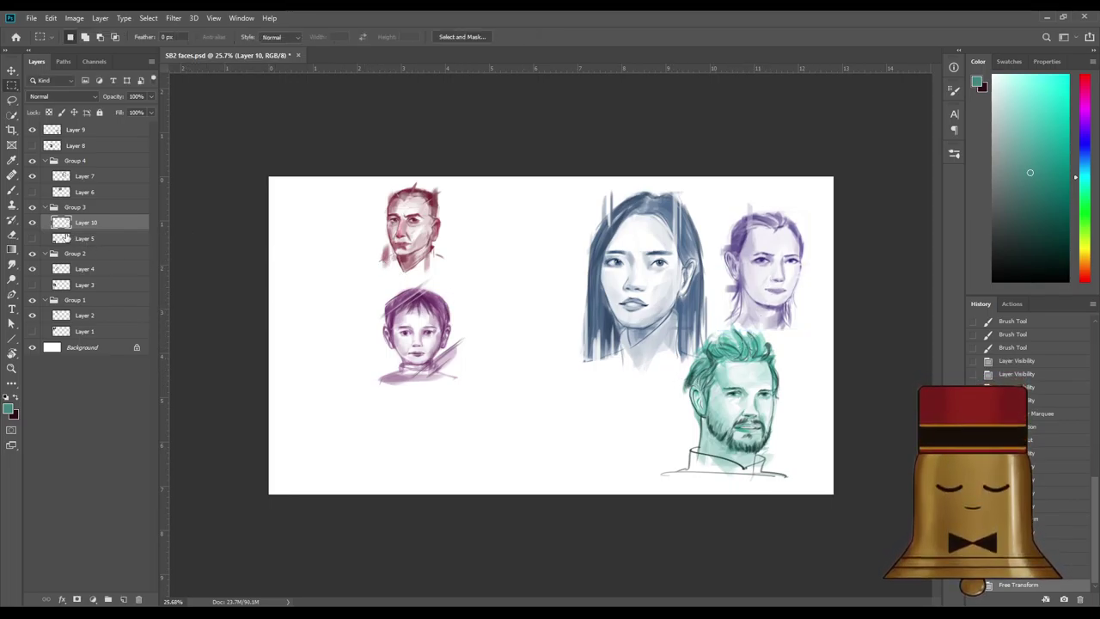
Enlarge the purple boy's portrait on Layer 4 to 161.07% and place it below the blue woman, beside the bearded man.
click(99, 191)
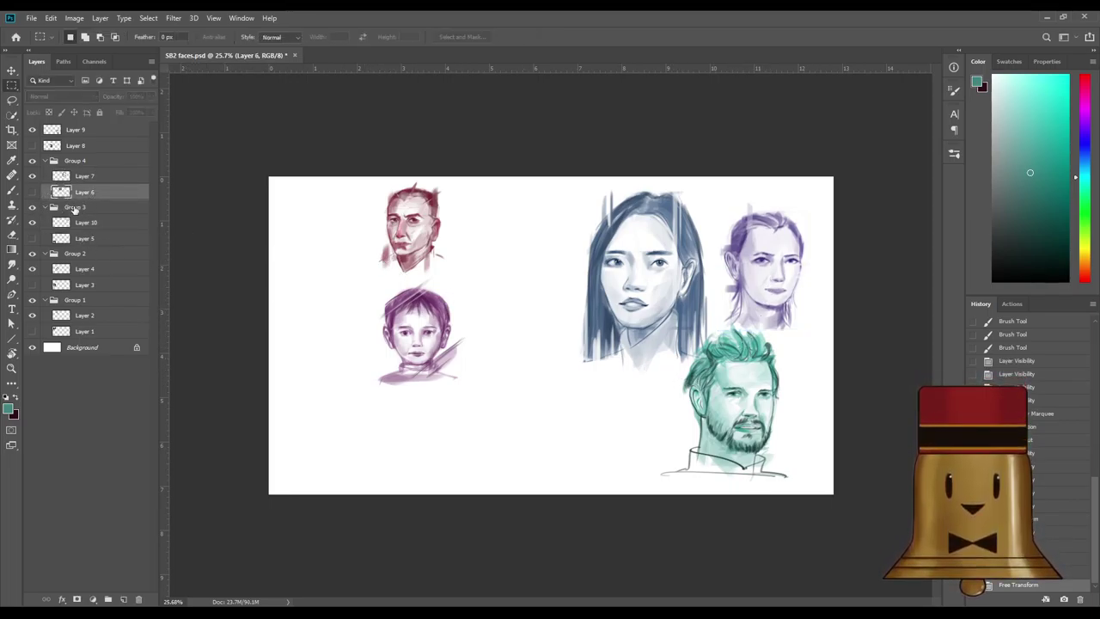
click(78, 241)
click(84, 284)
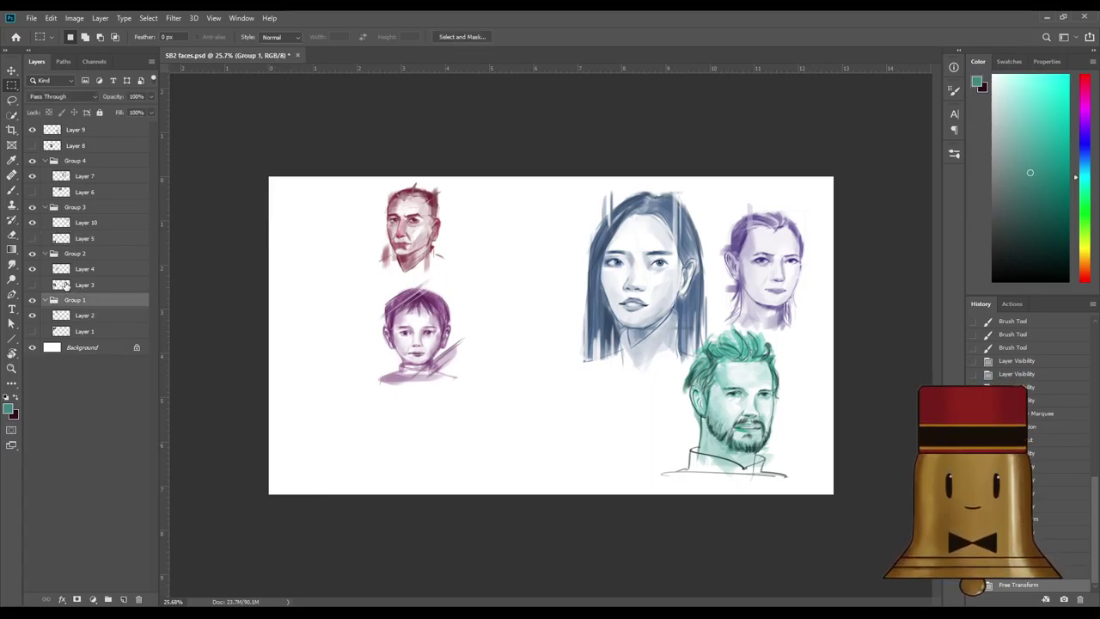
click(84, 269)
key(ctrl+t)
mouse_move(467, 387)
mouse_down()
mouse_move(581, 482)
mouse_move(558, 456)
mouse_up()
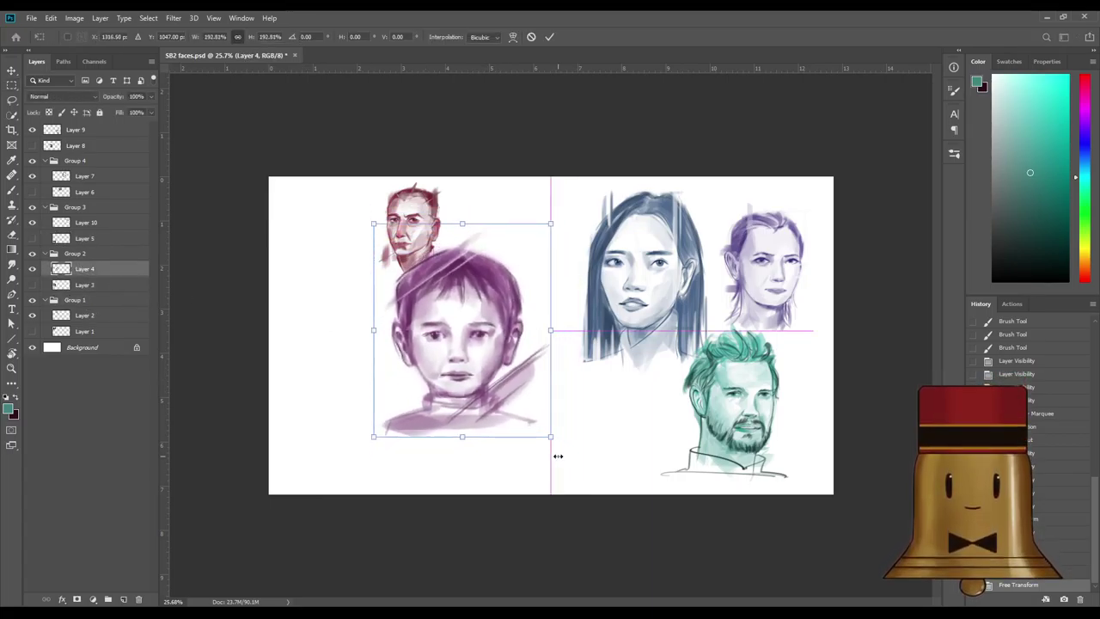
drag(509, 373, 563, 415)
drag(612, 275, 577, 296)
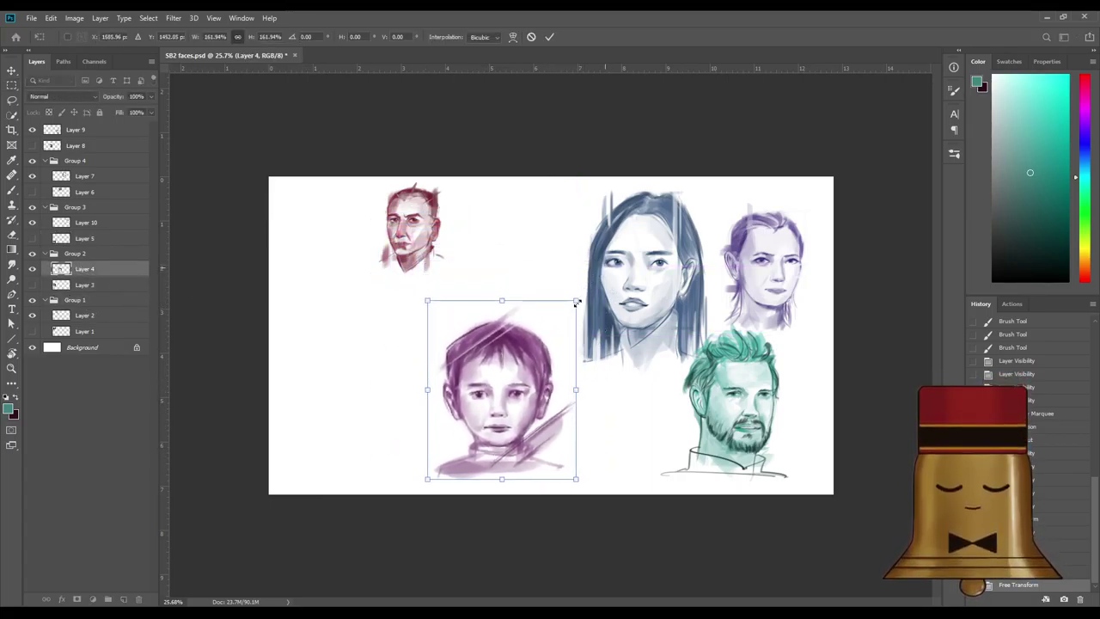
drag(534, 384, 589, 395)
key(Return)
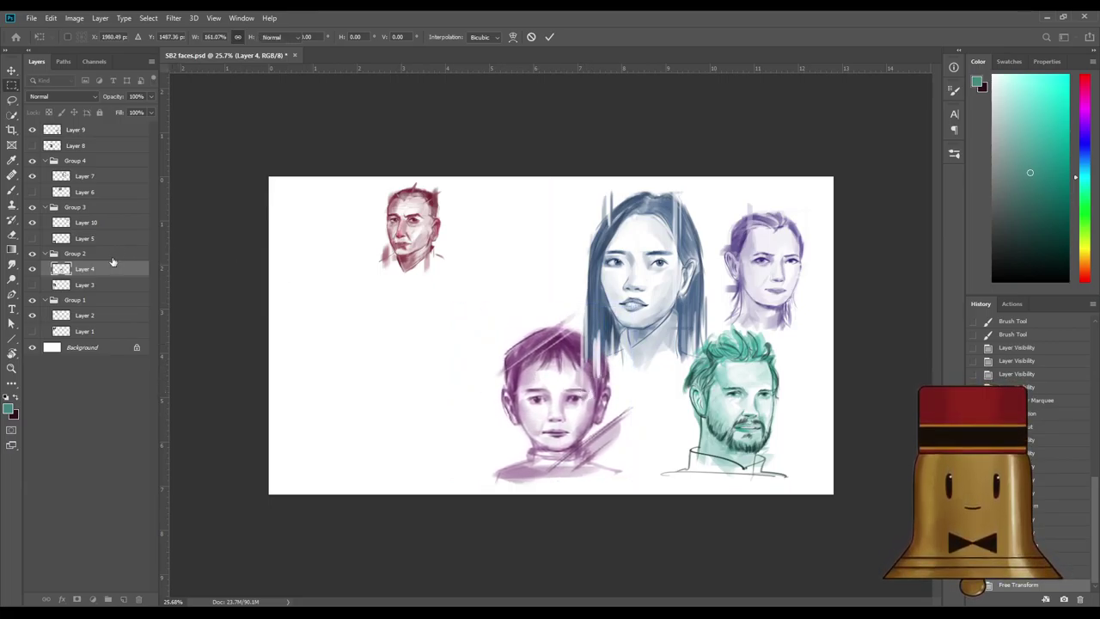
Move Group 2 to the top of the layer stack and shift the boy's portrait slightly toward the bearded man.
click(105, 253)
drag(105, 115, 105, 123)
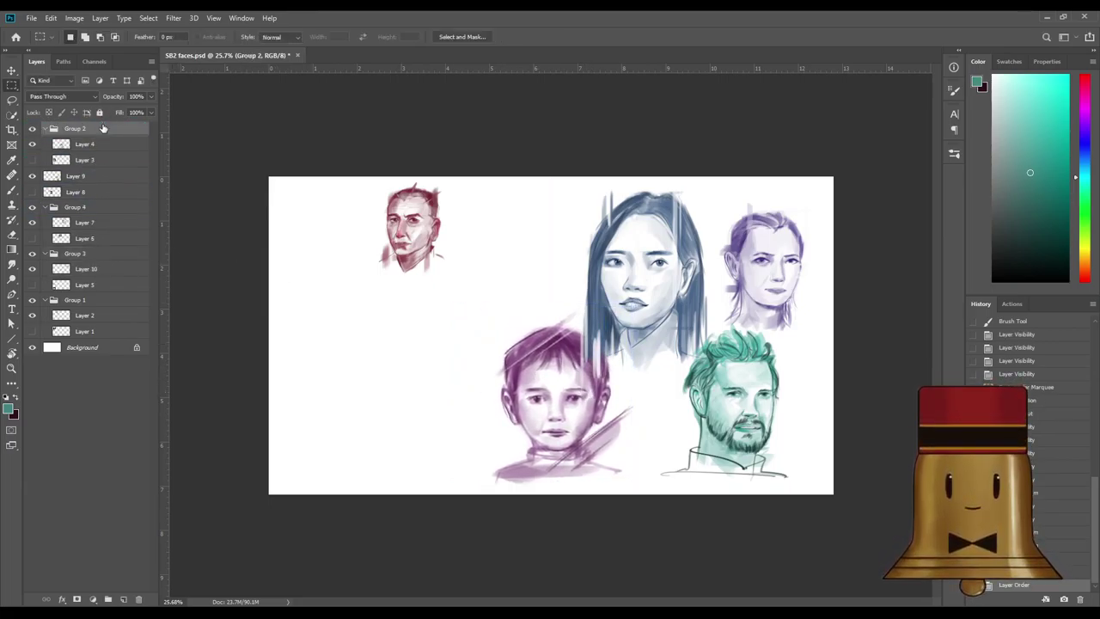
key(ctrl+t)
drag(589, 412, 598, 415)
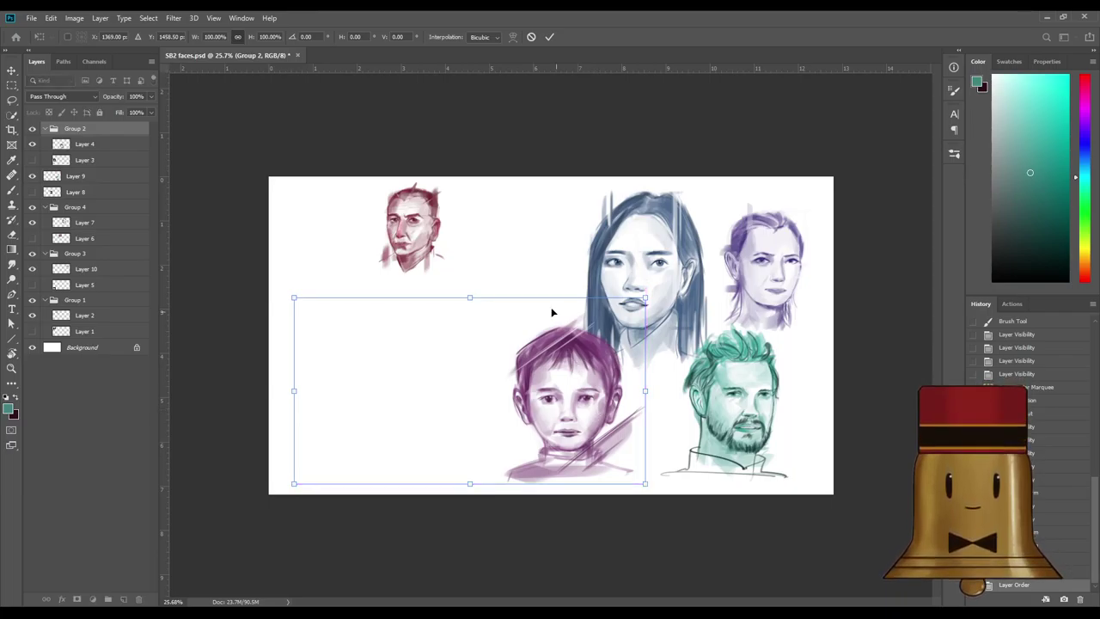
click(549, 37)
Enlarge the red man's portrait on Layer 2 with Free Transform and place it above the boy, beside the blue woman.
click(74, 273)
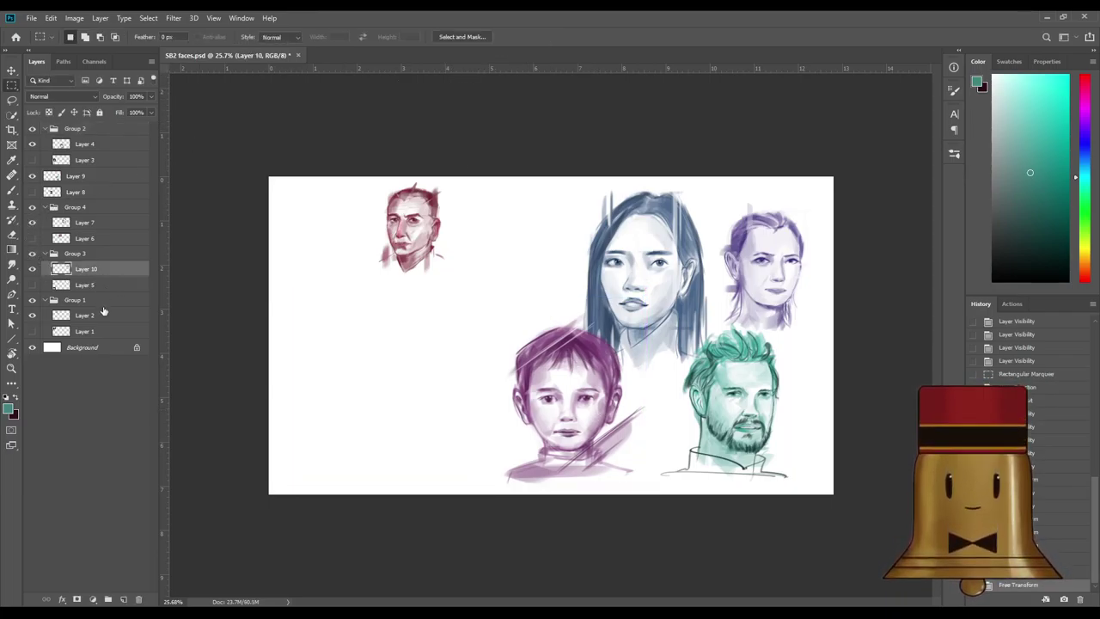
click(101, 302)
click(64, 331)
click(84, 315)
key(ctrl+t)
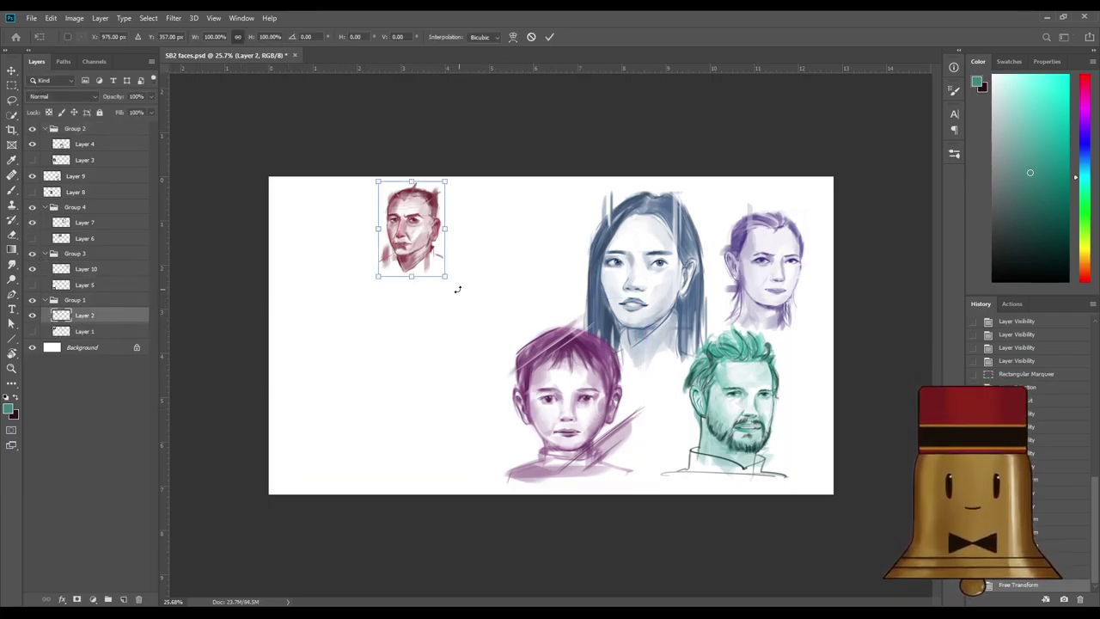
drag(453, 284, 536, 417)
drag(482, 364, 521, 351)
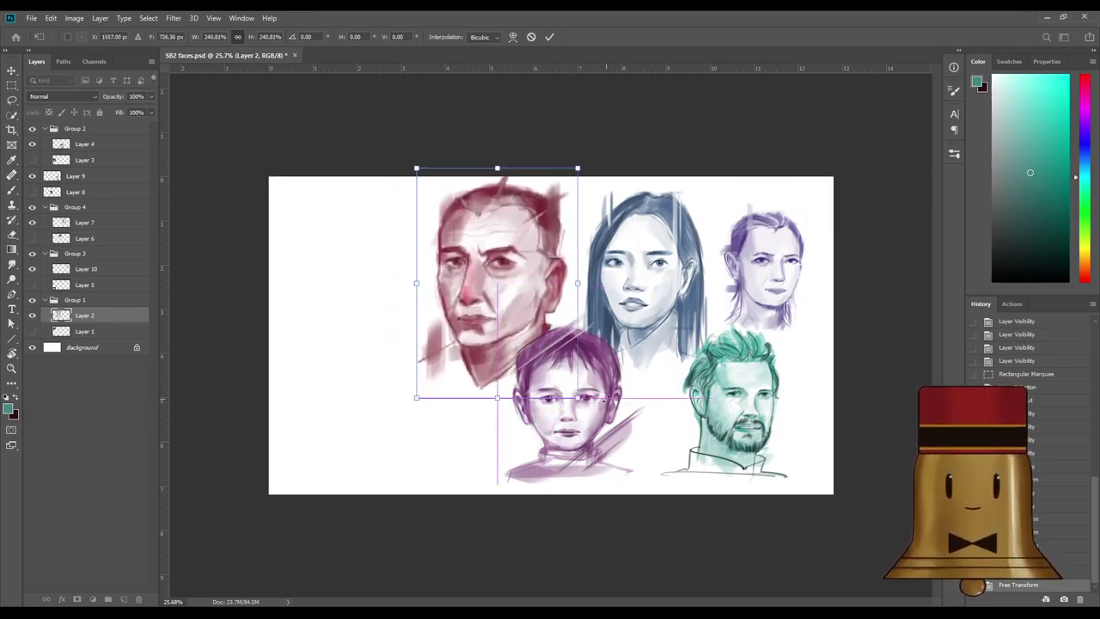
drag(583, 401, 528, 338)
key(Return)
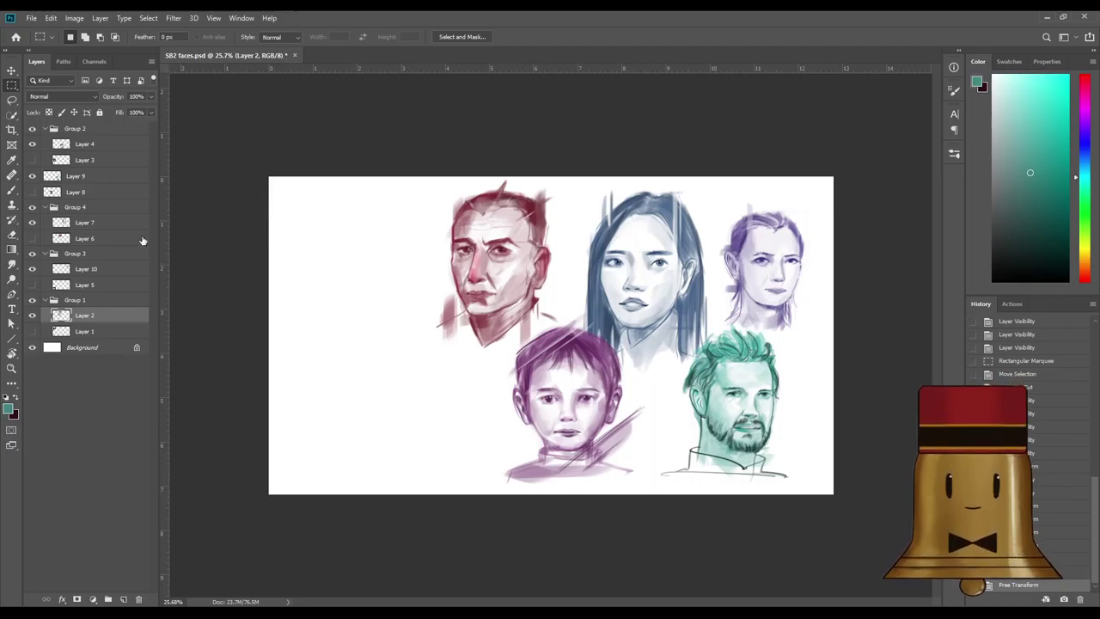
Shift the teal bearded man's portrait on Layer 9 closer to the boy with Free Transform.
click(94, 144)
click(95, 177)
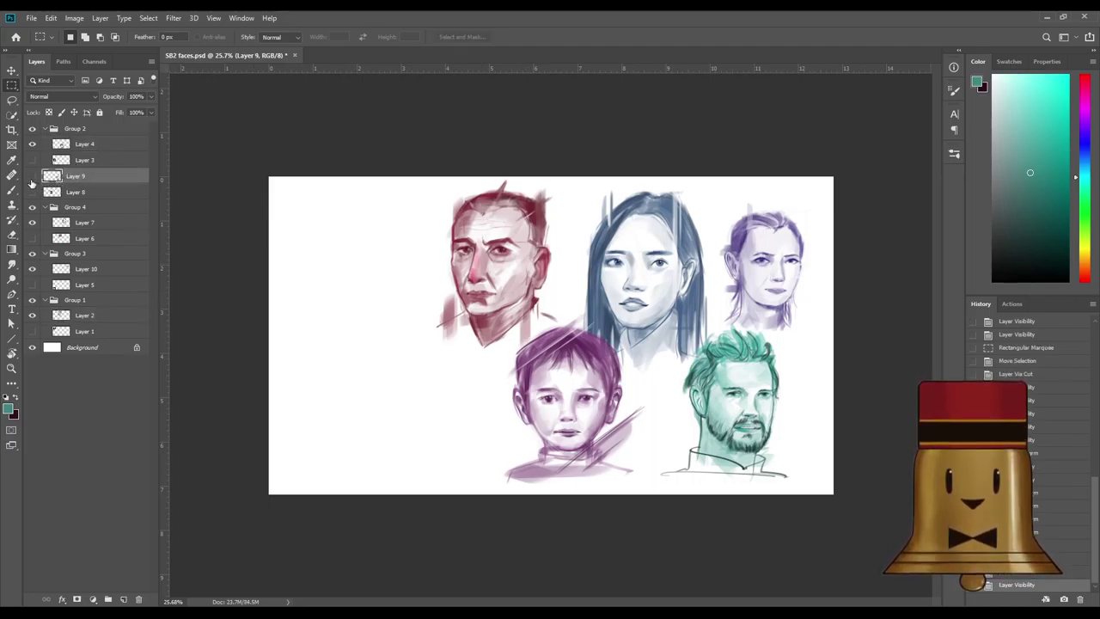
click(32, 177)
click(32, 178)
key(ctrl+t)
drag(741, 418, 714, 415)
key(Return)
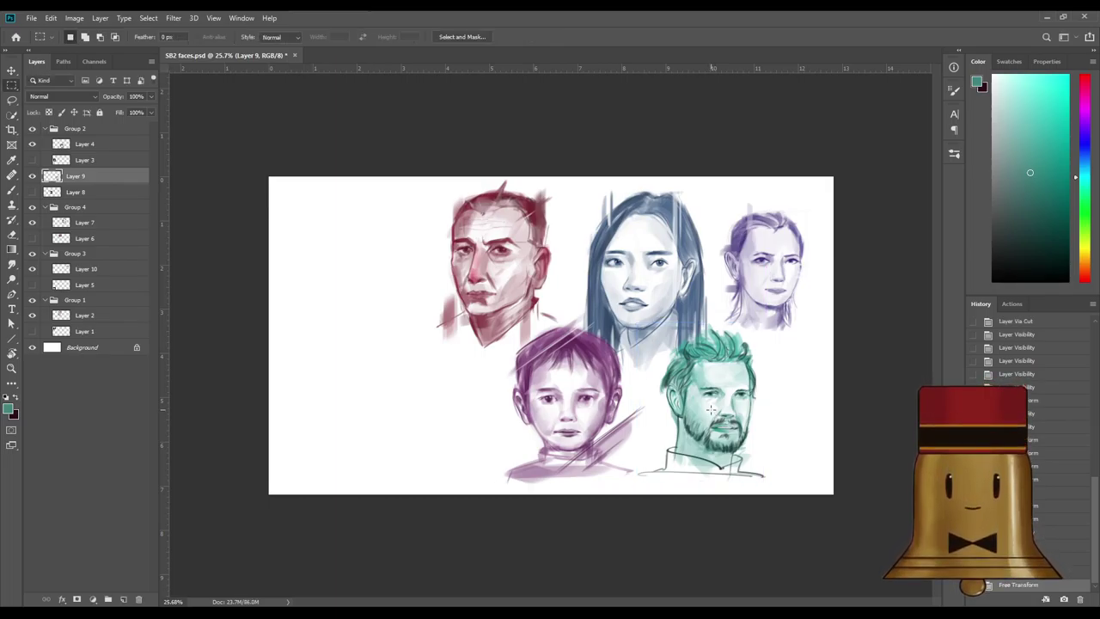
key(ctrl+a)
key(ctrl+d)
Select all groups and visible portrait layers together, scale them to 107.73% and move the five faces toward the canvas's horizontal centre.
click(74, 129)
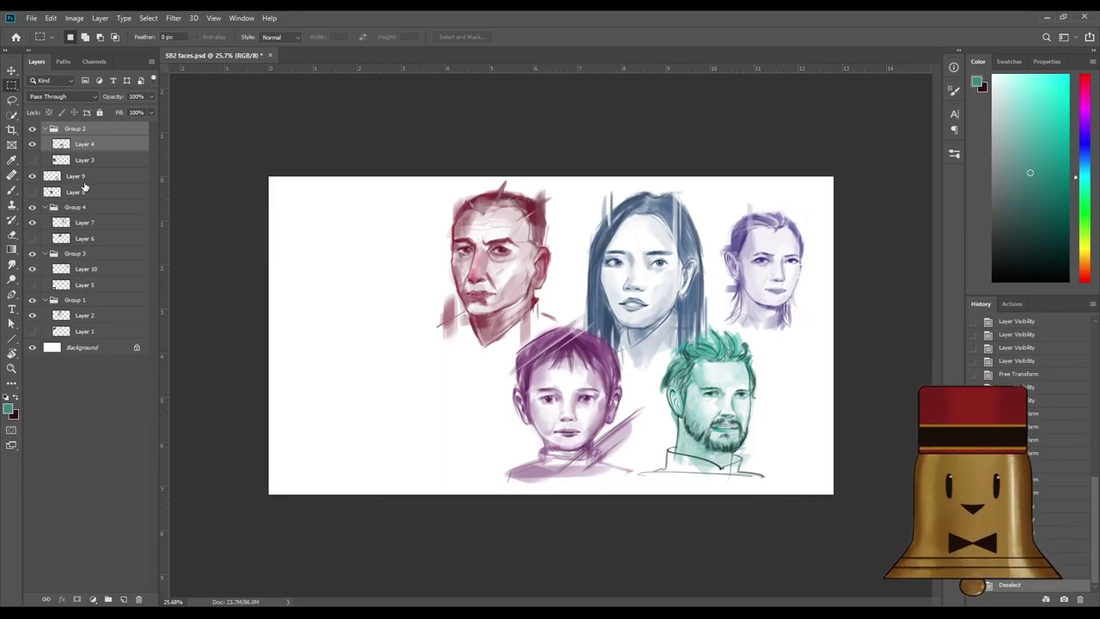
ctrl+click(83, 177)
ctrl+click(87, 208)
ctrl+click(88, 225)
ctrl+click(93, 257)
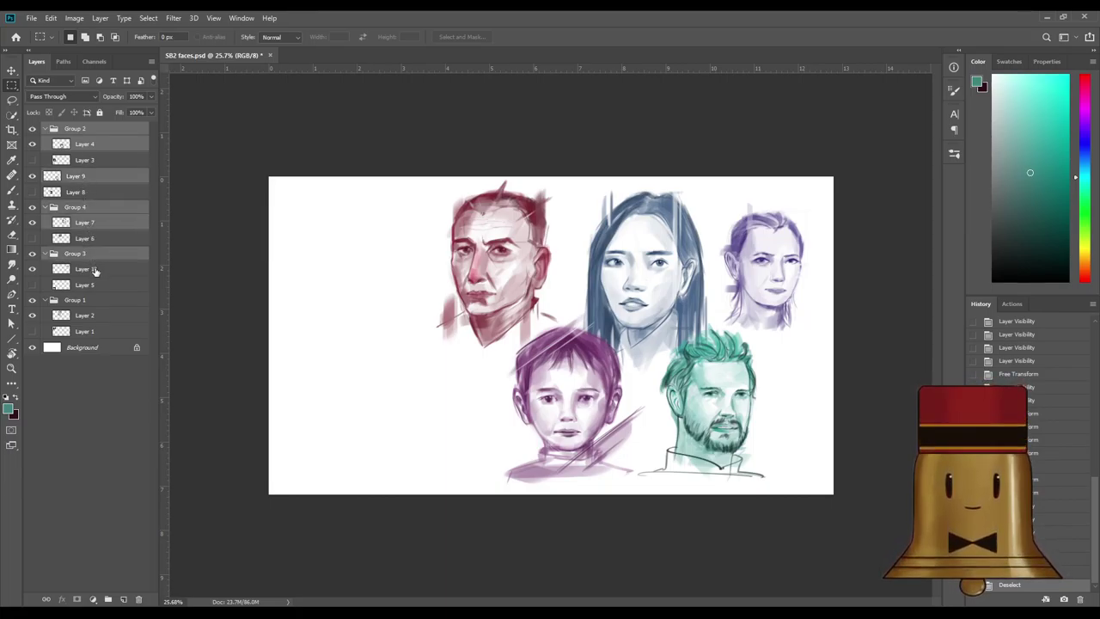
ctrl+click(97, 272)
ctrl+click(98, 303)
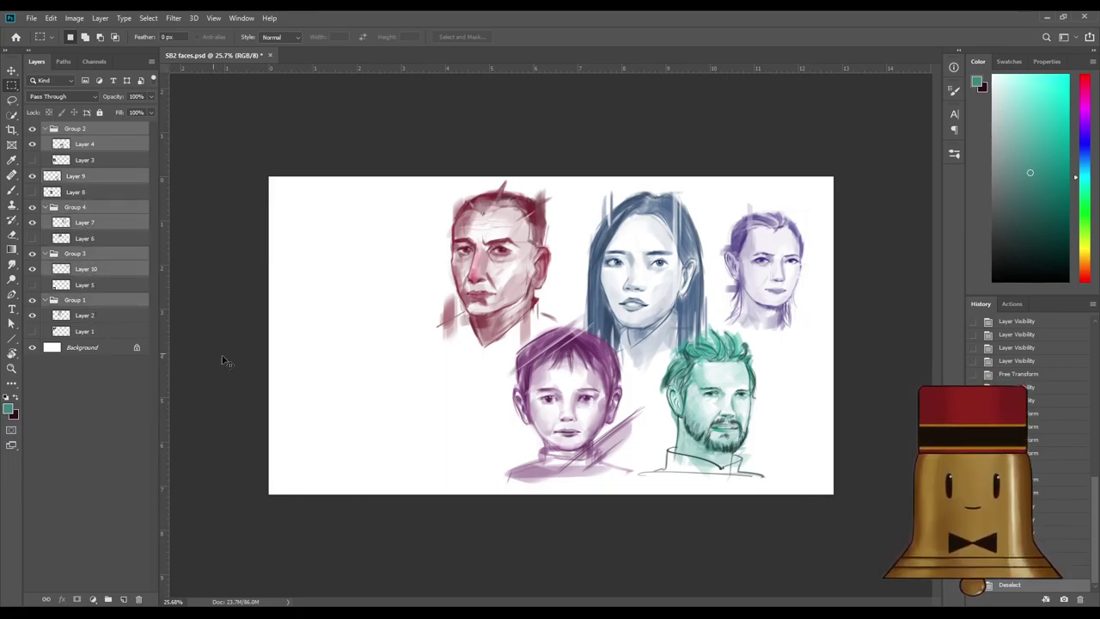
key(ctrl+t)
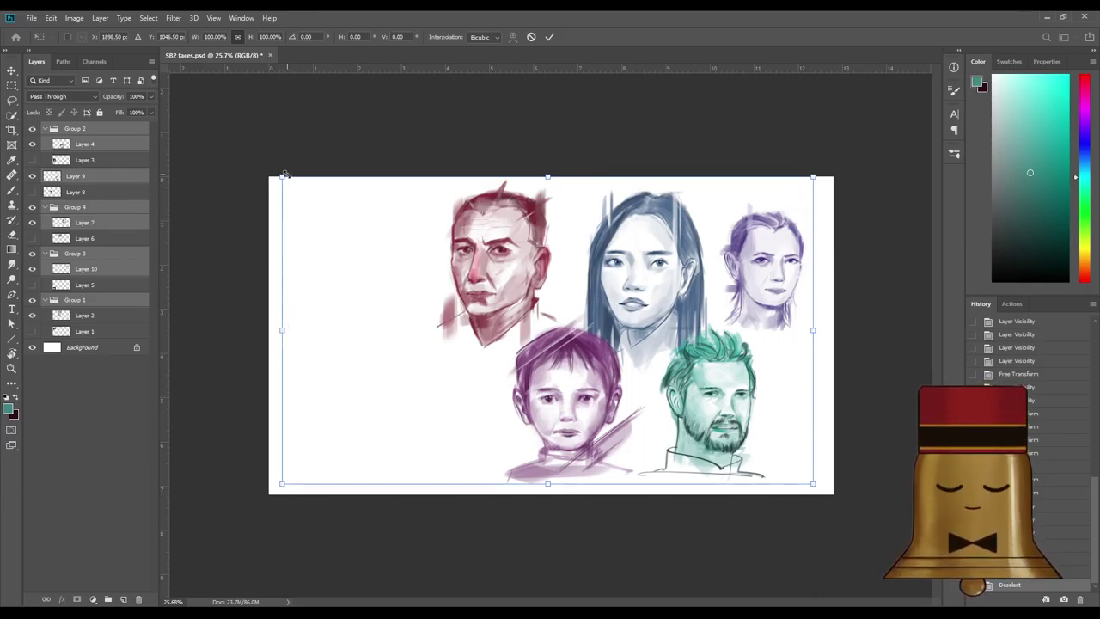
drag(284, 482, 243, 507)
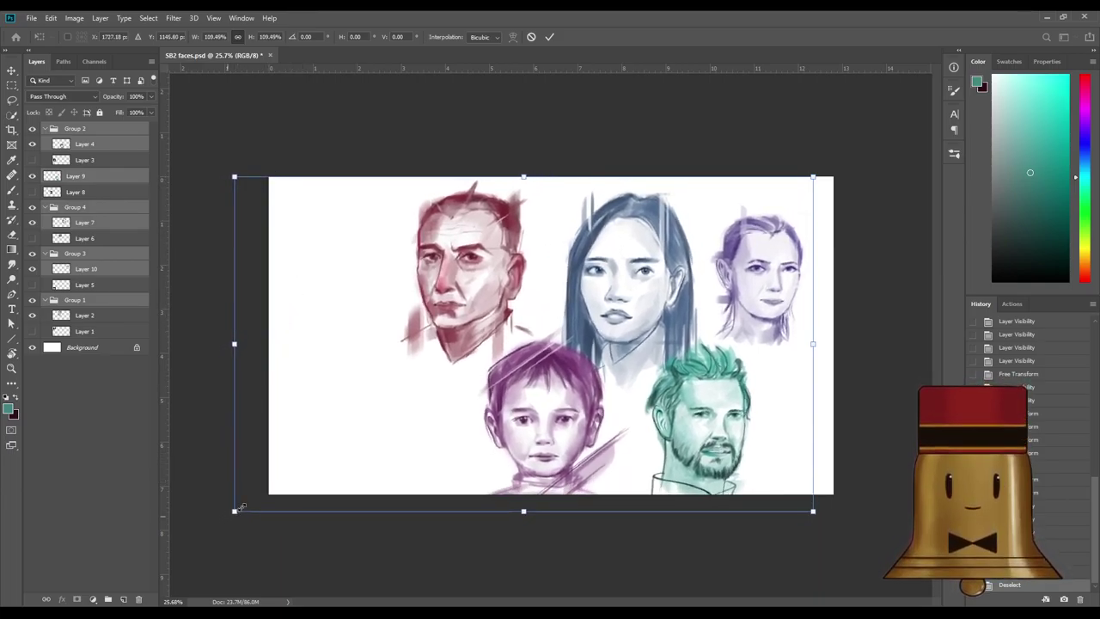
drag(599, 409, 531, 401)
click(549, 37)
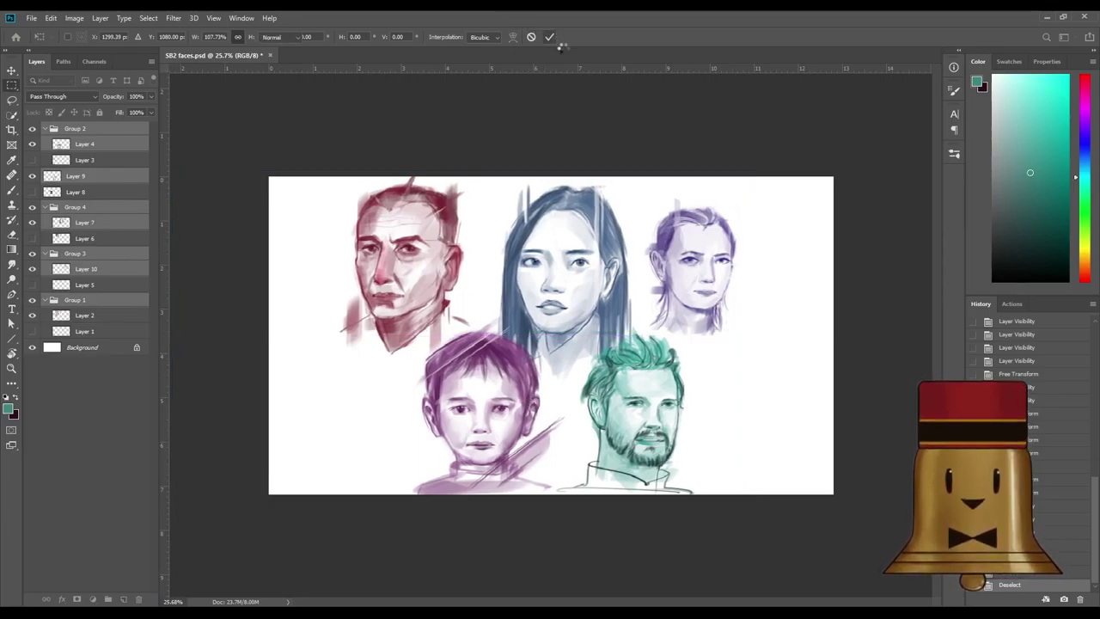
Scale the five selected portraits down to 95.44% and reposition them so all faces fit centrally within the canvas.
key(ctrl+t)
drag(746, 505, 719, 488)
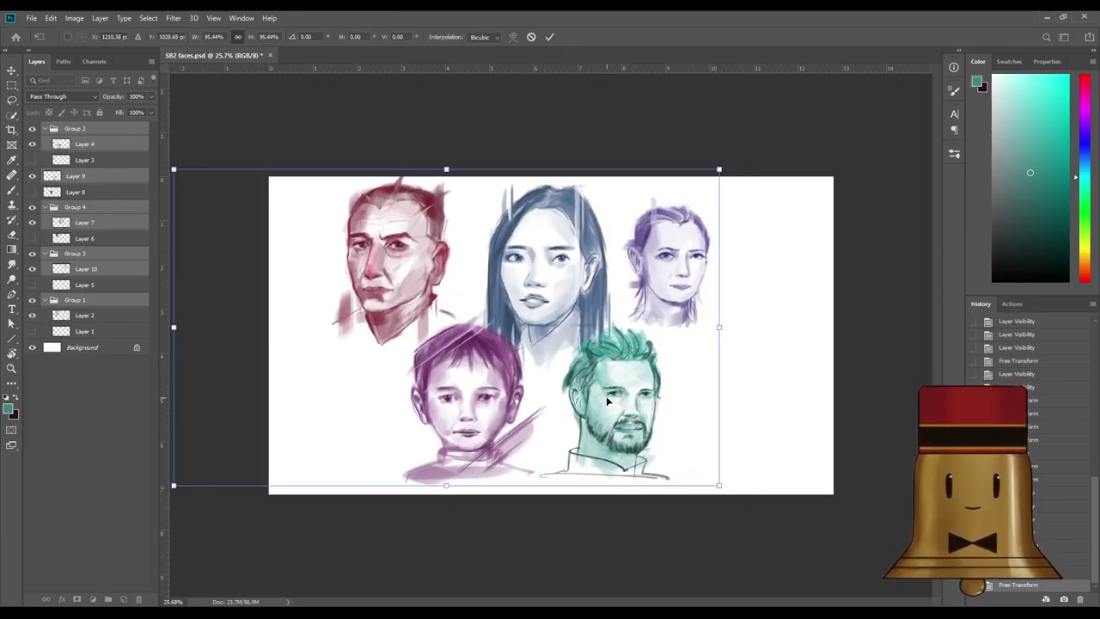
drag(606, 395, 626, 402)
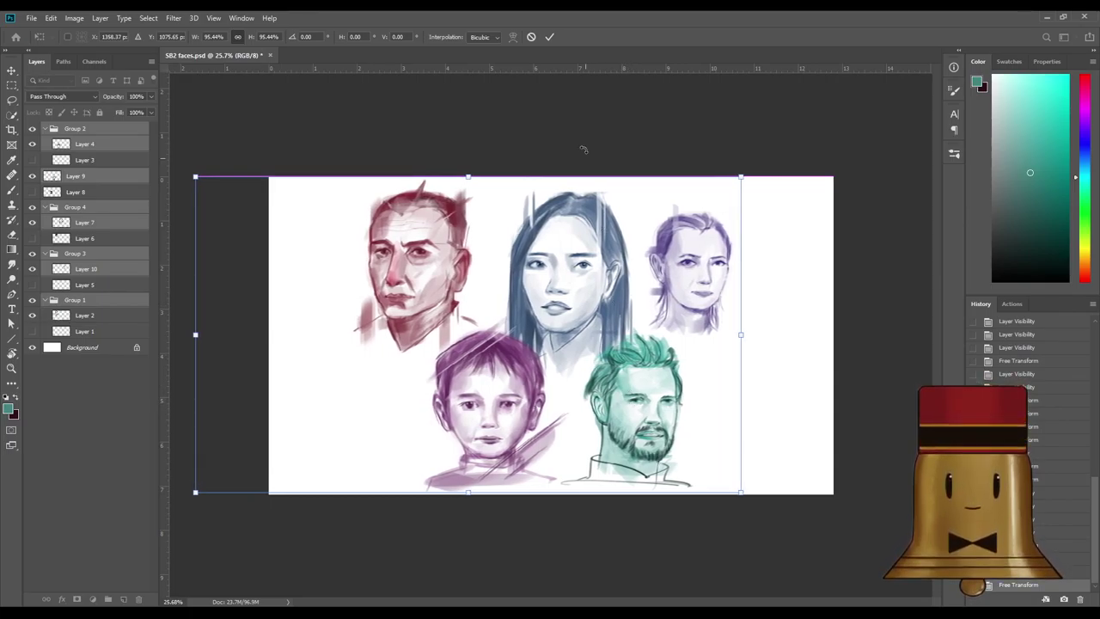
click(549, 37)
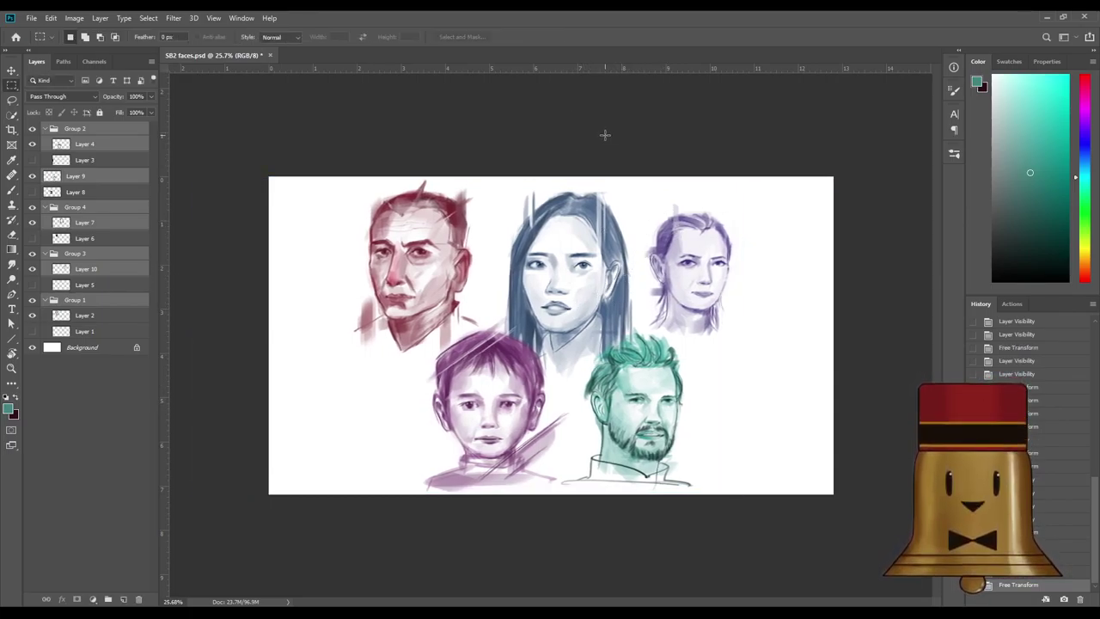
scroll(657, 271, up, 2)
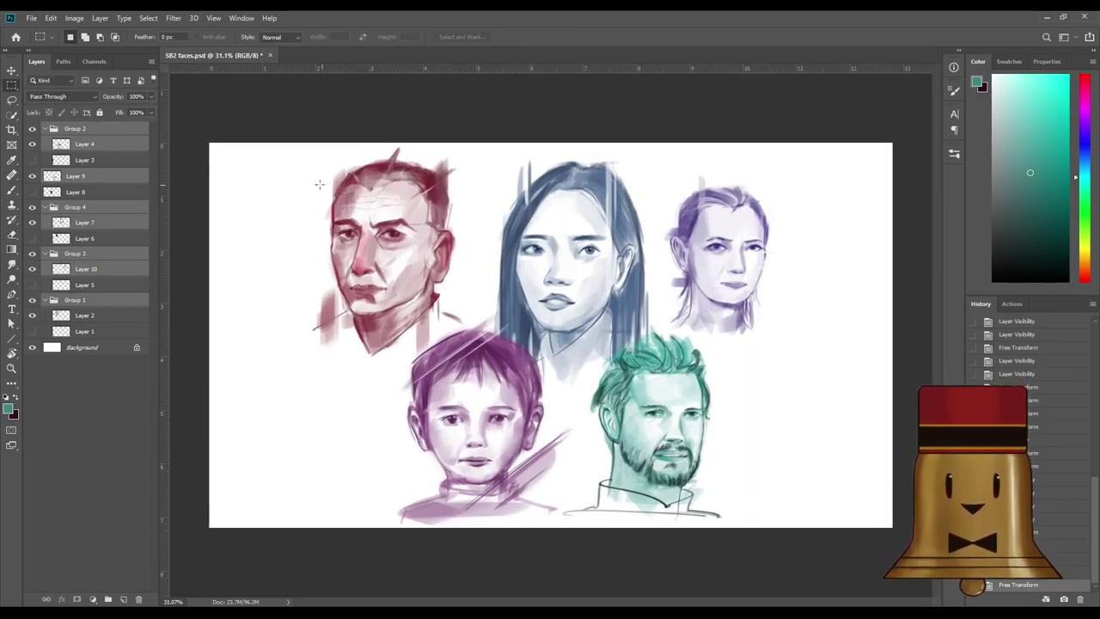